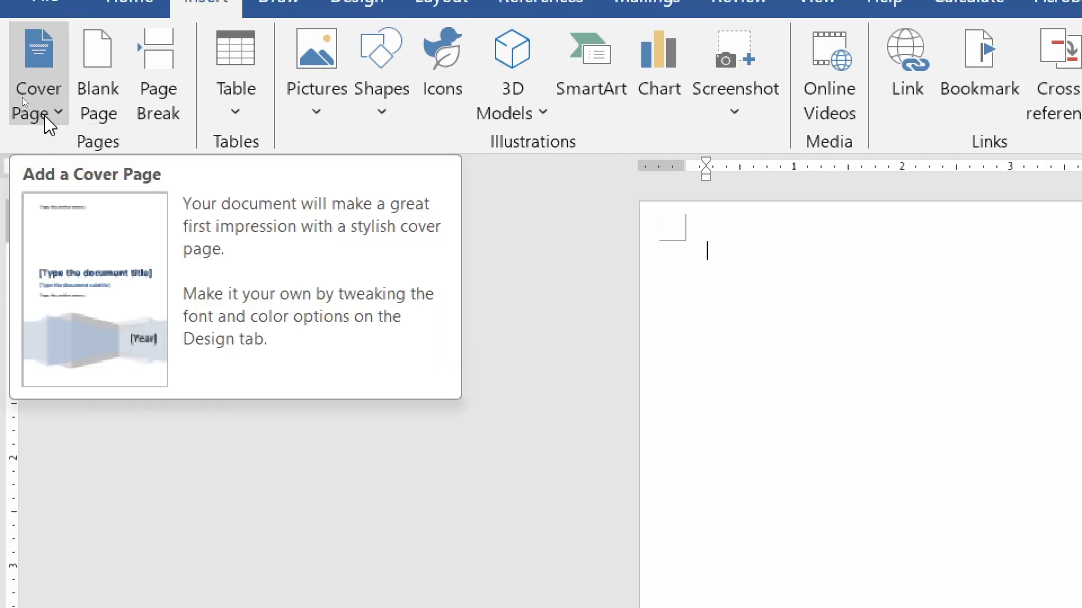
# - Browse the cover page designs several times and close them without inserting one
pyautogui.click(43, 109)
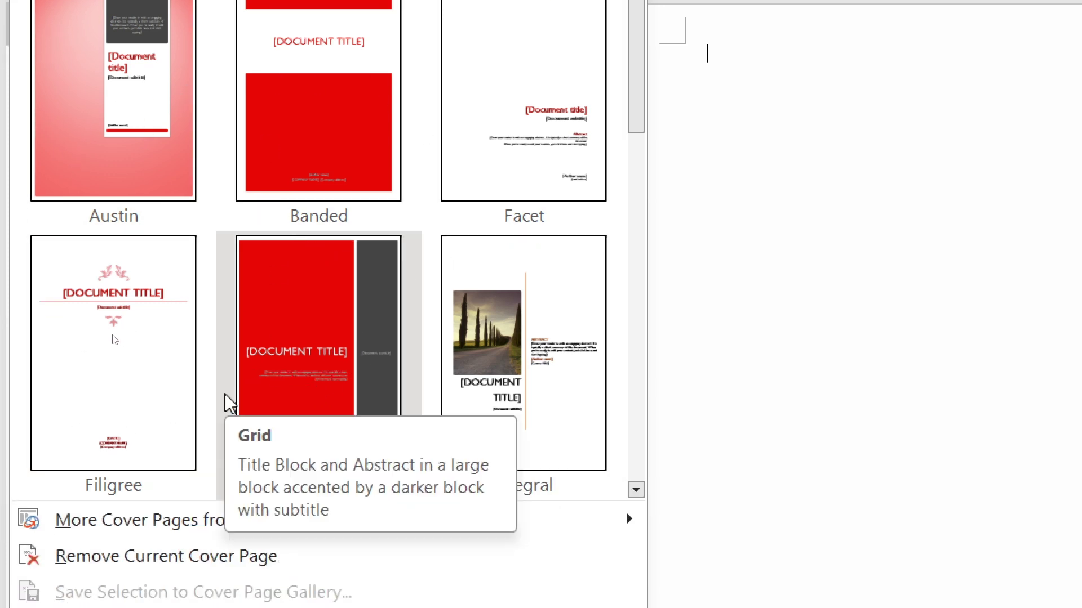
pyautogui.moveTo(136, 537)
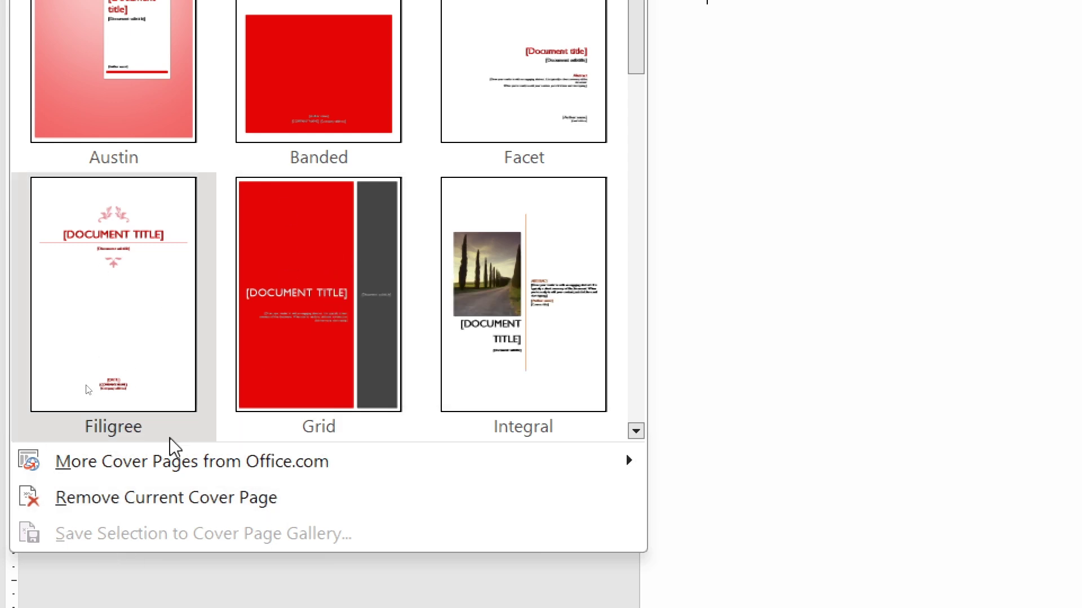
pyautogui.click(703, 227)
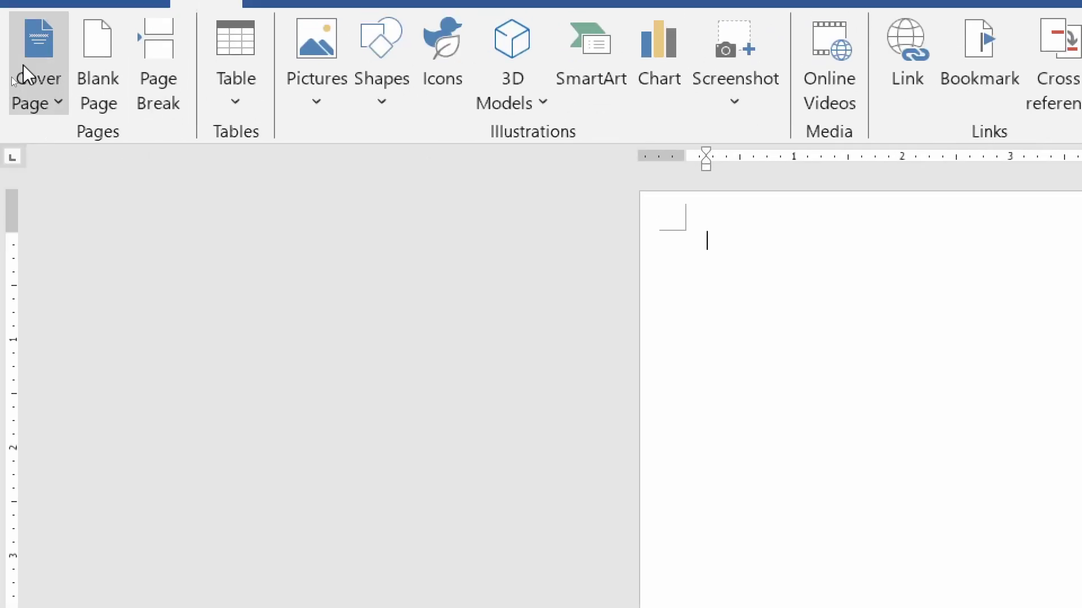
pyautogui.click(25, 101)
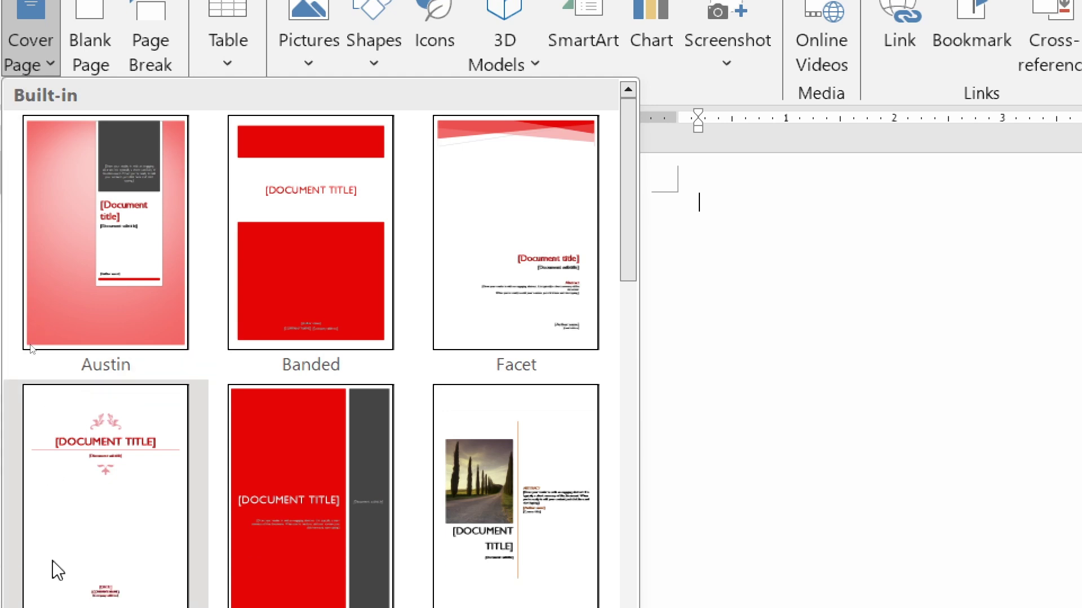
pyautogui.scroll(-10, 56, 570)
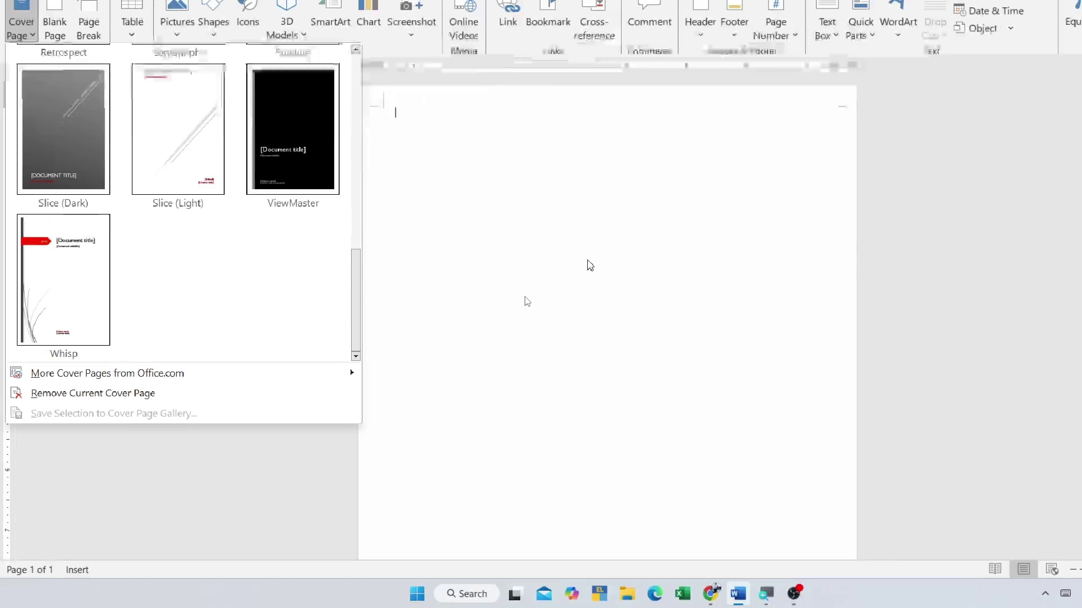
pyautogui.press('Escape')
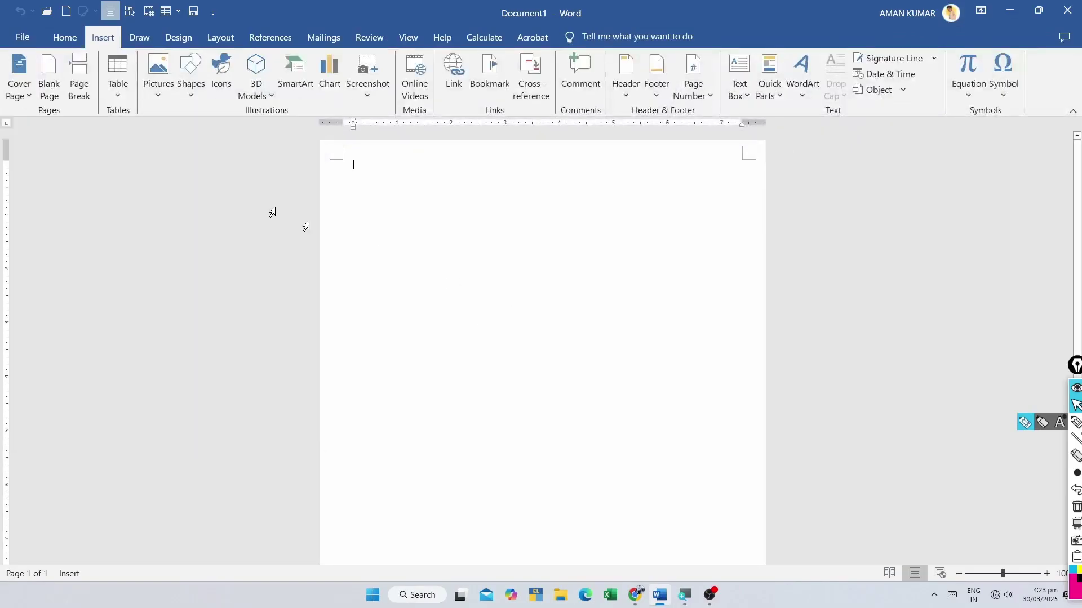
pyautogui.click(21, 97)
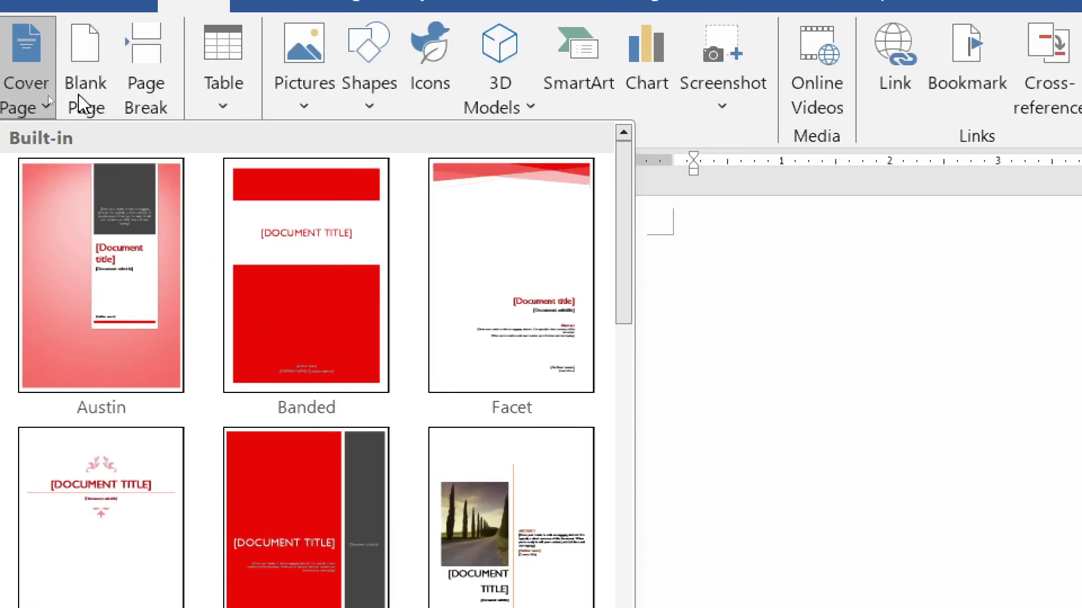
pyautogui.click(923, 354)
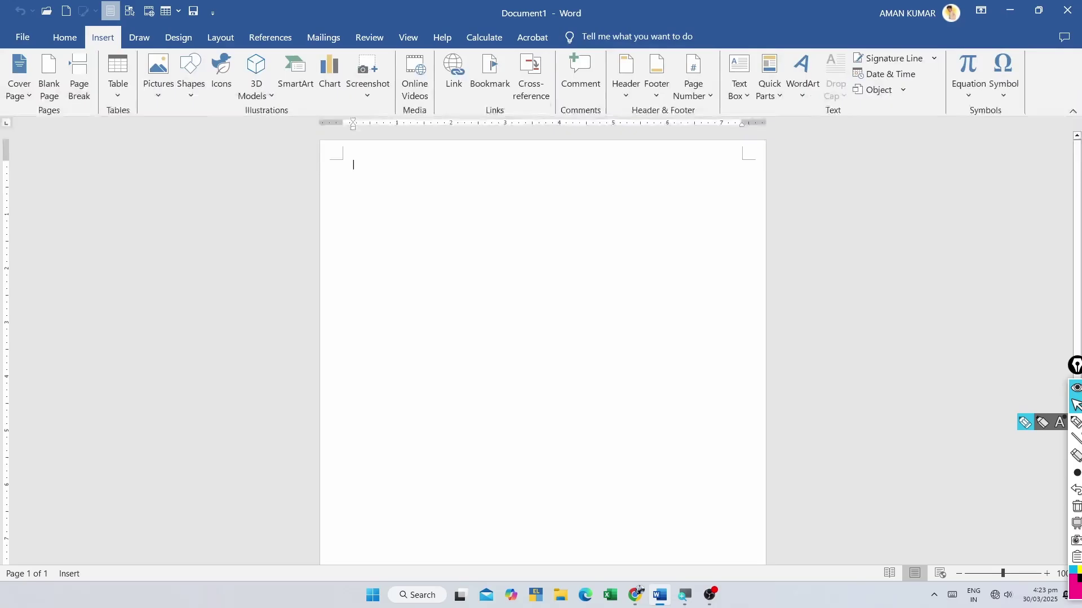
pyautogui.scroll(-5, 550, 338)
pyautogui.scroll(5, 550, 338)
pyautogui.scroll(-5, 543, 346)
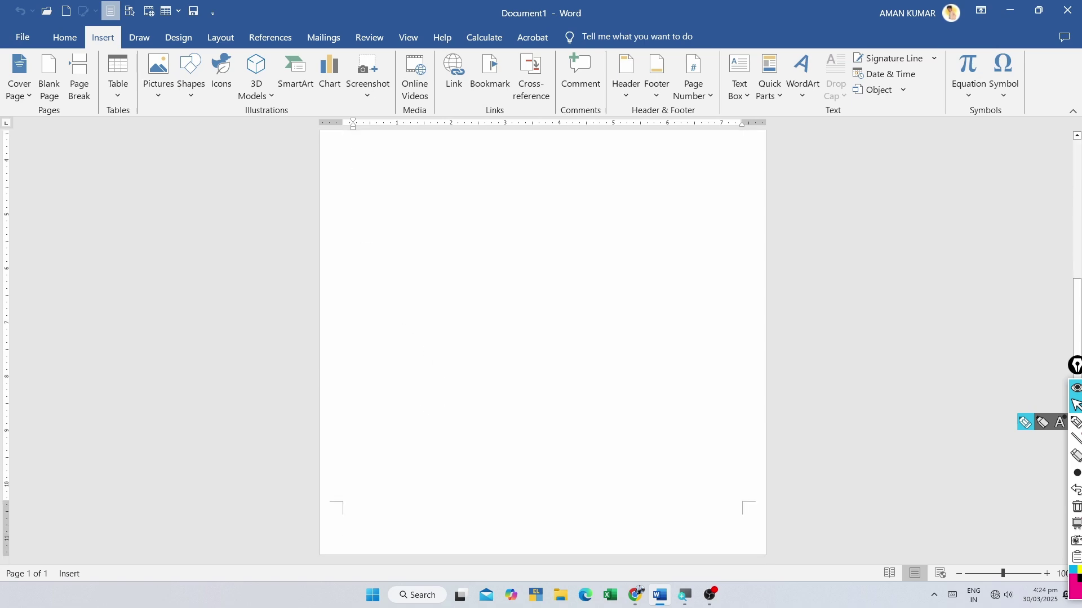
# - Add blank pages with Blank Page and Ctrl+Enter up to 15, then delete the last one
pyautogui.click(50, 72)
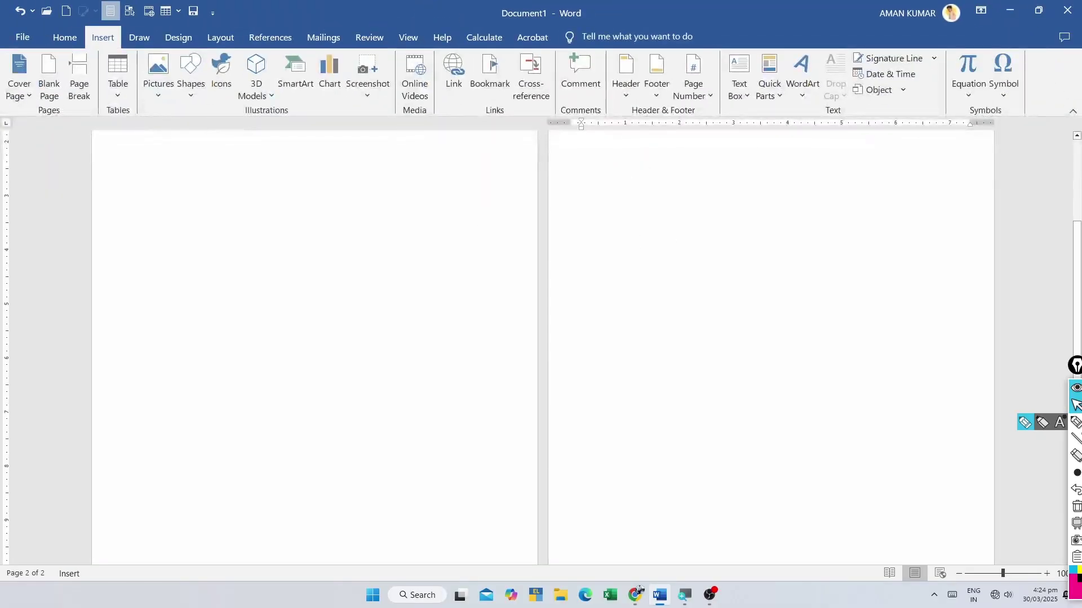
pyautogui.scroll(-3, 719, 236)
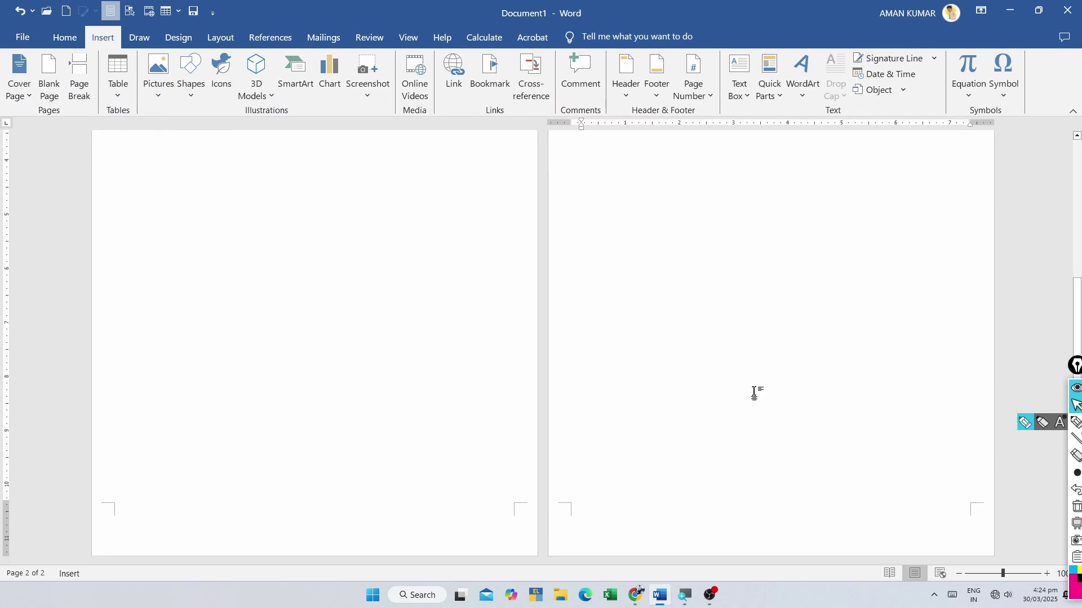
pyautogui.scroll(2, 749, 390)
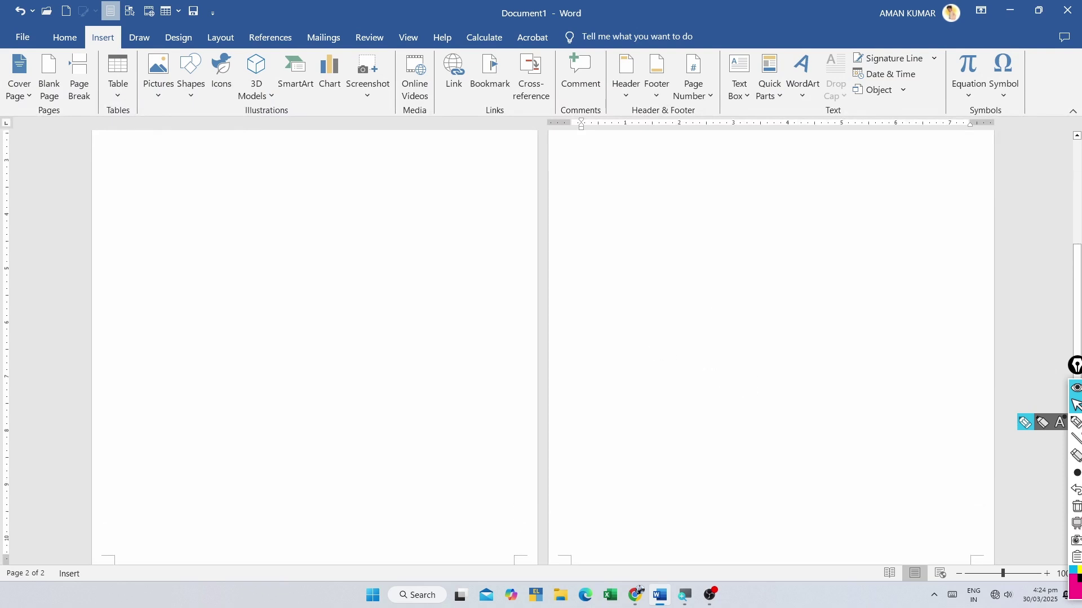
pyautogui.click(45, 77)
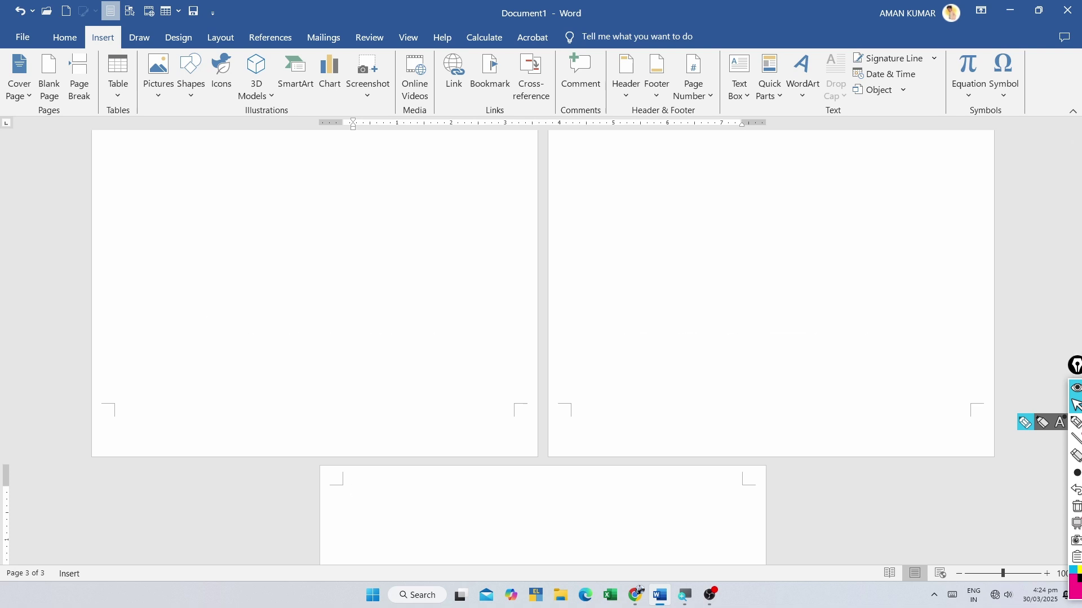
pyautogui.hotkey('ctrl', 'Return')
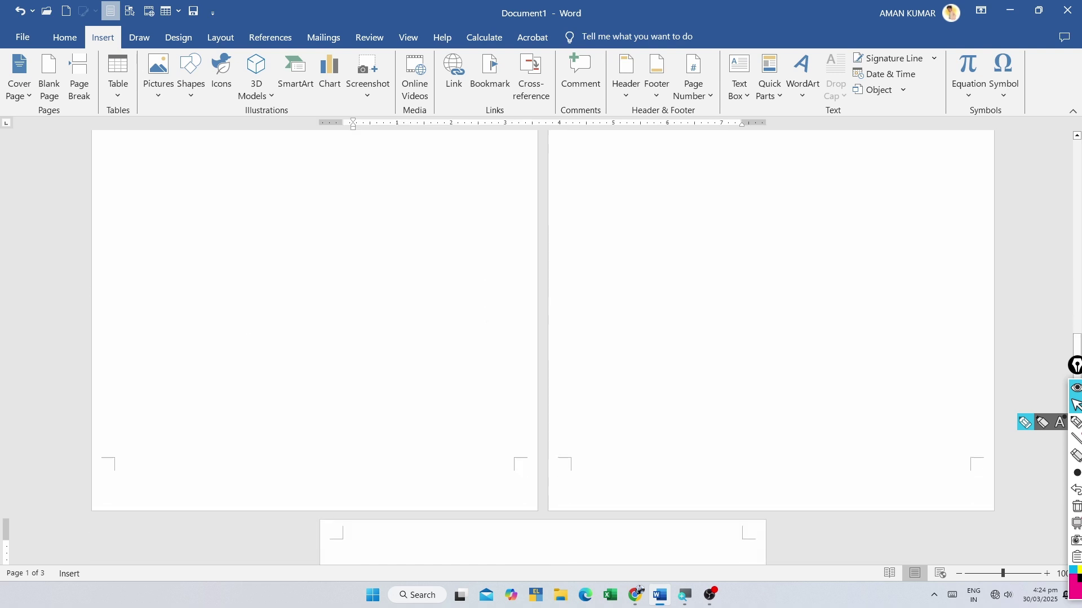
pyautogui.hotkey('ctrl', 'Return')
pyautogui.hotkey('ctrl', 'Return')
pyautogui.hotkey('ctrl', 'Return')
pyautogui.hotkey('ctrl', 'Return')
pyautogui.hotkey('ctrl', 'Return')
pyautogui.hotkey('ctrl', 'Return')
pyautogui.hotkey('ctrl', 'Return')
pyautogui.hotkey('ctrl', 'Return')
pyautogui.hotkey('ctrl', 'Return')
pyautogui.hotkey('ctrl', 'Return')
pyautogui.hotkey('ctrl', 'Return')
pyautogui.hotkey('ctrl', 'Return')
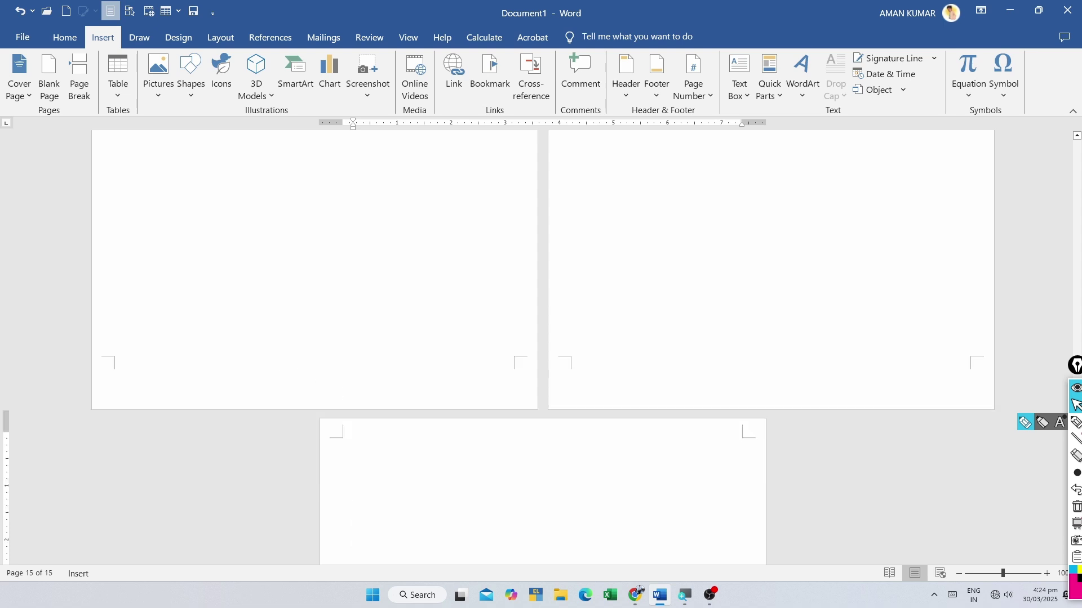
pyautogui.press('BackSpace')
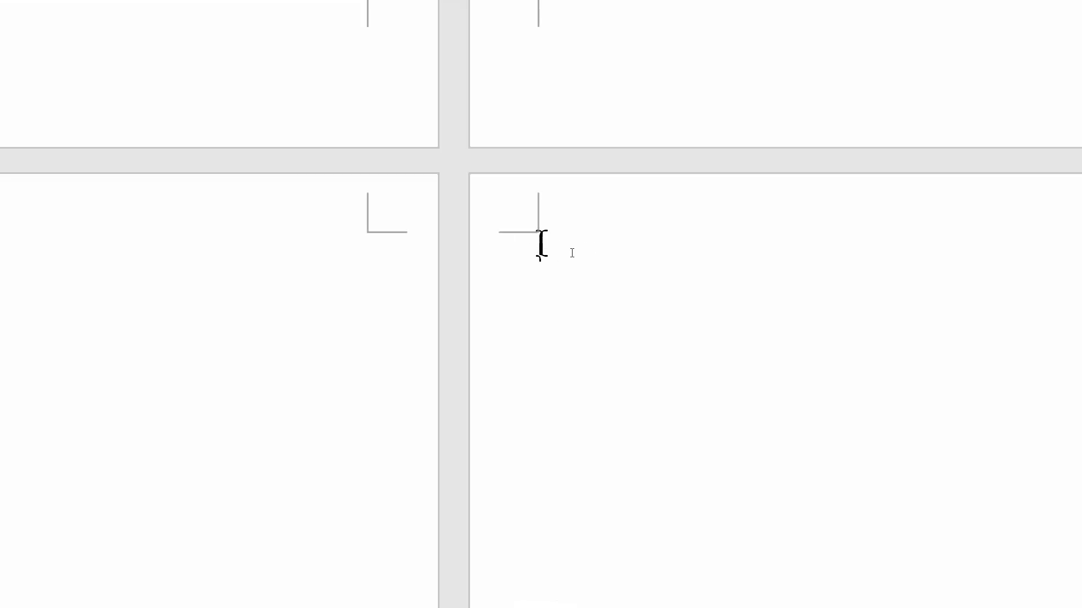
# - Delete another empty page with Backspace
pyautogui.press('BackSpace')
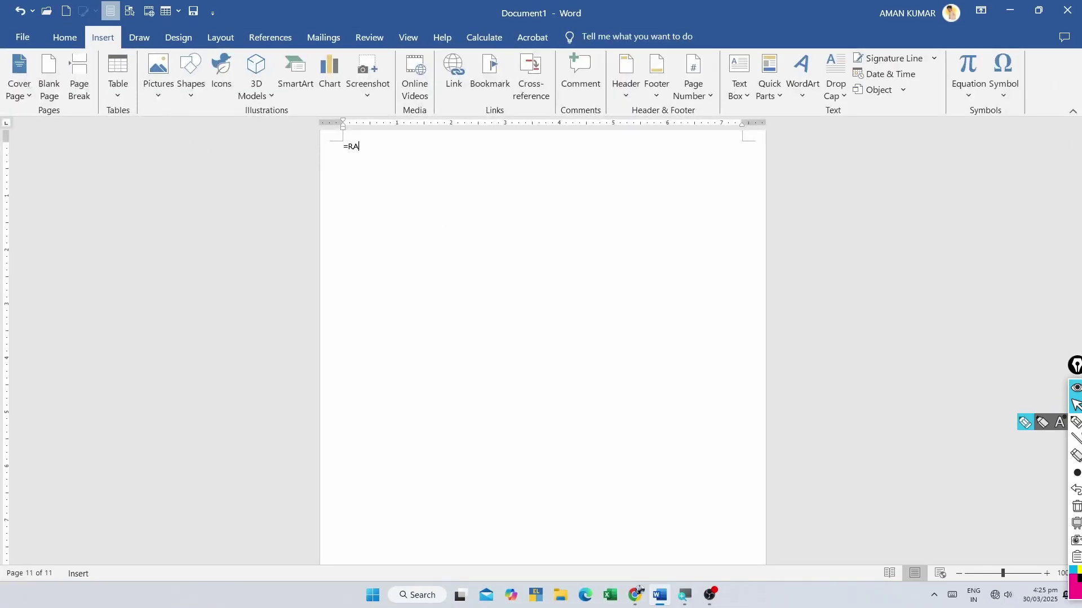
# - Generate five sample paragraphs from =RAND() and place the caret after 'theme.'
pyautogui.press('Return')
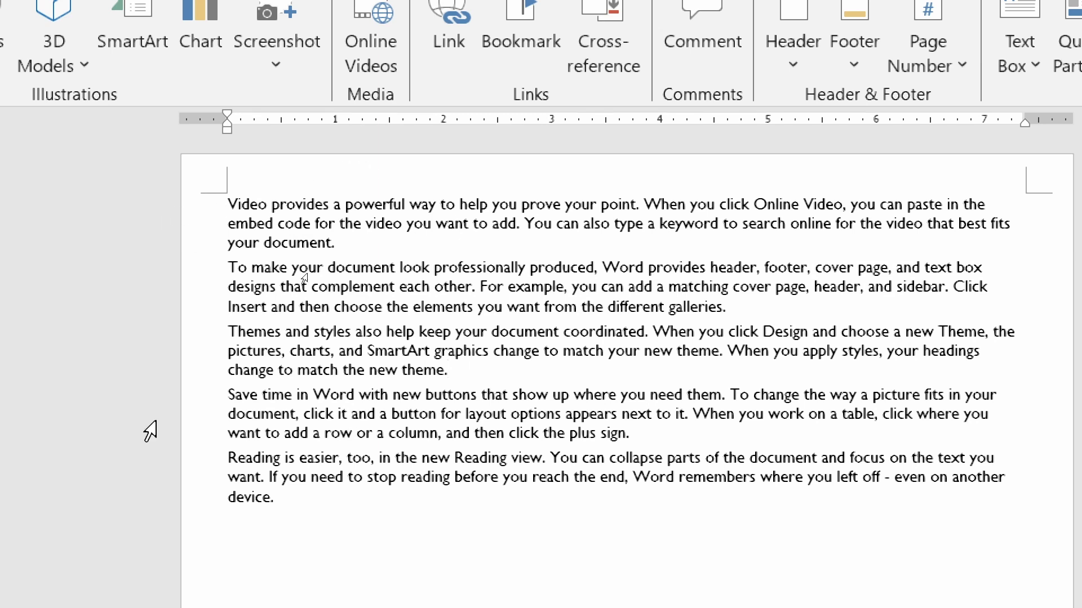
pyautogui.moveTo(231, 399); pyautogui.dragTo(360, 515)
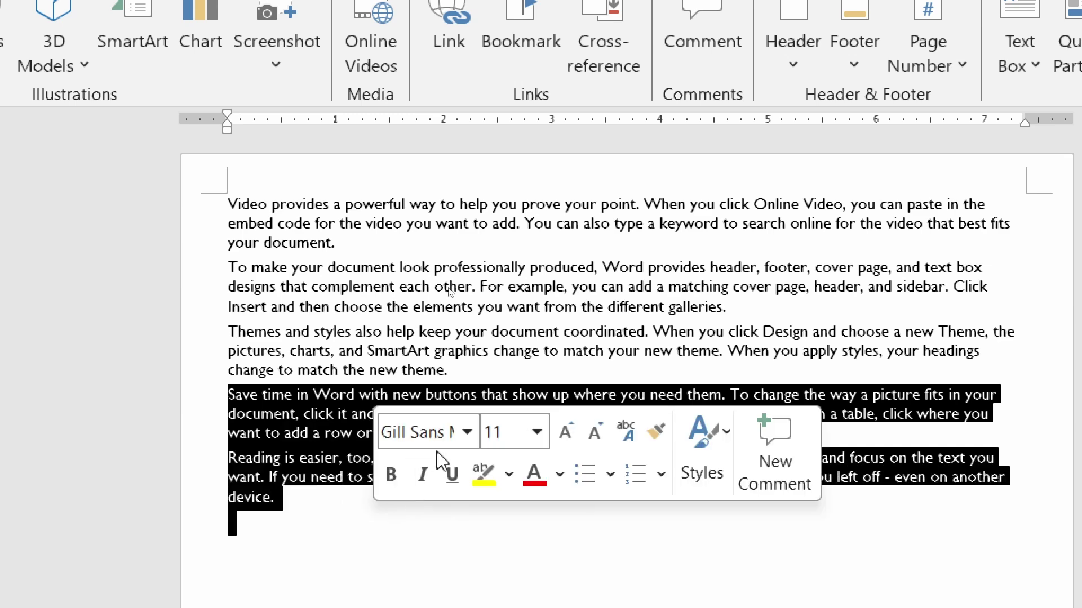
pyautogui.click(465, 371)
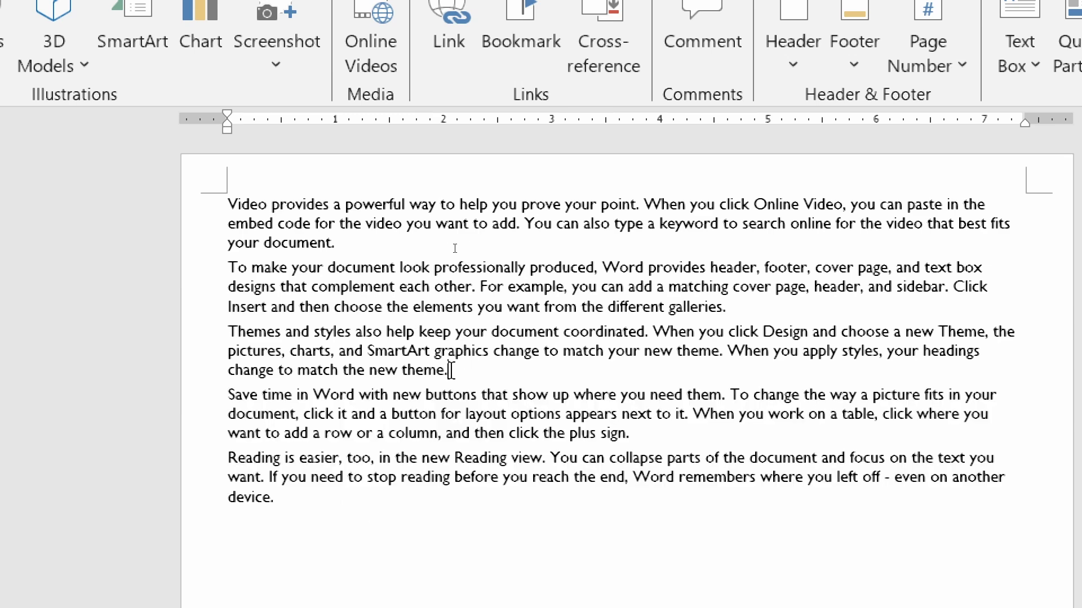
pyautogui.moveTo(434, 371); pyautogui.dragTo(422, 373)
pyautogui.click(467, 377)
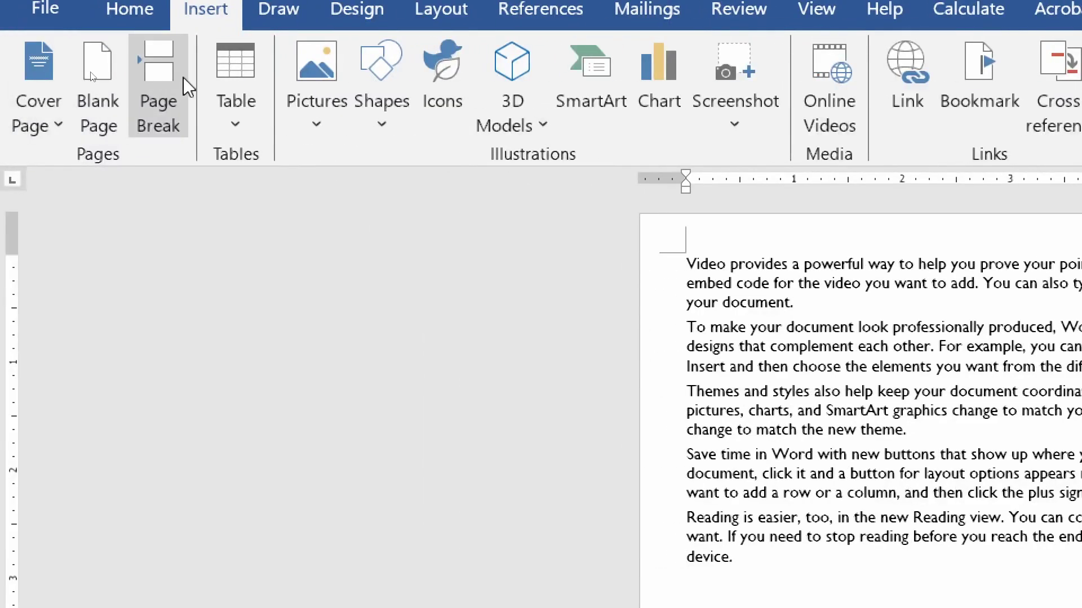
# - Move the last two paragraphs onto a new page, then add and remove another page break
pyautogui.click(157, 60)
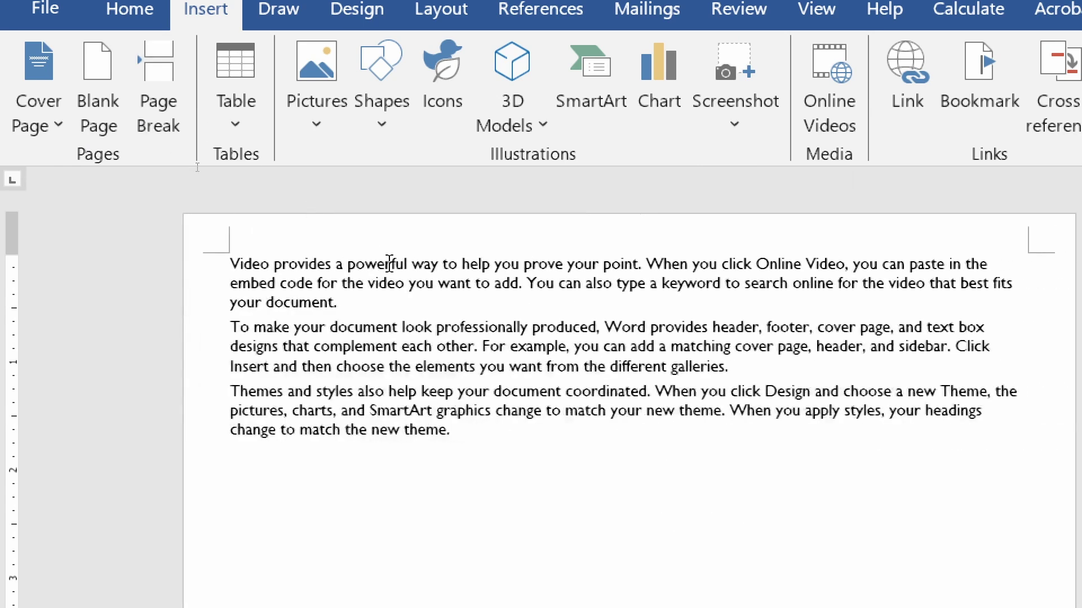
pyautogui.click(453, 433)
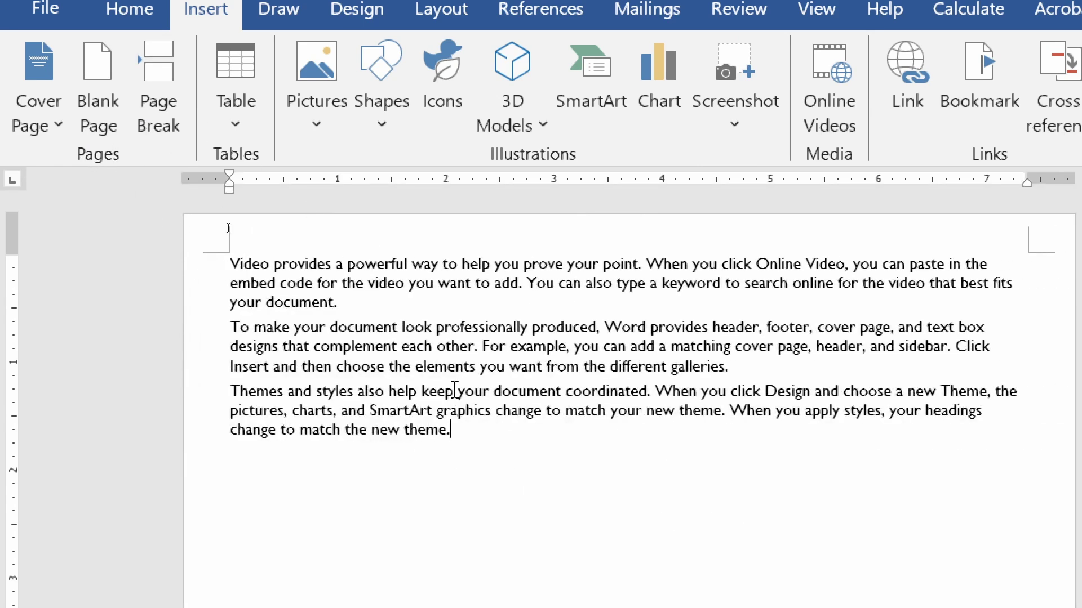
pyautogui.scroll(-5, 462, 383)
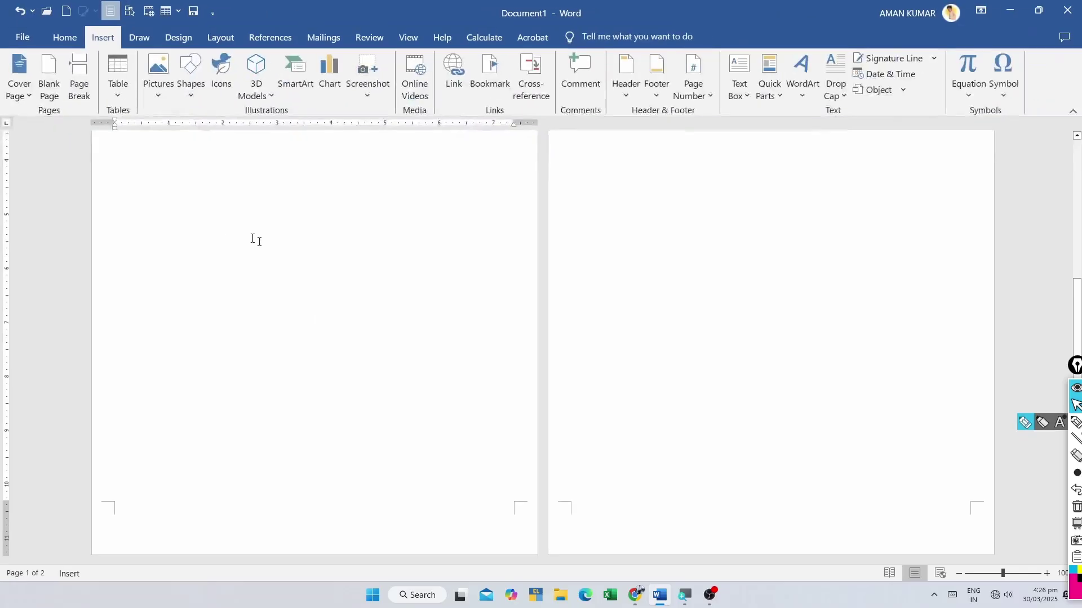
pyautogui.scroll(5, 508, 412)
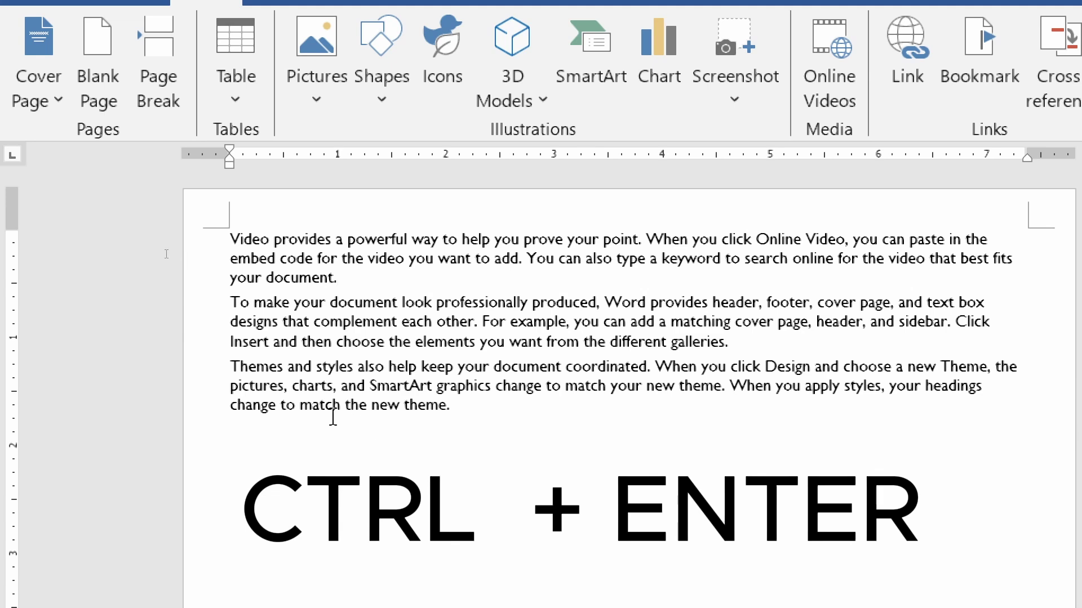
pyautogui.hotkey('ctrl', 'Return')
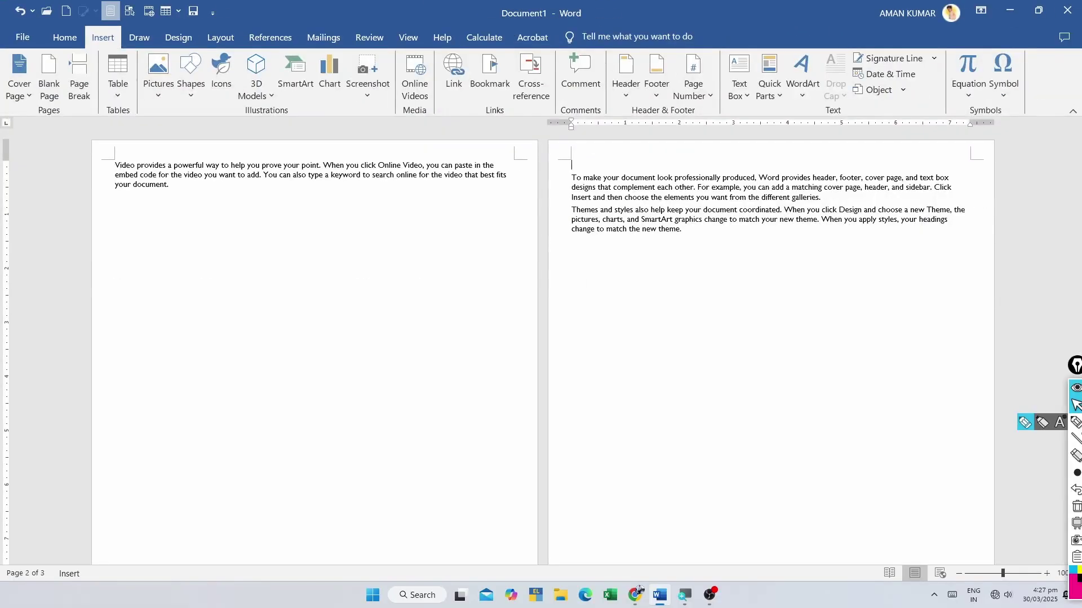
pyautogui.press('Delete')
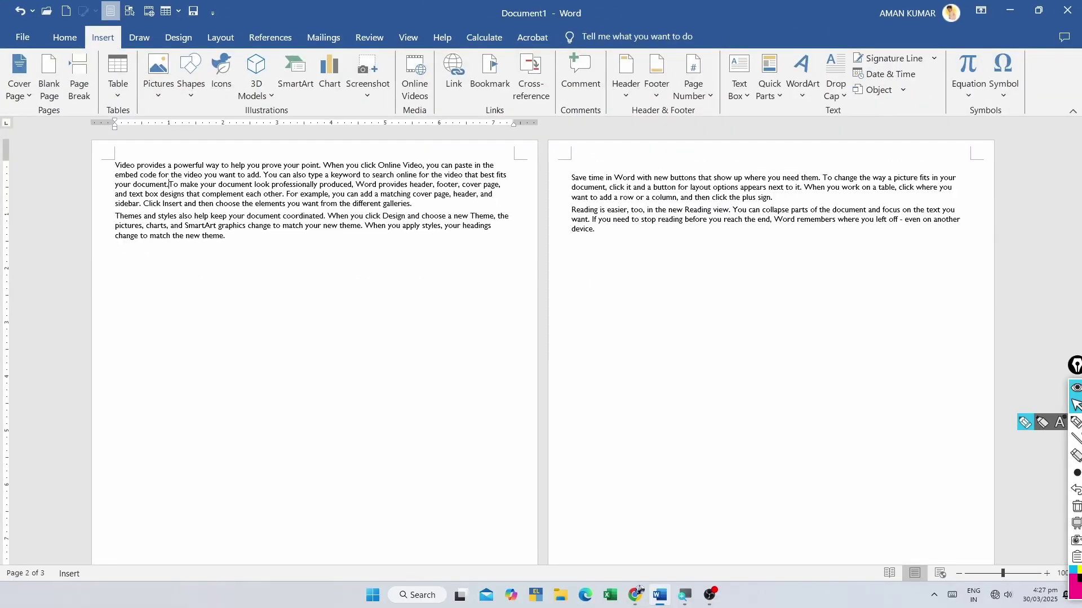
# - Delete the page break before 'Save time' so all five paragraphs share one page
pyautogui.click(571, 178)
pyautogui.press('BackSpace')
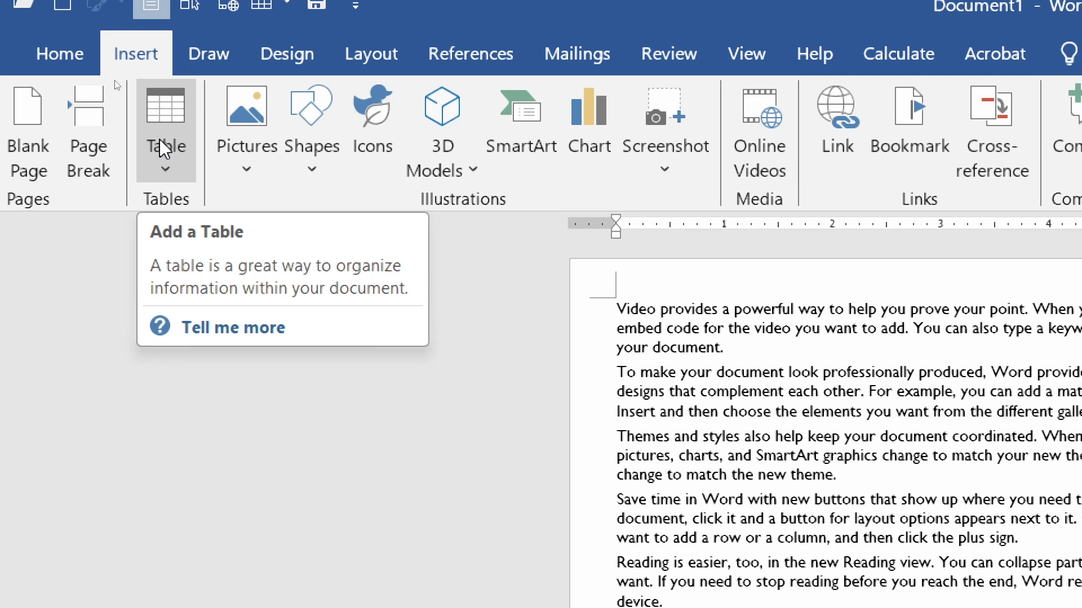
pyautogui.click(164, 149)
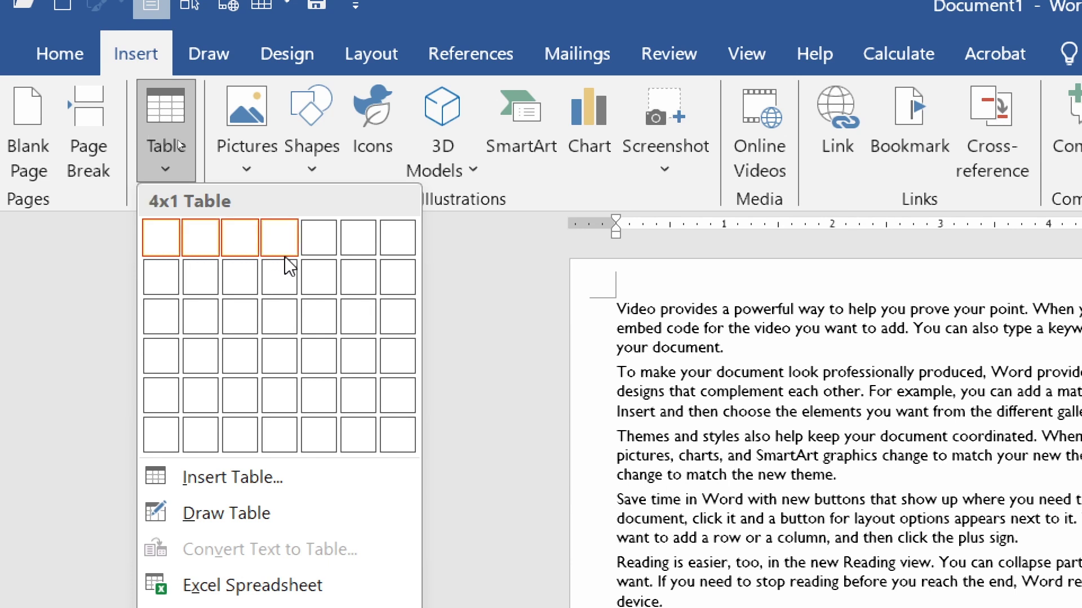
# - Insert a 5x4 table with header row NAME, MO NO., DOB, ADD, LGJS
pyautogui.click(315, 367)
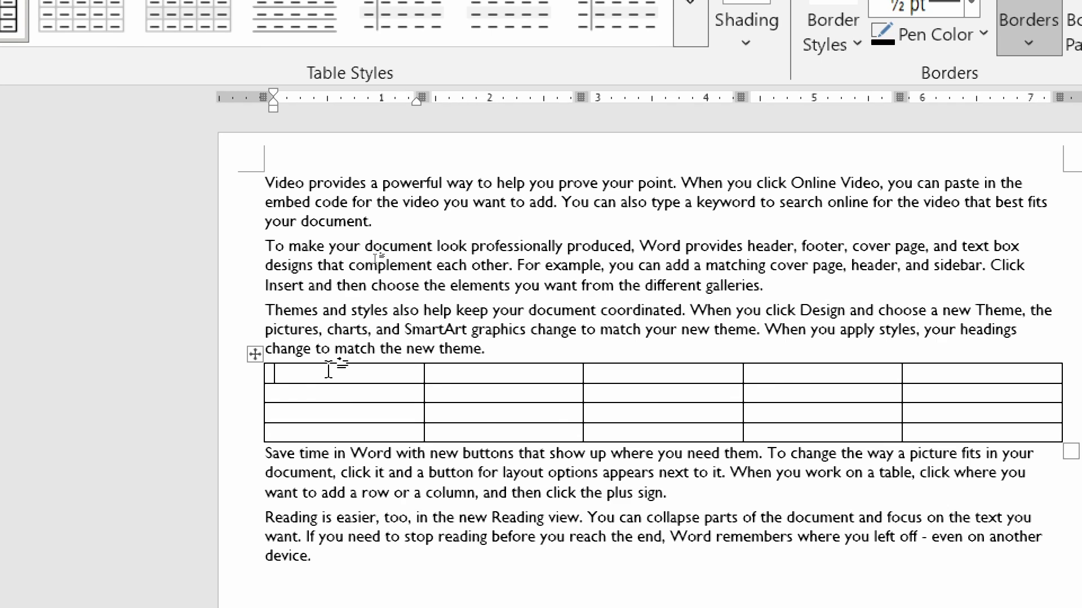
pyautogui.write('NAME')
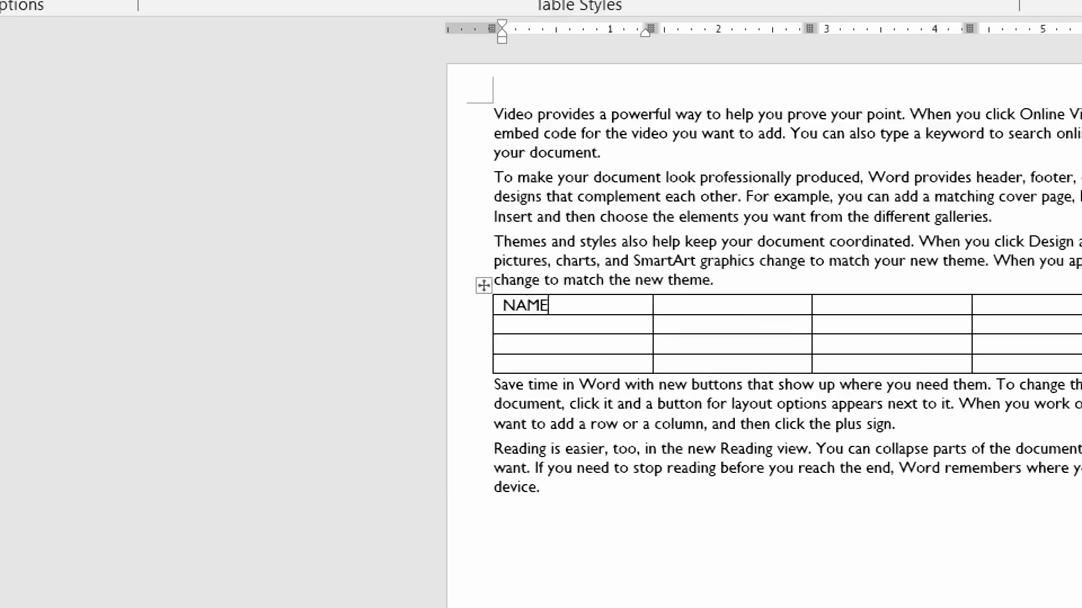
pyautogui.press('Return')
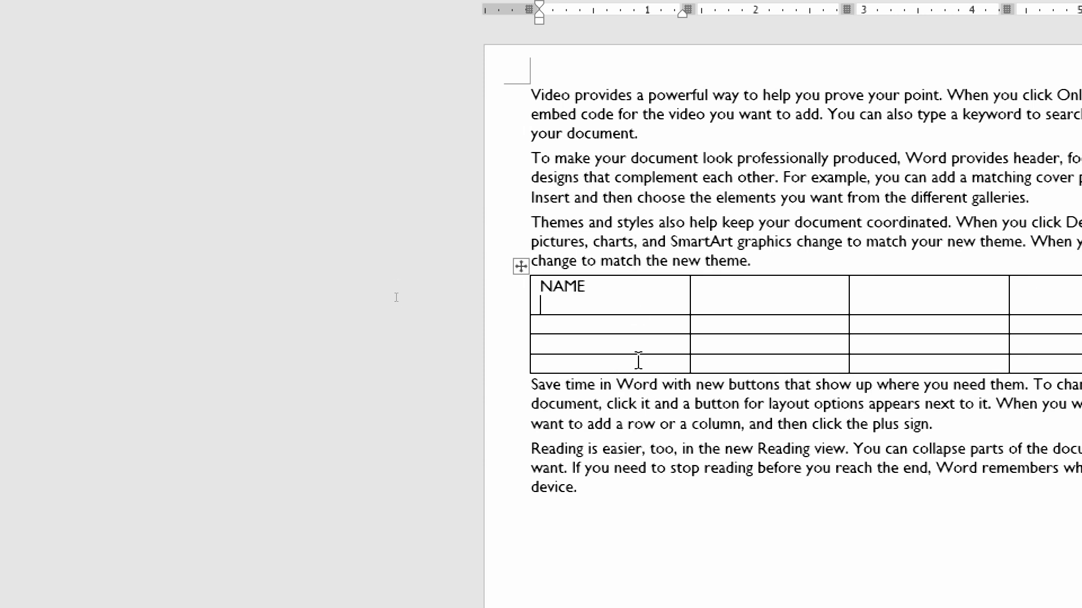
pyautogui.press('Tab')
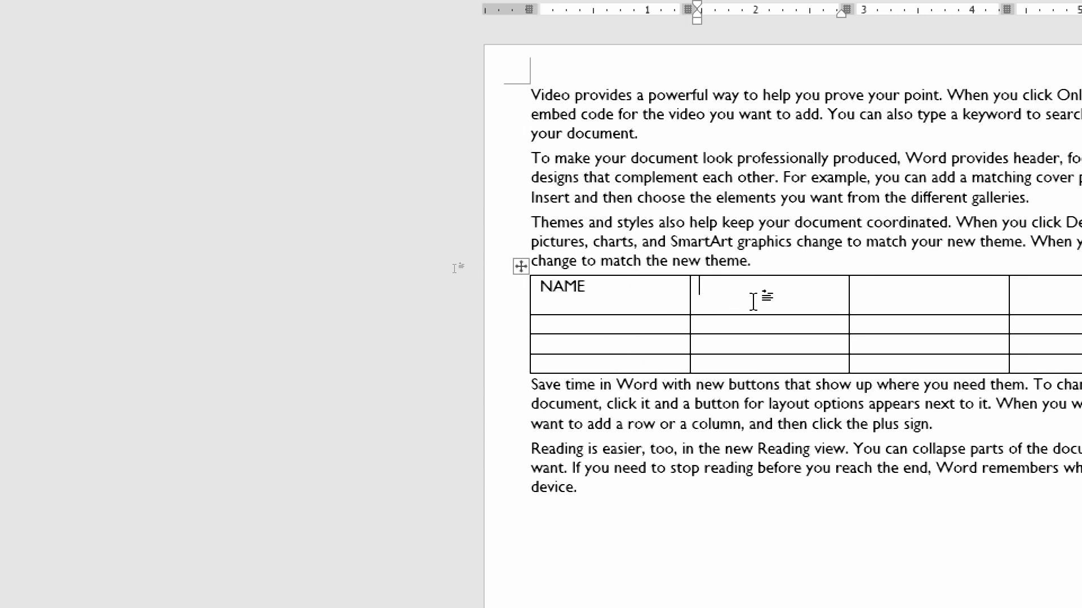
pyautogui.write('MO N')
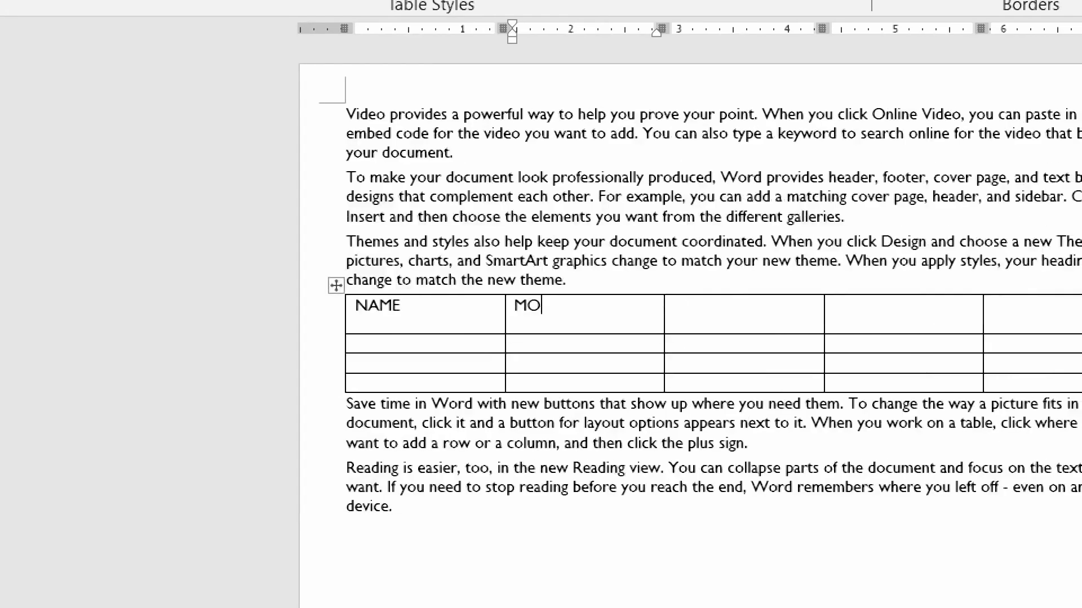
pyautogui.write('O.')
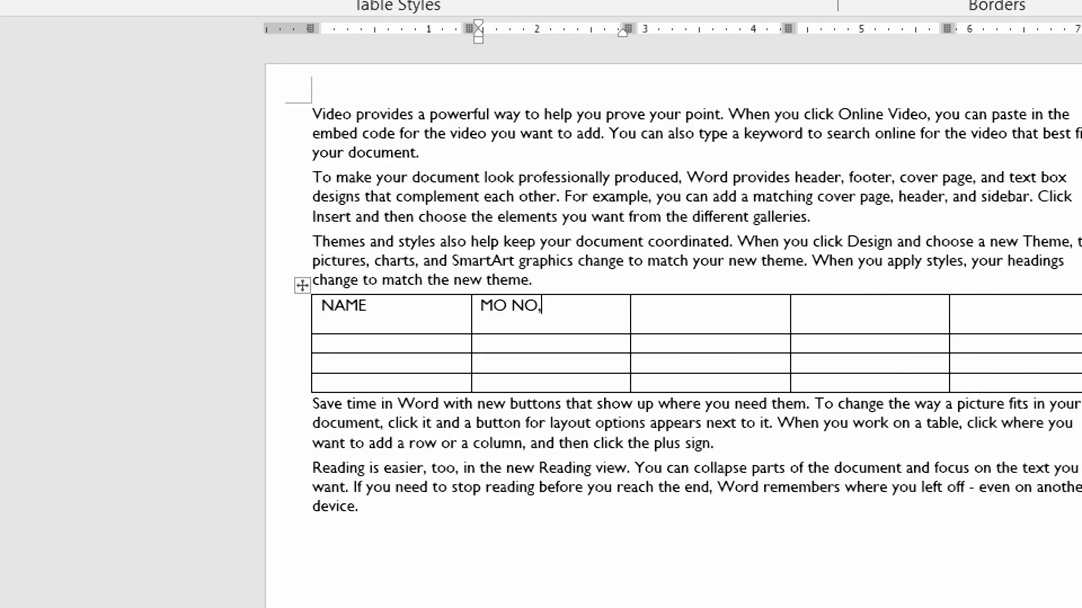
pyautogui.click(711, 316)
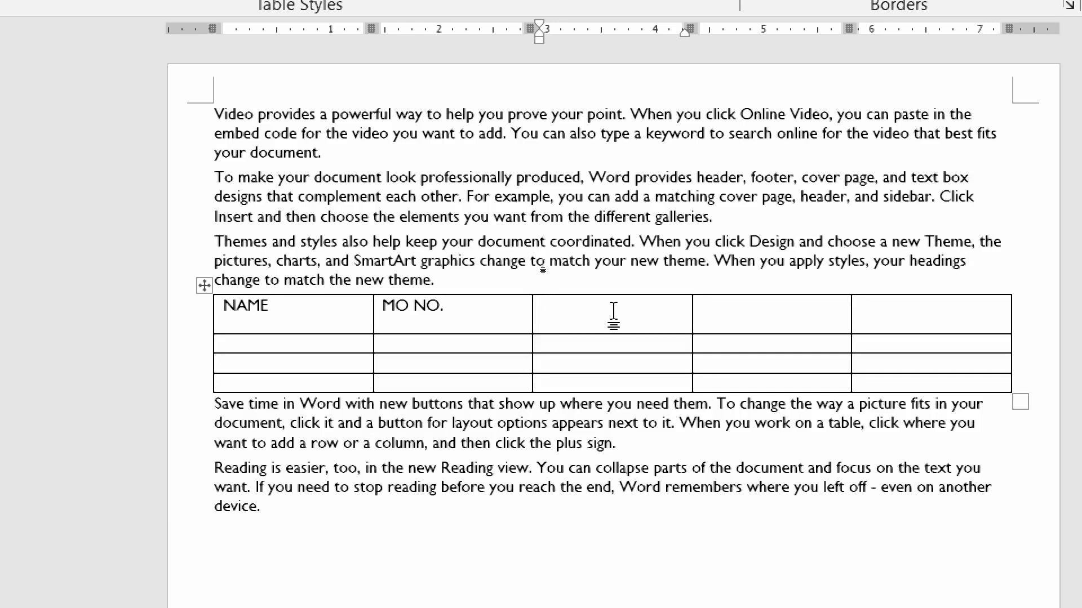
pyautogui.write('DOB')
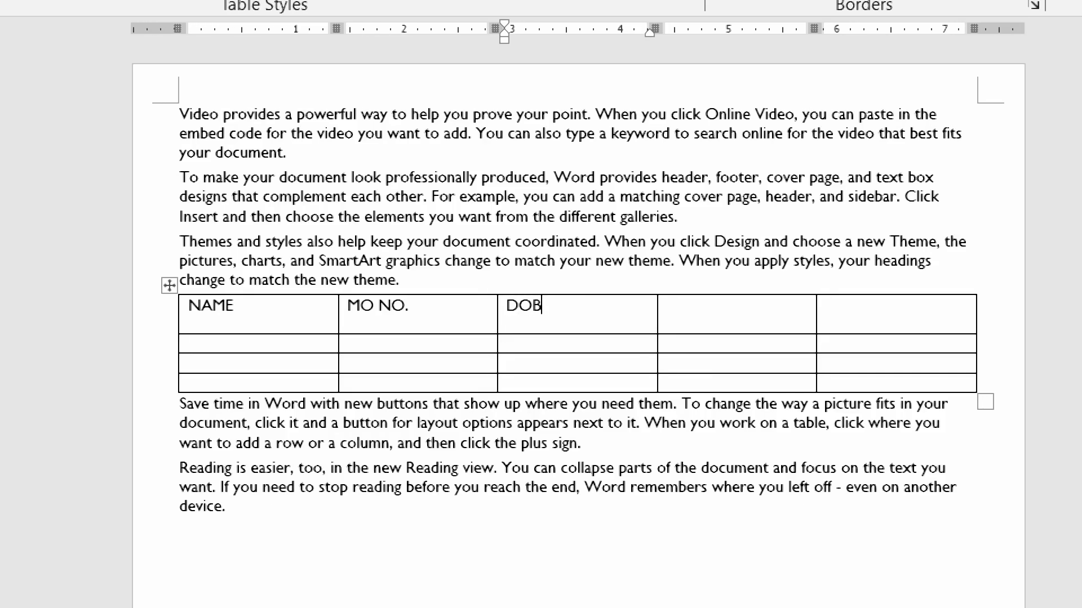
pyautogui.press('Tab')
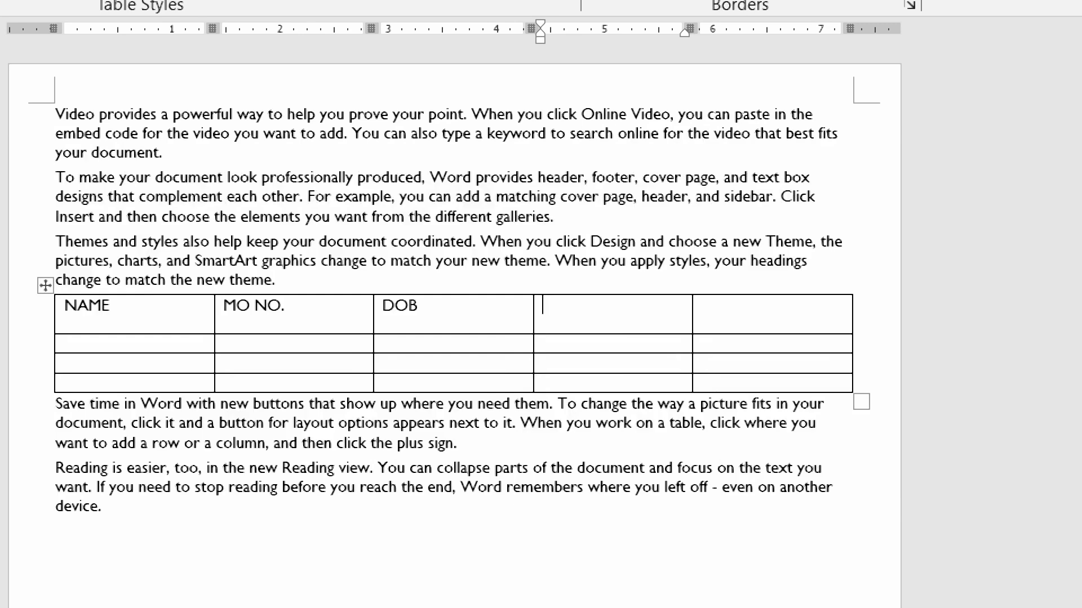
pyautogui.write('ADD')
pyautogui.press('Tab')
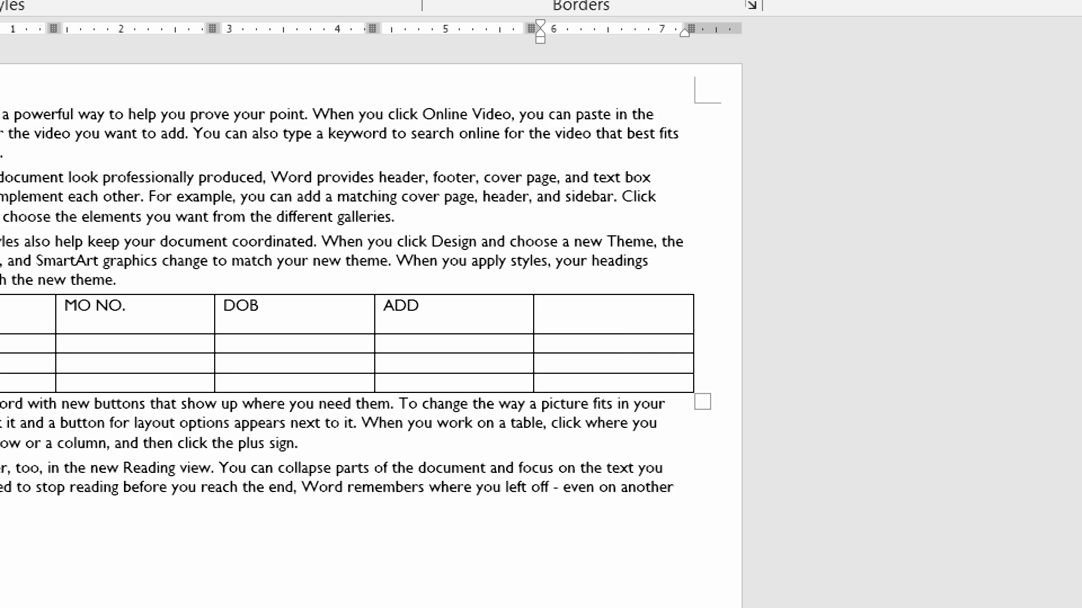
pyautogui.write('LG')
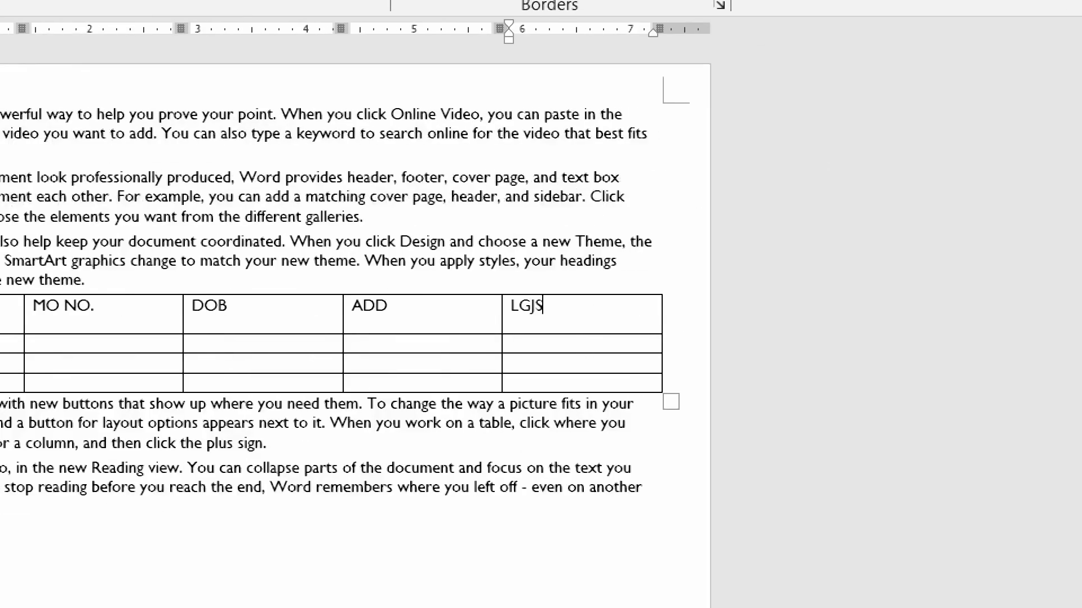
pyautogui.write('JS')
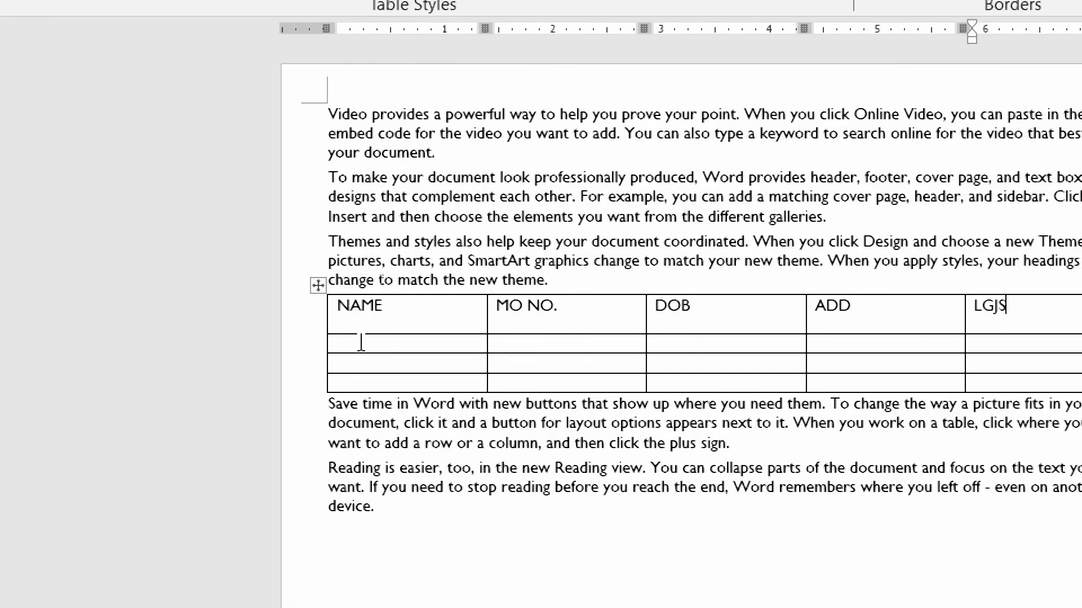
# - Open the Insert Table dialog for a custom table of 5 columns and 2 rows
pyautogui.press('Return')
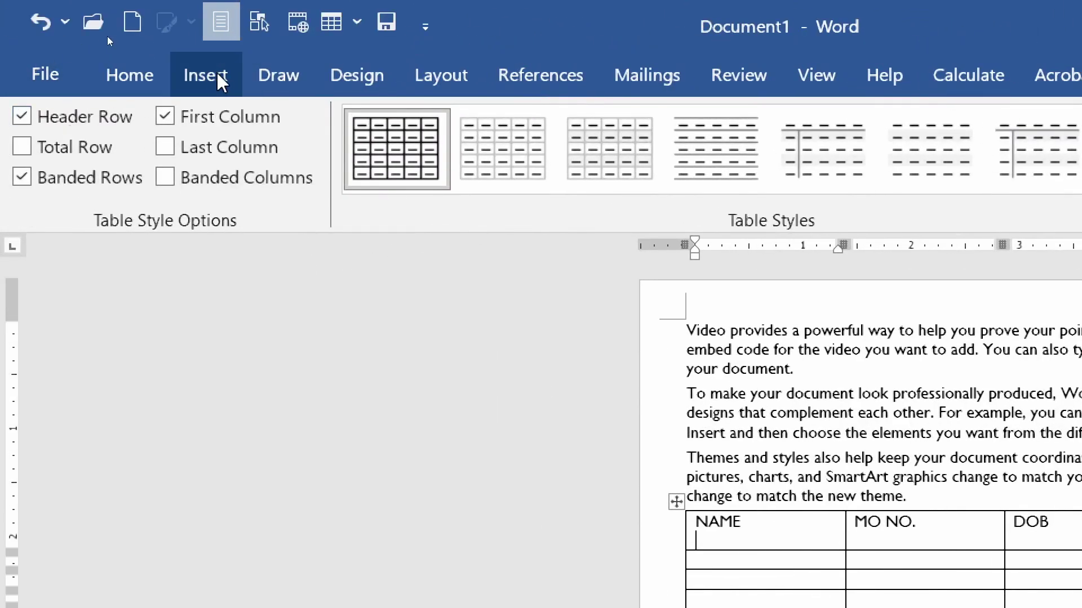
pyautogui.click(214, 78)
pyautogui.click(241, 194)
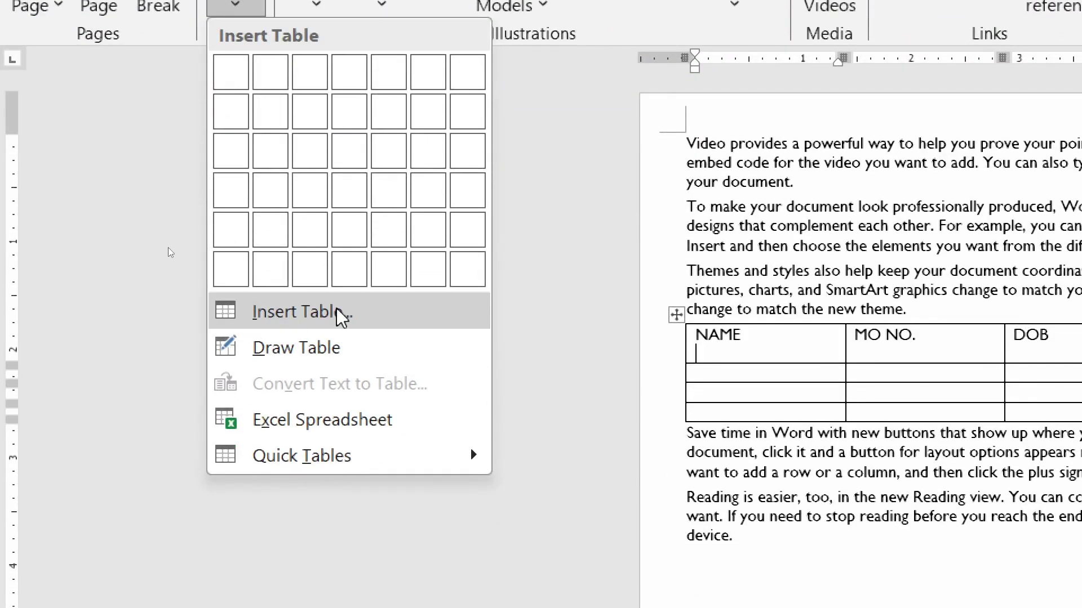
pyautogui.click(340, 316)
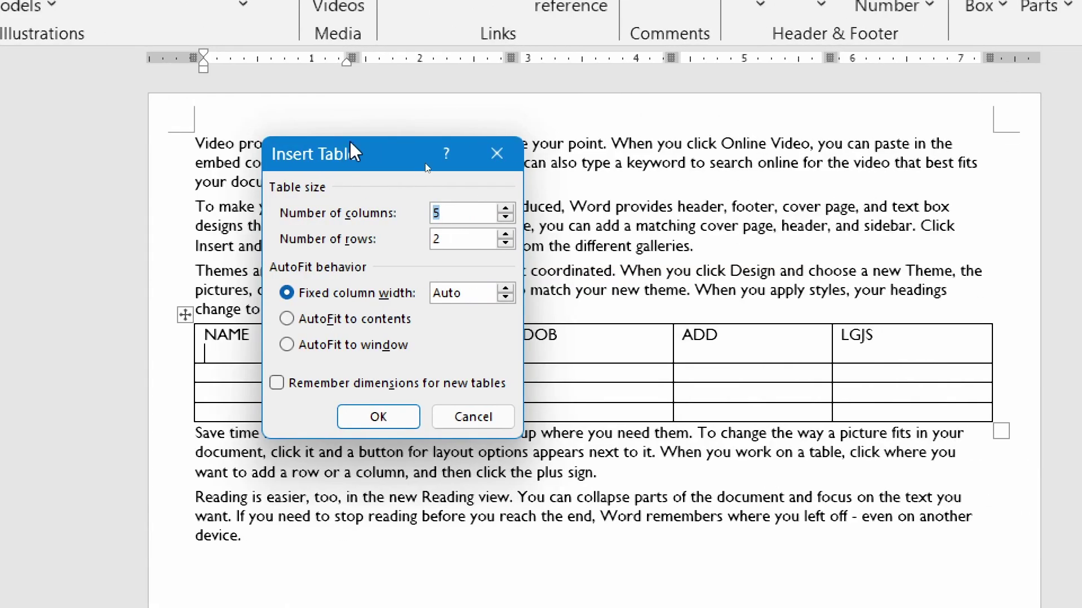
pyautogui.moveTo(352, 151); pyautogui.dragTo(544, 116)
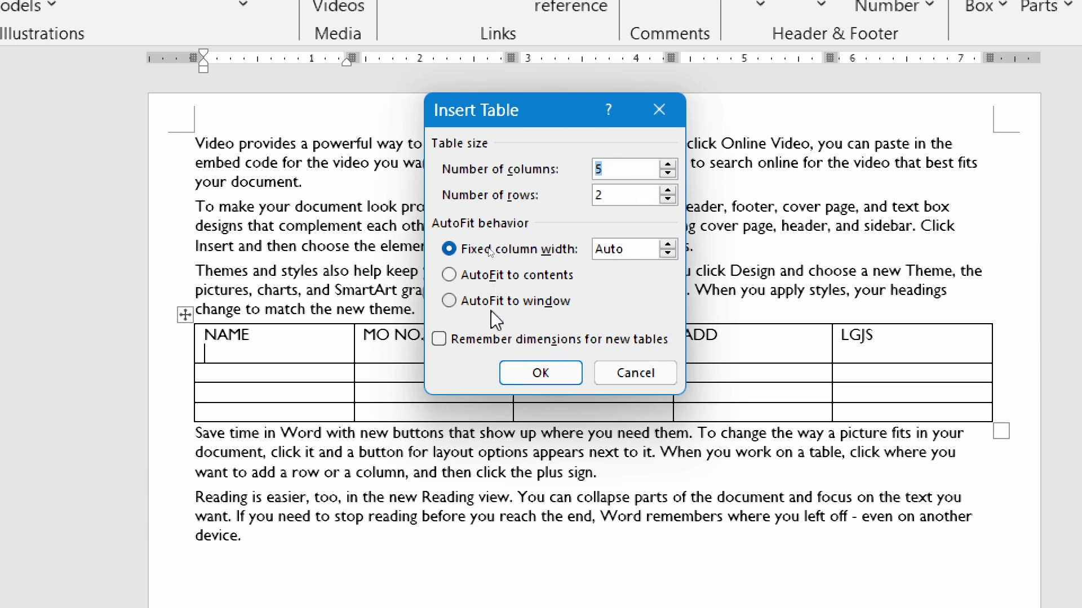
# - Create the 5x2 table, drag it below the Reading paragraph, and select its top row
pyautogui.click(542, 377)
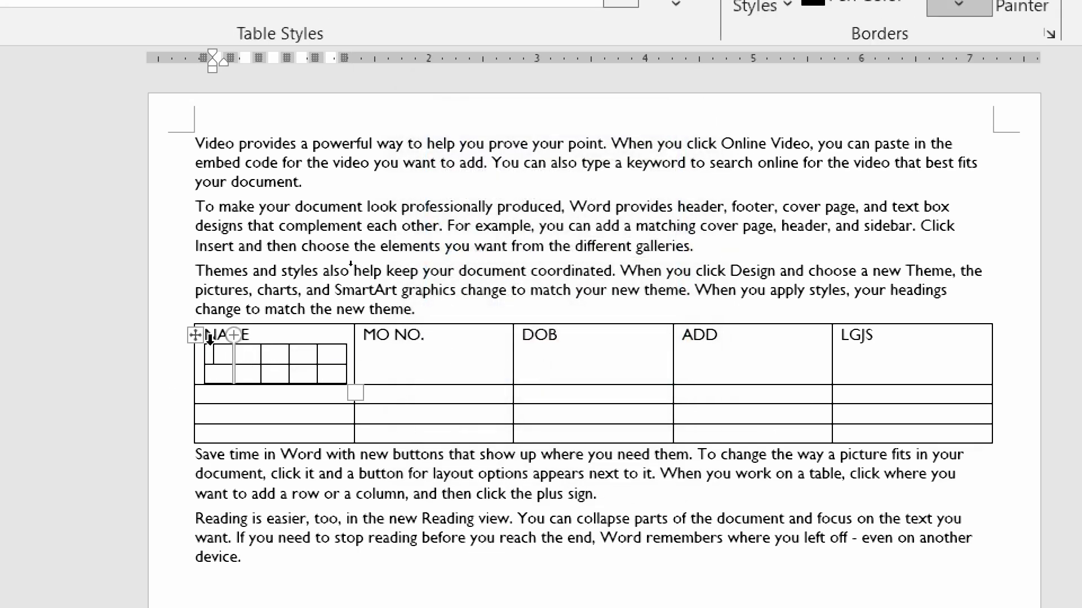
pyautogui.moveTo(198, 351); pyautogui.dragTo(223, 551)
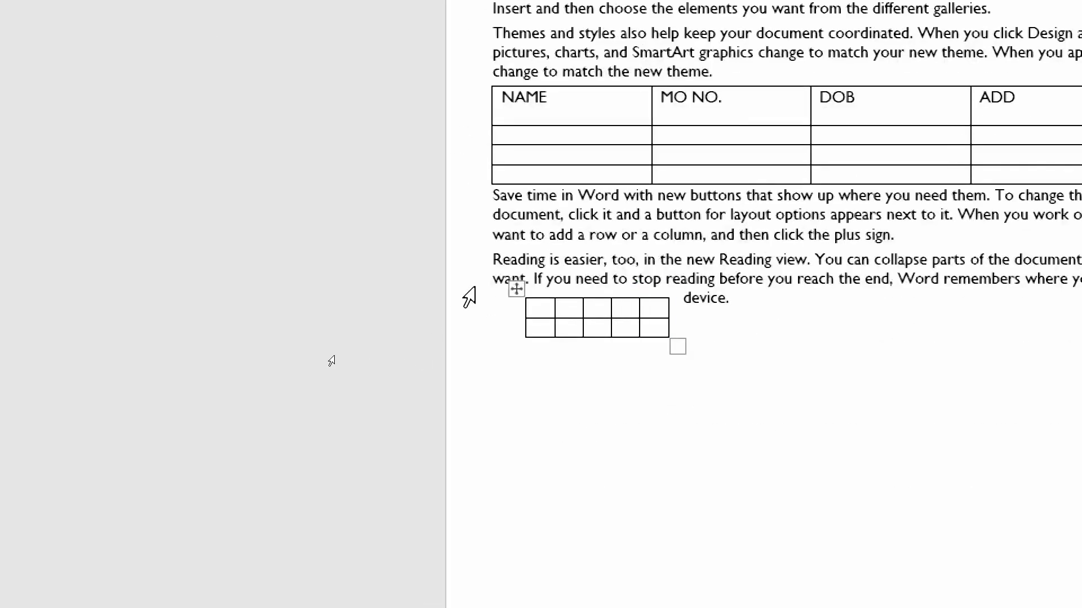
pyautogui.click(535, 308)
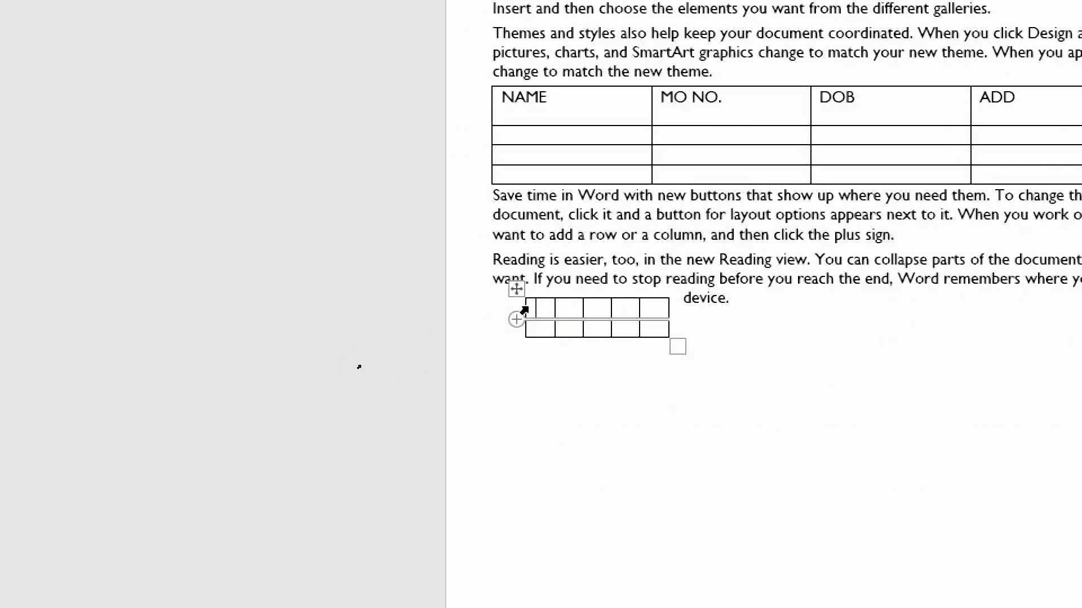
pyautogui.moveTo(518, 324)
pyautogui.moveTo(542, 307); pyautogui.dragTo(670, 307)
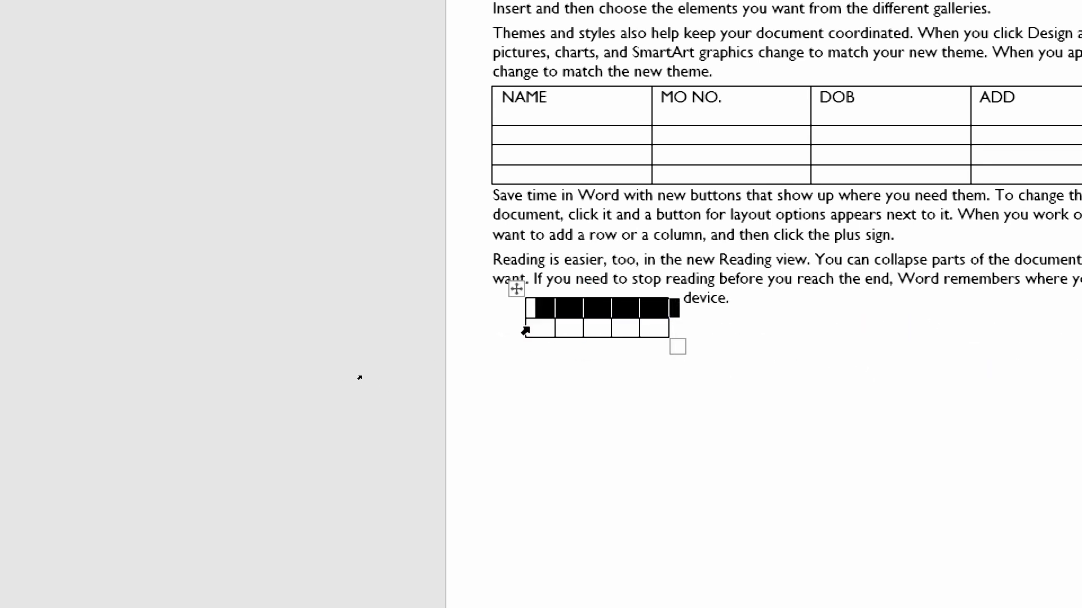
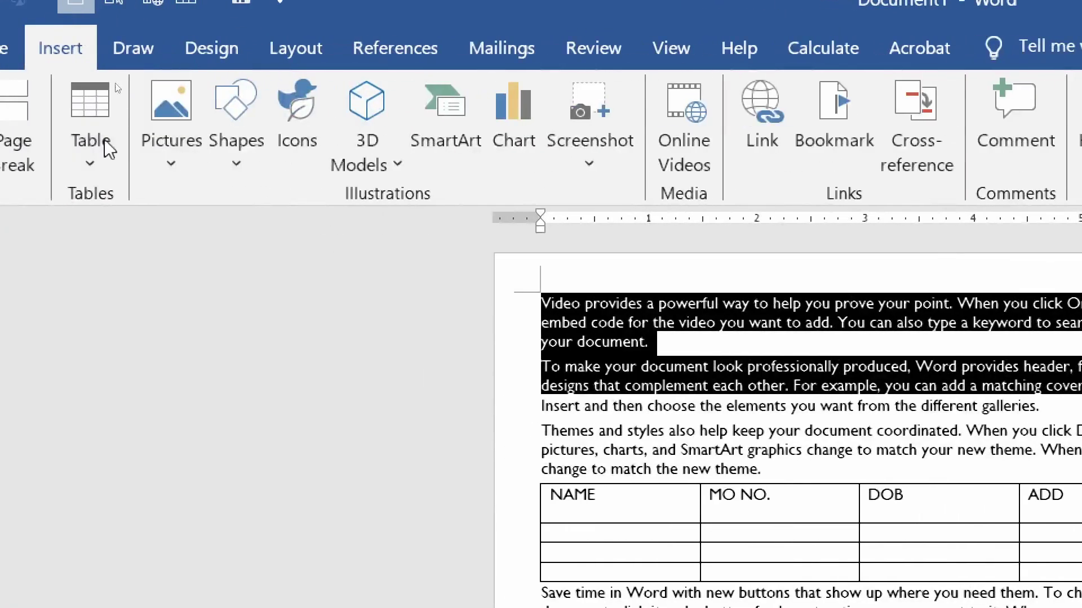
# - Select the large empty 2-row, 5-column table by its move handle and choose Delete Table
pyautogui.click(109, 150)
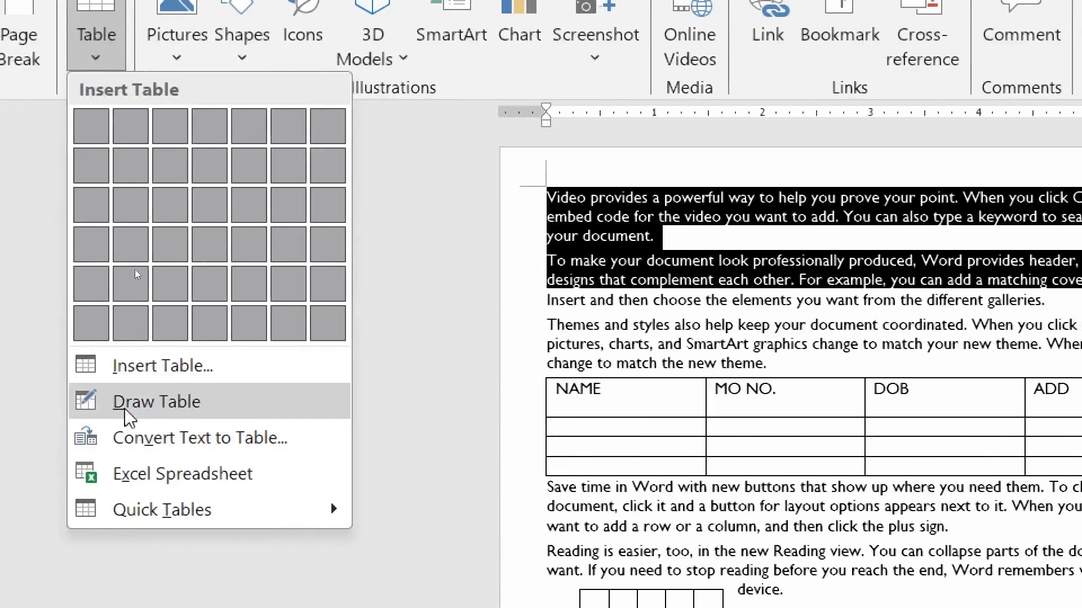
pyautogui.click(129, 418)
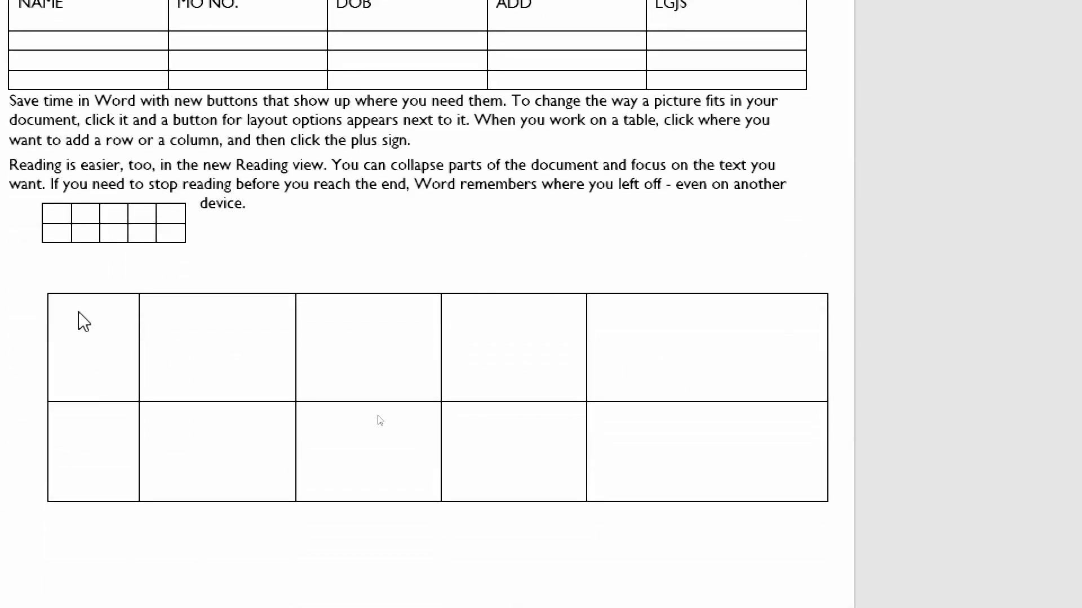
pyautogui.moveTo(133, 302)
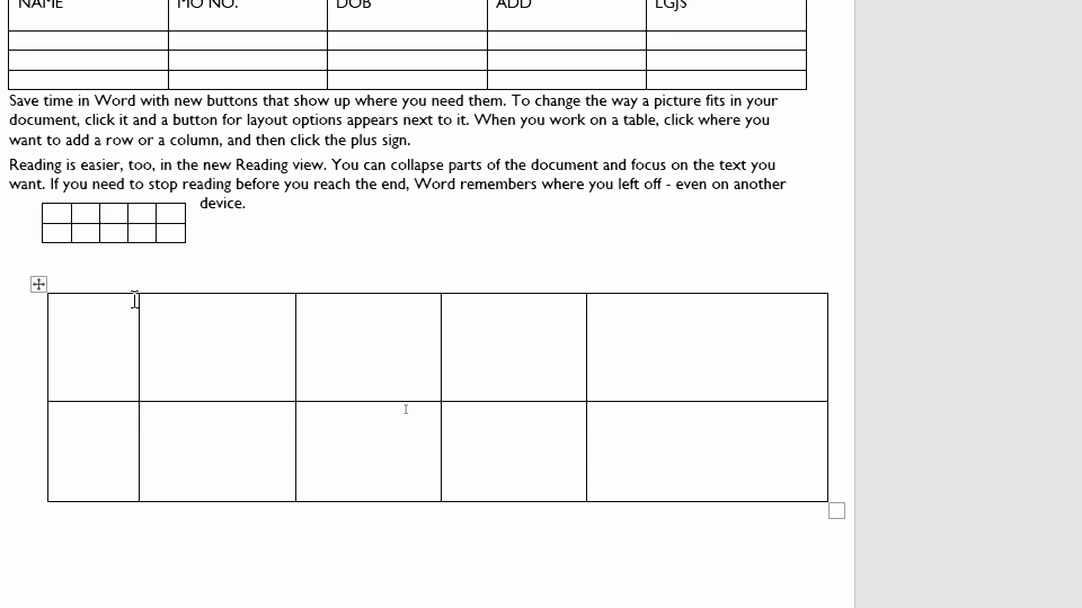
pyautogui.click(76, 285)
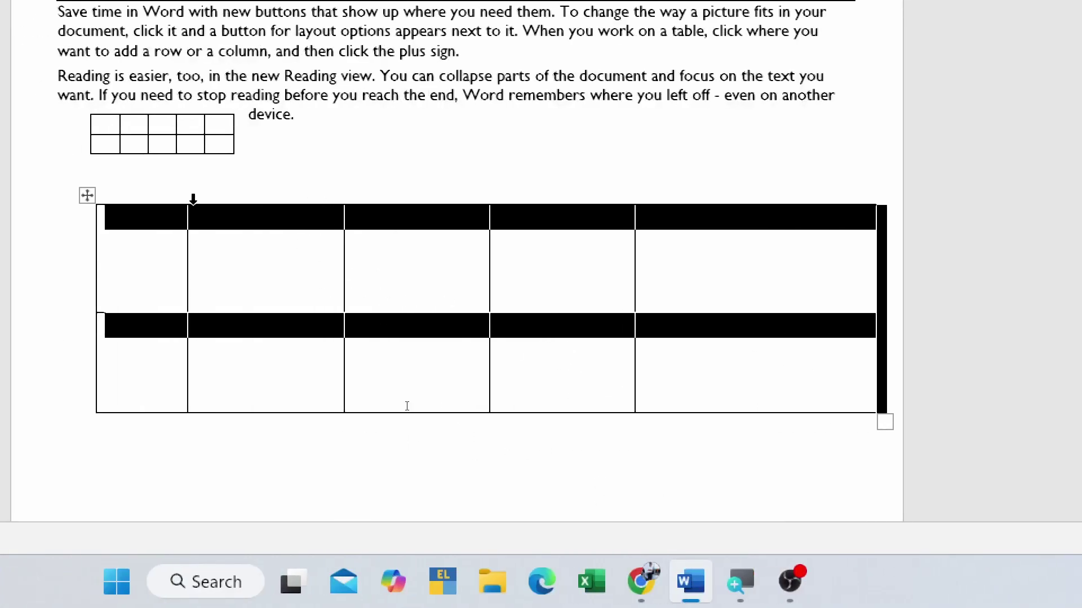
pyautogui.rightClick(87, 196)
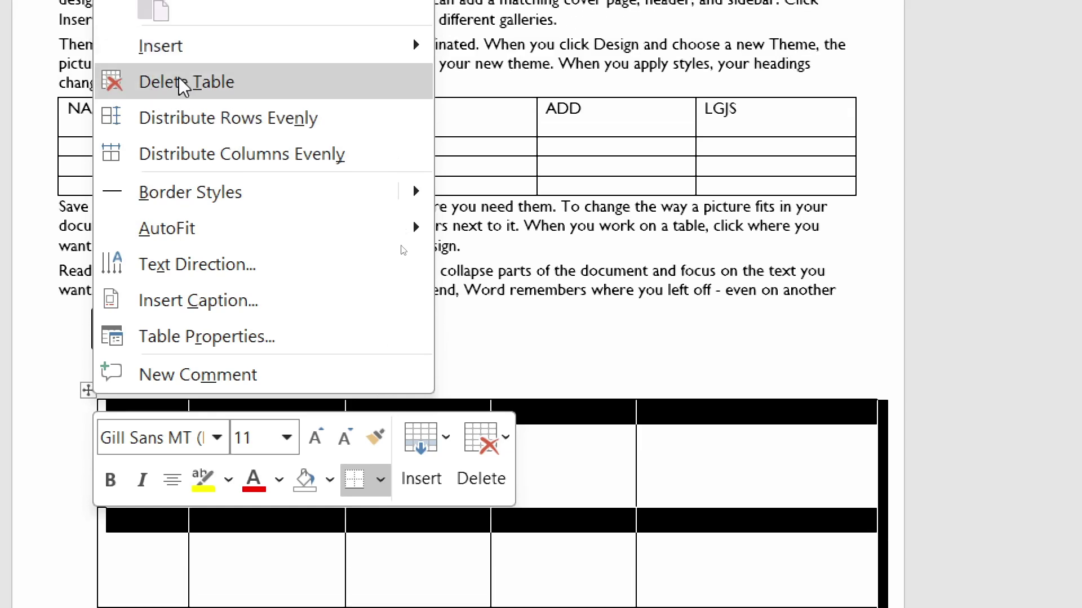
pyautogui.click(166, 91)
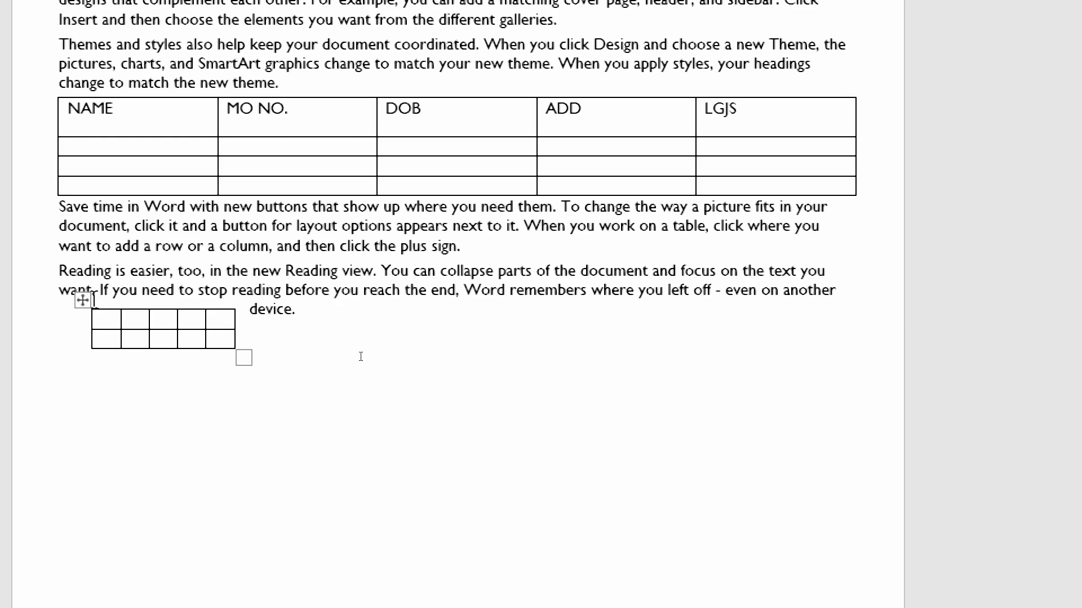
# - Move the small table below the 'device.' paragraph and add columns to reach eight
pyautogui.moveTo(86, 309); pyautogui.dragTo(106, 419)
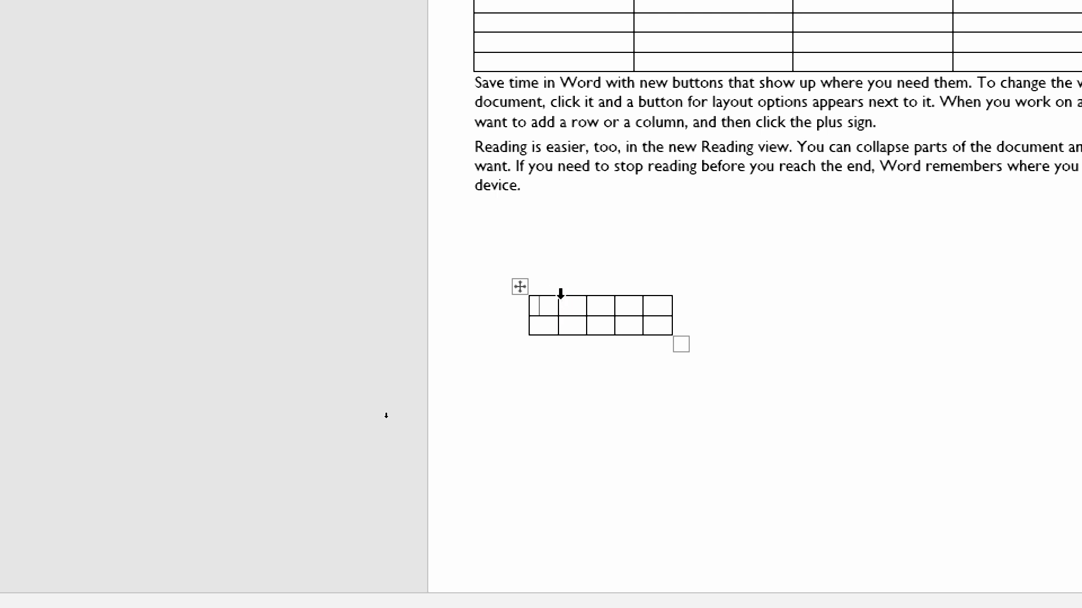
pyautogui.moveTo(559, 296)
pyautogui.click(560, 287)
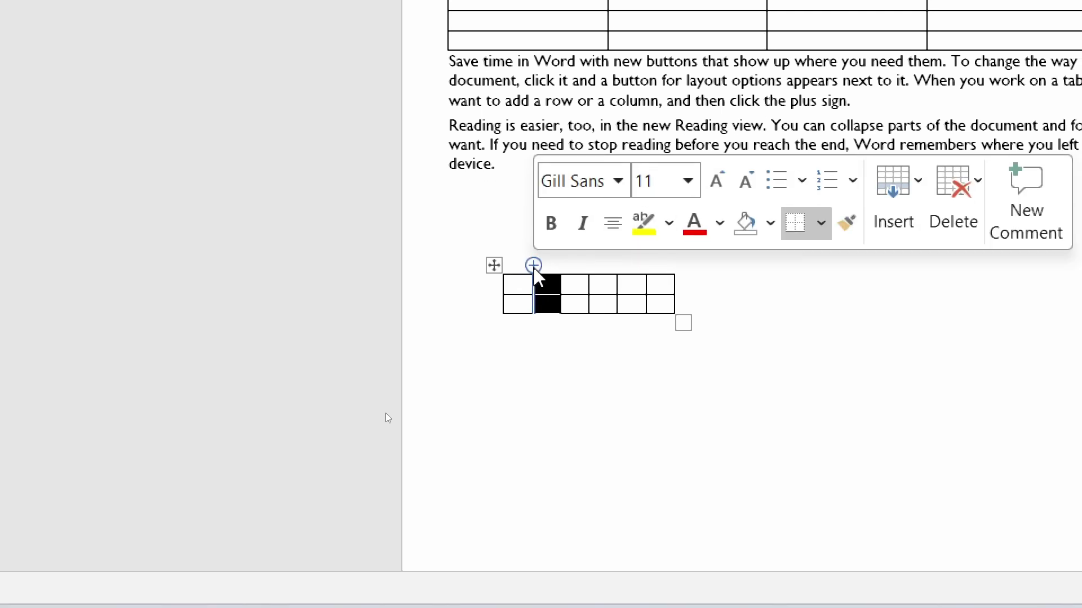
pyautogui.click(533, 266)
pyautogui.click(533, 265)
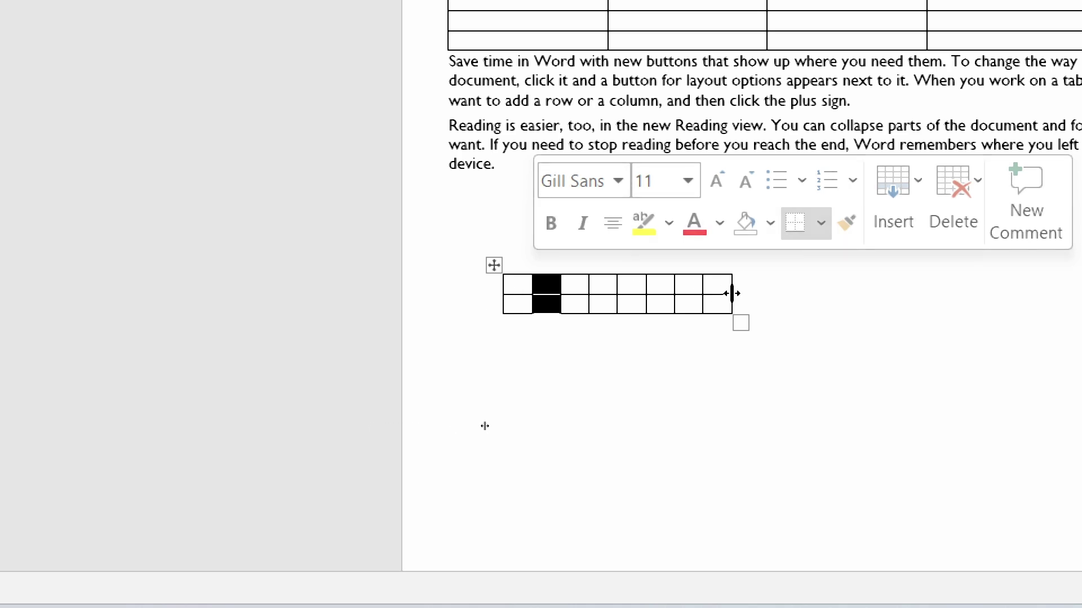
pyautogui.click(536, 296)
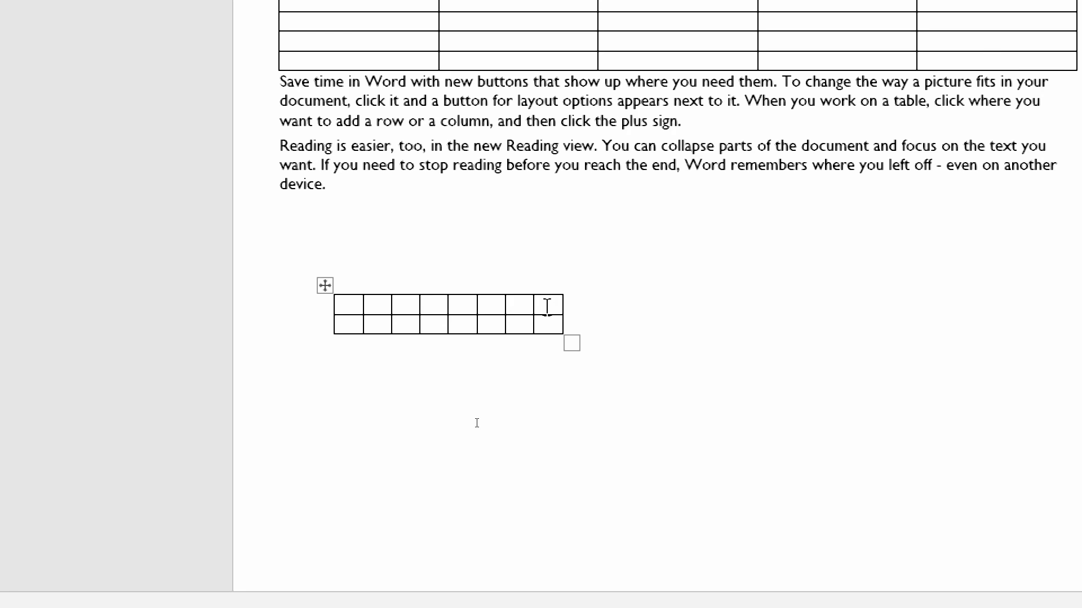
pyautogui.click(538, 308)
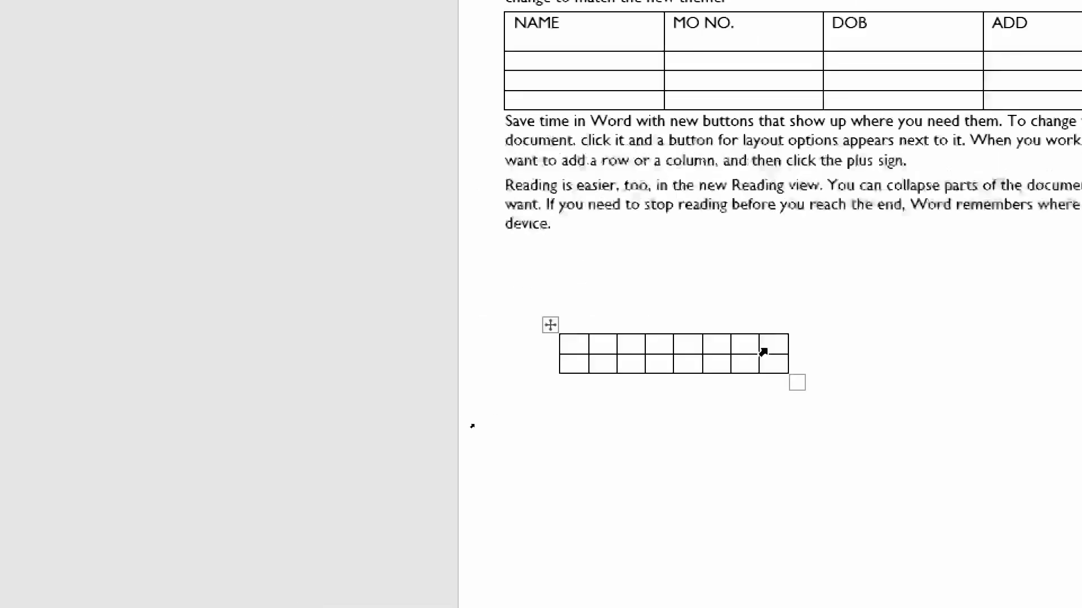
# - Add a third row by tabbing past the table's last cell
pyautogui.click(811, 355)
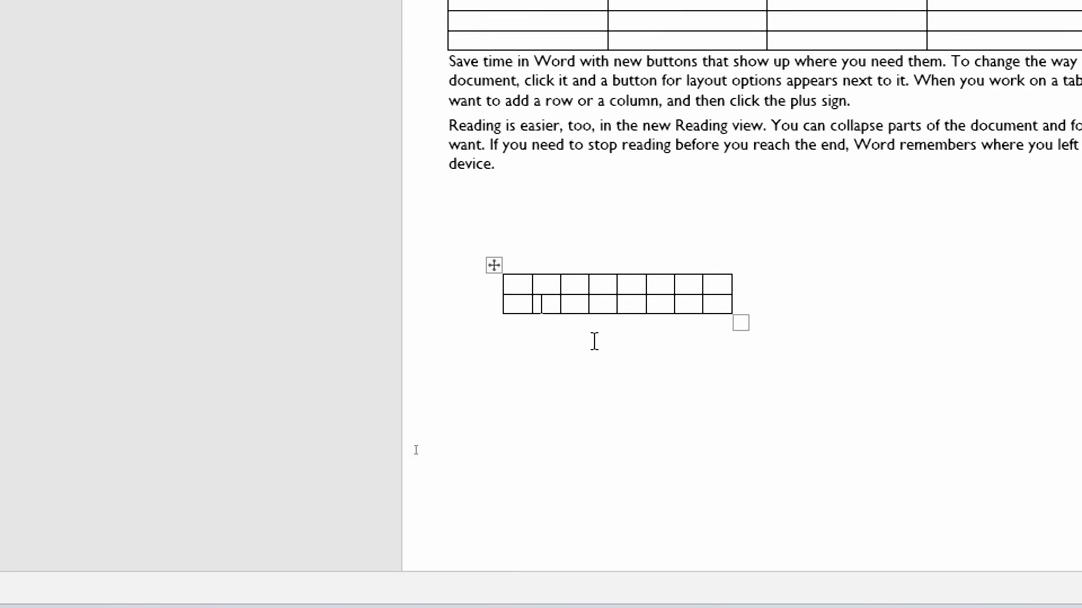
pyautogui.press('Tab')
pyautogui.press('Tab')
pyautogui.press('Tab')
pyautogui.press('Tab')
pyautogui.press('Tab')
pyautogui.press('Tab')
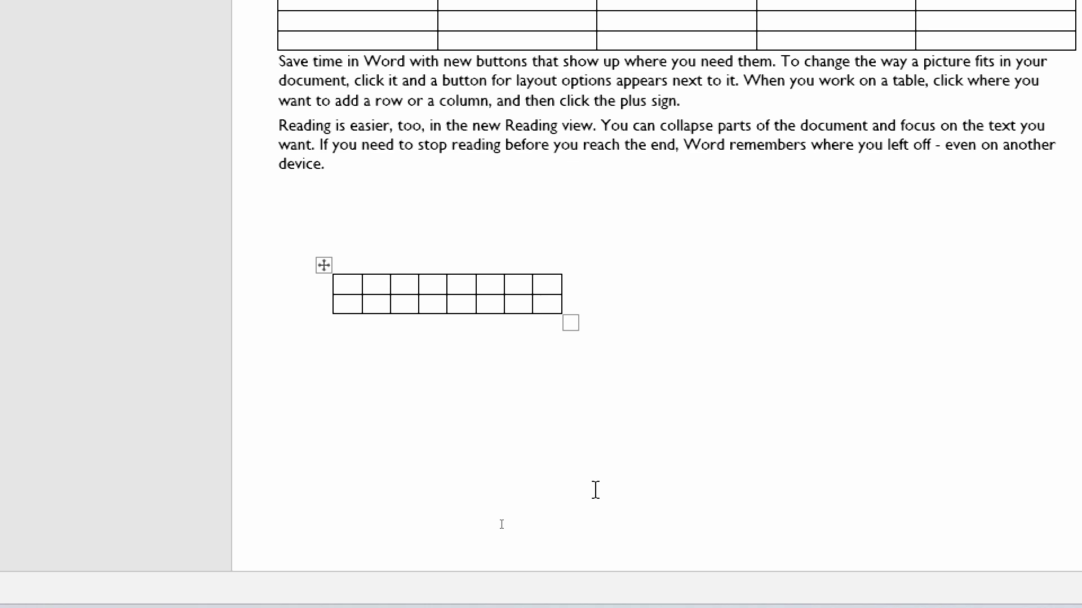
pyautogui.press('Tab')
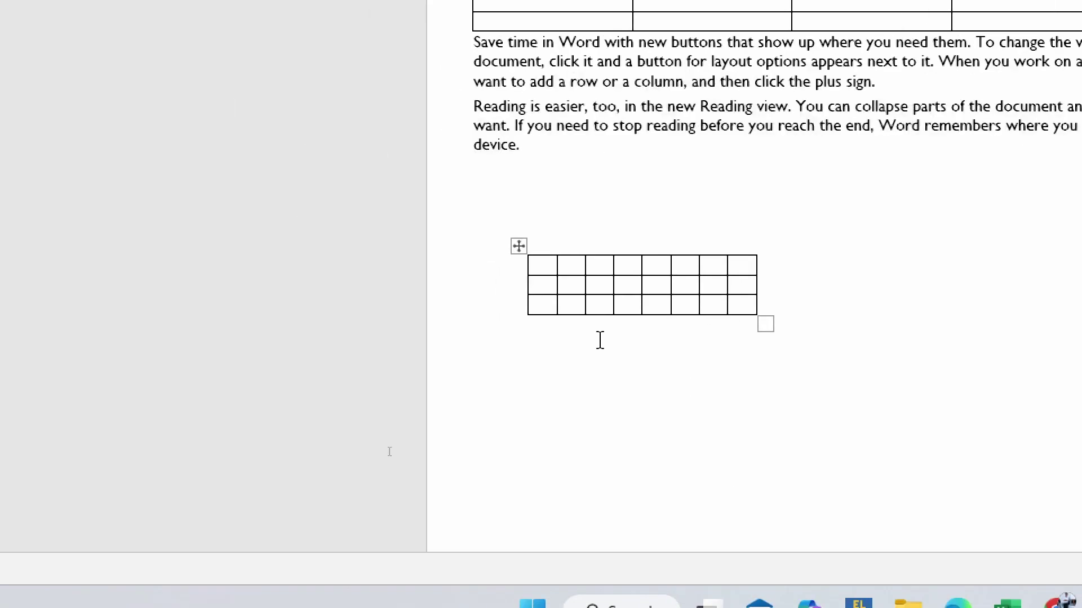
# - Add a fourth and fifth row and a ninth column with the insert markers
pyautogui.moveTo(517, 318)
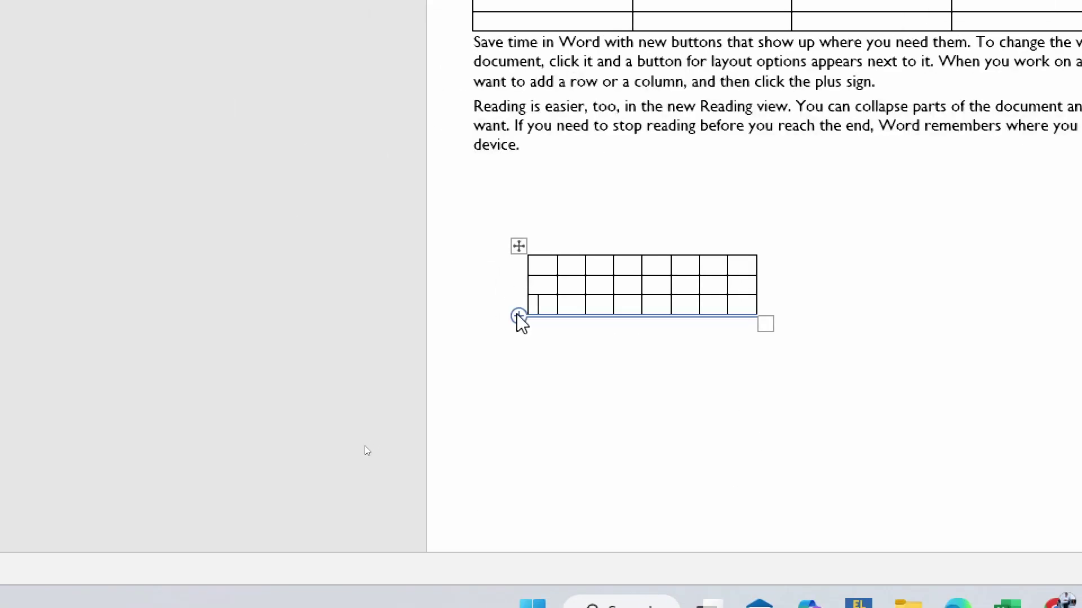
pyautogui.click(518, 316)
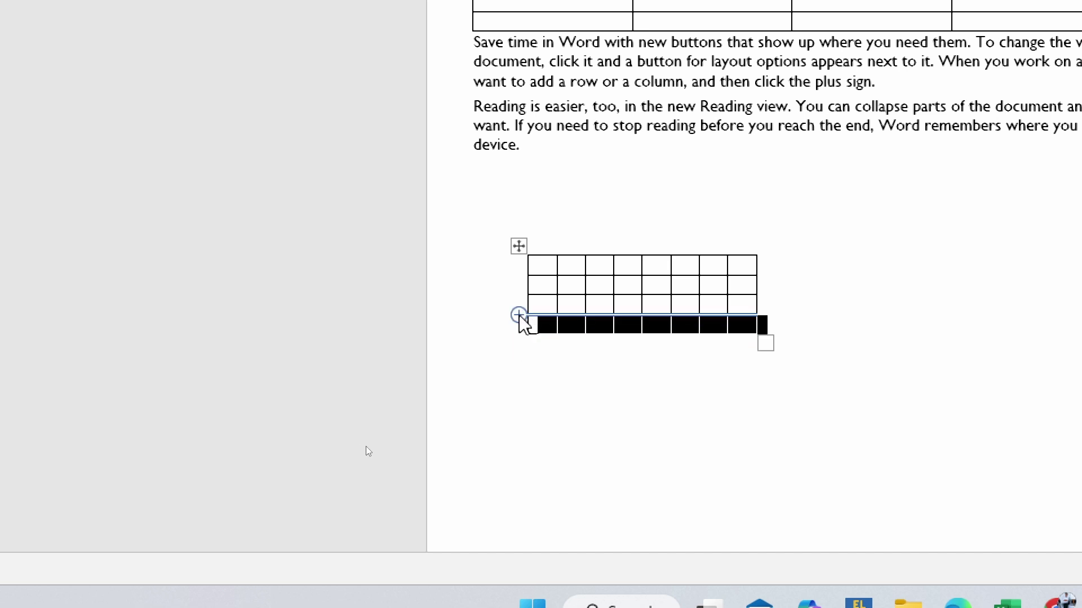
pyautogui.click(518, 316)
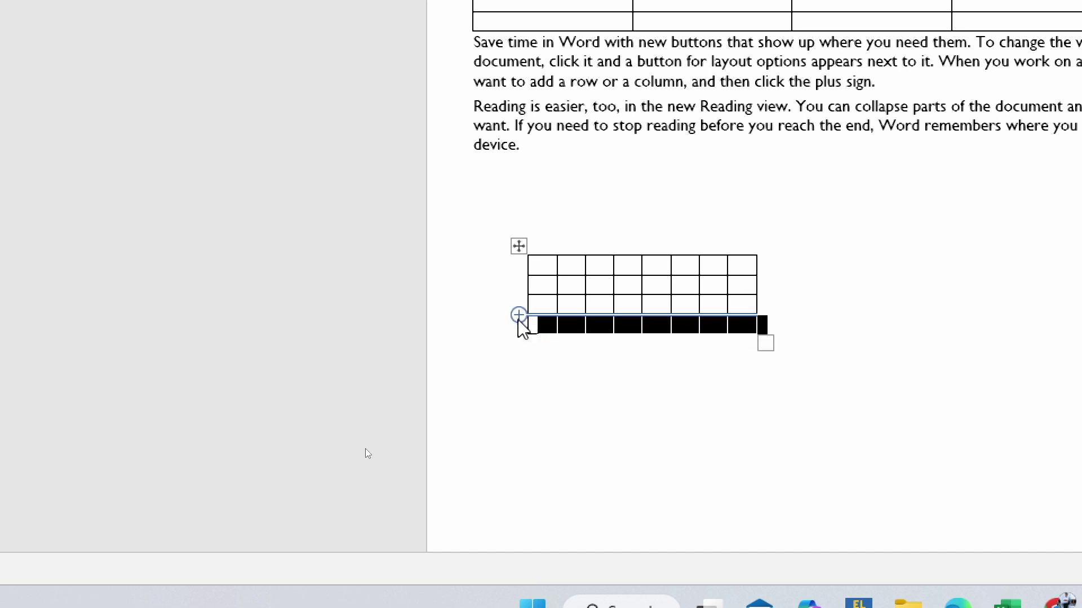
pyautogui.click(555, 264)
pyautogui.click(555, 264)
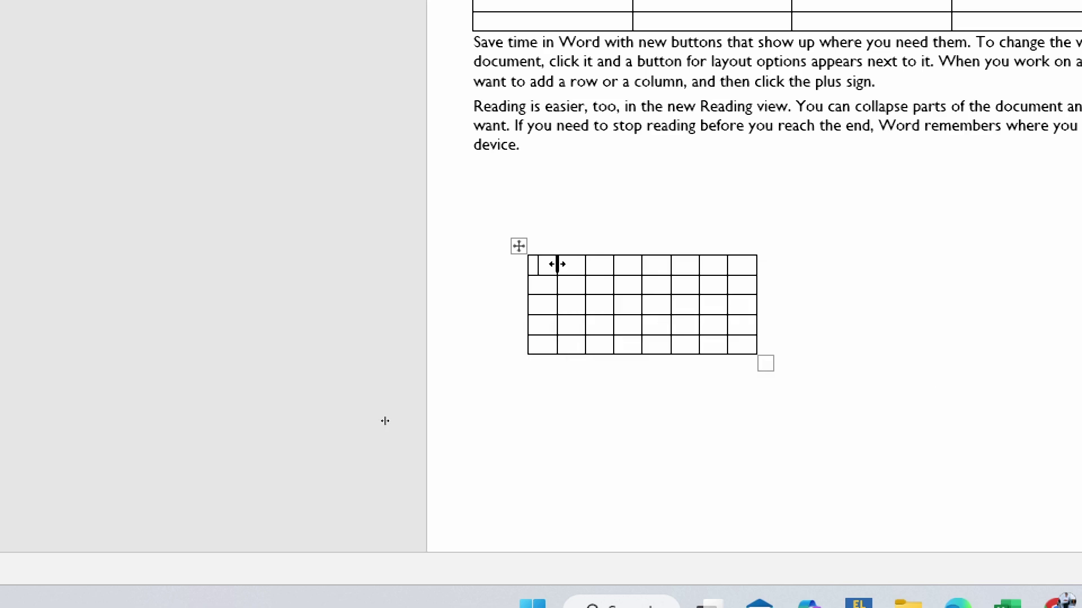
pyautogui.click(558, 247)
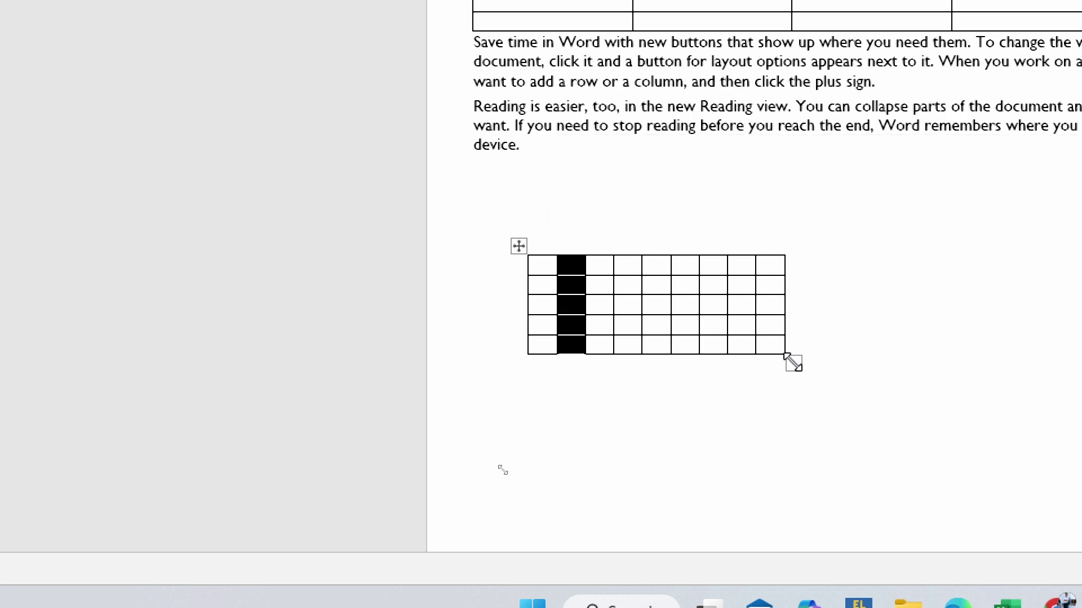
# - Enlarge the table, shrink the top row, and widen the first column while narrowing the next two
pyautogui.moveTo(791, 362); pyautogui.dragTo(727, 359)
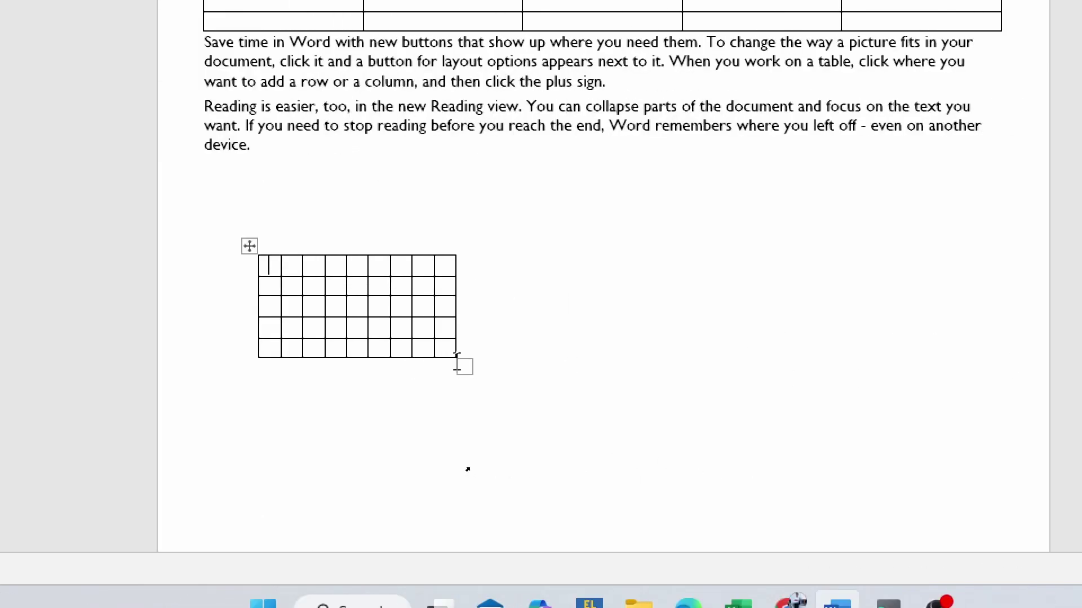
pyautogui.moveTo(453, 357); pyautogui.dragTo(589, 369)
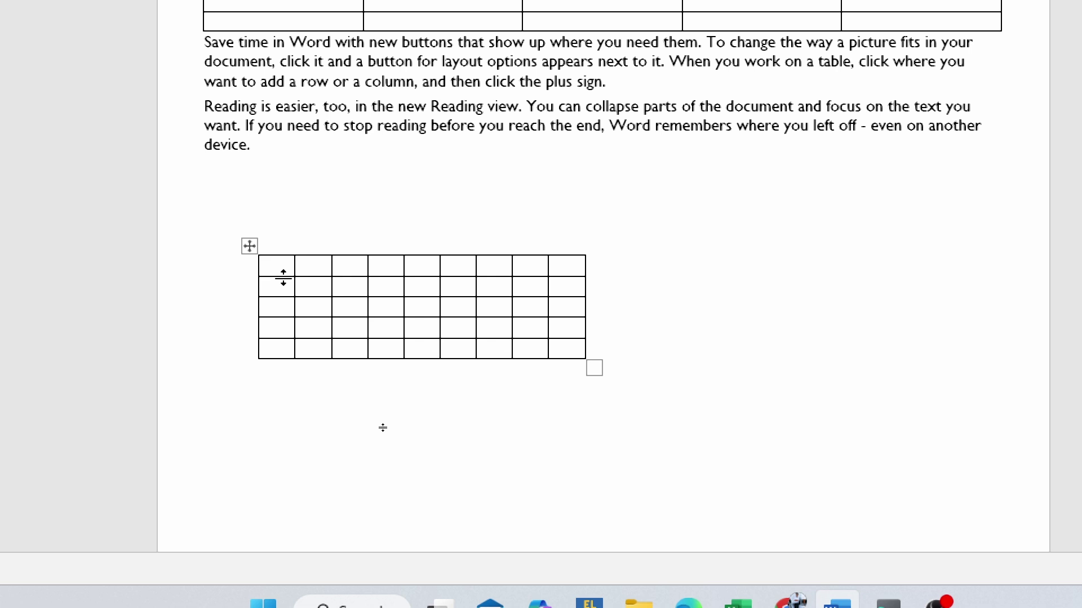
pyautogui.moveTo(284, 277)
pyautogui.mouseDown()
pyautogui.moveTo(275, 363)
pyautogui.moveTo(278, 277)
pyautogui.mouseUp()
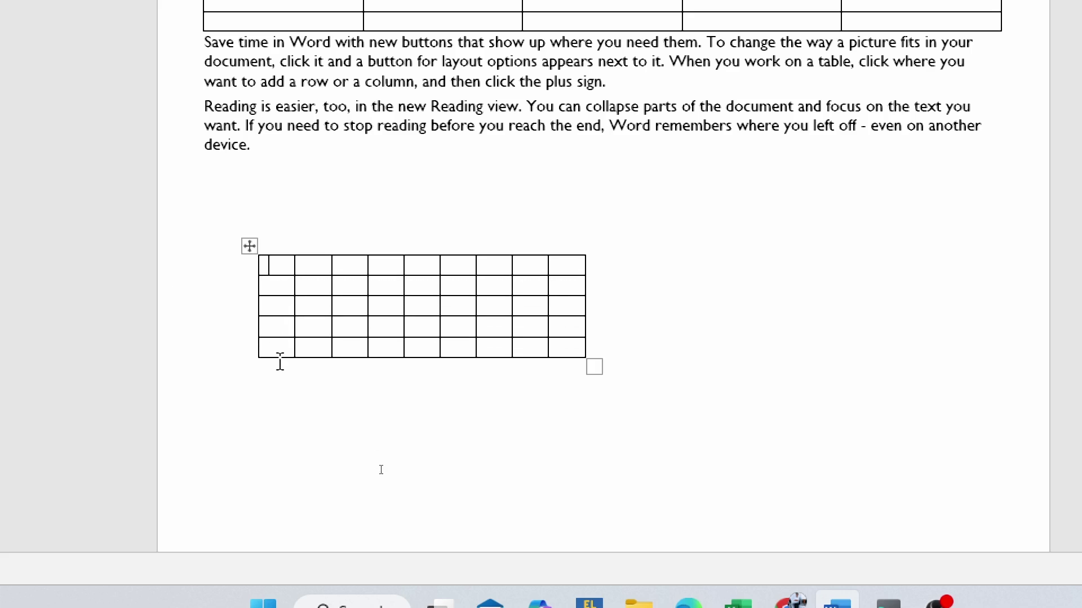
pyautogui.moveTo(293, 287); pyautogui.dragTo(312, 287)
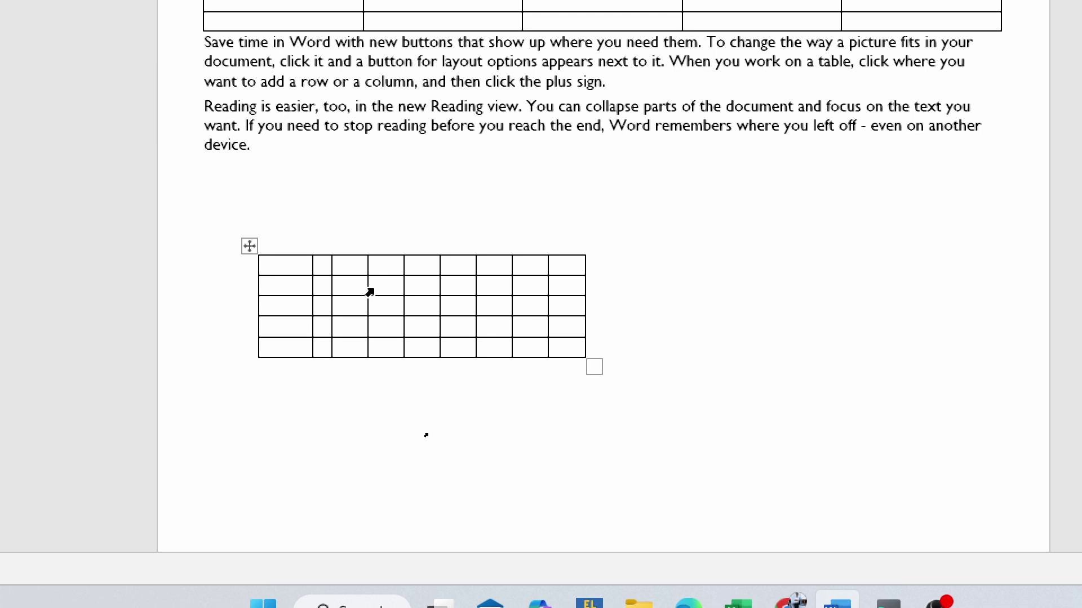
pyautogui.moveTo(359, 288)
pyautogui.mouseDown()
pyautogui.moveTo(338, 285)
pyautogui.moveTo(349, 288)
pyautogui.mouseUp()
# - Delete the 5-row, 9-column table using its shortcut menu
pyautogui.click(250, 246)
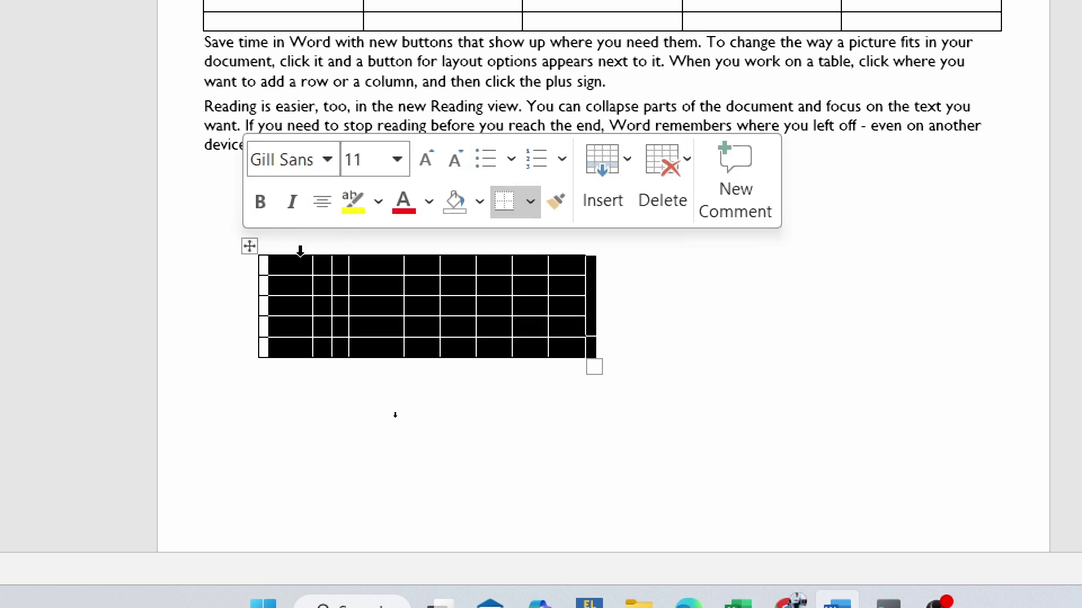
pyautogui.click(249, 245)
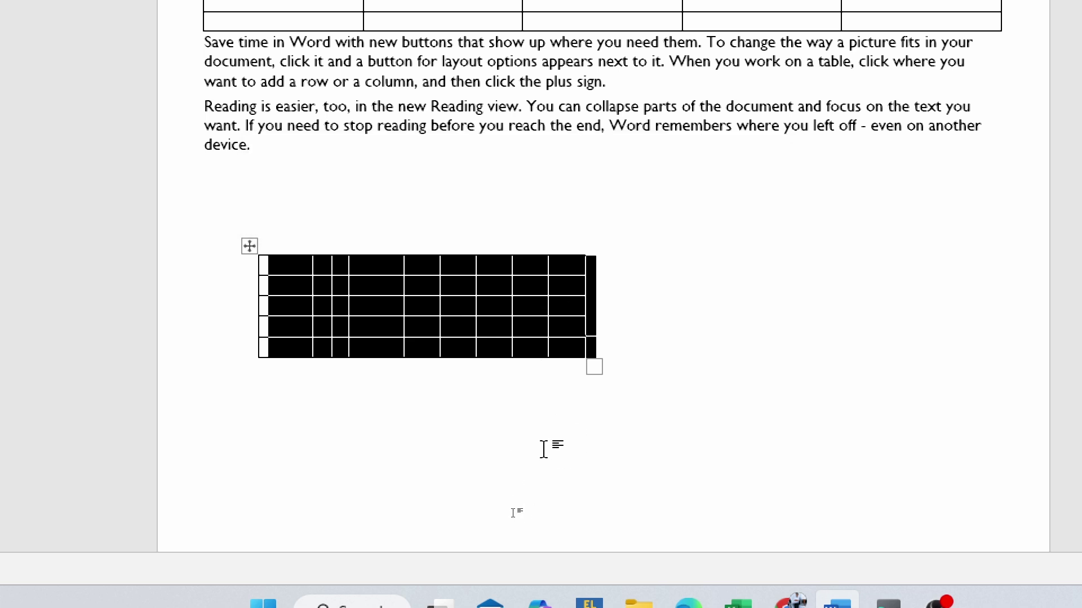
pyautogui.click(235, 252)
pyautogui.rightClick(252, 248)
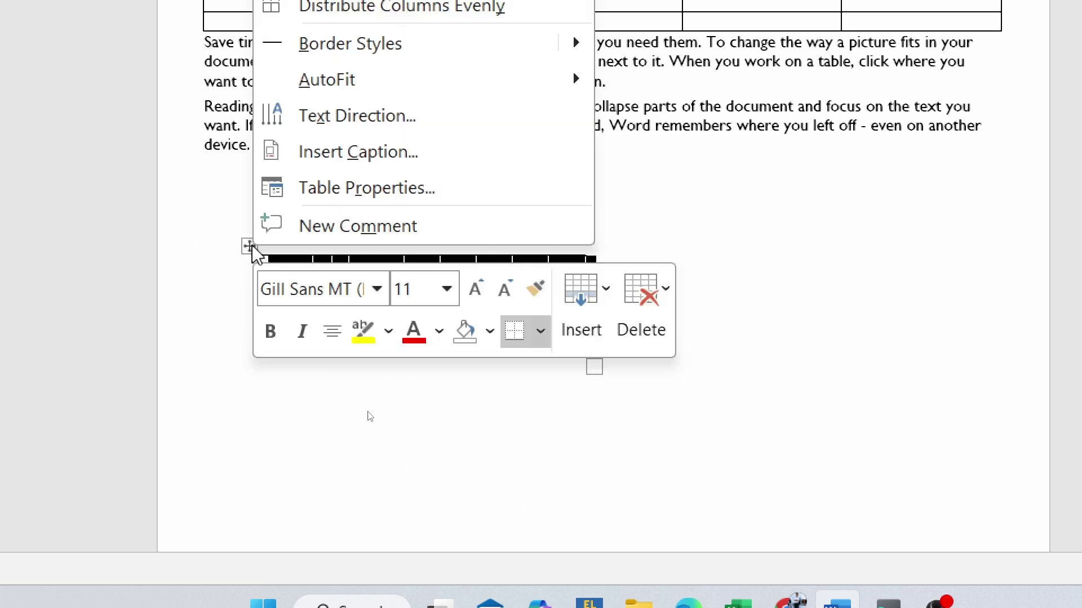
pyautogui.press('Escape')
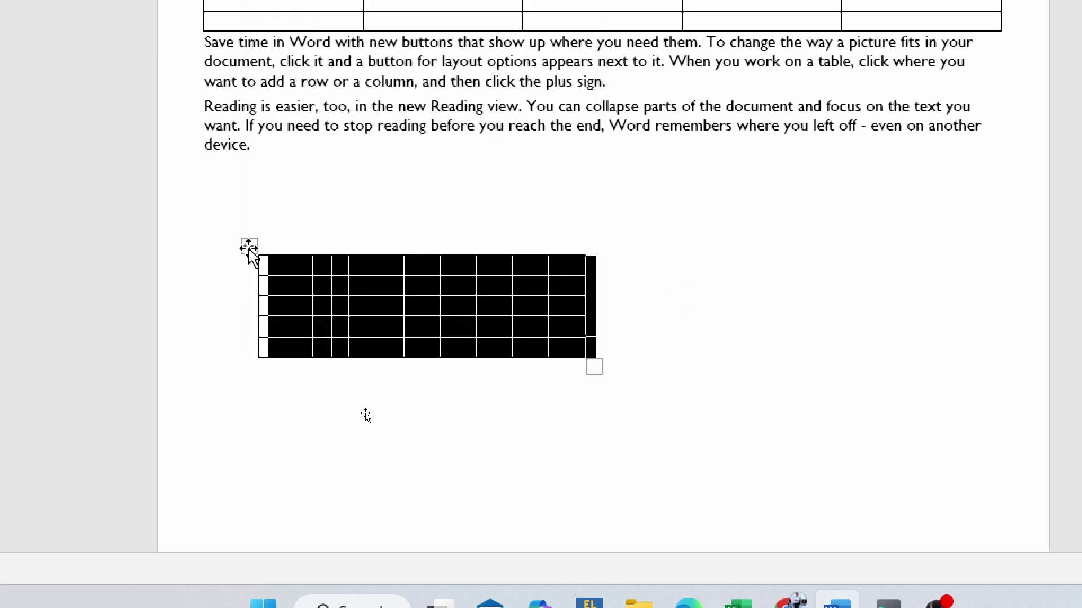
pyautogui.rightClick(250, 246)
pyautogui.click(656, 296)
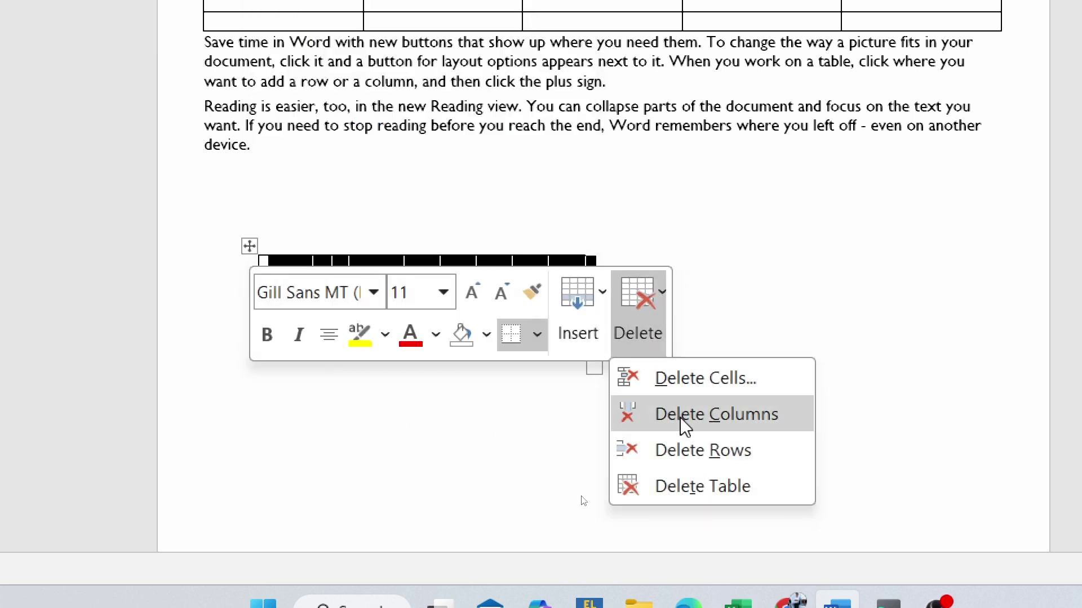
pyautogui.click(702, 486)
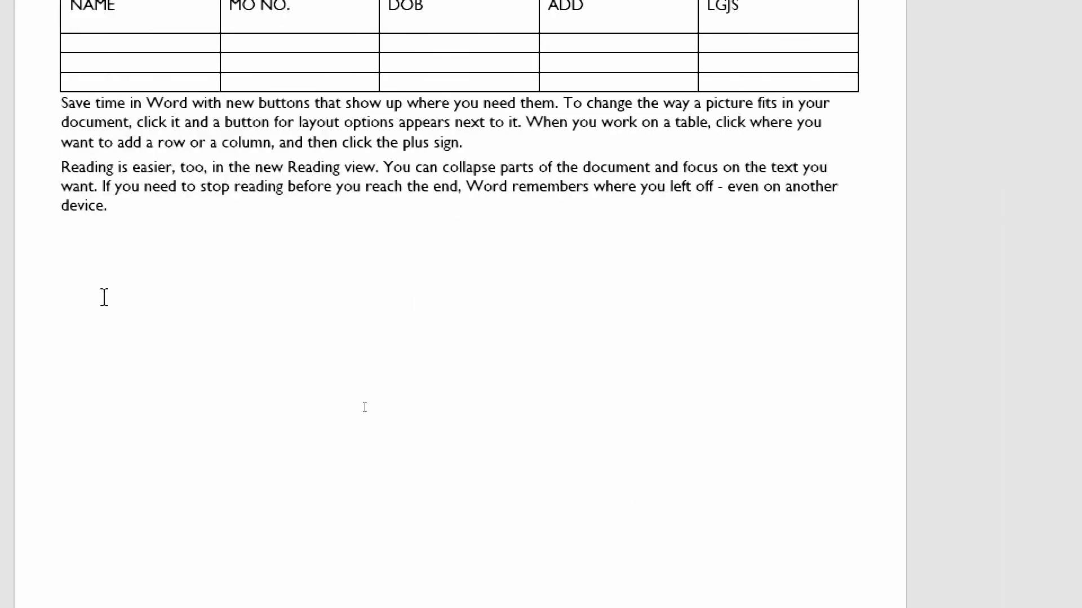
# - Type 'NAME', 'ADD', 'MO ON.', 'FATHERS NAME' separated by tabs and select the line
pyautogui.write('NAME')
pyautogui.press('Tab')
pyautogui.press('Tab')
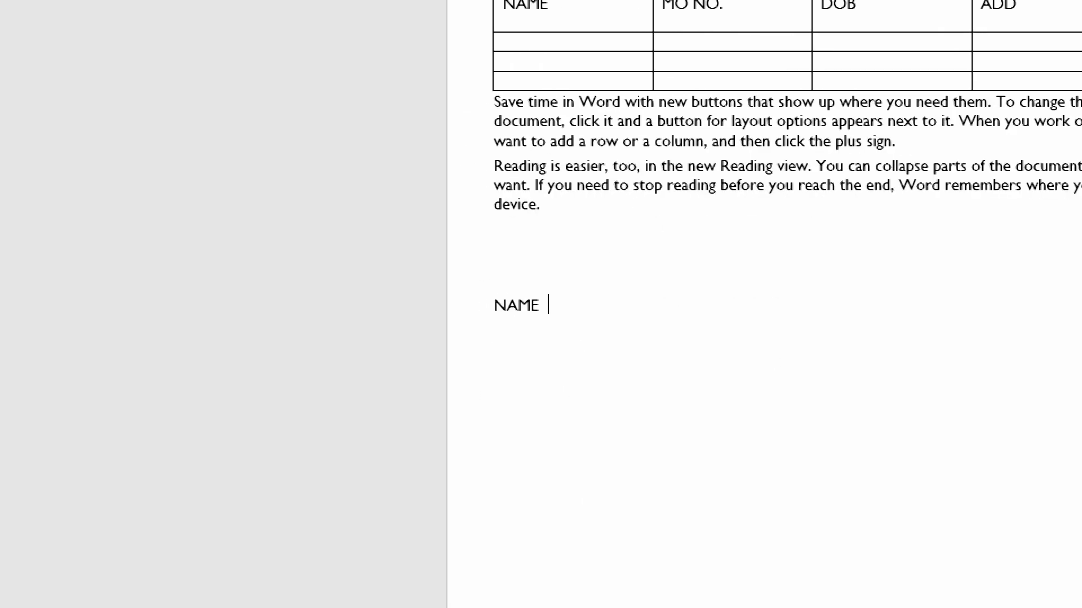
pyautogui.write('ADD')
pyautogui.press('Tab')
pyautogui.write('MO ON.')
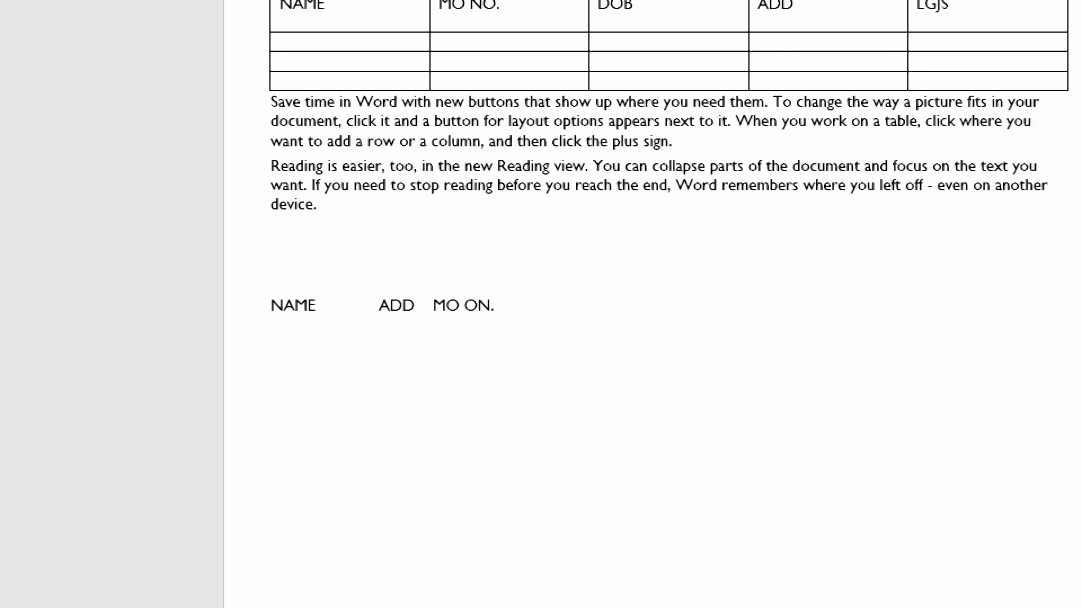
pyautogui.press('Tab')
pyautogui.write('FATHERS NAME')
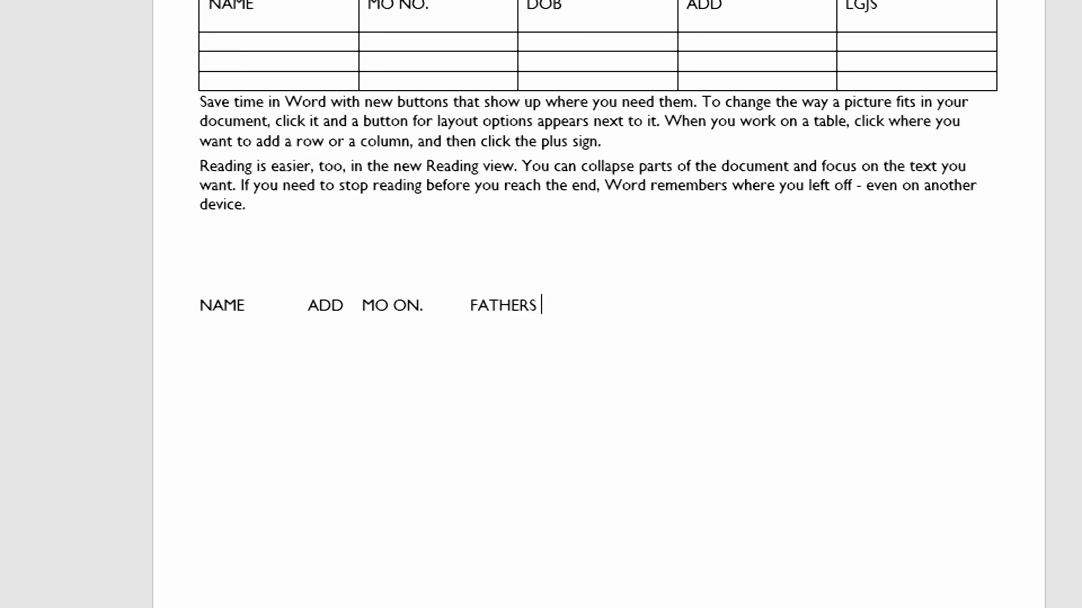
pyautogui.moveTo(230, 316); pyautogui.dragTo(709, 317)
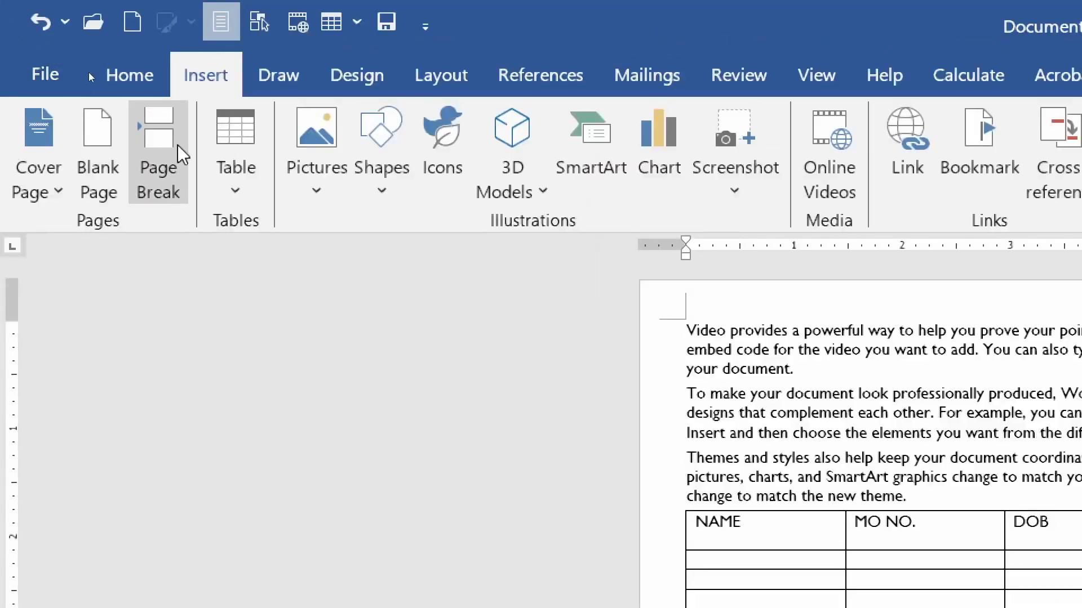
# - Convert the heading line to a table with 5 columns, separating text at tabs
pyautogui.click(242, 194)
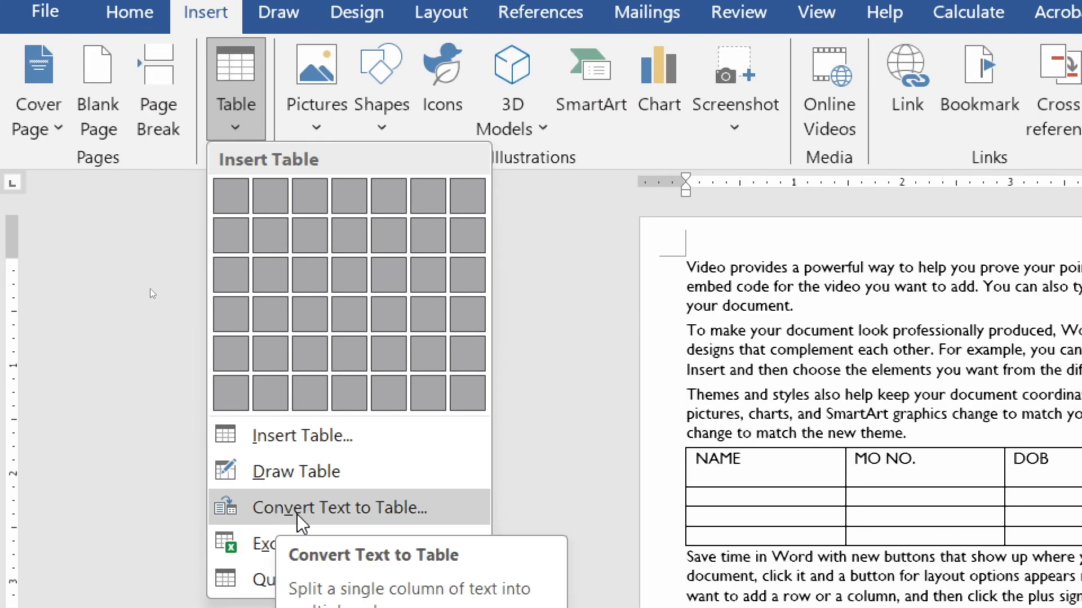
pyautogui.click(417, 510)
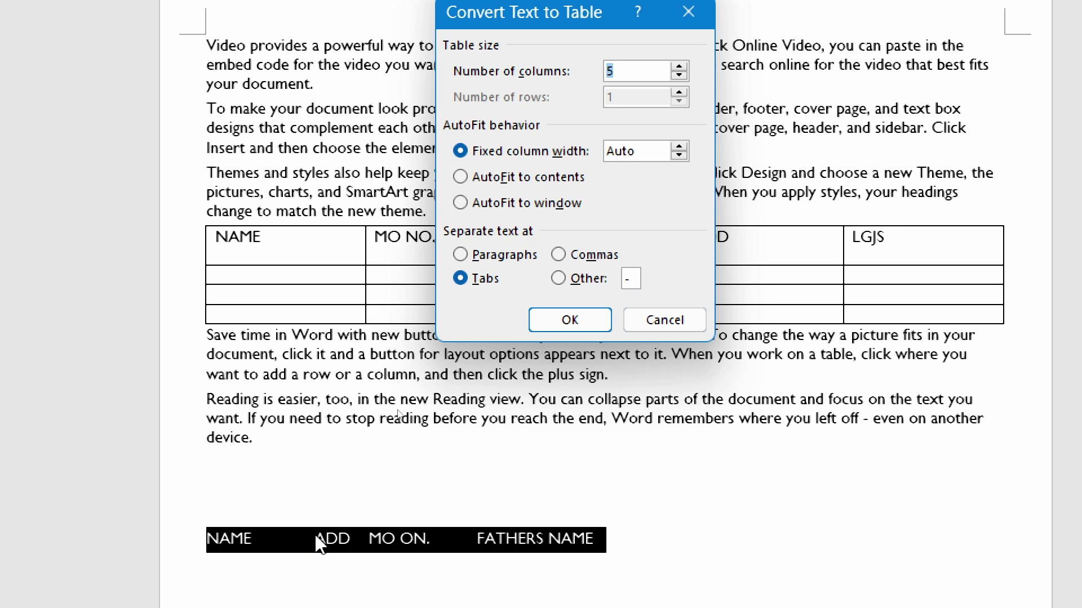
pyautogui.click(569, 320)
pyautogui.click(452, 467)
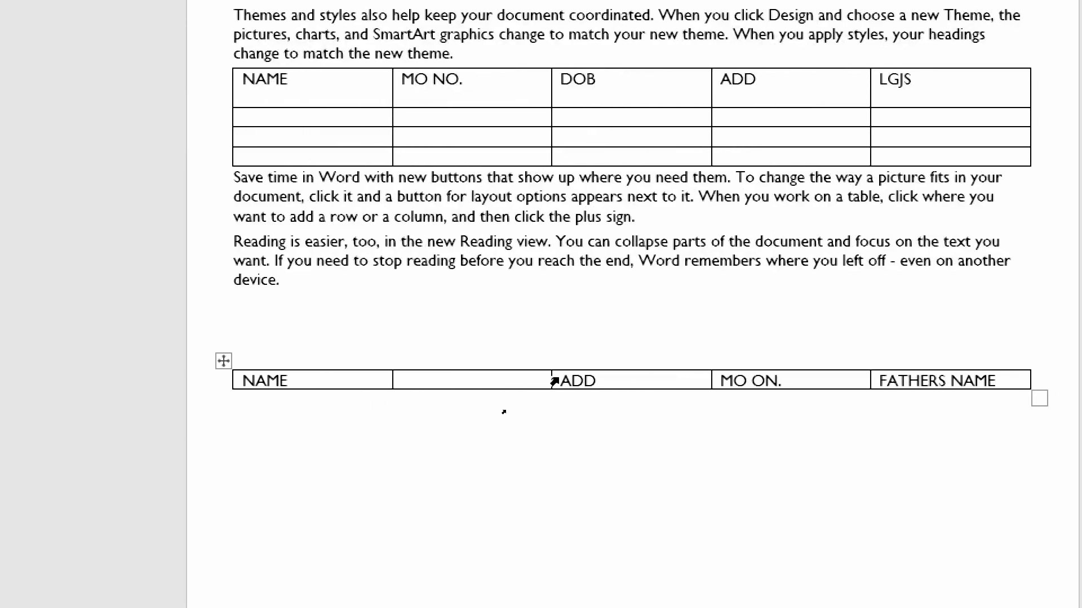
# - Click into the new table's second cell and review the Table Design and Table Layout tabs
pyautogui.click(451, 381)
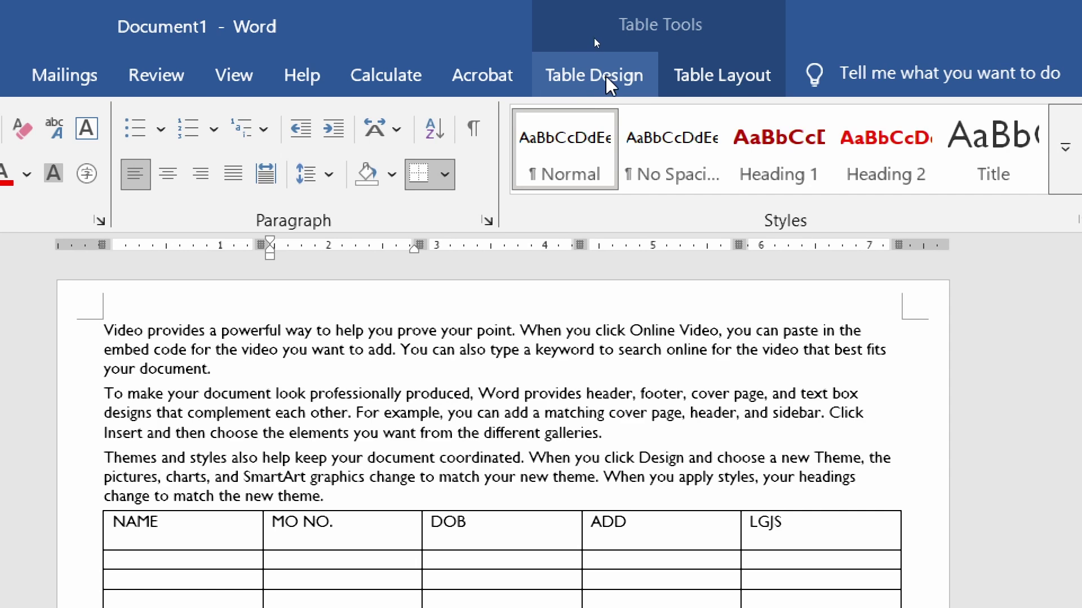
pyautogui.click(564, 76)
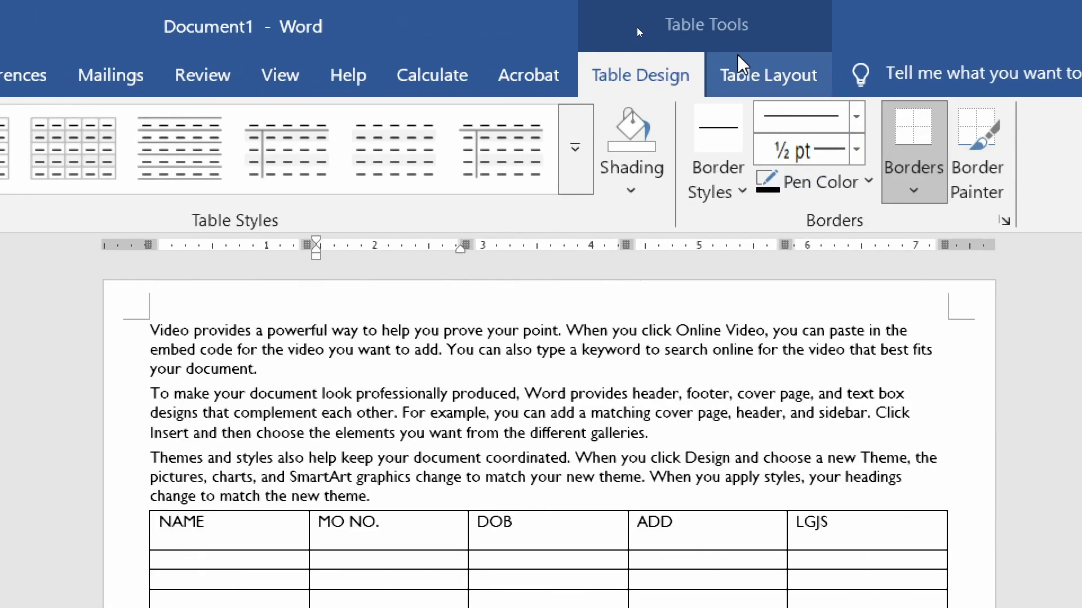
pyautogui.click(738, 56)
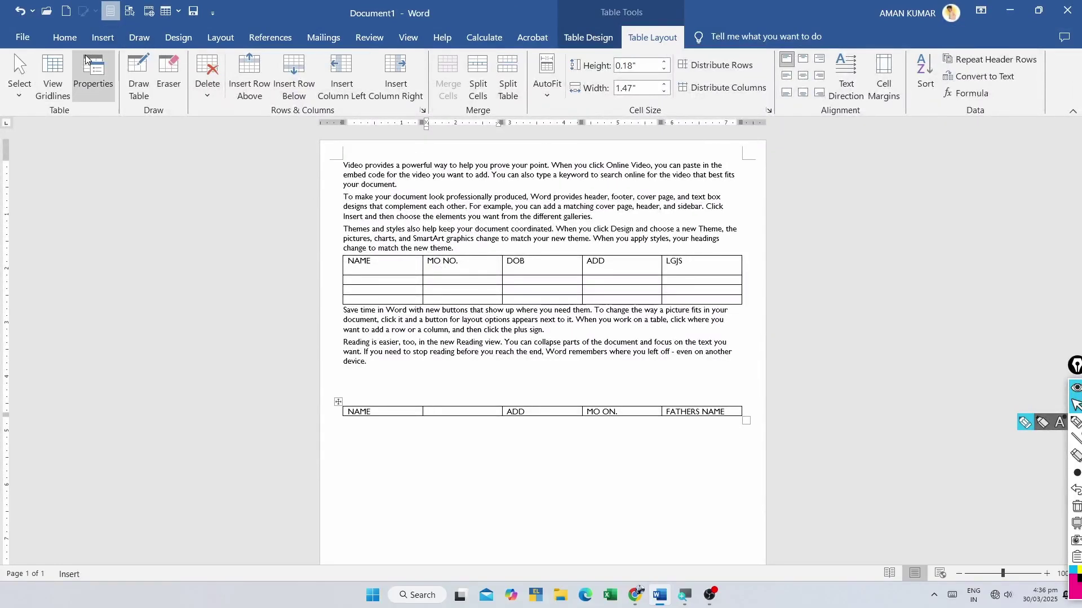
# - Browse the Insert > Table options, then place the cursor in the upper table's second row
pyautogui.click(101, 38)
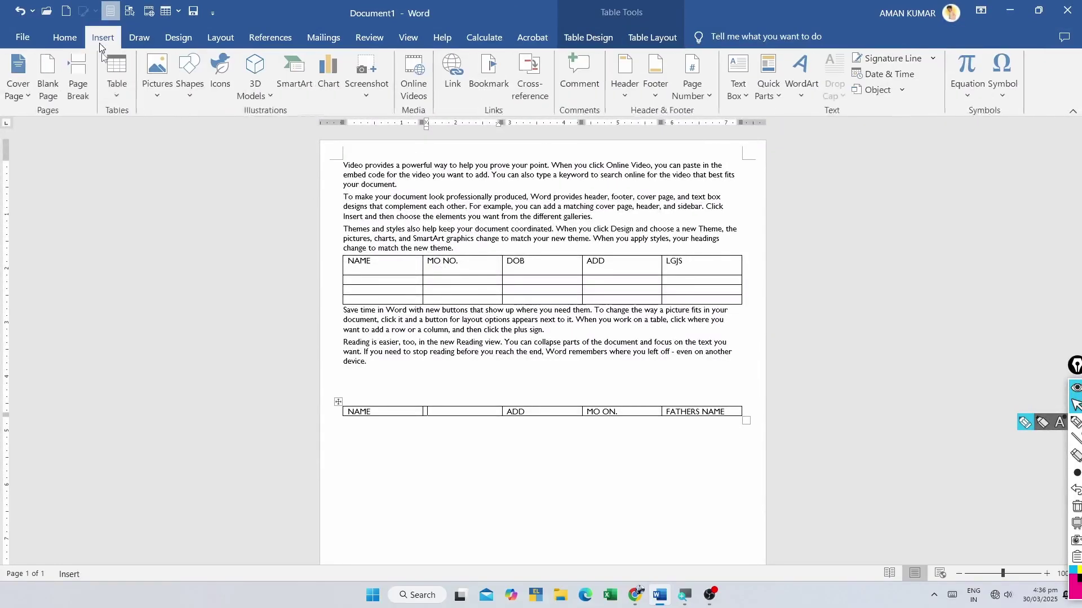
pyautogui.click(117, 79)
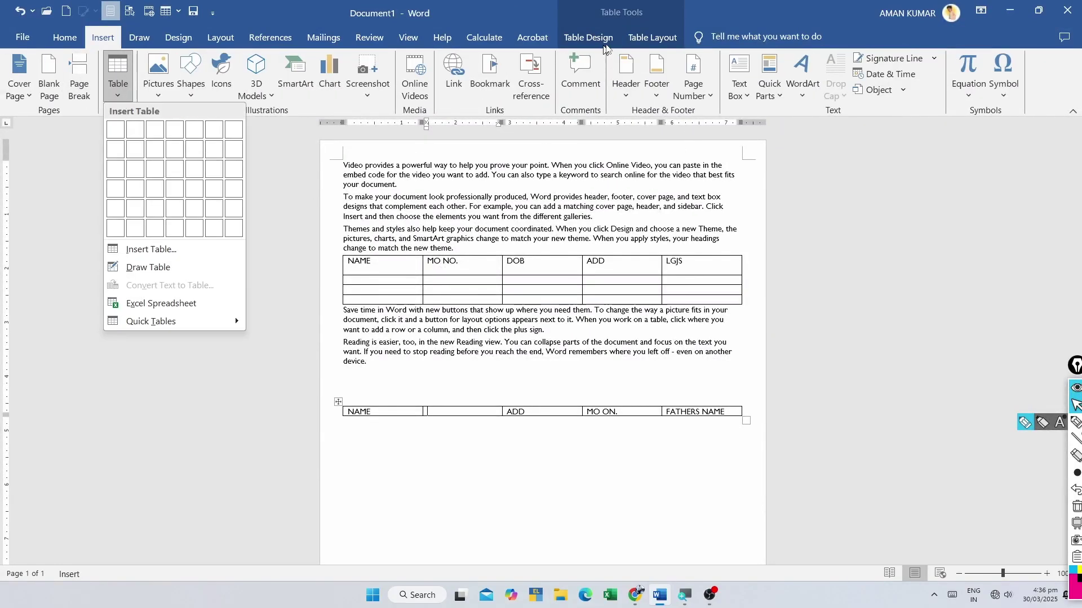
pyautogui.click(425, 473)
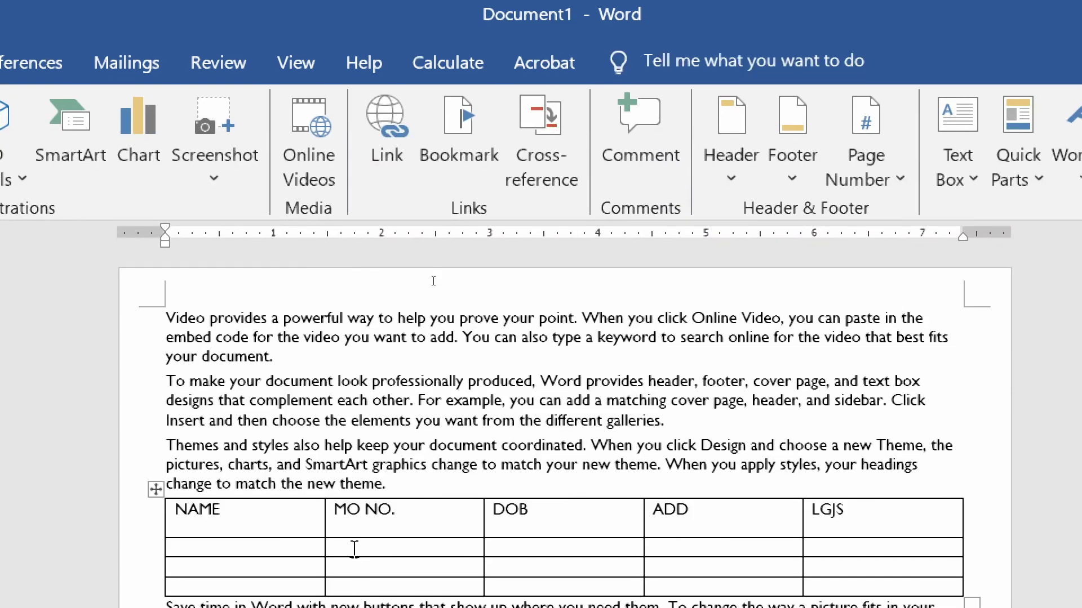
pyautogui.click(183, 541)
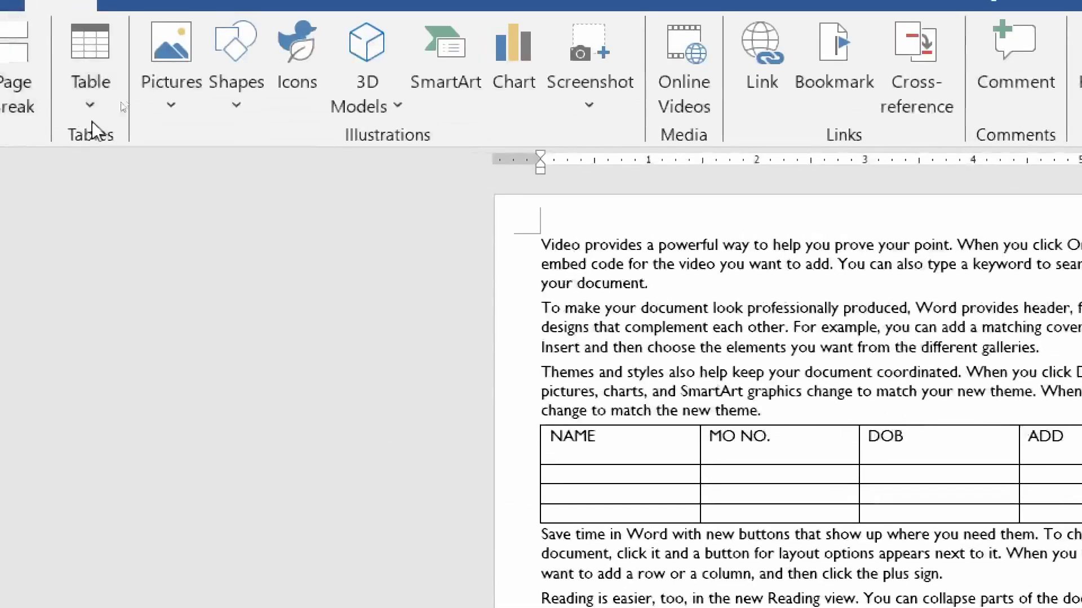
# - Embed an Excel spreadsheet, select cells B2:F11, then return to the document
pyautogui.click(100, 99)
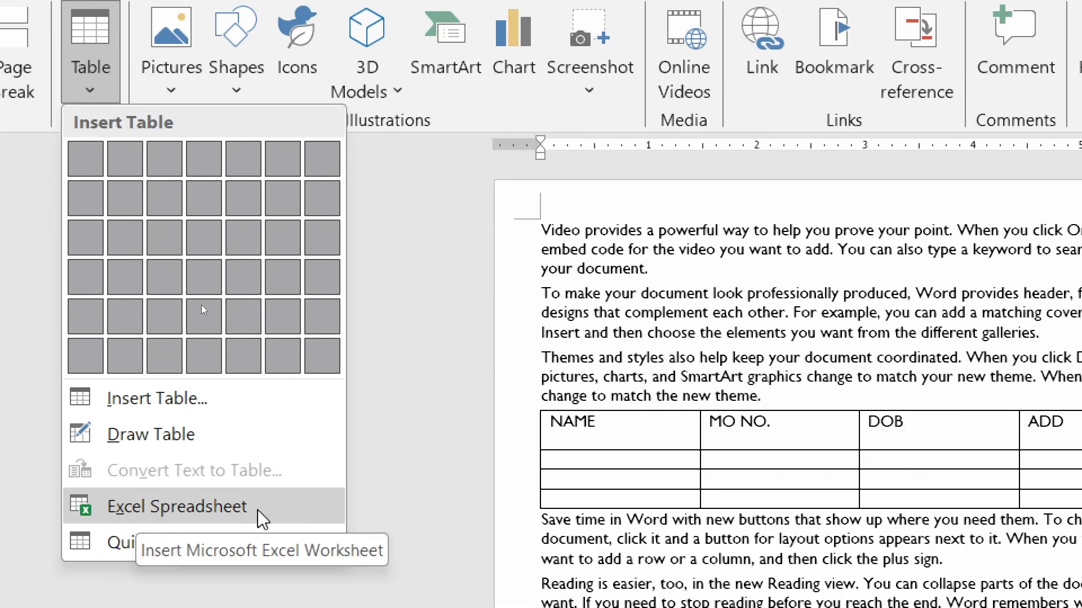
pyautogui.click(173, 509)
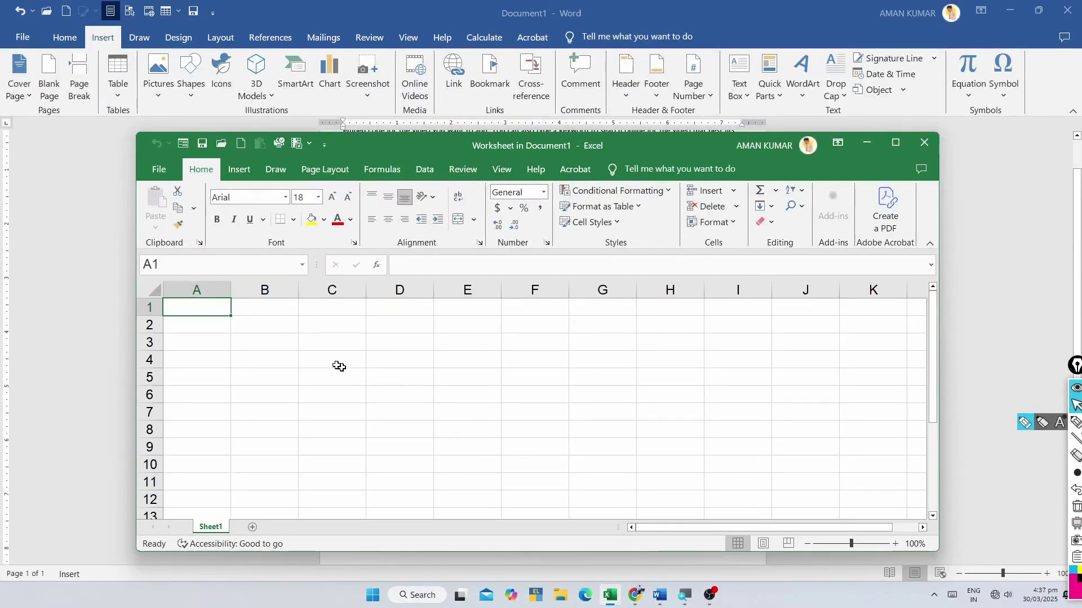
pyautogui.moveTo(265, 324); pyautogui.dragTo(535, 482)
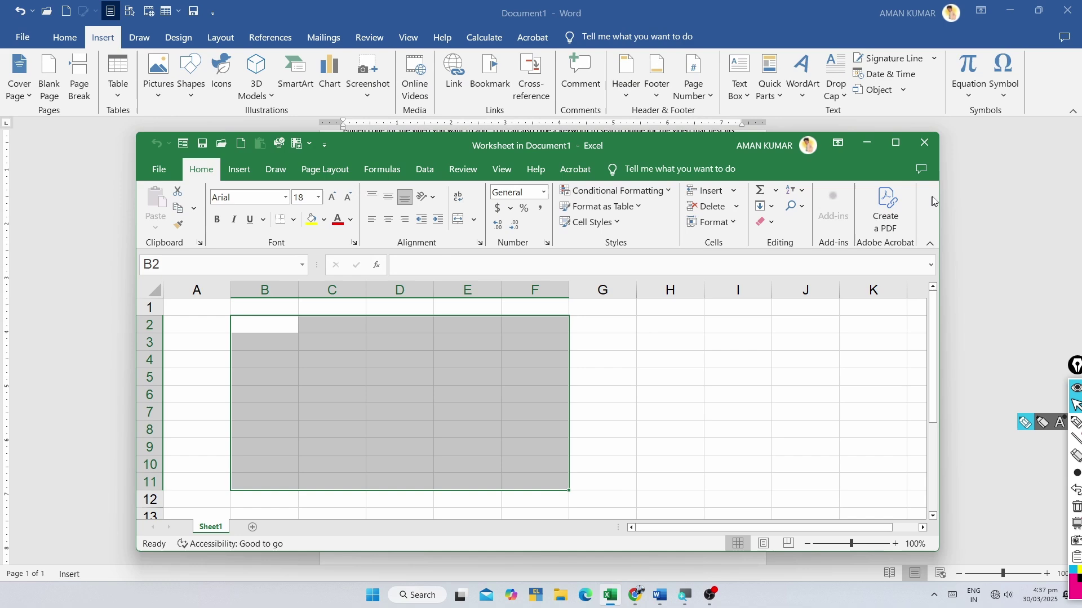
pyautogui.click(925, 143)
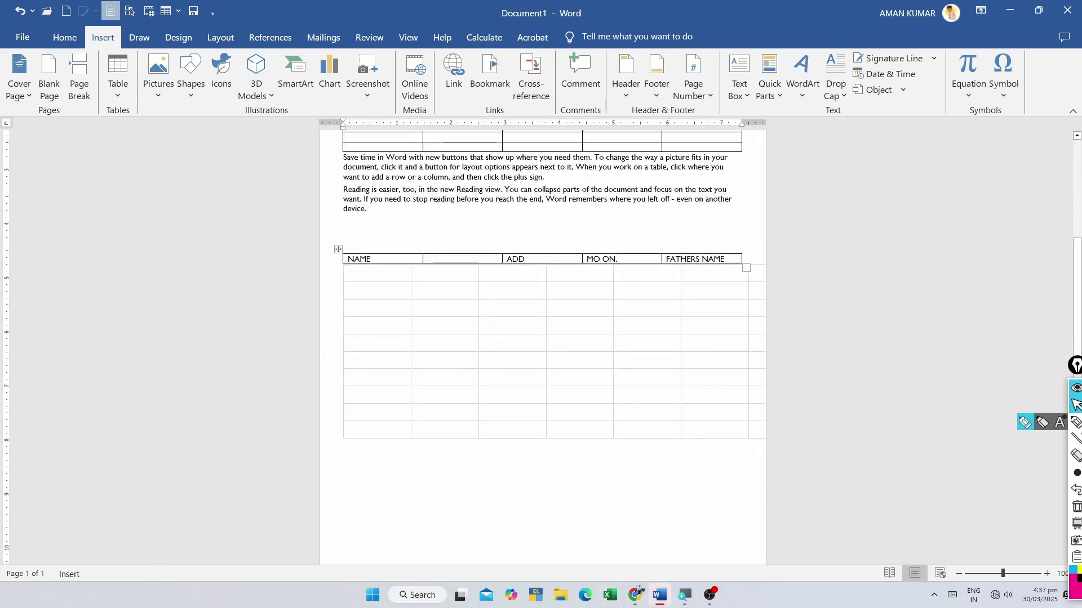
pyautogui.click(429, 350)
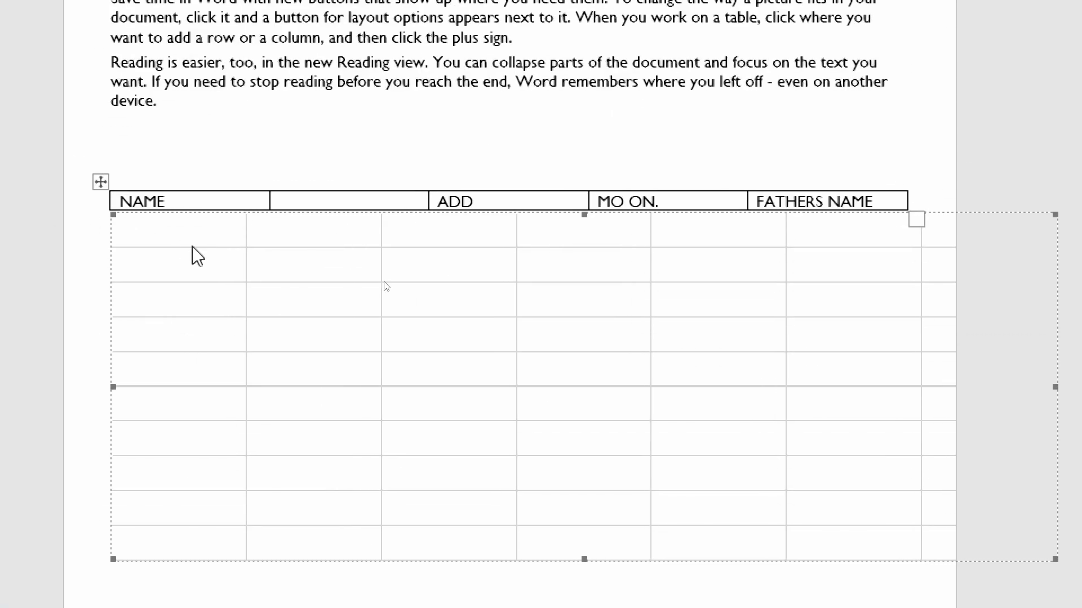
pyautogui.click(182, 189)
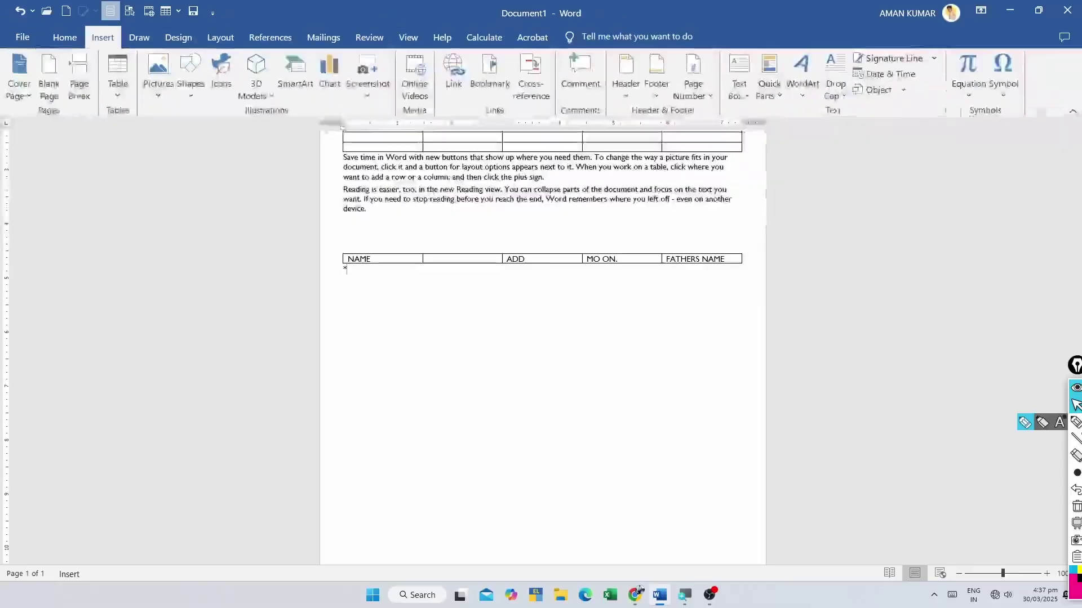
pyautogui.click(117, 85)
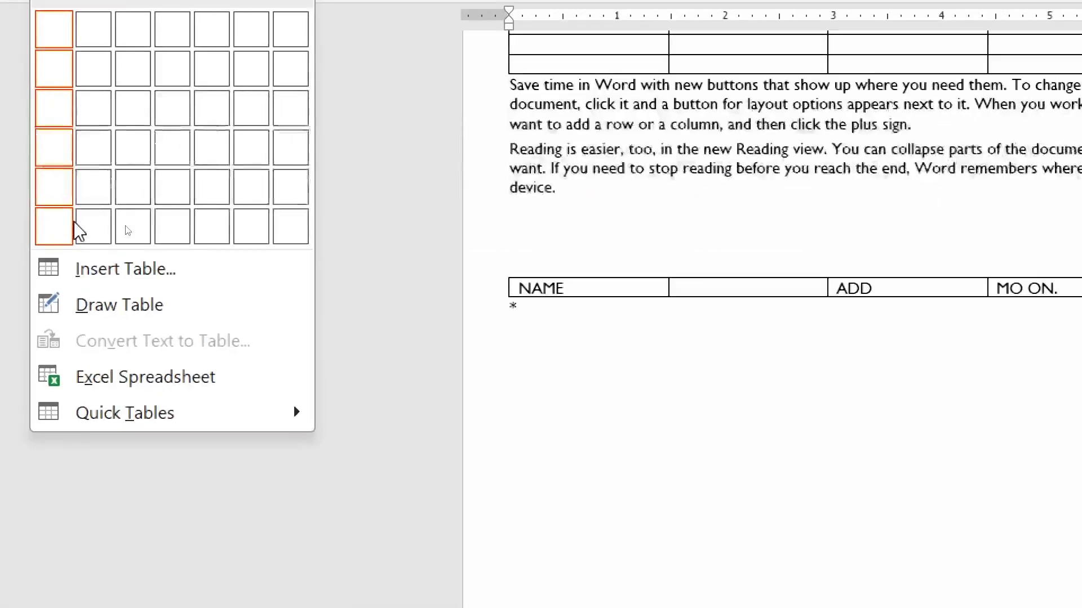
# - Insert the Calendar 2 quick table showing May
pyautogui.moveTo(177, 420)
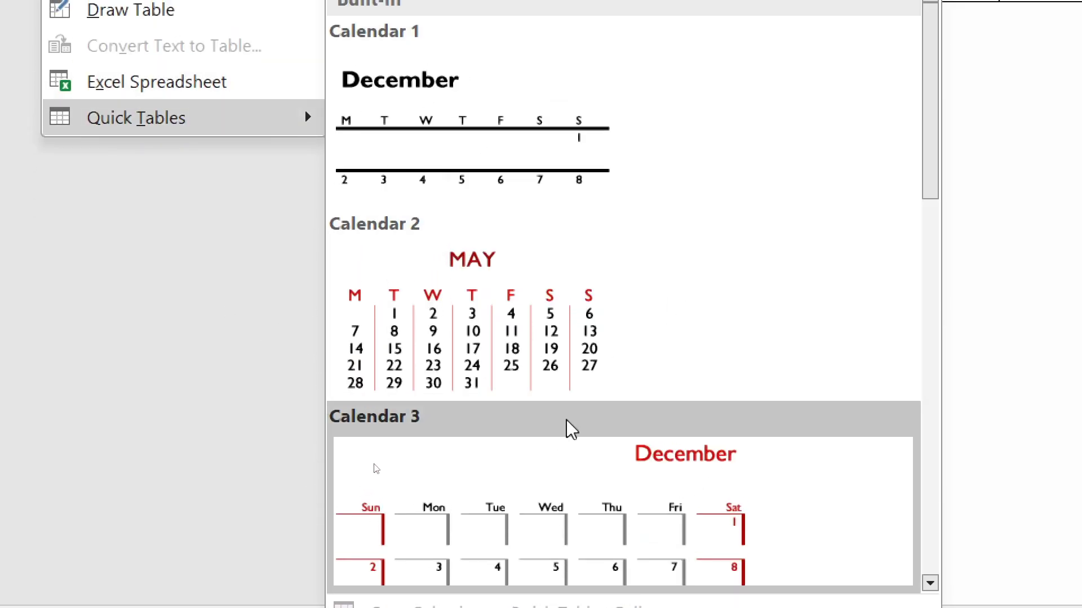
pyautogui.click(468, 310)
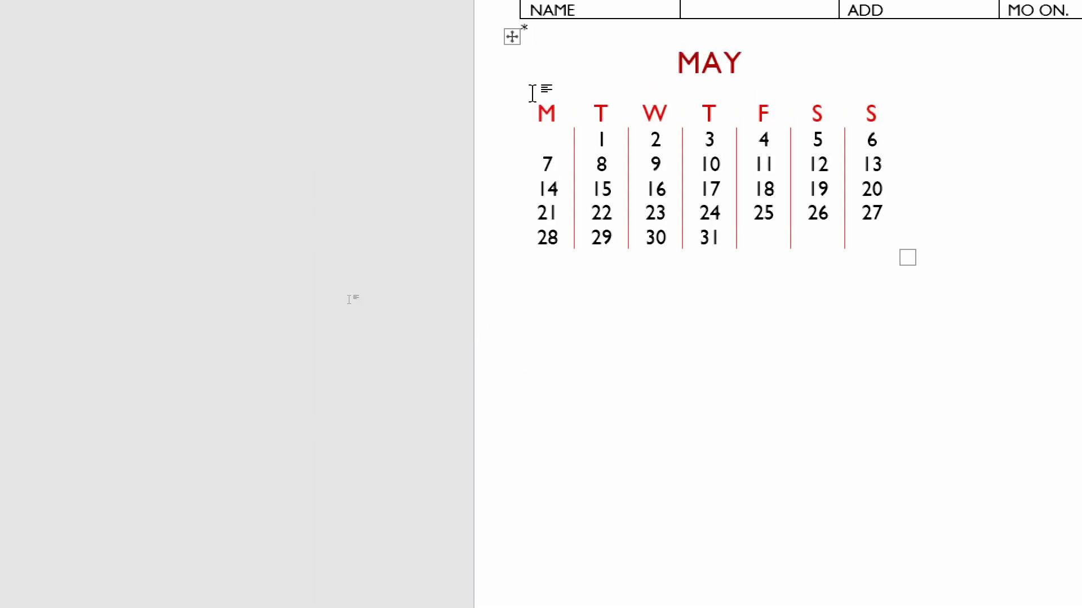
pyautogui.moveTo(538, 66); pyautogui.dragTo(633, 111)
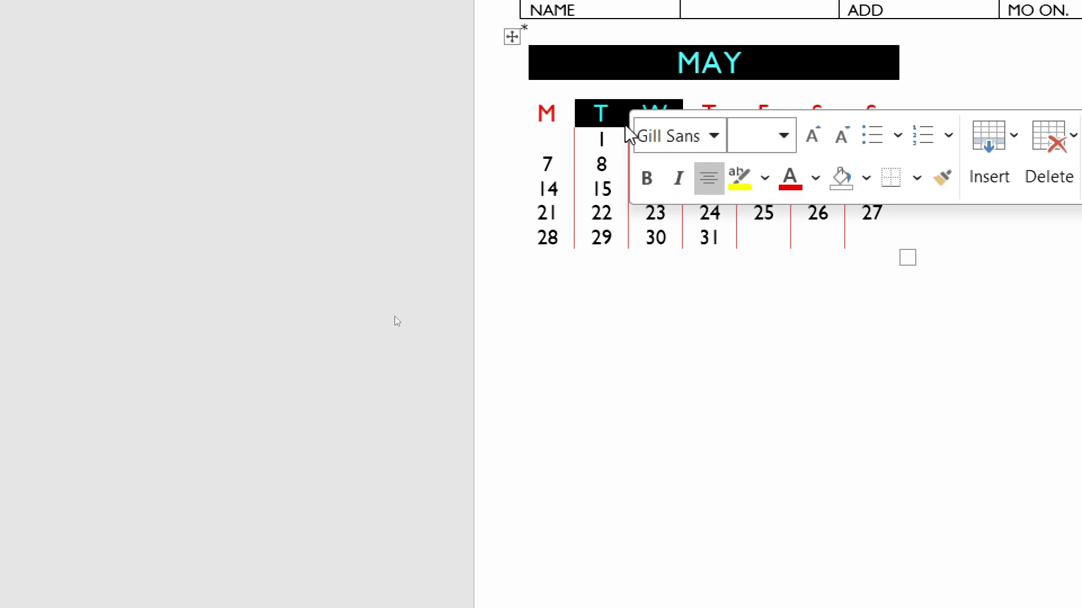
pyautogui.click(513, 254)
pyautogui.moveTo(416, 298); pyautogui.dragTo(703, 506)
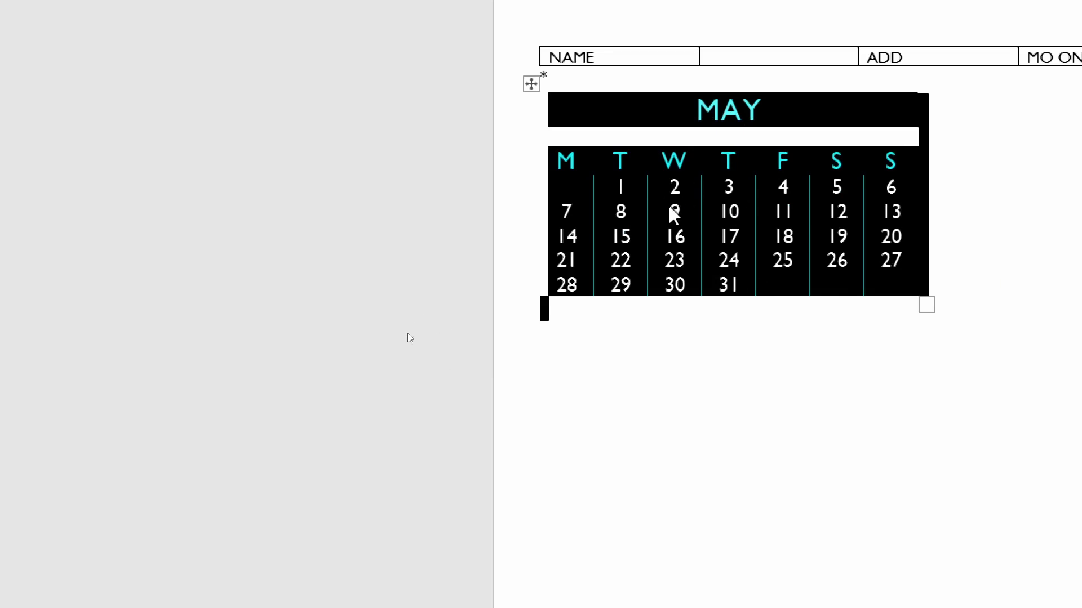
# - Replace the date 2 in the calendar with 'FKKF;'
pyautogui.click(521, 398)
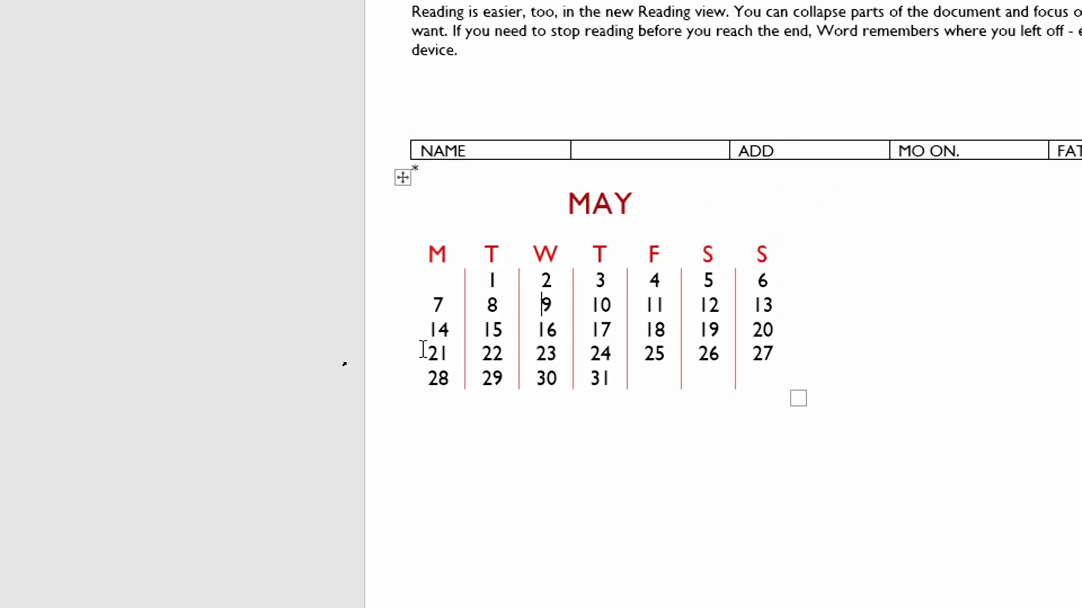
pyautogui.press('Up')
pyautogui.press('Delete')
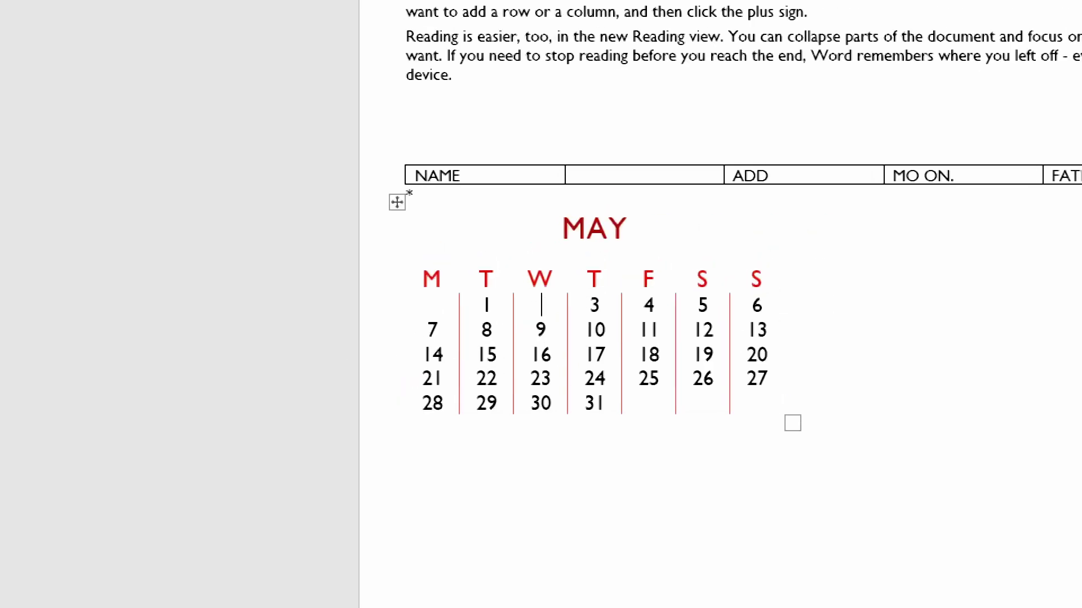
pyautogui.write('FKKF;')
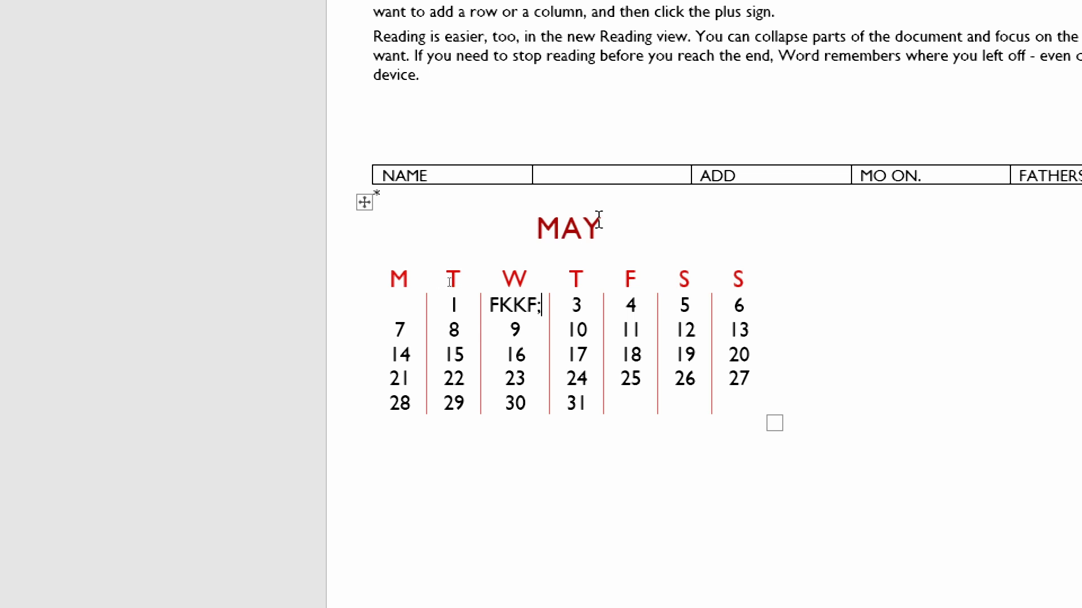
# - Select the May calendar table and drag its resize handle to enlarge it
pyautogui.doubleClick(599, 219)
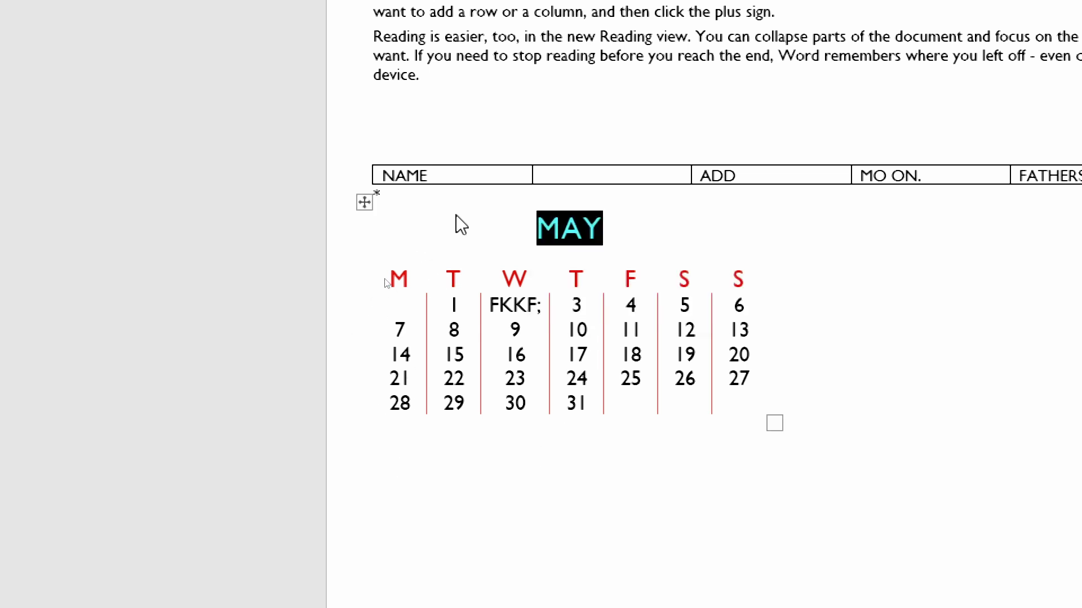
pyautogui.moveTo(456, 222); pyautogui.dragTo(415, 256)
pyautogui.click(536, 228)
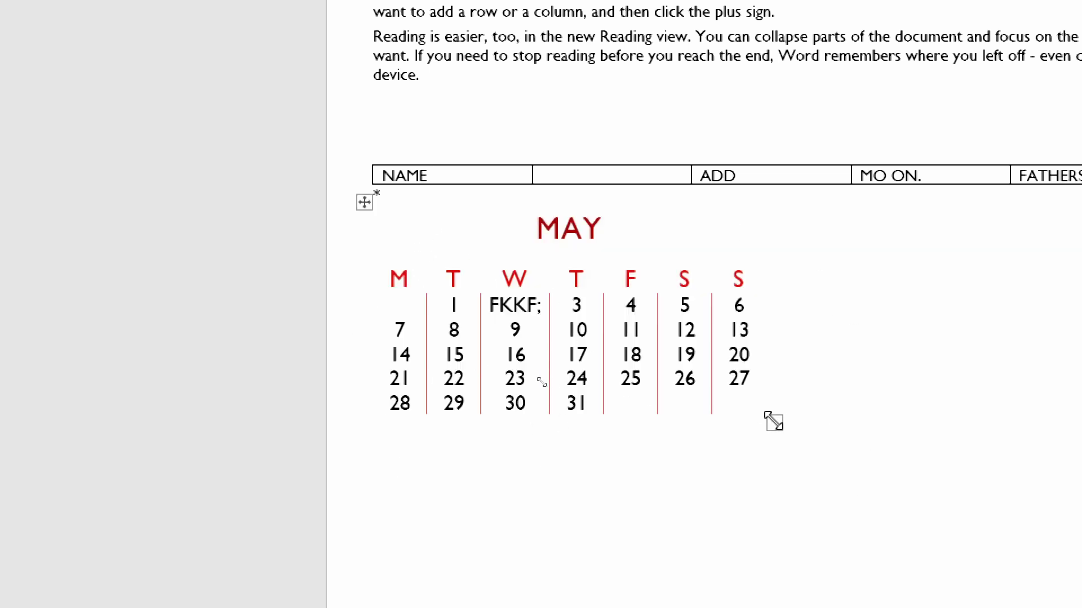
pyautogui.moveTo(767, 420); pyautogui.dragTo(784, 435)
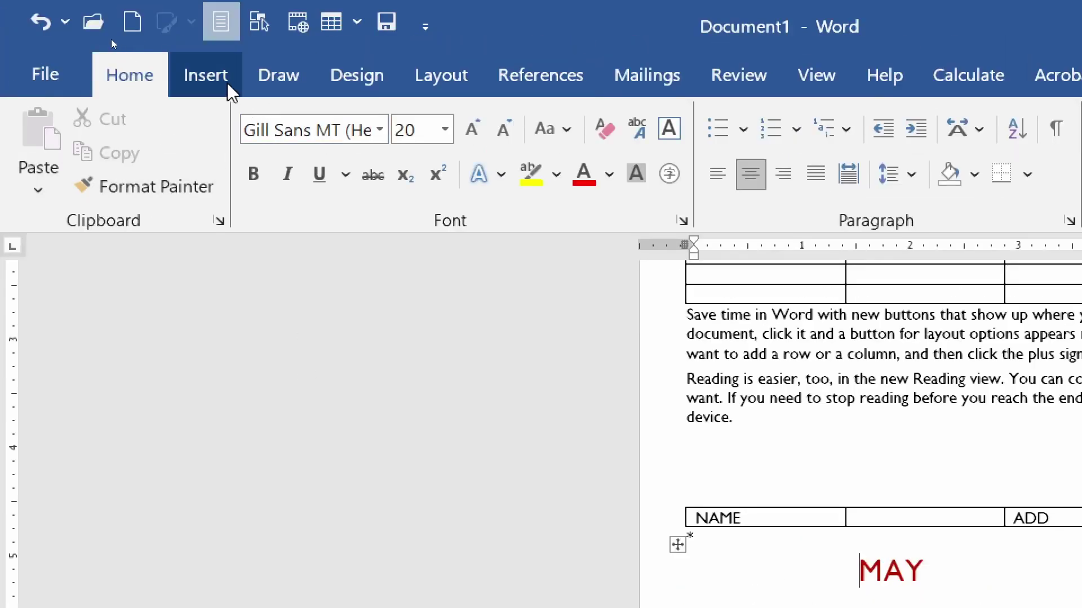
# - Delete the May calendar table through its right-click Delete Table option
pyautogui.click(225, 79)
pyautogui.click(235, 191)
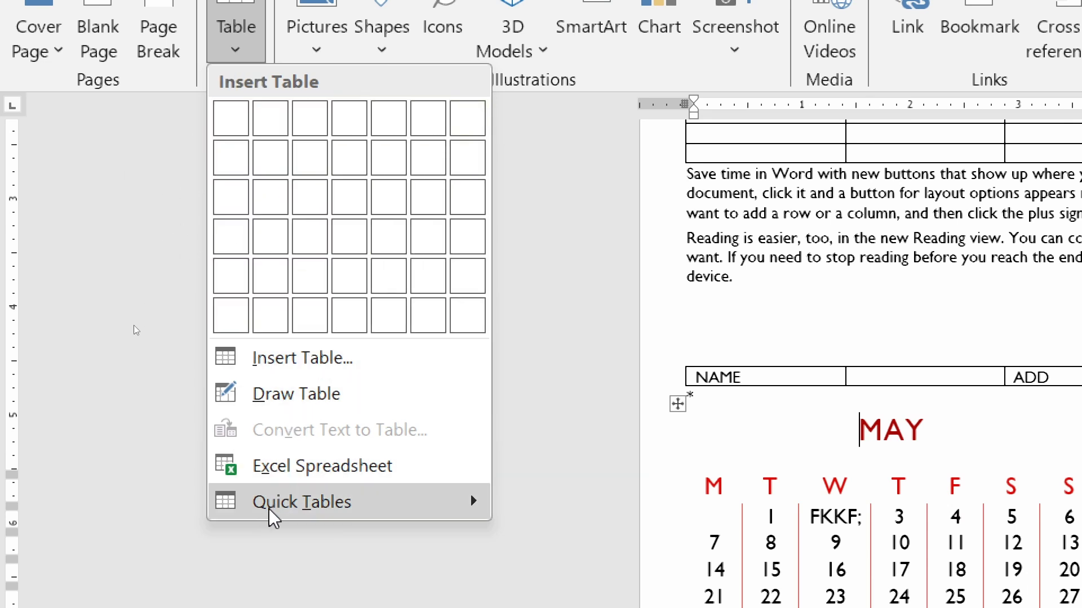
pyautogui.moveTo(353, 496)
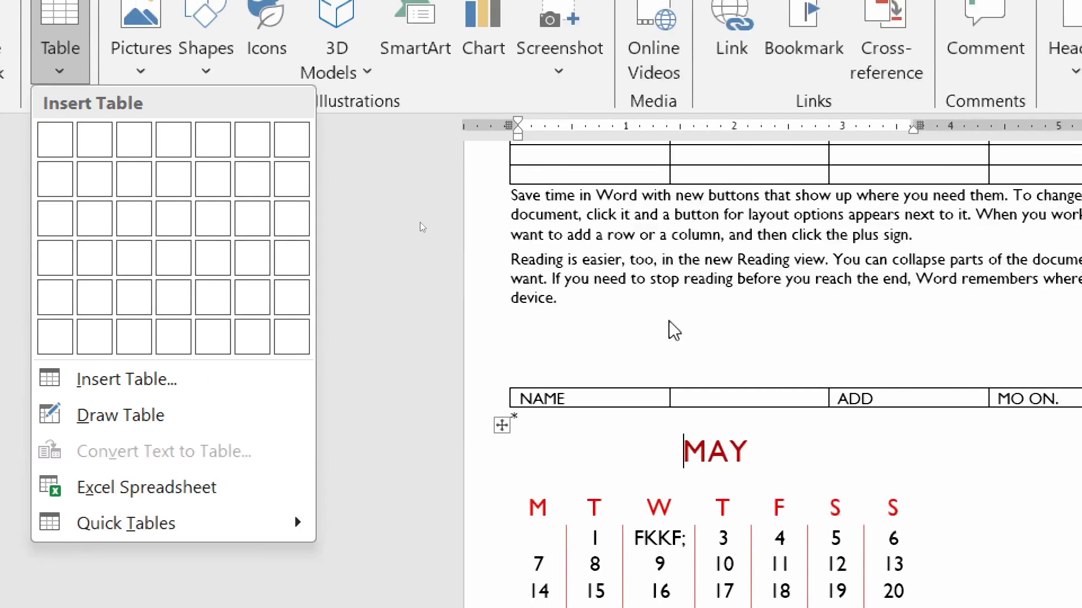
pyautogui.click(415, 228)
pyautogui.scroll(-1, 415, 227)
pyautogui.scroll(4, 379, 153)
pyautogui.scroll(-5, 394, 210)
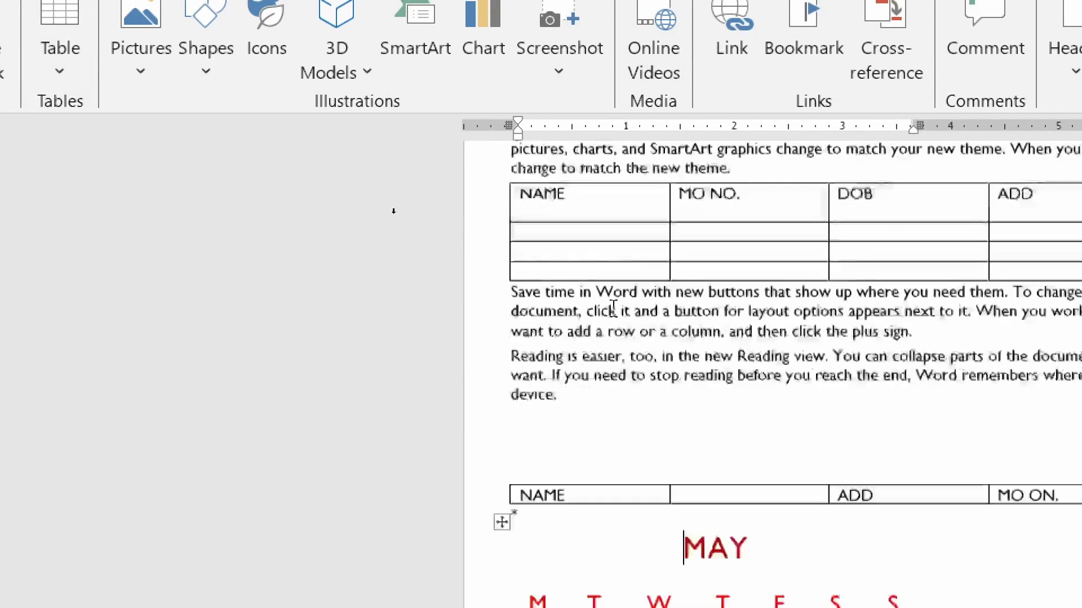
pyautogui.rightClick(506, 299)
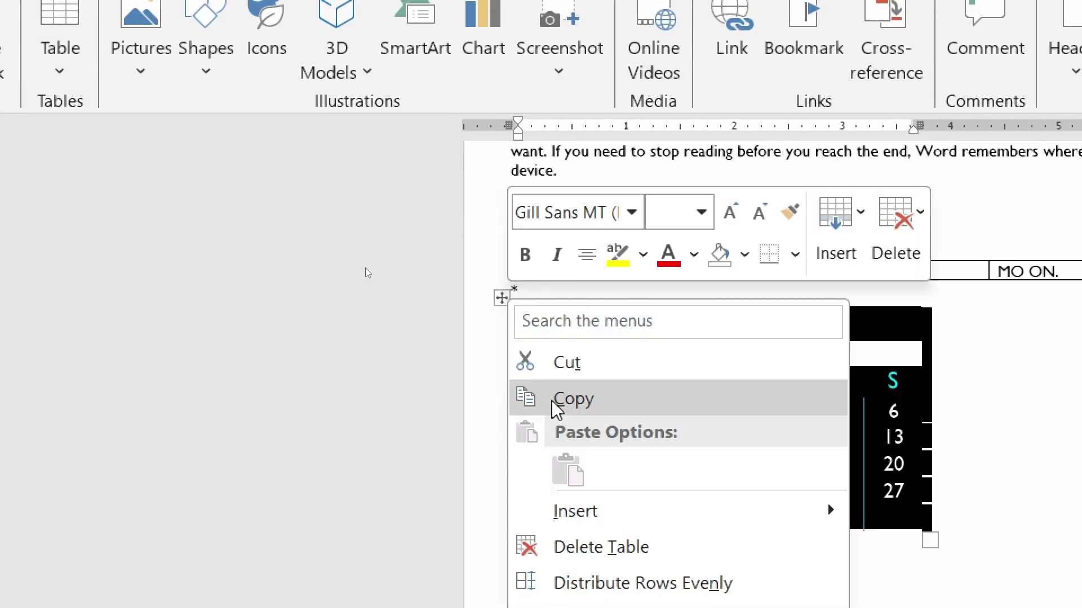
pyautogui.click(518, 549)
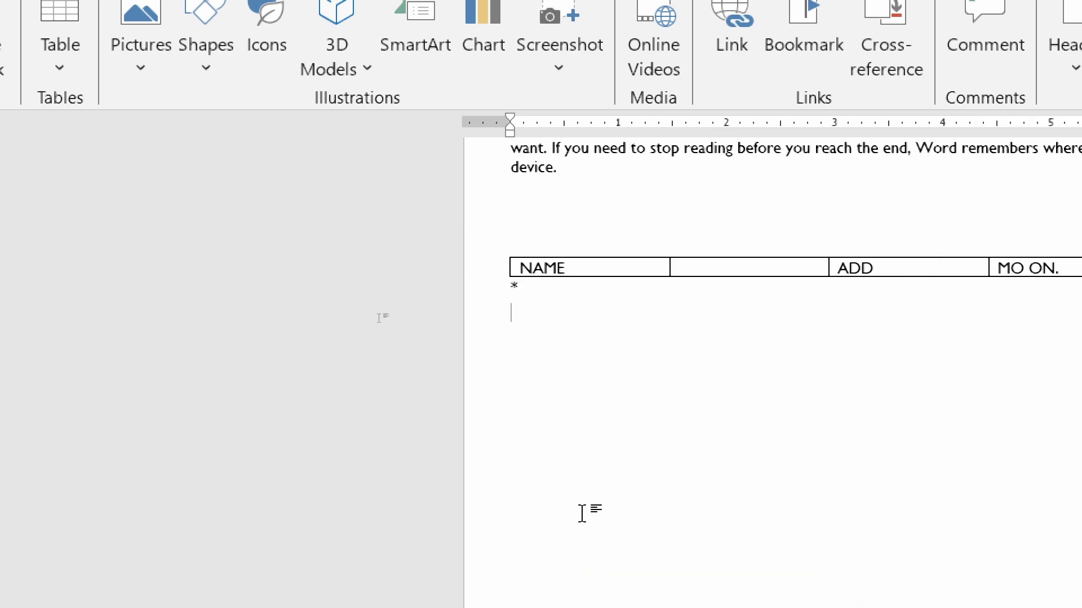
# - Remove the leftover one-row NAME table and bring up the Insert tab key tips with Alt, N
pyautogui.press('alt')
pyautogui.press('n')
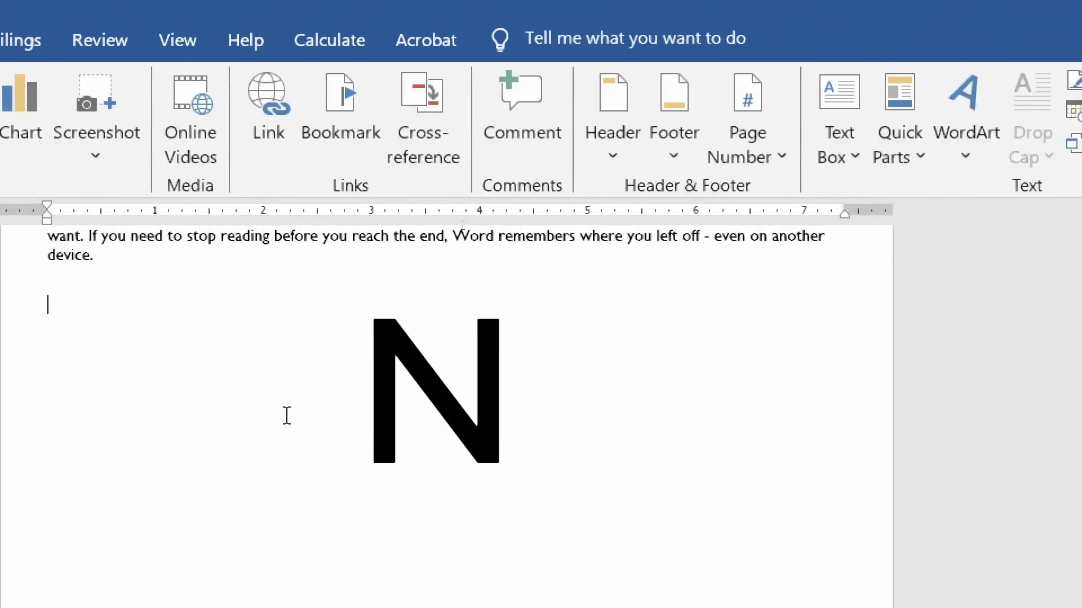
pyautogui.press('i')
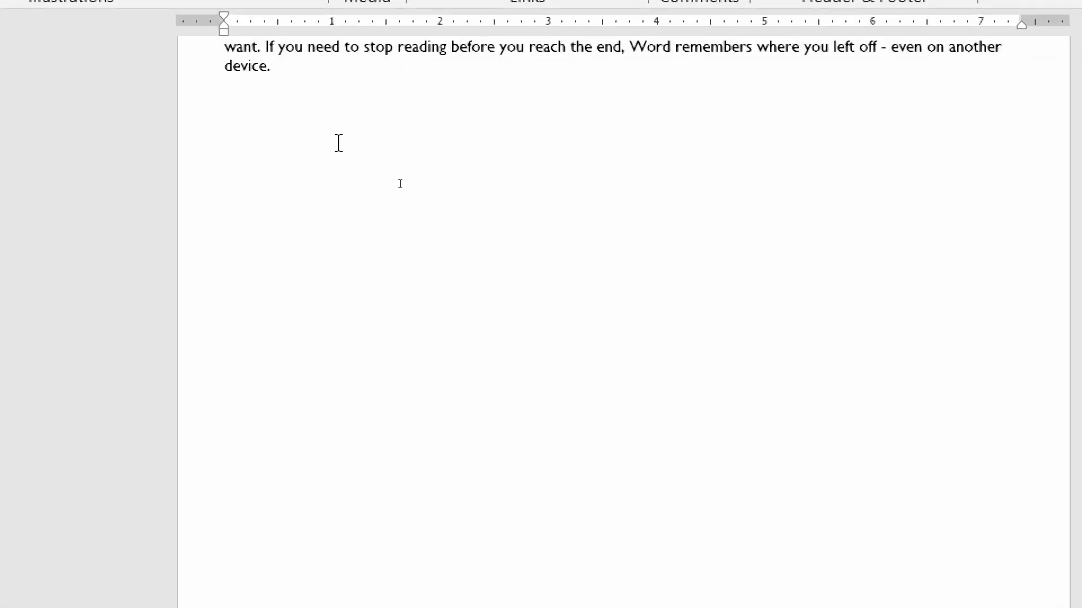
pyautogui.hotkey('alt', 'n')
pyautogui.press('t')
pyautogui.press('i')
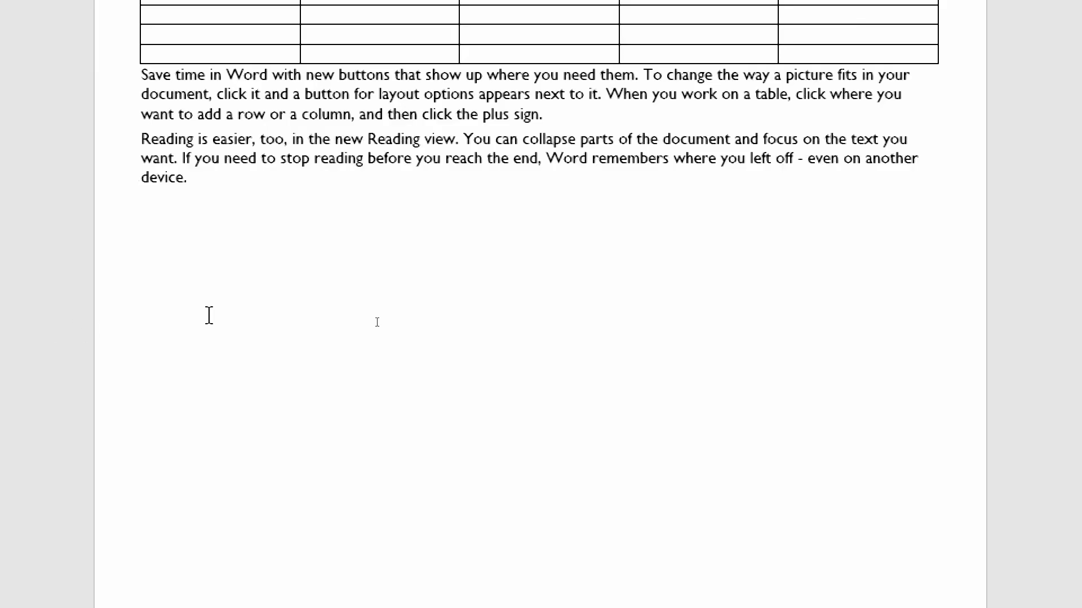
pyautogui.press('alt')
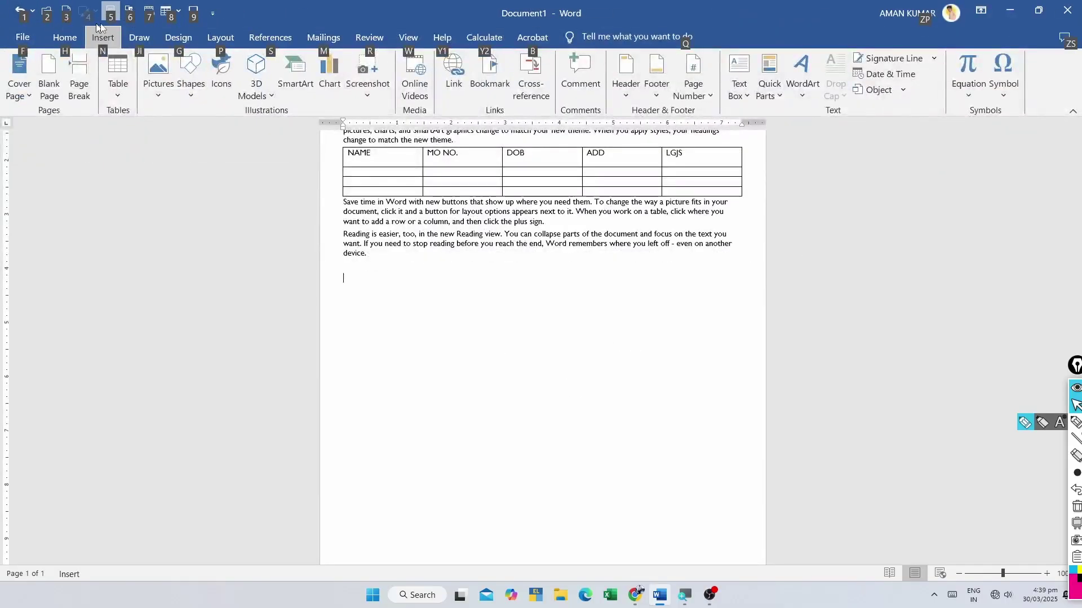
# - Insert an empty 5-column, 2-row table below the 'device.' paragraph
pyautogui.press('n')
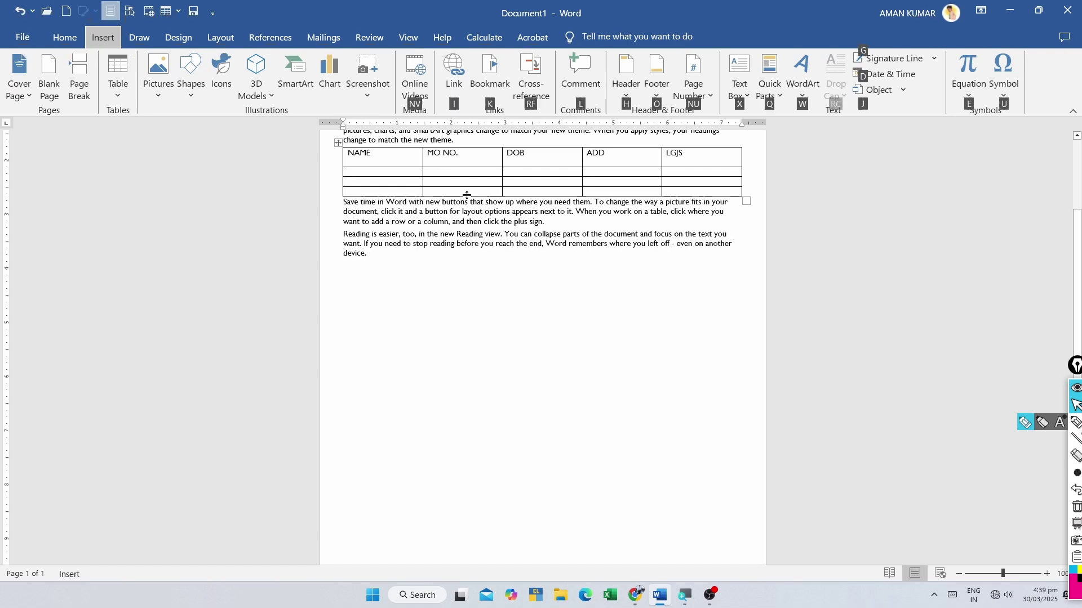
pyautogui.press('t')
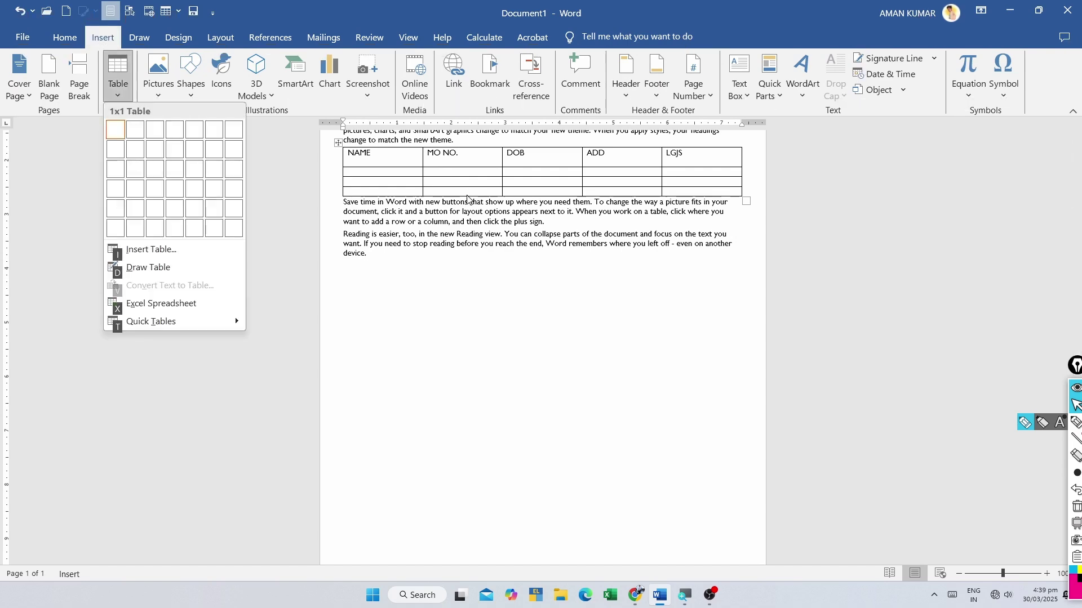
pyautogui.press('i')
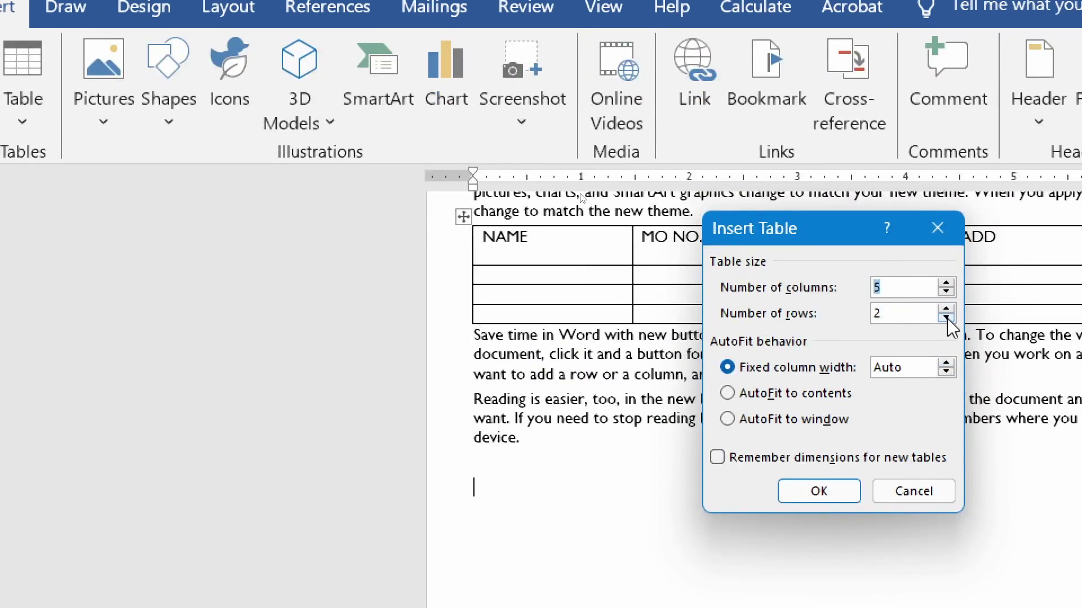
pyautogui.click(820, 499)
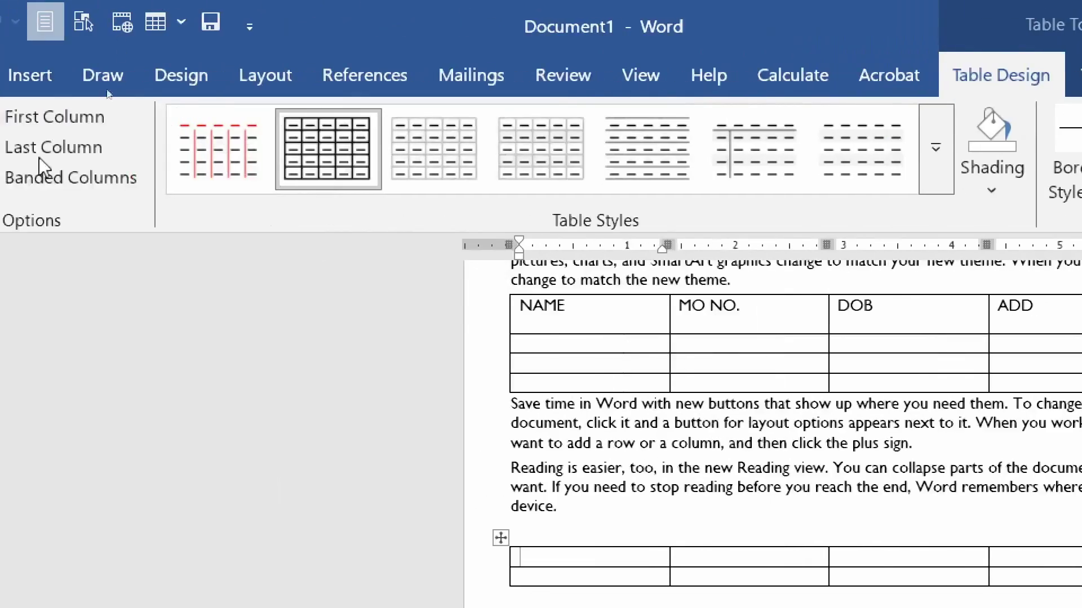
# - Move the NAME/MO NO./DOB/ADD/LGJS table below the new table and select the whole table
pyautogui.click(30, 75)
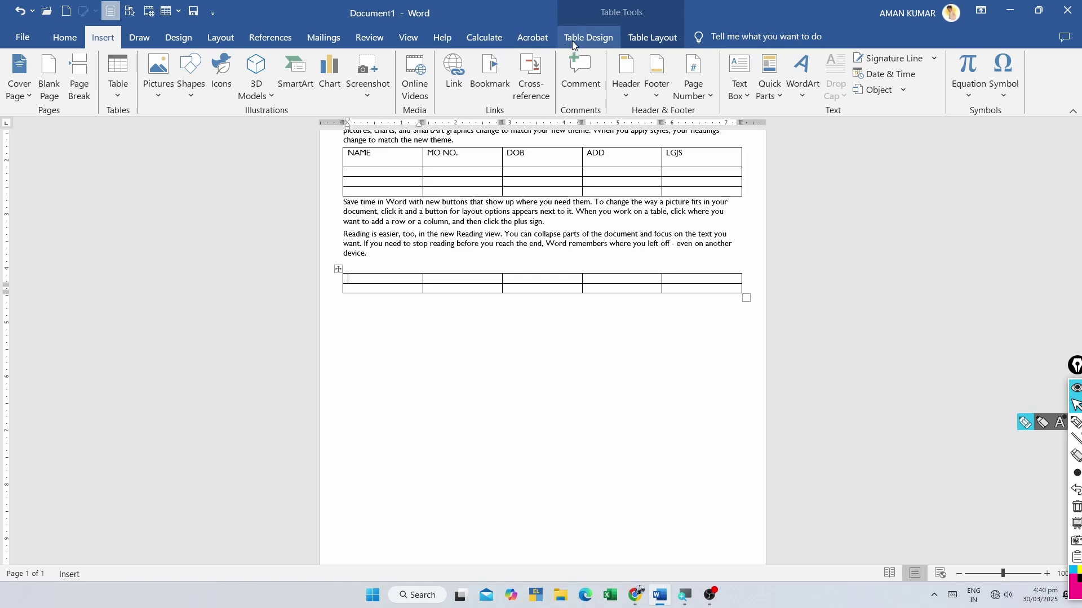
pyautogui.click(1001, 75)
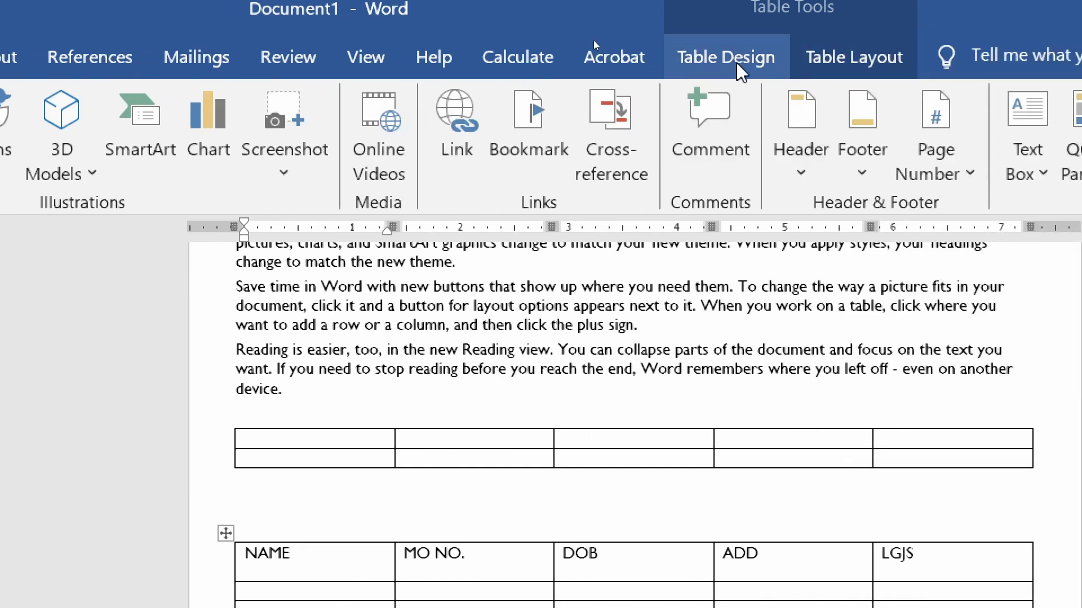
pyautogui.click(745, 62)
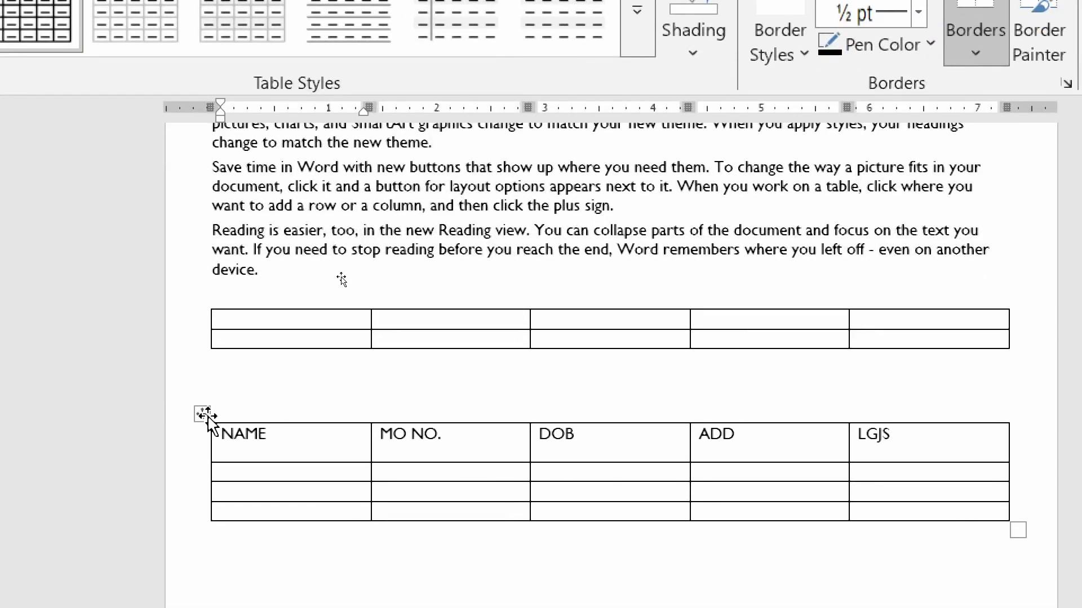
pyautogui.click(204, 415)
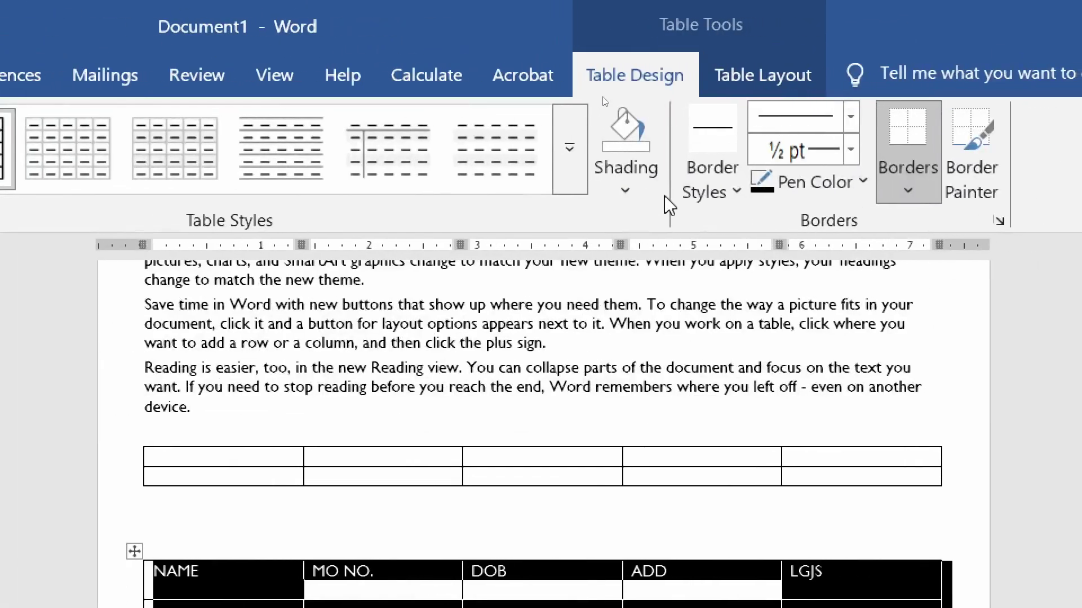
# - Apply the grey Grid Table style to the NAME table and turn off Header Row formatting
pyautogui.click(576, 150)
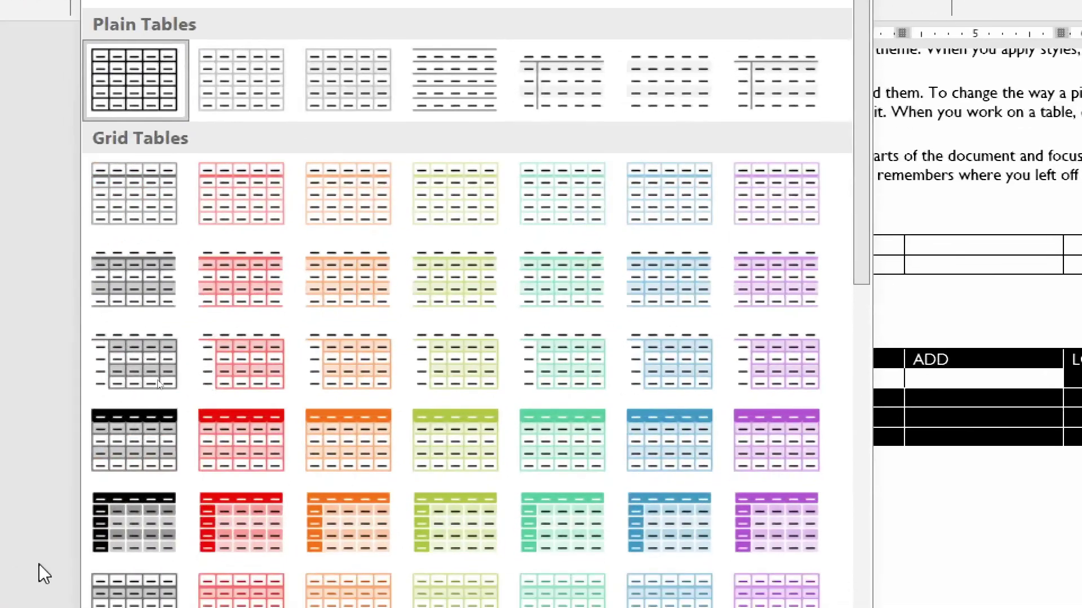
pyautogui.click(145, 530)
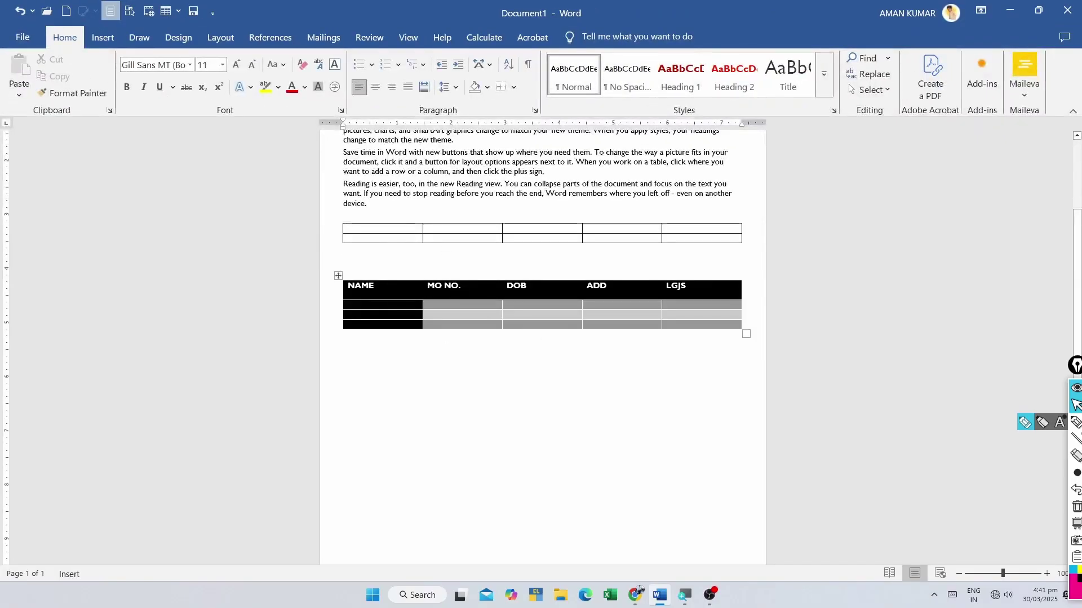
pyautogui.click(541, 316)
pyautogui.click(588, 37)
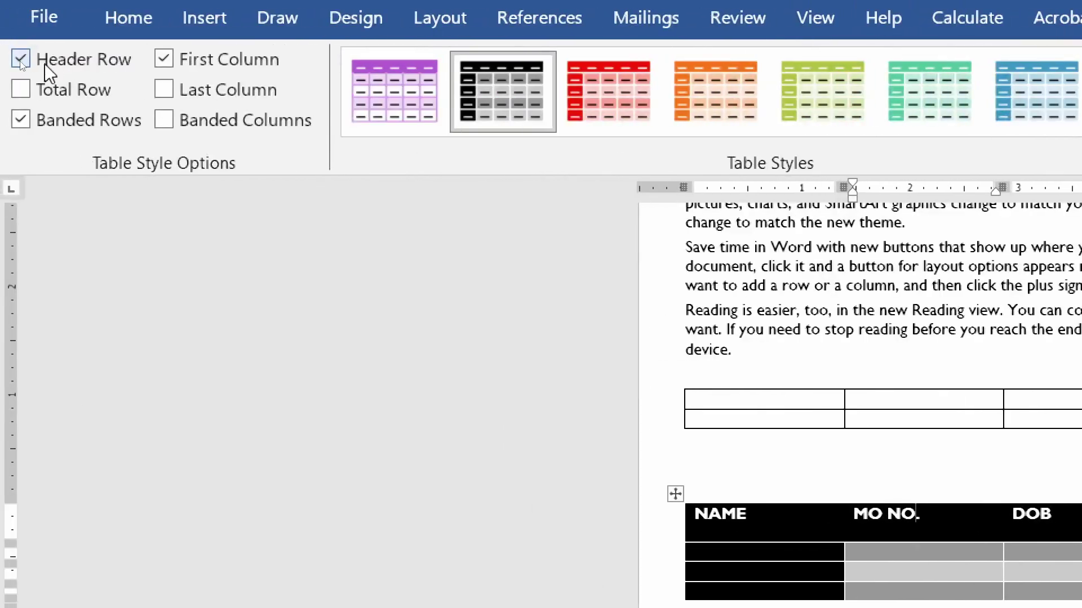
pyautogui.click(21, 60)
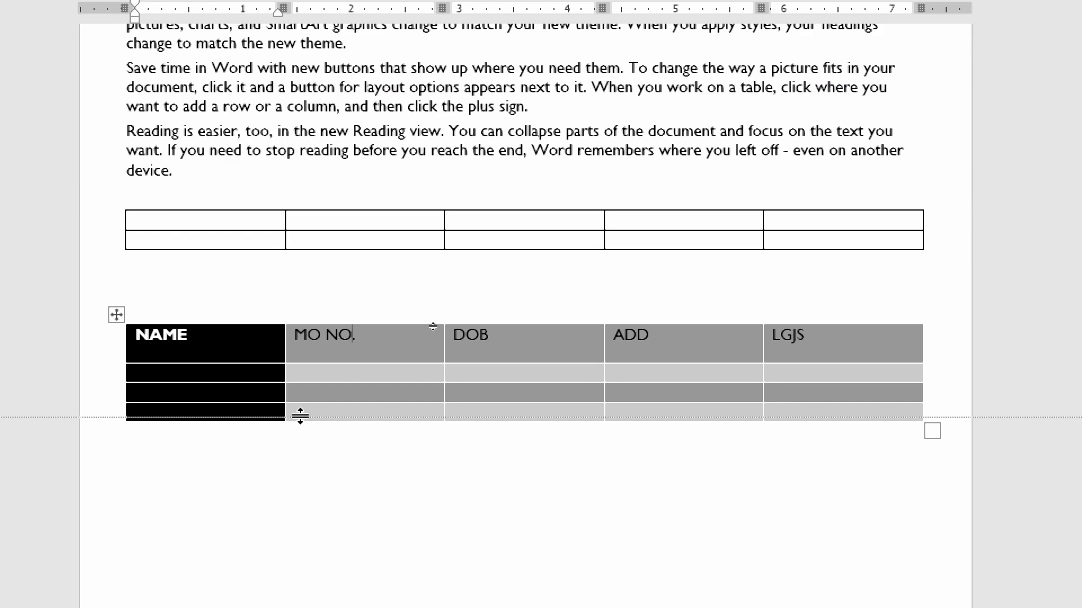
# - Make the NAME table's last row taller by dragging its bottom border down, then select it
pyautogui.moveTo(299, 420); pyautogui.dragTo(490, 430)
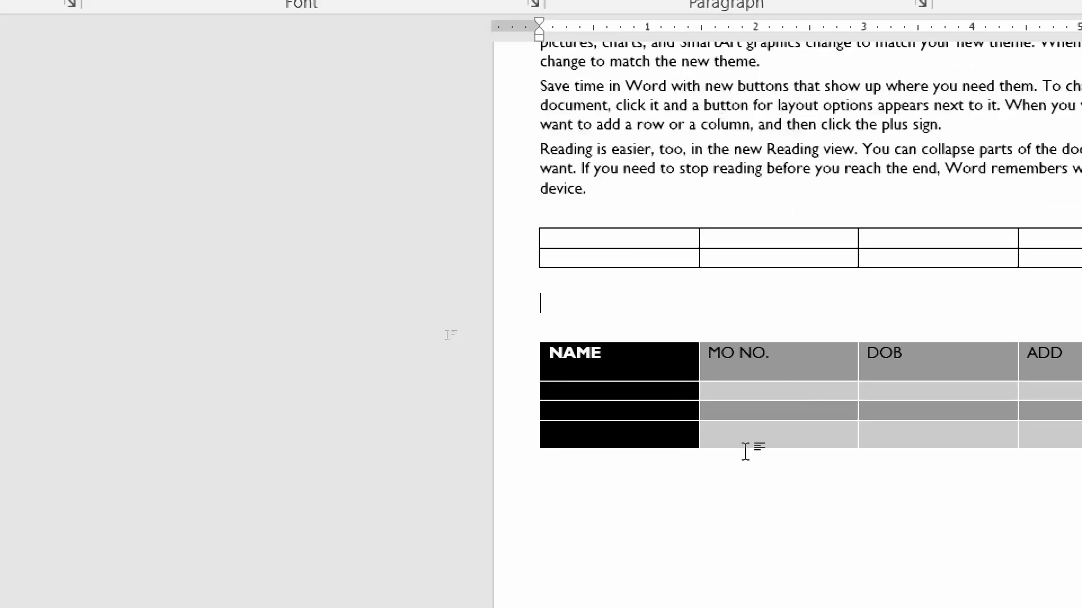
pyautogui.click(586, 387)
pyautogui.moveTo(810, 434); pyautogui.dragTo(1081, 435)
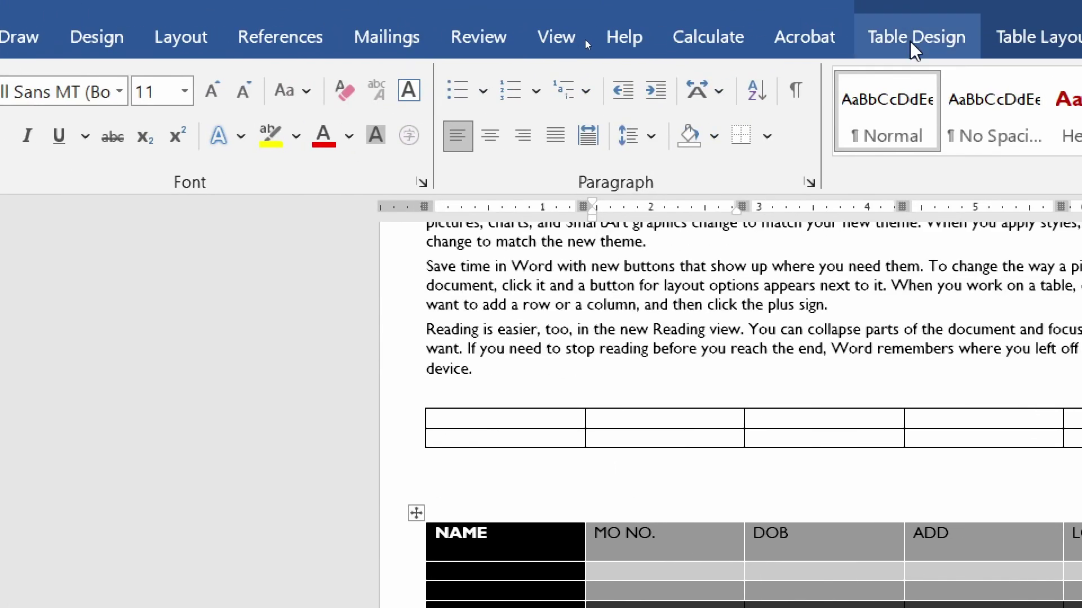
pyautogui.click(912, 40)
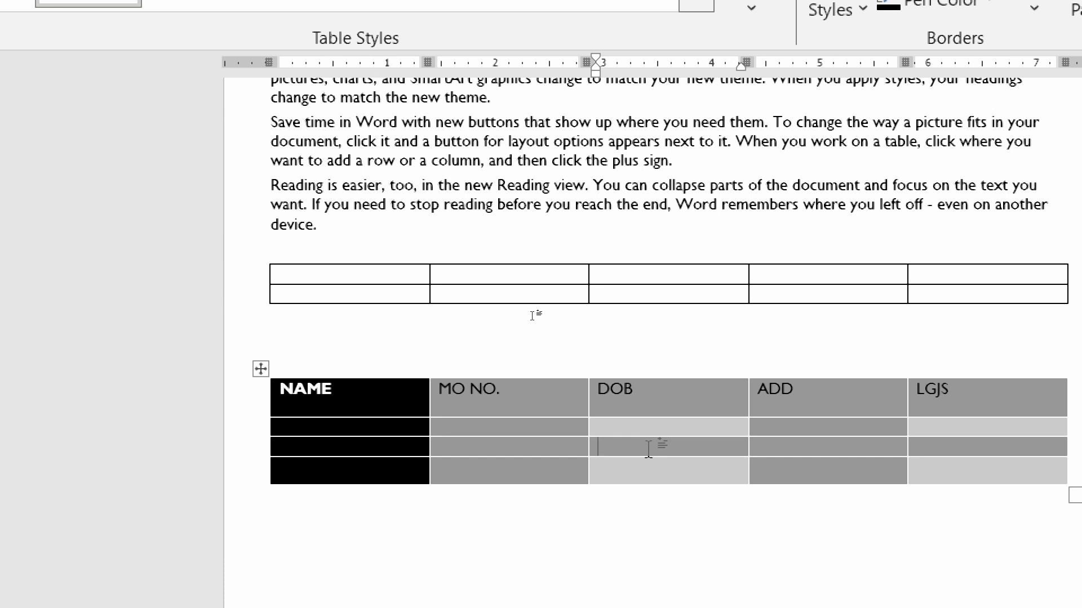
pyautogui.click(649, 449)
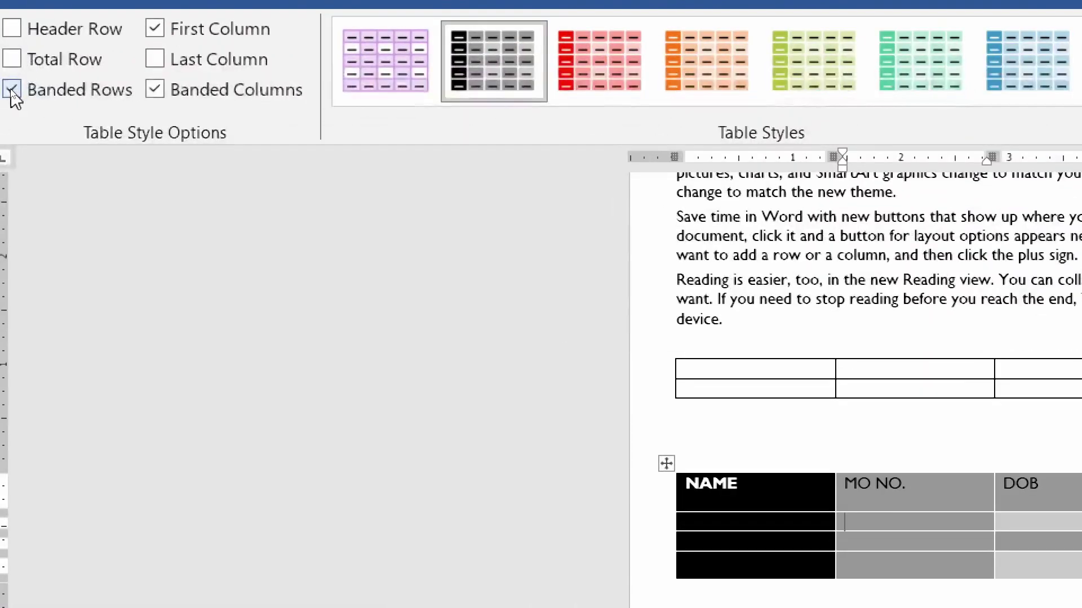
# - Enable First Column and Last Column formatting, keeping banded rows and banded columns on
pyautogui.click(12, 90)
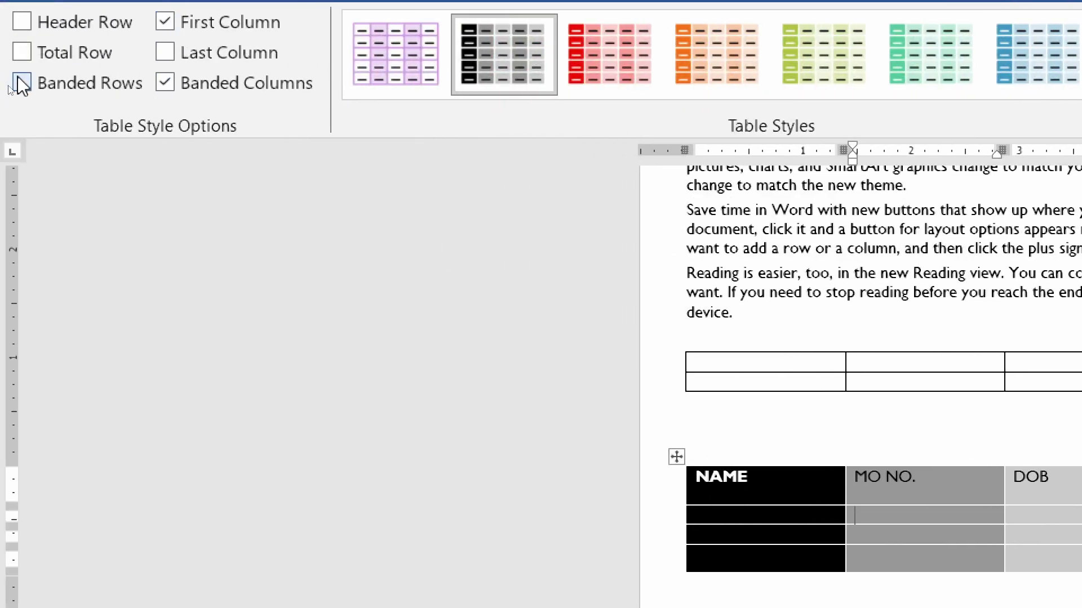
pyautogui.click(22, 84)
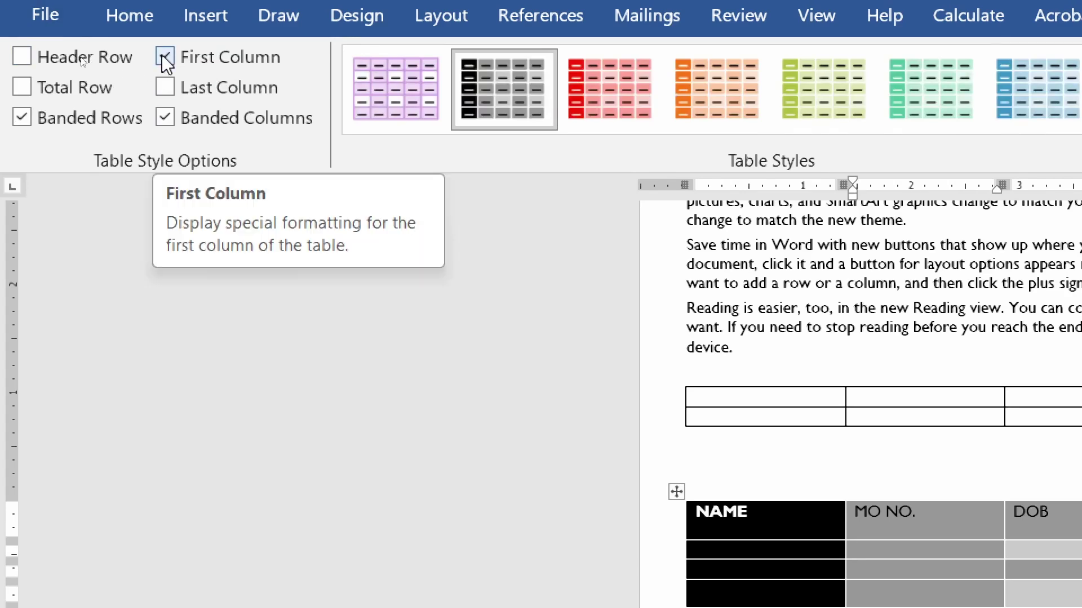
pyautogui.click(164, 57)
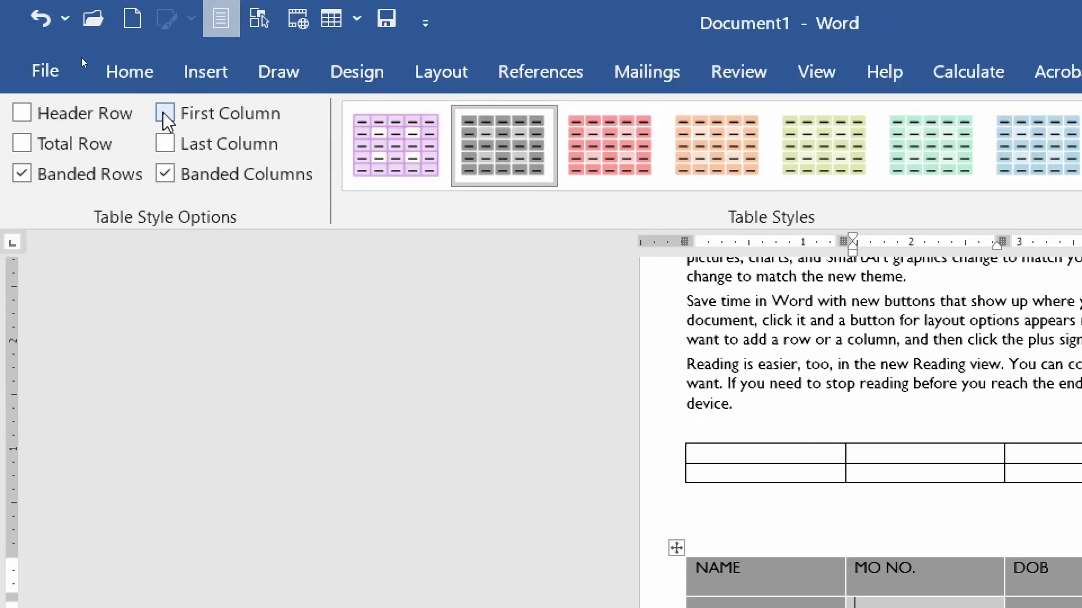
pyautogui.click(164, 113)
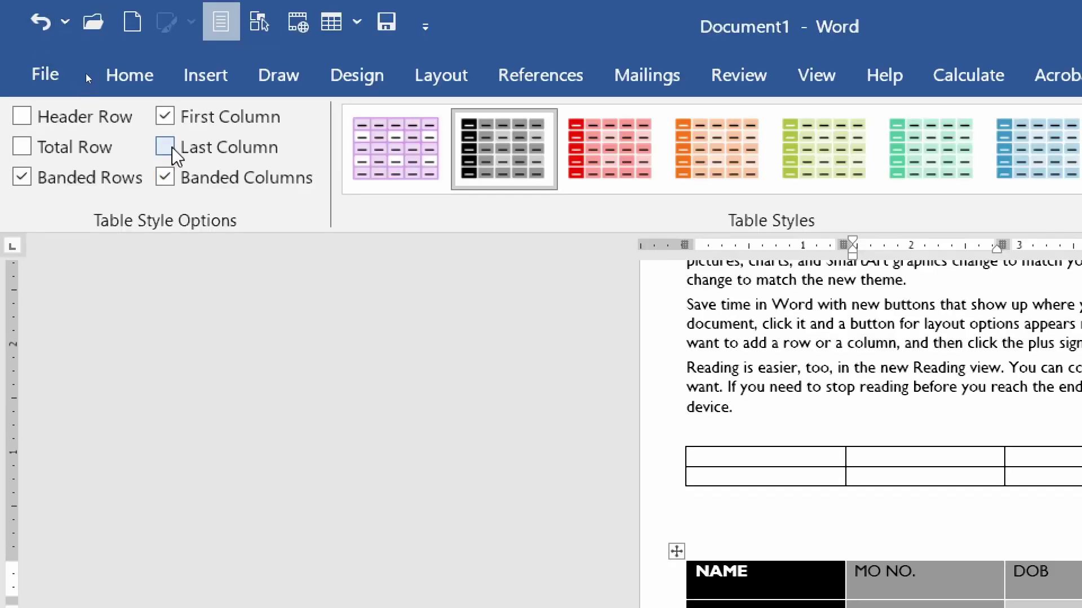
pyautogui.click(165, 148)
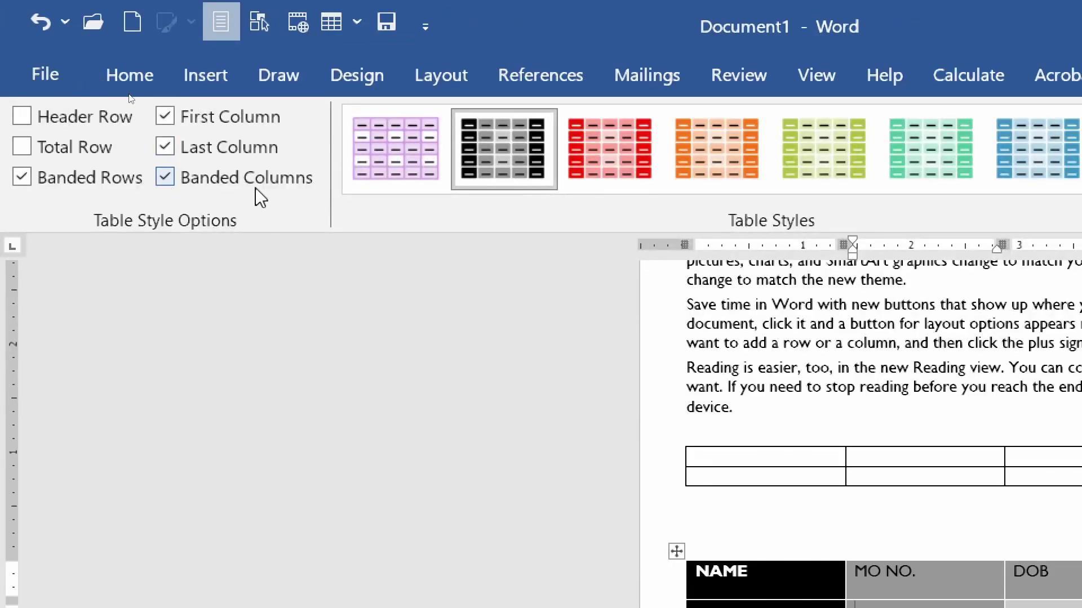
pyautogui.click(164, 179)
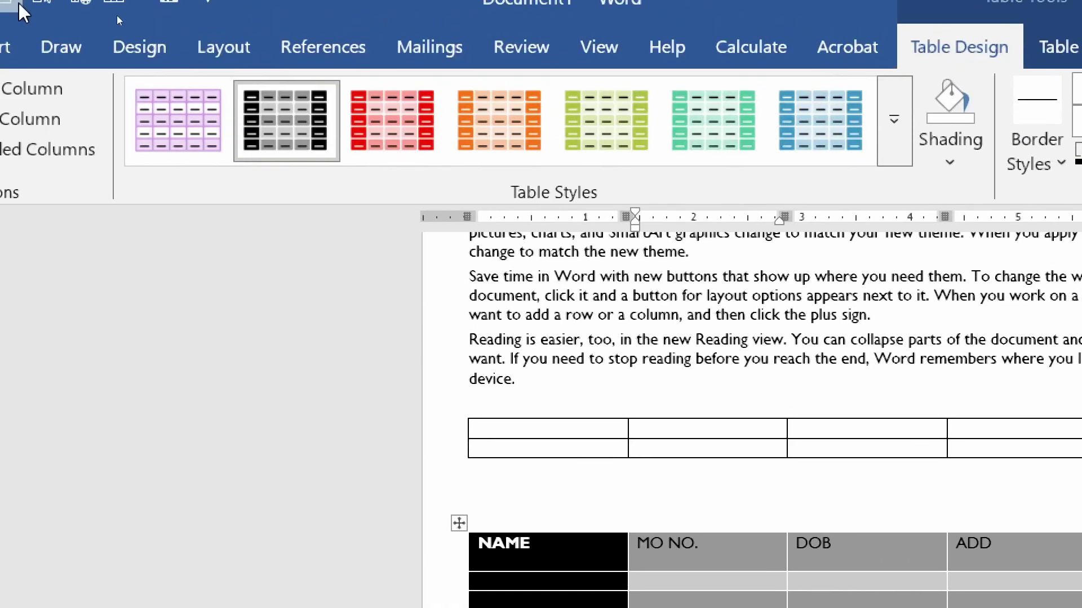
pyautogui.click(80, 150)
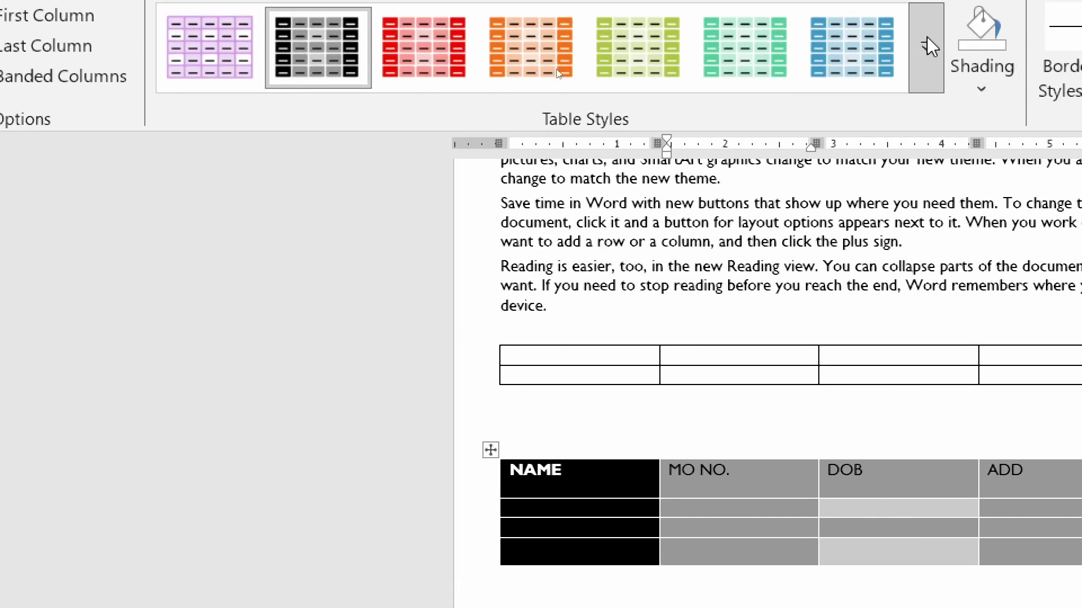
# - Apply the red Grid Table 5 Dark - Accent 1 style and open Modify Table Style
pyautogui.click(927, 13)
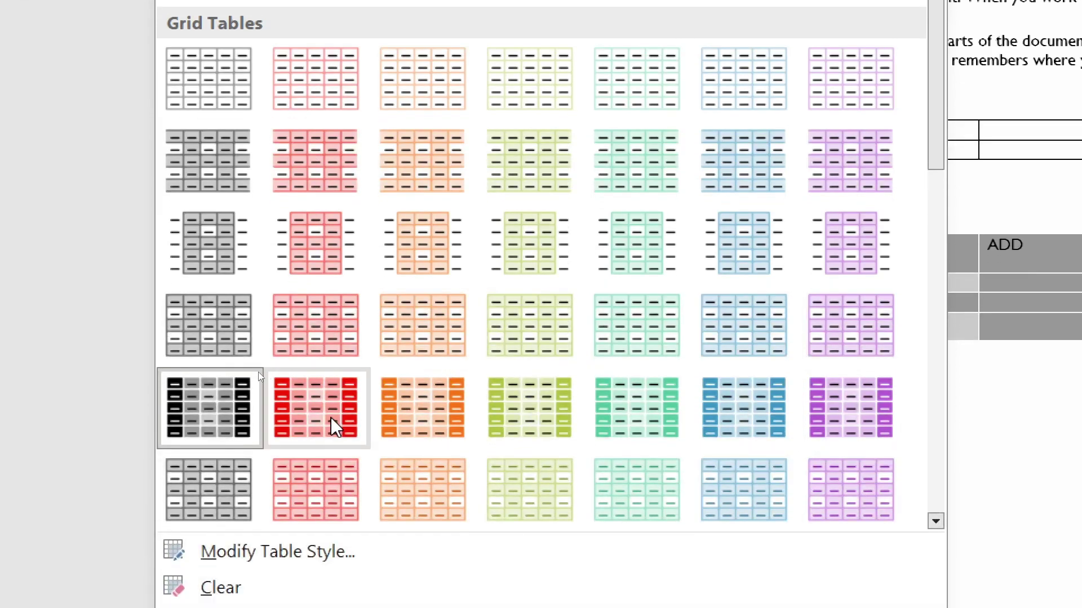
pyautogui.click(331, 418)
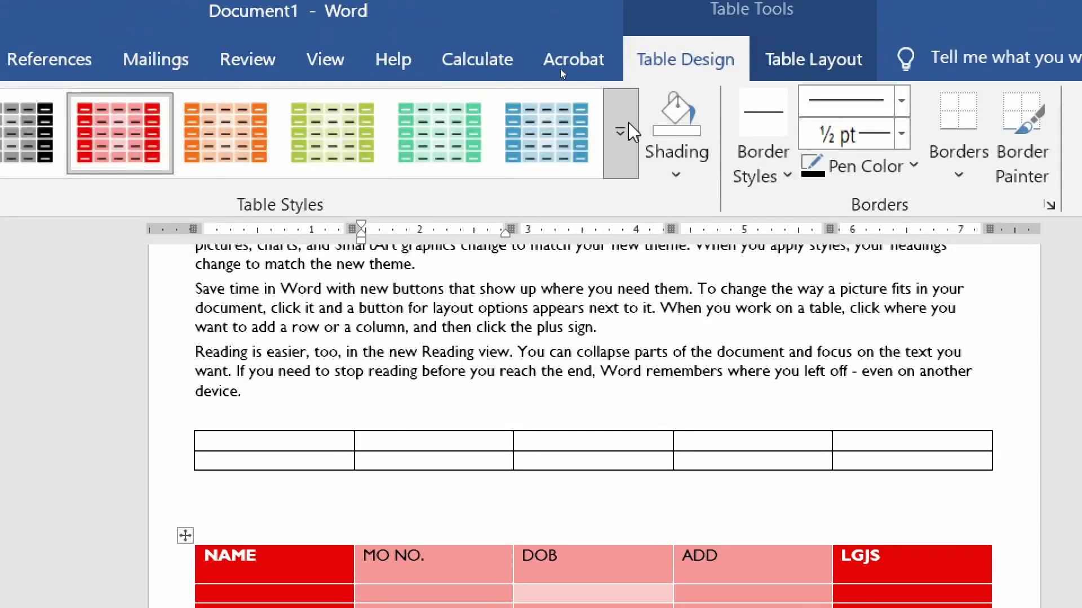
pyautogui.click(632, 132)
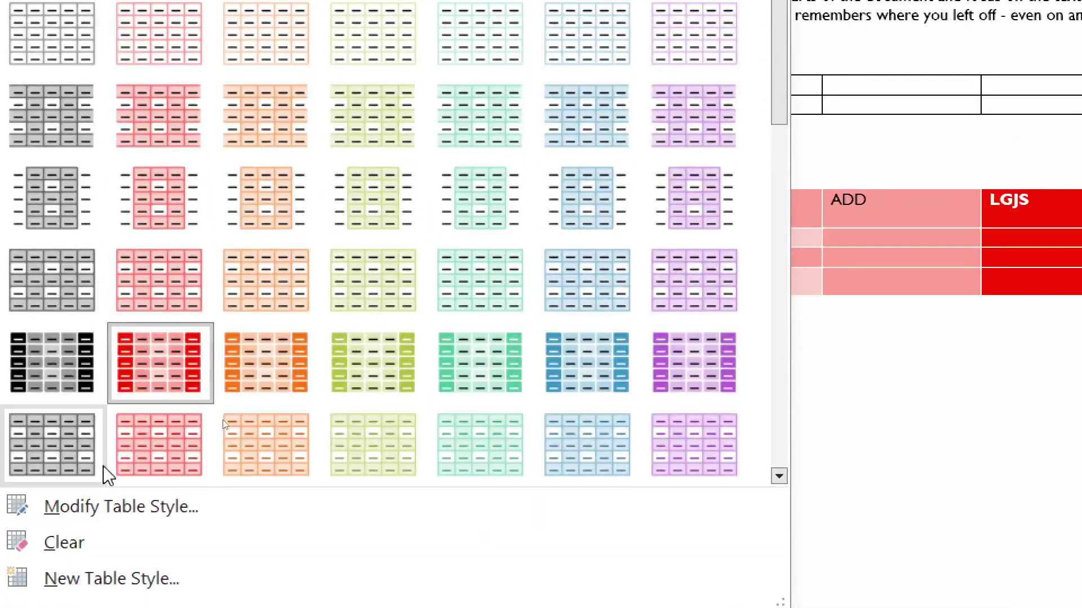
pyautogui.click(184, 510)
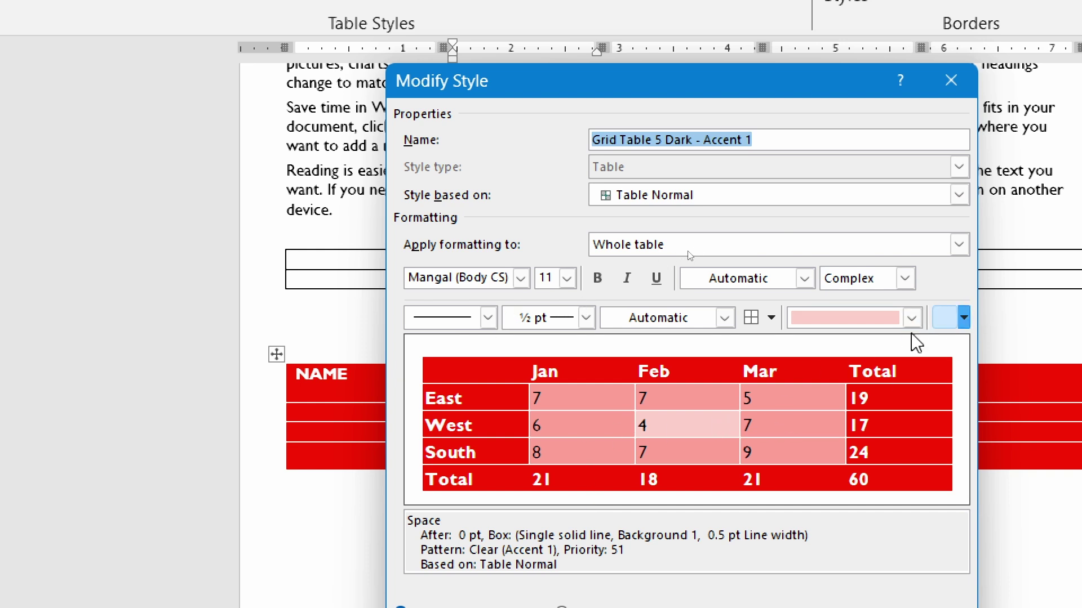
# - Give the style a light orange fill and 4½ pt triple-line borders, then save it
pyautogui.click(912, 318)
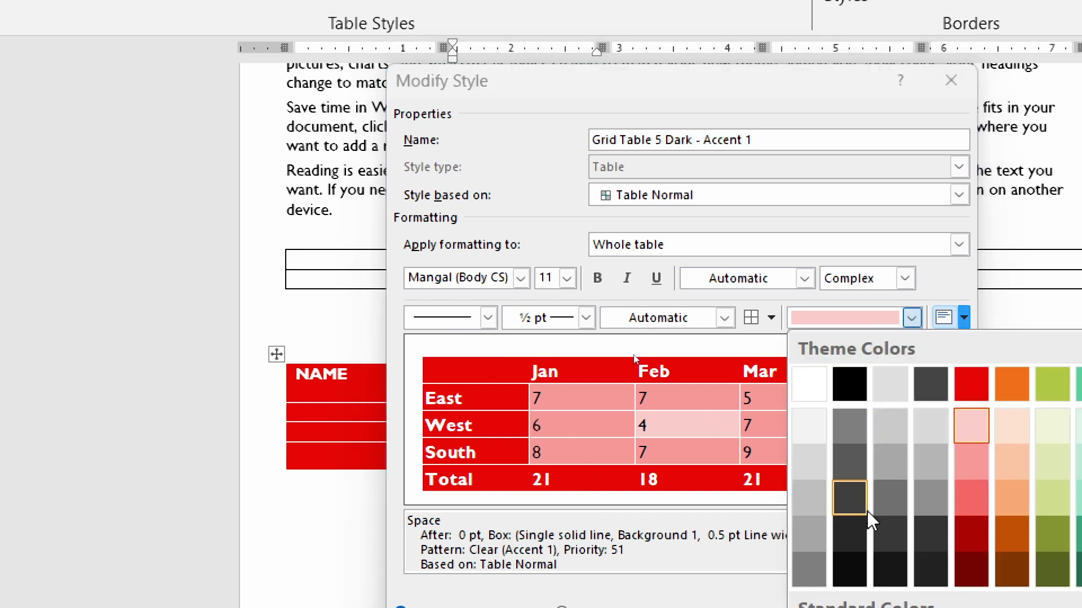
pyautogui.click(1009, 472)
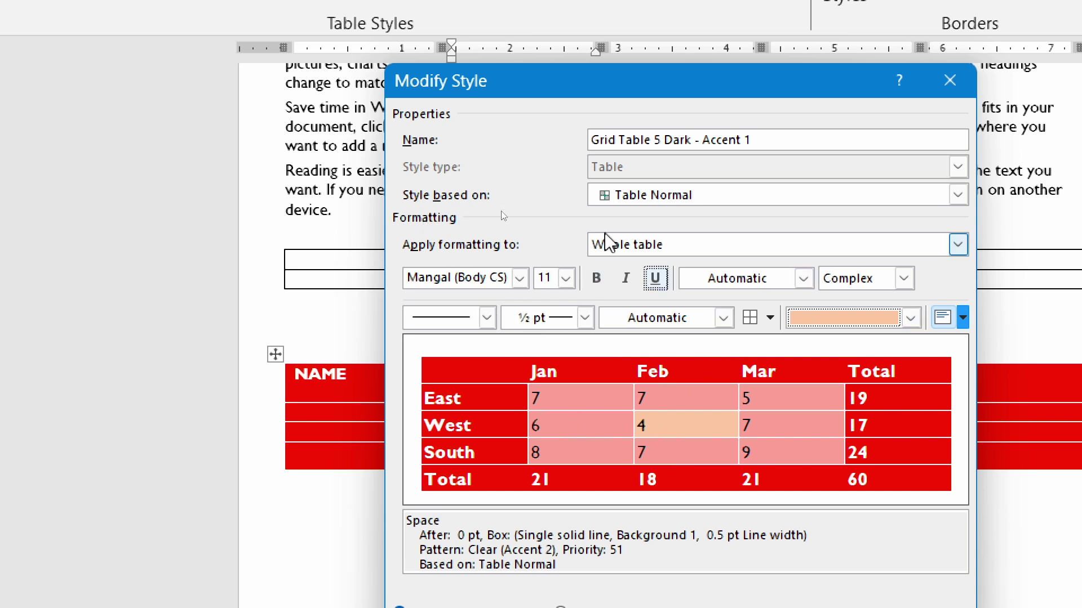
pyautogui.click(586, 318)
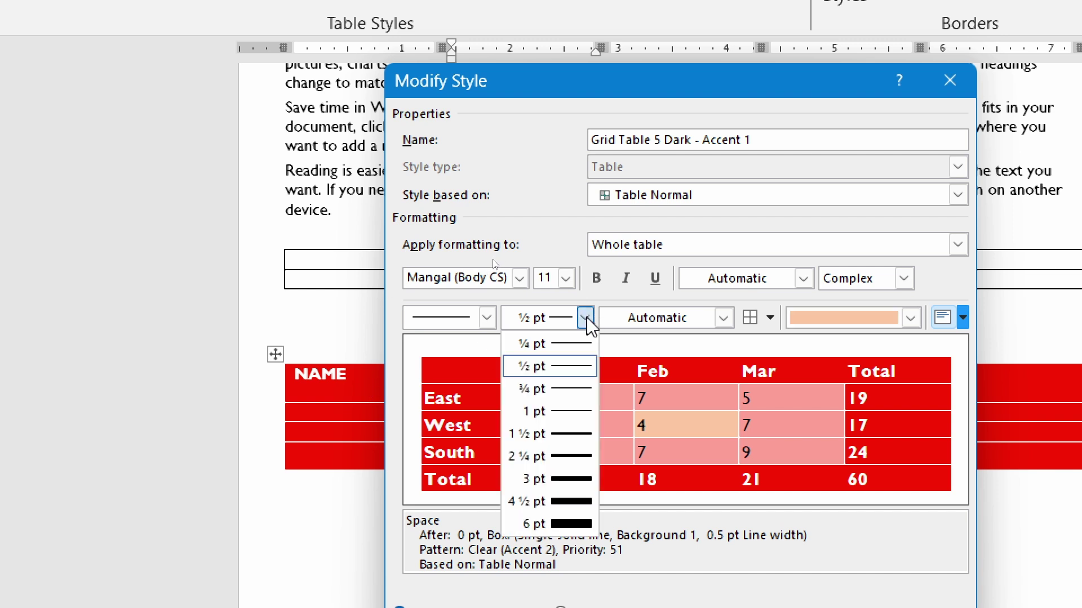
pyautogui.click(566, 504)
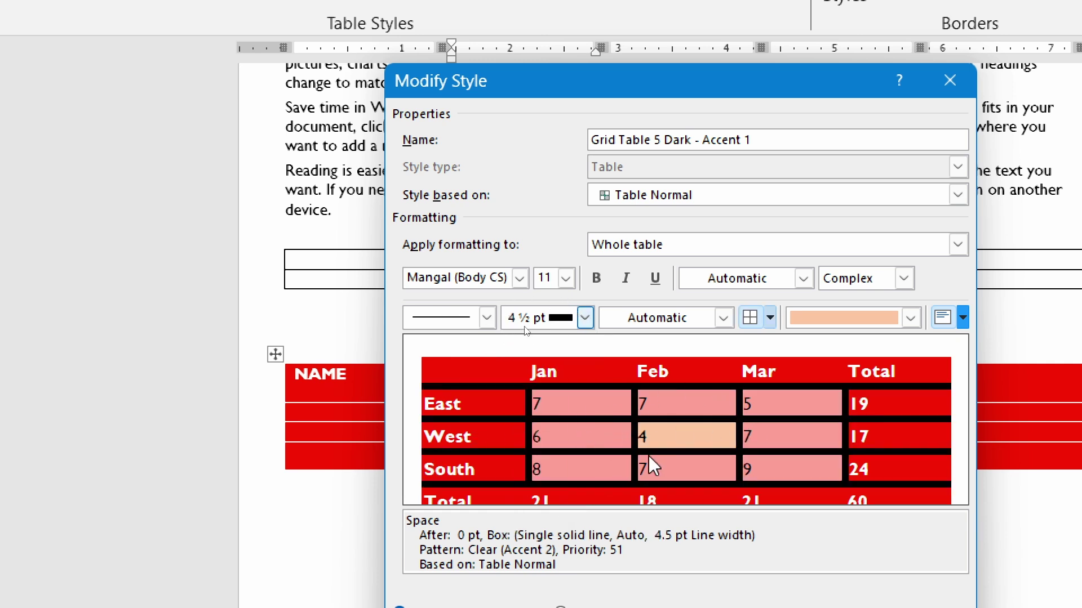
pyautogui.click(487, 317)
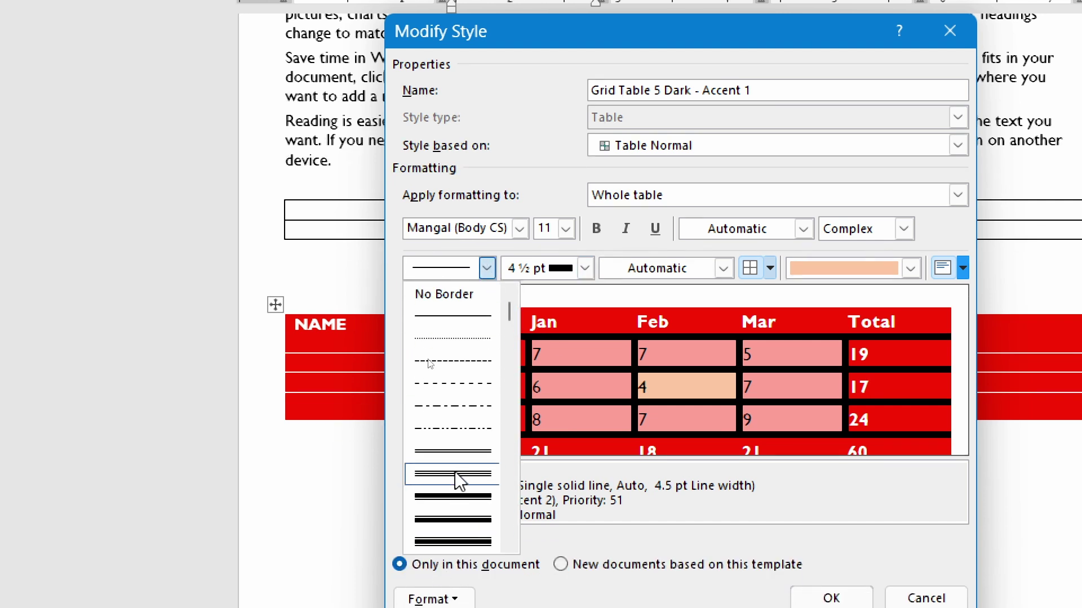
pyautogui.click(459, 475)
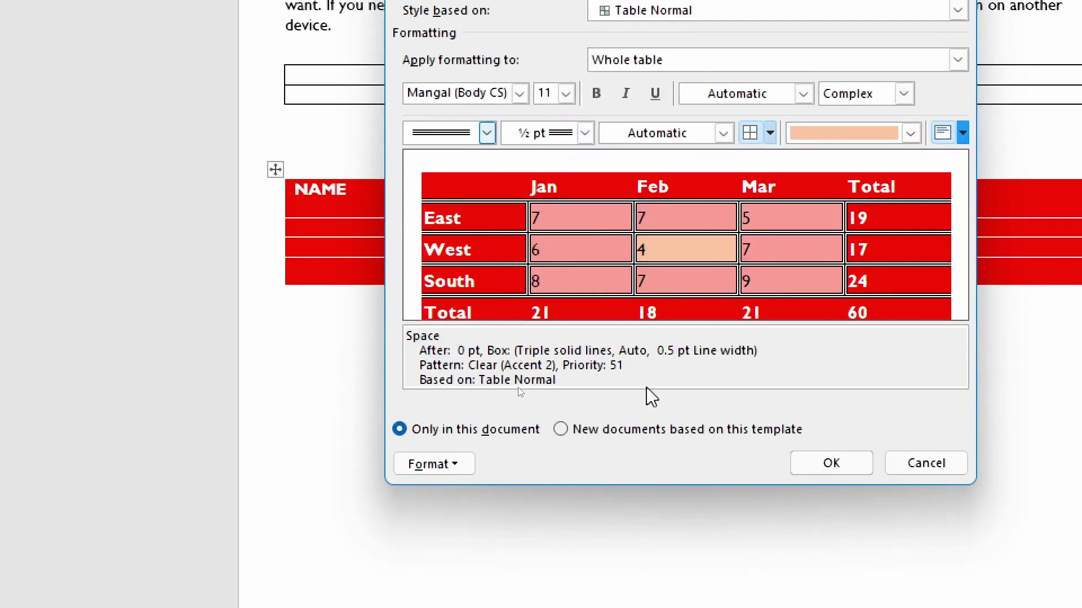
pyautogui.click(831, 465)
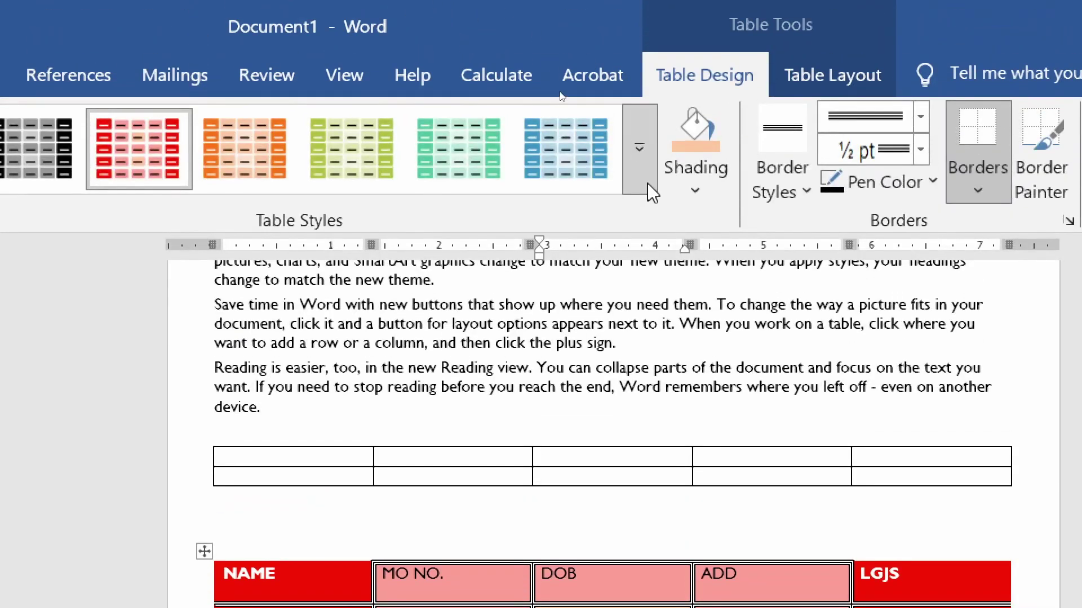
# - Clear all table styling from the NAME table, then reopen the Table Styles gallery
pyautogui.click(647, 183)
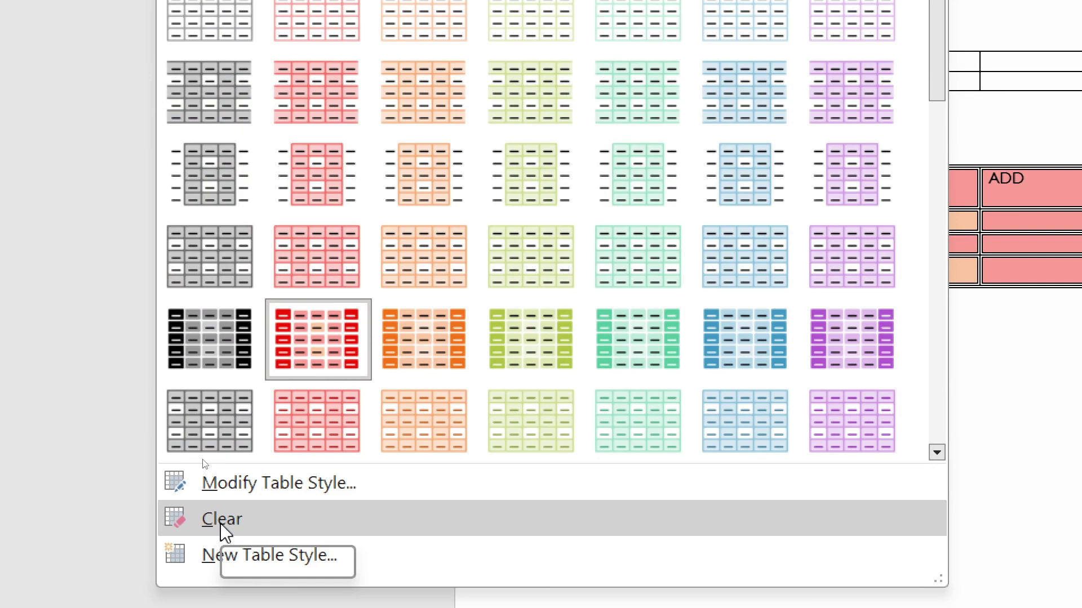
pyautogui.click(222, 526)
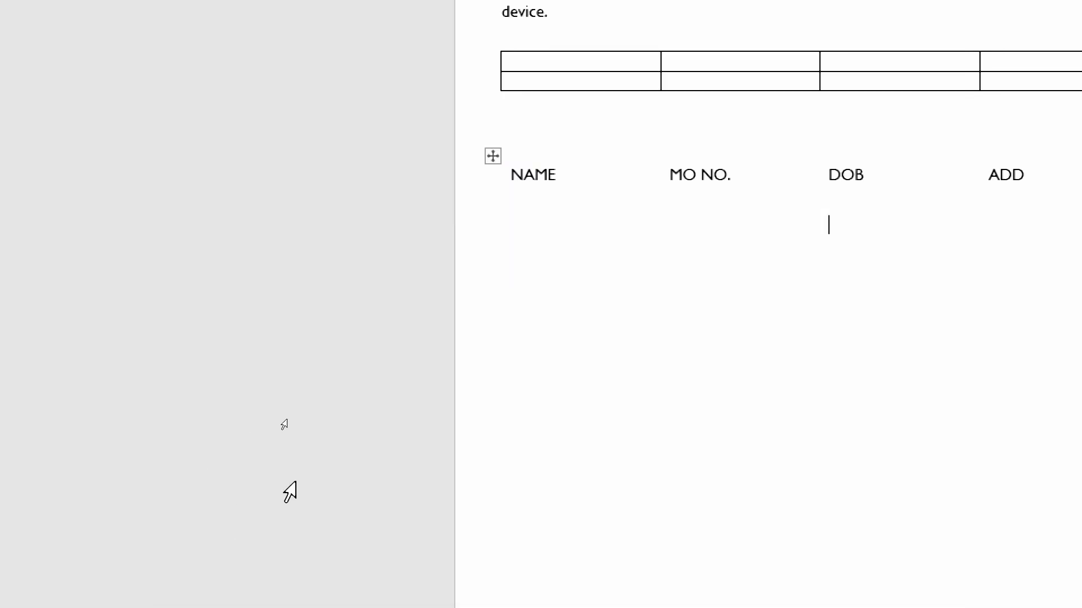
pyautogui.click(719, 206)
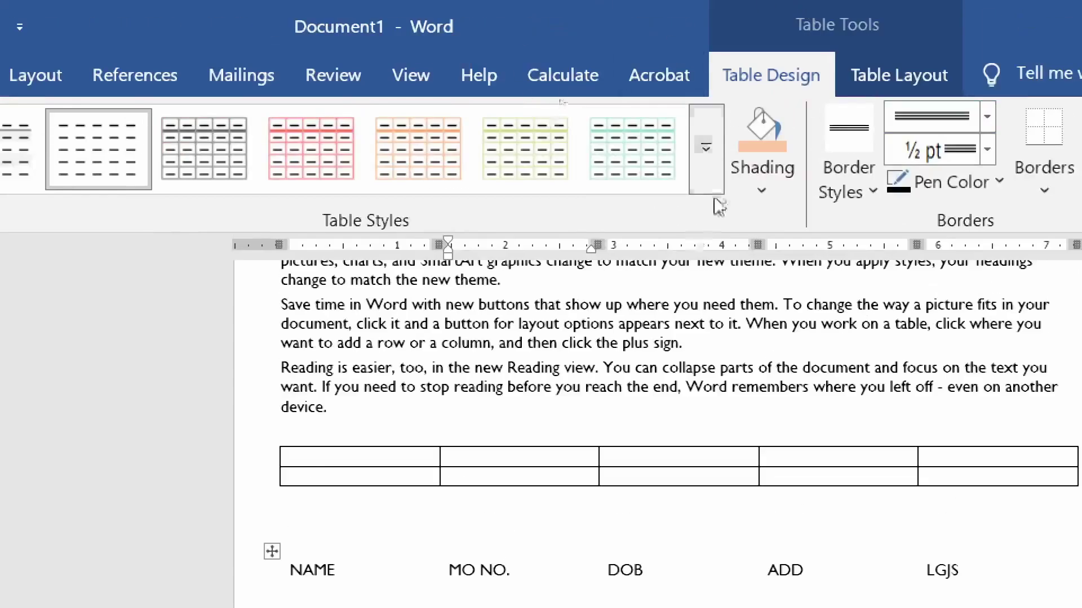
pyautogui.click(703, 145)
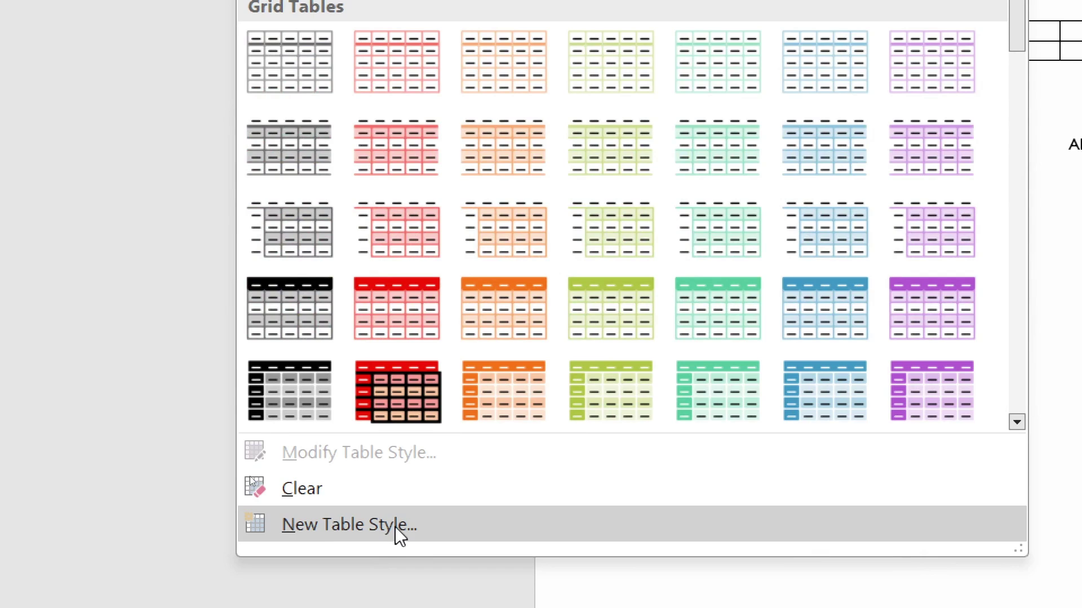
# - Create a new table style Style1 with a red fill and 1½ pt double-line borders
pyautogui.click(390, 523)
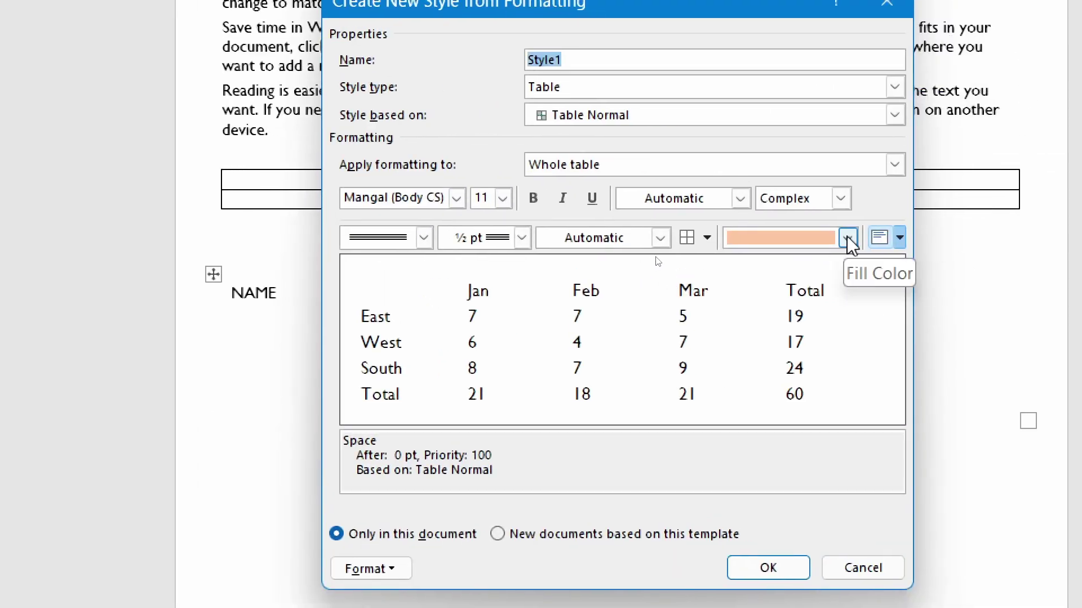
pyautogui.click(847, 237)
pyautogui.click(780, 563)
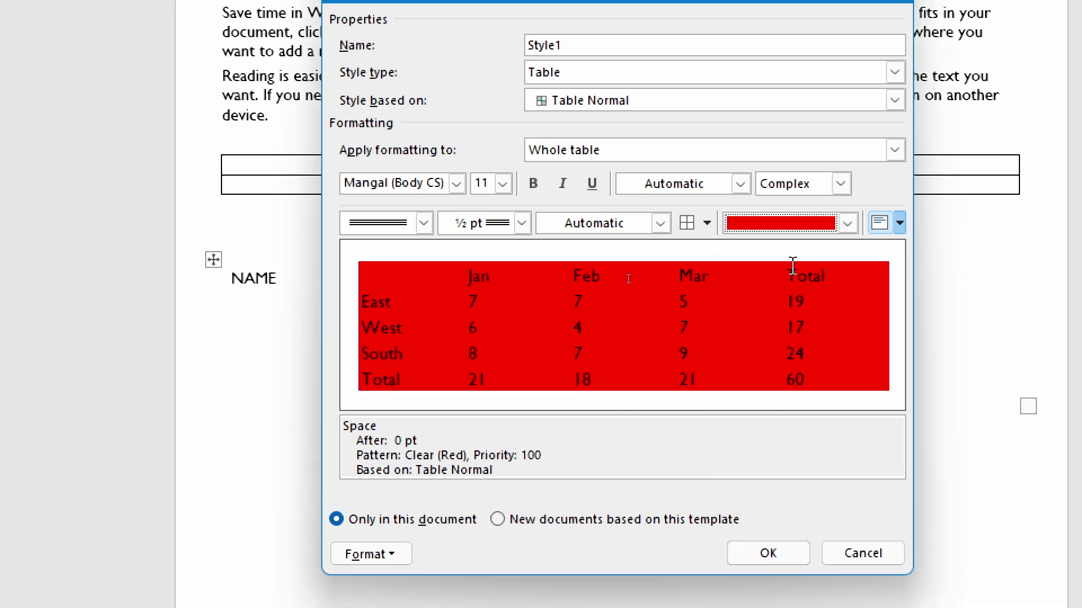
pyautogui.click(522, 223)
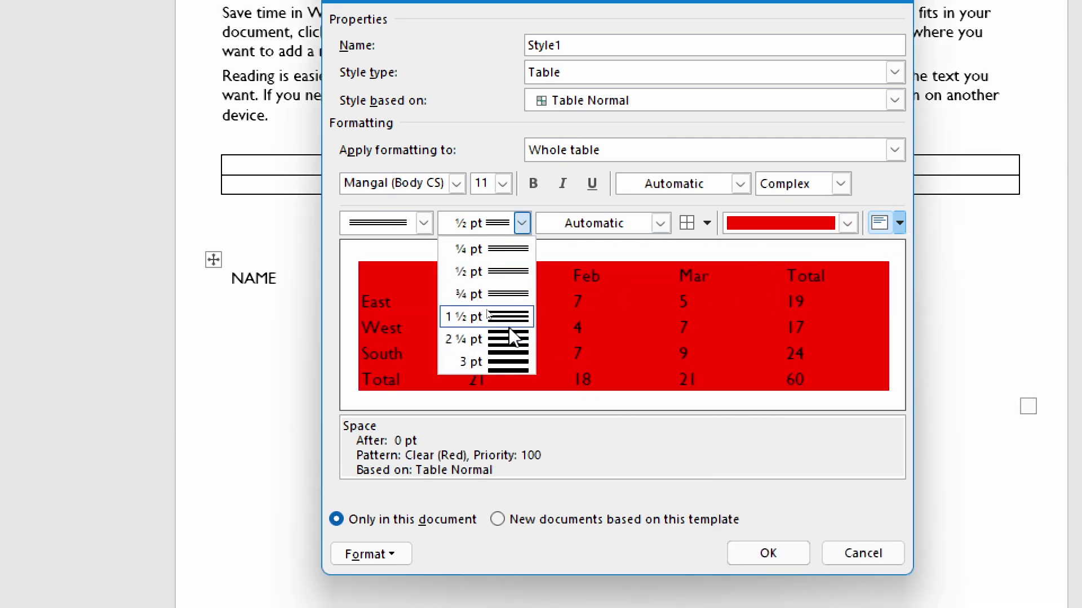
pyautogui.click(523, 317)
pyautogui.click(424, 223)
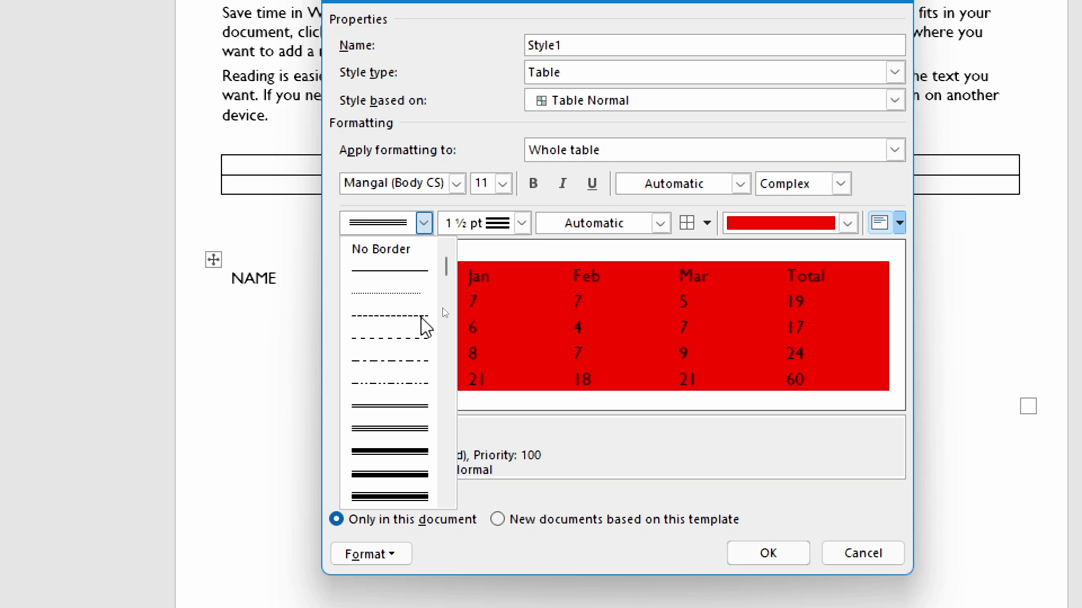
pyautogui.click(409, 430)
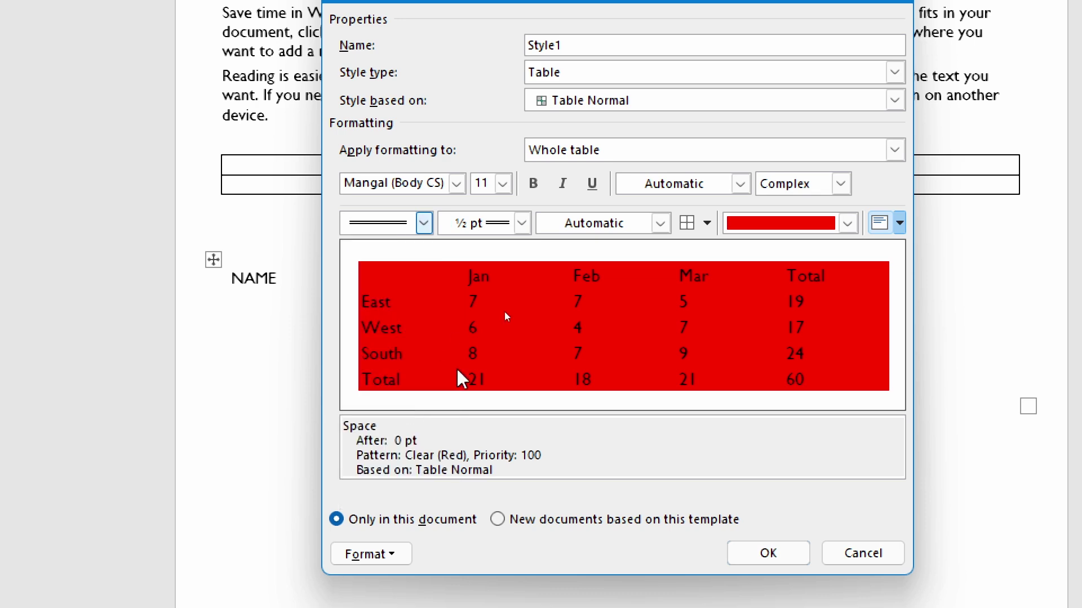
pyautogui.click(768, 555)
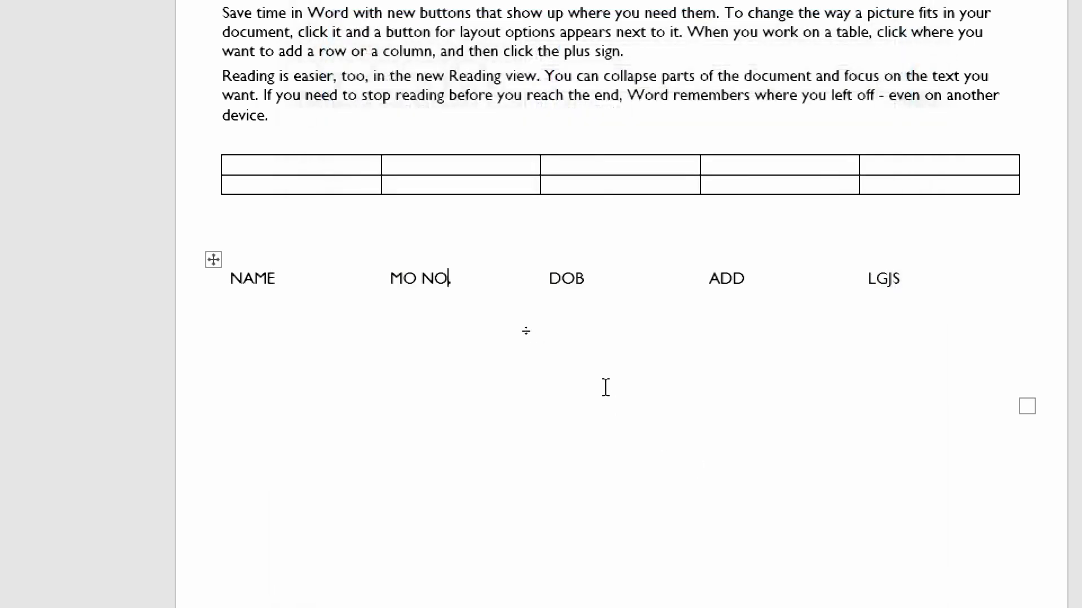
pyautogui.click(213, 259)
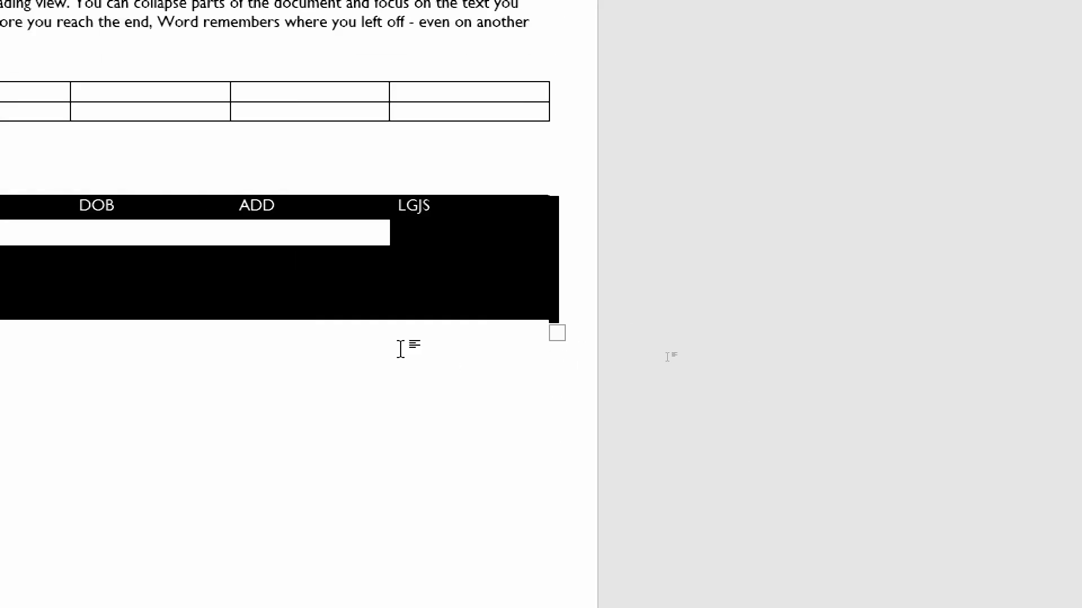
pyautogui.press('Up')
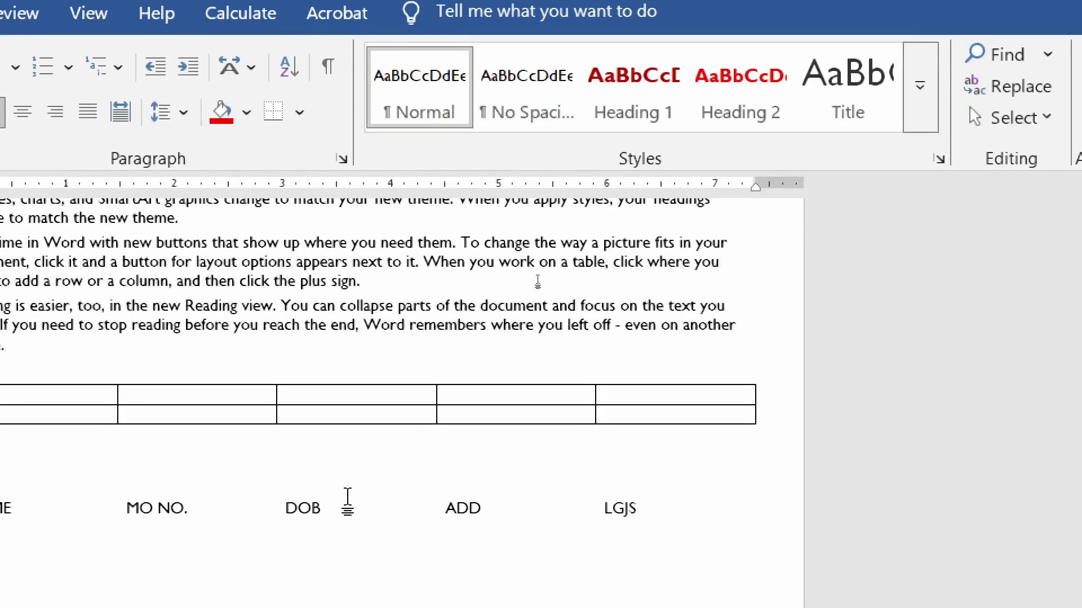
pyautogui.click(355, 451)
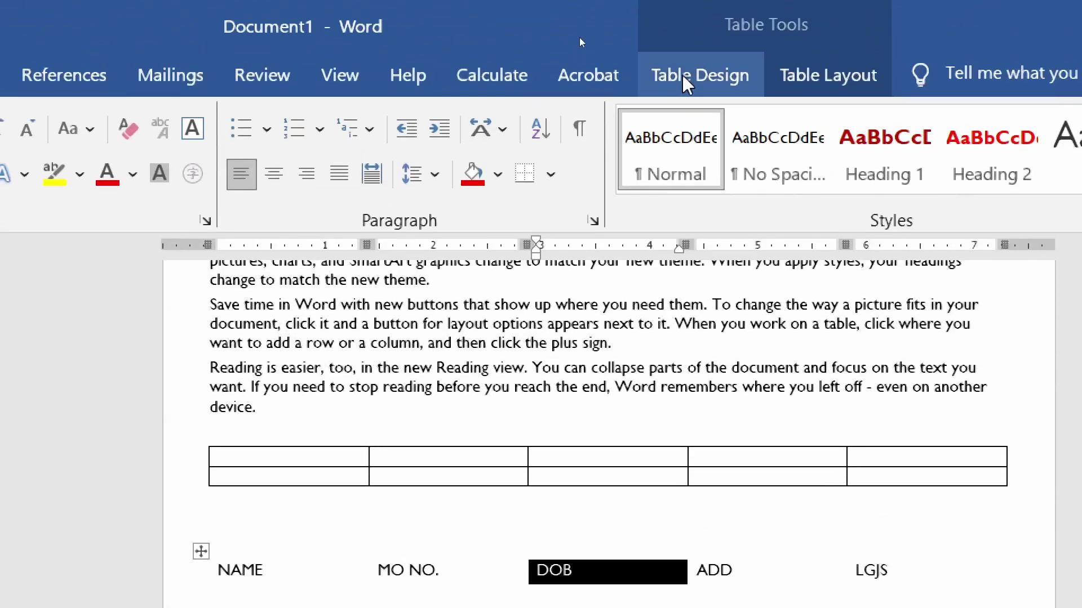
pyautogui.click(684, 78)
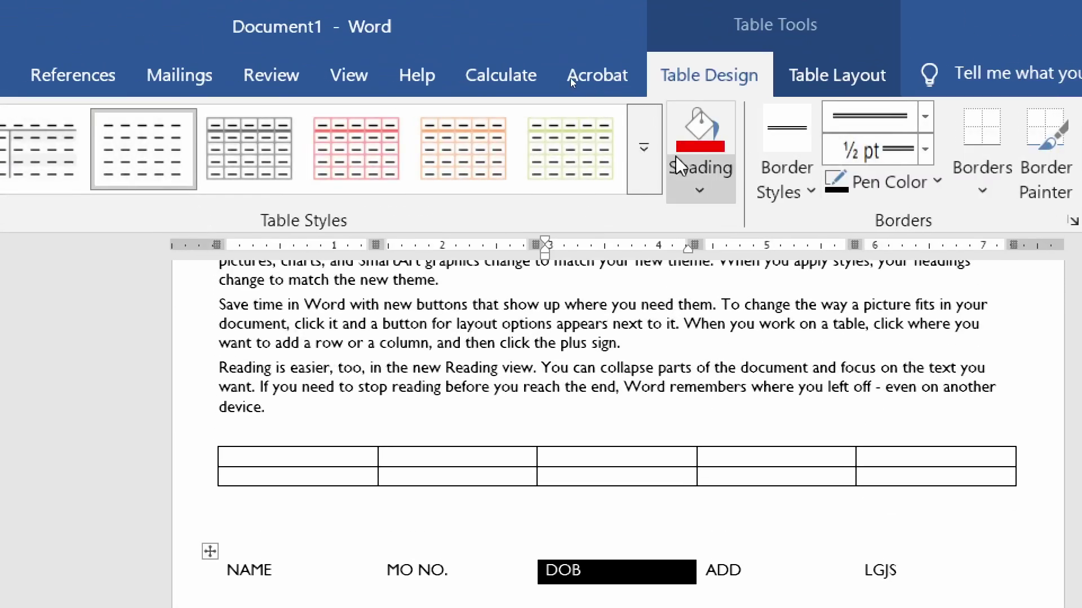
pyautogui.click(635, 147)
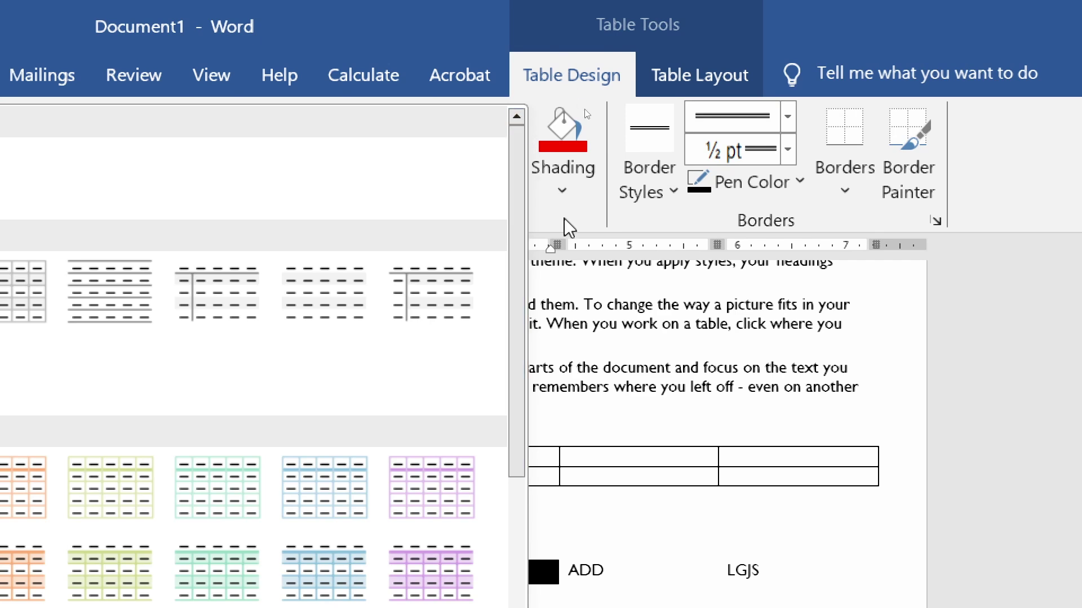
pyautogui.click(564, 191)
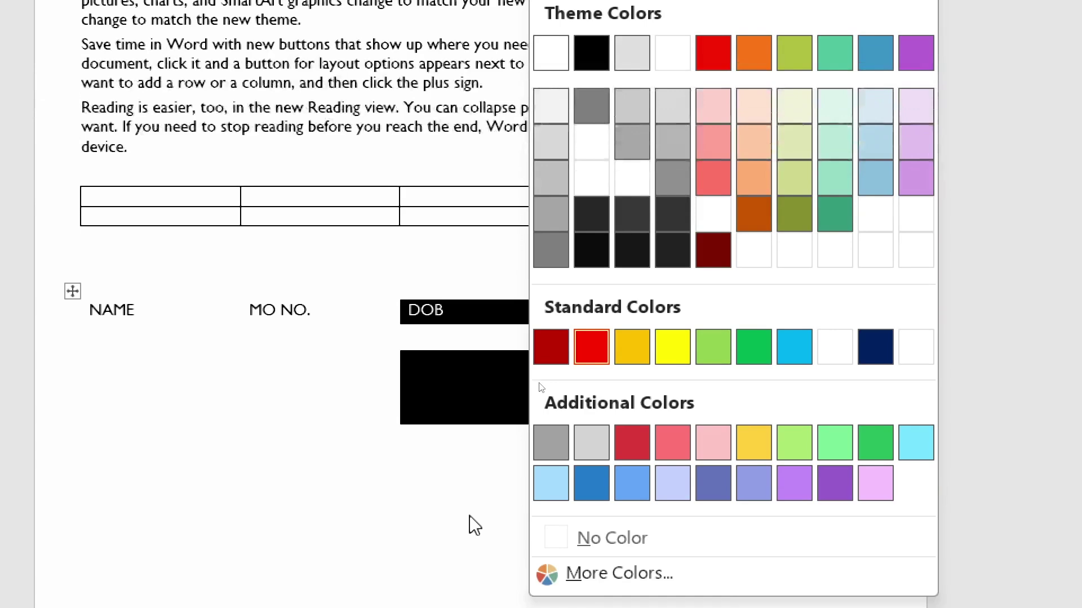
pyautogui.click(430, 607)
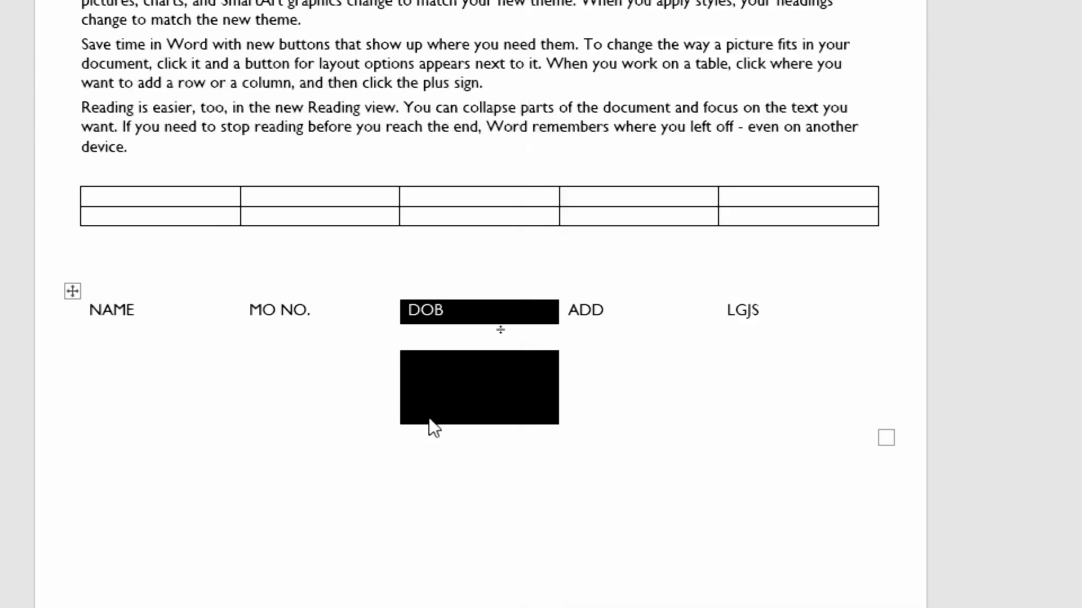
pyautogui.click(195, 590)
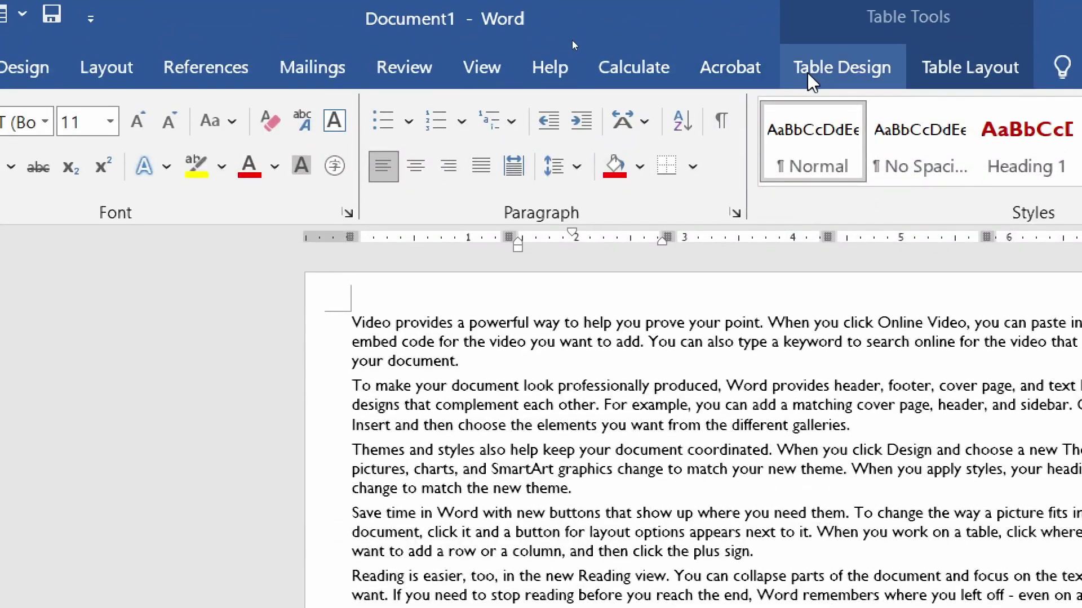
# - Shade the cell below MO NO. in the NAME table with the red theme colour
pyautogui.click(803, 56)
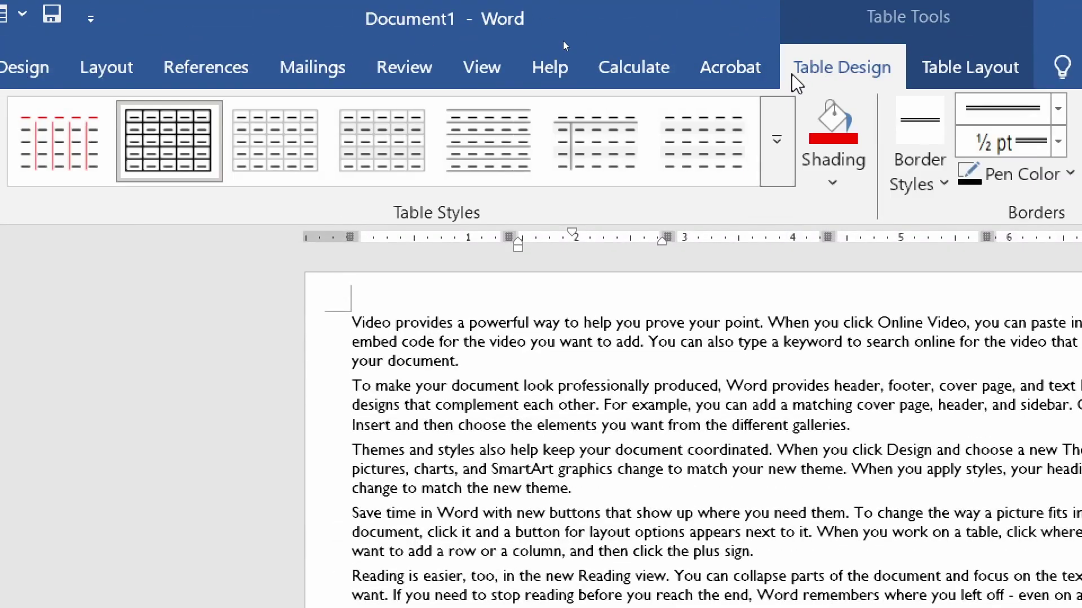
pyautogui.click(834, 169)
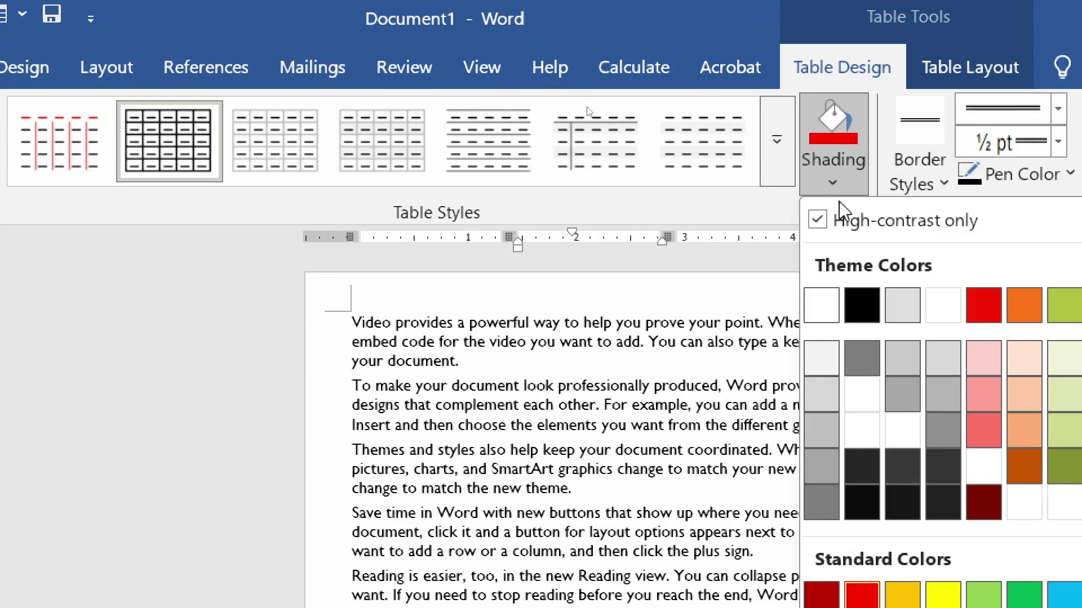
pyautogui.click(983, 305)
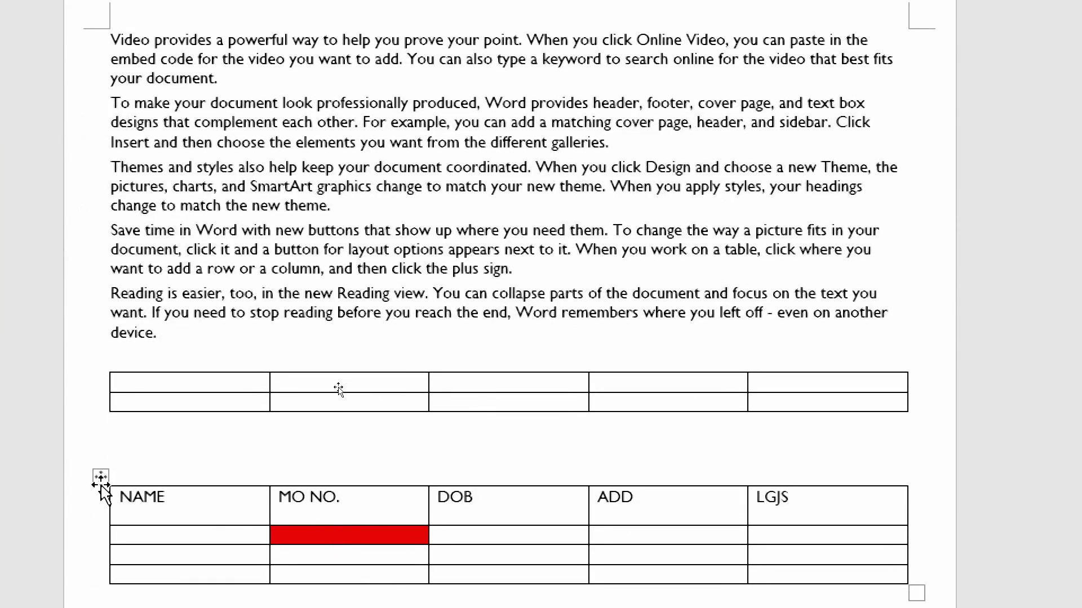
pyautogui.click(101, 476)
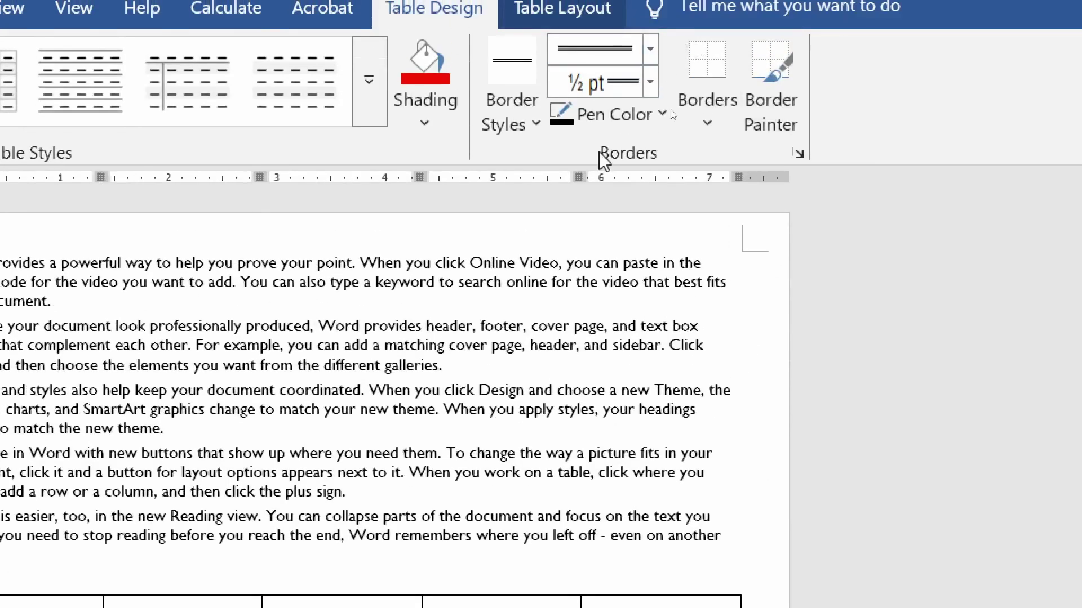
# - Paint red double-line borders along the lower table's top and bottom edges with Border Painter
pyautogui.click(529, 125)
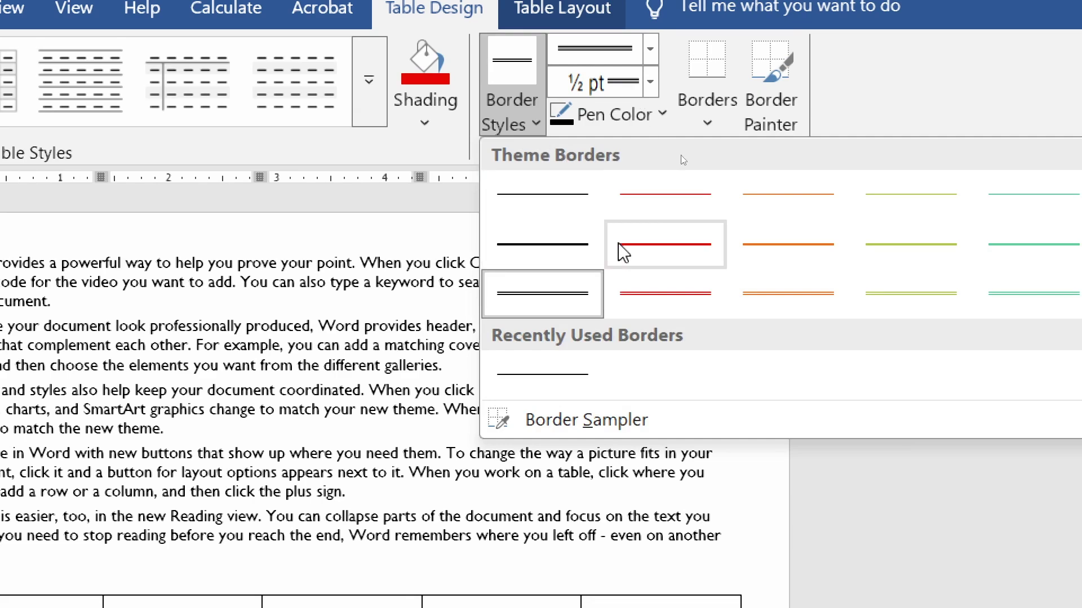
pyautogui.click(686, 297)
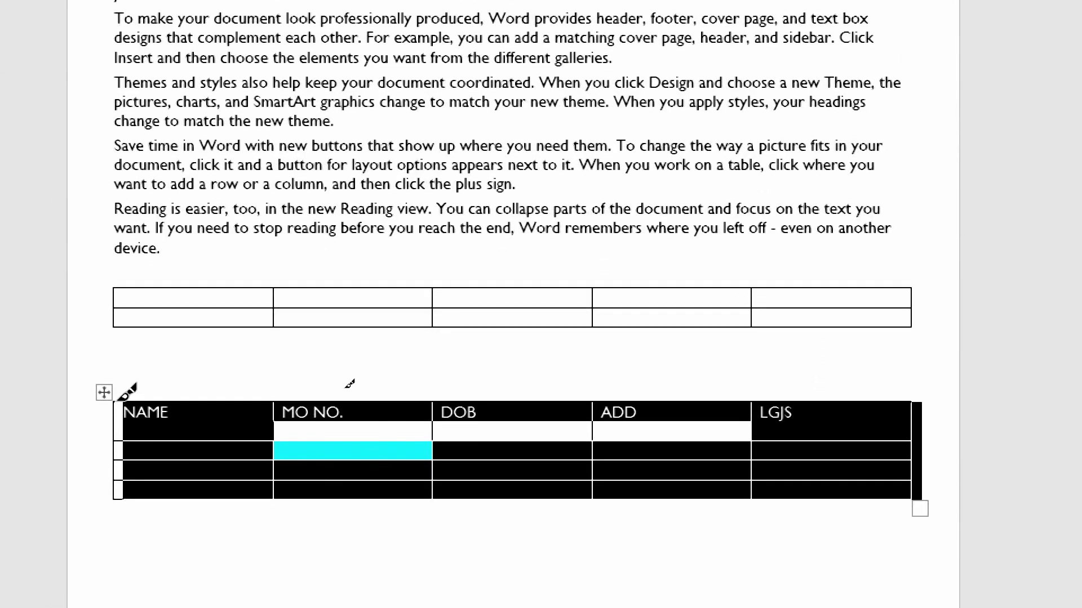
pyautogui.moveTo(119, 399)
pyautogui.mouseDown()
pyautogui.moveTo(657, 435)
pyautogui.moveTo(1037, 414)
pyautogui.mouseUp()
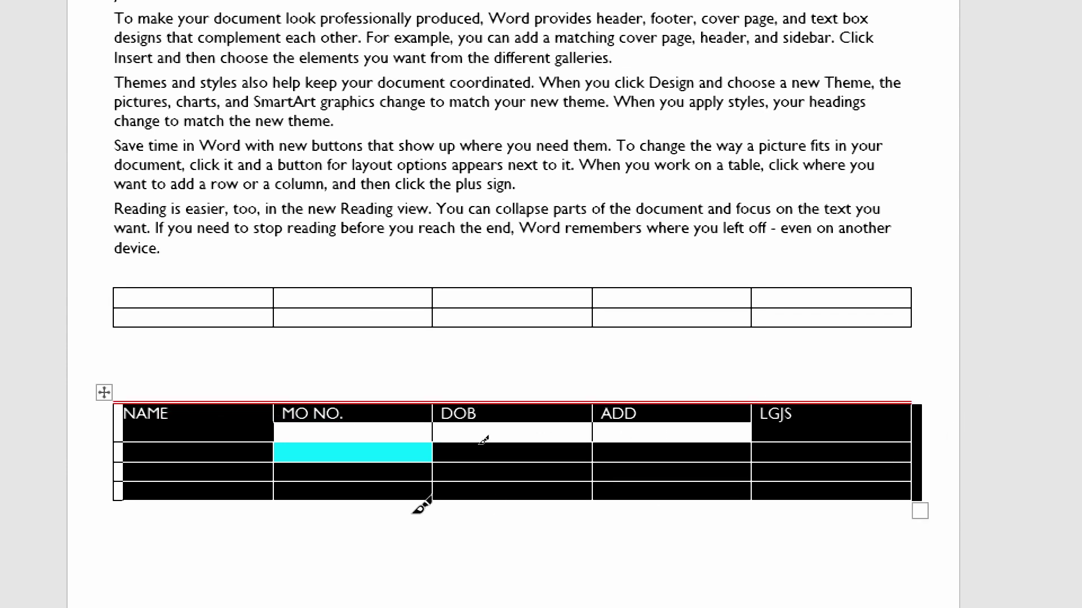
pyautogui.moveTo(134, 487); pyautogui.dragTo(912, 472)
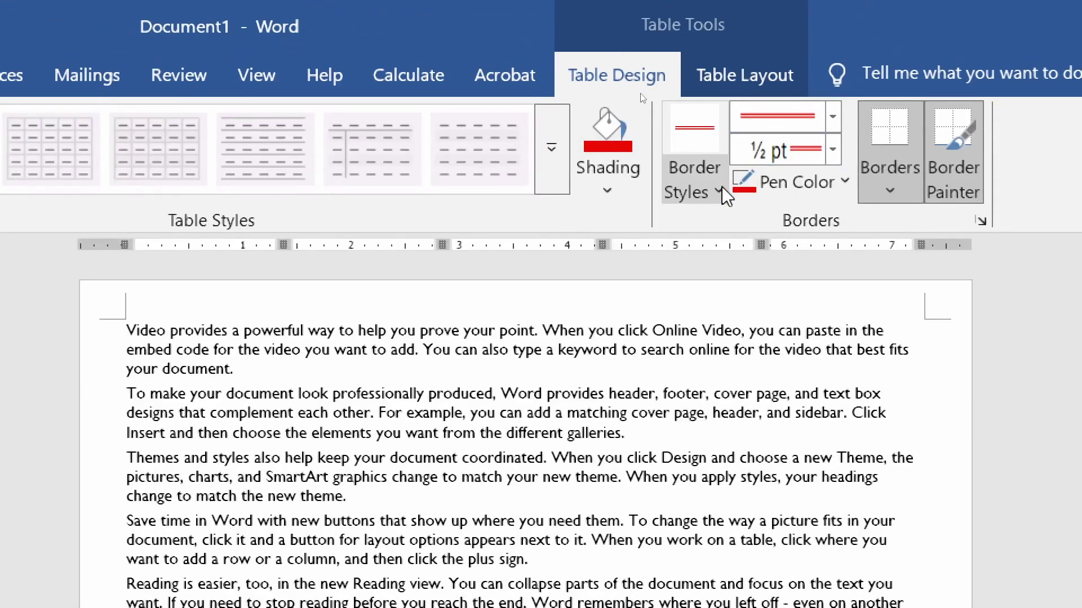
pyautogui.click(719, 192)
pyautogui.click(711, 185)
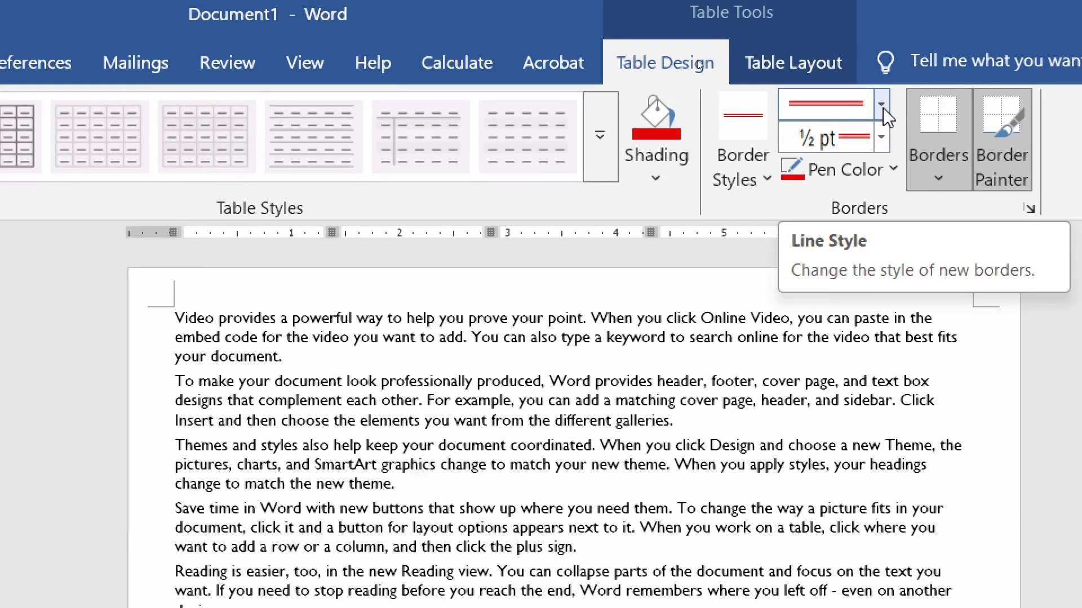
# - Apply thick 2¼ pt green borders to all cells of the lower table
pyautogui.click(883, 106)
pyautogui.click(830, 400)
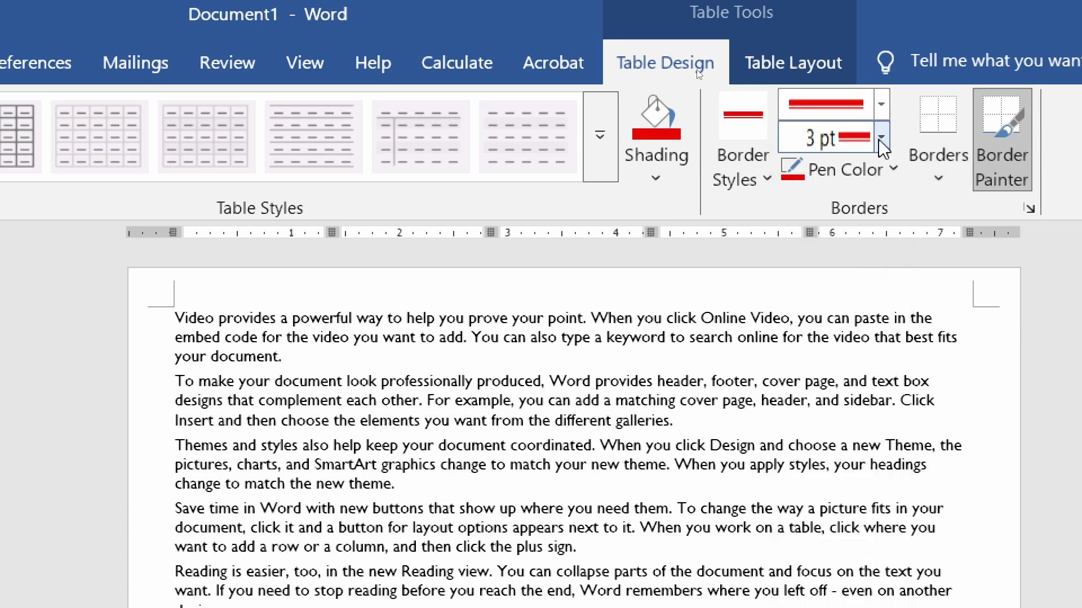
pyautogui.click(881, 137)
pyautogui.click(840, 202)
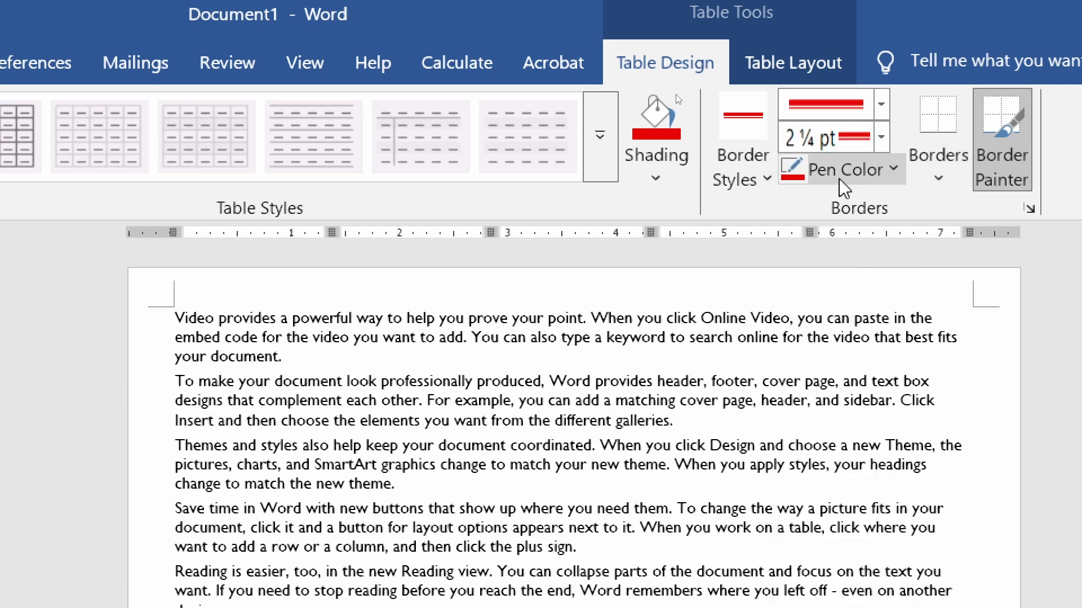
pyautogui.click(860, 171)
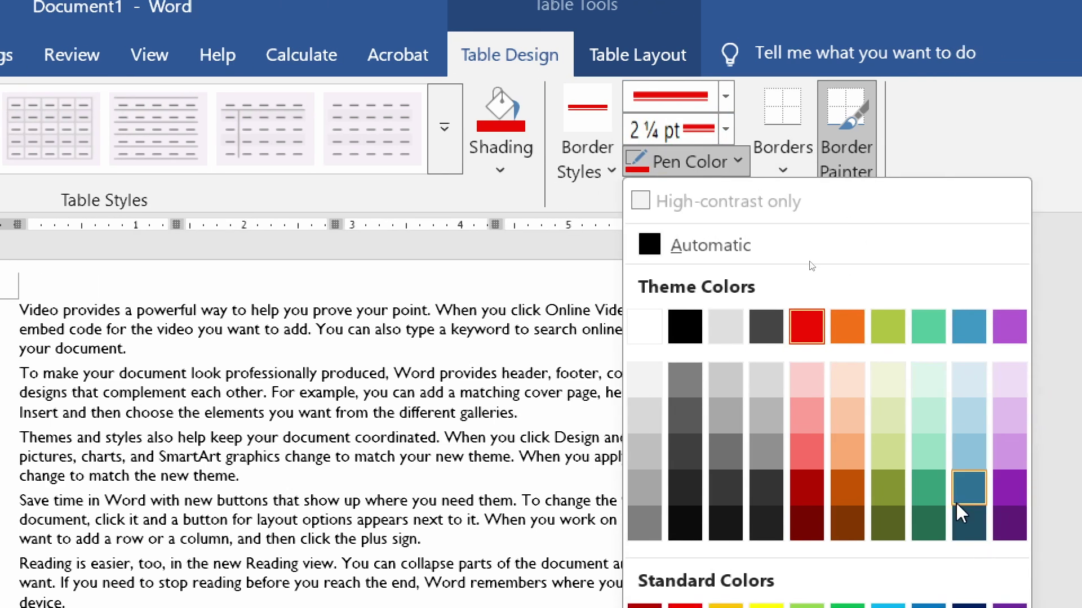
pyautogui.click(929, 495)
pyautogui.click(786, 163)
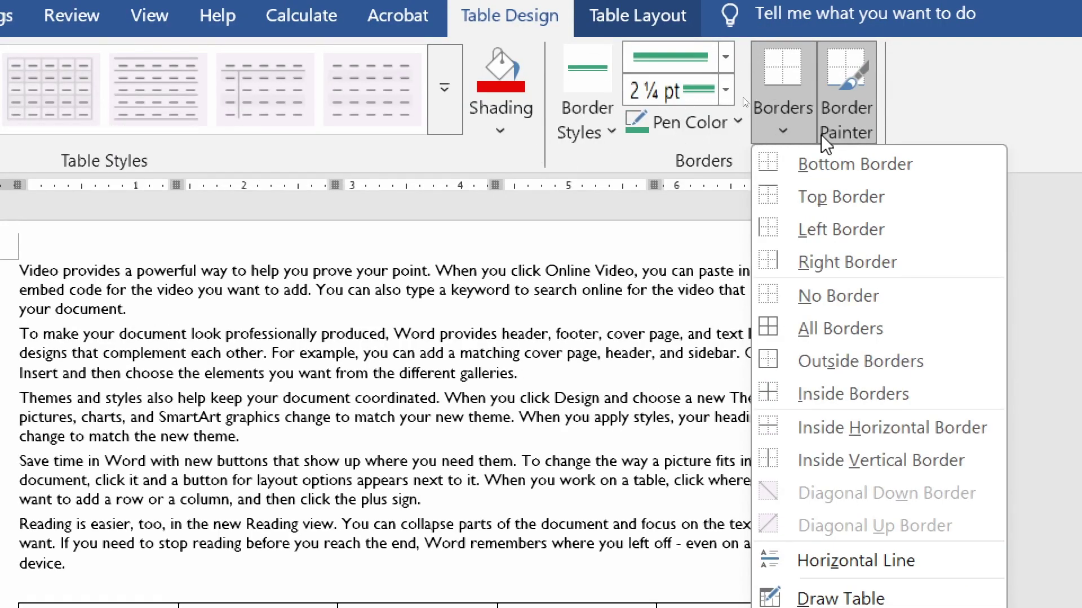
pyautogui.click(768, 329)
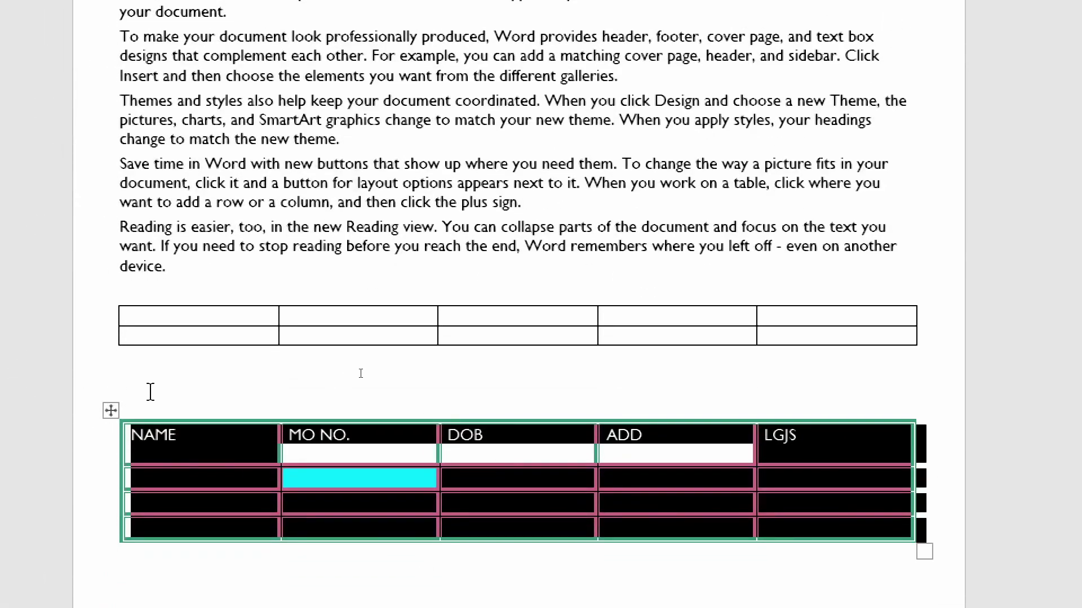
pyautogui.click(150, 392)
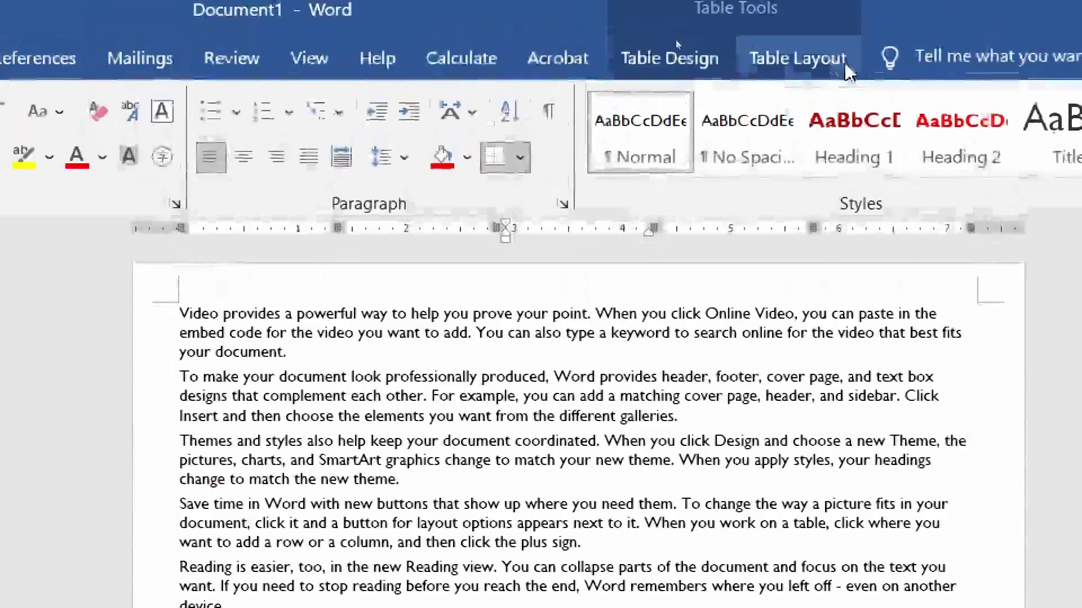
# - Hand-paint thick green top and bottom borders on the upper table
pyautogui.click(704, 62)
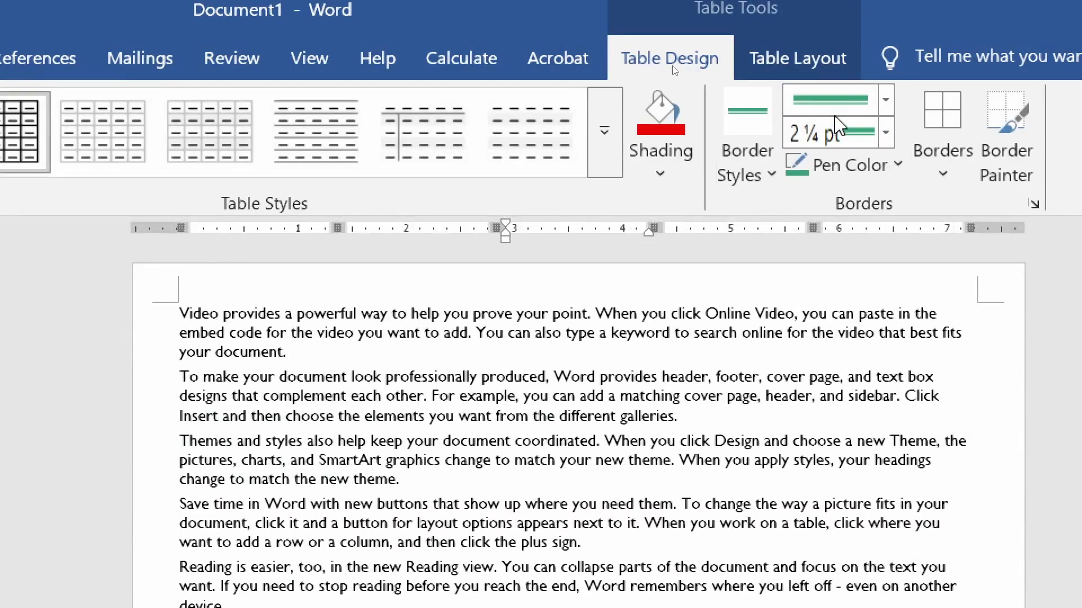
pyautogui.click(887, 134)
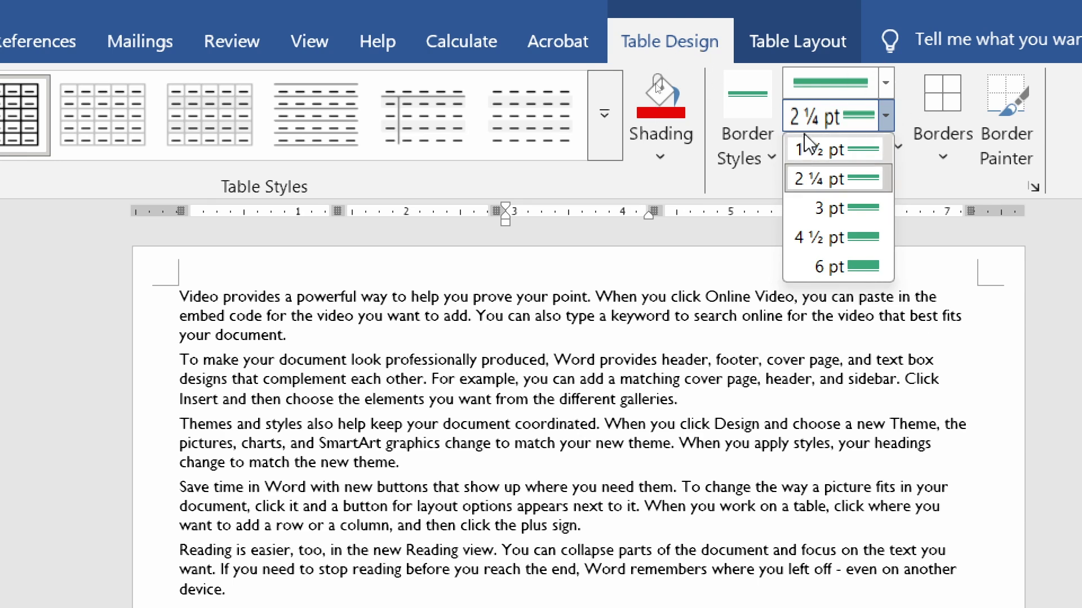
pyautogui.click(938, 160)
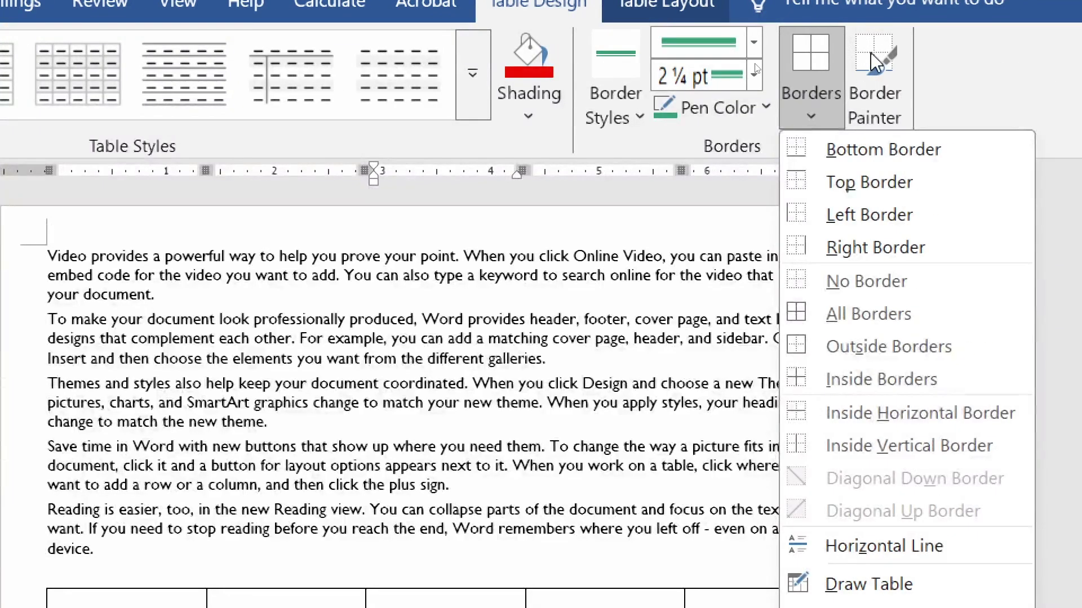
pyautogui.click(976, 65)
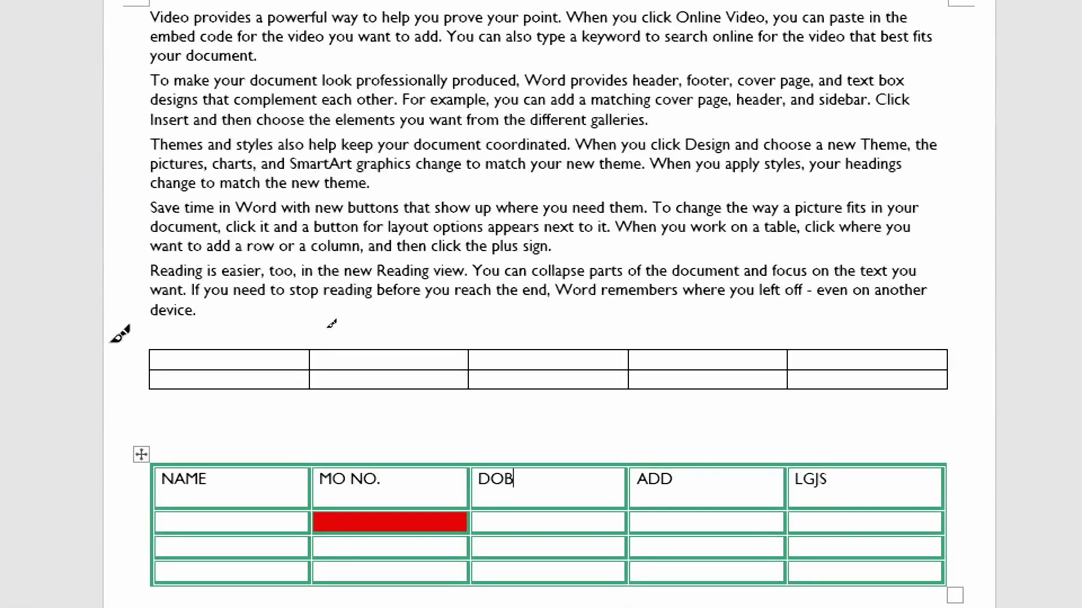
pyautogui.moveTo(155, 349)
pyautogui.mouseDown()
pyautogui.moveTo(993, 353)
pyautogui.moveTo(948, 352)
pyautogui.mouseUp()
pyautogui.moveTo(150, 350); pyautogui.dragTo(935, 350)
pyautogui.moveTo(160, 387); pyautogui.dragTo(947, 394)
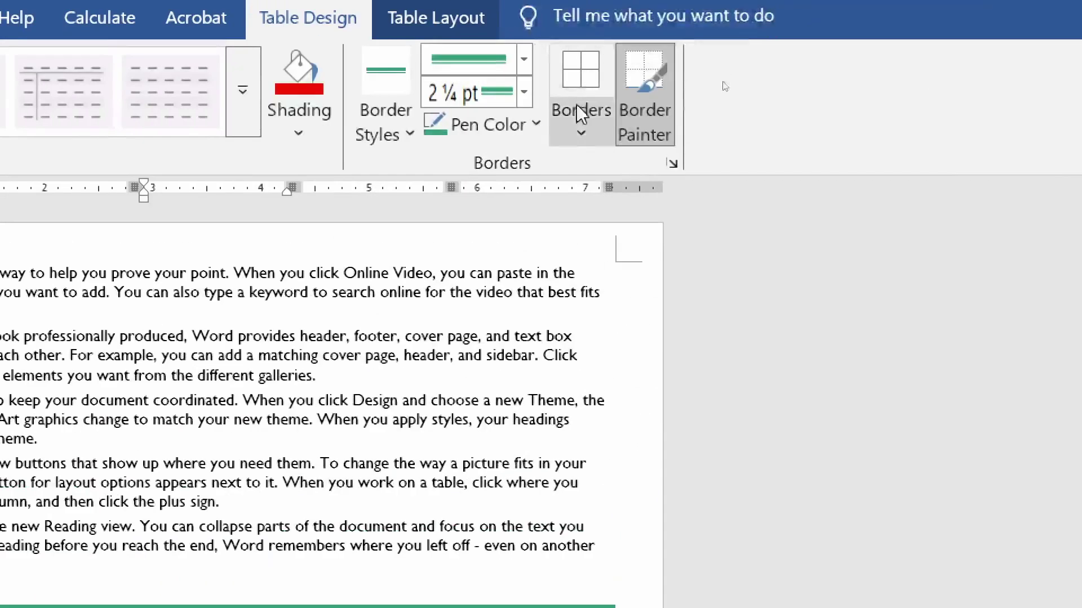
# - Select the whole upper table and add green left and right borders
pyautogui.click(583, 90)
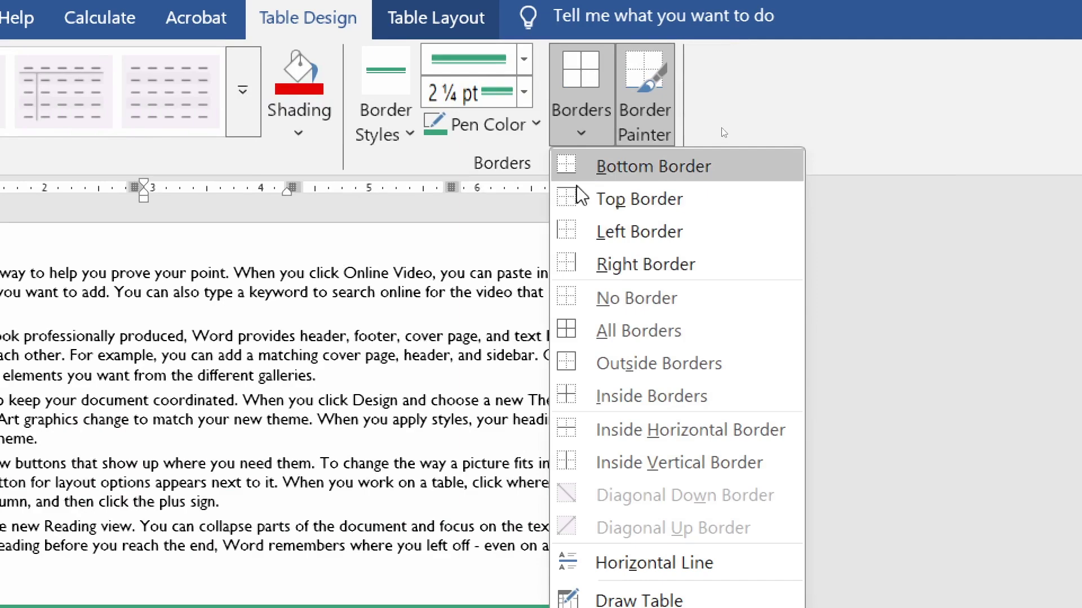
pyautogui.click(570, 241)
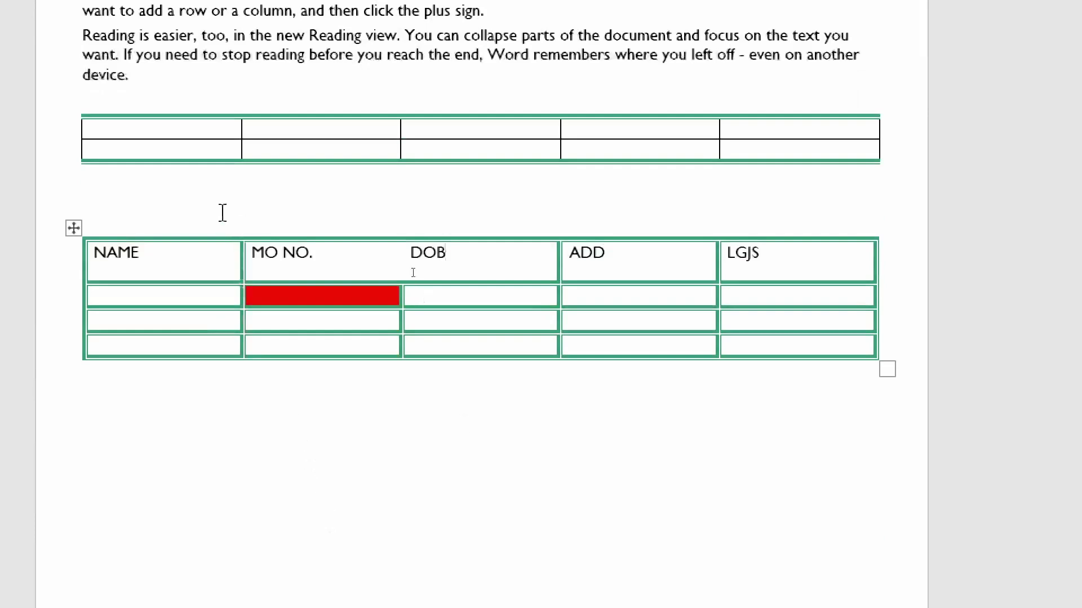
pyautogui.click(181, 237)
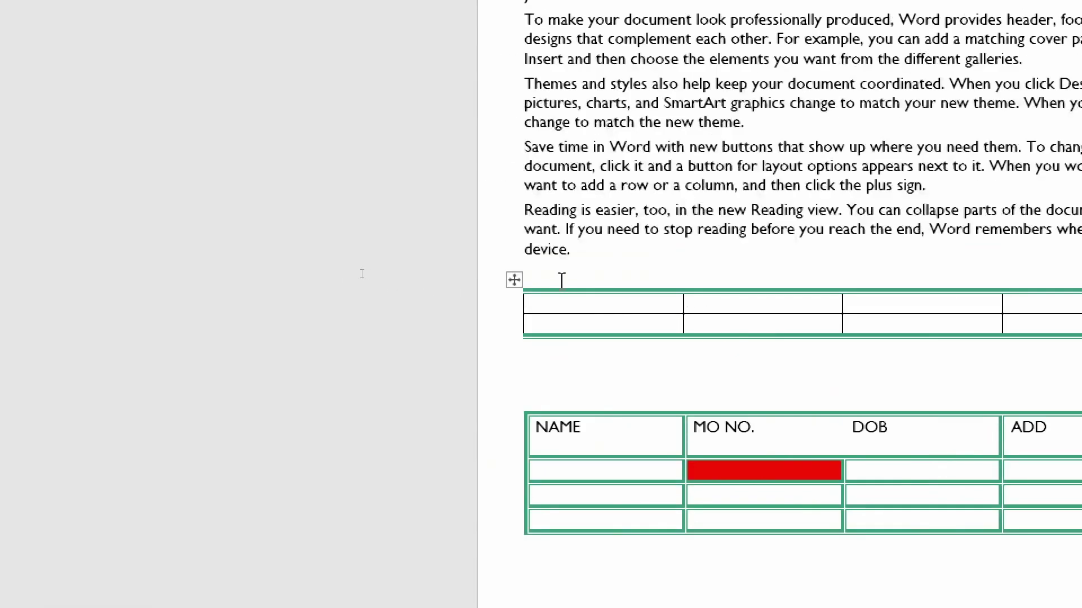
pyautogui.click(514, 280)
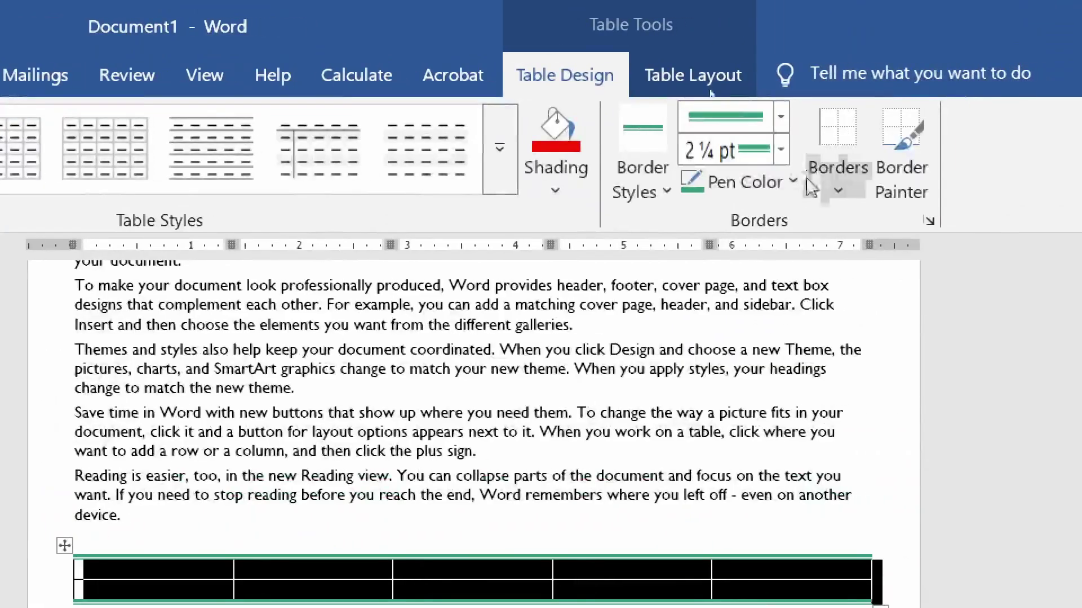
pyautogui.click(847, 194)
pyautogui.click(837, 285)
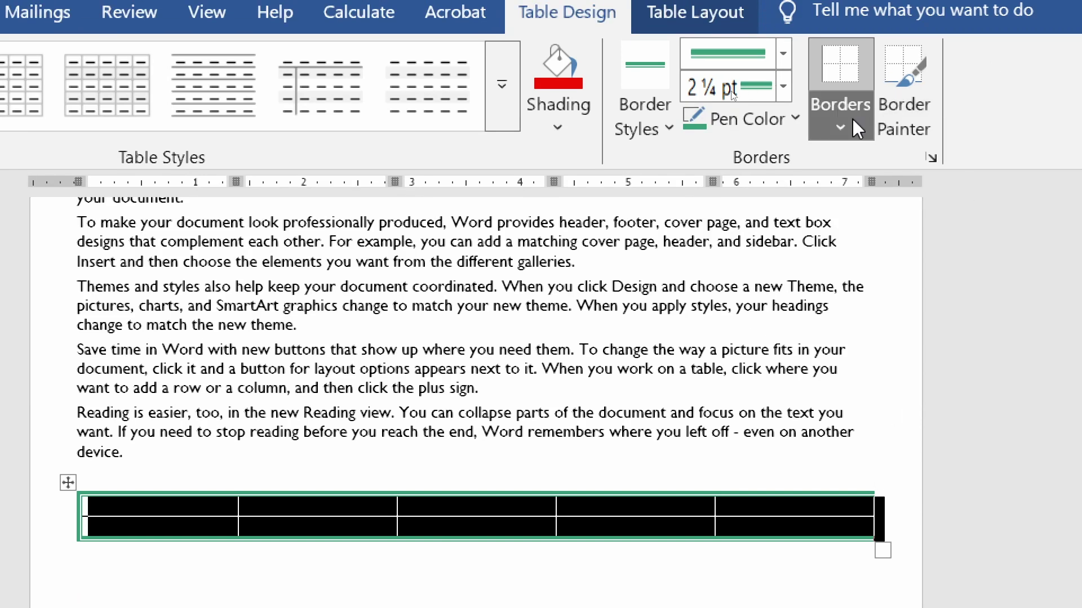
pyautogui.click(850, 89)
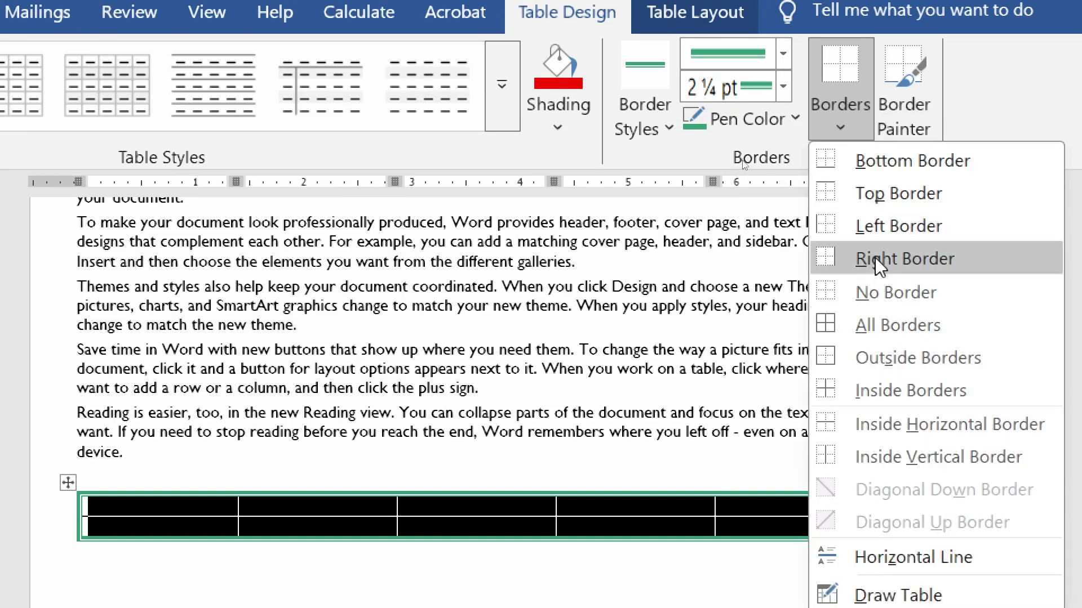
pyautogui.click(875, 255)
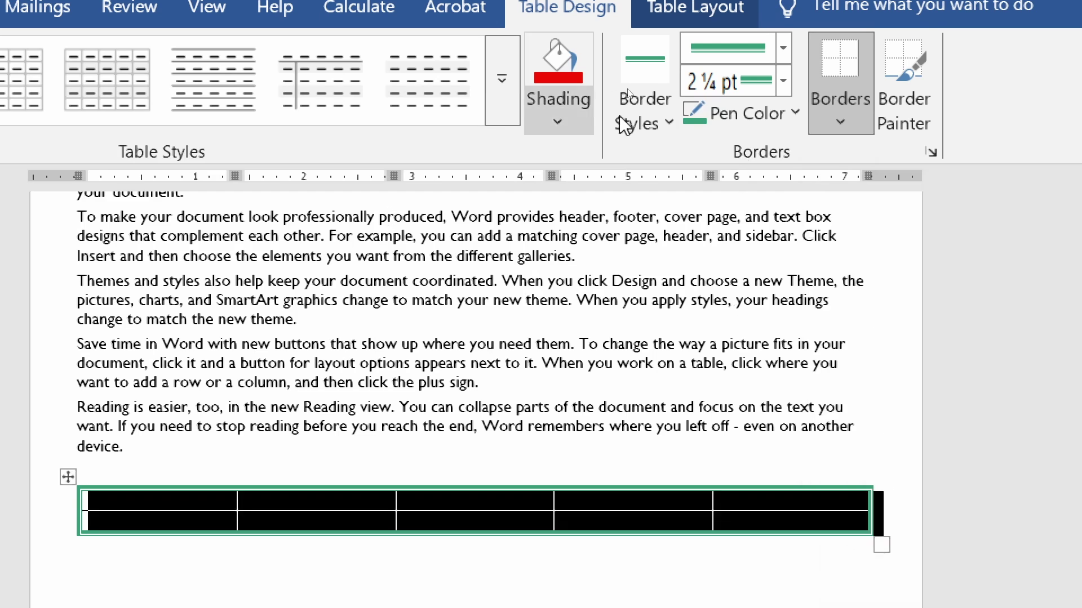
pyautogui.click(811, 121)
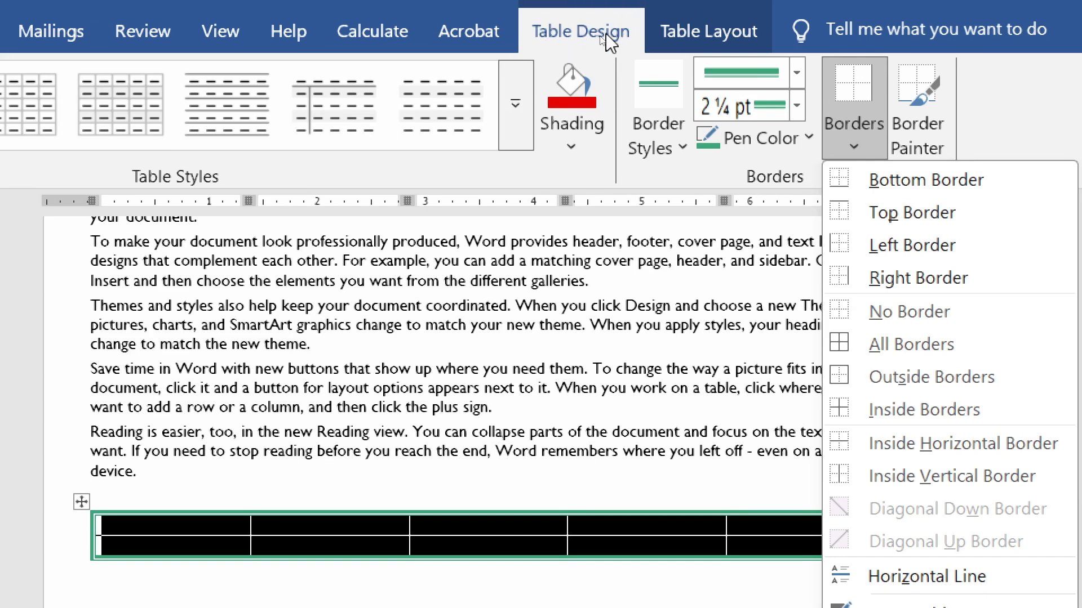
pyautogui.click(707, 34)
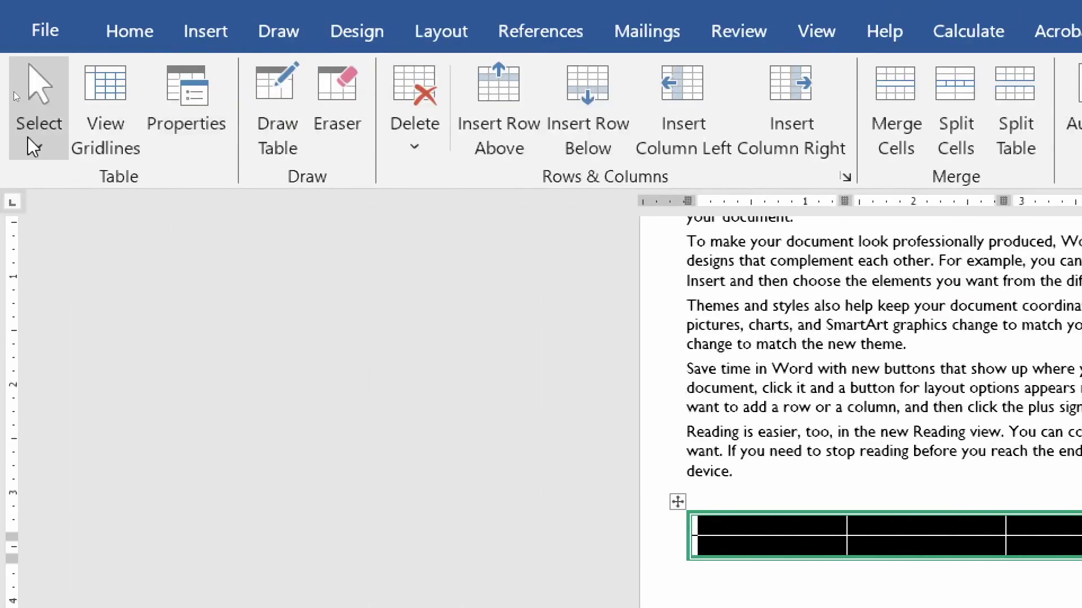
# - Practise selecting the top table's first cell, first row and whole table by dragging and clicking
pyautogui.click(34, 148)
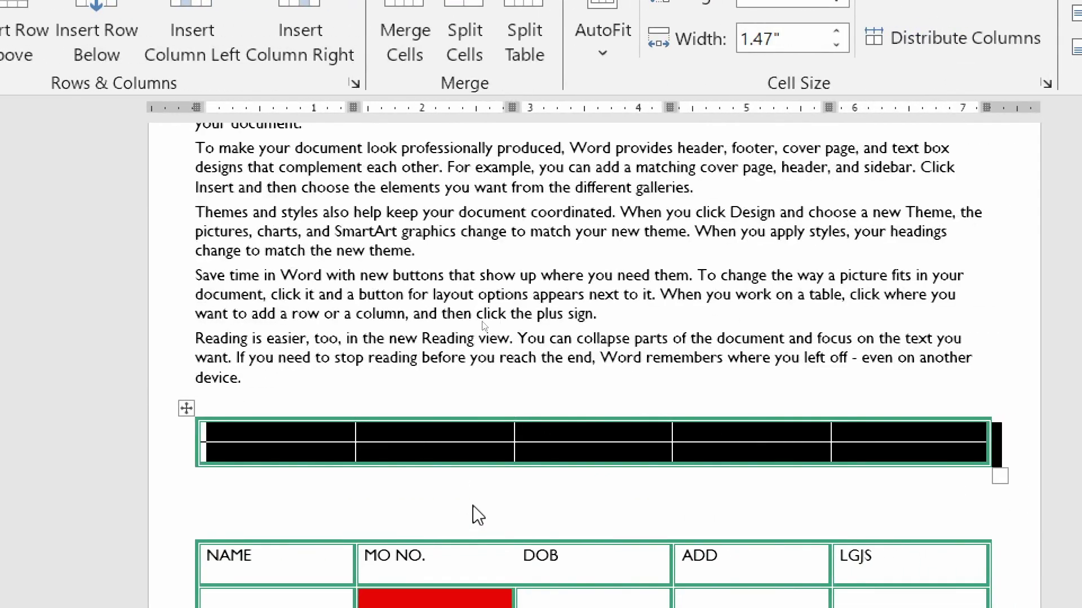
pyautogui.click(434, 495)
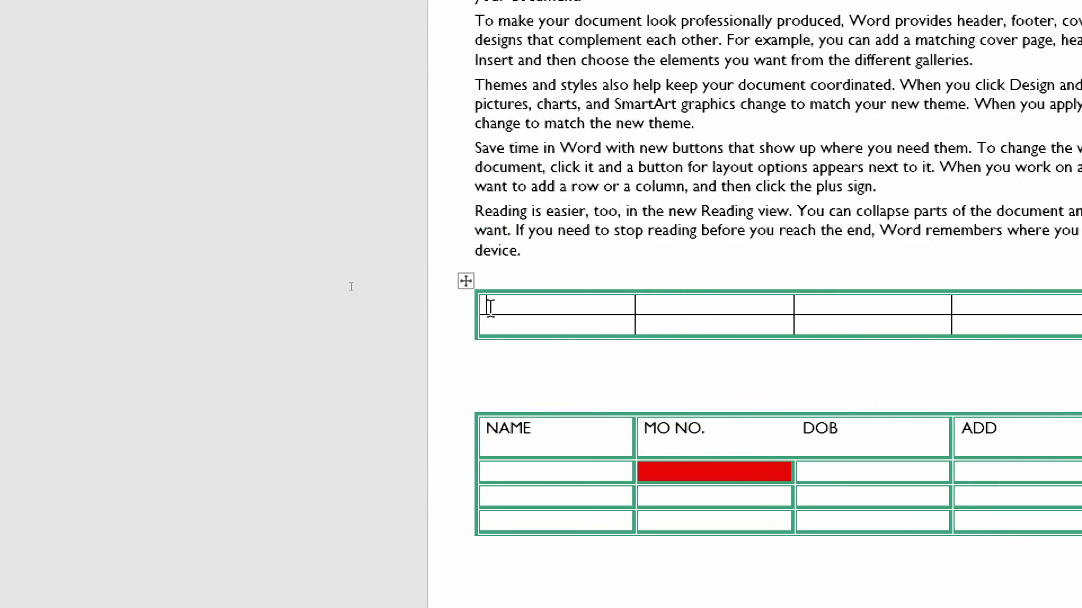
pyautogui.moveTo(596, 302); pyautogui.dragTo(662, 302)
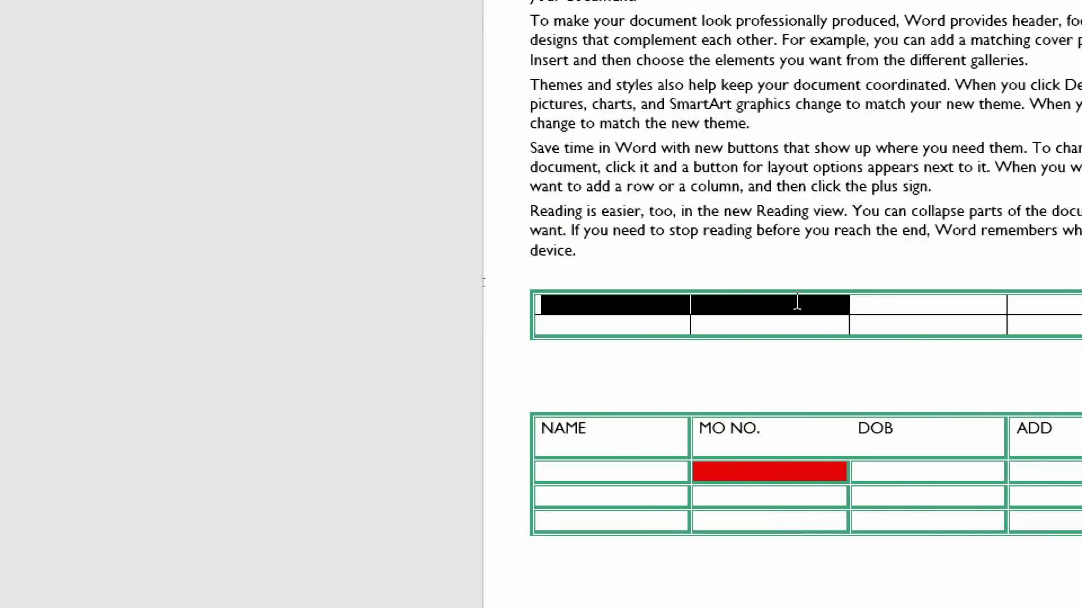
pyautogui.moveTo(797, 302); pyautogui.dragTo(577, 301)
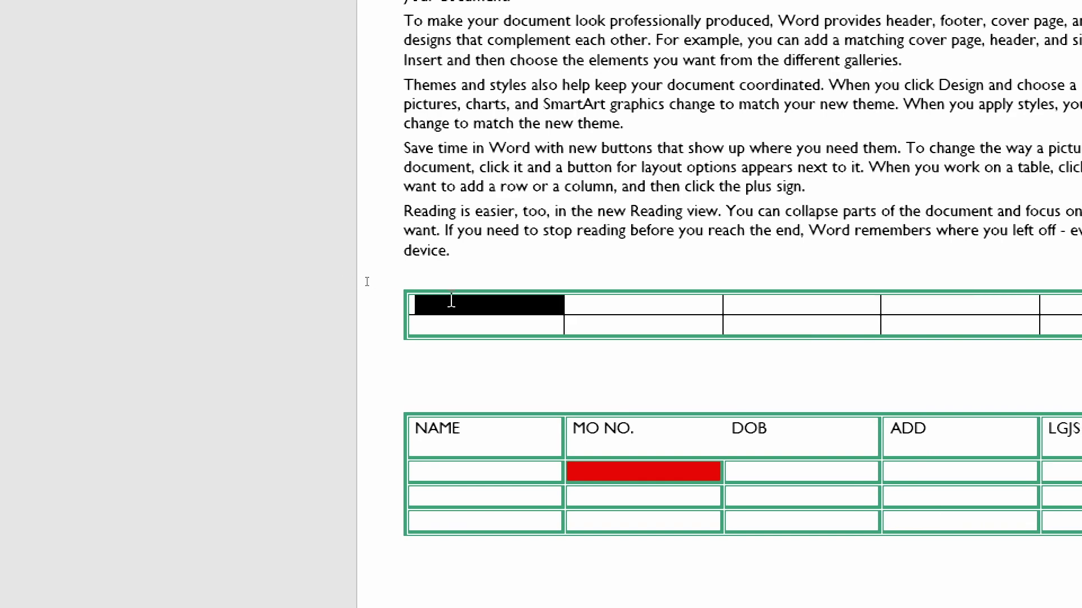
pyautogui.moveTo(451, 301); pyautogui.dragTo(458, 331)
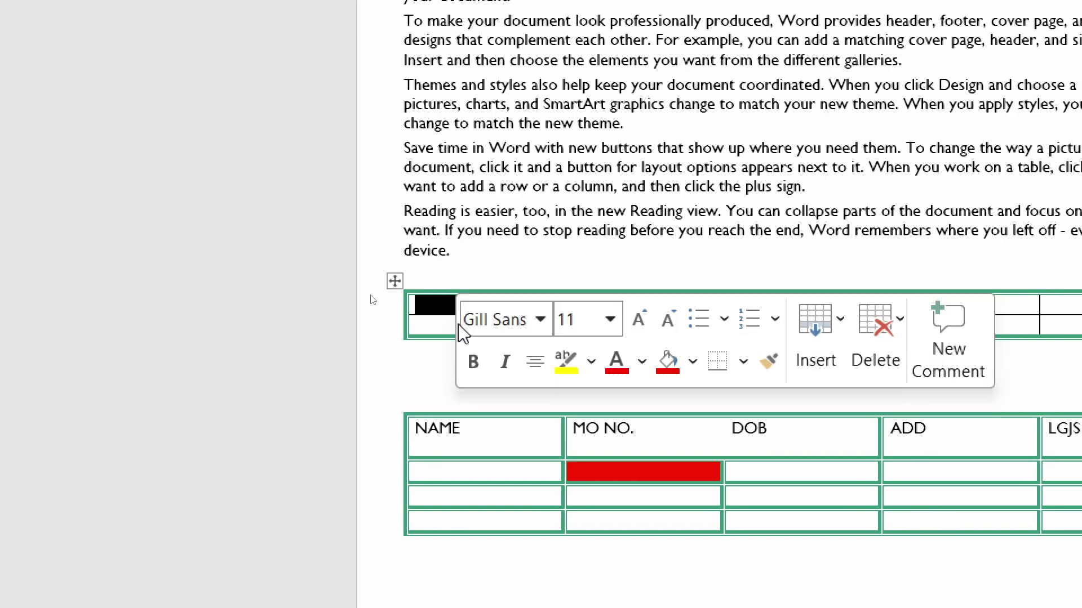
pyautogui.click(496, 310)
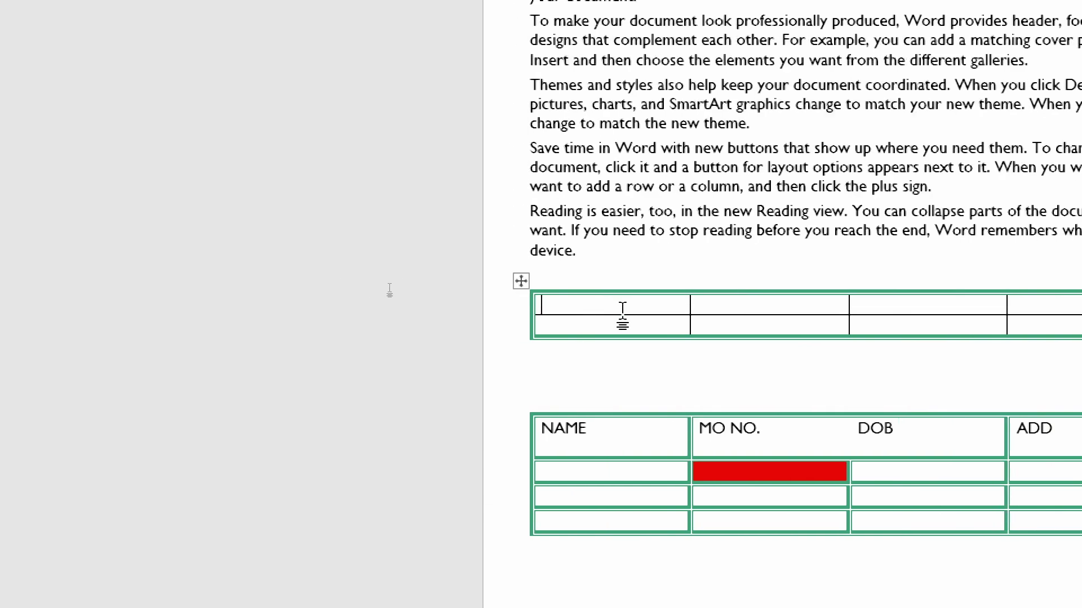
pyautogui.moveTo(618, 308); pyautogui.dragTo(930, 304)
pyautogui.click(612, 307)
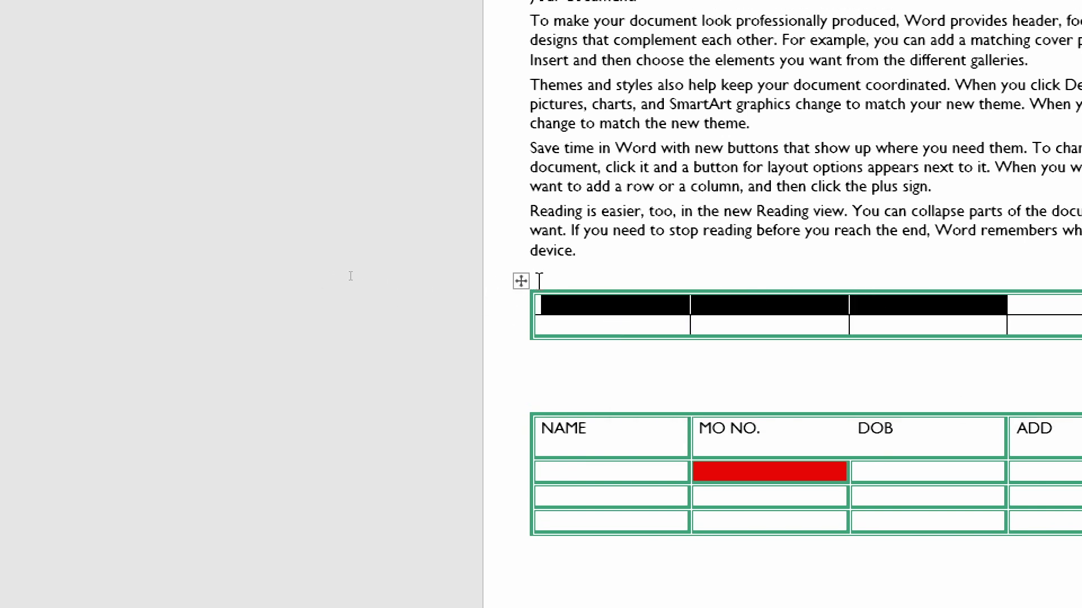
pyautogui.click(521, 280)
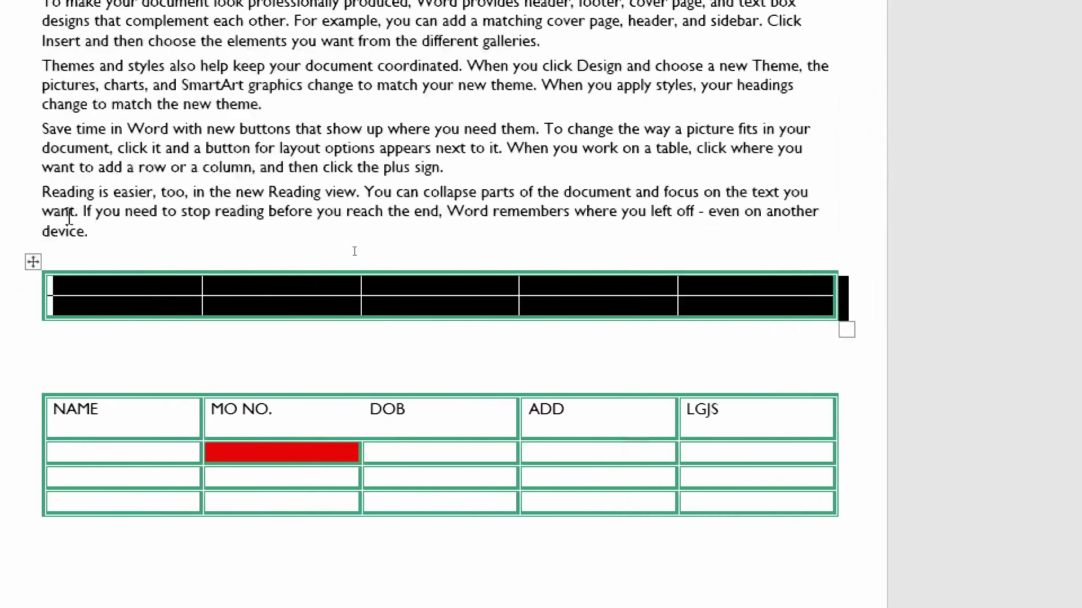
pyautogui.click(90, 256)
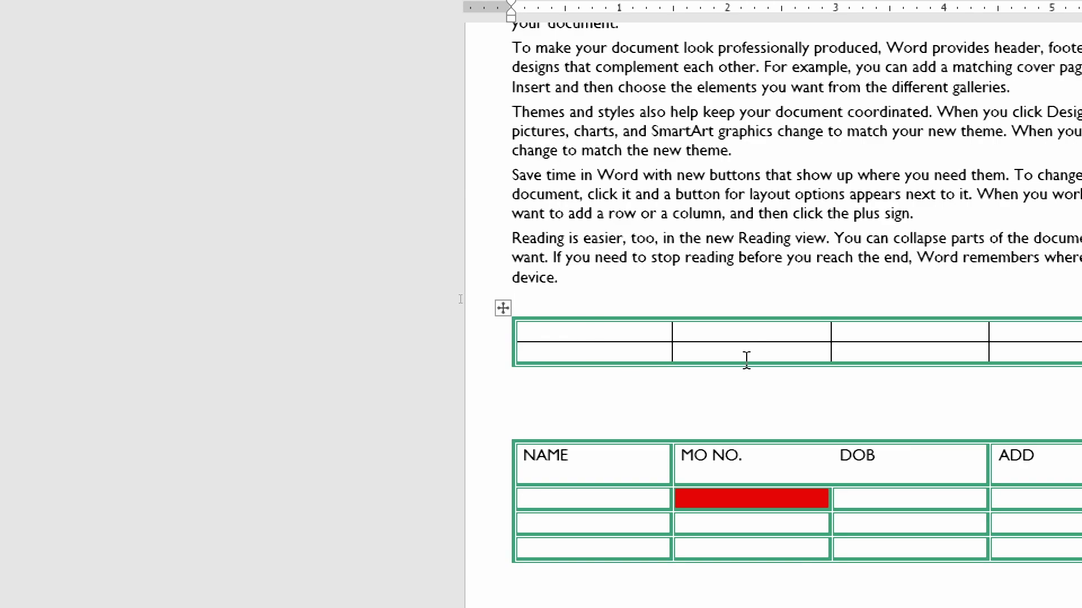
pyautogui.click(706, 356)
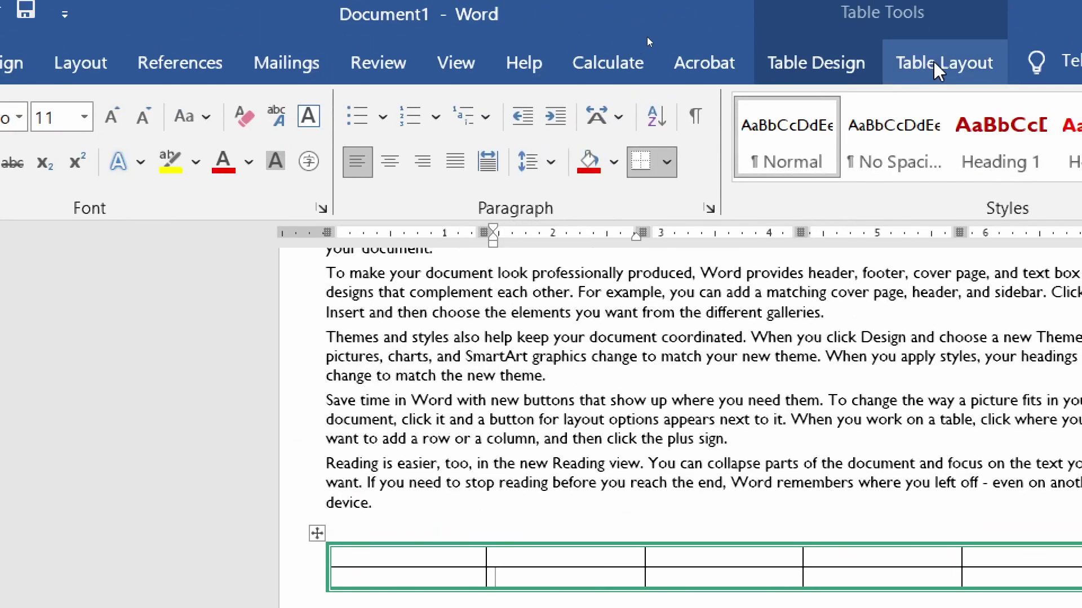
pyautogui.click(938, 67)
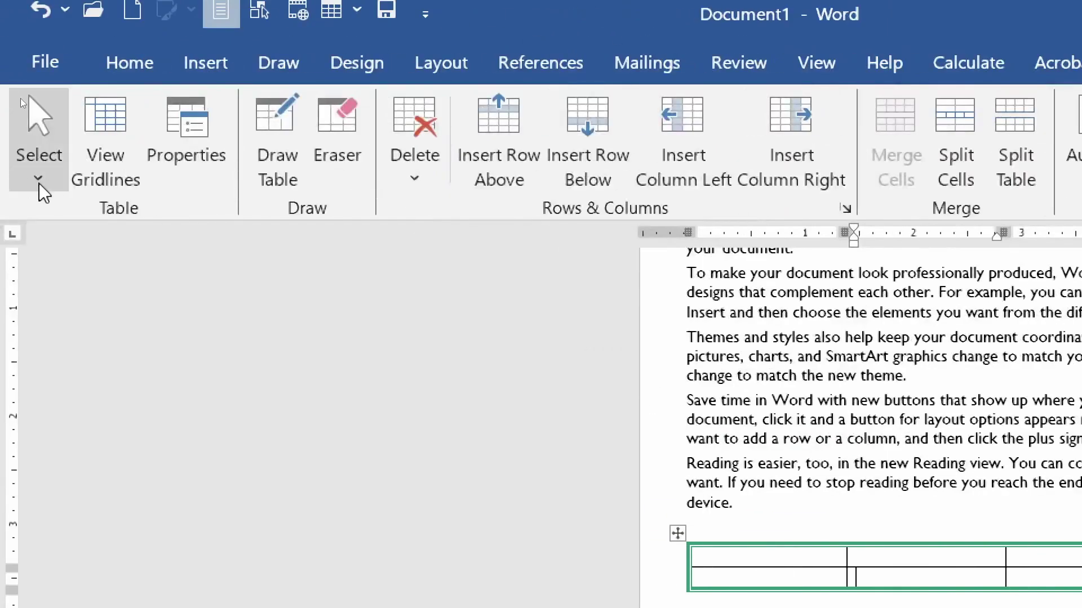
# - Use Select to pick the current cell, middle column, second row, then the whole top table
pyautogui.click(41, 186)
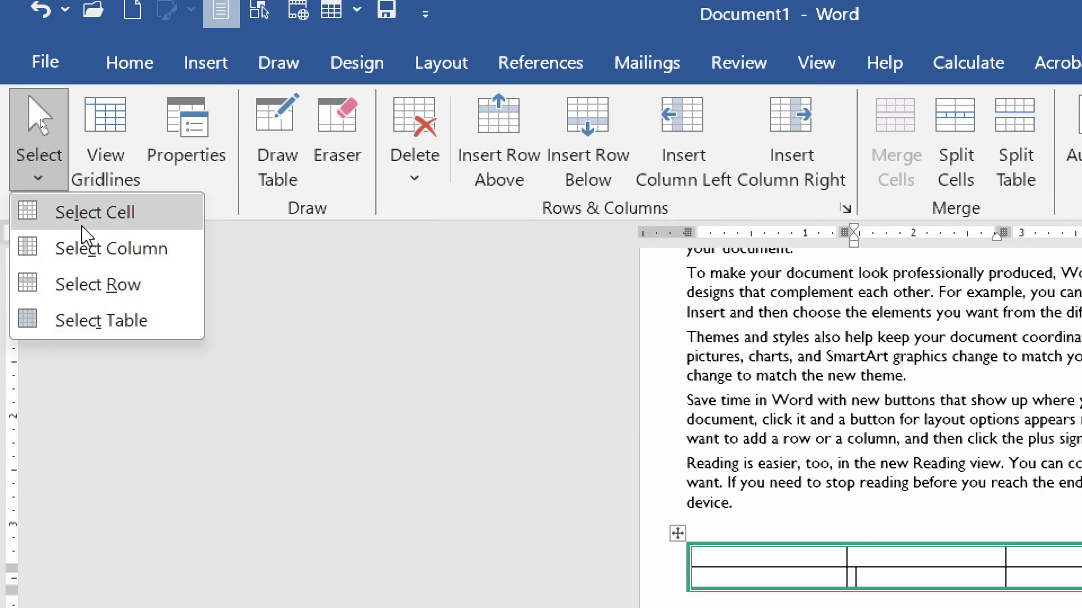
pyautogui.click(115, 227)
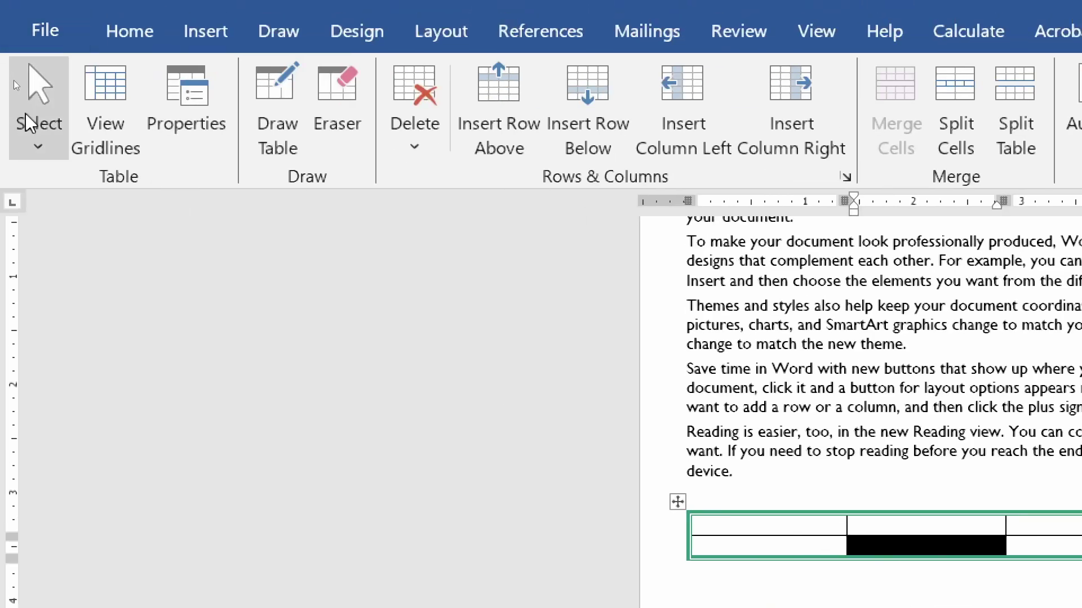
pyautogui.click(38, 144)
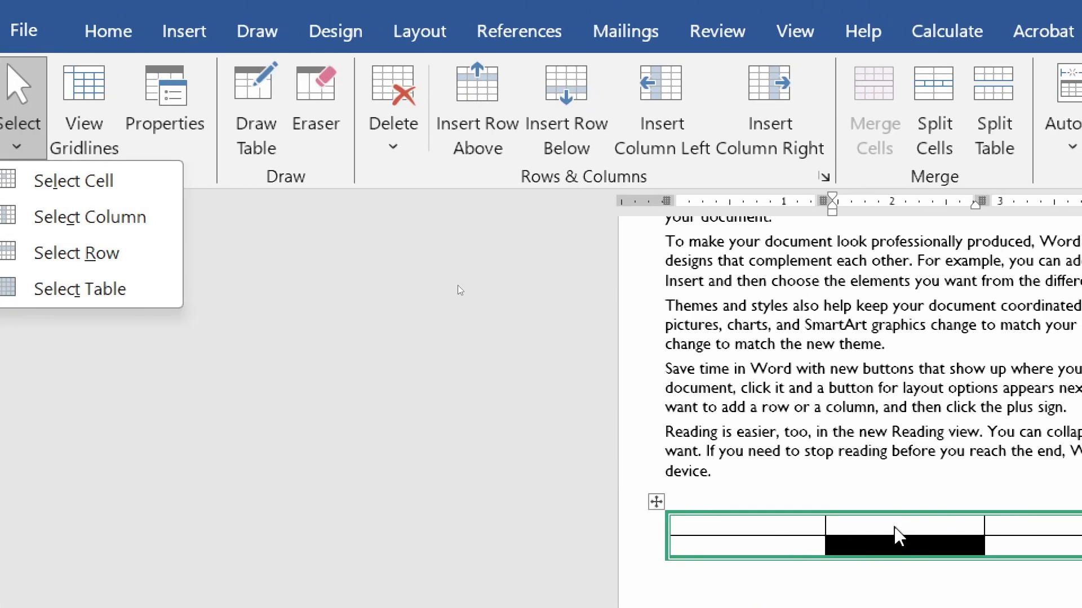
pyautogui.click(113, 216)
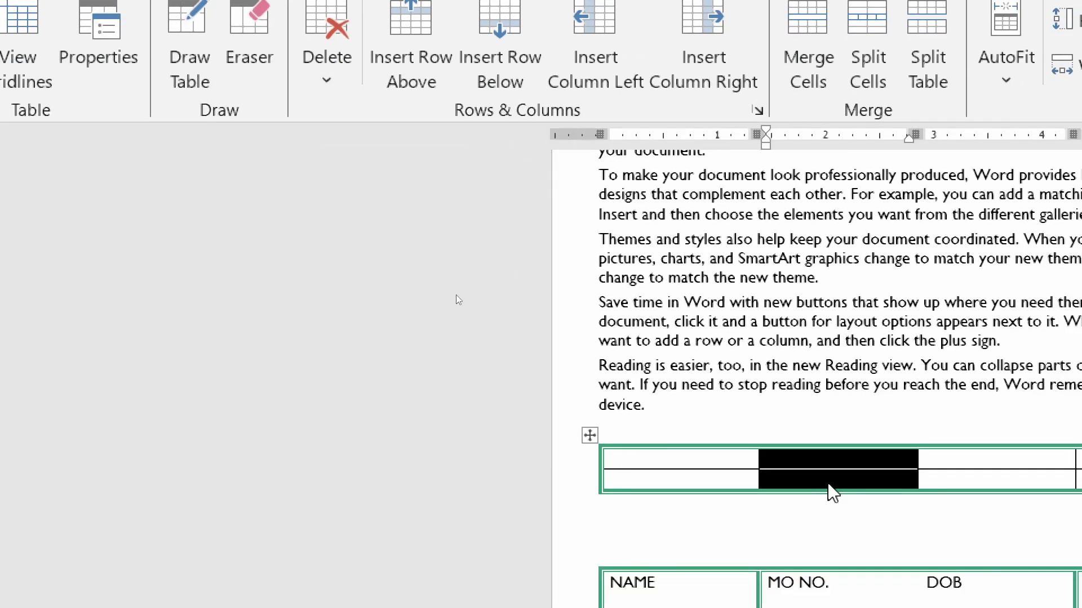
pyautogui.click(820, 504)
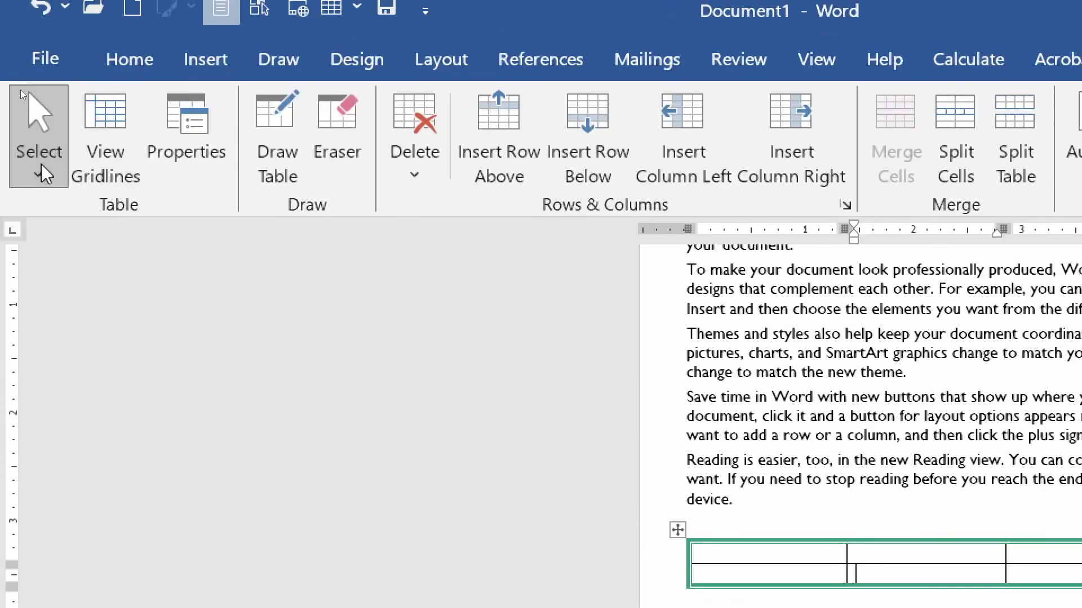
pyautogui.click(42, 164)
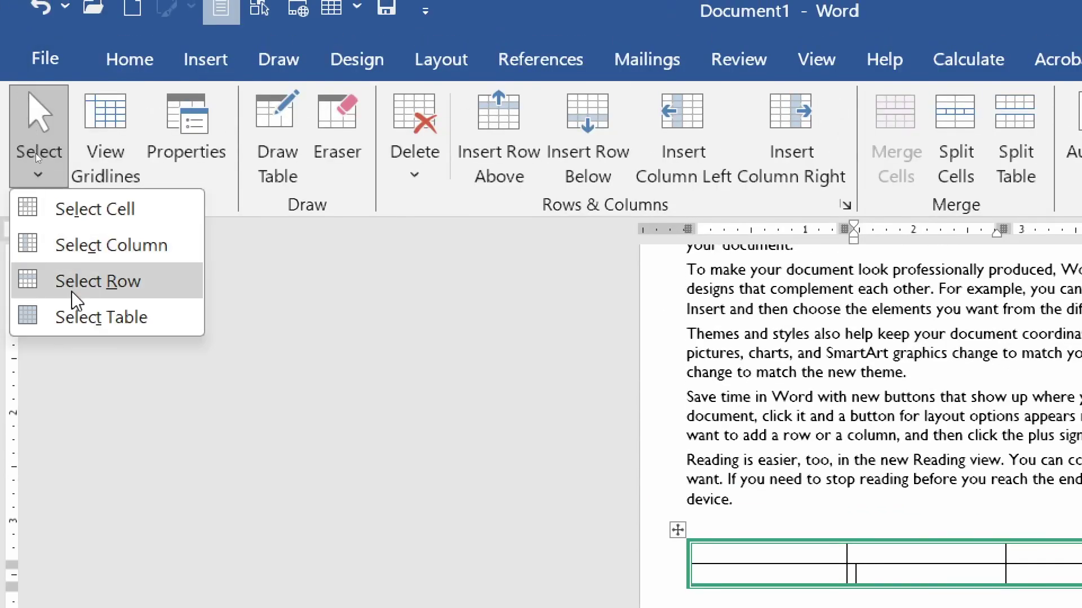
pyautogui.click(74, 285)
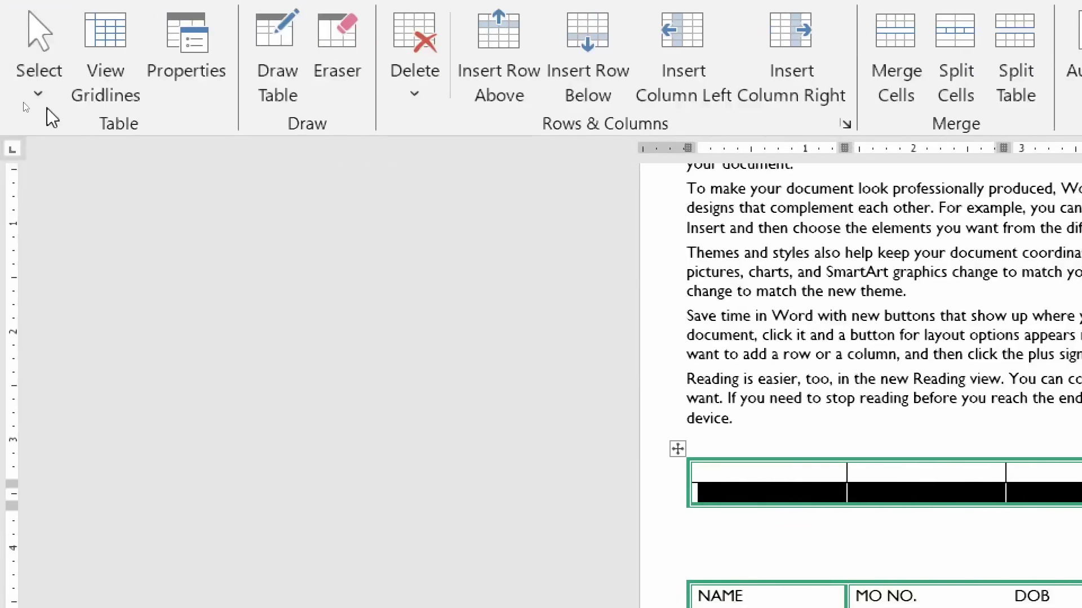
pyautogui.click(39, 93)
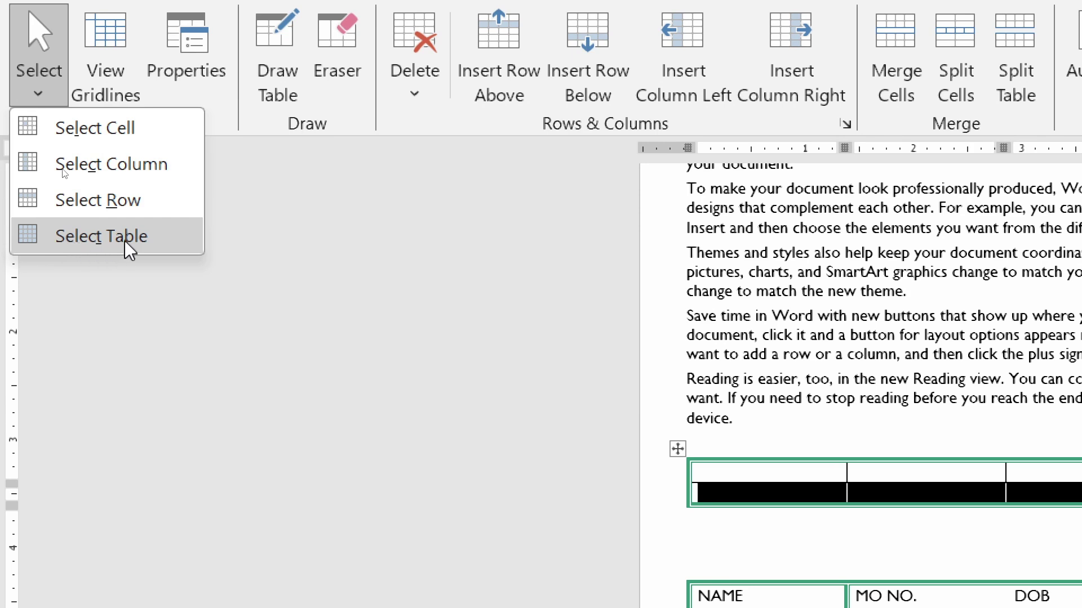
pyautogui.click(102, 236)
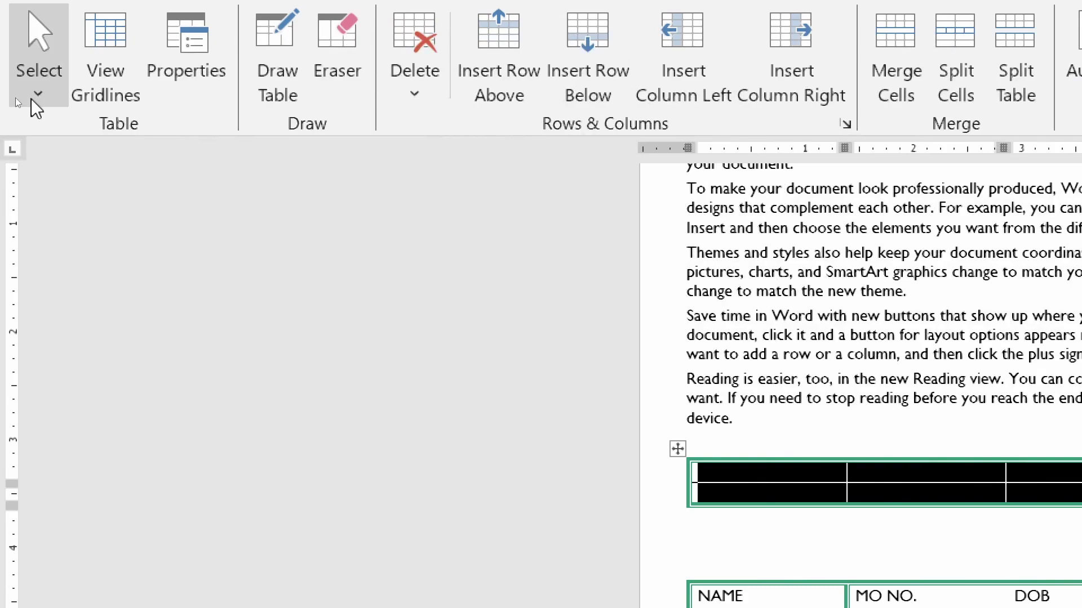
pyautogui.click(37, 95)
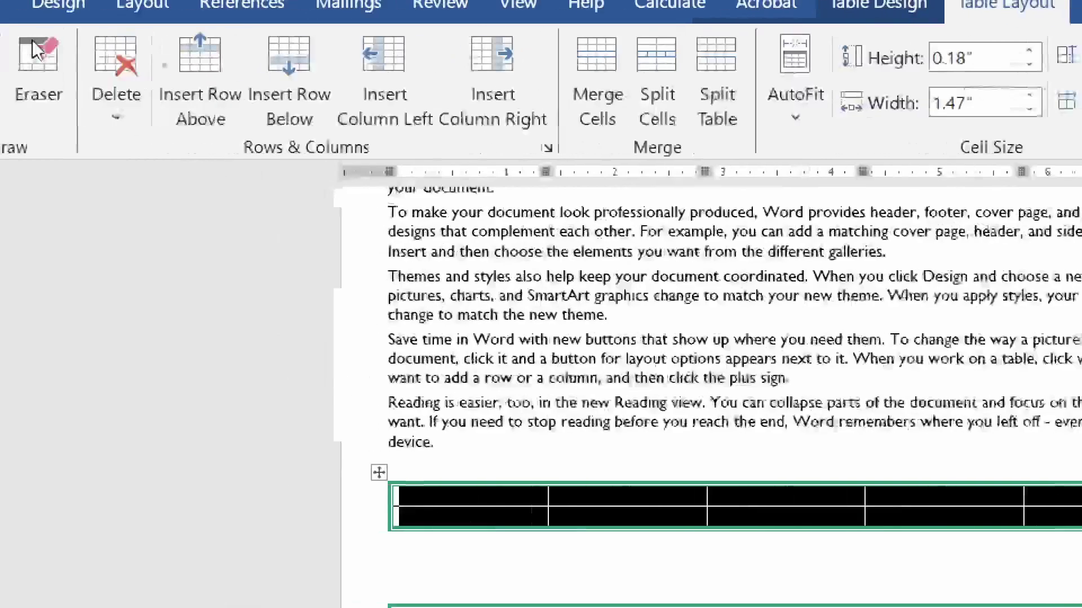
pyautogui.click(0, 105)
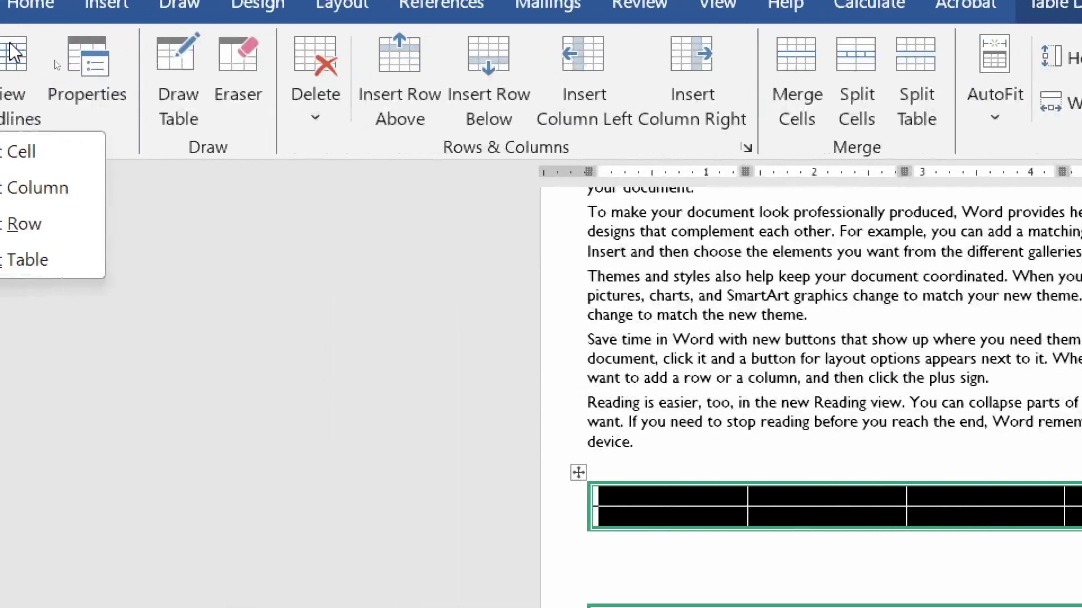
pyautogui.click(705, 596)
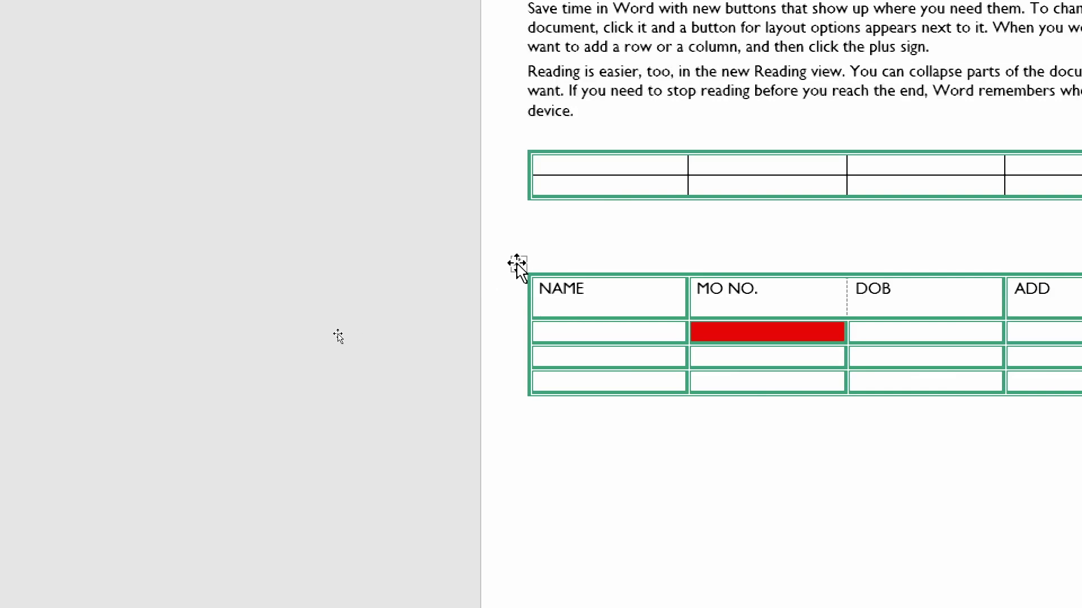
pyautogui.click(518, 264)
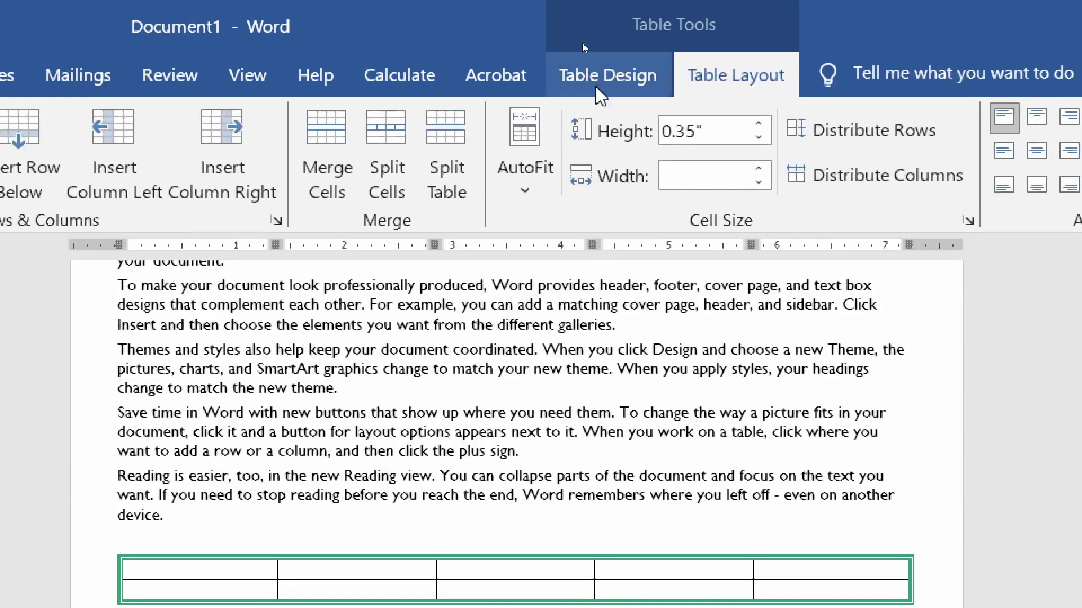
# - Apply a light banded table style to the NAME table and select the whole table
pyautogui.click(600, 90)
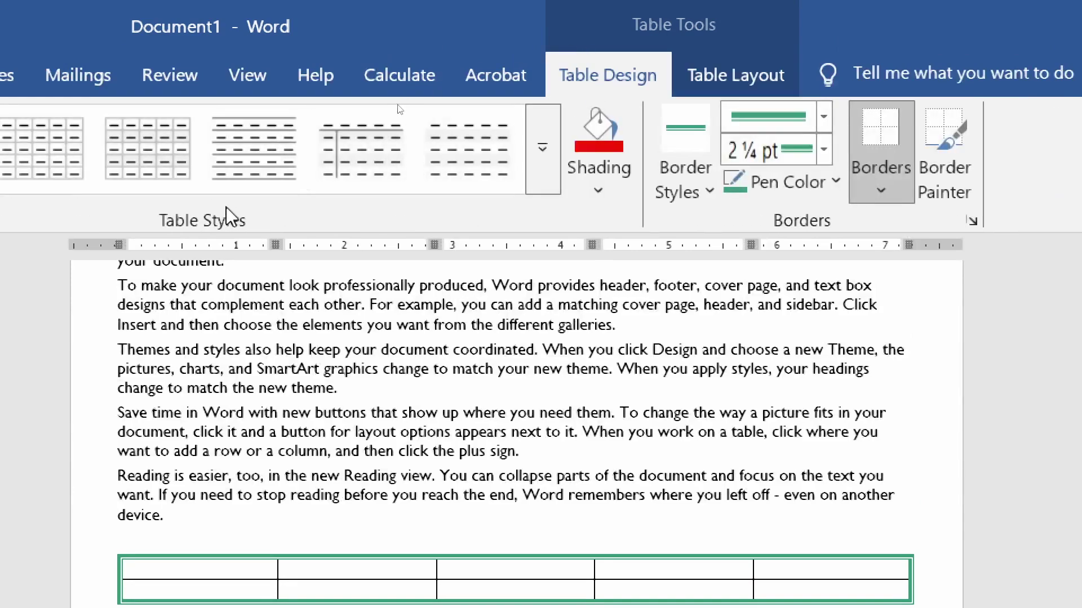
pyautogui.click(546, 175)
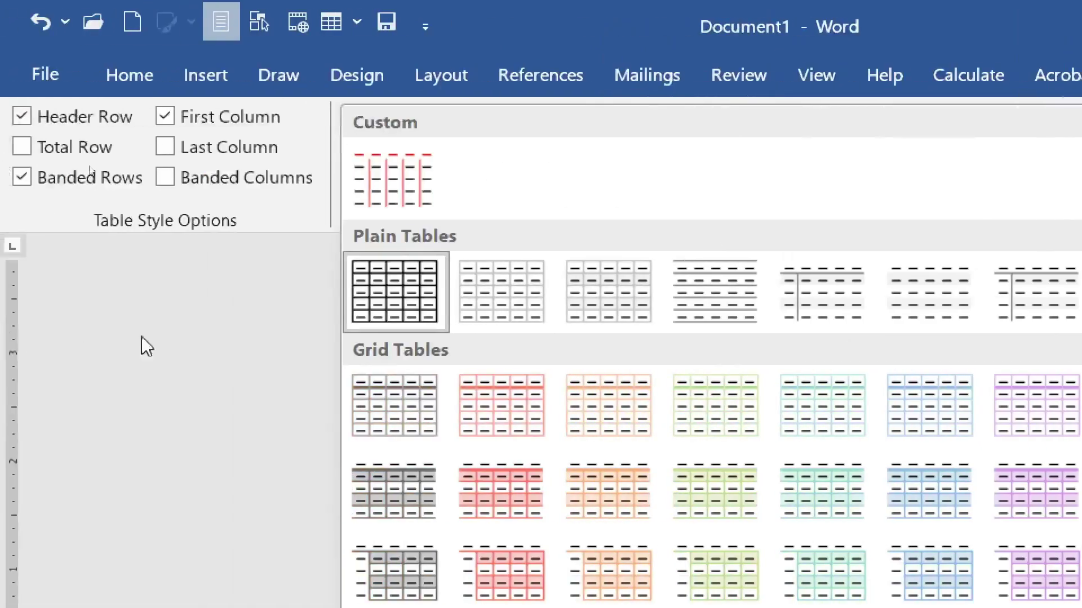
pyautogui.click(87, 303)
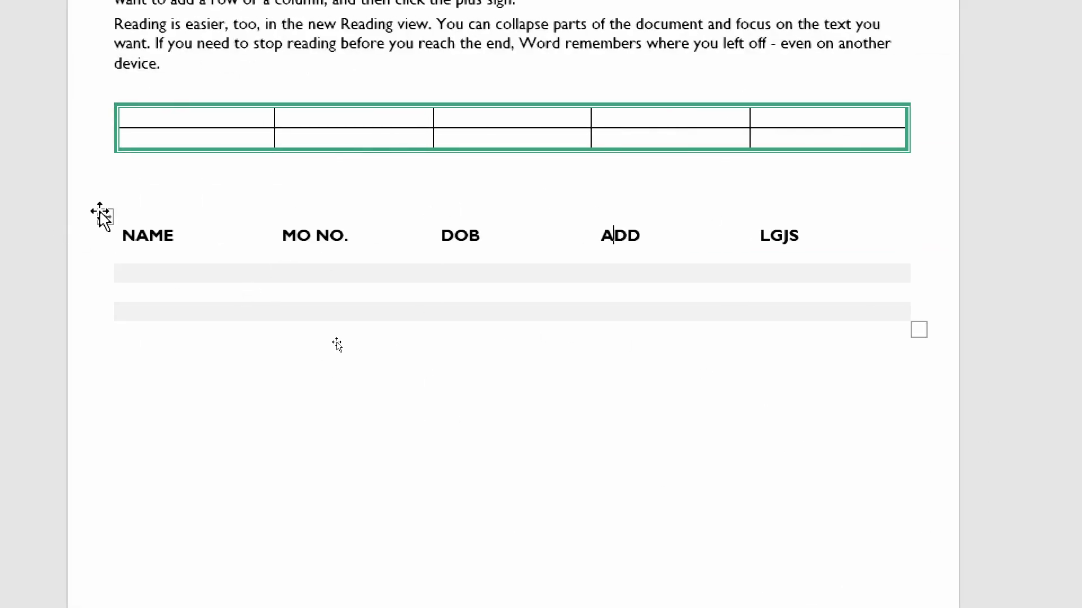
pyautogui.click(105, 215)
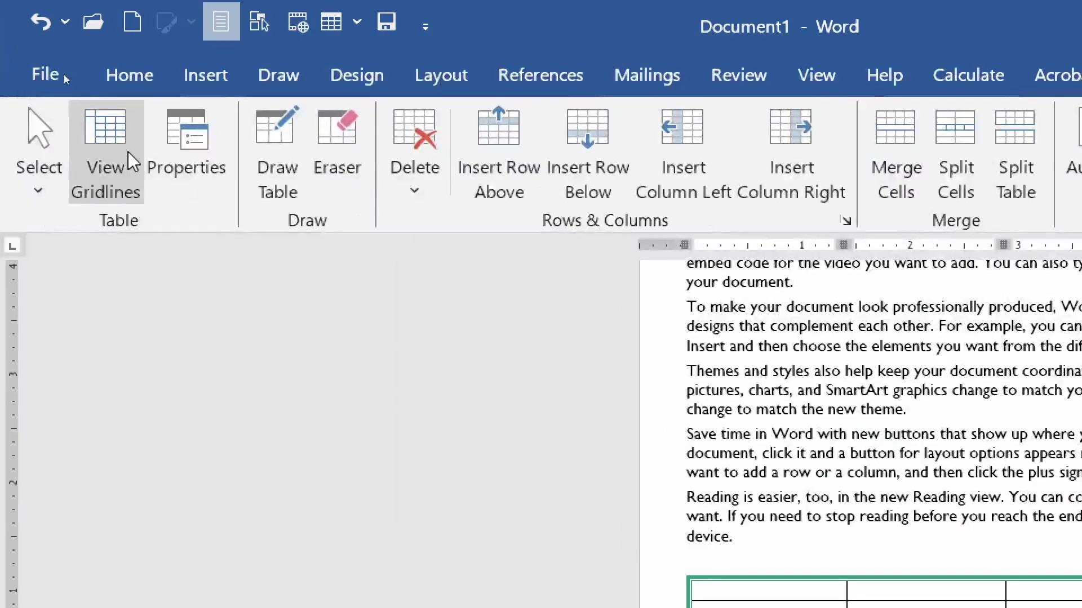
# - Turn View Gridlines on to inspect the NAME table, then turn them off again
pyautogui.click(97, 138)
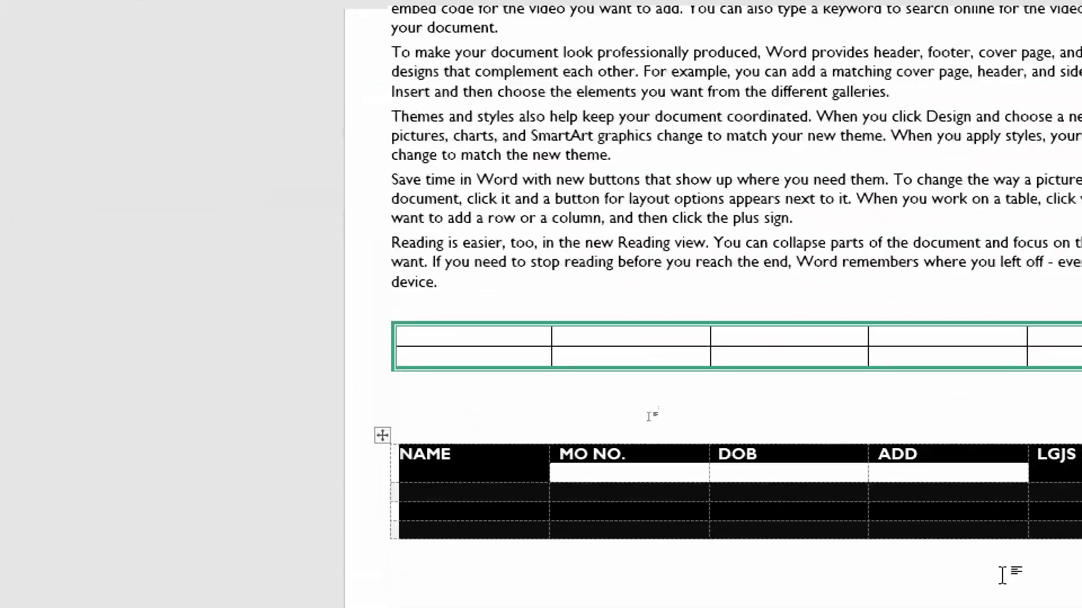
pyautogui.press('Up')
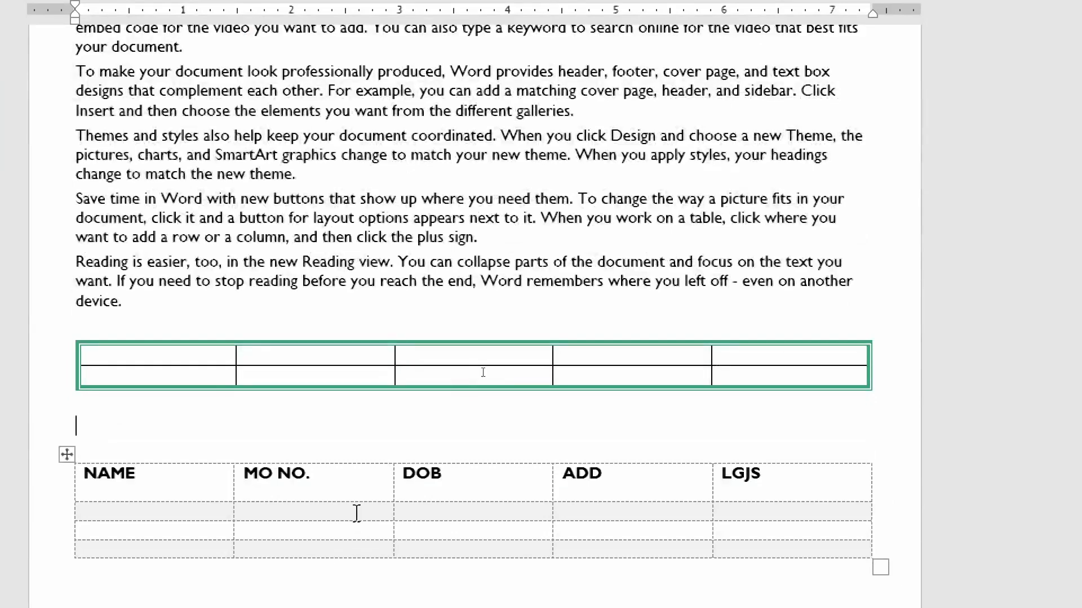
pyautogui.click(82, 455)
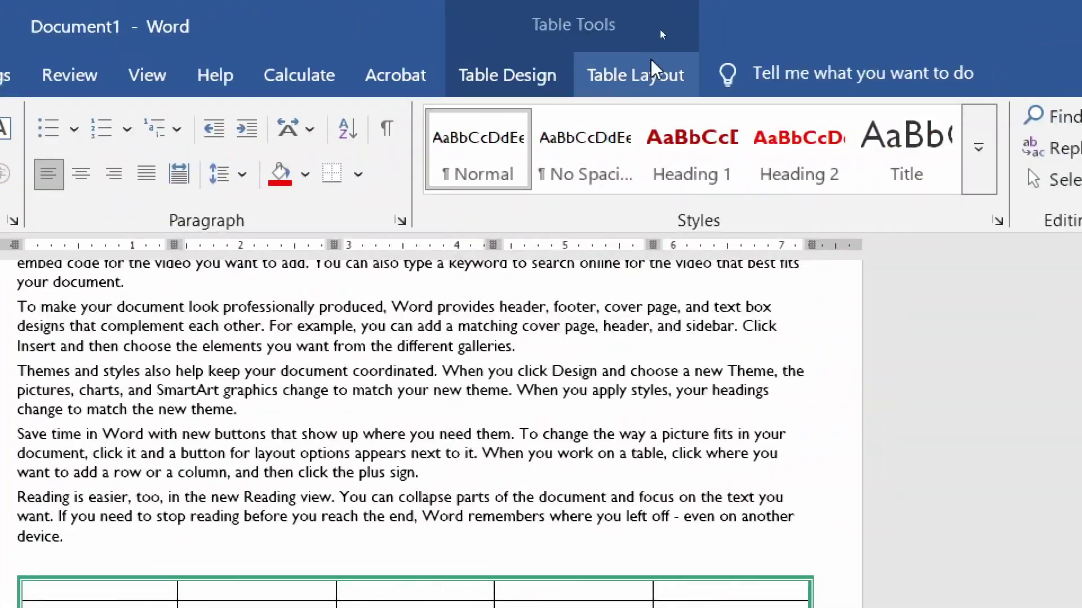
pyautogui.click(654, 70)
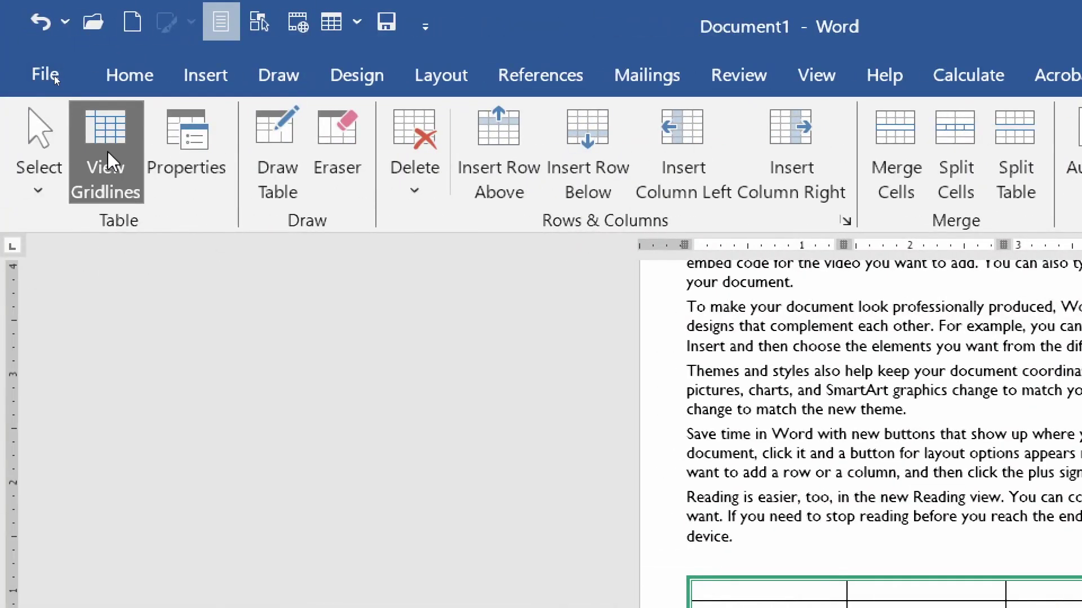
pyautogui.click(107, 152)
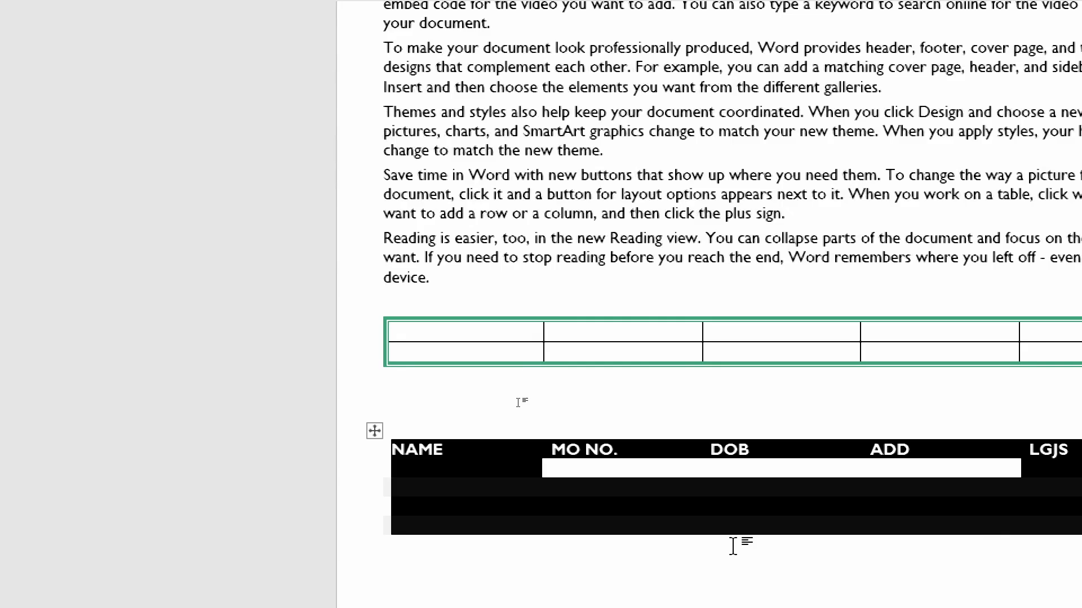
pyautogui.click(521, 402)
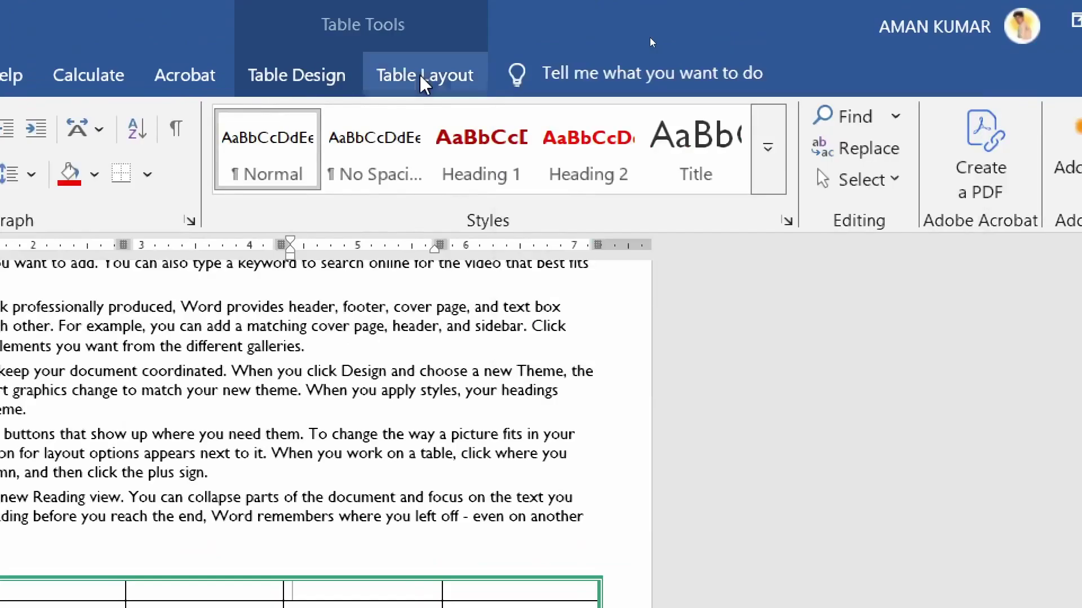
pyautogui.click(423, 75)
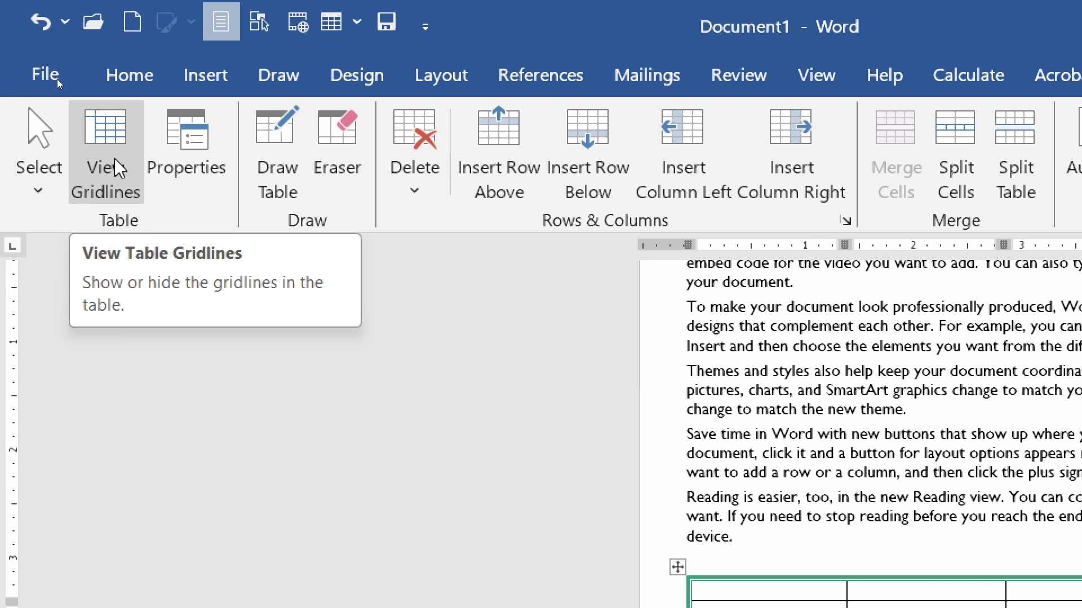
# - Right-align the upper table, shrink it to a small grid, then set its alignment to Center
pyautogui.click(203, 151)
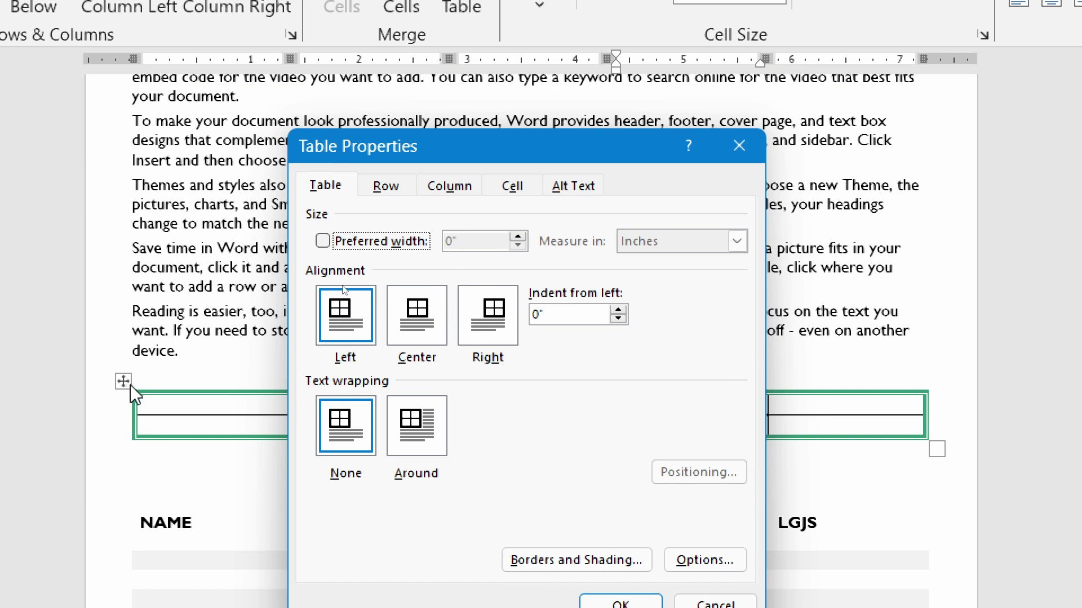
pyautogui.click(424, 327)
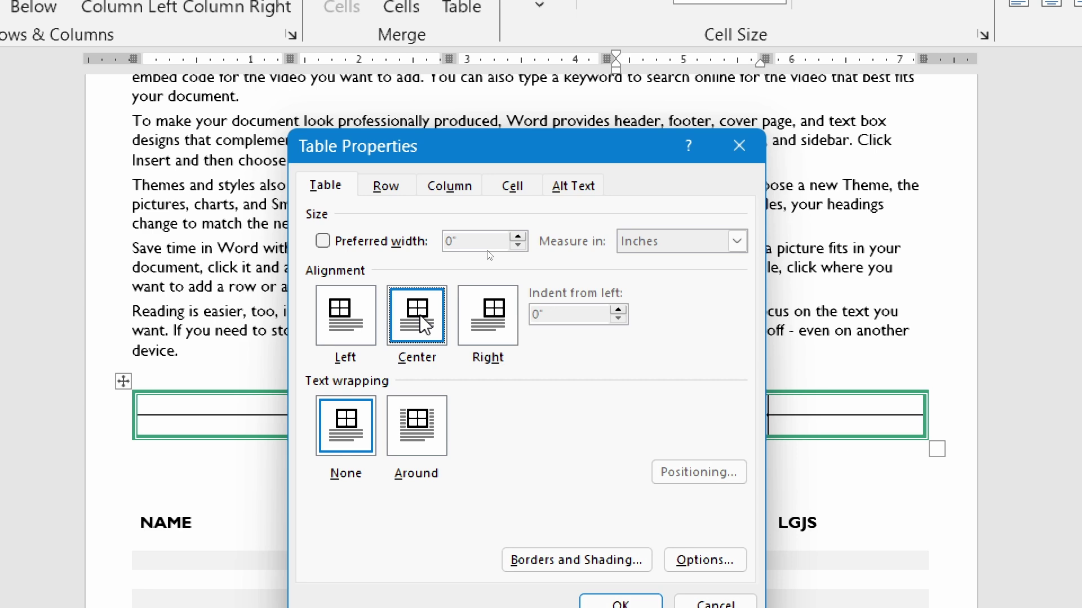
pyautogui.click(493, 324)
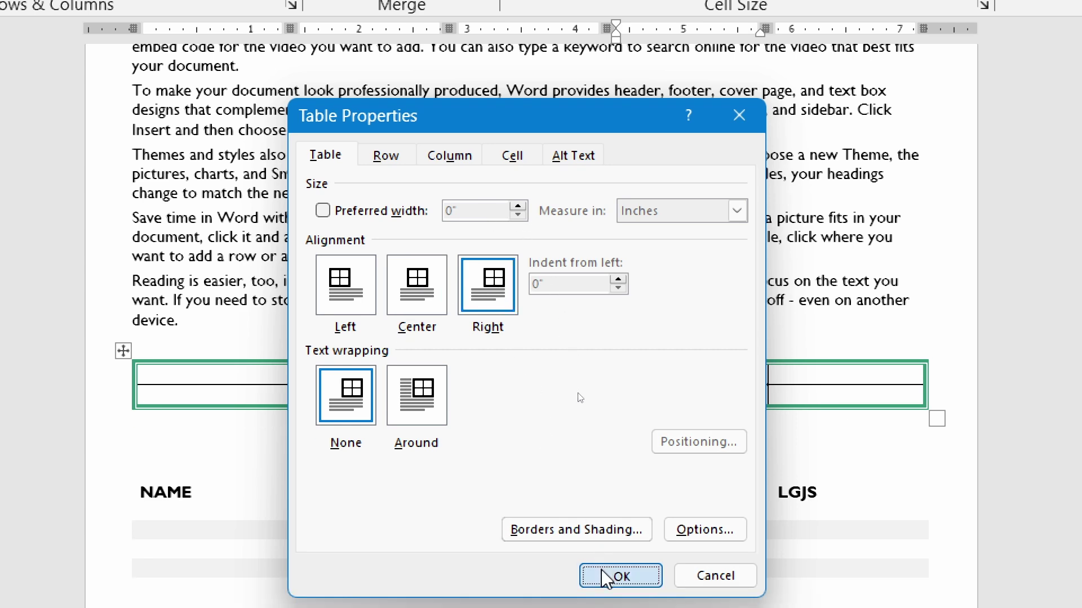
pyautogui.click(621, 602)
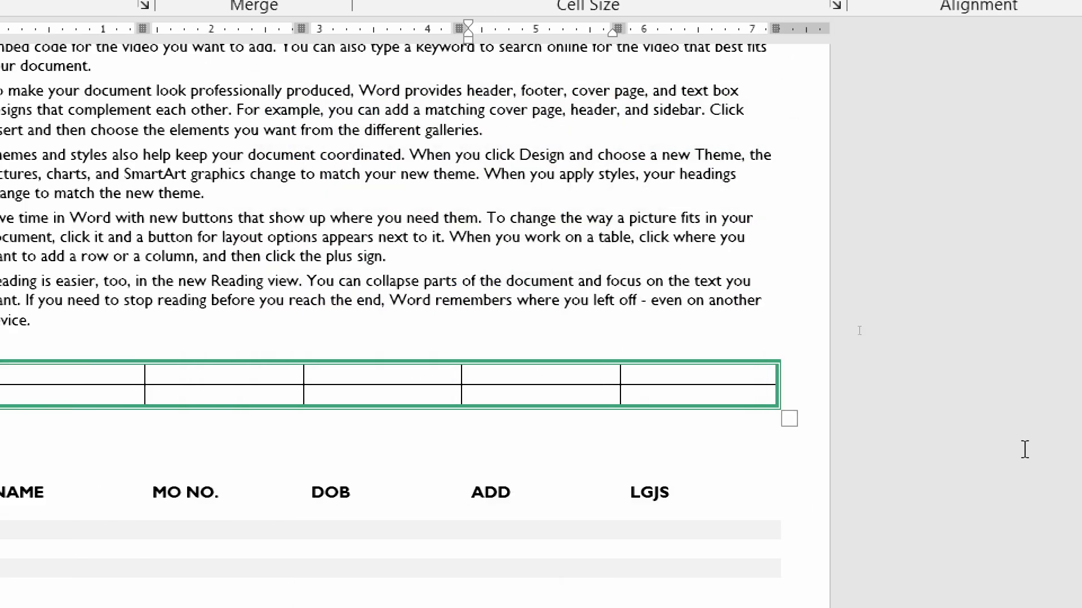
pyautogui.moveTo(788, 416); pyautogui.dragTo(101, 445)
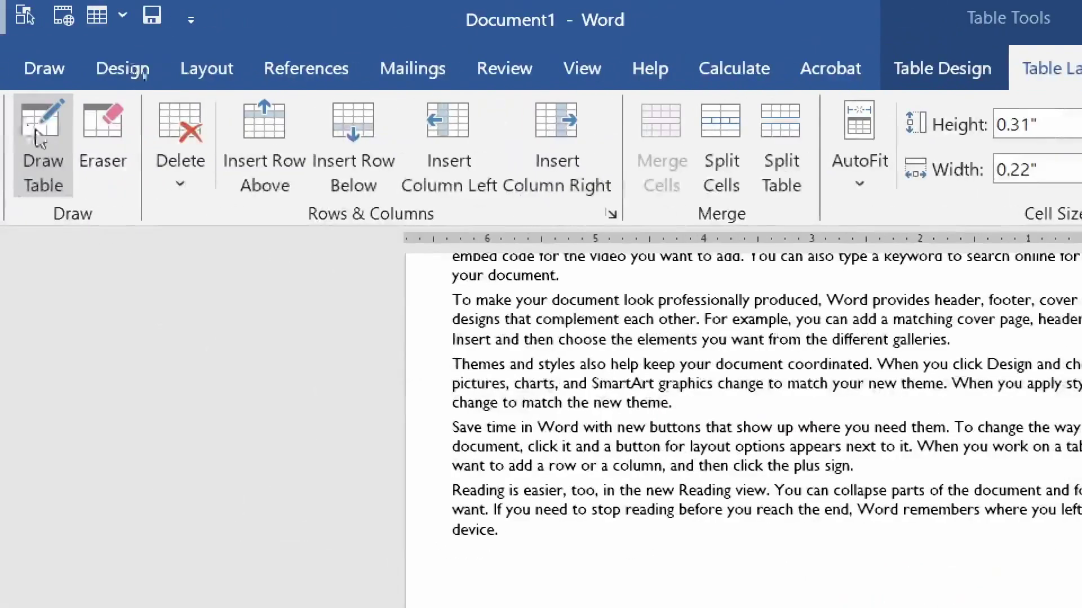
pyautogui.click(194, 135)
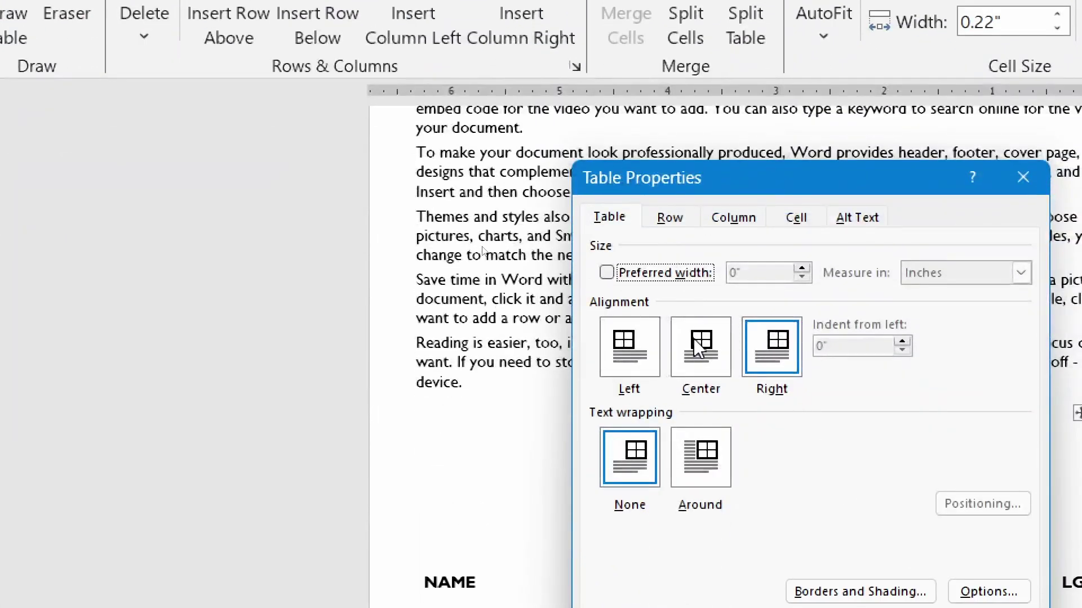
pyautogui.click(707, 352)
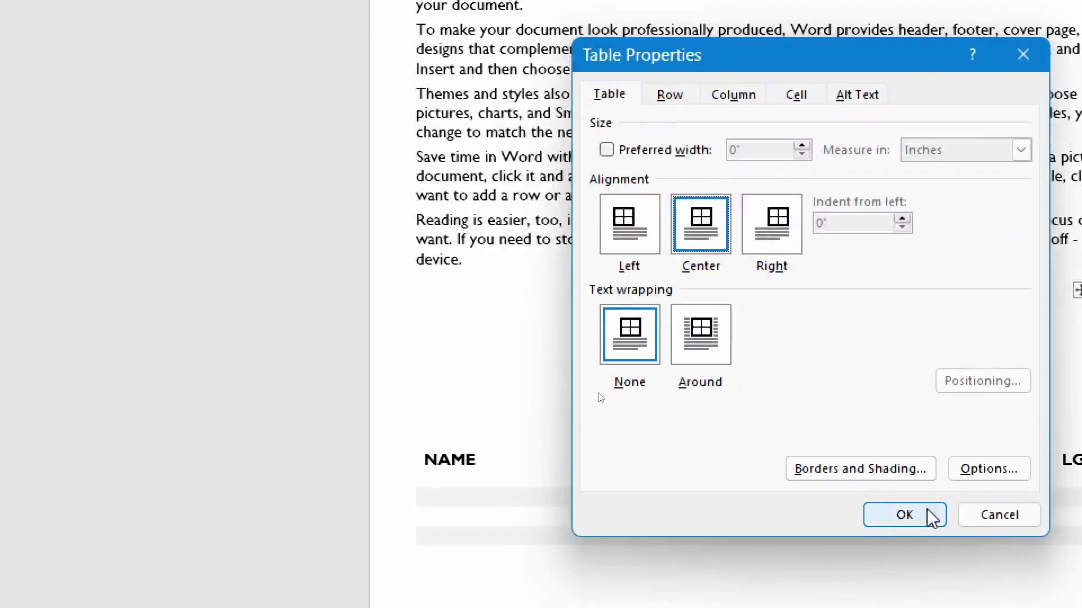
pyautogui.click(927, 514)
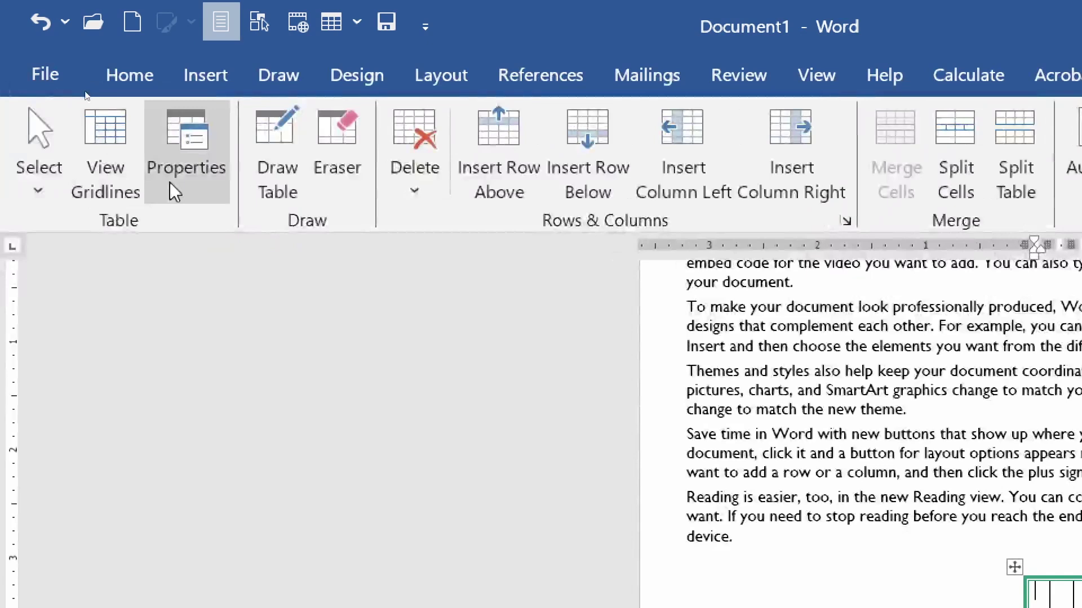
# - Browse the Row, Column, Cell and Alt Text tabs of Table Properties, then cancel
pyautogui.click(0, 179)
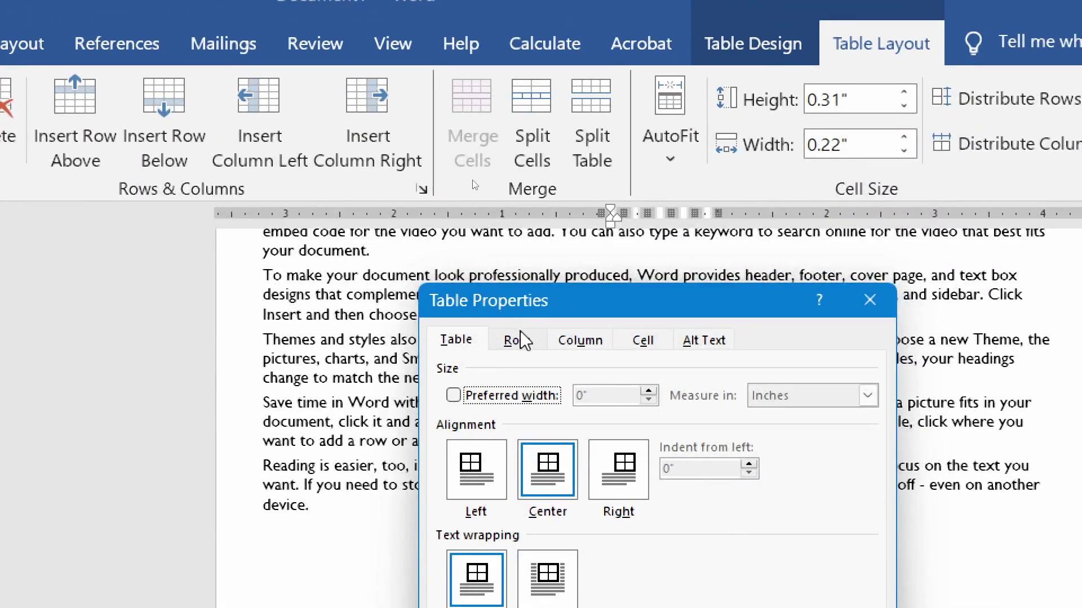
pyautogui.click(515, 343)
pyautogui.click(580, 341)
pyautogui.click(643, 341)
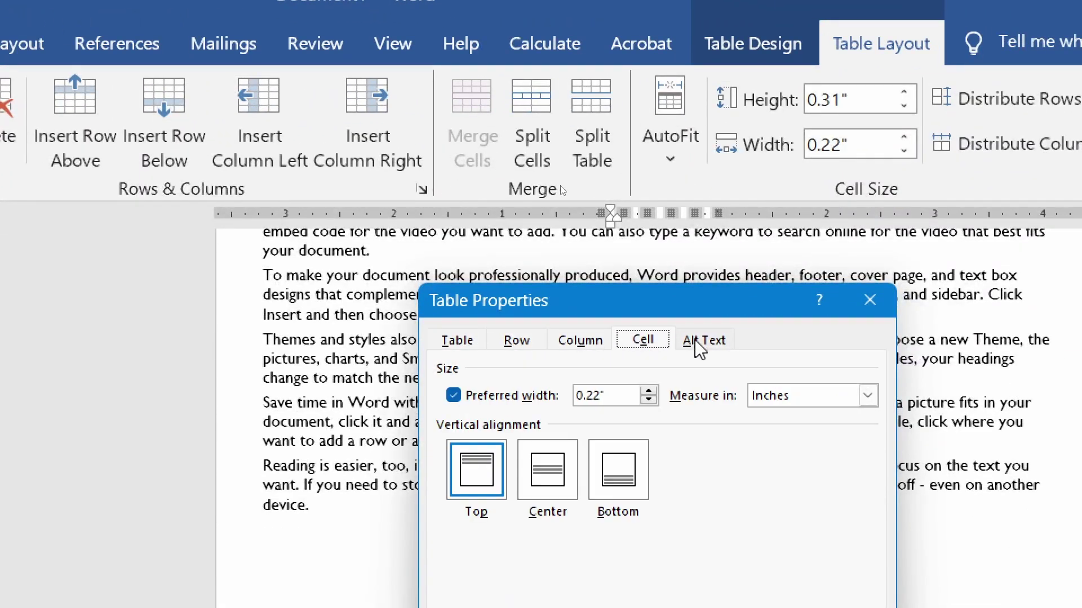
pyautogui.click(702, 341)
pyautogui.click(610, 343)
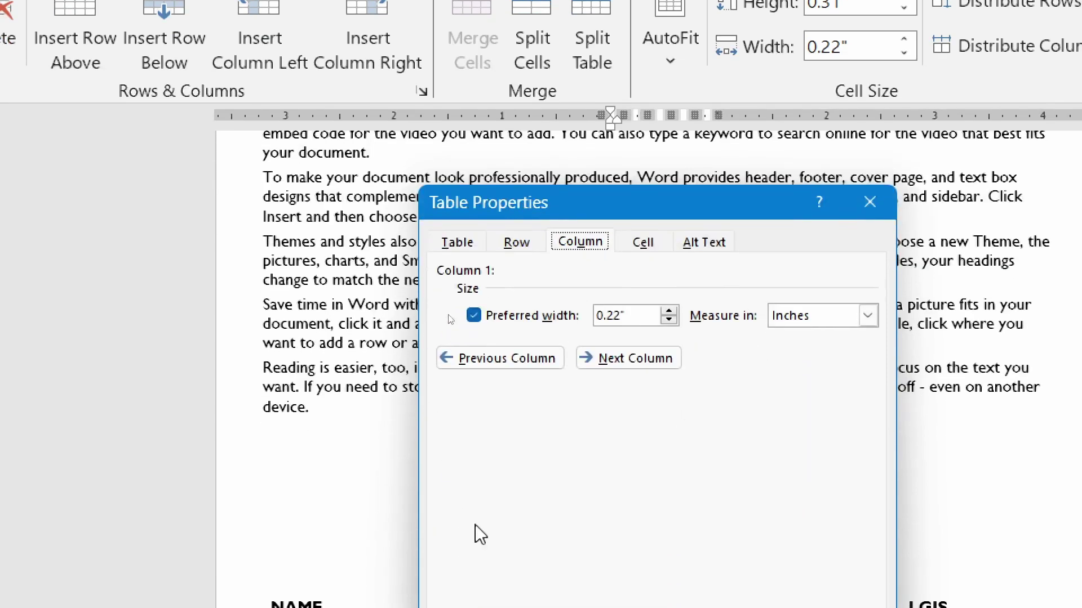
pyautogui.hotkey('ctrl', 'shift', 'Tab')
pyautogui.click(454, 243)
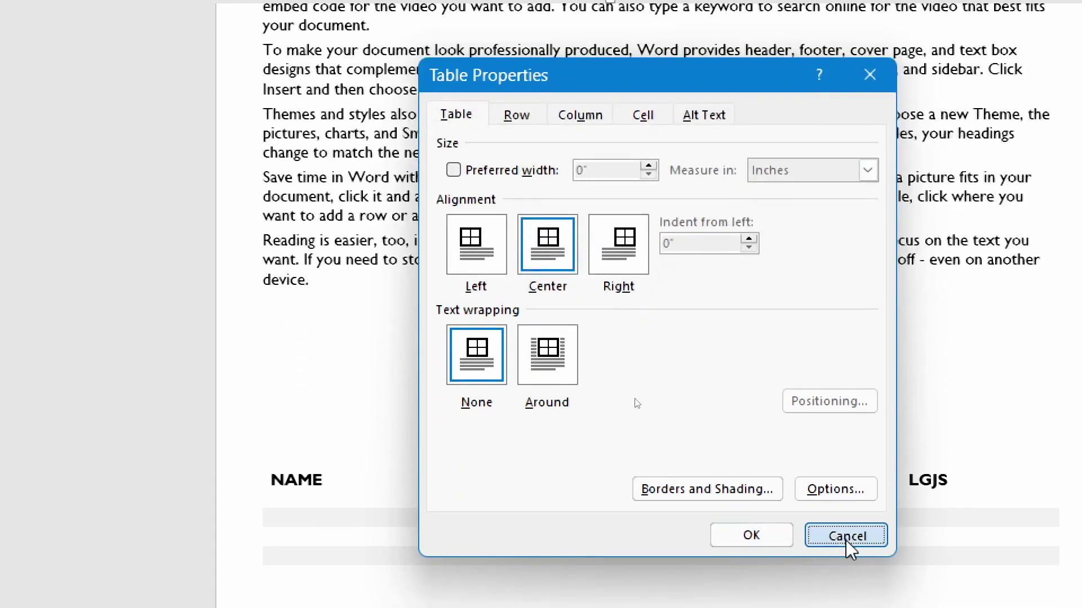
pyautogui.click(846, 535)
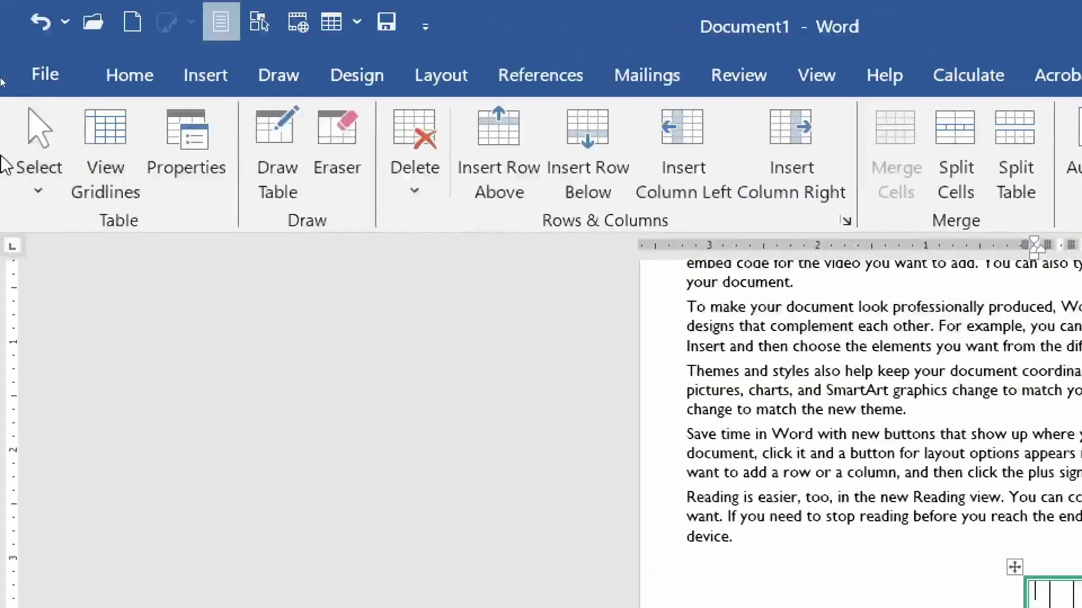
# - Draw a freehand table below the paragraphs and divide it into two rows and two columns
pyautogui.click(276, 153)
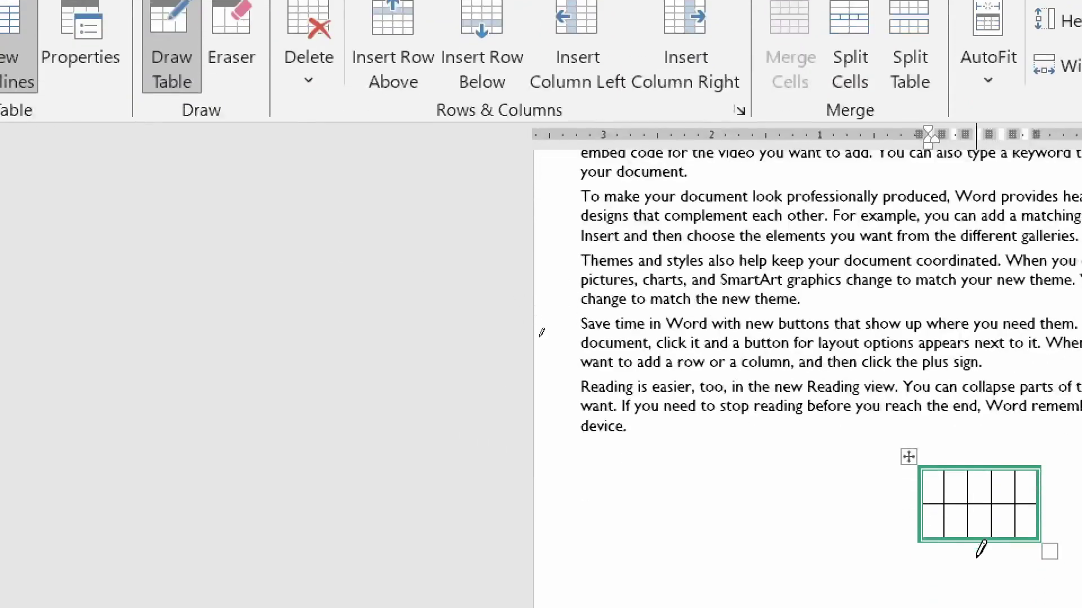
pyautogui.moveTo(561, 569); pyautogui.dragTo(821, 607)
pyautogui.moveTo(832, 560); pyautogui.dragTo(838, 572)
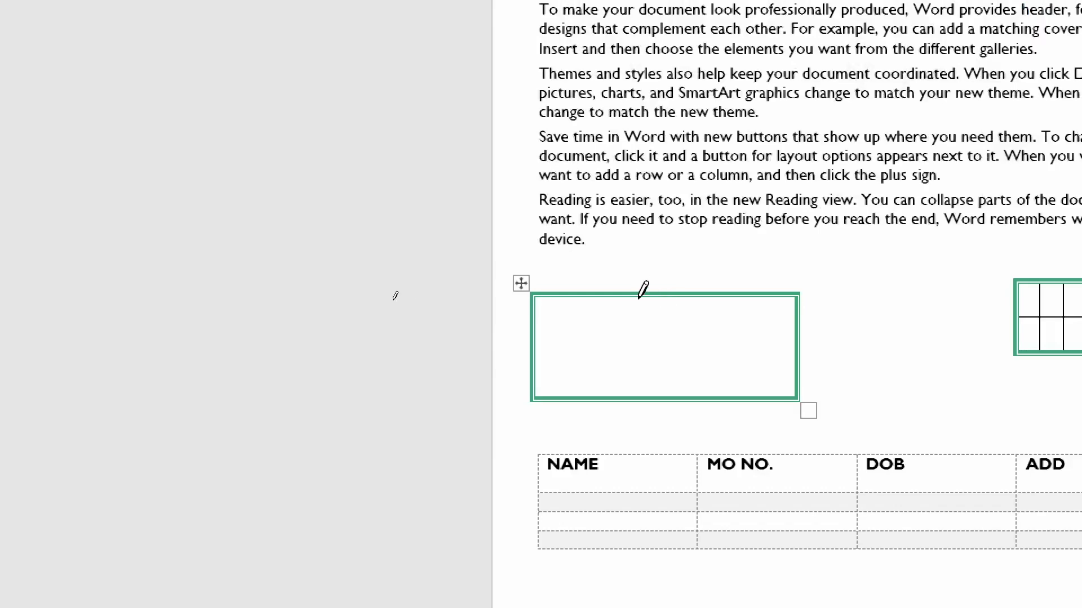
pyautogui.moveTo(638, 298); pyautogui.dragTo(638, 398)
pyautogui.moveTo(536, 358); pyautogui.dragTo(794, 359)
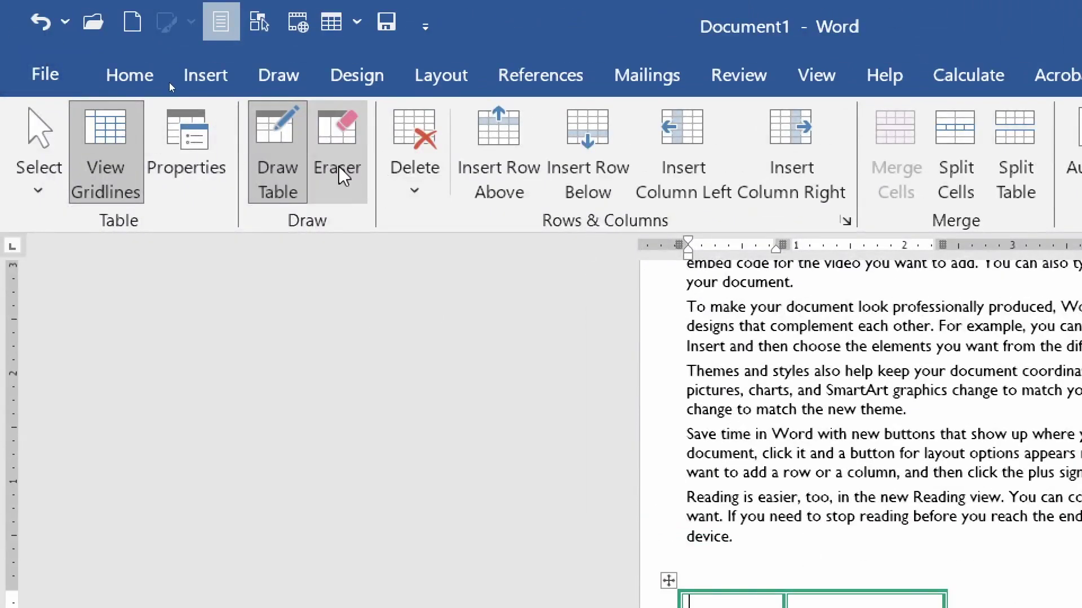
# - Erase internal partition lines in the small table with the Eraser
pyautogui.click(340, 169)
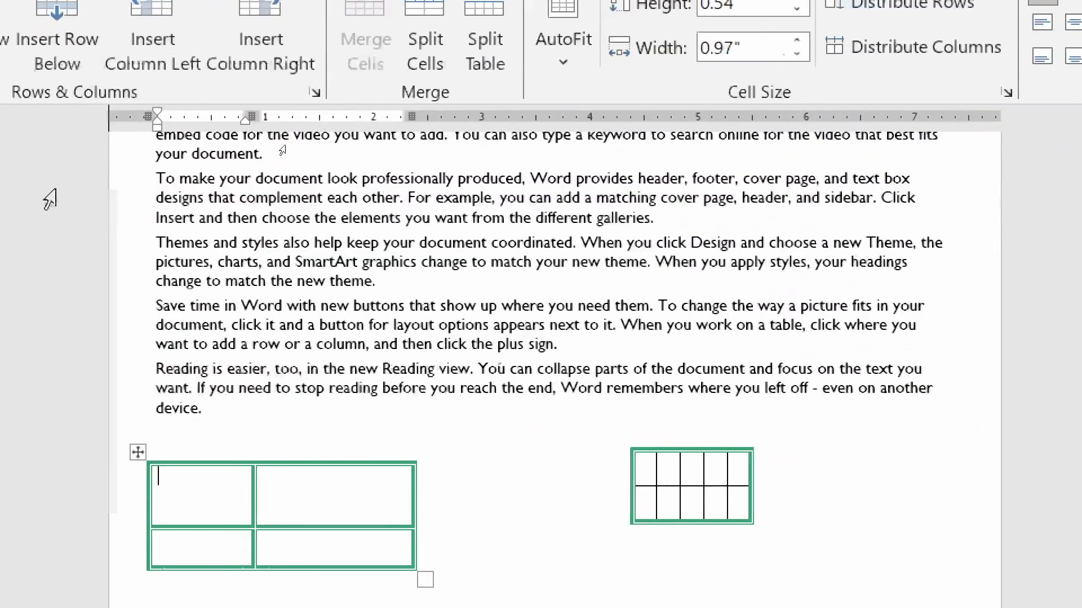
pyautogui.moveTo(747, 513); pyautogui.dragTo(663, 511)
pyautogui.press('Escape')
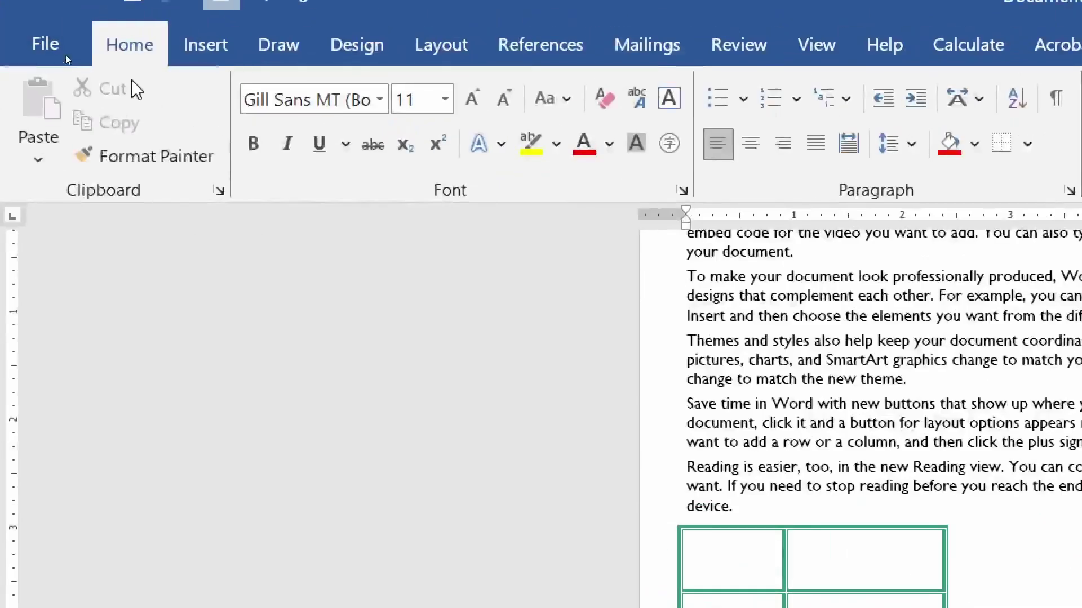
pyautogui.click(786, 541)
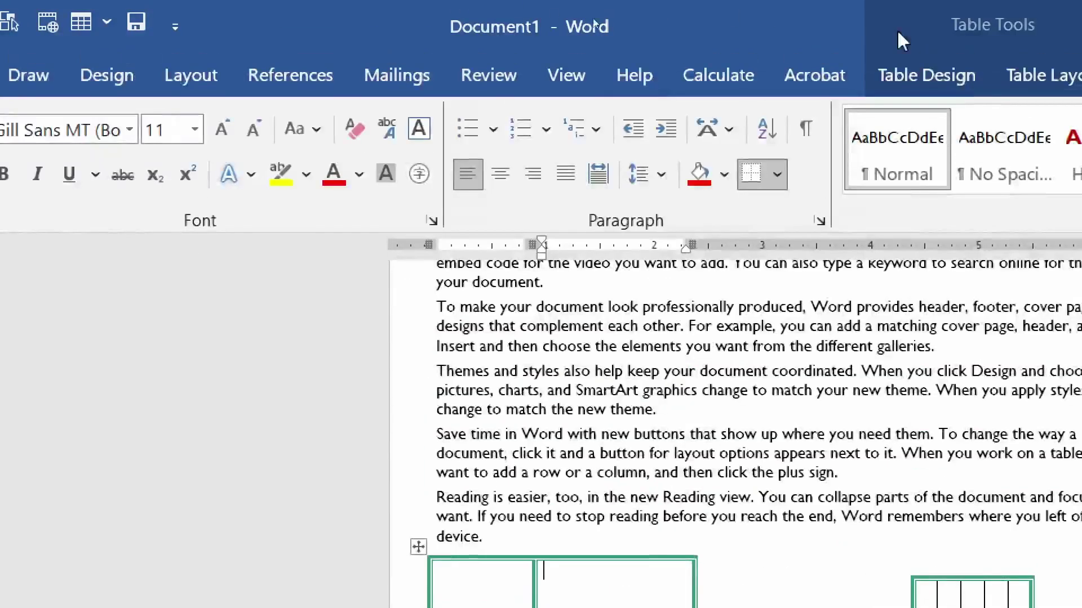
pyautogui.click(1001, 76)
pyautogui.click(209, 118)
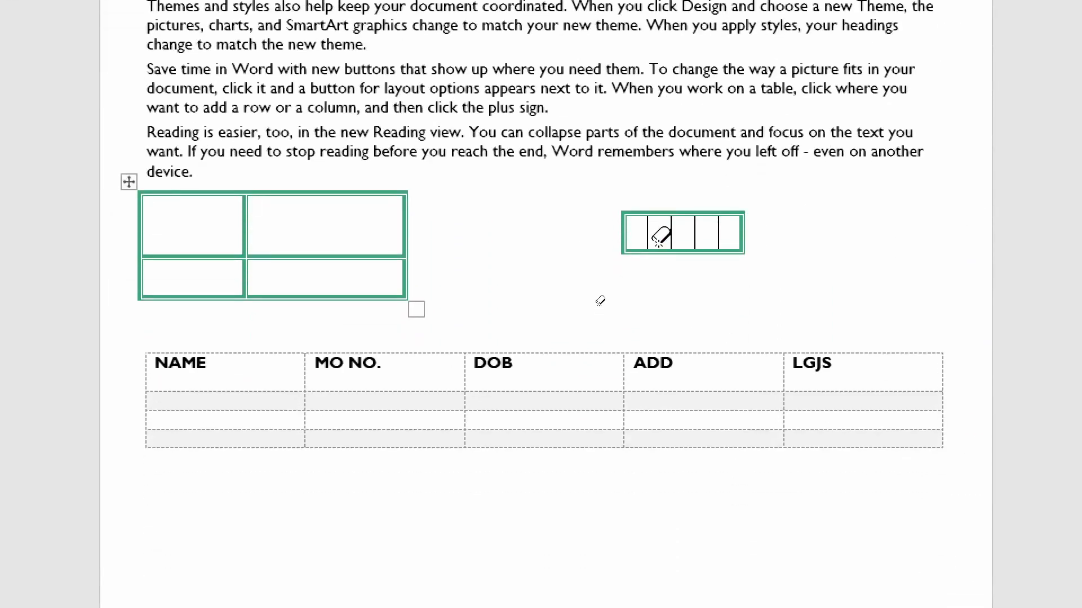
pyautogui.moveTo(845, 217); pyautogui.dragTo(529, 210)
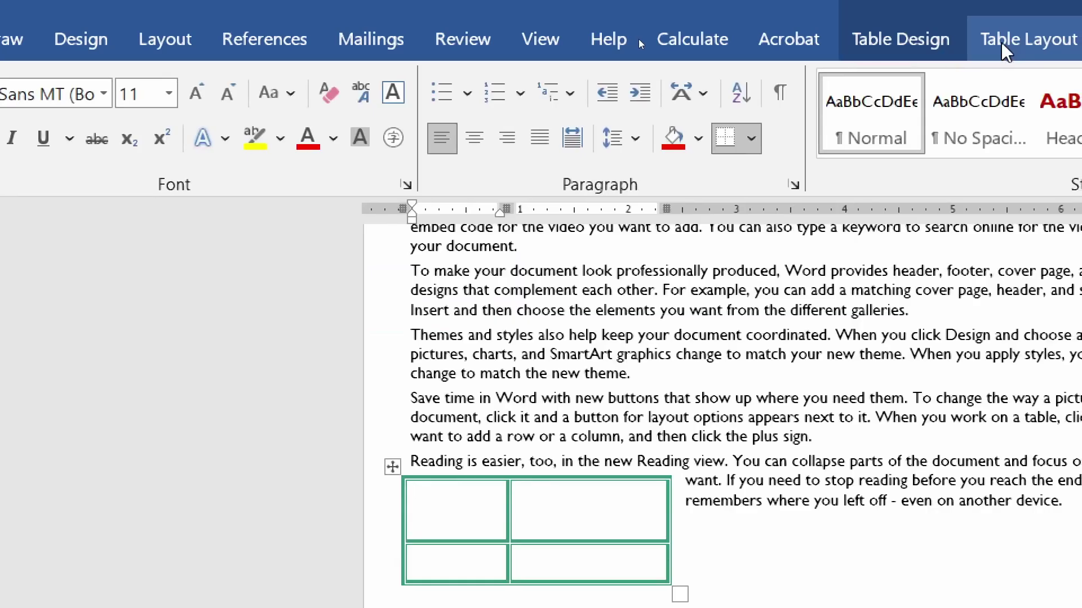
# - Delete the drawn table's top-right cell with cells shifted left, then delete its columns
pyautogui.click(1003, 44)
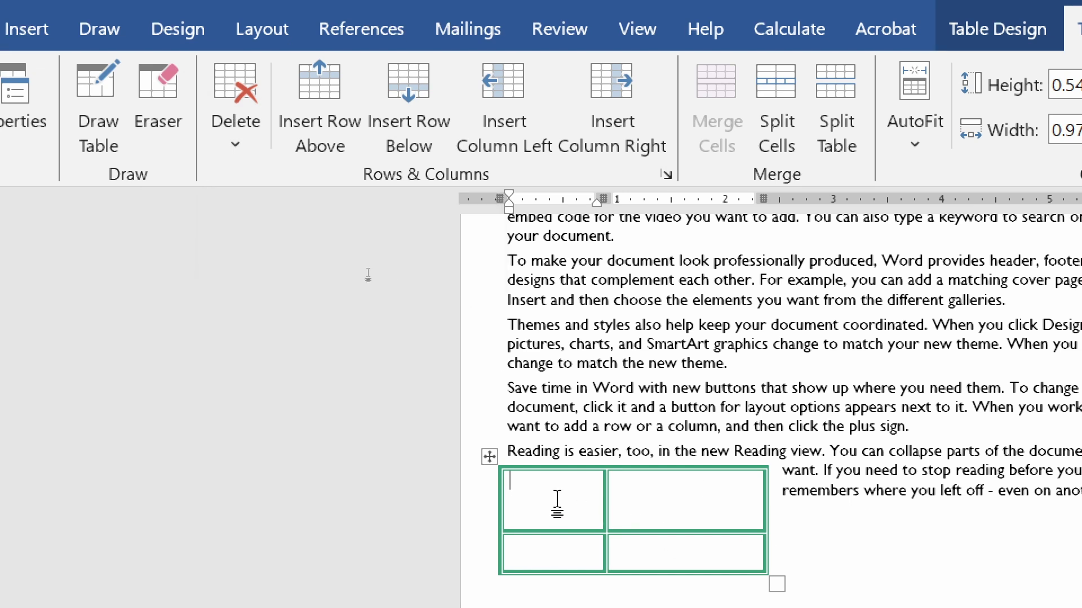
pyautogui.click(234, 138)
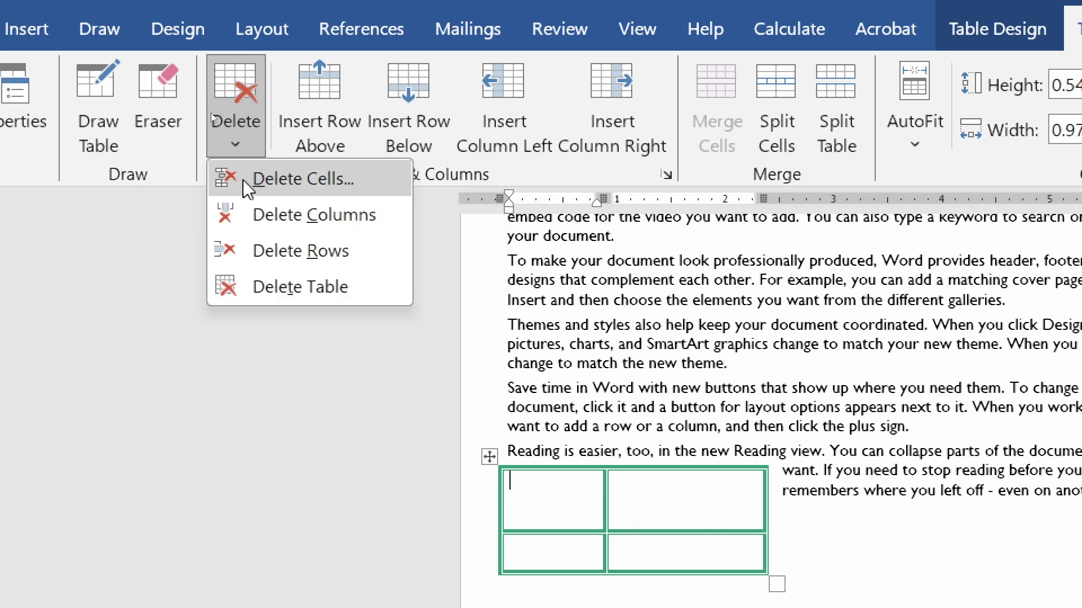
pyautogui.click(345, 179)
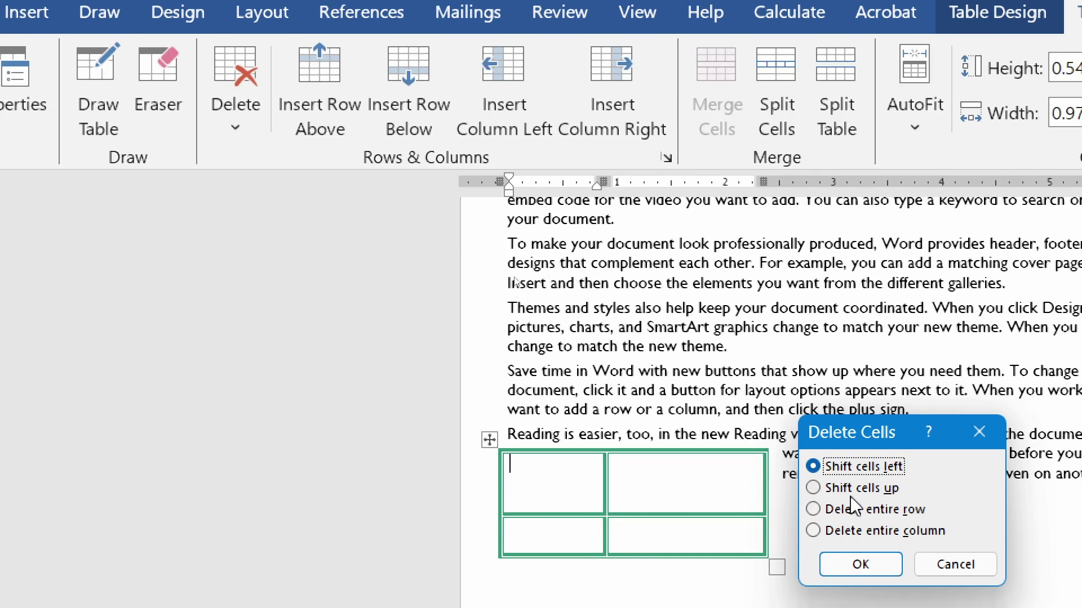
pyautogui.click(861, 564)
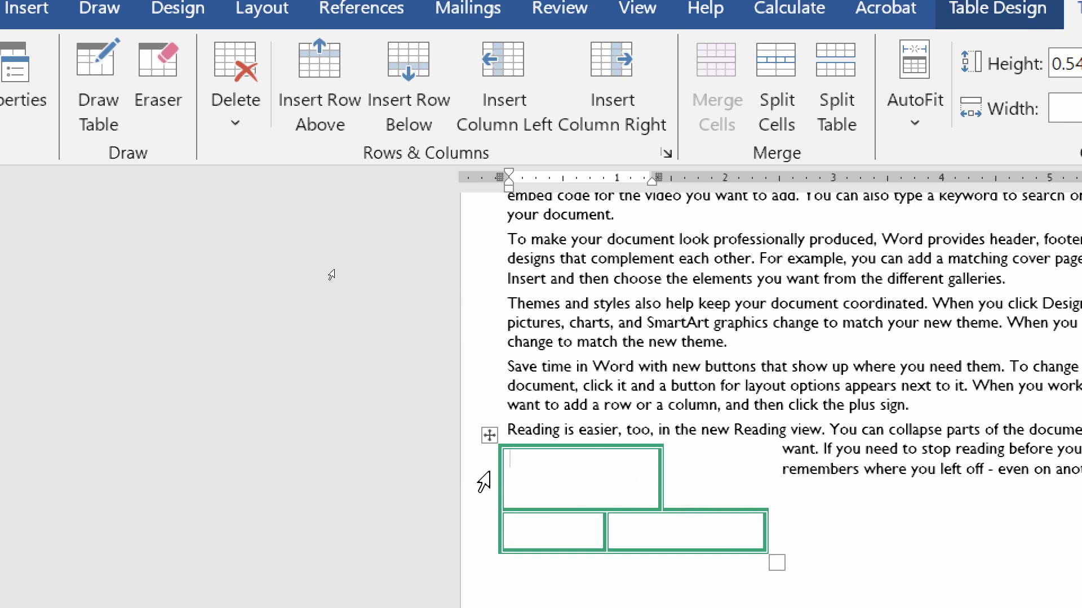
pyautogui.click(235, 123)
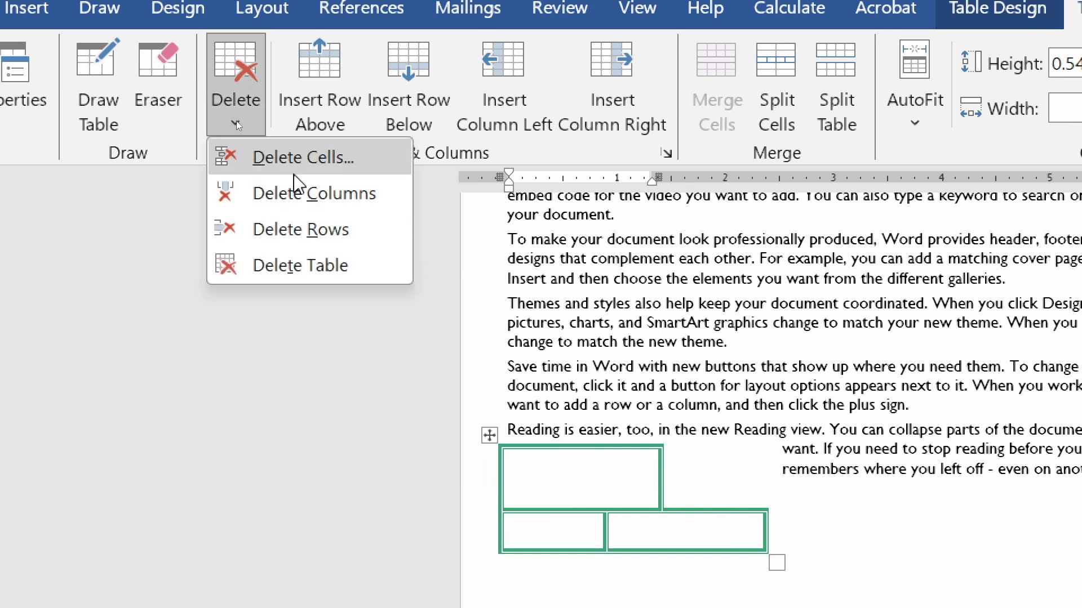
pyautogui.click(335, 207)
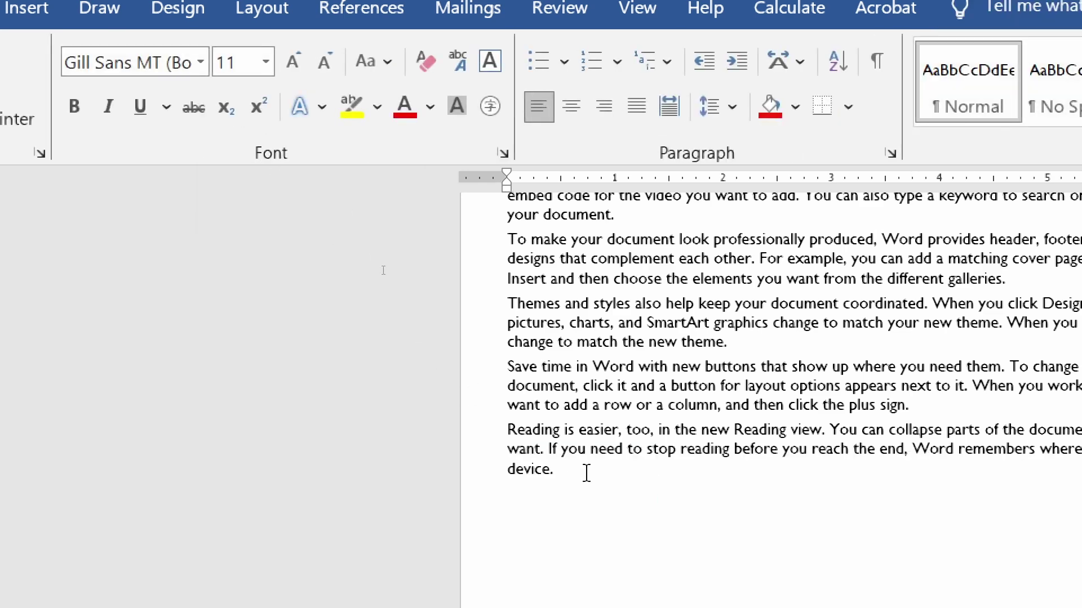
# - Undo the deletion, then delete the small table's right column and second row
pyautogui.hotkey('ctrl', 'z')
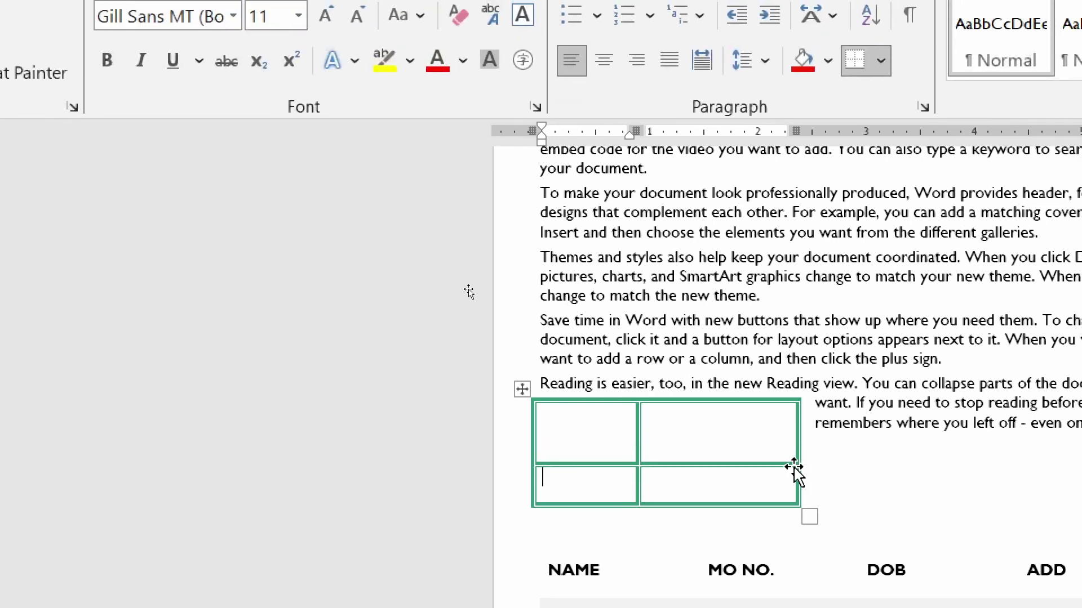
pyautogui.click(765, 336)
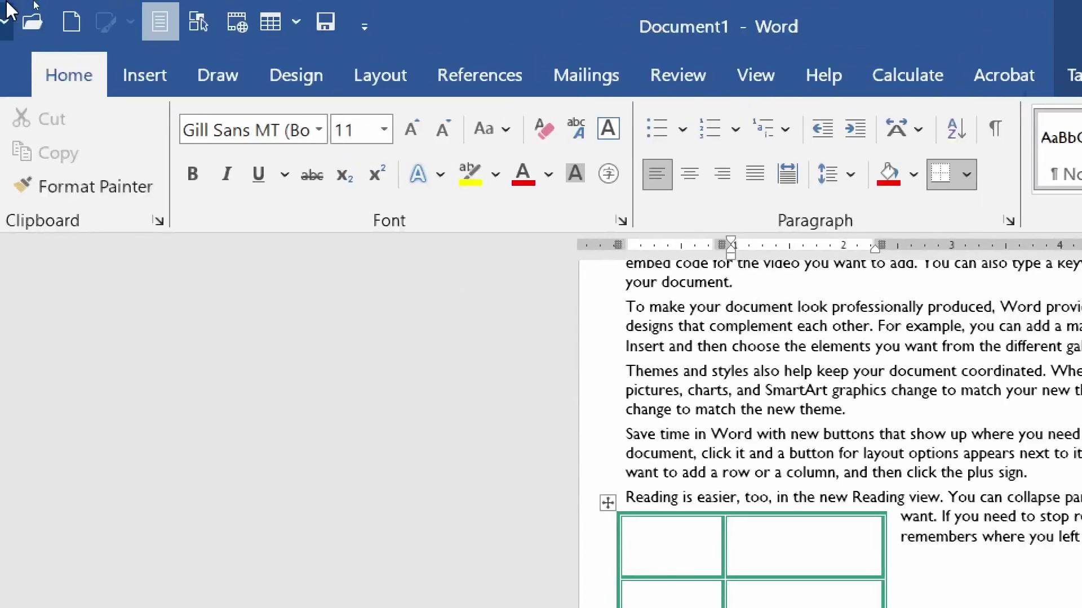
pyautogui.click(1003, 67)
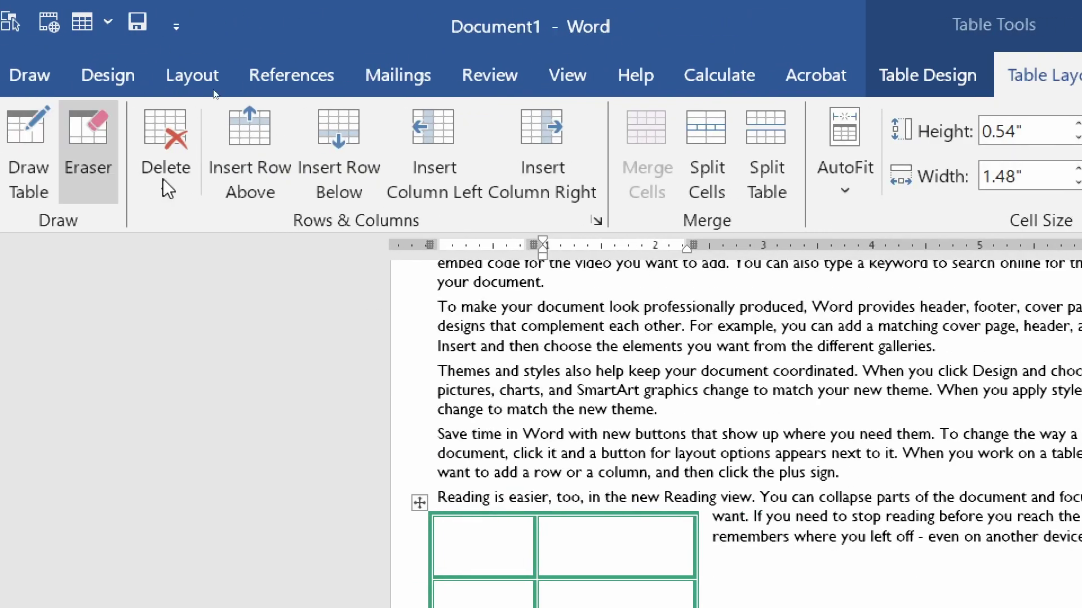
pyautogui.click(163, 179)
pyautogui.click(226, 260)
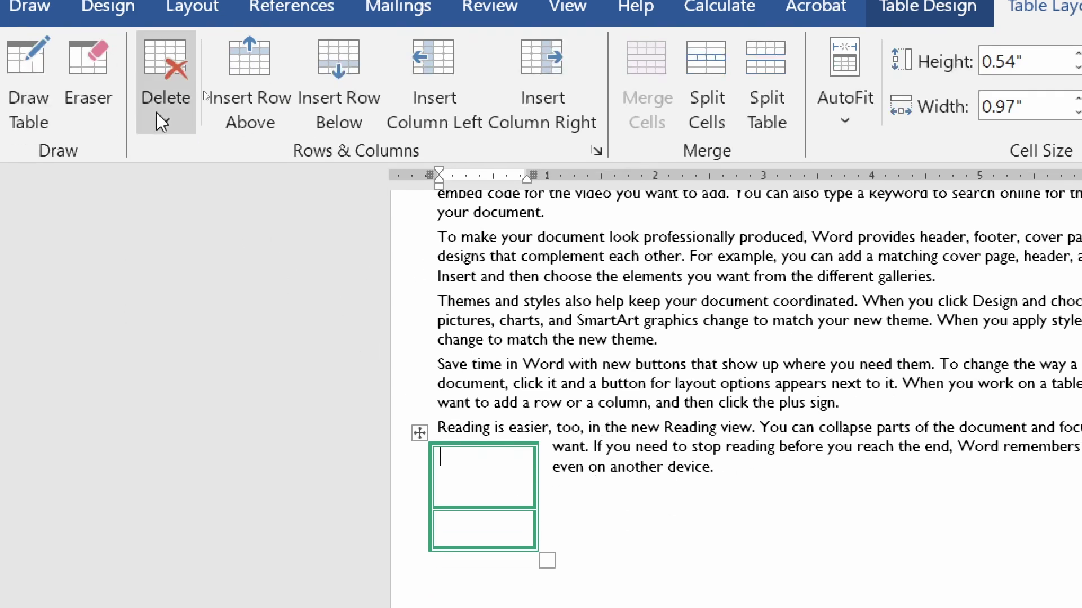
pyautogui.click(162, 121)
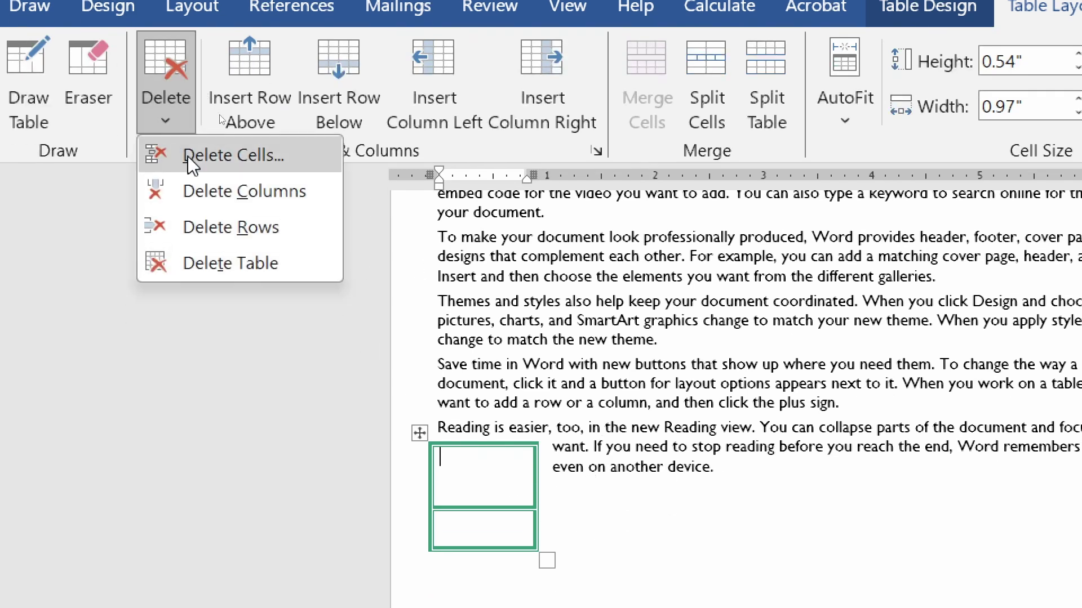
pyautogui.click(237, 228)
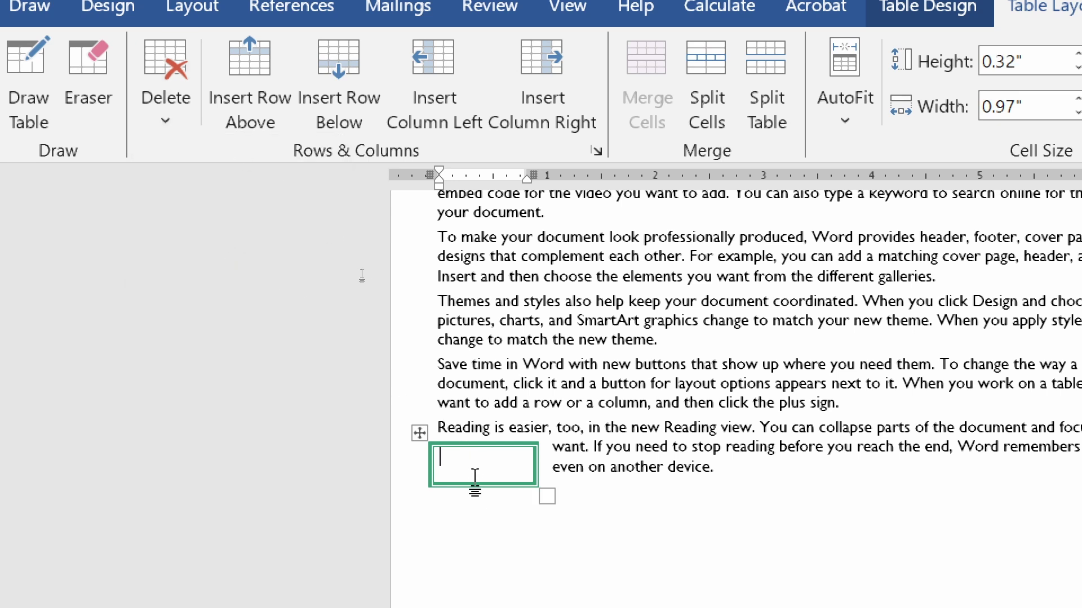
# - Delete the remaining small table and give the NAME table a bordered grid style
pyautogui.click(162, 122)
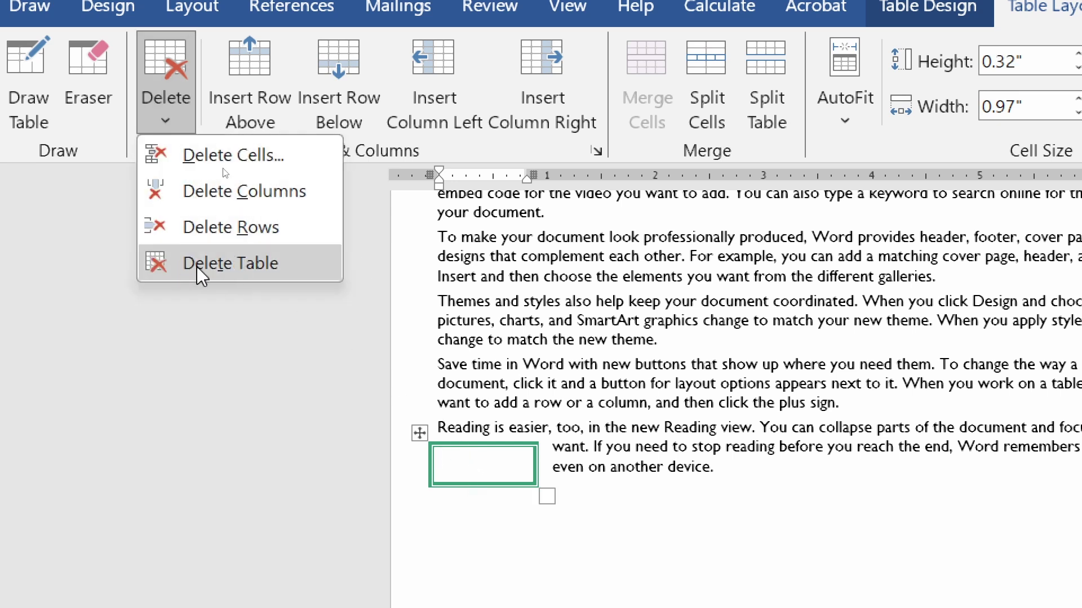
pyautogui.click(237, 271)
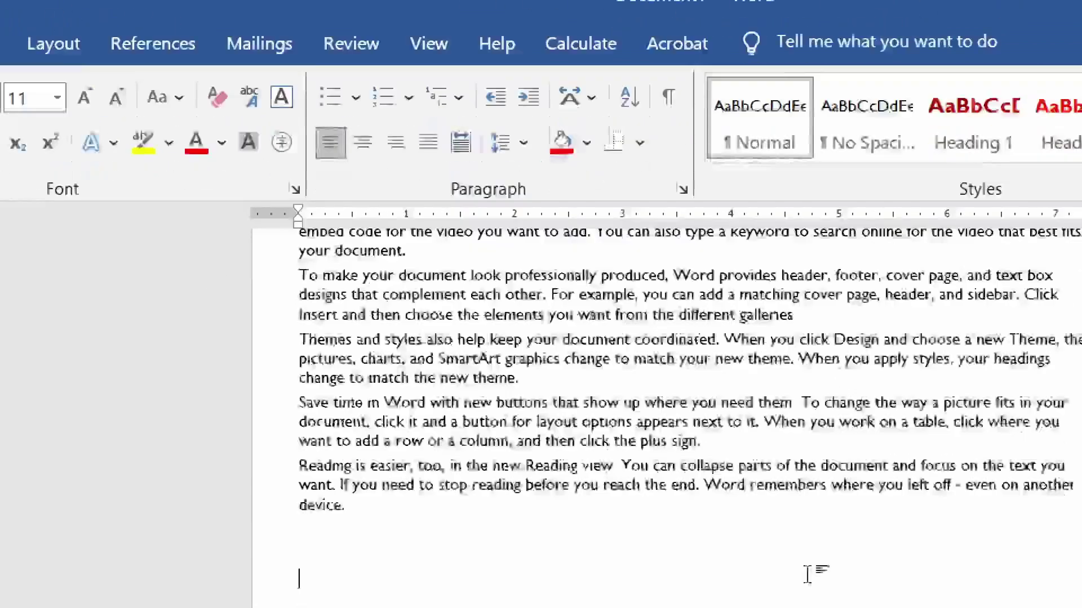
pyautogui.hotkey('ctrl', 'z')
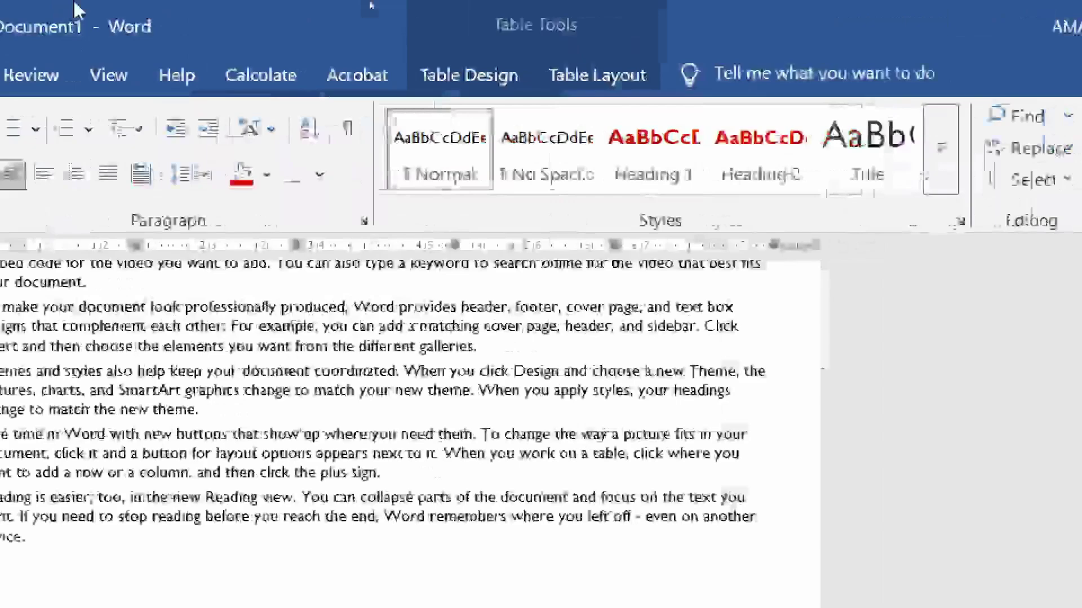
pyautogui.click(567, 84)
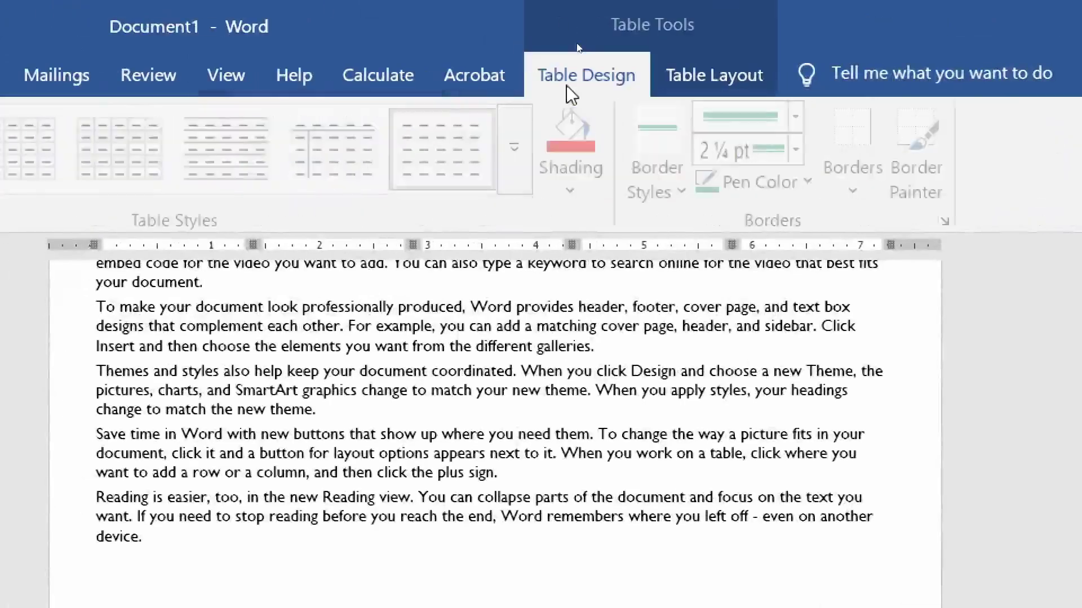
pyautogui.click(93, 147)
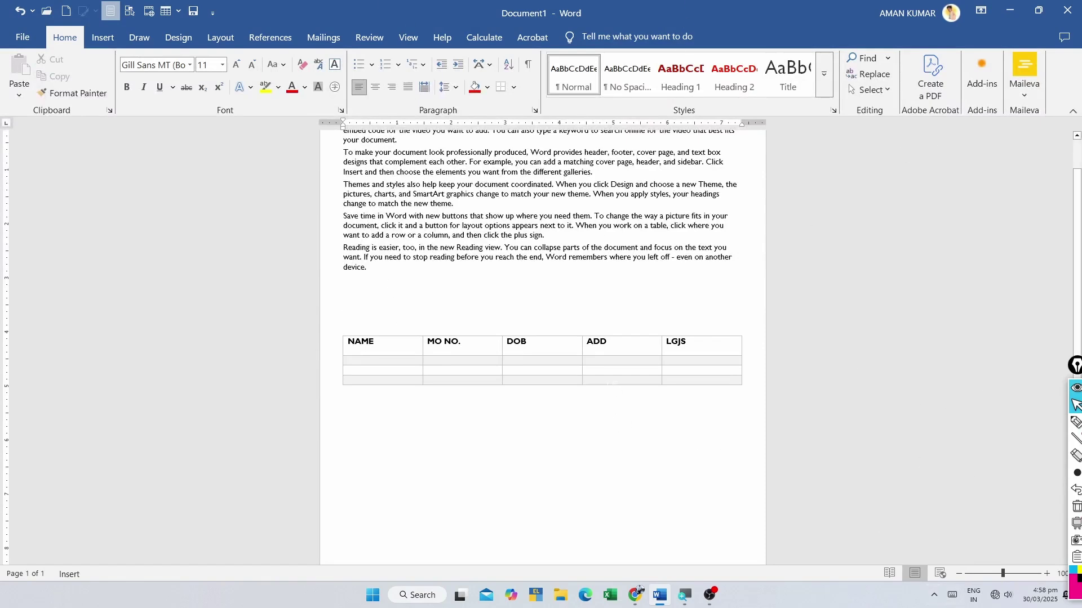
# - Erase the ADD and LGJS columns and insert an empty row above the NAME header
pyautogui.click(600, 342)
pyautogui.click(652, 37)
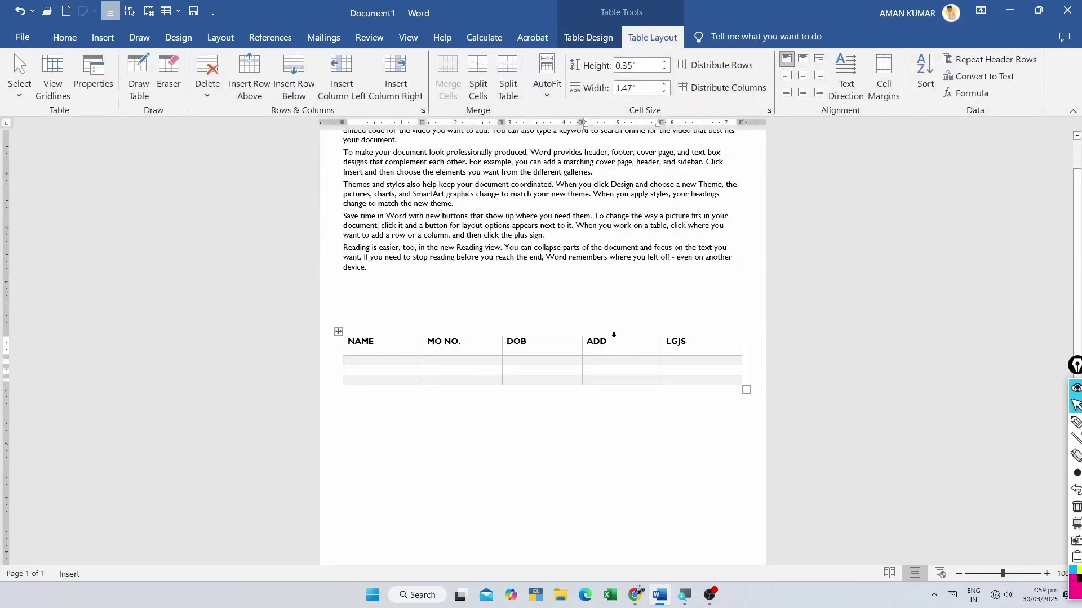
pyautogui.click(169, 76)
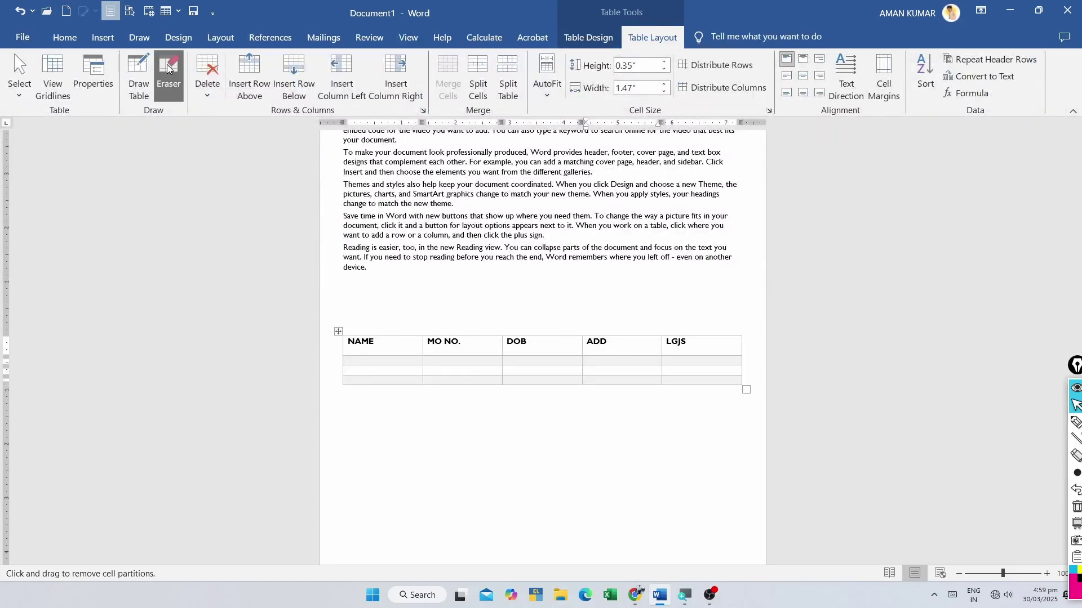
pyautogui.moveTo(593, 304)
pyautogui.mouseDown()
pyautogui.moveTo(696, 369)
pyautogui.moveTo(730, 407)
pyautogui.mouseUp()
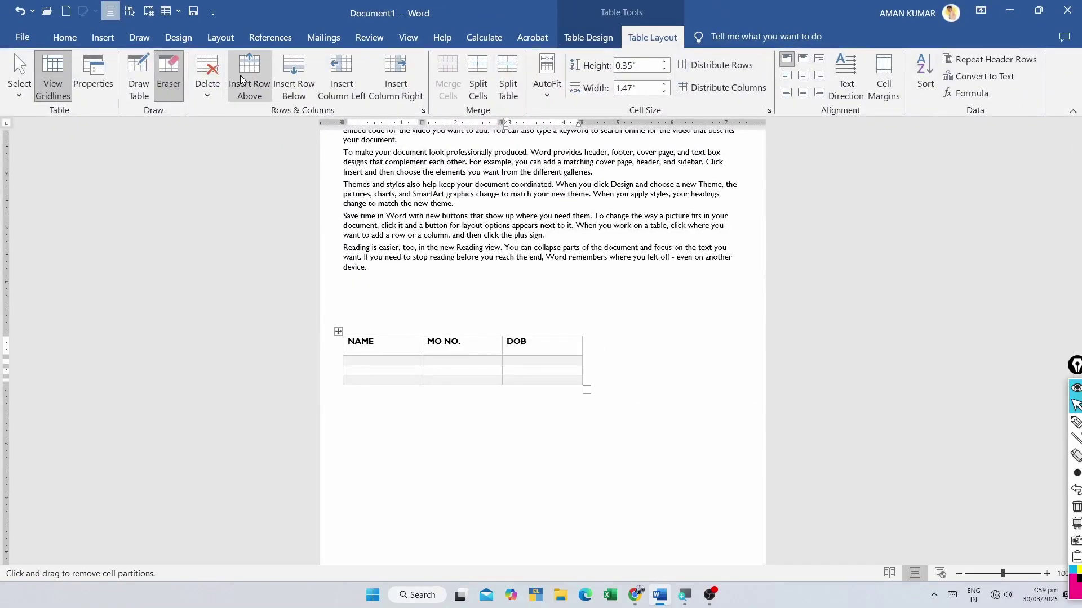
pyautogui.click(248, 70)
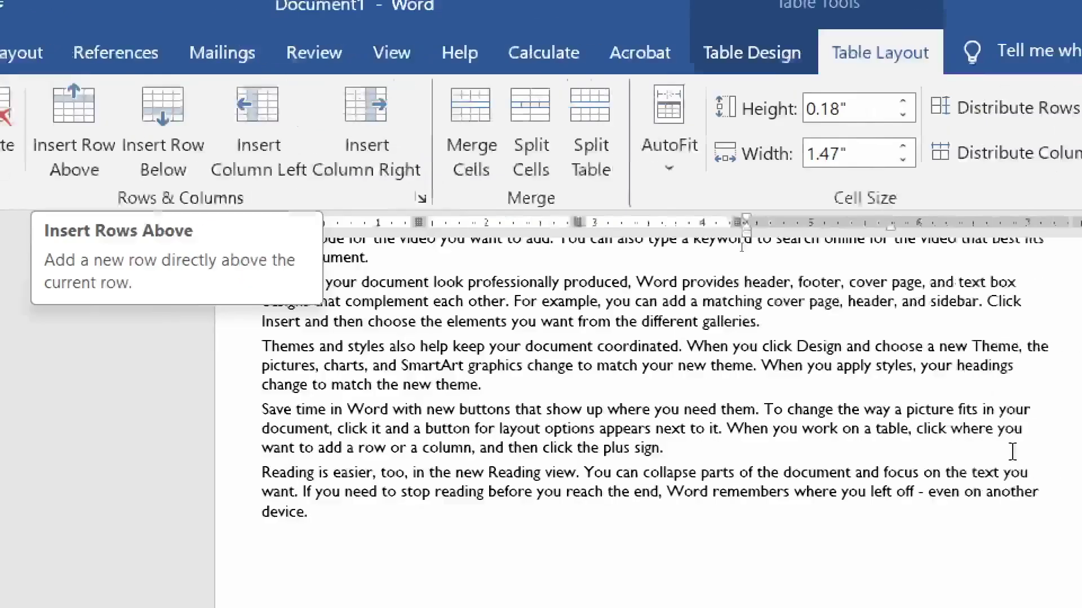
# - Add an empty row above the header and another at the table's bottom
pyautogui.click(374, 169)
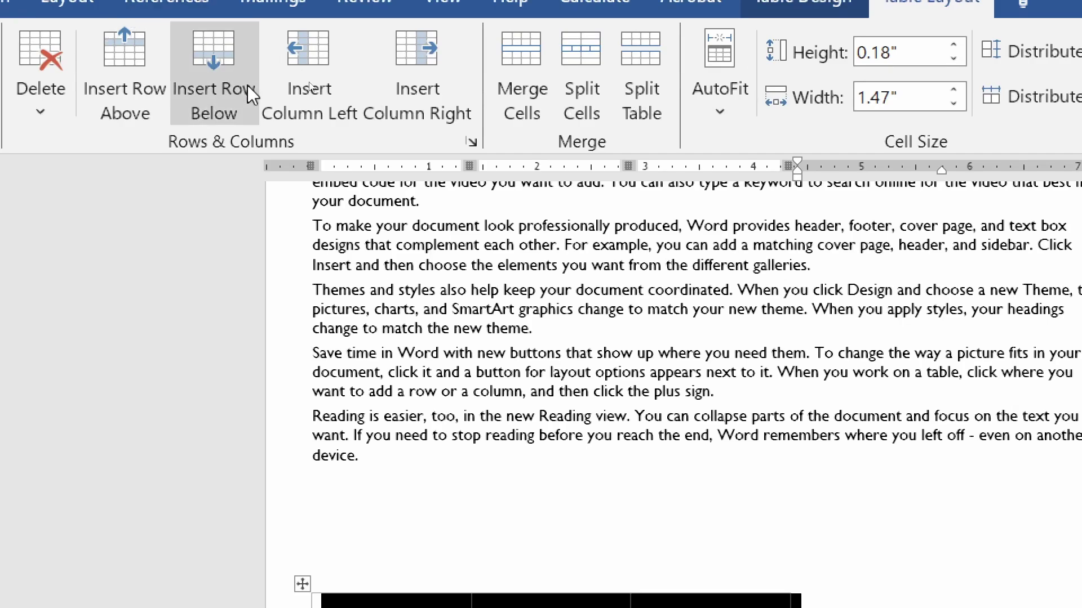
pyautogui.click(211, 67)
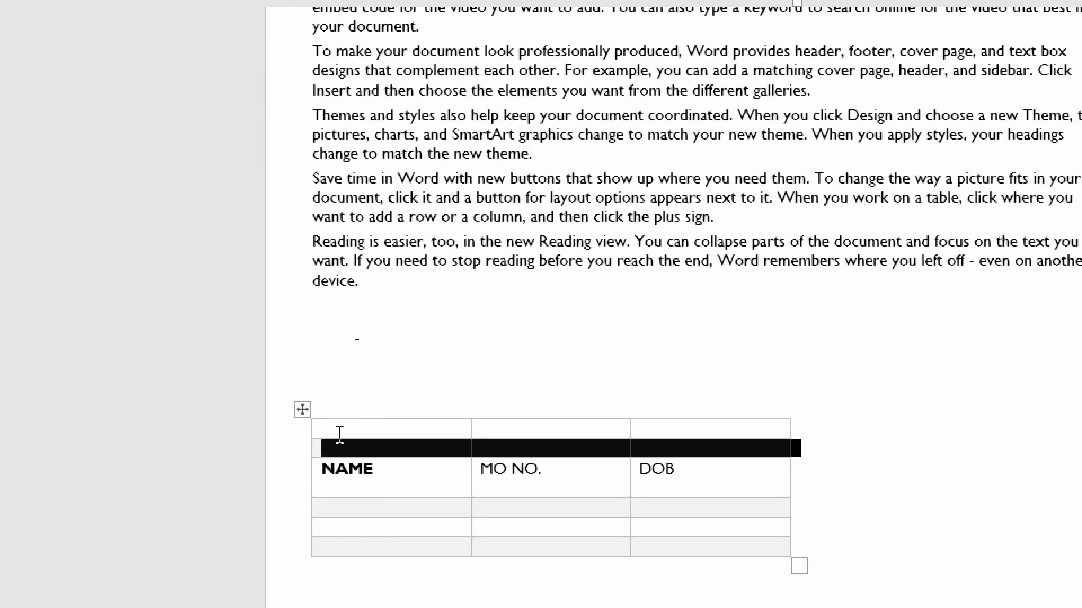
pyautogui.click(338, 432)
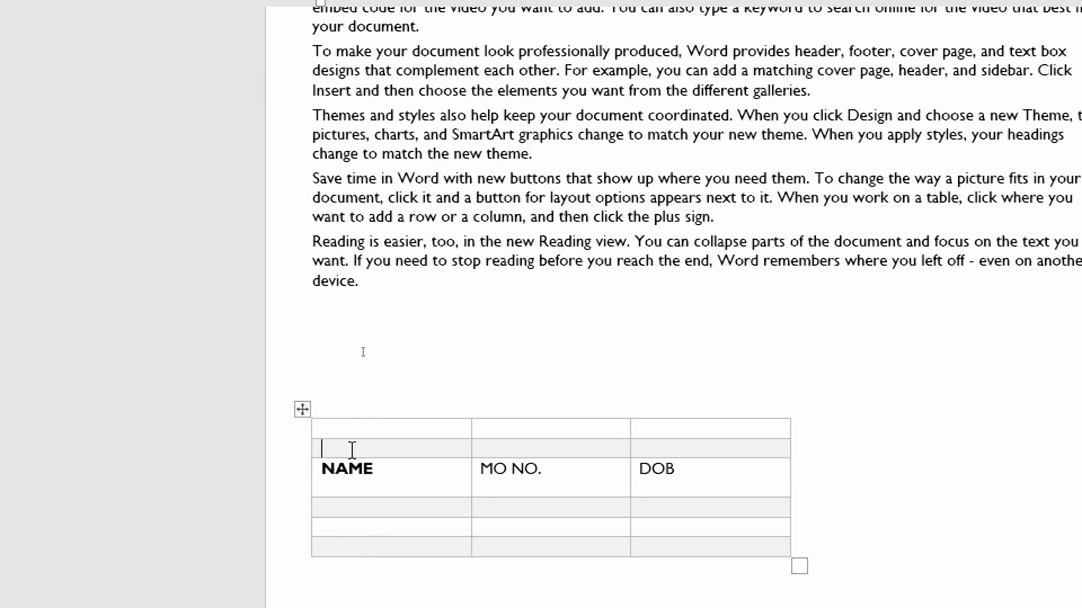
pyautogui.moveTo(408, 446); pyautogui.dragTo(665, 476)
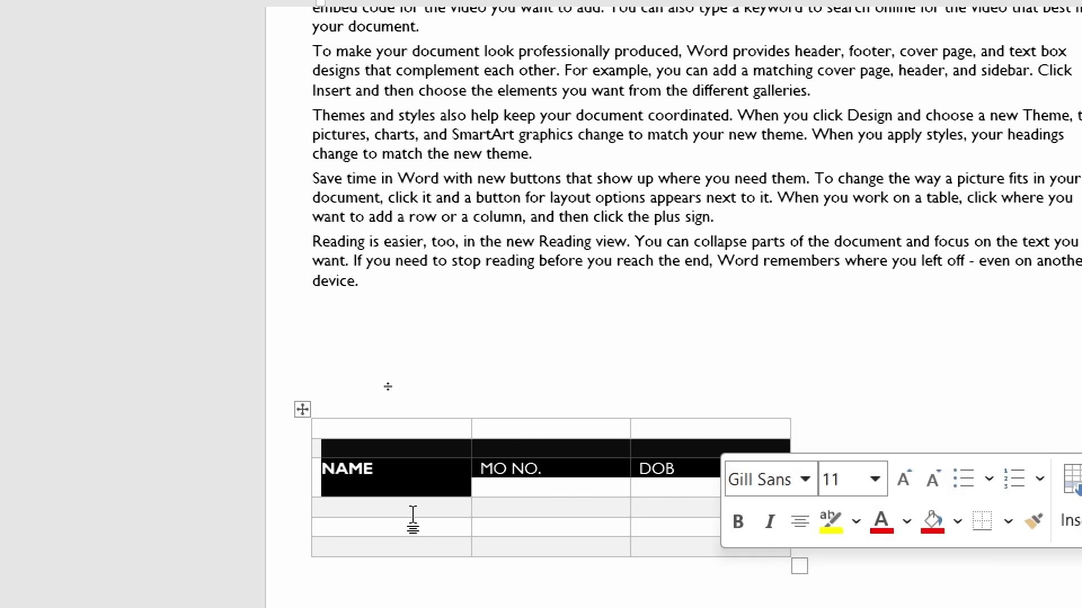
pyautogui.click(374, 547)
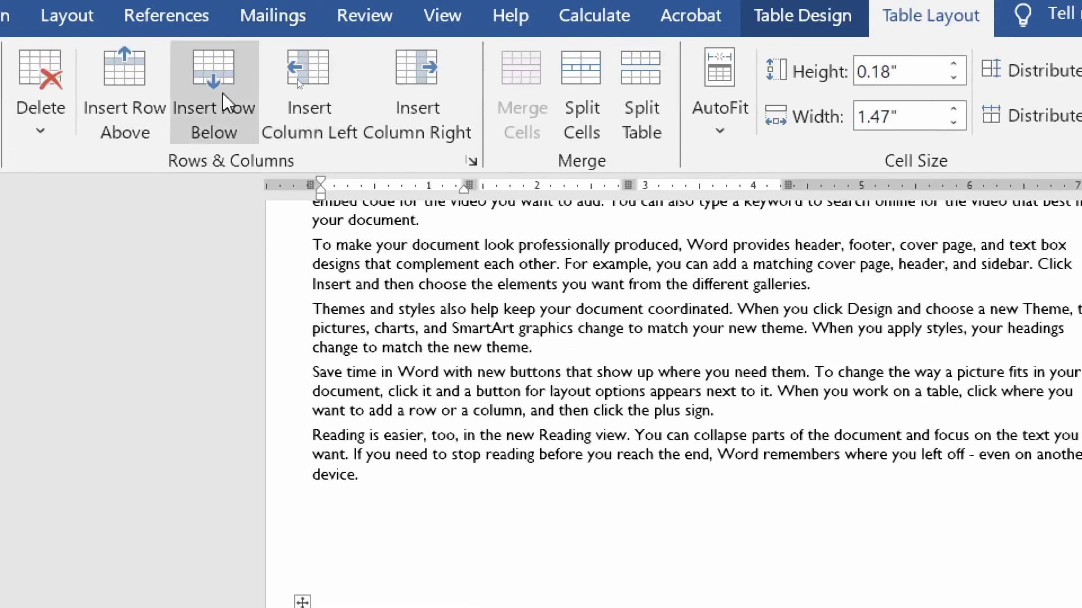
pyautogui.click(211, 98)
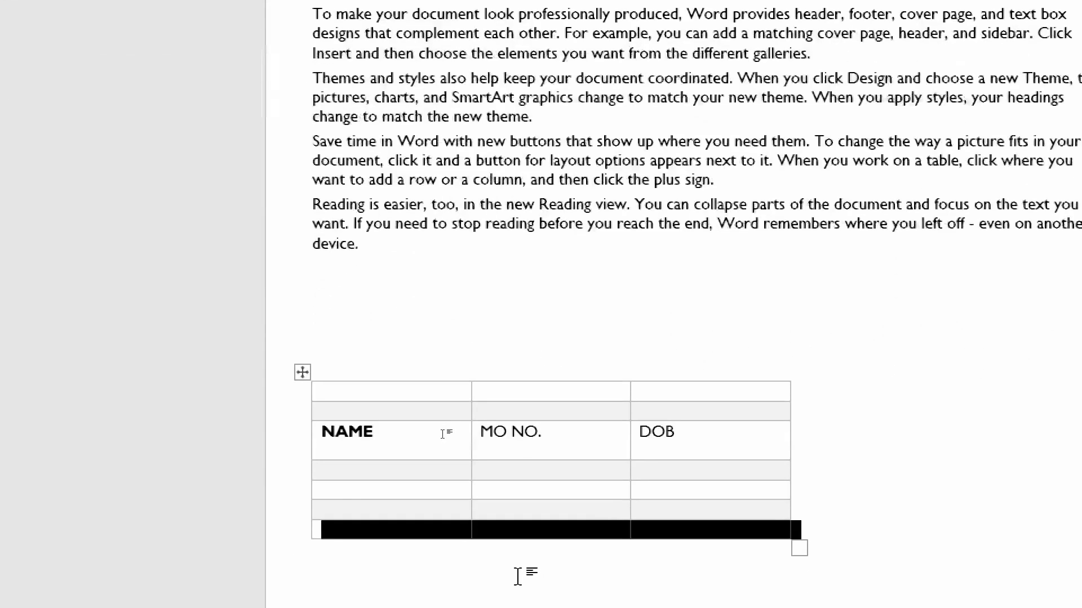
# - Insert more blank rows below and above the table's top row
pyautogui.click(369, 390)
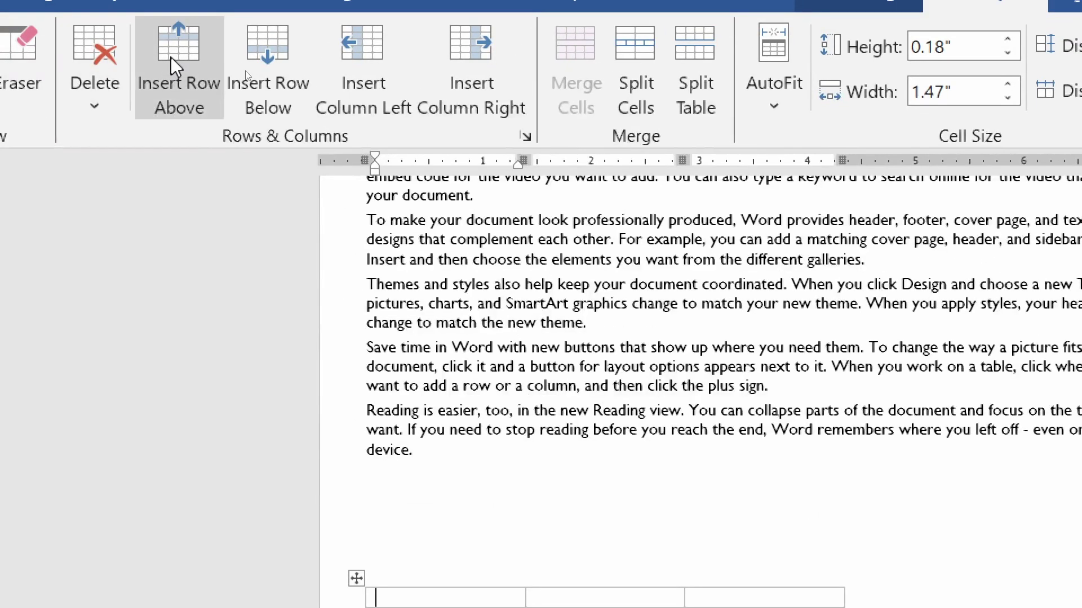
pyautogui.click(269, 94)
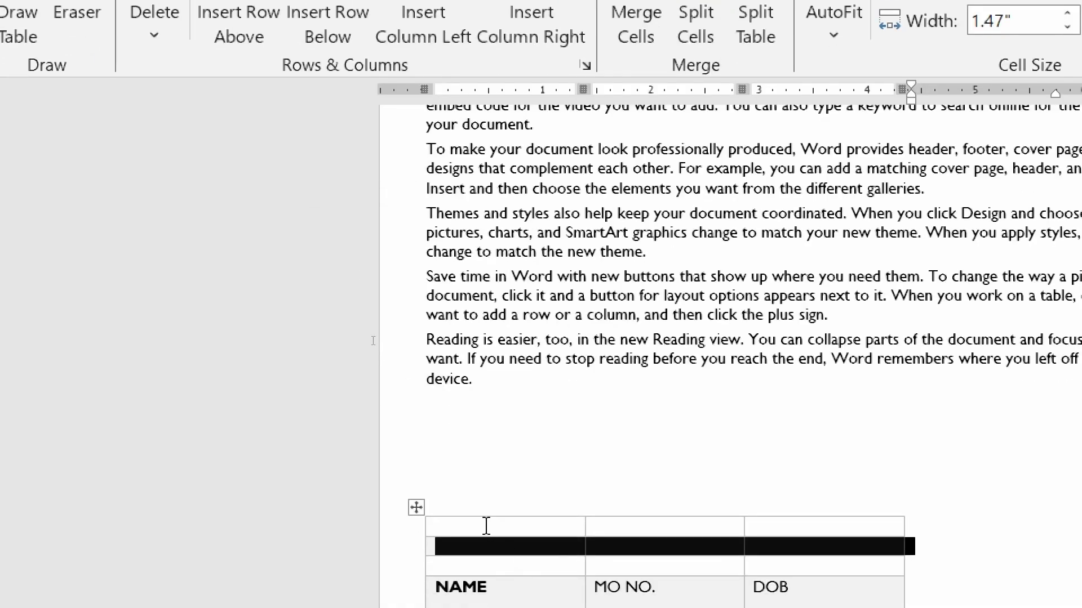
pyautogui.click(486, 527)
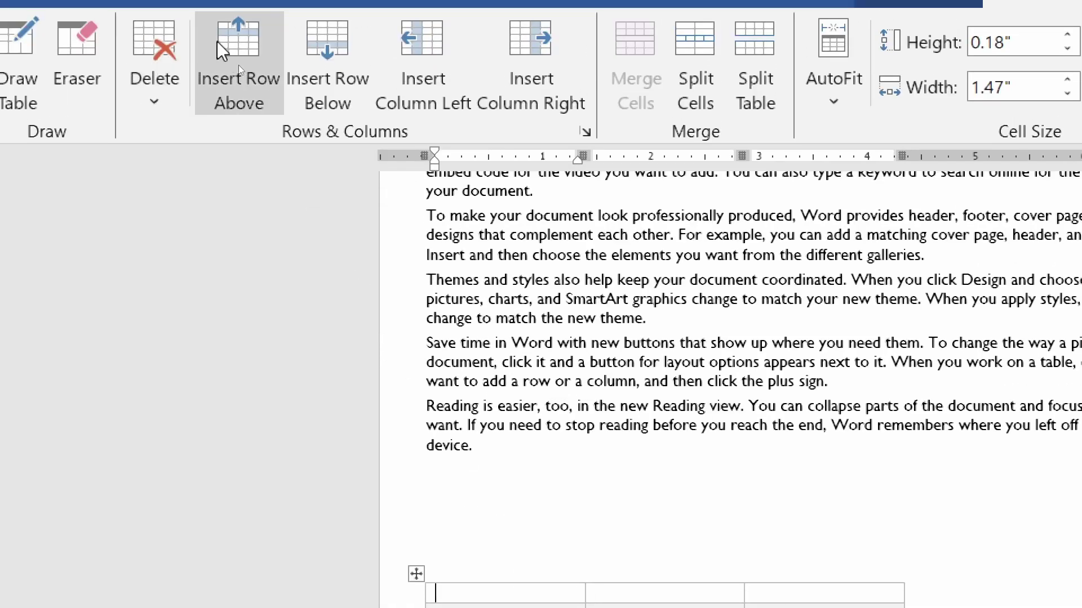
pyautogui.click(239, 23)
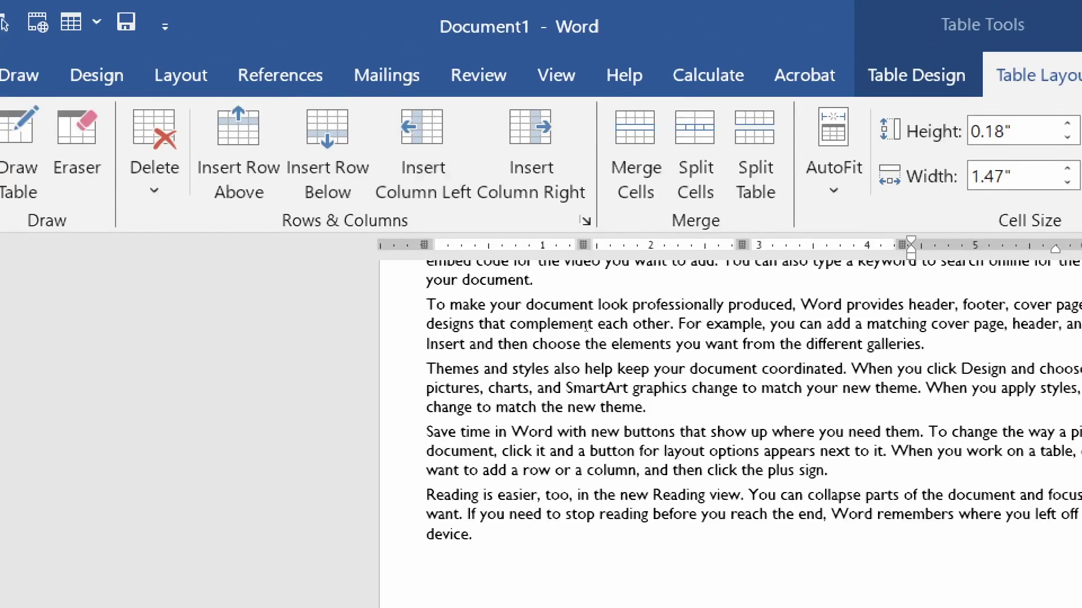
# - Insert blank columns left and right of the middle column, then select three empty cells
pyautogui.moveTo(654, 551); pyautogui.dragTo(631, 591)
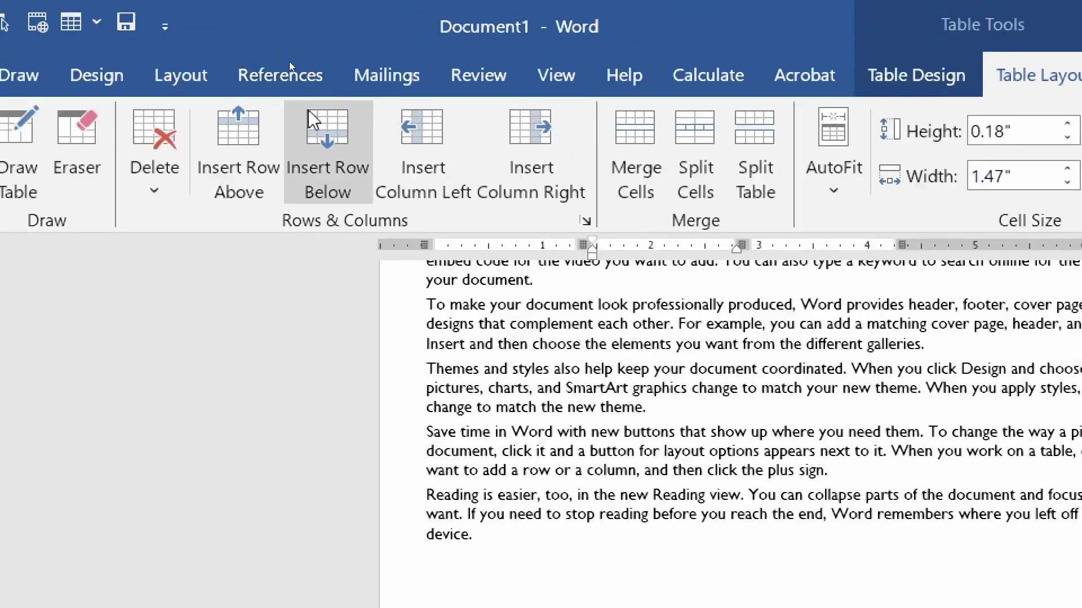
pyautogui.click(426, 121)
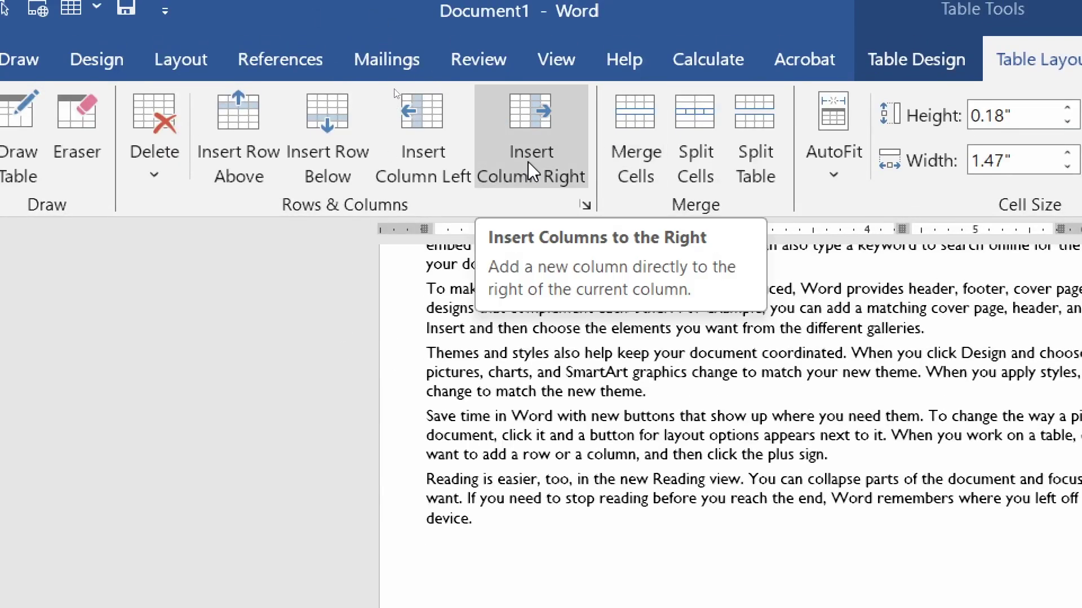
pyautogui.click(530, 144)
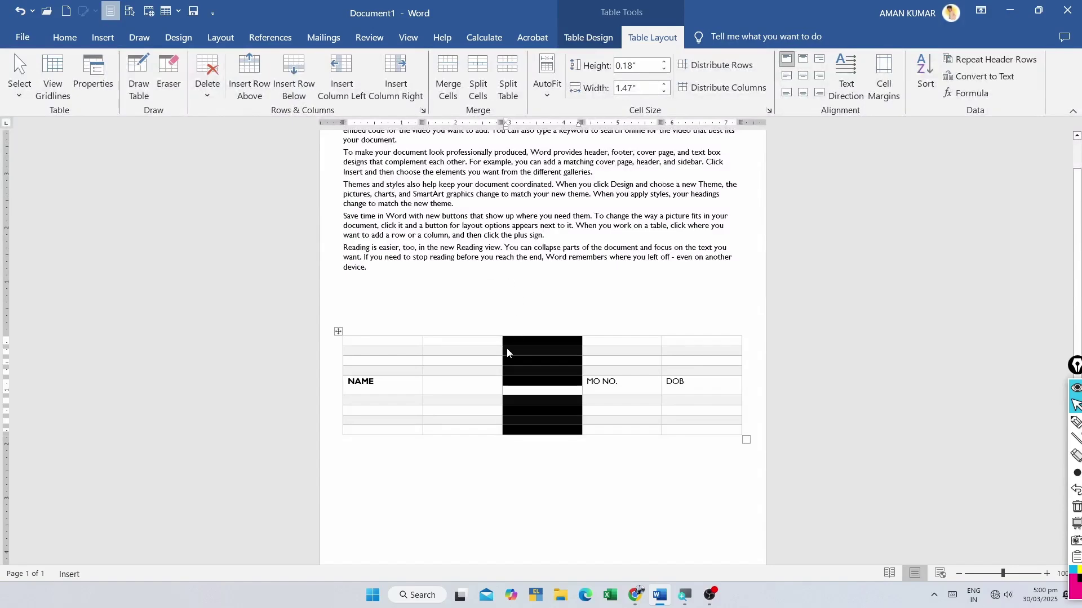
pyautogui.click(507, 352)
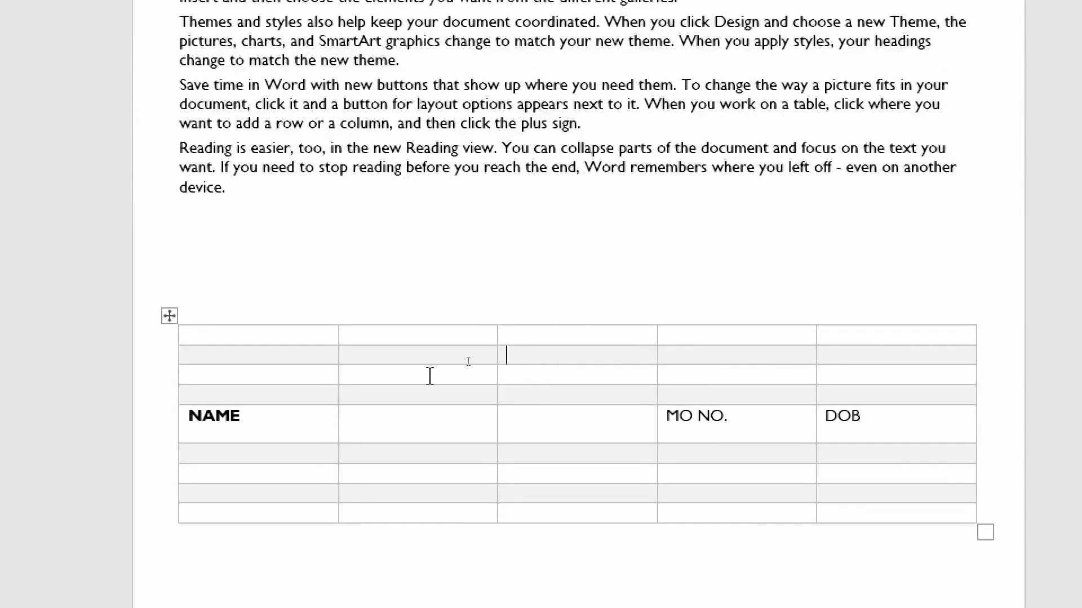
pyautogui.moveTo(400, 359); pyautogui.dragTo(410, 394)
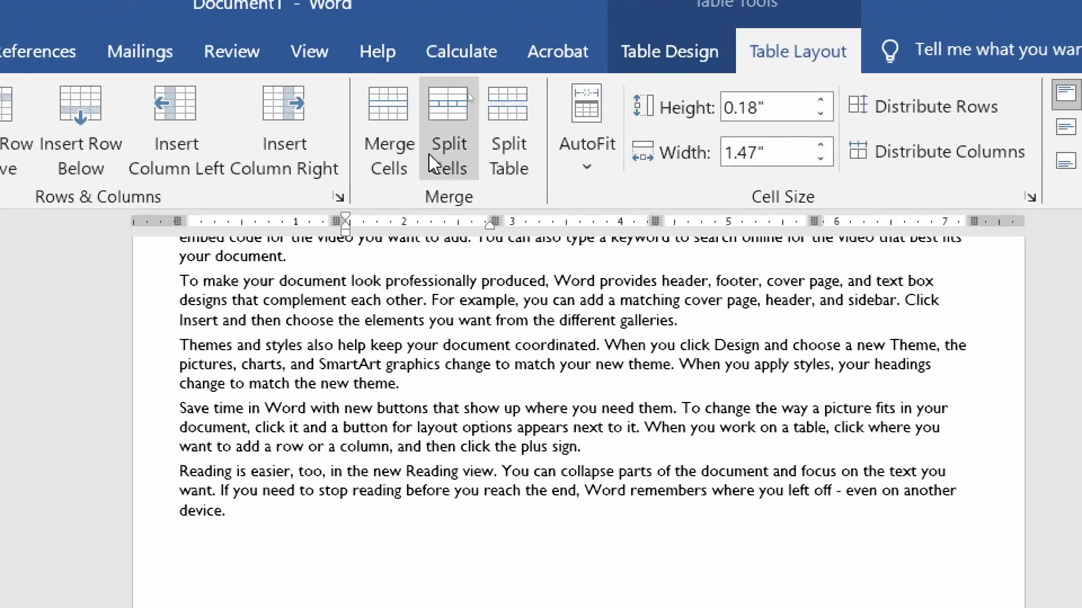
# - Merge the three selected cells, then merge a larger block across the second and third columns
pyautogui.click(386, 115)
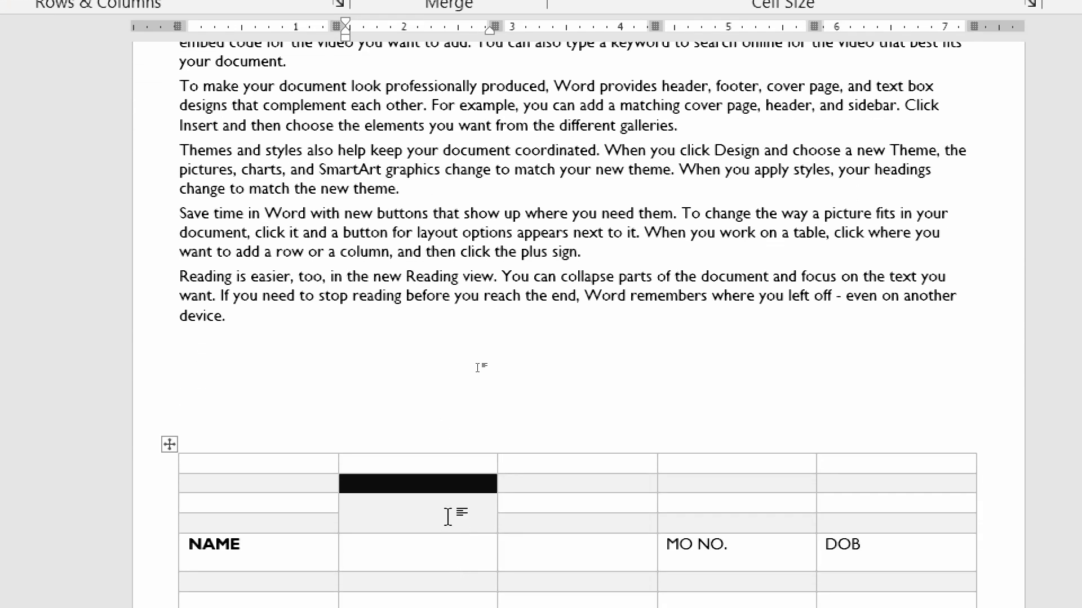
pyautogui.click(448, 517)
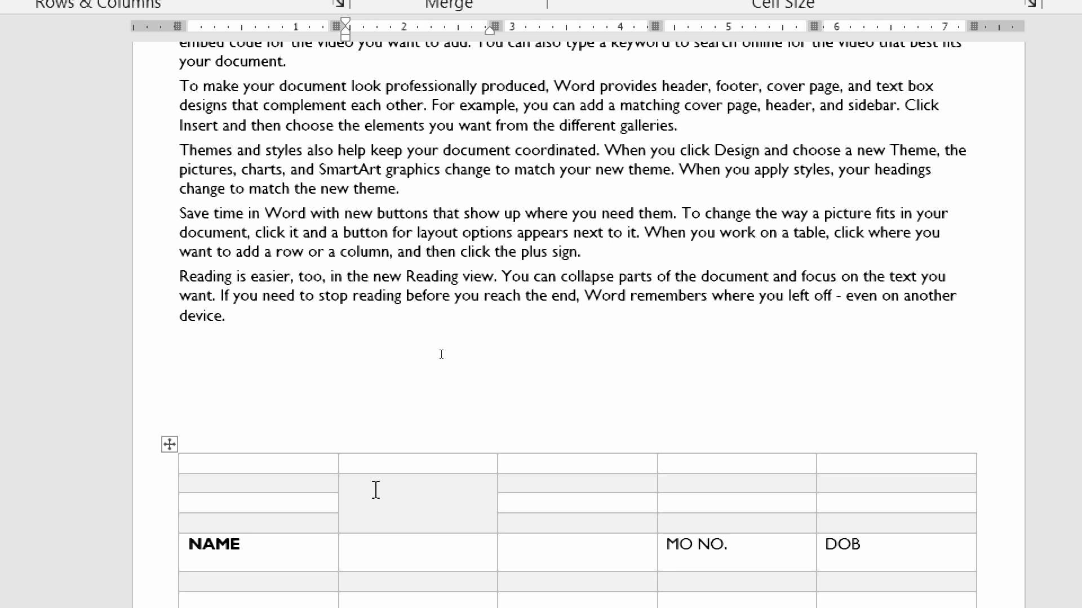
pyautogui.moveTo(376, 490); pyautogui.dragTo(614, 600)
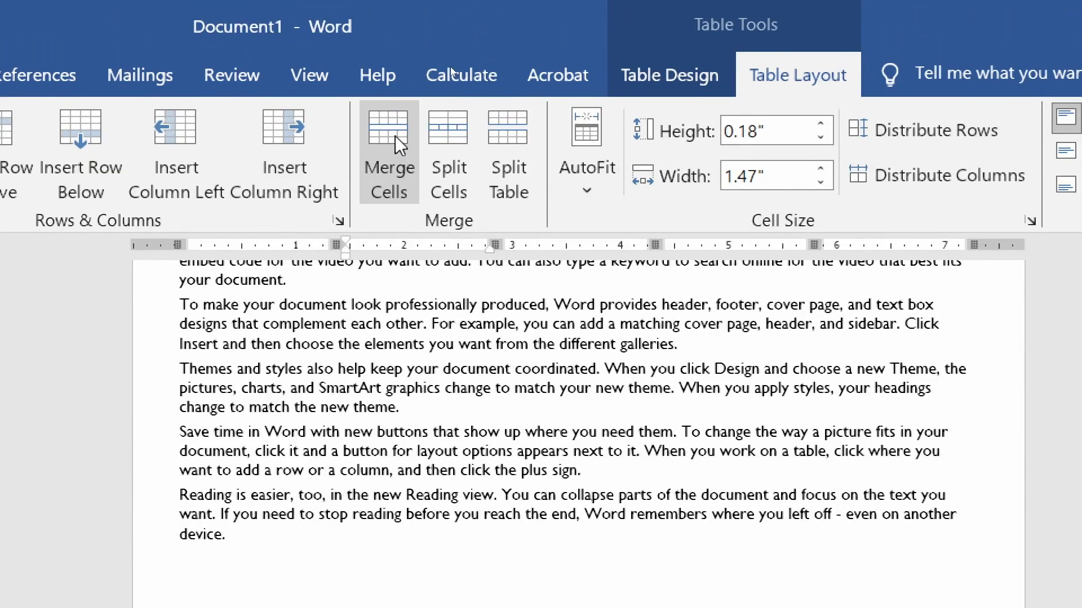
pyautogui.click(396, 142)
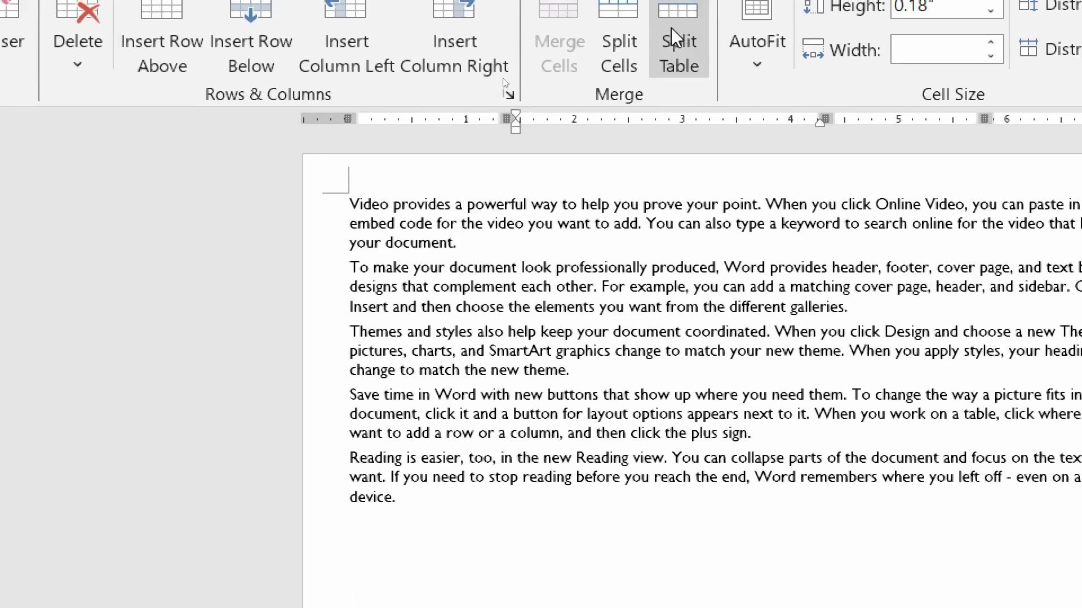
# - Split the merged cell into two columns
pyautogui.click(619, 44)
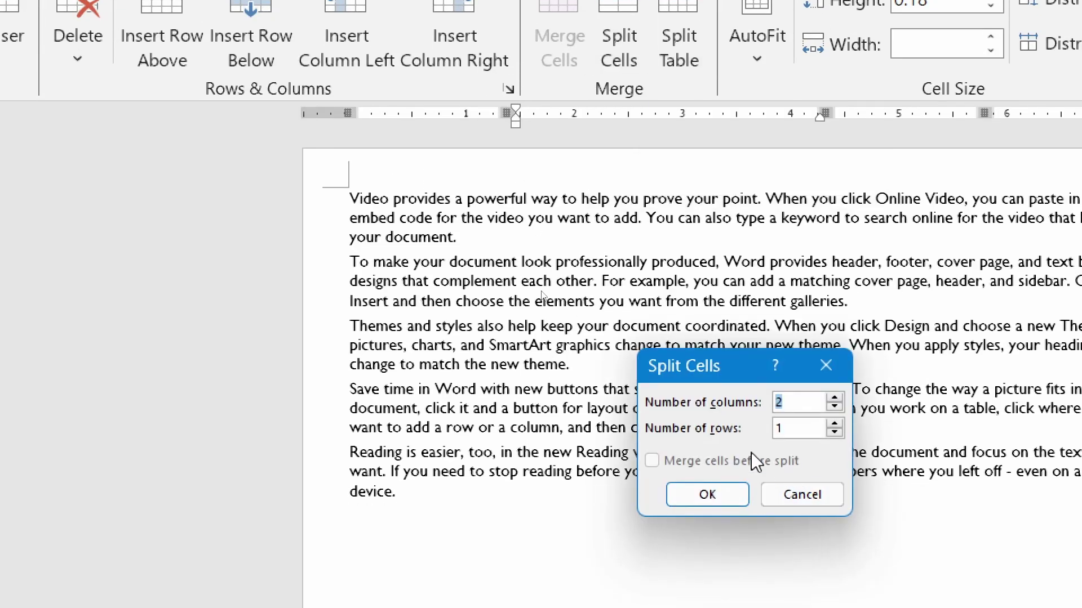
pyautogui.click(724, 498)
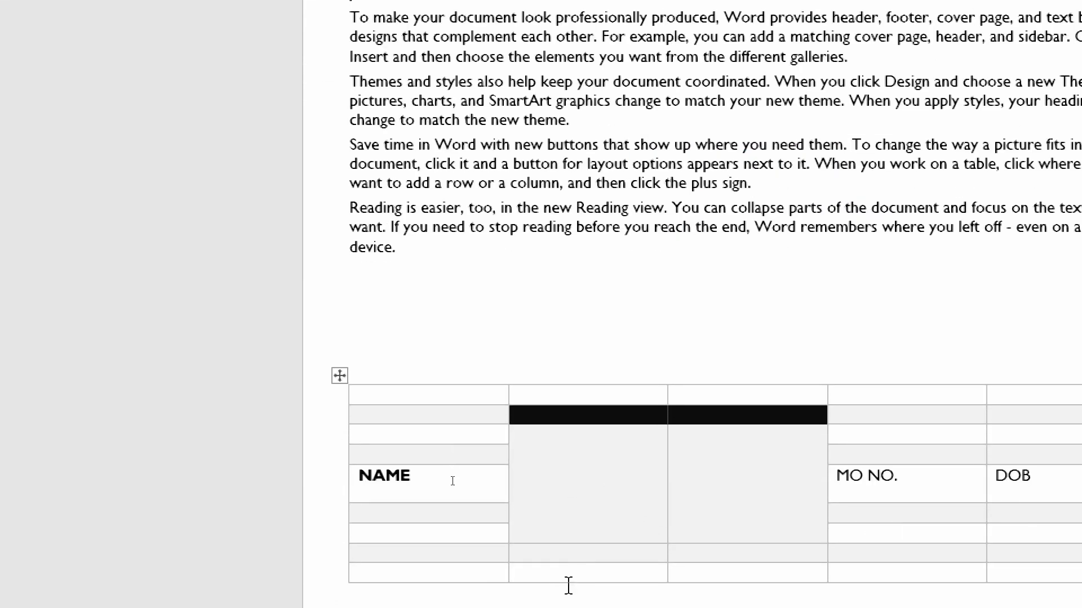
pyautogui.click(613, 486)
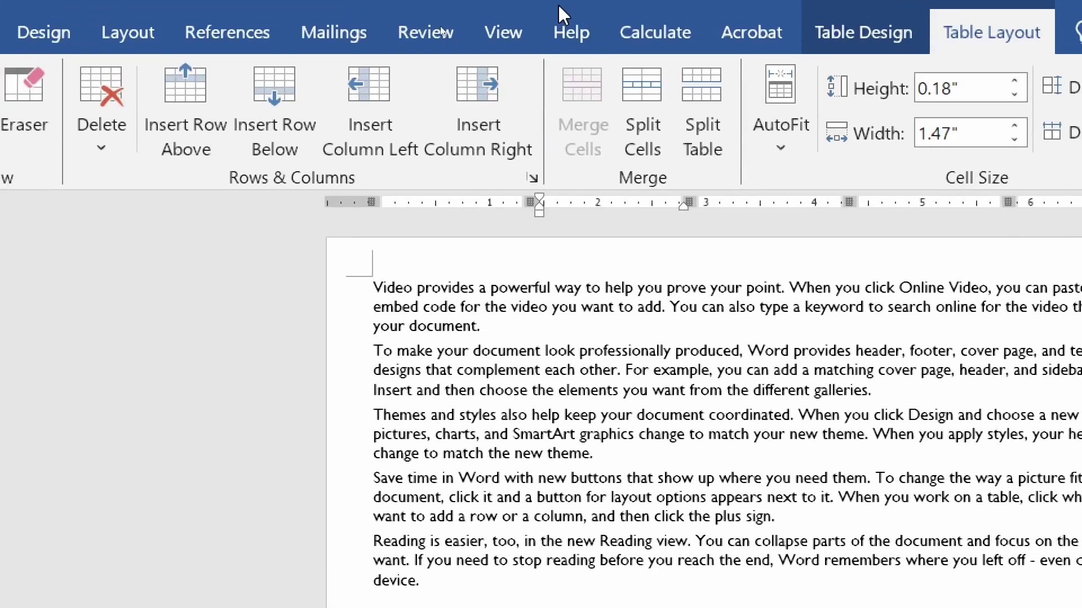
# - Split the left part into a grid of 2 columns and 2 rows
pyautogui.click(648, 96)
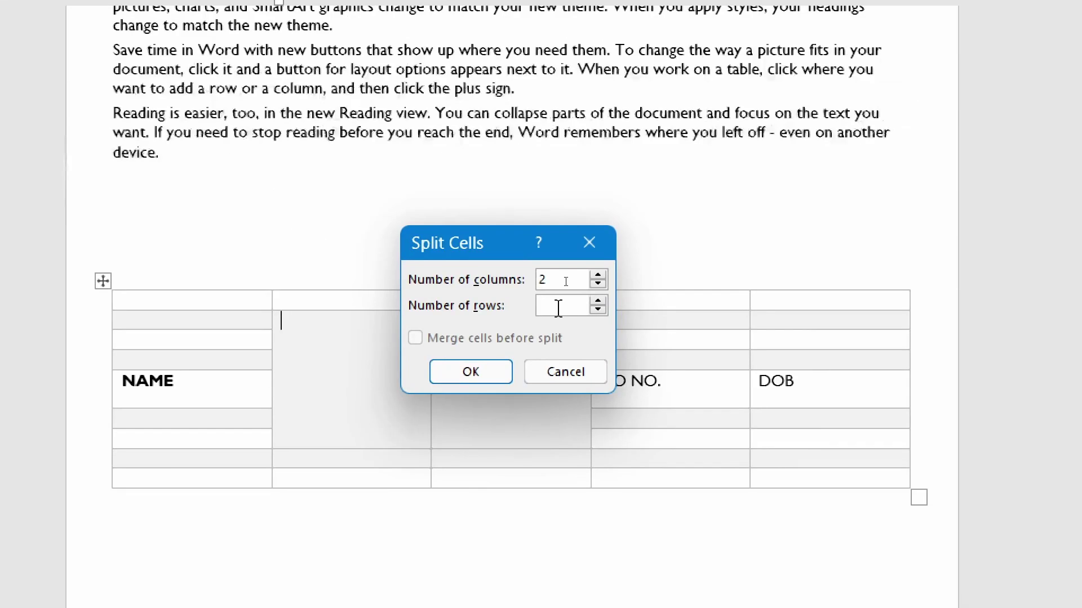
pyautogui.press('BackSpace')
pyautogui.write('4')
pyautogui.press('BackSpace')
pyautogui.write('2')
pyautogui.click(729, 432)
pyautogui.click(315, 354)
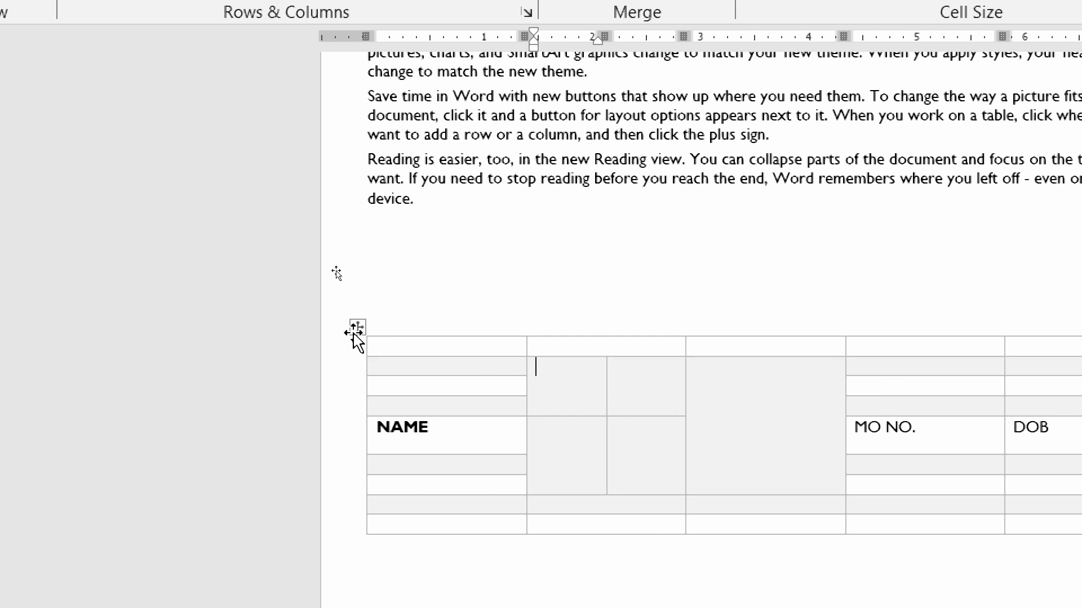
# - Split the table at the NAME row
pyautogui.click(451, 430)
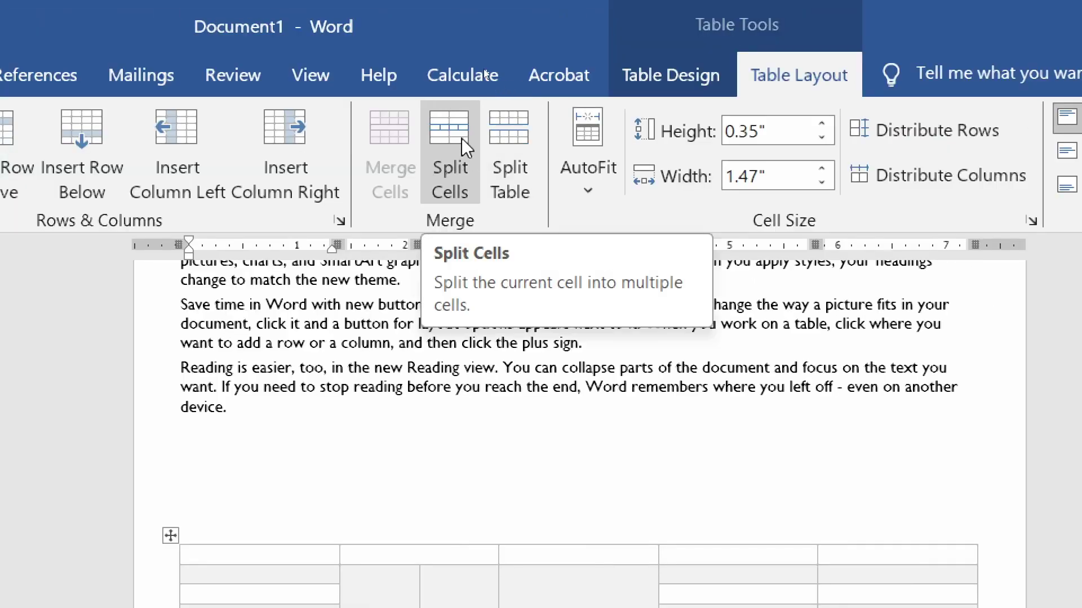
pyautogui.click(458, 131)
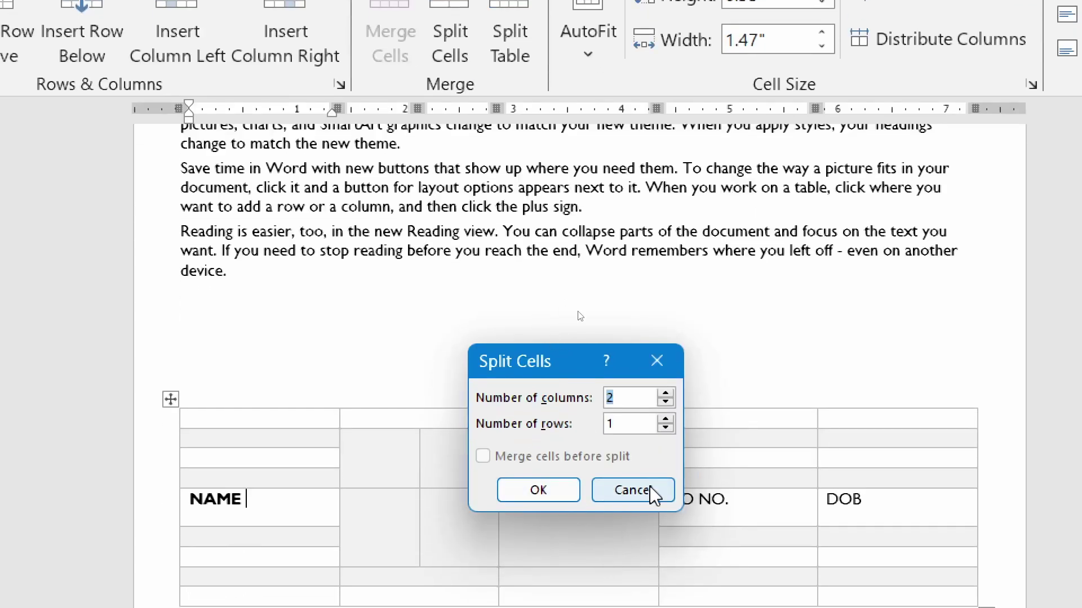
pyautogui.click(651, 489)
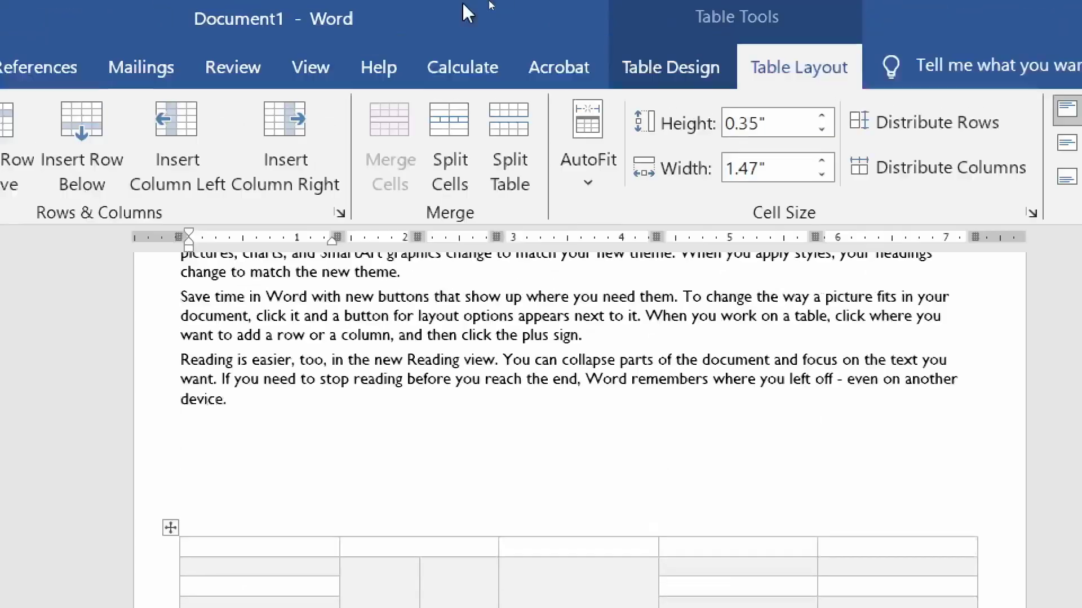
pyautogui.click(516, 135)
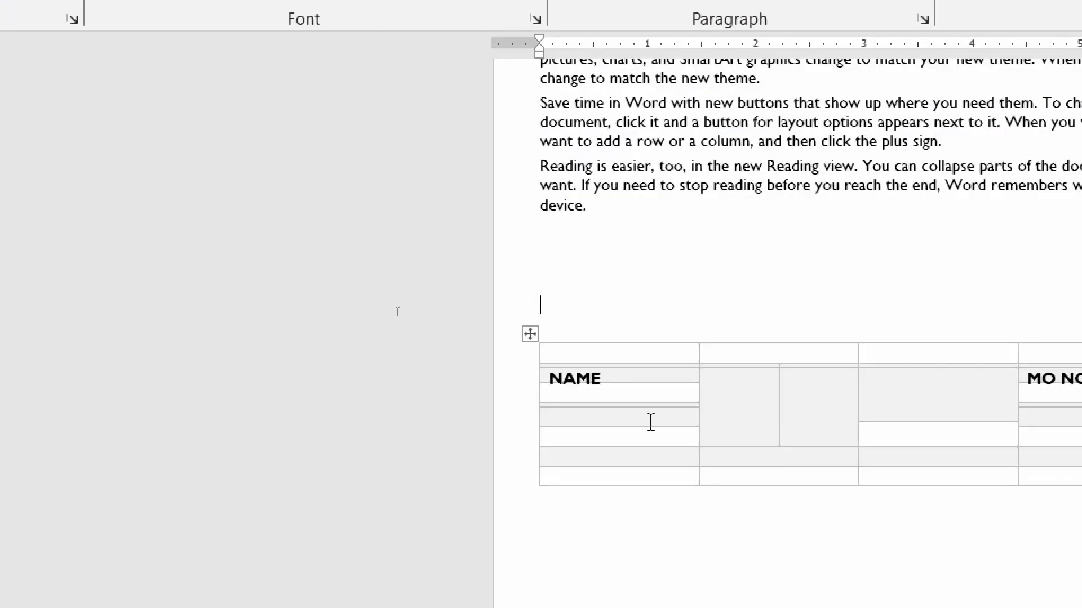
# - Move the NAME table up under the text and the lower table further down the page
pyautogui.click(594, 412)
pyautogui.moveTo(530, 359); pyautogui.dragTo(546, 275)
pyautogui.moveTo(538, 162); pyautogui.dragTo(544, 107)
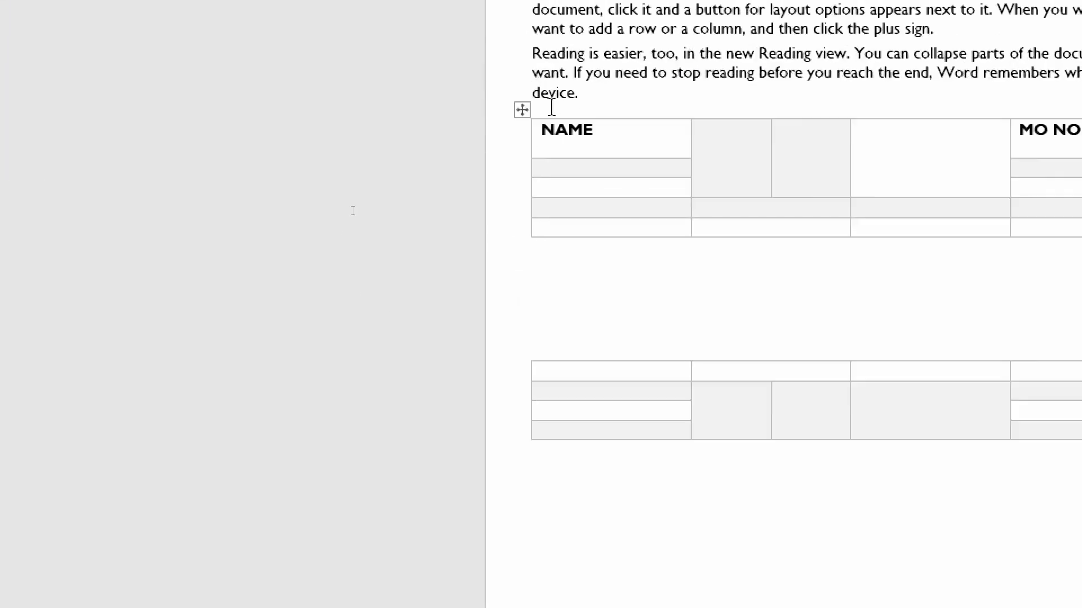
pyautogui.scroll(-3, 586, 478)
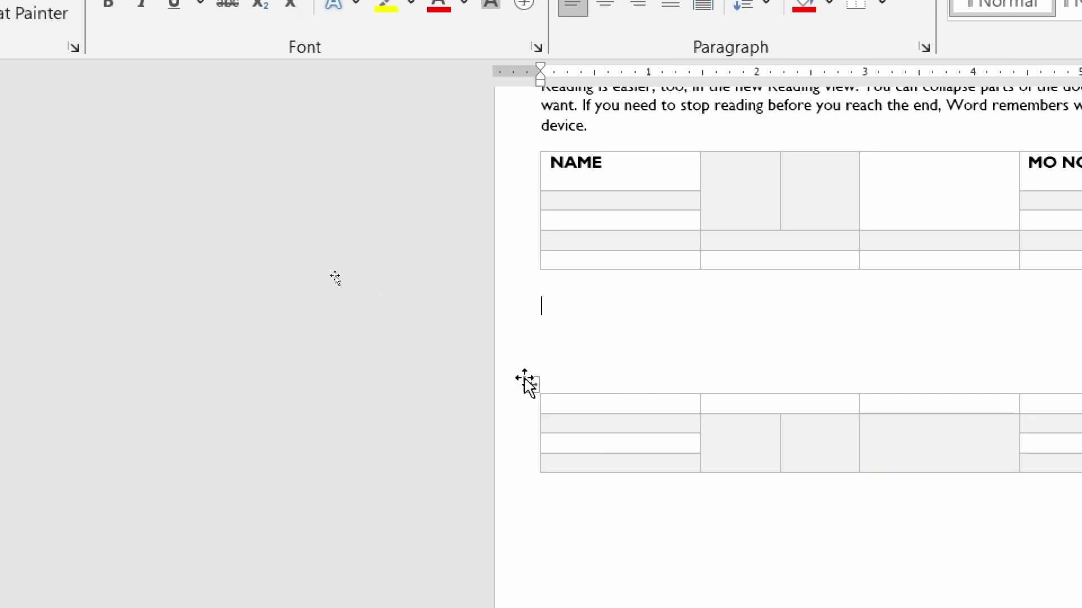
pyautogui.moveTo(529, 385); pyautogui.dragTo(533, 438)
pyautogui.click(564, 162)
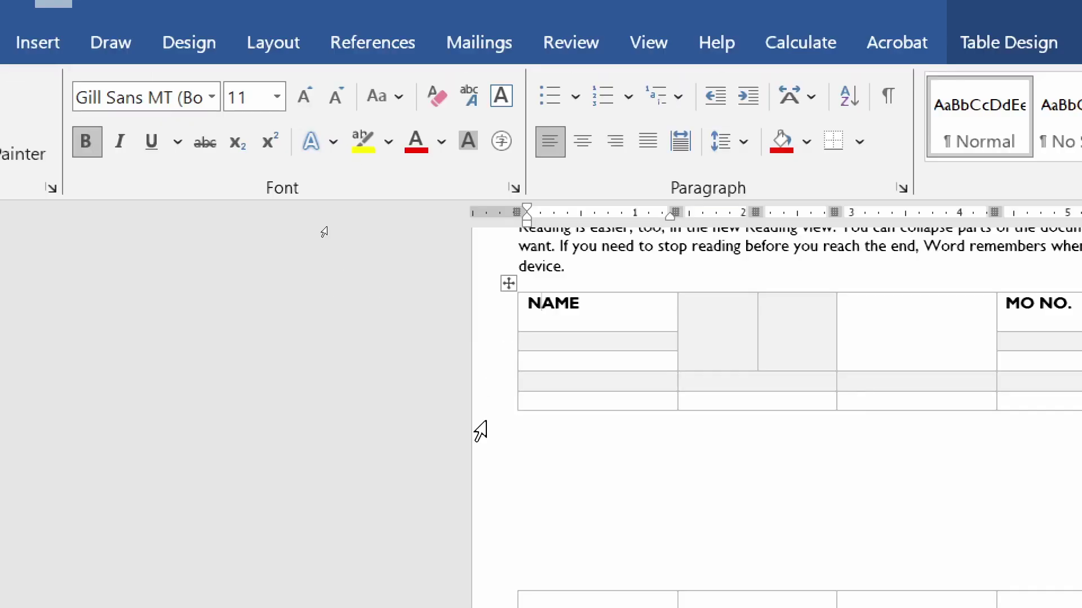
pyautogui.click(514, 283)
pyautogui.click(489, 418)
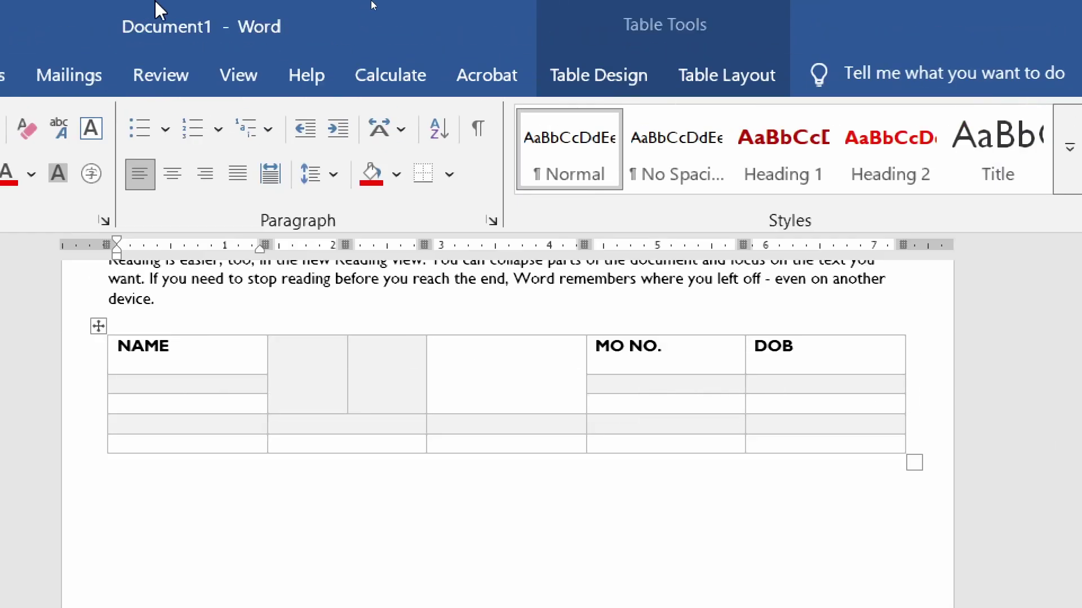
pyautogui.click(727, 74)
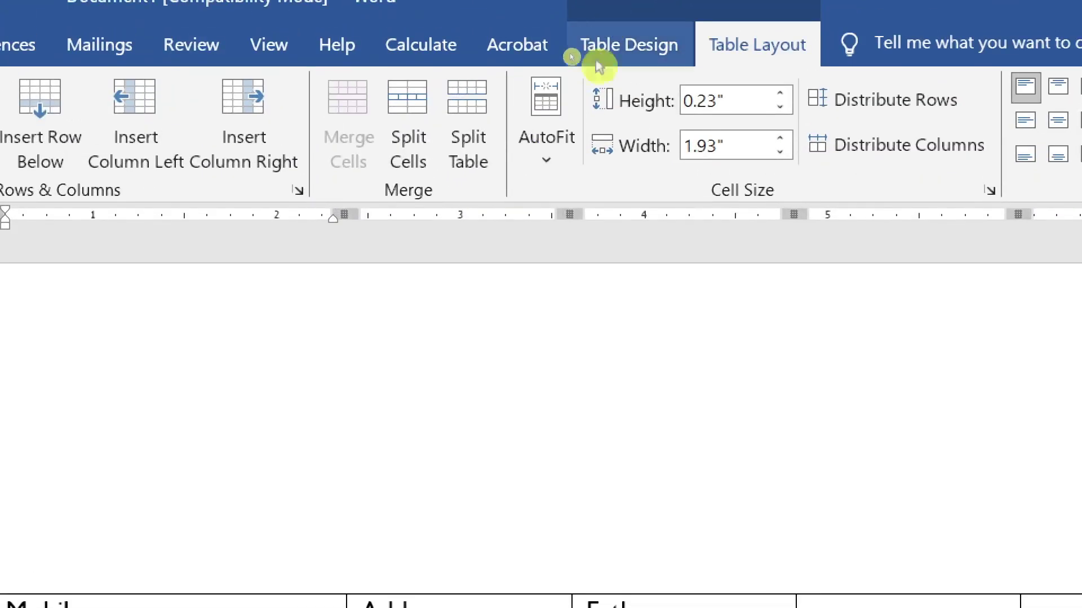
pyautogui.click(545, 164)
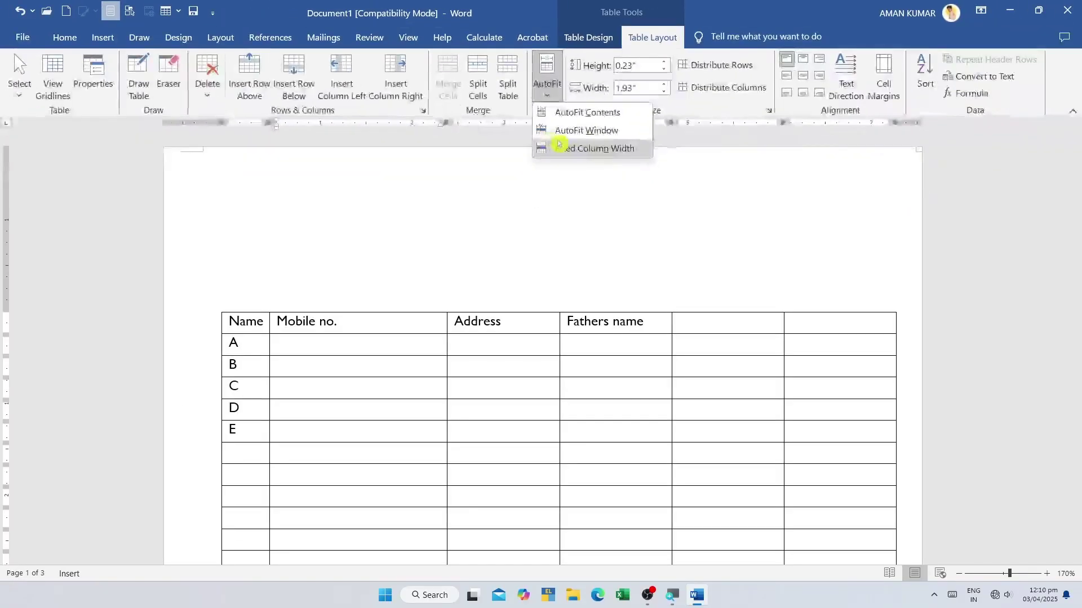
pyautogui.click(254, 333)
pyautogui.moveTo(253, 333); pyautogui.dragTo(259, 325)
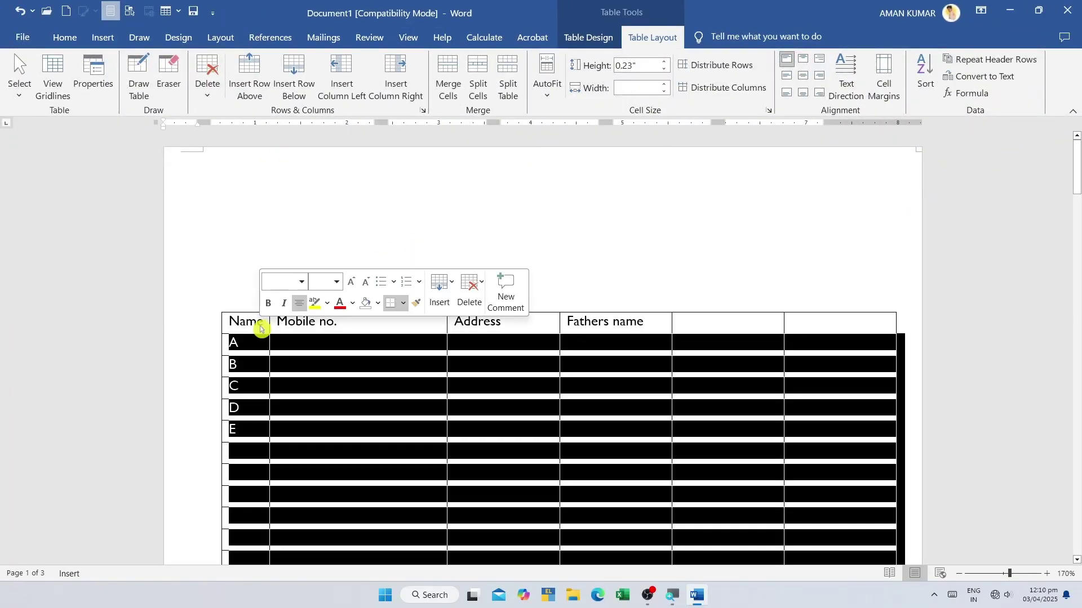
pyautogui.click(259, 326)
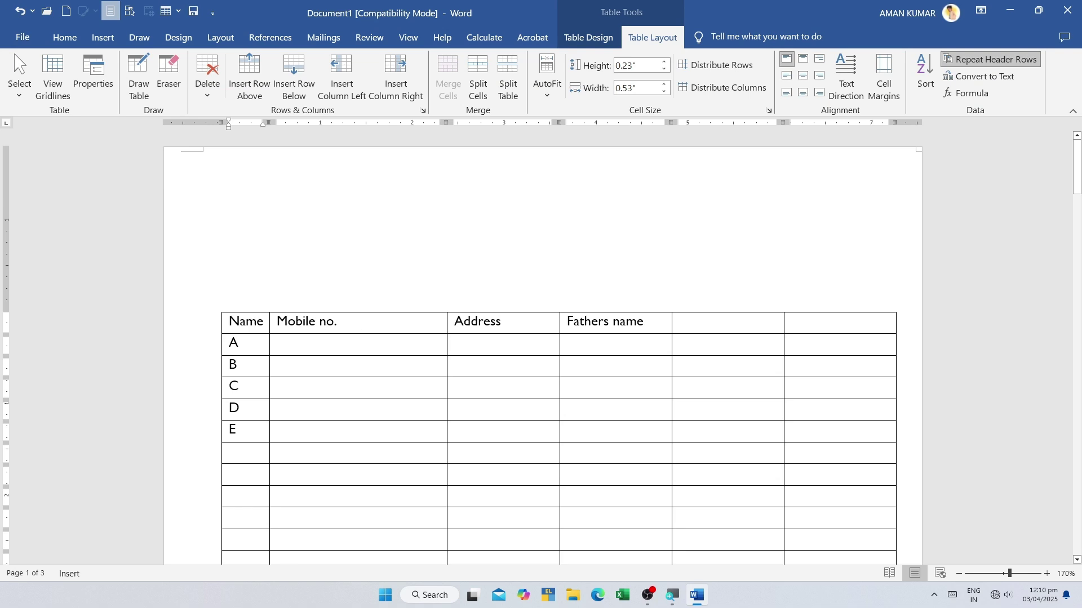
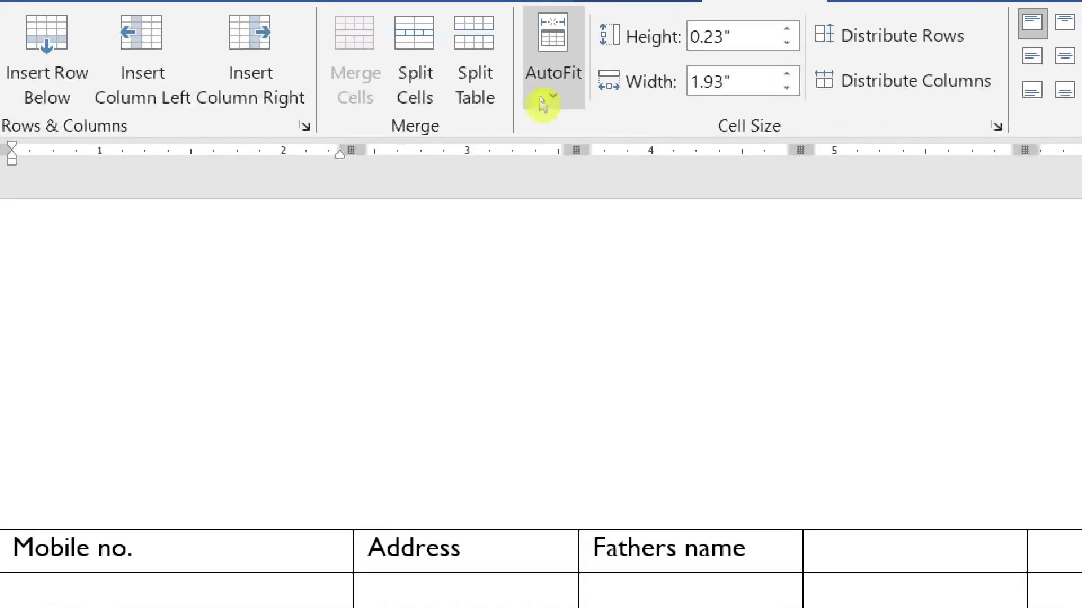
# - Try AutoFit Contents, then AutoFit Window so the table spans the page margins
pyautogui.click(541, 99)
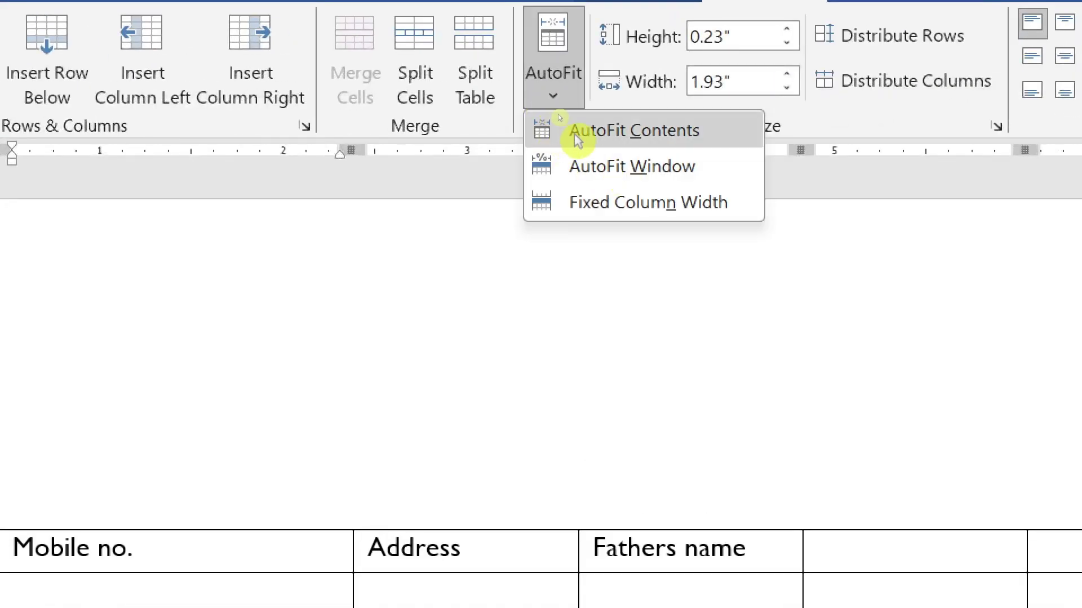
pyautogui.click(706, 129)
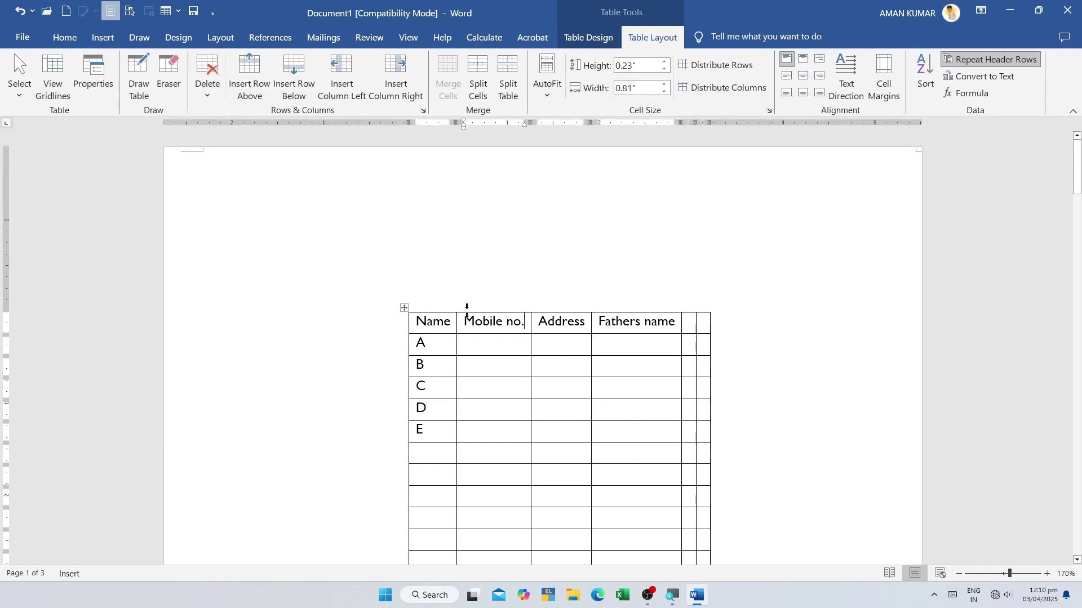
pyautogui.click(547, 85)
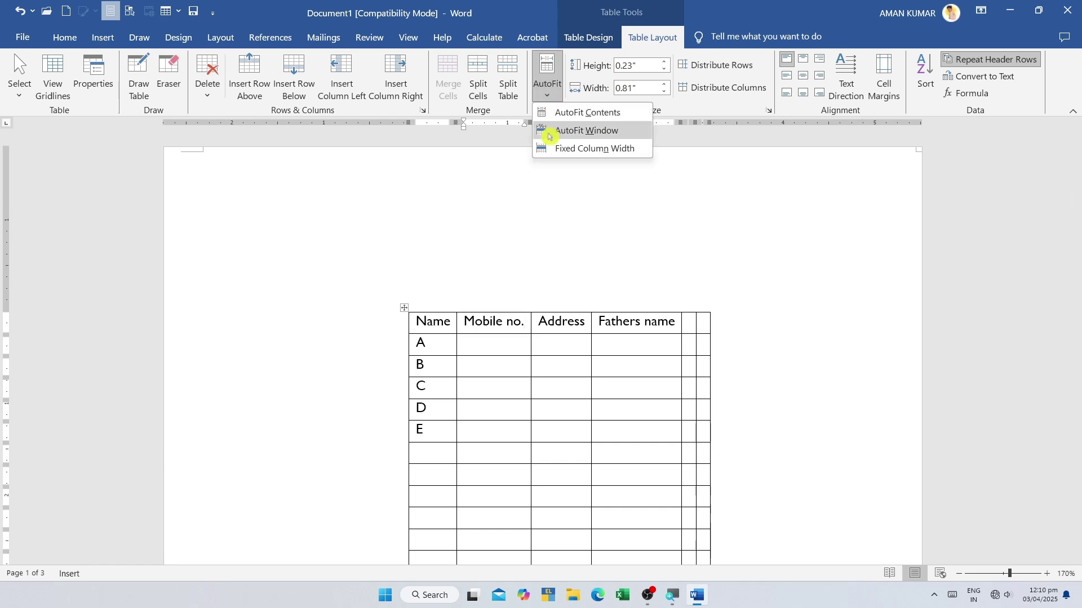
pyautogui.click(577, 137)
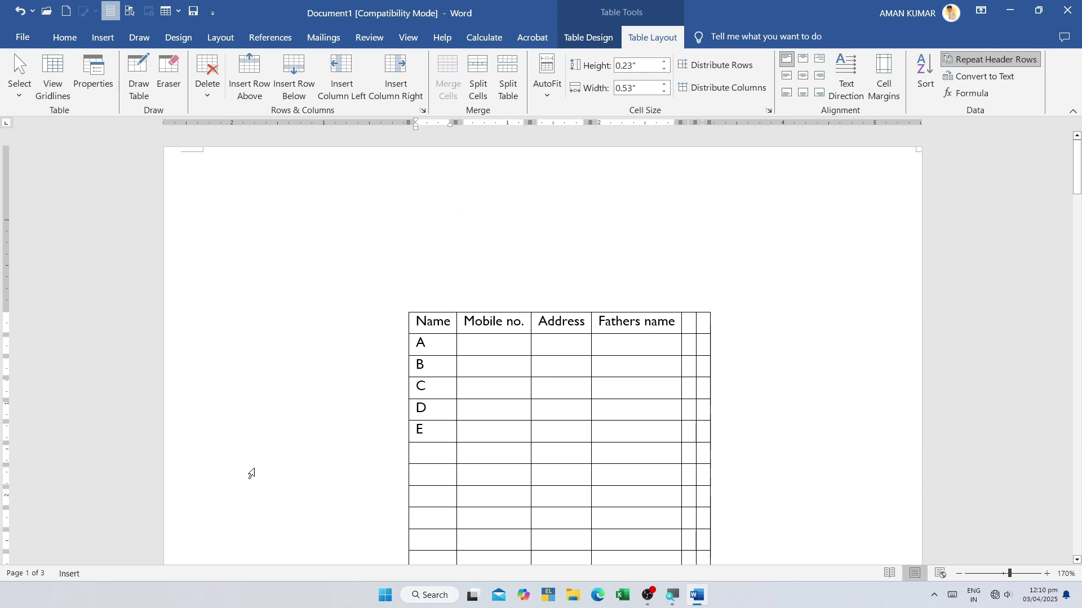
pyautogui.click(547, 90)
pyautogui.click(569, 137)
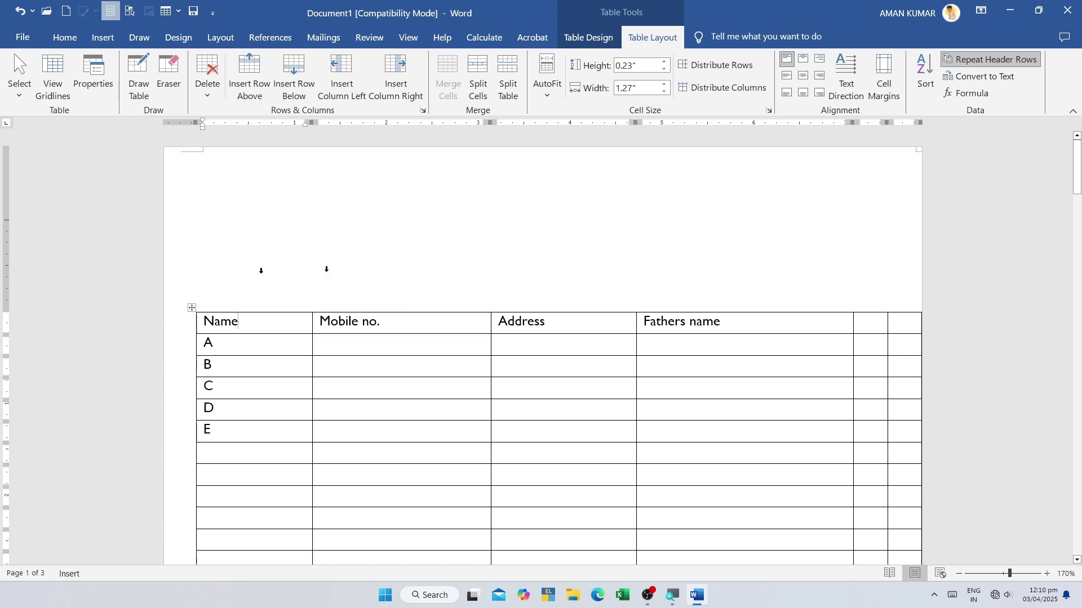
pyautogui.scroll(-2, 886, 555)
pyautogui.scroll(2, 879, 547)
# - Switch to Fixed Column Width and type test text under Name to check the columns hold
pyautogui.click(547, 87)
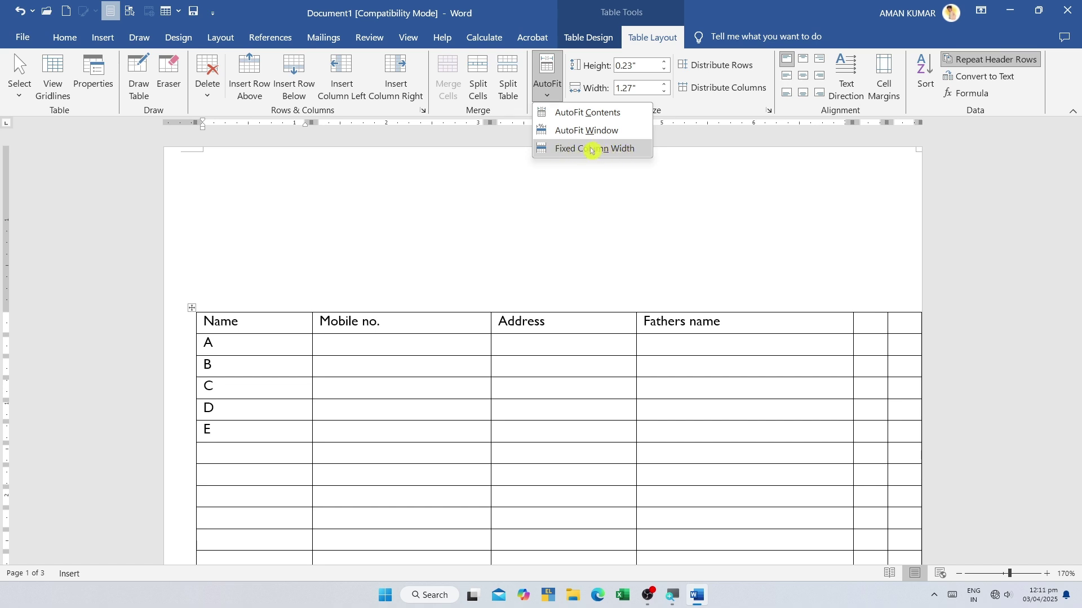
pyautogui.click(591, 148)
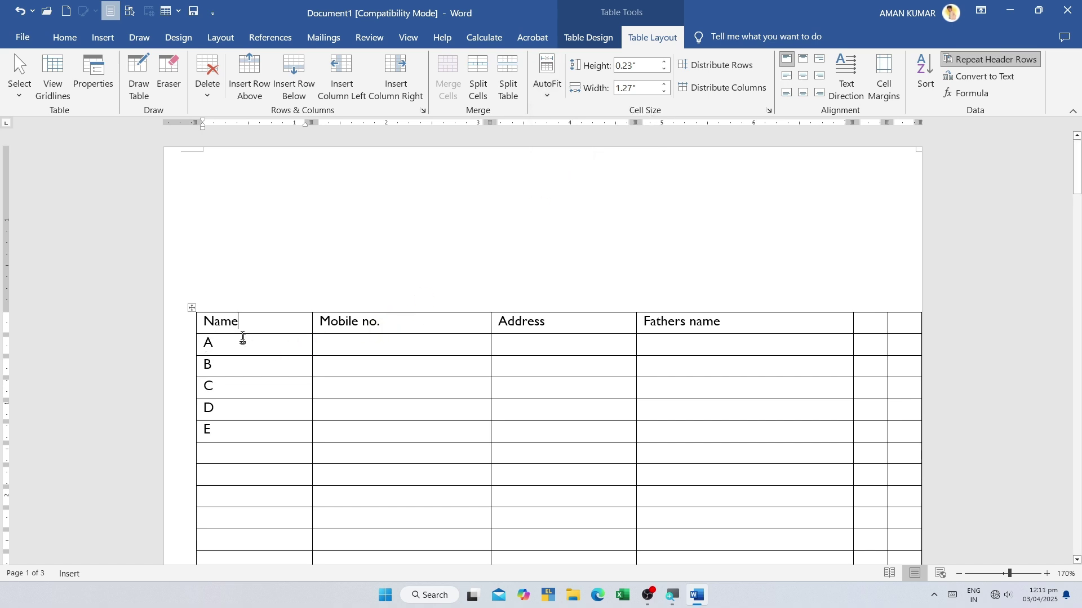
pyautogui.press('Return')
pyautogui.write('fsdajkldfjdfgjgjdfgjdlkfjglkfjgl')
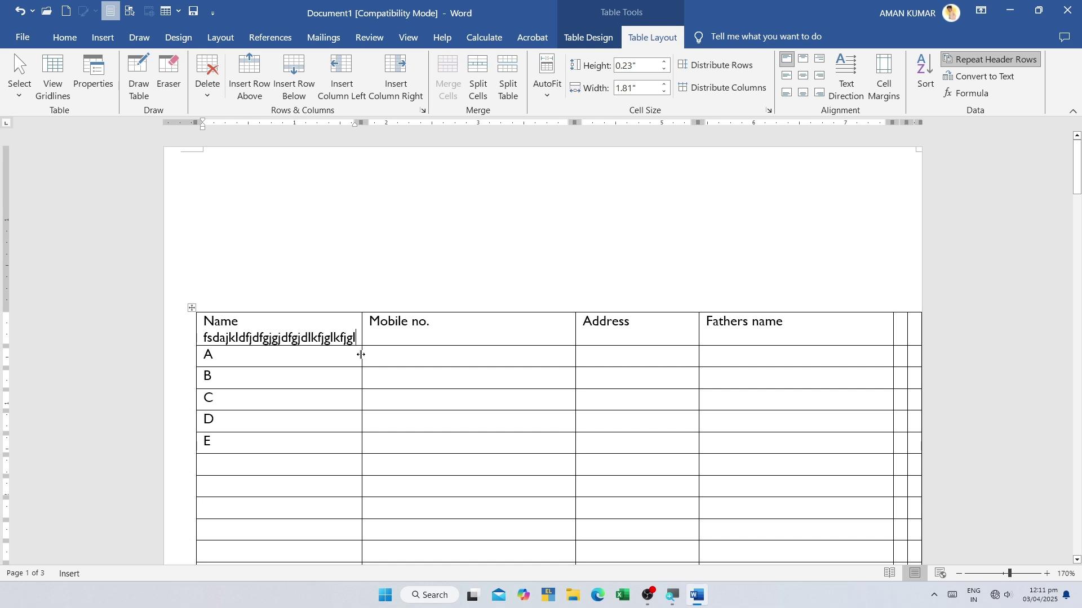
pyautogui.click(546, 85)
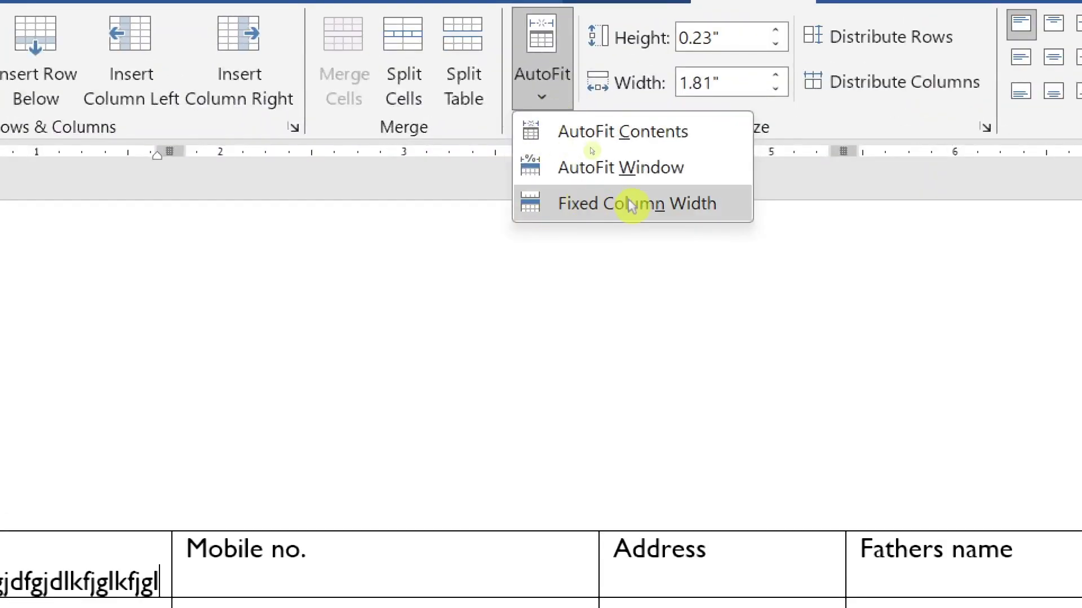
pyautogui.click(658, 217)
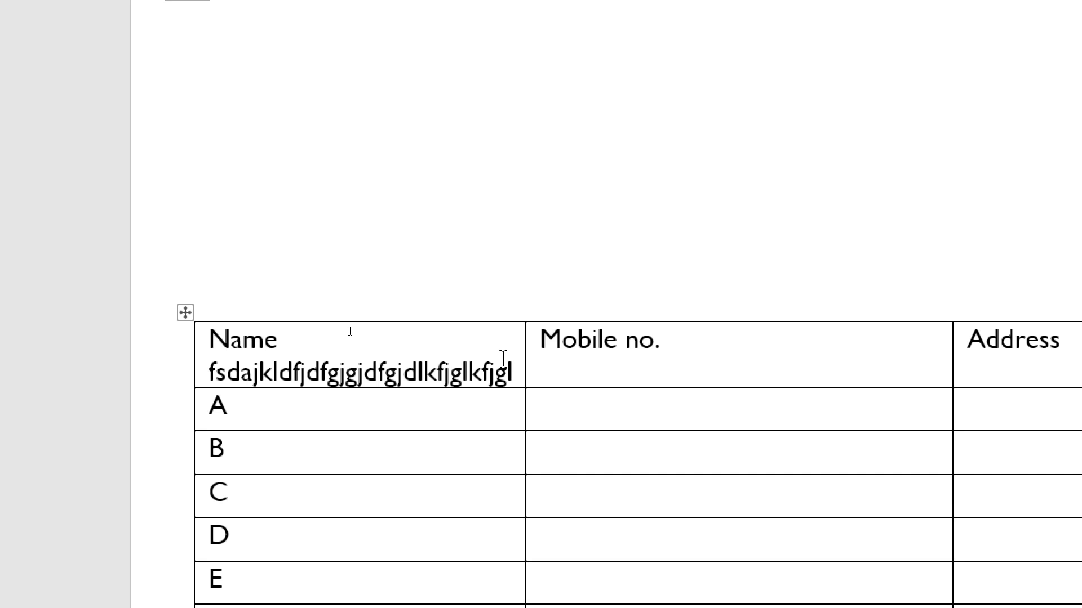
pyautogui.write('dfgdklfgkdgkd;gk')
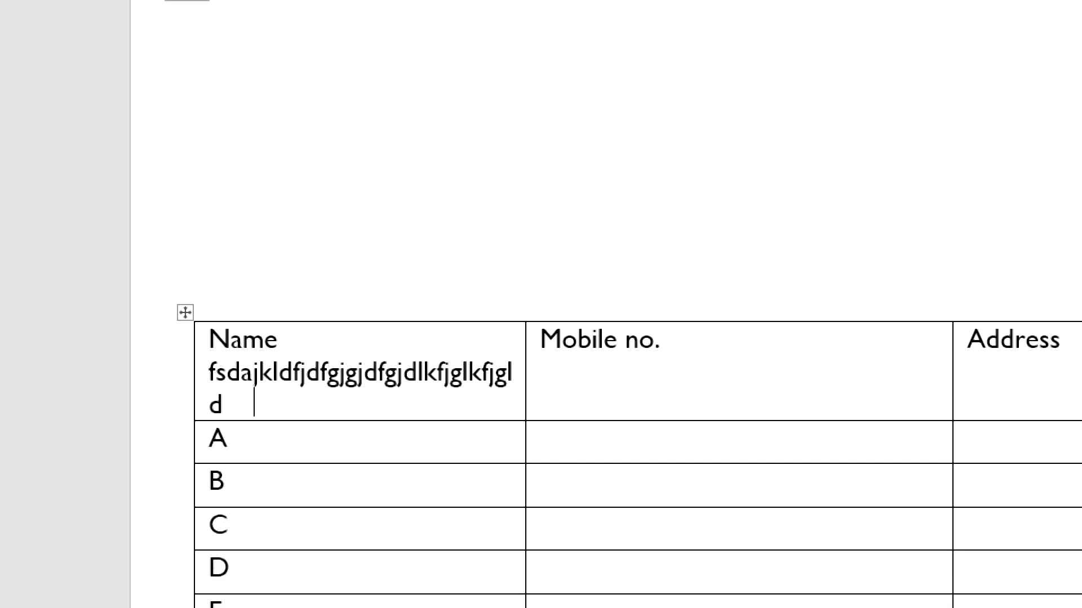
pyautogui.write('d;lgkldfkg;dfkgdflgk;dfgldfkgdf')
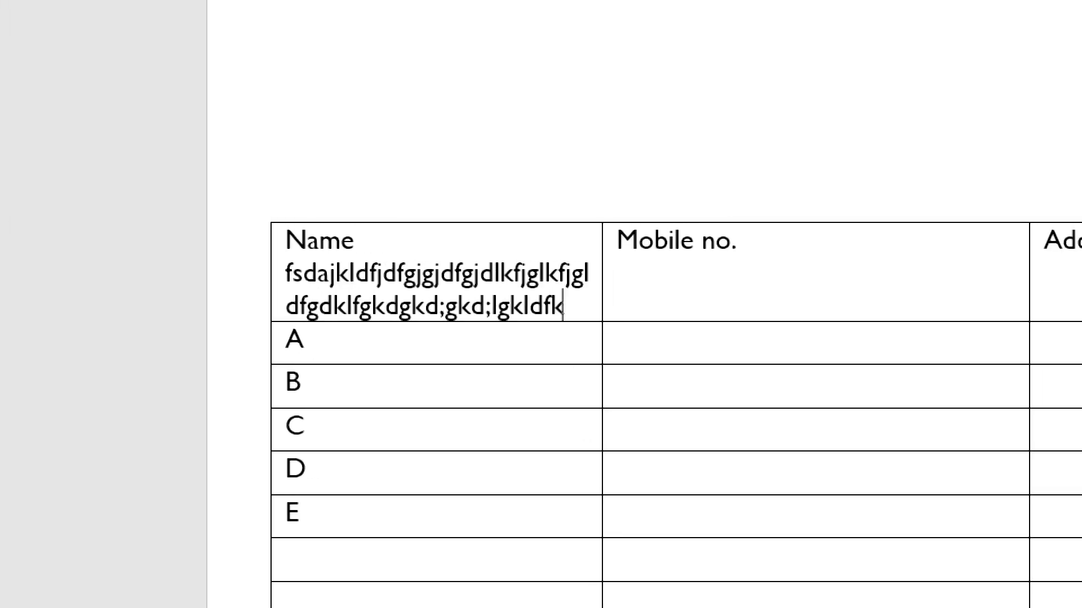
pyautogui.write('kg;fdkldkg;dkfgkdfl;gf')
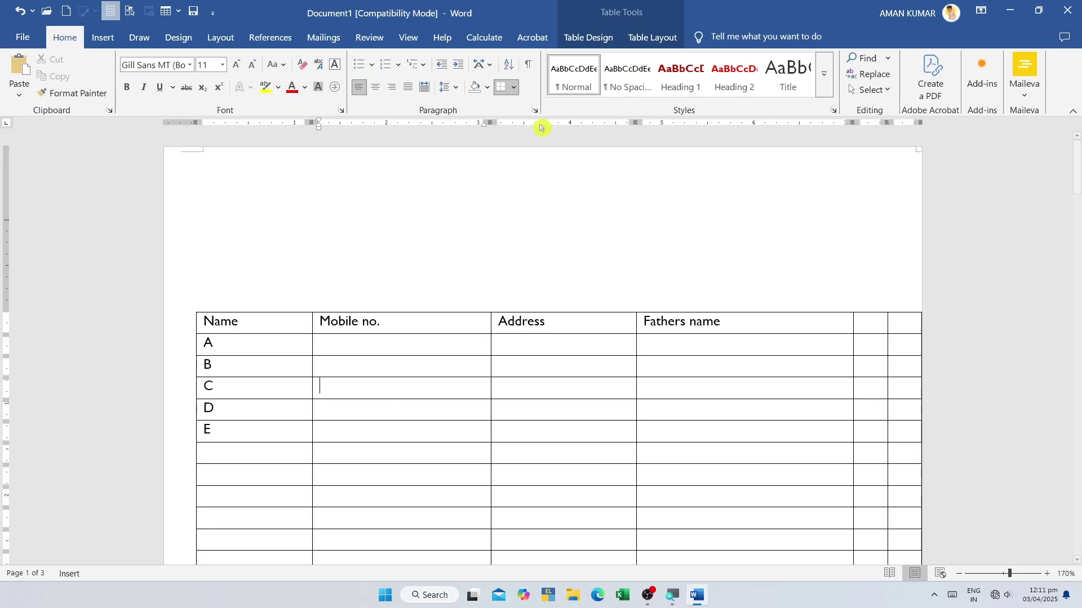
# - Reopen the AutoFit options, dismiss them and return to the Name and Mobile no. cells
pyautogui.click(652, 37)
pyautogui.click(540, 87)
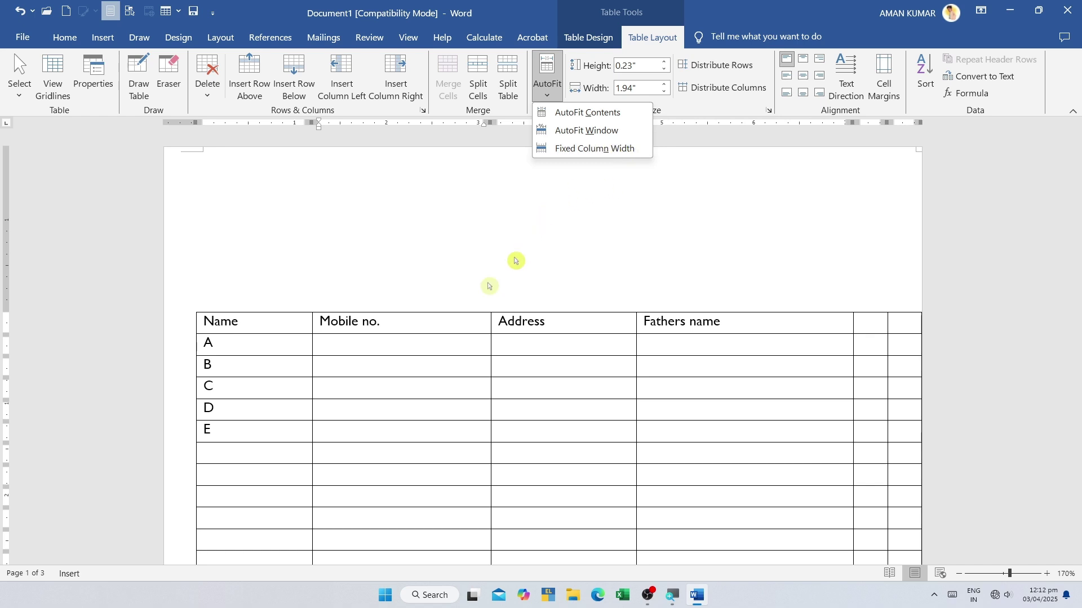
pyautogui.click(326, 416)
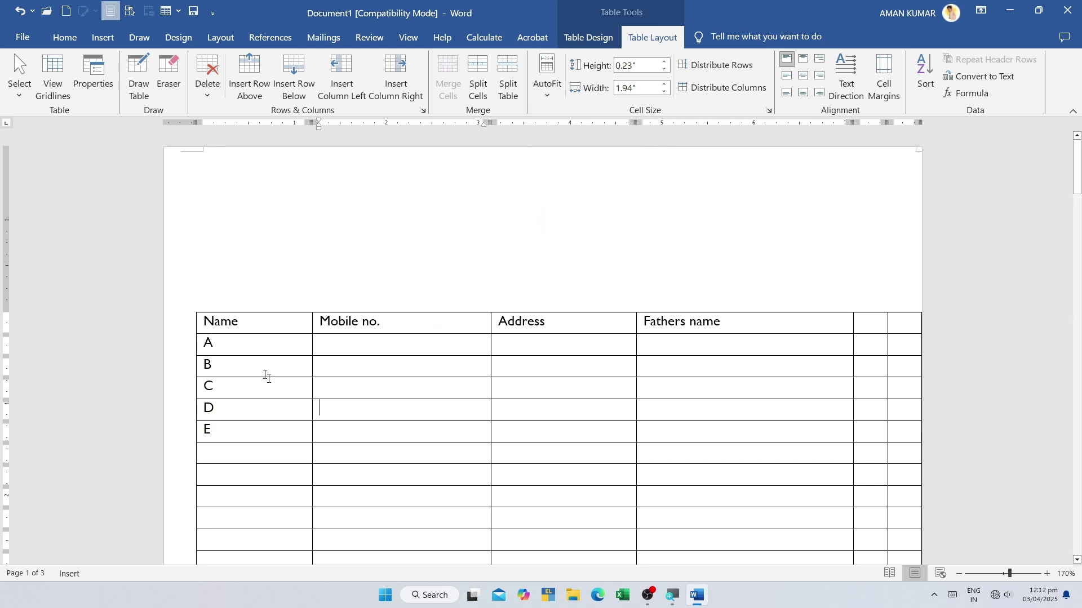
pyautogui.click(197, 327)
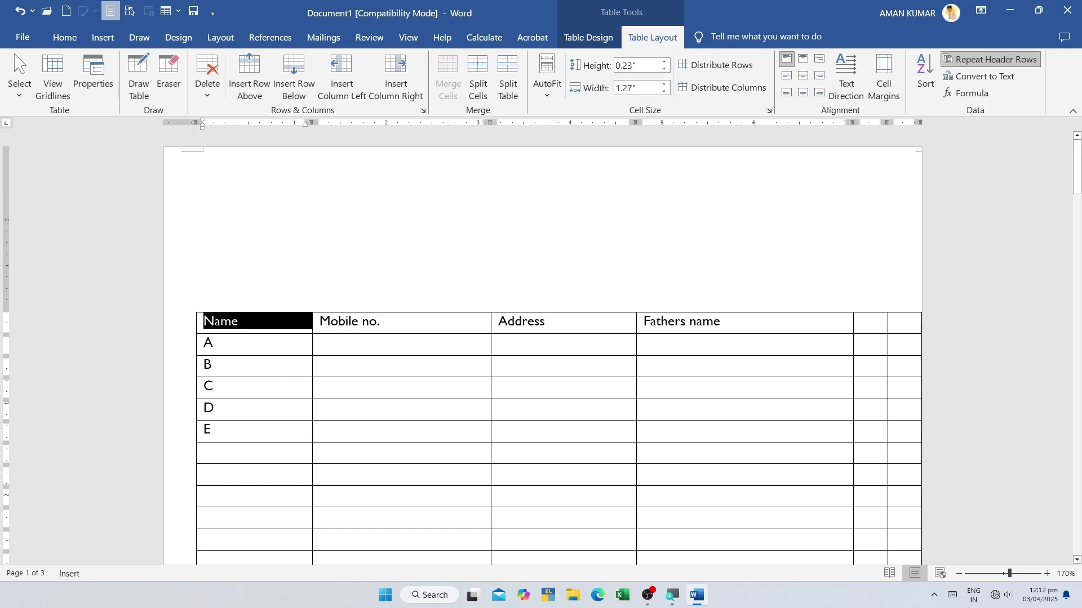
pyautogui.click(448, 336)
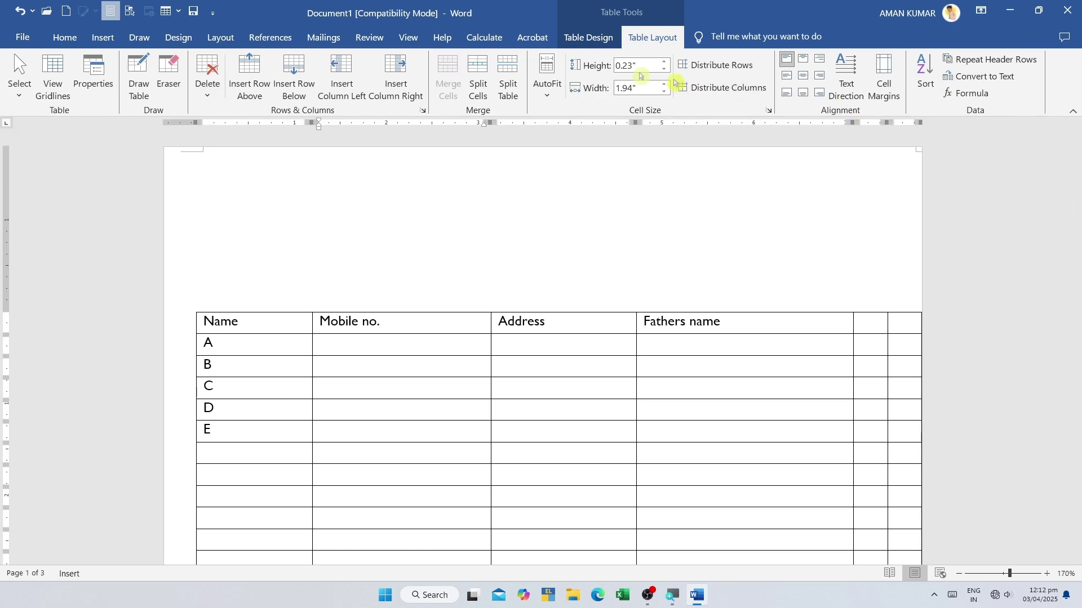
# - Raise the header row height with the Height spinner, then bring it back to normal
pyautogui.moveTo(430, 313); pyautogui.dragTo(773, 325)
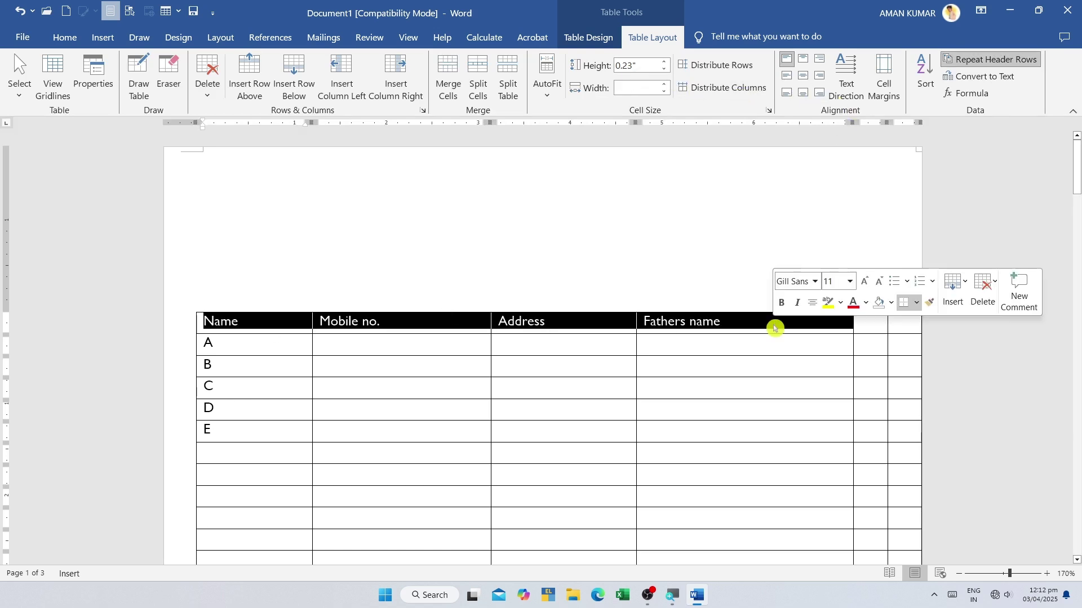
pyautogui.click(665, 62)
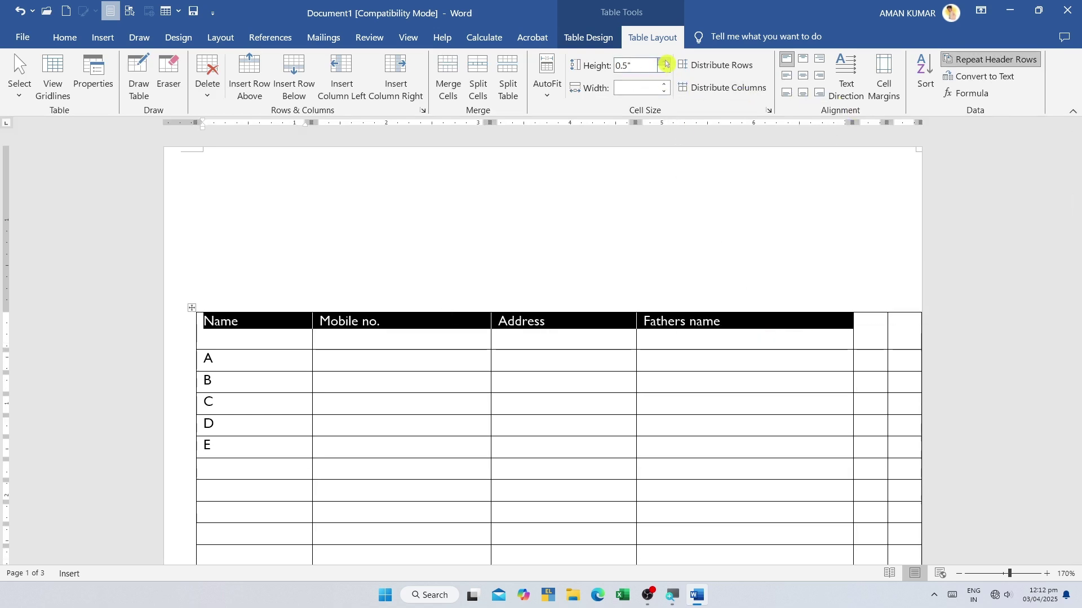
pyautogui.click(666, 62)
pyautogui.hotkey('ctrl', 'z')
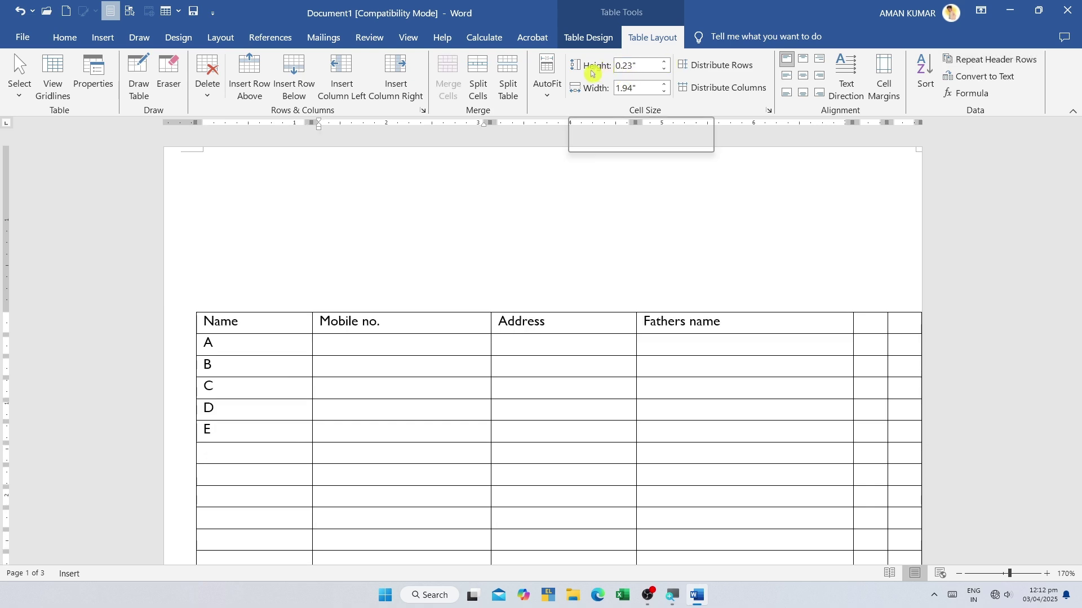
pyautogui.hotkey('ctrl', 'y')
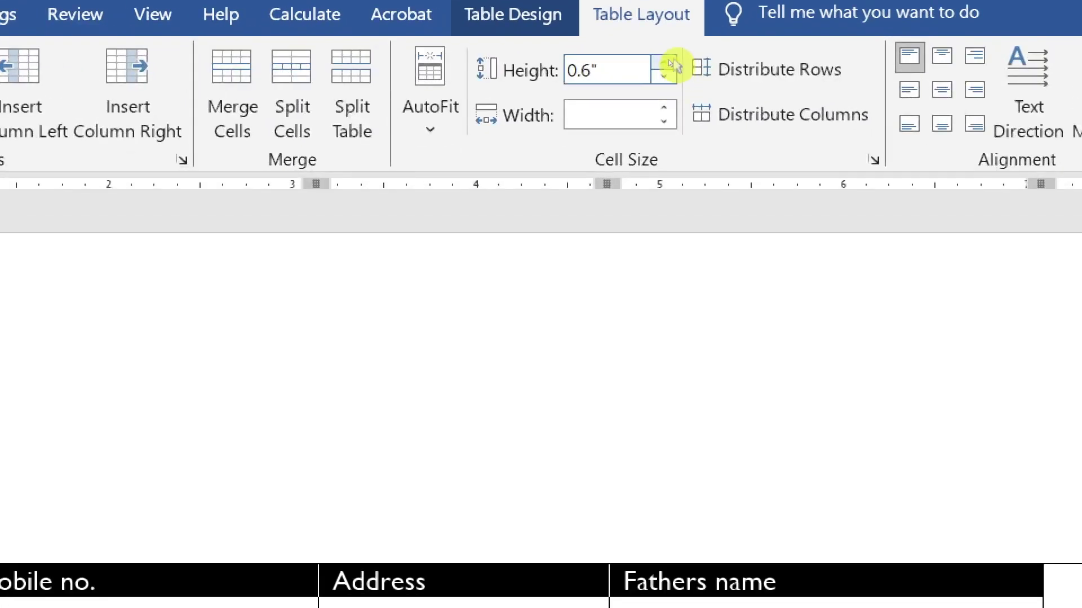
pyautogui.click(668, 62)
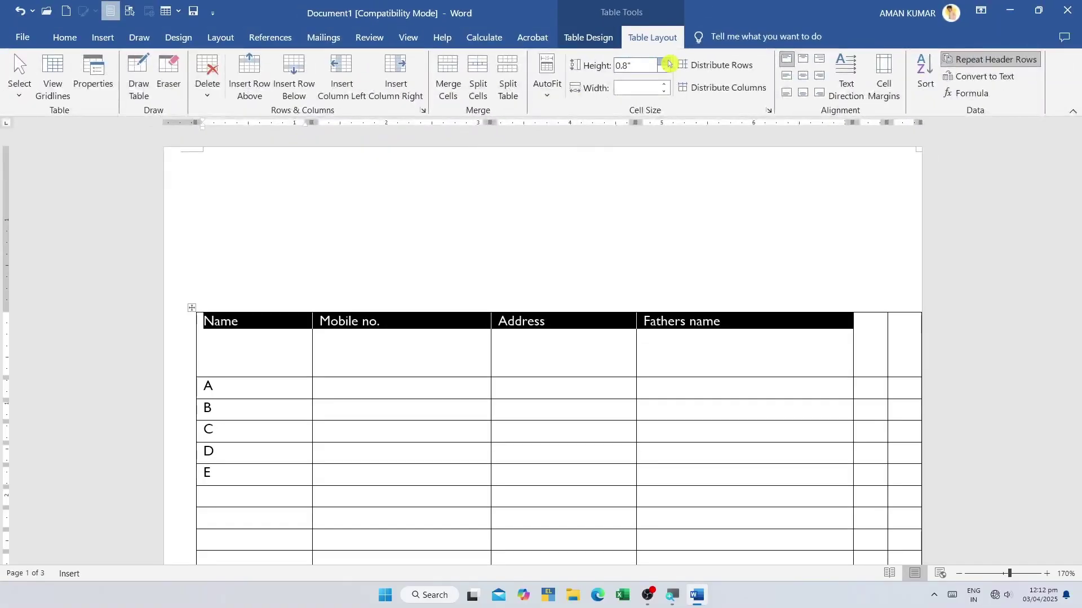
pyautogui.click(668, 62)
pyautogui.click(668, 62)
pyautogui.click(668, 62)
pyautogui.click(668, 62)
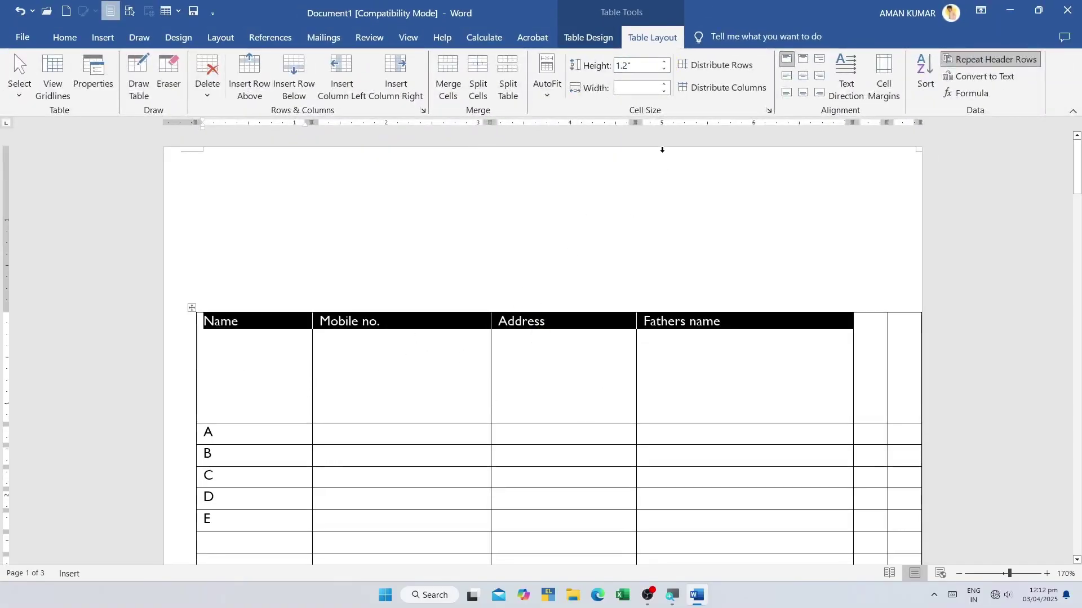
pyautogui.click(665, 70)
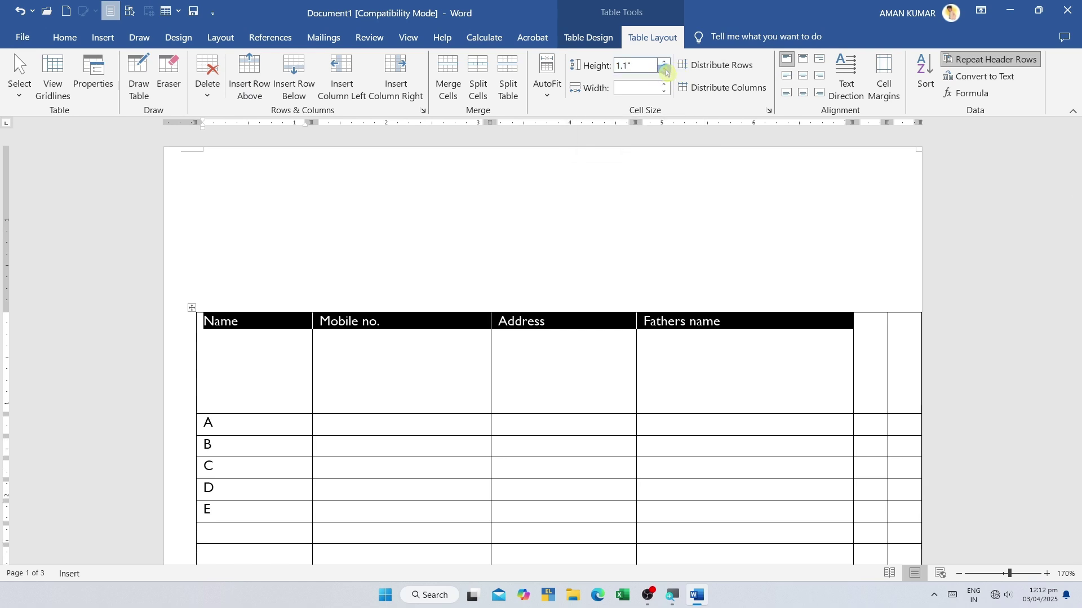
pyautogui.click(666, 71)
pyautogui.click(665, 70)
pyautogui.click(666, 70)
pyautogui.click(665, 70)
pyautogui.click(665, 70)
pyautogui.click(665, 70)
pyautogui.click(666, 71)
pyautogui.click(666, 71)
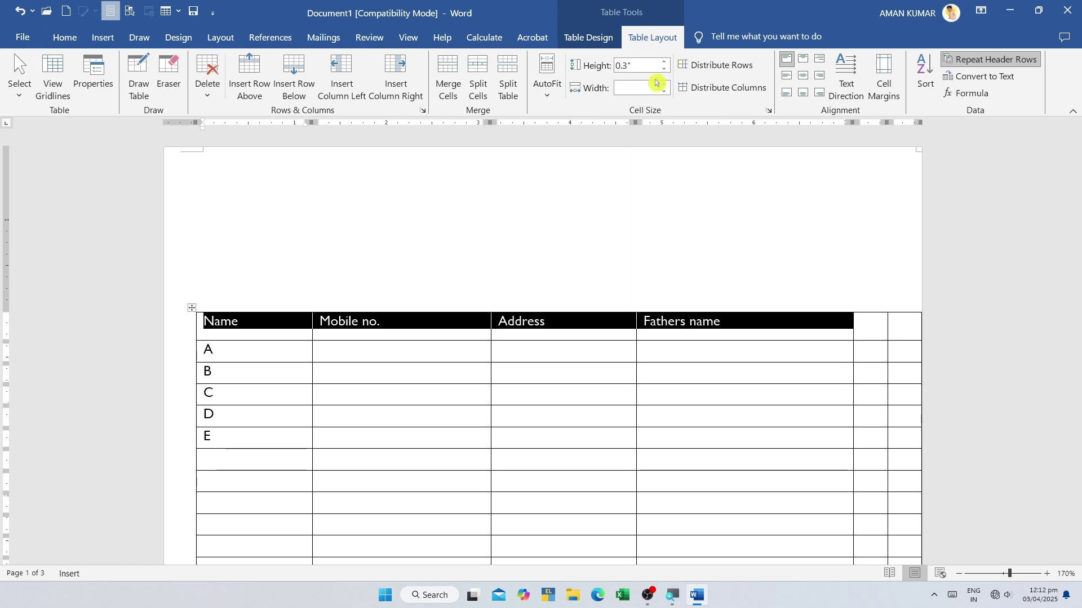
pyautogui.click(324, 372)
# - Widen the Name column to about 1.8 inches with the Width spinner
pyautogui.moveTo(226, 324); pyautogui.dragTo(254, 558)
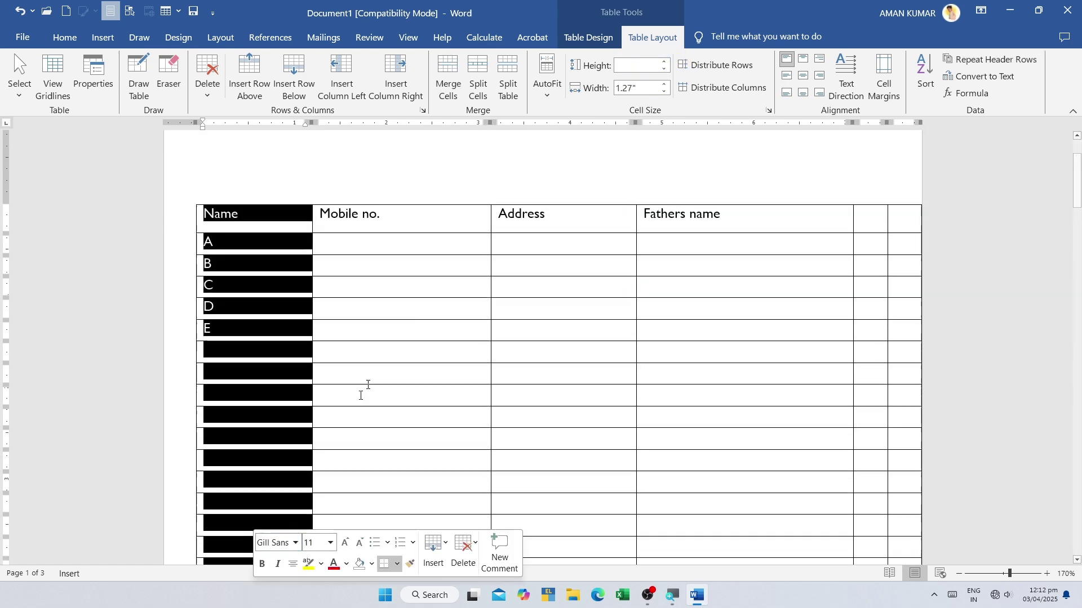
pyautogui.click(664, 85)
pyautogui.click(664, 85)
pyautogui.click(664, 84)
pyautogui.click(664, 85)
pyautogui.click(664, 84)
pyautogui.click(664, 84)
pyautogui.click(665, 85)
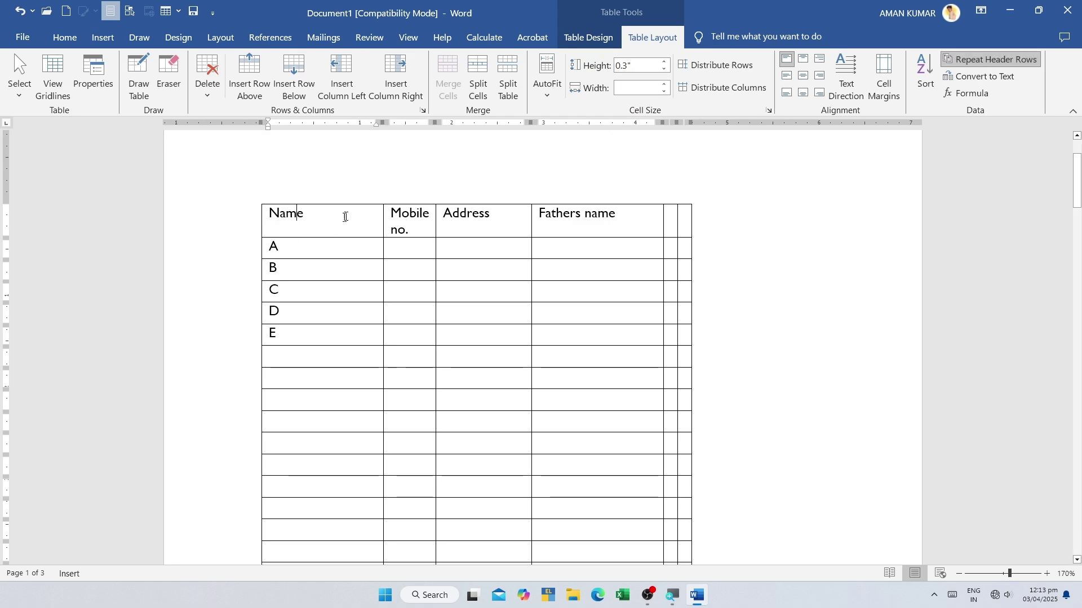
pyautogui.click(442, 269)
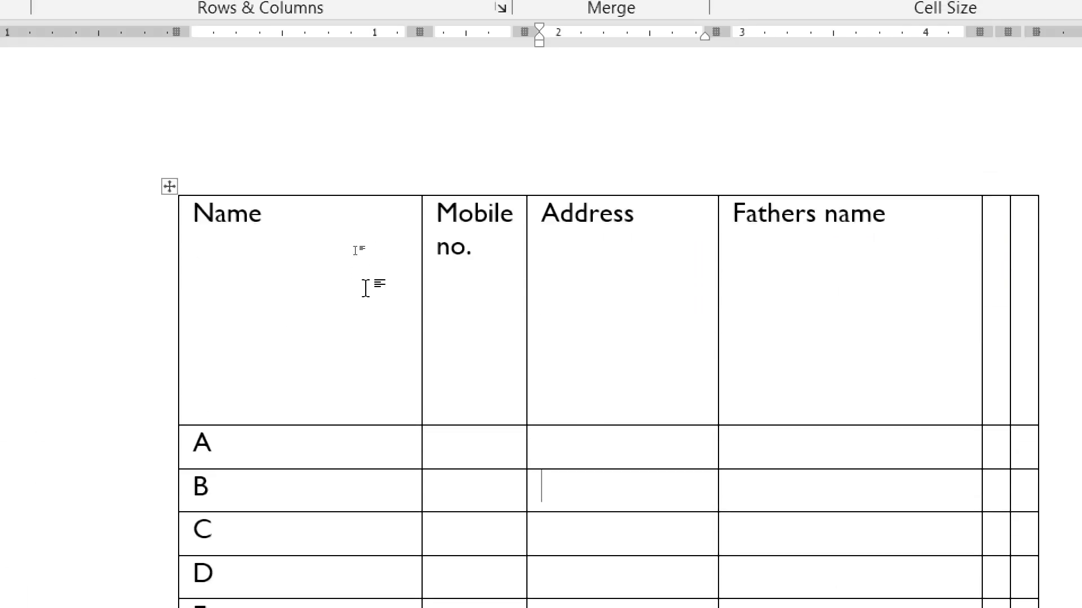
# - Type * in row B and drag the Address column and row B borders to resize them
pyautogui.write('*')
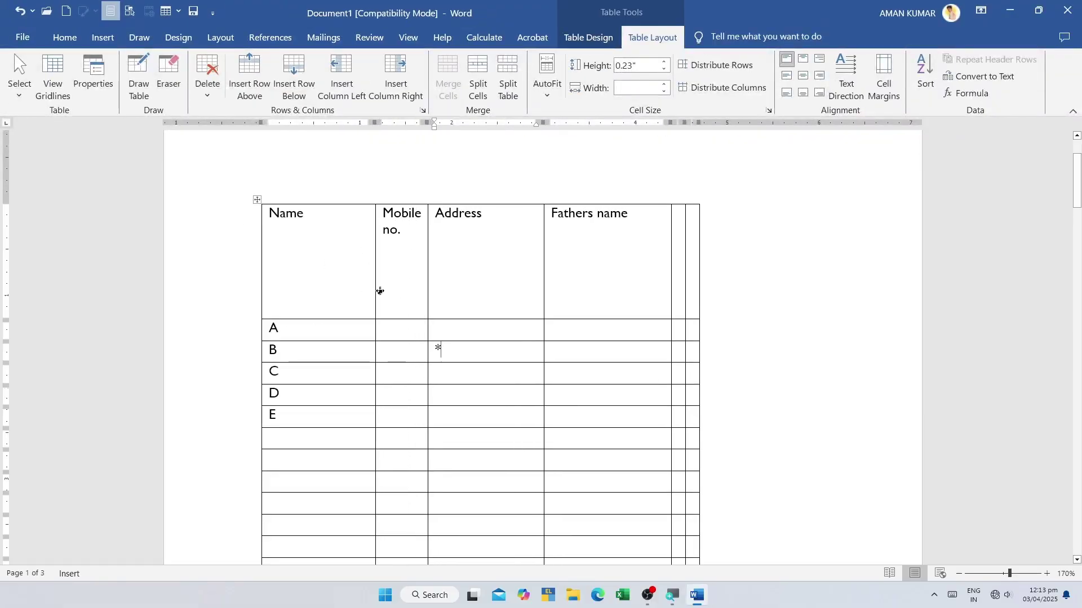
pyautogui.moveTo(543, 269); pyautogui.dragTo(613, 268)
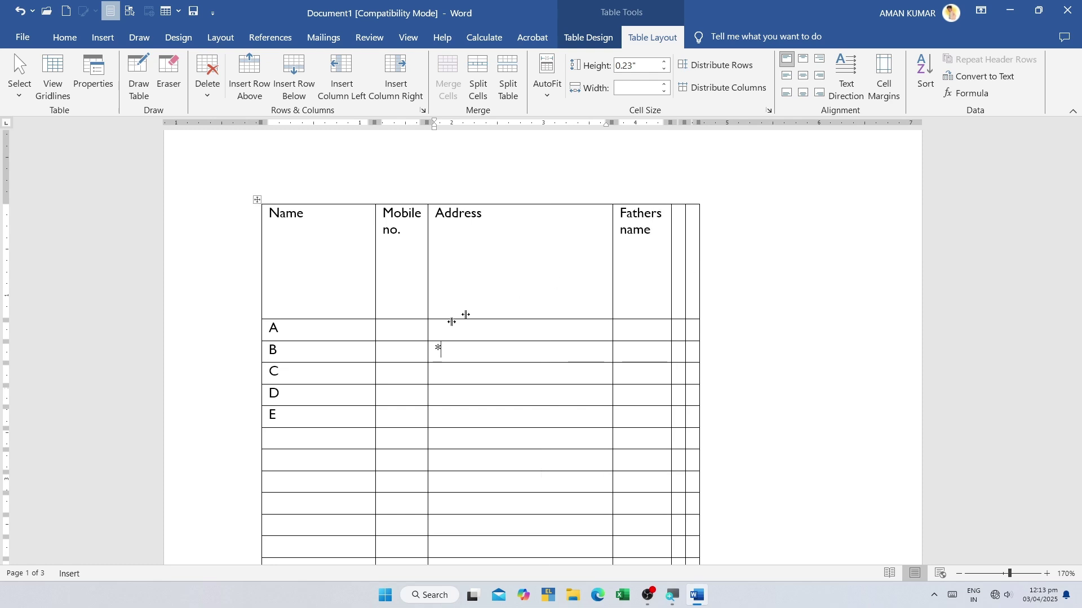
pyautogui.moveTo(328, 363); pyautogui.dragTo(331, 452)
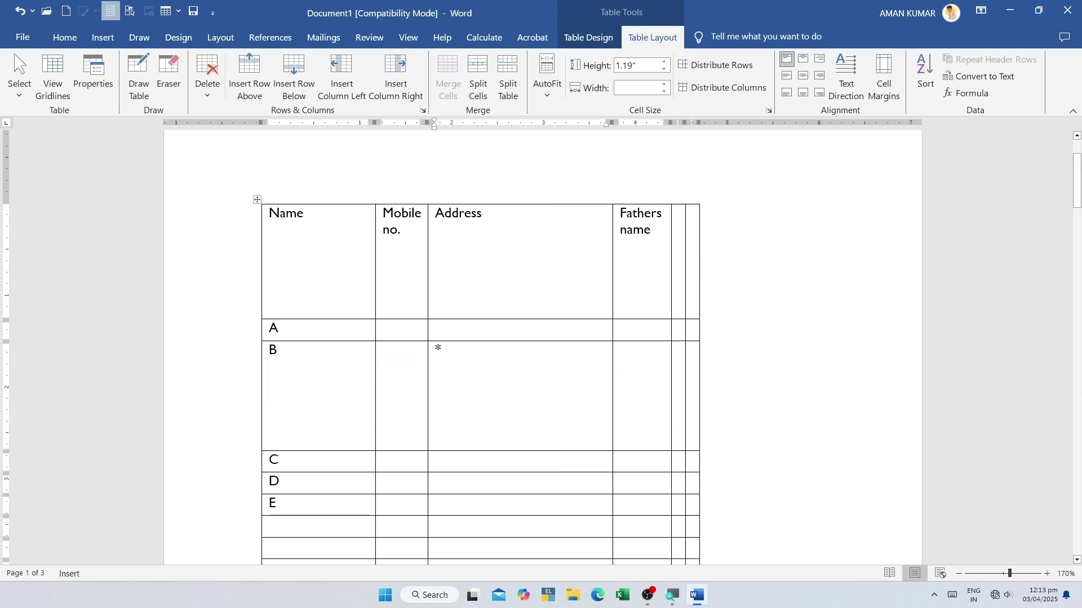
pyautogui.moveTo(269, 349); pyautogui.dragTo(609, 351)
pyautogui.moveTo(402, 220); pyautogui.dragTo(393, 475)
pyautogui.moveTo(518, 220); pyautogui.dragTo(522, 404)
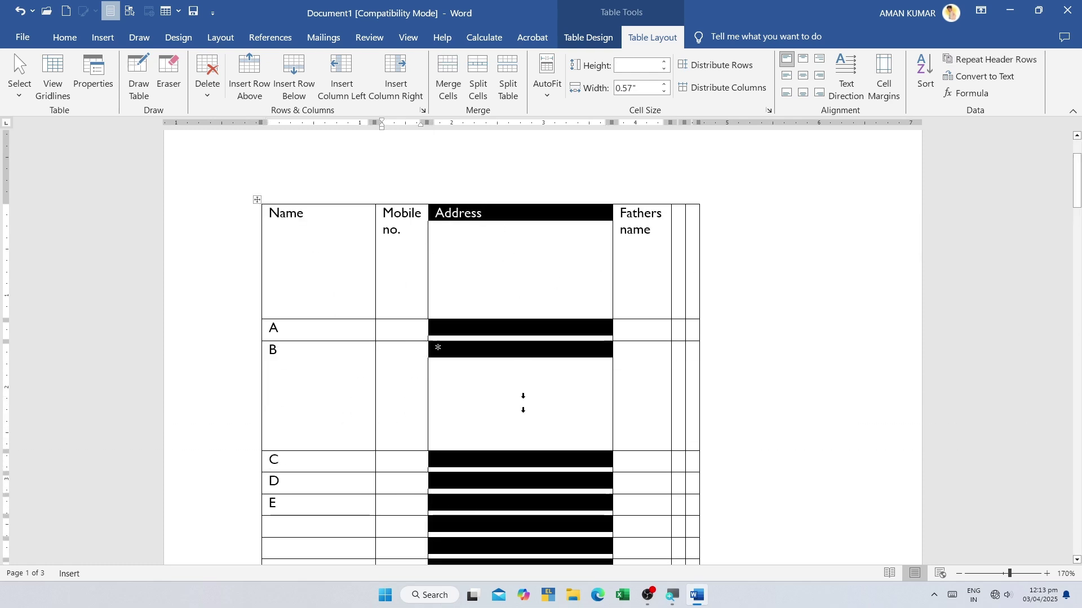
pyautogui.moveTo(319, 265); pyautogui.dragTo(329, 511)
pyautogui.click(401, 214)
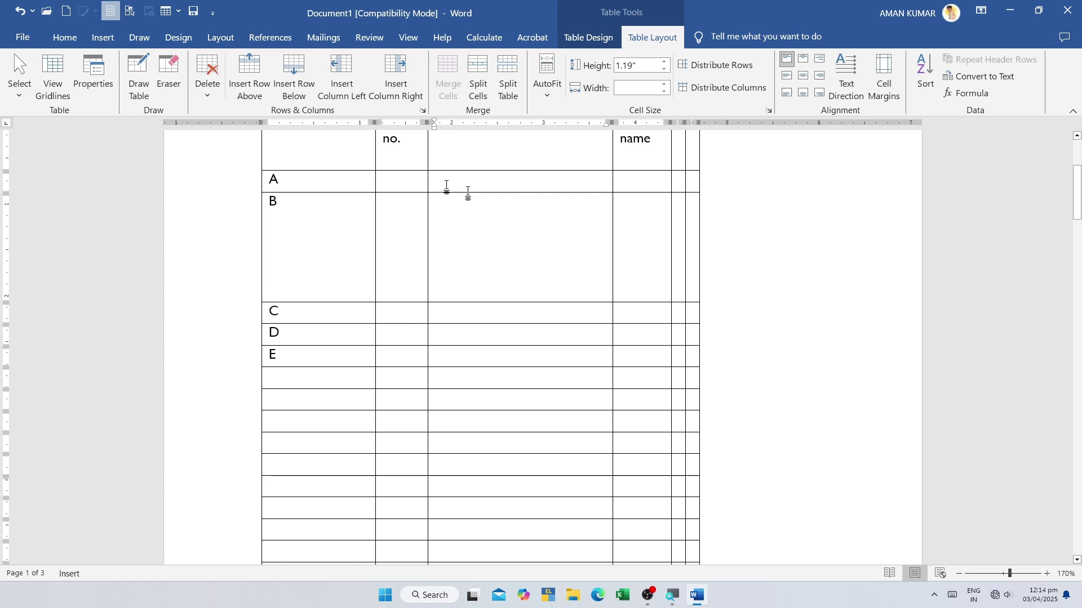
# - Select the rows from the header down and distribute them to equal height
pyautogui.moveTo(468, 194); pyautogui.dragTo(628, 507)
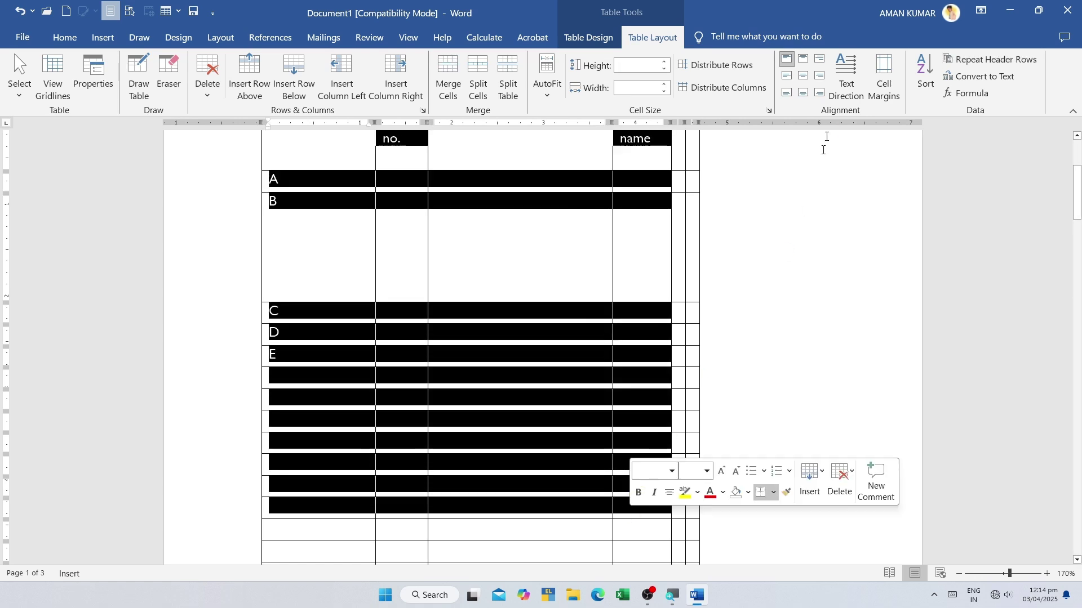
pyautogui.click(733, 65)
pyautogui.scroll(3, 560, 285)
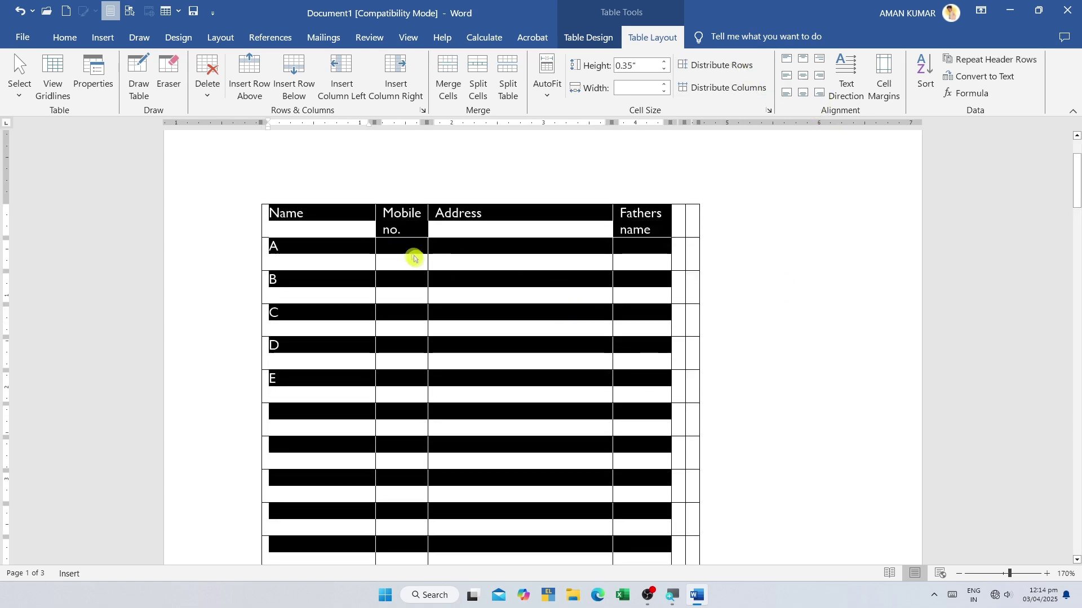
pyautogui.click(494, 264)
pyautogui.moveTo(310, 233); pyautogui.dragTo(552, 540)
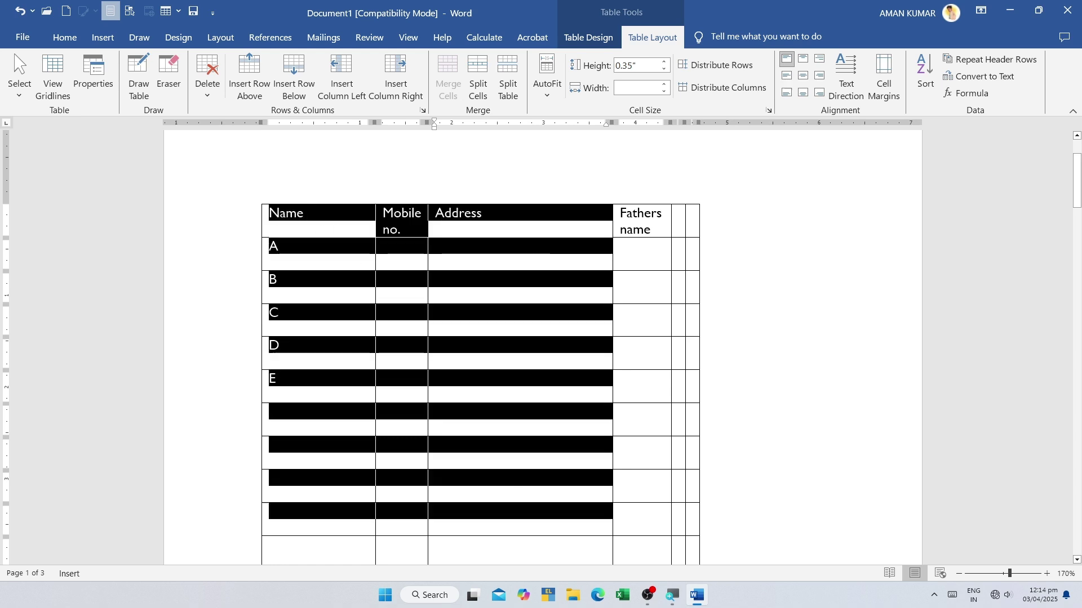
pyautogui.click(471, 321)
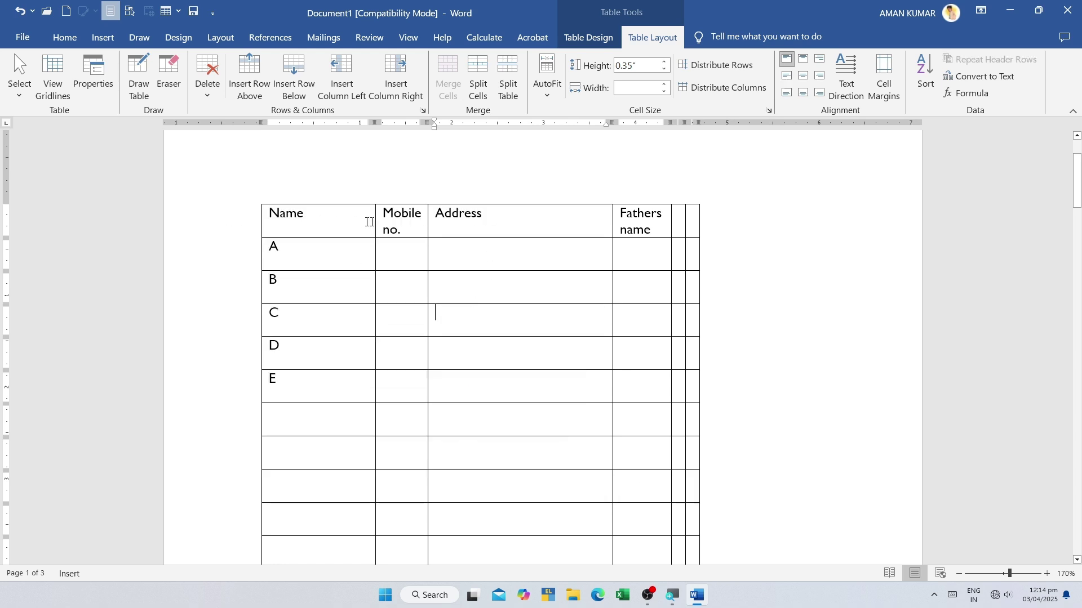
# - Select the header through row E and distribute the columns to equal width
pyautogui.moveTo(369, 222); pyautogui.dragTo(643, 223)
pyautogui.moveTo(316, 248); pyautogui.dragTo(642, 248)
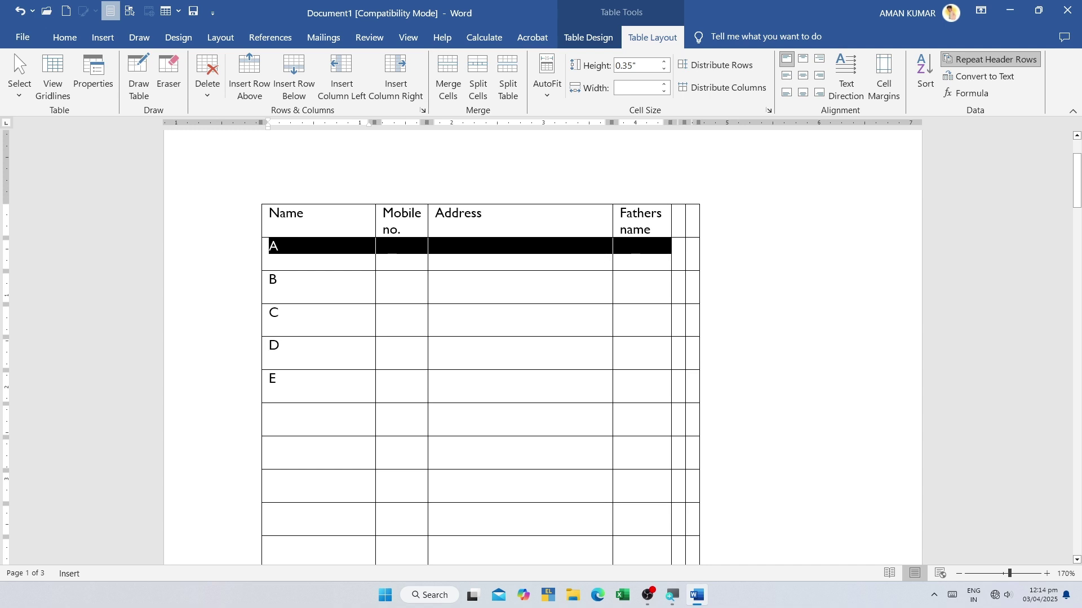
pyautogui.moveTo(316, 282); pyautogui.dragTo(608, 296)
pyautogui.click(437, 343)
pyautogui.moveTo(304, 217); pyautogui.dragTo(676, 541)
pyautogui.scroll(3, 584, 411)
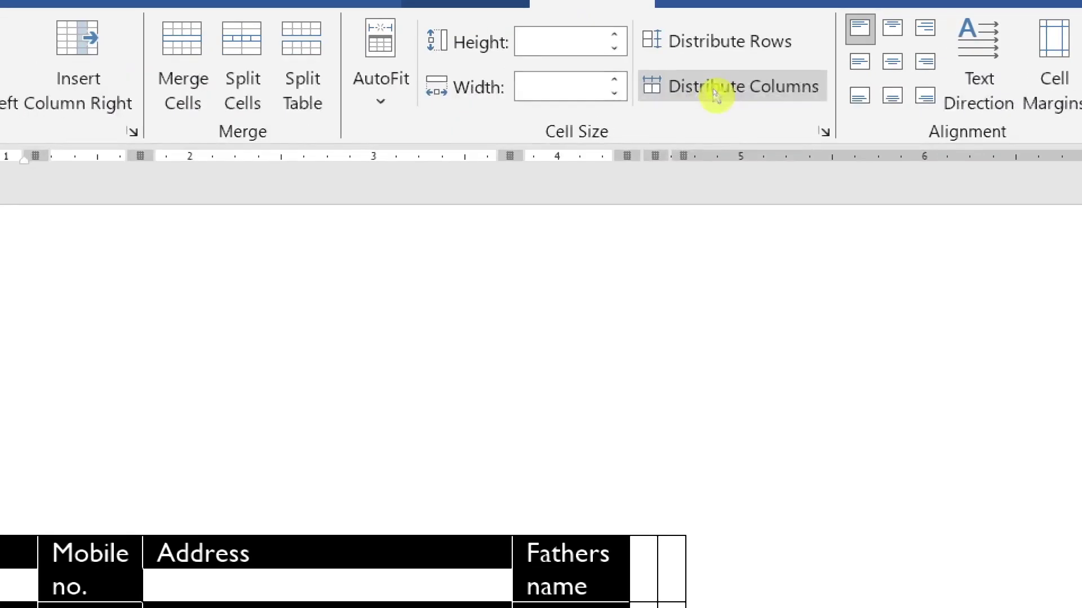
pyautogui.click(712, 89)
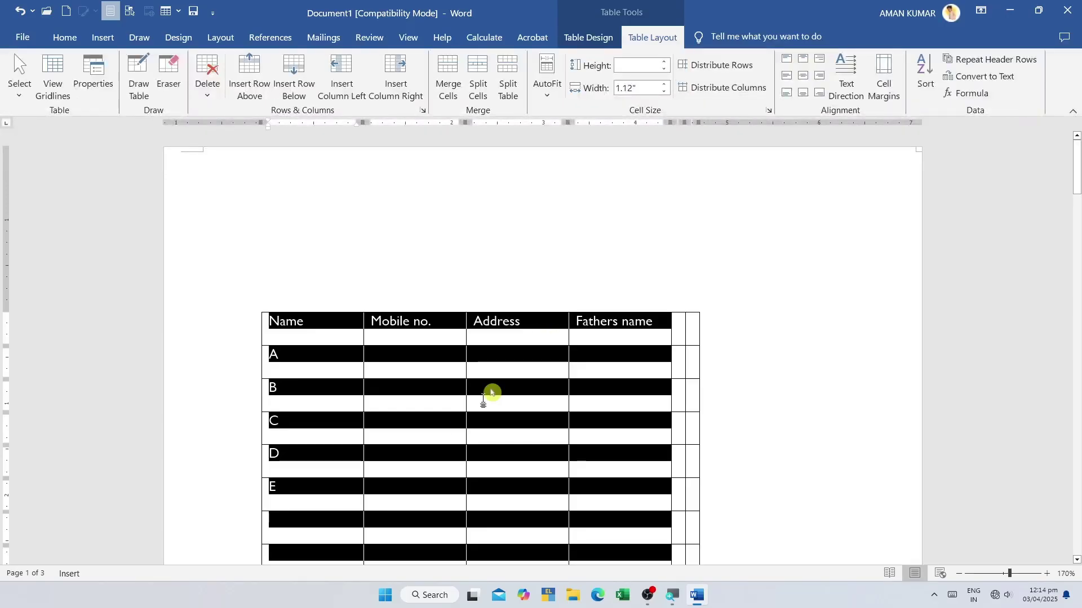
pyautogui.scroll(-2, 490, 392)
pyautogui.click(314, 234)
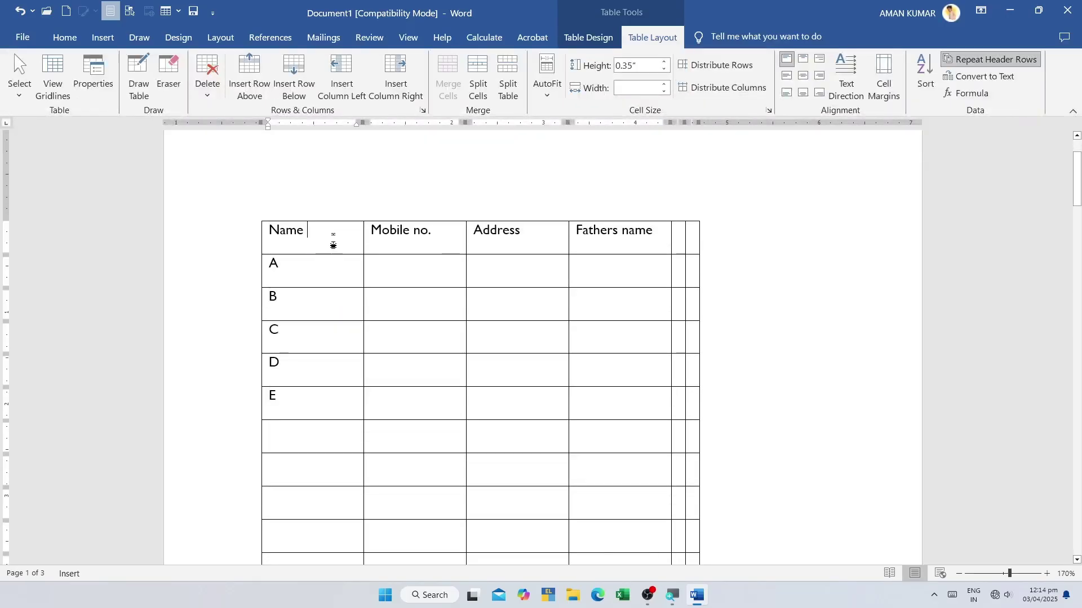
# - Reselect the header-to-E cells and distribute them into six equal-width columns
pyautogui.moveTo(333, 245); pyautogui.dragTo(332, 372)
pyautogui.moveTo(414, 237); pyautogui.dragTo(415, 403)
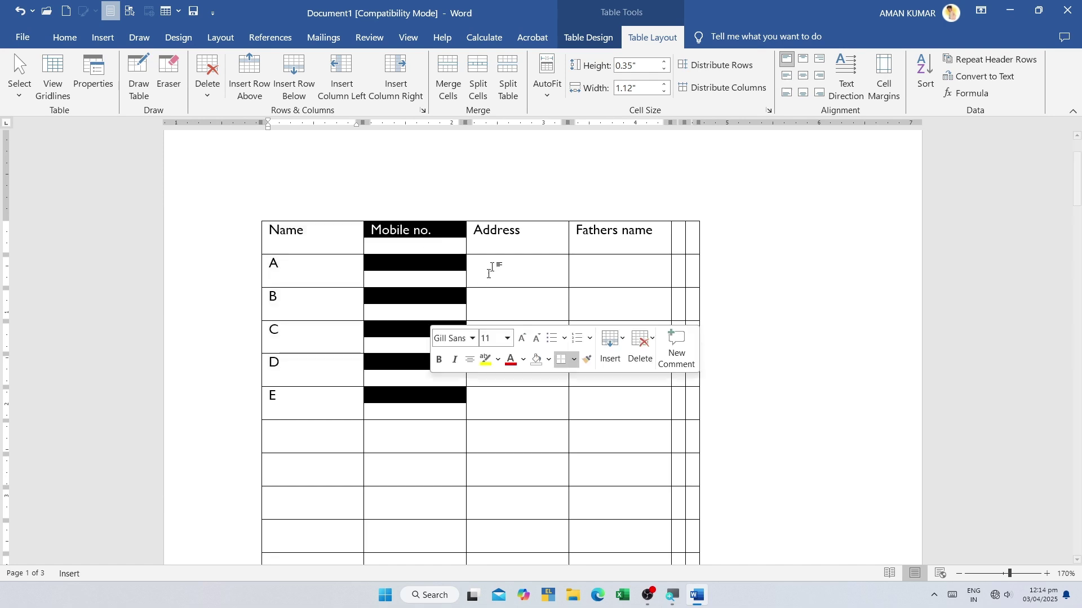
pyautogui.click(526, 225)
pyautogui.moveTo(640, 293); pyautogui.dragTo(626, 242)
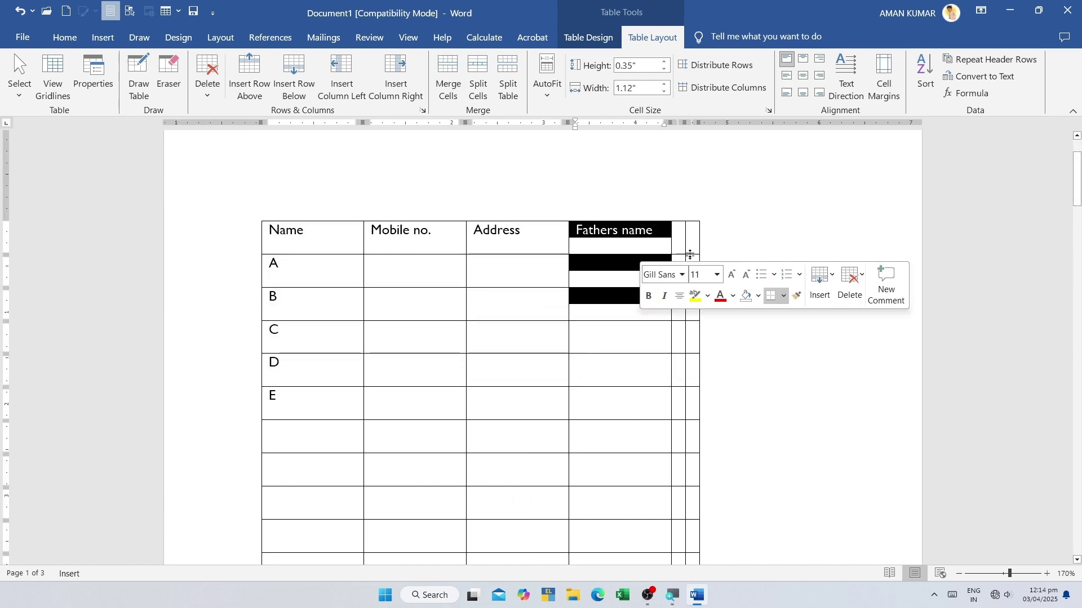
pyautogui.click(691, 236)
pyautogui.moveTo(692, 237); pyautogui.dragTo(704, 401)
pyautogui.click(723, 88)
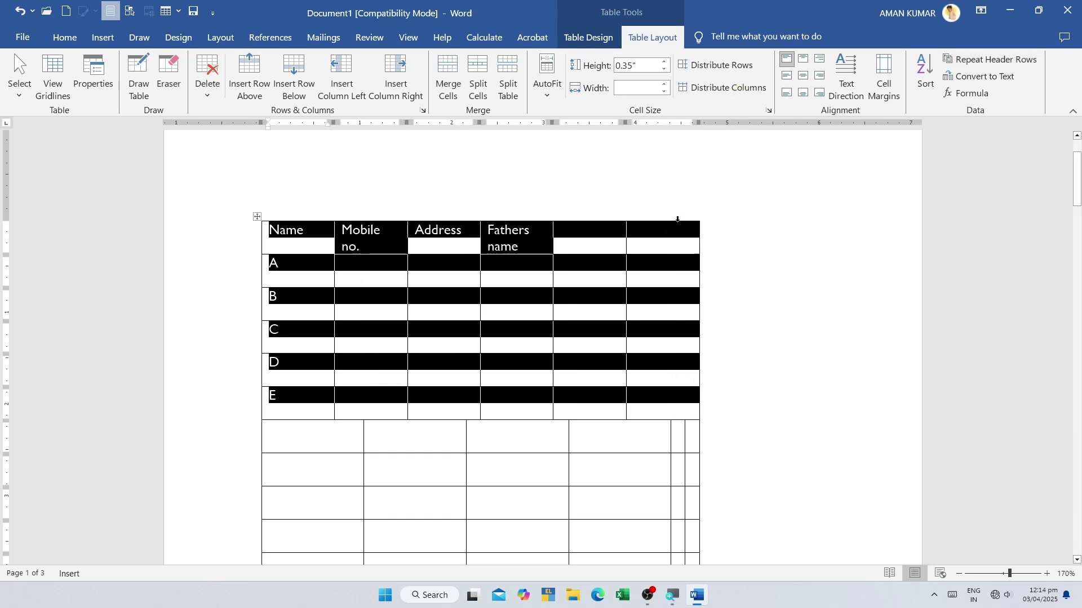
# - Set the header row height to 2 inches
pyautogui.click(665, 304)
pyautogui.click(623, 314)
pyautogui.click(425, 422)
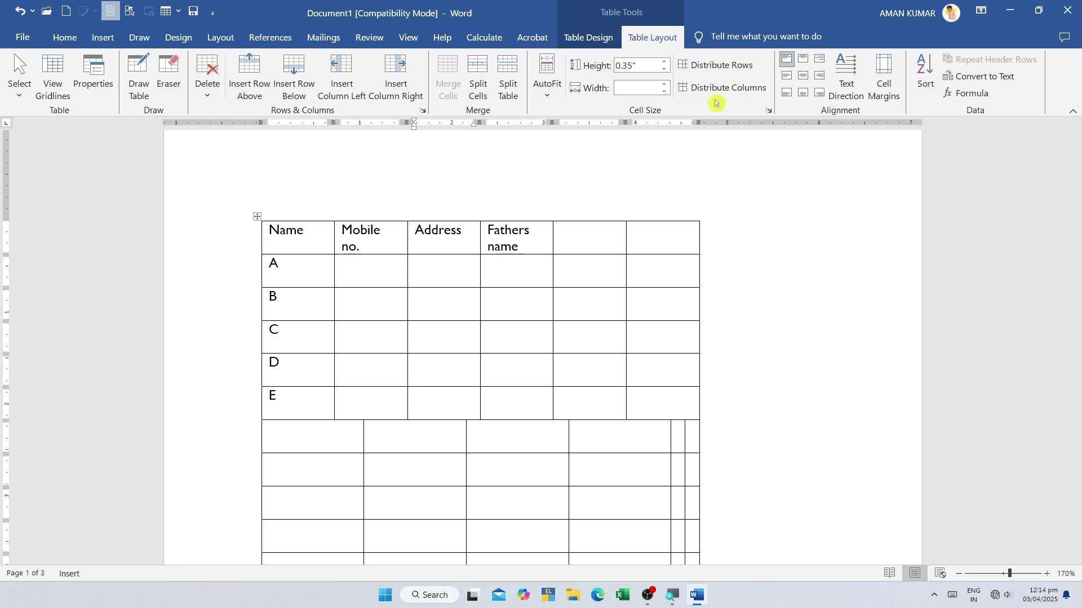
pyautogui.click(710, 74)
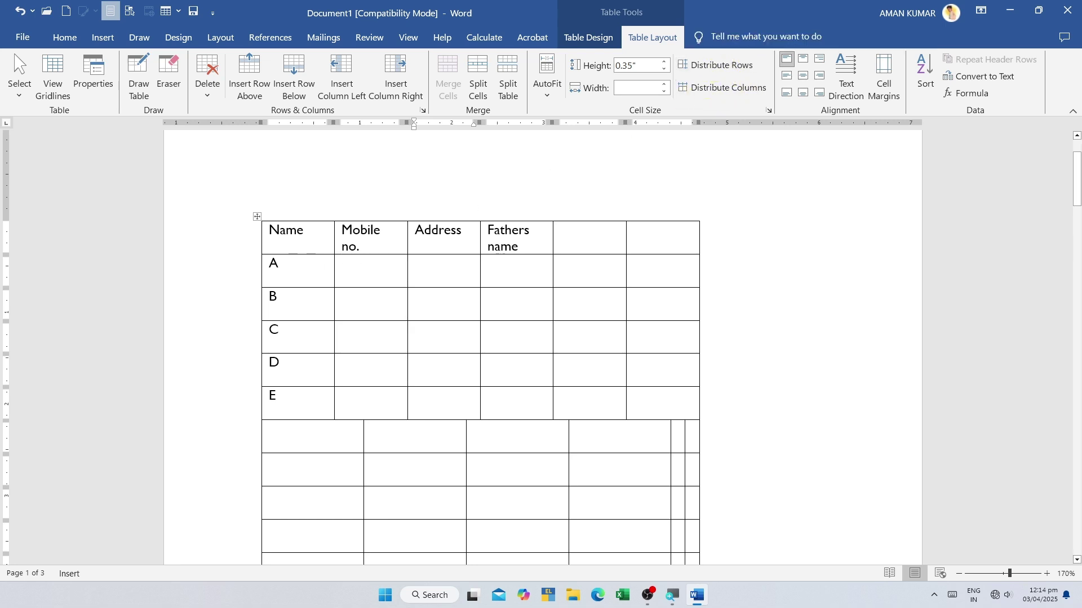
# - Select Name and try Top Center and Top Right before settling on Align Center
pyautogui.doubleClick(257, 228)
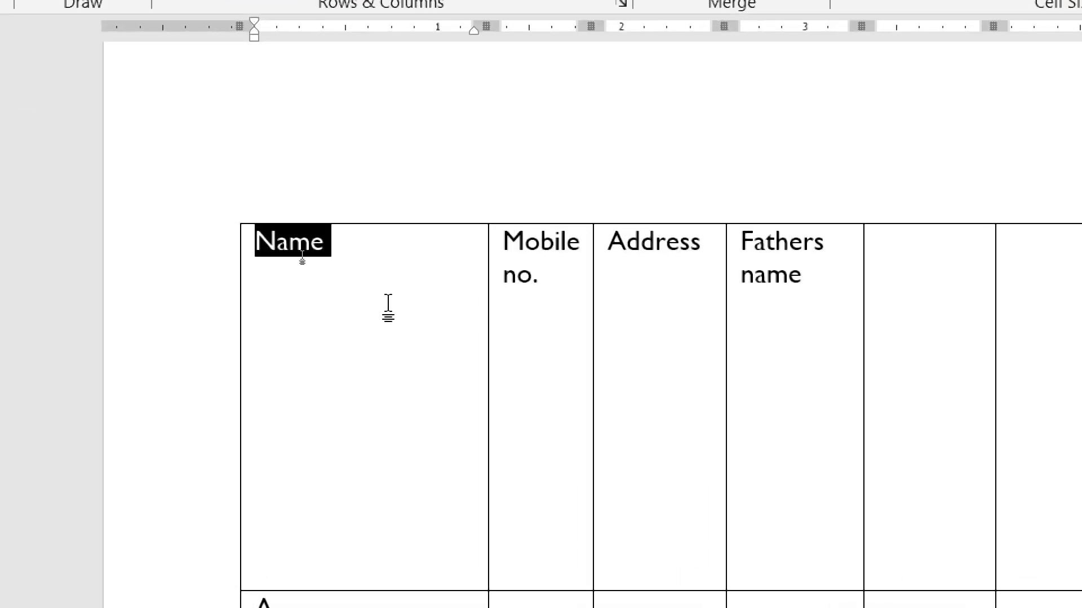
pyautogui.click(367, 290)
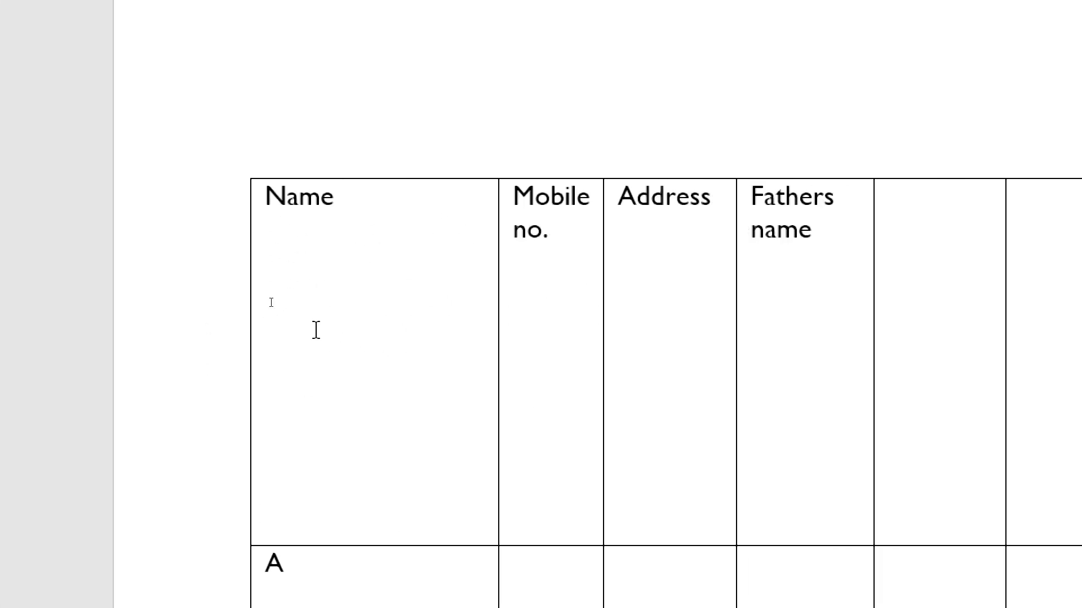
pyautogui.moveTo(340, 198); pyautogui.dragTo(265, 197)
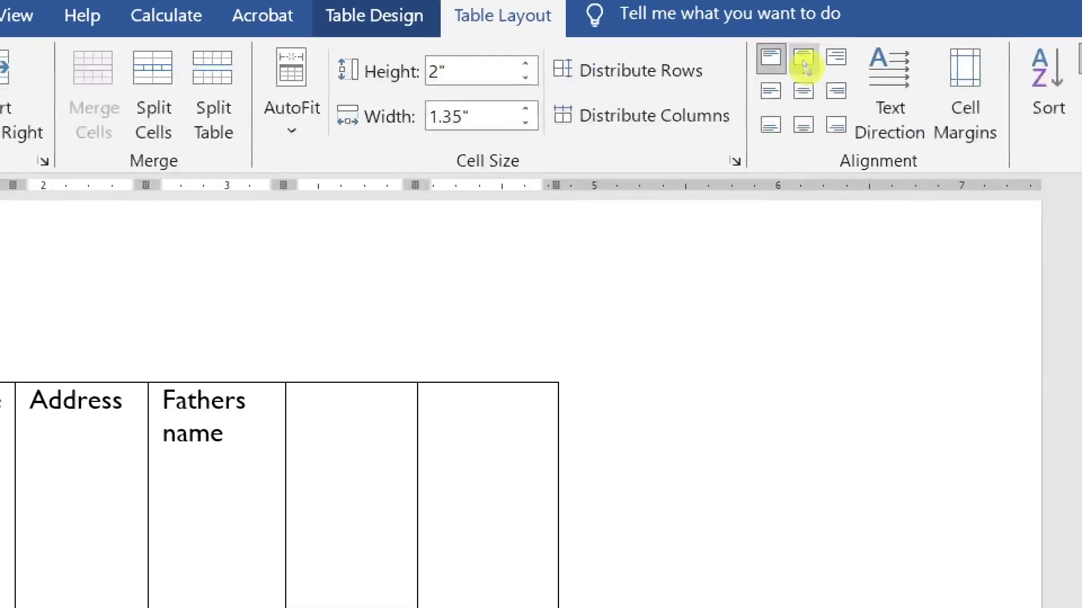
pyautogui.click(803, 61)
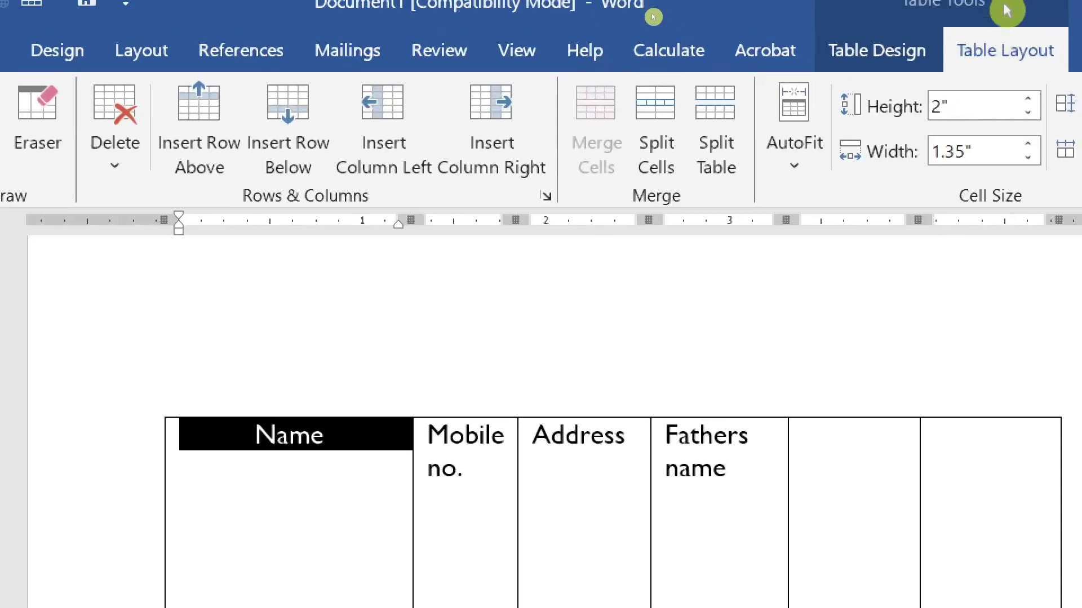
pyautogui.click(848, 116)
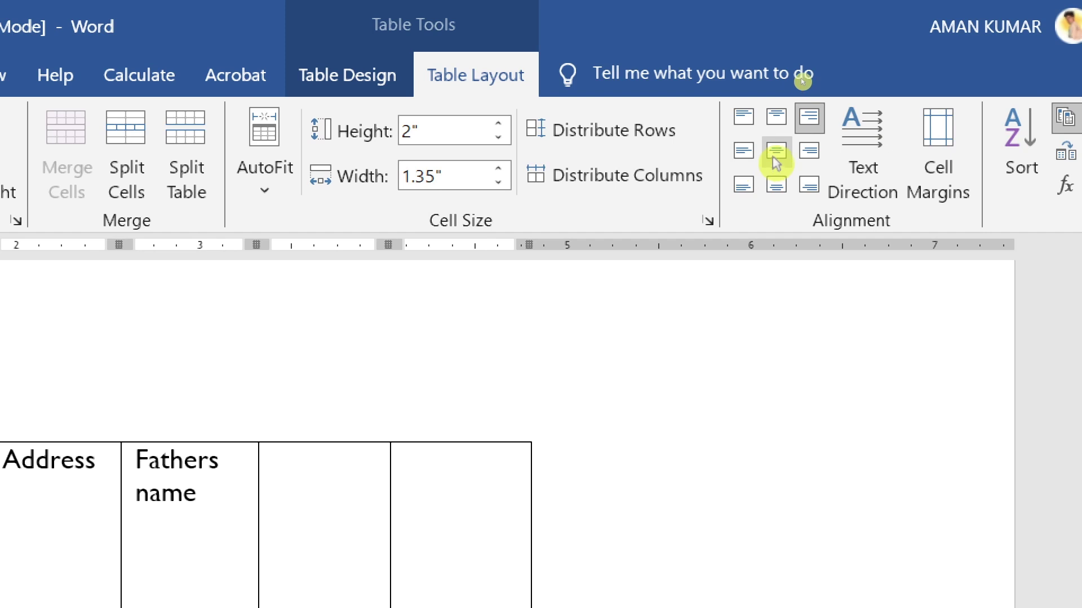
pyautogui.click(776, 163)
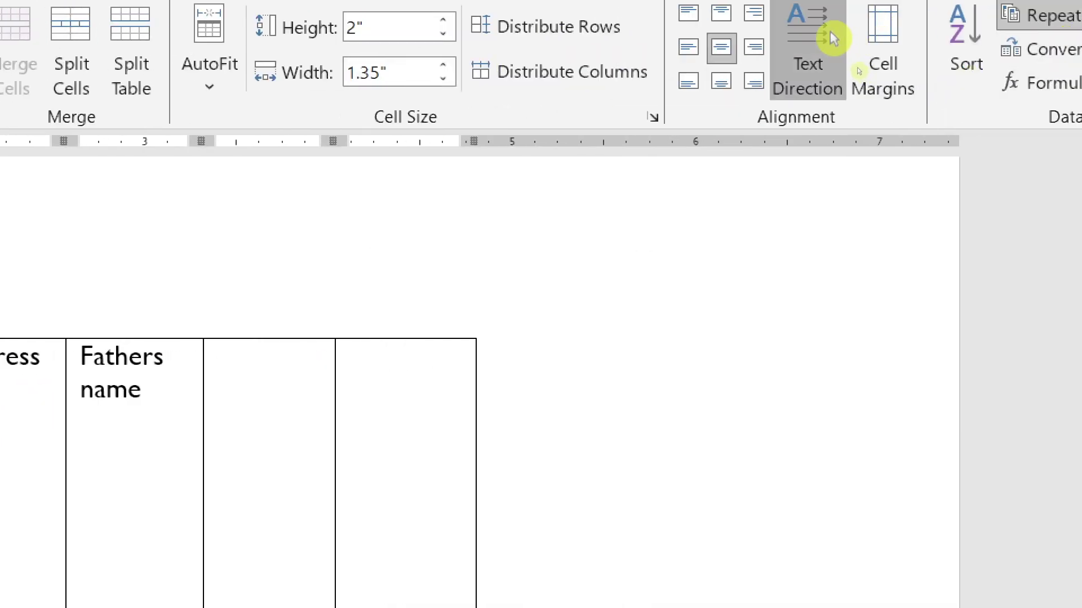
# - Toggle Name's text direction, return it to Align Top Left, and add an empty line after it
pyautogui.click(830, 31)
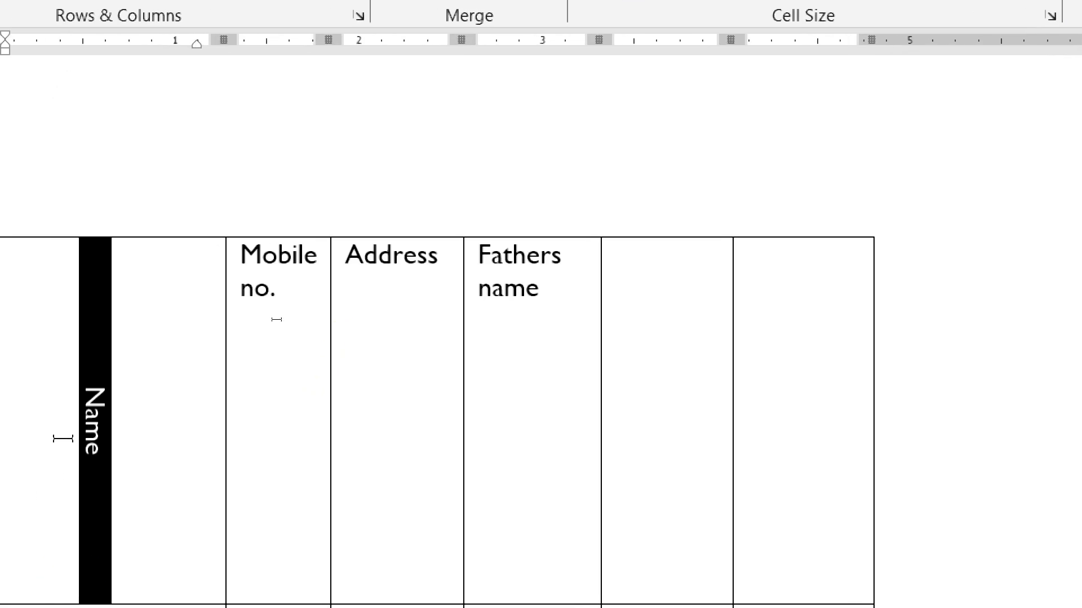
pyautogui.click(111, 409)
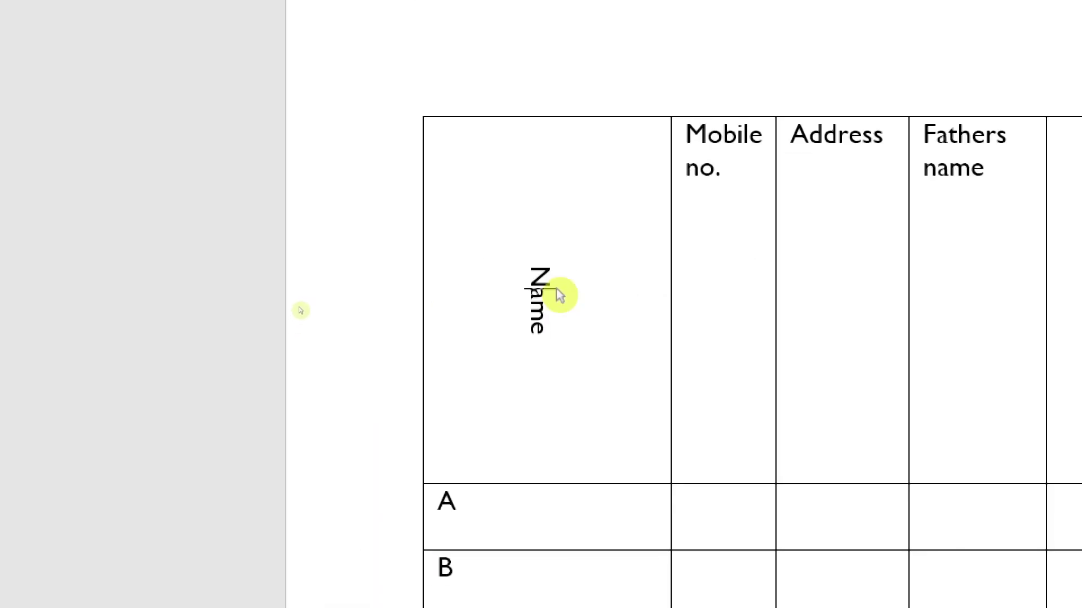
pyautogui.moveTo(544, 239); pyautogui.dragTo(531, 387)
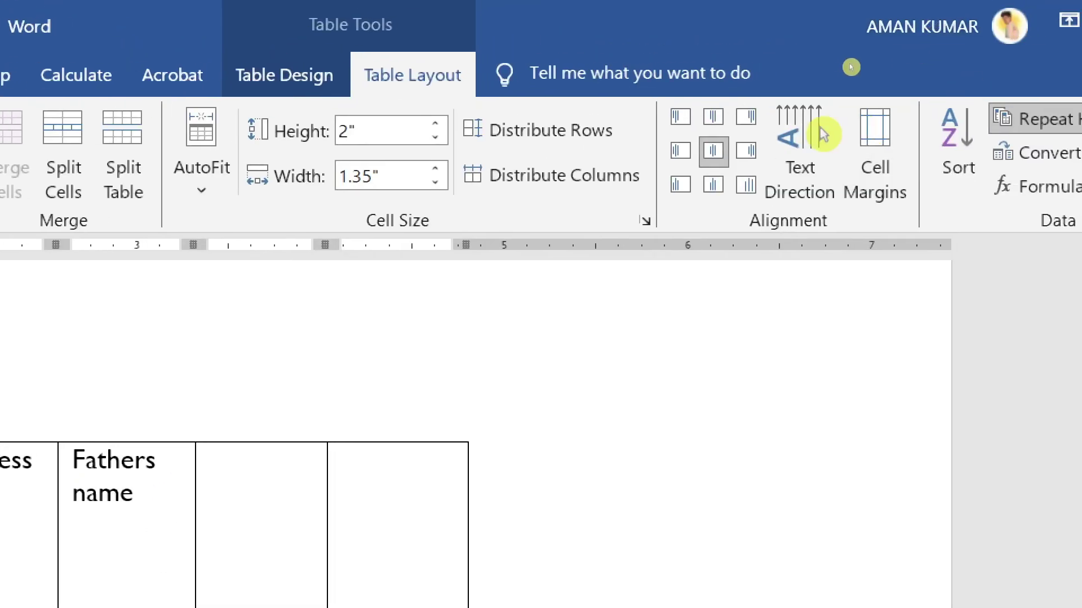
pyautogui.click(679, 113)
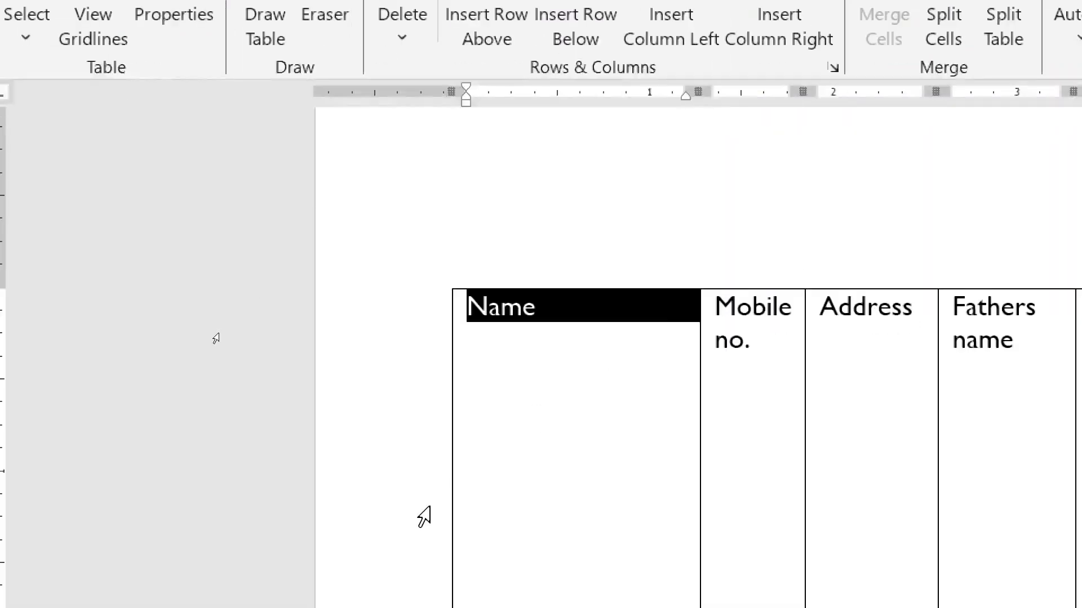
pyautogui.click(584, 391)
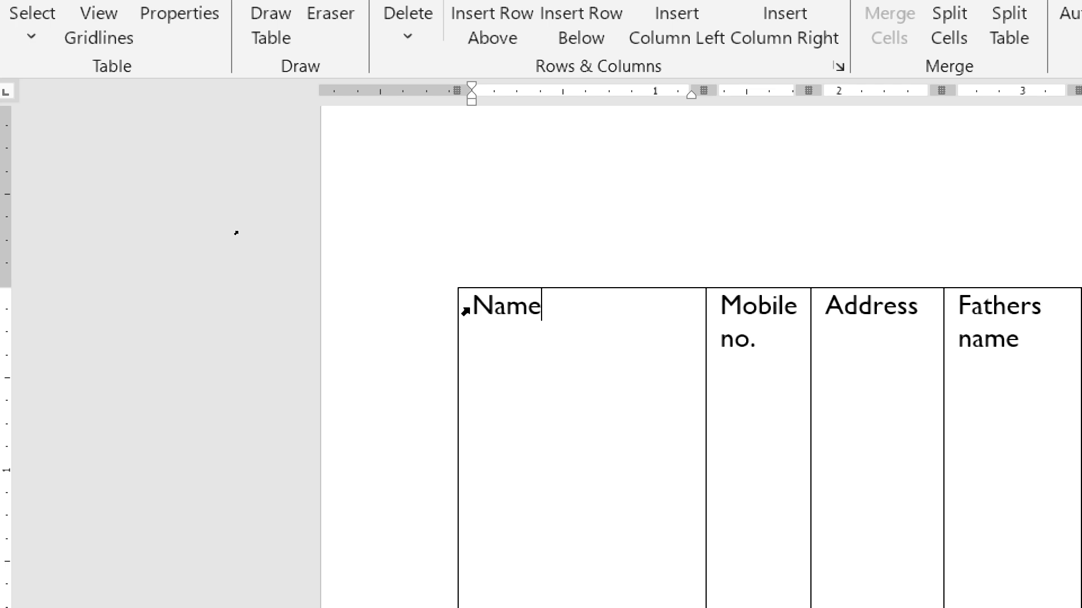
pyautogui.press('Return')
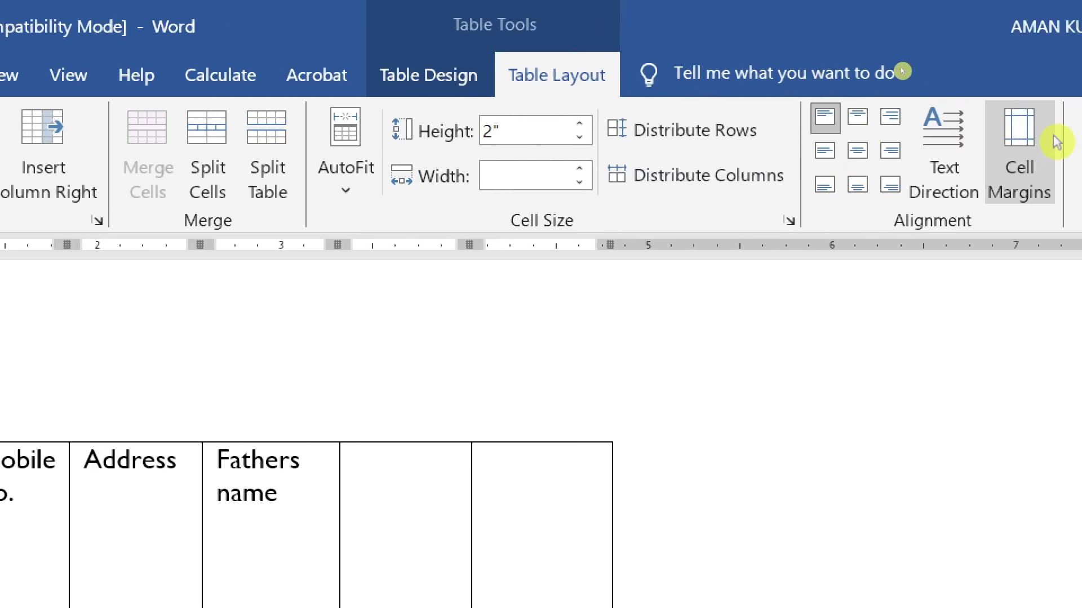
# - Set the table's default top cell margin to 1 inch
pyautogui.click(1015, 141)
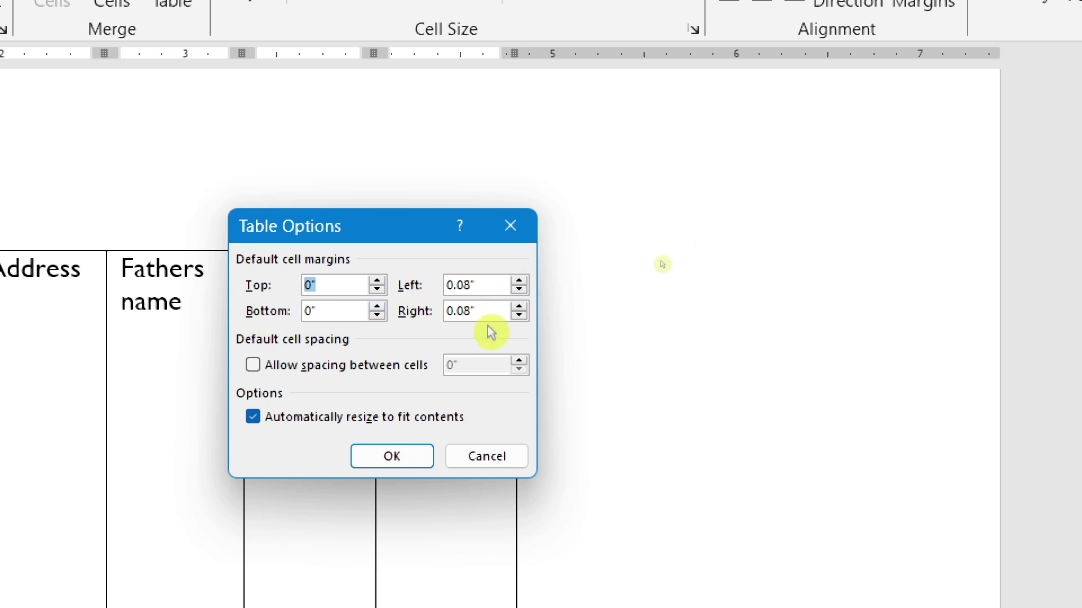
pyautogui.click(336, 285)
pyautogui.press('BackSpace')
pyautogui.press('BackSpace')
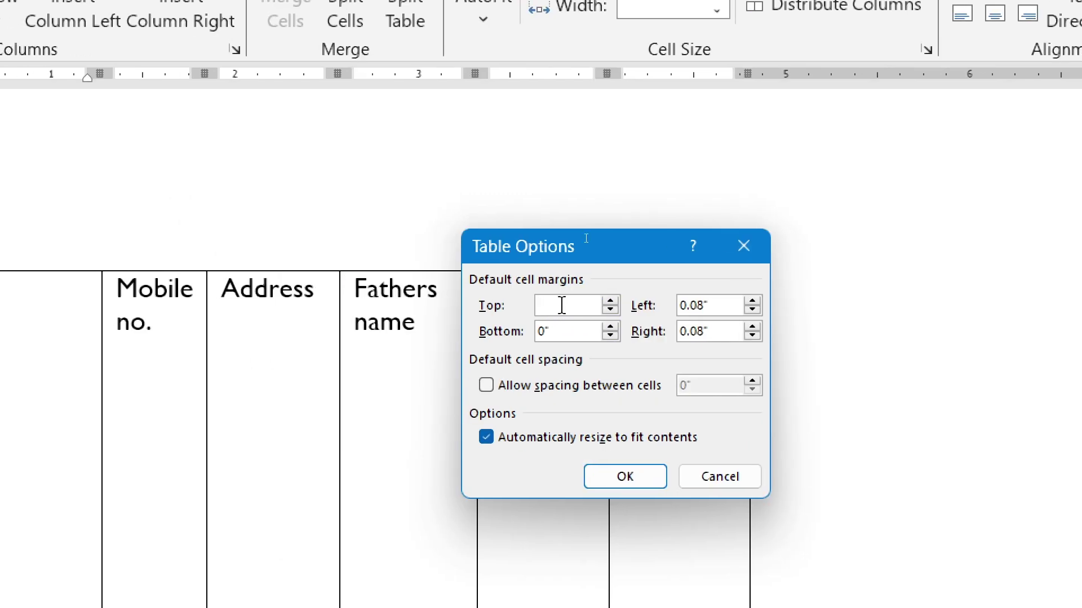
pyautogui.write('1')
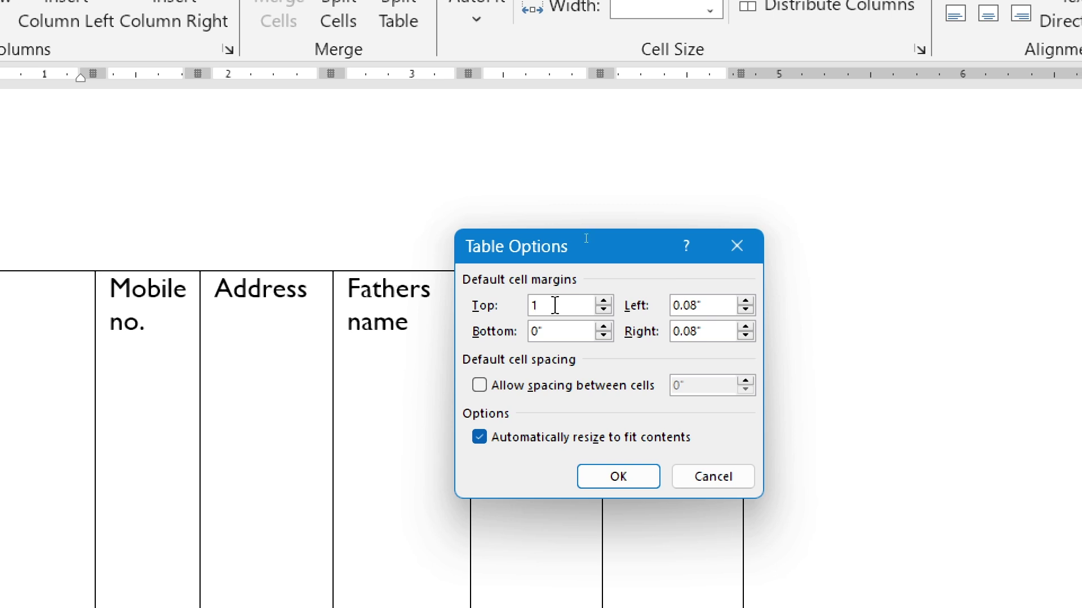
pyautogui.click(618, 477)
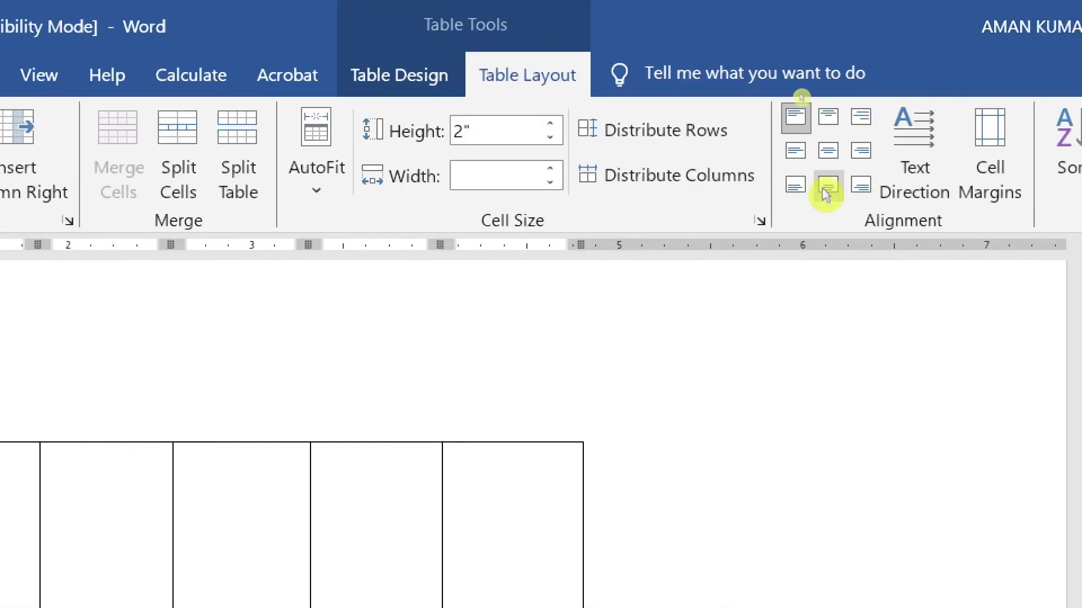
# - Set the table's left cell margin to 1 as well
pyautogui.click(1007, 128)
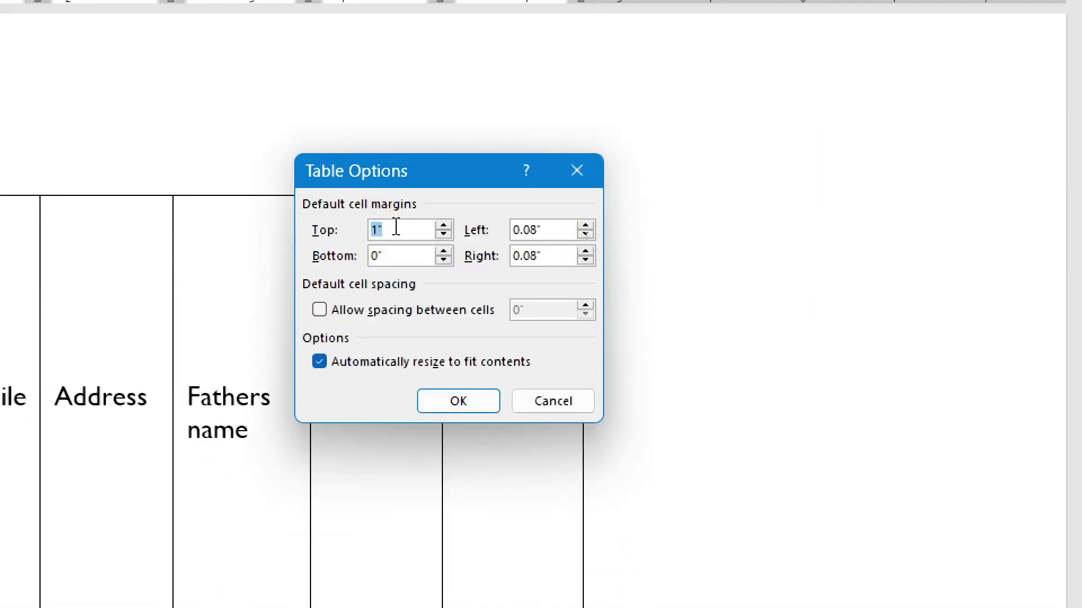
pyautogui.moveTo(543, 232); pyautogui.dragTo(485, 224)
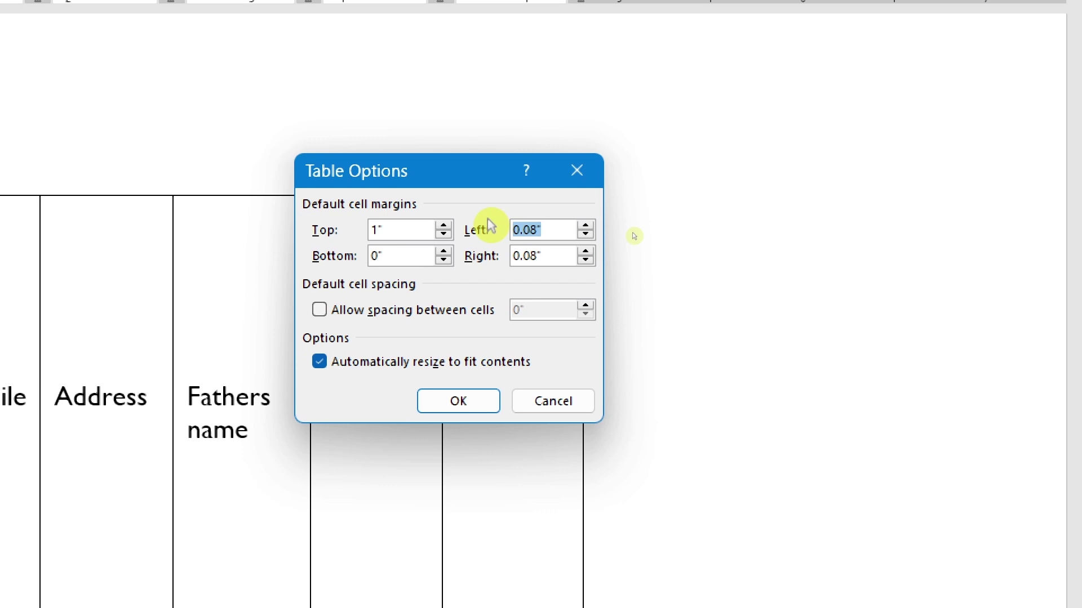
pyautogui.write('1')
pyautogui.click(951, 473)
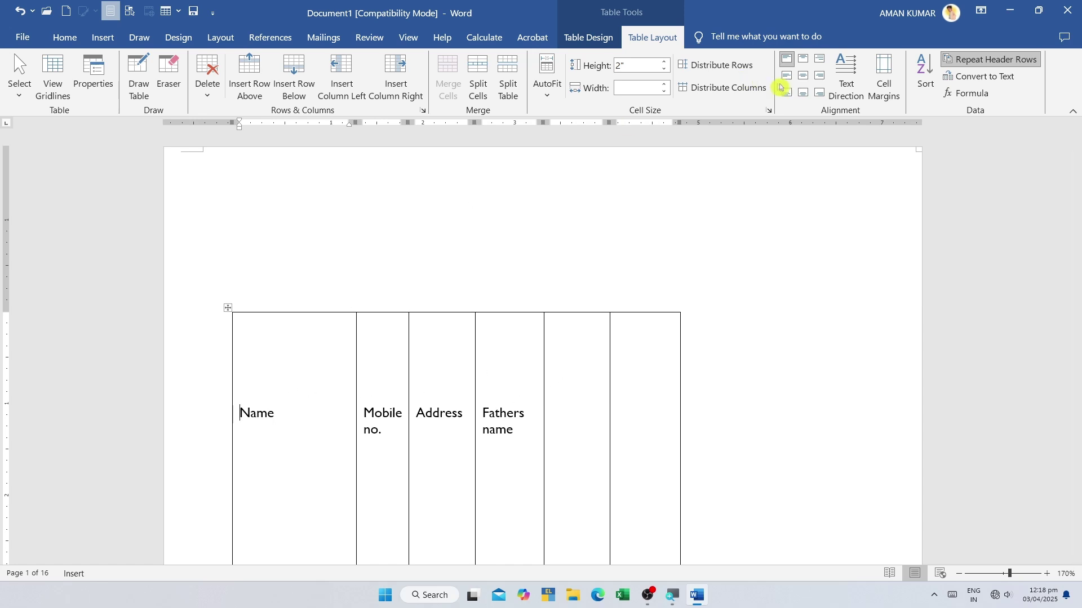
# - Reduce the top and left cell margins back down in two passes through Cell Margins
pyautogui.click(884, 76)
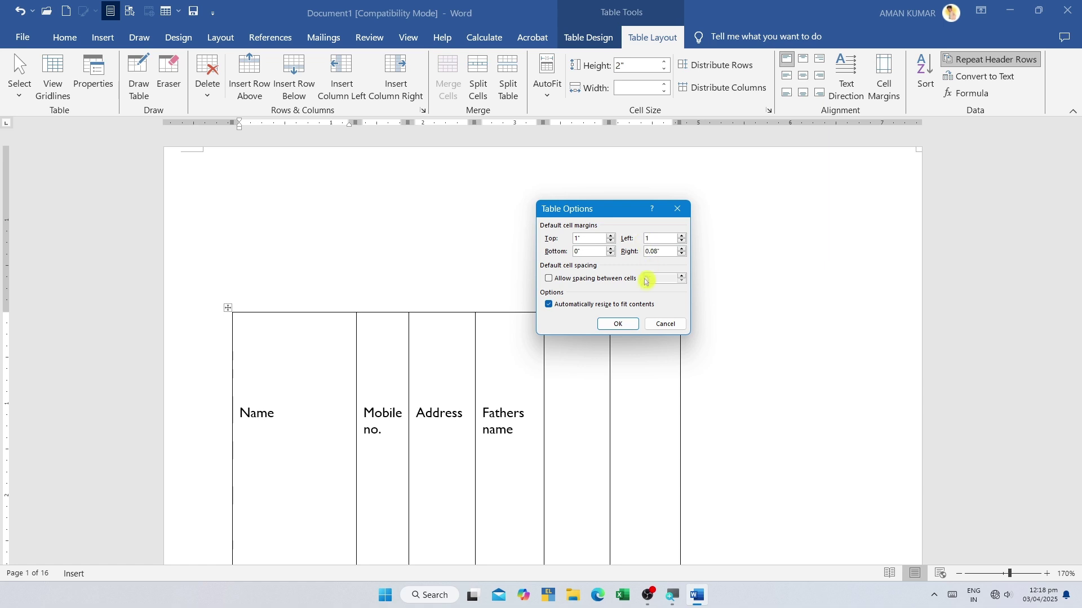
pyautogui.click(619, 324)
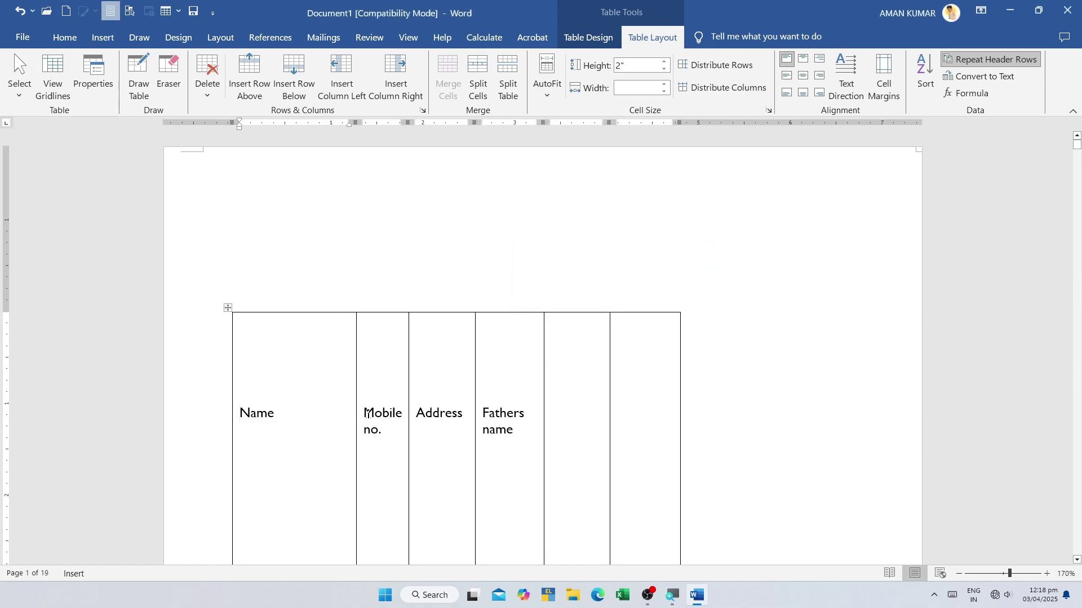
pyautogui.click(884, 84)
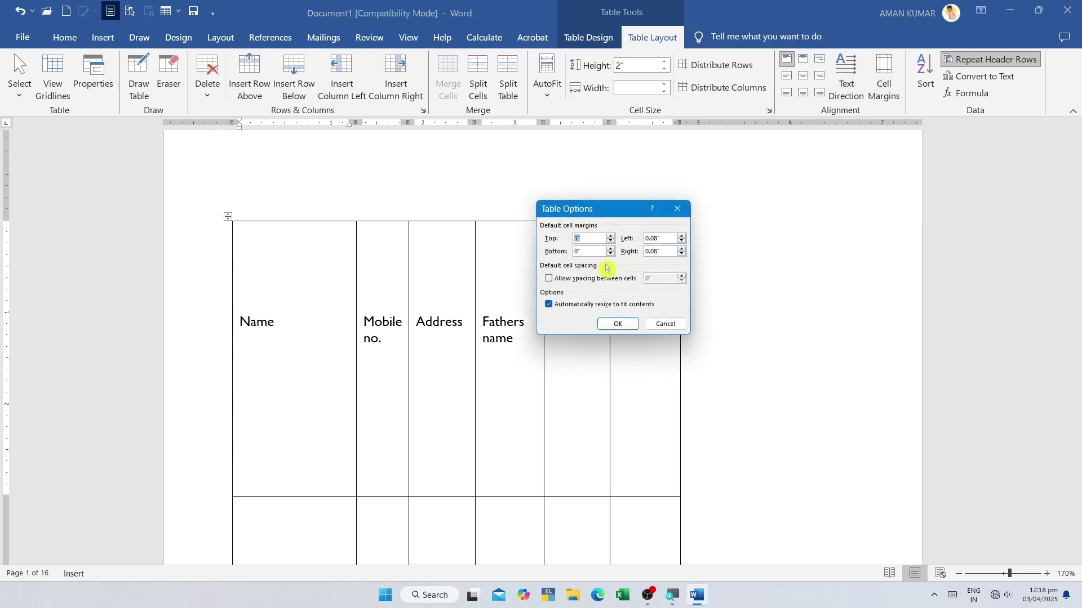
pyautogui.click(618, 326)
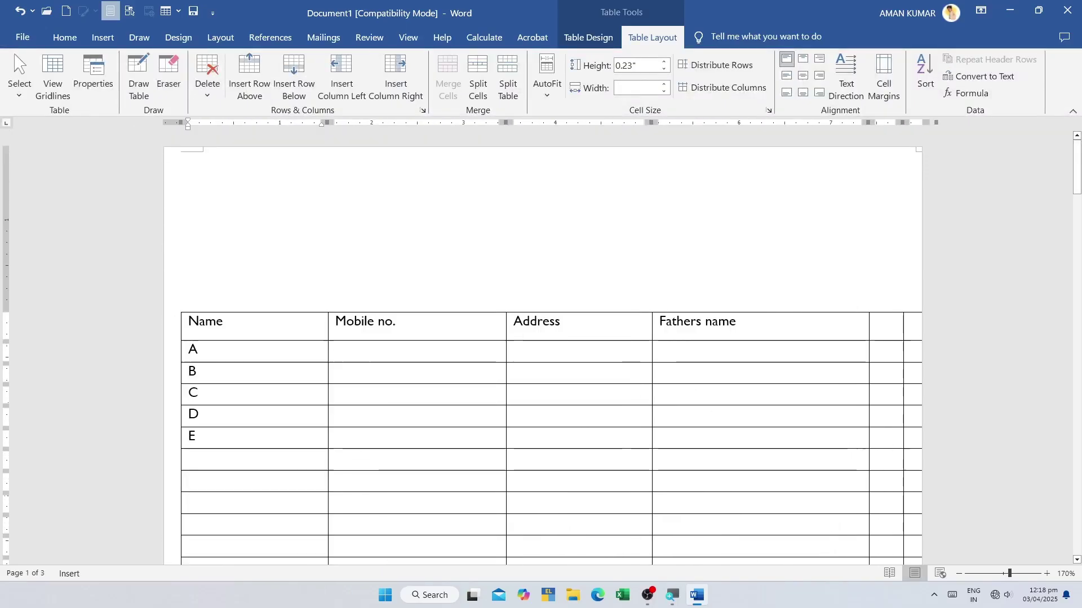
# - Select Name entries B, C, D and E one by one, then drag-select A through E
pyautogui.moveTo(194, 349); pyautogui.dragTo(191, 459)
pyautogui.click(225, 289)
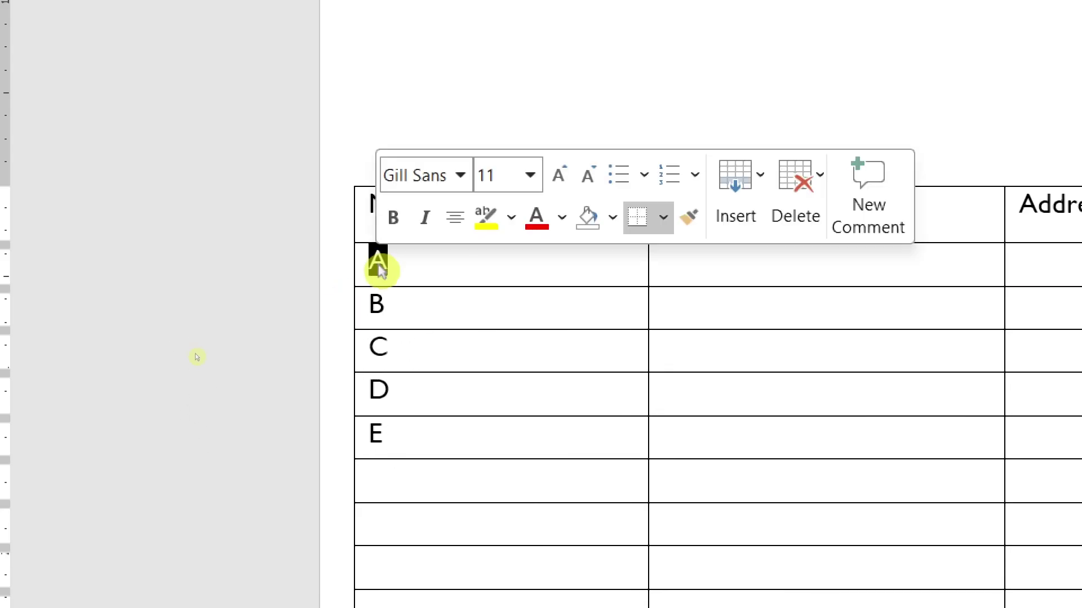
pyautogui.doubleClick(376, 305)
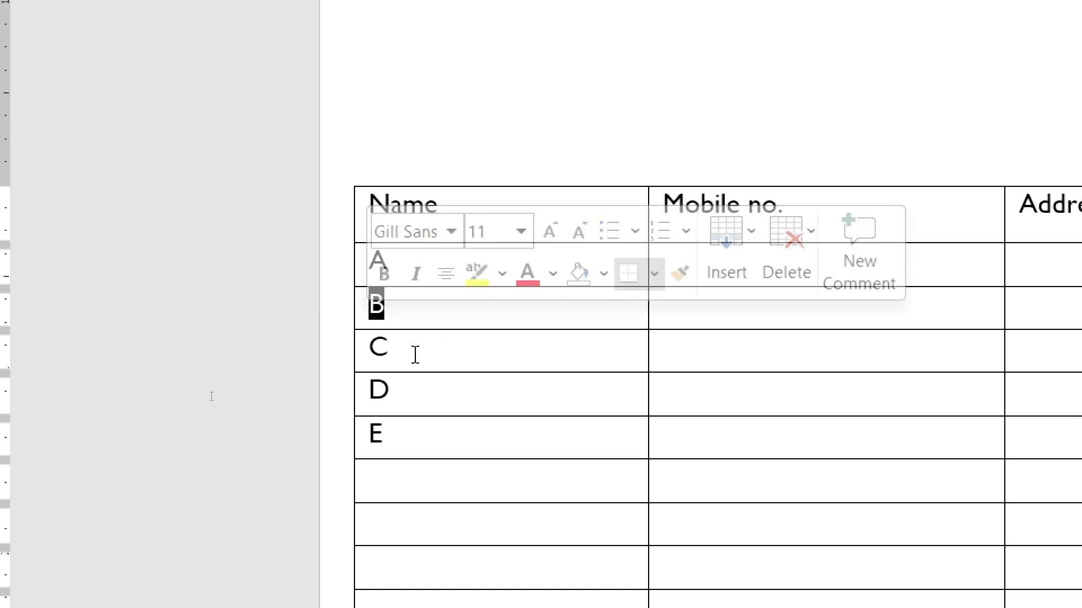
pyautogui.doubleClick(378, 347)
pyautogui.doubleClick(379, 391)
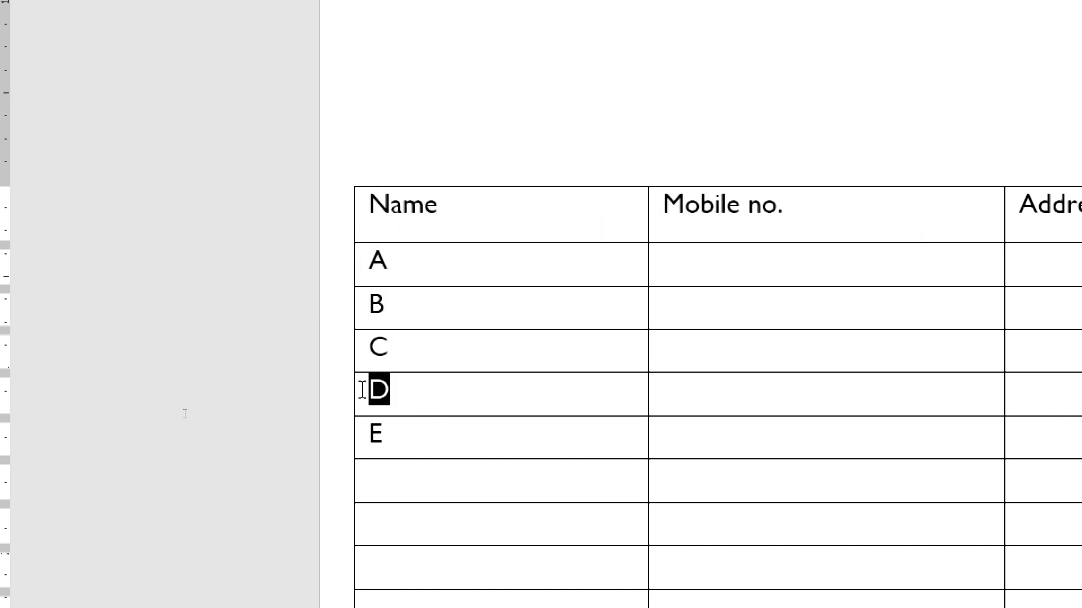
pyautogui.doubleClick(376, 434)
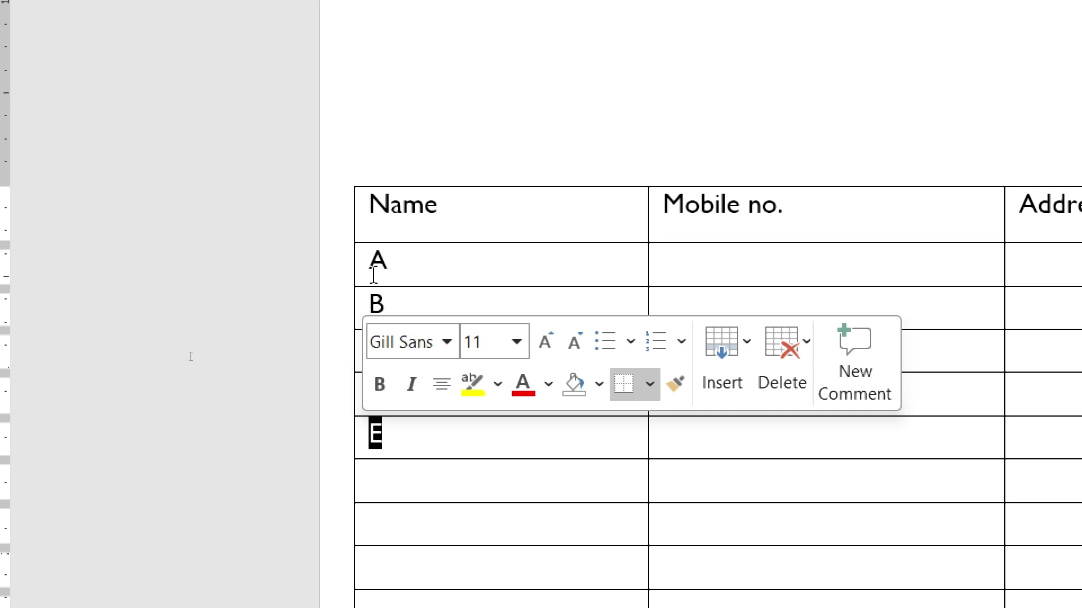
pyautogui.click(449, 262)
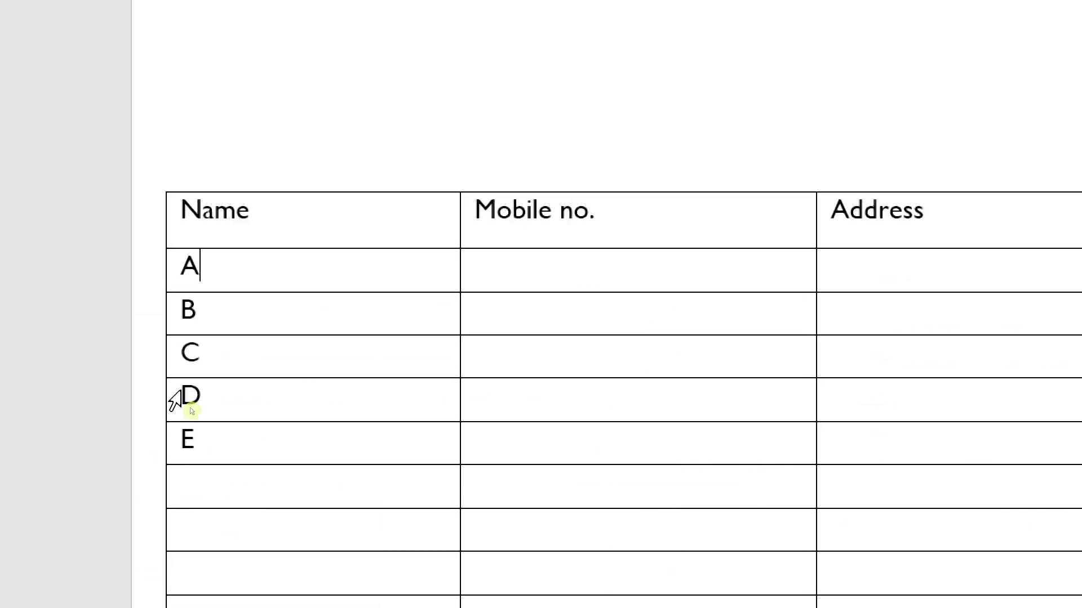
pyautogui.moveTo(206, 266); pyautogui.dragTo(189, 469)
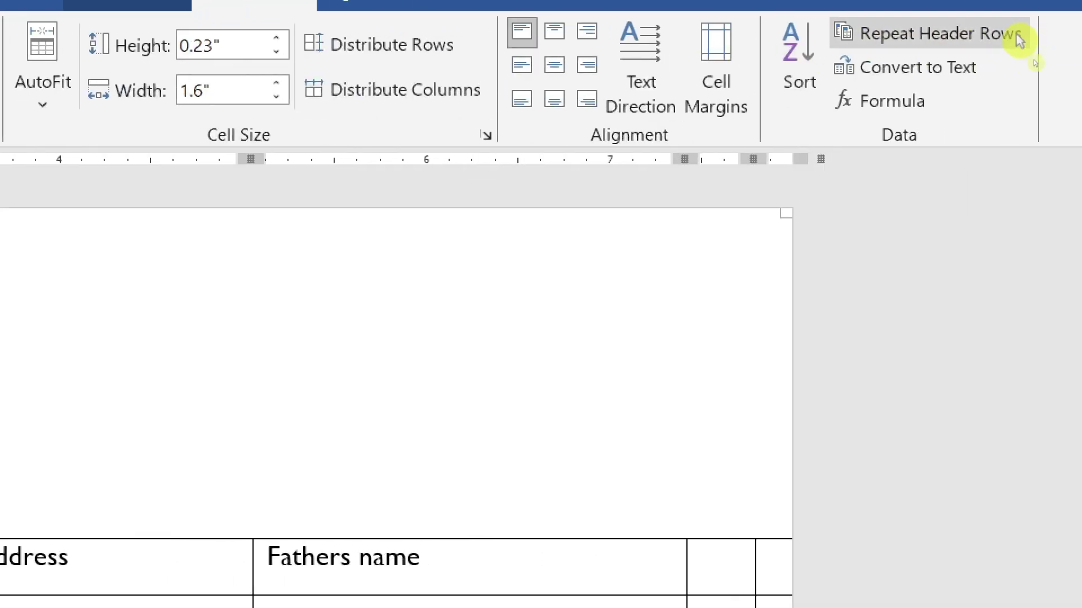
# - Sort the selected names by Column 1 as Text in descending order
pyautogui.click(794, 47)
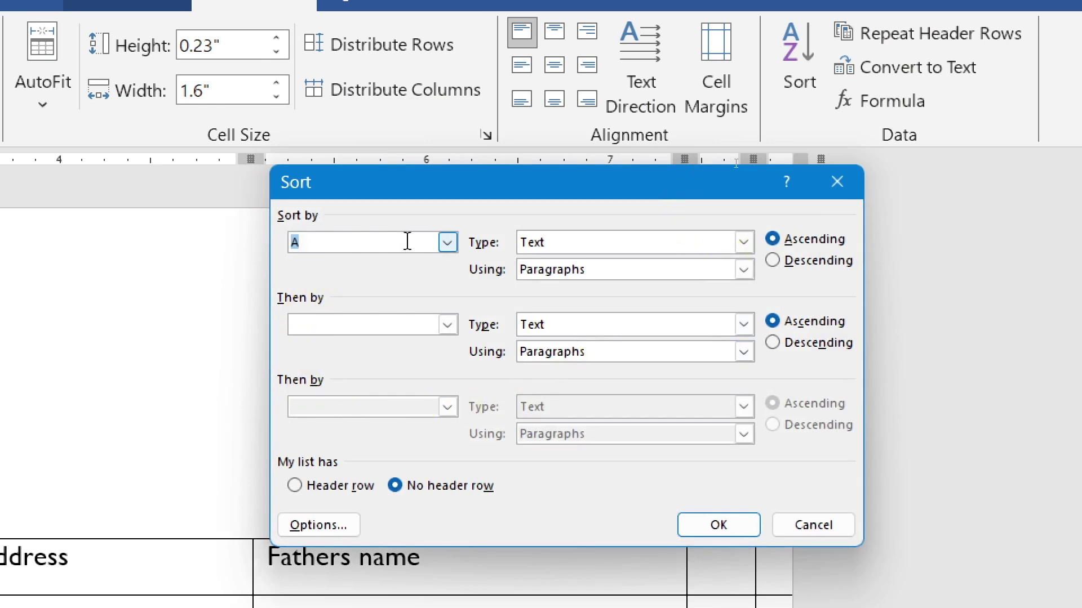
pyautogui.click(448, 244)
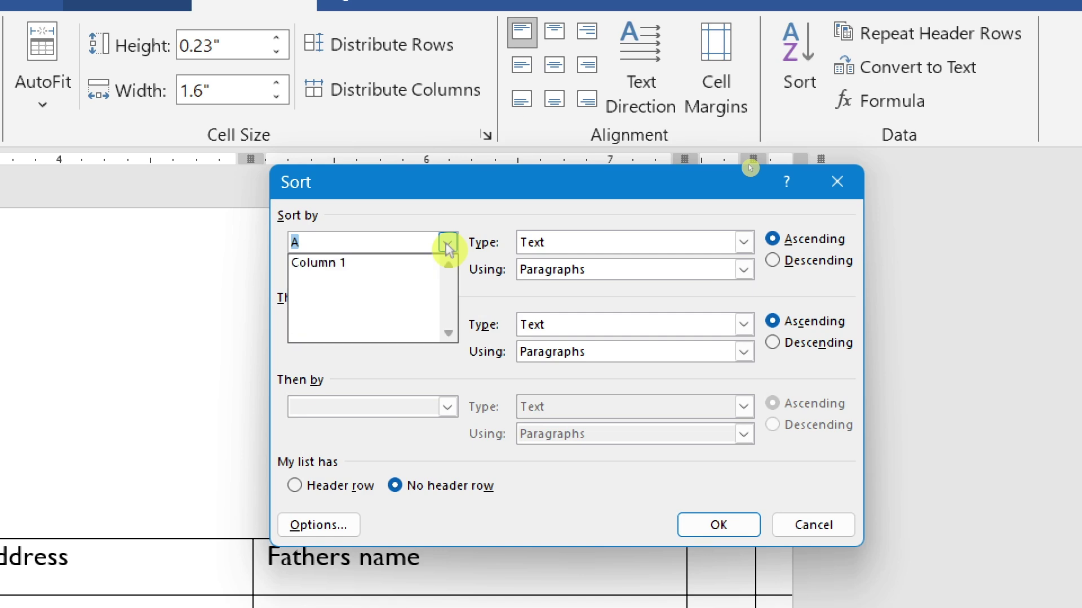
pyautogui.click(370, 265)
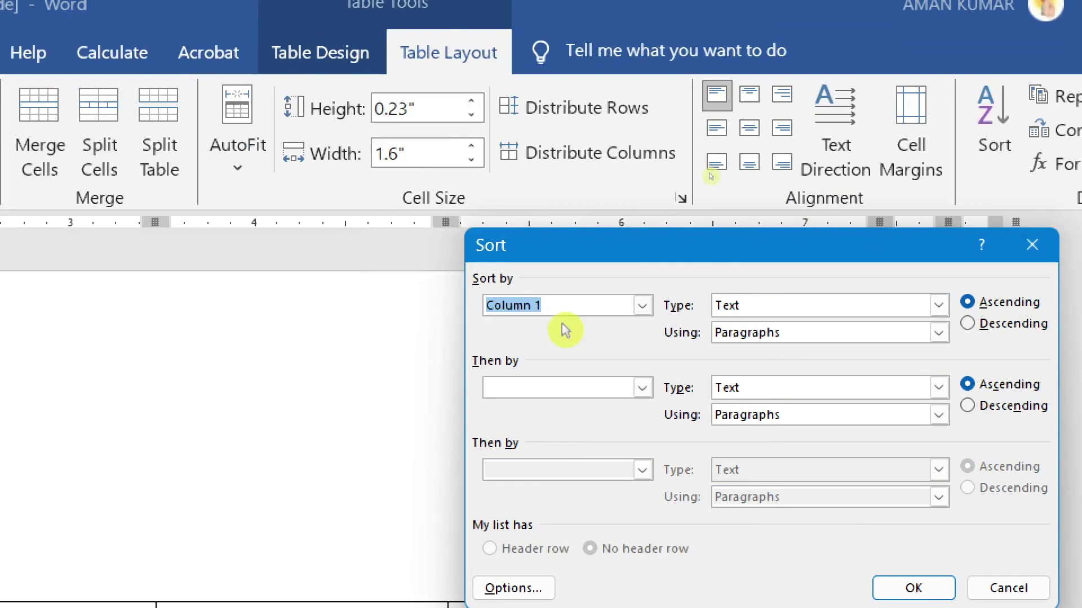
pyautogui.click(604, 241)
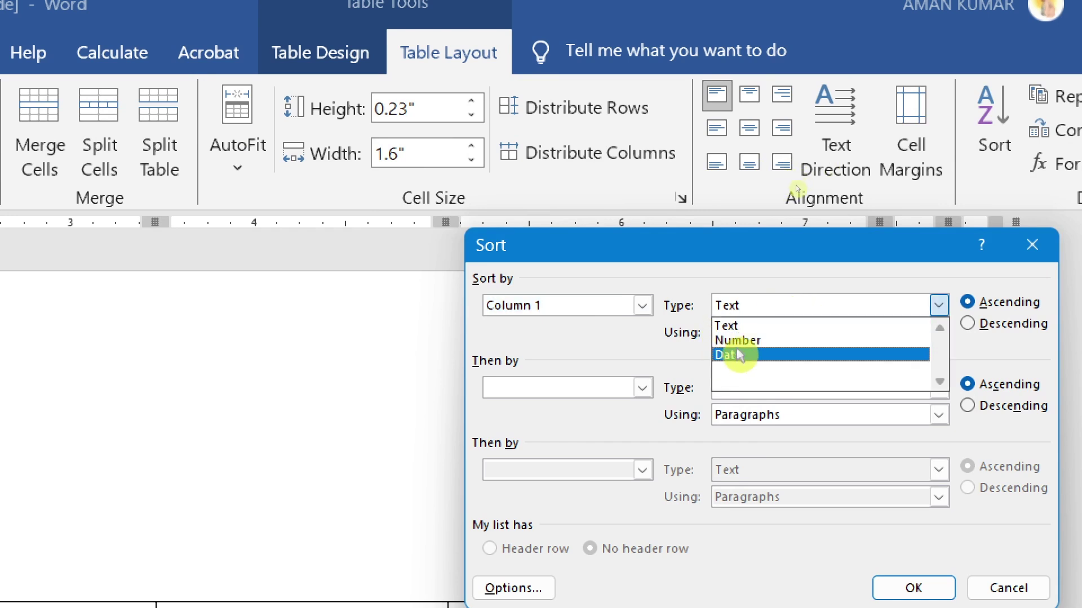
pyautogui.click(732, 326)
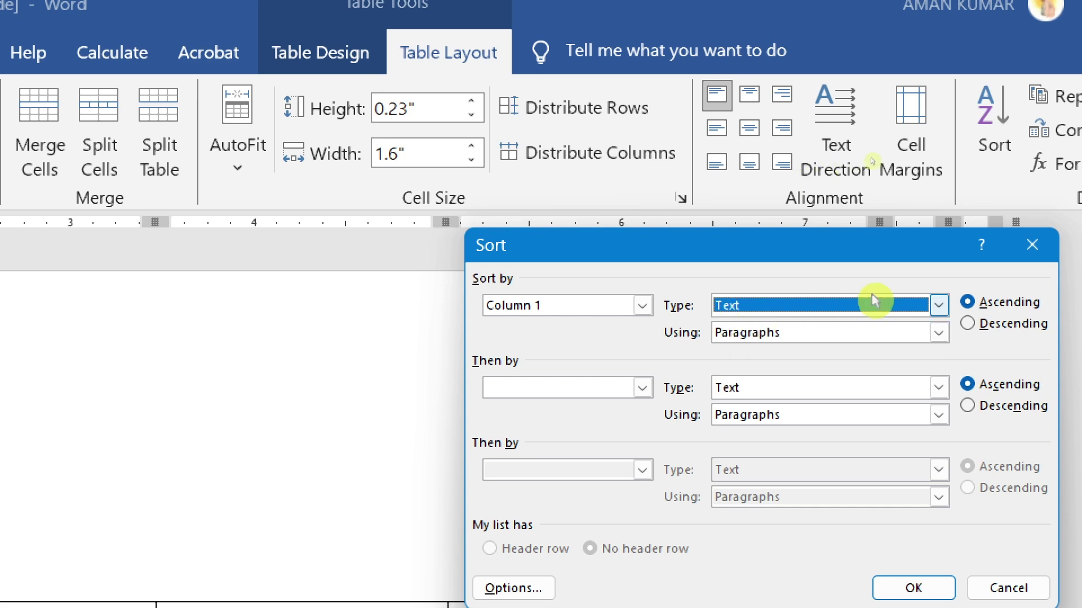
pyautogui.hotkey('alt', 'd')
pyautogui.click(938, 332)
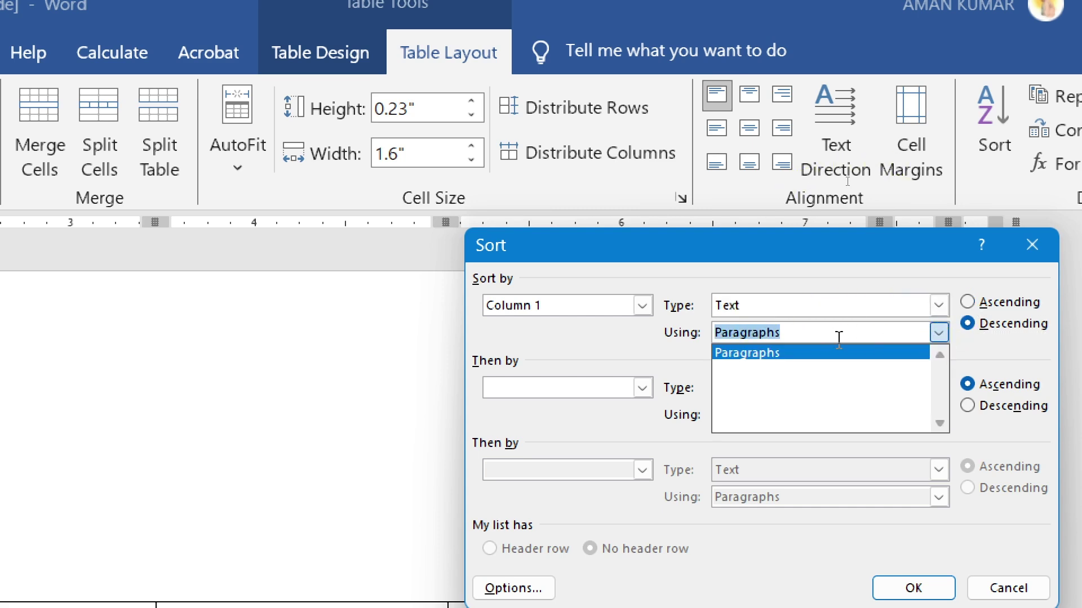
pyautogui.click(937, 303)
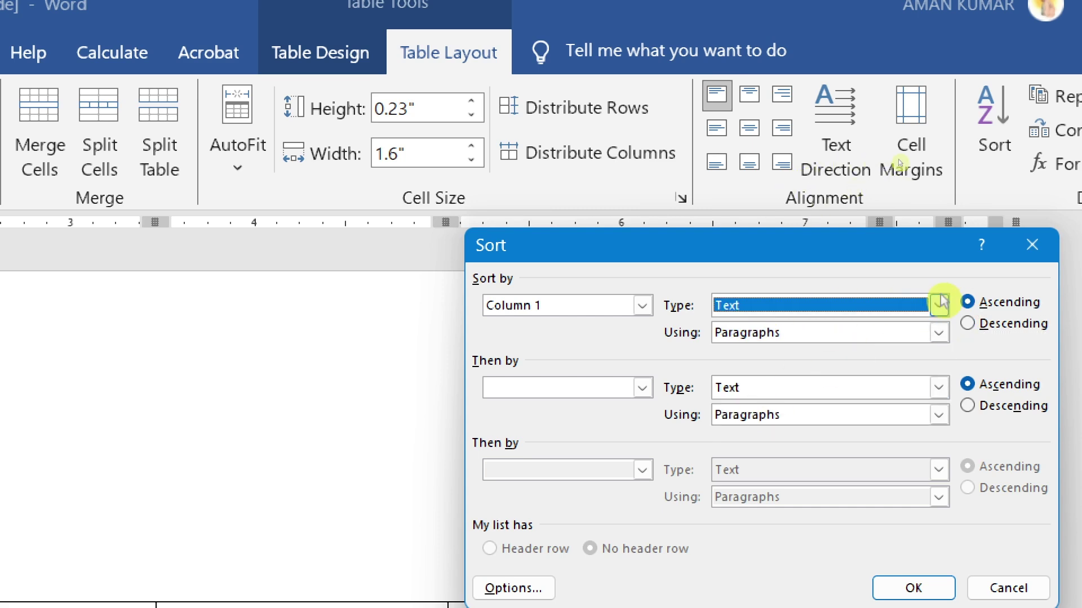
pyautogui.click(969, 326)
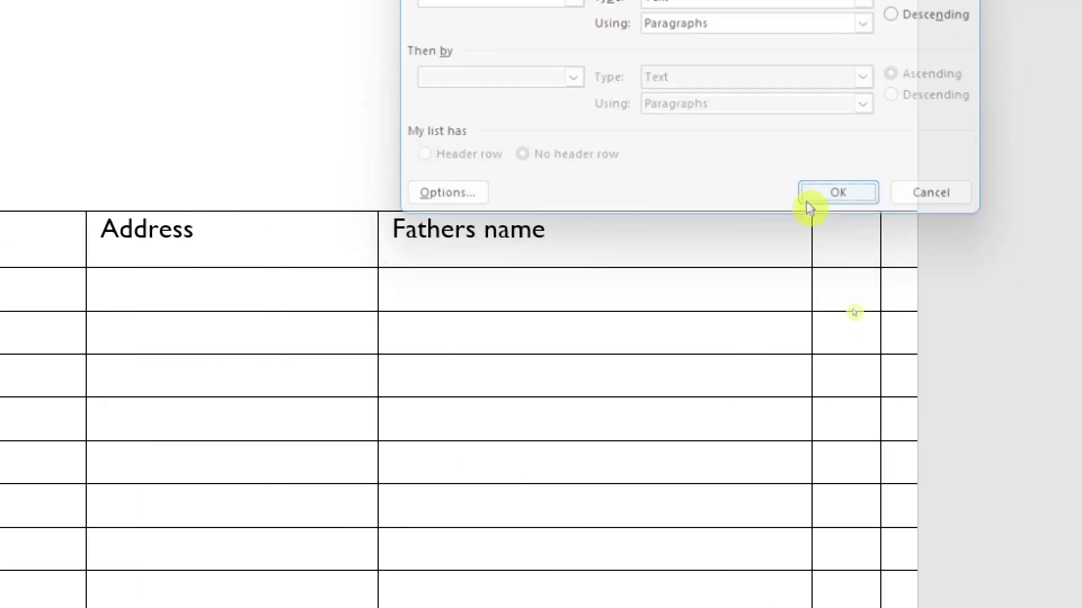
pyautogui.click(807, 202)
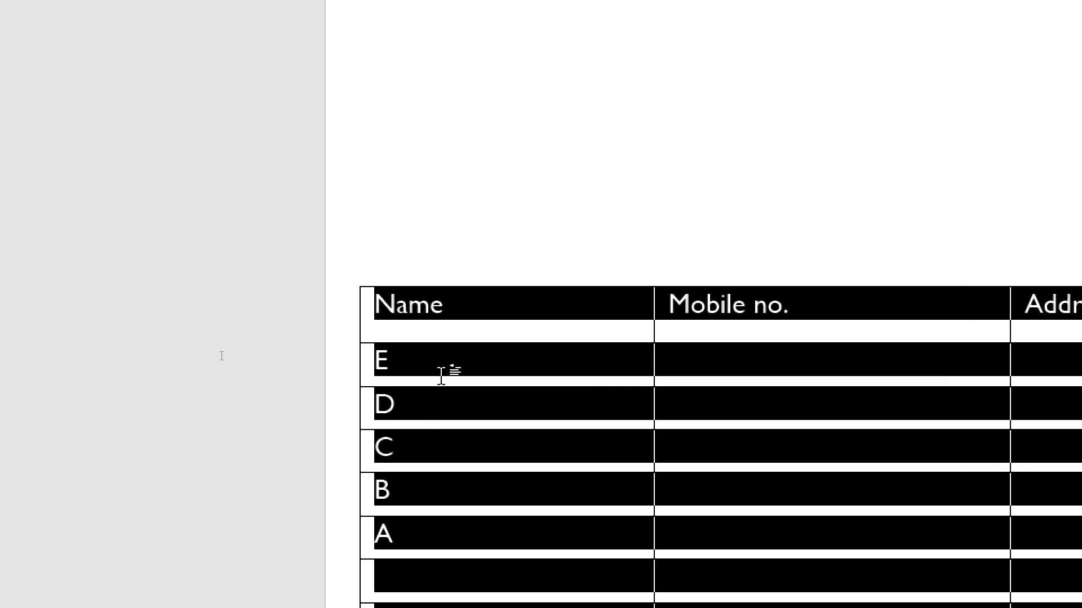
# - Reselect the reversed names from E down to A
pyautogui.click(446, 367)
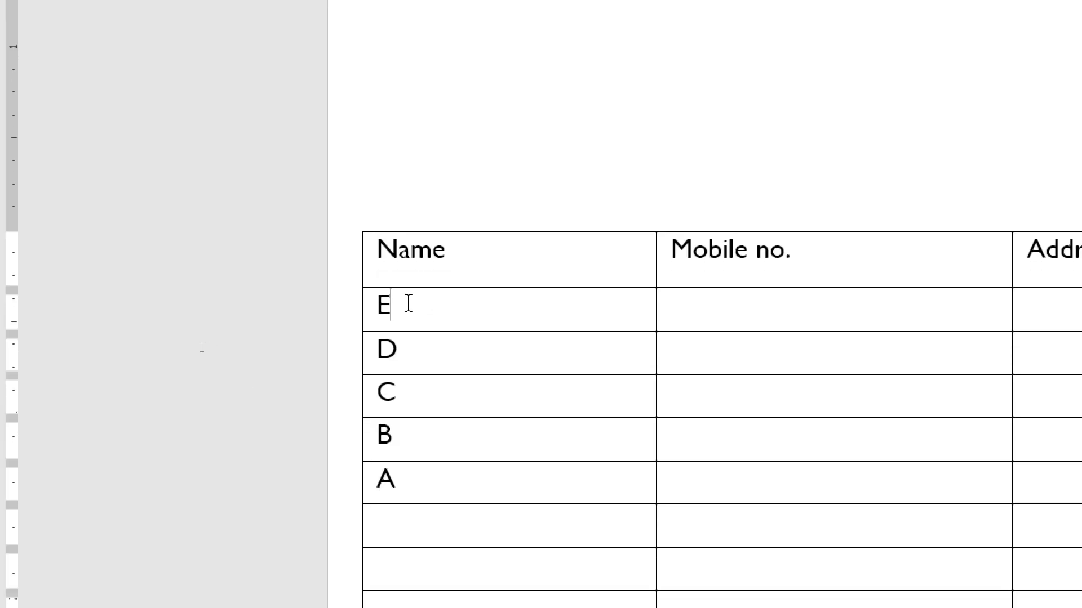
pyautogui.moveTo(383, 304); pyautogui.dragTo(385, 489)
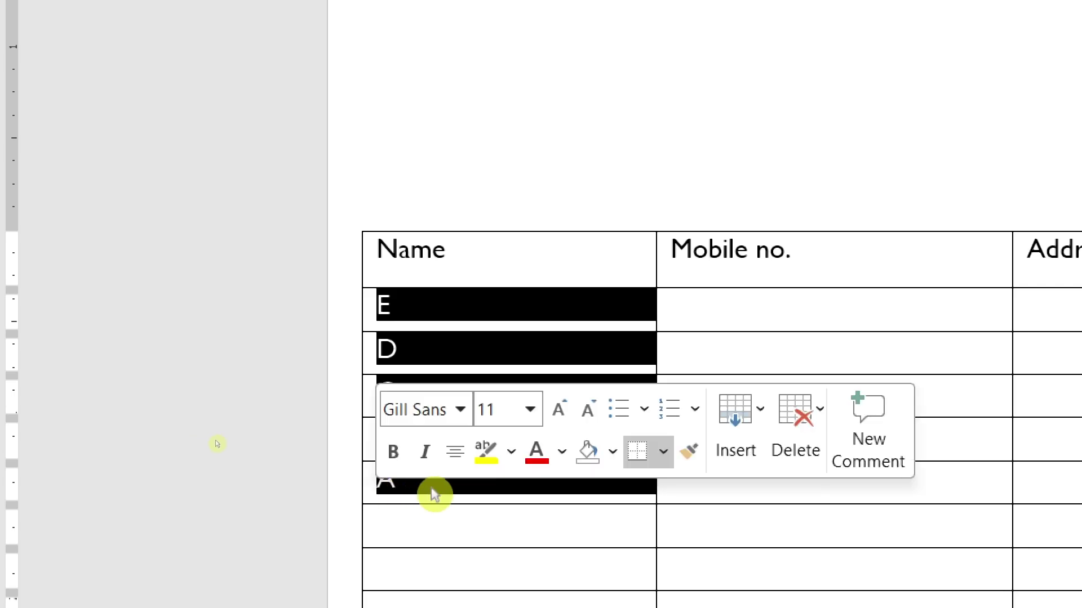
pyautogui.click(421, 487)
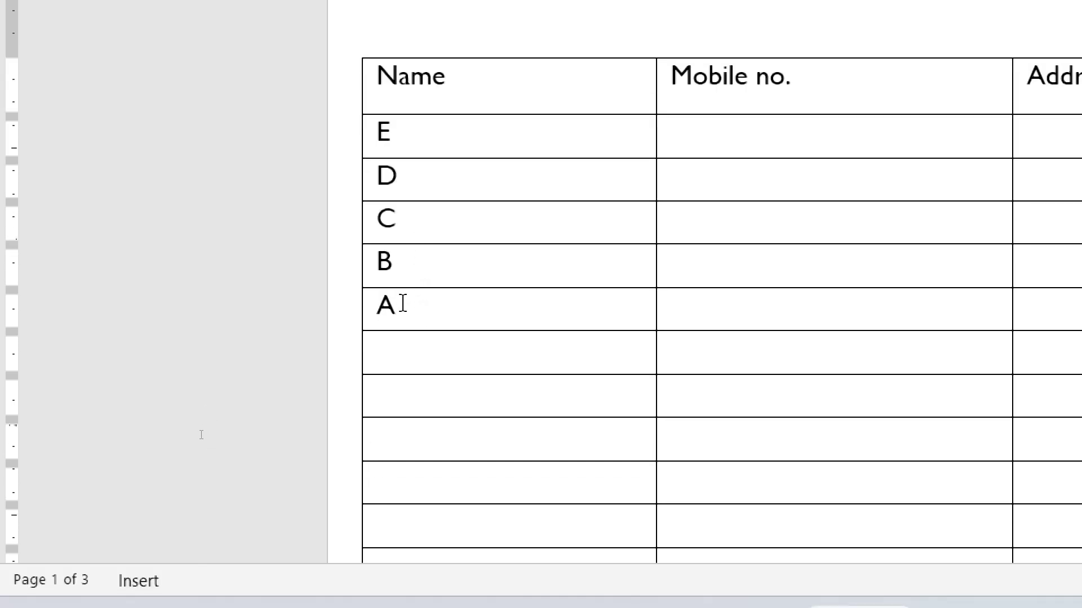
pyautogui.moveTo(386, 296); pyautogui.dragTo(390, 137)
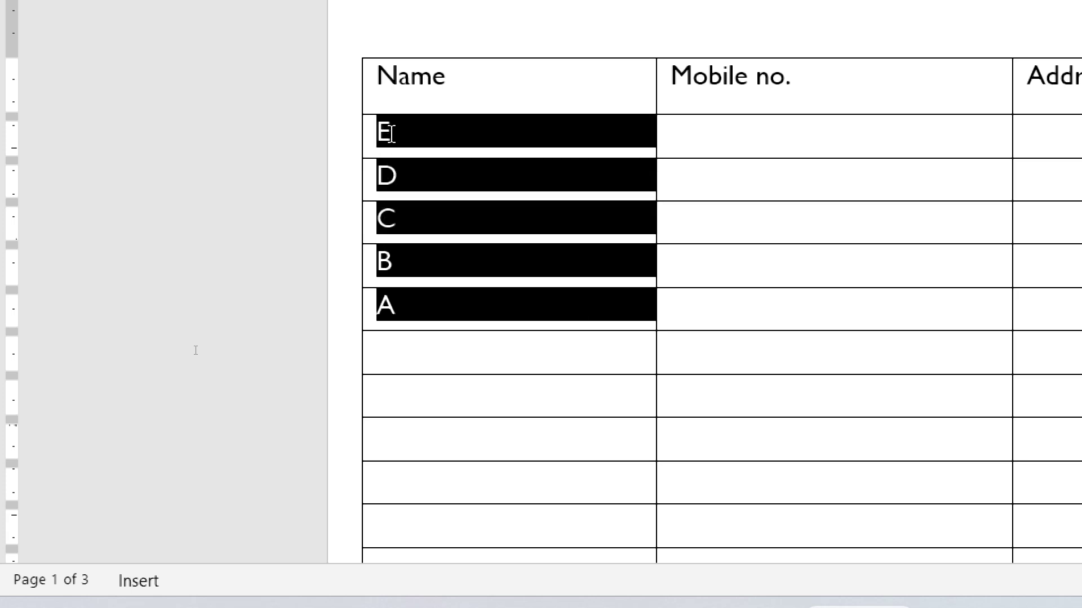
pyautogui.click(401, 133)
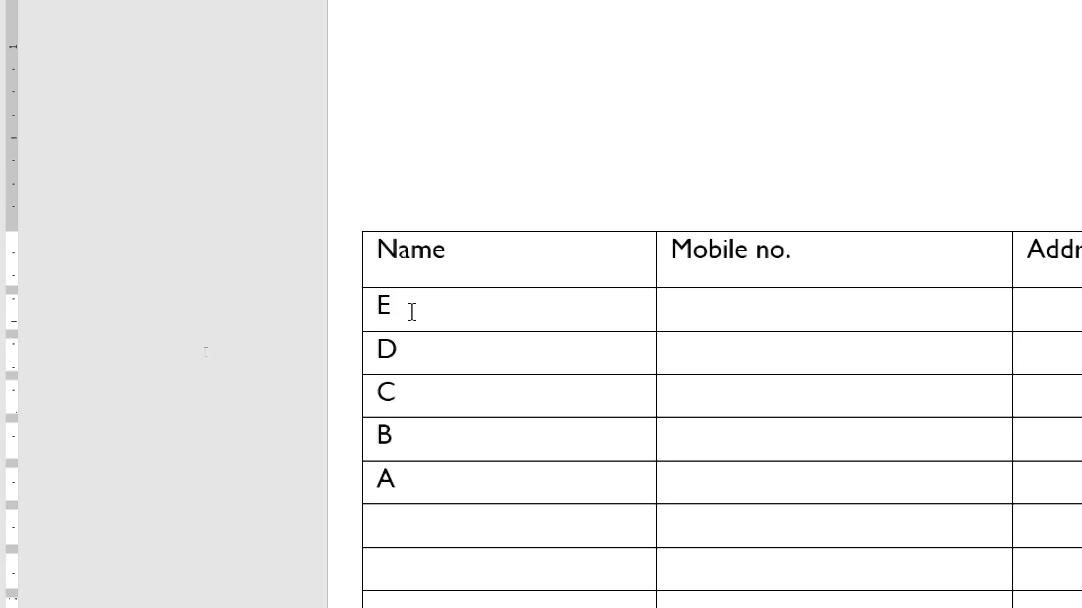
pyautogui.moveTo(400, 339); pyautogui.dragTo(384, 496)
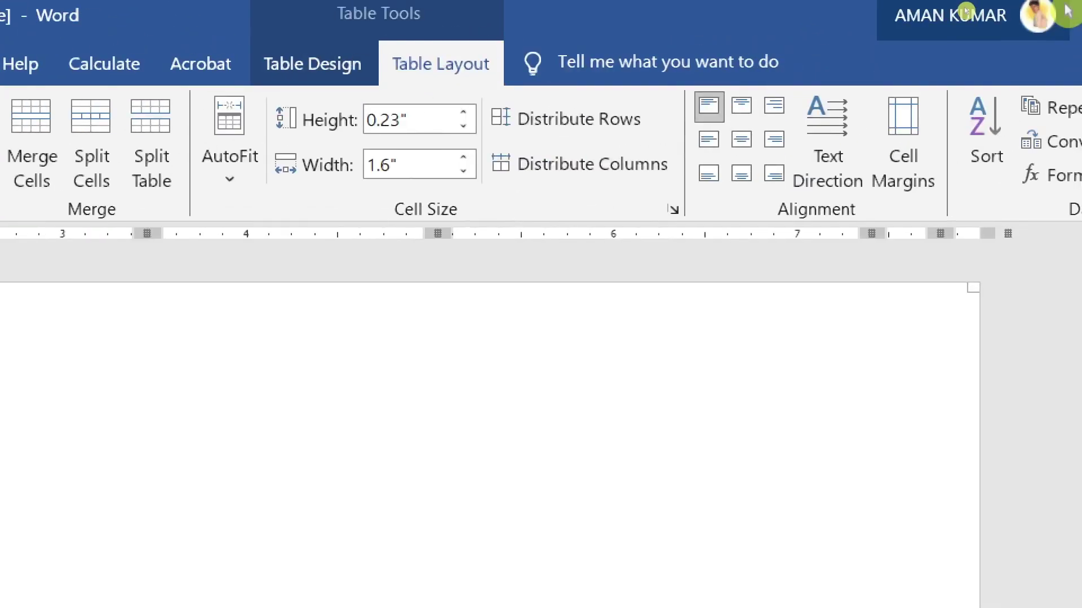
# - Sort the names by Column 1 ascending so they read A to E again
pyautogui.click(979, 120)
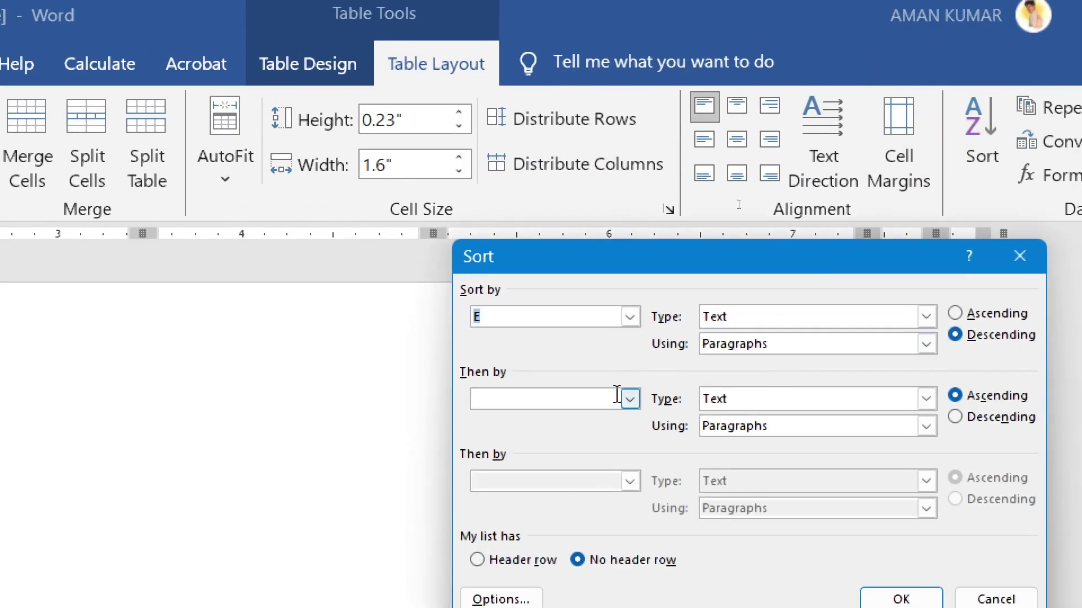
pyautogui.click(630, 317)
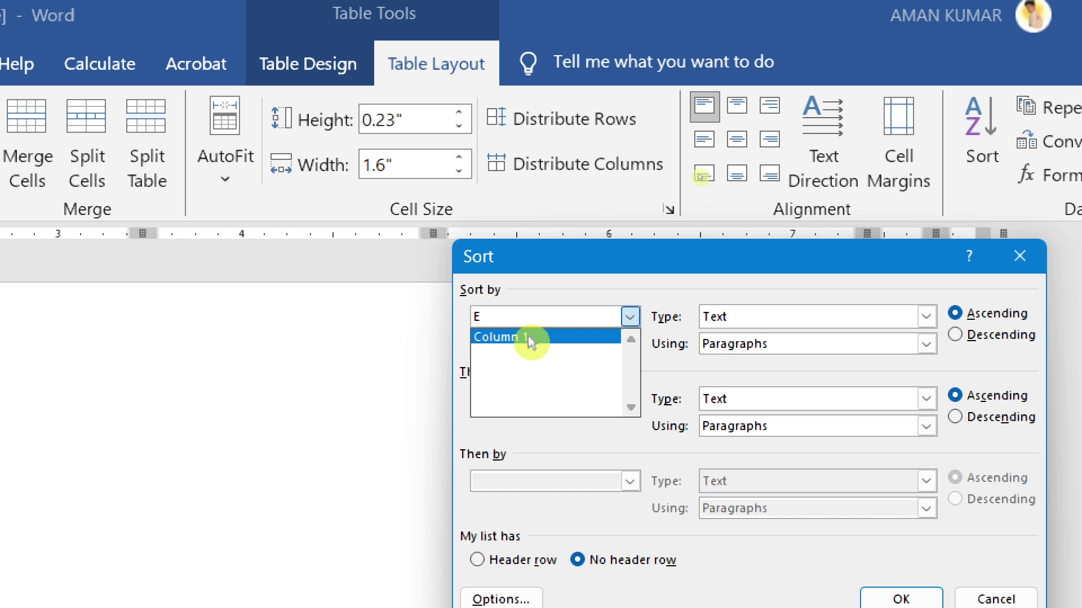
pyautogui.click(531, 337)
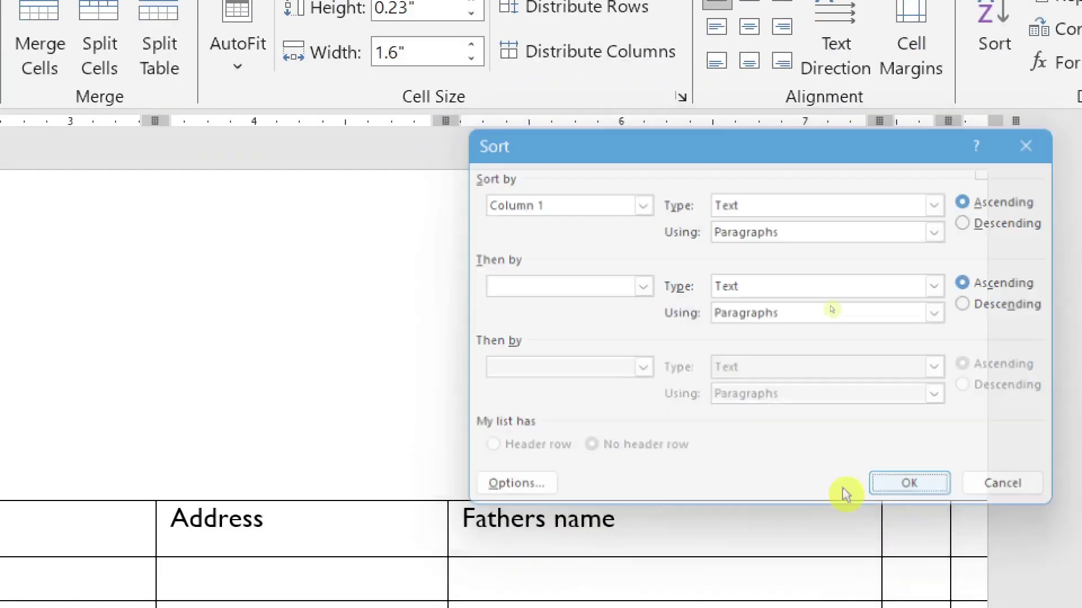
pyautogui.click(902, 588)
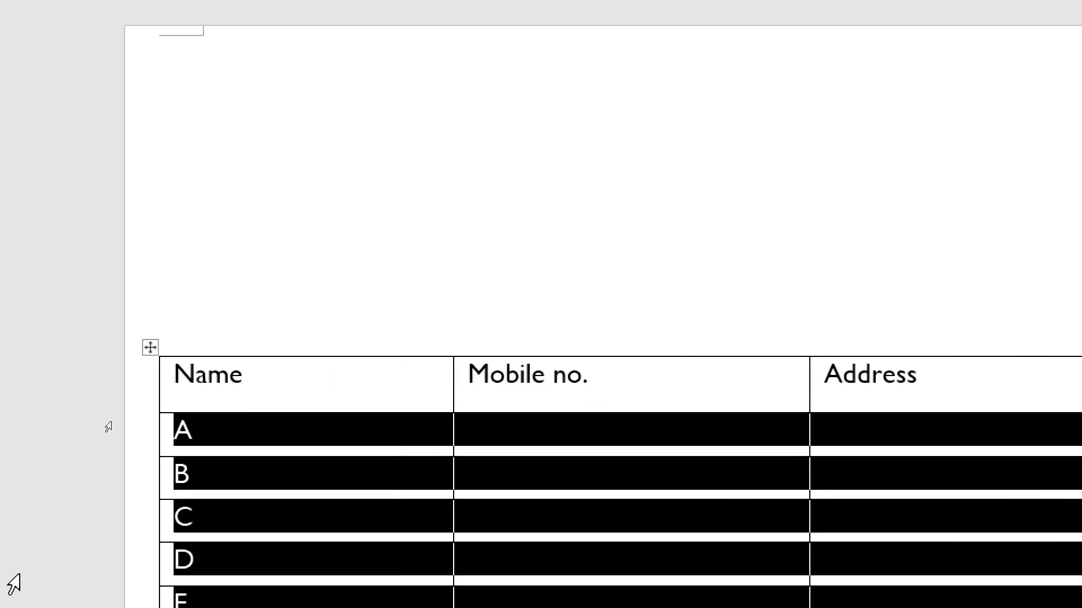
pyautogui.click(195, 263)
pyautogui.moveTo(194, 264); pyautogui.dragTo(203, 449)
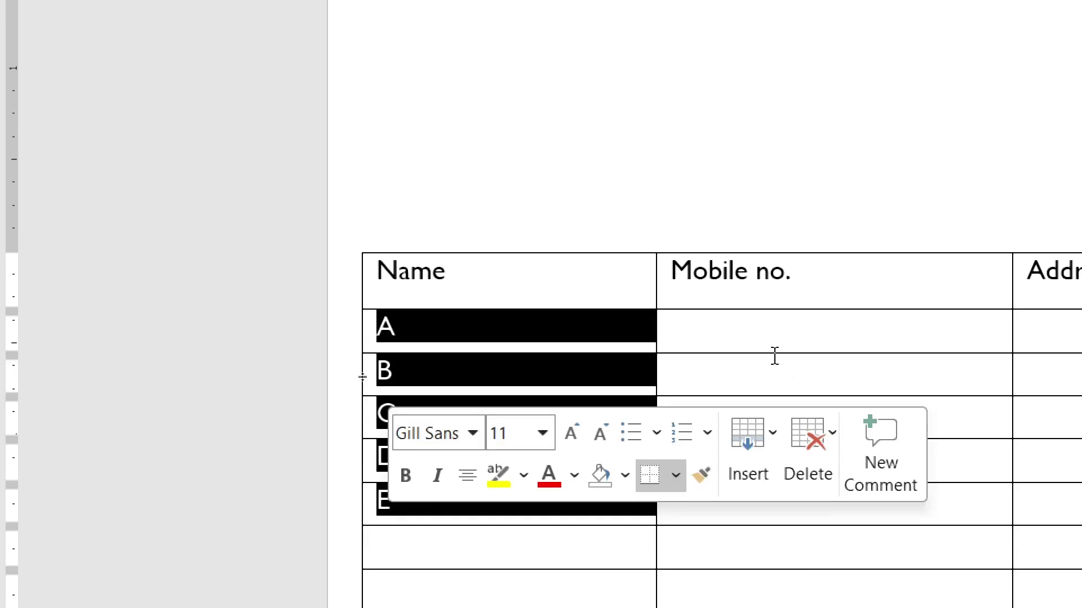
pyautogui.click(154, 260)
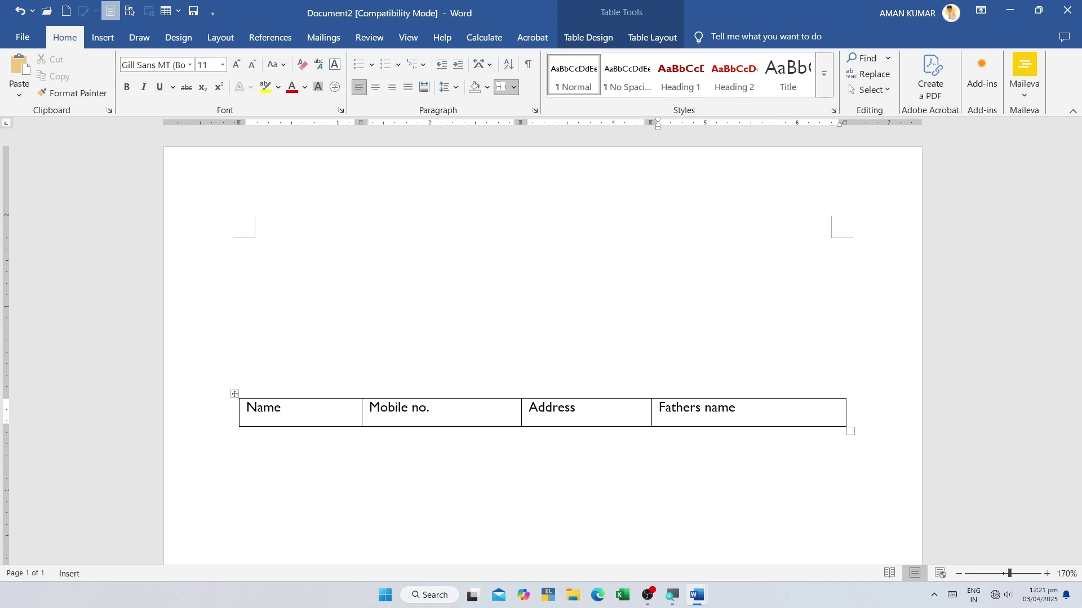
# - Add empty rows to the table until it continues onto page 2
pyautogui.press('Tab')
pyautogui.press('Tab')
pyautogui.press('Tab')
pyautogui.press('Tab')
pyautogui.press('Tab')
pyautogui.press('Tab')
pyautogui.press('Tab')
pyautogui.press('Tab')
pyautogui.press('Tab')
pyautogui.press('Tab')
pyautogui.press('Tab')
pyautogui.press('Tab')
pyautogui.press('Tab')
pyautogui.press('Tab')
pyautogui.press('Tab')
pyautogui.press('Tab')
pyautogui.press('Tab')
pyautogui.press('Tab')
pyautogui.press('Tab')
pyautogui.press('Tab')
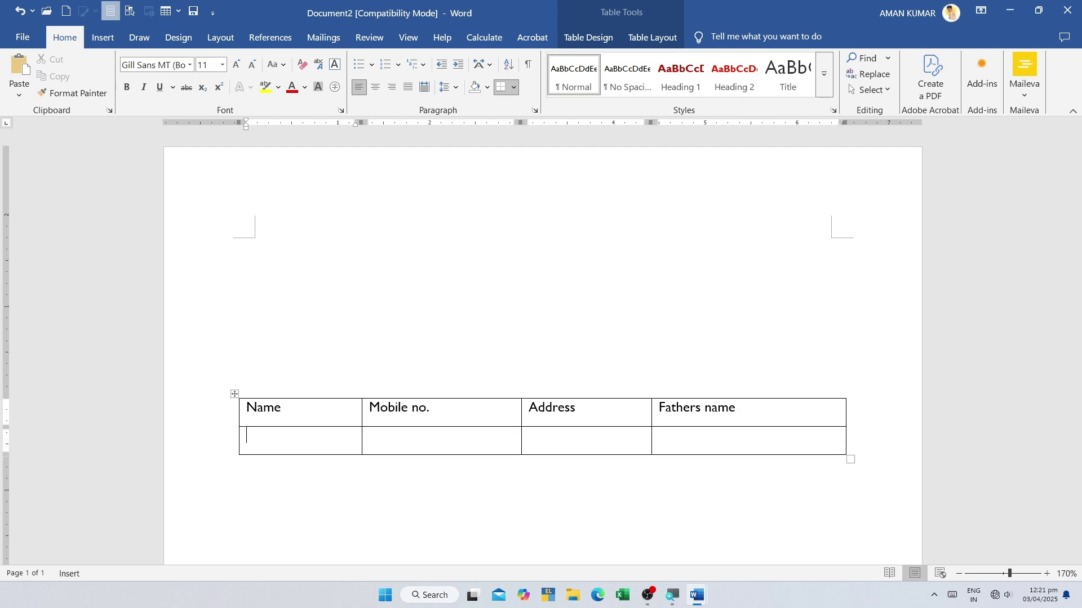
pyautogui.scroll(5, 652, 395)
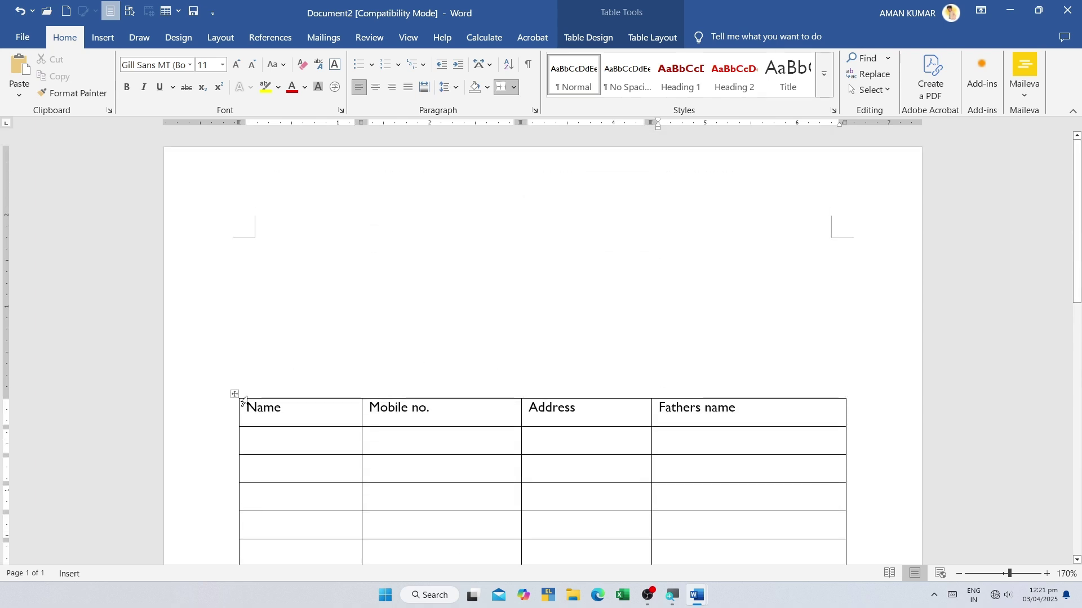
pyautogui.scroll(-15, 231, 333)
pyautogui.scroll(15, 663, 324)
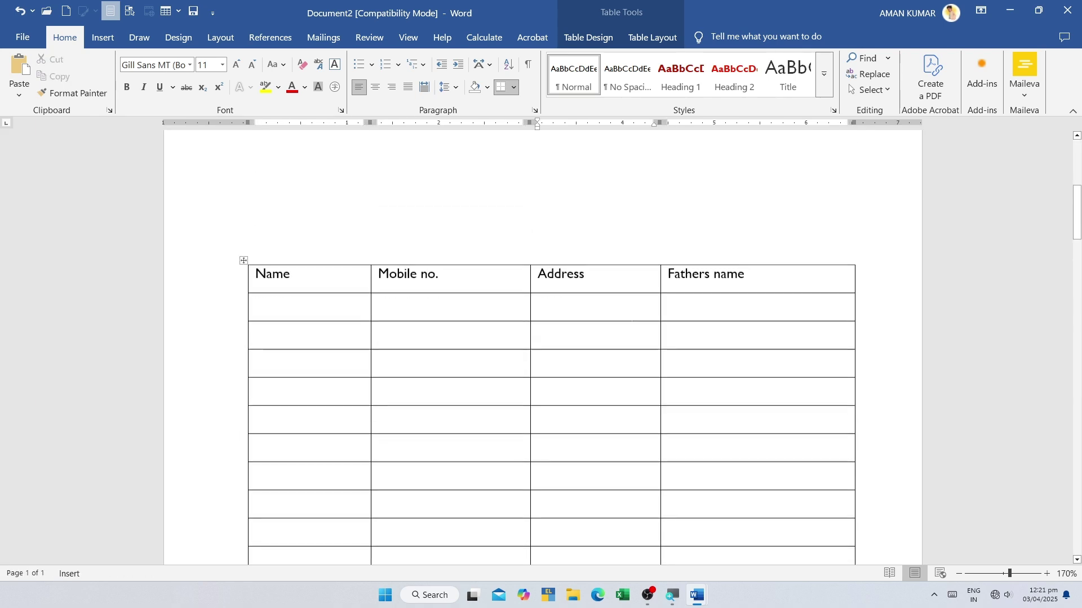
pyautogui.scroll(-1, 365, 299)
# - Select the header row on page 1 and the table's first row on page 2
pyautogui.click(285, 221)
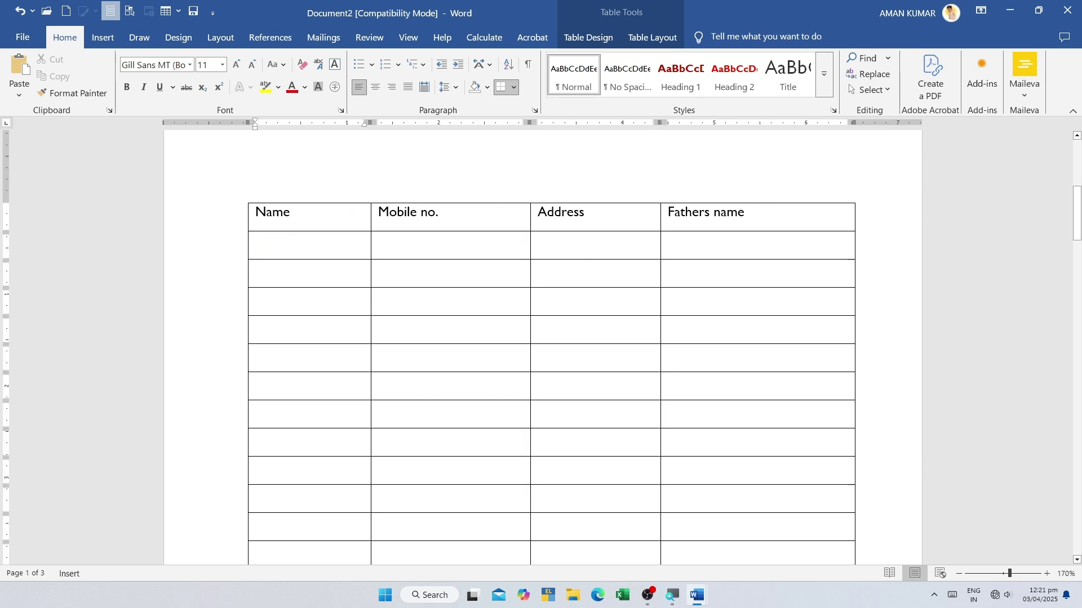
pyautogui.moveTo(732, 220); pyautogui.dragTo(355, 221)
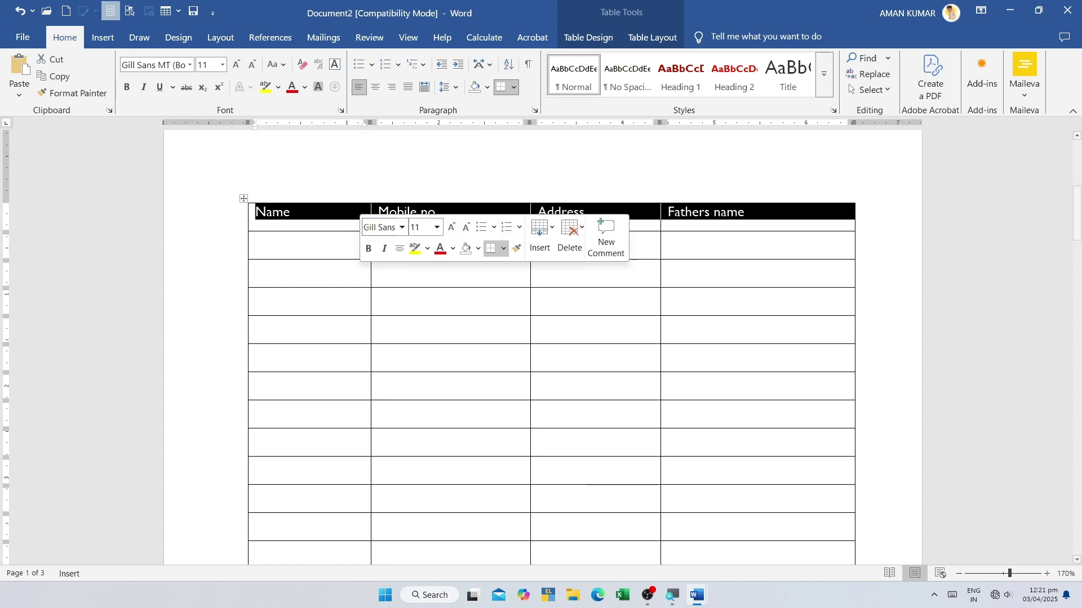
pyautogui.scroll(-5, 318, 418)
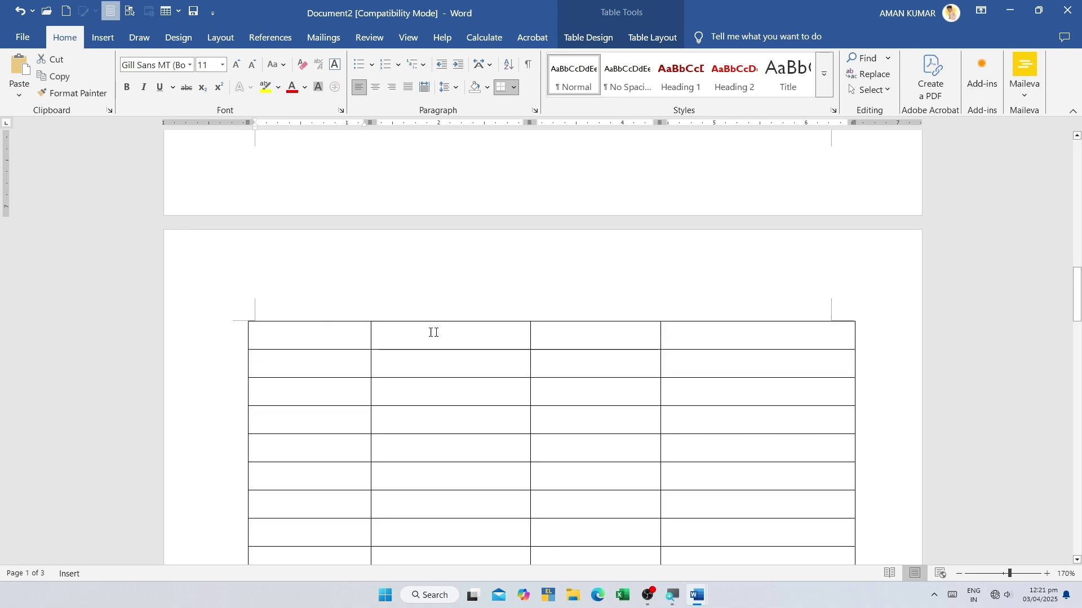
pyautogui.moveTo(433, 331); pyautogui.dragTo(789, 330)
pyautogui.scroll(-3, 401, 246)
pyautogui.scroll(3, 401, 246)
pyautogui.scroll(2, 280, 378)
pyautogui.click(280, 378)
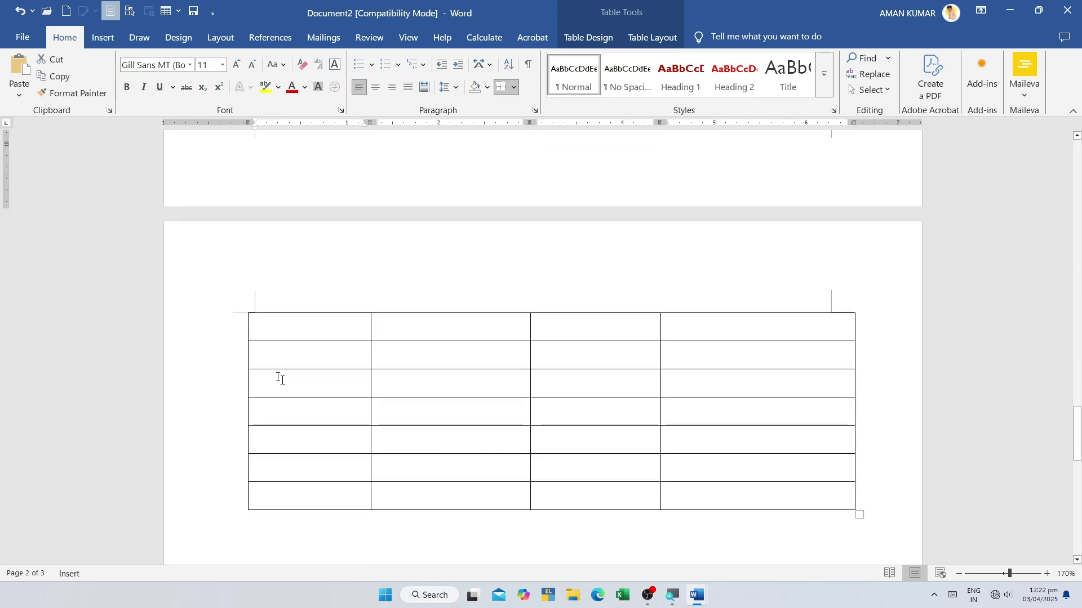
pyautogui.moveTo(518, 319); pyautogui.dragTo(789, 321)
pyautogui.click(560, 324)
# - Reselect the Name/Mobile no./Address/Fathers name header row and show the Table Layout options
pyautogui.scroll(15, 561, 317)
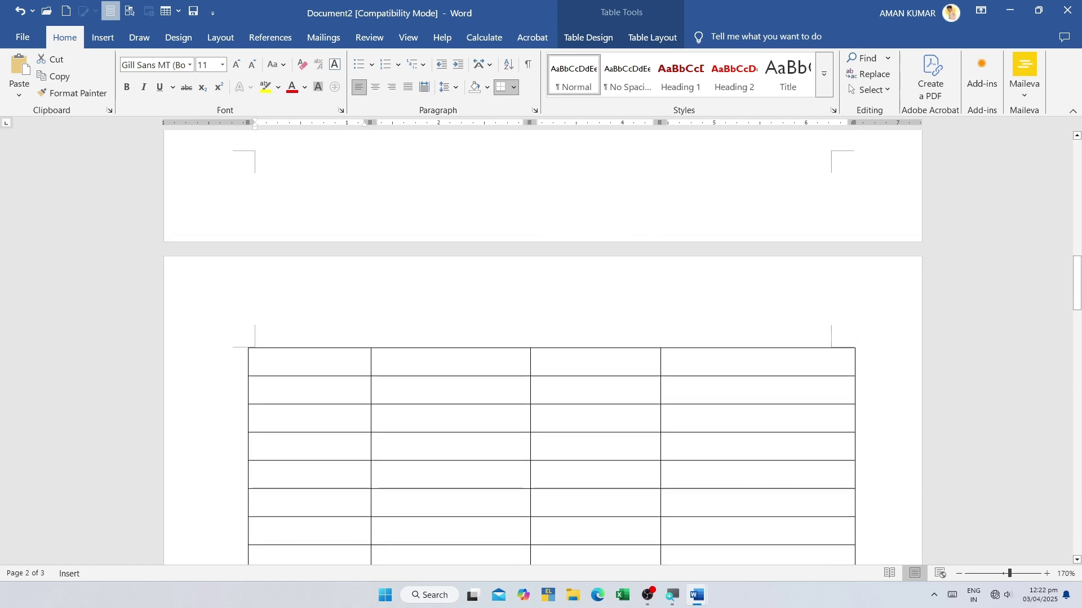
pyautogui.scroll(-1, 395, 304)
pyautogui.moveTo(293, 408); pyautogui.dragTo(528, 412)
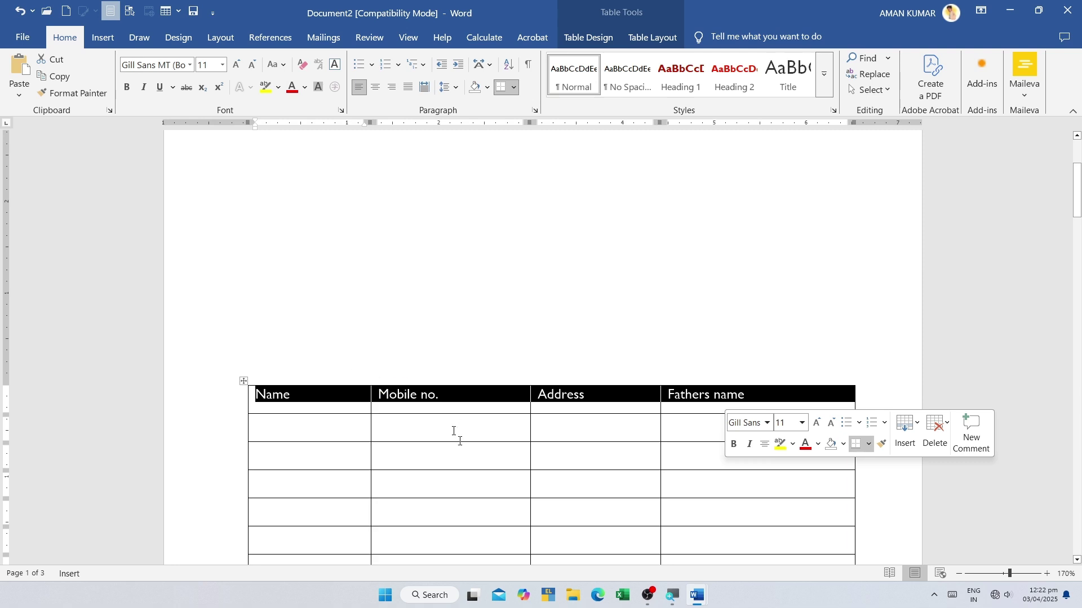
pyautogui.click(393, 537)
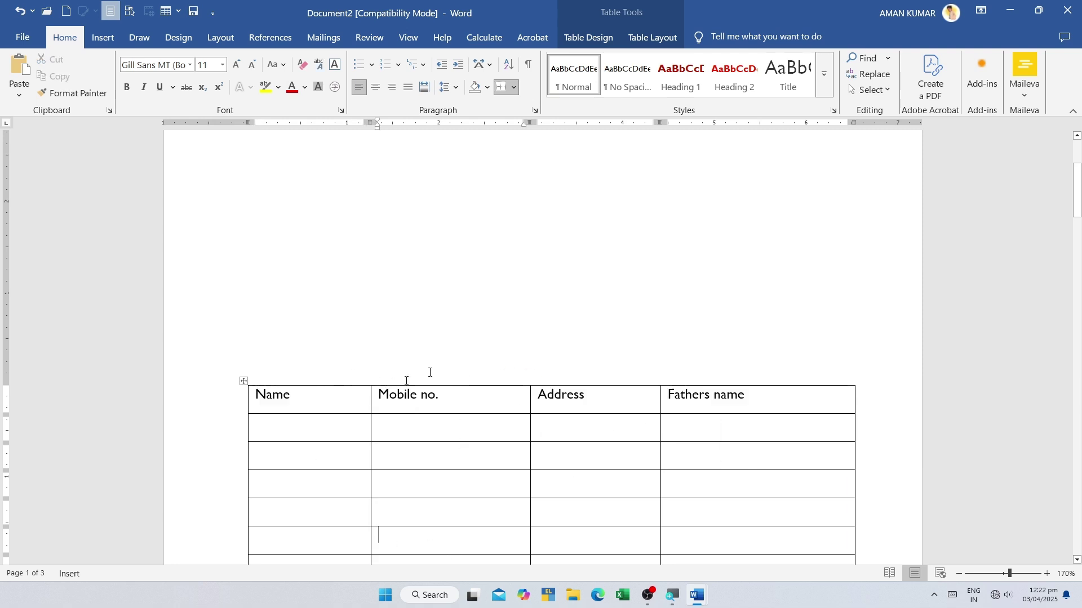
pyautogui.click(648, 37)
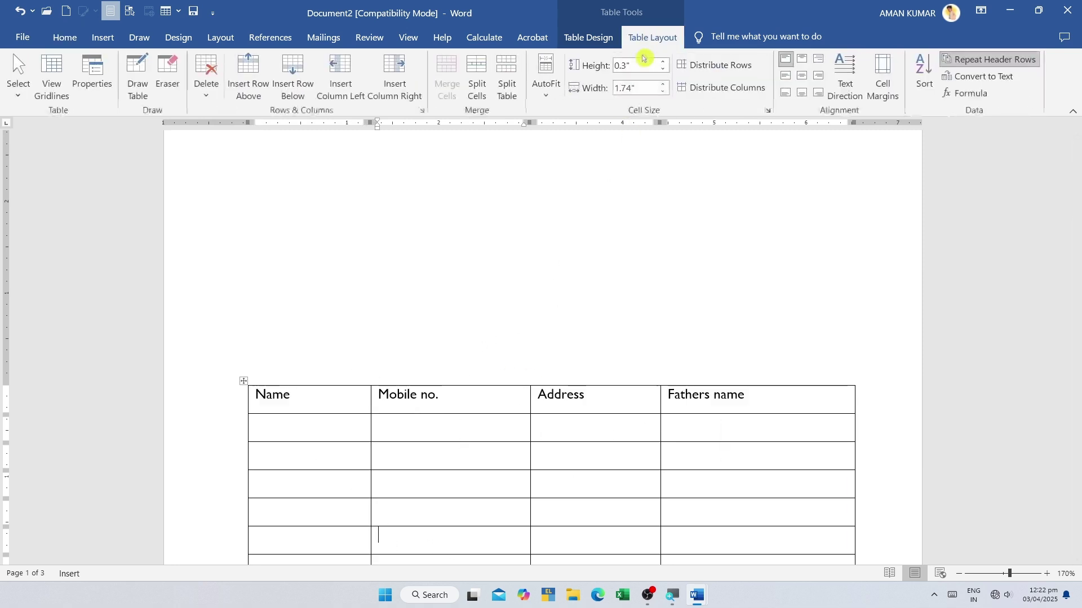
# - Set the Name/Mobile no./Address/Fathers name row to Repeat Header Rows and check it on page 2
pyautogui.click(243, 382)
pyautogui.click(316, 404)
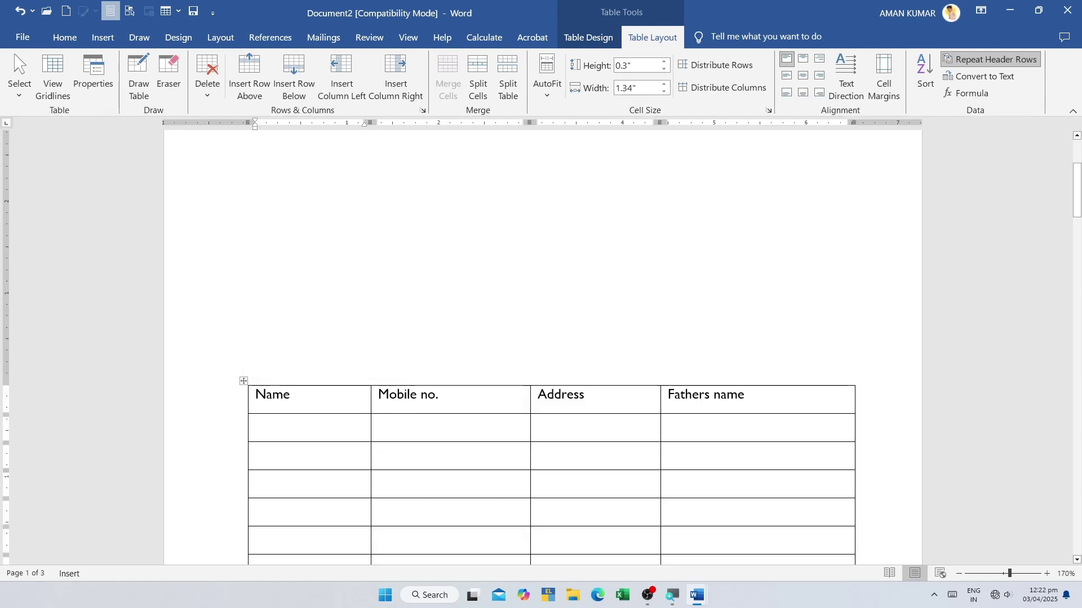
pyautogui.moveTo(437, 408); pyautogui.dragTo(563, 399)
pyautogui.scroll(-2, 564, 406)
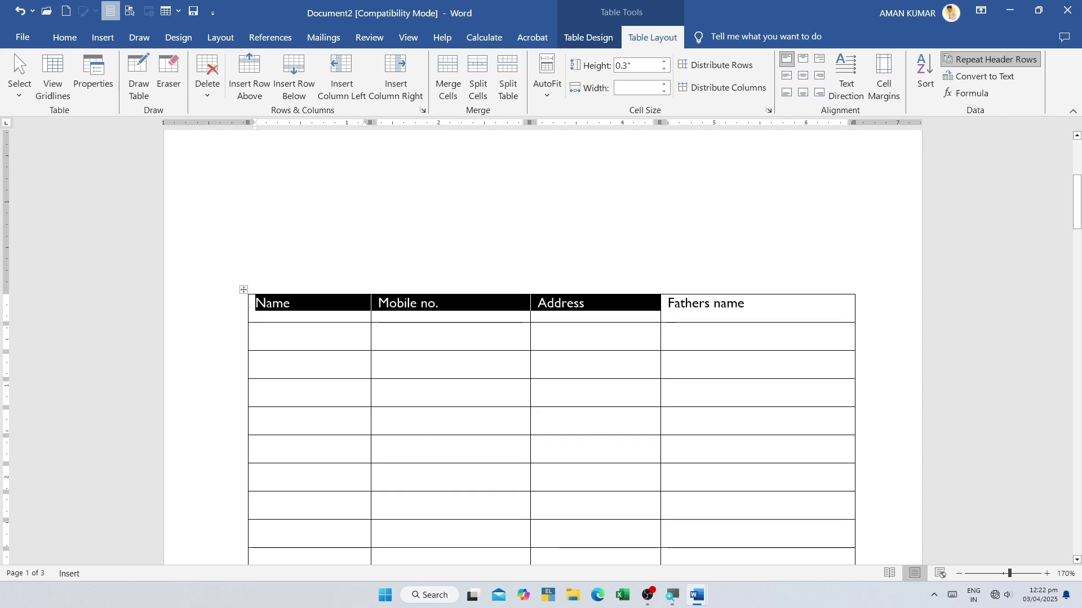
pyautogui.click(722, 337)
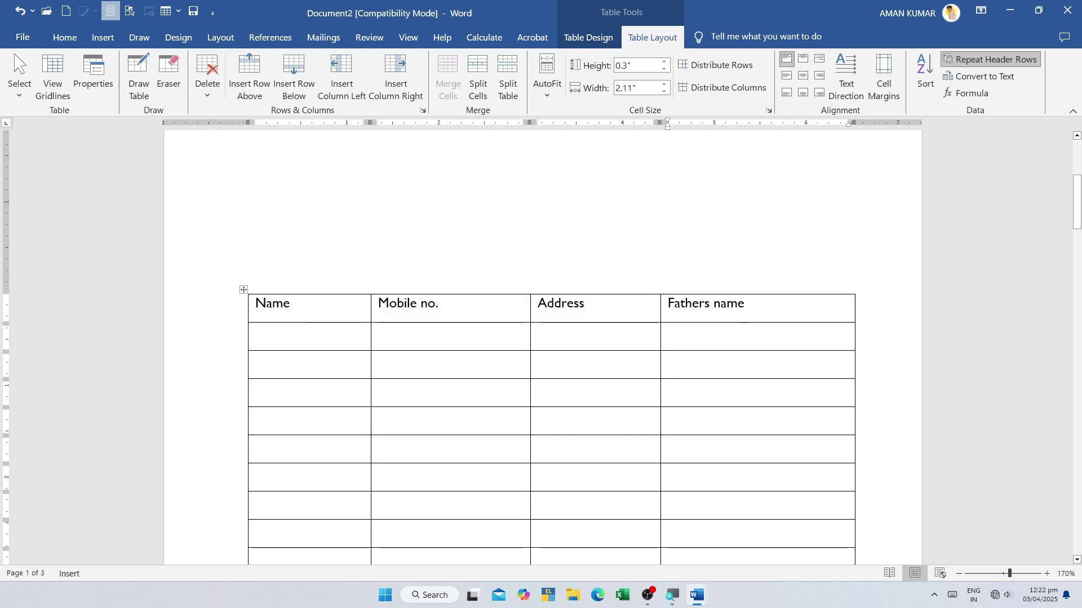
pyautogui.moveTo(732, 304); pyautogui.dragTo(313, 298)
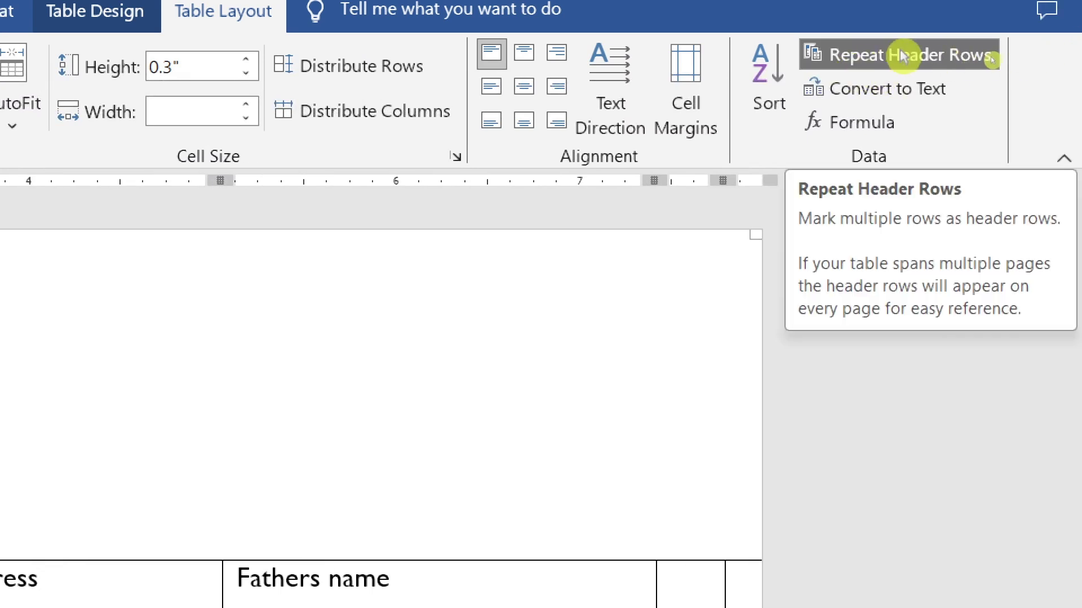
pyautogui.click(978, 67)
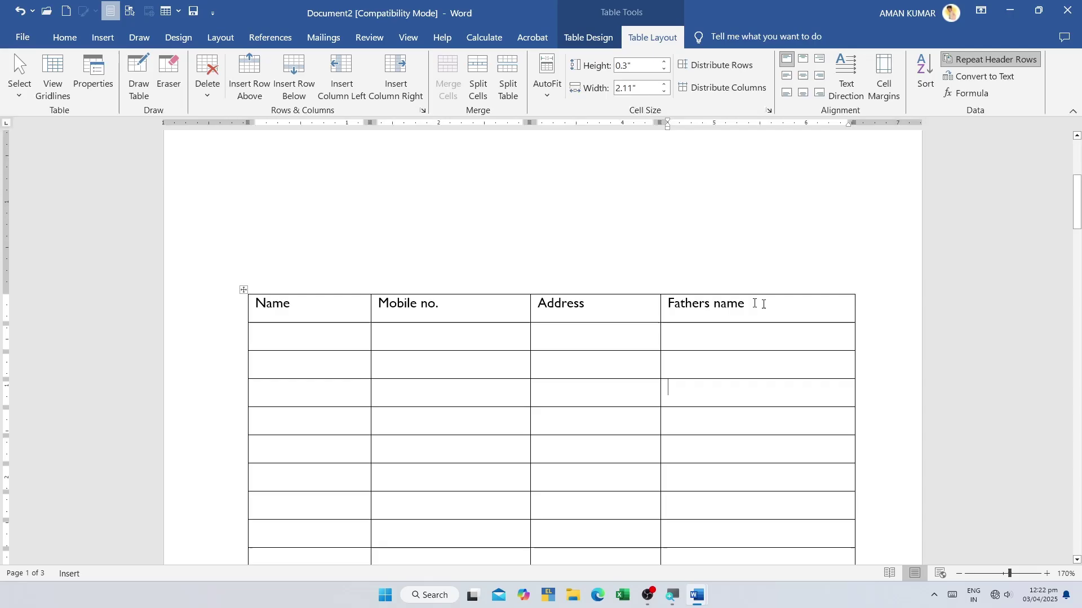
pyautogui.moveTo(764, 304); pyautogui.dragTo(332, 294)
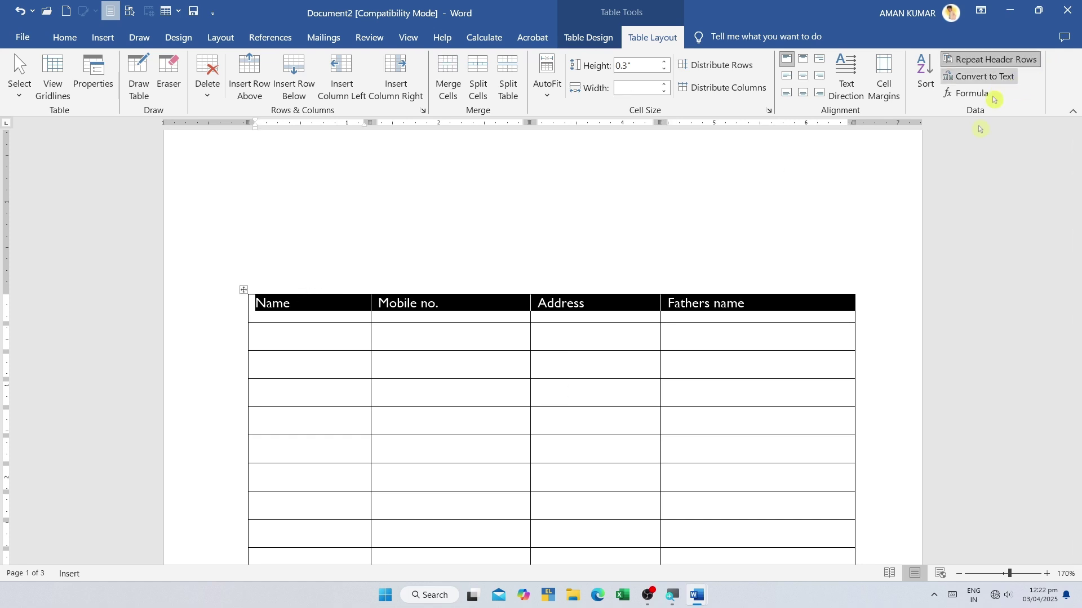
pyautogui.scroll(-15, 814, 321)
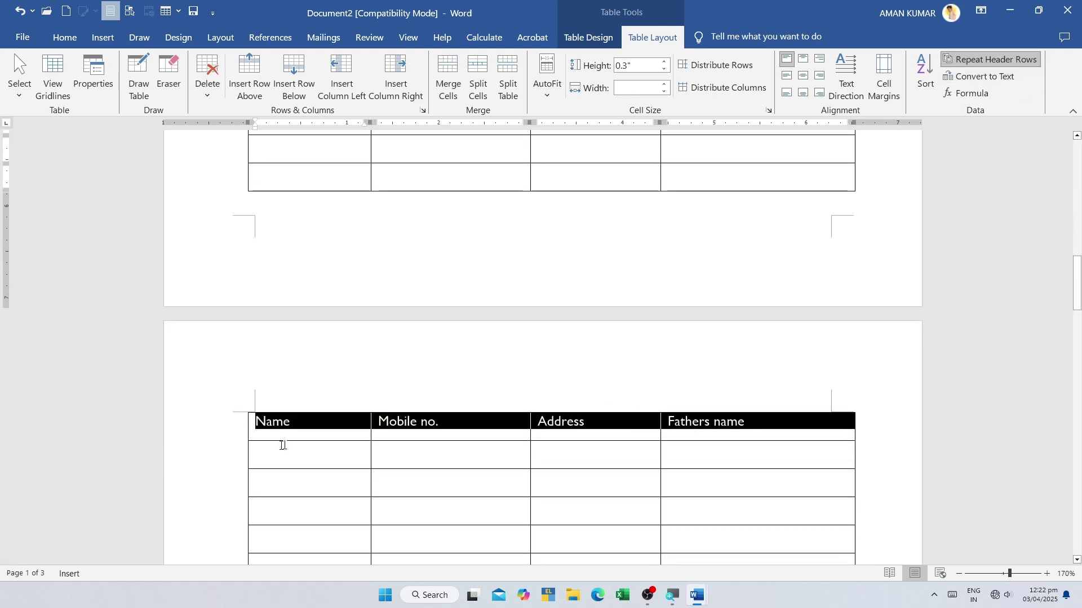
pyautogui.scroll(-3, 542, 342)
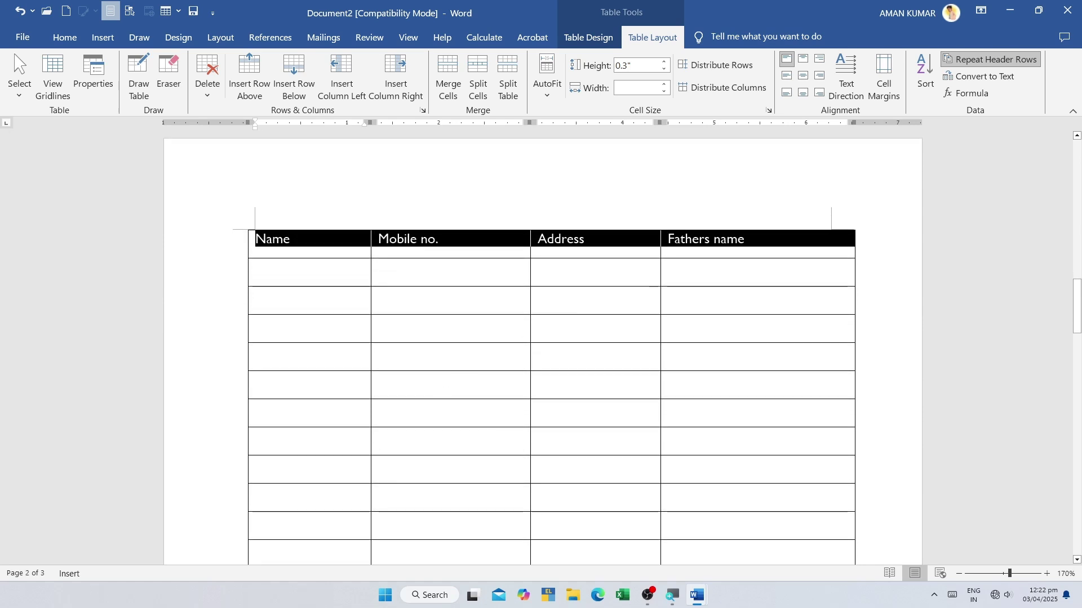
pyautogui.scroll(-14, 569, 403)
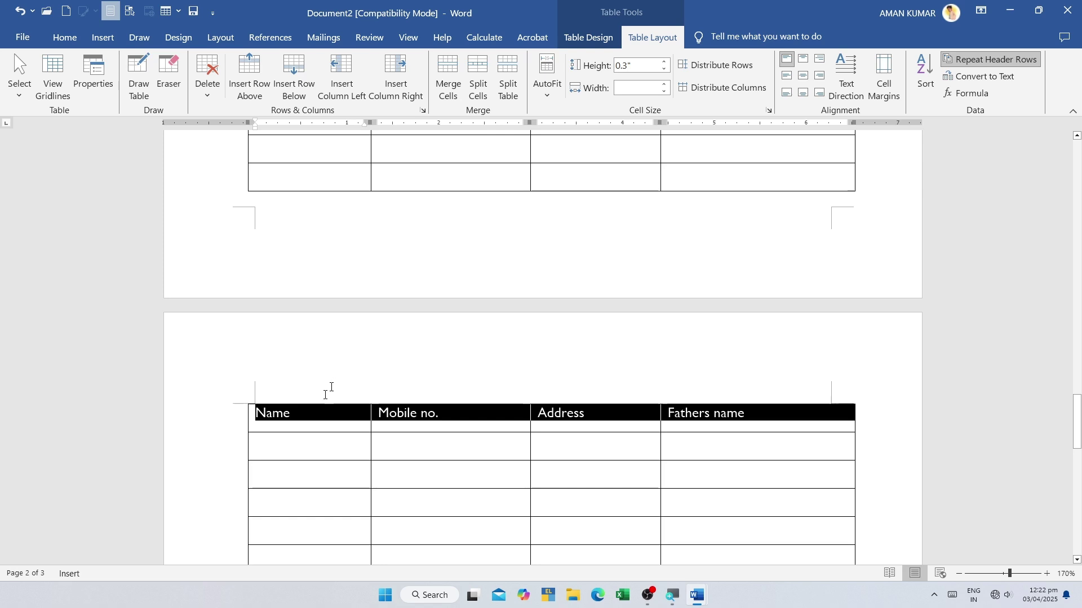
pyautogui.click(292, 415)
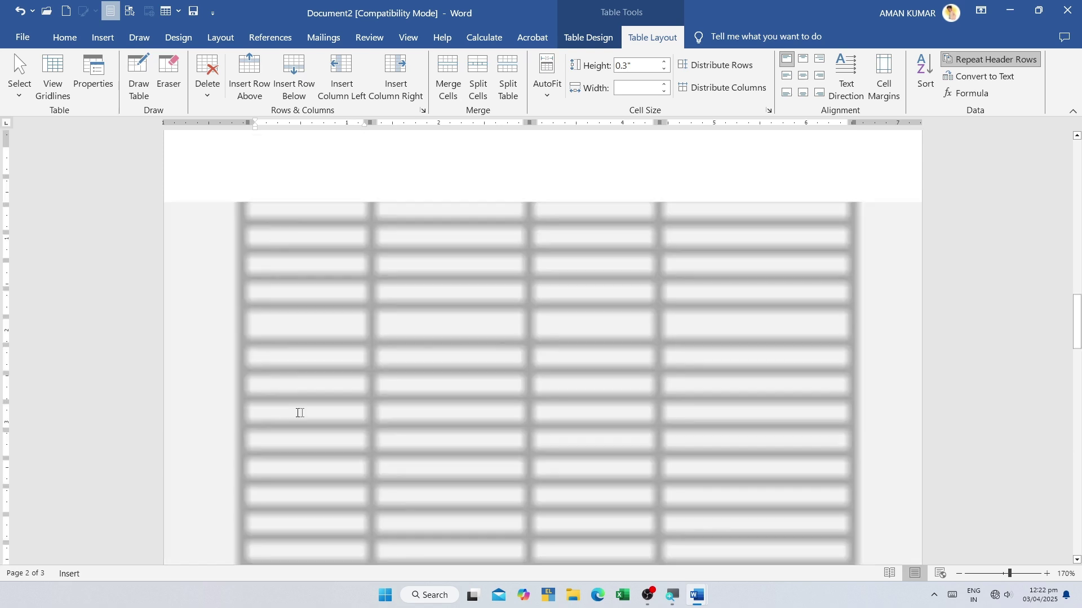
pyautogui.scroll(-15, 821, 265)
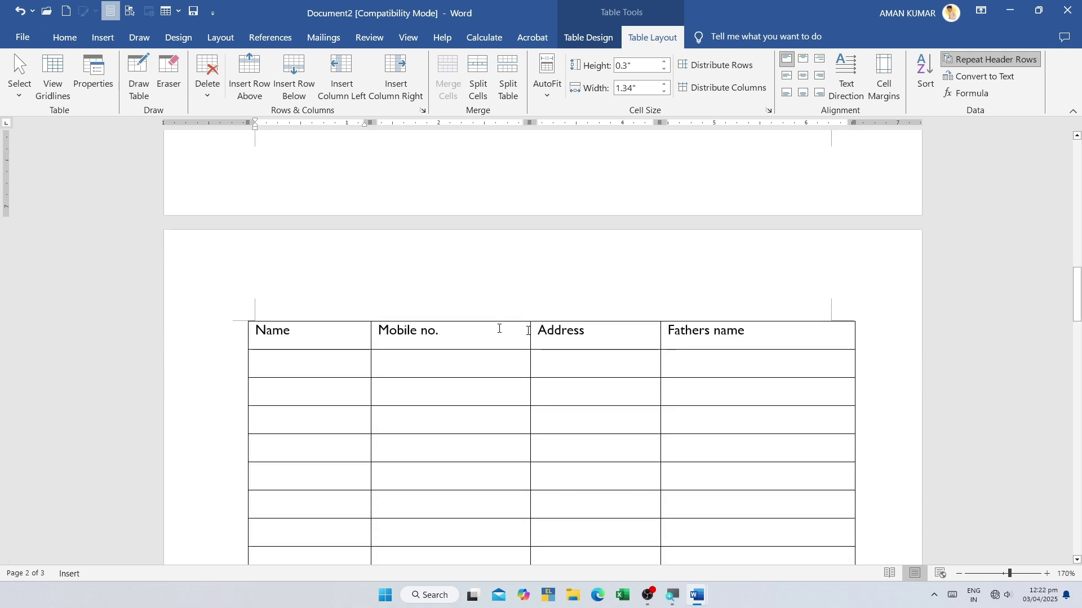
pyautogui.scroll(-15, 426, 334)
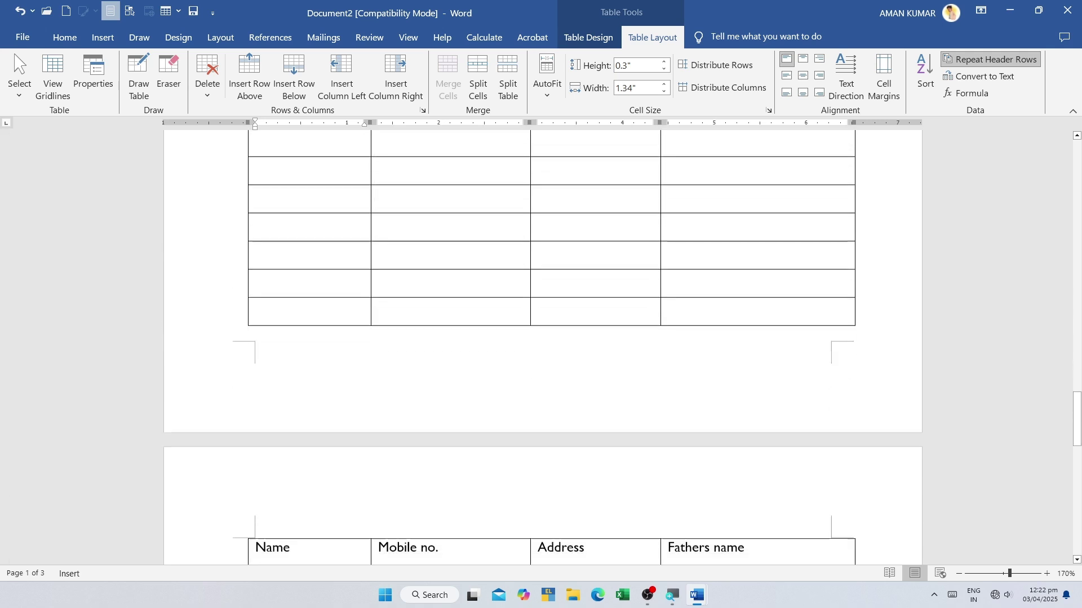
pyautogui.scroll(-5, 703, 325)
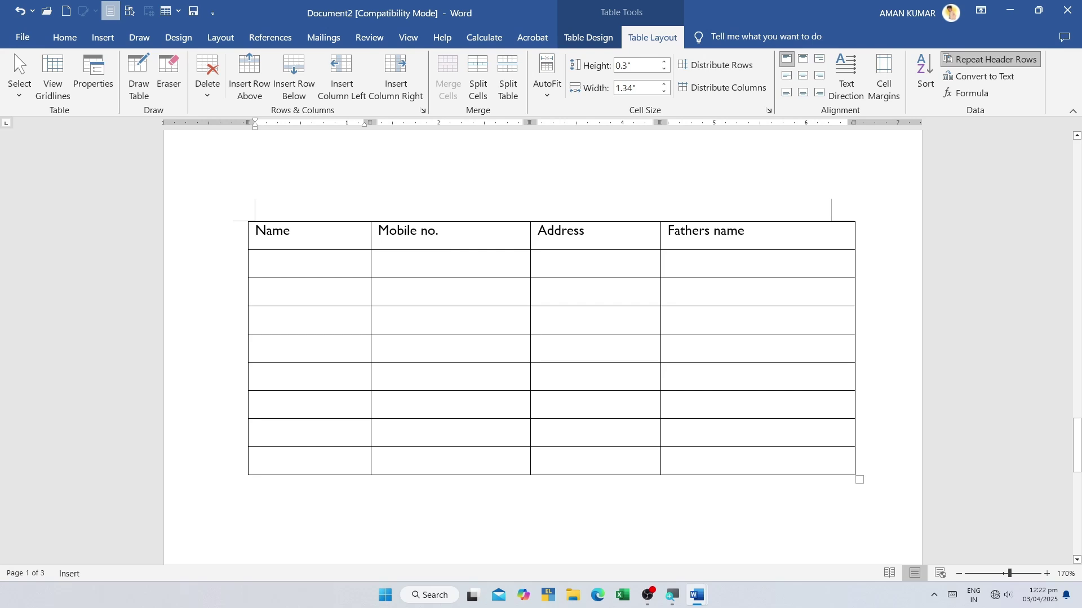
pyautogui.click(695, 239)
pyautogui.scroll(2, 616, 266)
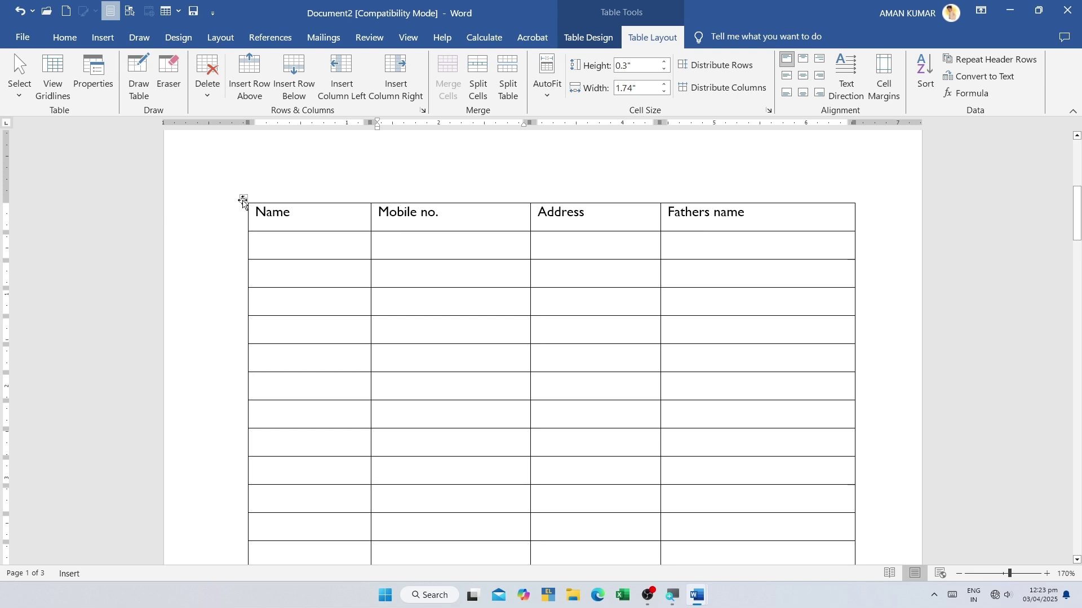
pyautogui.click(243, 199)
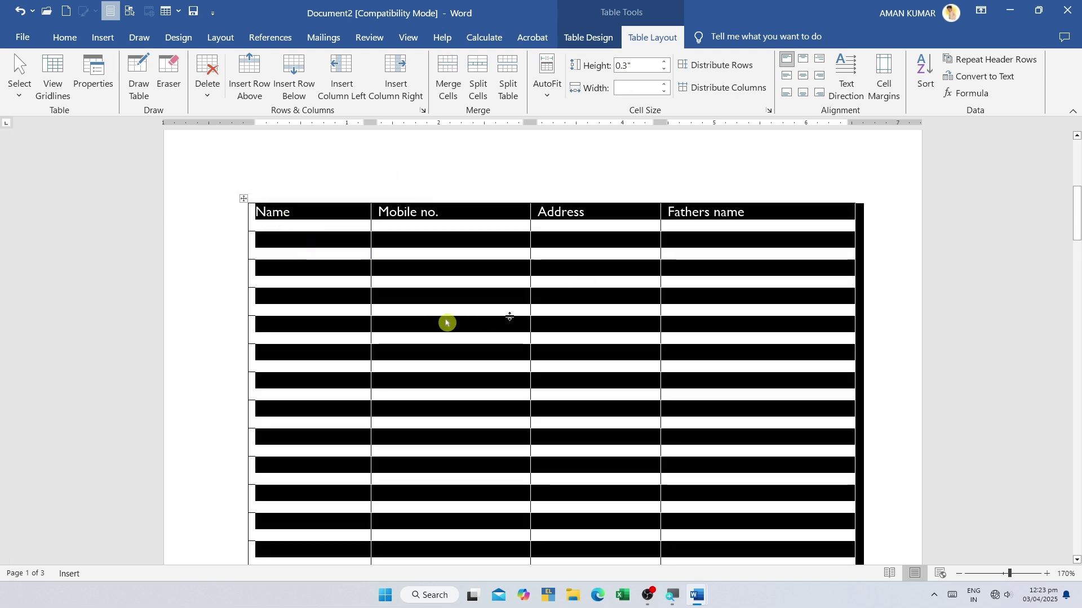
pyautogui.click(316, 295)
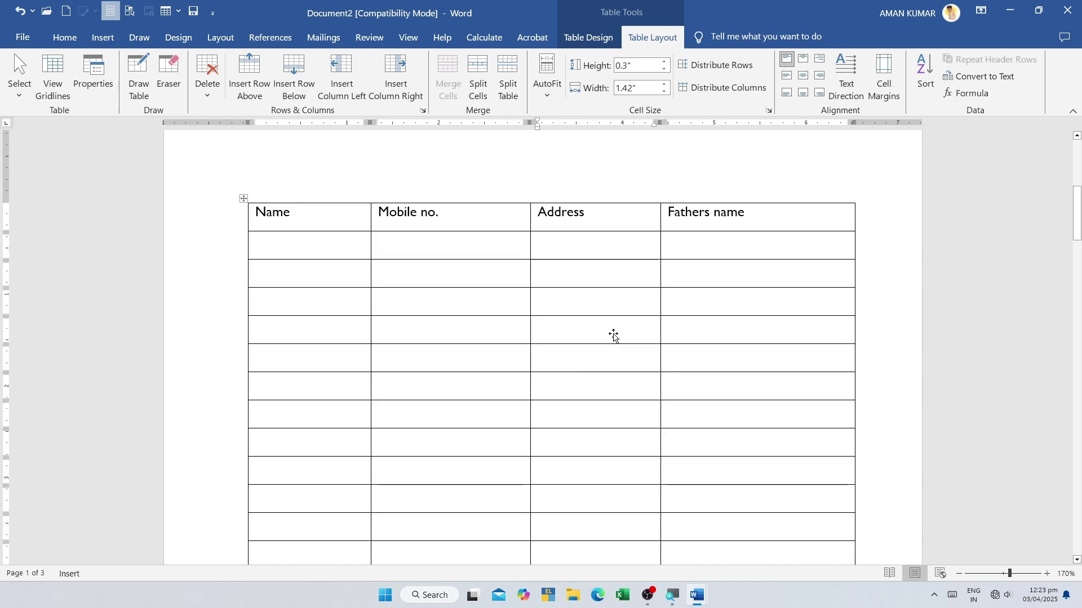
pyautogui.keyDown('shift'); pyautogui.click(794, 251); pyautogui.keyUp('shift')
pyautogui.click(781, 352)
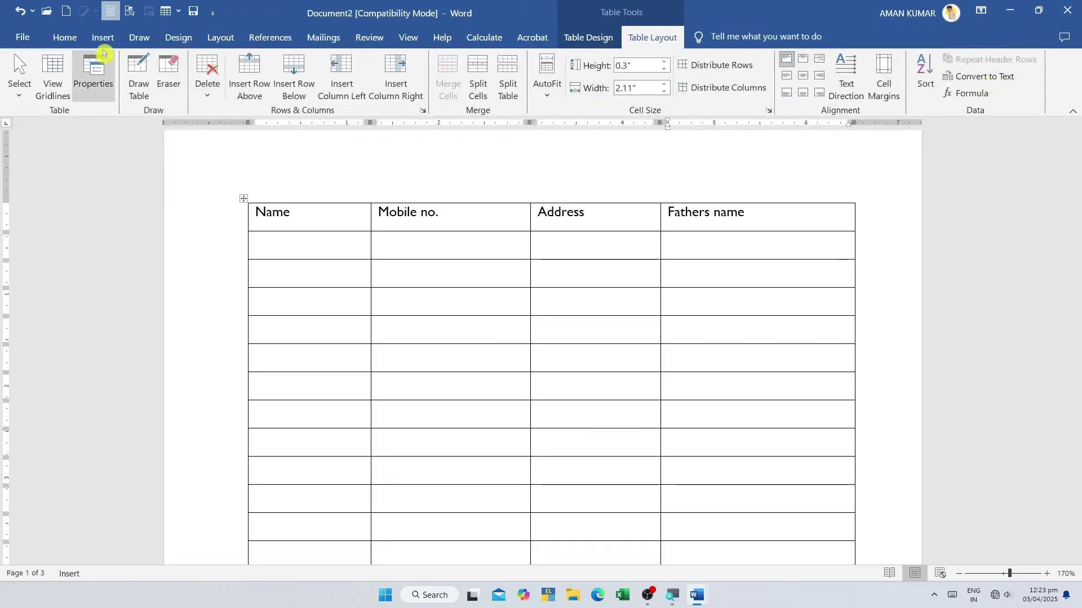
# - Below the table, type 'Ds;kfsdfjsjkf', 'dsfjs;dfj ;lfj;sdjfpid' and 'fuwfj' separated by tabs
pyautogui.click(103, 37)
pyautogui.click(123, 102)
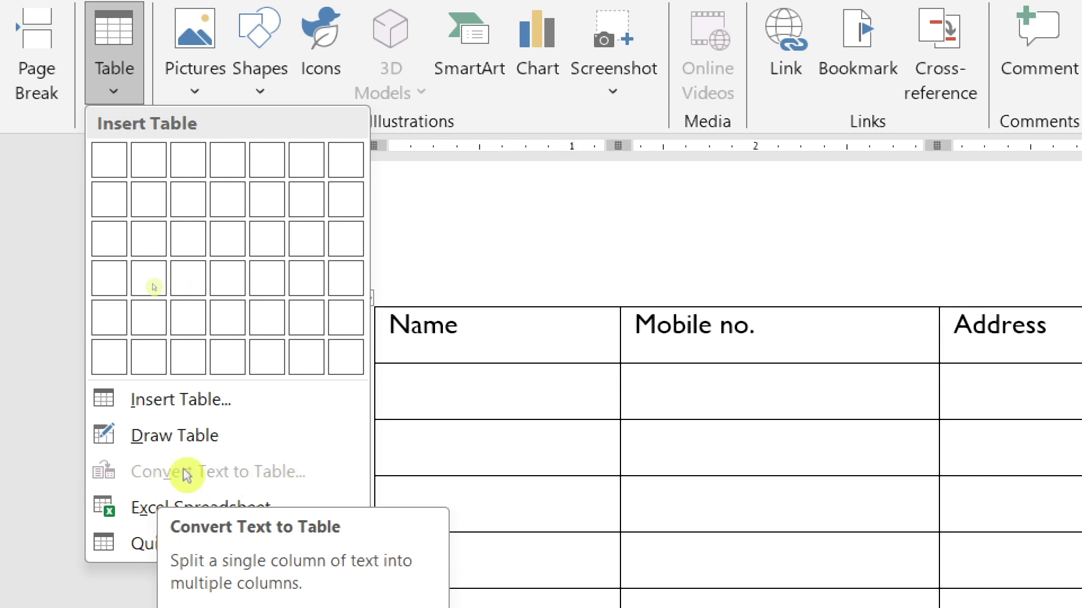
pyautogui.scroll(-5, 469, 348)
pyautogui.doubleClick(467, 378)
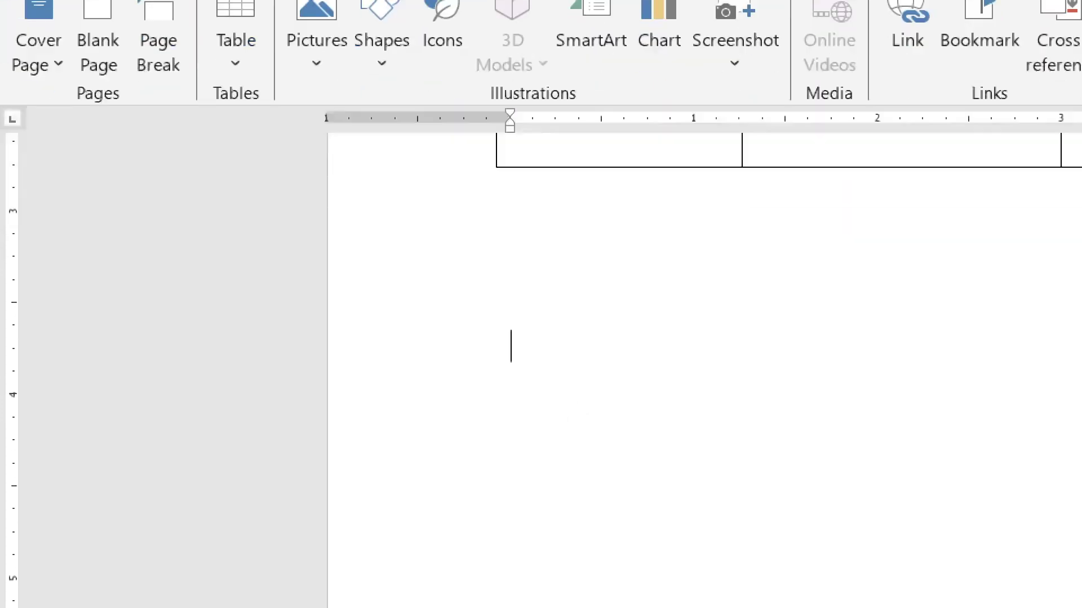
pyautogui.write('Ds;kfsdfjsjkf')
pyautogui.press('Tab')
pyautogui.write('dsfjs;dfj ;lfj;sdjfpid')
pyautogui.press('Tab')
pyautogui.write('fuwfj')
pyautogui.press('Tab')
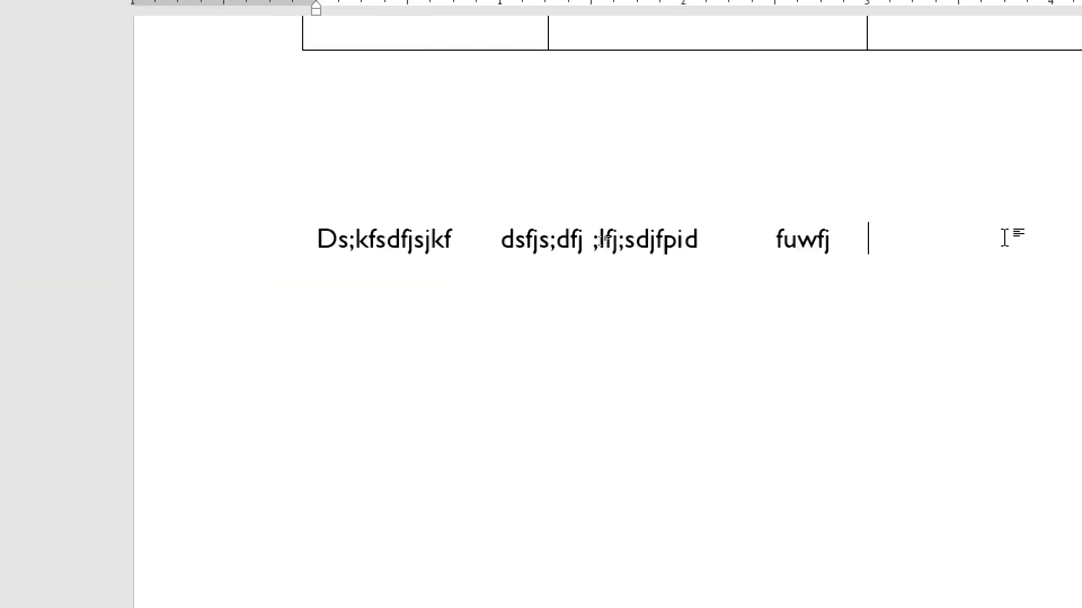
# - Select the typed tab-separated line and bring up the Insert Table options
pyautogui.moveTo(1005, 237); pyautogui.dragTo(232, 239)
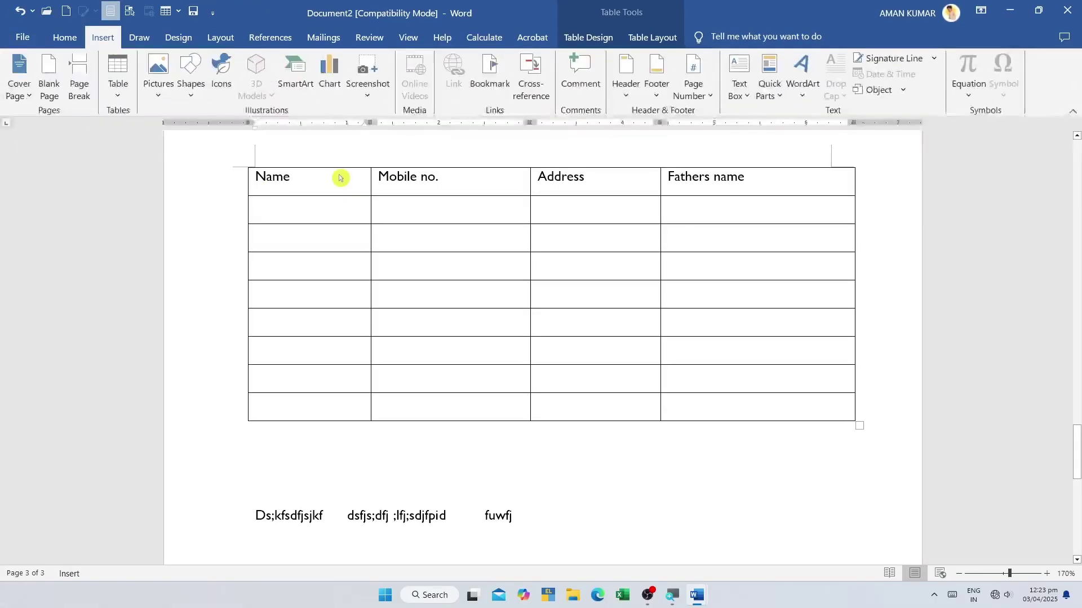
pyautogui.moveTo(341, 177); pyautogui.dragTo(454, 231)
pyautogui.click(118, 93)
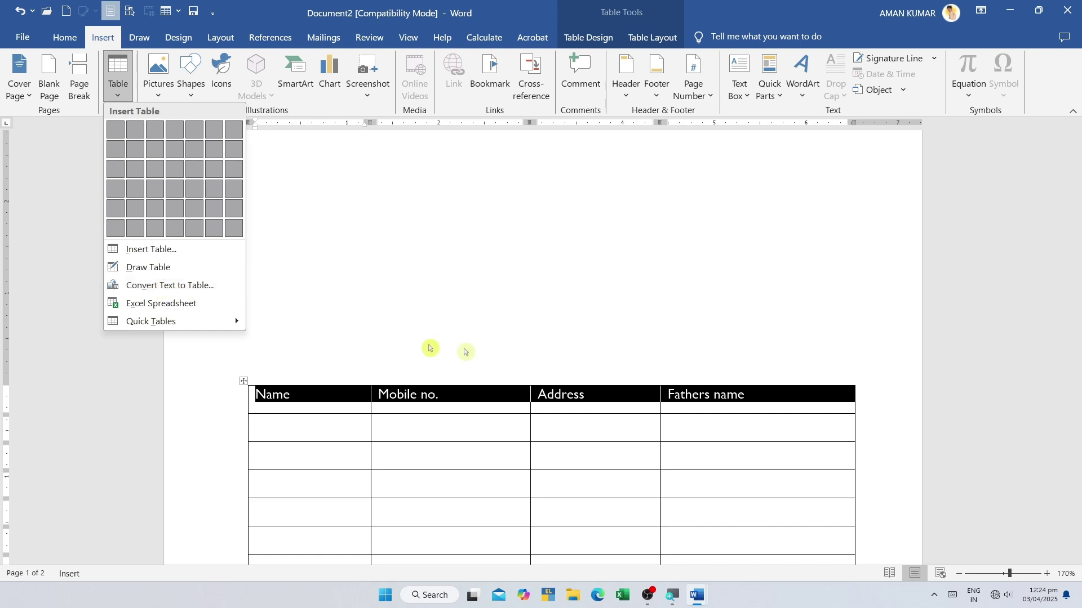
# - Convert the contact table to text using Tabs as the separator
pyautogui.click(486, 343)
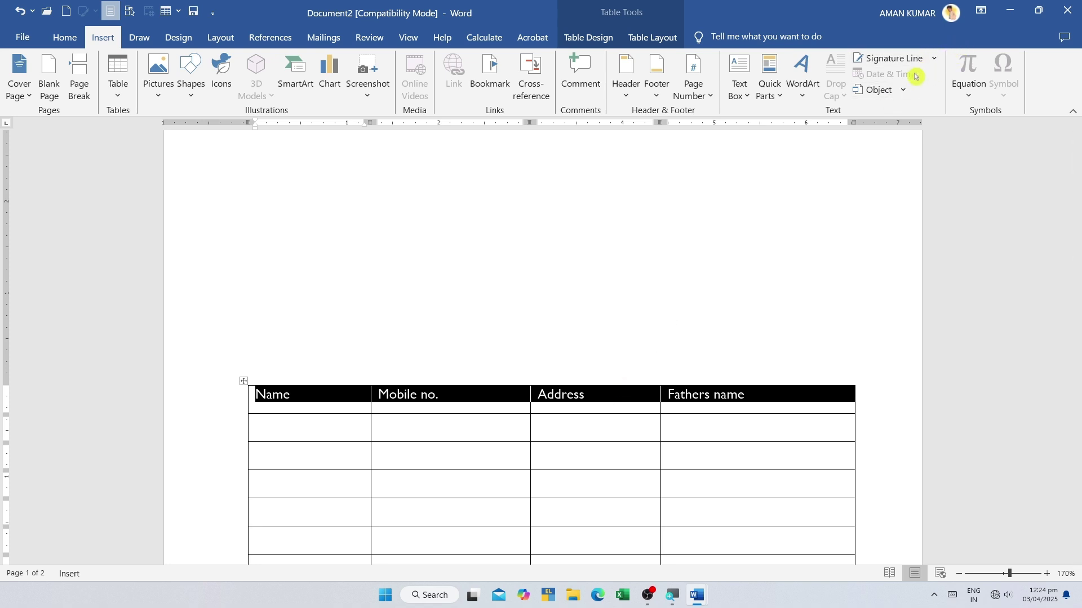
pyautogui.click(642, 33)
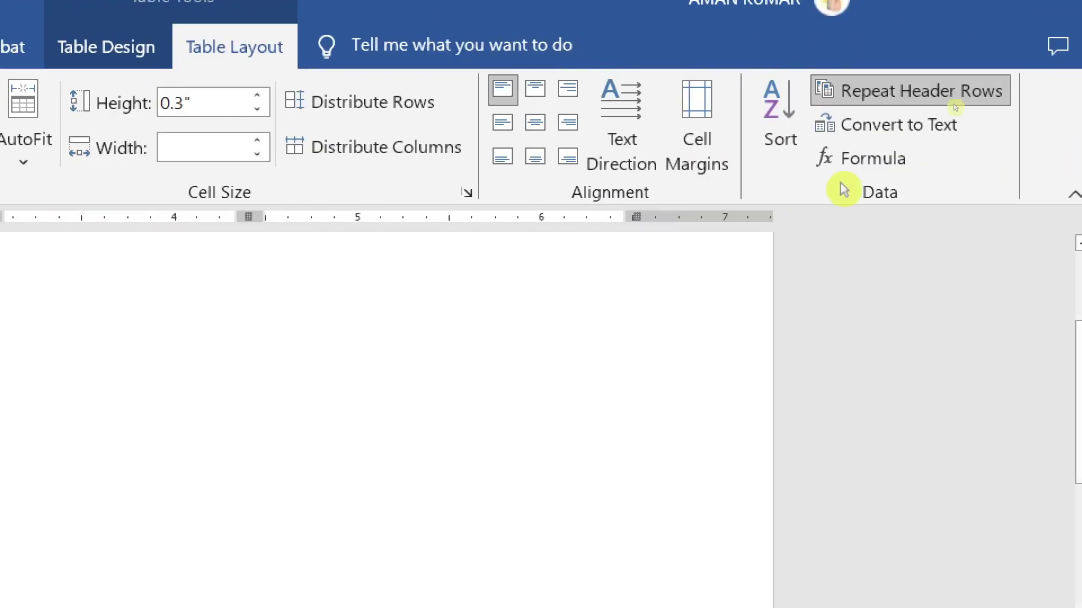
pyautogui.click(867, 125)
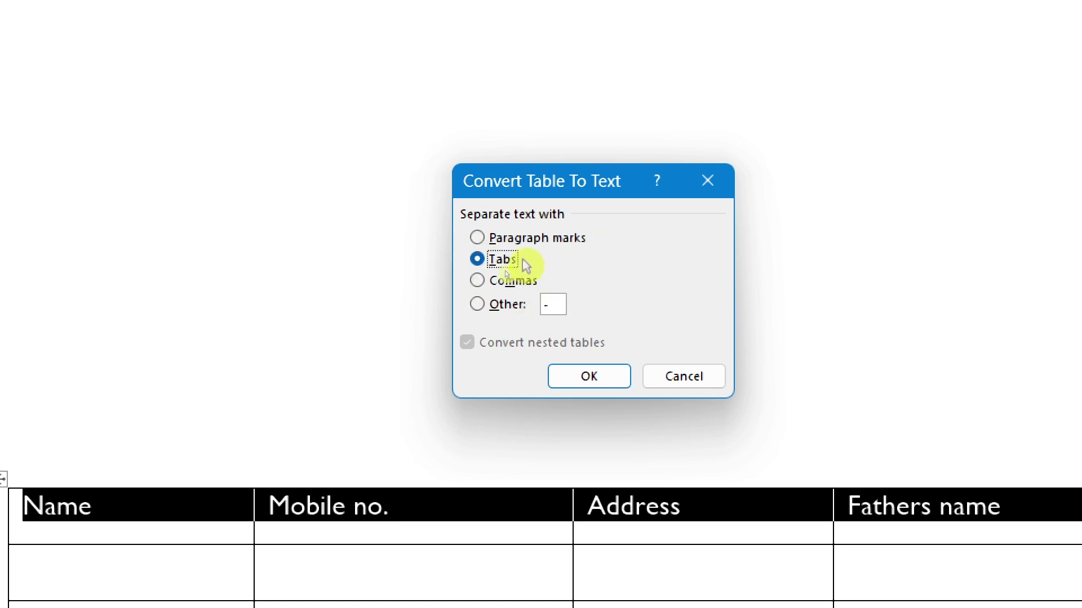
pyautogui.click(568, 379)
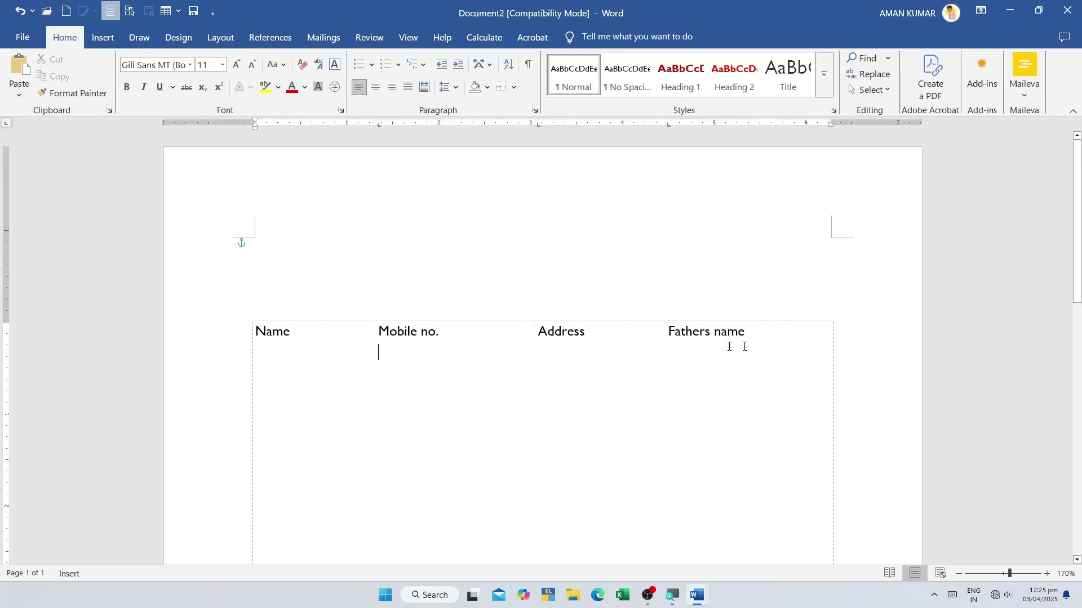
pyautogui.moveTo(729, 346); pyautogui.dragTo(377, 304)
# - Select the converted heading line, then switch to the 'ms word formula function' document
pyautogui.click(778, 344)
pyautogui.click(473, 366)
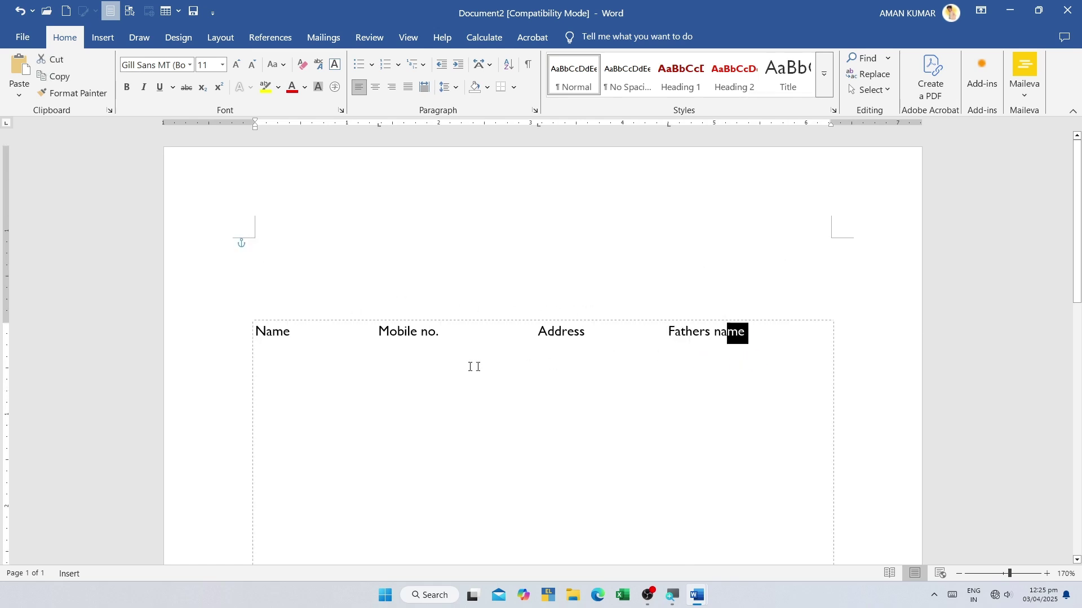
pyautogui.moveTo(295, 325); pyautogui.dragTo(763, 333)
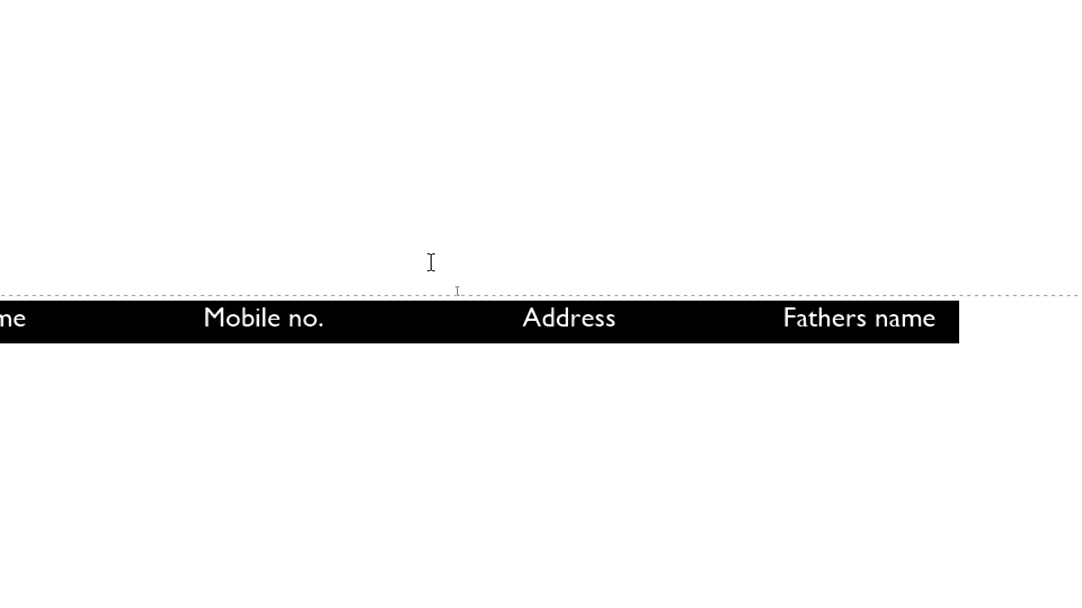
pyautogui.click(968, 350)
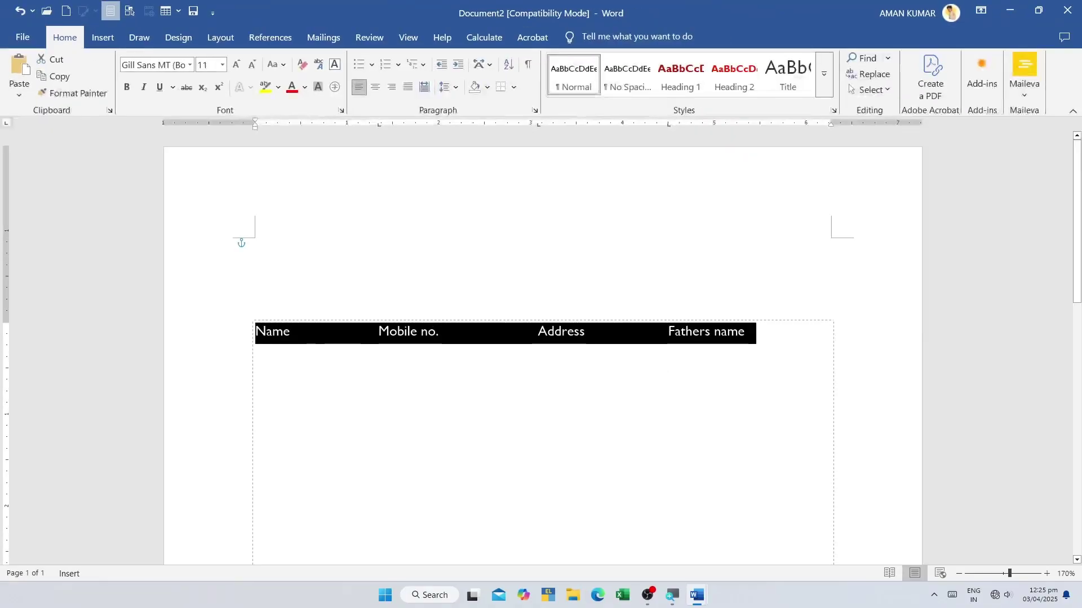
pyautogui.click(719, 343)
pyautogui.click(712, 333)
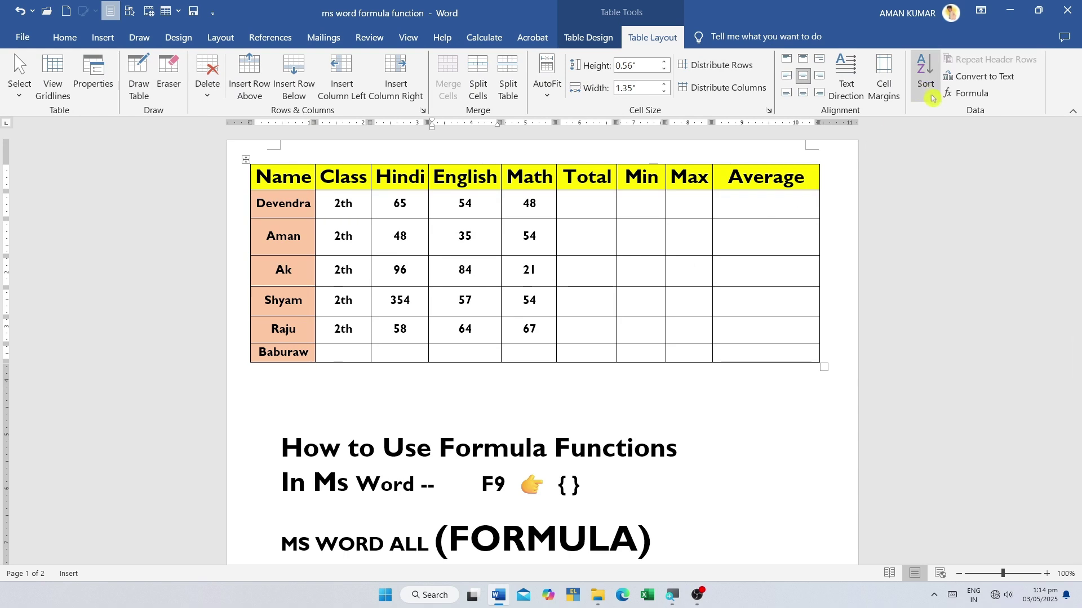
# - Move the cursor out of the marks table to the top of blank page 2
pyautogui.scroll(-5, 652, 273)
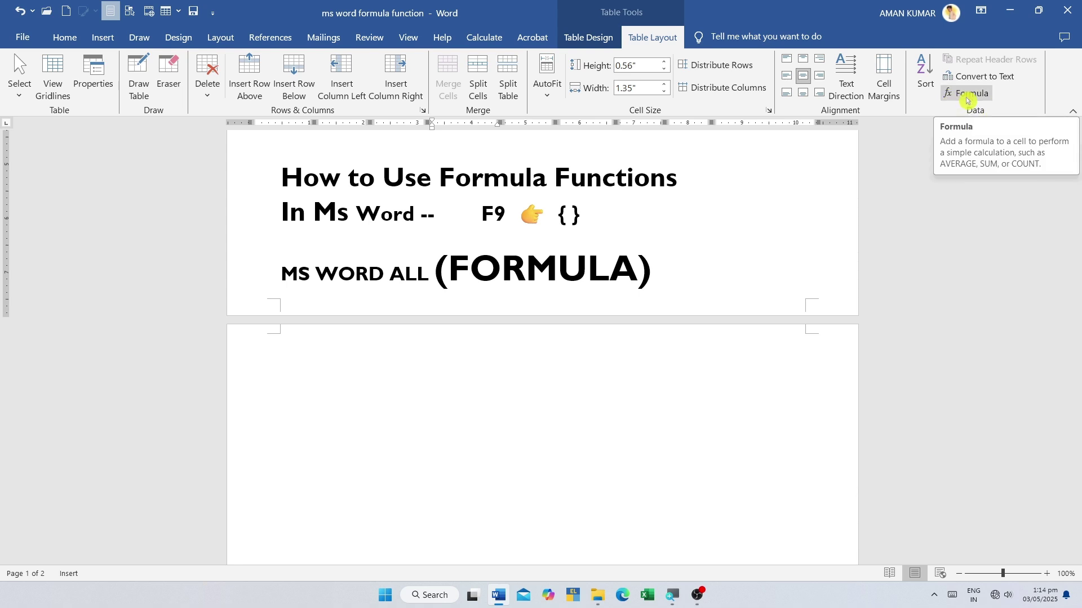
pyautogui.scroll(5, 471, 214)
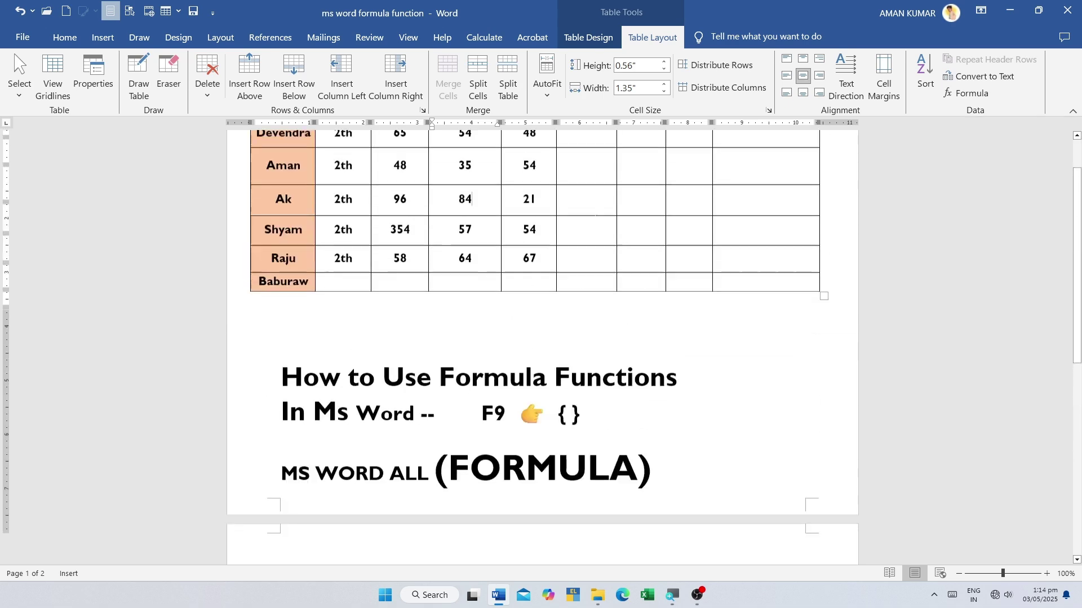
pyautogui.click(394, 203)
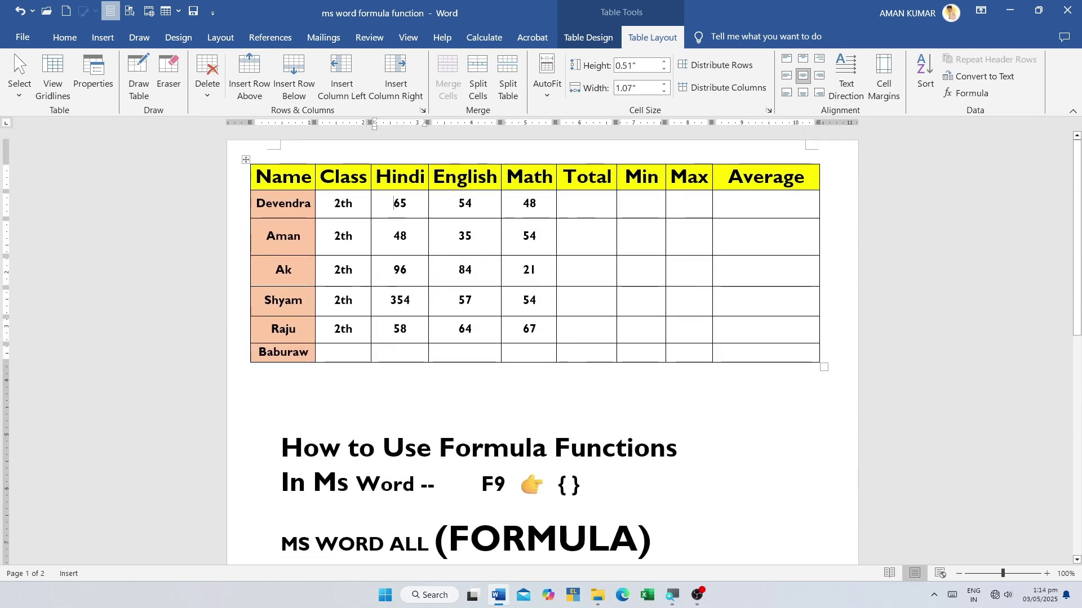
pyautogui.scroll(-6, 365, 376)
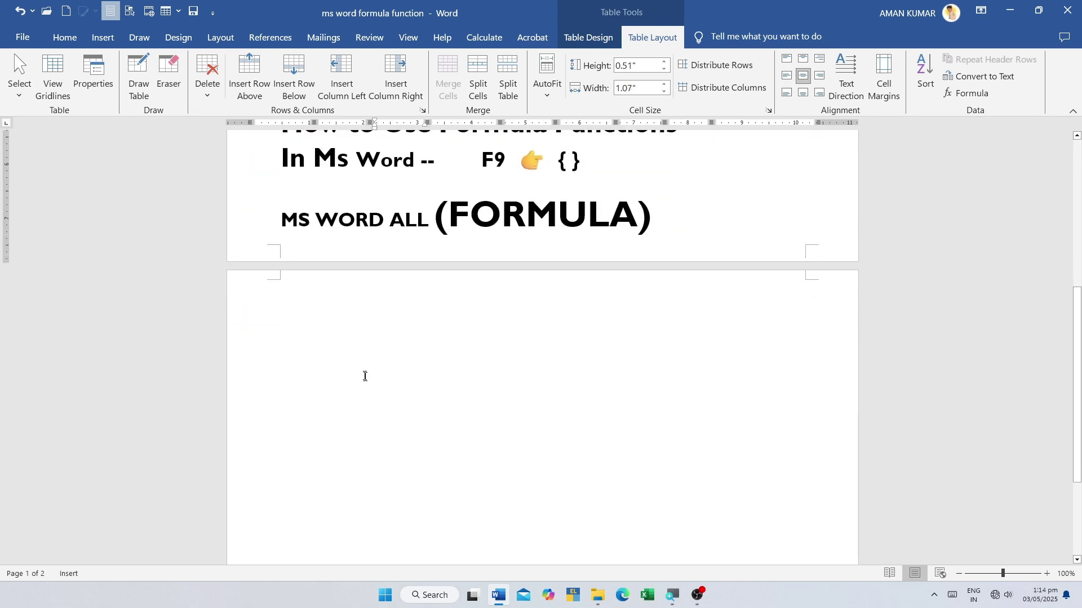
pyautogui.click(337, 366)
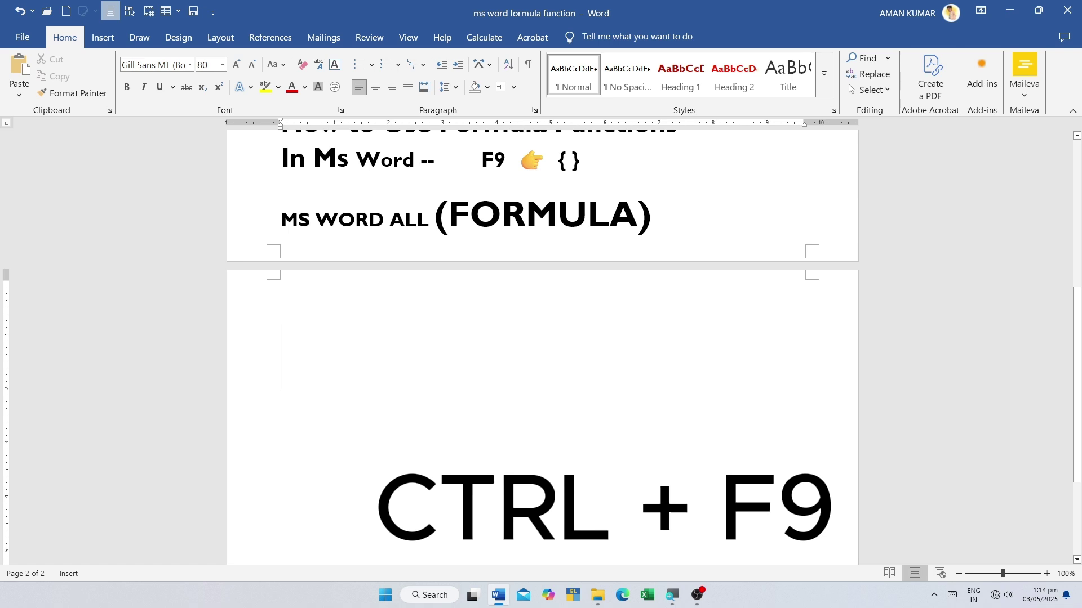
# - Insert an =50+50 field, update it to show 100, and start a new line
pyautogui.hotkey('ctrl', 'F9')
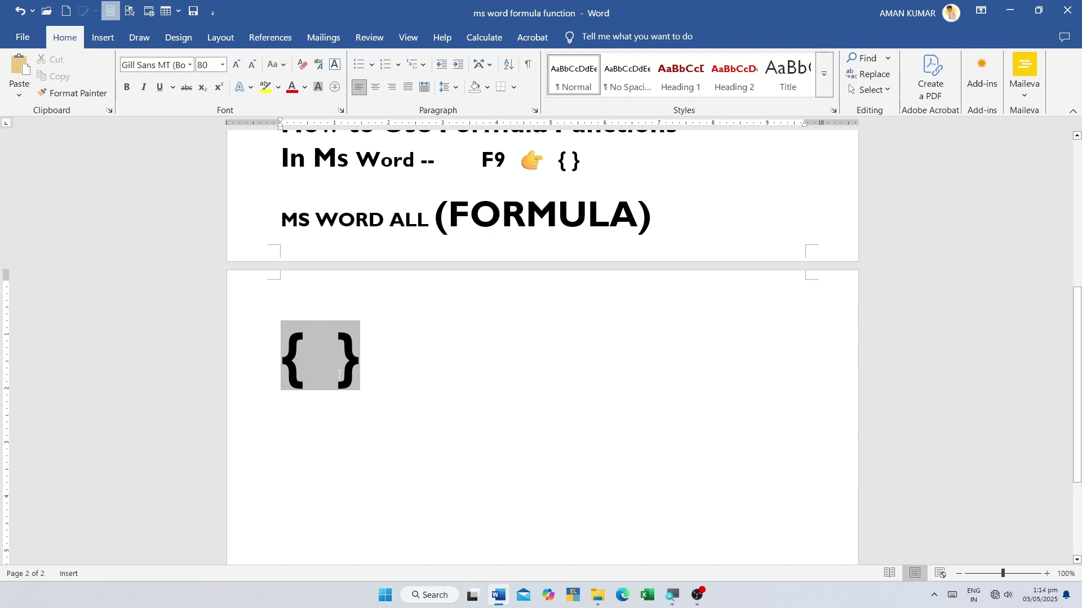
pyautogui.write('=')
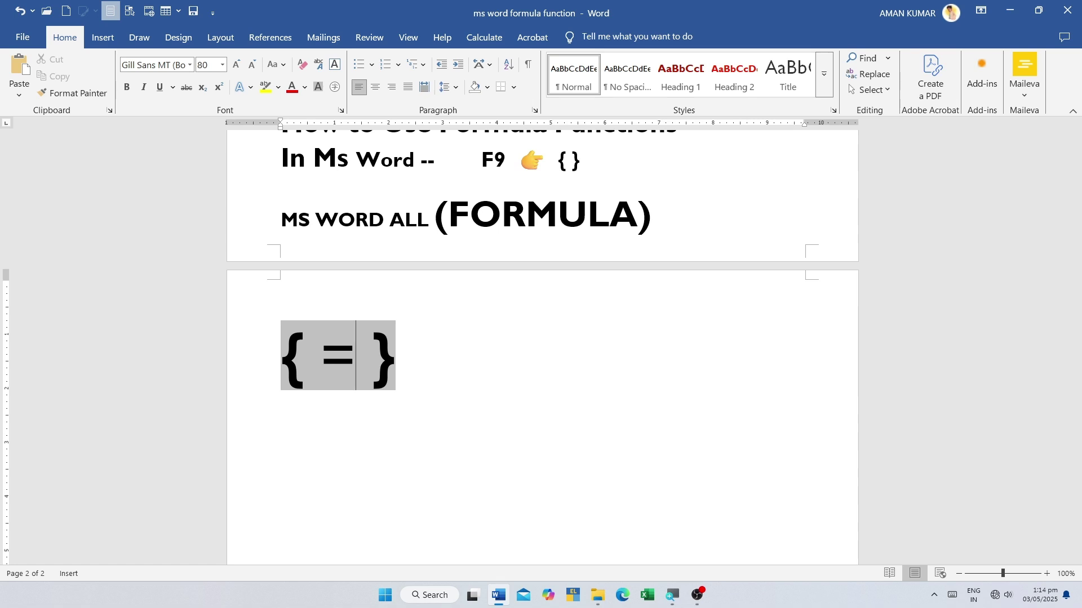
pyautogui.write('50')
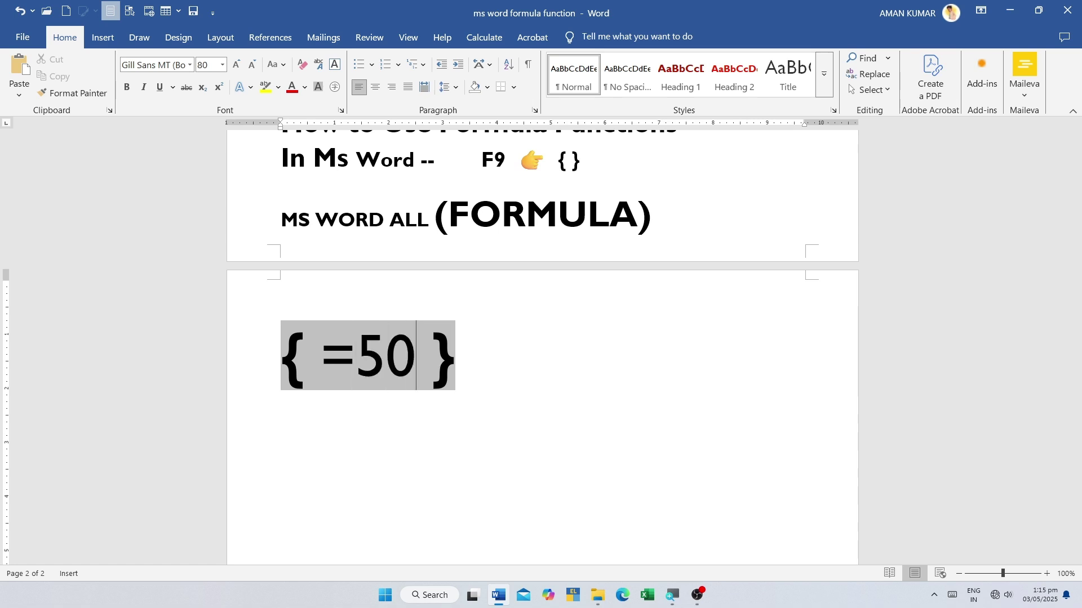
pyautogui.write('+')
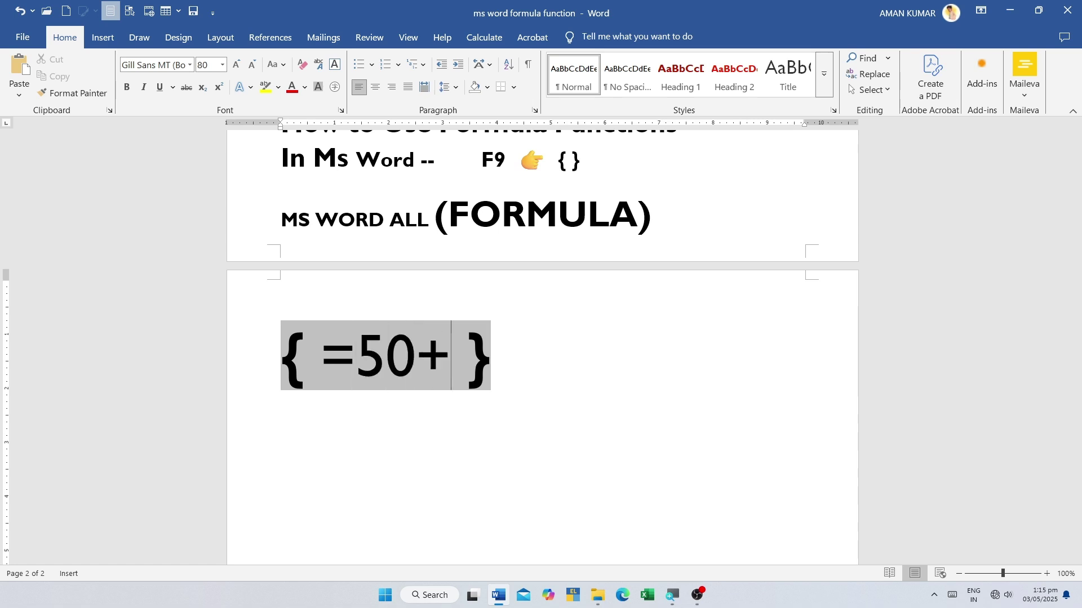
pyautogui.write('5')
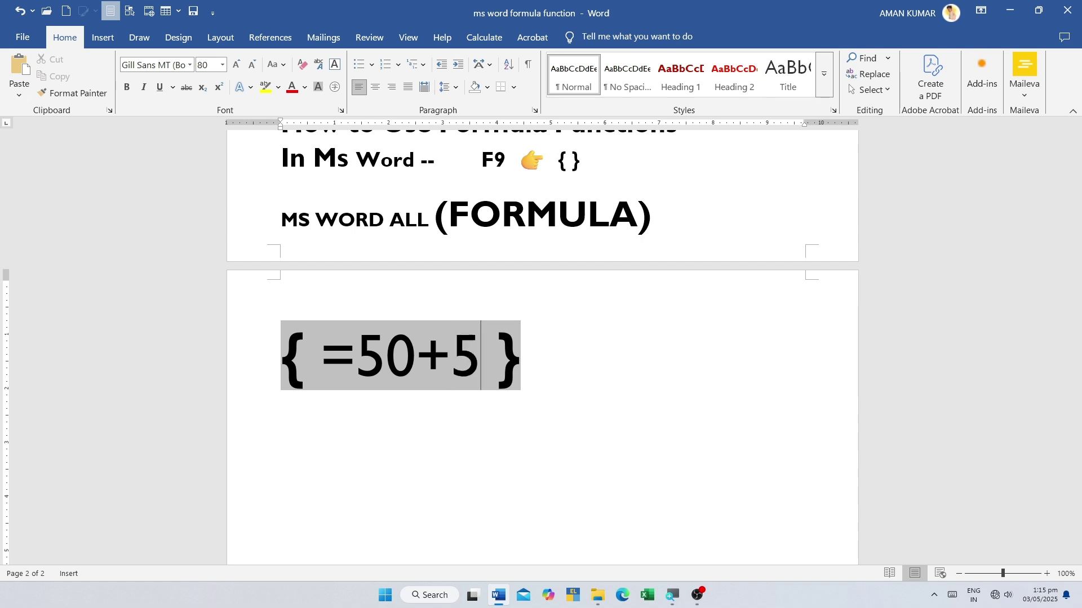
pyautogui.write('0')
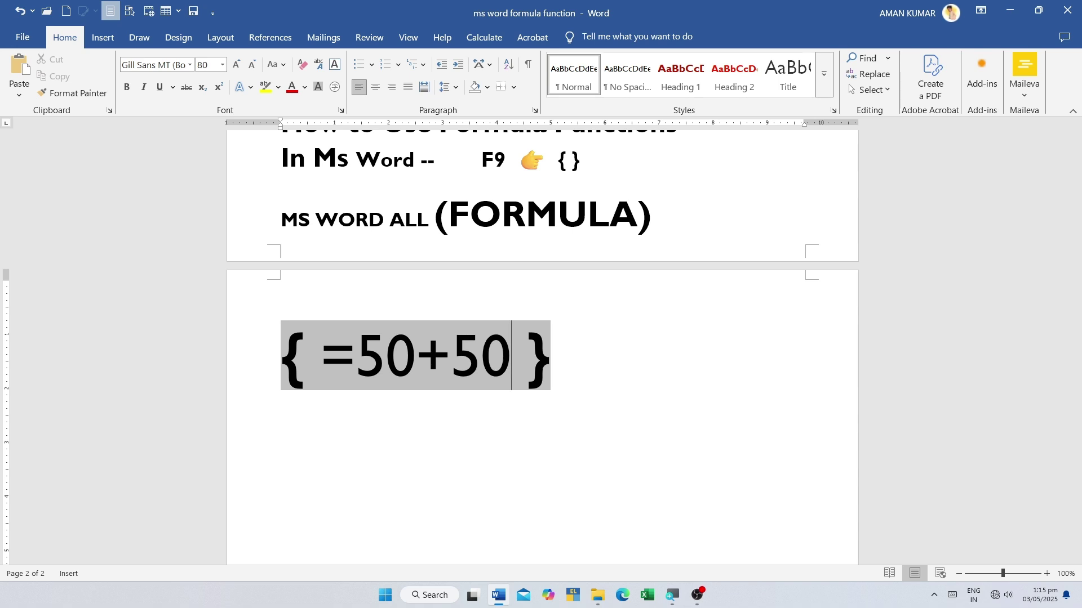
pyautogui.press('F9')
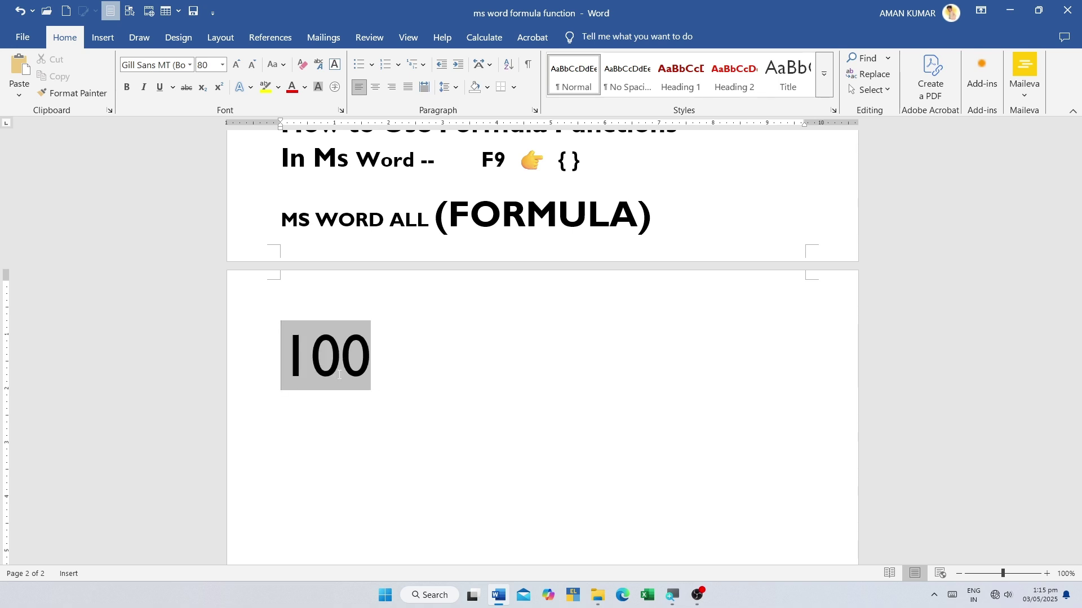
pyautogui.press('Right')
pyautogui.press('Return')
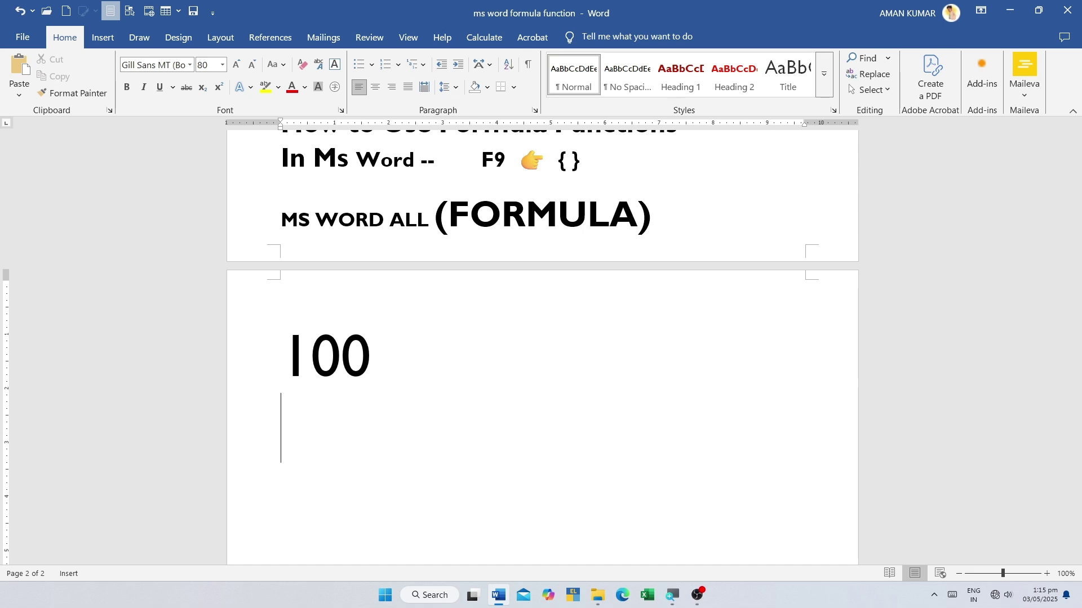
# - Add =20*5 and =50/5 fields on separate lines, updated to show 100 and 10
pyautogui.hotkey('ctrl', 'F9')
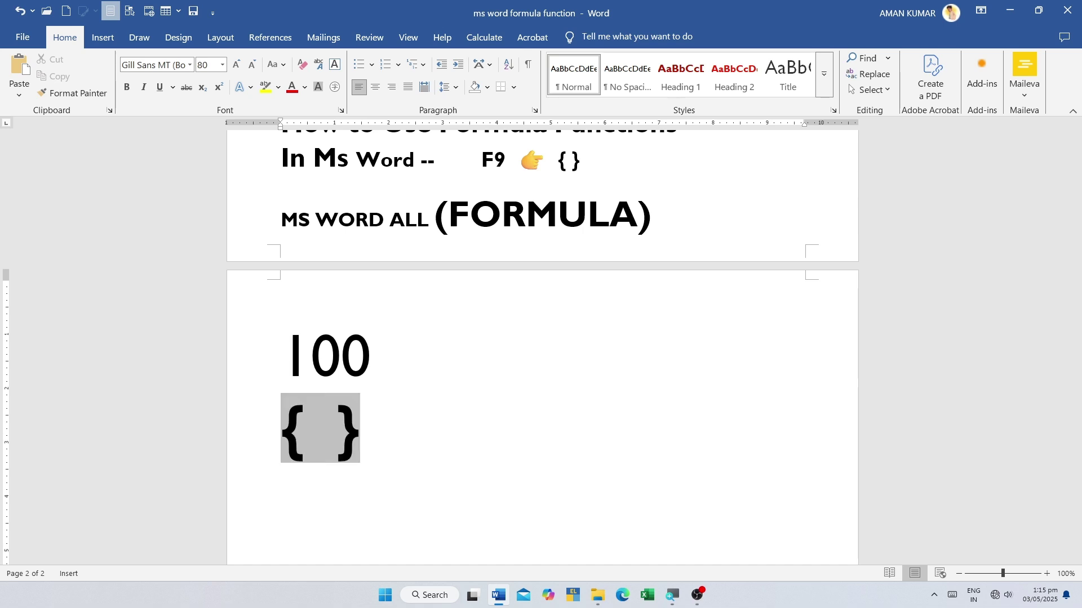
pyautogui.write('= ')
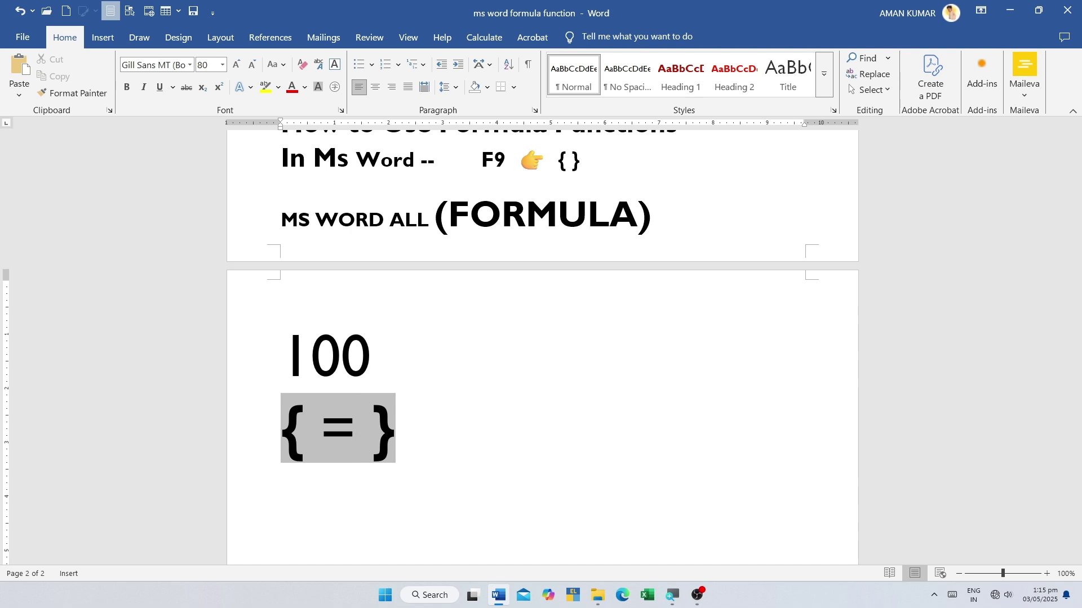
pyautogui.write('20')
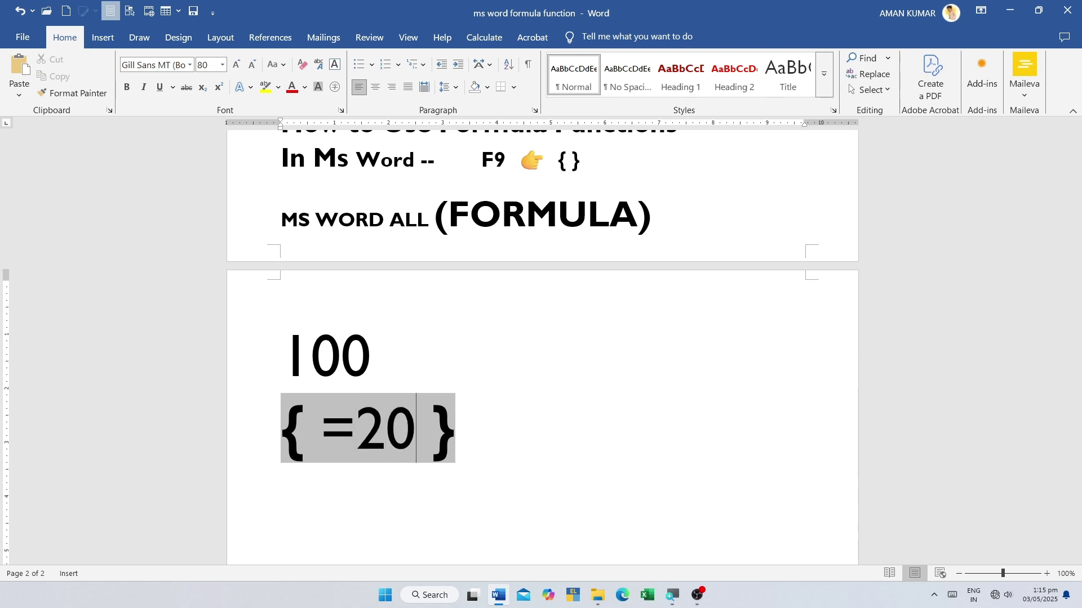
pyautogui.write('*')
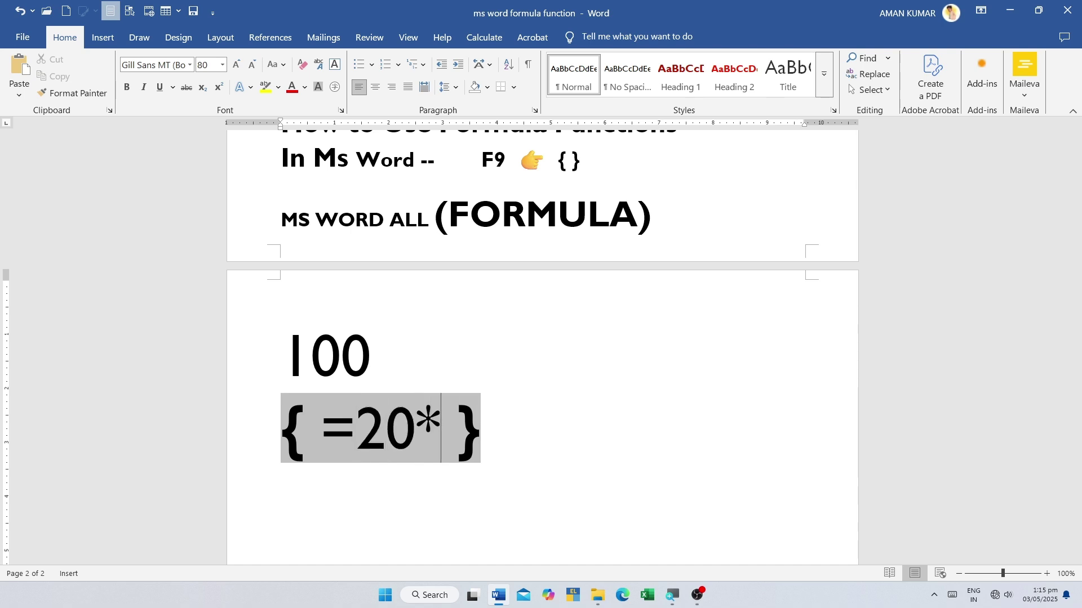
pyautogui.write('5')
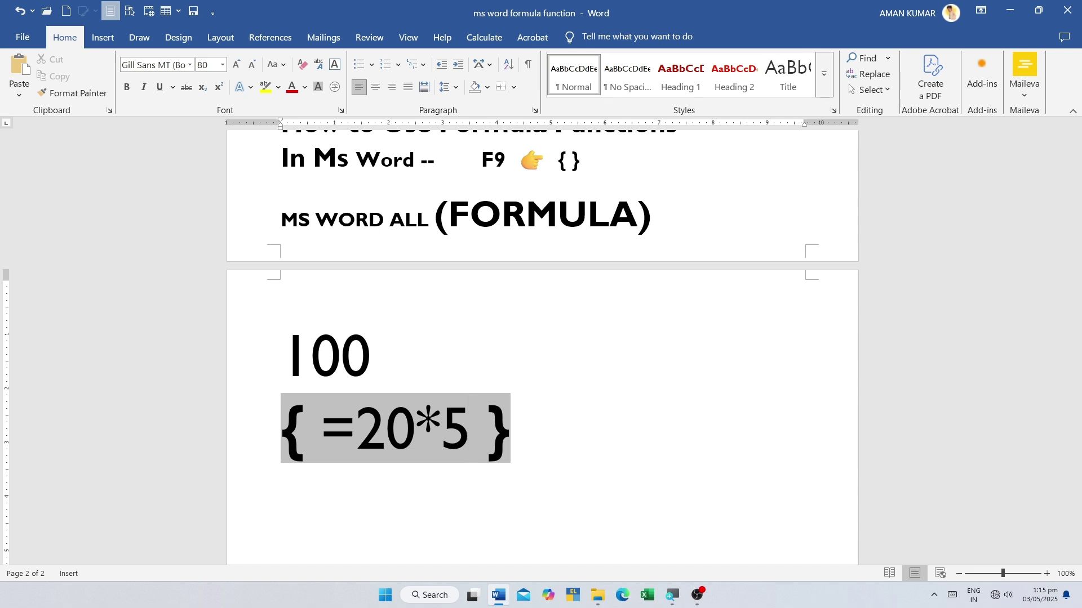
pyautogui.press('F9')
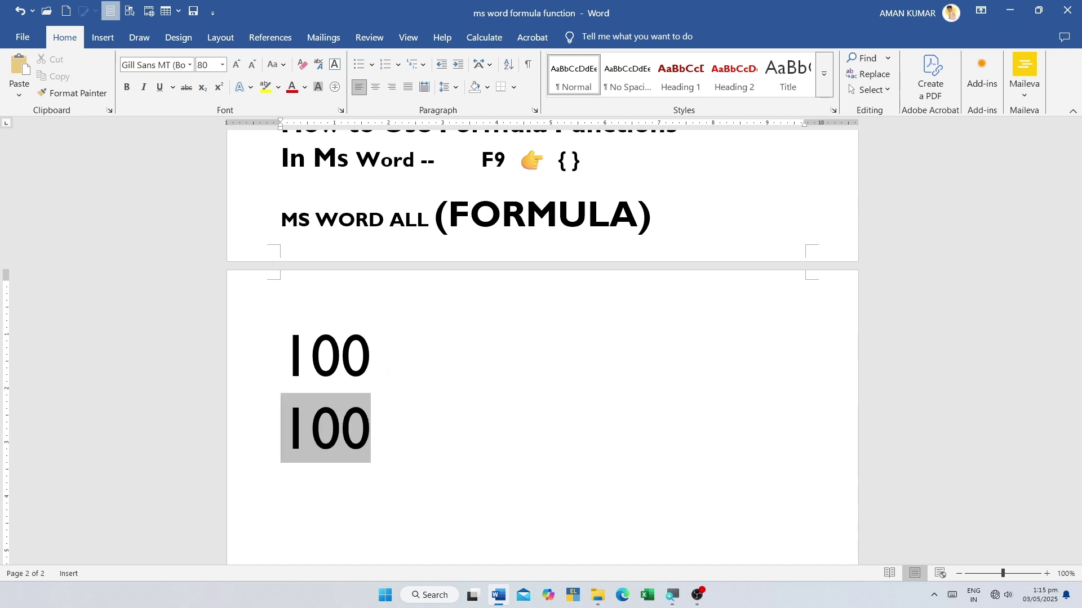
pyautogui.click(371, 428)
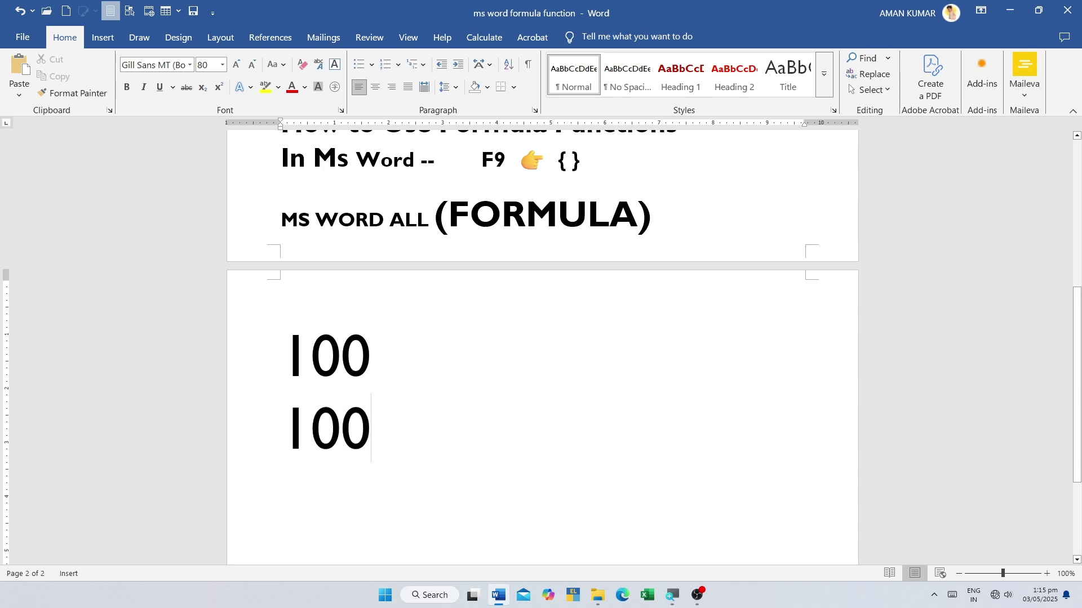
pyautogui.press('Return')
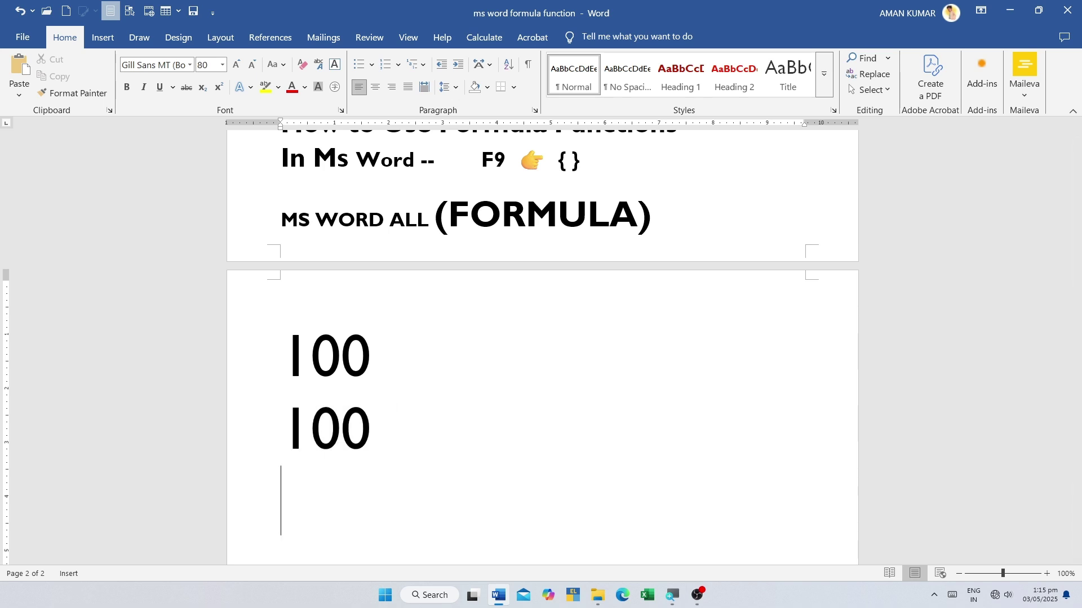
pyautogui.hotkey('ctrl', 'F9')
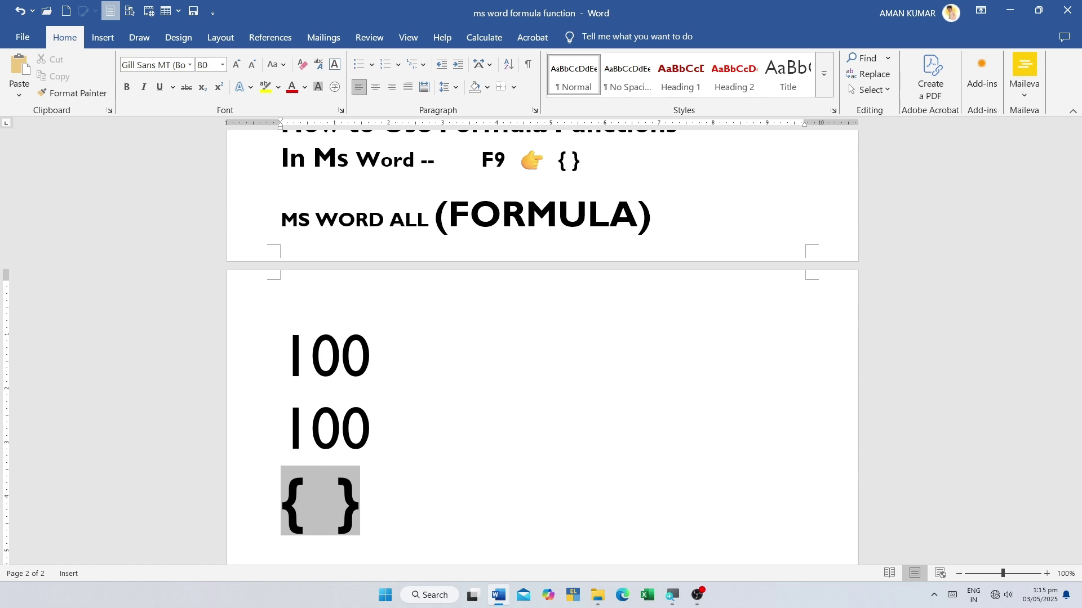
pyautogui.write('= ')
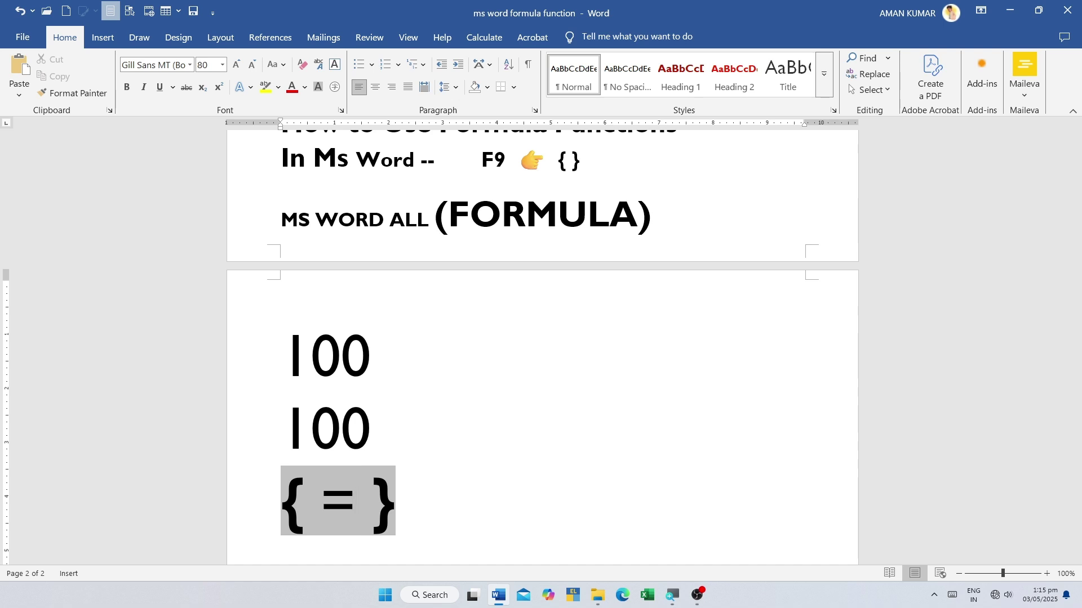
pyautogui.write('50/')
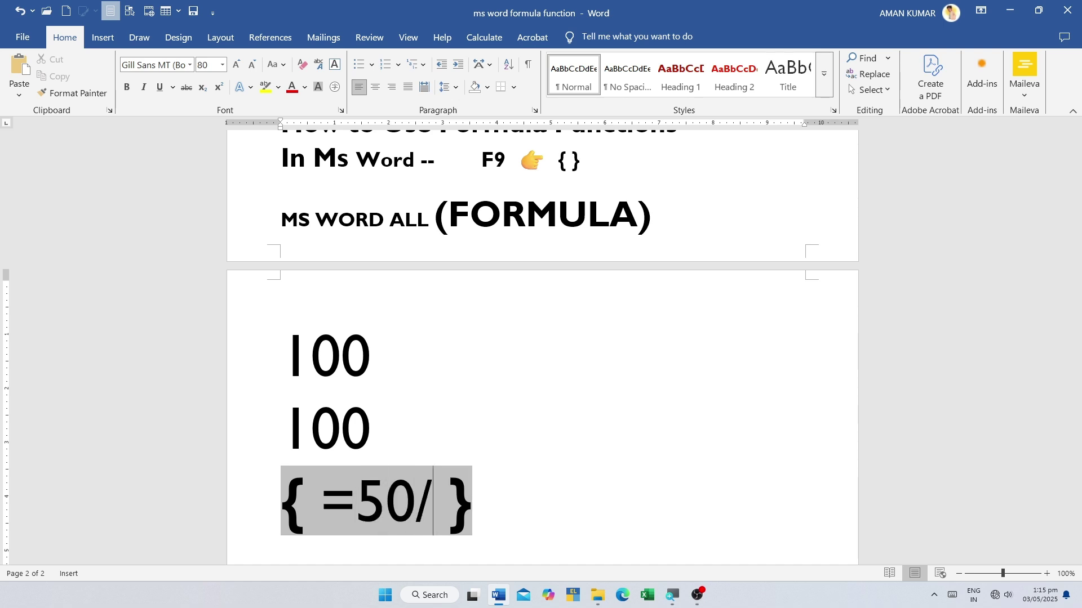
pyautogui.write('5')
pyautogui.press('F9')
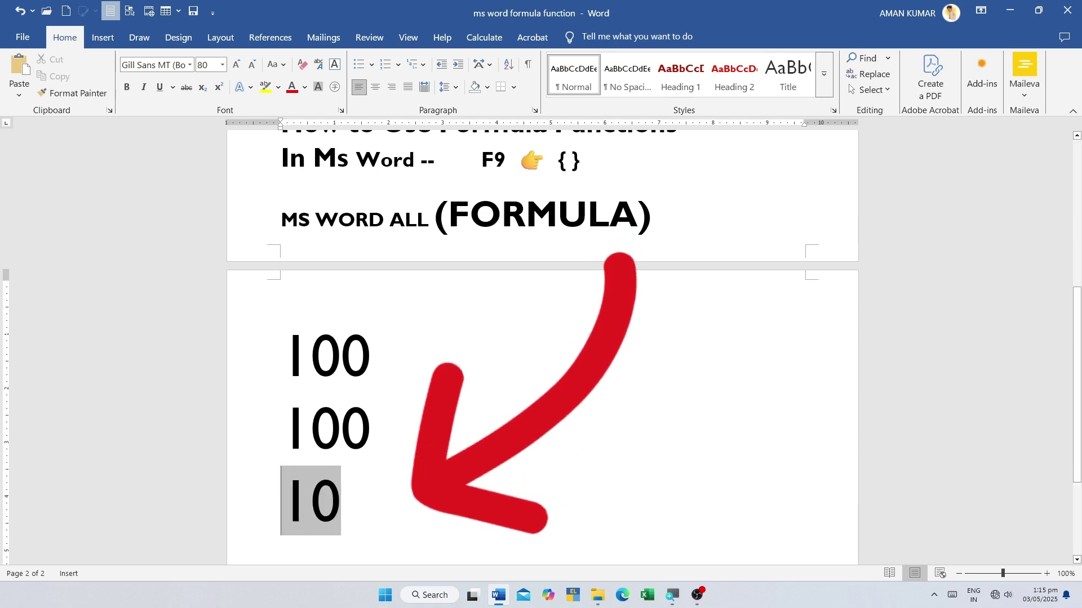
pyautogui.click(341, 501)
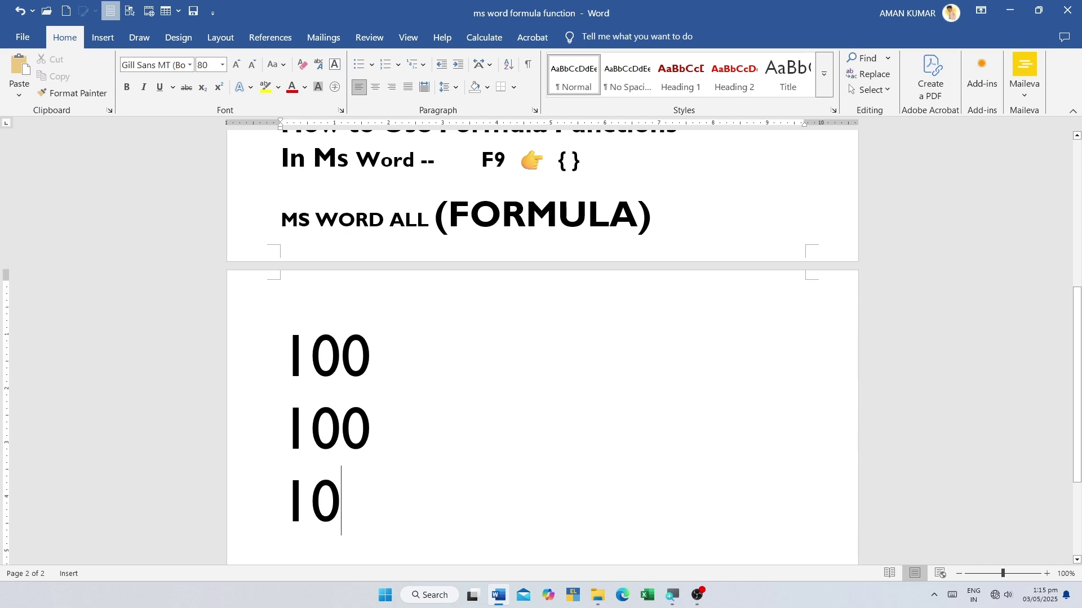
# - Insert an =20+20-20*50 field beside the first 100 and update it to show -960
pyautogui.press('Return')
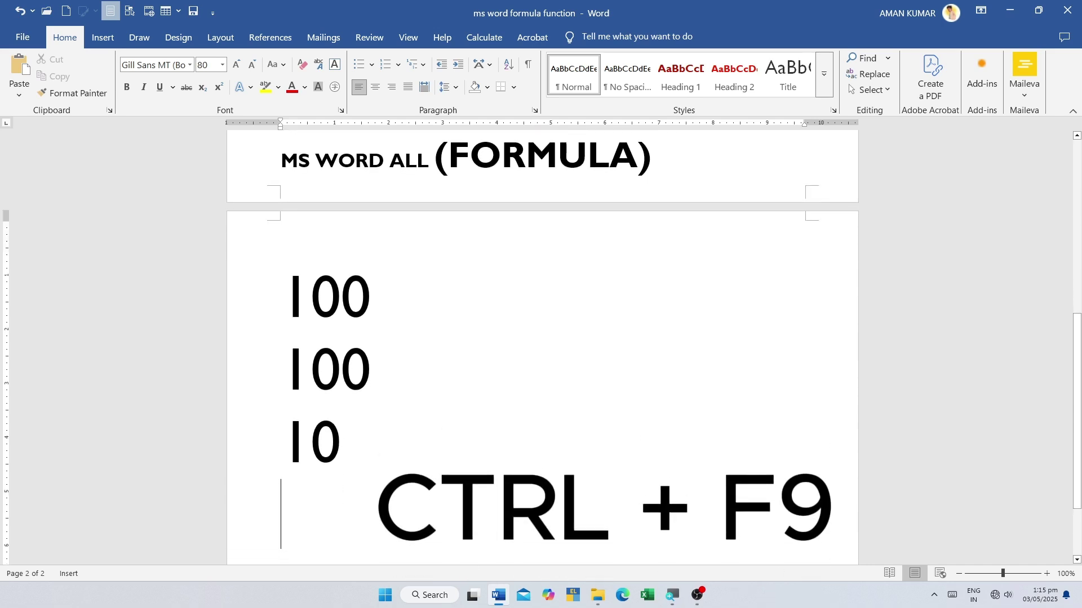
pyautogui.press('Tab')
pyautogui.press('Tab')
pyautogui.press('Tab')
pyautogui.press('Tab')
pyautogui.press('Tab')
pyautogui.press('Tab')
pyautogui.press('Tab')
pyautogui.press('Tab')
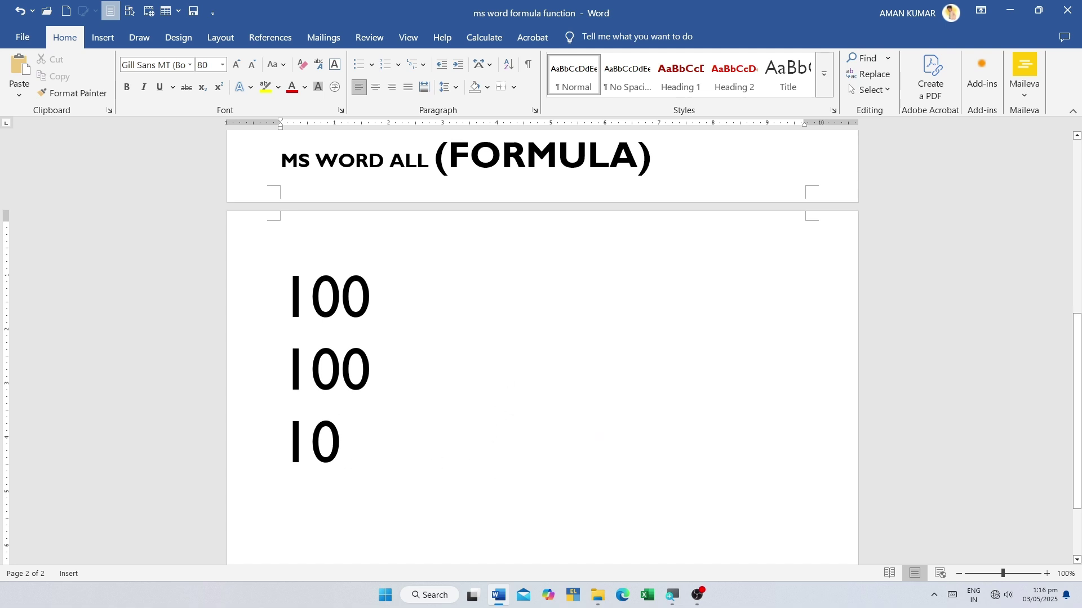
pyautogui.press('Tab')
pyautogui.press('Tab')
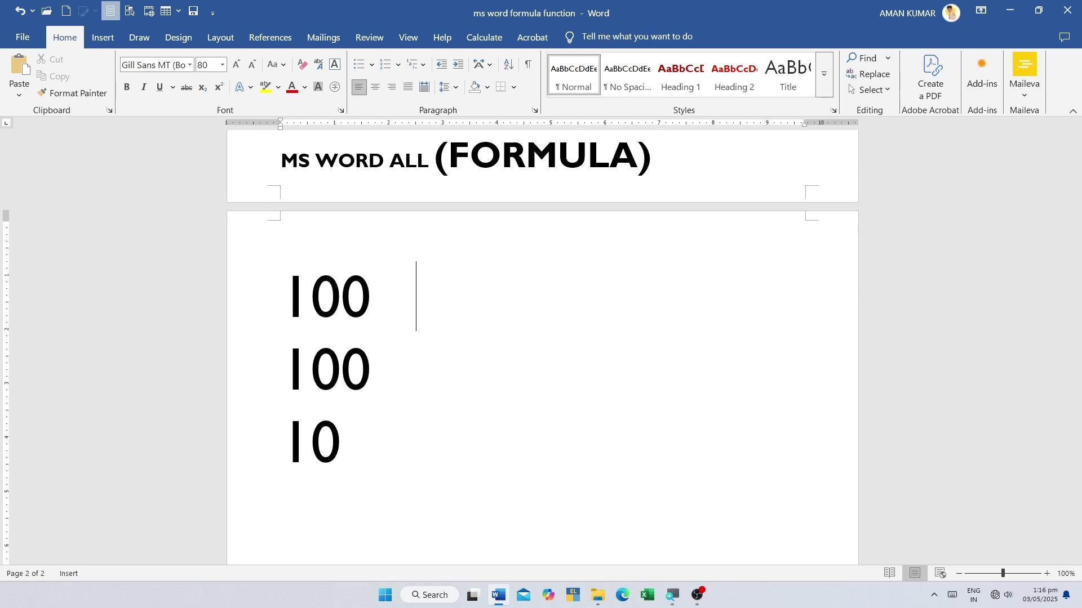
pyautogui.hotkey('ctrl', 'F9')
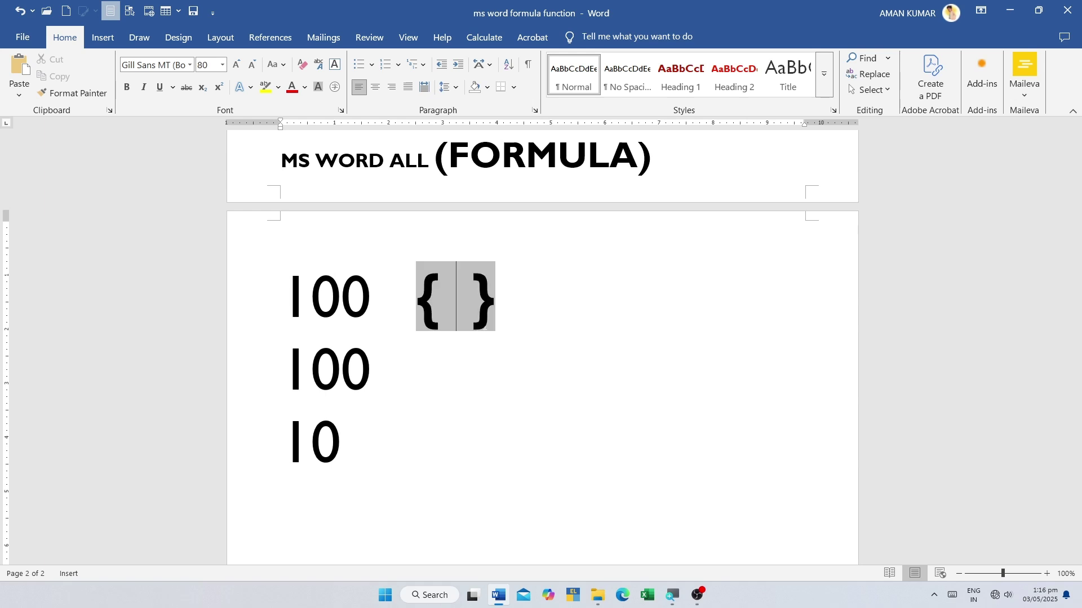
pyautogui.write('= ')
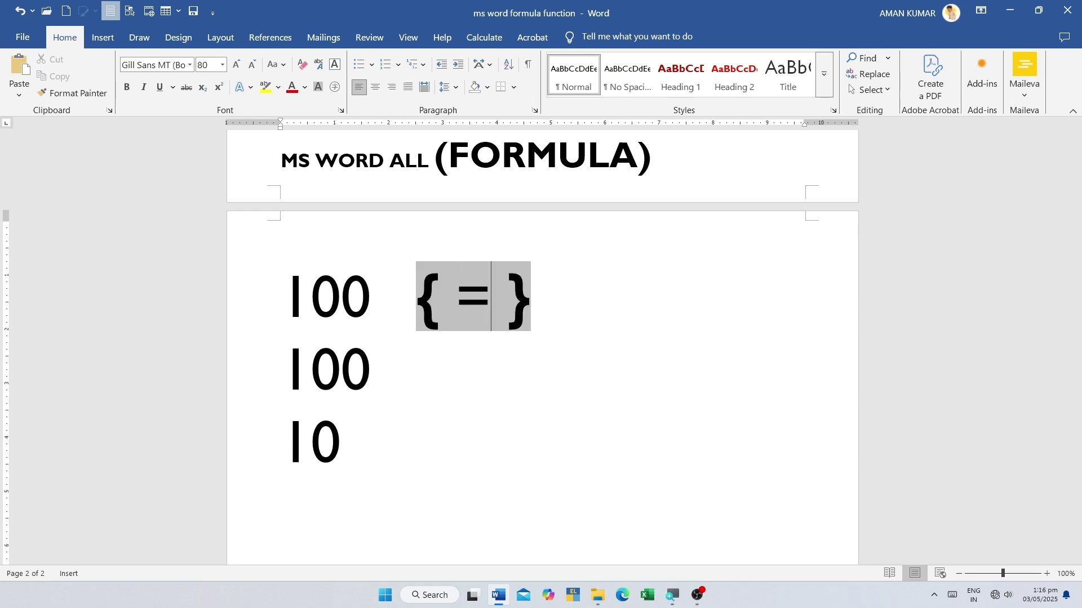
pyautogui.write('20+20')
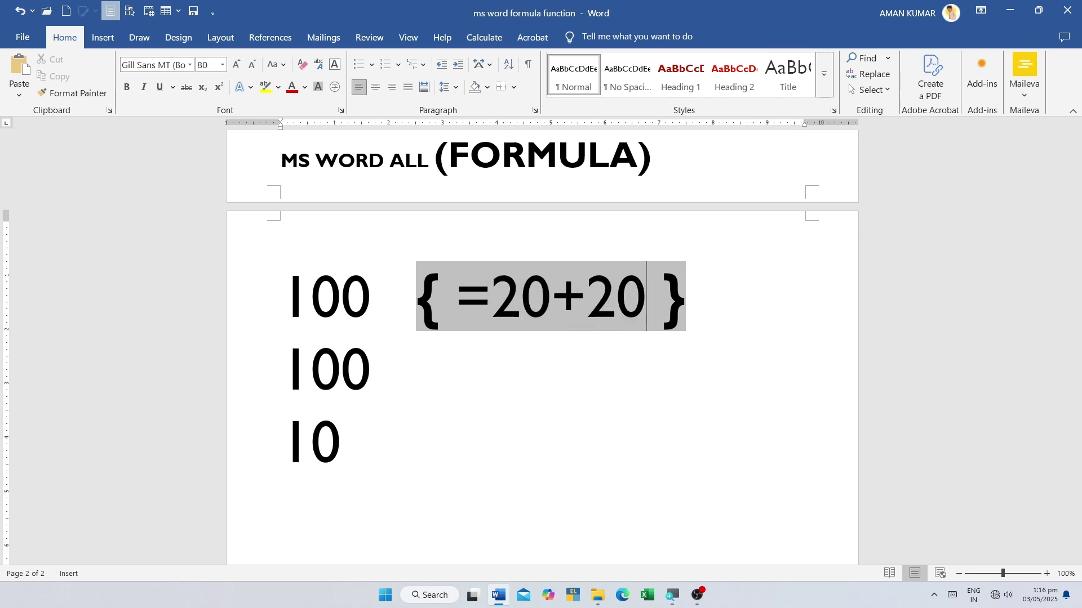
pyautogui.write('-')
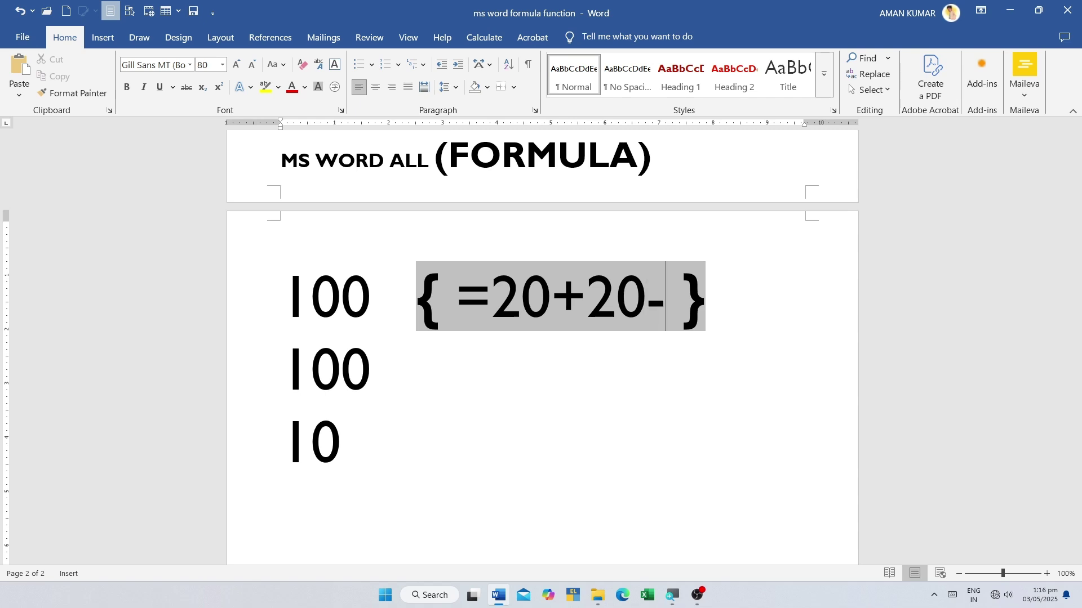
pyautogui.write('20')
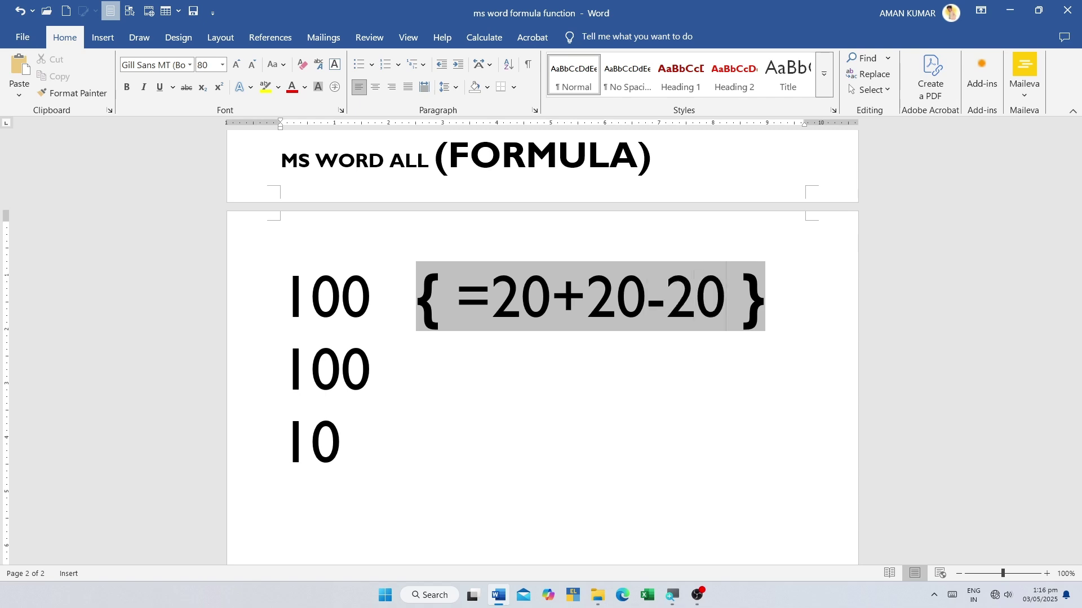
pyautogui.write('*')
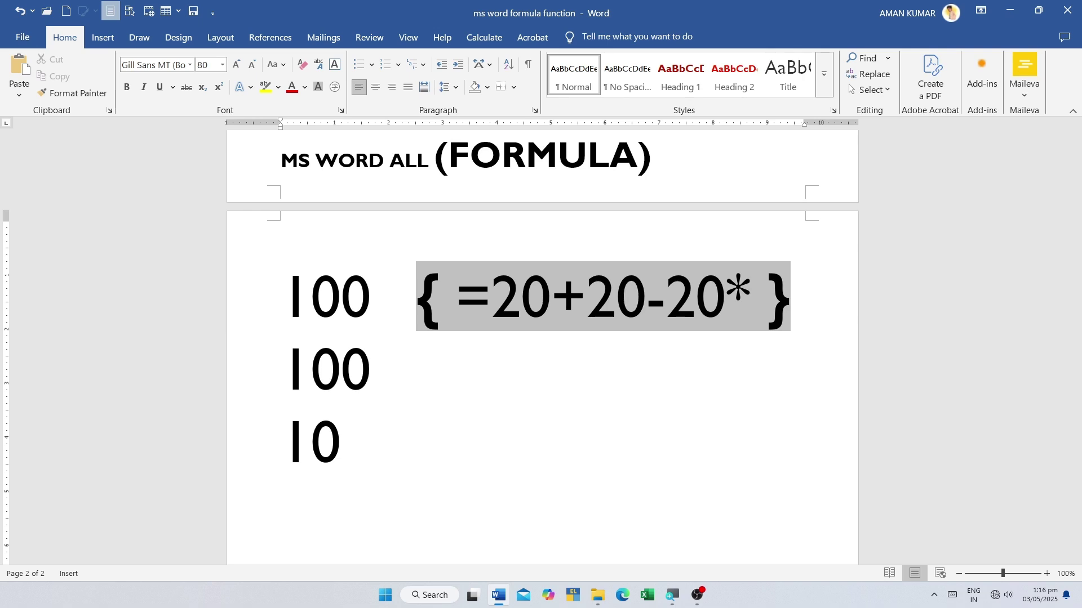
pyautogui.write('50')
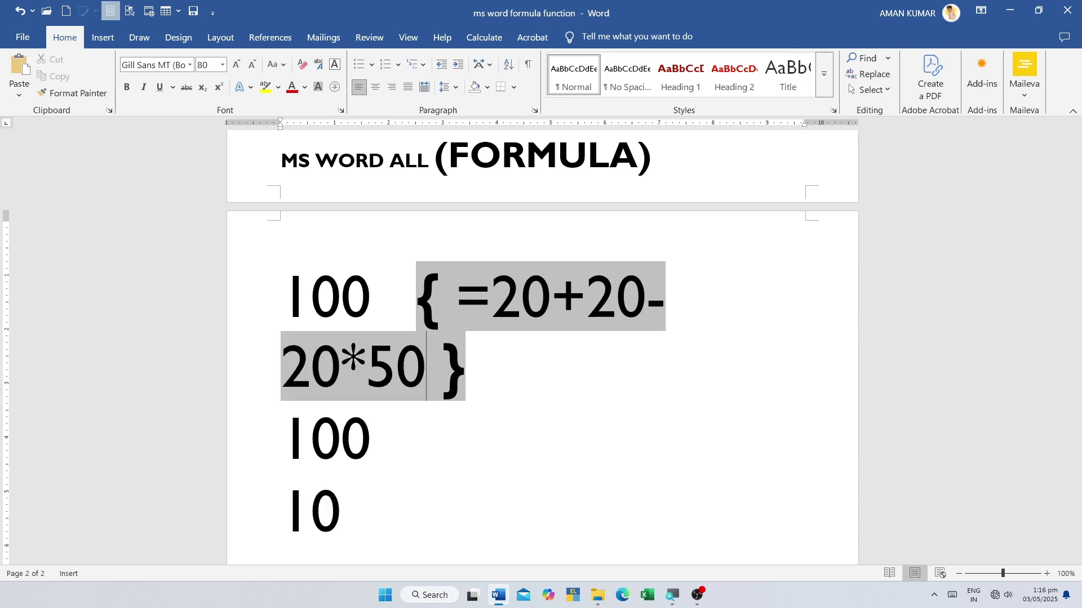
pyautogui.press('F9')
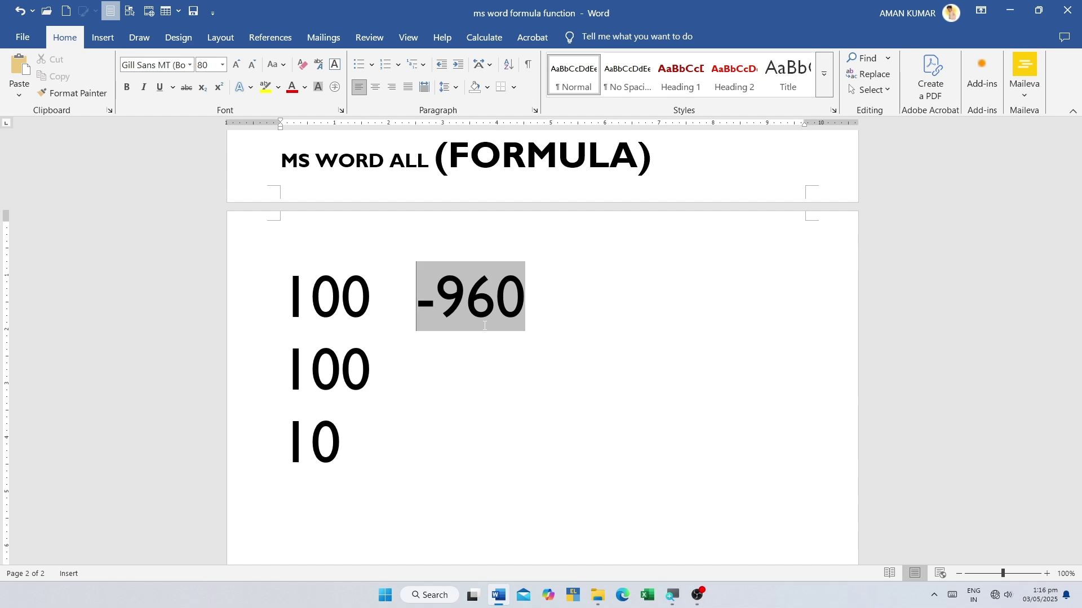
pyautogui.moveTo(524, 304); pyautogui.dragTo(420, 293)
pyautogui.press('Right')
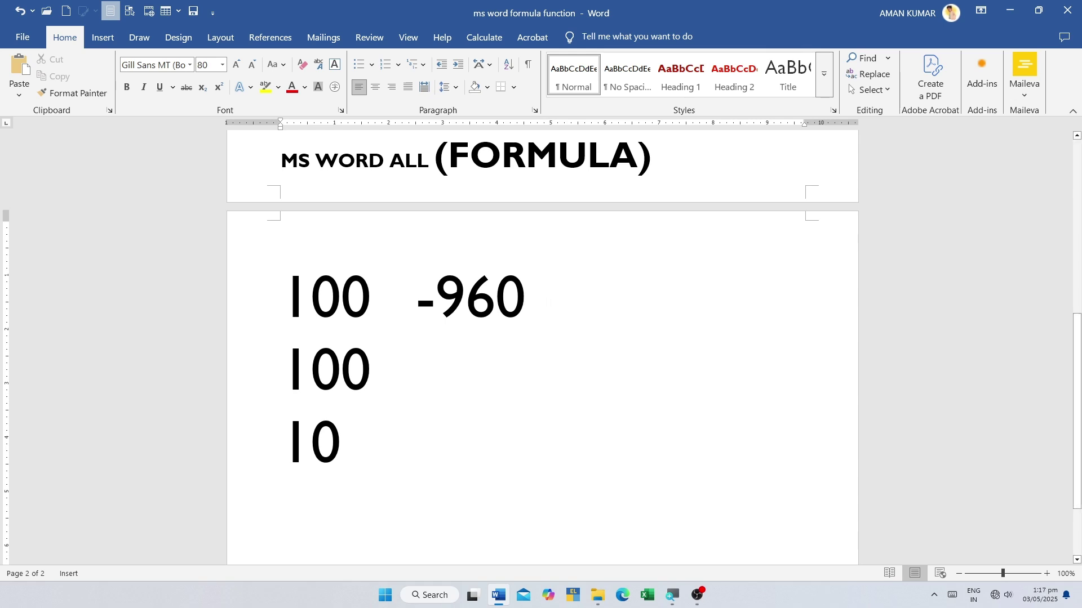
# - Return to the marks table and highlight the Name, Class, Hindi and English columns
pyautogui.scroll(2, 552, 307)
pyautogui.scroll(5, 542, 347)
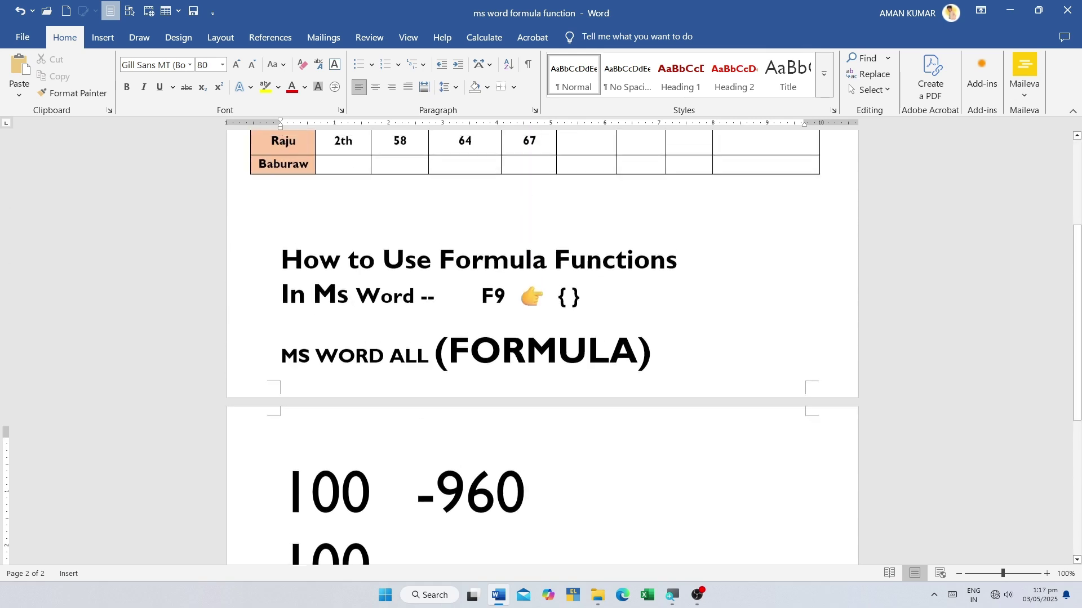
pyautogui.click(587, 235)
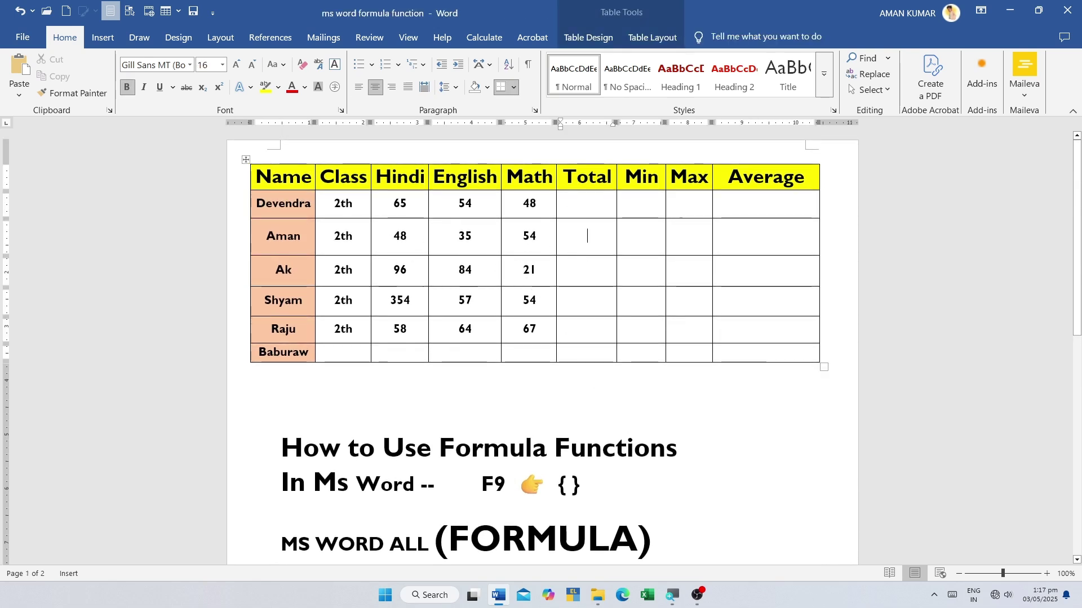
pyautogui.moveTo(283, 176); pyautogui.dragTo(283, 351)
pyautogui.moveTo(343, 176); pyautogui.dragTo(343, 300)
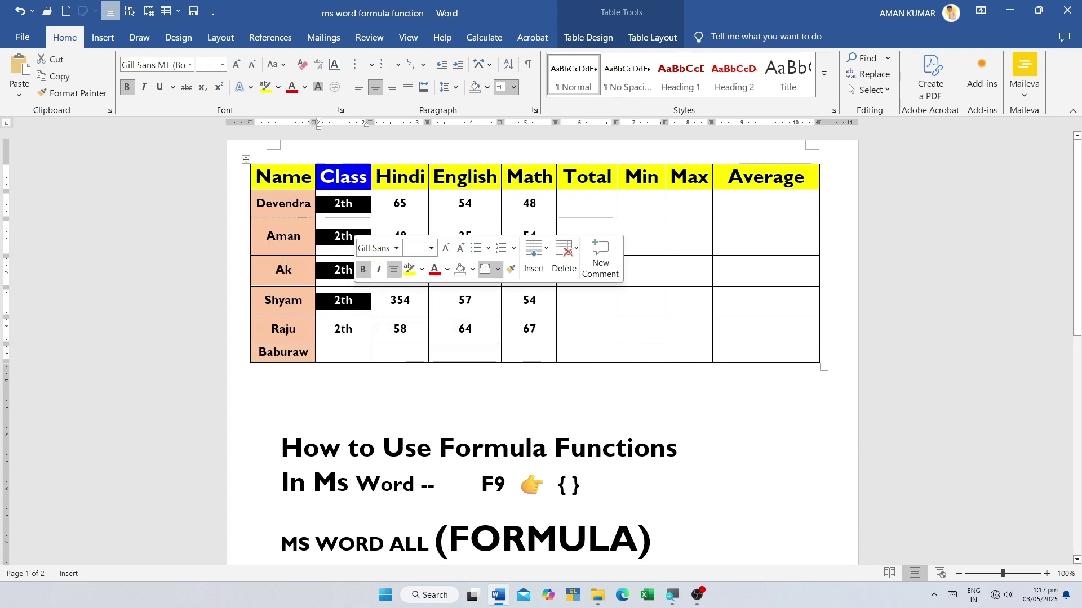
pyautogui.moveTo(400, 176); pyautogui.dragTo(530, 329)
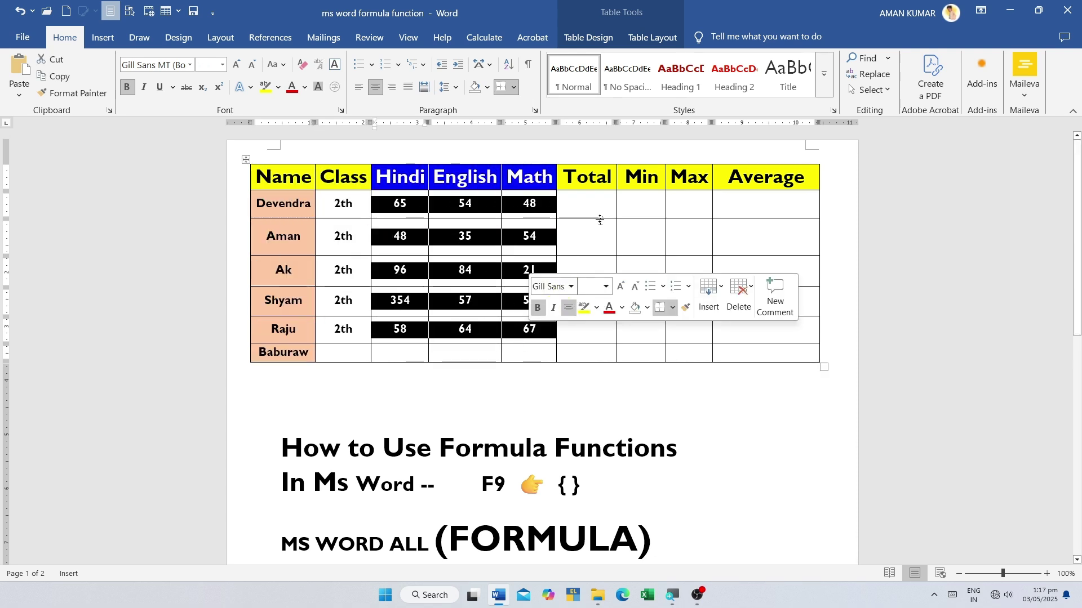
# - Insert a trial =48+54 field in Devendra's Total cell, update to 102, then undo it
pyautogui.click(587, 204)
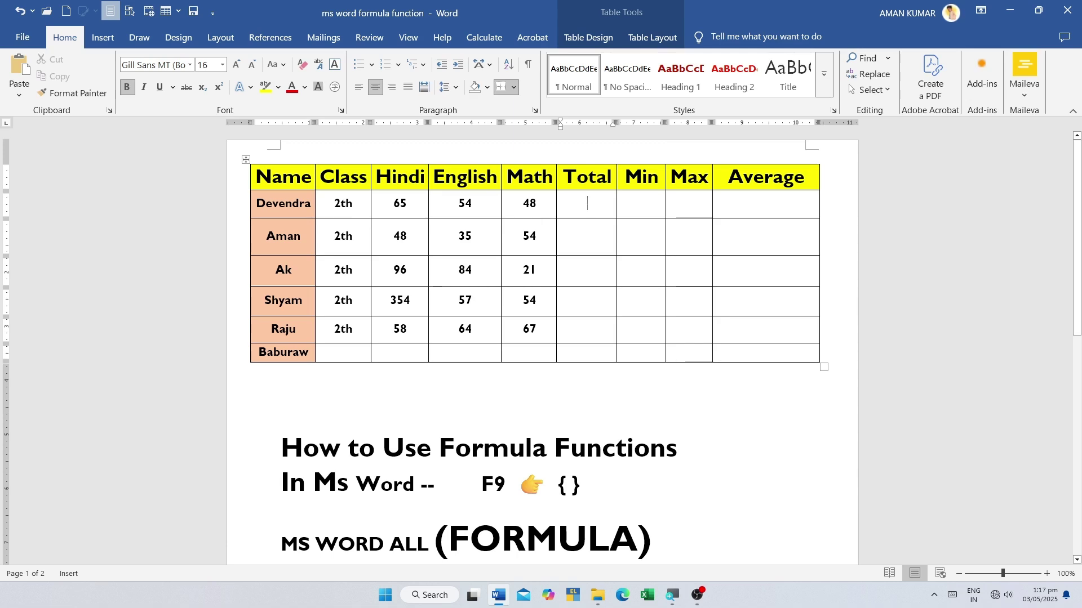
pyautogui.hotkey('ctrl', 'F9')
pyautogui.write('=')
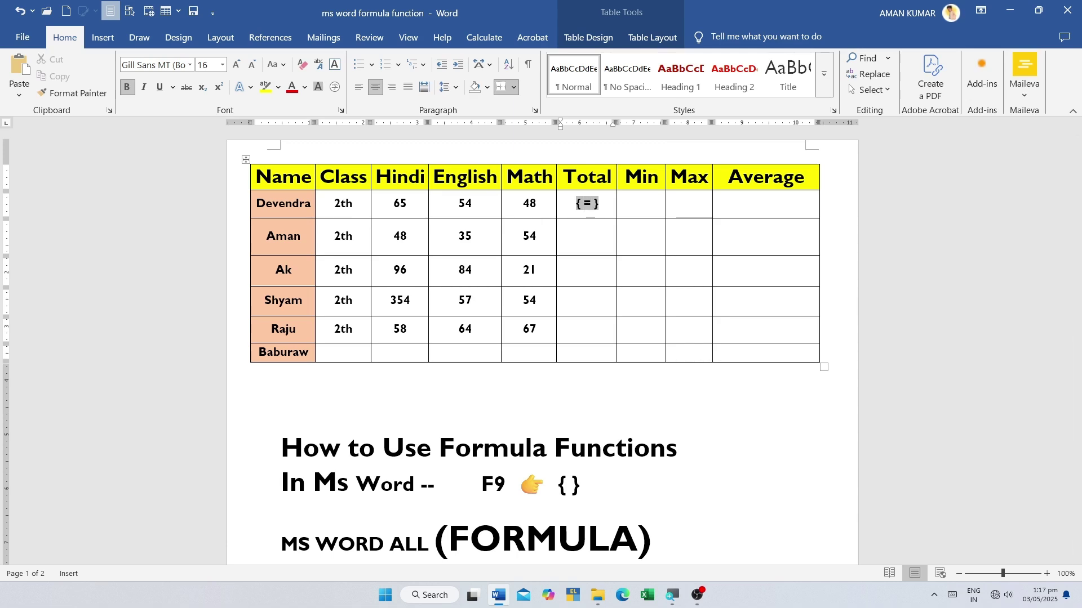
pyautogui.click(530, 204)
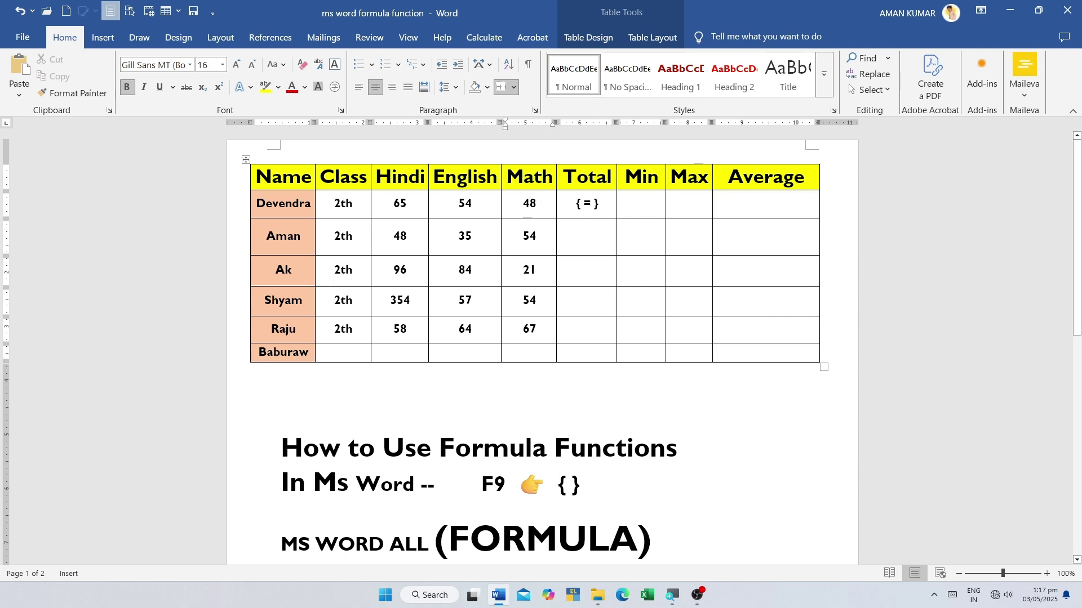
pyautogui.press('Tab')
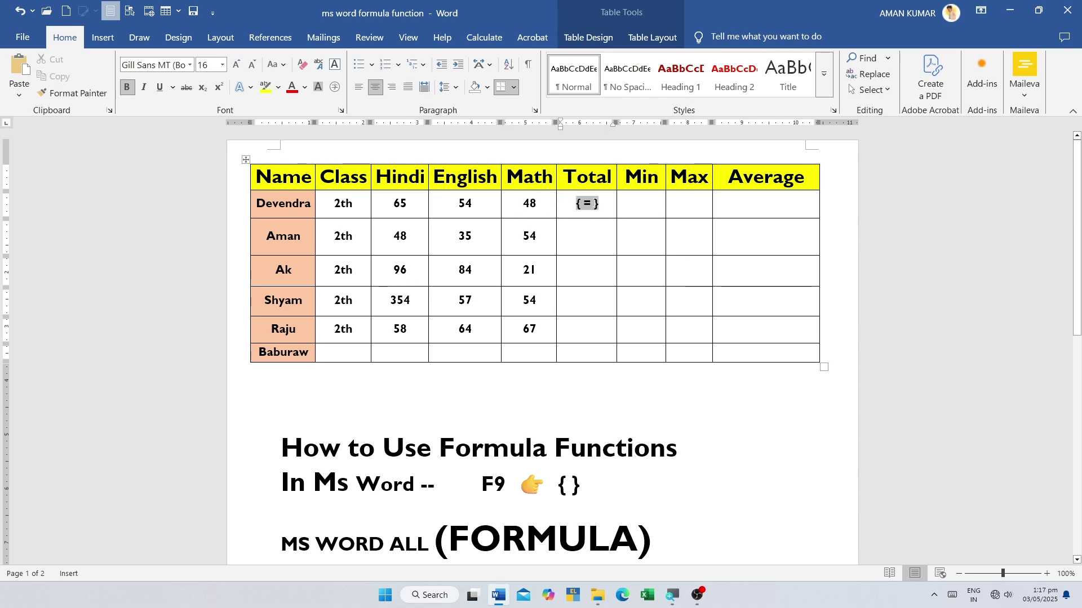
pyautogui.write('48')
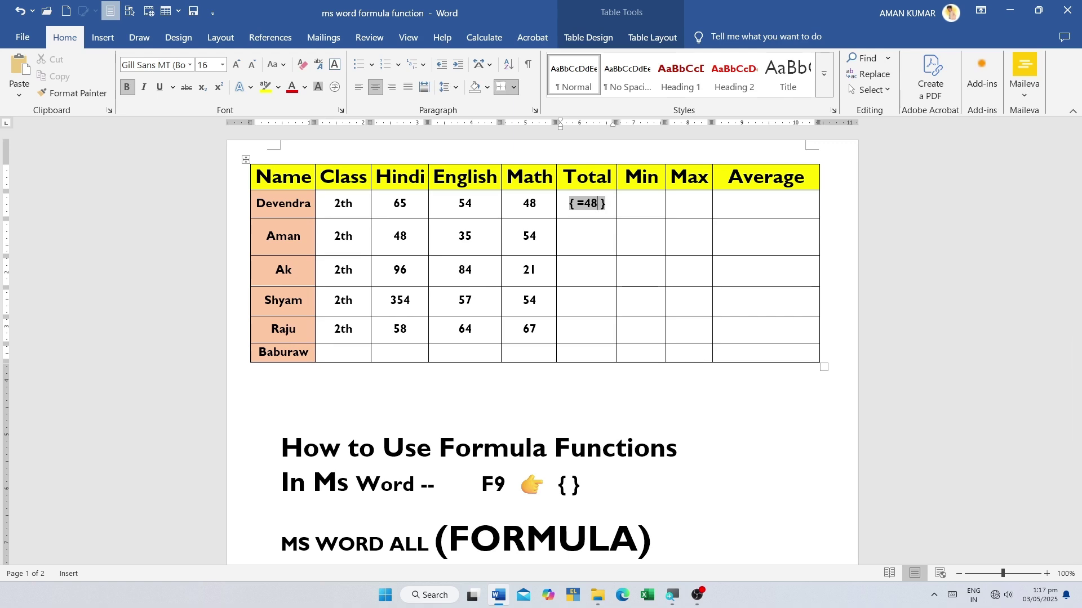
pyautogui.write('+54')
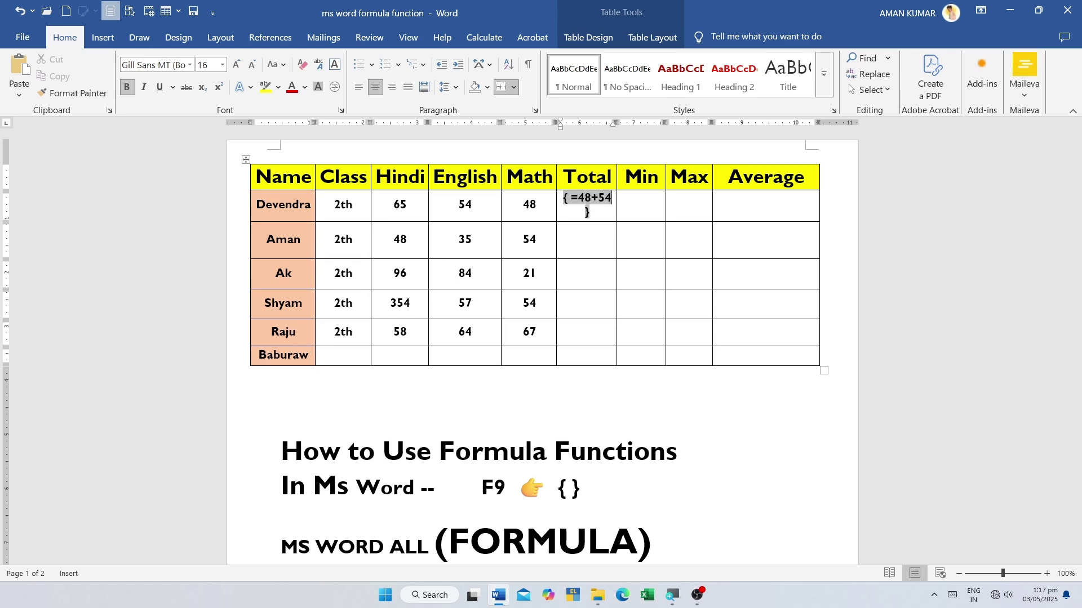
pyautogui.press('F9')
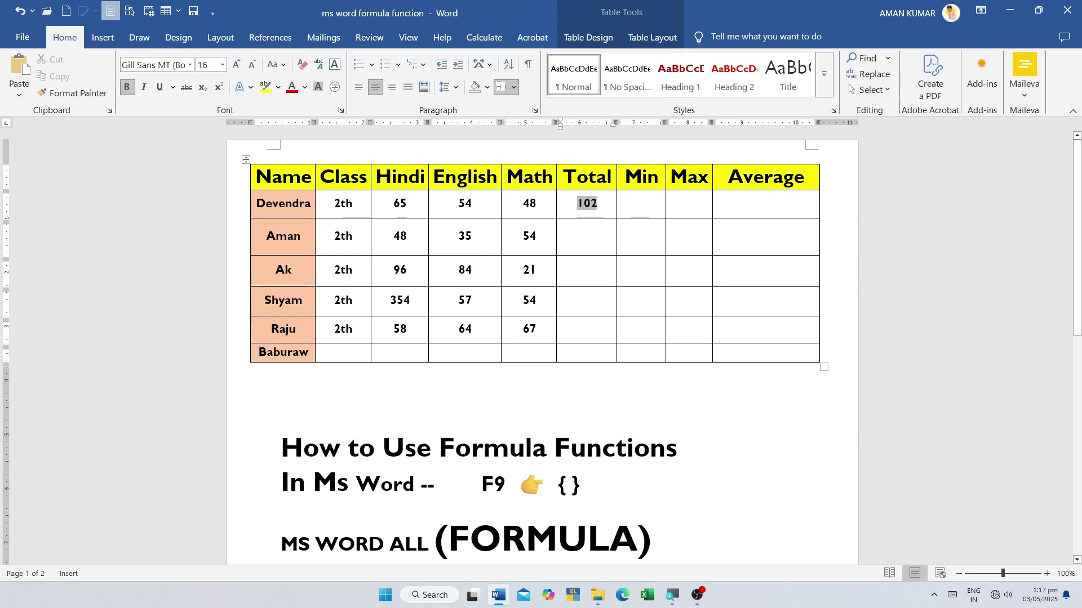
pyautogui.press('Right')
pyautogui.hotkey('ctrl', 'z')
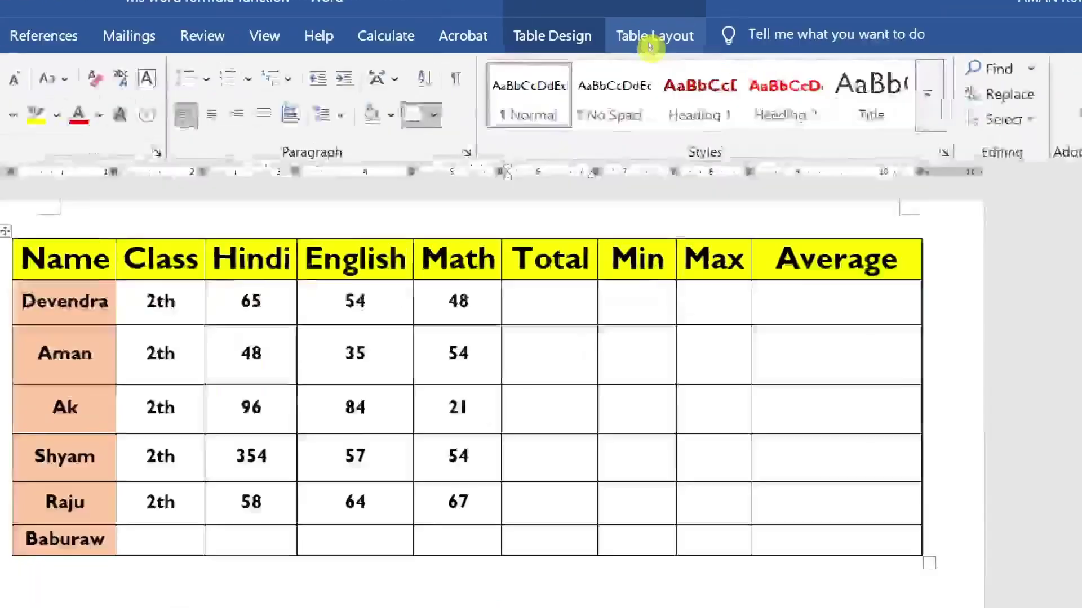
# - Fill the Total cell for the 65, 54, 48 marks row with =SUM(LEFT), giving 167
pyautogui.click(652, 39)
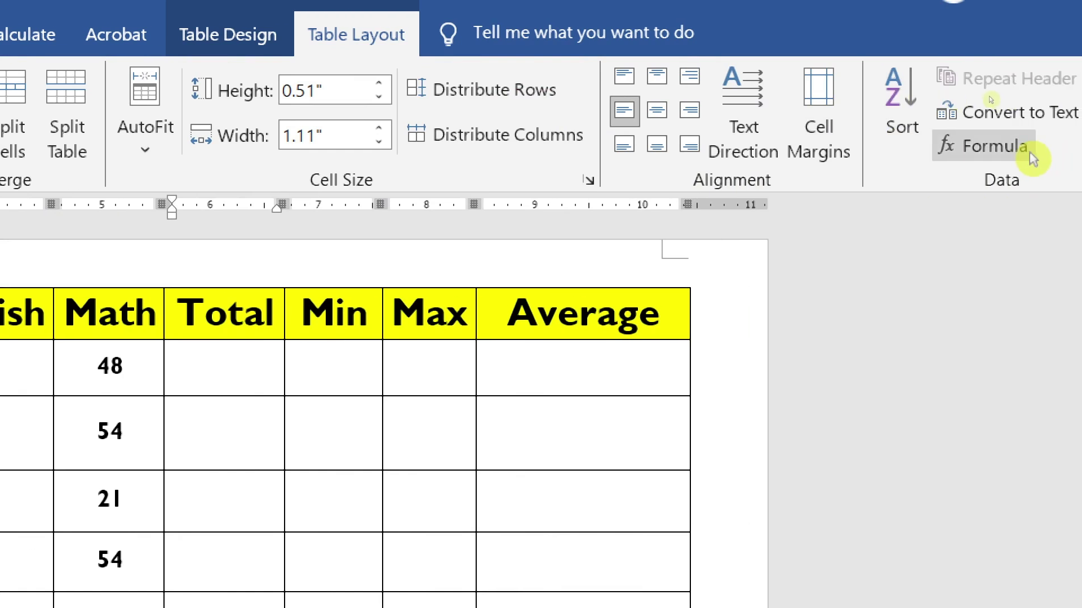
pyautogui.click(1034, 149)
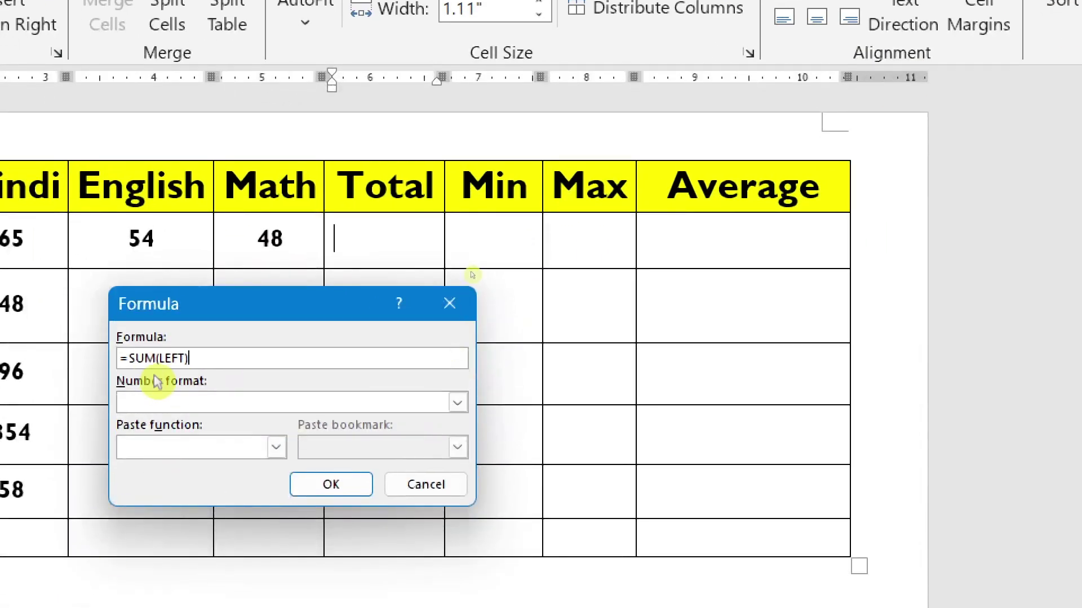
pyautogui.moveTo(291, 304); pyautogui.dragTo(406, 262)
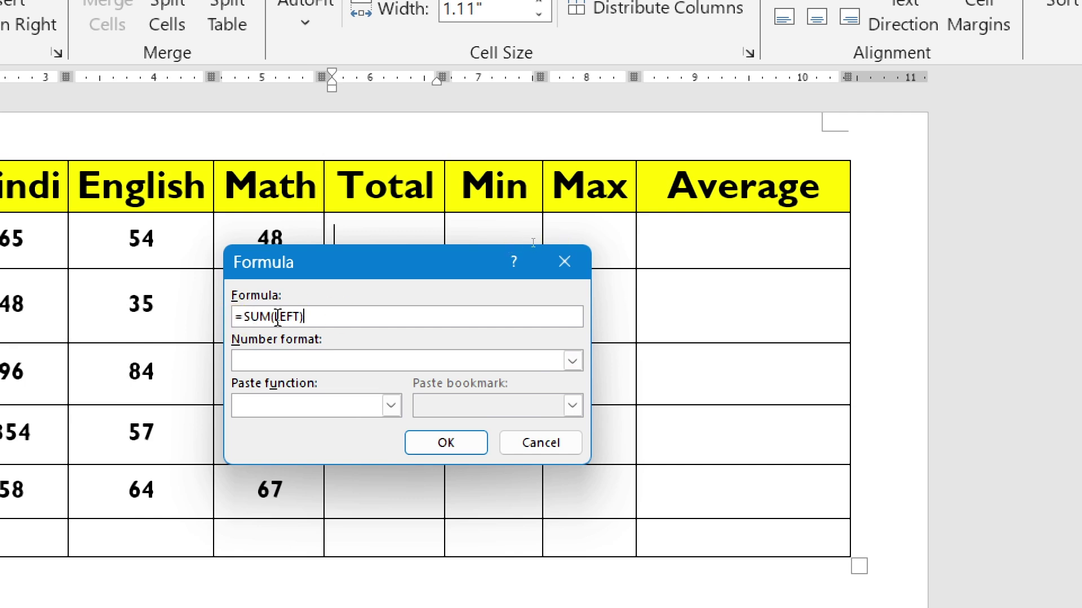
pyautogui.click(445, 442)
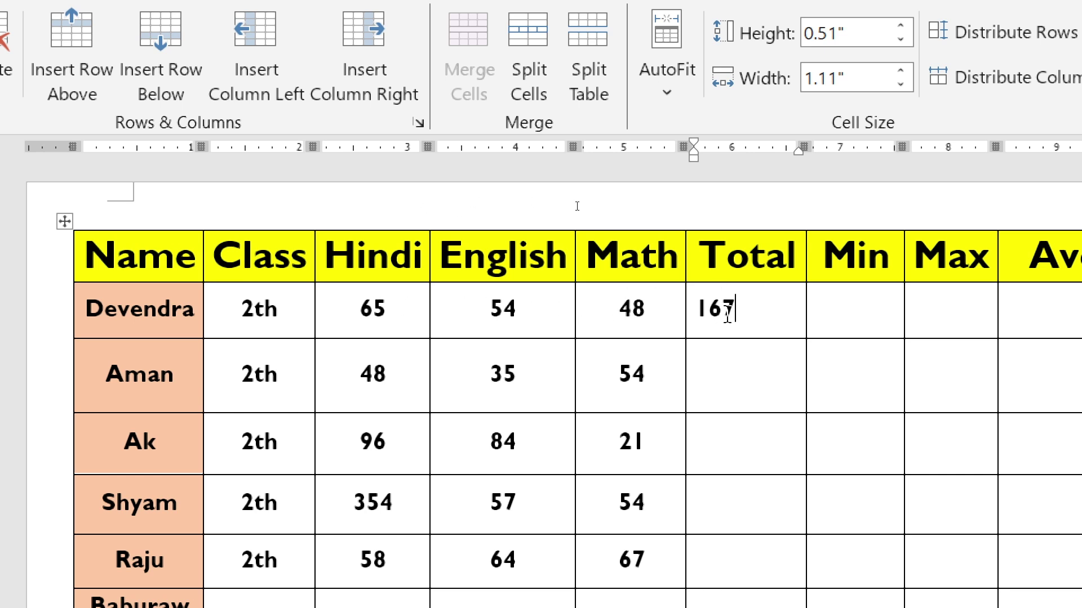
pyautogui.click(738, 371)
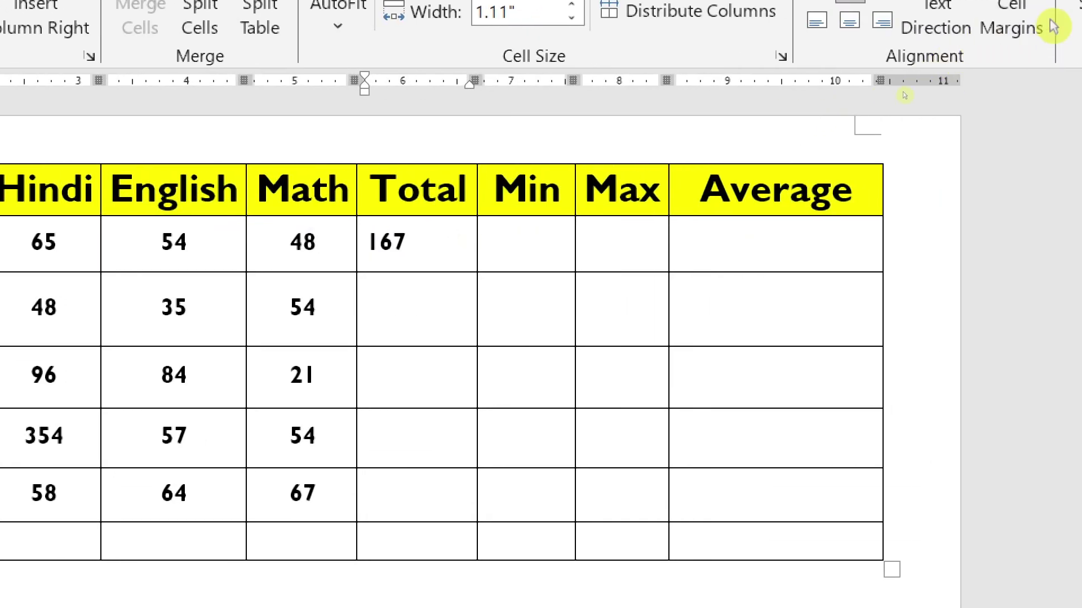
pyautogui.click(992, 23)
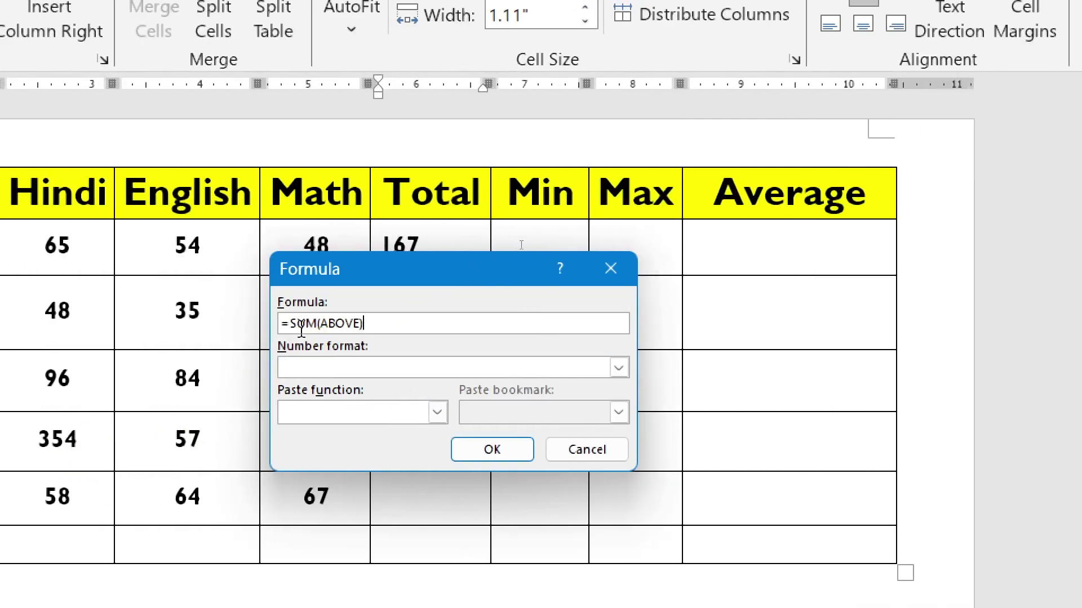
pyautogui.click(293, 323)
pyautogui.click(319, 325)
pyautogui.moveTo(319, 325); pyautogui.dragTo(289, 325)
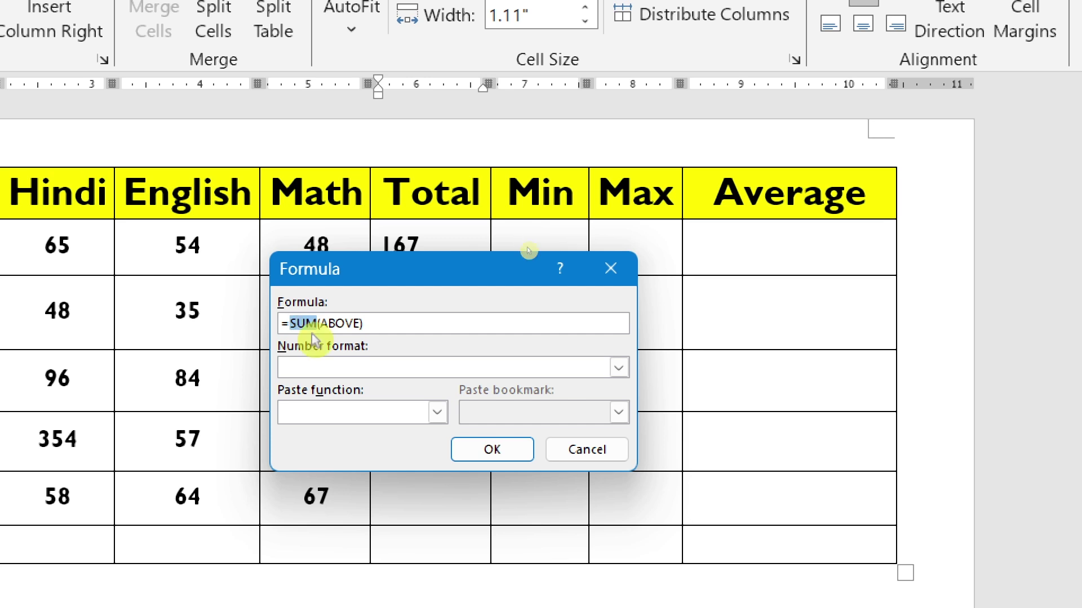
pyautogui.moveTo(321, 325); pyautogui.dragTo(355, 327)
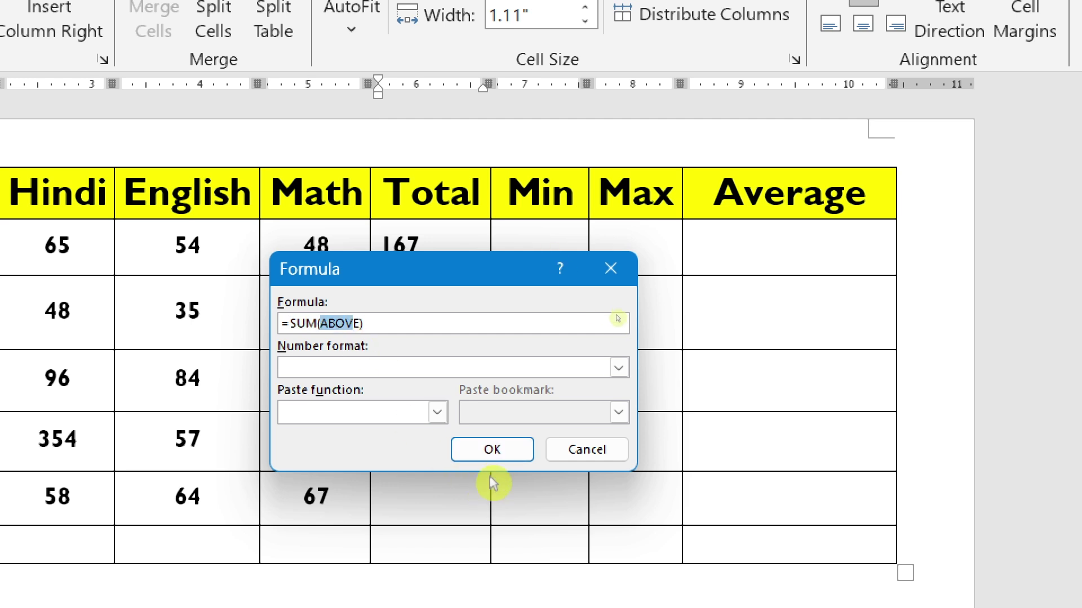
pyautogui.click(588, 450)
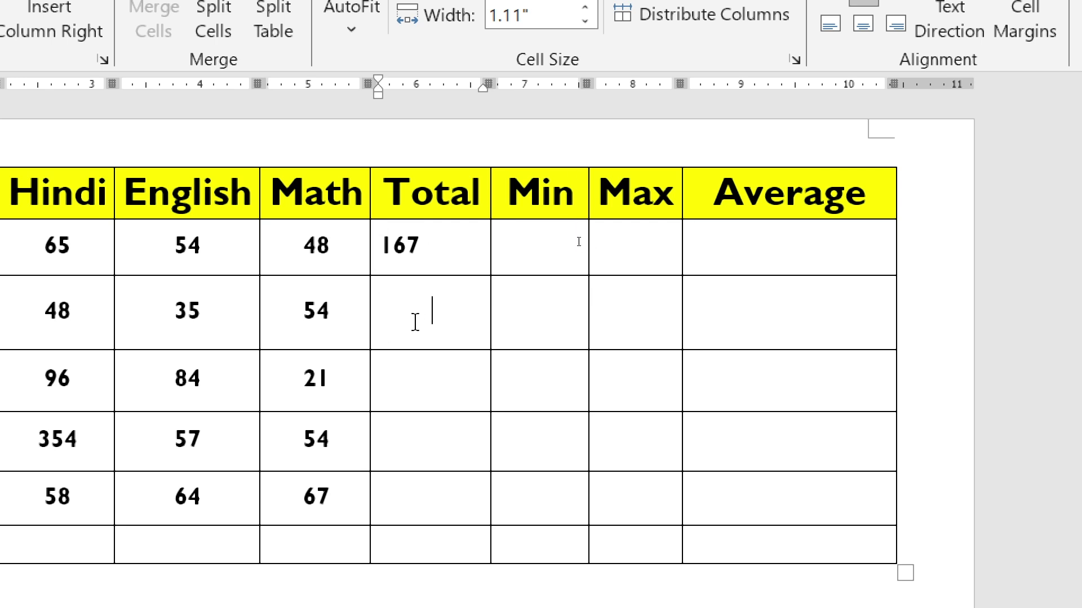
pyautogui.moveTo(307, 233); pyautogui.dragTo(304, 549)
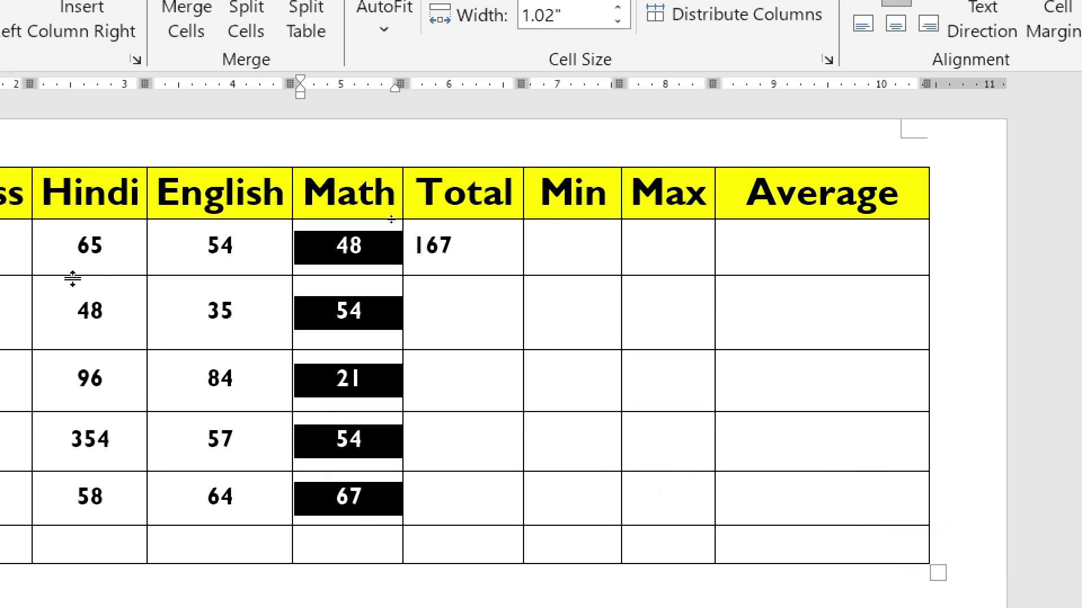
pyautogui.moveTo(87, 253); pyautogui.dragTo(394, 251)
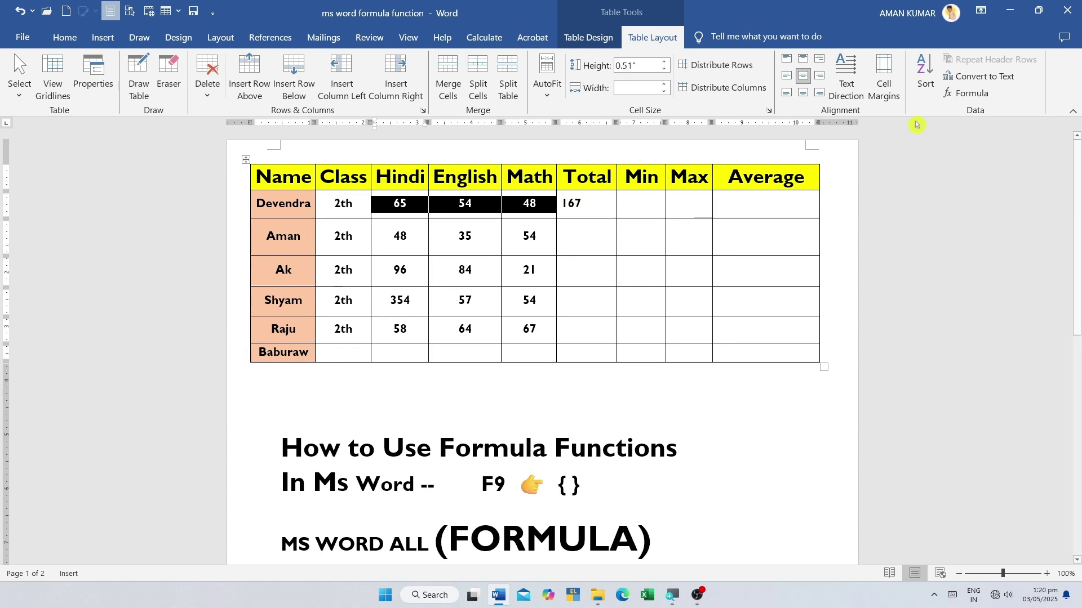
# - Insert =AVERAGE(LEFT) in the Total cell for the 48, 35, 54 marks row, giving 45.67
pyautogui.click(965, 93)
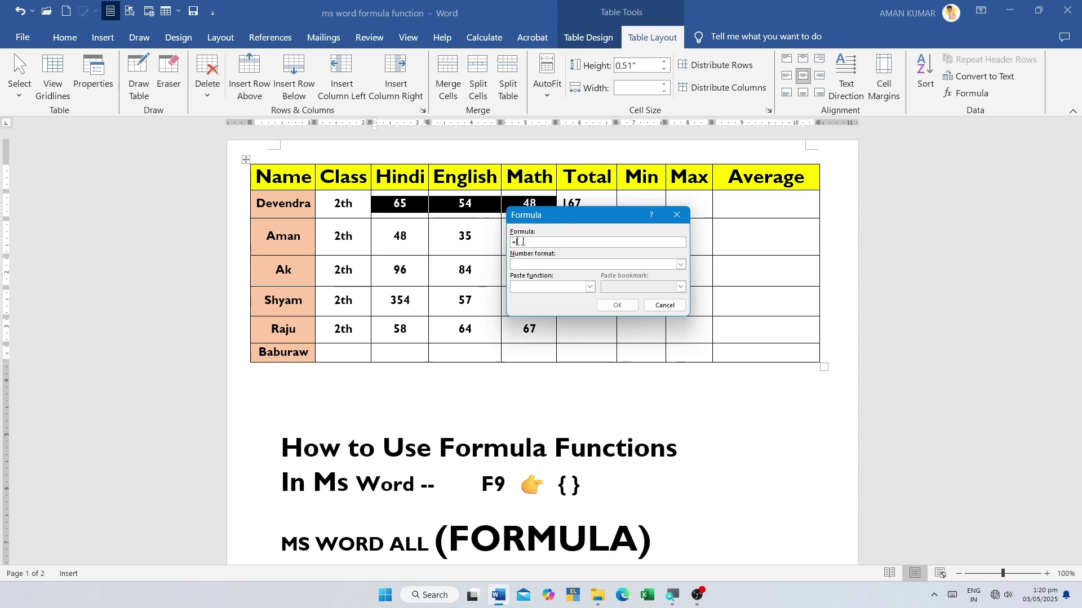
pyautogui.write('a')
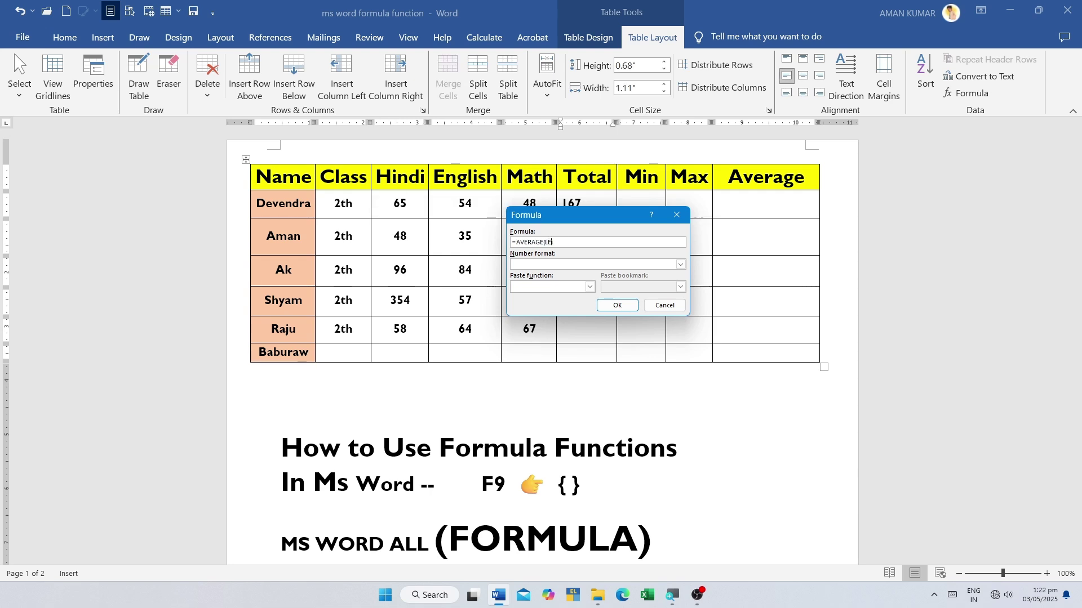
pyautogui.click(617, 305)
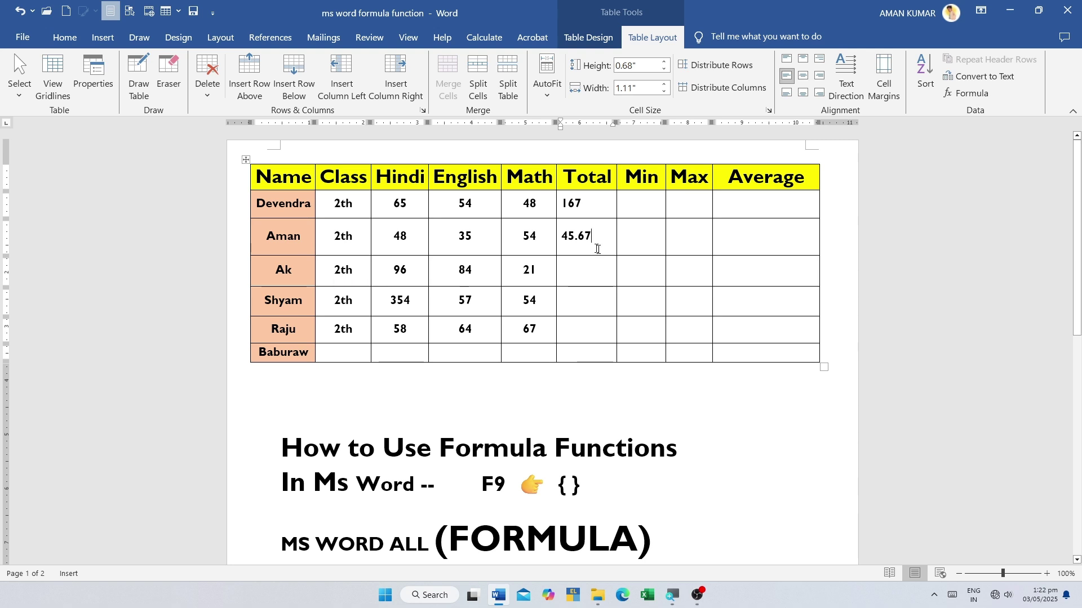
pyautogui.moveTo(580, 236)
pyautogui.mouseDown()
pyautogui.moveTo(541, 237)
pyautogui.moveTo(562, 236)
pyautogui.mouseUp()
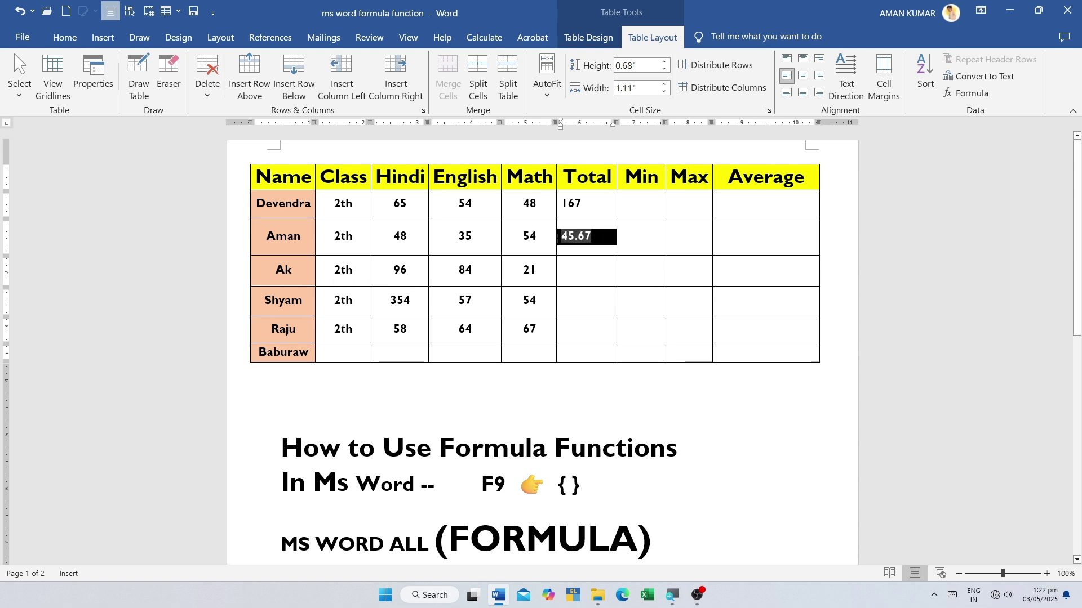
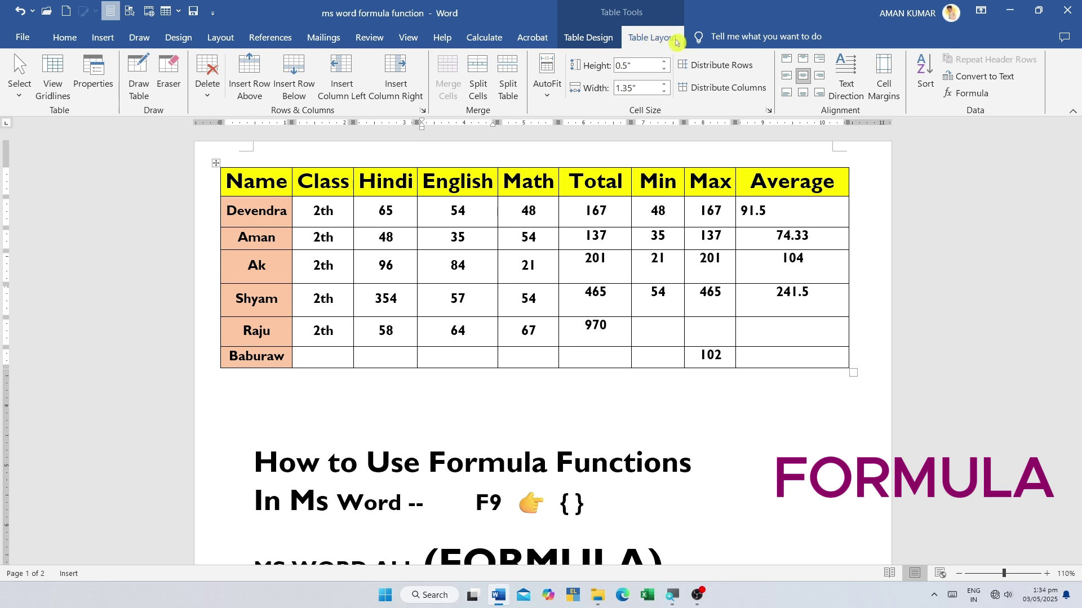
# - Browse the Paste function list in the table Formula dialog, then close it without inserting anything
pyautogui.click(968, 93)
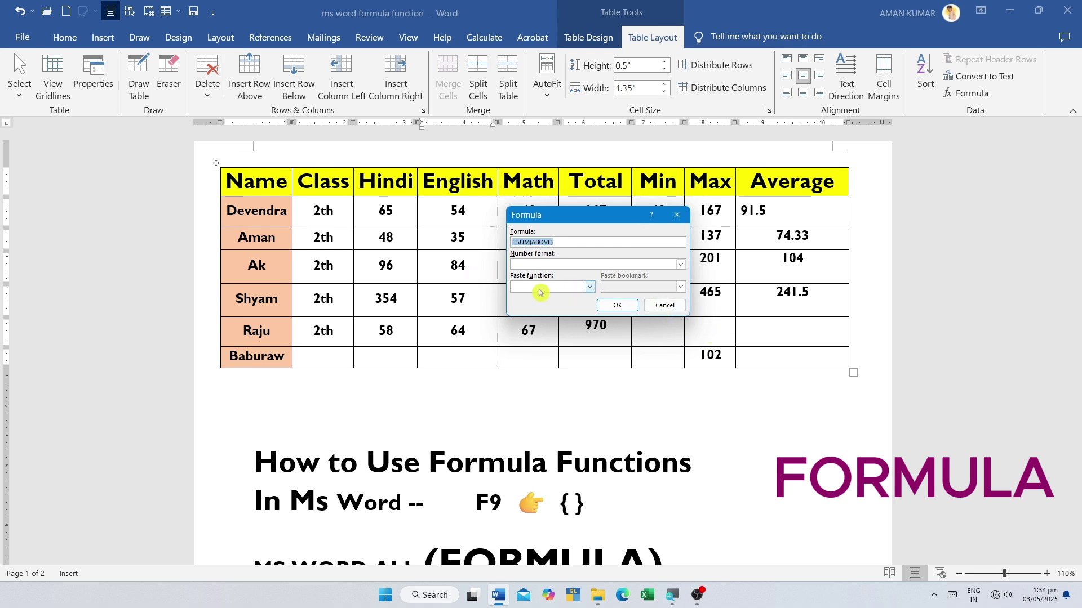
pyautogui.click(590, 287)
pyautogui.scroll(-4, 559, 339)
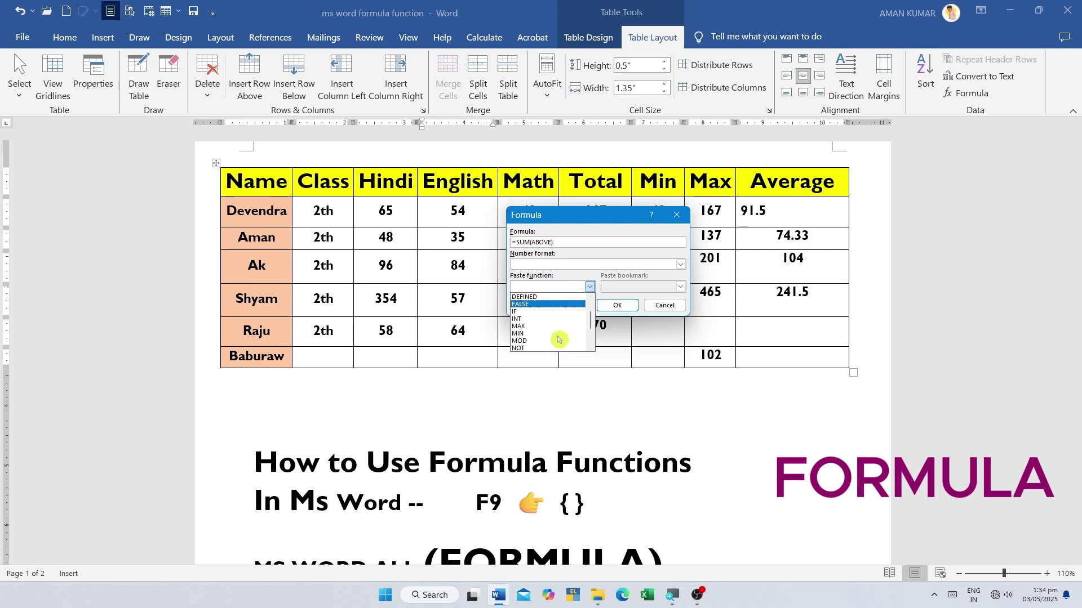
pyautogui.scroll(4, 559, 339)
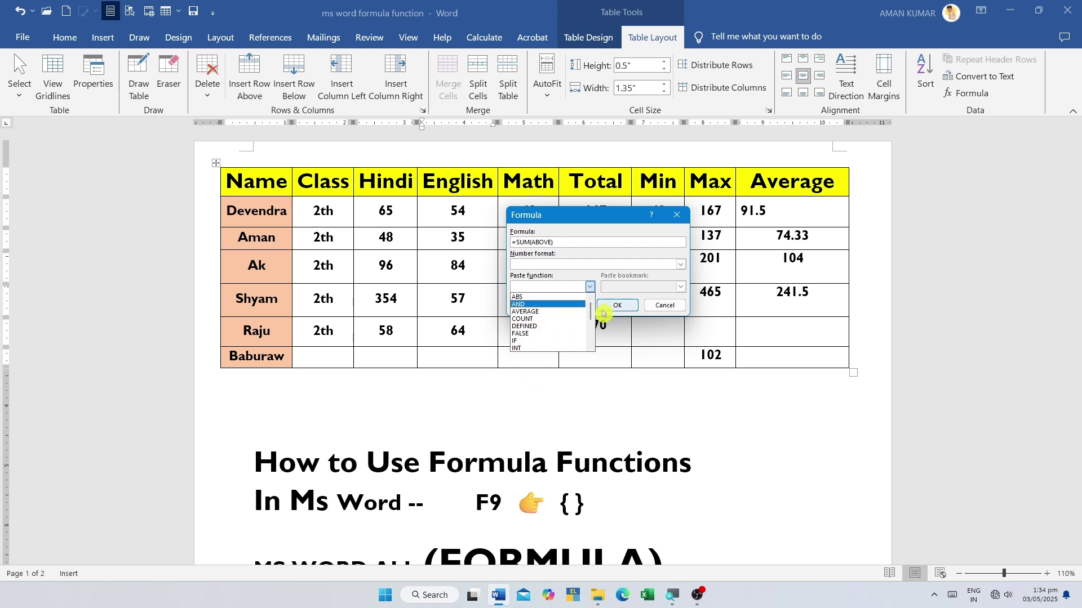
pyautogui.click(666, 306)
# - Check Baburaw's Average cell, the page 2 numbers and Ak's English mark in the marks table
pyautogui.click(792, 355)
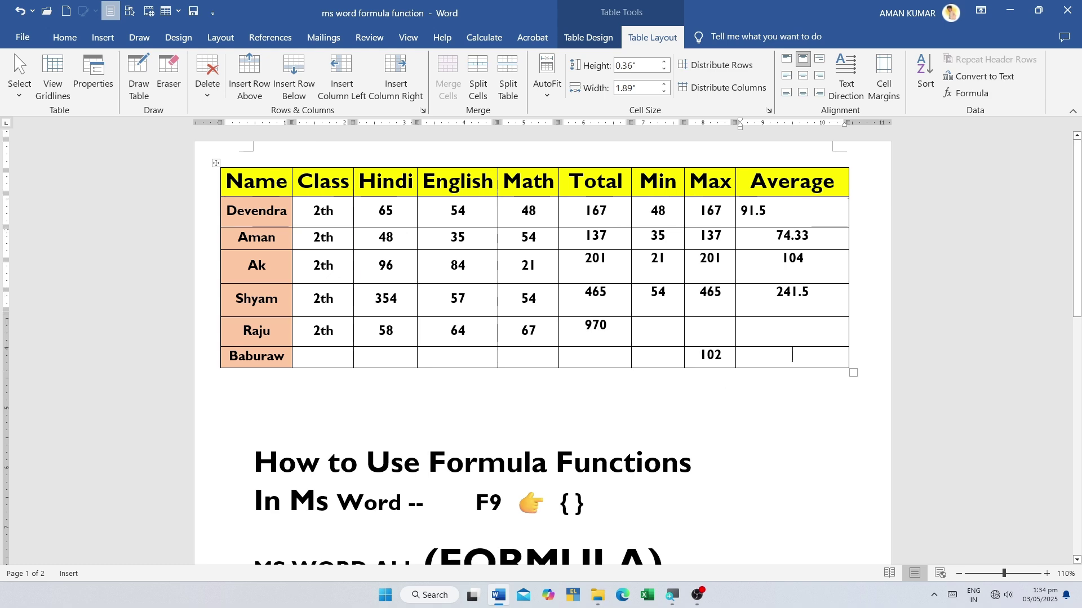
pyautogui.scroll(-10, 511, 402)
pyautogui.click(512, 402)
pyautogui.scroll(10, 511, 402)
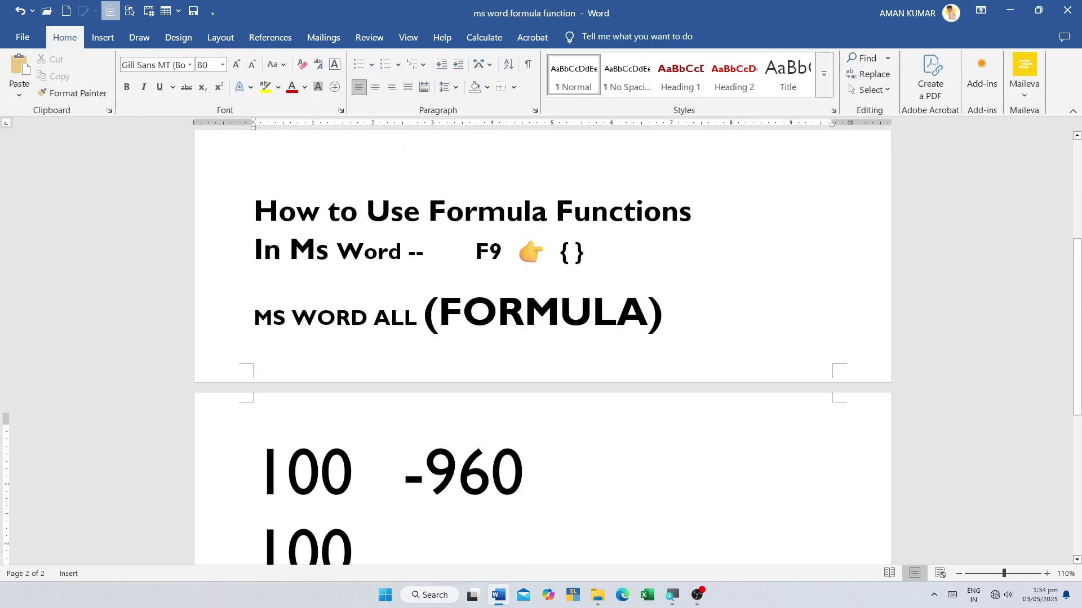
pyautogui.click(451, 265)
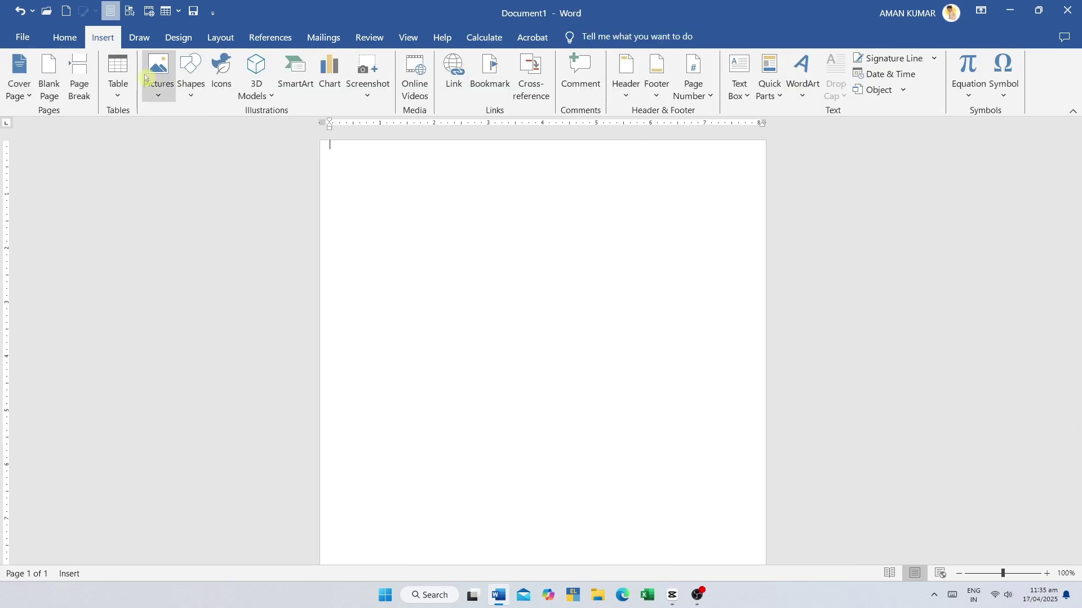
# - Try inserting a table through the Insert Table grid and the Alt+N+T+I shortcut
pyautogui.click(118, 82)
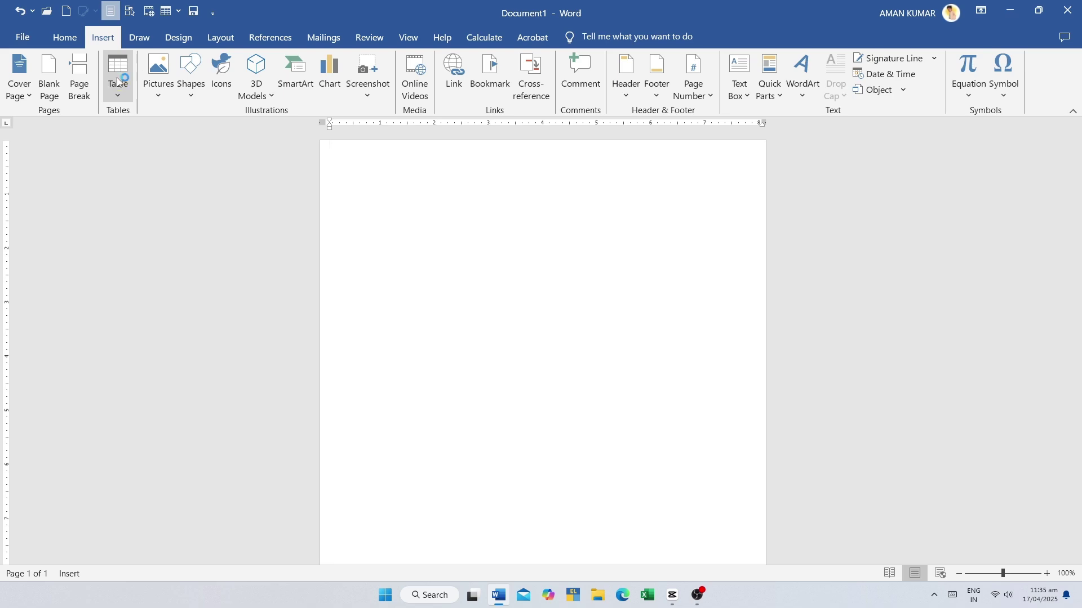
pyautogui.press('super+plus')
pyautogui.press('super+plus')
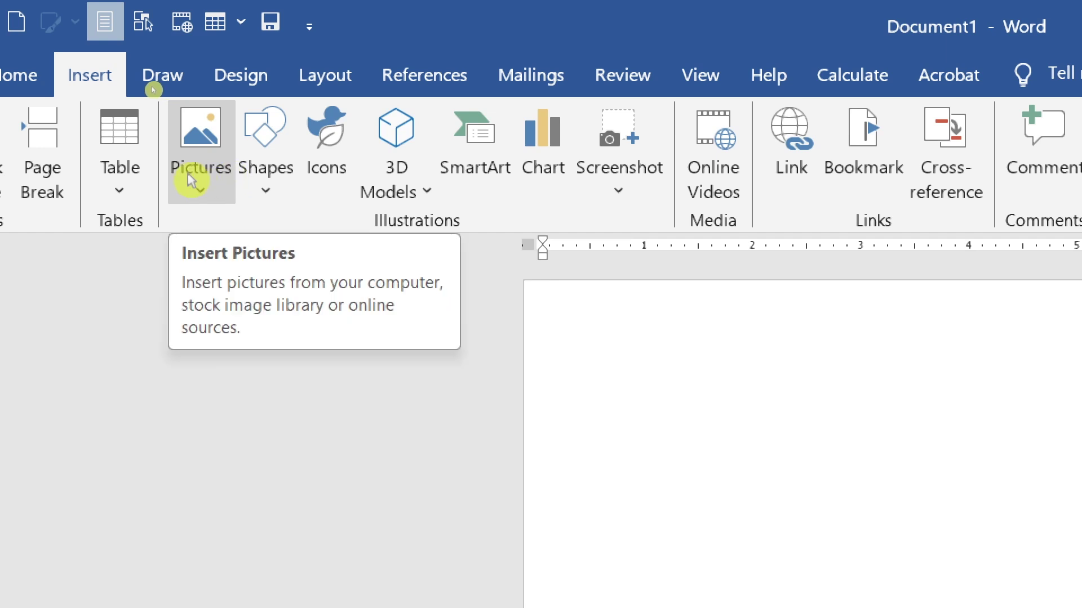
pyautogui.click(132, 189)
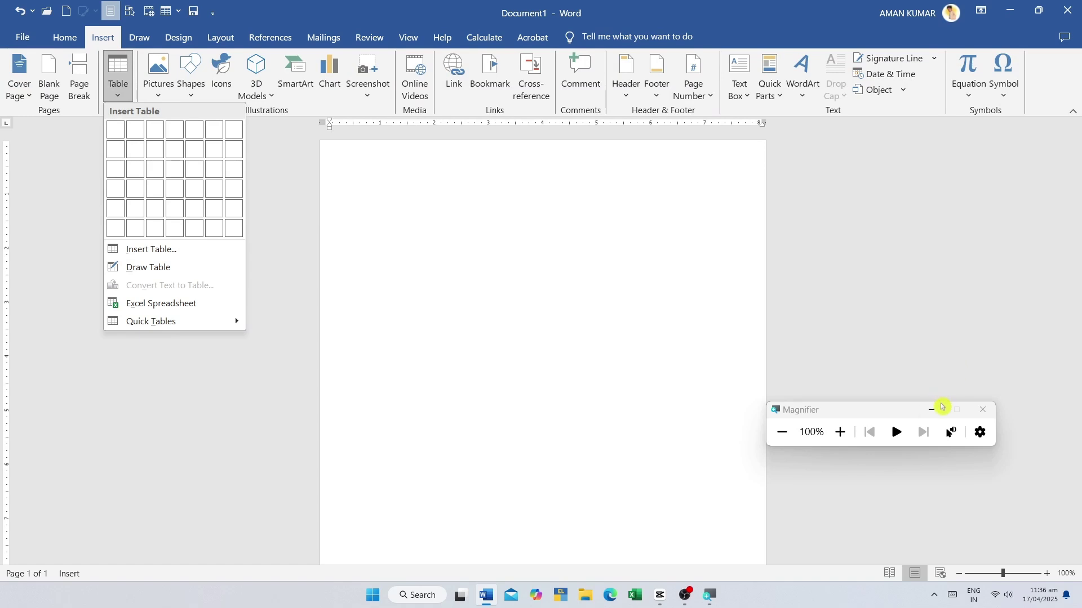
pyautogui.click(941, 408)
pyautogui.press('alt')
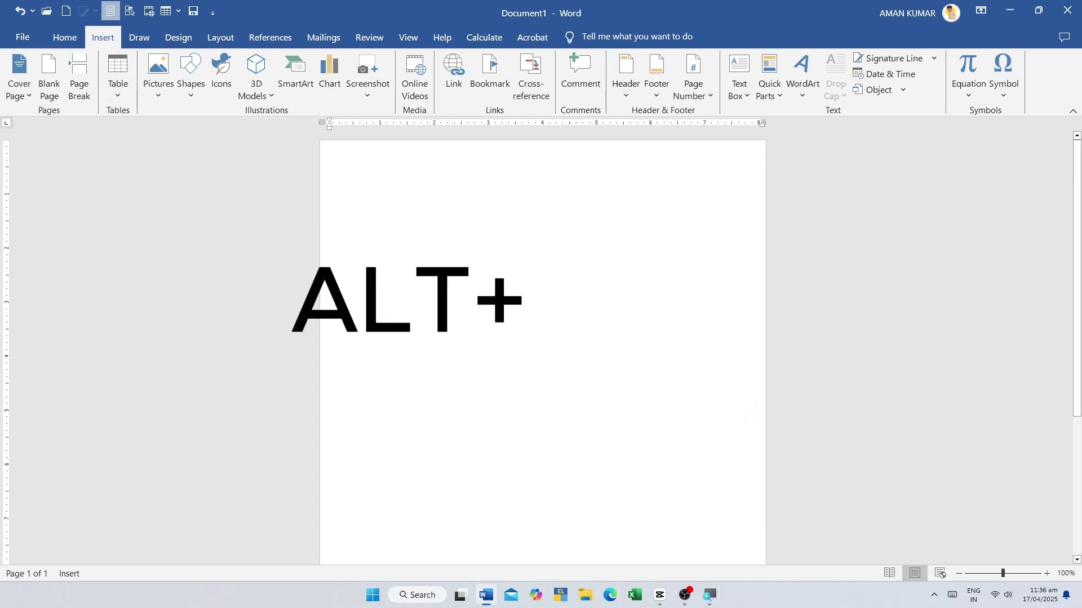
pyautogui.press('n')
pyautogui.press('t')
pyautogui.press('i')
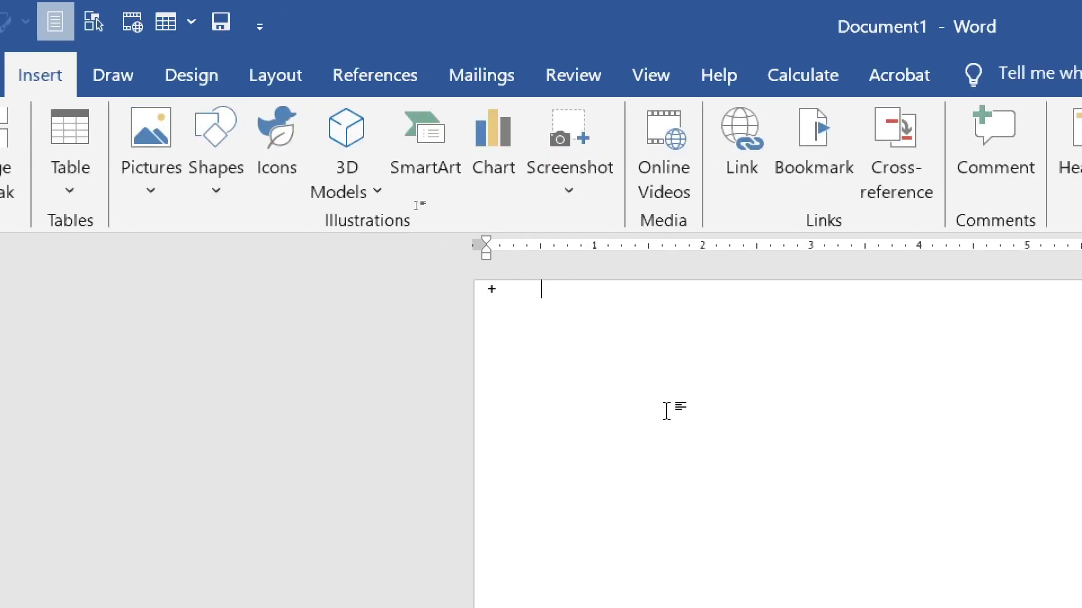
# - Type plus marks separated by tabs and convert them into a one-row, six-cell table
pyautogui.press('Tab')
pyautogui.press('Tab')
pyautogui.press('Tab')
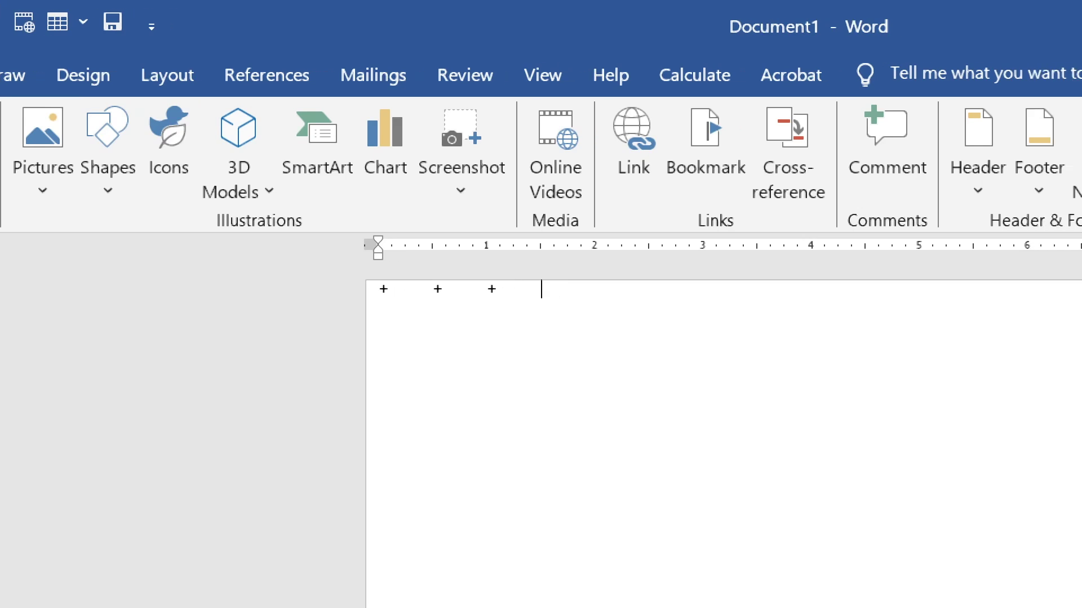
pyautogui.press('Tab')
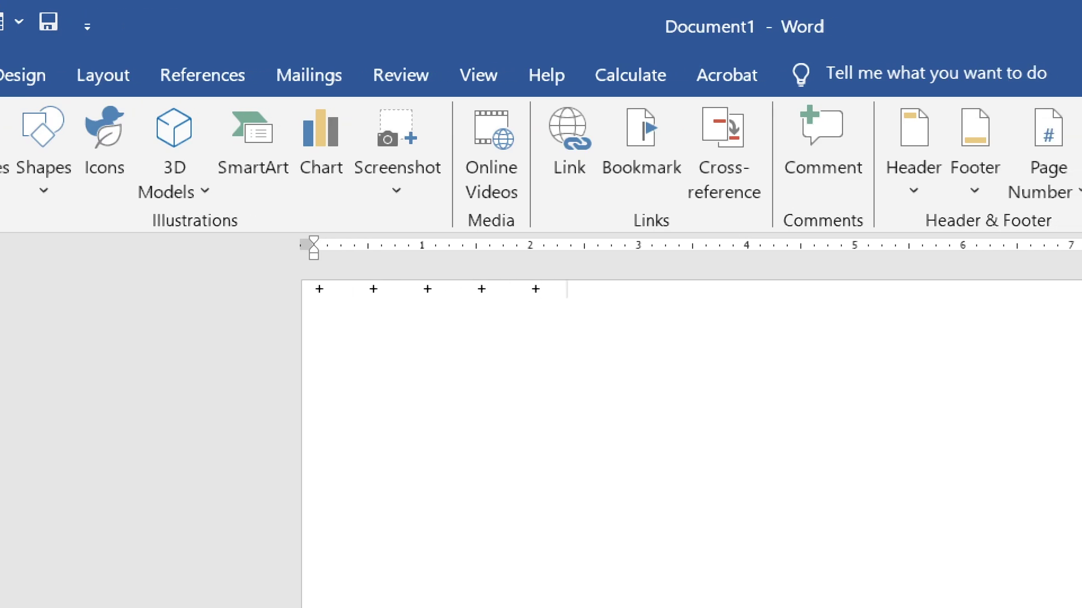
pyautogui.press('Tab')
pyautogui.press('Tab')
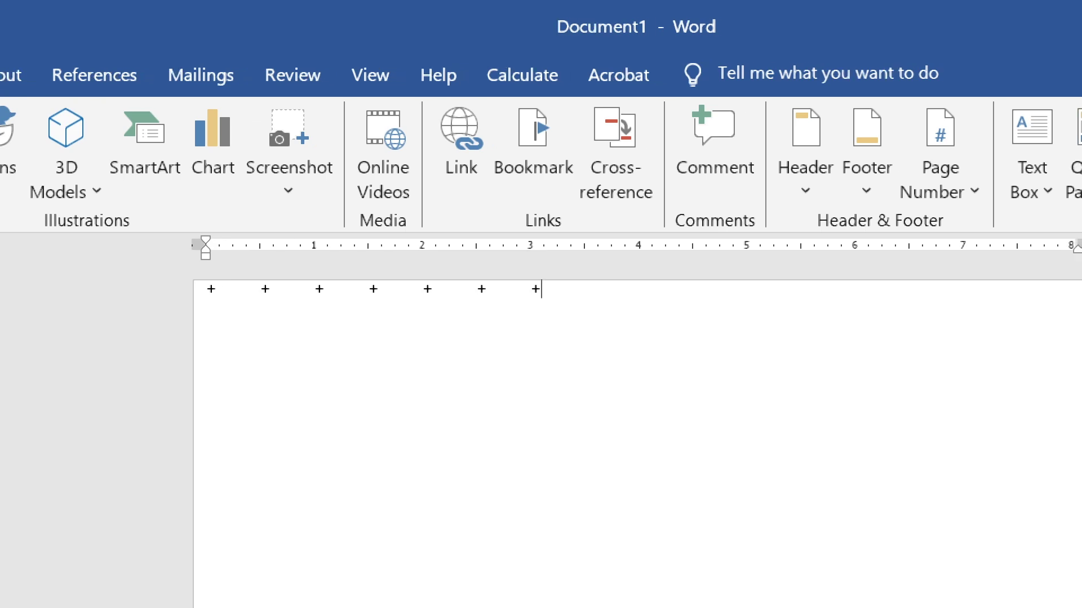
pyautogui.press('Return')
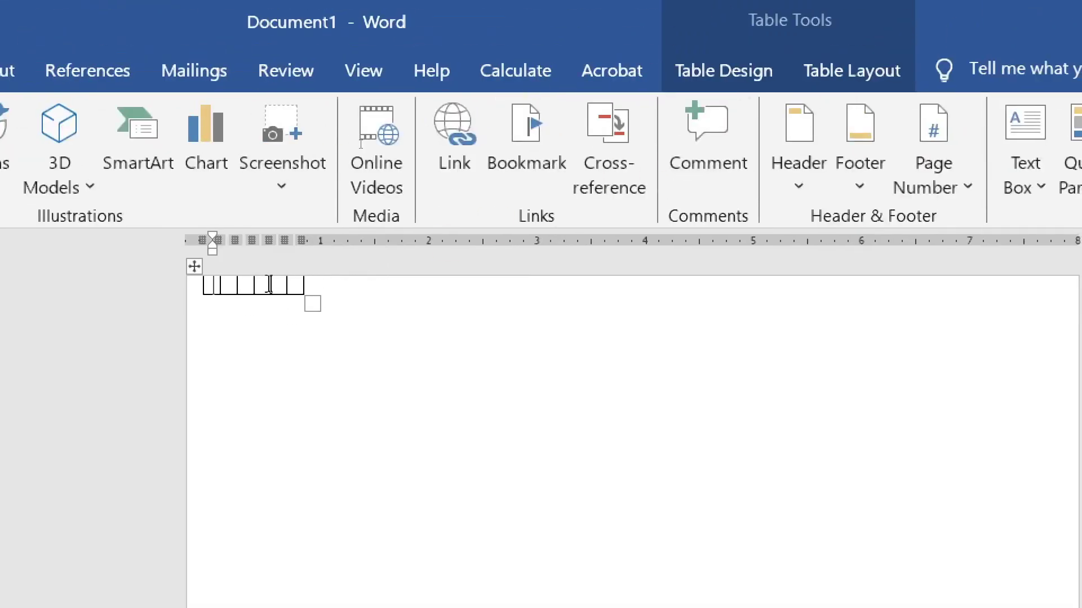
# - Move the six-cell table lower, then type a five-segment +----+ line below to create a wider table
pyautogui.click(208, 302)
pyautogui.moveTo(194, 266); pyautogui.dragTo(190, 316)
pyautogui.click(348, 353)
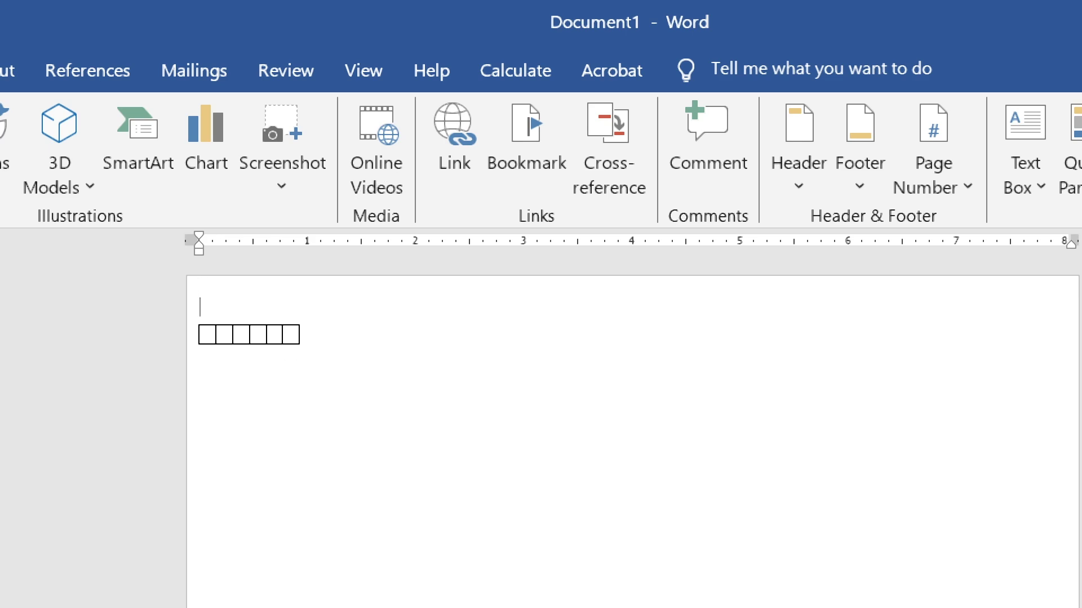
pyautogui.press('Down')
pyautogui.press('Down')
pyautogui.press('Return')
pyautogui.press('Return')
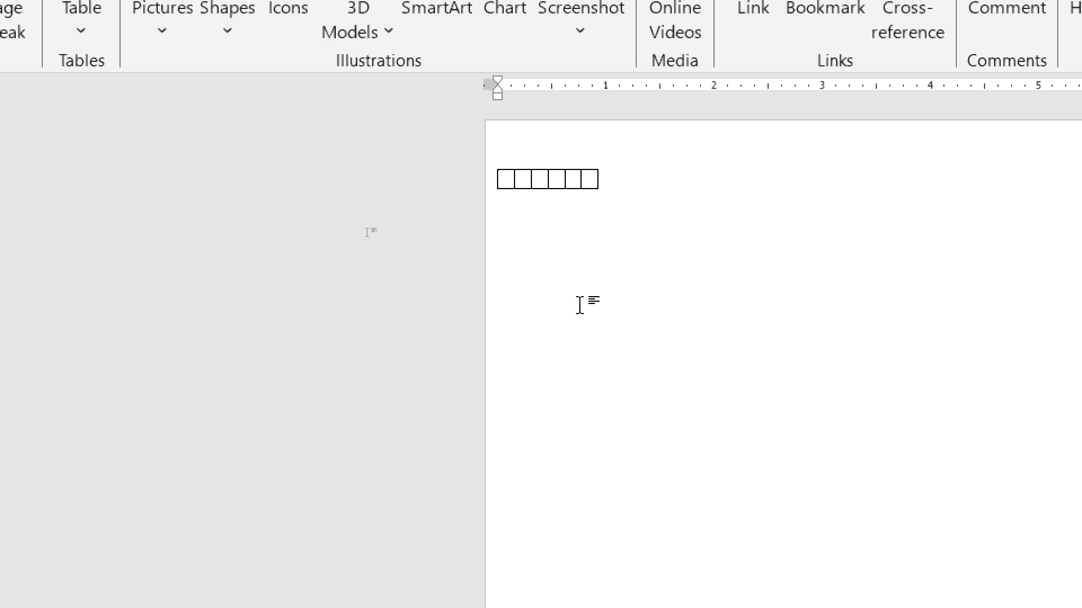
pyautogui.write('+------')
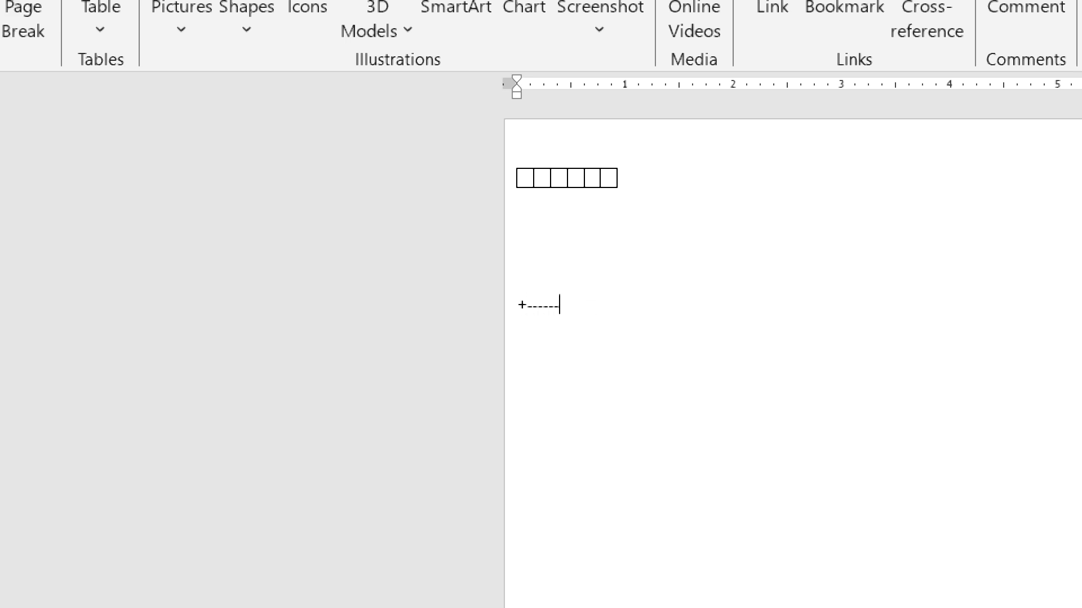
pyautogui.write('-------+-------')
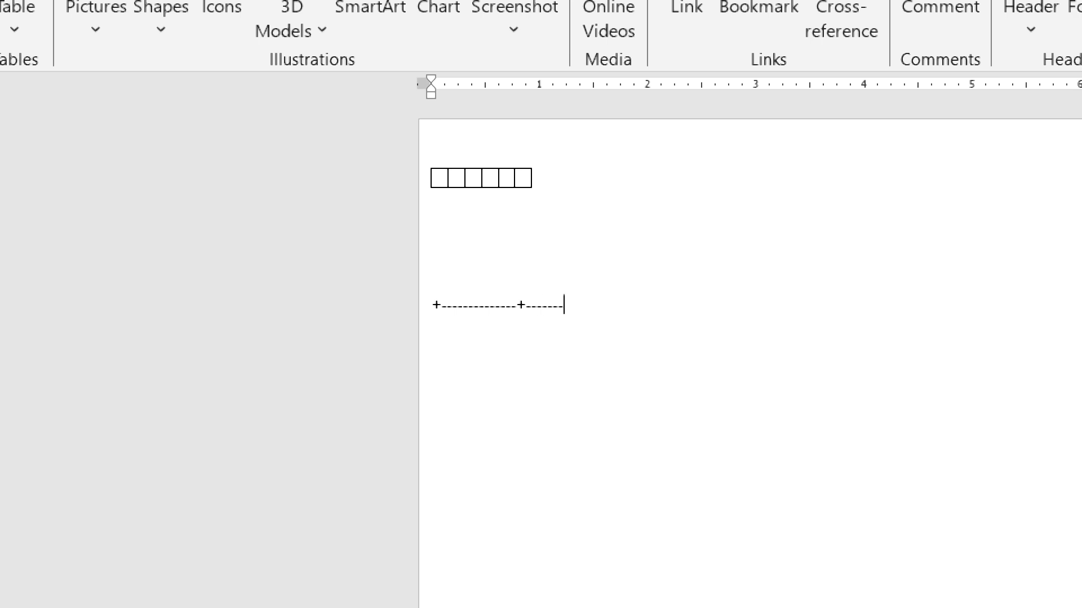
pyautogui.write('------+--------------+')
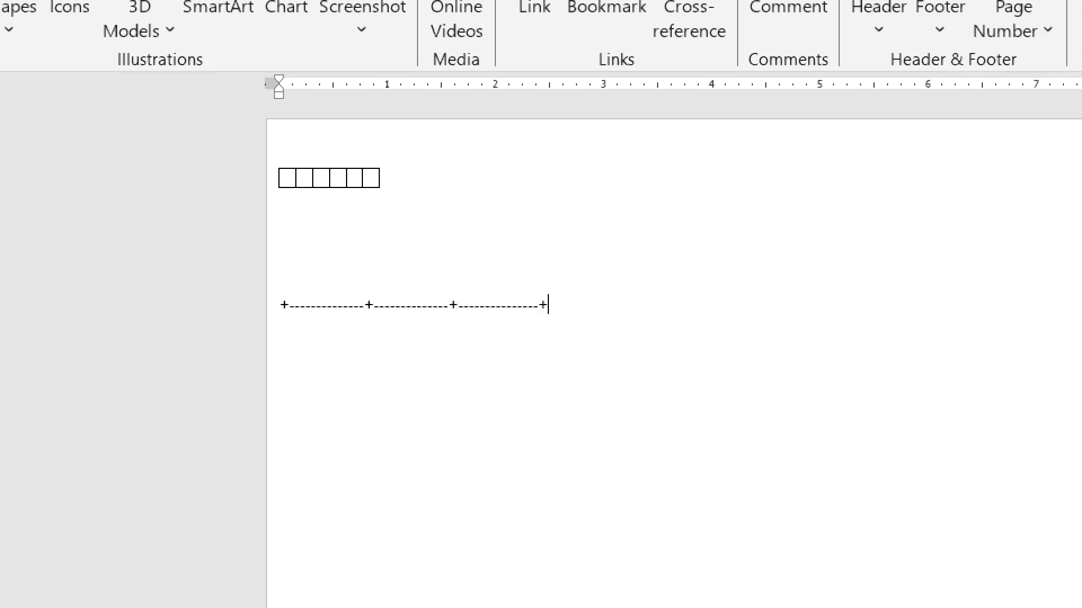
pyautogui.write('-----------------+--')
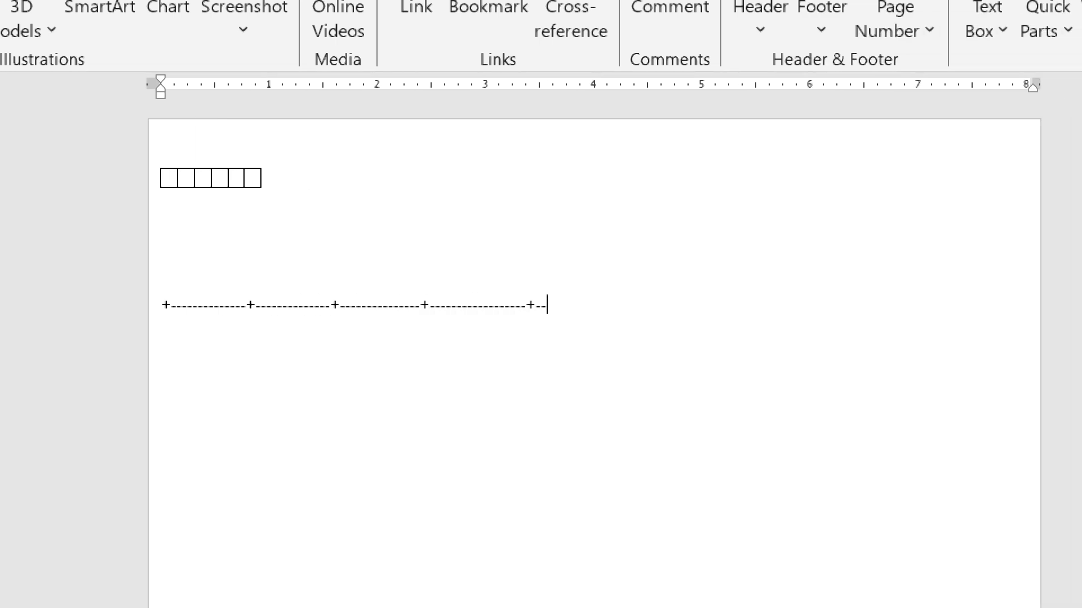
pyautogui.write('-------------+')
pyautogui.press('Return')
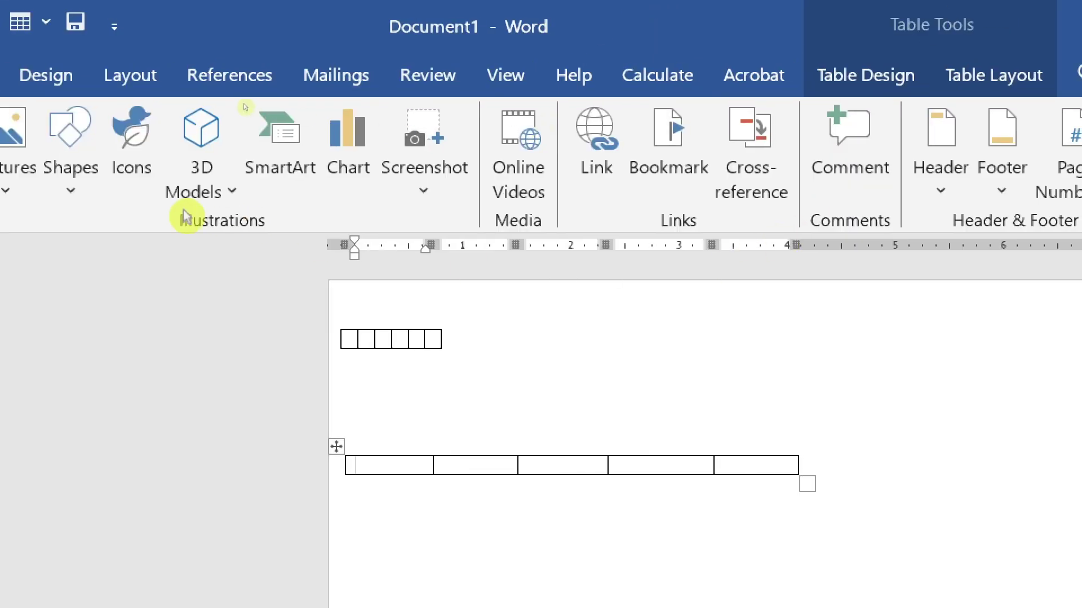
# - Open and close the Table size grid, then show the Insert Pictures source menu
pyautogui.click(113, 186)
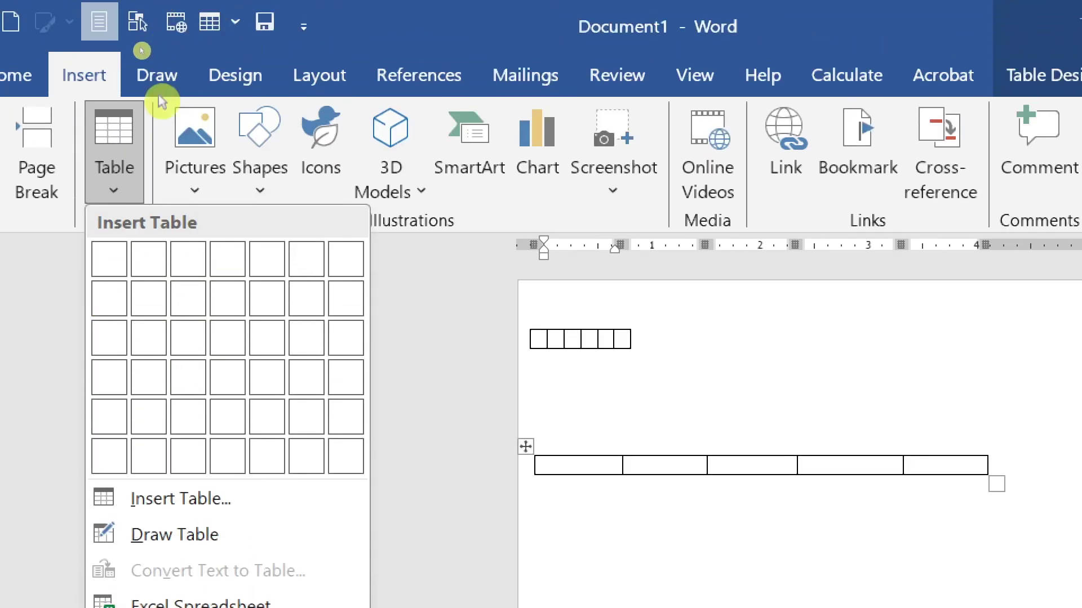
pyautogui.click(200, 65)
pyautogui.click(200, 192)
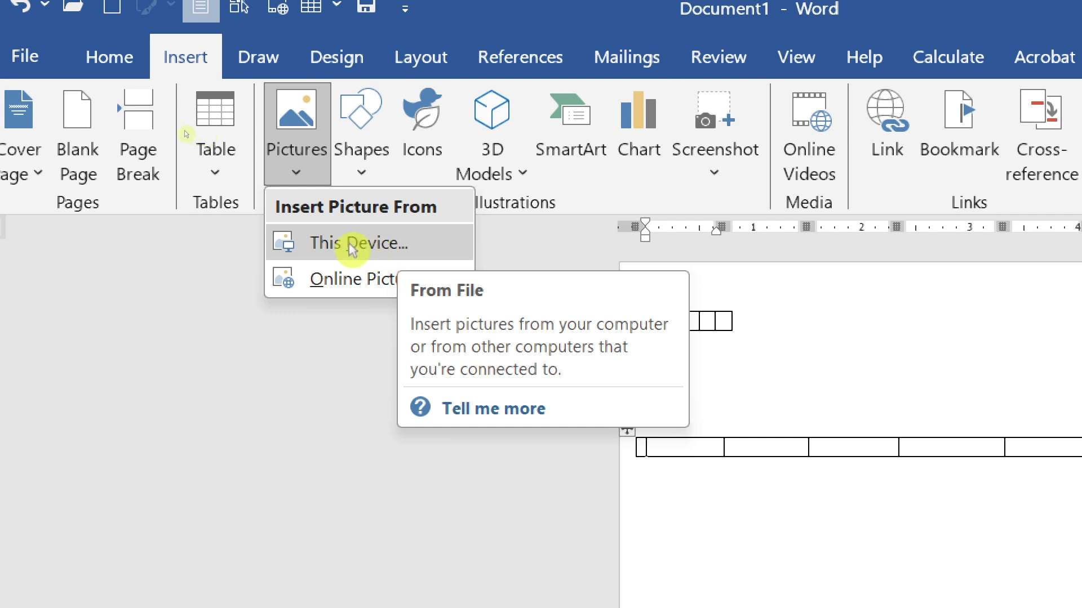
# - Search Online Pictures for Airplane and insert the airplane photo with sky and clouds
pyautogui.click(342, 278)
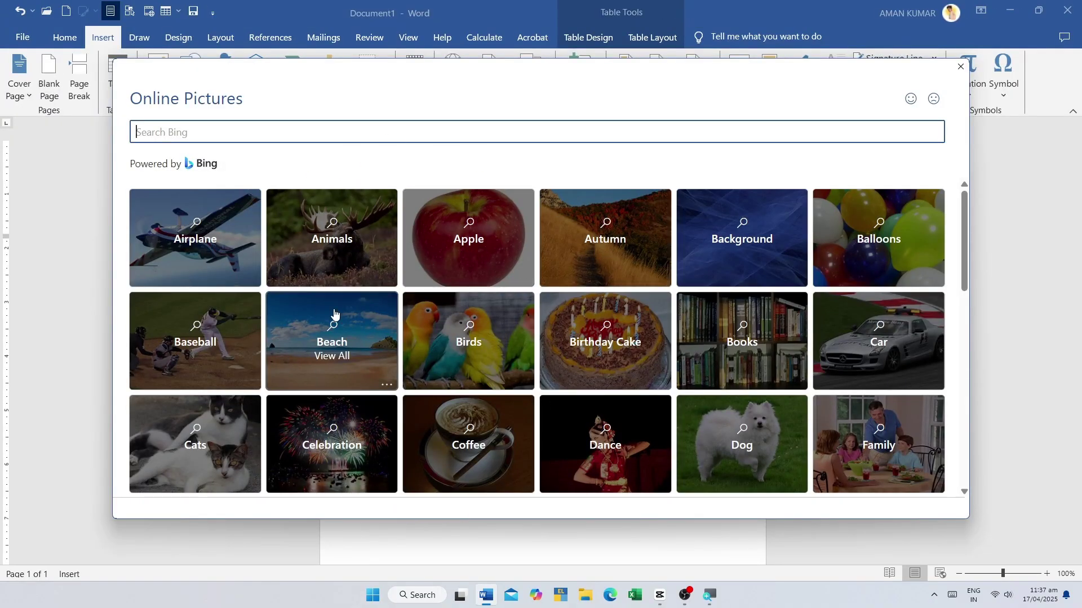
pyautogui.scroll(-2, 440, 384)
pyautogui.scroll(-10, 440, 384)
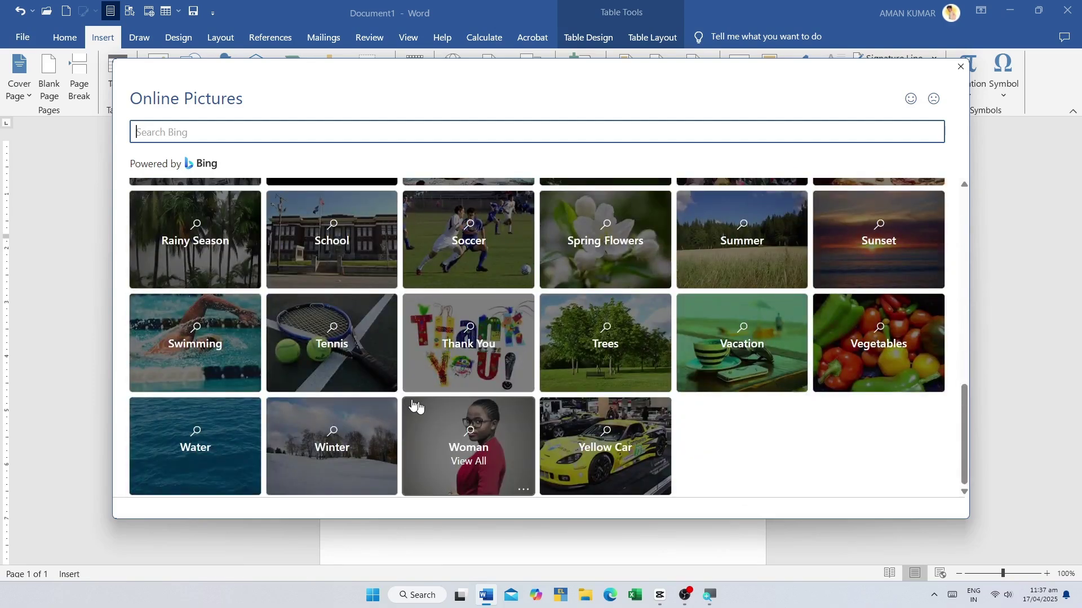
pyautogui.scroll(10, 408, 402)
pyautogui.scroll(1, 408, 402)
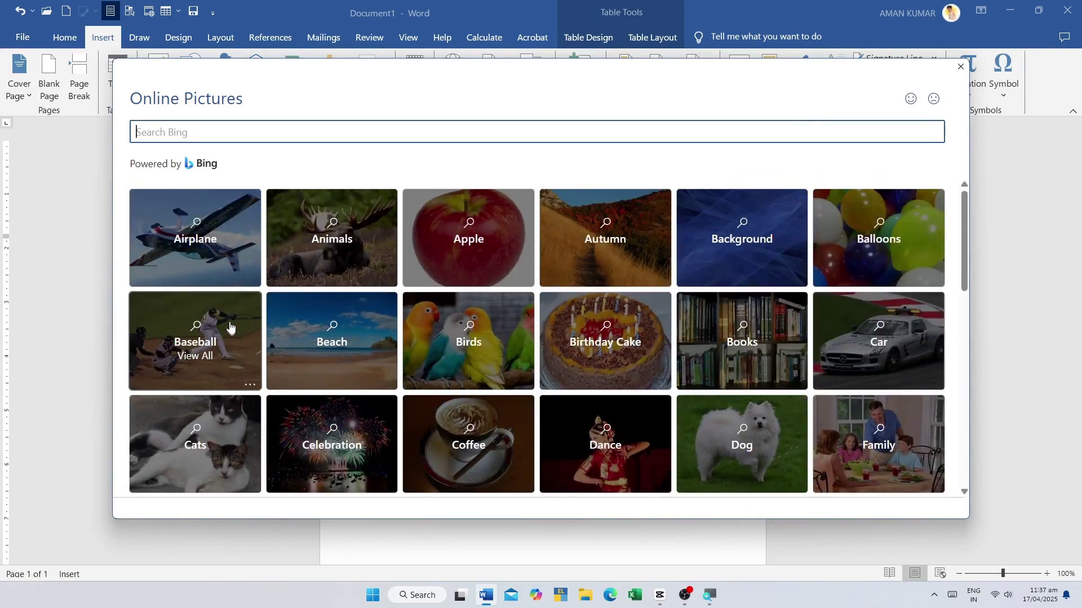
pyautogui.click(224, 253)
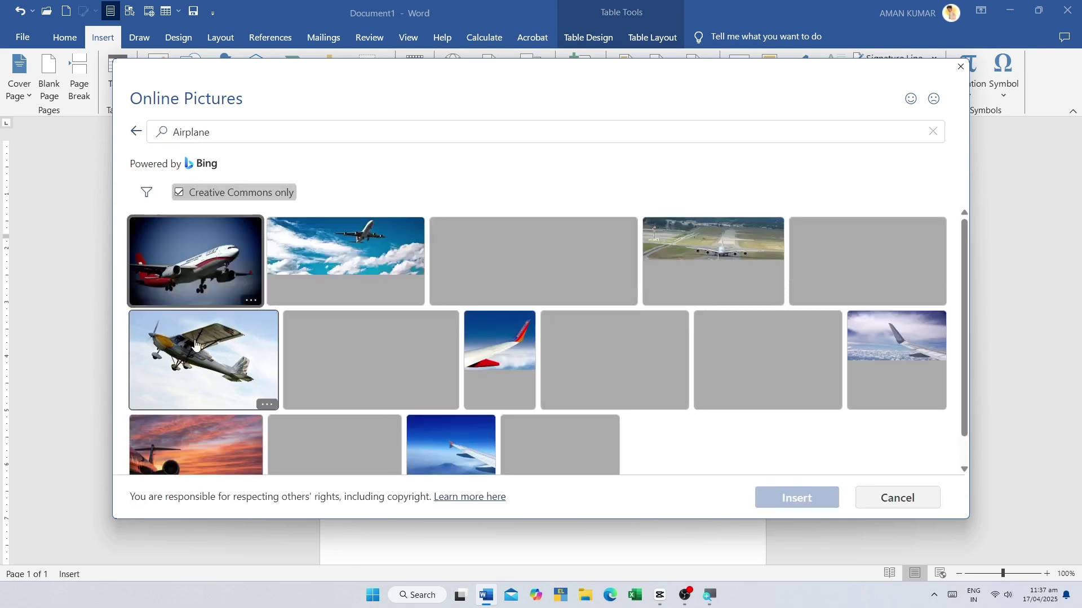
pyautogui.scroll(-1, 347, 290)
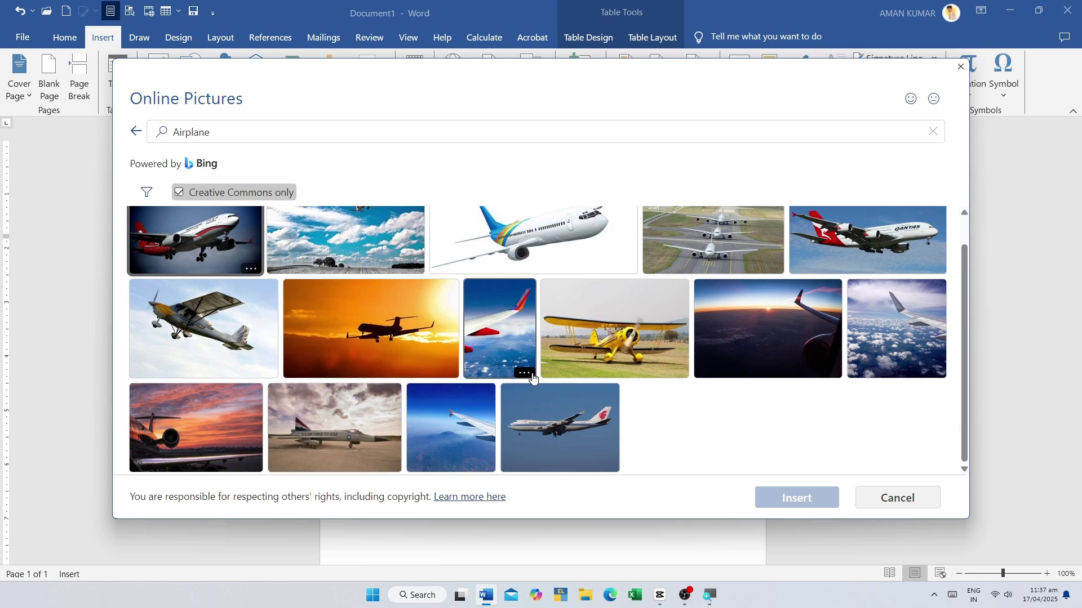
pyautogui.click(347, 248)
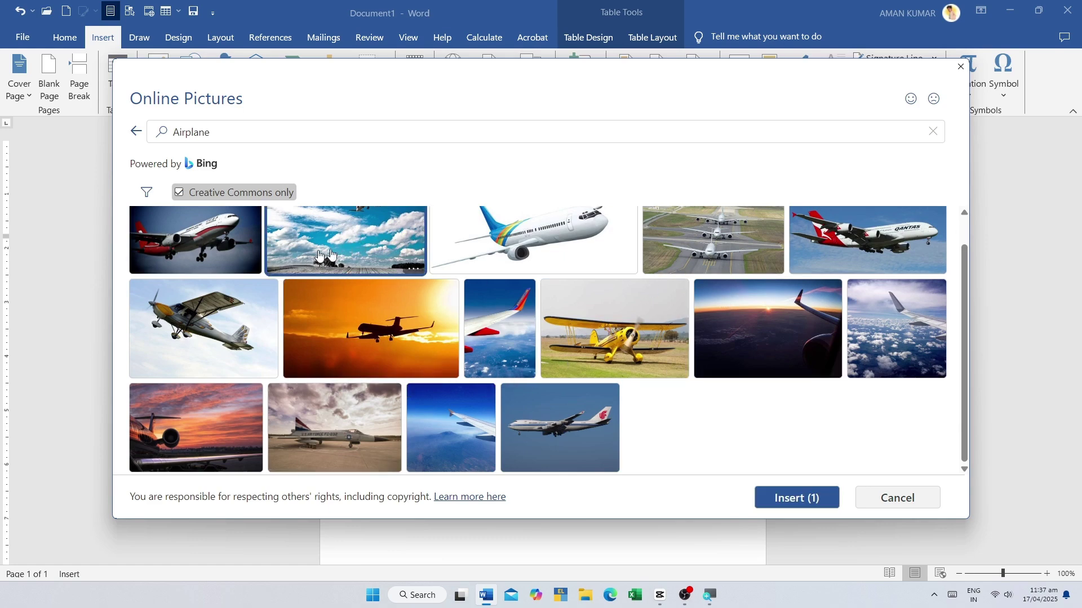
pyautogui.click(797, 499)
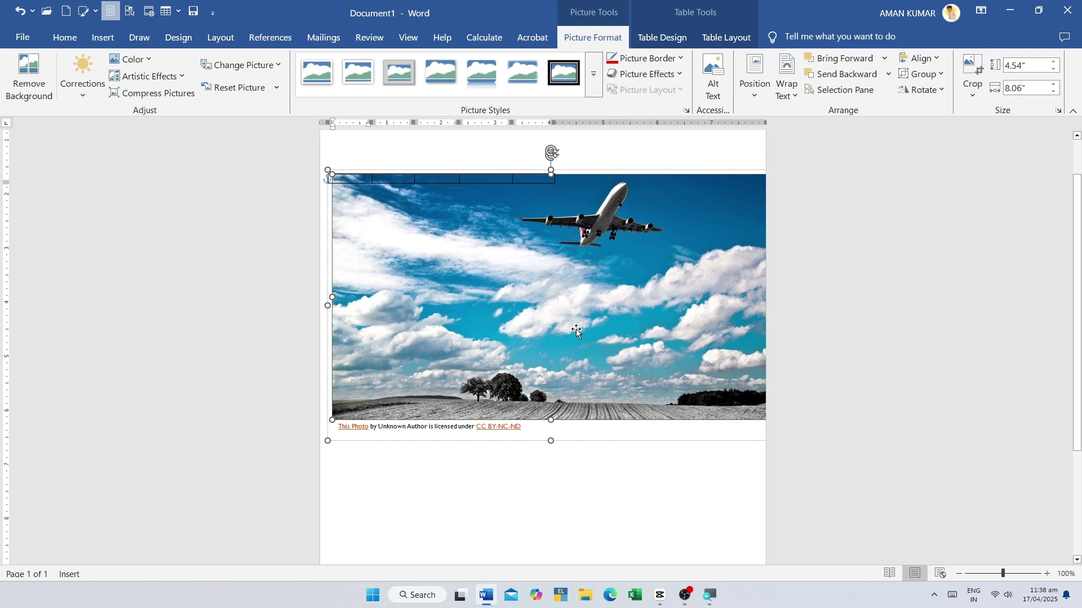
# - Move the airplane photo, cut it from the document, and show the Pictures source menu again
pyautogui.moveTo(522, 291); pyautogui.dragTo(430, 292)
pyautogui.rightClick(430, 291)
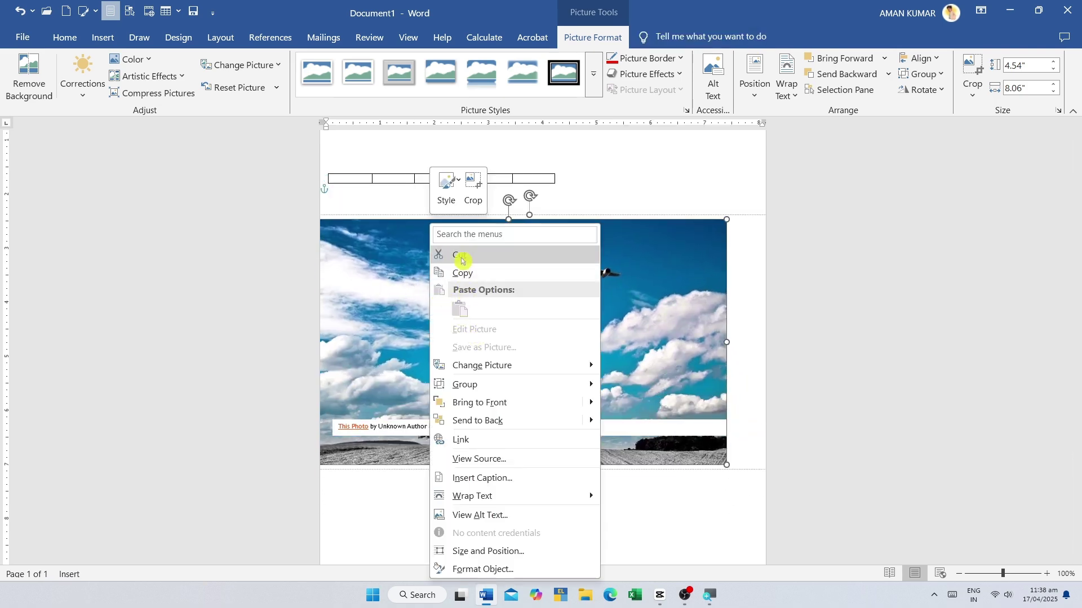
pyautogui.click(440, 255)
pyautogui.click(100, 38)
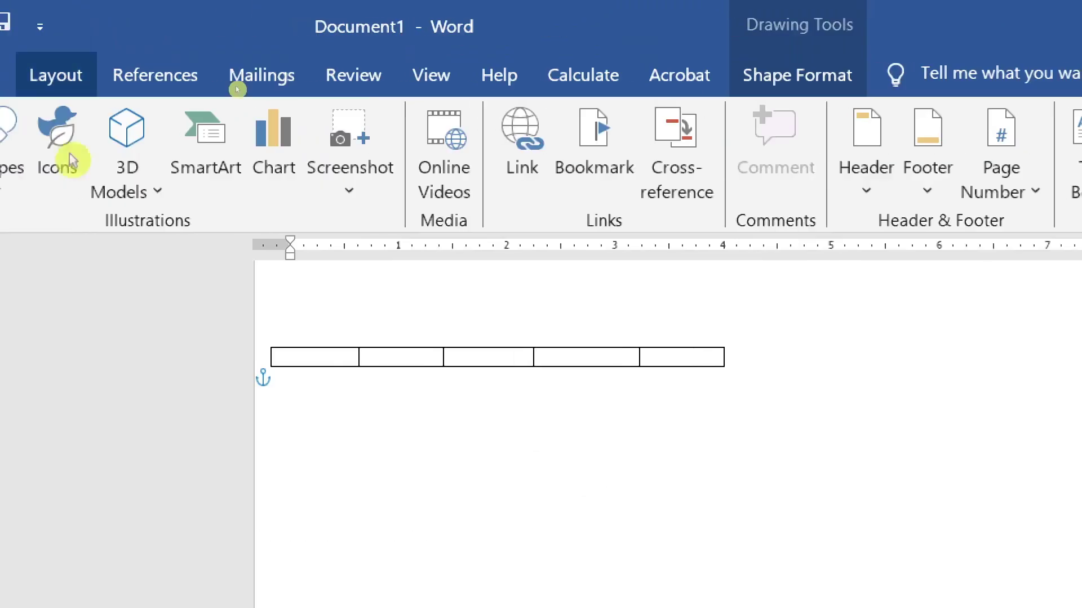
pyautogui.click(159, 95)
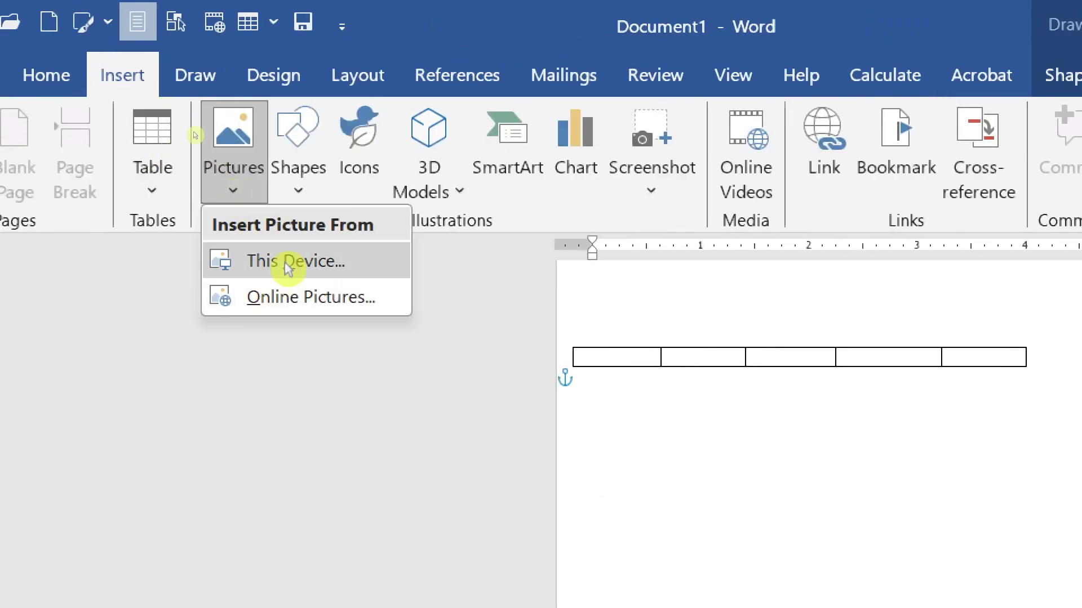
# - Choose This Device and select 'WhatsApp Image 2025-03-30 at 12.07.09 PM' in the SAVE folder
pyautogui.click(325, 265)
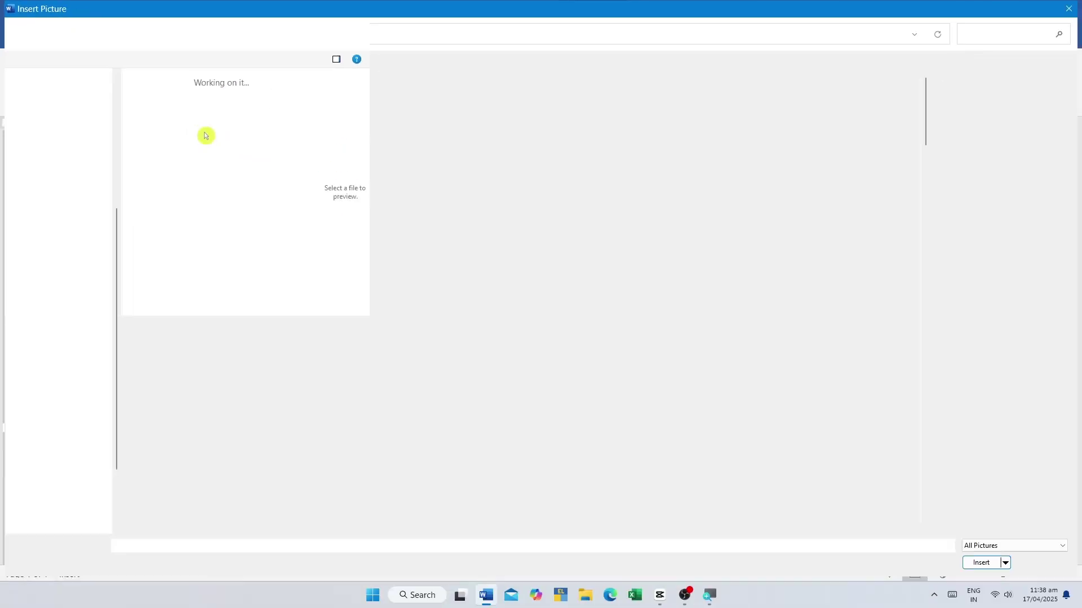
pyautogui.scroll(-15, 396, 375)
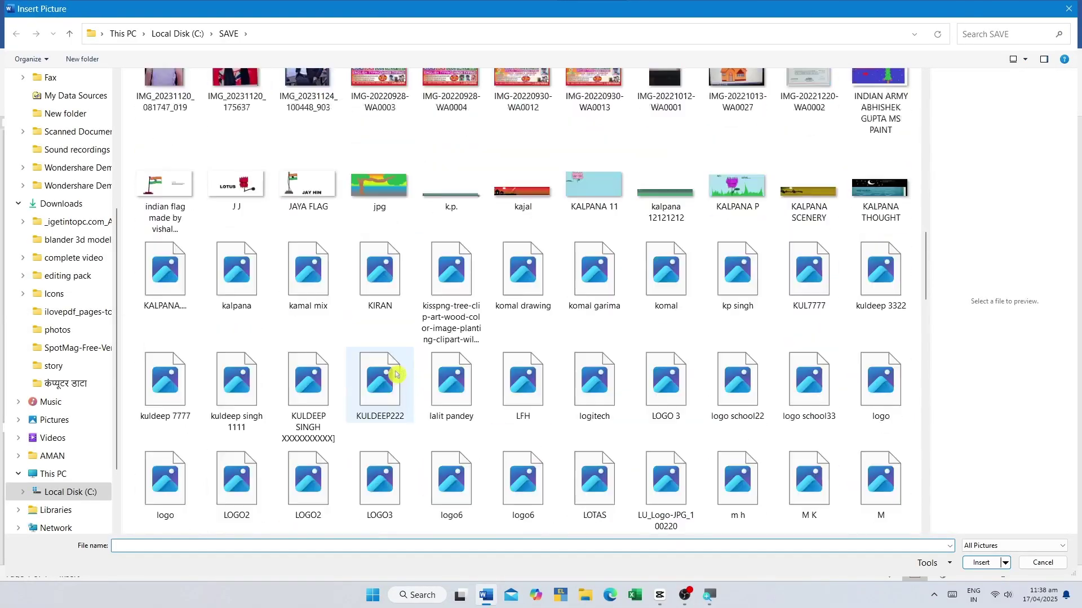
pyautogui.scroll(-5, 396, 374)
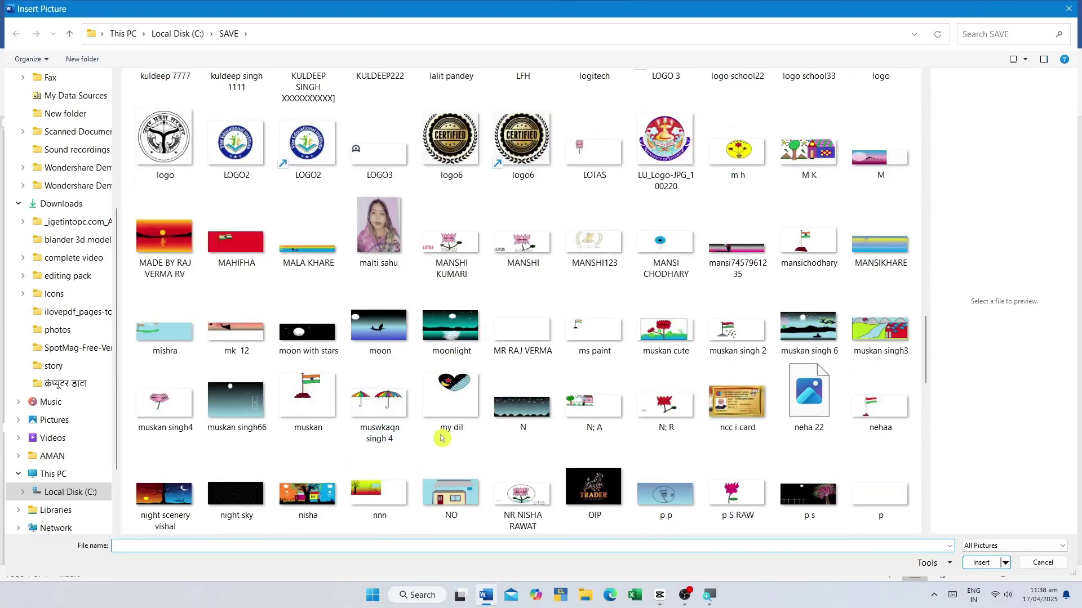
pyautogui.scroll(-10, 396, 374)
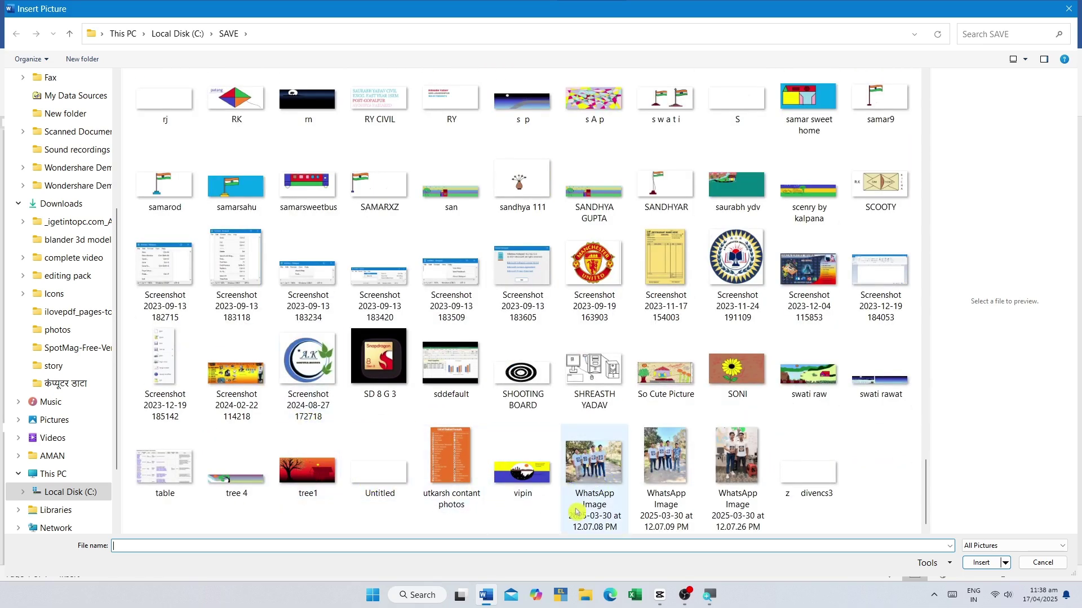
pyautogui.click(668, 468)
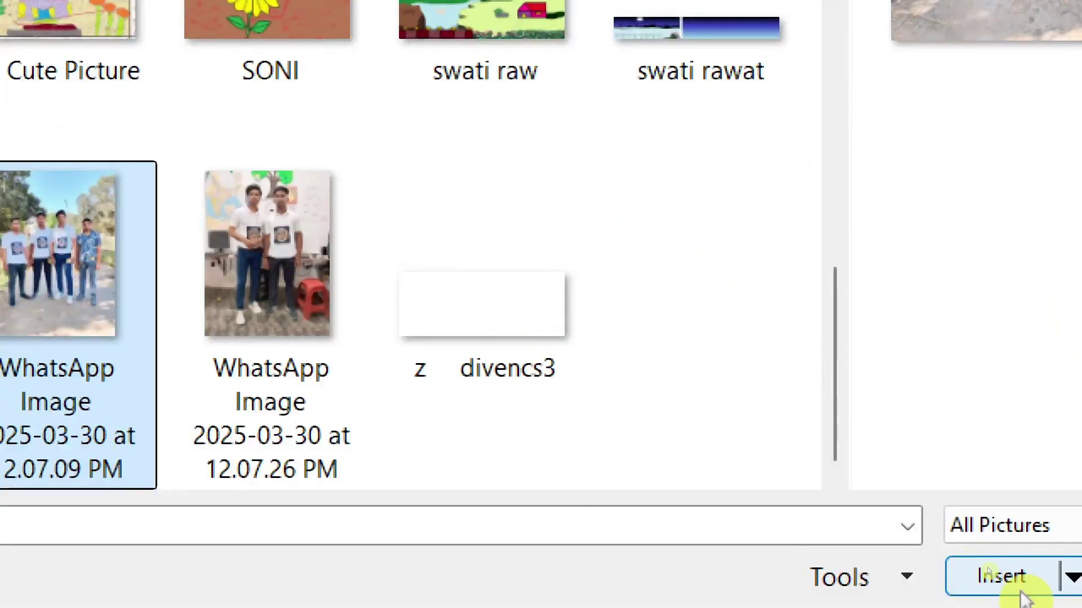
# - Insert the selected WhatsApp group photo into the document
pyautogui.click(978, 563)
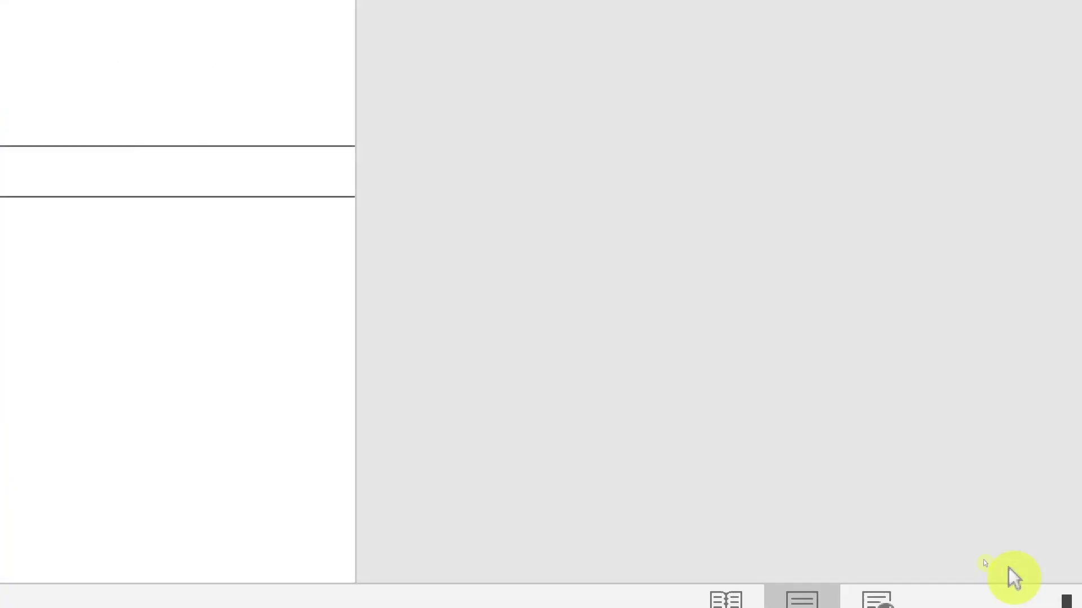
pyautogui.scroll(-3, 55, 430)
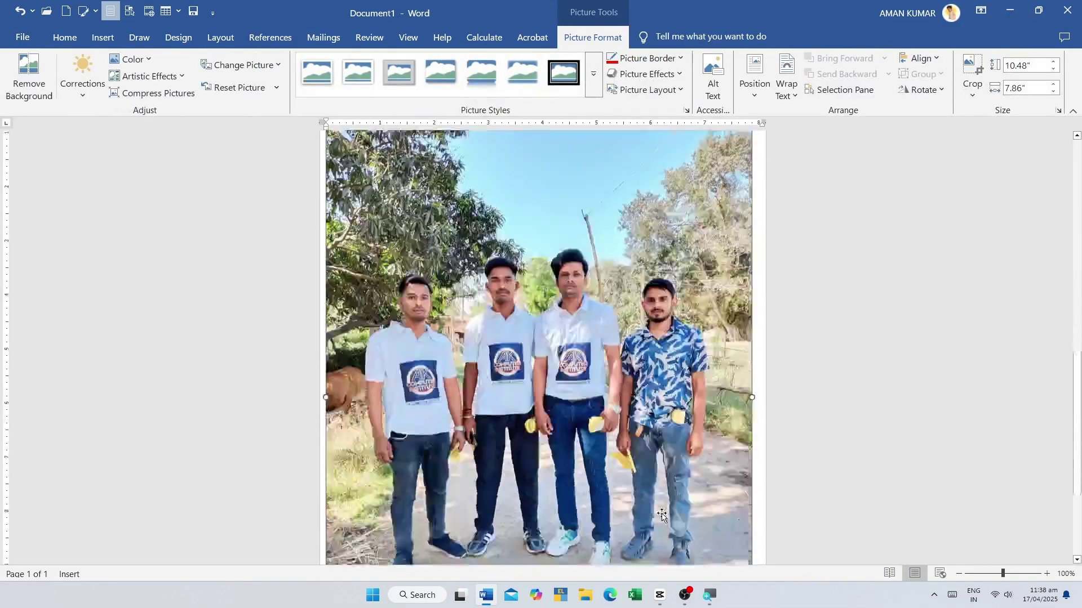
pyautogui.scroll(-5, 662, 514)
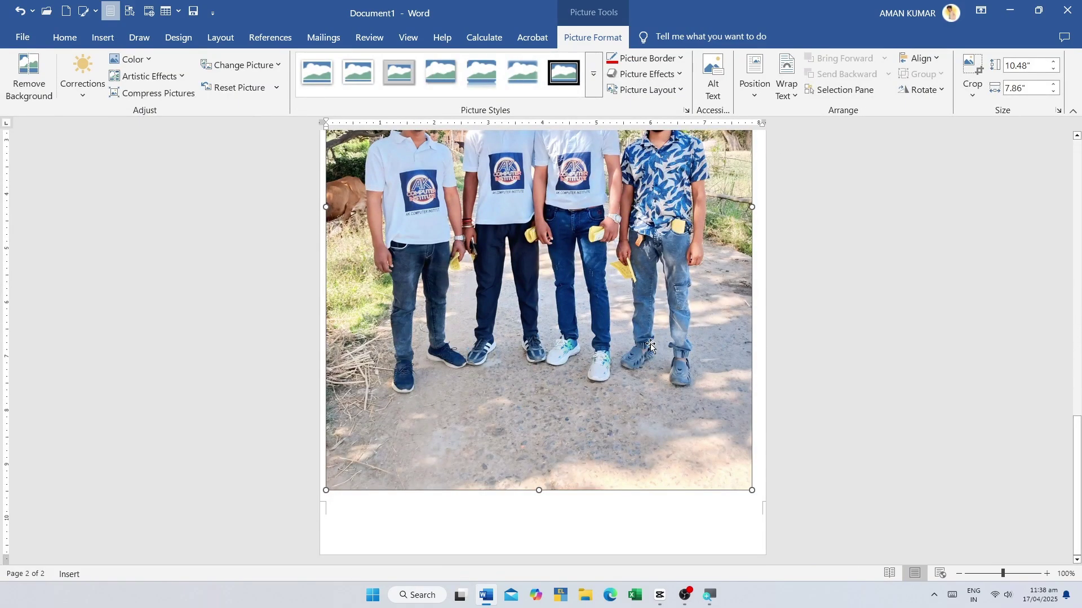
pyautogui.scroll(3, 526, 365)
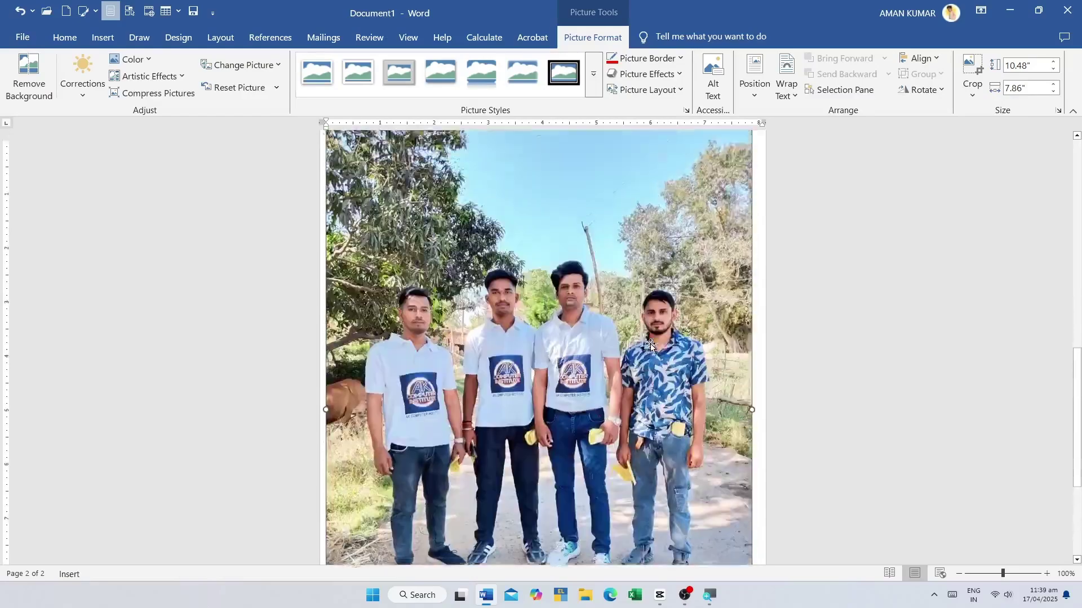
pyautogui.scroll(3, 650, 343)
pyautogui.scroll(-5, 643, 403)
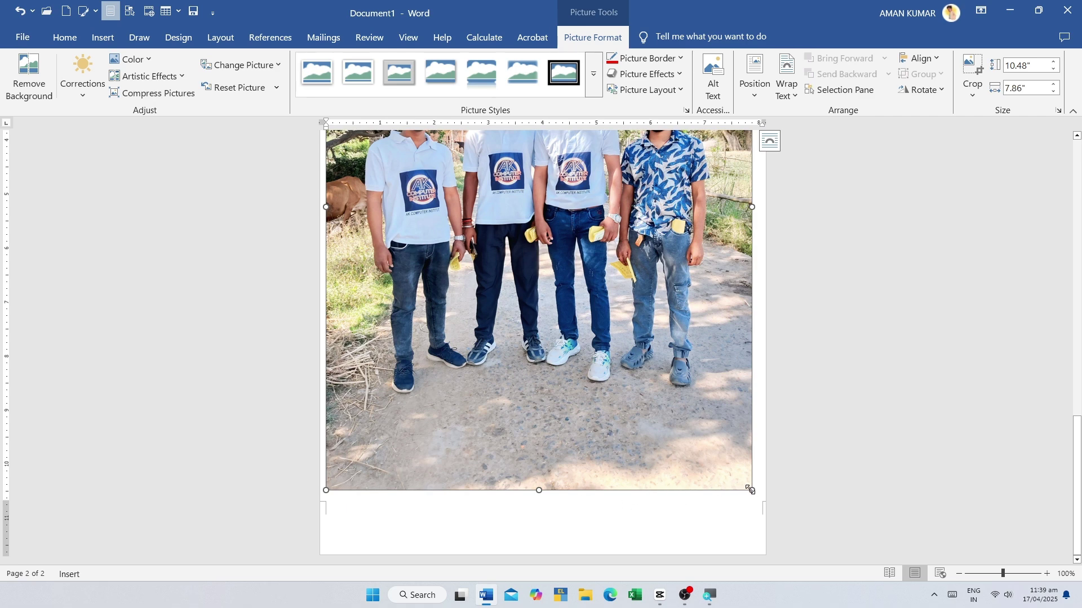
# - Resize the group photo with its handles to 5.77 by 4.1 inches
pyautogui.moveTo(751, 490); pyautogui.dragTo(701, 441)
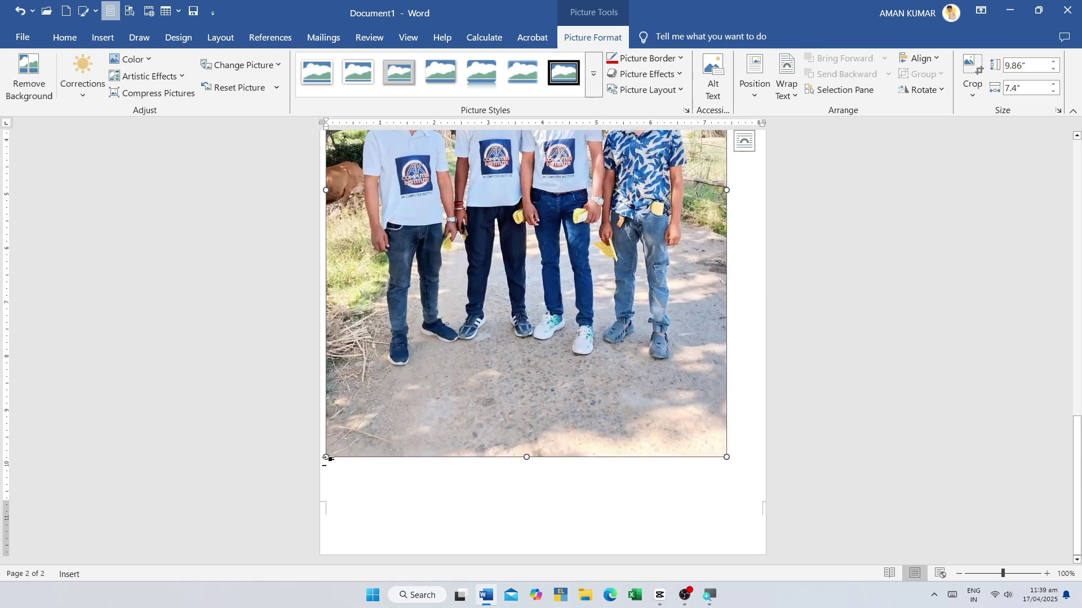
pyautogui.moveTo(327, 458); pyautogui.dragTo(421, 505)
pyautogui.moveTo(543, 505)
pyautogui.mouseDown()
pyautogui.moveTo(543, 555)
pyautogui.moveTo(544, 509)
pyautogui.mouseUp()
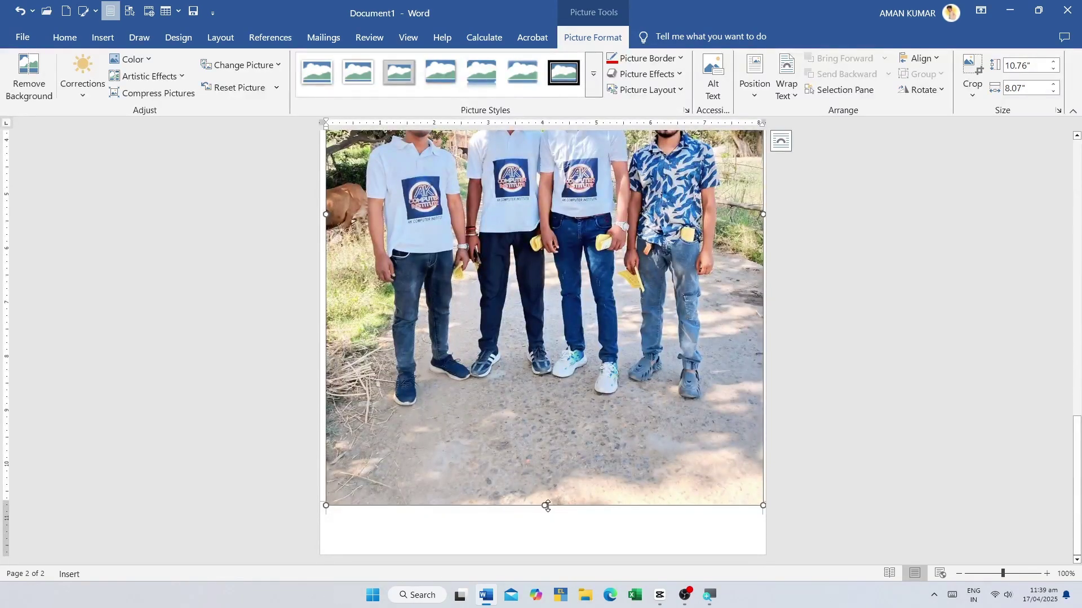
pyautogui.scroll(-6, 547, 506)
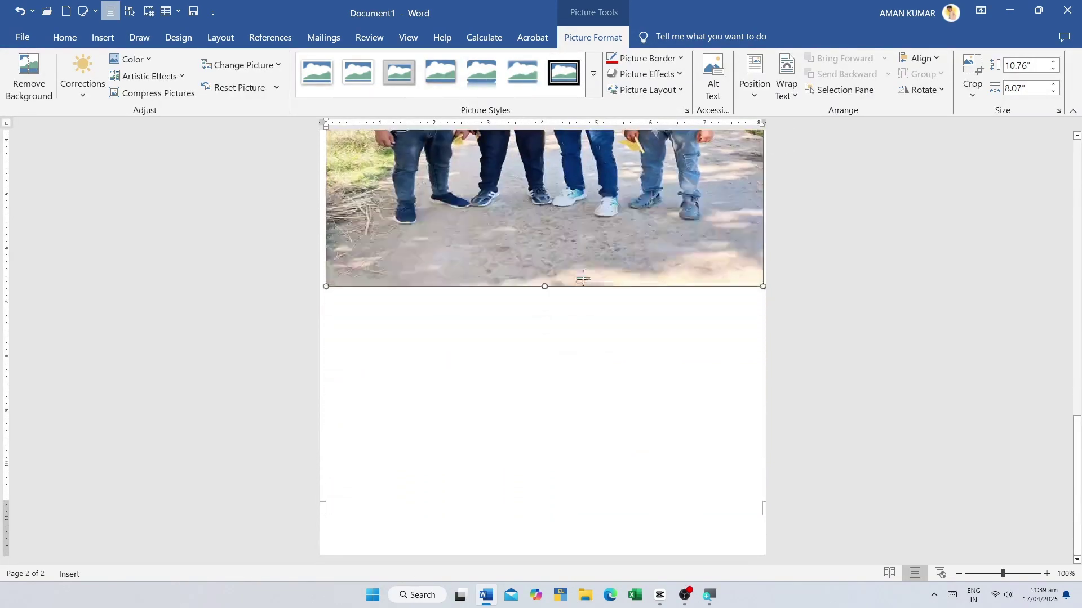
pyautogui.moveTo(600, 201); pyautogui.dragTo(591, 496)
pyautogui.scroll(3, 592, 496)
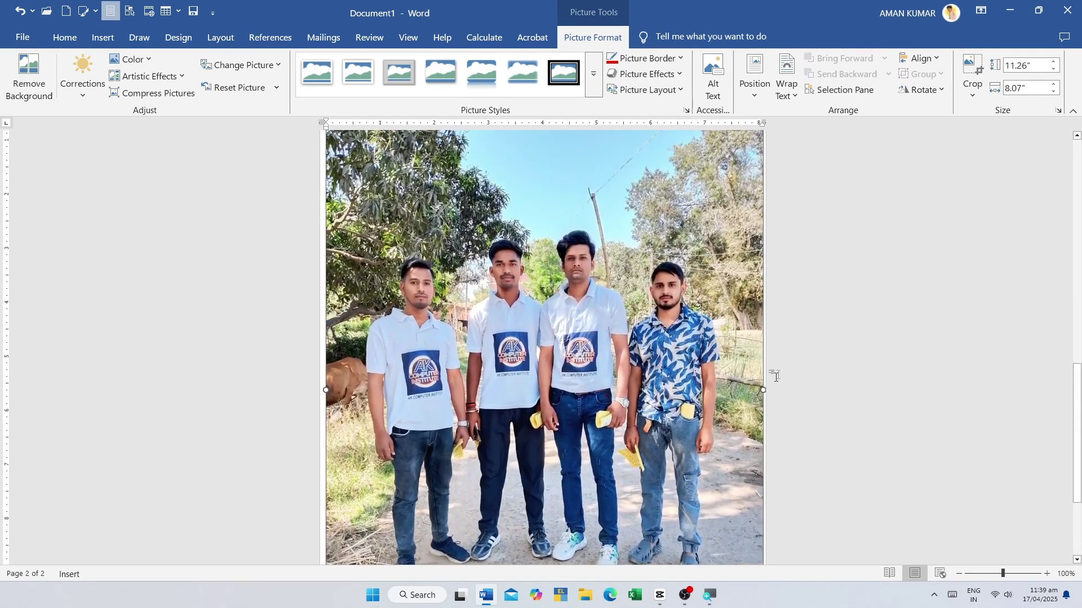
pyautogui.moveTo(766, 393)
pyautogui.mouseDown()
pyautogui.moveTo(529, 393)
pyautogui.moveTo(759, 391)
pyautogui.mouseUp()
pyautogui.scroll(-3, 759, 394)
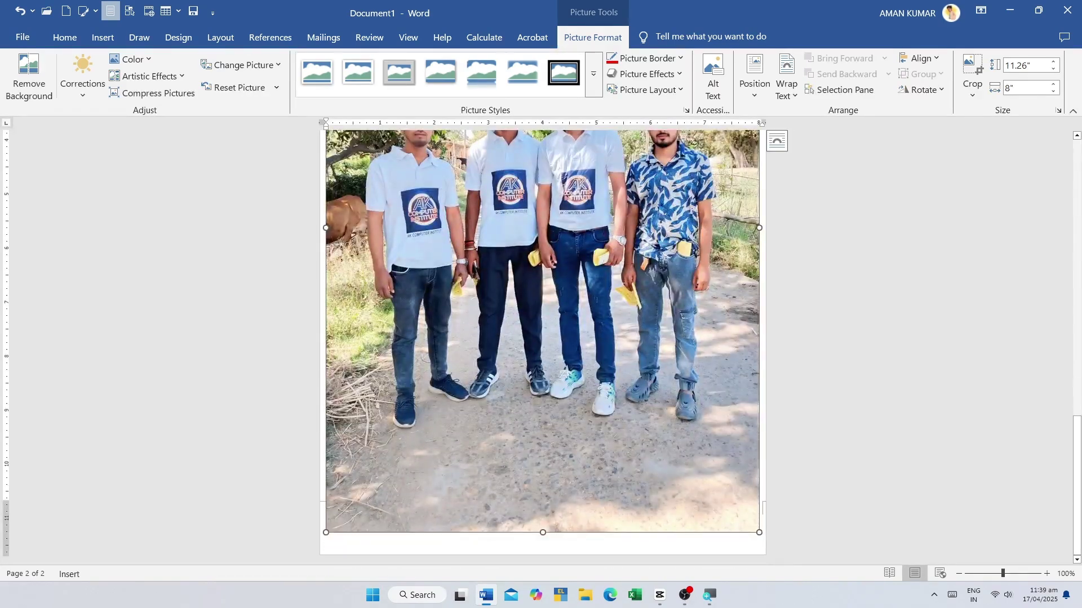
pyautogui.moveTo(759, 533); pyautogui.dragTo(550, 240)
pyautogui.scroll(5, 449, 356)
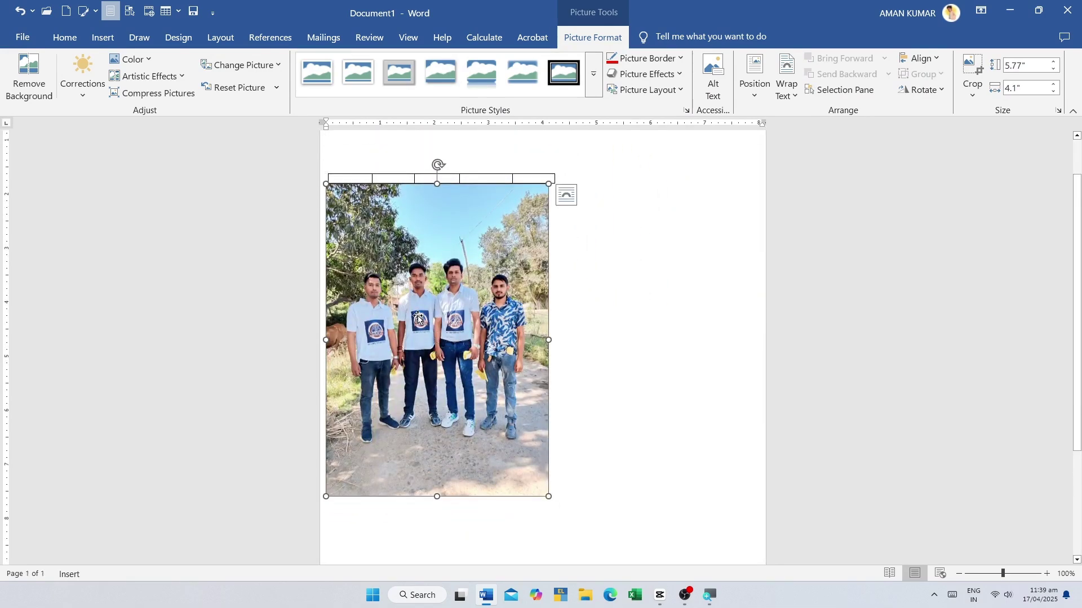
# - Drag the photo up to sit just below the small six-cell table
pyautogui.moveTo(418, 318); pyautogui.dragTo(475, 393)
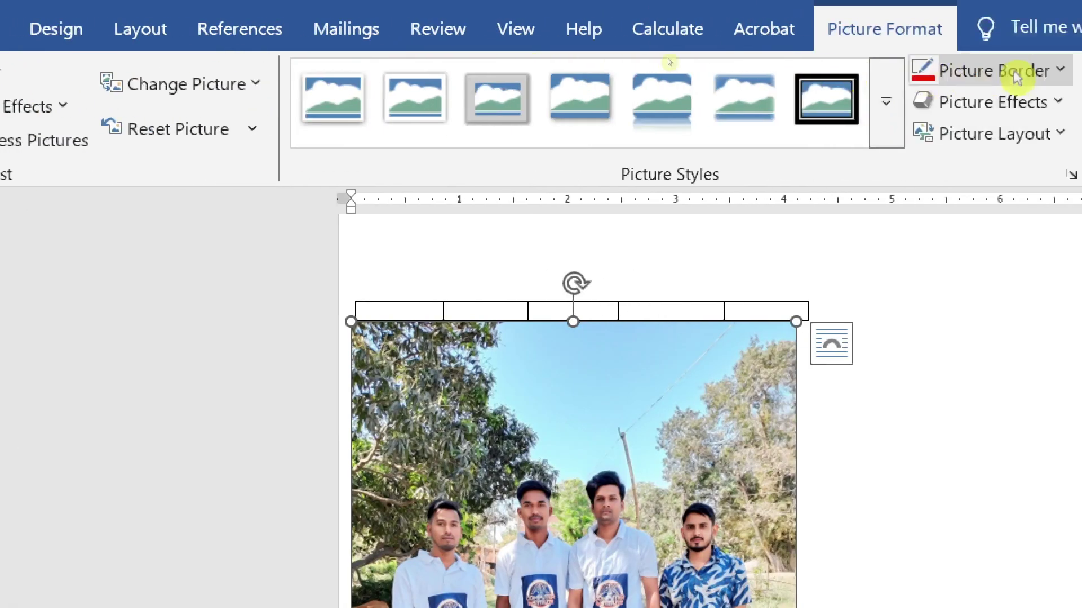
pyautogui.scroll(-2, 447, 529)
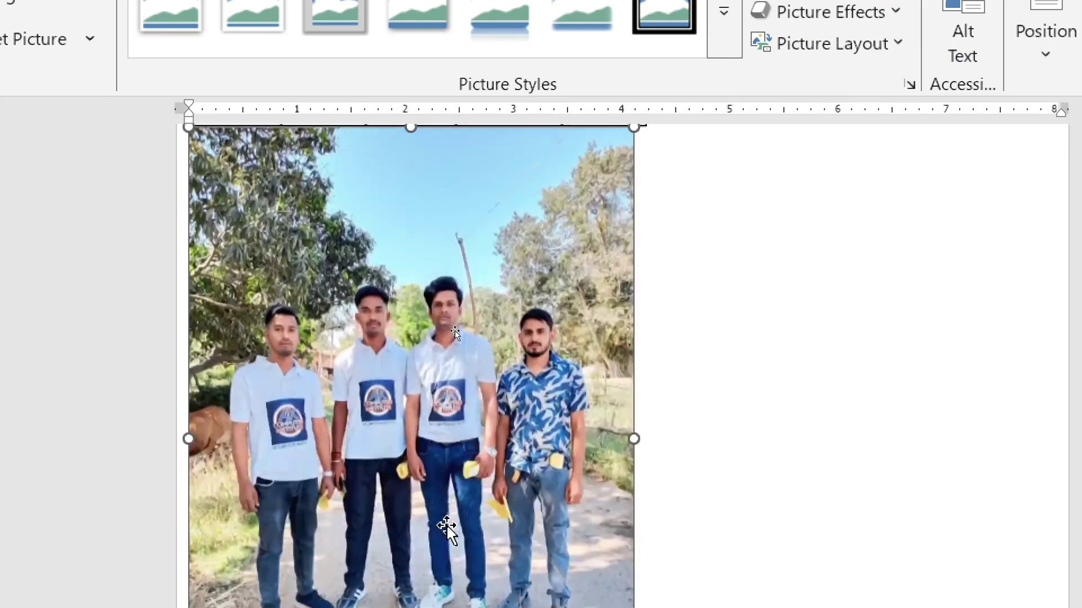
pyautogui.moveTo(447, 529); pyautogui.dragTo(461, 400)
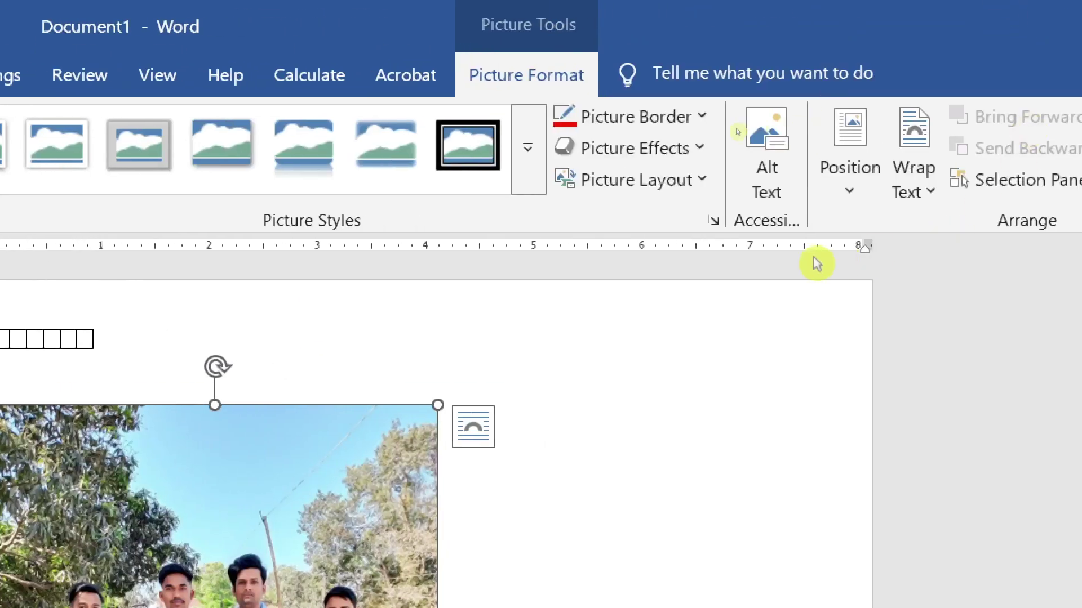
# - Set the photo's wrapping to In Front of Text and nudge it slightly lower
pyautogui.click(994, 197)
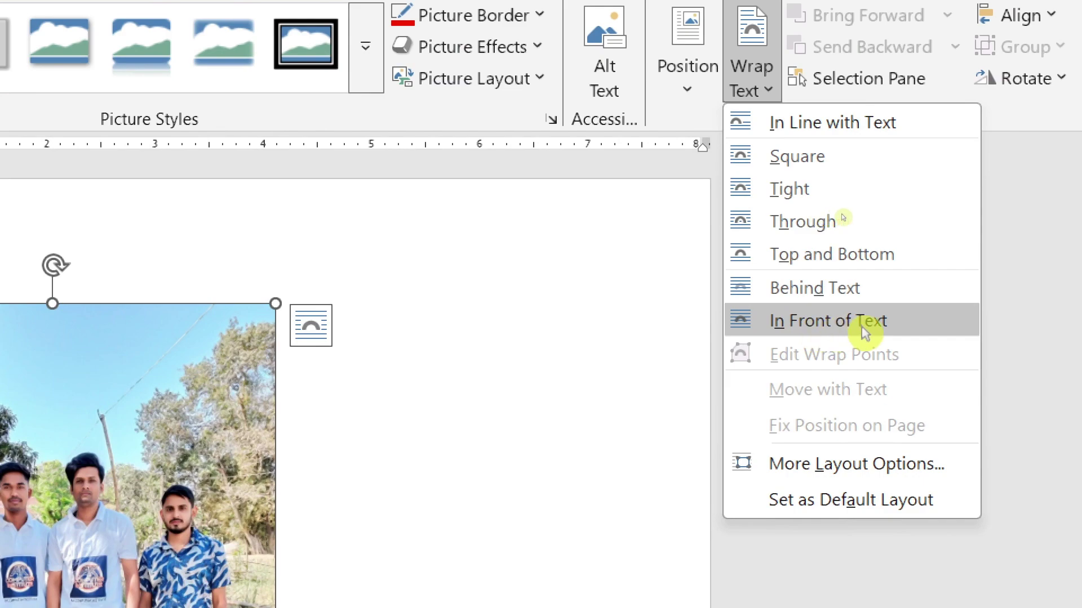
pyautogui.click(863, 330)
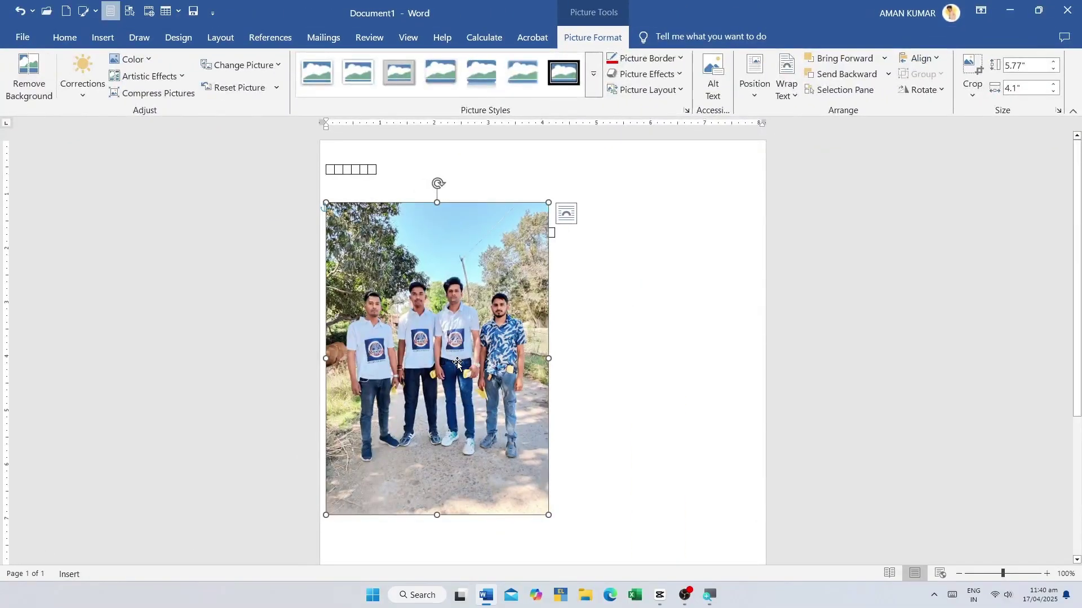
pyautogui.moveTo(457, 364); pyautogui.dragTo(544, 378)
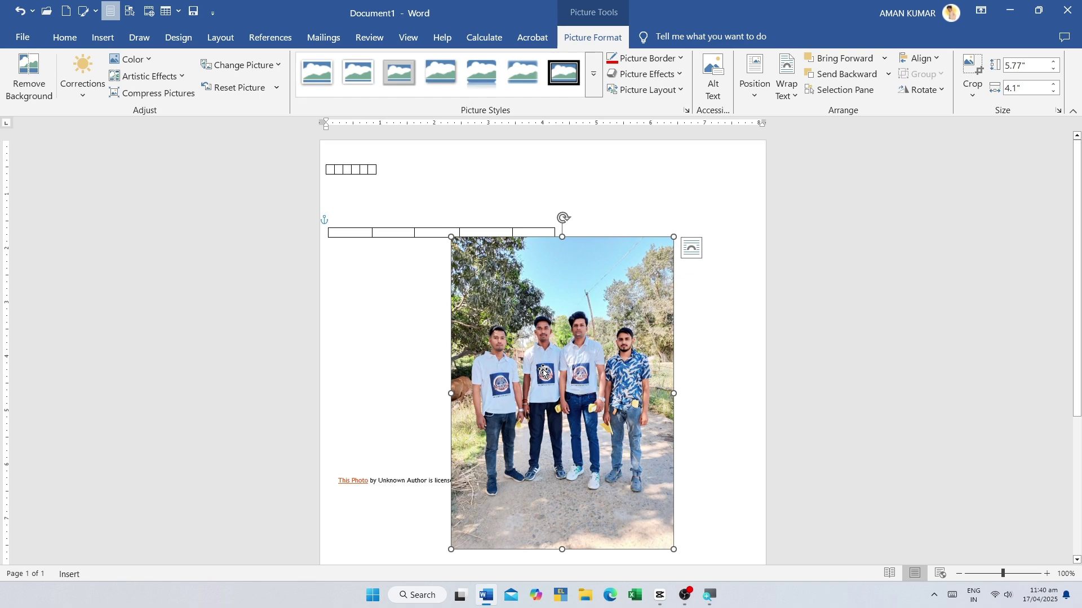
pyautogui.hotkey('ctrl', 'z')
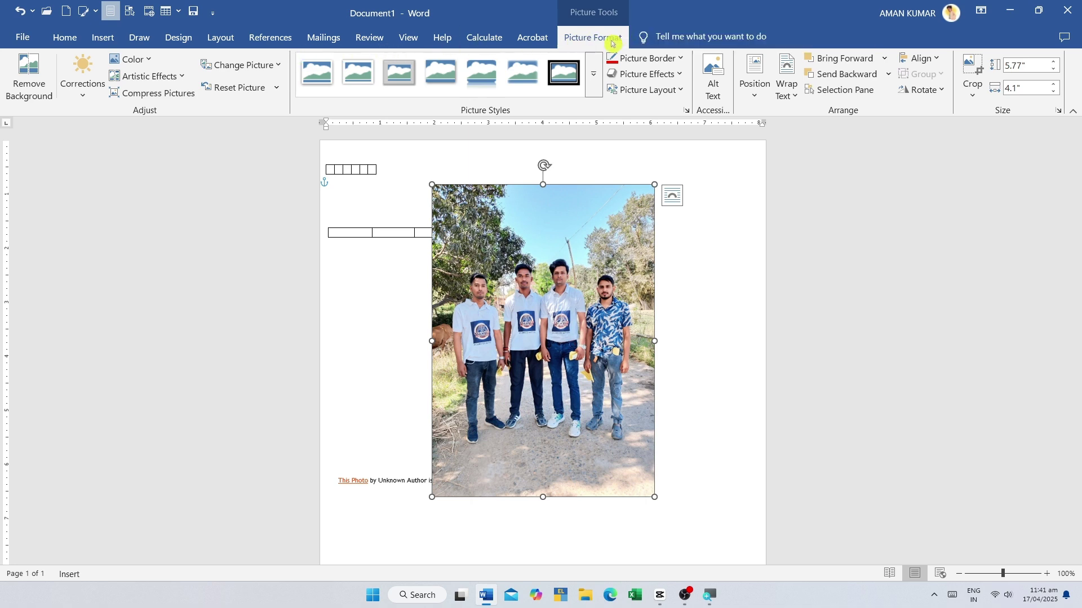
pyautogui.moveTo(564, 331)
pyautogui.mouseDown()
pyautogui.moveTo(533, 341)
pyautogui.moveTo(558, 349)
pyautogui.mouseUp()
# - Move the photo a bit right and up, then display its Picture Format Wrap Text choices
pyautogui.click(103, 37)
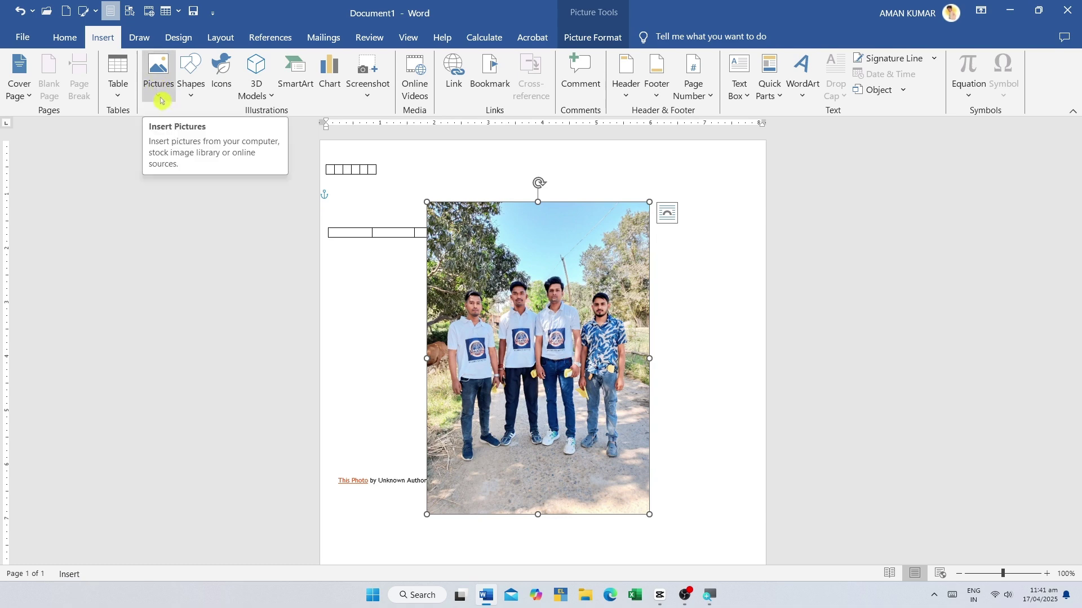
pyautogui.click(162, 101)
pyautogui.click(564, 263)
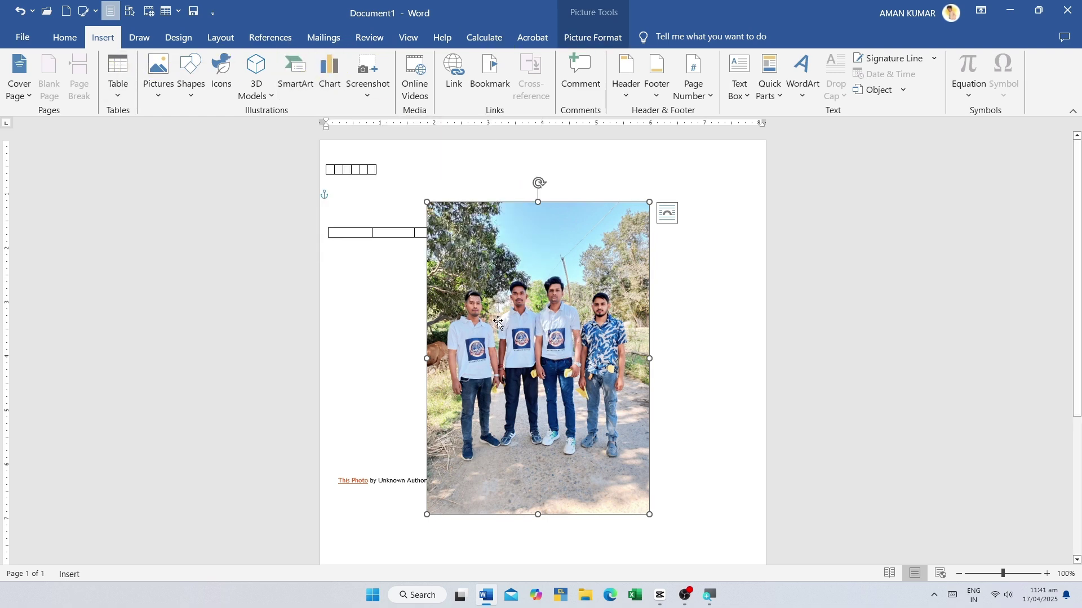
pyautogui.moveTo(519, 330); pyautogui.dragTo(559, 321)
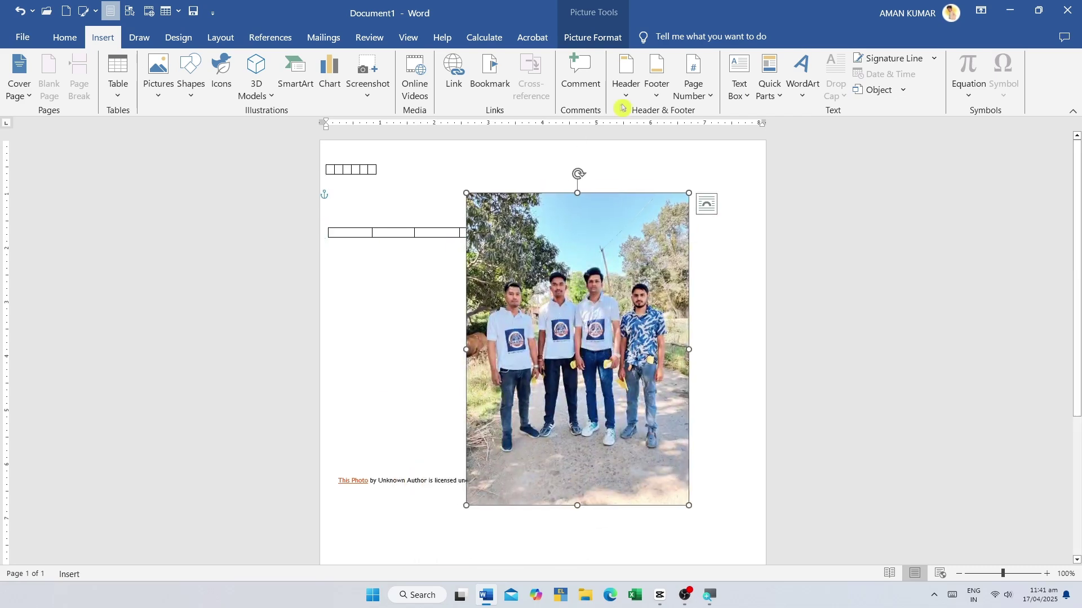
pyautogui.click(599, 37)
pyautogui.click(786, 90)
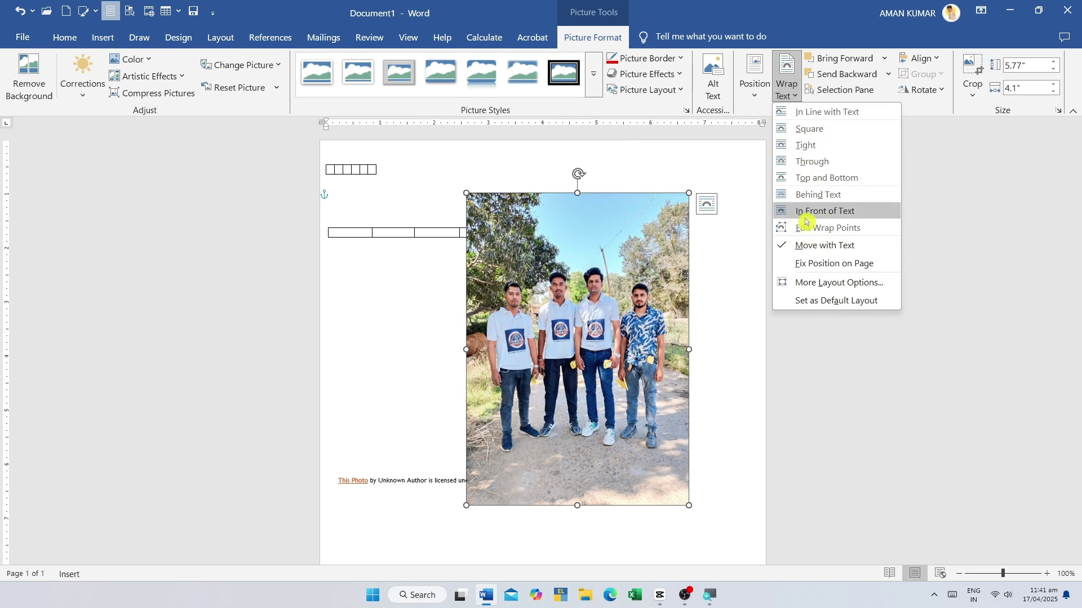
# - Dismiss the Wrap Text menu, nudge the photo left and down, and open the Shapes gallery
pyautogui.click(556, 325)
pyautogui.moveTo(554, 282)
pyautogui.mouseDown()
pyautogui.moveTo(541, 367)
pyautogui.moveTo(563, 300)
pyautogui.moveTo(541, 287)
pyautogui.mouseUp()
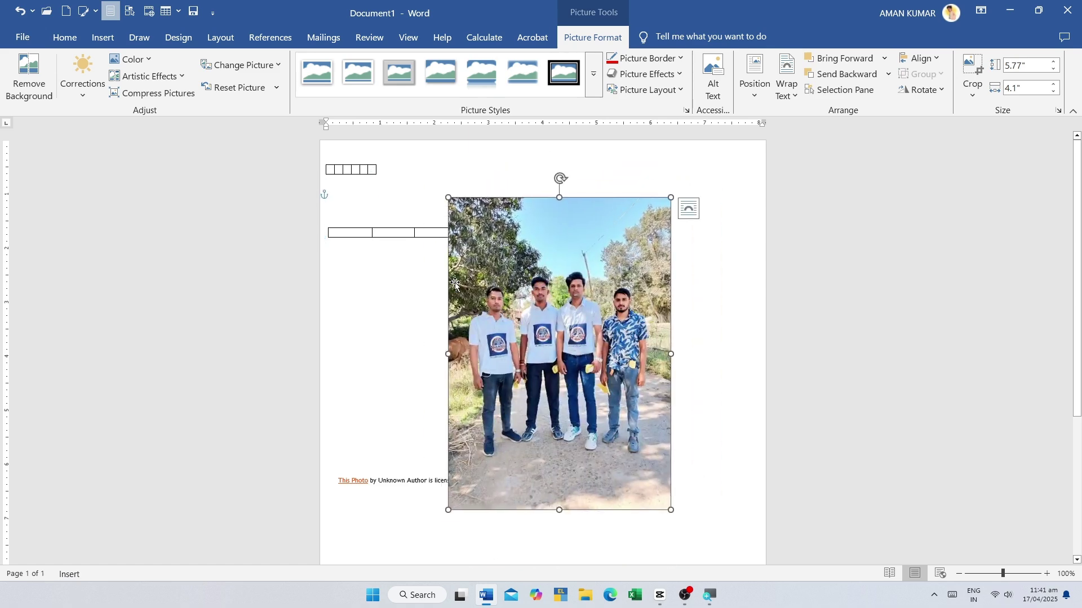
pyautogui.click(103, 37)
pyautogui.click(189, 98)
pyautogui.click(190, 87)
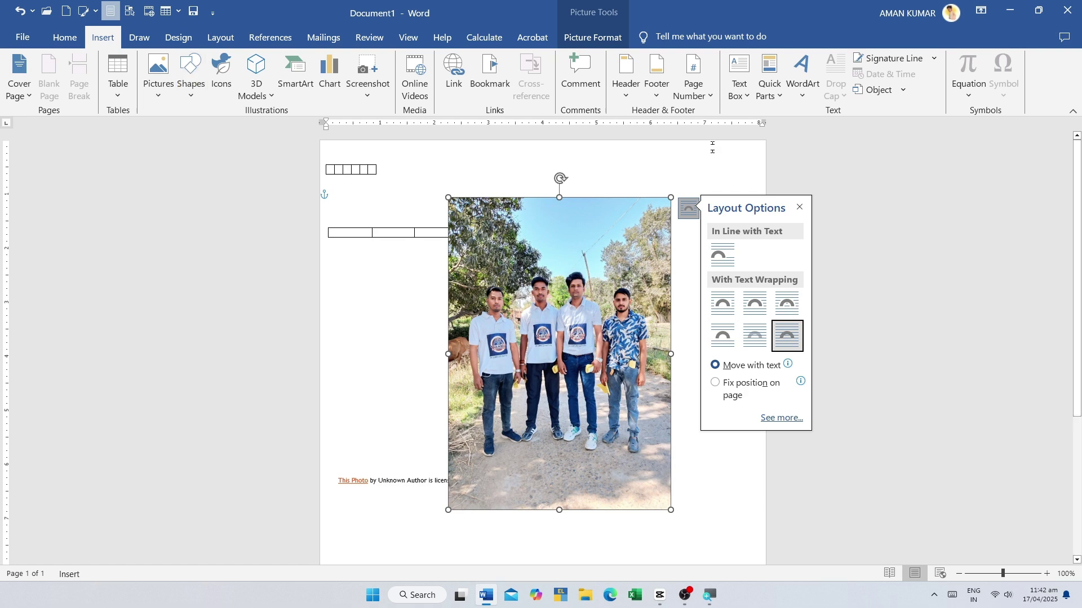
pyautogui.click(194, 88)
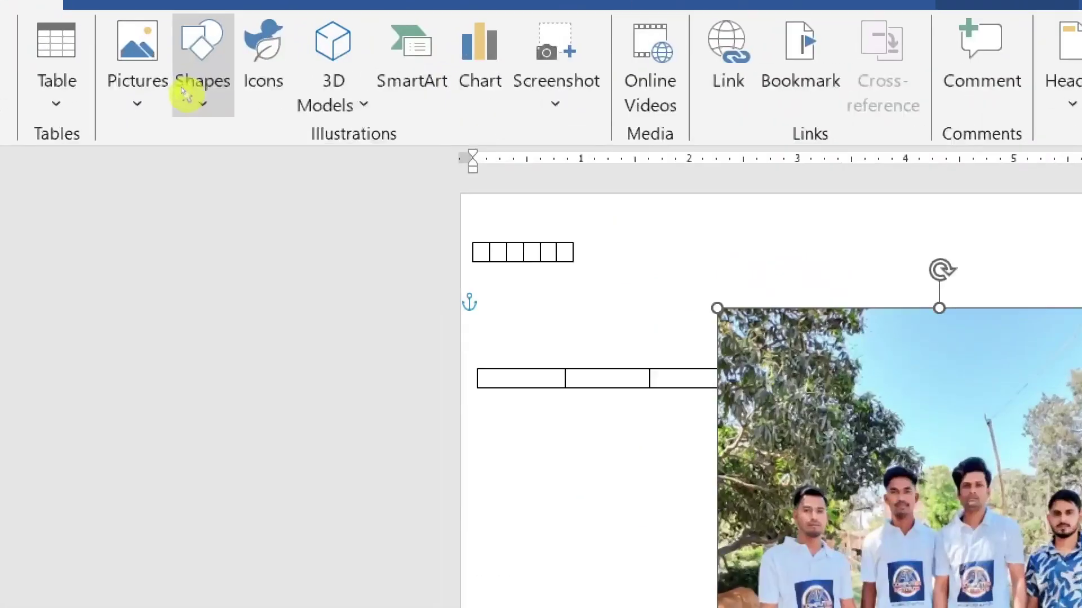
pyautogui.click(184, 89)
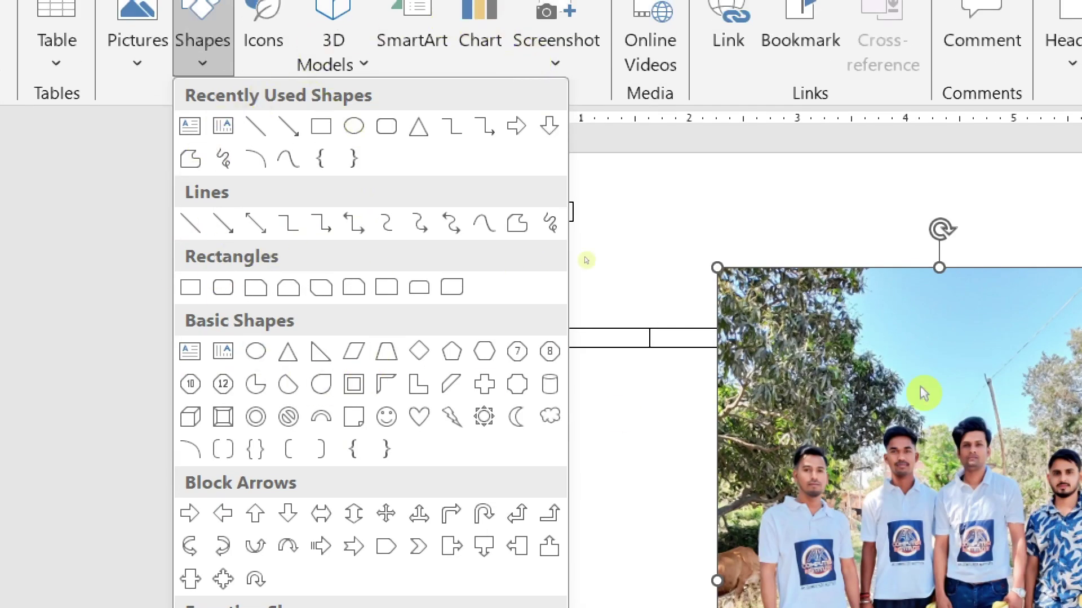
# - Cut the group photo and delete the wide five-column table
pyautogui.click(920, 311)
pyautogui.rightClick(998, 367)
pyautogui.click(945, 421)
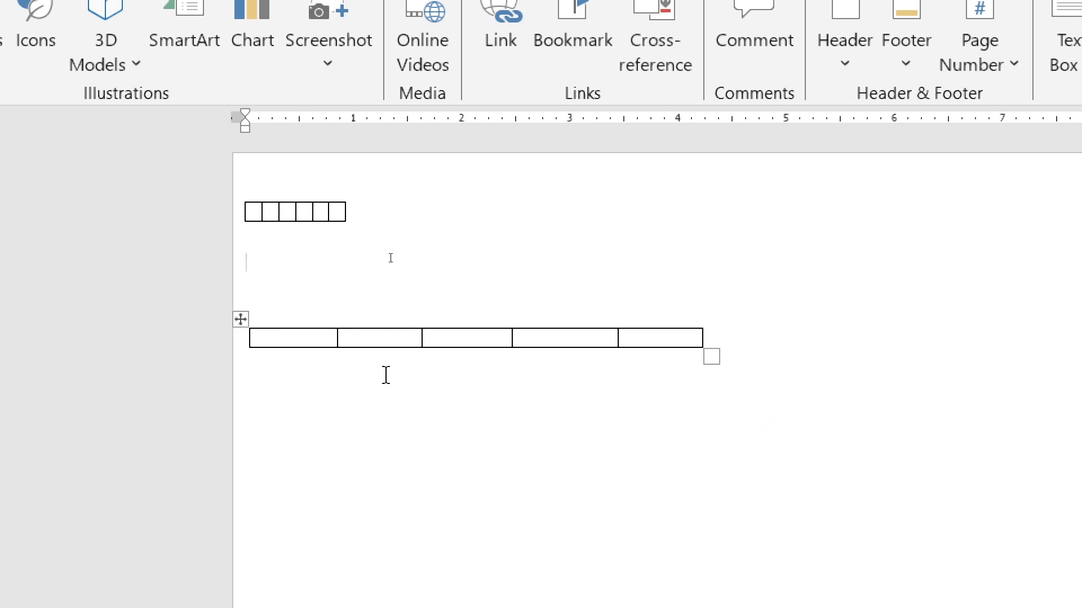
pyautogui.rightClick(240, 319)
pyautogui.click(241, 319)
pyautogui.rightClick(241, 320)
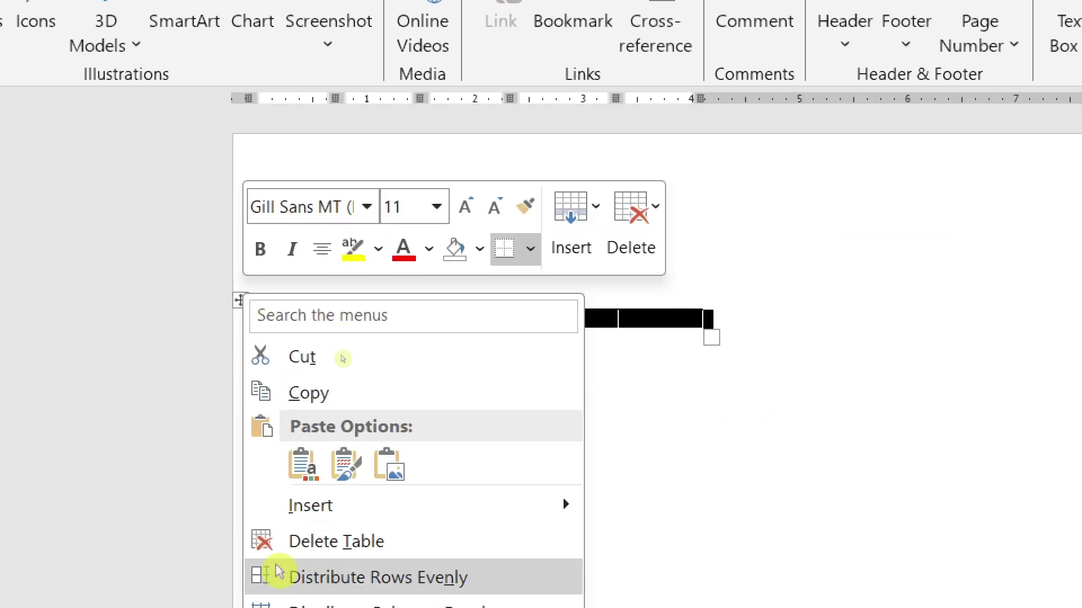
pyautogui.click(334, 563)
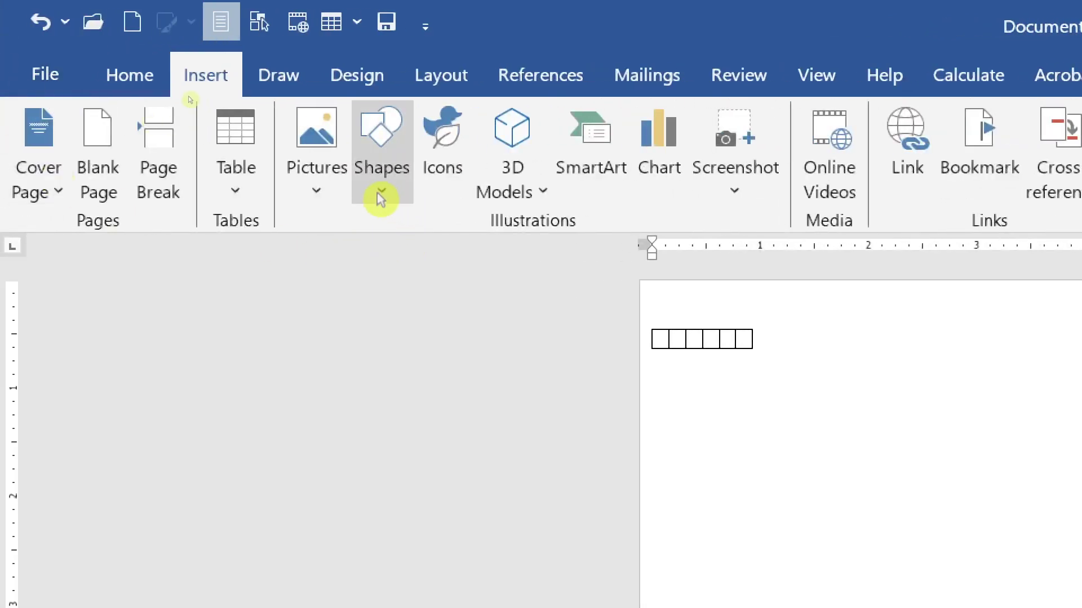
# - Draw a red oval below the small table and a red rounded rectangle above it
pyautogui.click(378, 192)
pyautogui.click(538, 256)
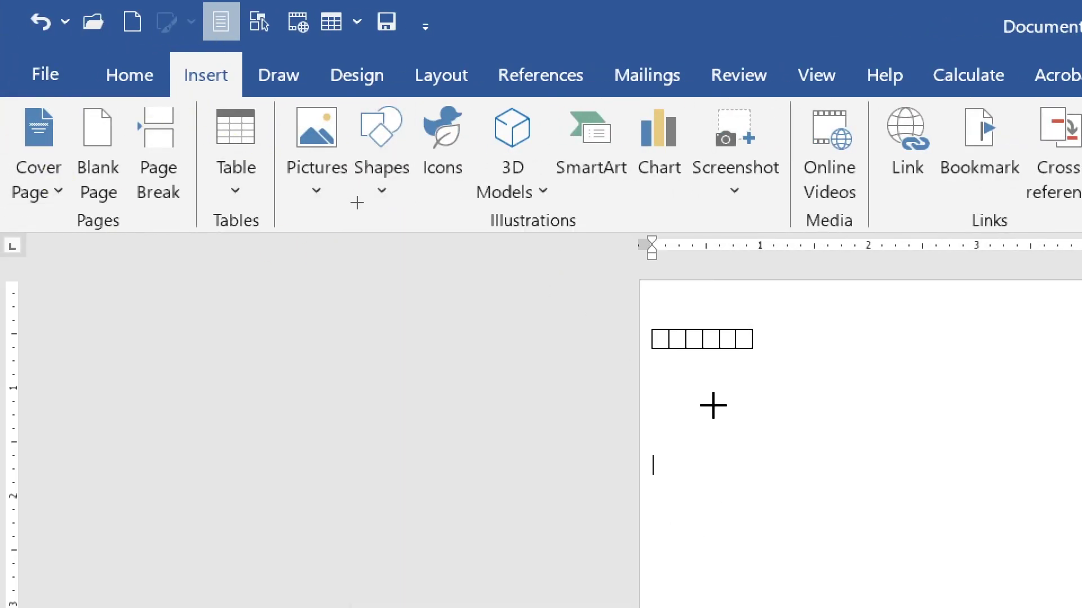
pyautogui.moveTo(771, 435); pyautogui.dragTo(1055, 607)
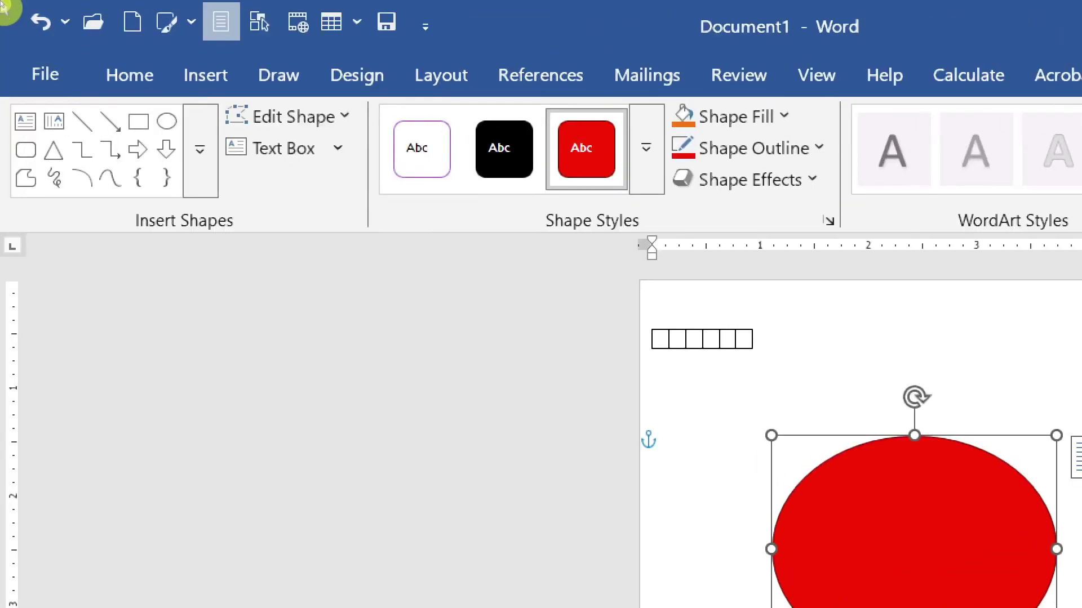
pyautogui.click(210, 78)
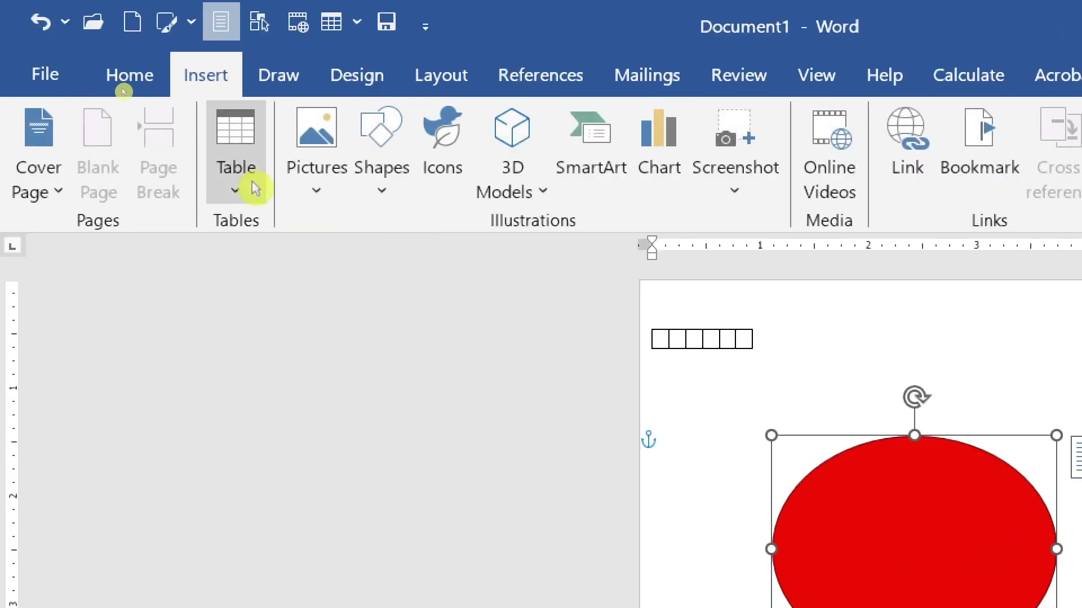
pyautogui.click(406, 204)
pyautogui.click(575, 251)
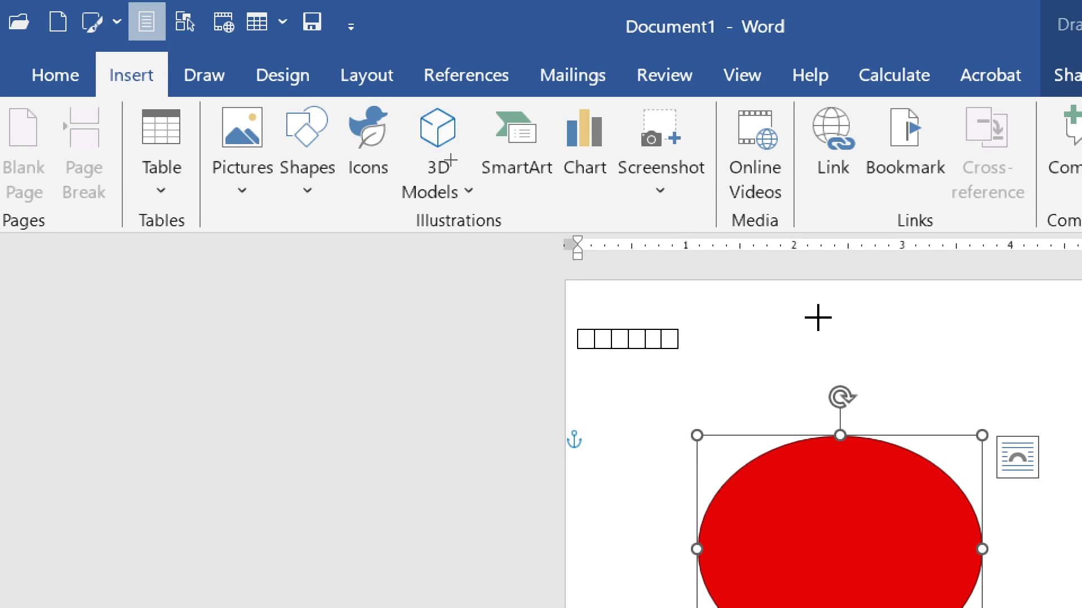
pyautogui.moveTo(817, 318); pyautogui.dragTo(1065, 413)
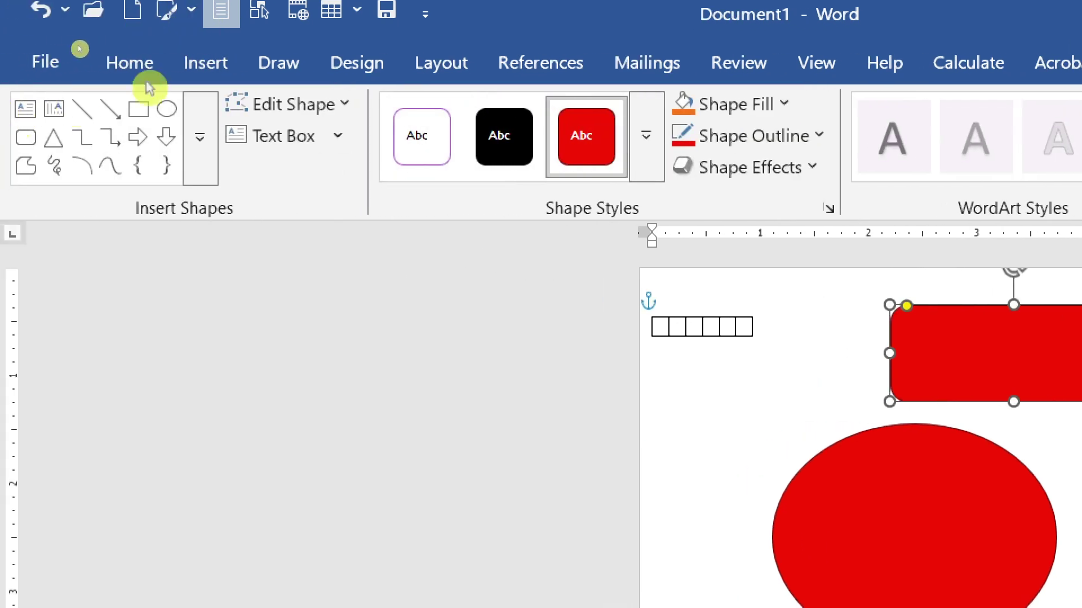
# - Draw a red bevelled rectangle below the oval
pyautogui.click(205, 69)
pyautogui.click(384, 176)
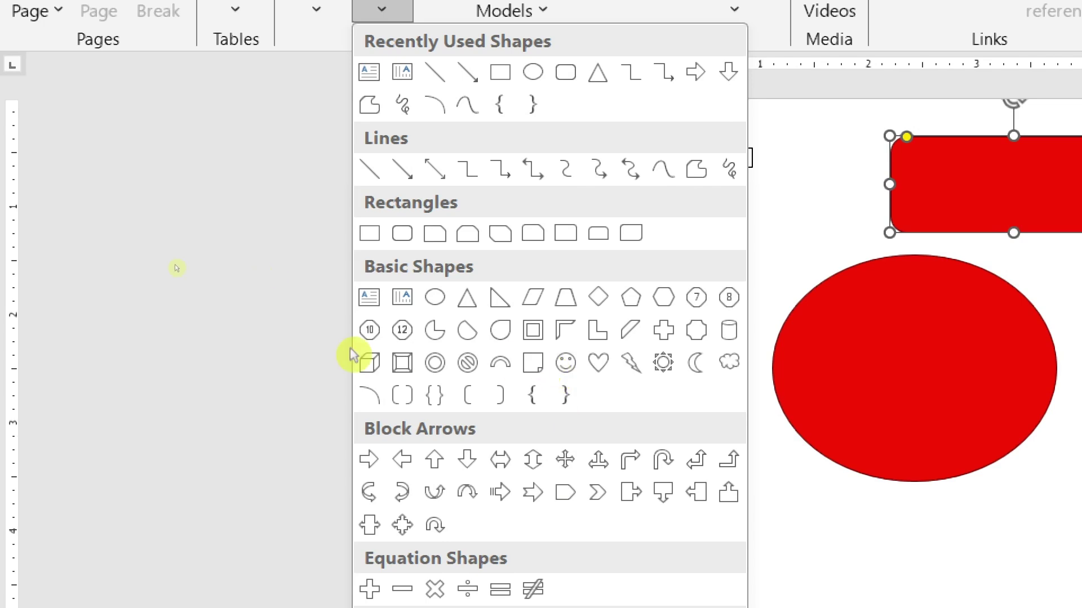
pyautogui.click(402, 363)
pyautogui.moveTo(771, 480); pyautogui.dragTo(1081, 598)
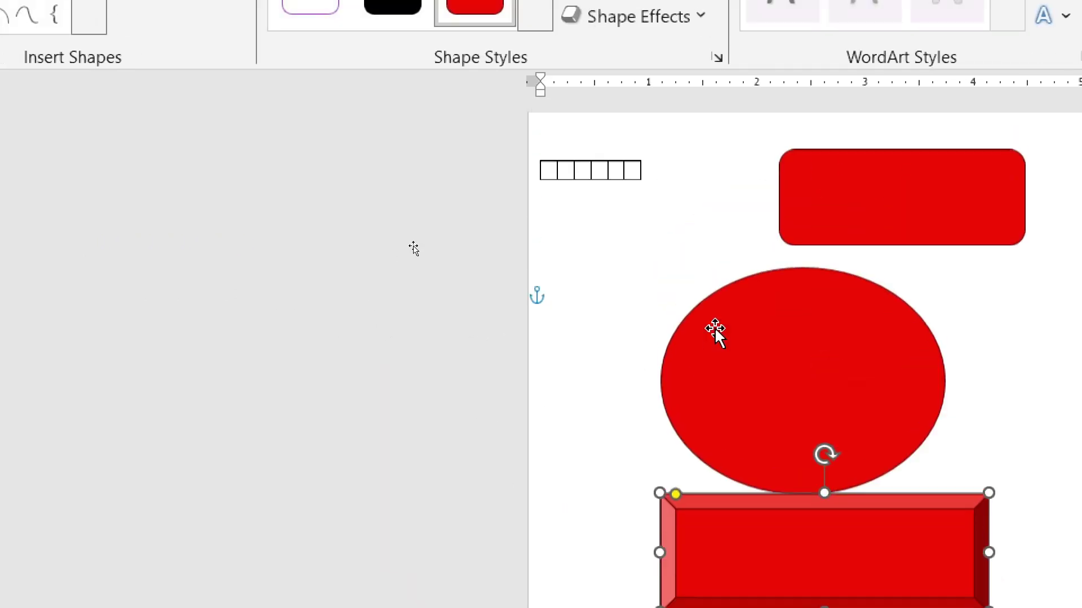
pyautogui.press('Escape')
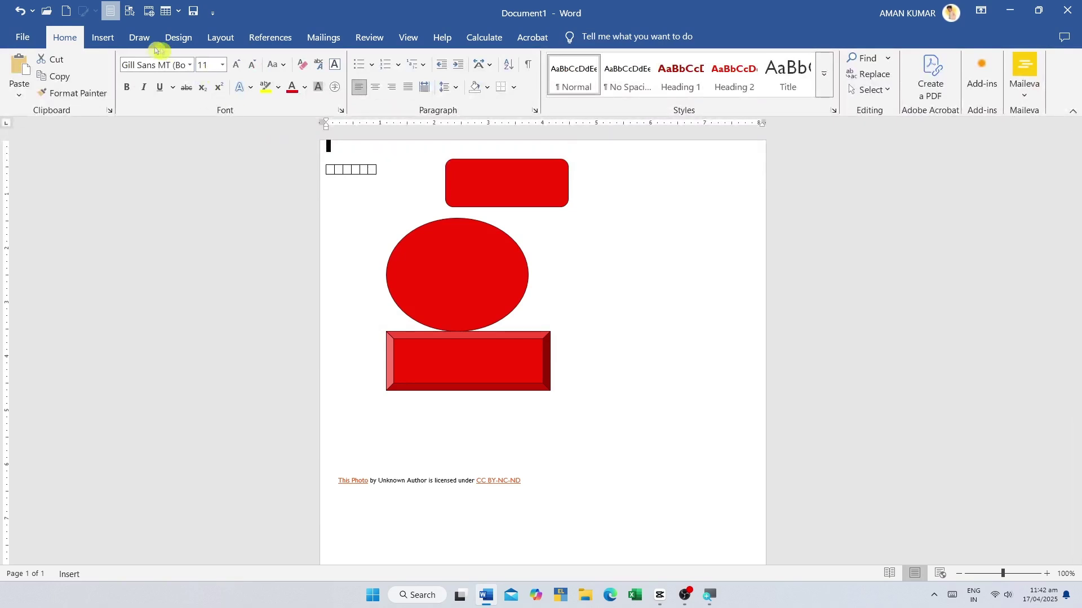
pyautogui.click(103, 37)
pyautogui.click(189, 79)
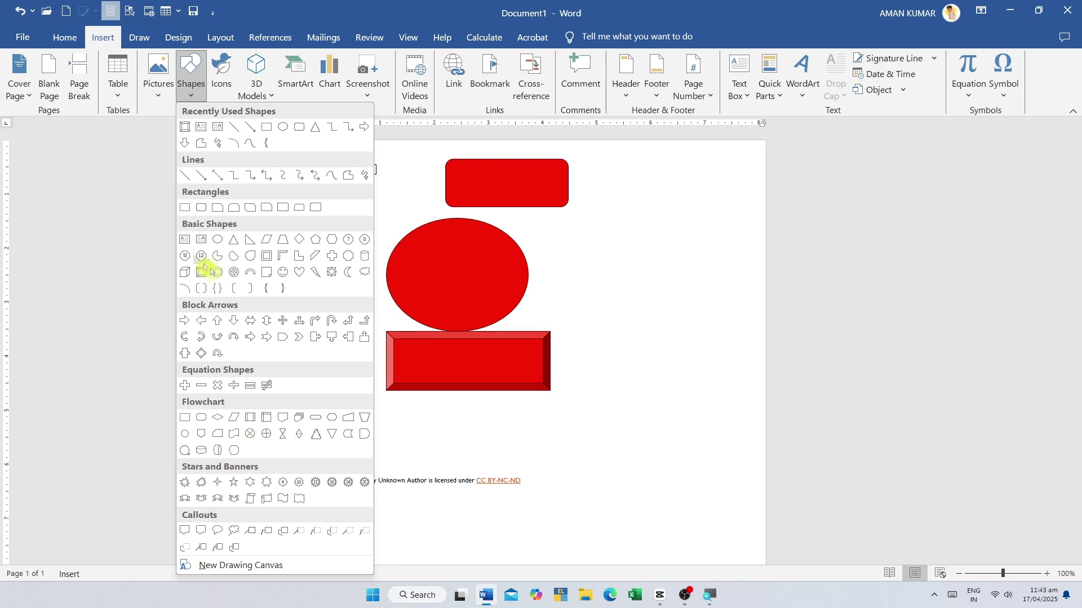
# - Move the red oval to the right and the bevelled rectangle up and left
pyautogui.click(354, 317)
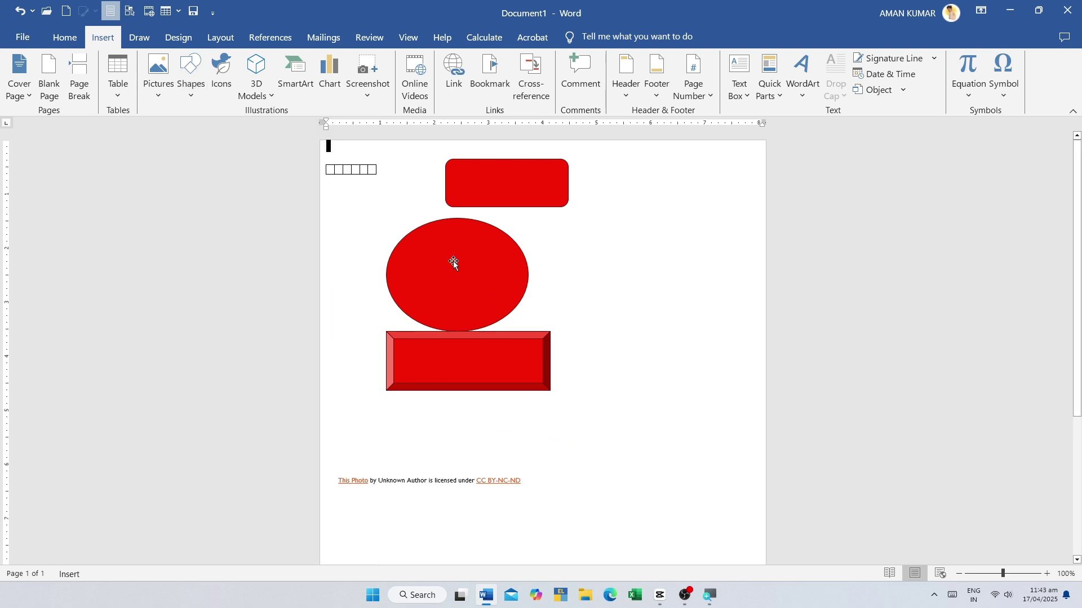
pyautogui.moveTo(453, 261); pyautogui.dragTo(524, 258)
pyautogui.moveTo(441, 368); pyautogui.dragTo(392, 346)
# - Cut the photo-credit caption line, leaving a stray typed letter beside the oval
pyautogui.click(394, 482)
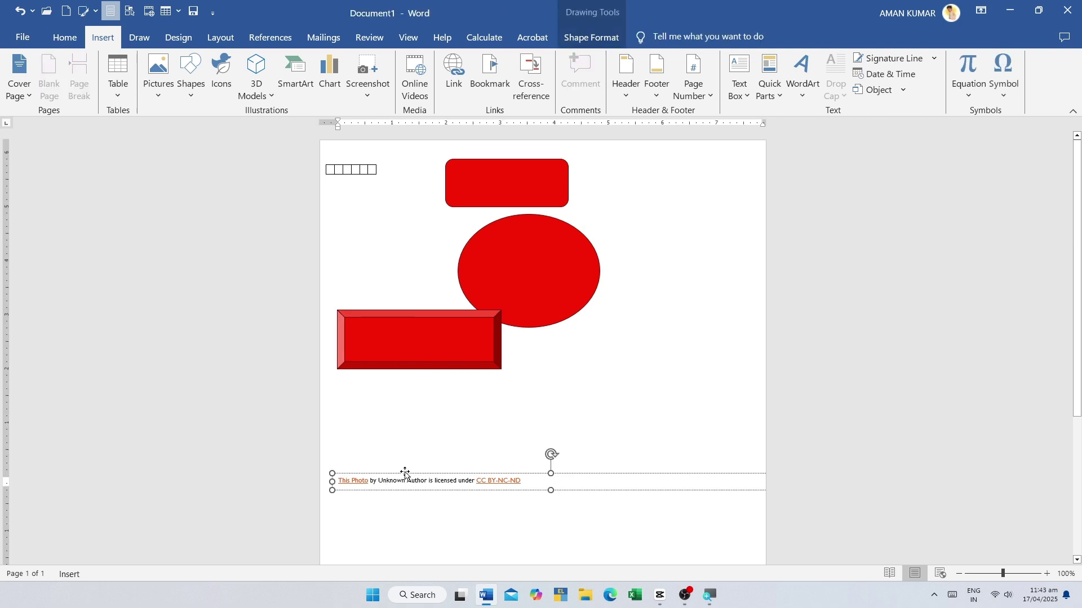
pyautogui.rightClick(406, 475)
pyautogui.click(462, 190)
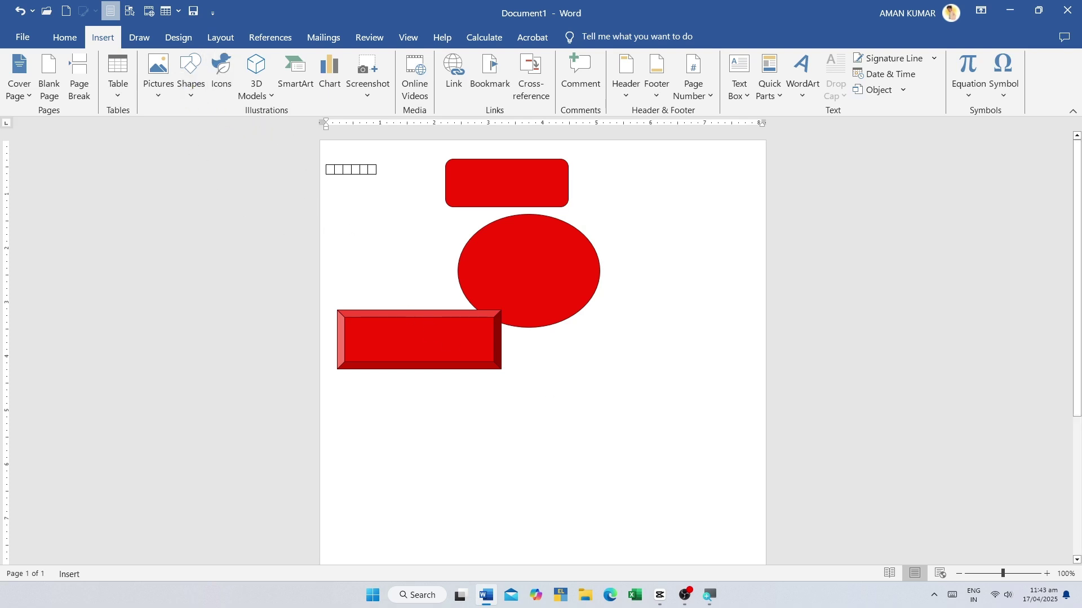
pyautogui.write('ggggggggiyturfteryery')
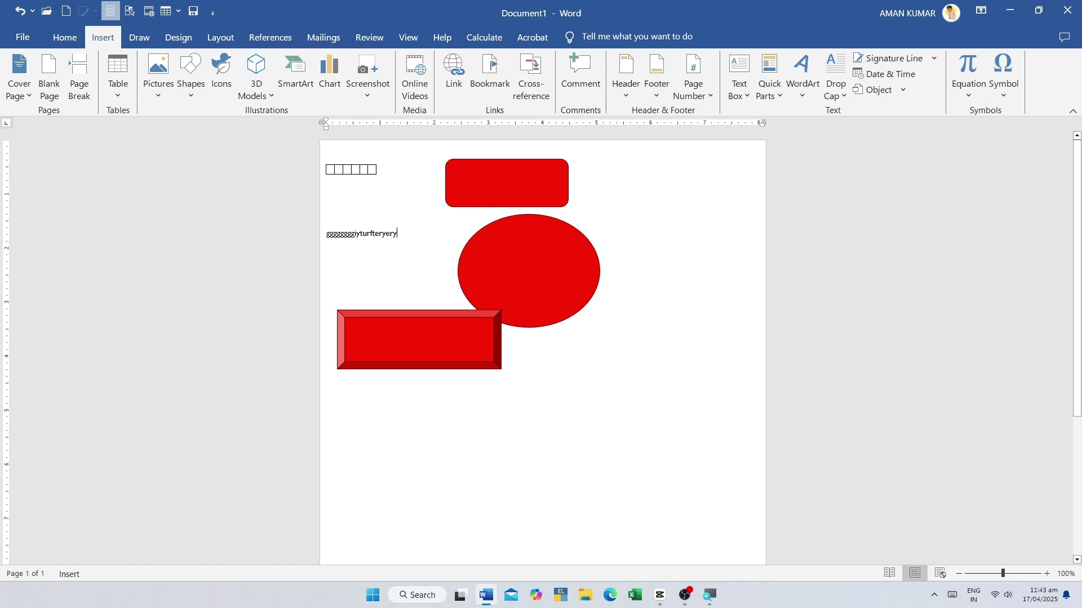
pyautogui.rightClick(643, 250)
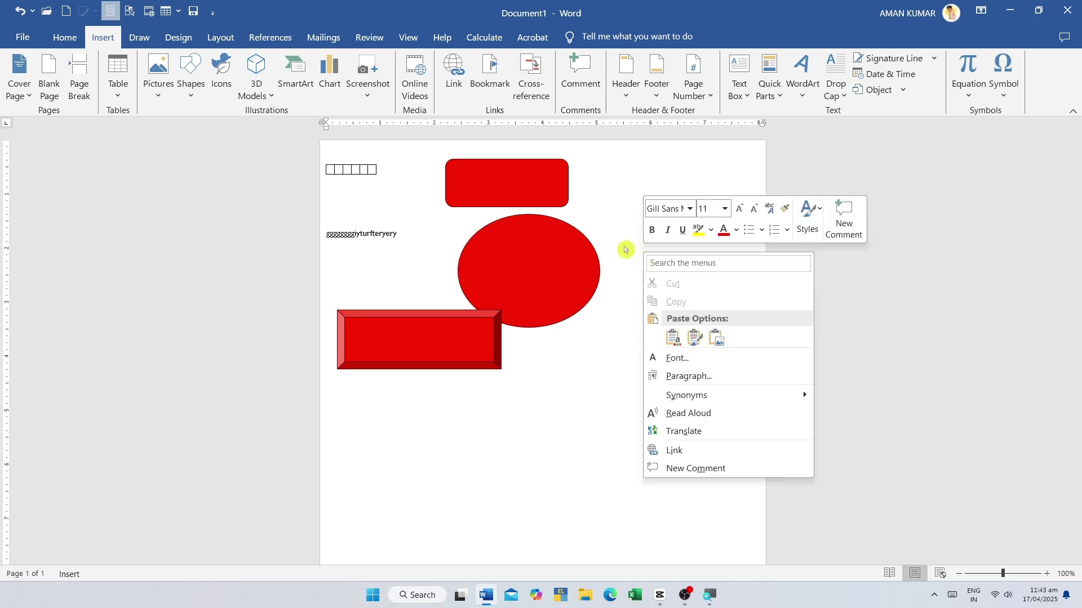
pyautogui.press('Escape')
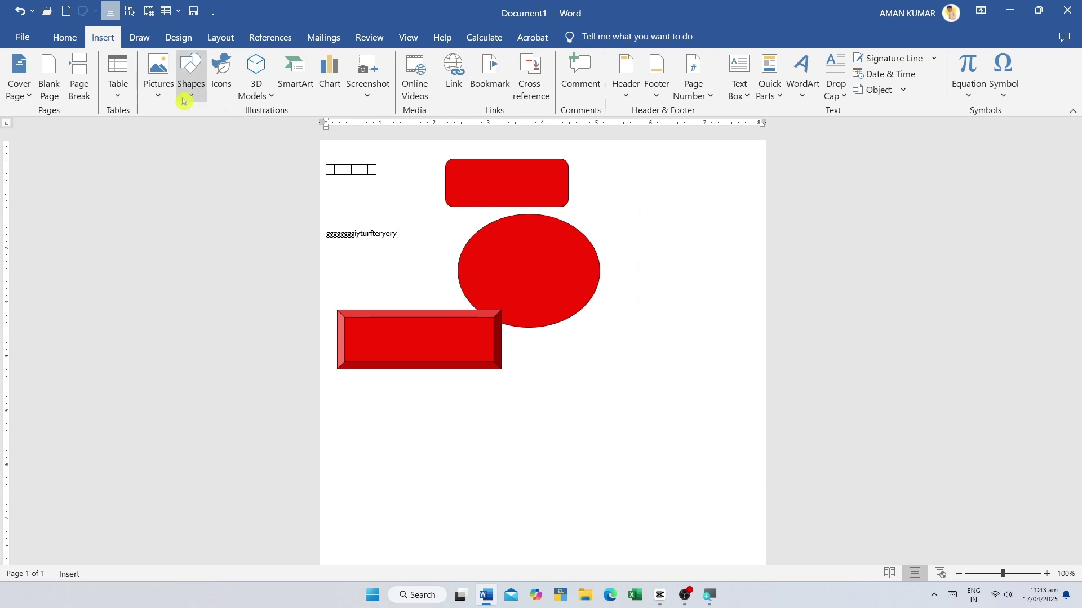
pyautogui.click(187, 97)
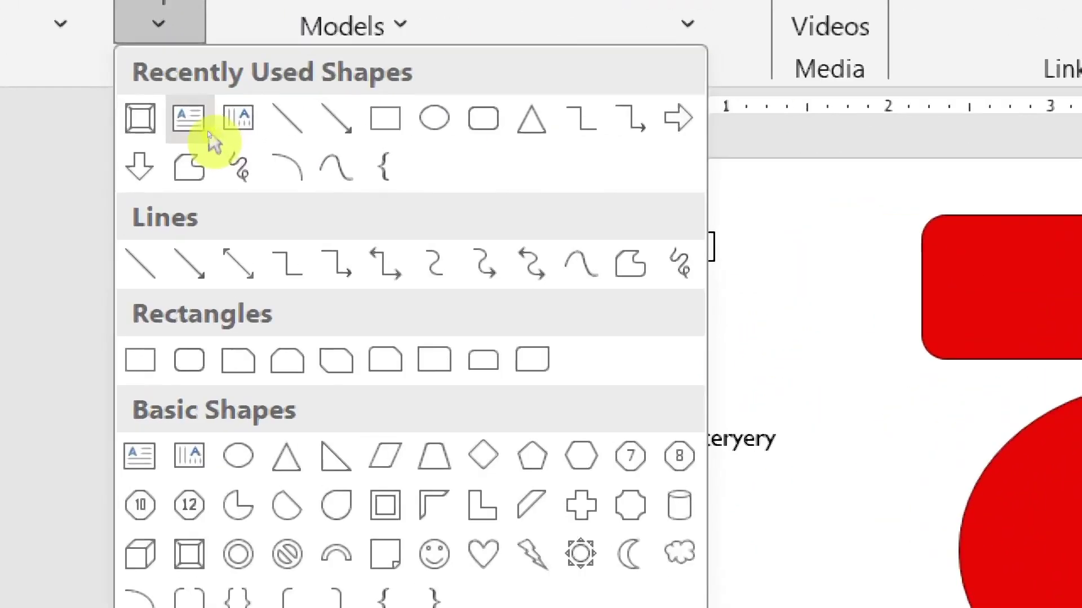
# - Draw a text box right of the oval with lines 'gjhggufufufuffuf' and 'giigyit'
pyautogui.click(186, 119)
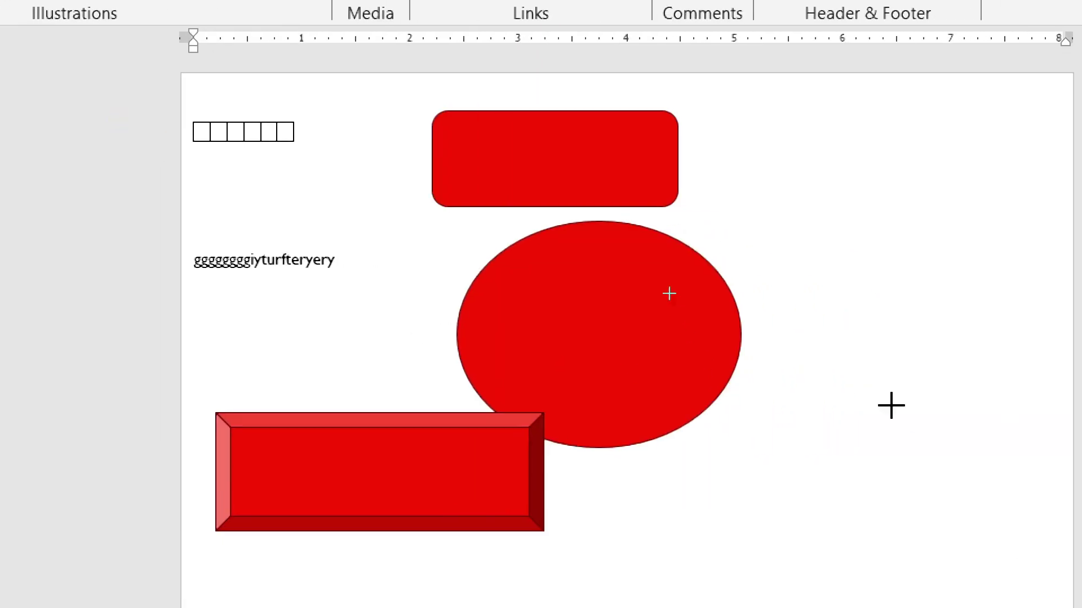
pyautogui.moveTo(811, 273); pyautogui.dragTo(1051, 459)
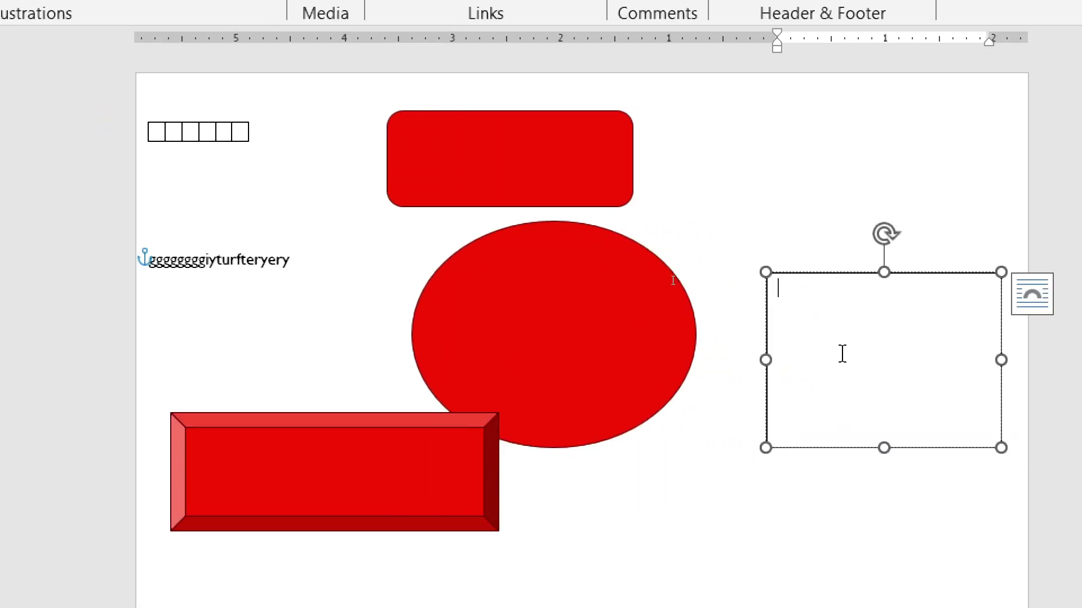
pyautogui.write('gjhggufufufuffuf')
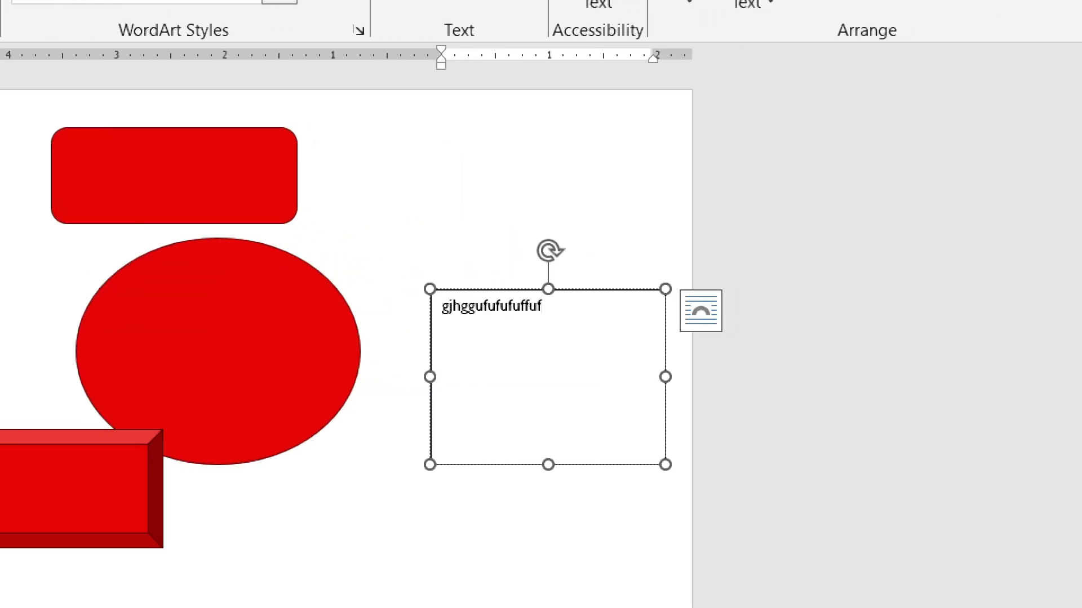
pyautogui.press('Return')
pyautogui.write('giigyit')
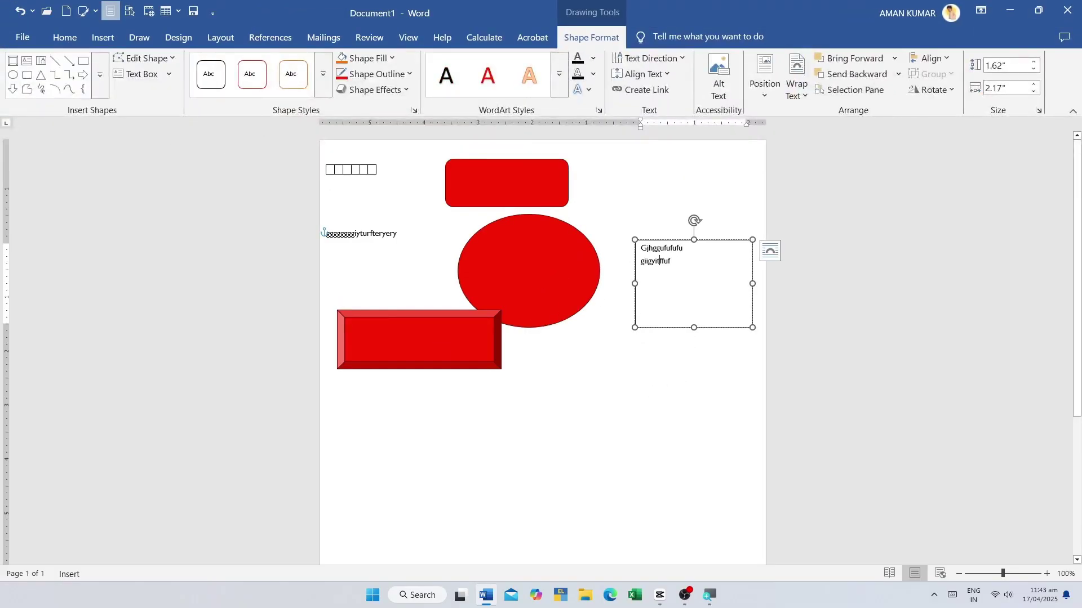
pyautogui.click(648, 377)
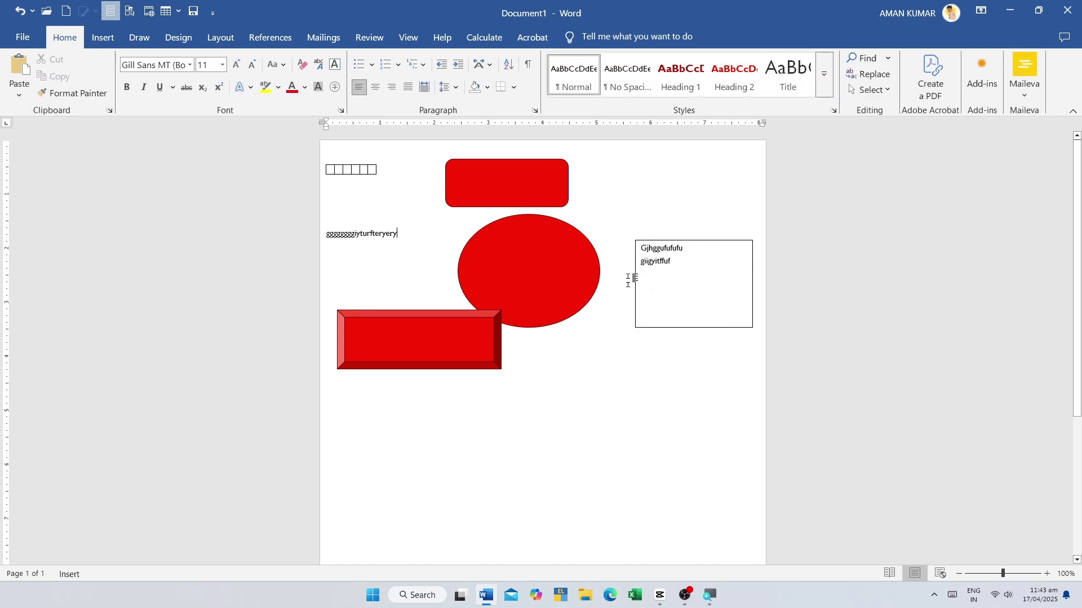
# - Try a yellow fill on the text box, then set No Fill and No Outline
pyautogui.click(699, 320)
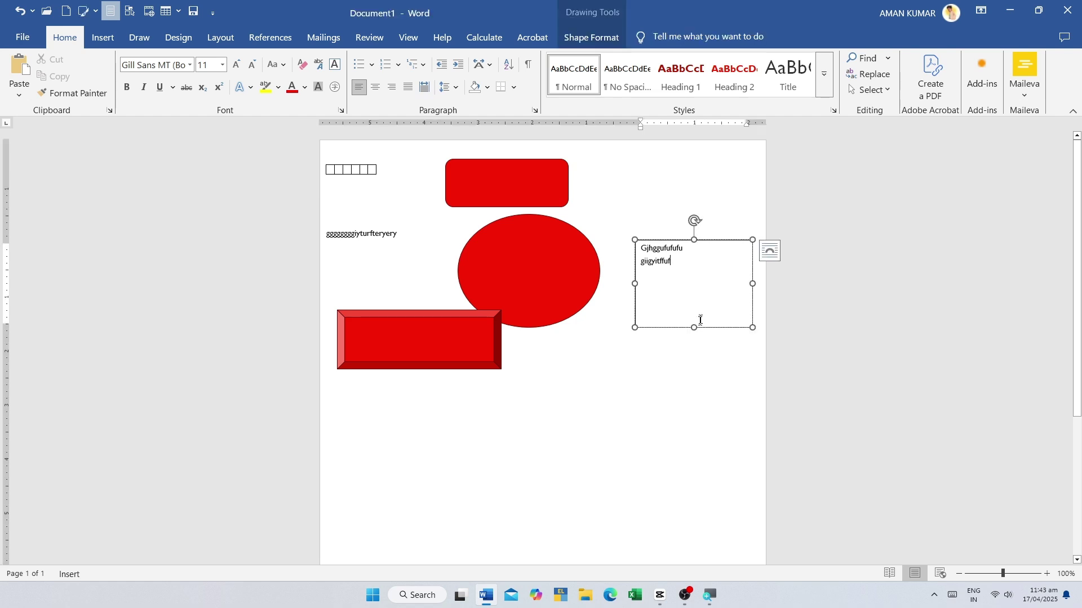
pyautogui.click(703, 334)
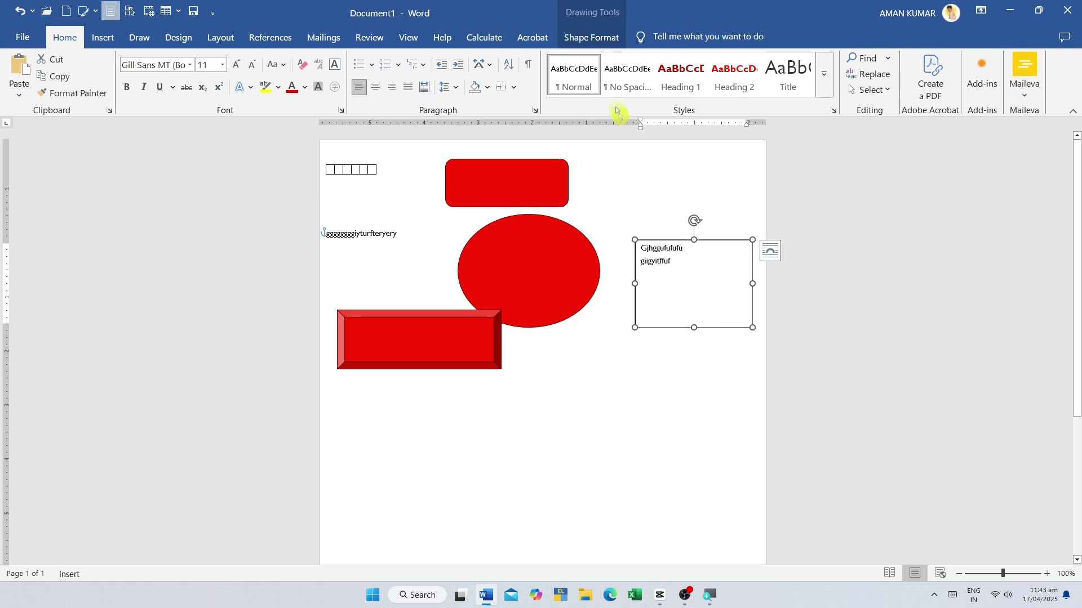
pyautogui.click(587, 39)
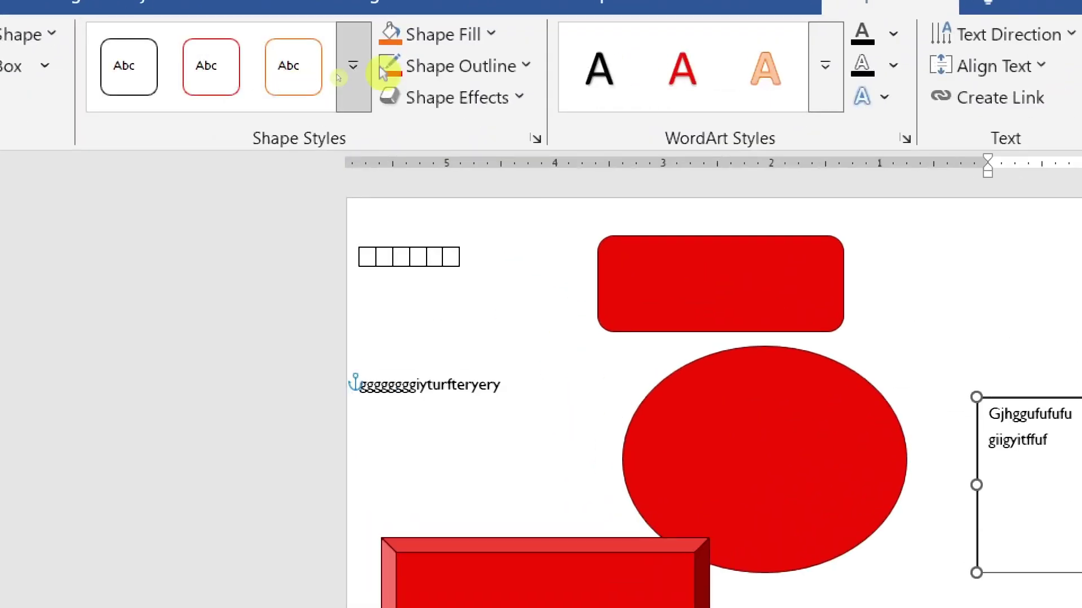
pyautogui.click(363, 60)
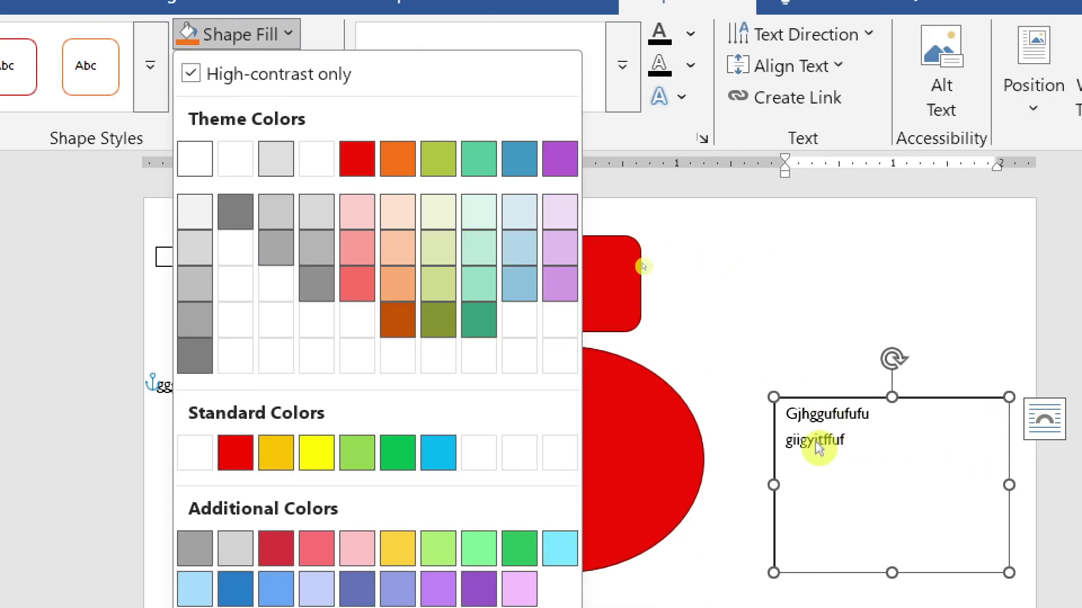
pyautogui.click(317, 458)
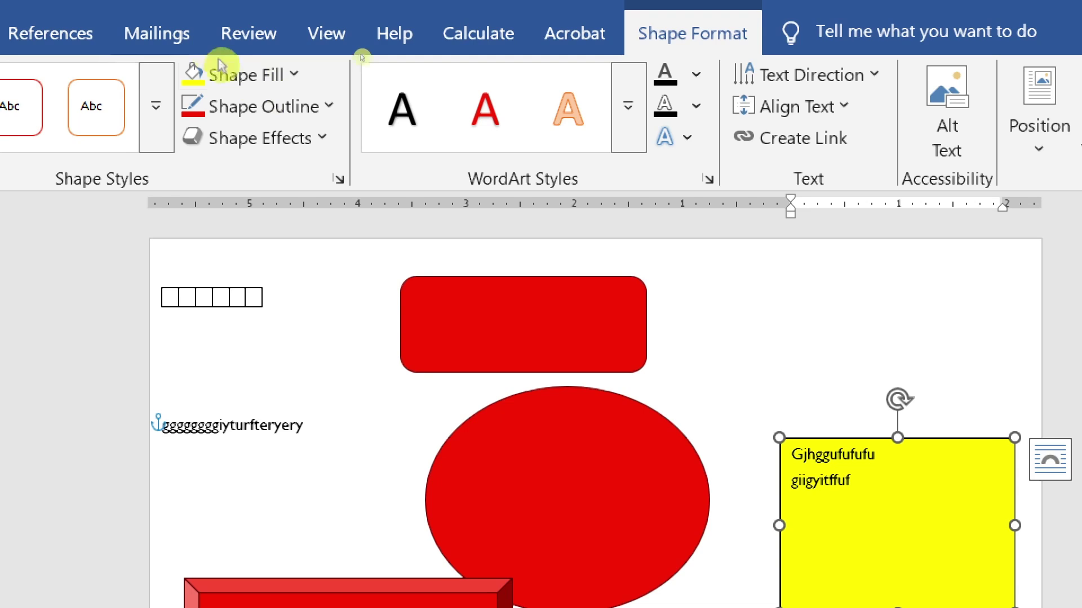
pyautogui.click(214, 34)
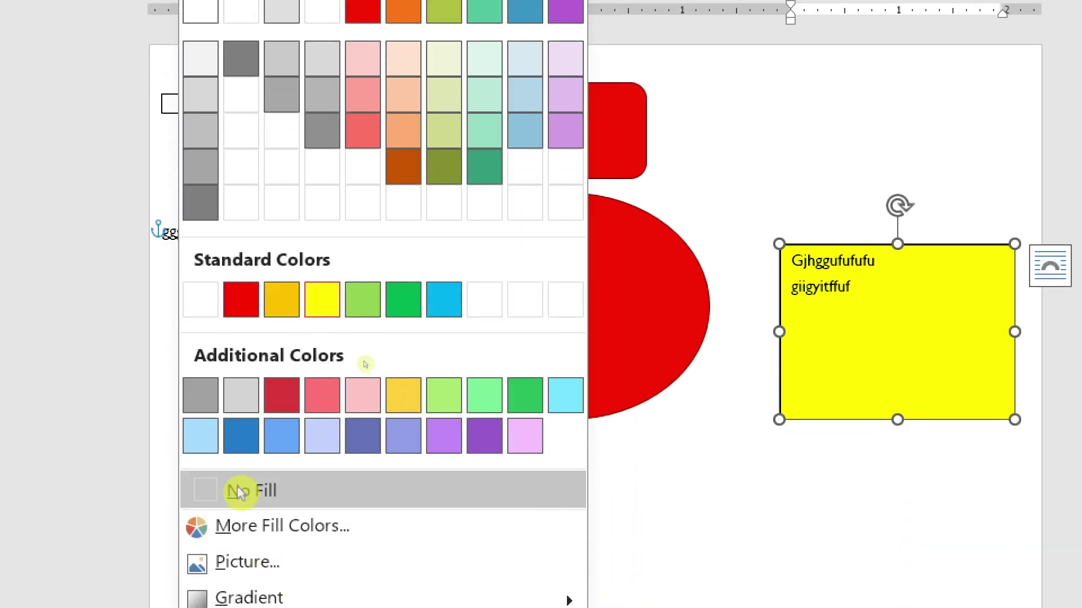
pyautogui.click(237, 490)
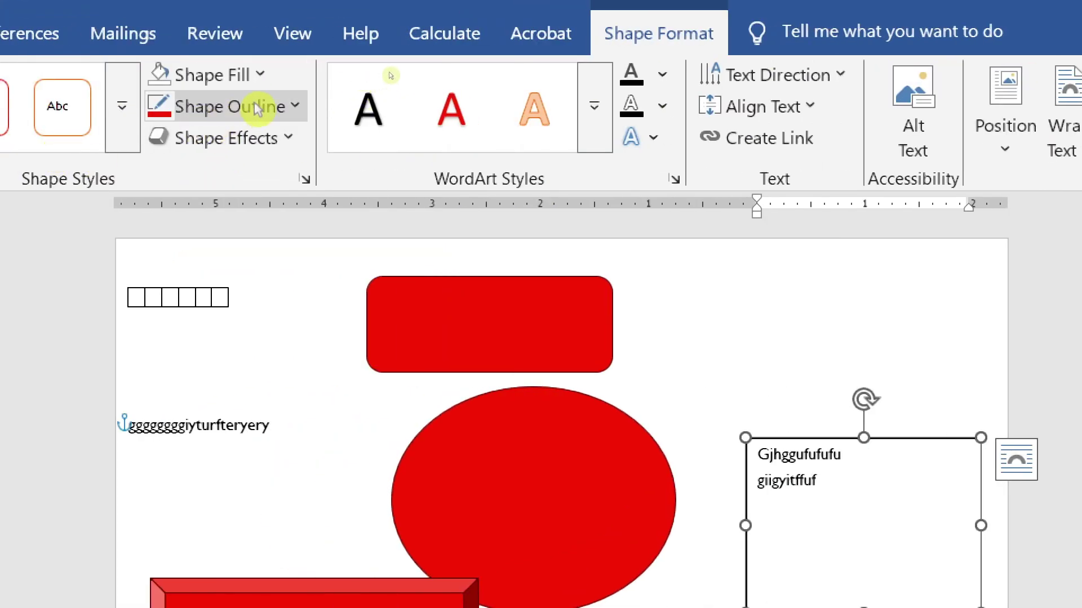
pyautogui.click(253, 107)
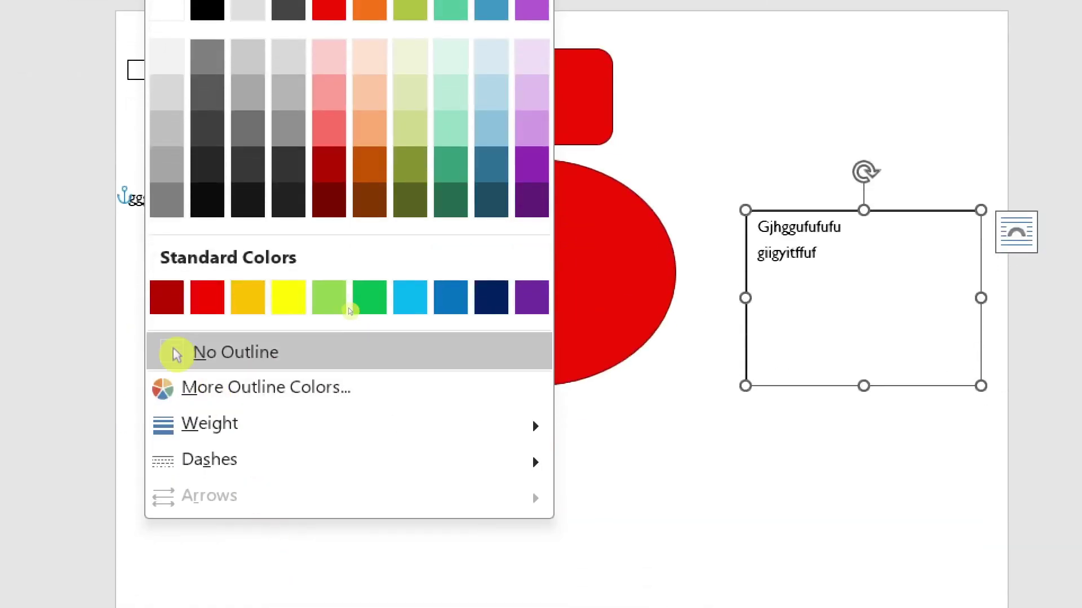
pyautogui.click(249, 580)
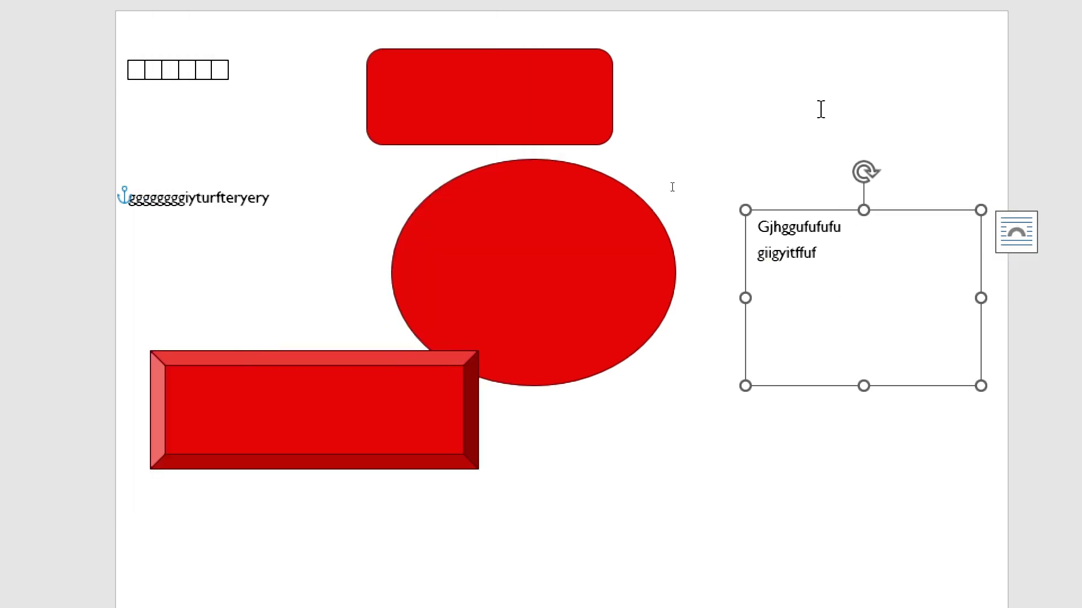
pyautogui.click(820, 75)
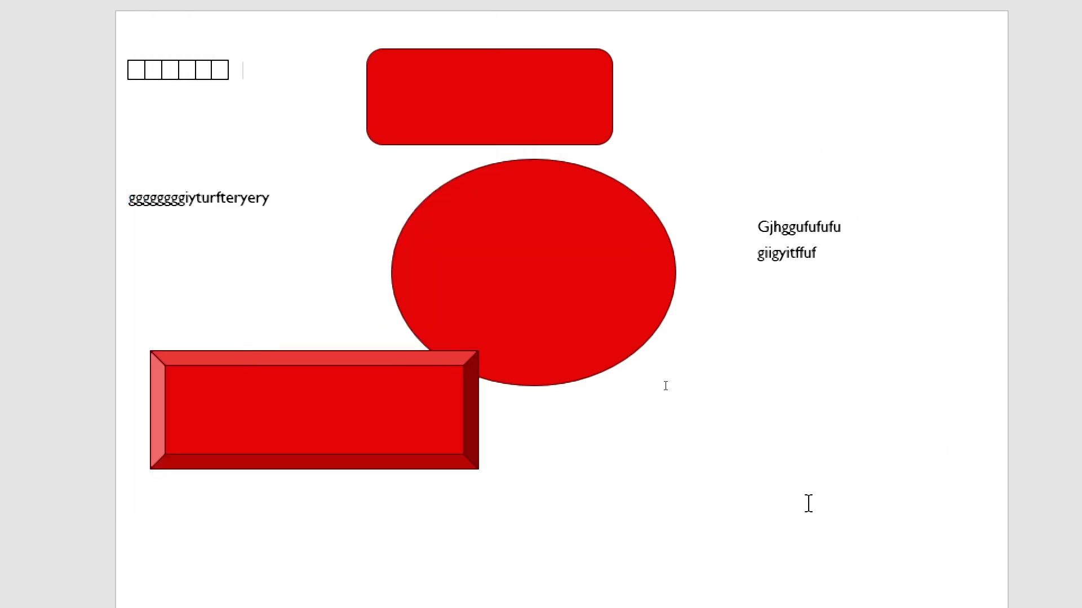
pyautogui.click(823, 248)
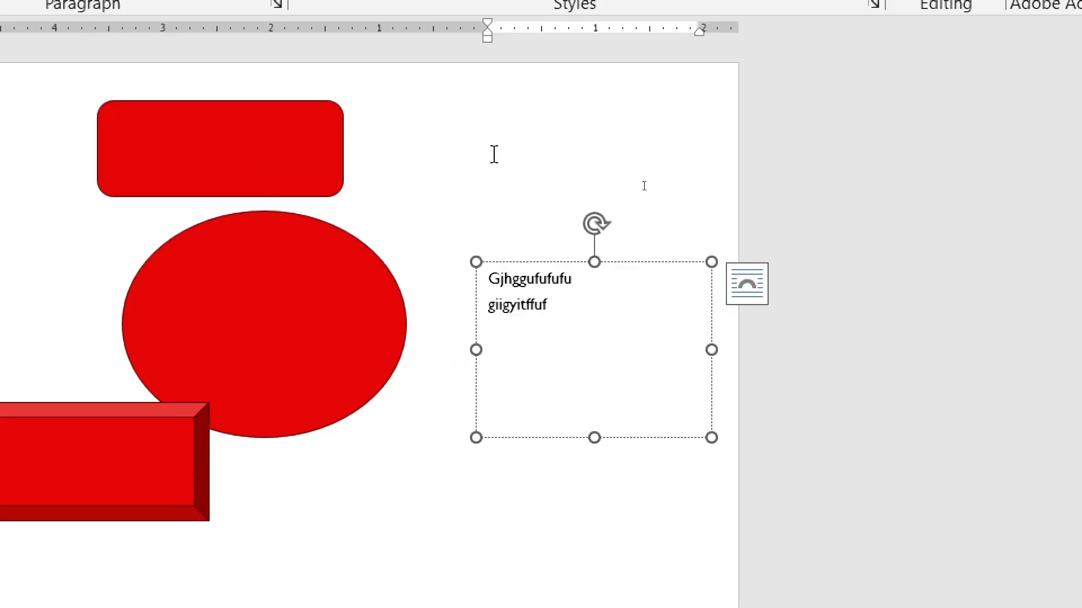
pyautogui.click(656, 258)
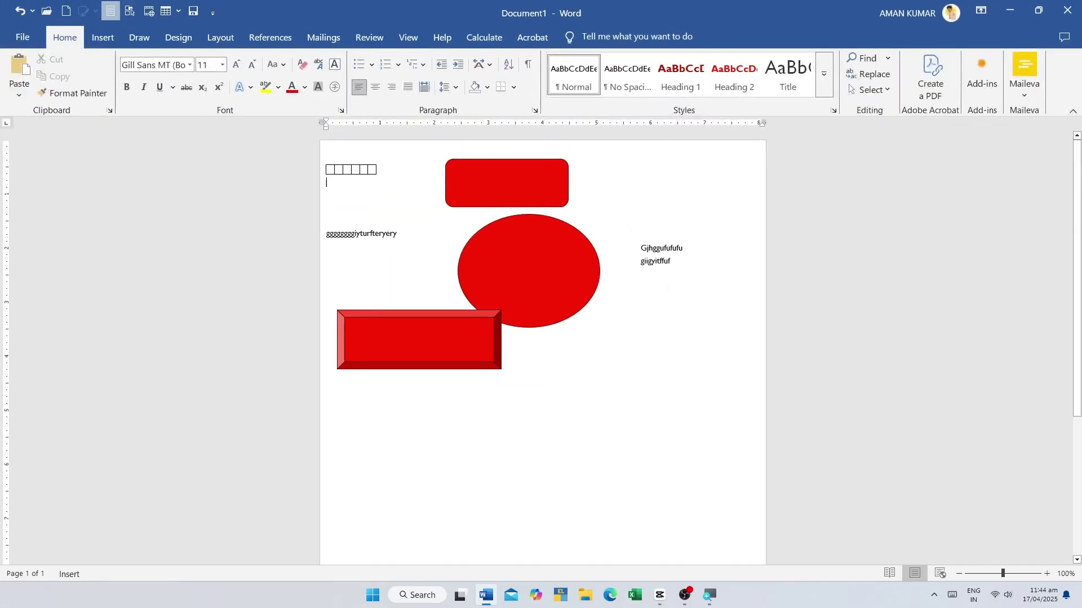
pyautogui.click(655, 261)
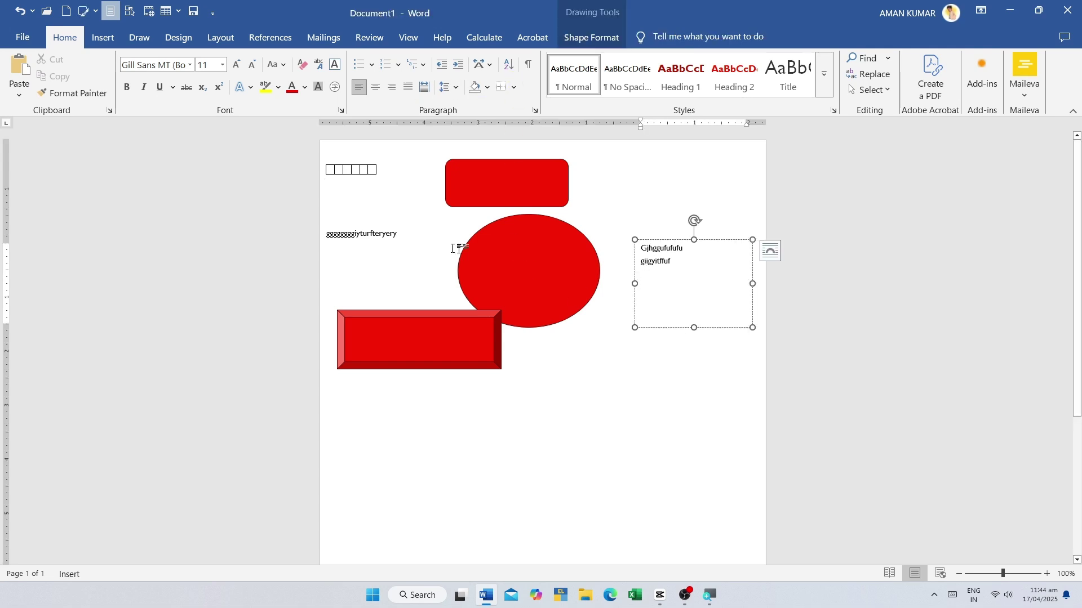
pyautogui.click(103, 38)
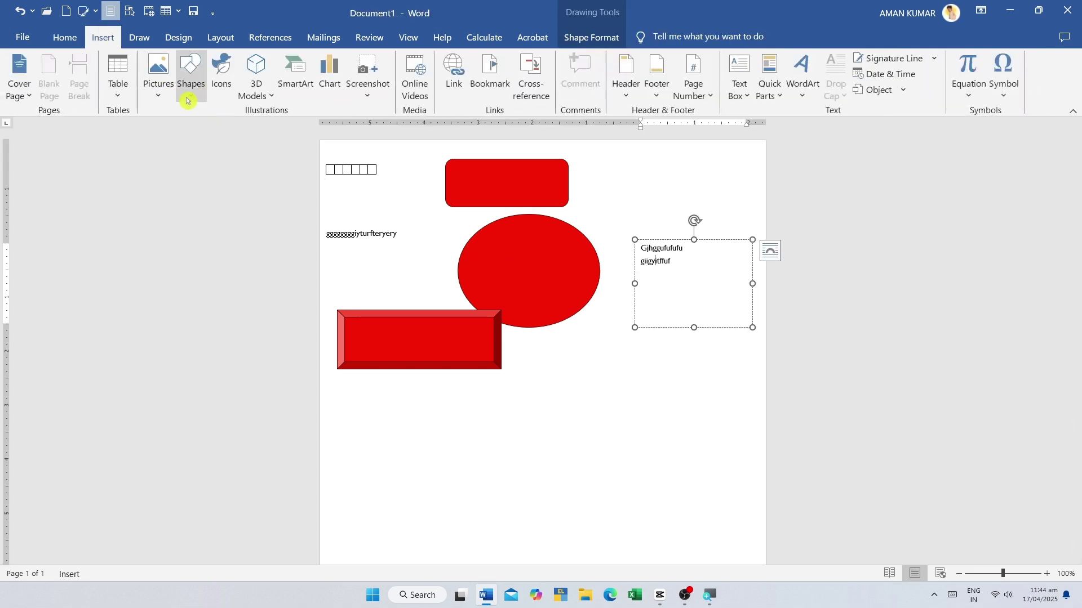
# - Draw a 12-point star below the existing red shapes
pyautogui.click(191, 79)
pyautogui.click(315, 482)
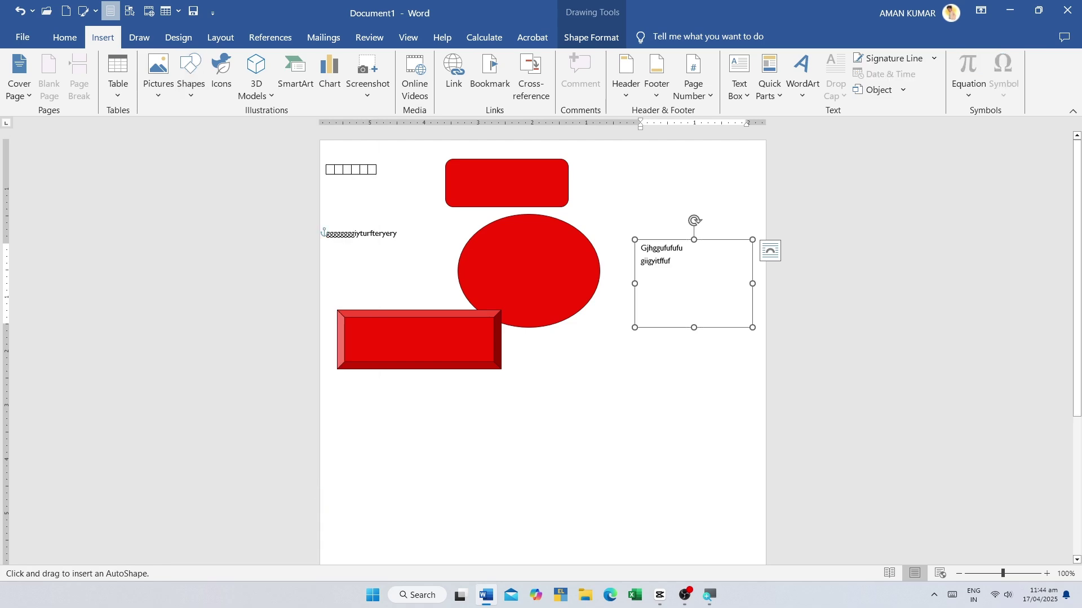
pyautogui.moveTo(431, 427); pyautogui.dragTo(532, 519)
# - Reopen the shapes gallery and the Icons library, closing both without adding anything
pyautogui.click(103, 37)
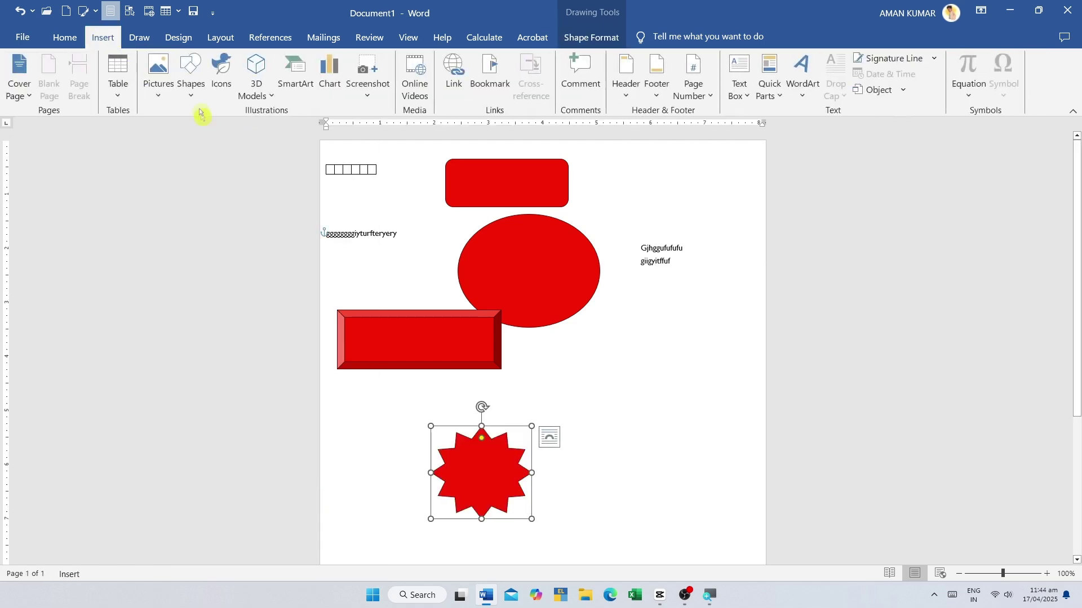
pyautogui.click(190, 79)
pyautogui.click(618, 413)
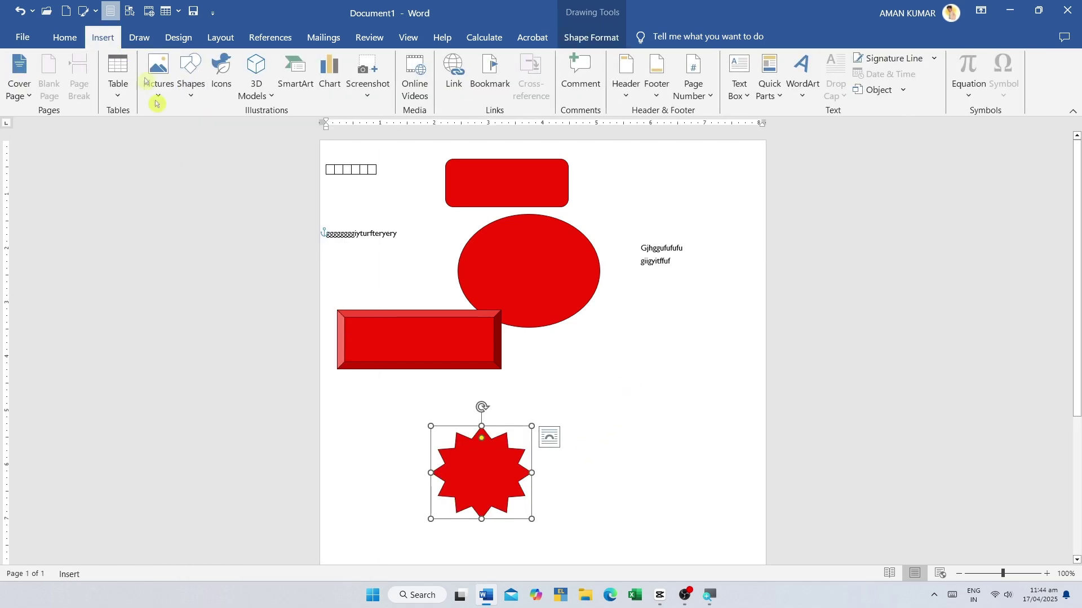
pyautogui.click(220, 84)
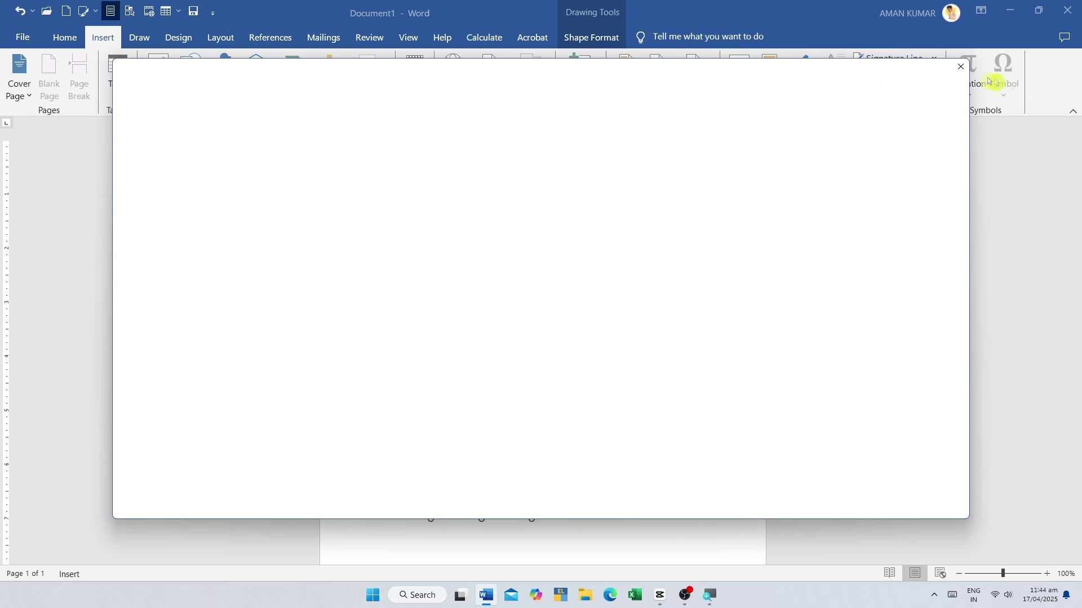
pyautogui.click(935, 97)
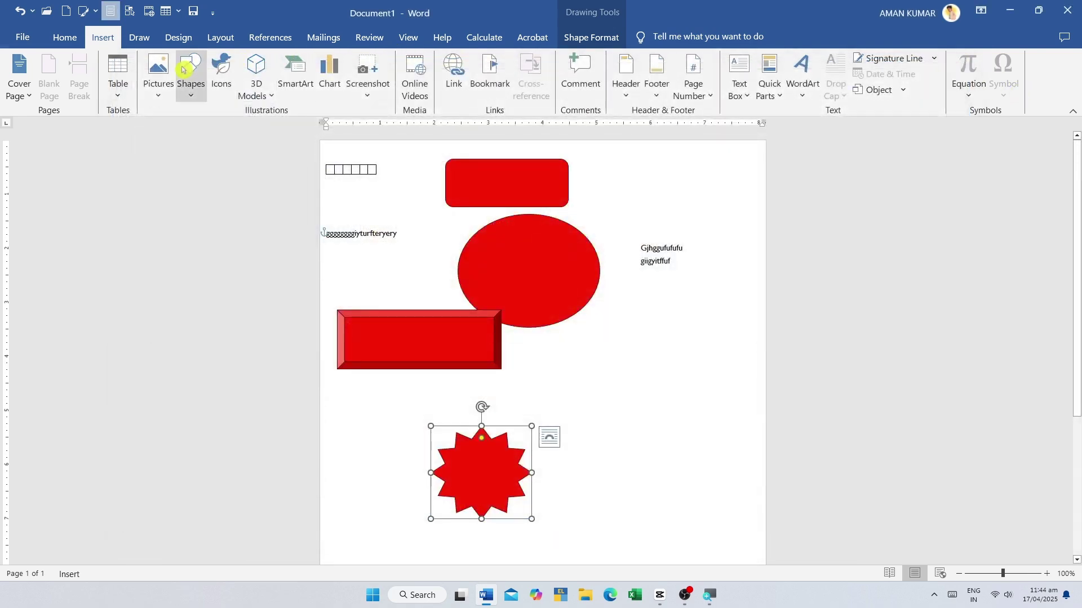
# - Open the Icons library, scroll to Technology and select the desktop computer icon
pyautogui.click(233, 75)
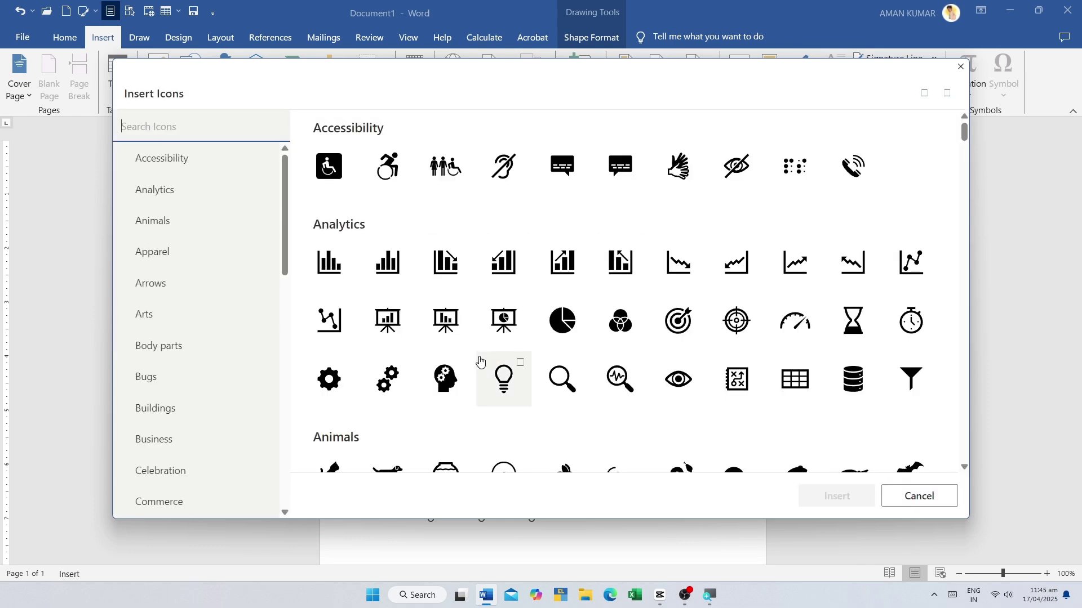
pyautogui.scroll(-15, 478, 361)
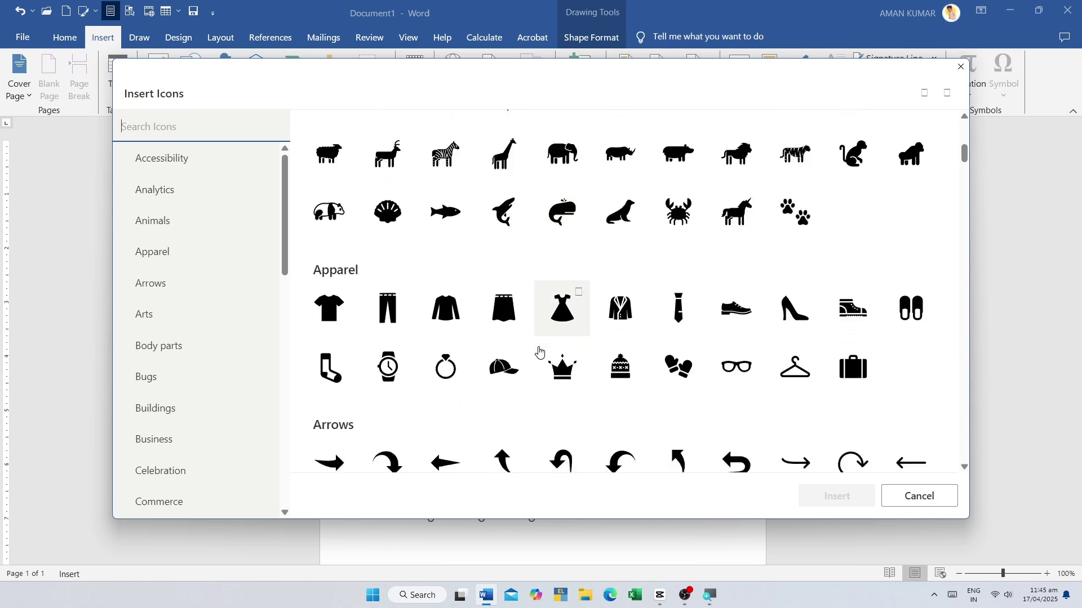
pyautogui.scroll(-5, 539, 351)
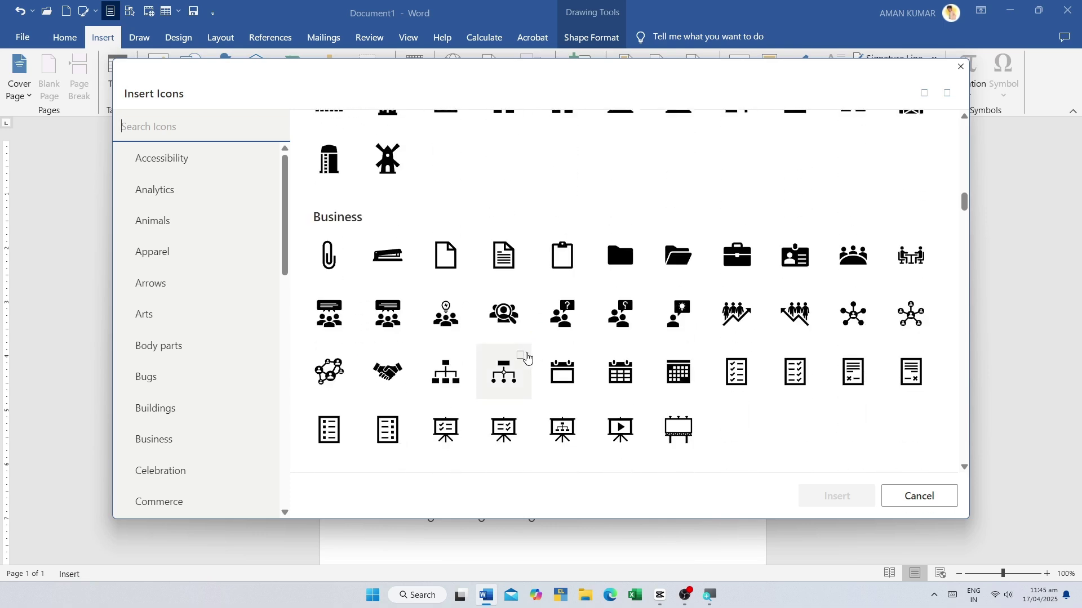
pyautogui.scroll(-5, 527, 357)
pyautogui.scroll(-7, 507, 338)
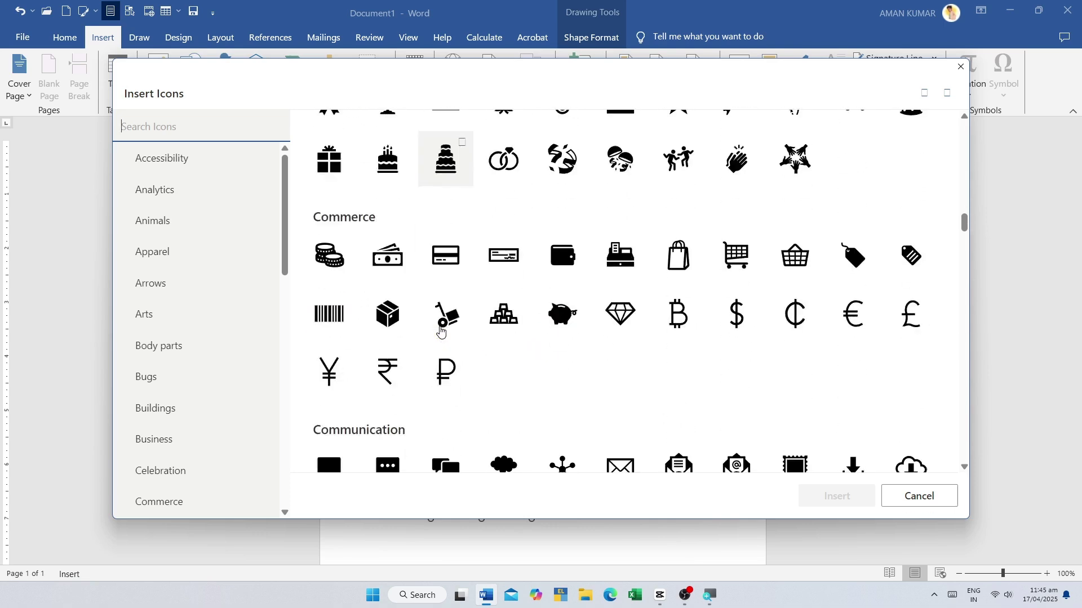
pyautogui.scroll(-5, 470, 337)
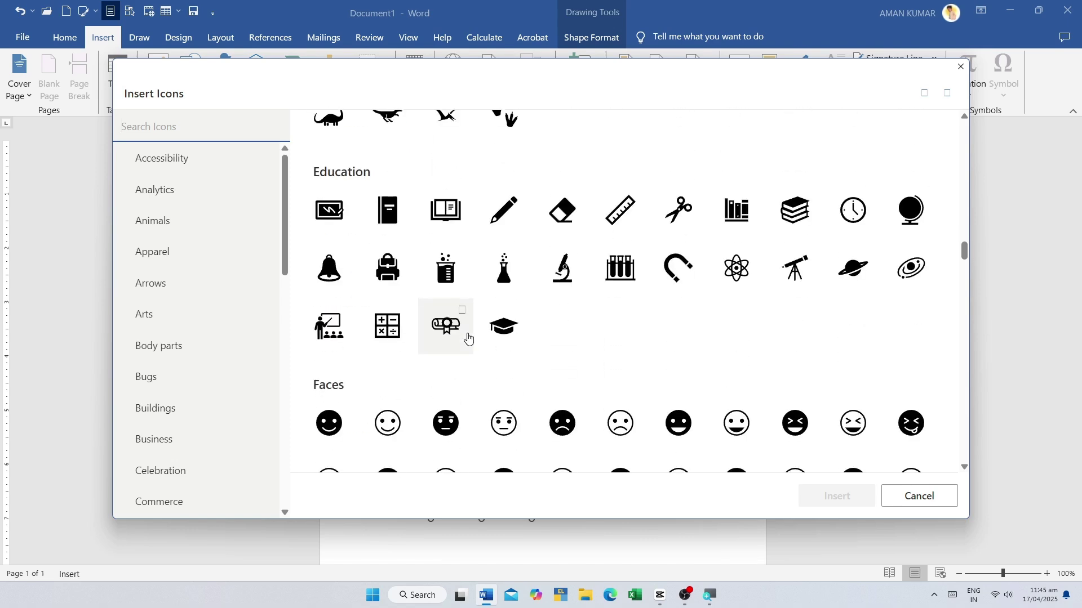
pyautogui.scroll(-15, 479, 333)
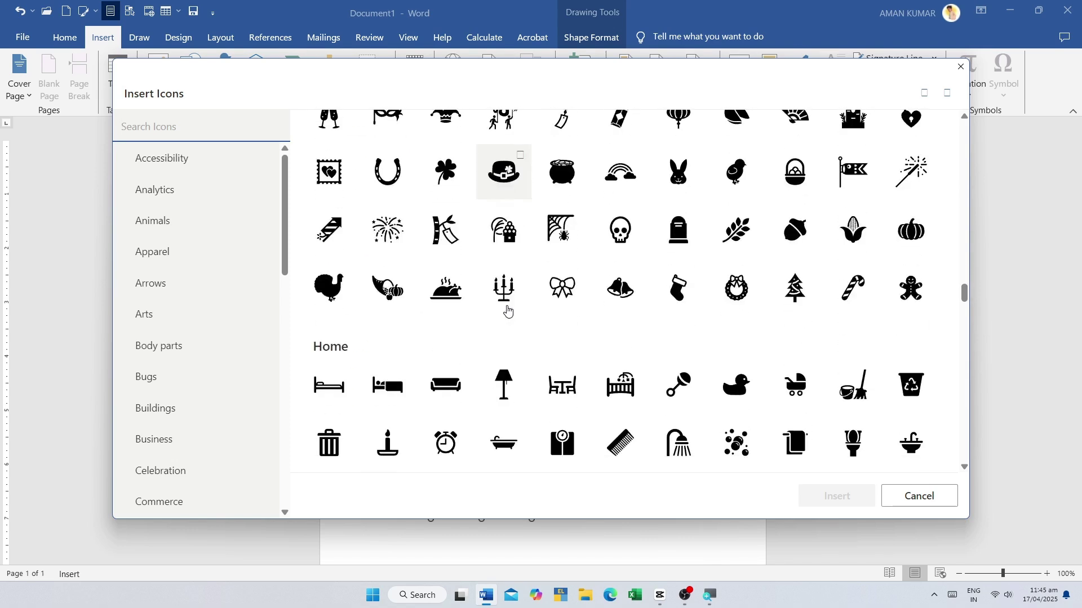
pyautogui.scroll(-20, 508, 310)
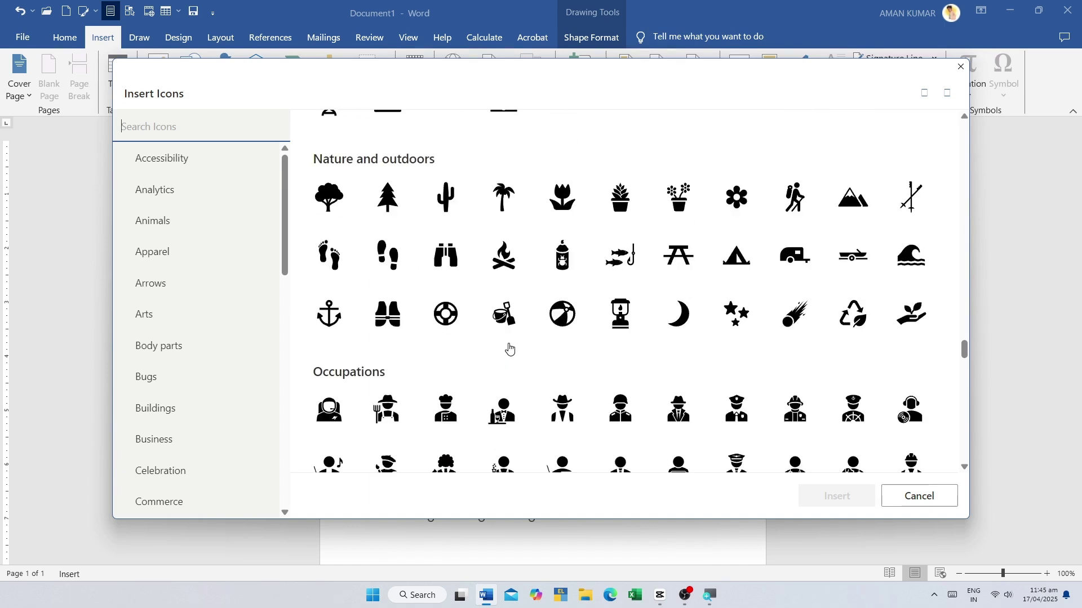
pyautogui.scroll(-20, 509, 350)
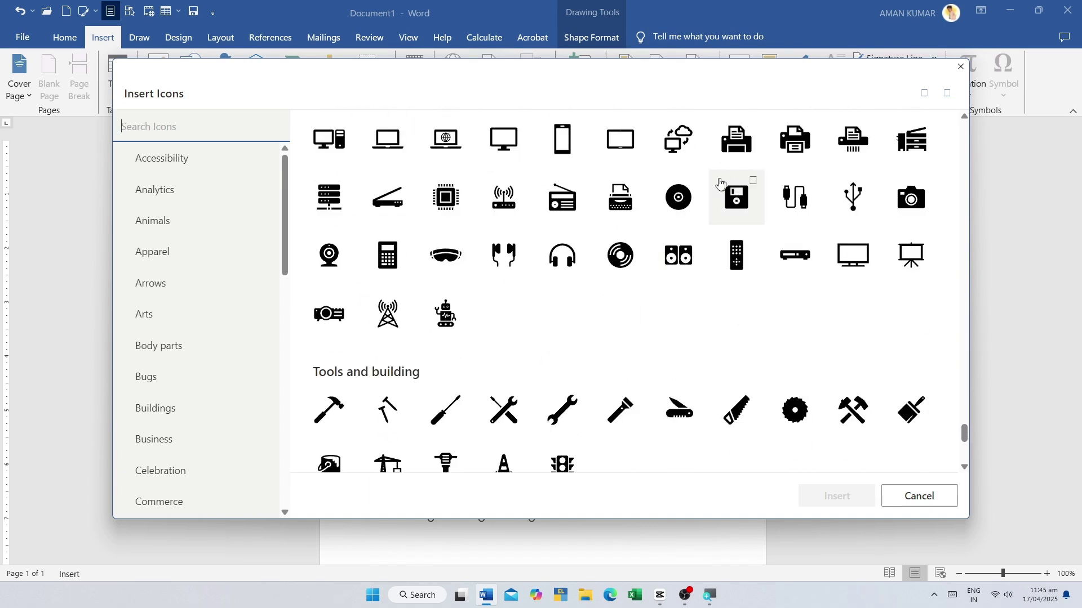
pyautogui.click(337, 144)
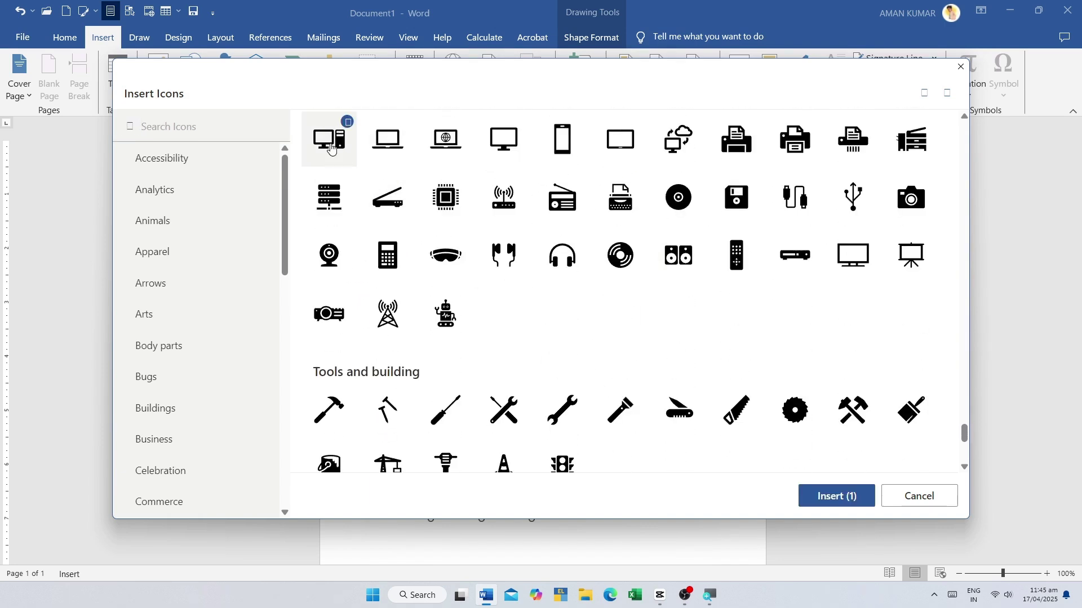
# - Insert the computer icon and drag it beside the red starburst
pyautogui.click(834, 497)
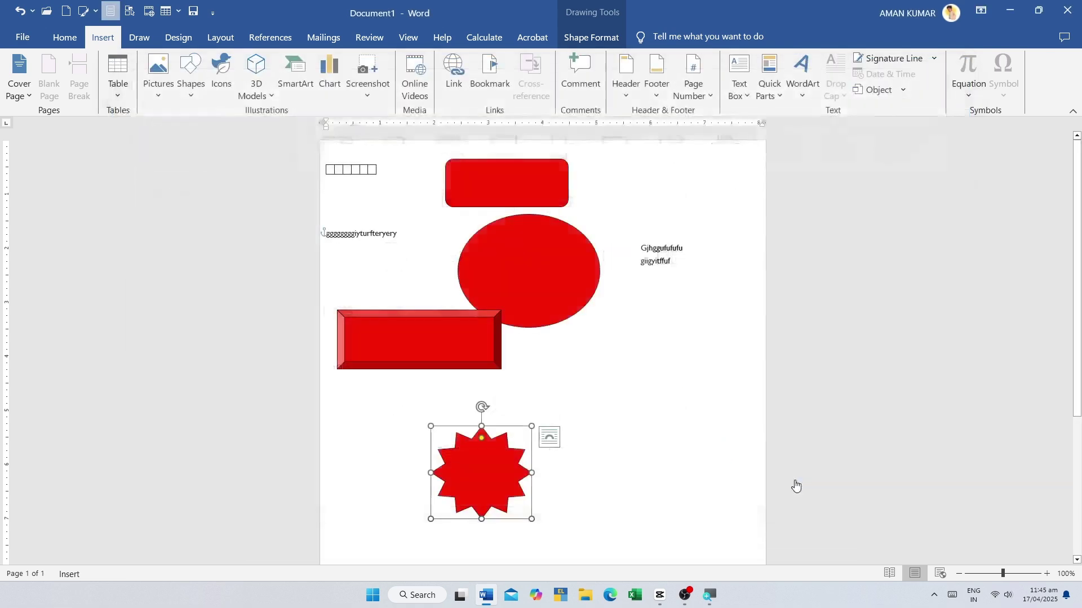
pyautogui.scroll(-3, 383, 219)
pyautogui.click(374, 294)
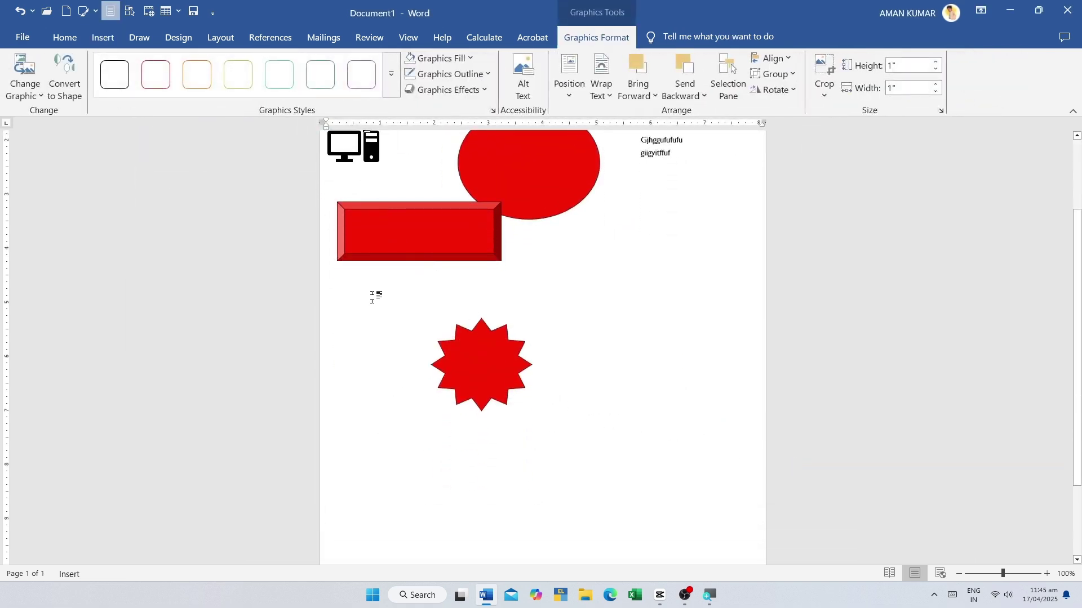
pyautogui.scroll(1, 362, 155)
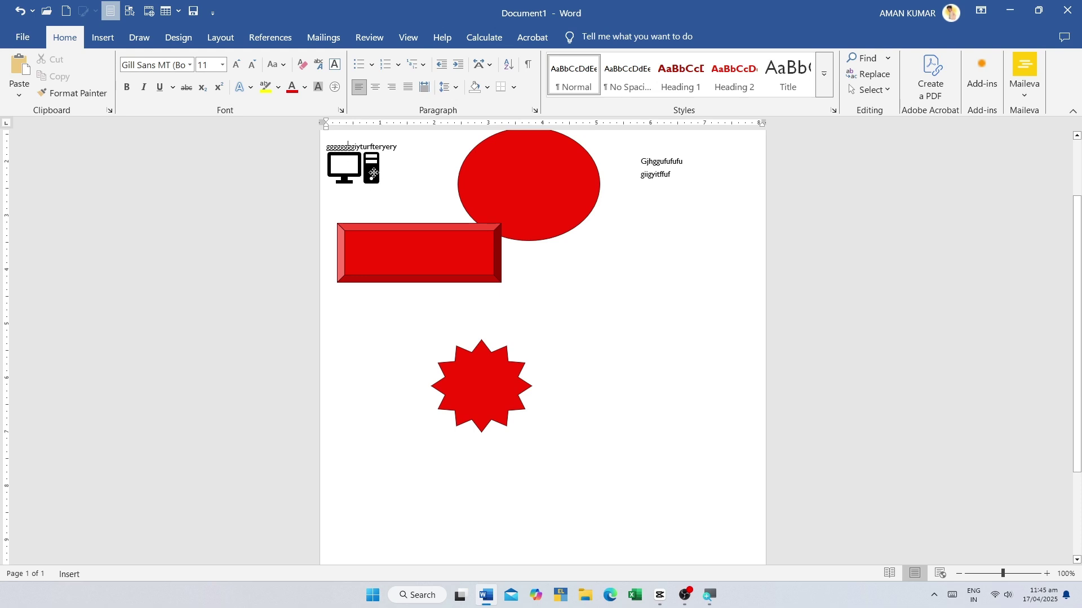
pyautogui.moveTo(374, 173); pyautogui.dragTo(715, 492)
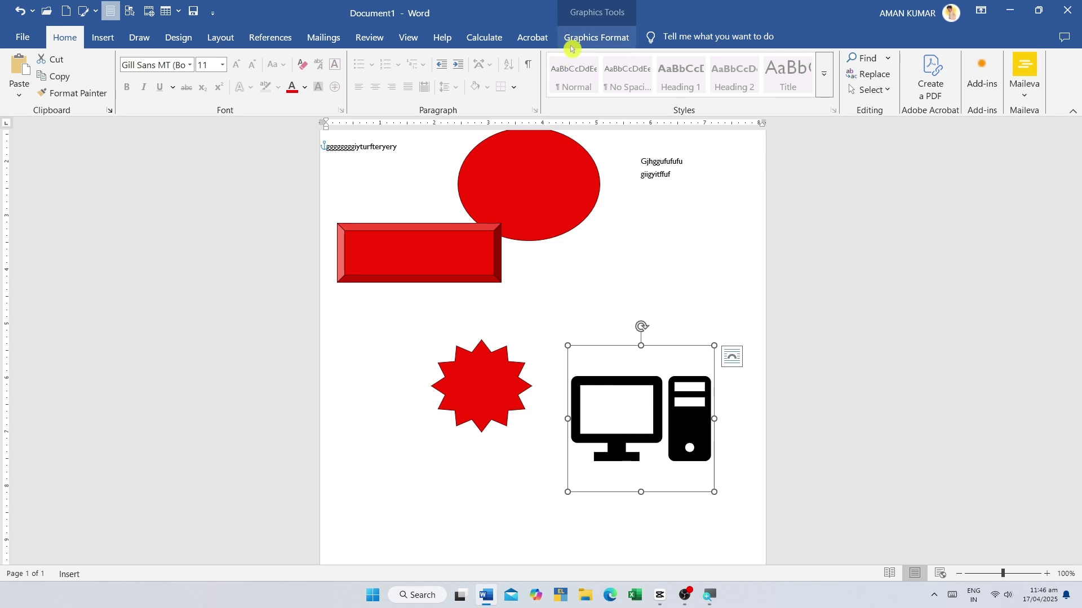
# - Look at the Change Graphic choices and close them without replacing the icon
pyautogui.click(619, 45)
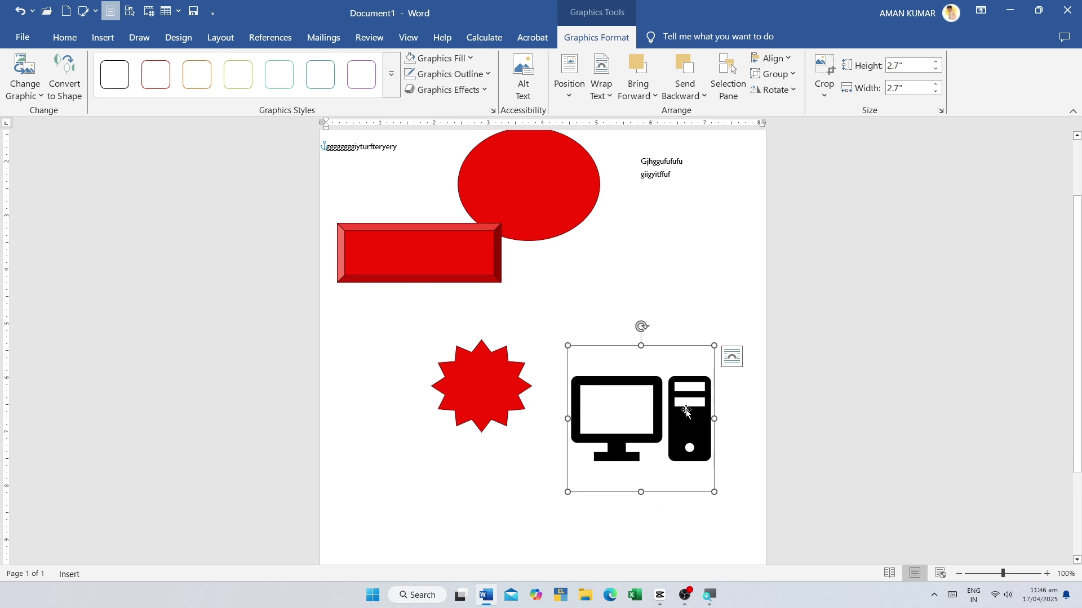
pyautogui.click(35, 97)
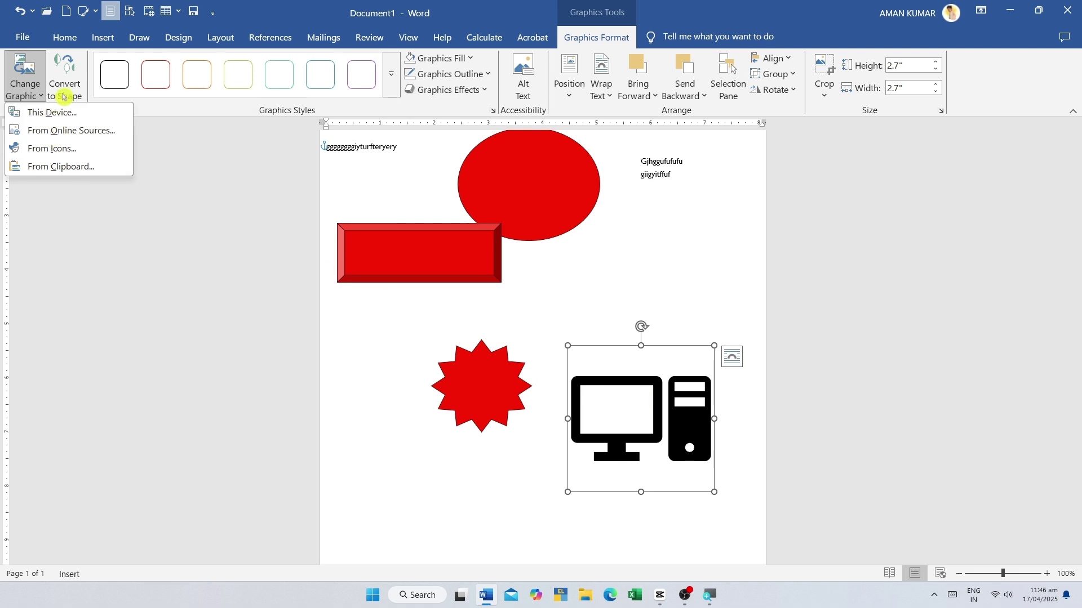
pyautogui.click(604, 396)
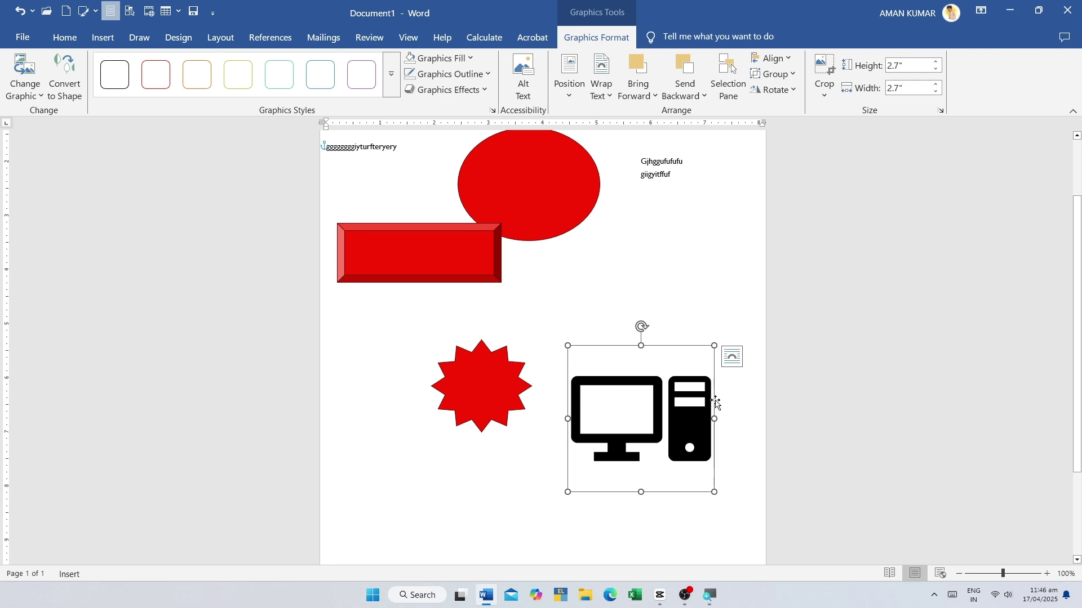
pyautogui.press('Escape')
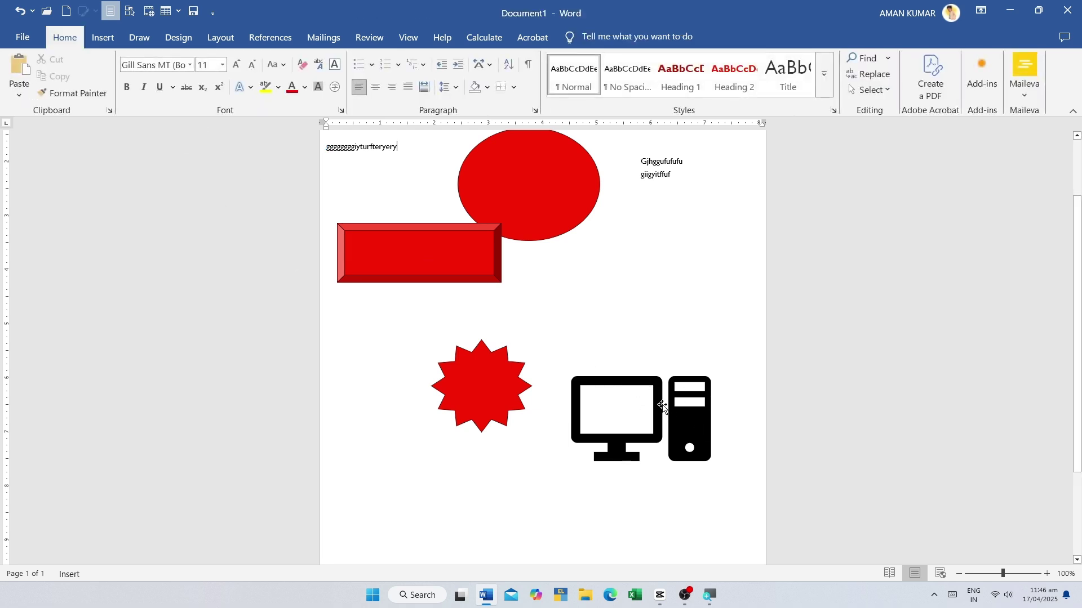
pyautogui.click(655, 427)
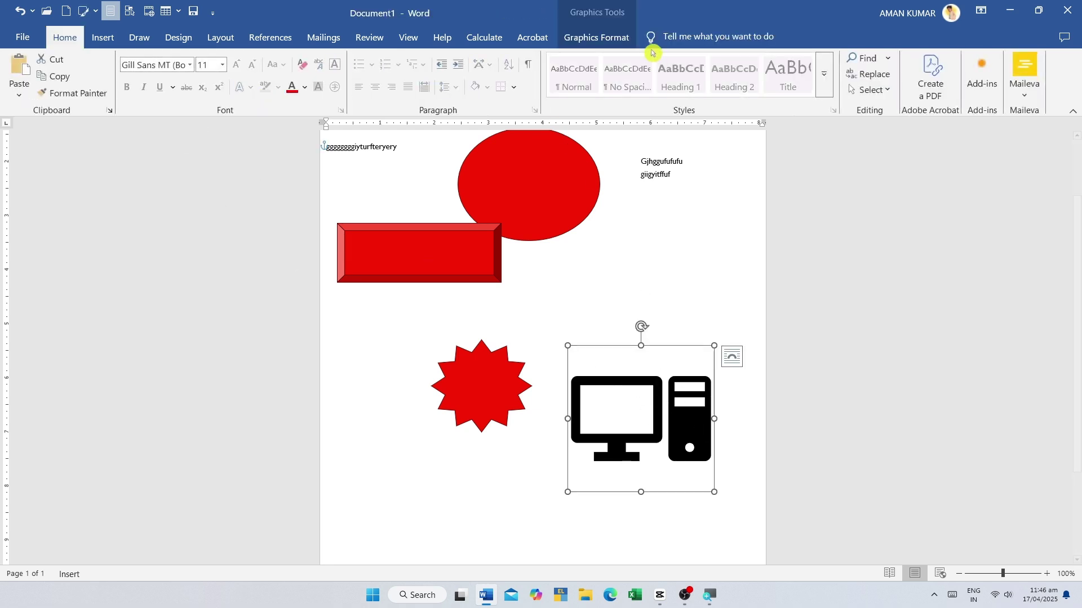
# - Convert the icon to shapes and move its pieces, then undo back to the single graphic
pyautogui.click(613, 38)
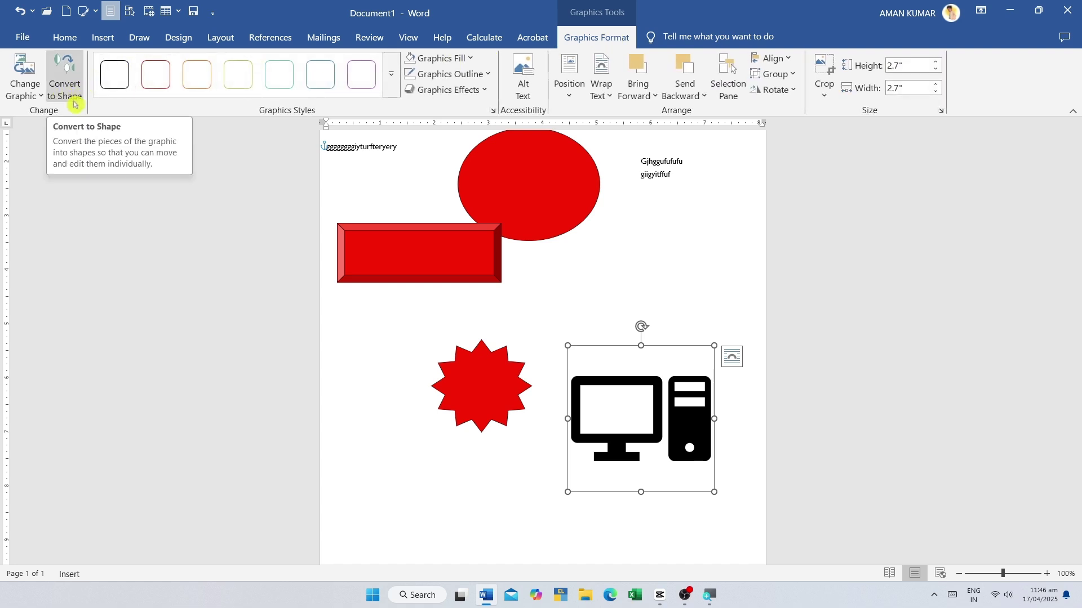
pyautogui.click(57, 97)
pyautogui.click(252, 264)
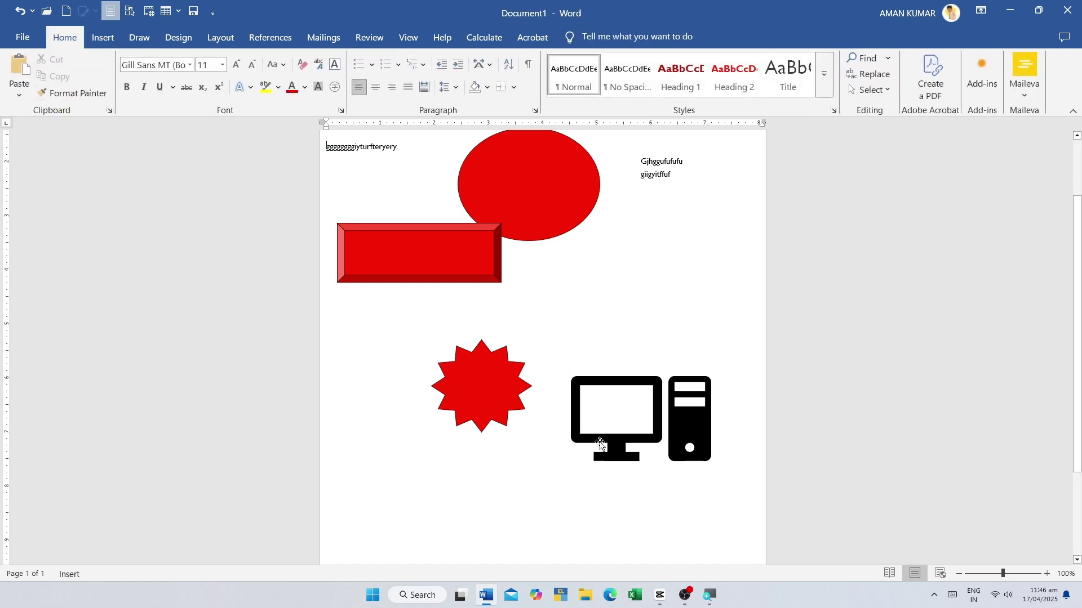
pyautogui.moveTo(600, 445)
pyautogui.mouseDown()
pyautogui.moveTo(566, 438)
pyautogui.moveTo(596, 472)
pyautogui.moveTo(587, 430)
pyautogui.moveTo(600, 444)
pyautogui.mouseUp()
pyautogui.click(55, 99)
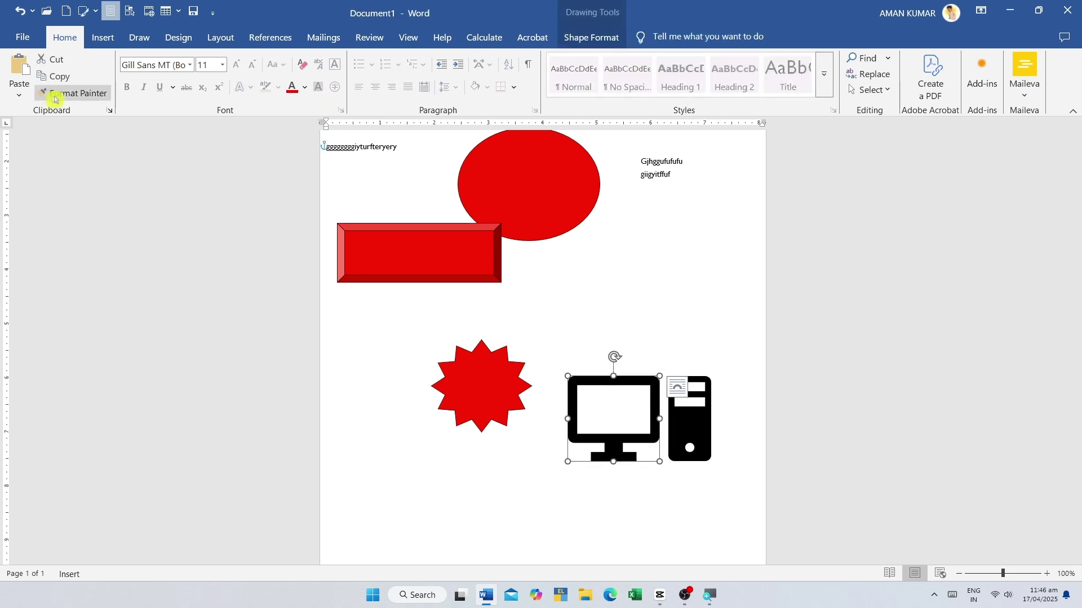
pyautogui.click(590, 37)
pyautogui.click(657, 398)
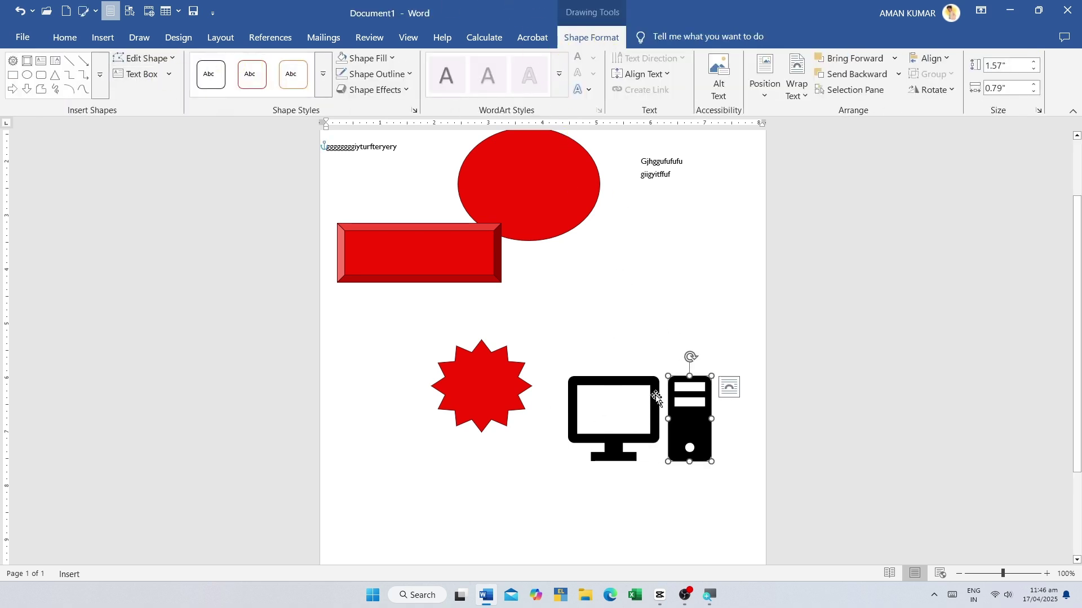
pyautogui.click(514, 306)
pyautogui.click(605, 388)
pyautogui.click(17, 9)
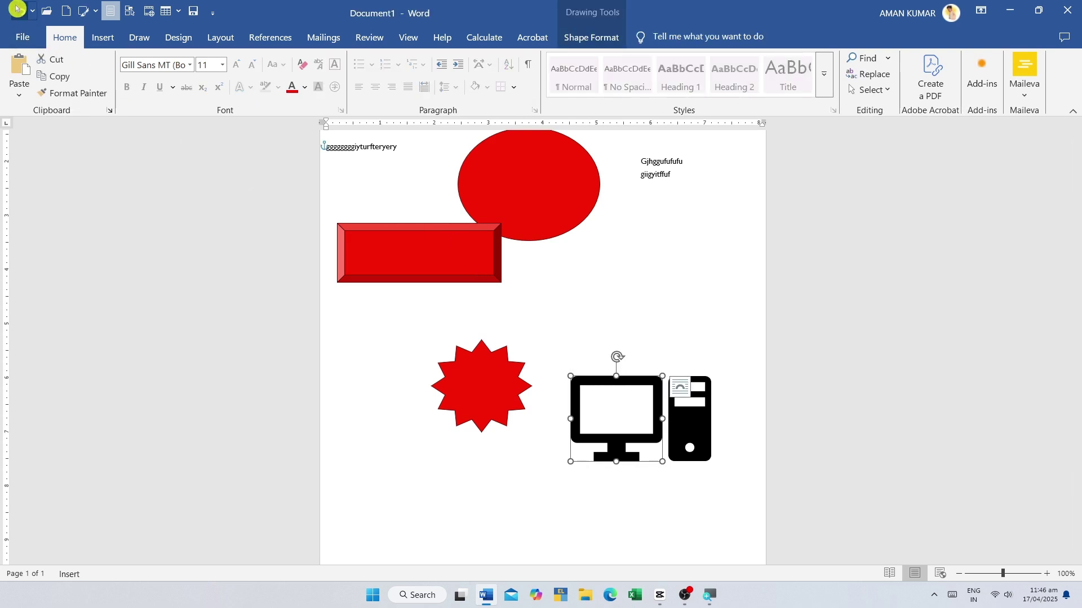
pyautogui.click(17, 9)
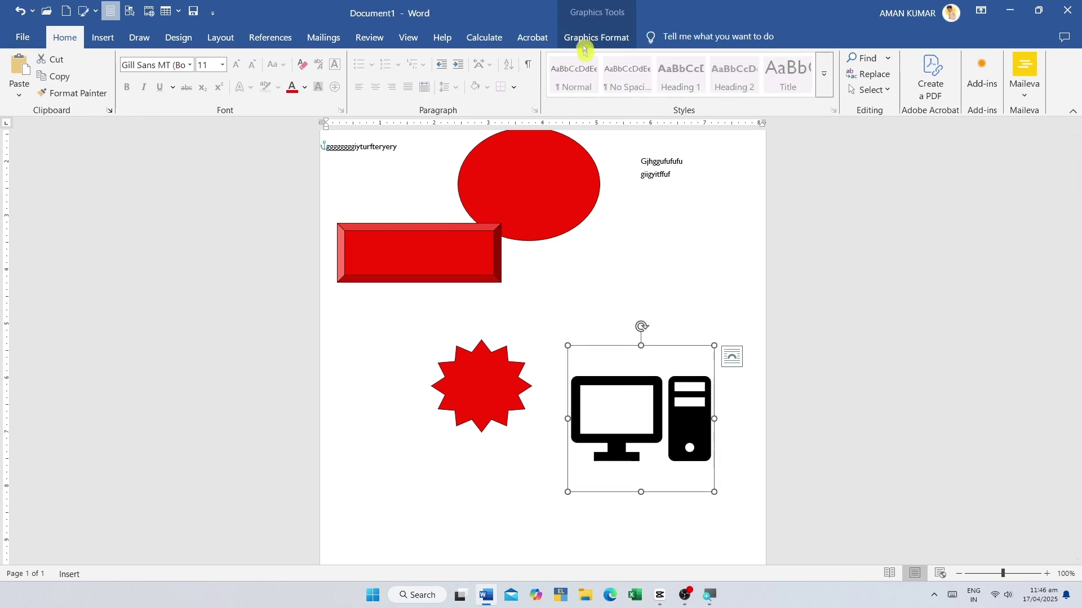
pyautogui.click(586, 40)
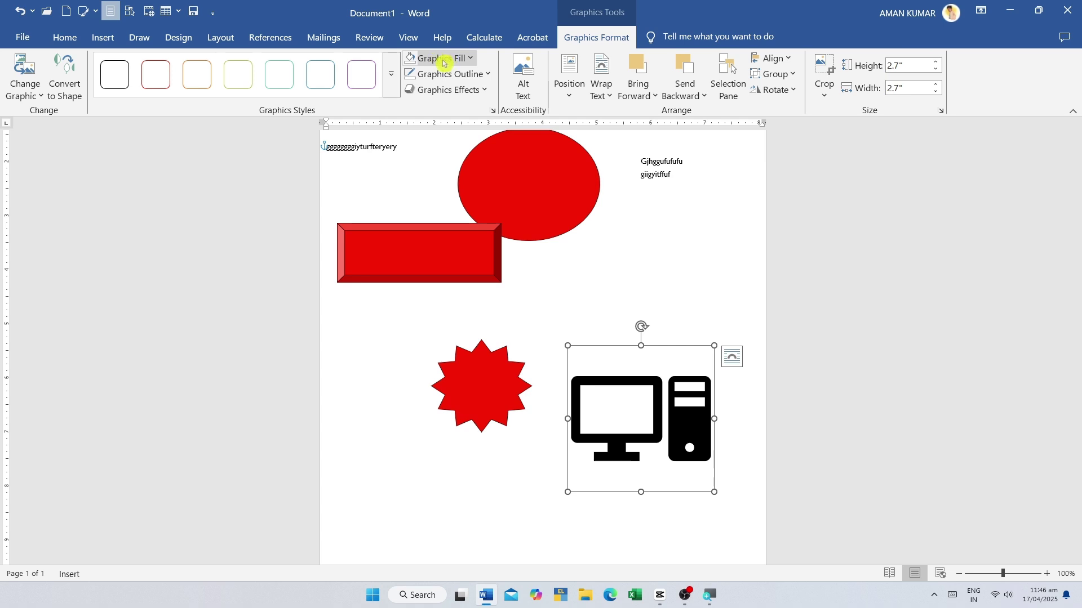
# - Fill the computer icon red and give it a yellow outline
pyautogui.click(464, 60)
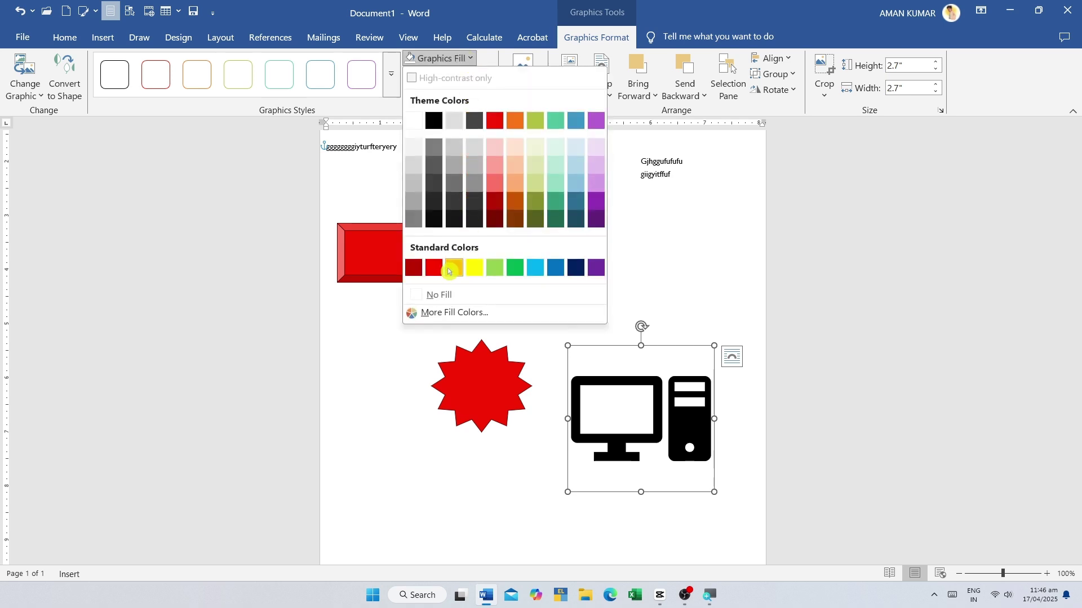
pyautogui.click(434, 269)
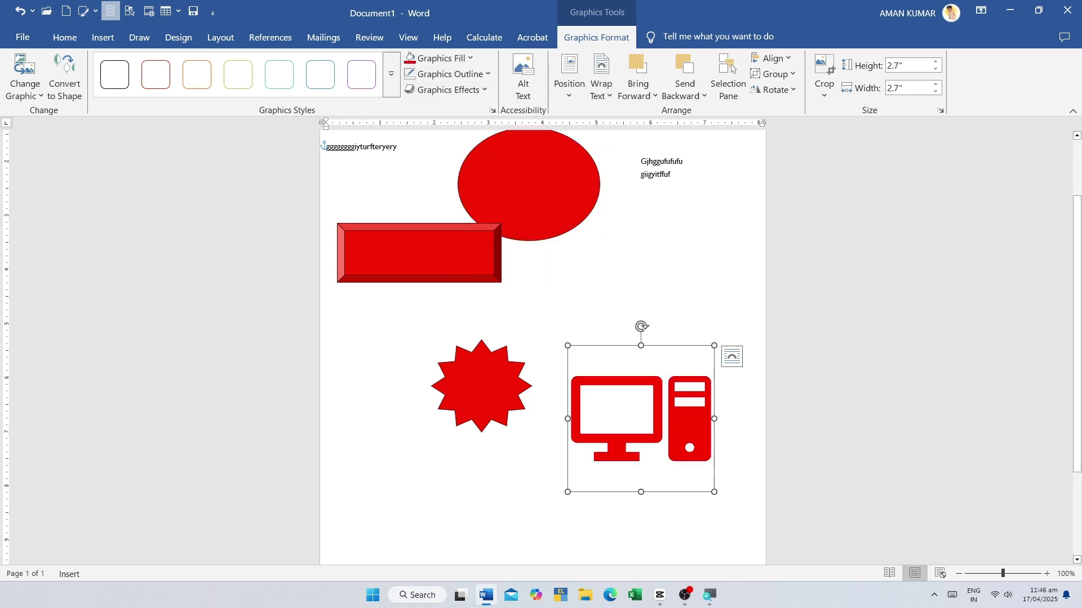
pyautogui.click(472, 74)
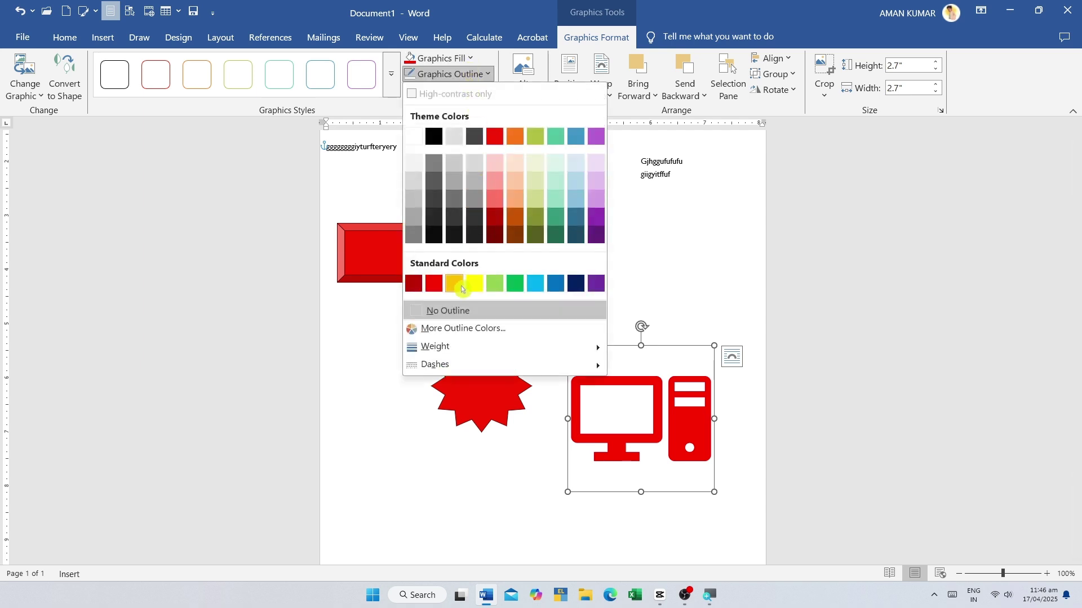
pyautogui.click(475, 283)
# - Close the outline colour menu and select the red ellipse
pyautogui.click(472, 74)
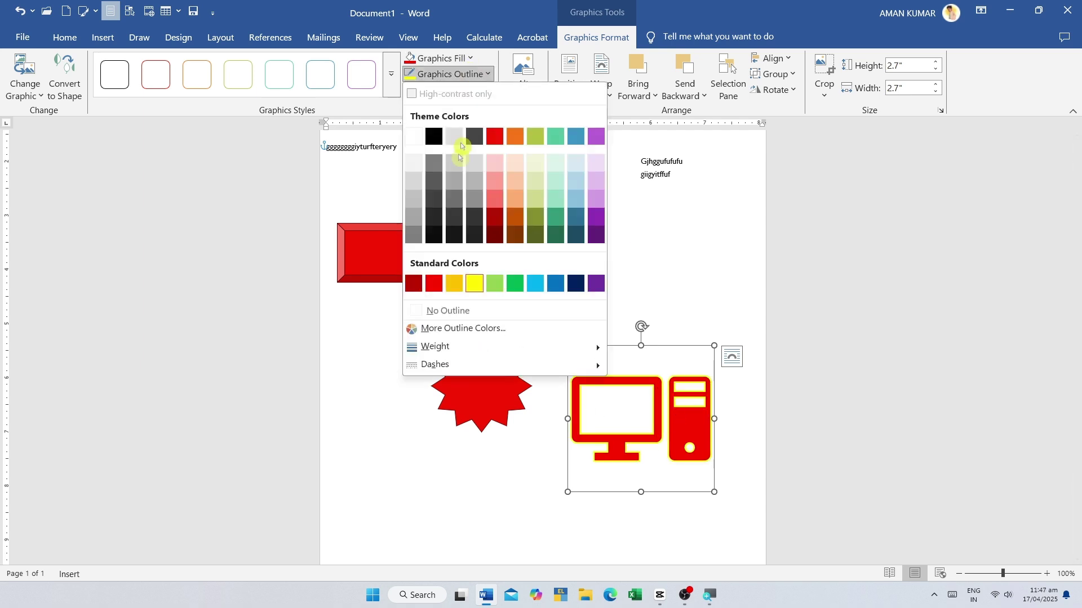
pyautogui.click(103, 37)
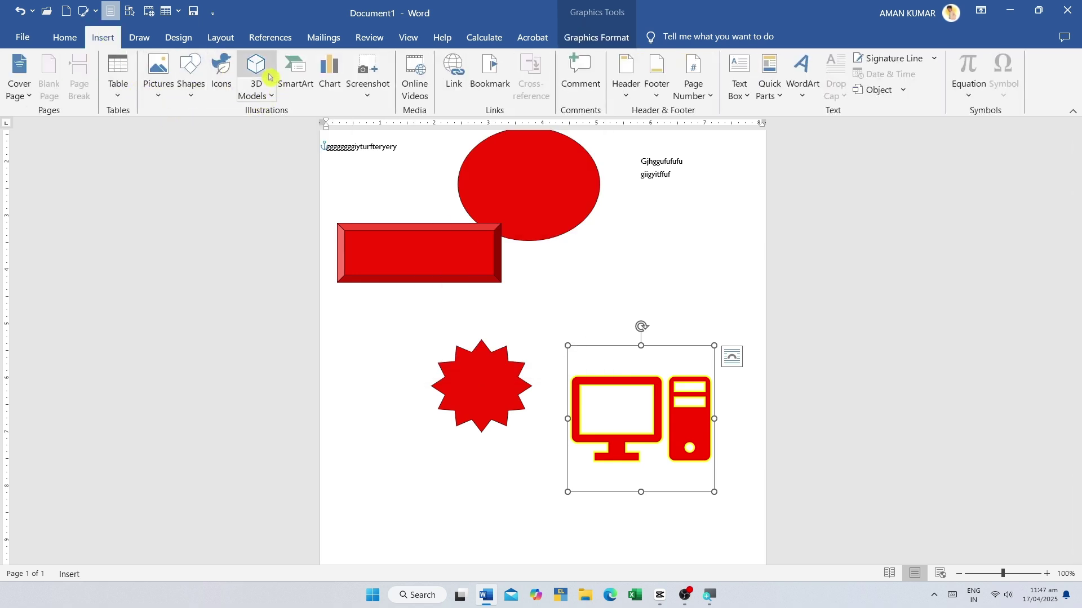
pyautogui.scroll(3, 560, 221)
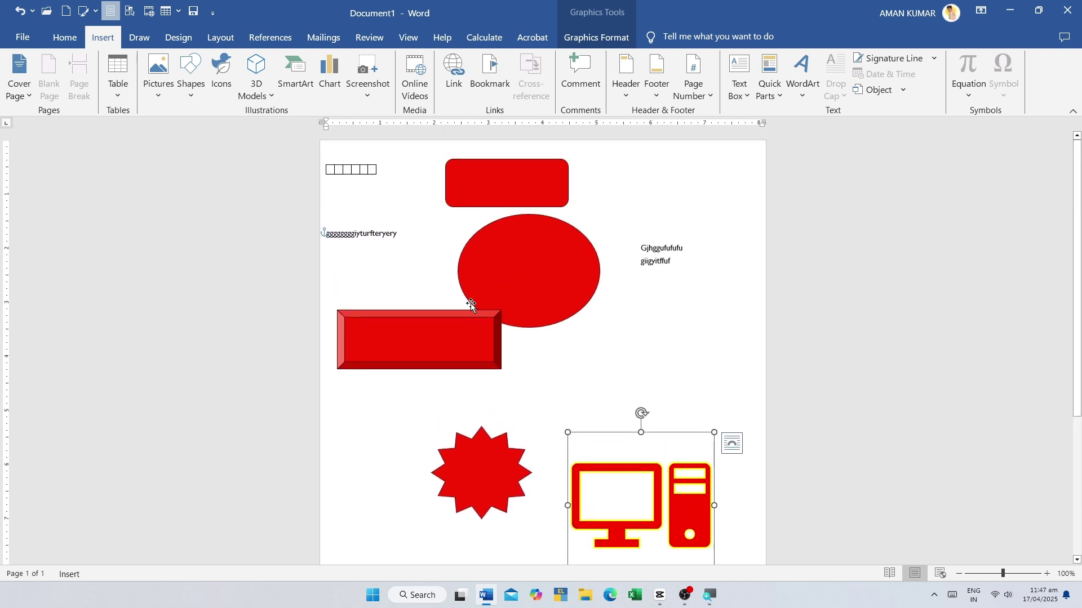
pyautogui.click(501, 271)
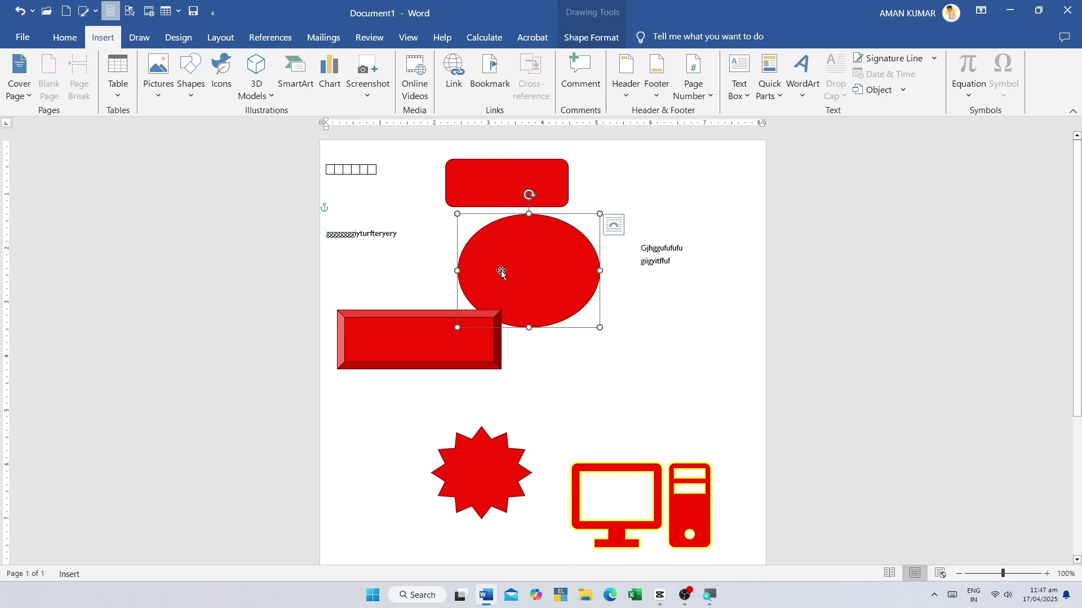
pyautogui.scroll(-5, 560, 339)
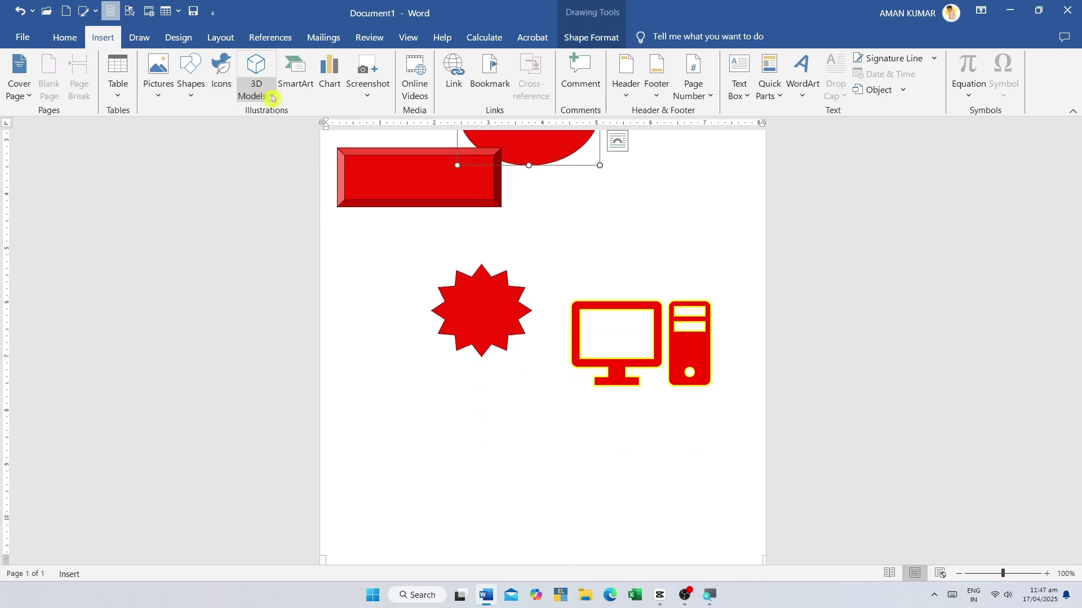
# - Insert the red sweating emoji from the Online 3D Models All Animated Models collection
pyautogui.click(258, 69)
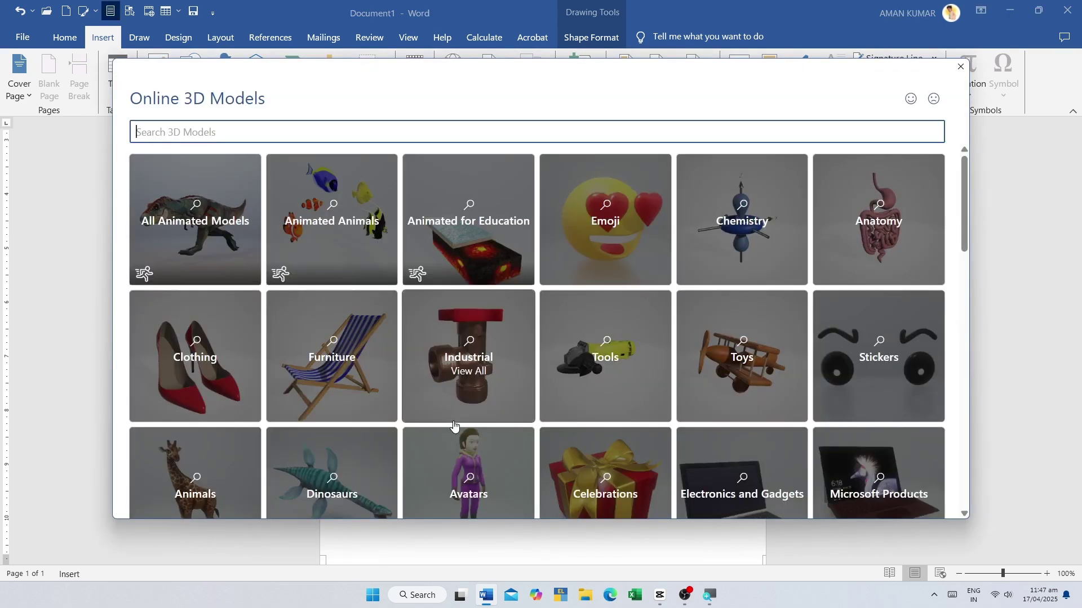
pyautogui.click(212, 230)
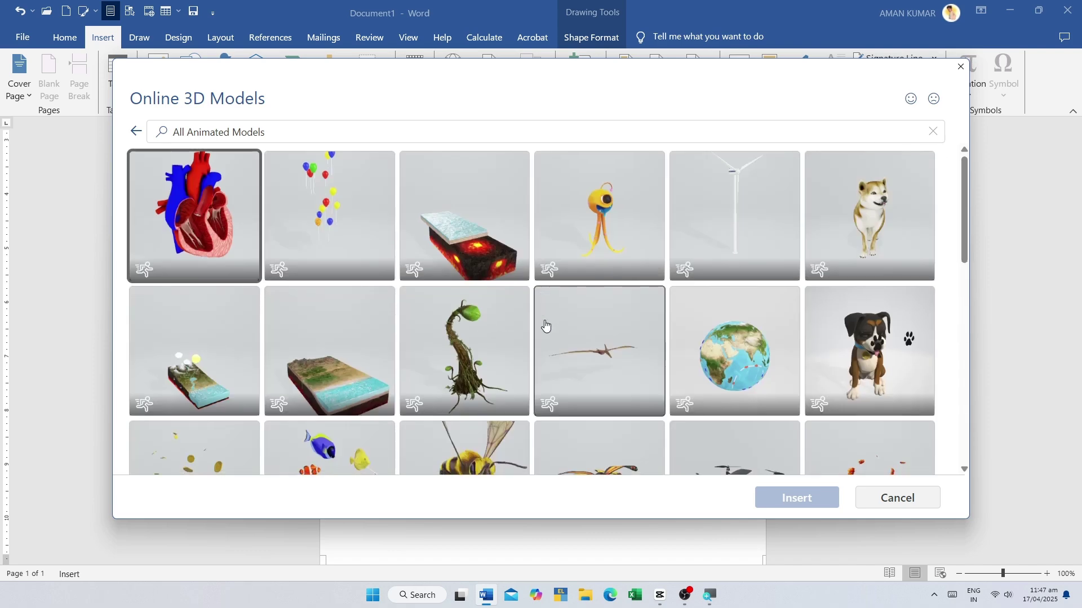
pyautogui.scroll(-5, 358, 431)
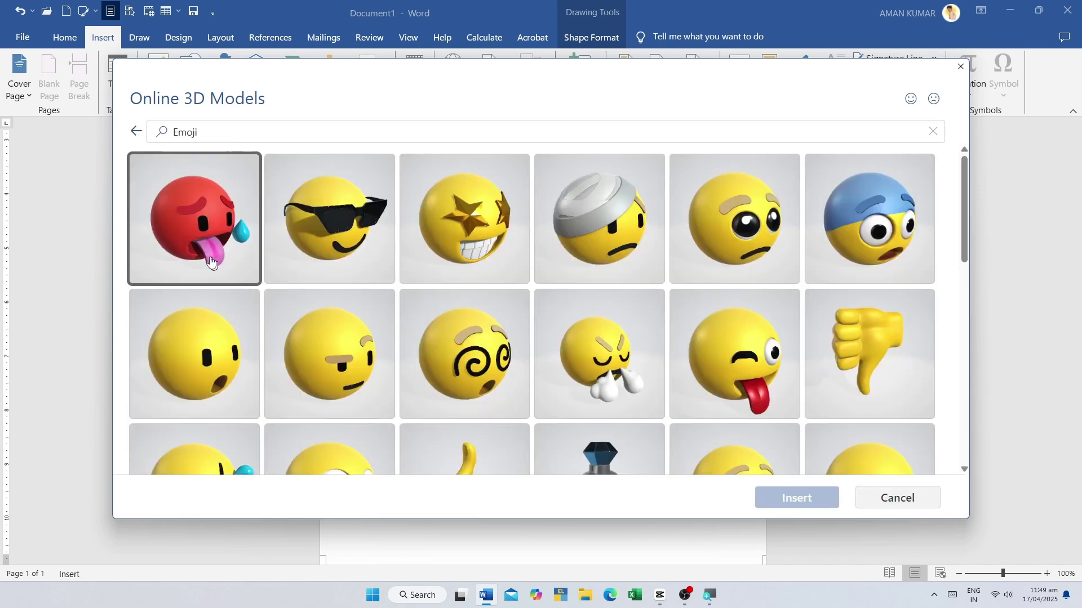
pyautogui.click(194, 226)
pyautogui.click(780, 498)
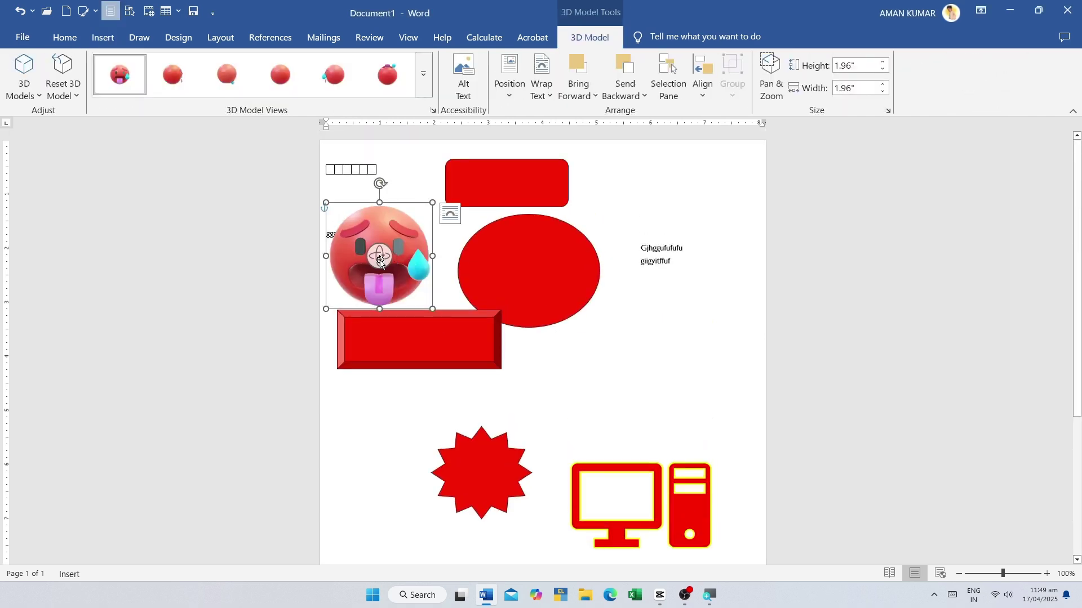
# - Undo the two recent shape changes and delete the small table
pyautogui.moveTo(384, 246); pyautogui.dragTo(382, 317)
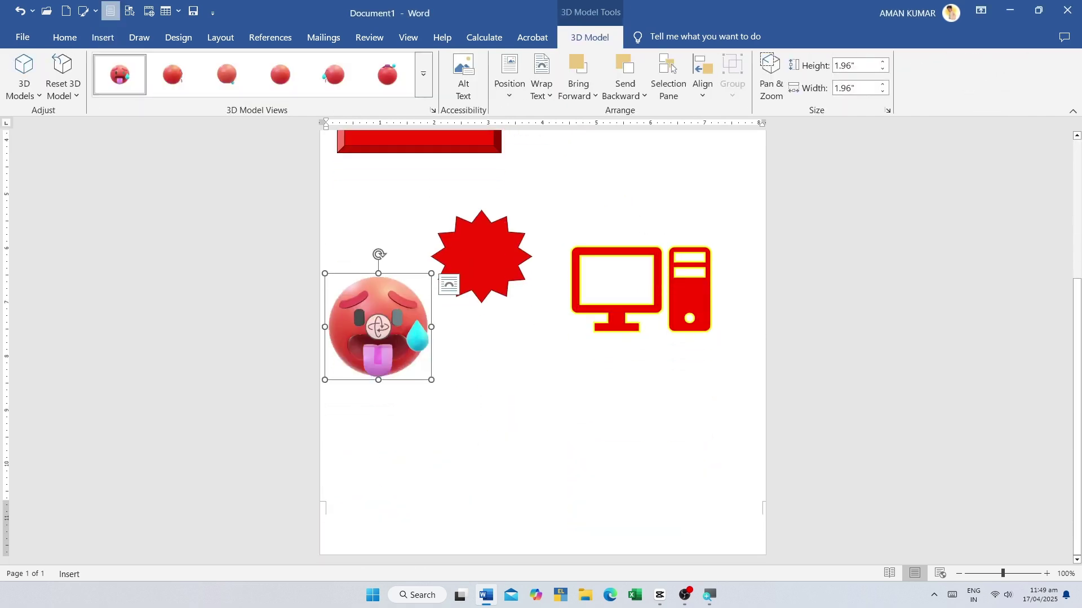
pyautogui.hotkey('ctrl', 'z')
pyautogui.hotkey('ctrl', 'z')
pyautogui.hotkey('ctrl', 'z')
pyautogui.hotkey('ctrl', 'z')
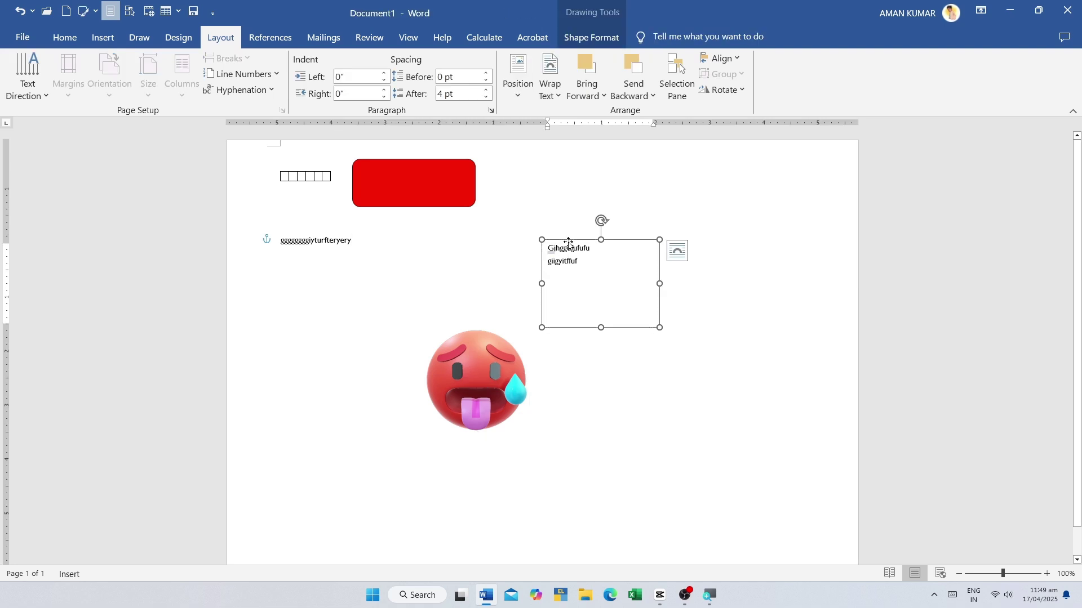
pyautogui.hotkey('ctrl', 'z')
pyautogui.rightClick(288, 176)
pyautogui.click(327, 289)
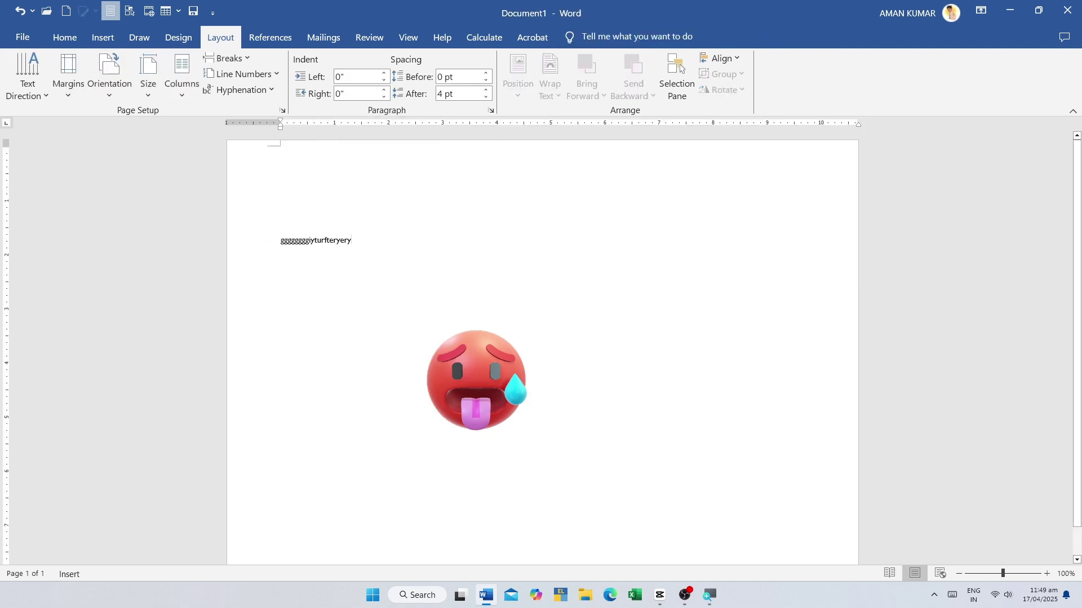
# - Enlarge the 3D emoji, move it up and left, and orbit it to view other angles
pyautogui.moveTo(449, 365); pyautogui.dragTo(562, 269)
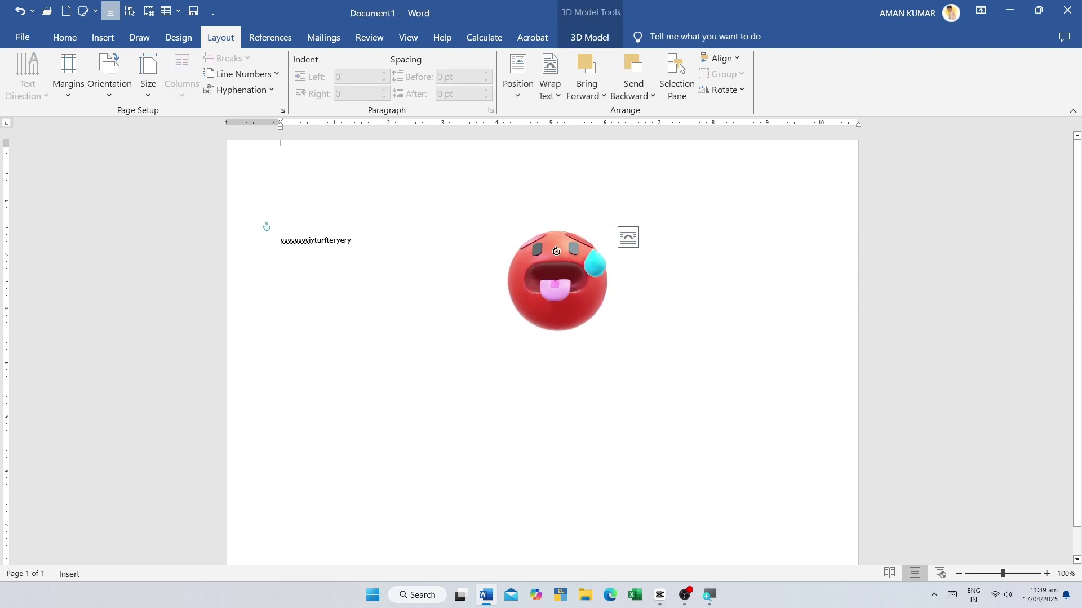
pyautogui.moveTo(612, 332); pyautogui.dragTo(800, 502)
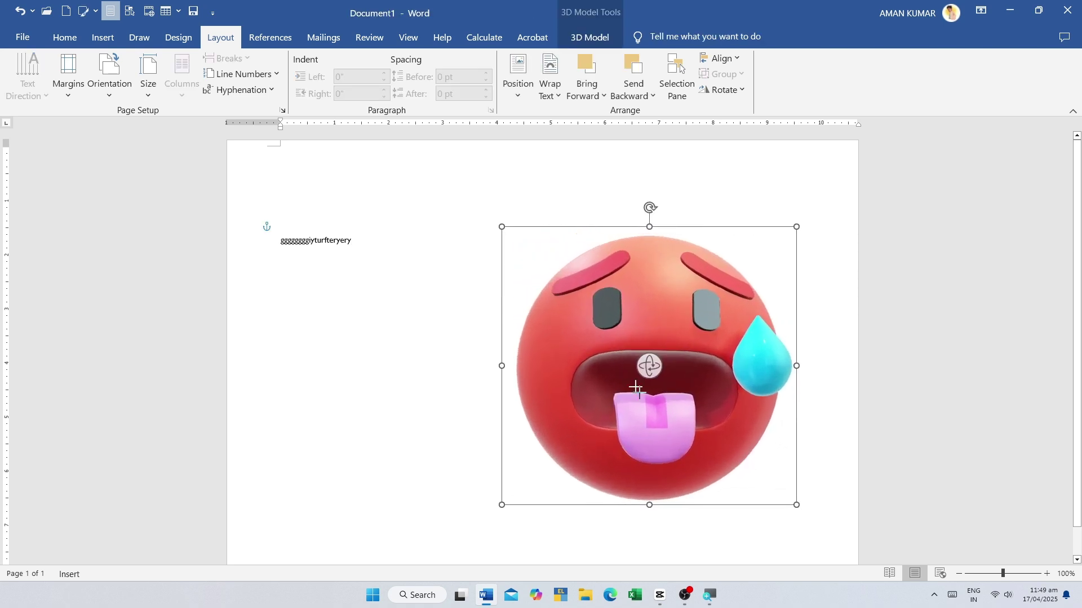
pyautogui.moveTo(651, 316); pyautogui.dragTo(531, 282)
pyautogui.moveTo(518, 329); pyautogui.dragTo(668, 313)
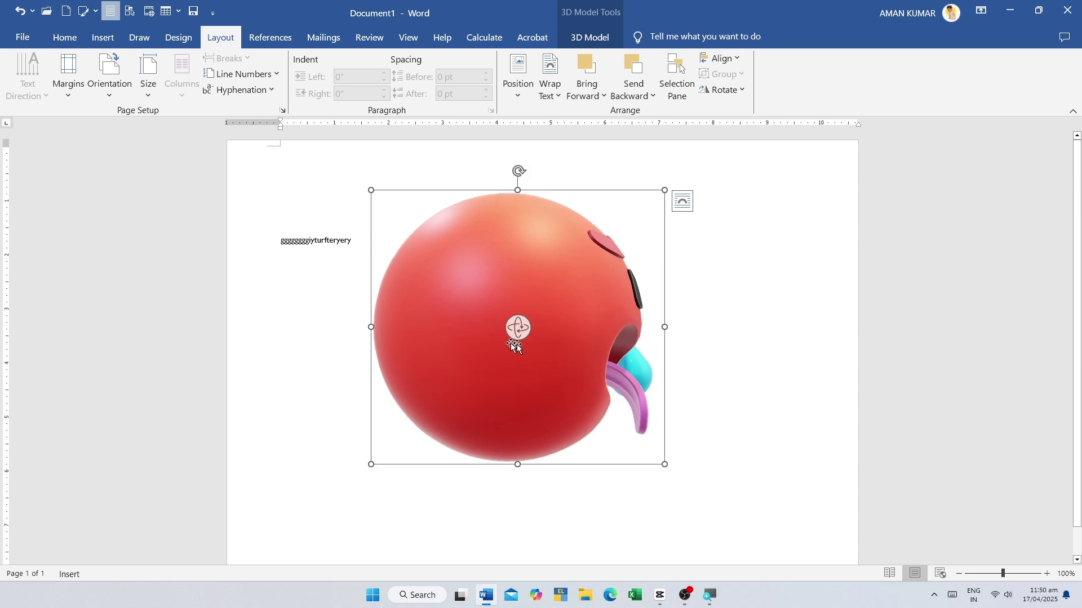
pyautogui.moveTo(497, 334); pyautogui.dragTo(467, 360)
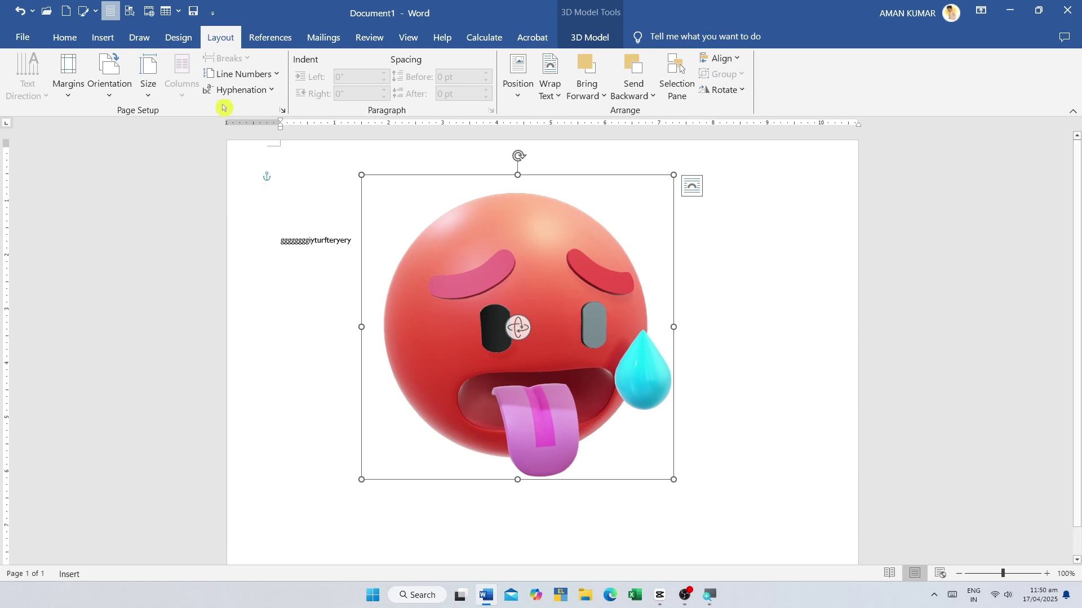
pyautogui.click(103, 37)
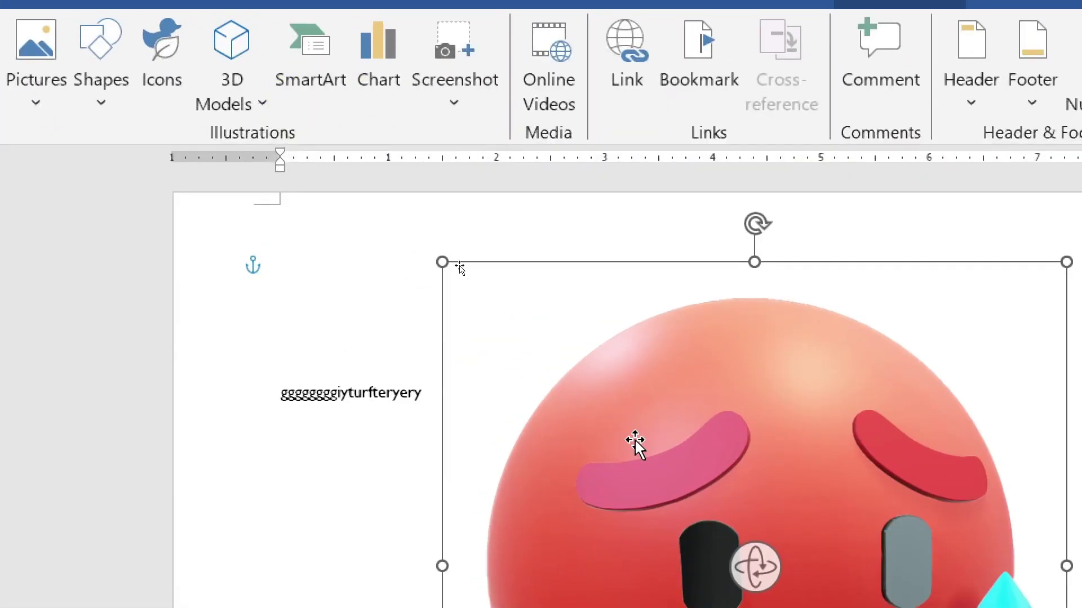
# - Delete the 3D emoji model and the line of random letters
pyautogui.press('Delete')
pyautogui.rightClick(692, 434)
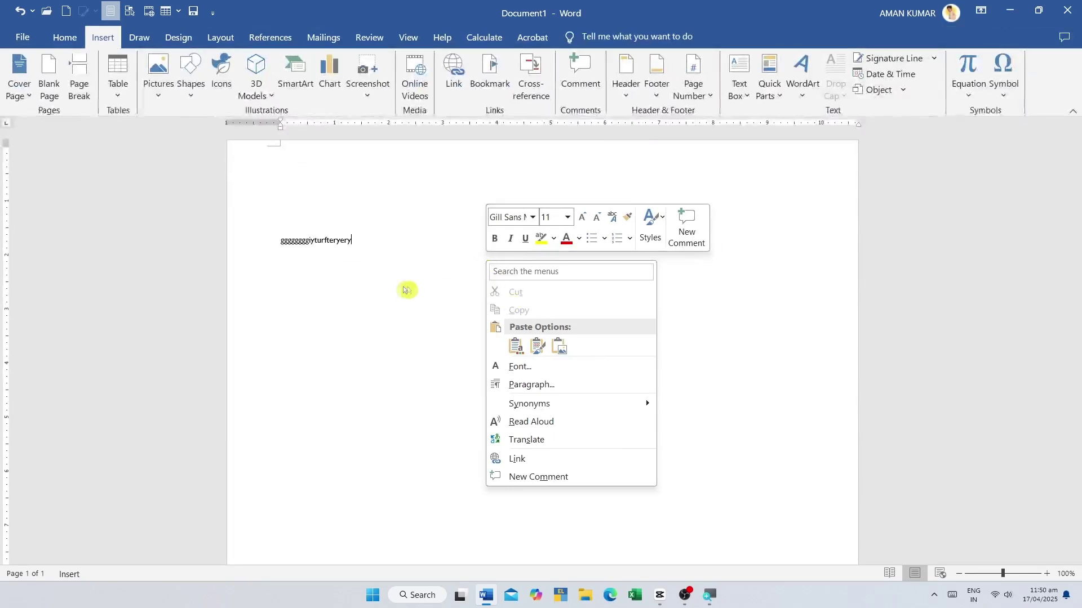
pyautogui.click(406, 290)
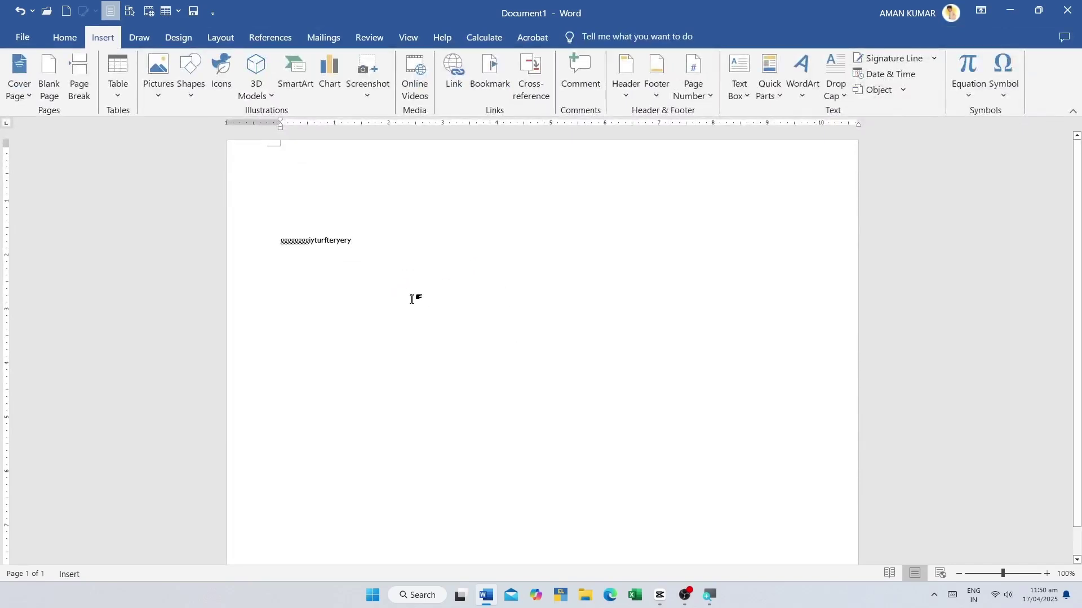
pyautogui.click(222, 253)
pyautogui.press('BackSpace')
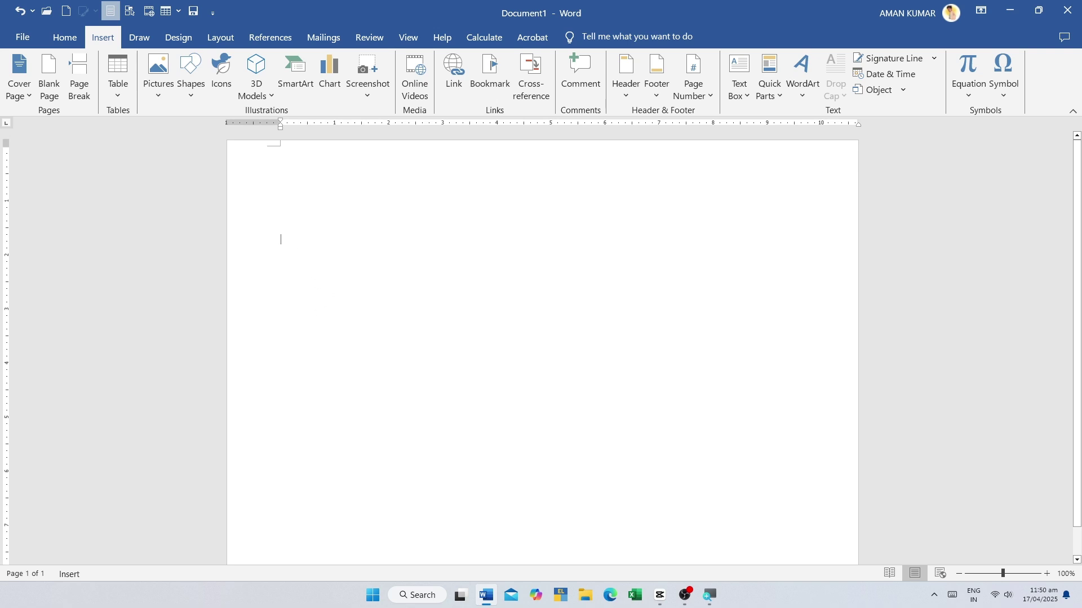
# - Type the heading 'Computer के मुख्य भाग' using Hindi input
pyautogui.click(283, 240)
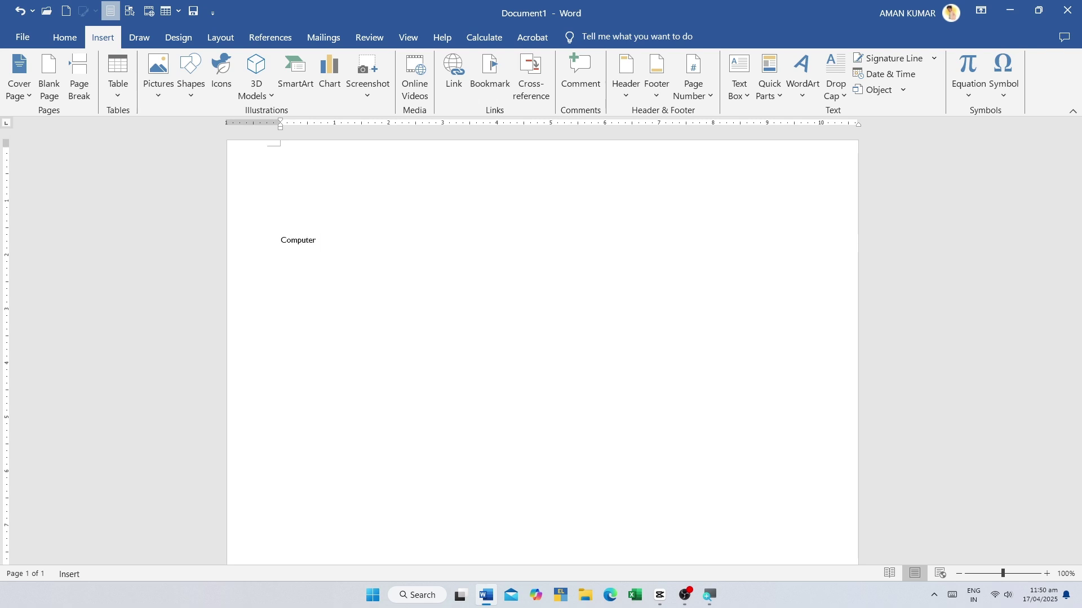
pyautogui.write('Computer')
pyautogui.press('super+space')
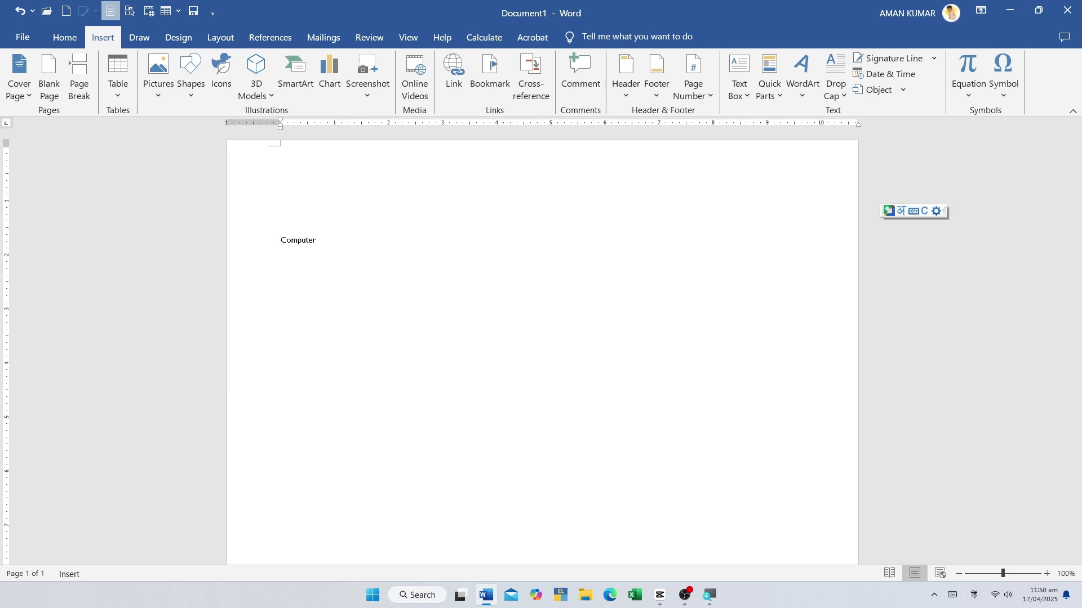
pyautogui.write('कर ,')
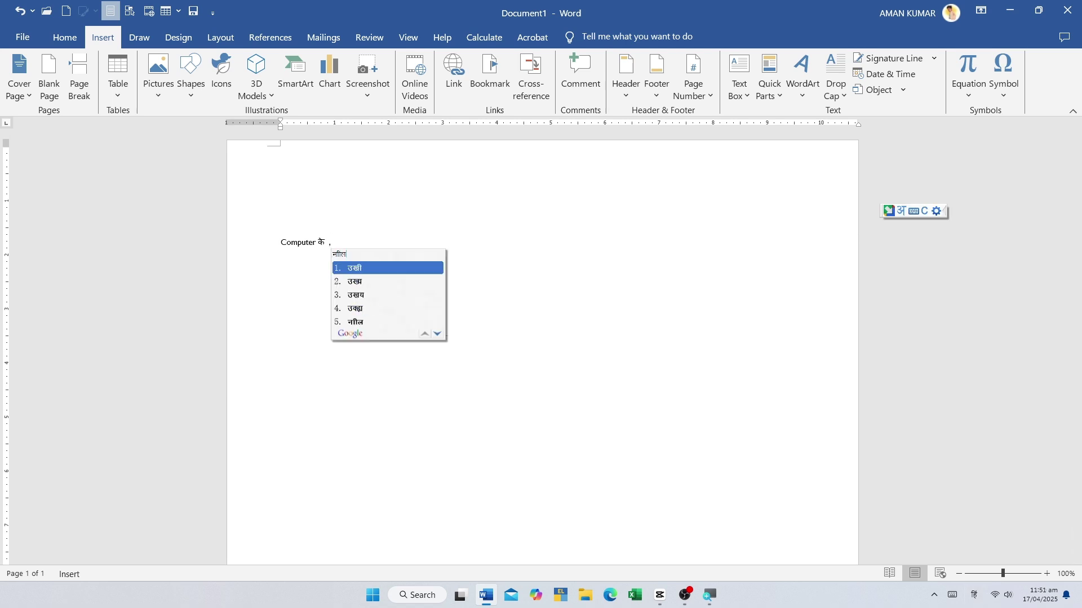
pyautogui.write('उख्य मुख्य')
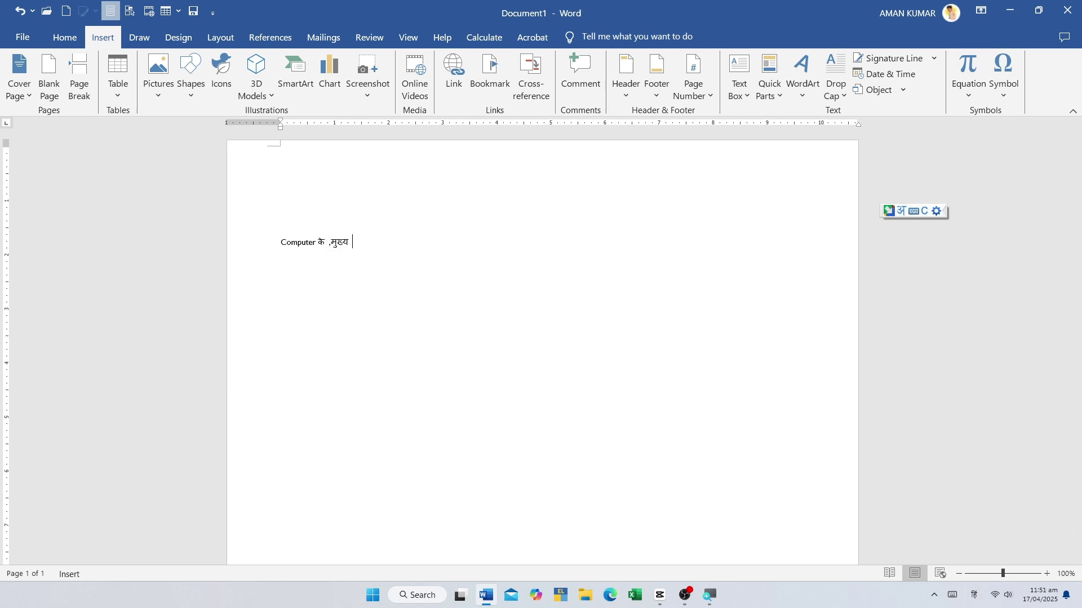
pyautogui.press('BackSpace')
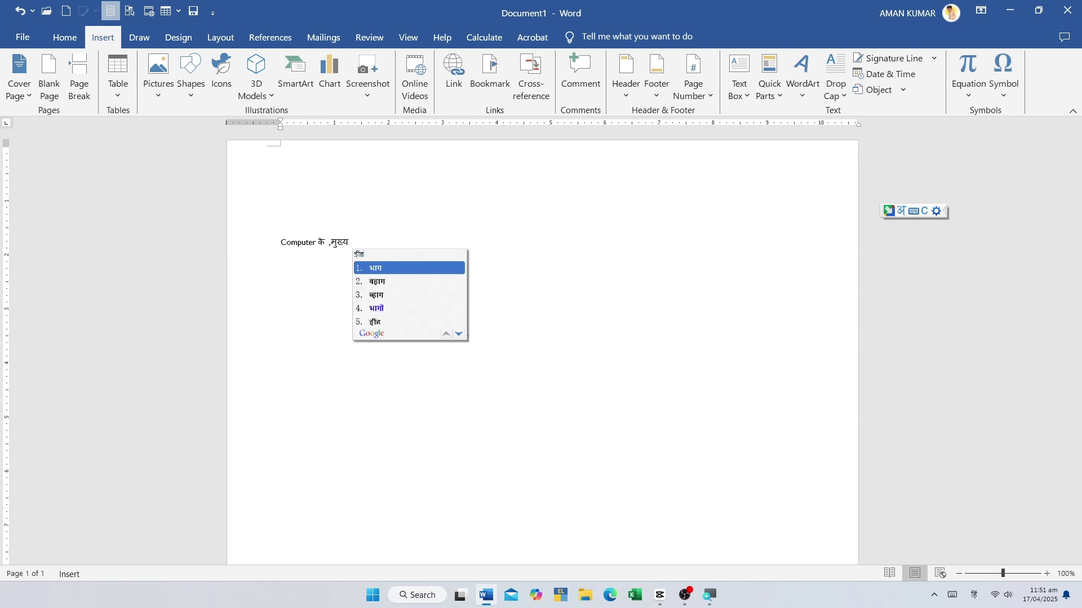
pyautogui.press('Return')
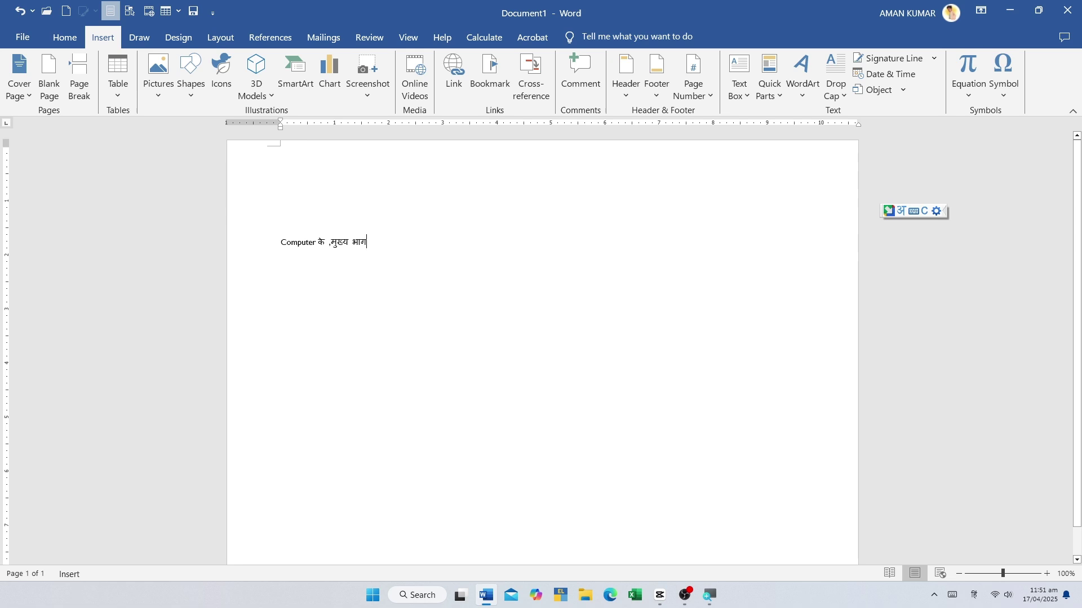
# - Add numbered items 1 cpu, 2 keyboard, 3 mouse, then select all the text
pyautogui.press('Return')
pyautogui.write('1')
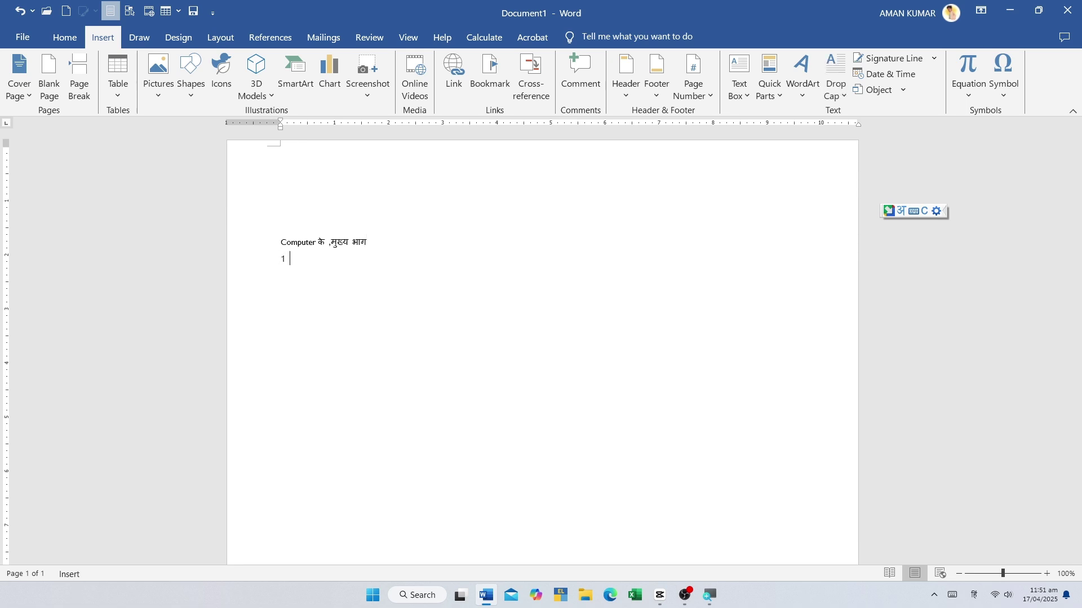
pyautogui.write(' m')
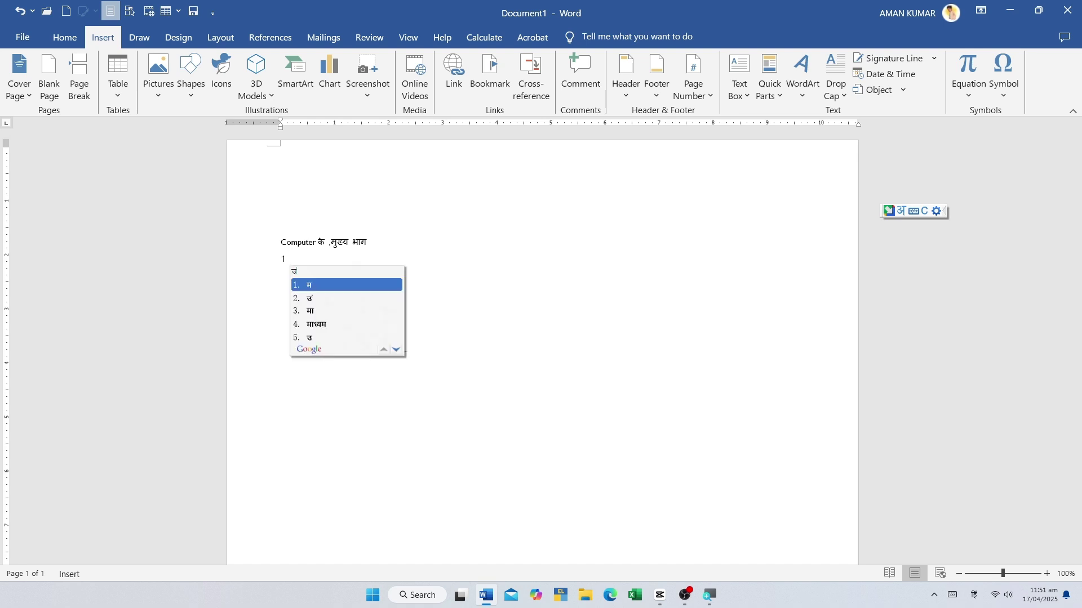
pyautogui.press('BackSpace')
pyautogui.press('BackSpace')
pyautogui.write('cpu n')
pyautogui.press('BackSpace')
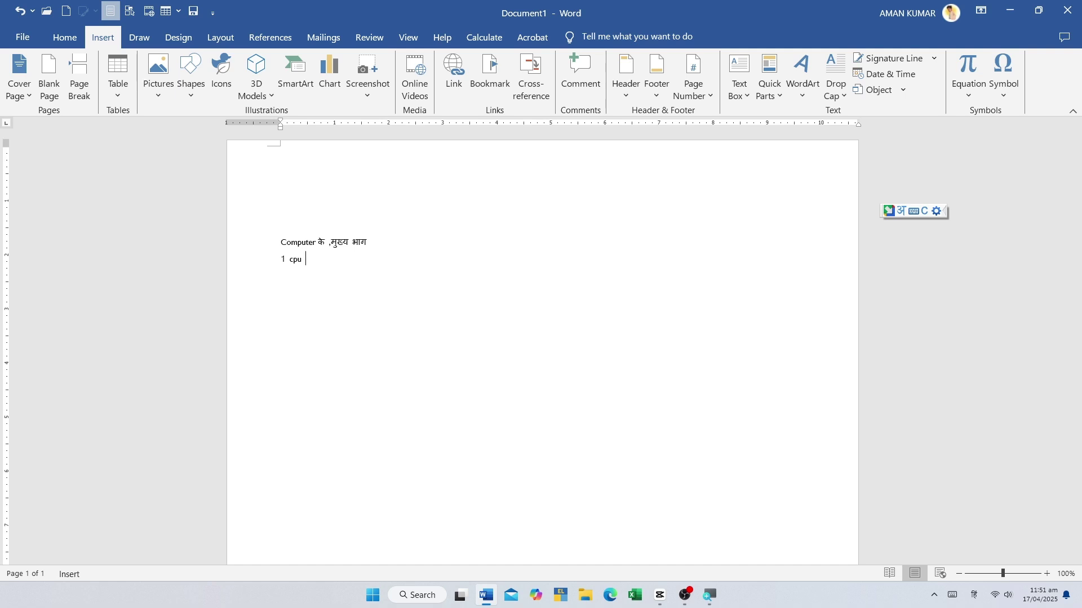
pyautogui.hotkey('alt', 'shift')
pyautogui.press('Return')
pyautogui.write('2 keyboard')
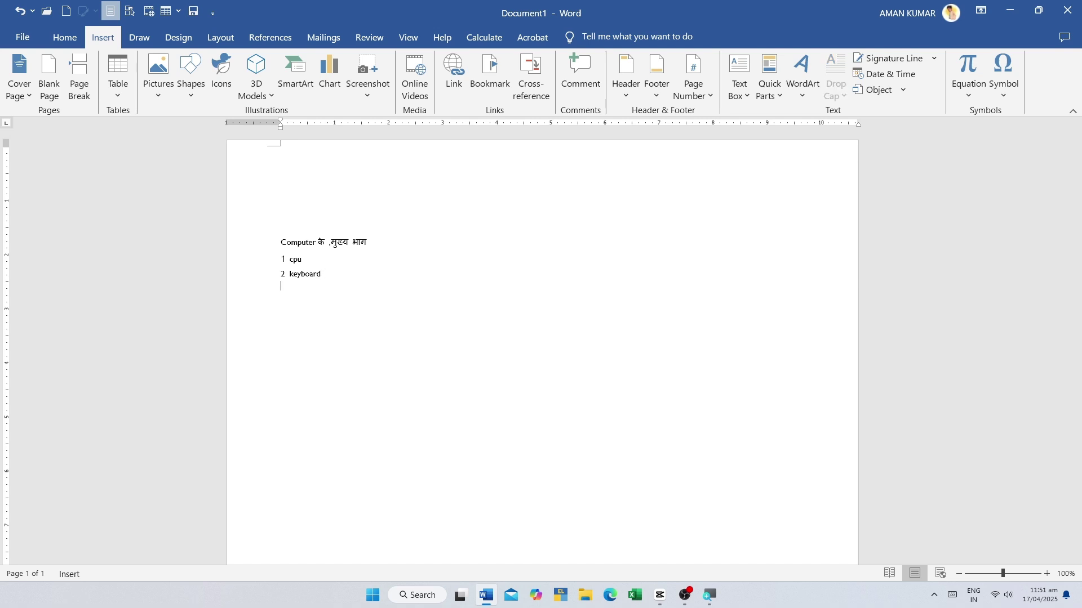
pyautogui.write('3 mouse')
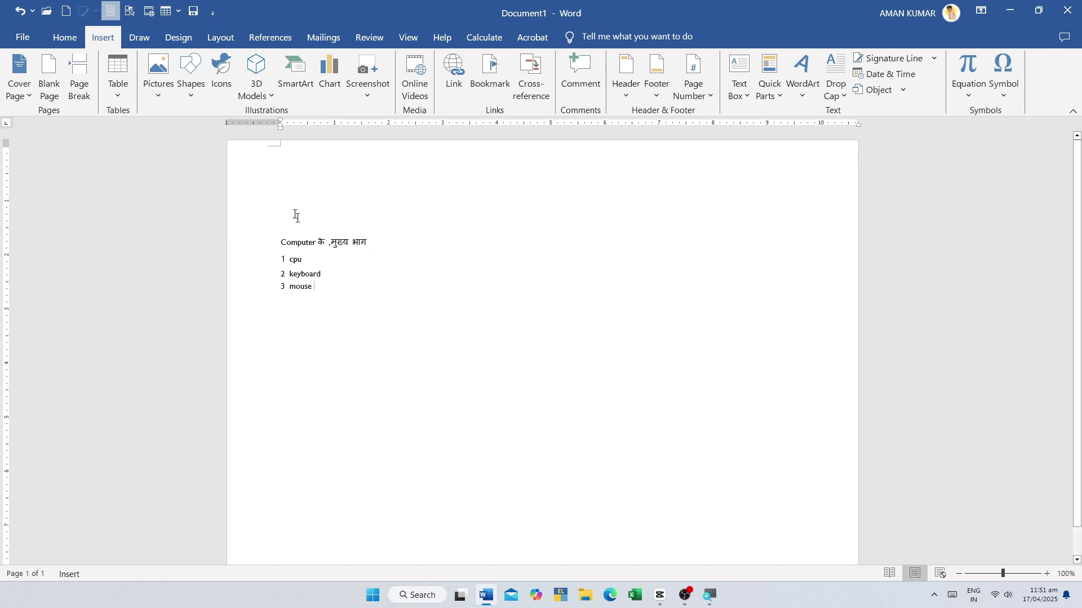
pyautogui.hotkey('ctrl', 'a')
pyautogui.click(377, 302)
pyautogui.hotkey('ctrl', 'a')
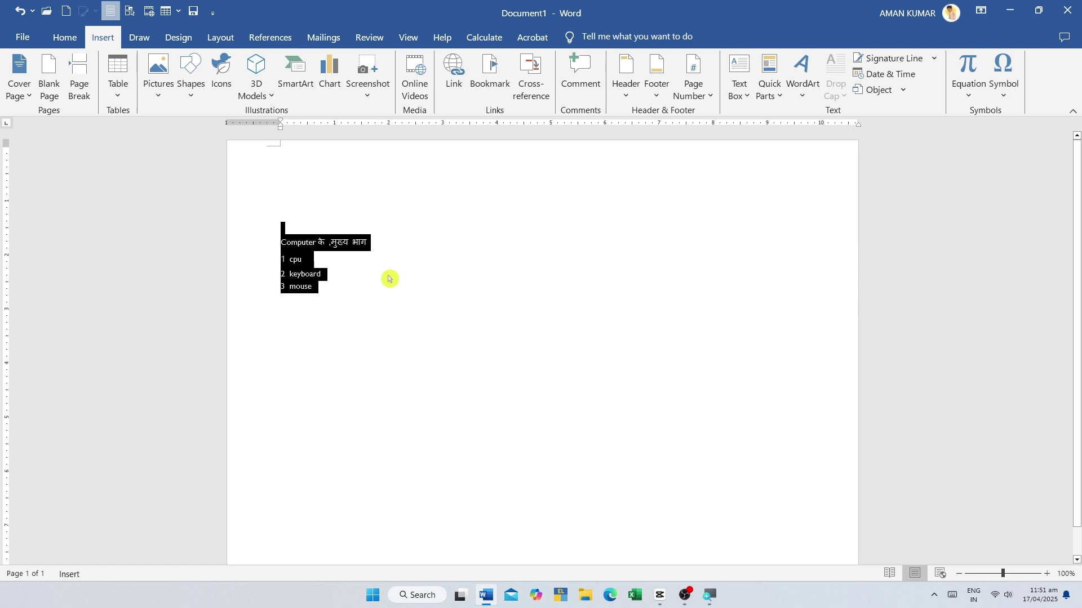
# - Delete the selected heading and list, then insert a Basic Block List SmartArt
pyautogui.press('Delete')
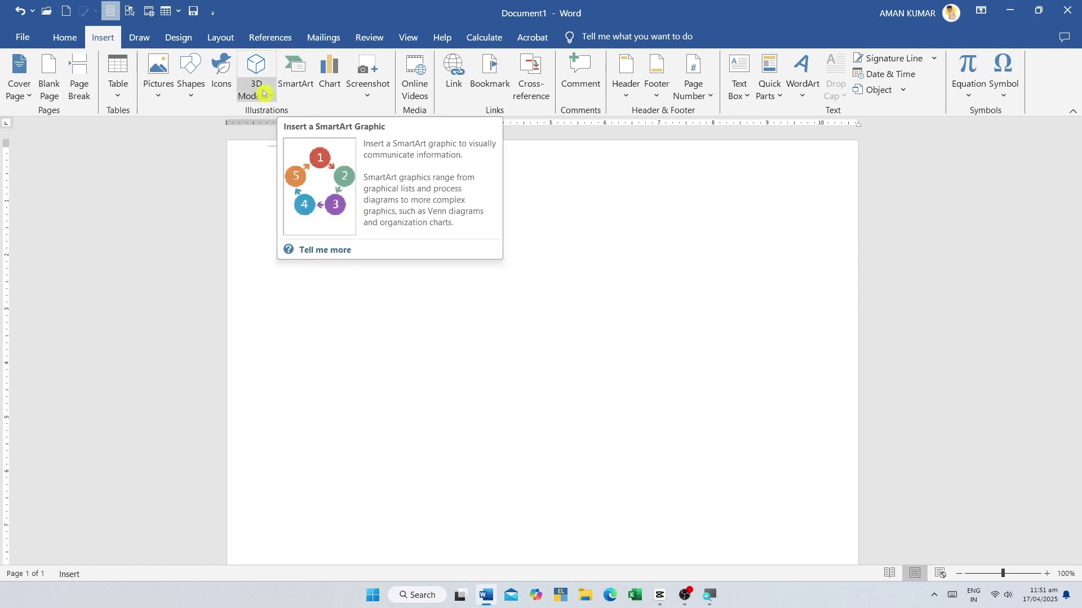
pyautogui.click(294, 72)
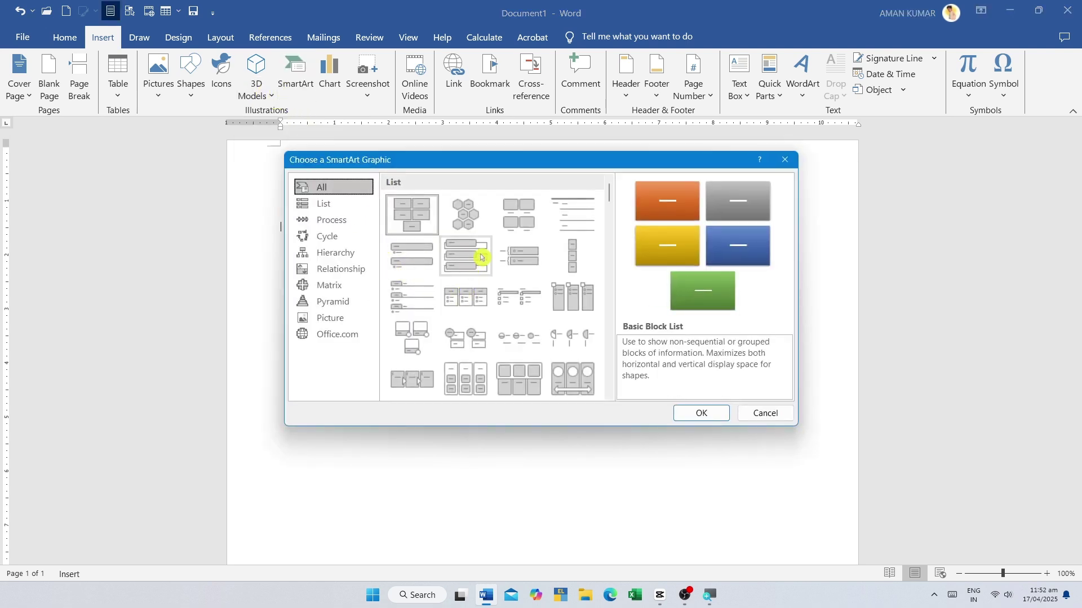
pyautogui.scroll(-3, 526, 362)
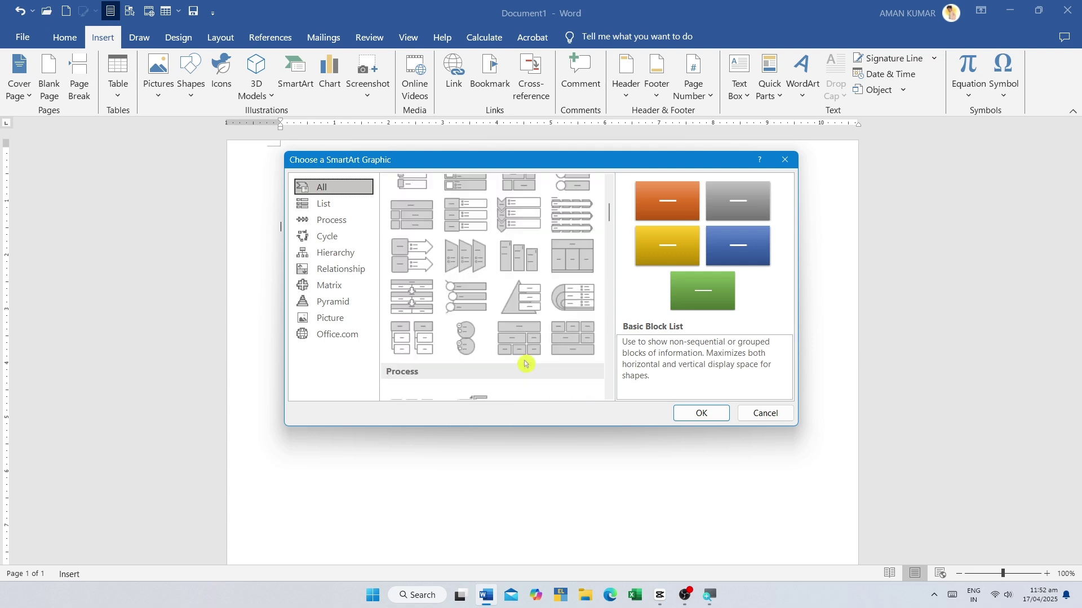
pyautogui.scroll(3, 519, 357)
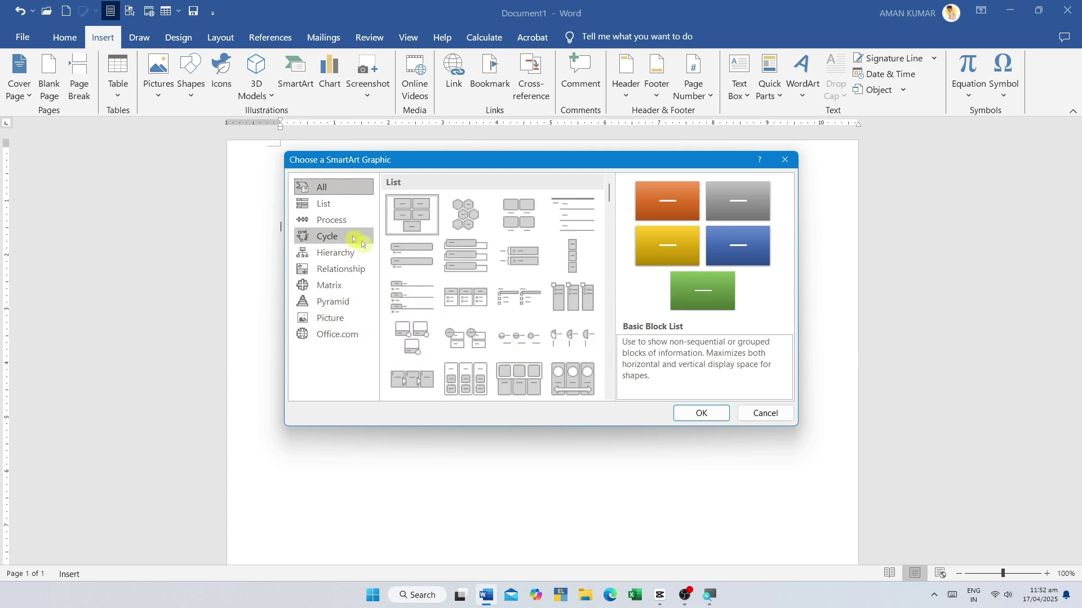
pyautogui.click(708, 415)
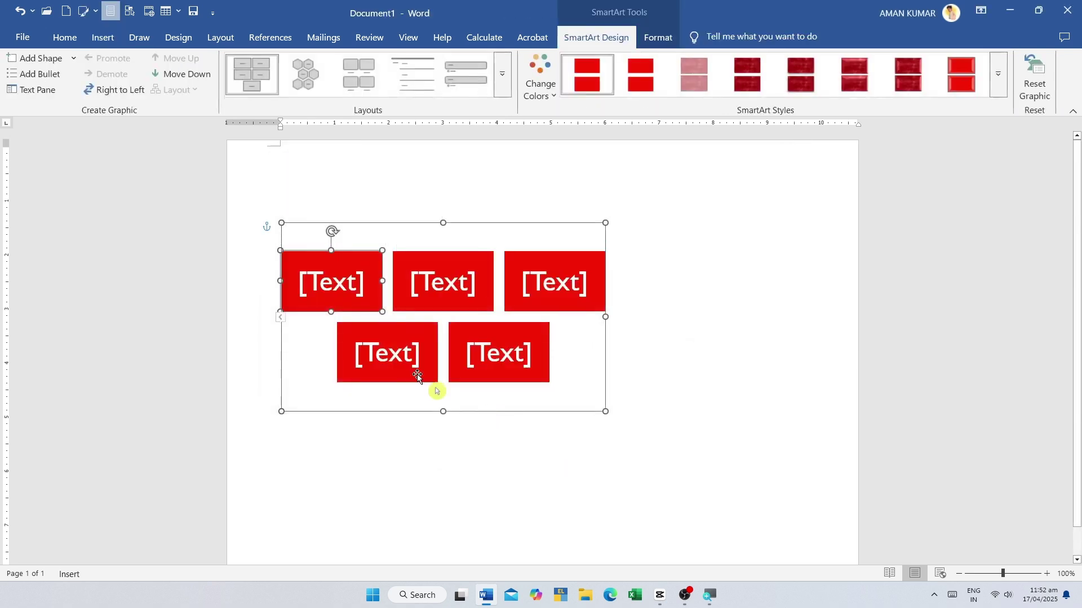
# - Label the first two blocks 'mouse' and 'monitor'
pyautogui.click(337, 287)
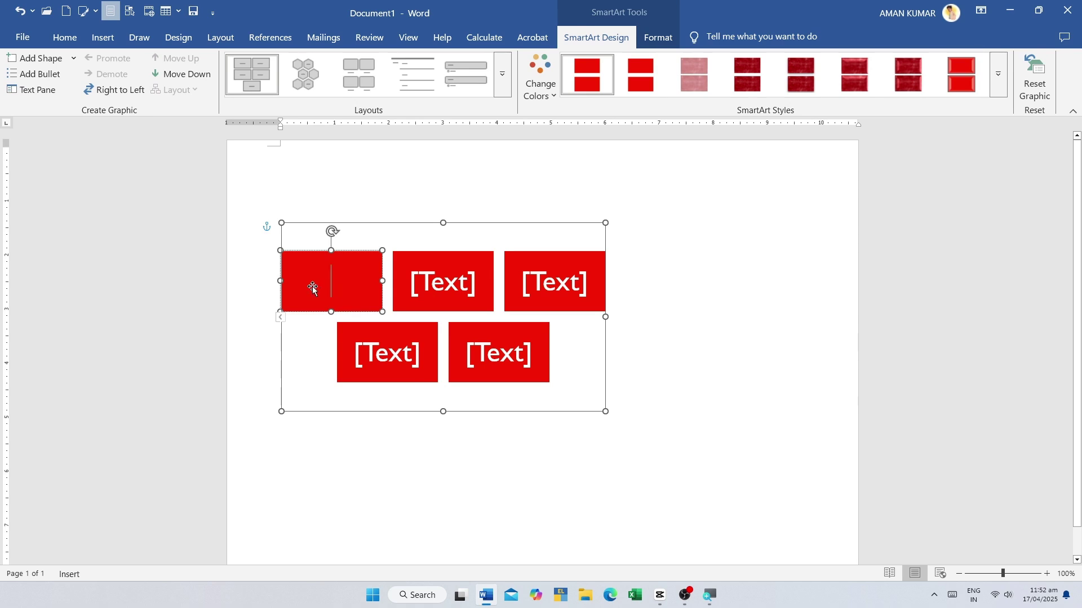
pyautogui.click(443, 281)
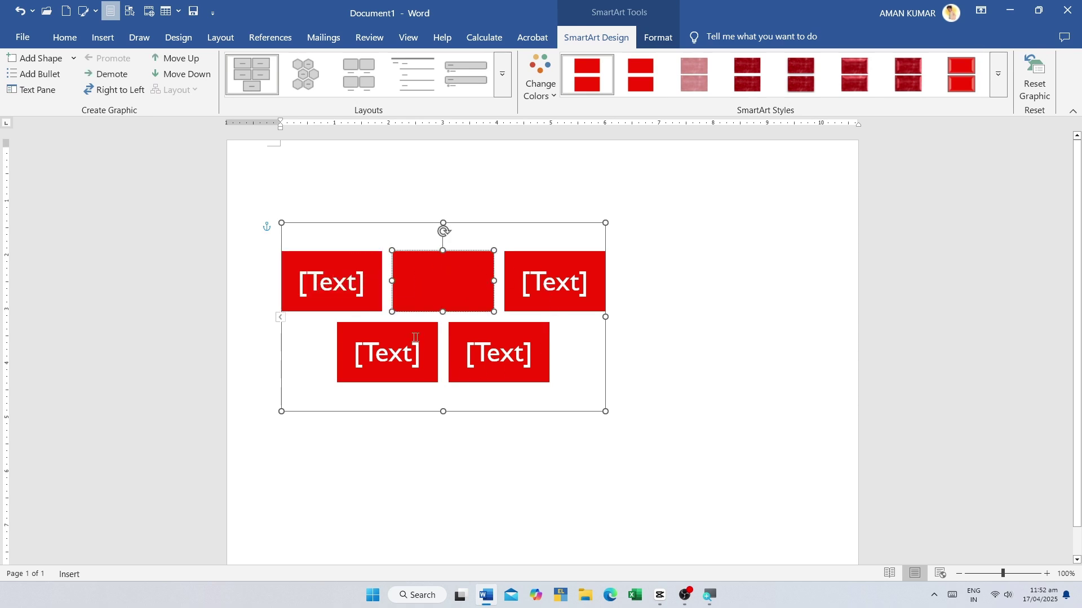
pyautogui.click(323, 299)
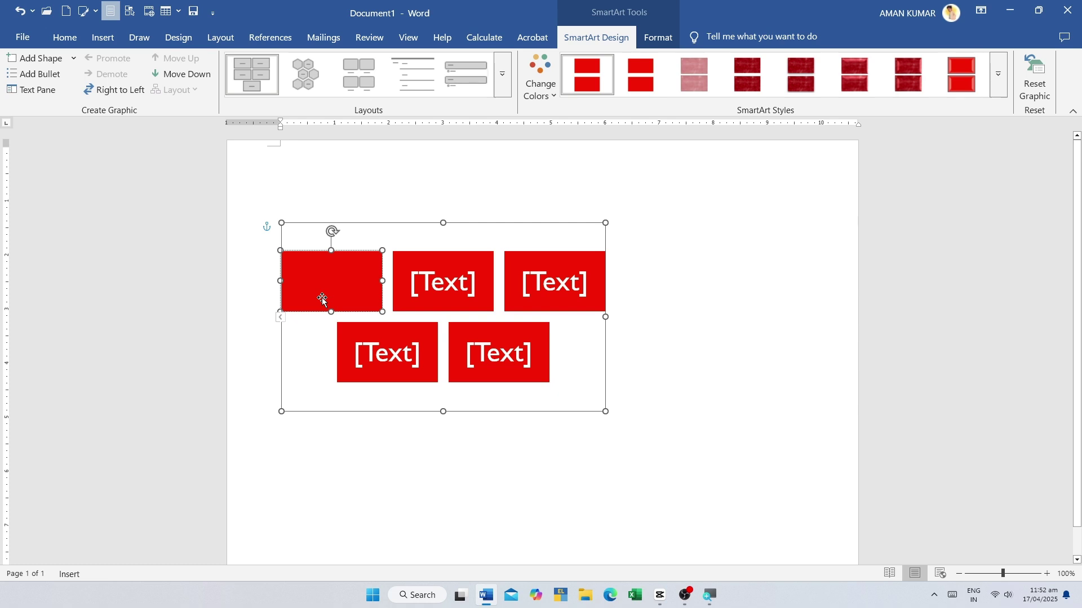
pyautogui.write('mouse')
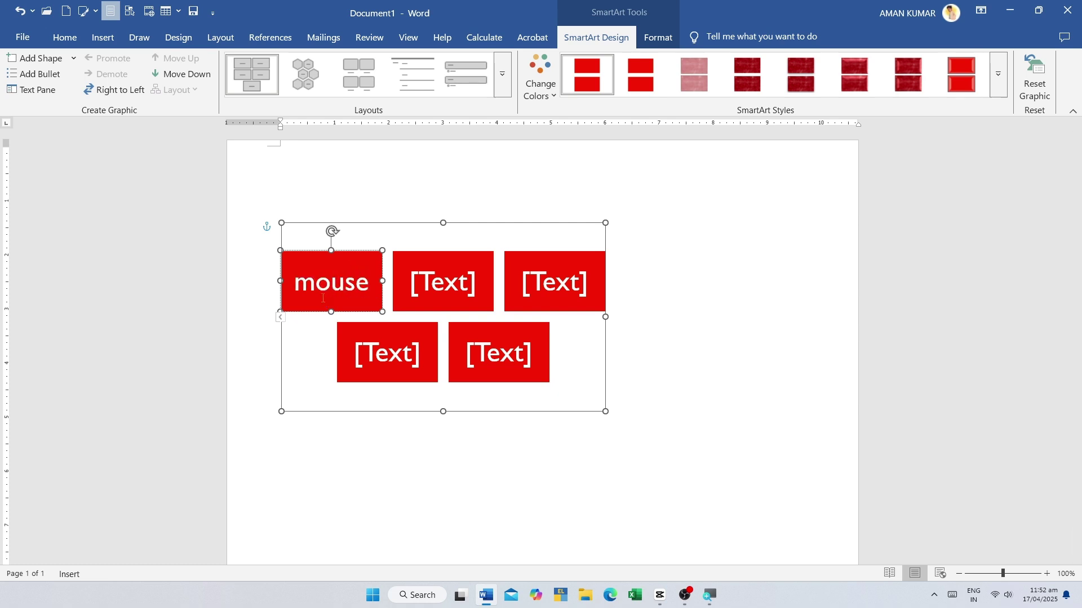
pyautogui.click(427, 281)
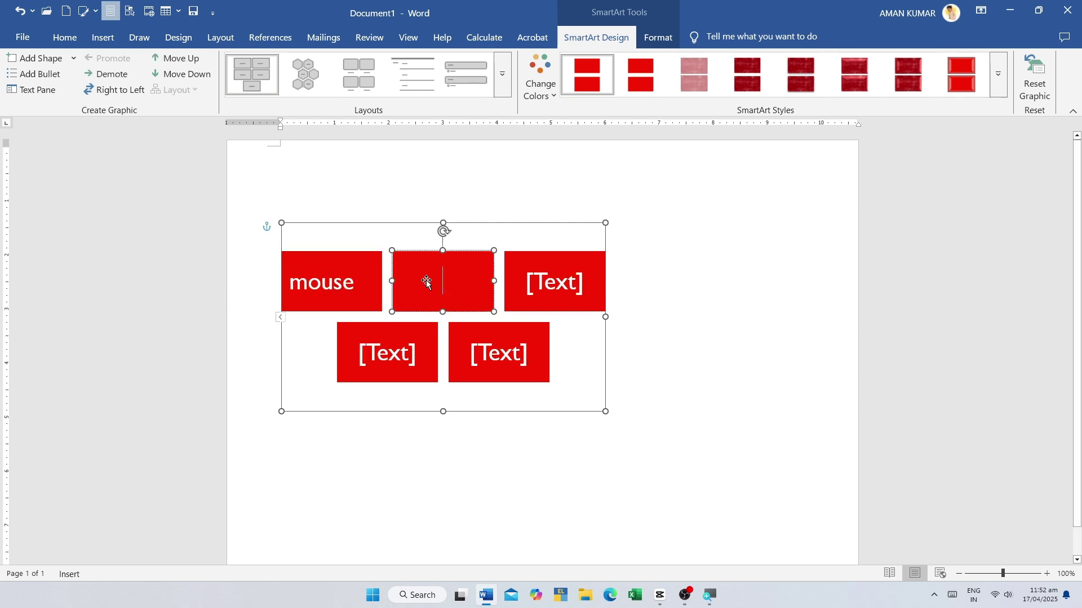
pyautogui.write('monito')
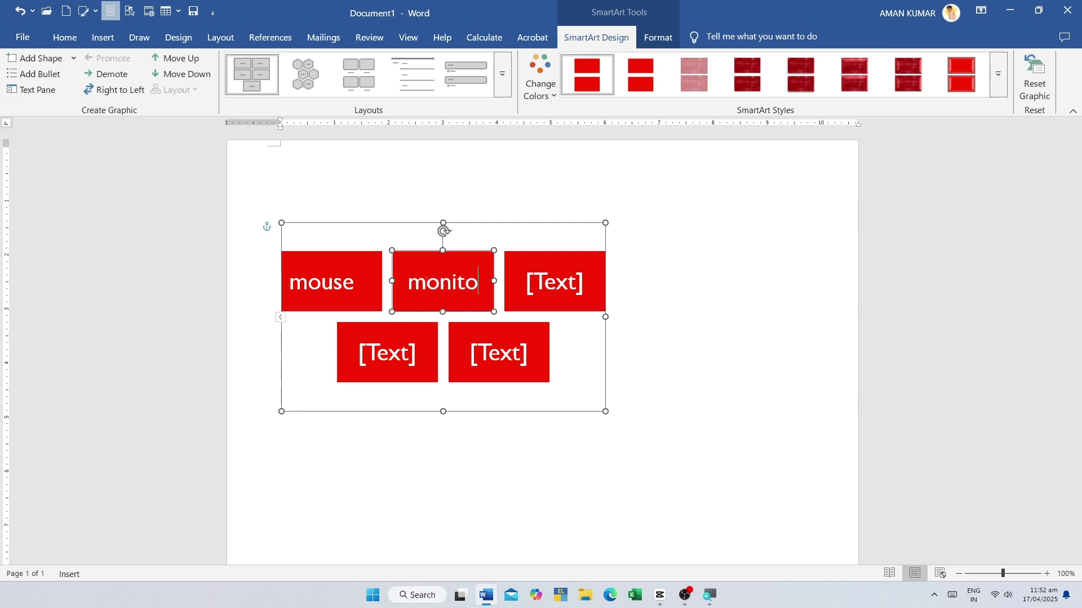
pyautogui.write('r')
# - Label the remaining blocks 'ups', 'cpu' and 'keyboard', then reselect the whole graphic
pyautogui.click(546, 274)
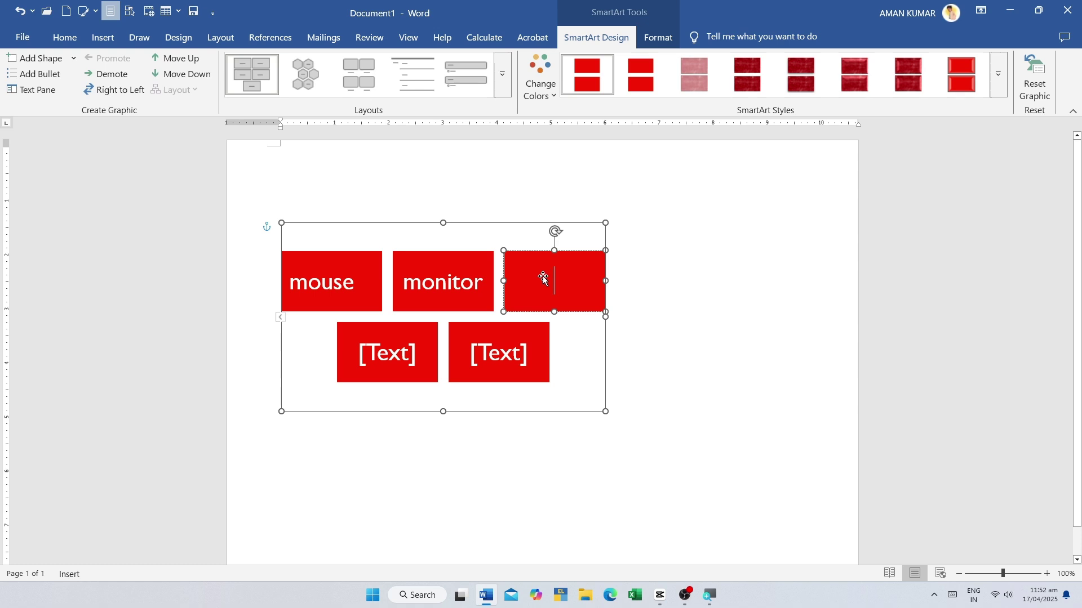
pyautogui.write('ups')
pyautogui.click(359, 335)
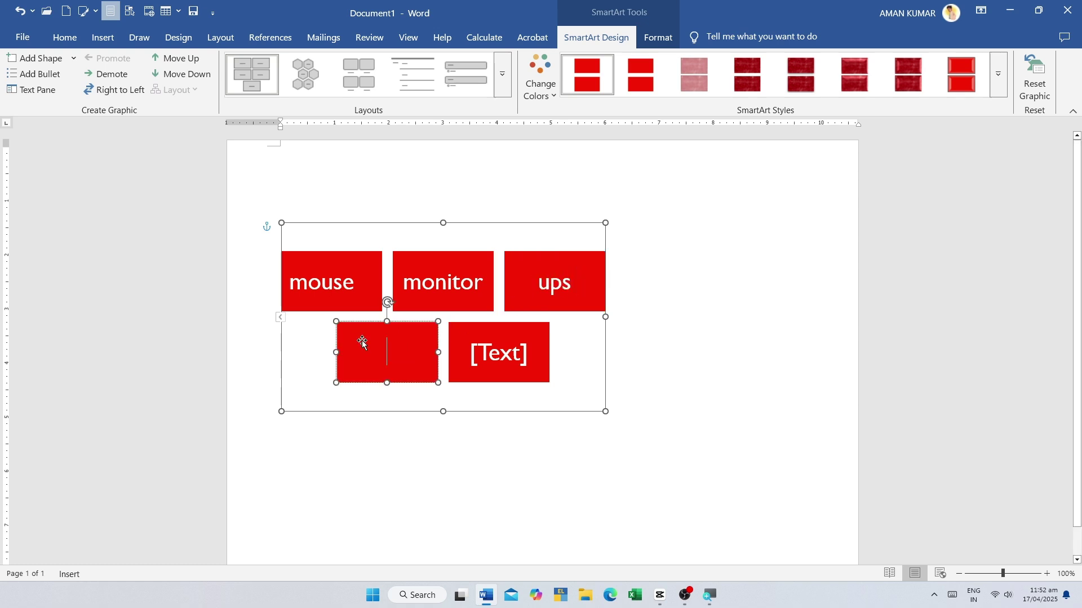
pyautogui.write('cpu')
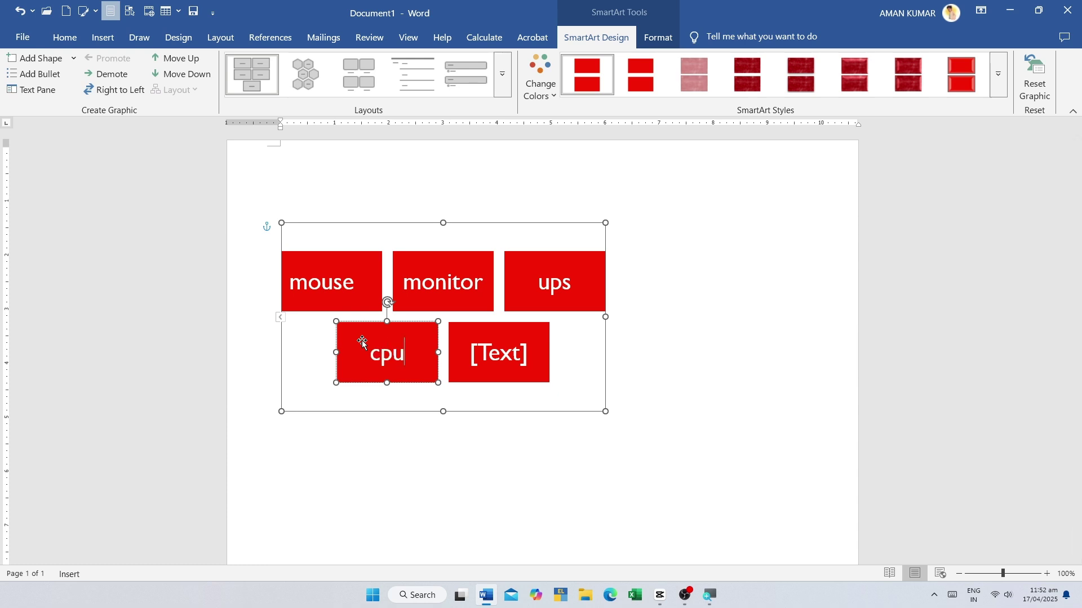
pyautogui.click(504, 353)
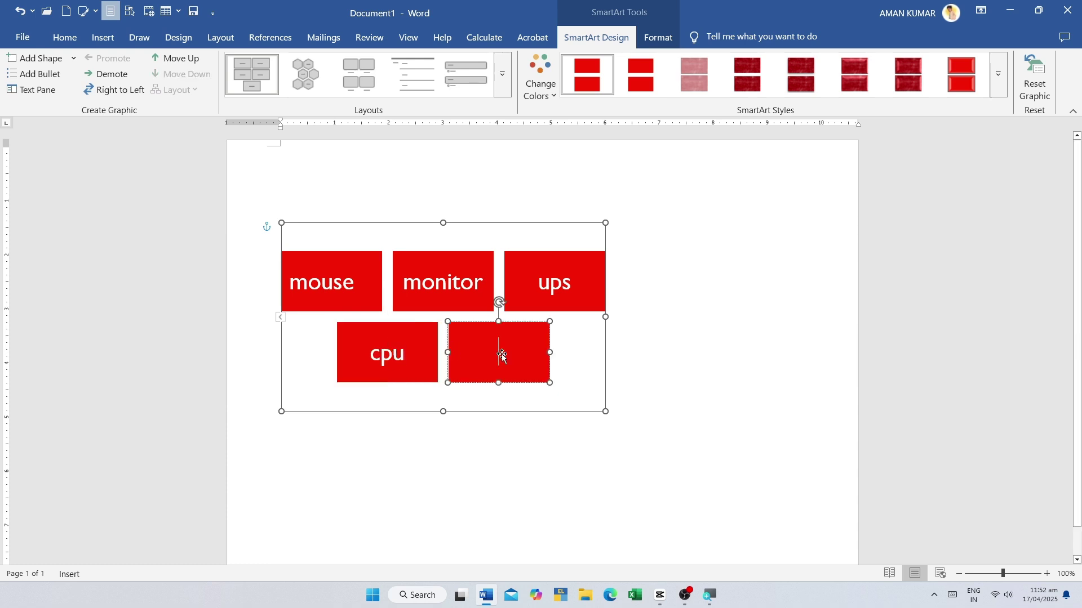
pyautogui.write('keyb')
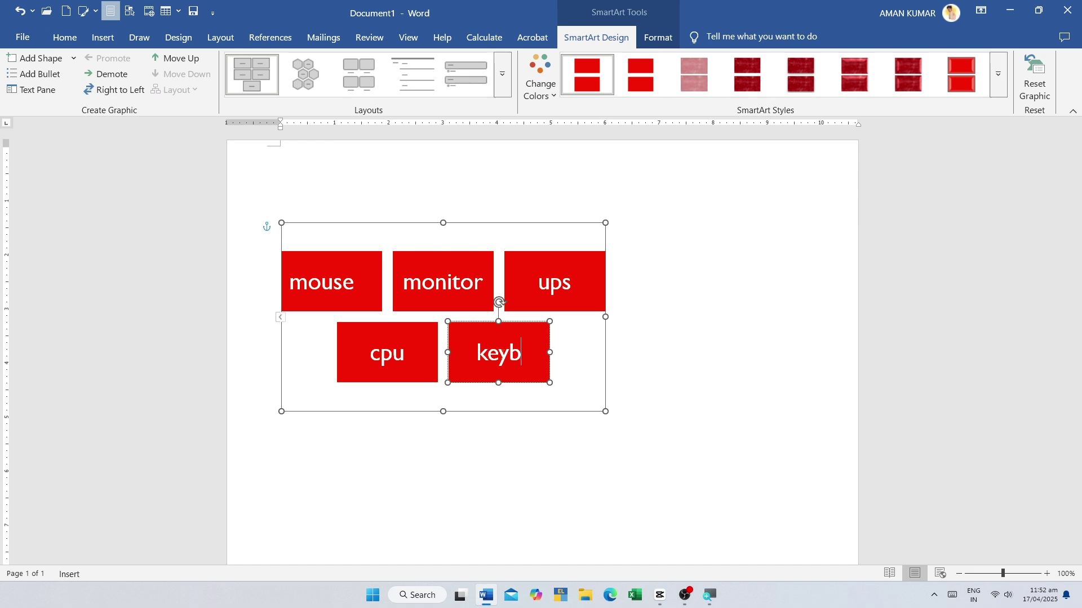
pyautogui.write('oard')
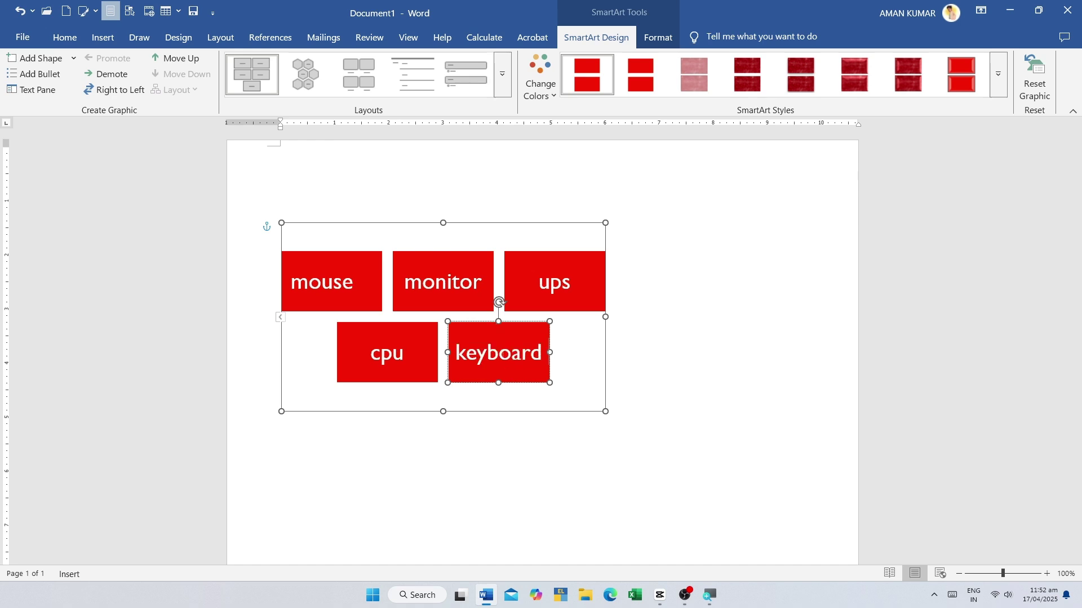
pyautogui.click(746, 225)
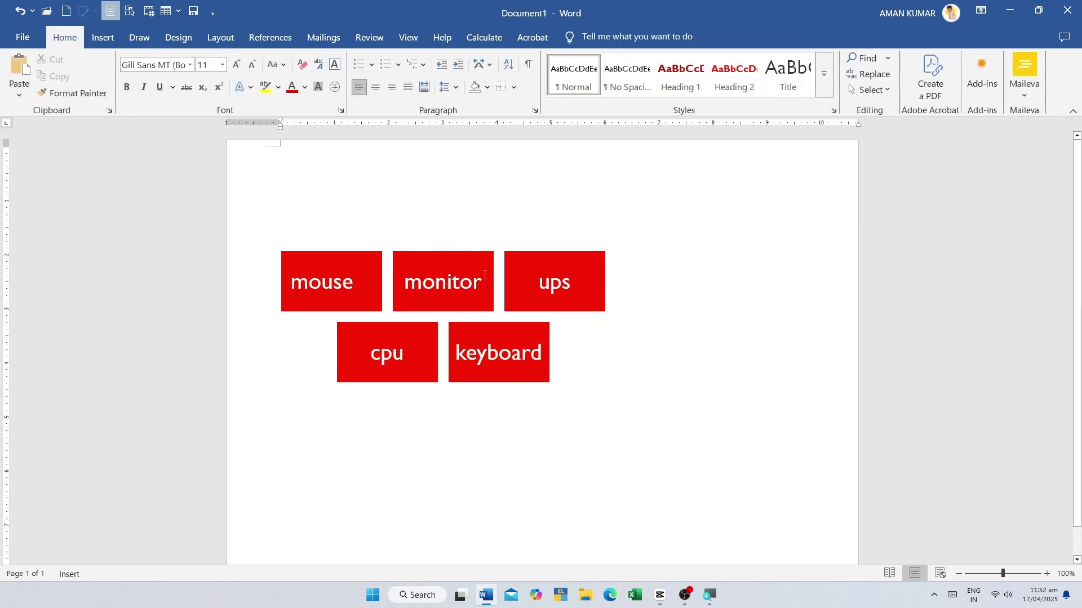
pyautogui.click(435, 281)
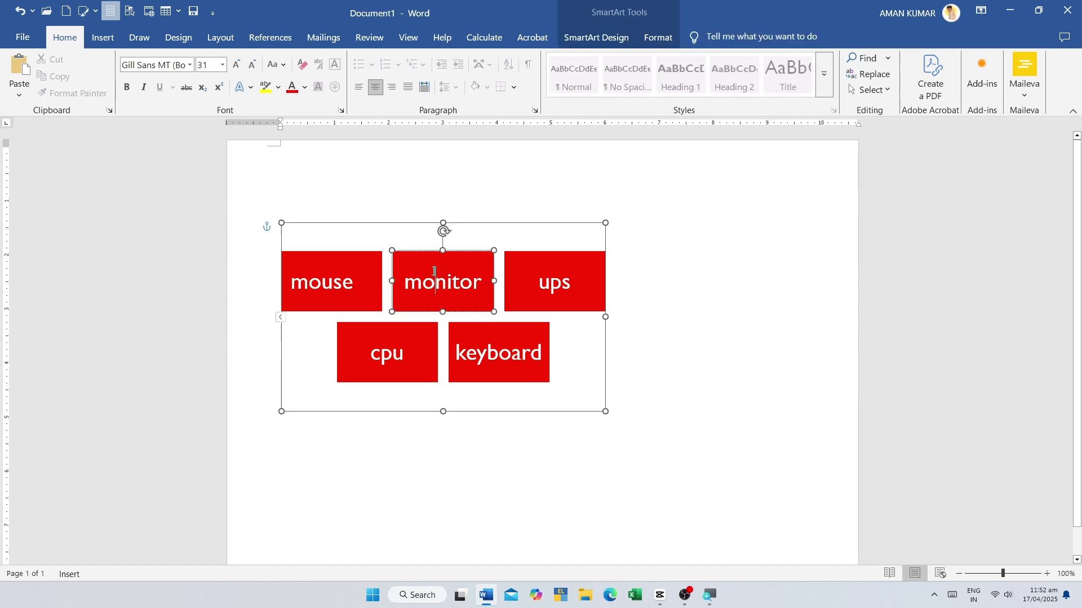
pyautogui.rightClick(514, 225)
# - Cut the block SmartArt and insert a Continuous Picture List SmartArt instead
pyautogui.click(534, 231)
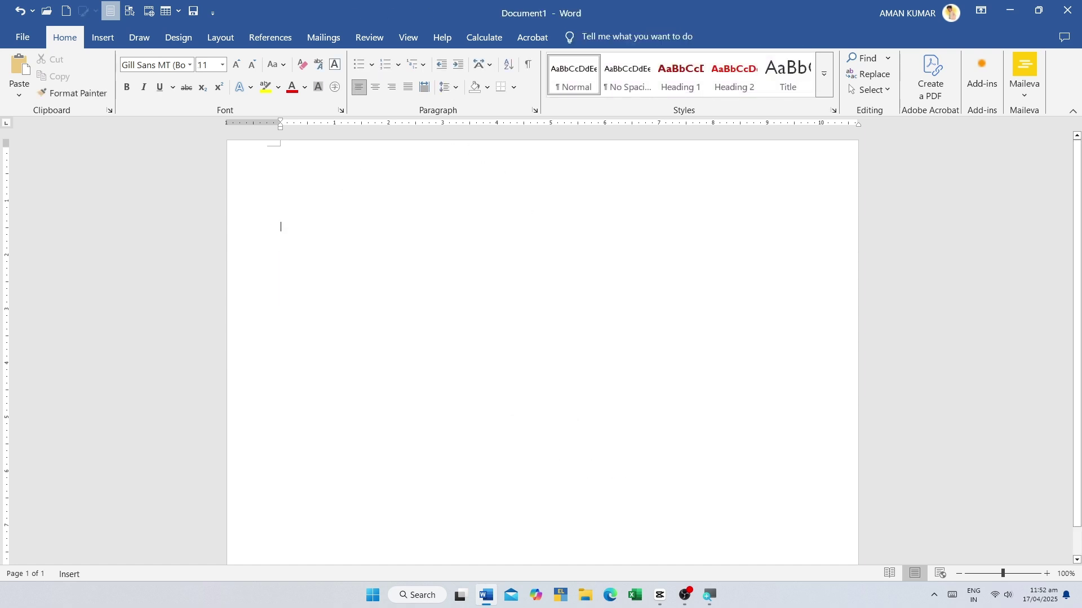
pyautogui.click(99, 38)
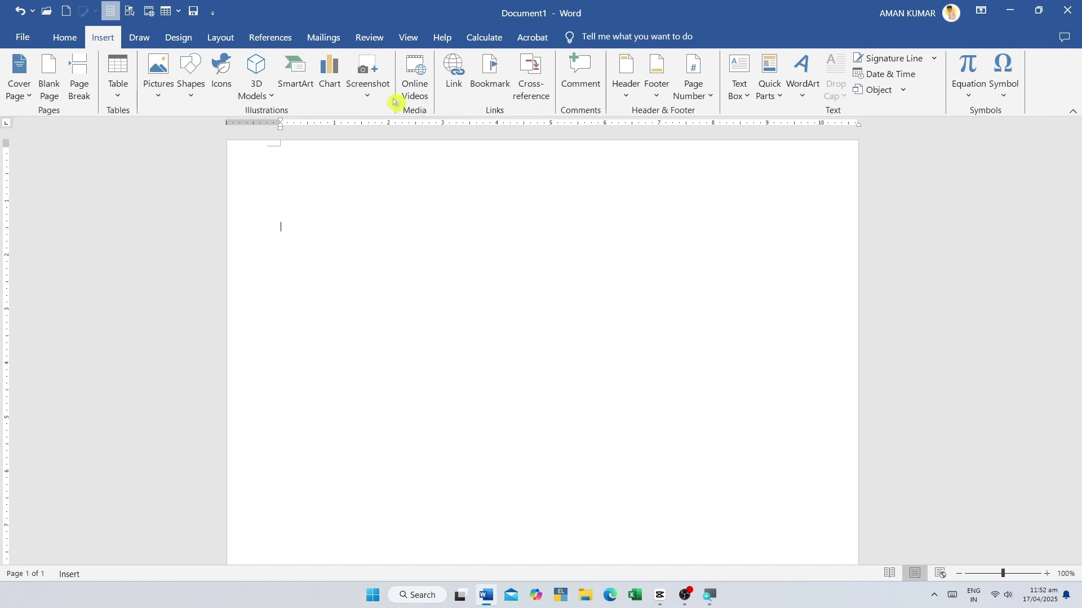
pyautogui.click(299, 79)
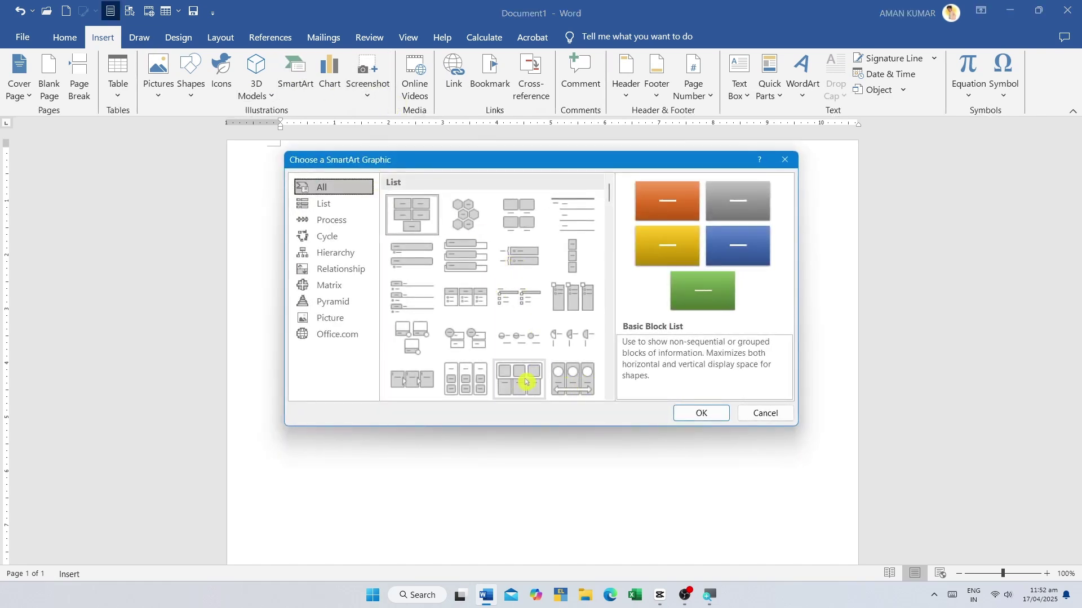
pyautogui.click(565, 382)
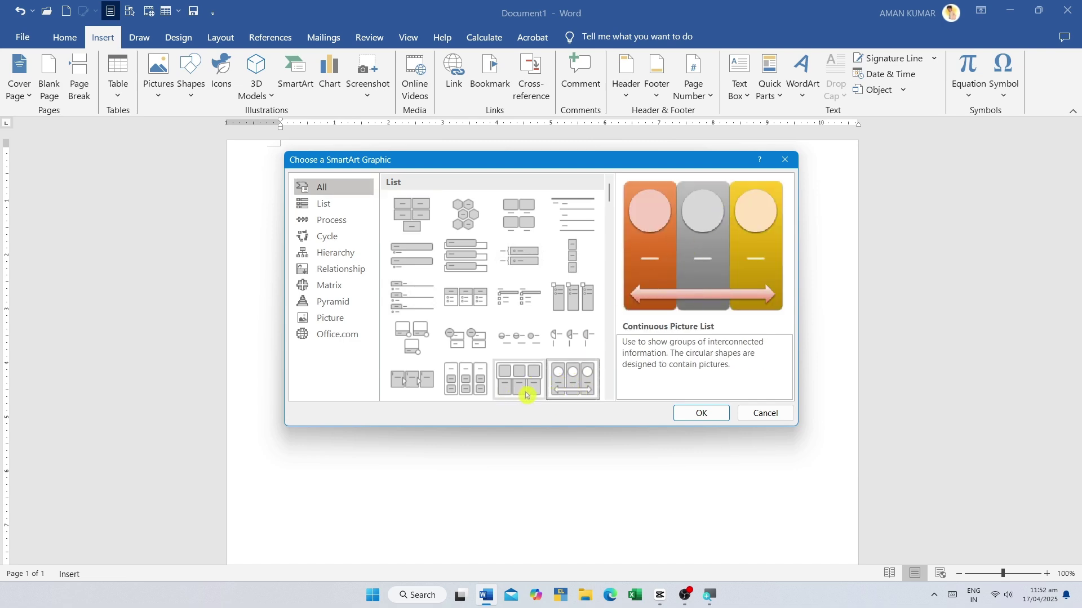
pyautogui.click(699, 414)
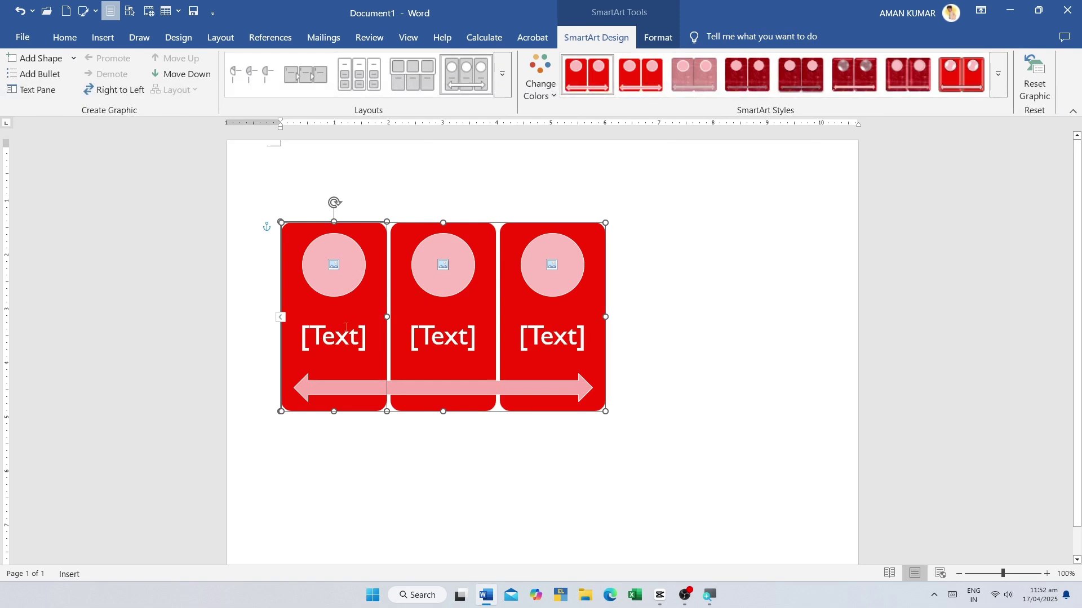
# - Fill the first picture circle with a Yellow Car online picture
pyautogui.click(336, 267)
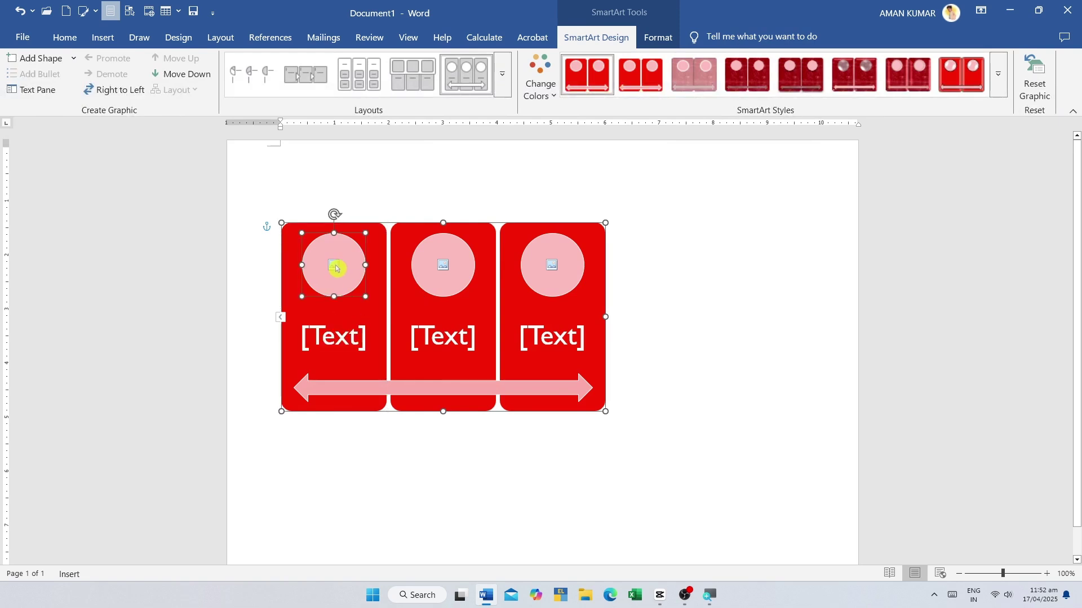
pyautogui.click(335, 266)
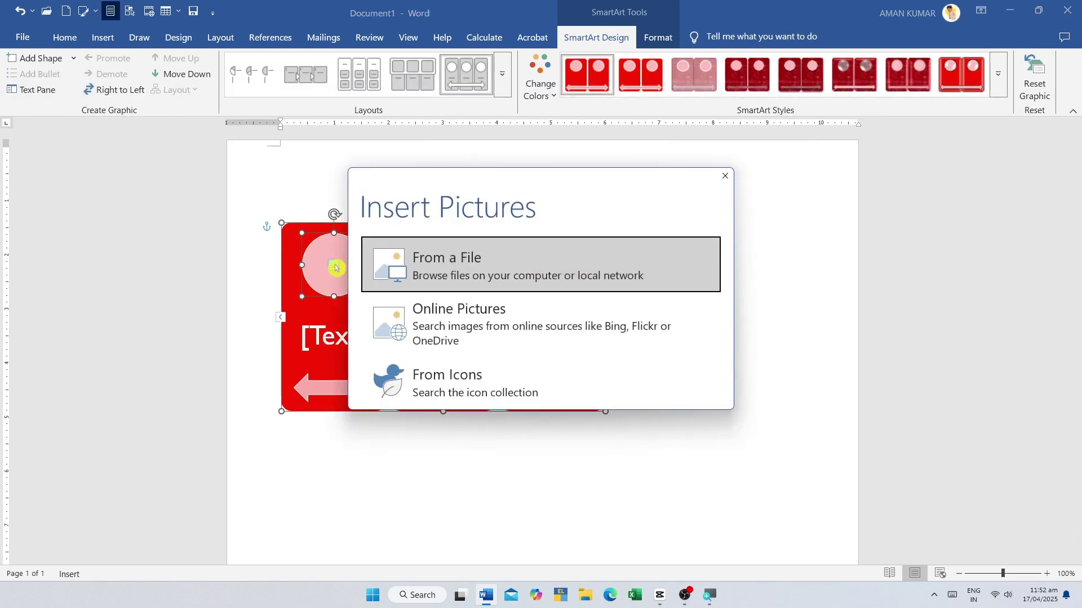
pyautogui.click(432, 308)
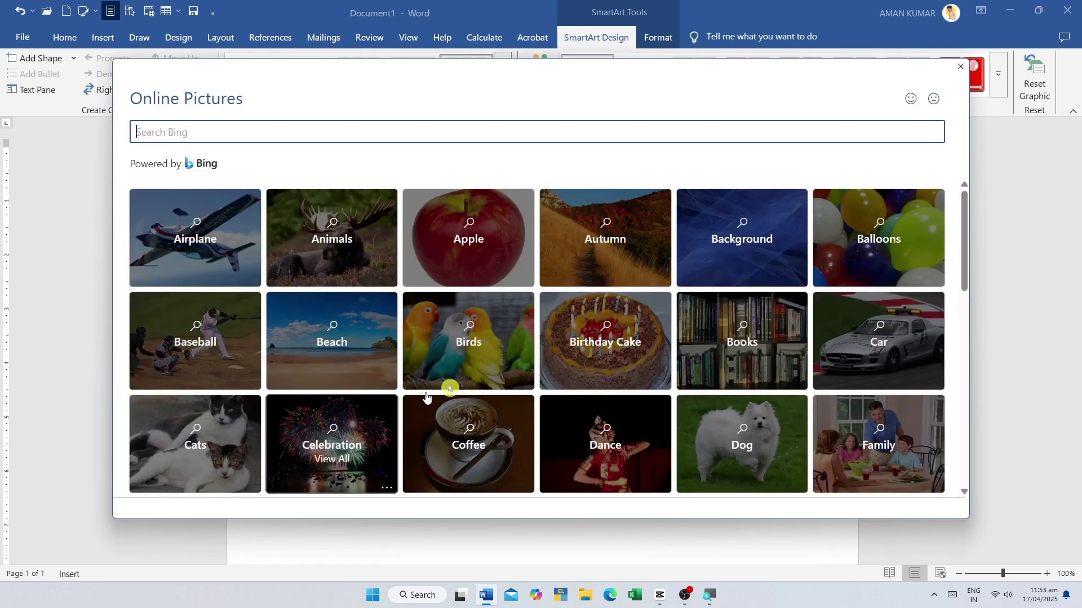
pyautogui.scroll(-10, 499, 369)
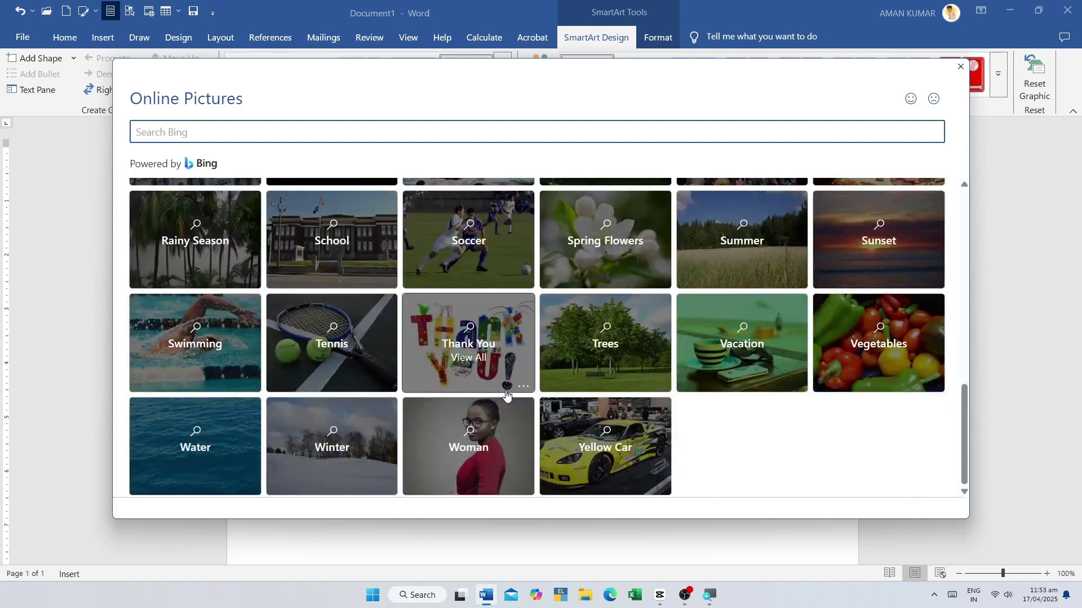
pyautogui.click(582, 450)
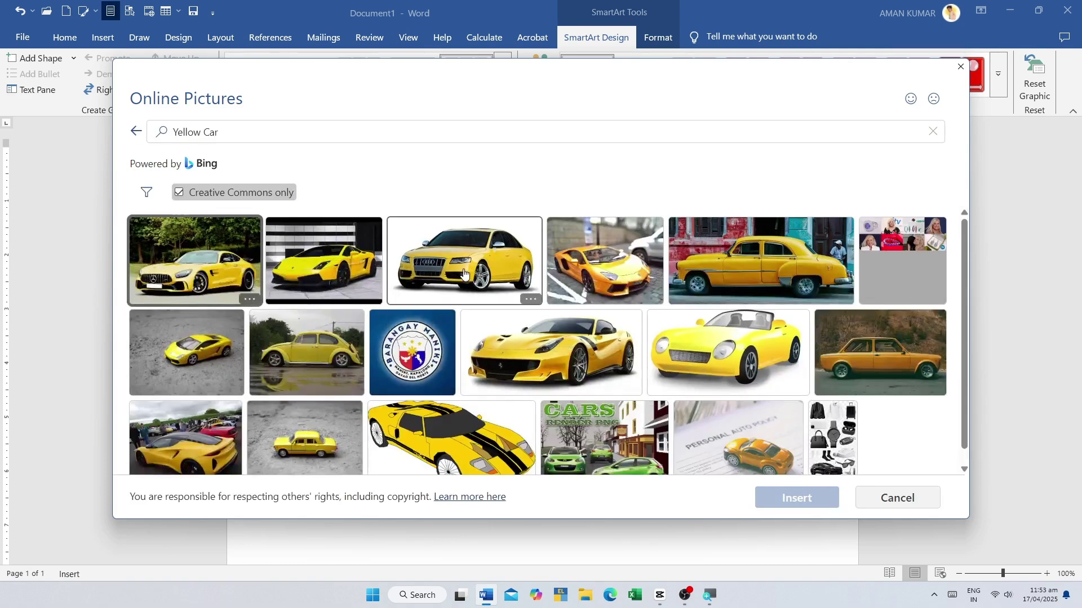
pyautogui.click(463, 274)
pyautogui.click(796, 499)
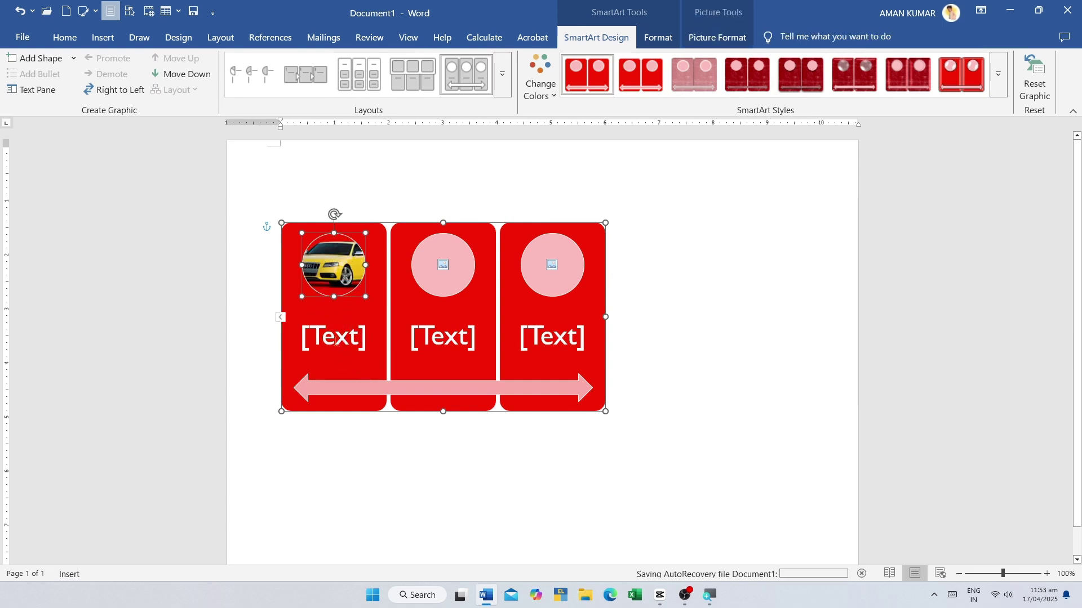
# - Label the first panel 'car'
pyautogui.click(334, 341)
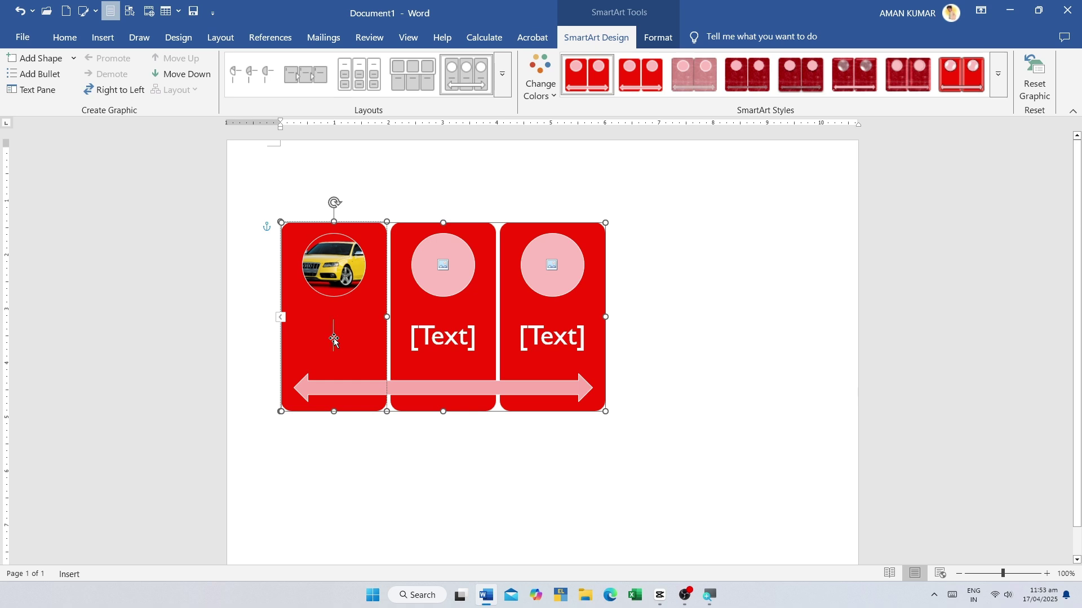
pyautogui.write('car')
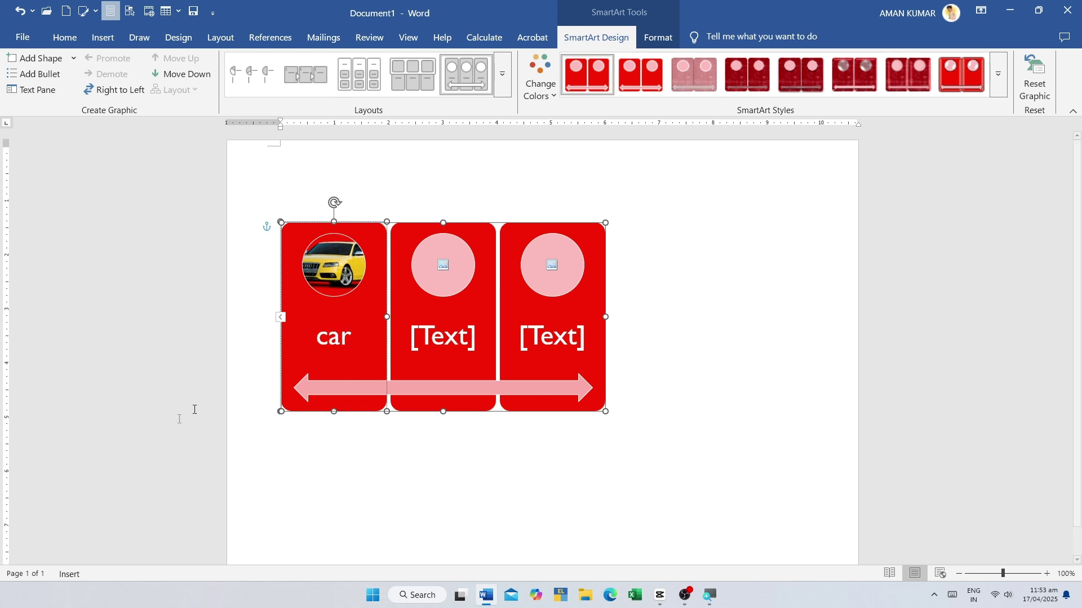
pyautogui.rightClick(335, 350)
pyautogui.press('Escape')
# - Put the logo screenshot image from the computer into the second picture circle
pyautogui.click(443, 266)
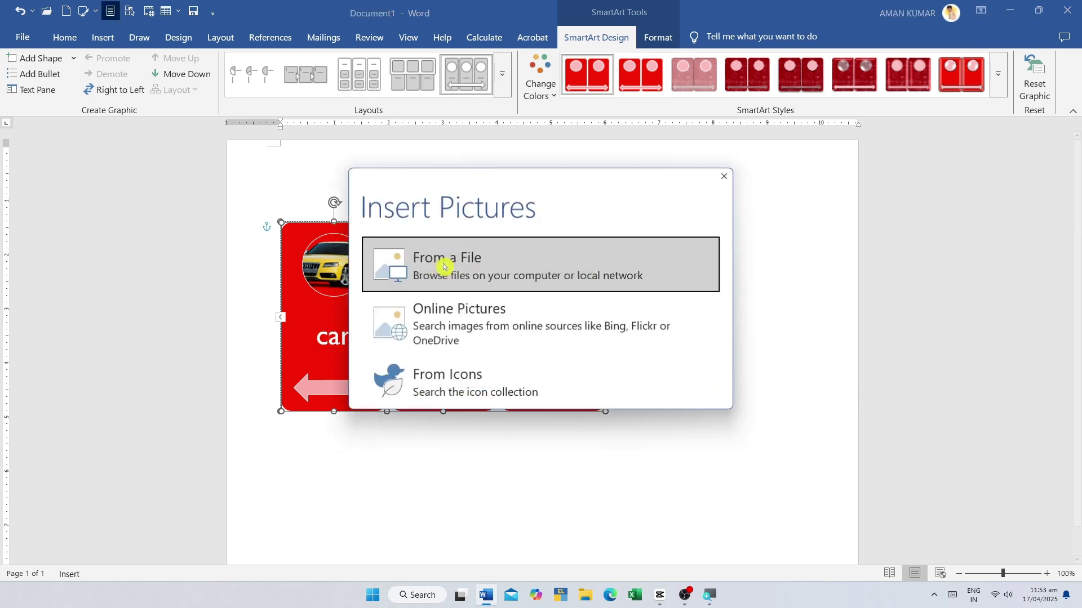
pyautogui.click(415, 306)
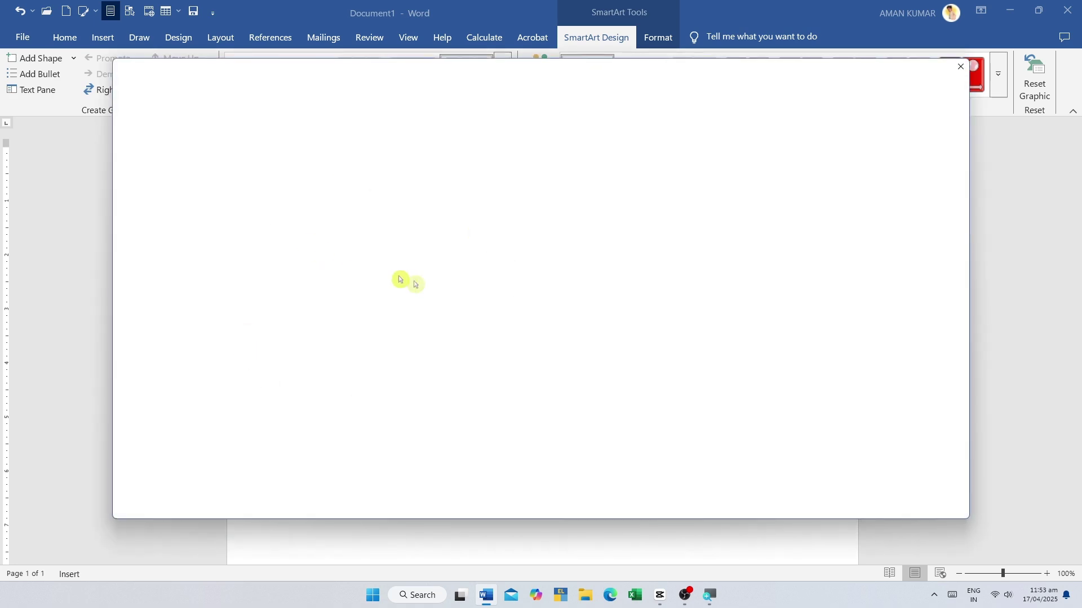
pyautogui.press('Escape')
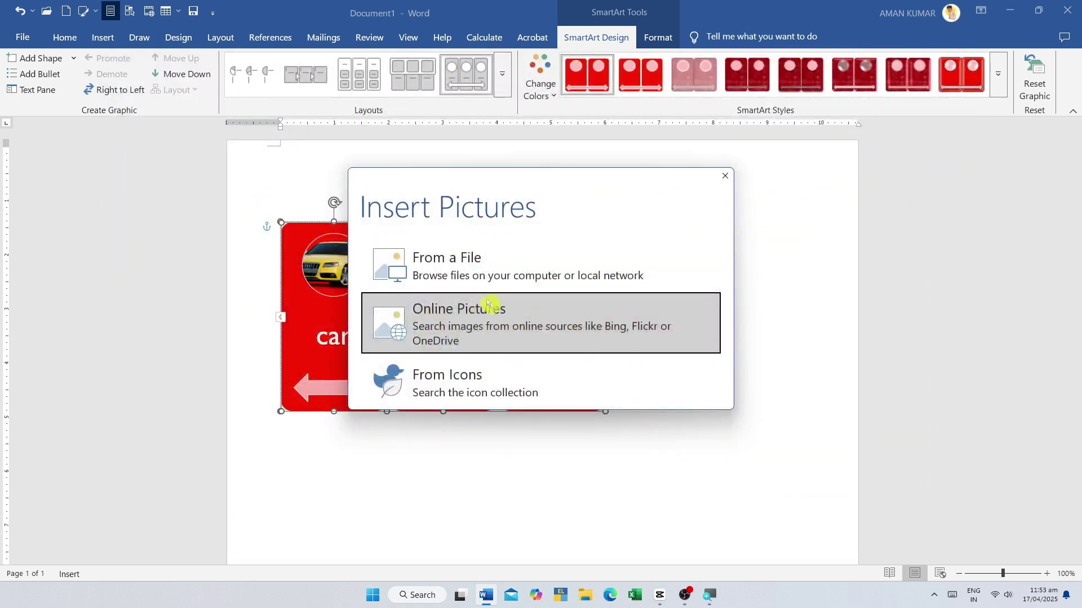
pyautogui.click(459, 277)
pyautogui.scroll(-10, 485, 362)
pyautogui.scroll(-5, 484, 362)
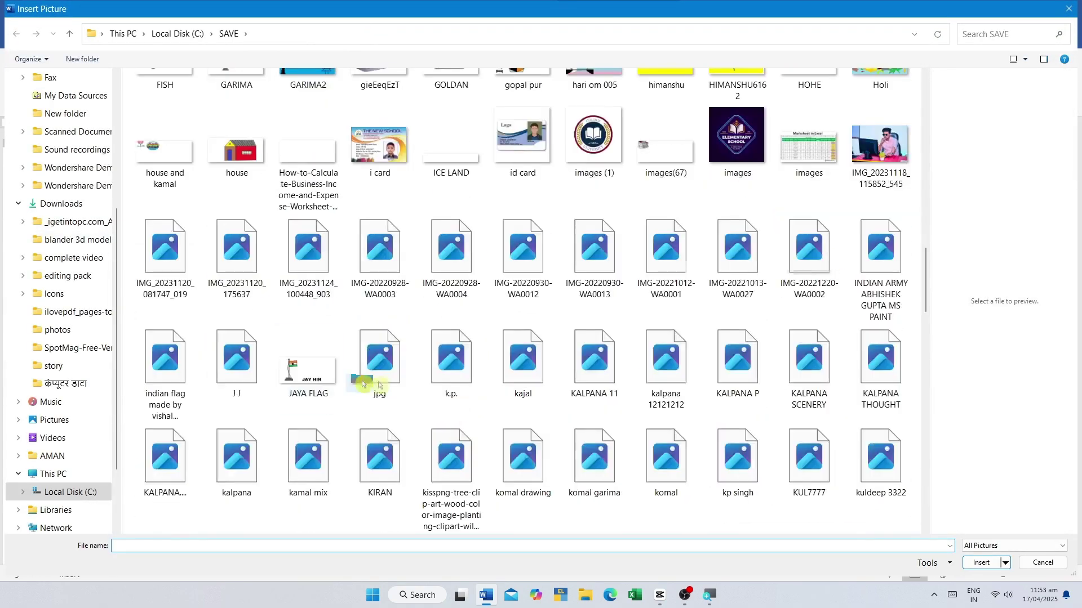
pyautogui.scroll(-10, 567, 290)
pyautogui.scroll(-5, 567, 291)
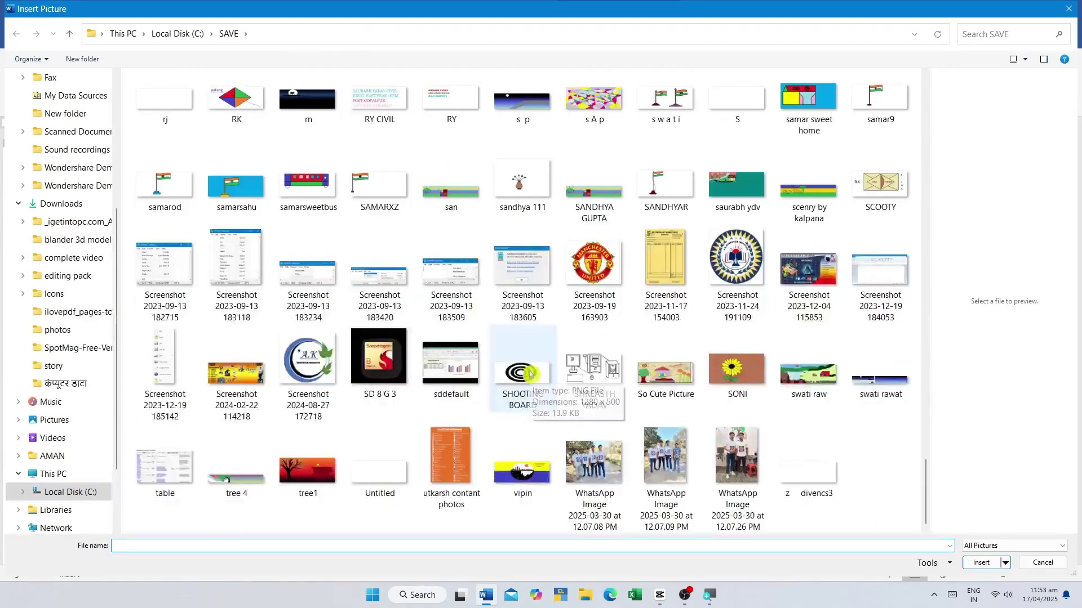
pyautogui.click(727, 262)
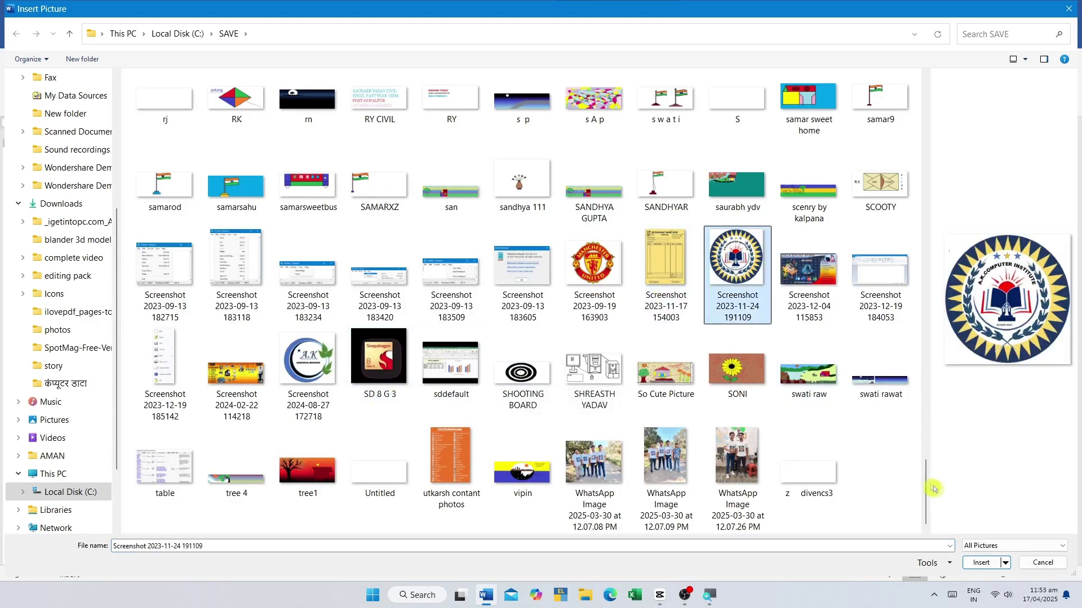
pyautogui.click(981, 562)
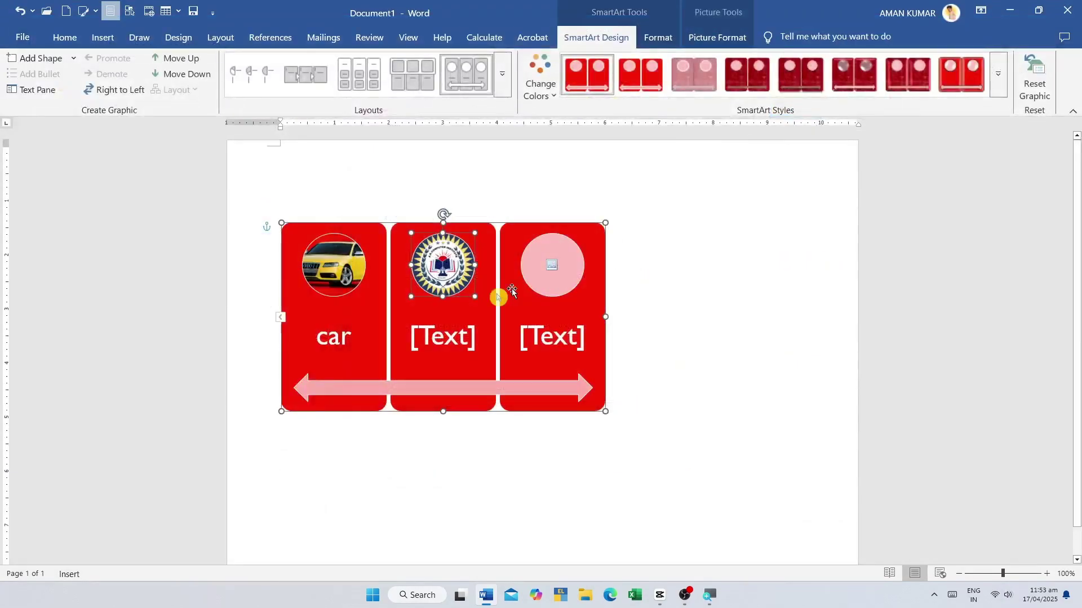
# - Label the second panel 'logo' and move the SmartArt up and to the right
pyautogui.click(437, 346)
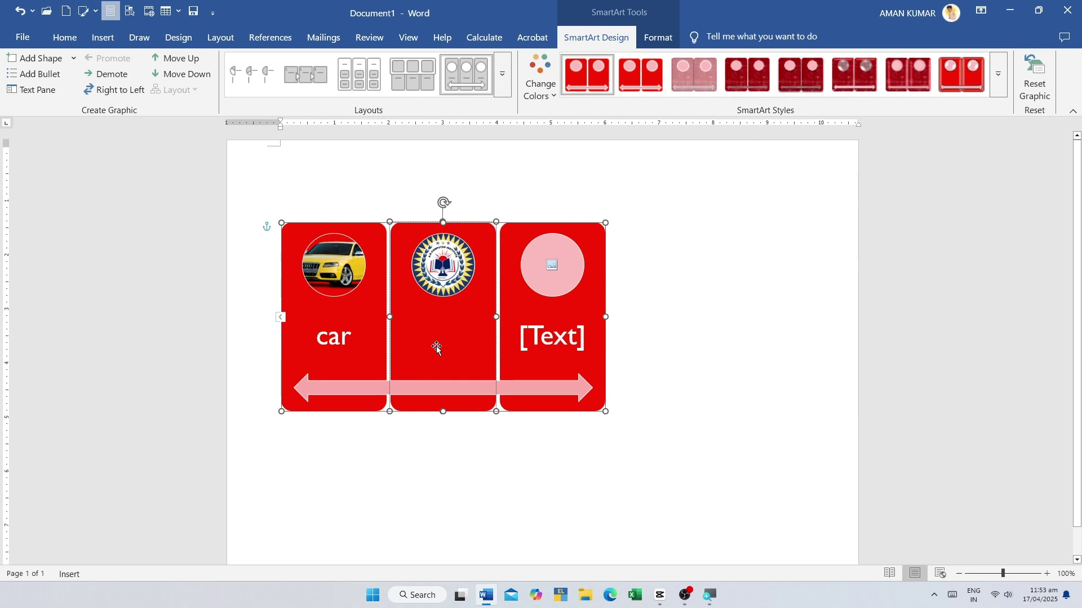
pyautogui.write('logo')
pyautogui.press('Escape')
pyautogui.press('Escape')
pyautogui.click(517, 330)
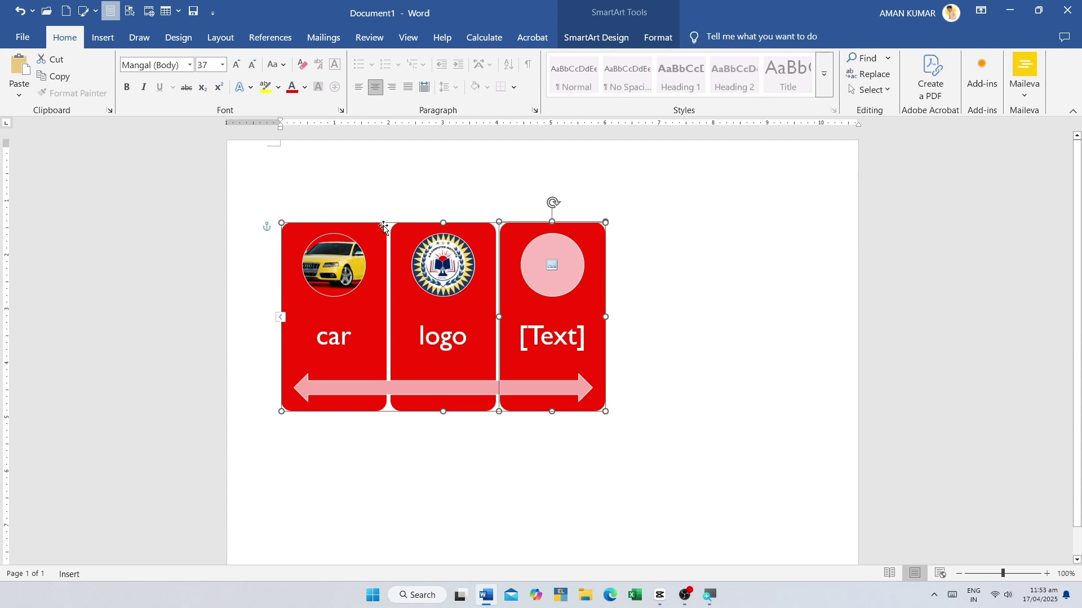
pyautogui.moveTo(383, 227); pyautogui.dragTo(515, 188)
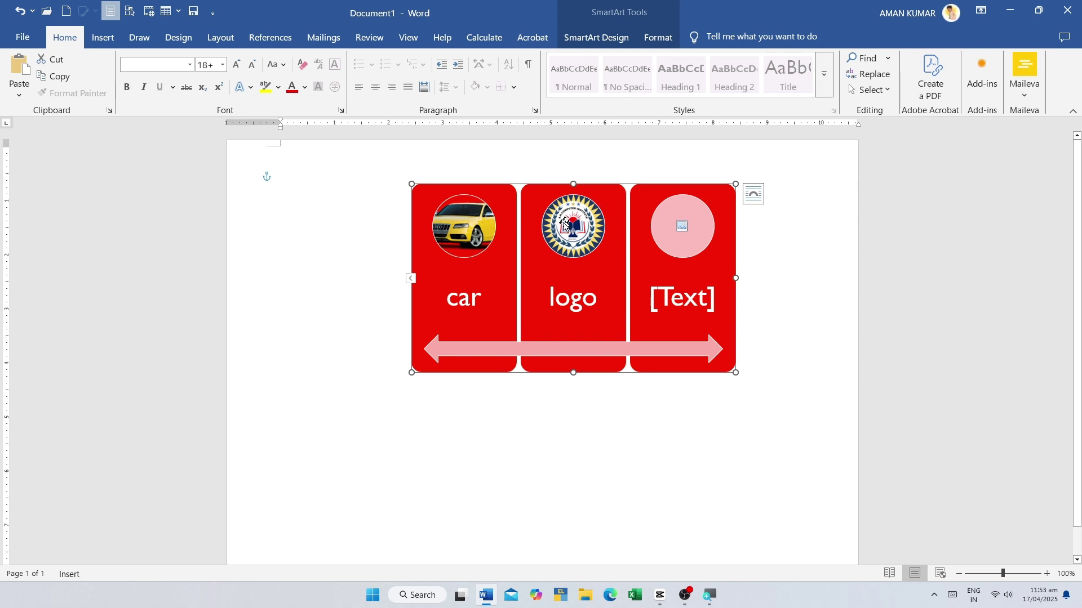
pyautogui.click(103, 37)
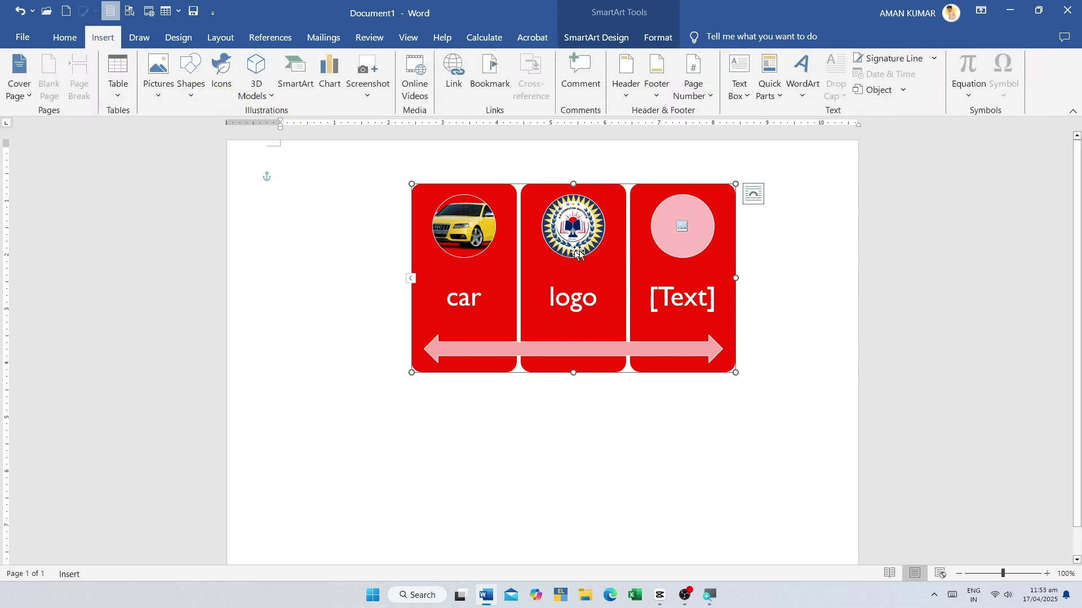
# - Delete the car-and-logo picture SmartArt, then open and close the chart help pane
pyautogui.press('Delete')
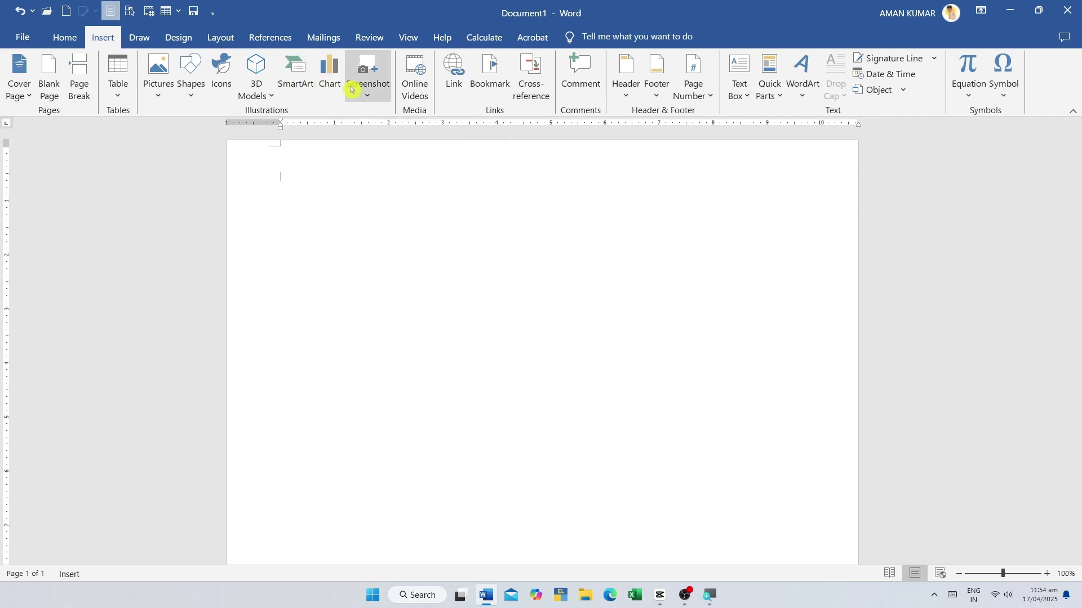
pyautogui.click(369, 249)
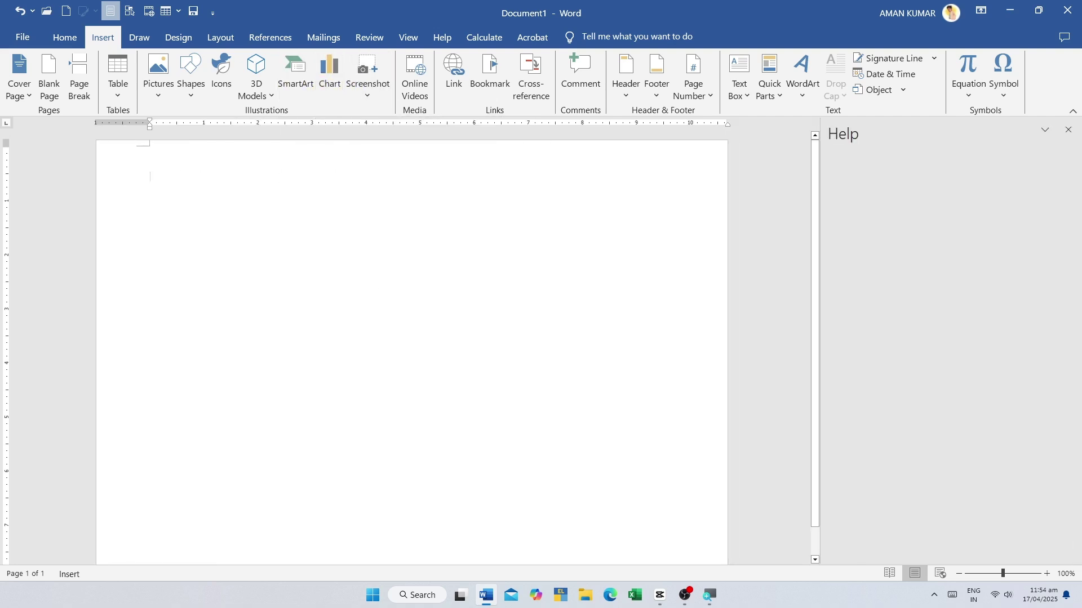
pyautogui.click(1070, 133)
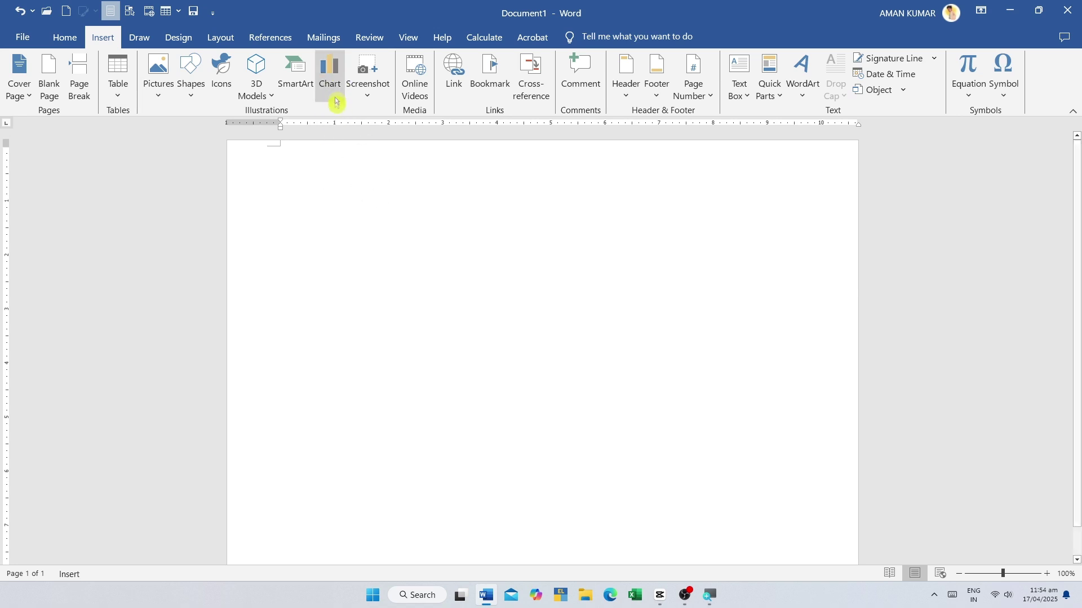
# - Insert a Clustered Column chart
pyautogui.click(340, 75)
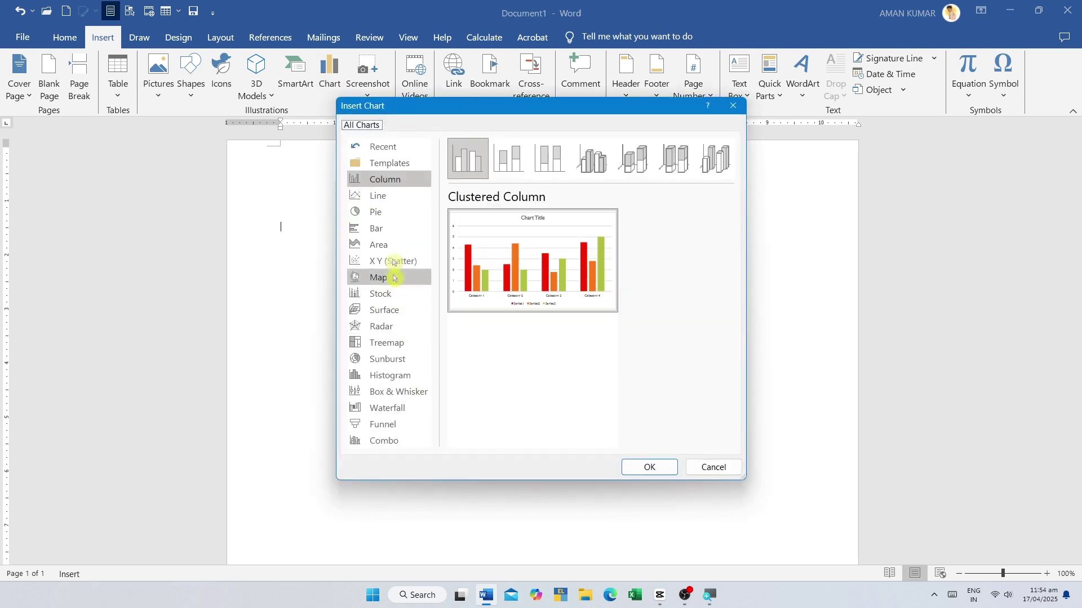
pyautogui.click(381, 216)
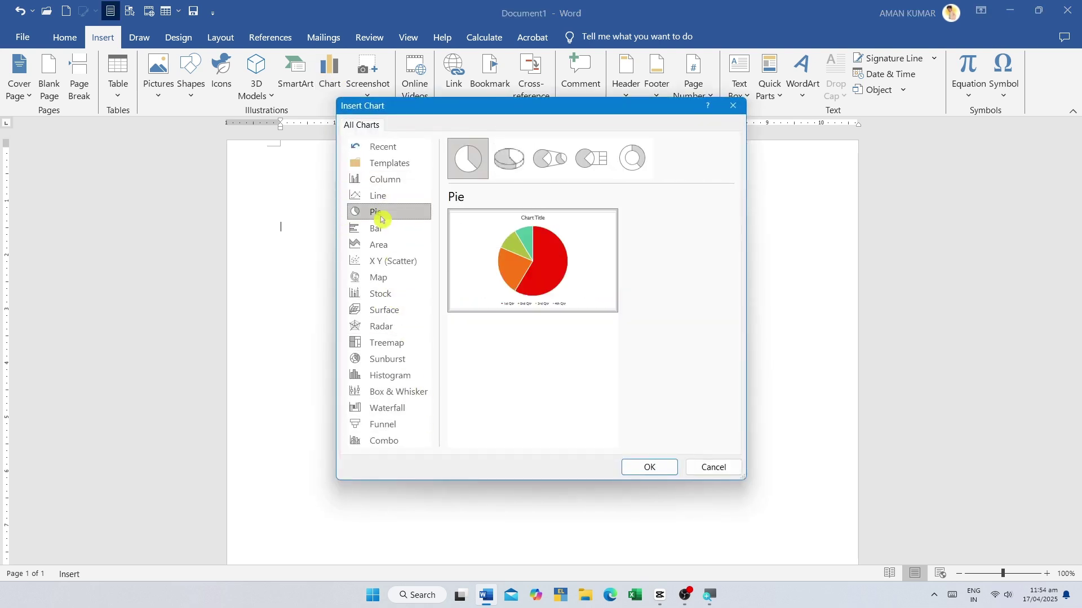
pyautogui.click(392, 179)
pyautogui.moveTo(523, 264)
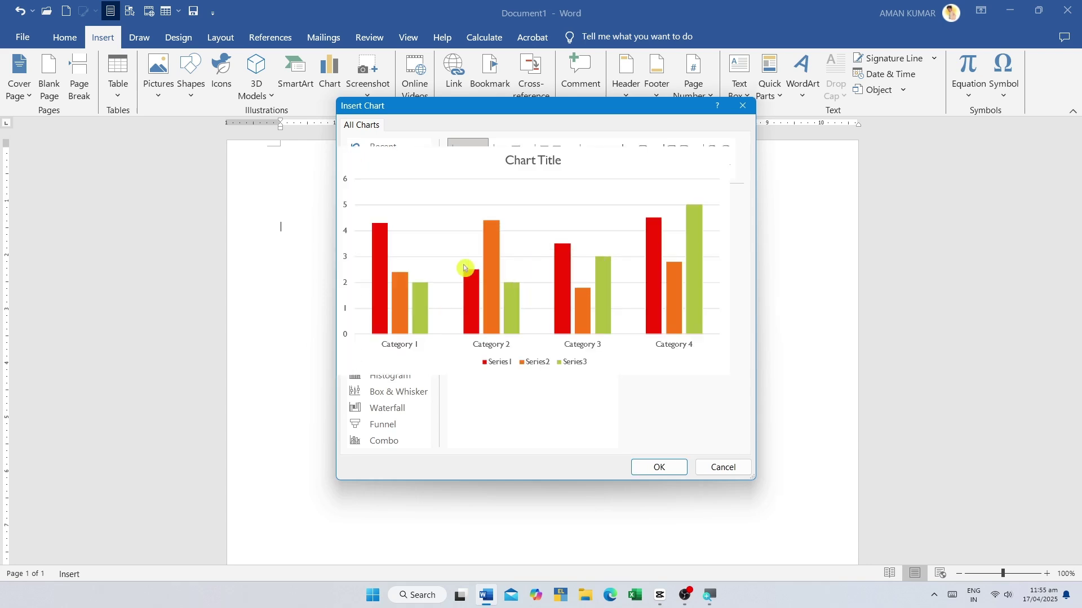
pyautogui.click(659, 467)
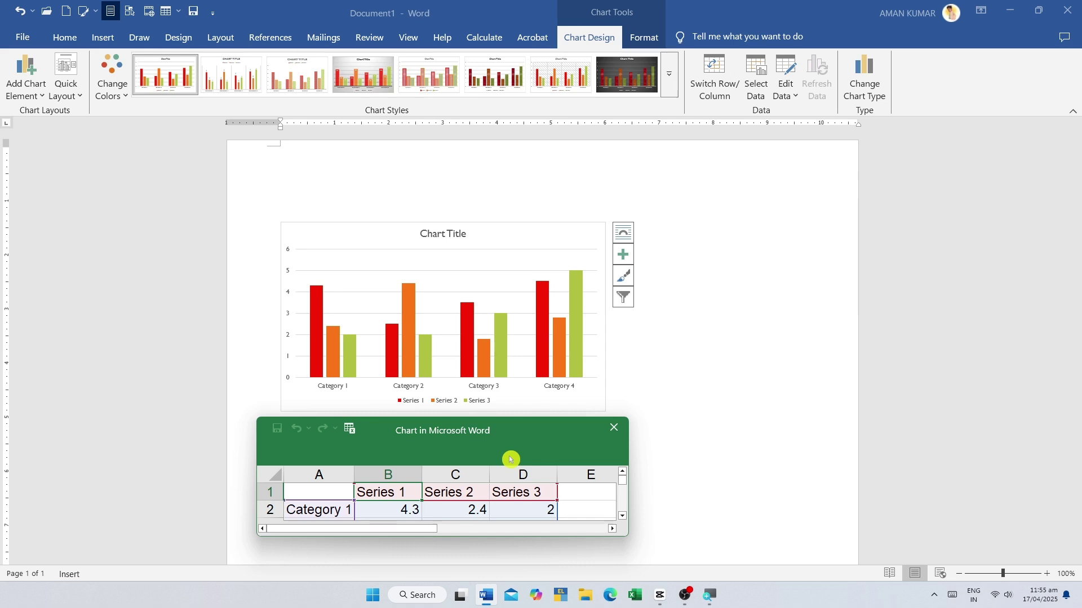
# - Enlarge the data sheet and enter 'name' in A1 with the student names below
pyautogui.moveTo(496, 447); pyautogui.dragTo(509, 220)
pyautogui.moveTo(738, 451); pyautogui.dragTo(929, 537)
pyautogui.click(333, 263)
pyautogui.write('name')
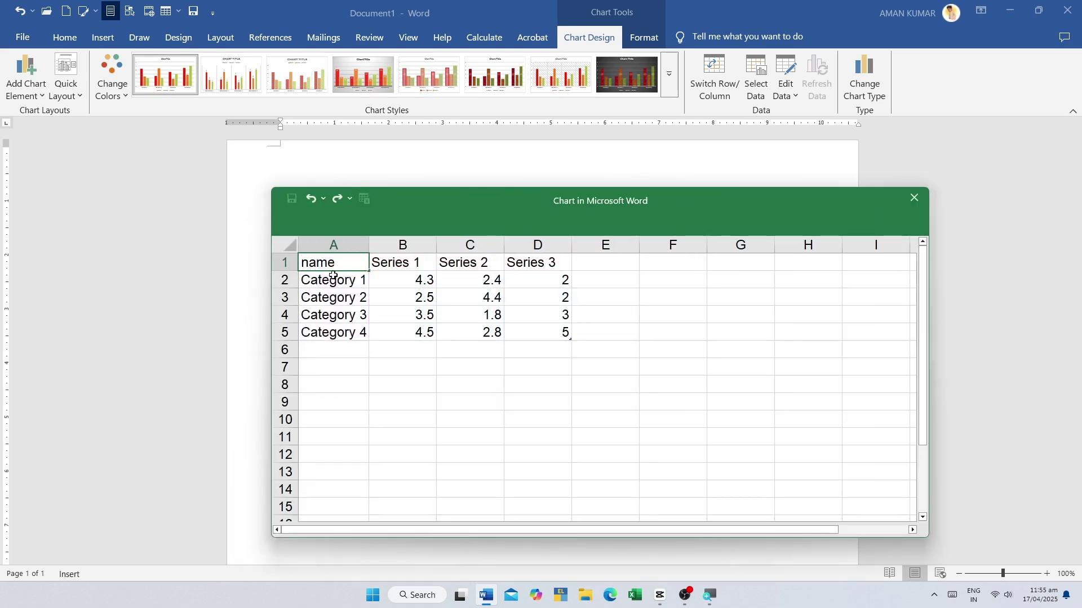
pyautogui.press('Return')
pyautogui.write('vinay')
pyautogui.press('Return')
pyautogui.write('abhay')
pyautogui.press('Return')
pyautogui.write('raj rohit')
# - Set the series headers to hindi, english and math
pyautogui.click(410, 268)
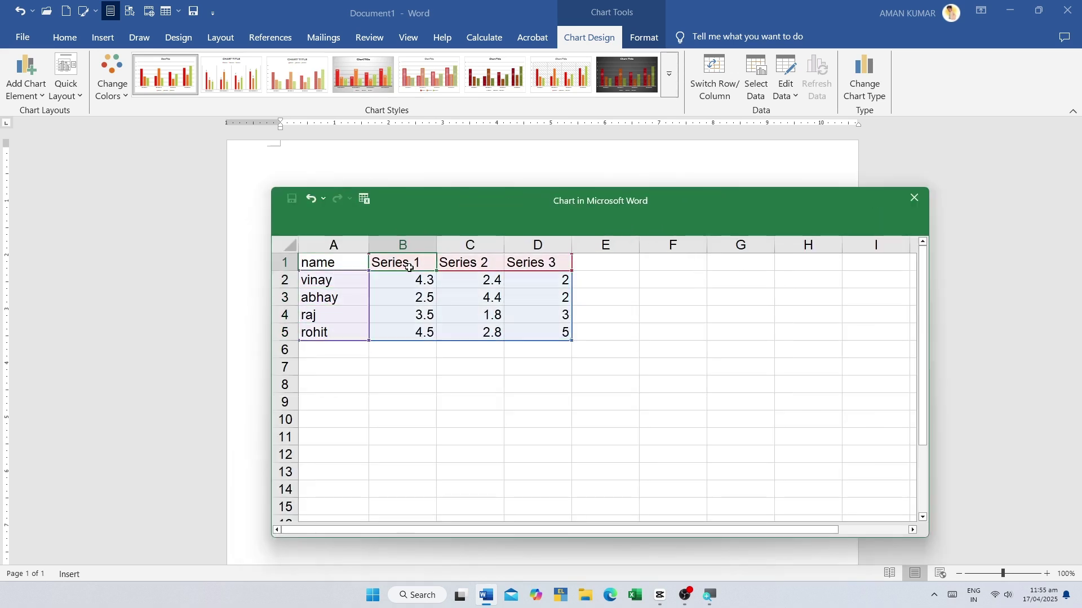
pyautogui.write('hindi')
pyautogui.press('Tab')
pyautogui.write('english')
pyautogui.press('Tab')
pyautogui.write('math')
# - Enter hindi marks 22, 24, 36, 14 and english marks 35, 42, 25, 35
pyautogui.scroll(-2, 575, 314)
pyautogui.press('Return')
pyautogui.write('22')
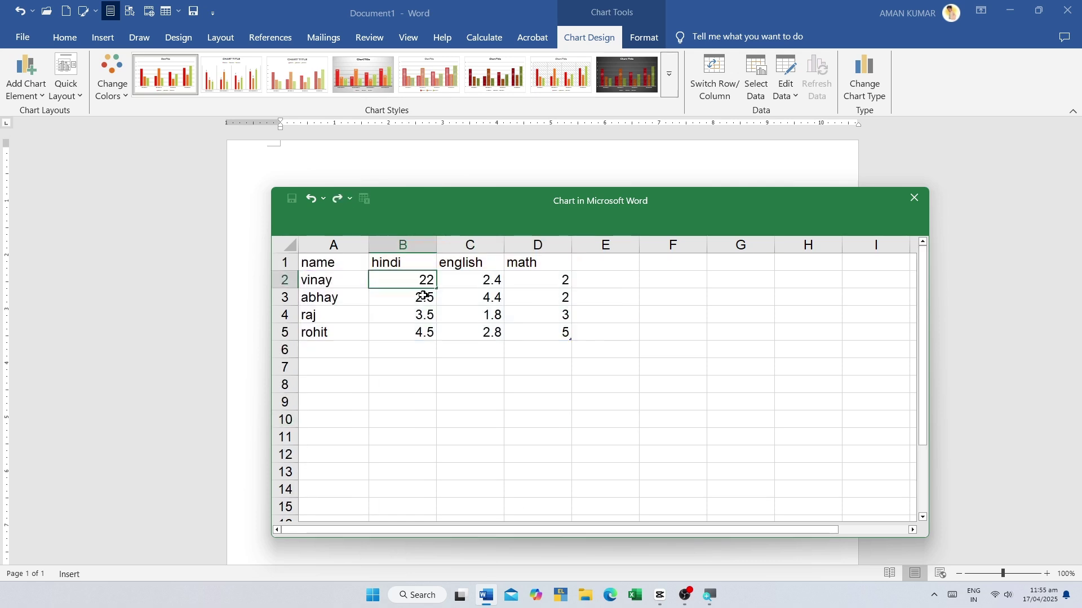
pyautogui.write(' 24 36 14')
pyautogui.click(471, 280)
pyautogui.write('35 42 25 35')
# - Enter math marks 15, 35, 26, 24 and select the data range A1:D5
pyautogui.click(538, 281)
pyautogui.write('15')
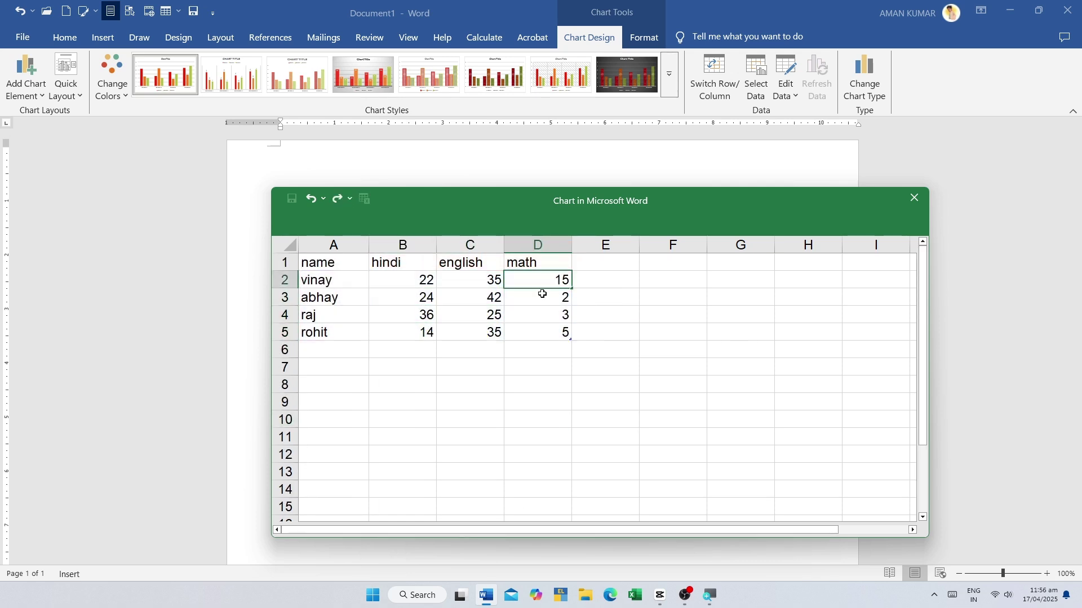
pyautogui.press('Return')
pyautogui.write('35')
pyautogui.press('Return')
pyautogui.write('26')
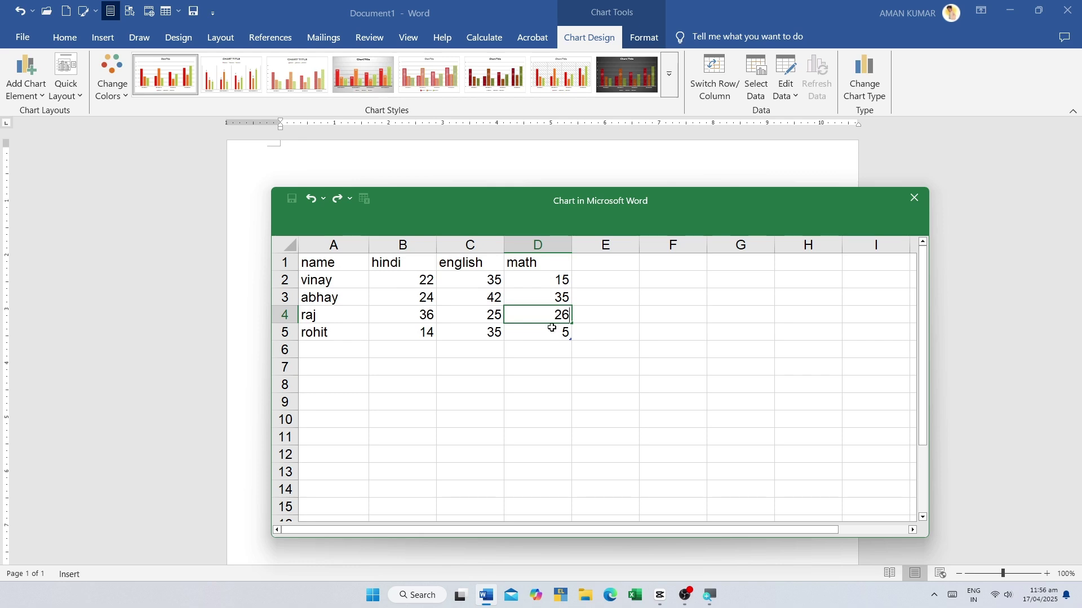
pyautogui.press('Return')
pyautogui.write('24')
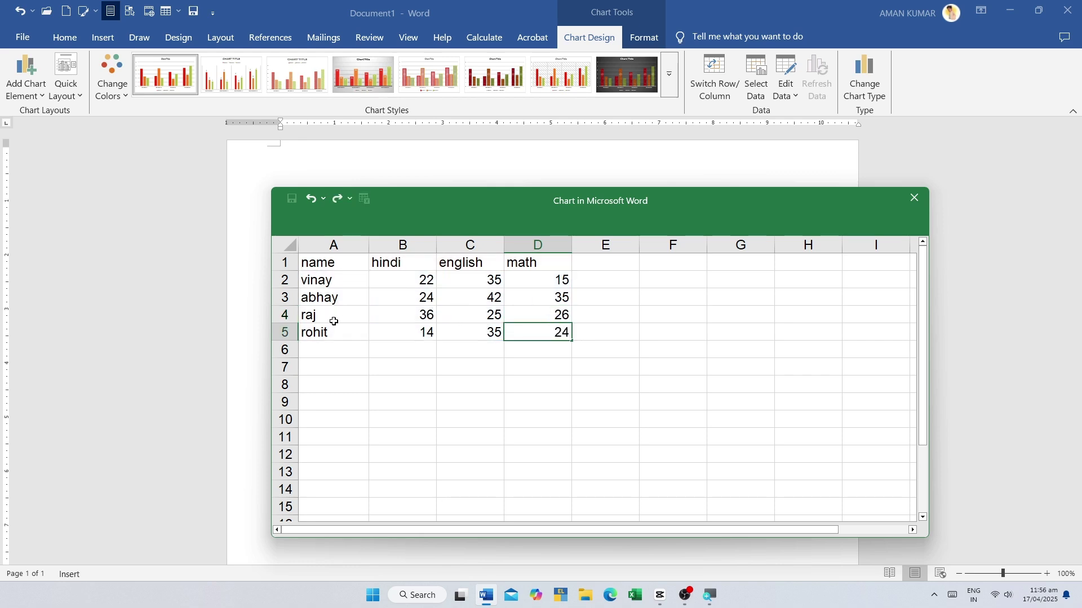
pyautogui.click(576, 363)
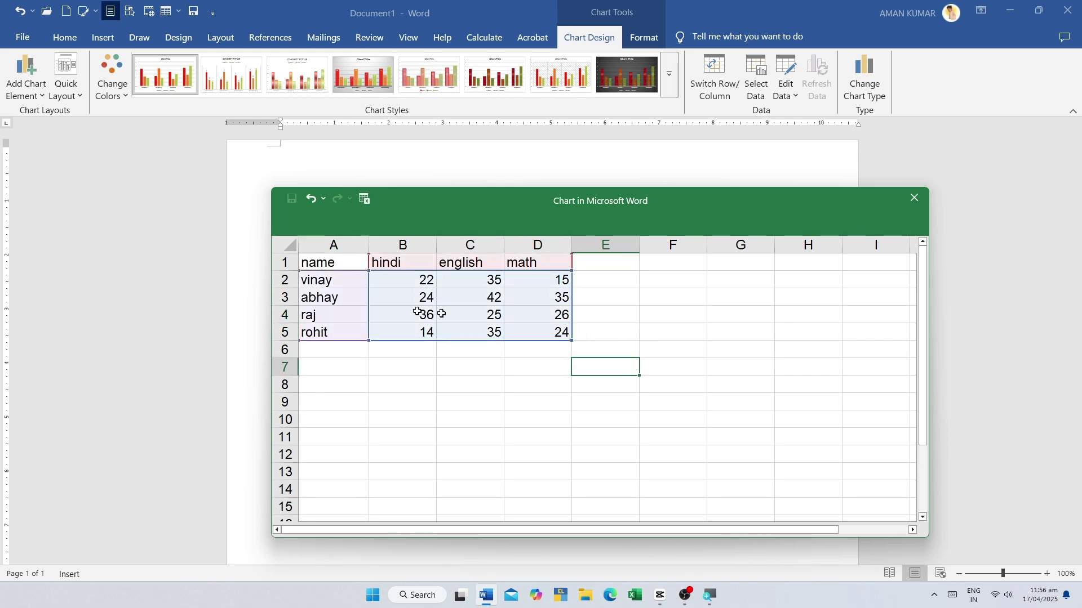
pyautogui.moveTo(321, 266); pyautogui.dragTo(560, 333)
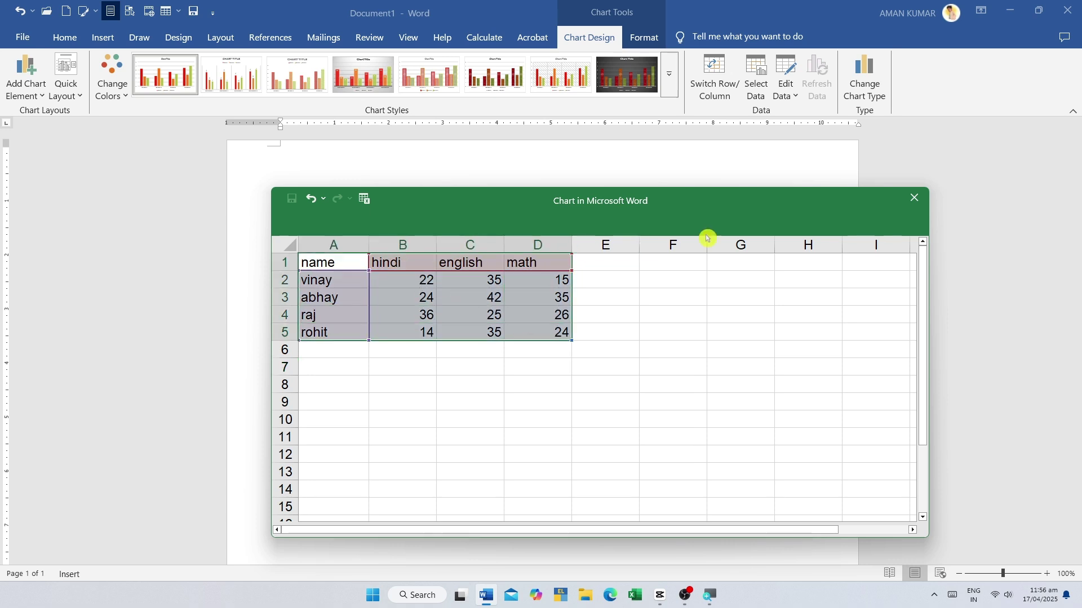
# - Close the chart data sheet and click through elements of the student marks column chart
pyautogui.click(914, 198)
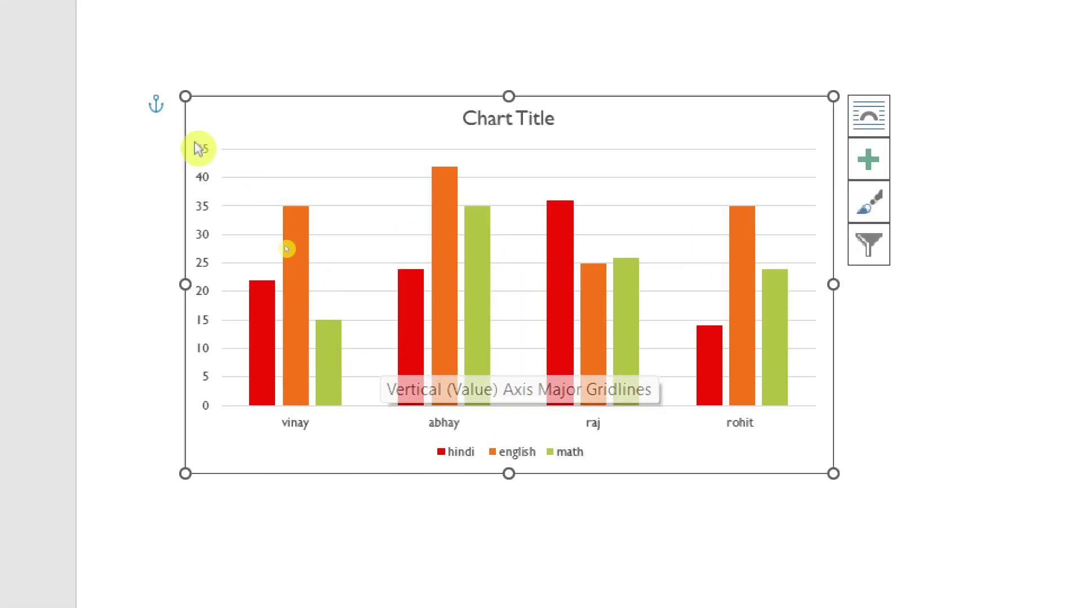
pyautogui.click(291, 256)
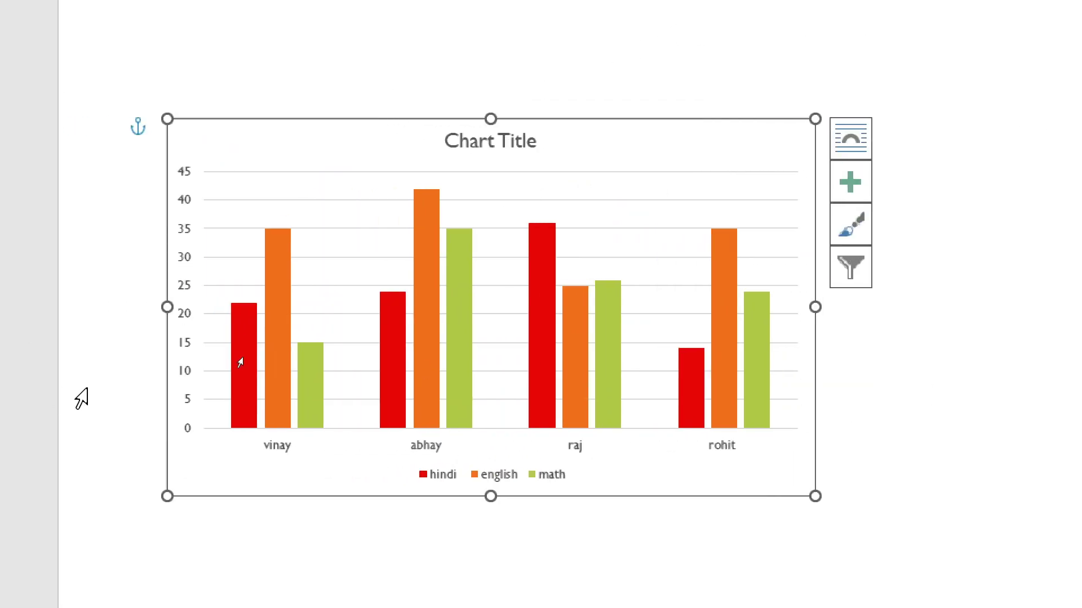
pyautogui.click(444, 479)
pyautogui.click(499, 478)
pyautogui.click(490, 476)
pyautogui.click(405, 447)
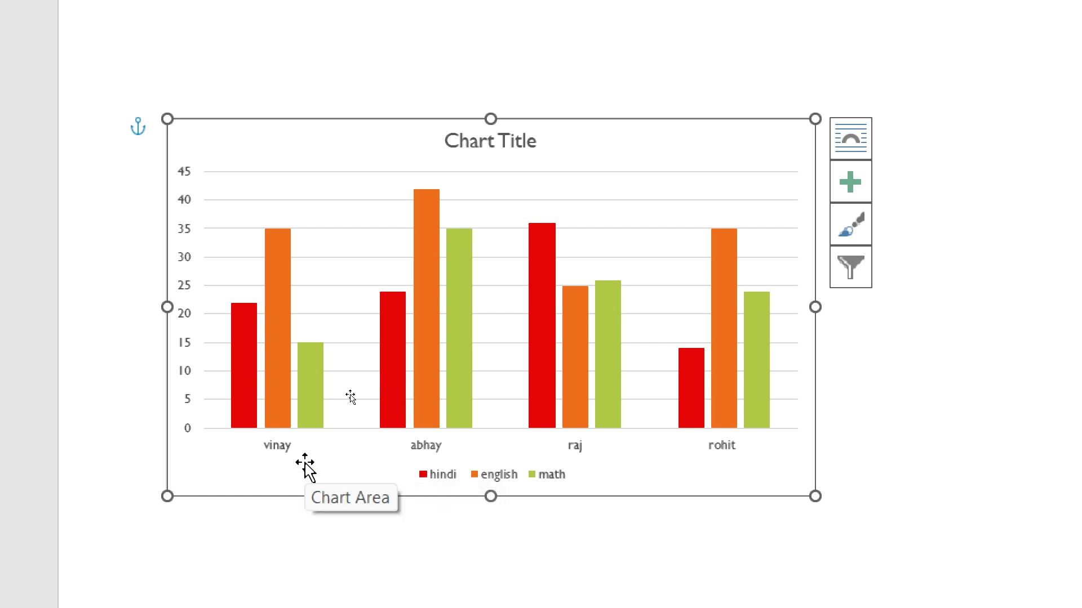
pyautogui.click(240, 361)
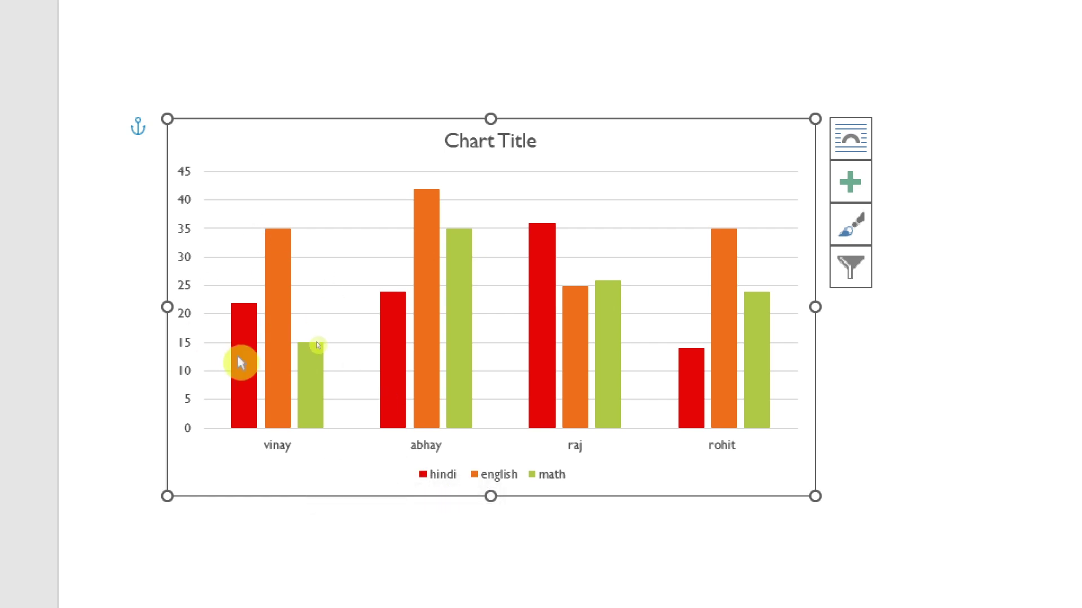
pyautogui.click(269, 463)
pyautogui.click(441, 458)
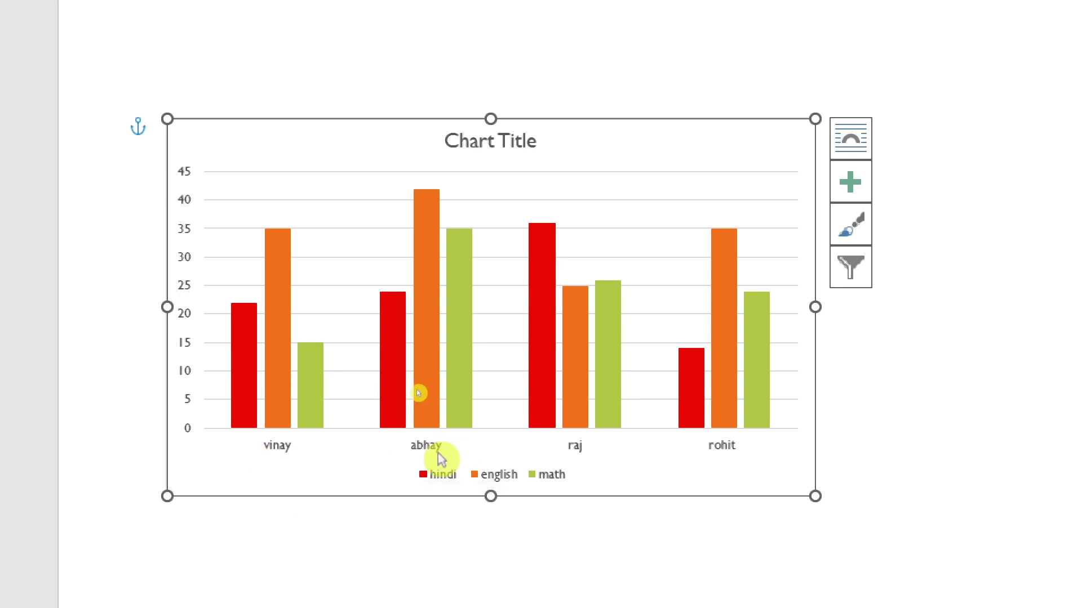
pyautogui.click(585, 463)
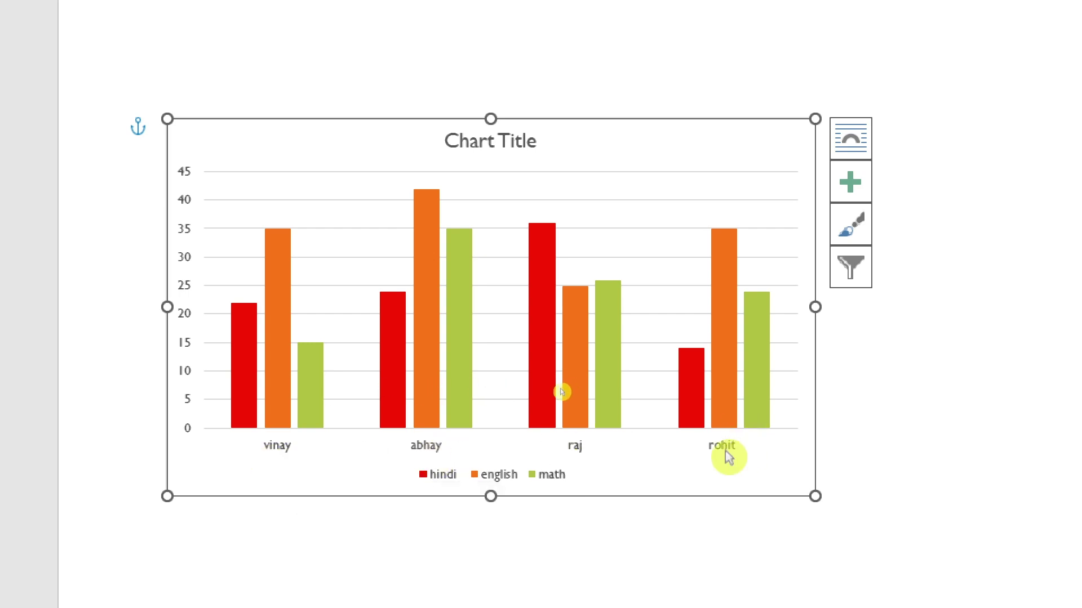
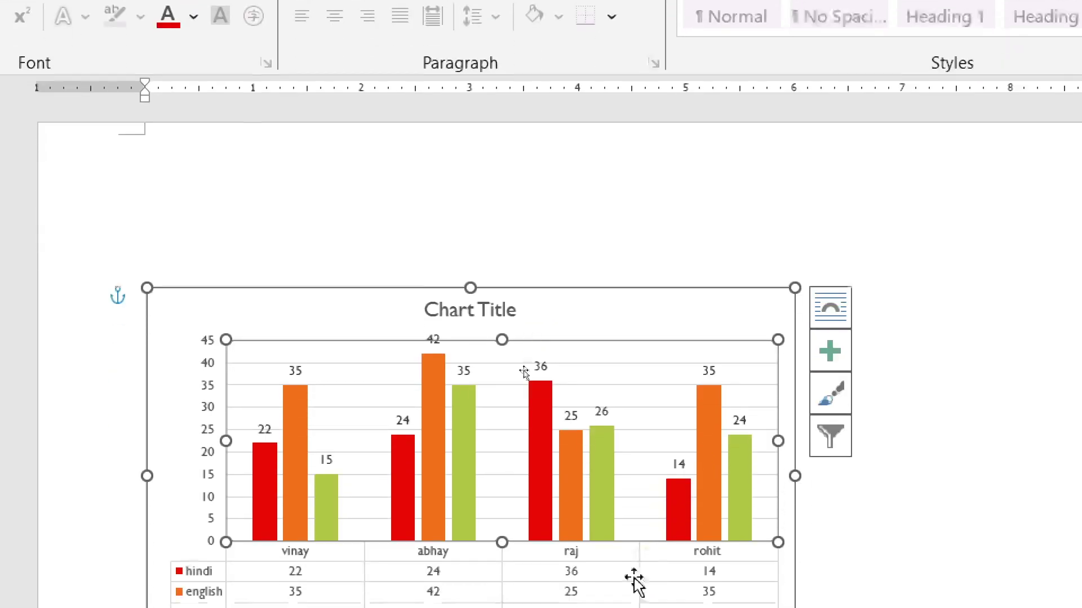
# - Review the hindi, english and math column chart and read one bar's value
pyautogui.scroll(-1, 570, 579)
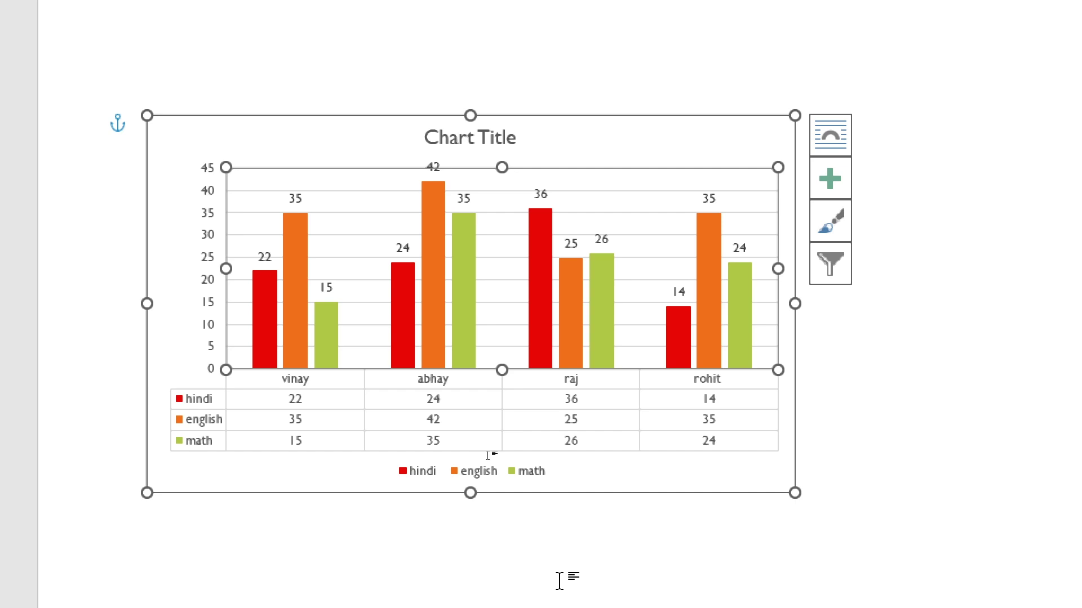
pyautogui.scroll(-1, 561, 581)
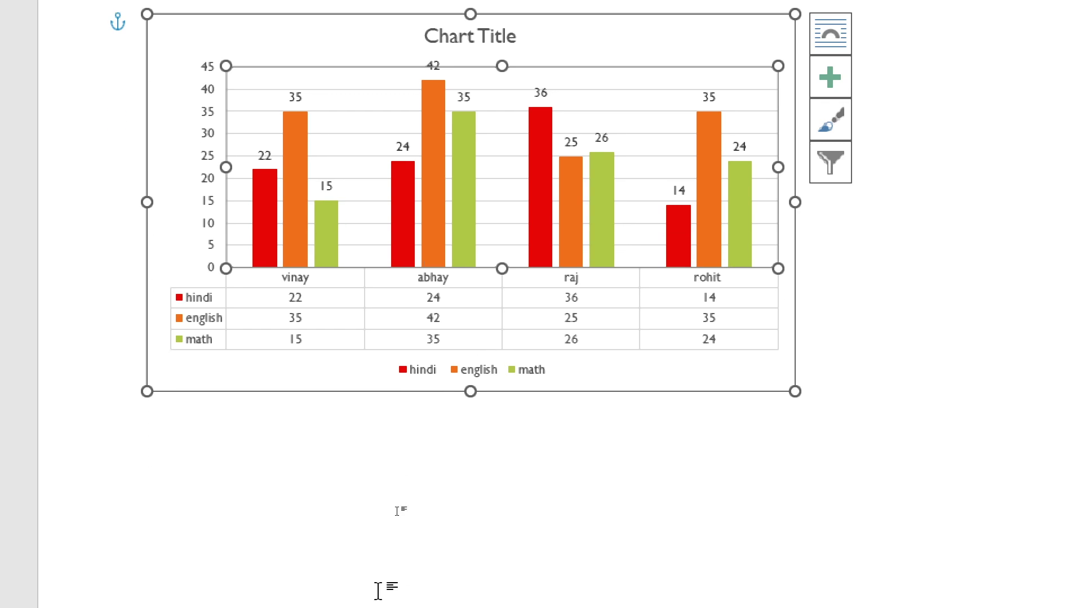
pyautogui.scroll(1, 235, 89)
pyautogui.scroll(-1, 434, 575)
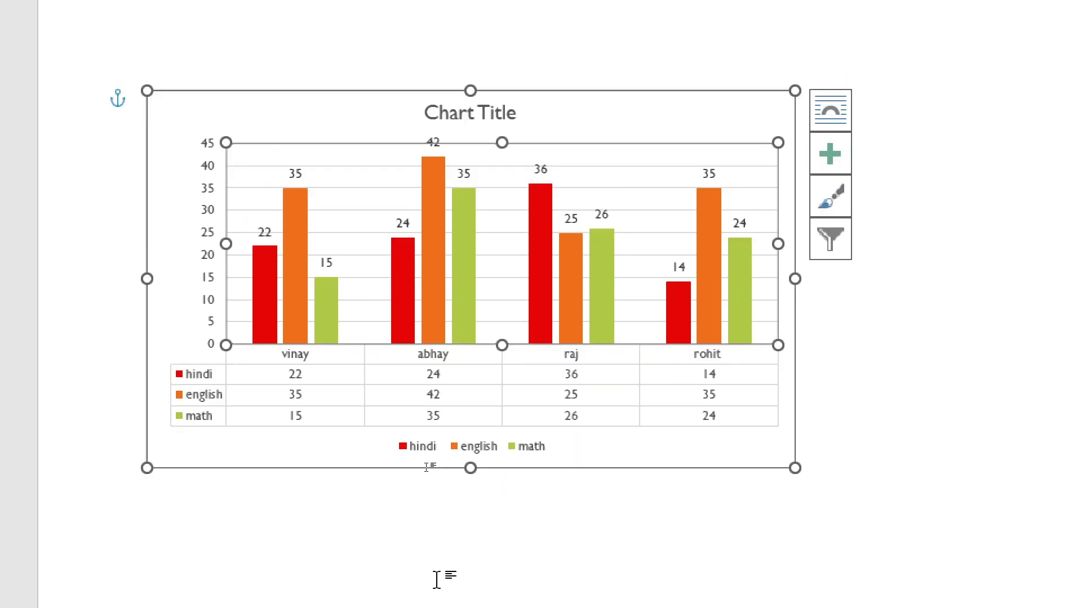
pyautogui.scroll(1, 326, 367)
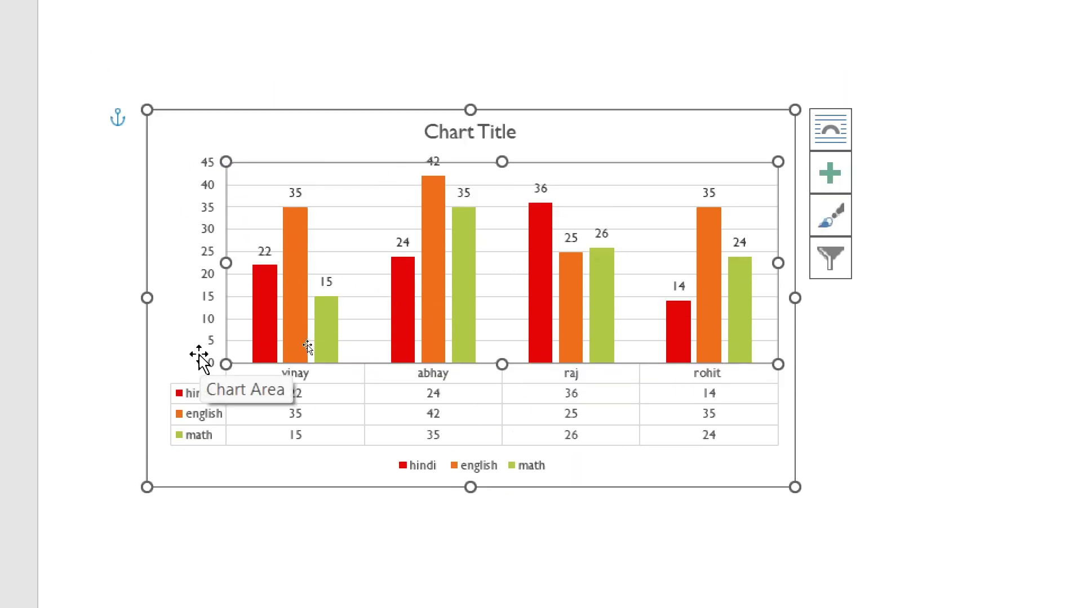
pyautogui.scroll(1, 657, 29)
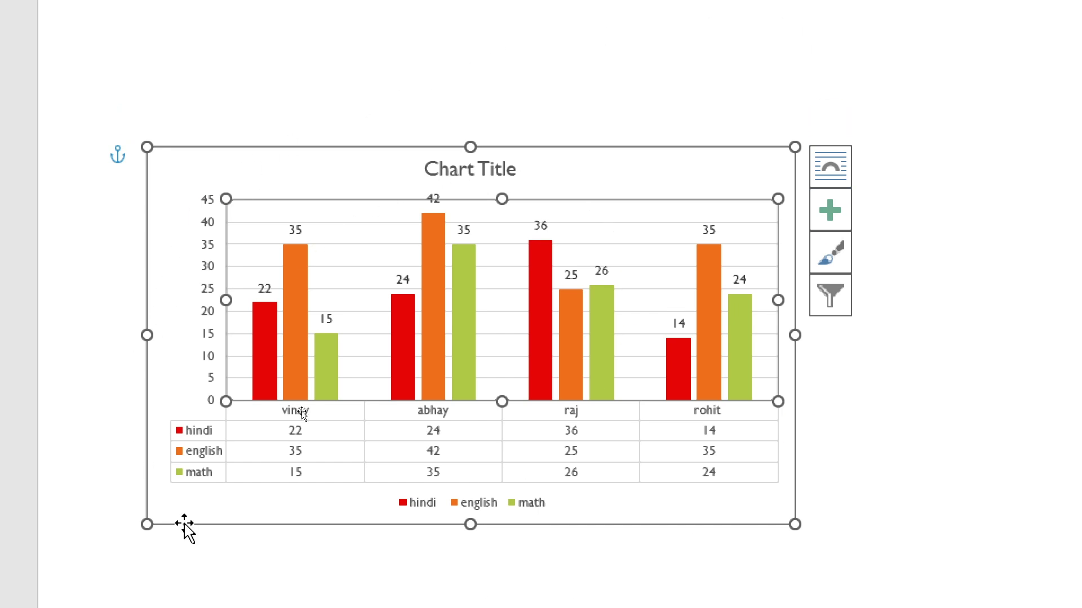
pyautogui.scroll(-1, 623, 511)
pyautogui.moveTo(399, 250)
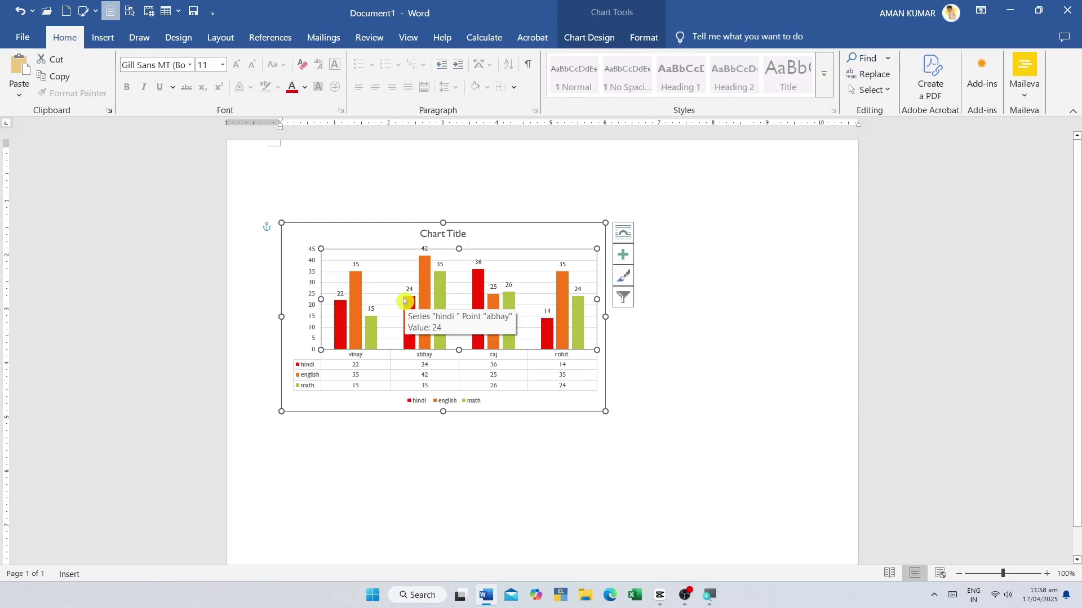
pyautogui.click(102, 36)
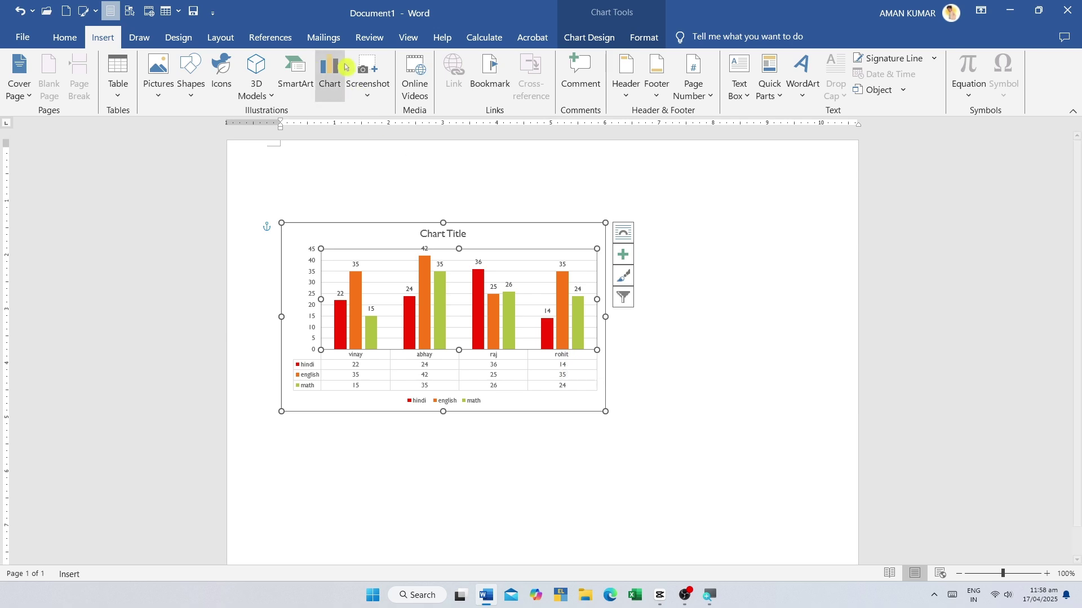
# - Insert a screen clipping of the desktop over the chart and try moving it
pyautogui.click(367, 73)
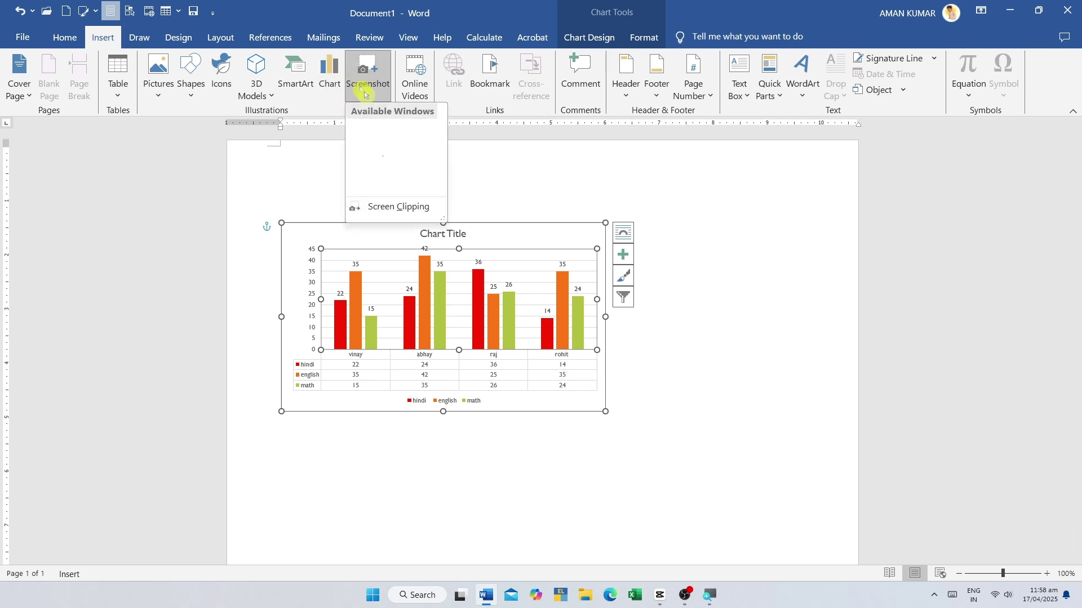
pyautogui.click(396, 206)
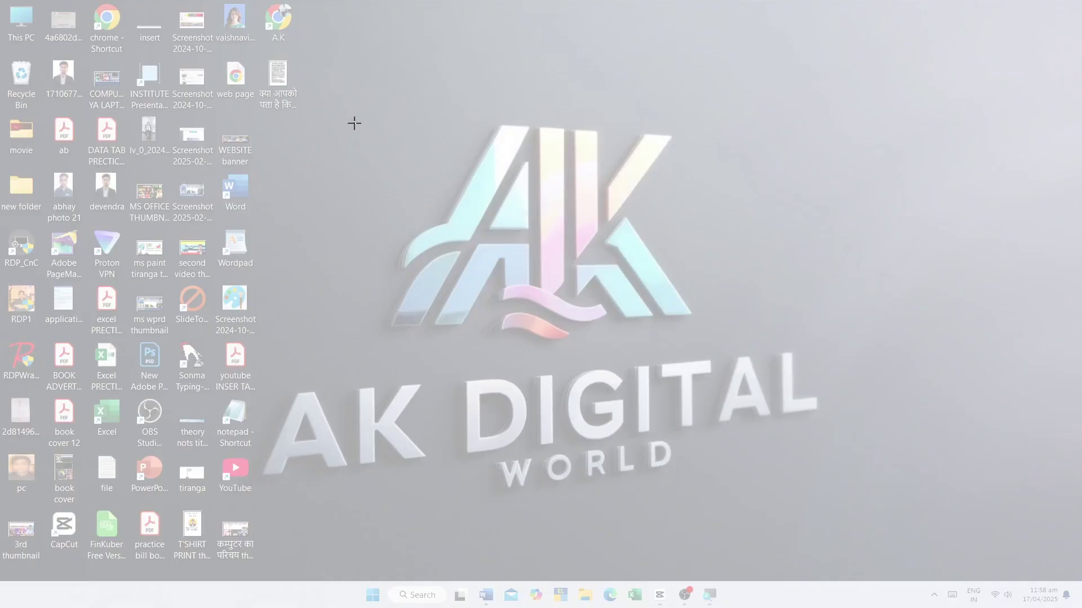
pyautogui.moveTo(395, 35); pyautogui.dragTo(55, 568)
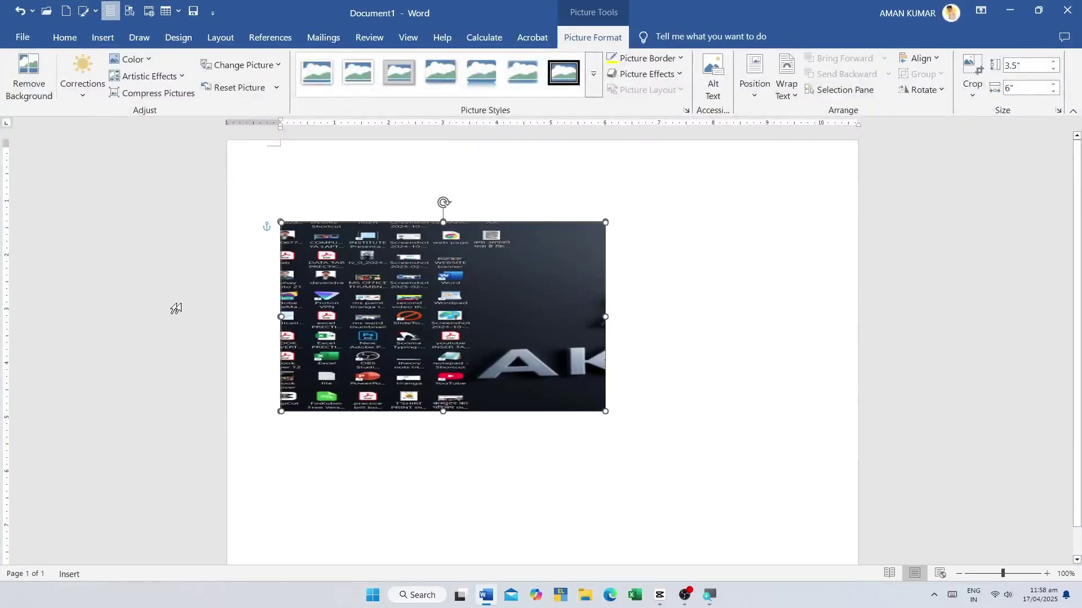
pyautogui.moveTo(420, 294); pyautogui.dragTo(507, 263)
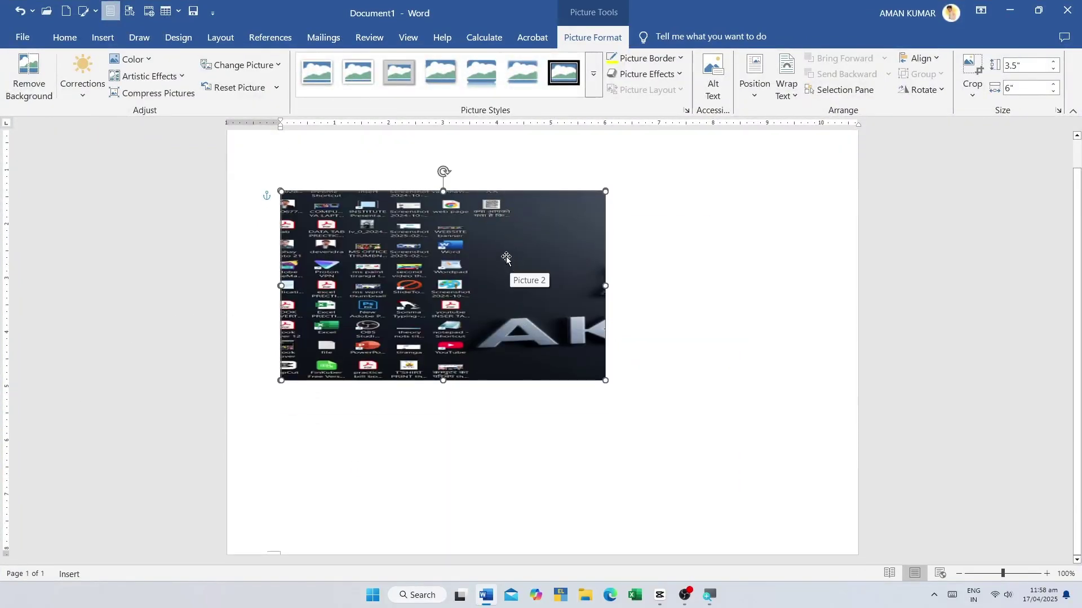
pyautogui.moveTo(449, 271)
pyautogui.mouseDown()
pyautogui.moveTo(566, 358)
pyautogui.moveTo(448, 271)
pyautogui.mouseUp()
# - Revisit the Screenshot choices, then bring up the Online Videos address prompt
pyautogui.click(105, 40)
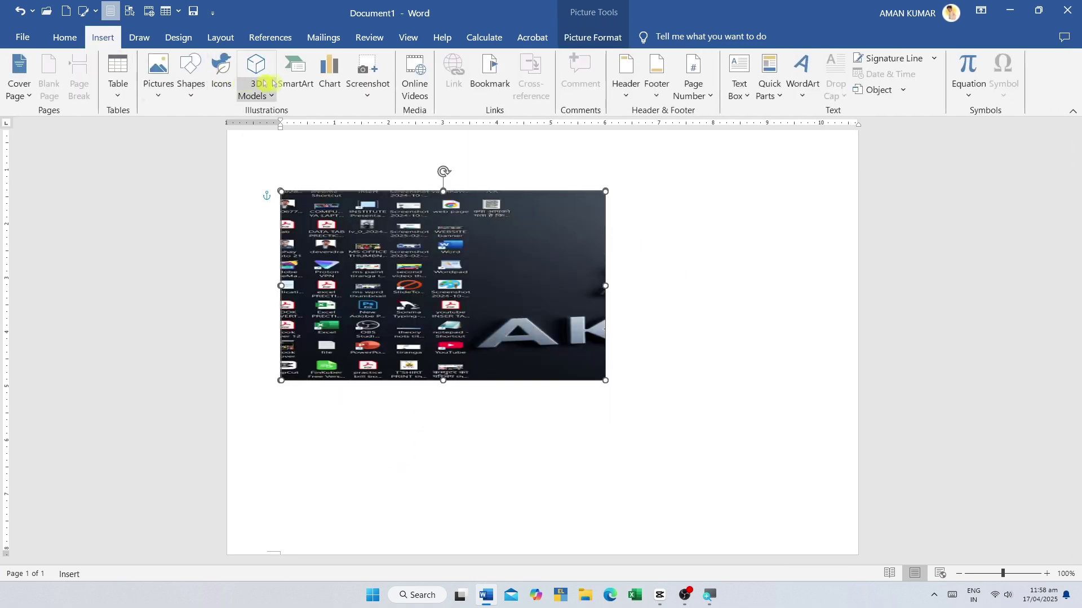
pyautogui.click(367, 83)
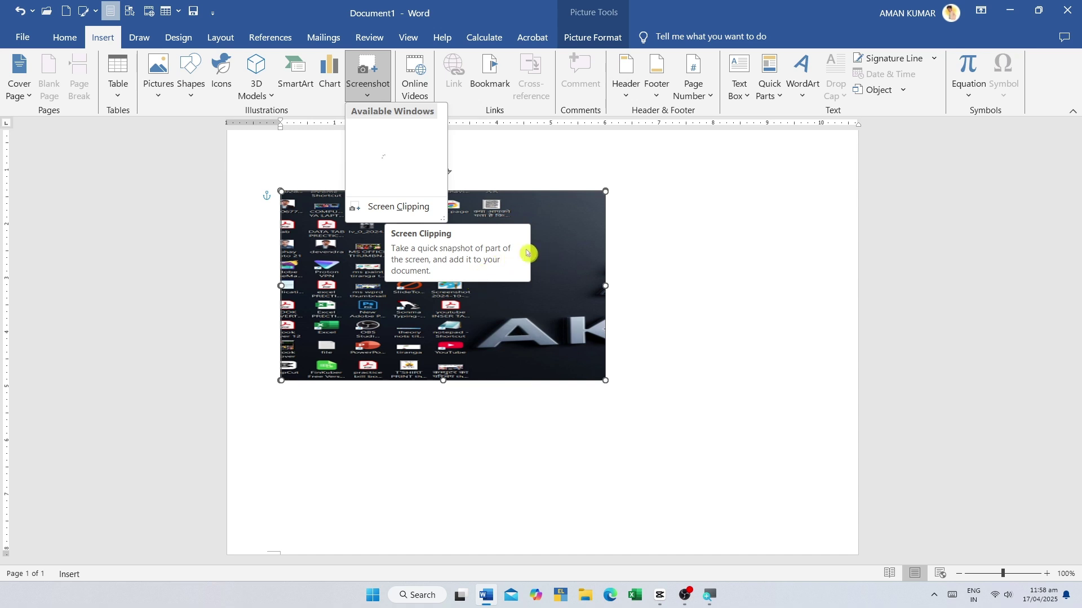
pyautogui.click(556, 228)
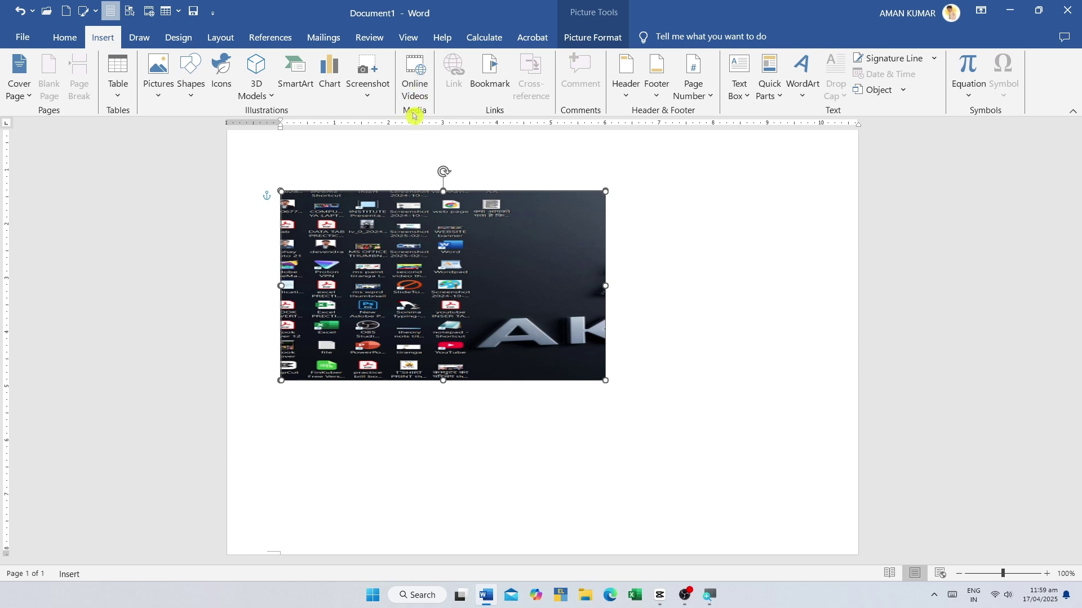
pyautogui.click(418, 85)
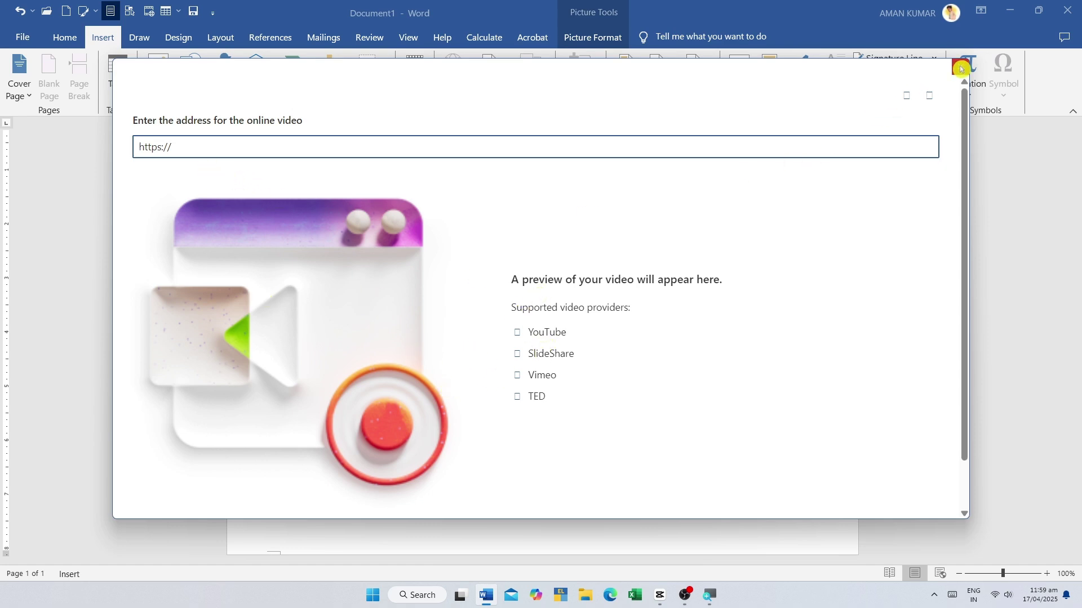
# - Close the online video prompt and repeatedly try dragging the screenshot below the chart
pyautogui.click(960, 68)
pyautogui.moveTo(399, 290); pyautogui.dragTo(481, 352)
pyautogui.press('Escape')
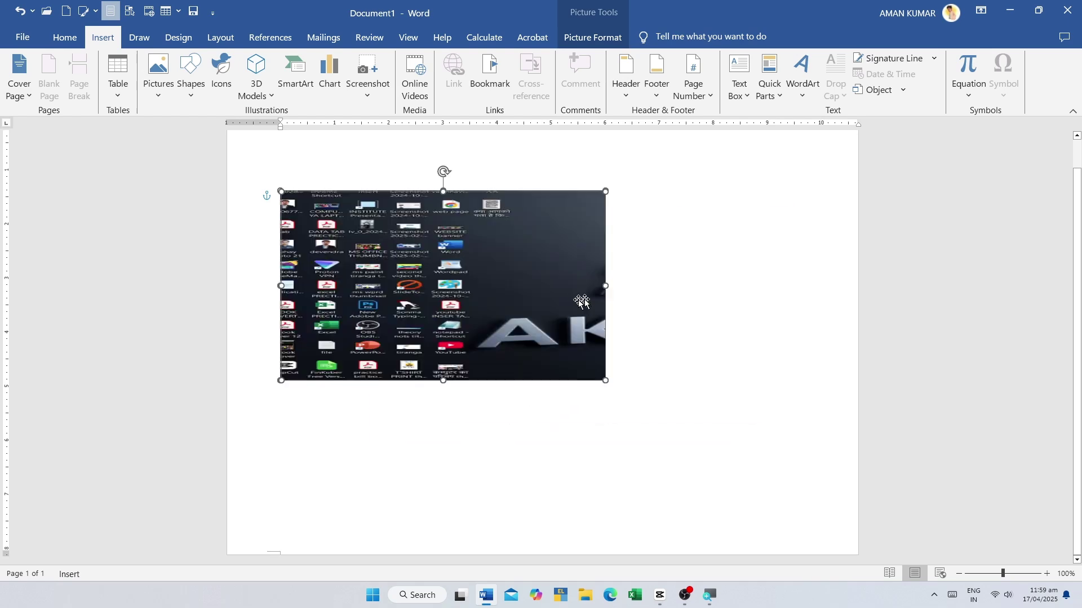
pyautogui.moveTo(515, 274); pyautogui.dragTo(516, 473)
pyautogui.press('Escape')
pyautogui.moveTo(382, 304); pyautogui.dragTo(361, 462)
pyautogui.press('Escape')
pyautogui.moveTo(435, 296); pyautogui.dragTo(437, 445)
pyautogui.press('Escape')
pyautogui.click(455, 463)
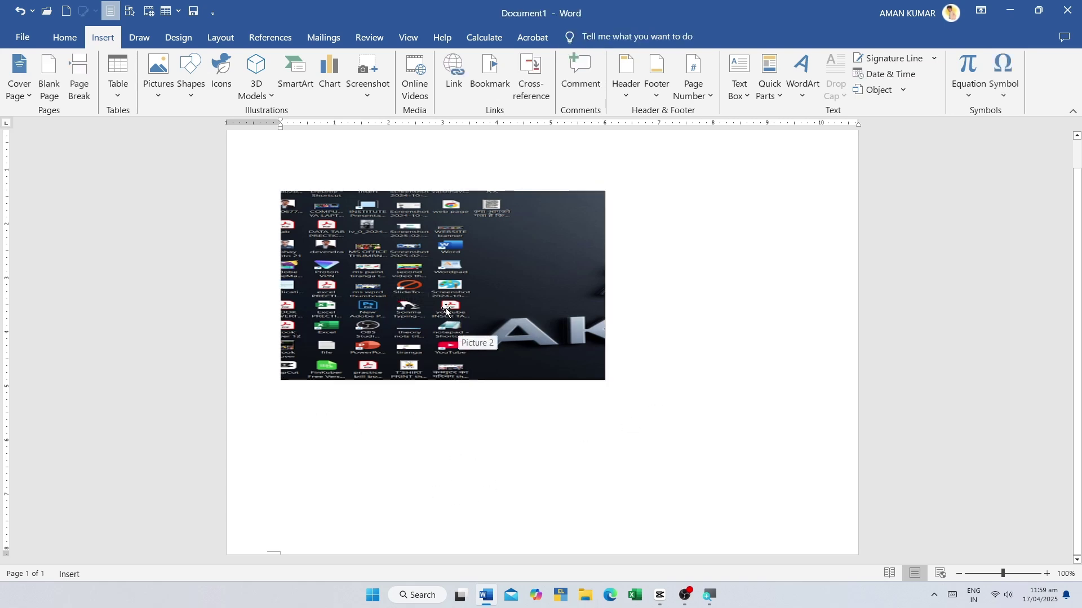
pyautogui.moveTo(449, 302); pyautogui.dragTo(444, 482)
pyautogui.press('Escape')
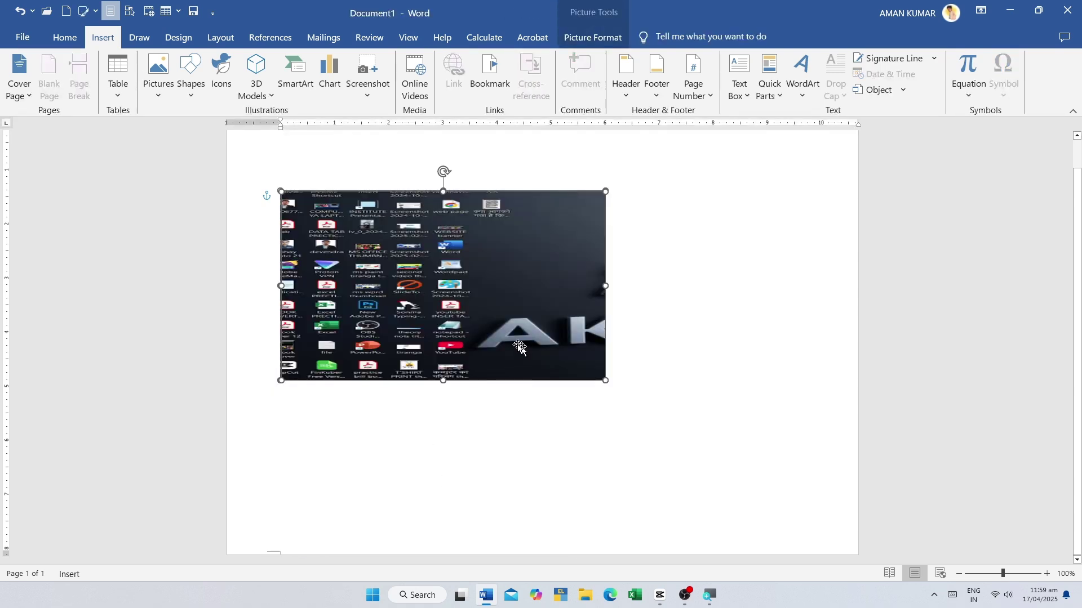
pyautogui.moveTo(519, 348); pyautogui.dragTo(528, 531)
pyautogui.press('Escape')
pyautogui.rightClick(483, 242)
pyautogui.press('Escape')
pyautogui.moveTo(443, 392); pyautogui.dragTo(445, 504)
pyautogui.press('Escape')
# - Look through the screenshot's Wrap Text choices under Picture Format
pyautogui.click(592, 37)
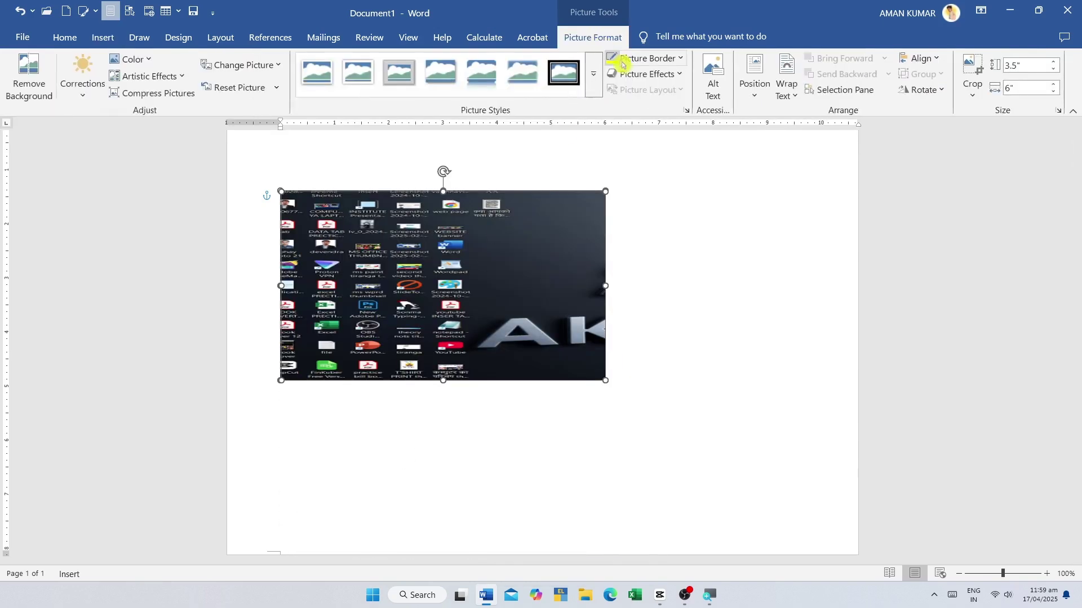
pyautogui.click(777, 94)
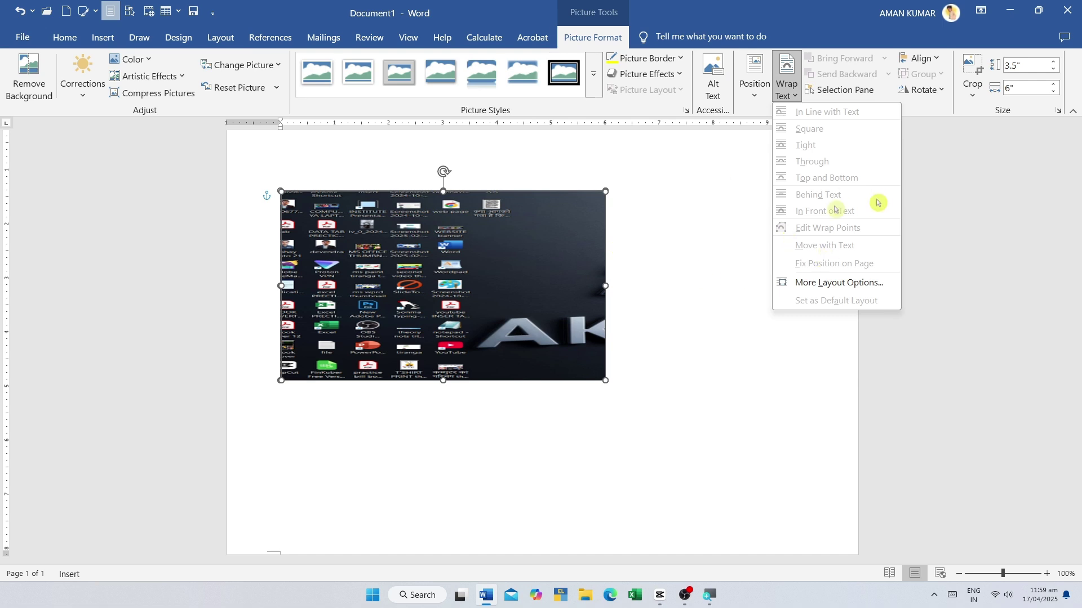
pyautogui.click(787, 79)
pyautogui.click(787, 79)
pyautogui.click(355, 262)
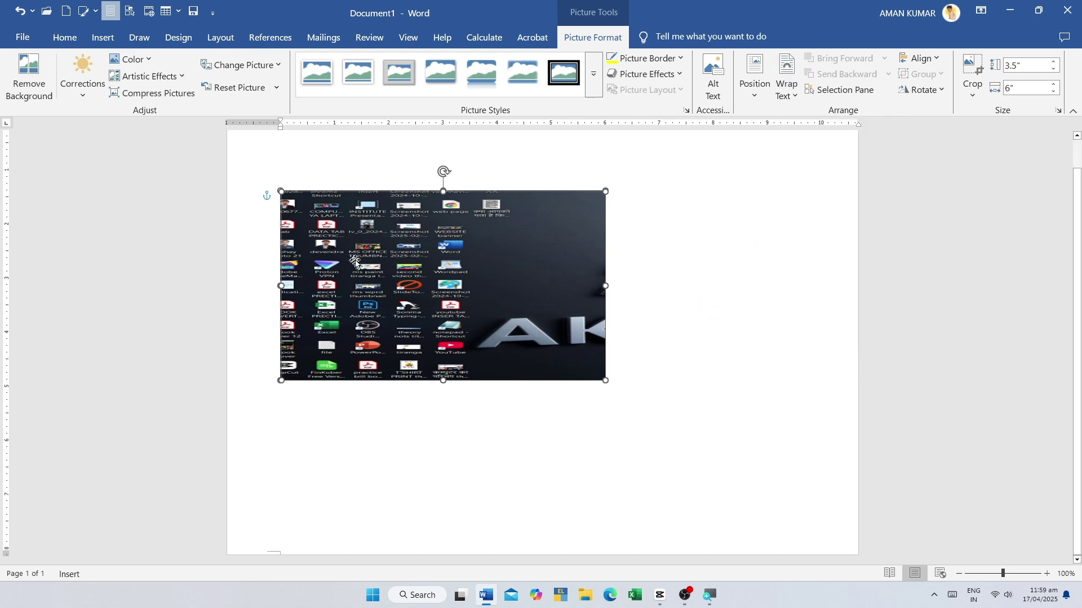
# - Delete the screenshot, then select and delete the chart
pyautogui.rightClick(355, 262)
pyautogui.click(317, 250)
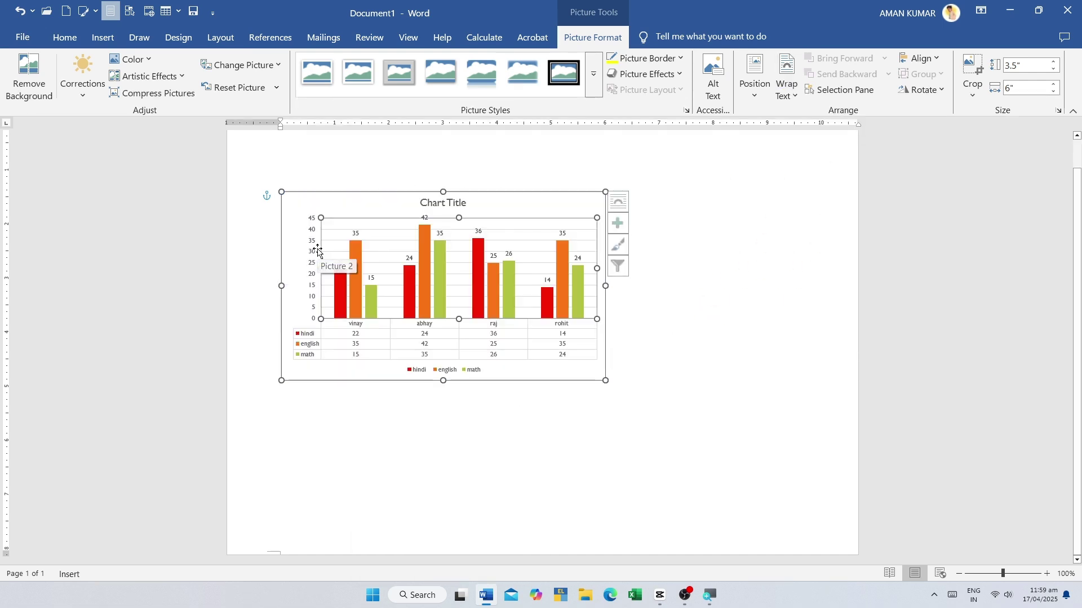
pyautogui.click(330, 234)
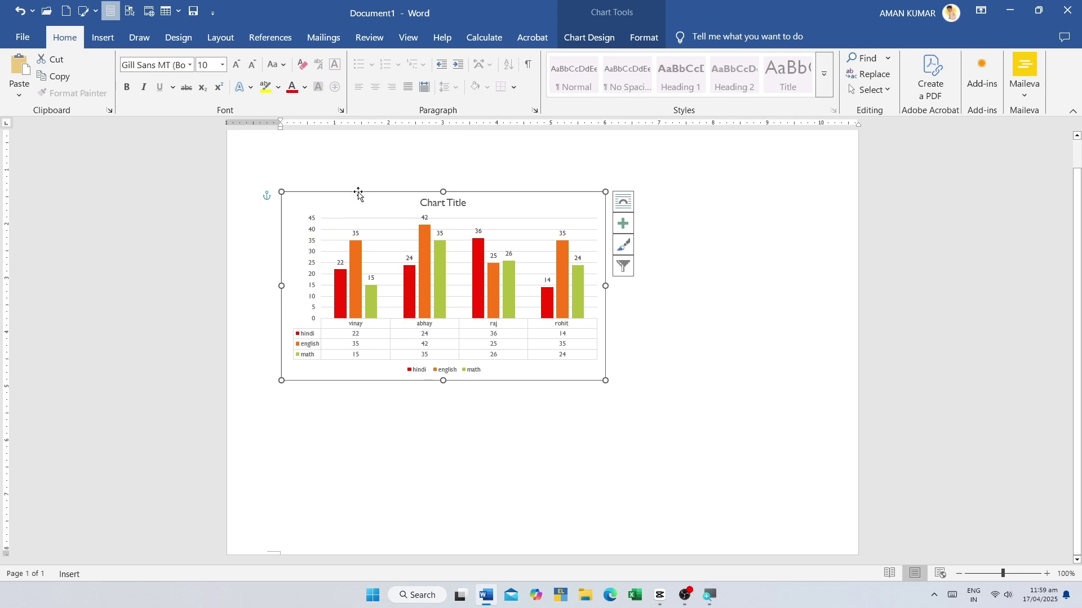
pyautogui.press('Delete')
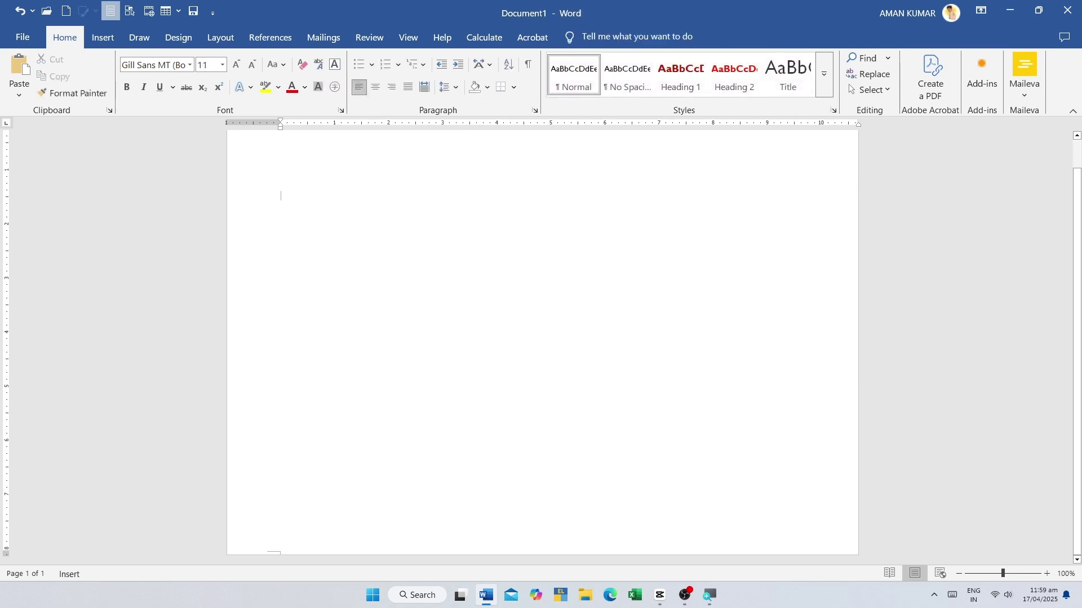
# - Open and dismiss the Online Videos prompt, then minimise Word to the desktop
pyautogui.click(104, 38)
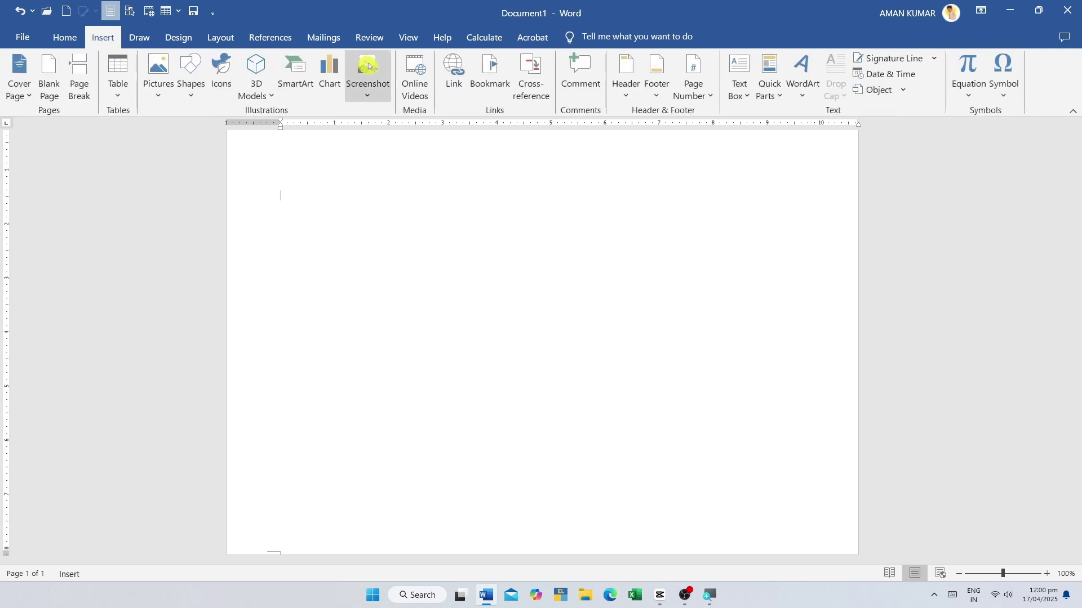
pyautogui.click(414, 70)
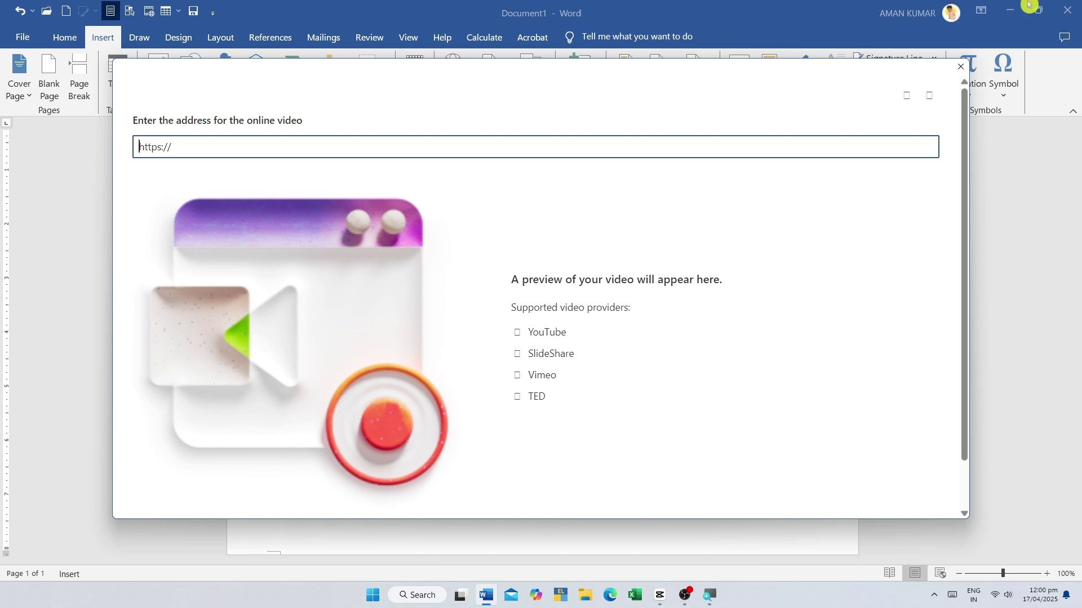
pyautogui.click(961, 66)
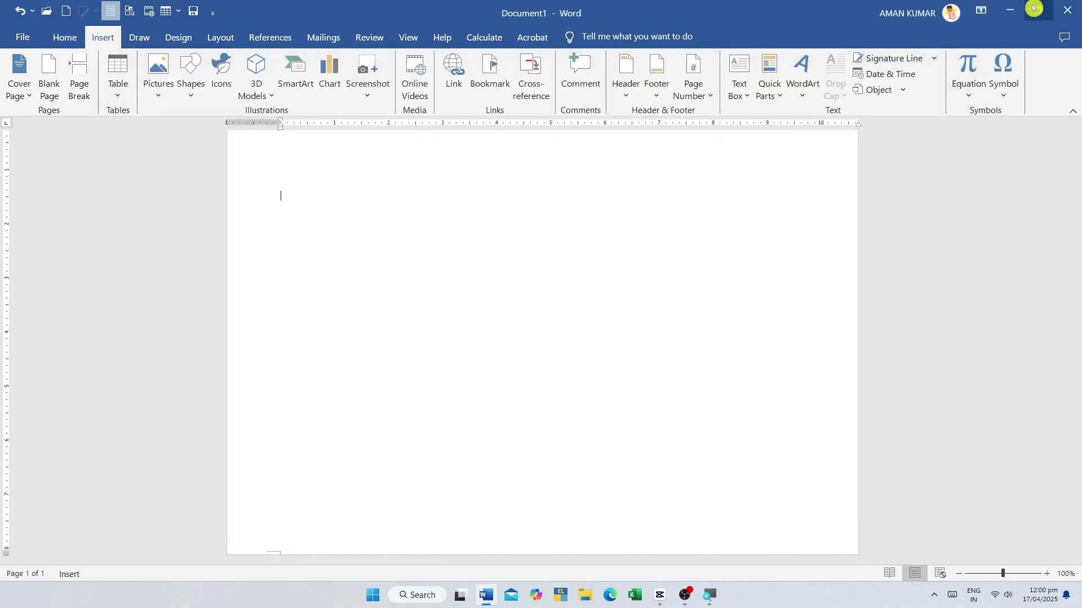
pyautogui.click(1009, 10)
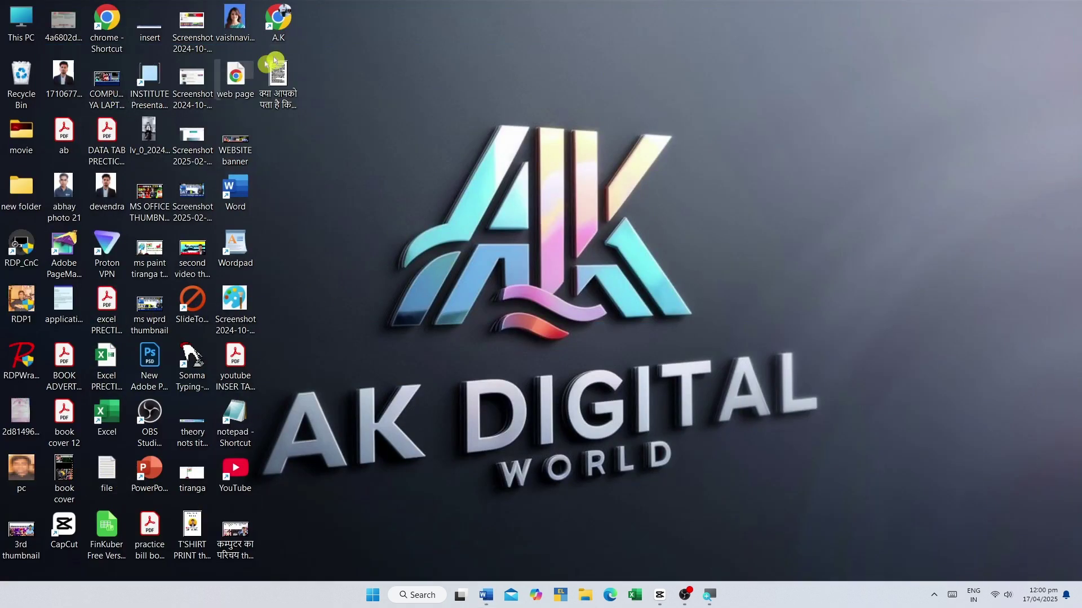
# - Launch YouTube from the A.K shortcut and search for 'ak digital 1ld'
pyautogui.doubleClick(276, 16)
pyautogui.write('ak digital 1ld')
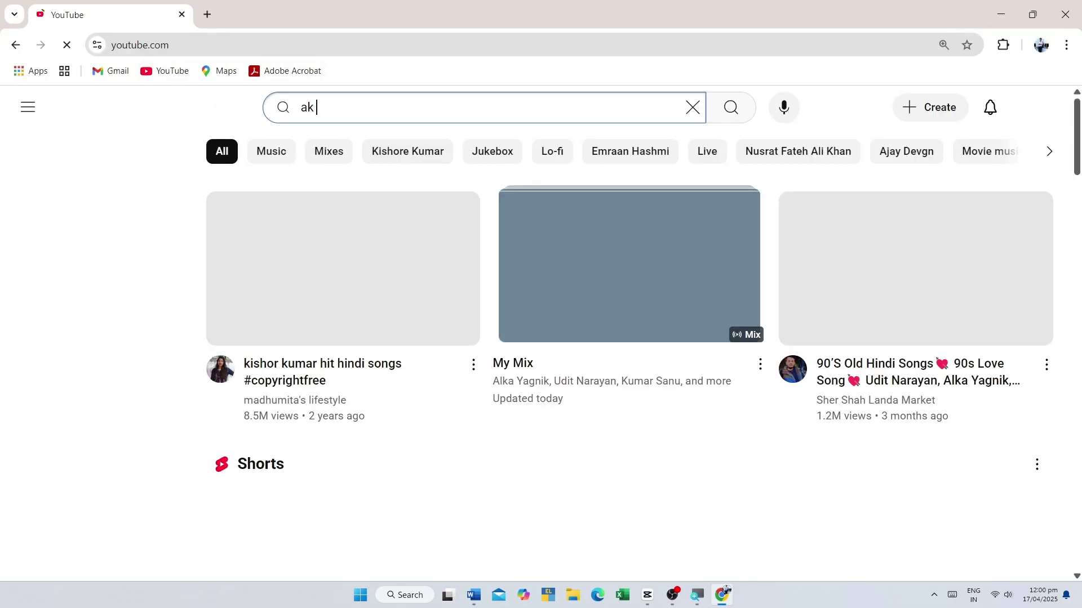
pyautogui.press('Return')
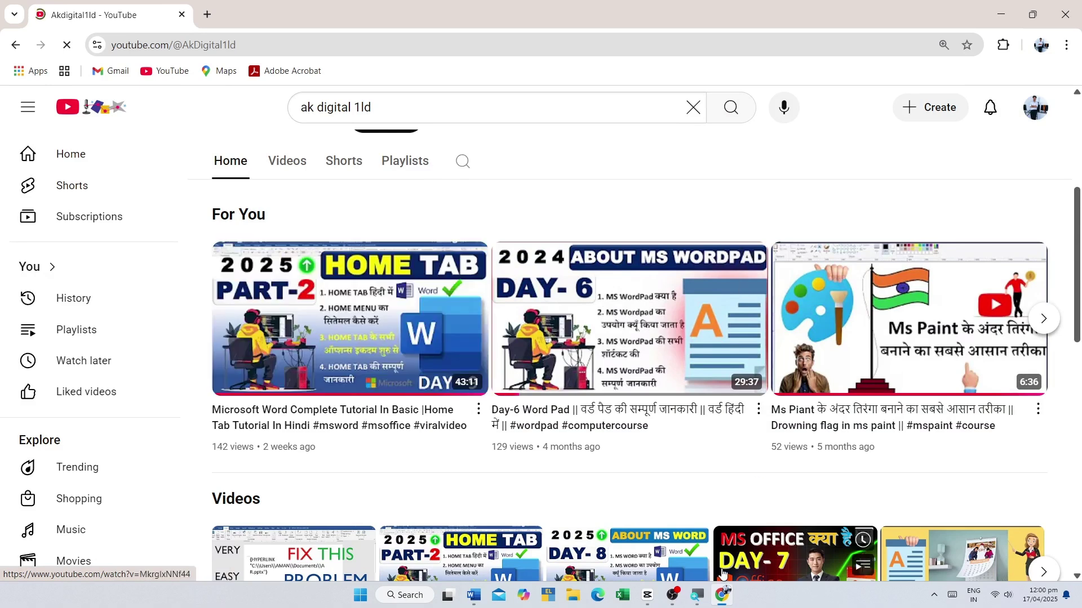
# - Copy the Microsoft Word Complete Tutorial video's share link and close the Share dialog
pyautogui.click(478, 413)
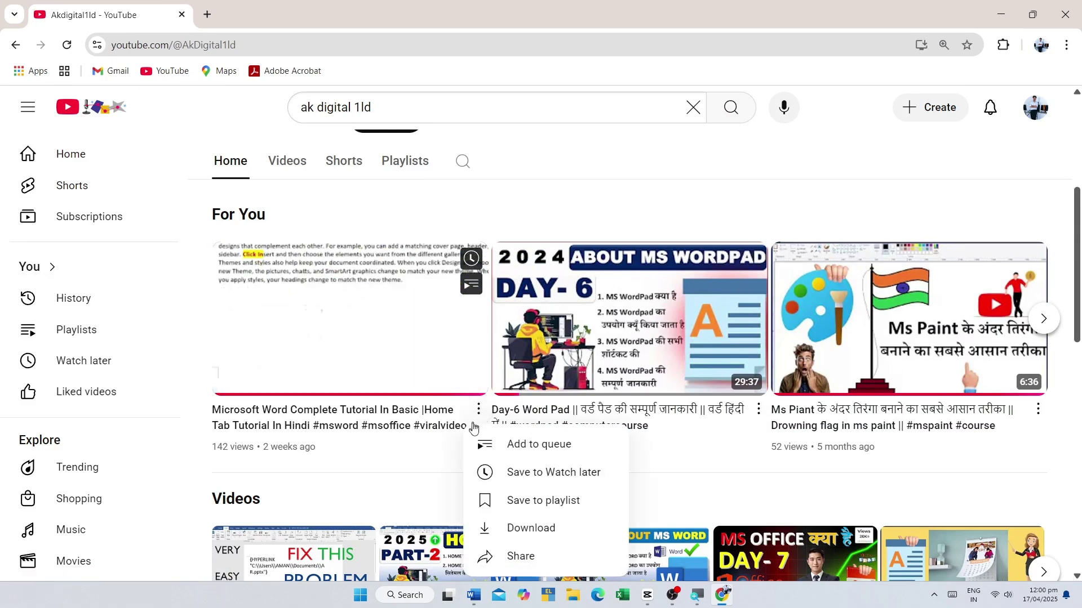
pyautogui.click(522, 558)
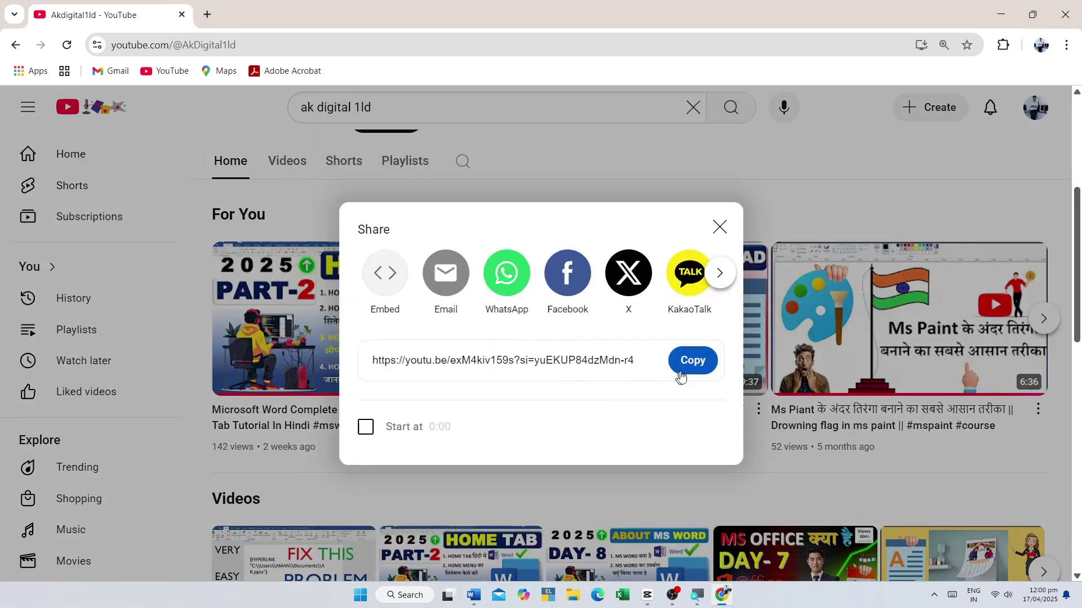
pyautogui.click(697, 364)
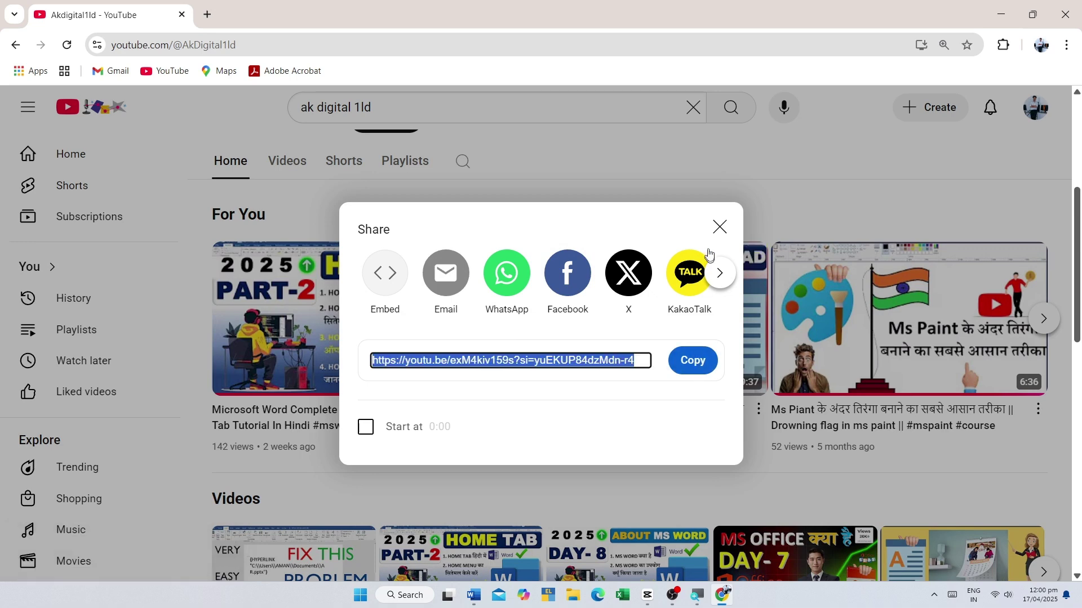
pyautogui.click(720, 228)
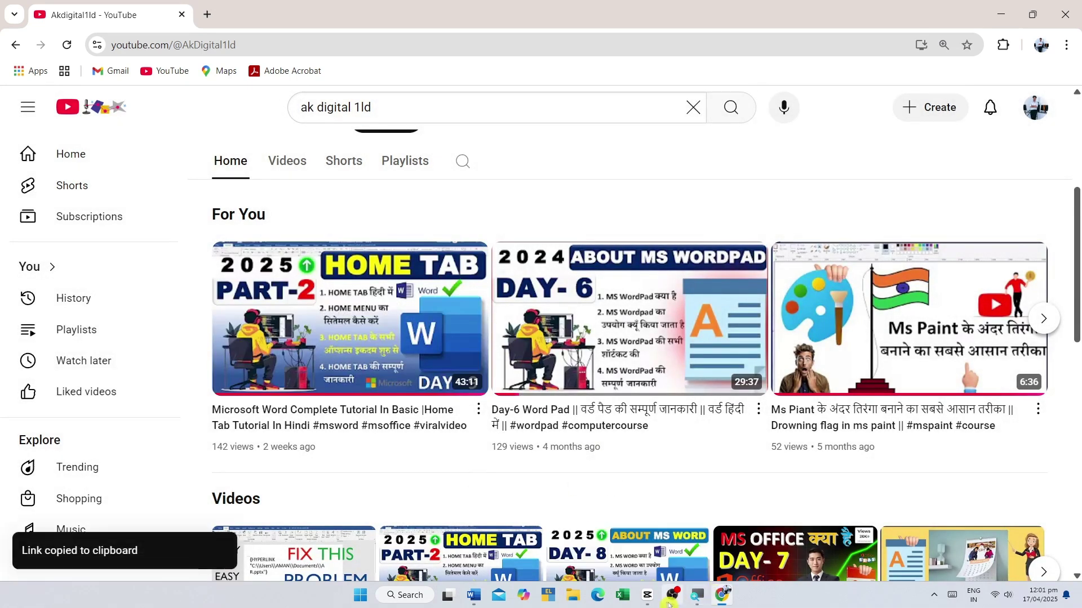
# - Paste the copied YouTube link into Online Videos and embed the tutorial video
pyautogui.click(475, 596)
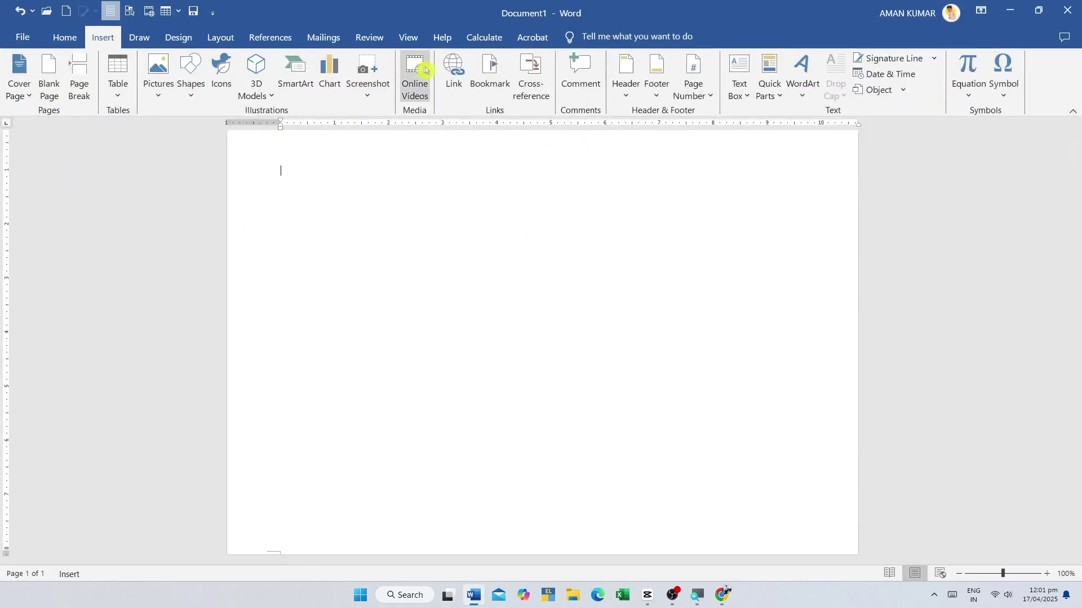
pyautogui.click(415, 76)
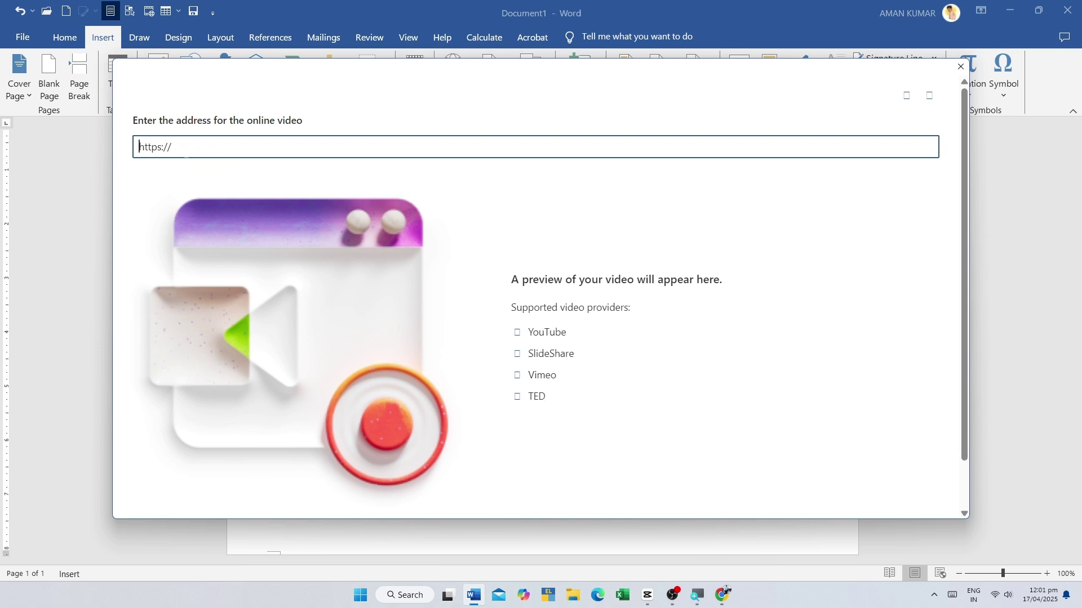
pyautogui.hotkey('ctrl', 'v')
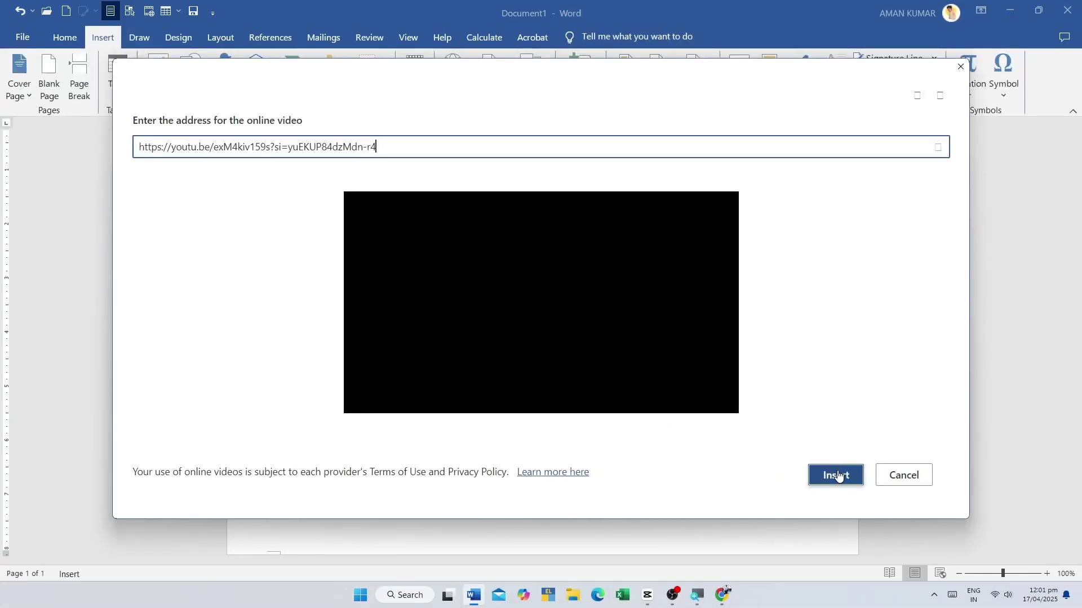
pyautogui.click(835, 475)
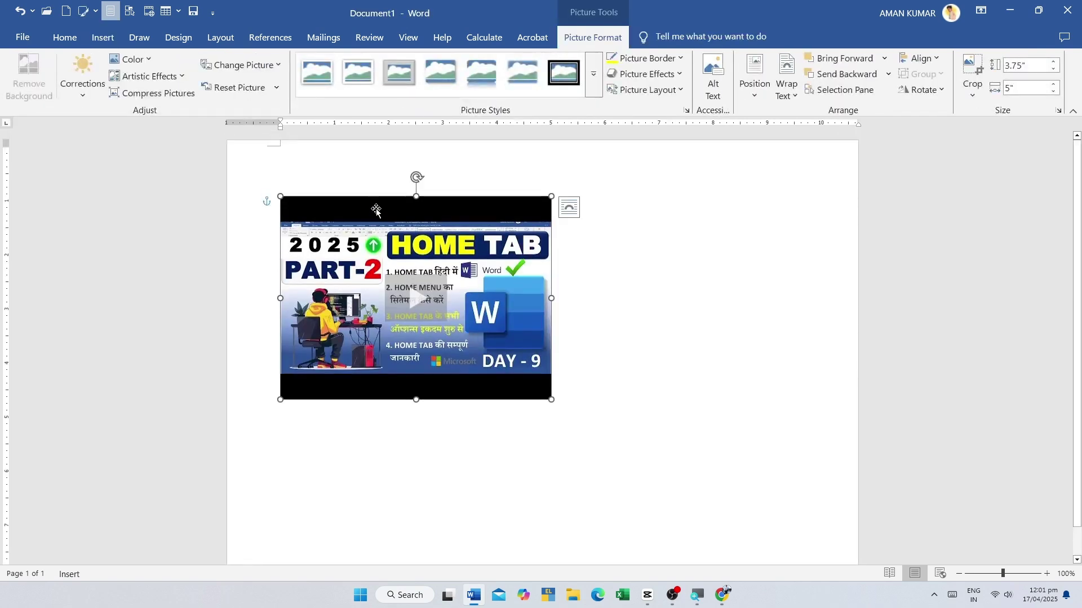
# - Drag the embedded video lower and leftward on the page, then open its player
pyautogui.moveTo(377, 210); pyautogui.dragTo(425, 396)
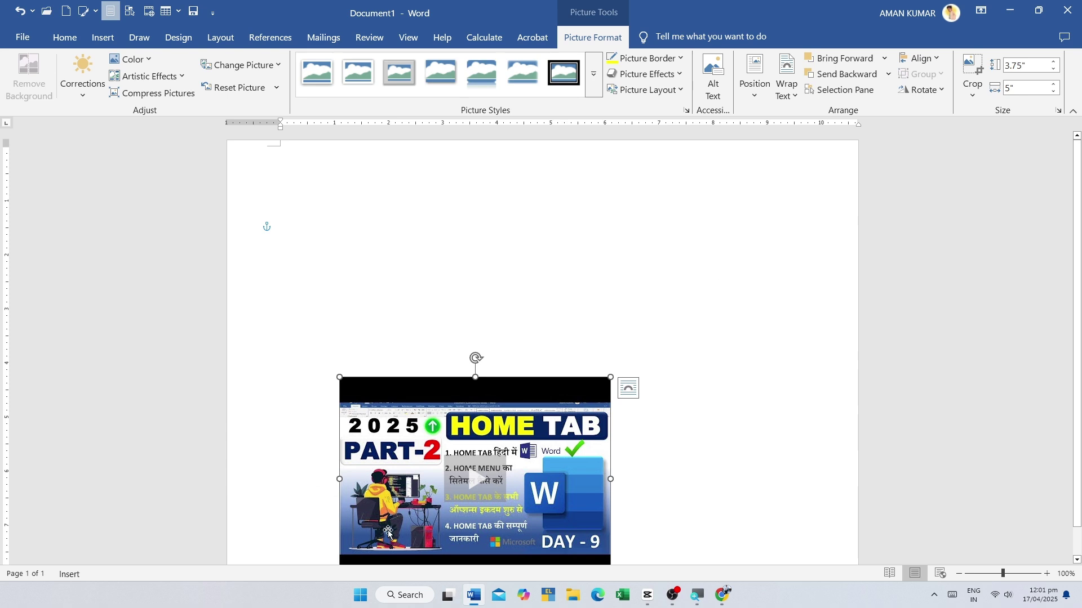
pyautogui.moveTo(404, 441); pyautogui.dragTo(353, 463)
pyautogui.scroll(-1, 440, 395)
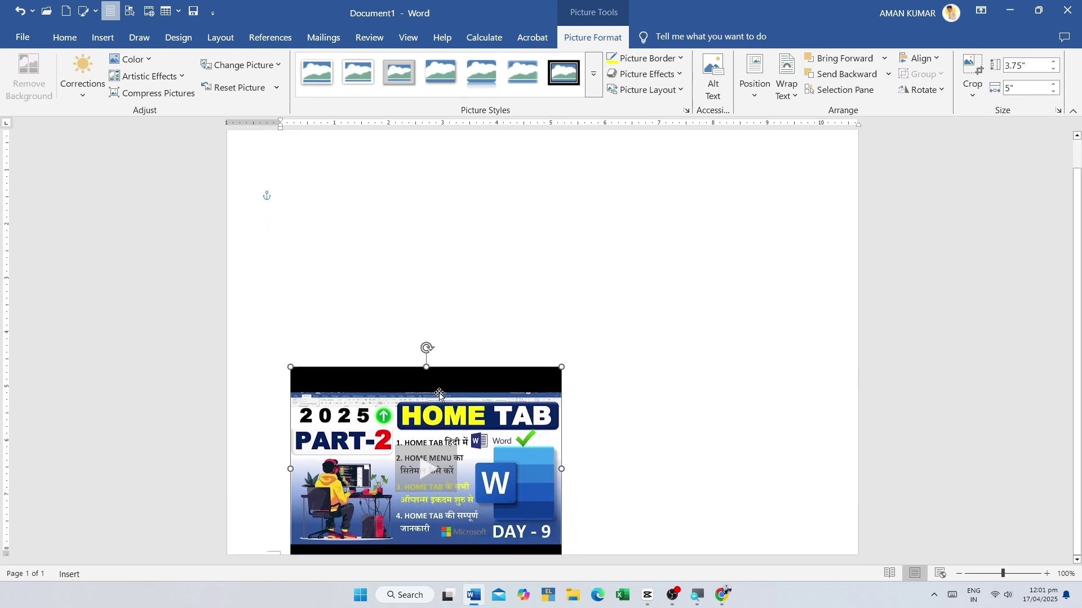
pyautogui.scroll(1, 541, 395)
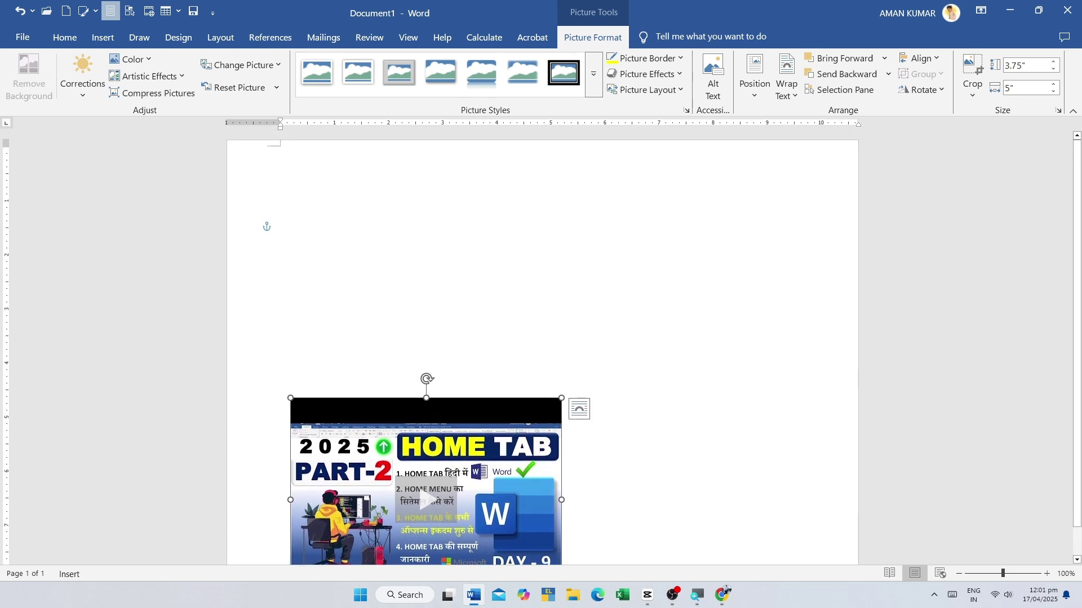
pyautogui.moveTo(448, 465); pyautogui.dragTo(412, 454)
pyautogui.scroll(-1, 400, 459)
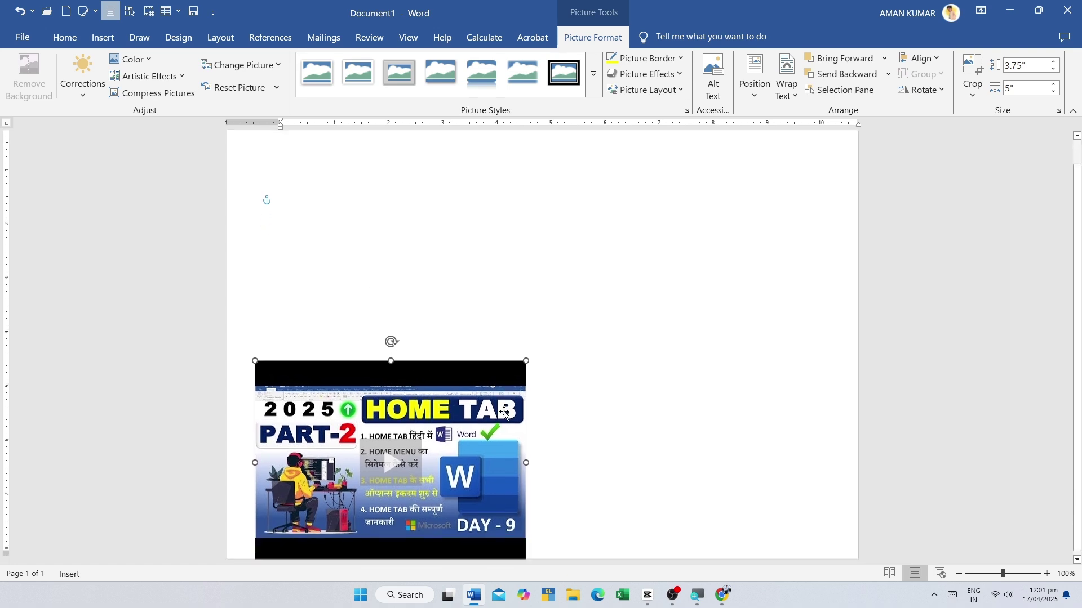
pyautogui.click(417, 459)
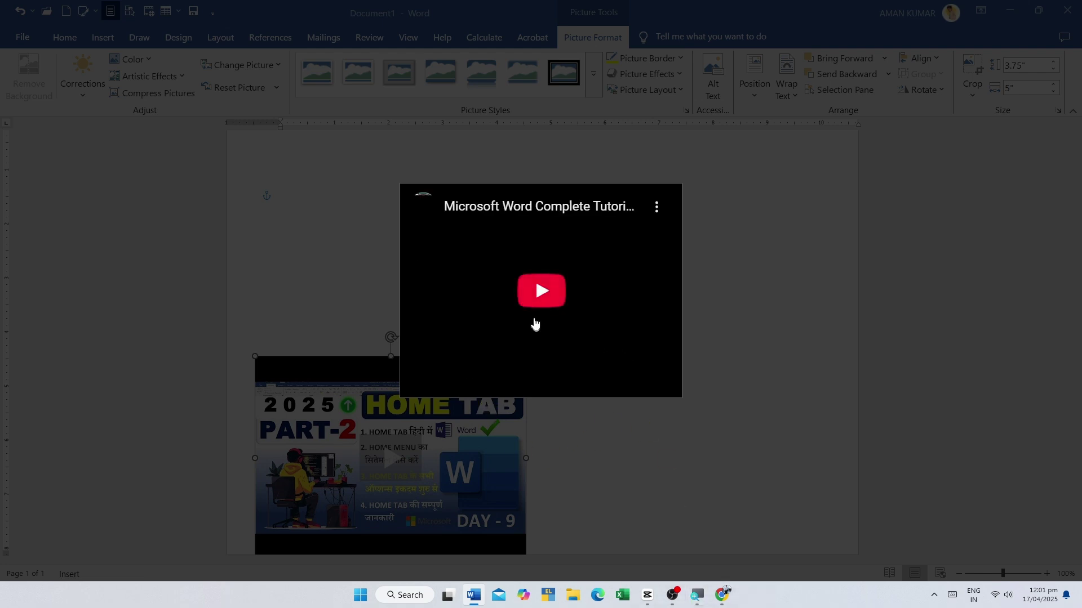
pyautogui.click(555, 309)
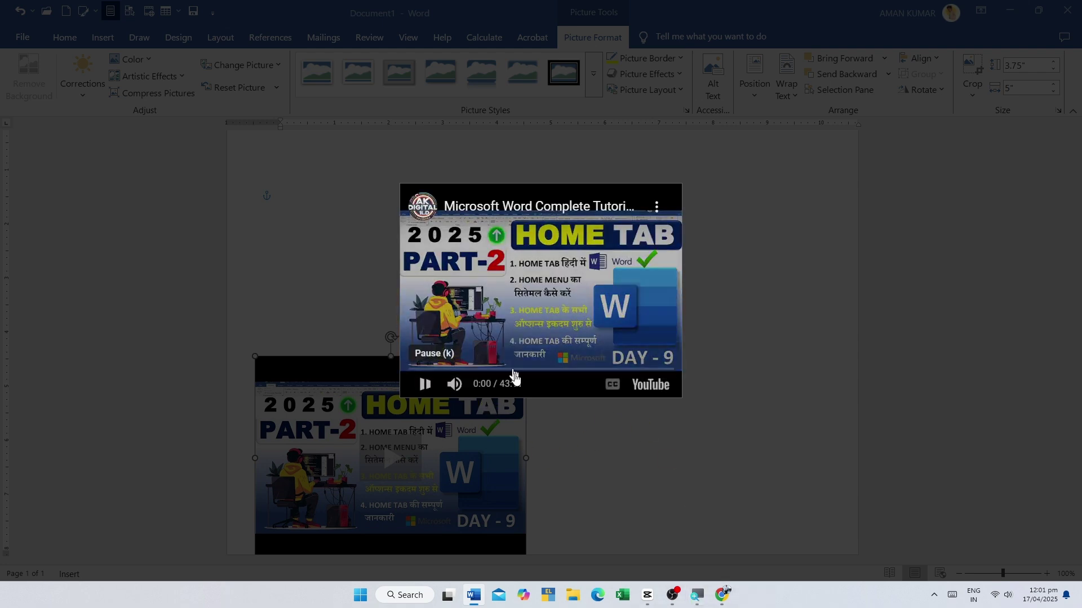
pyautogui.click(425, 385)
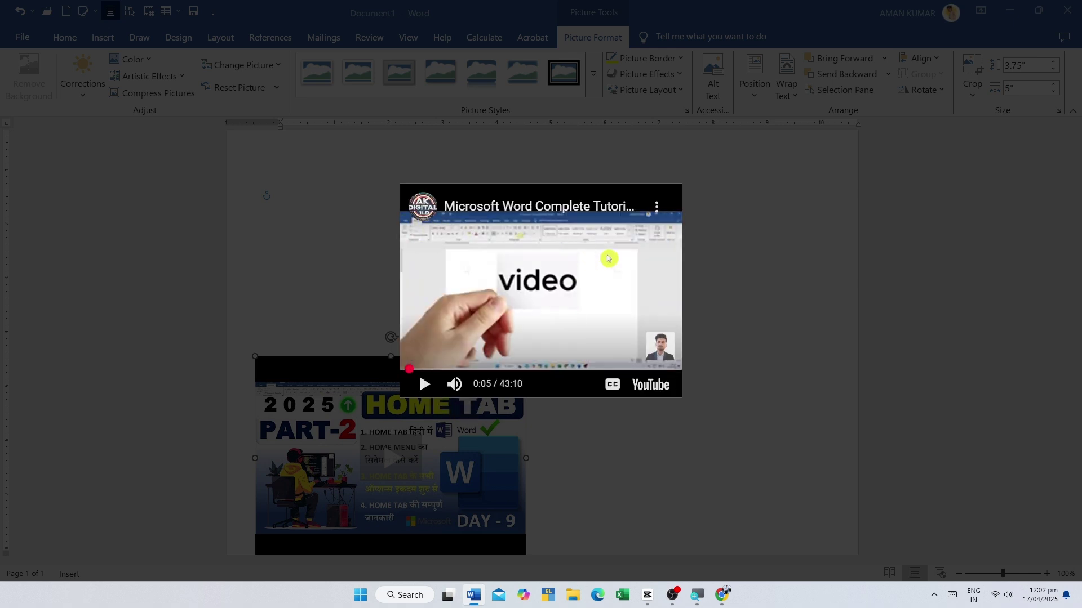
pyautogui.click(756, 225)
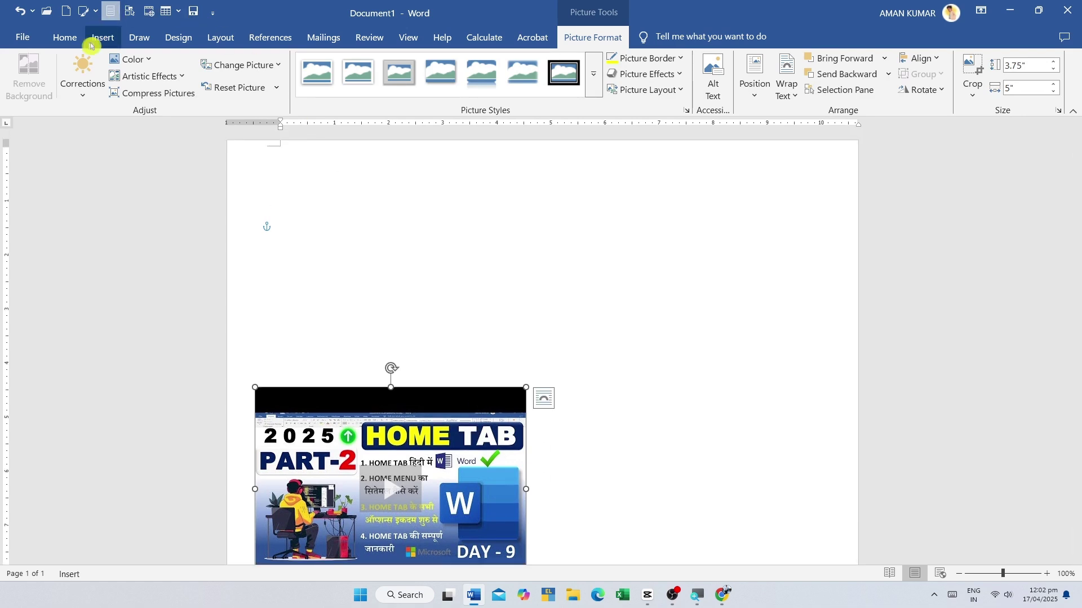
pyautogui.click(97, 37)
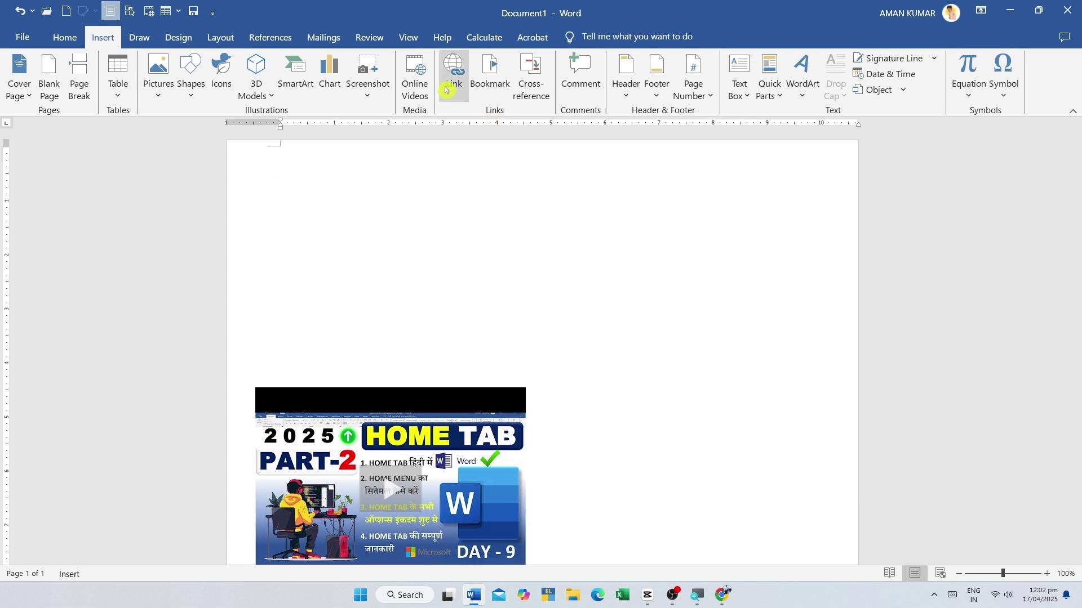
# - Delete the embedded video and enlarge the typed name at the top of the page
pyautogui.click(396, 426)
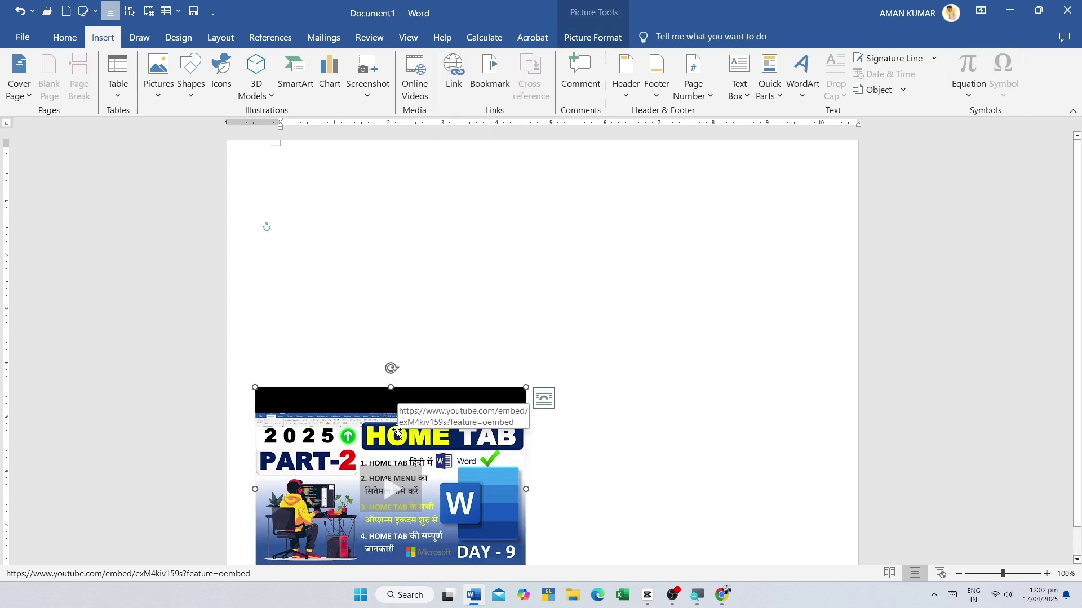
pyautogui.press('Delete')
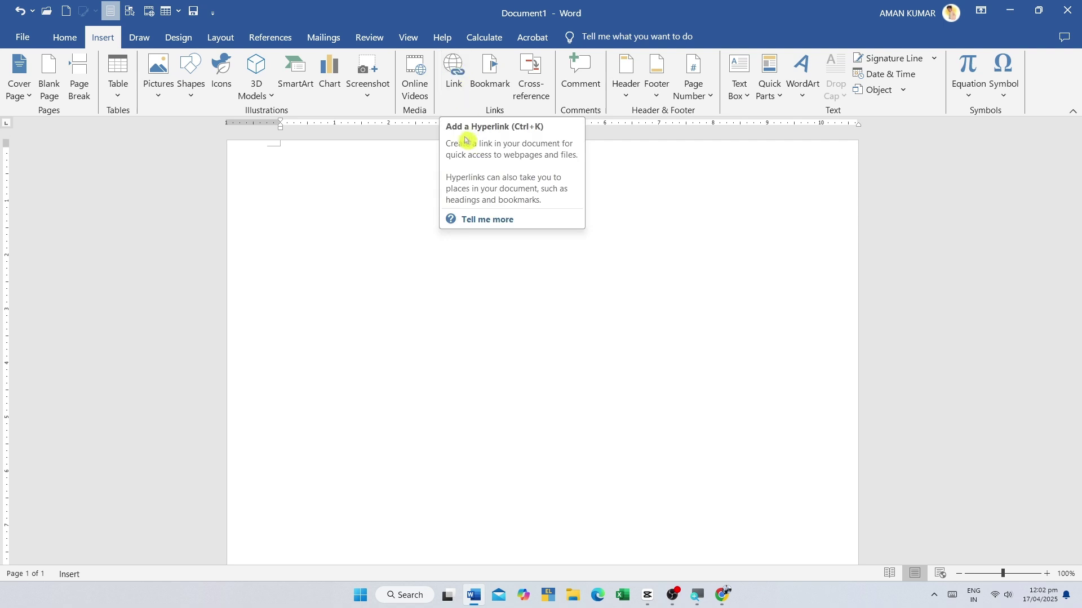
pyautogui.click(454, 72)
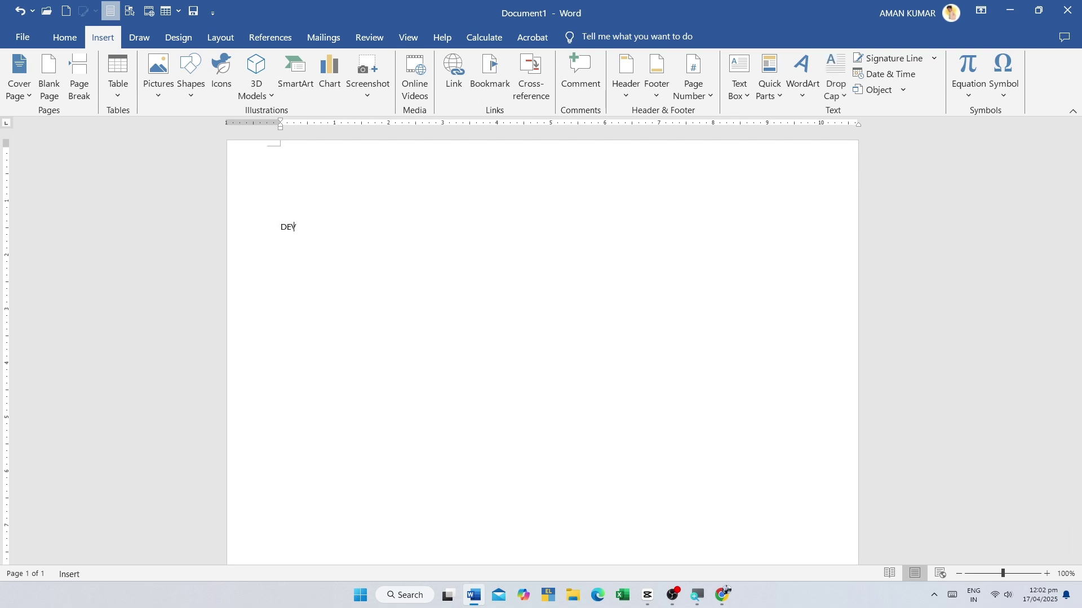
pyautogui.moveTo(339, 226); pyautogui.dragTo(282, 222)
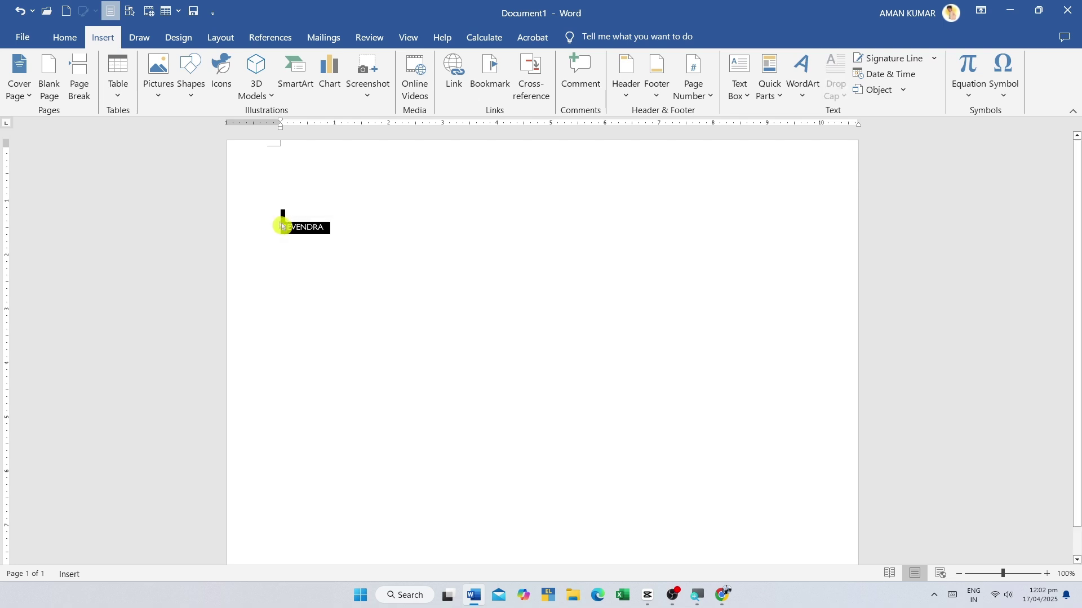
pyautogui.hotkey('ctrl', 'shift', '.')
pyautogui.hotkey('ctrl', 'shift', '.')
pyautogui.hotkey('ctrl', 'shift', '.')
pyautogui.hotkey('ctrl', 'shift', '.')
pyautogui.hotkey('ctrl', 'shift', '.')
pyautogui.hotkey('ctrl', 'shift', '.')
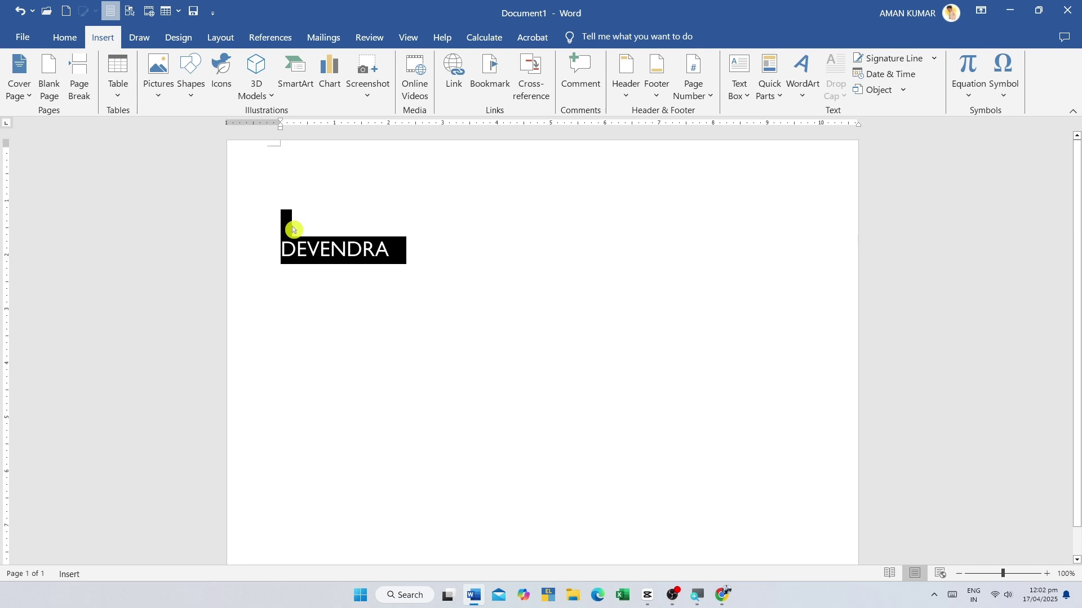
pyautogui.press('Up')
pyautogui.hotkey('ctrl', 'End')
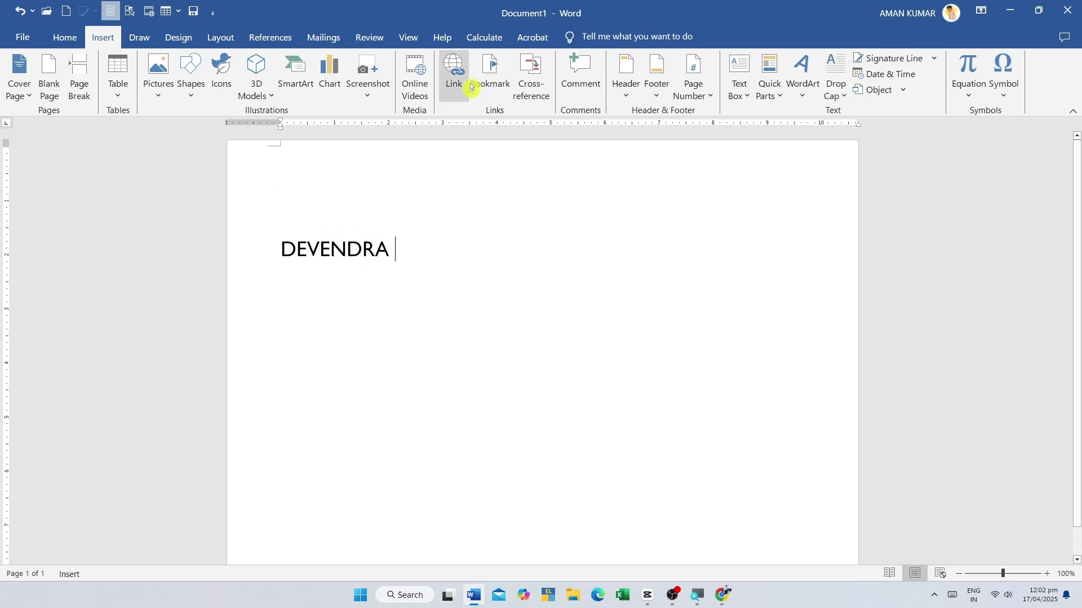
pyautogui.click(454, 73)
# - Browse through This PC to C:\SAVE in a separate file window, then cancel it
pyautogui.scroll(-5, 500, 279)
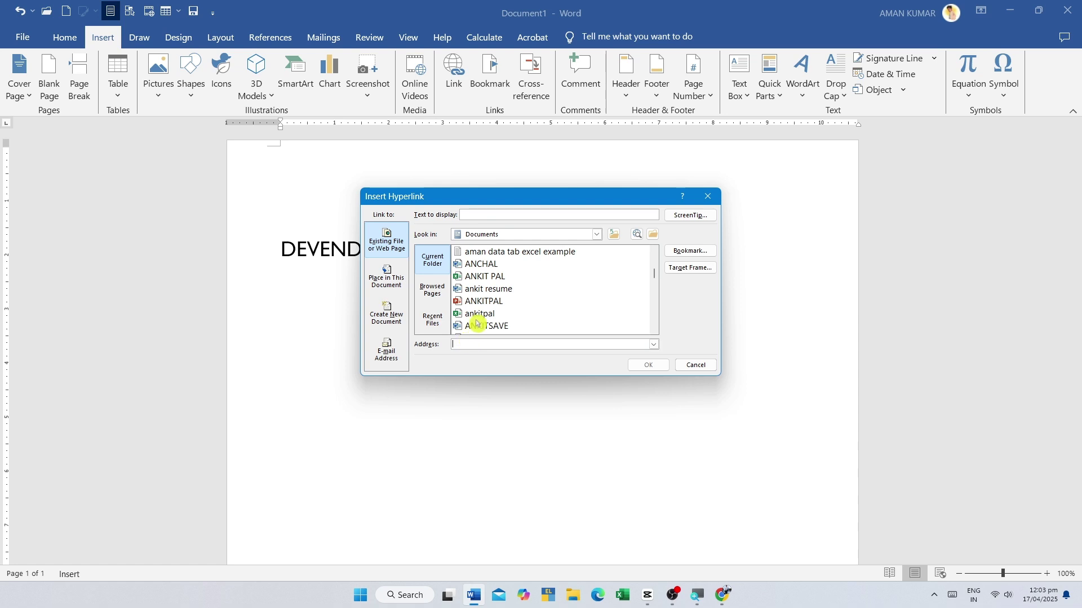
pyautogui.scroll(3, 487, 296)
pyautogui.scroll(3, 488, 296)
pyautogui.scroll(-20, 479, 298)
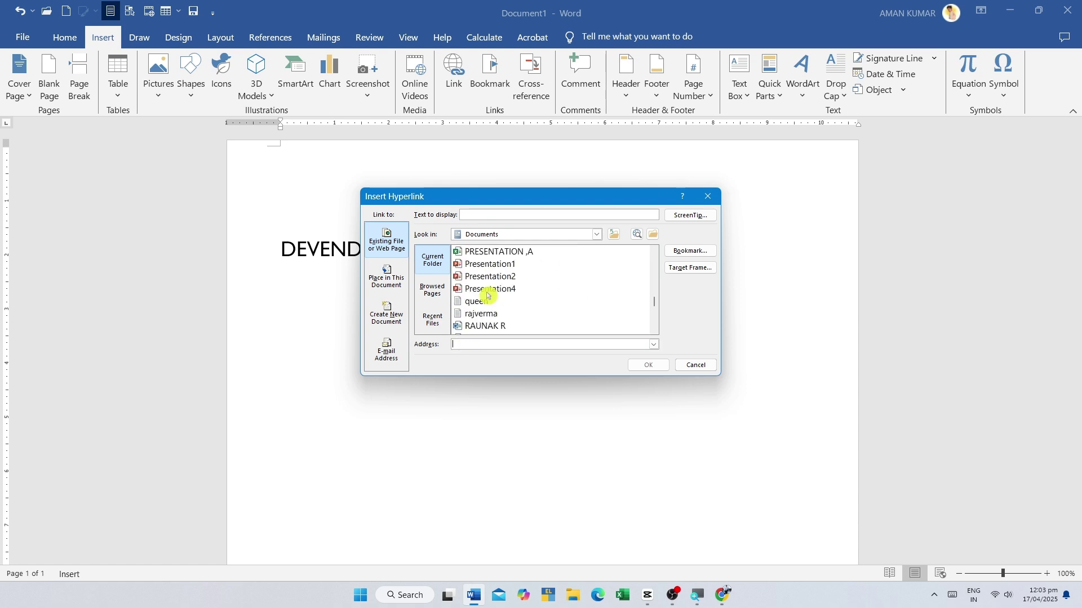
pyautogui.scroll(-1, 487, 331)
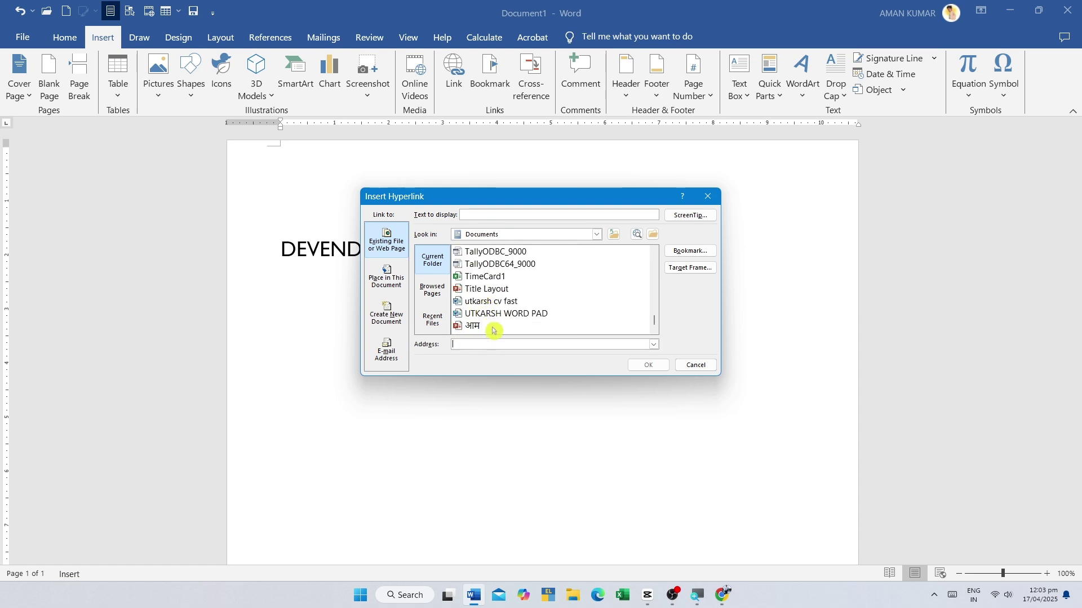
pyautogui.scroll(15, 493, 330)
pyautogui.click(614, 235)
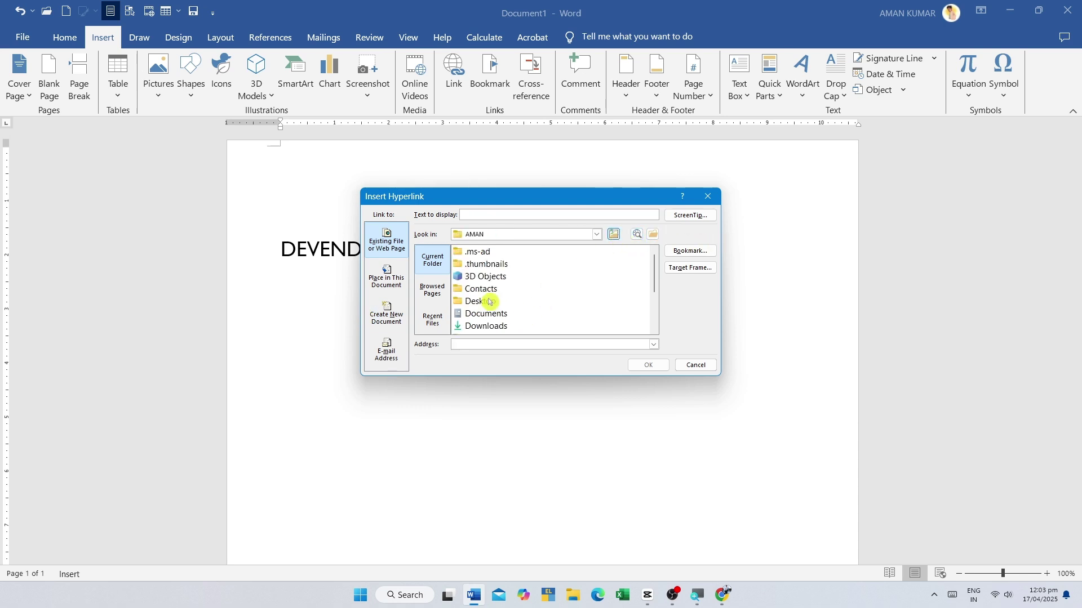
pyautogui.scroll(-2, 489, 301)
pyautogui.scroll(2, 496, 298)
pyautogui.scroll(-2, 496, 302)
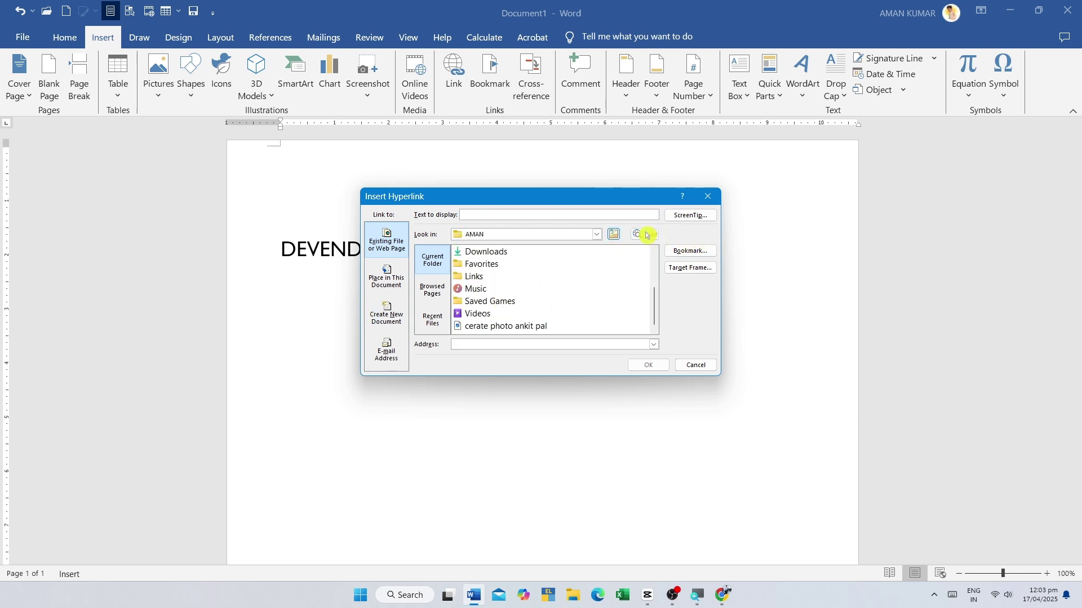
pyautogui.click(656, 235)
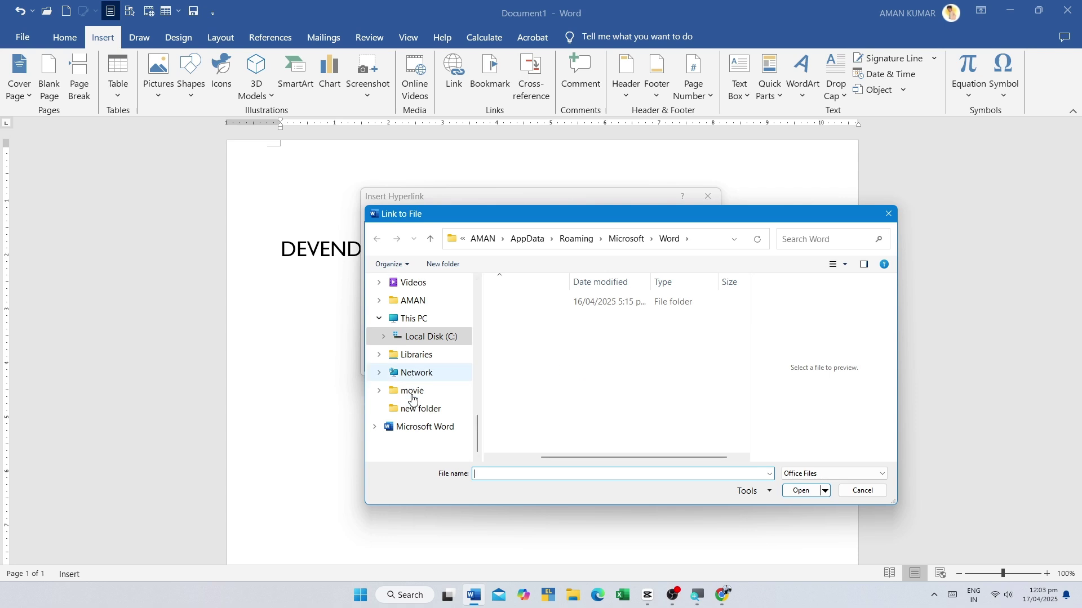
pyautogui.scroll(-5, 412, 395)
pyautogui.scroll(-10, 412, 383)
pyautogui.doubleClick(419, 318)
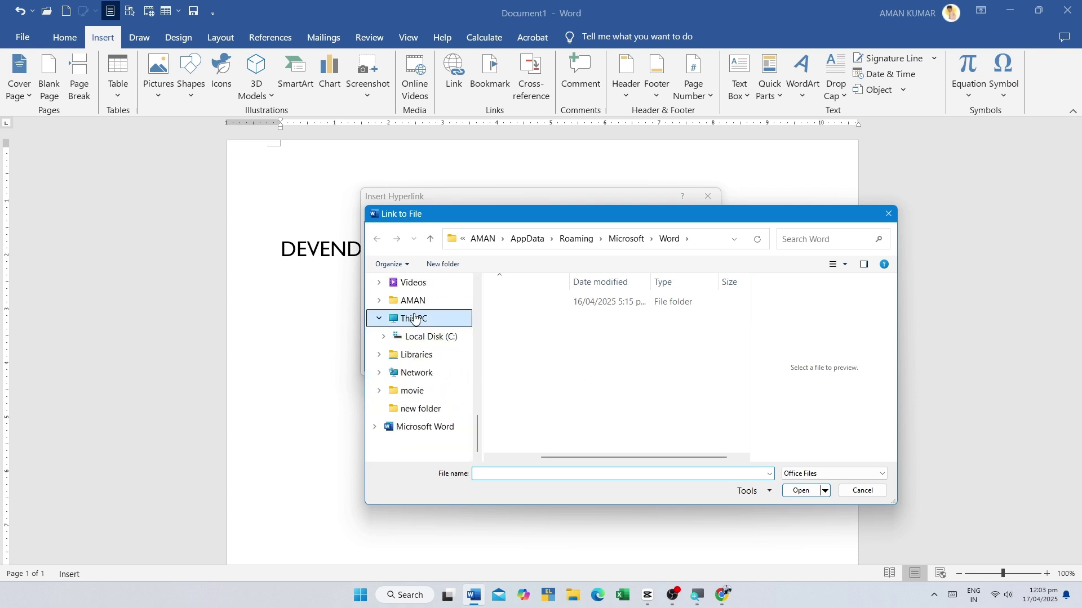
pyautogui.doubleClick(558, 313)
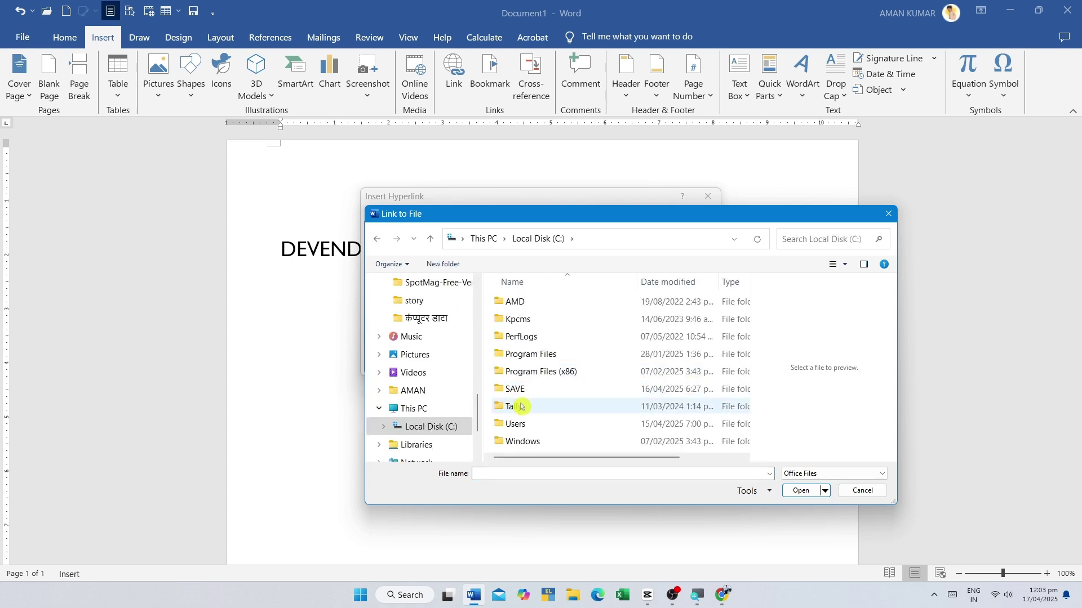
pyautogui.click(526, 393)
pyautogui.doubleClick(527, 393)
pyautogui.scroll(-3, 569, 363)
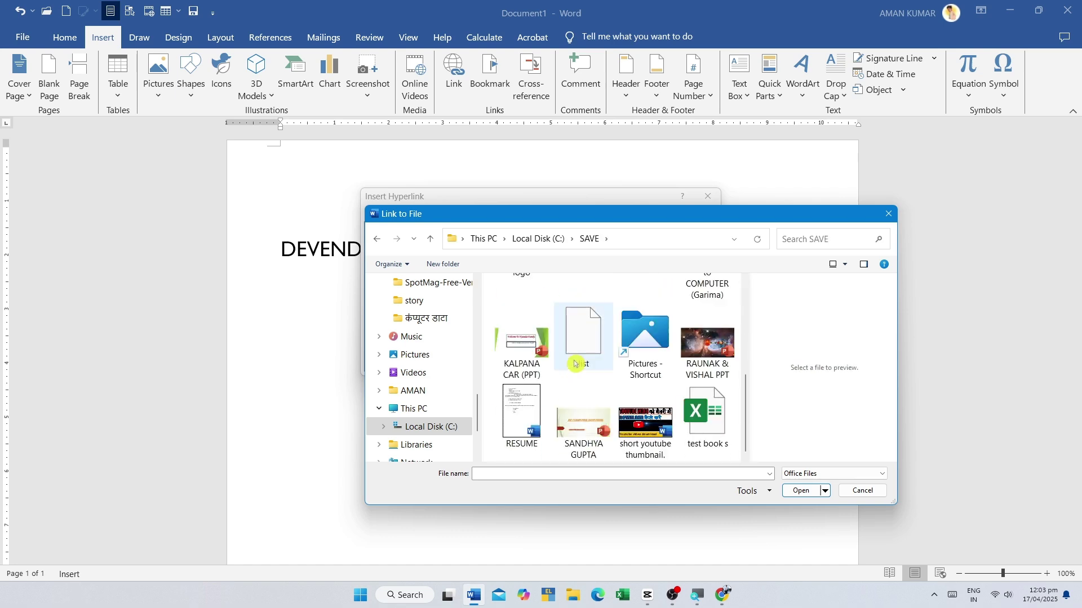
pyautogui.scroll(5, 591, 372)
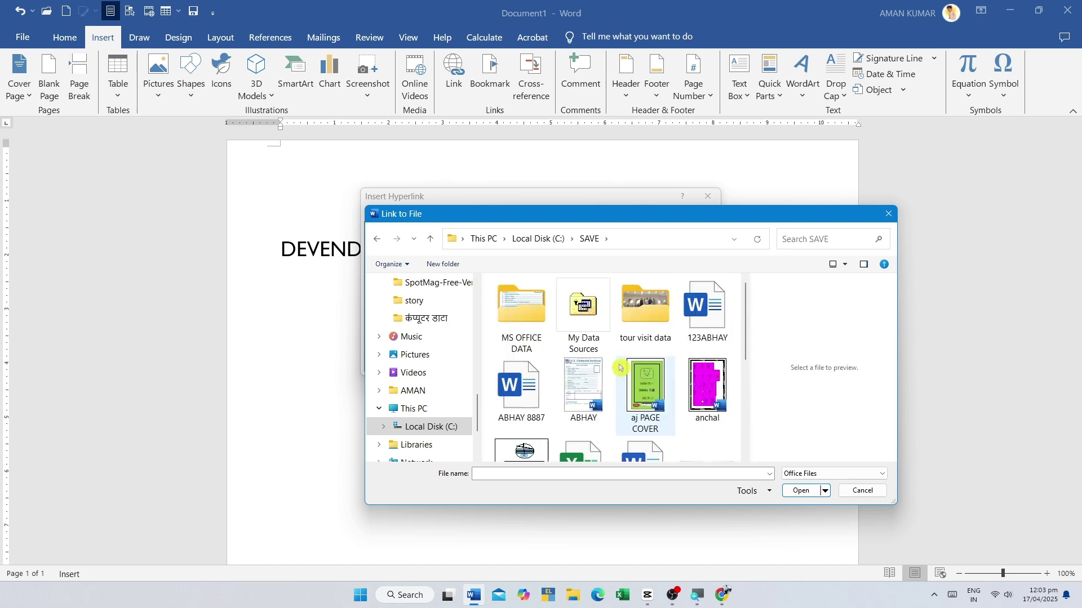
pyautogui.click(862, 491)
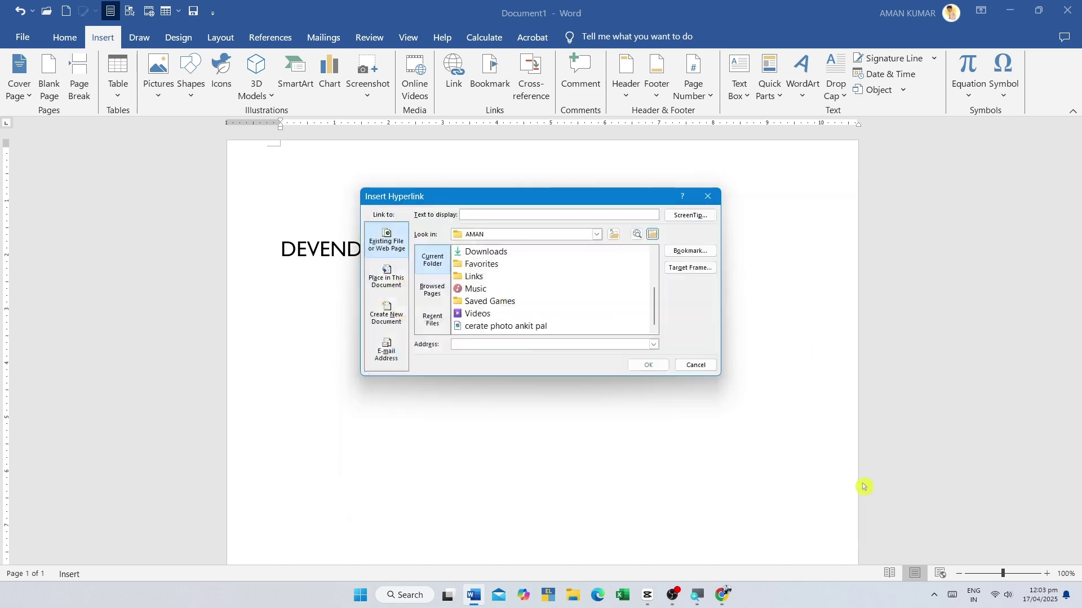
# - Set Look in to Local Disk (C:), open SAVE, and link to the logo PDF
pyautogui.click(475, 233)
pyautogui.click(484, 262)
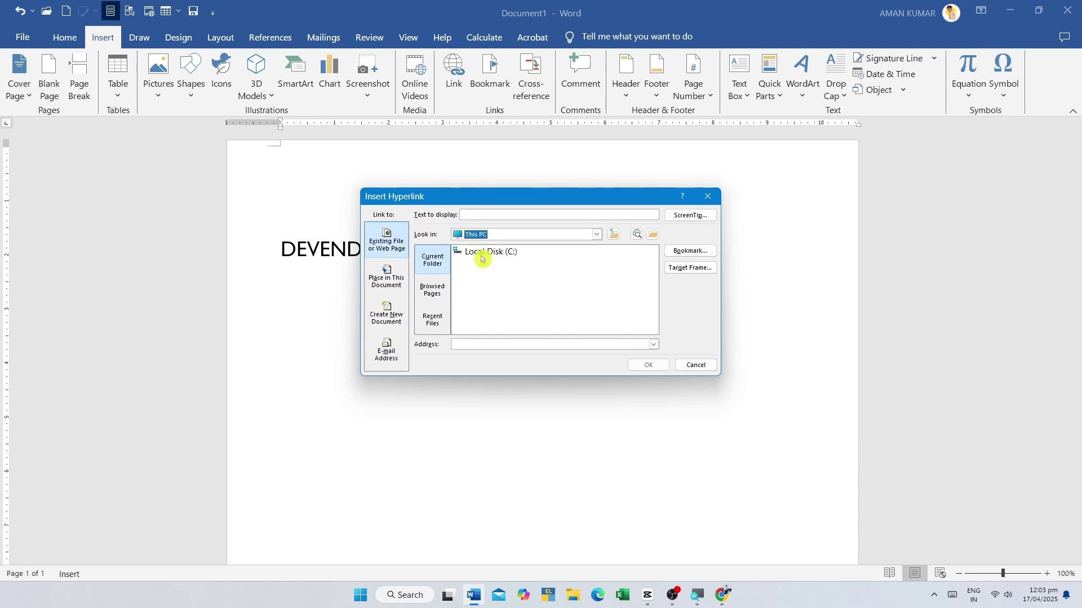
pyautogui.doubleClick(484, 315)
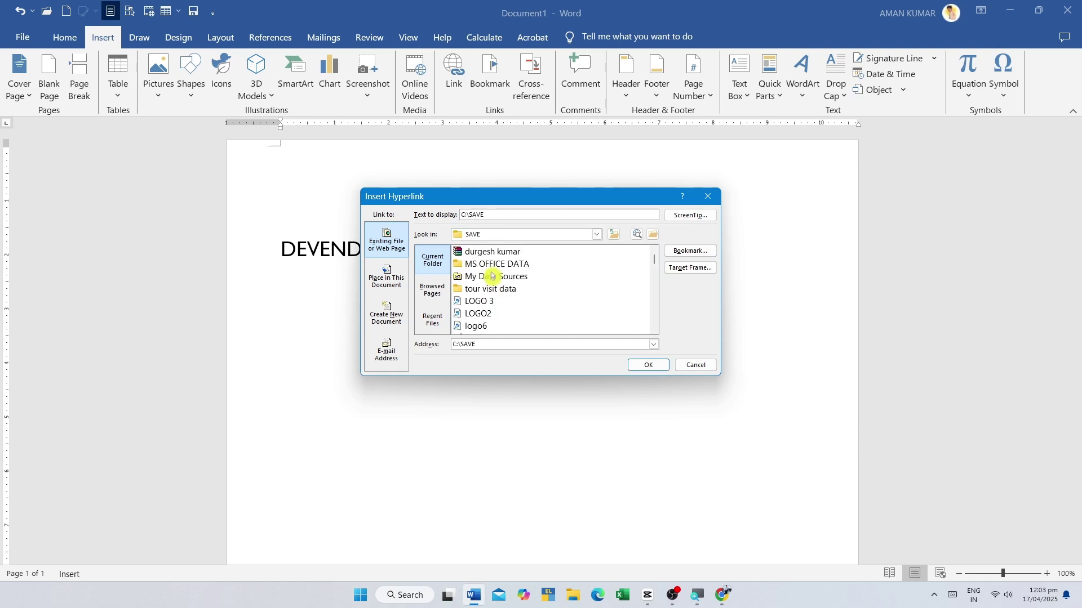
pyautogui.scroll(-4, 503, 320)
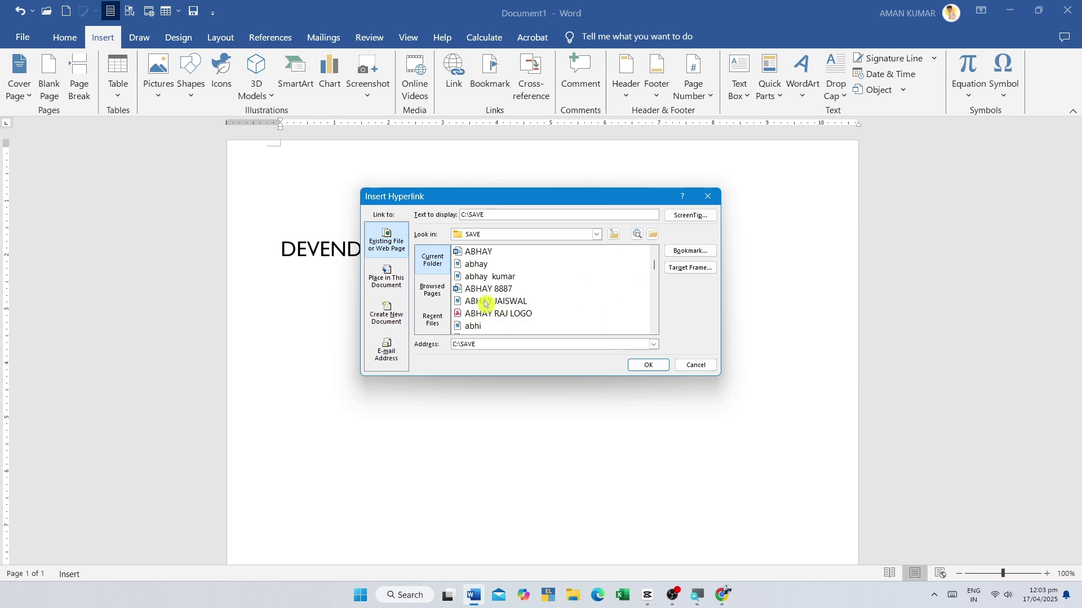
pyautogui.click(495, 303)
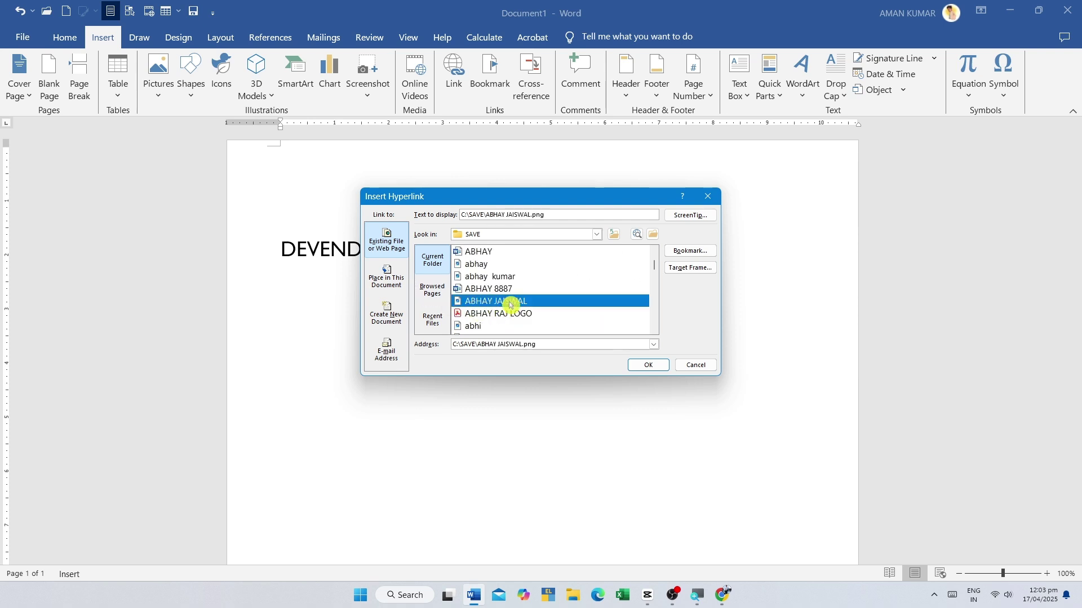
pyautogui.click(495, 314)
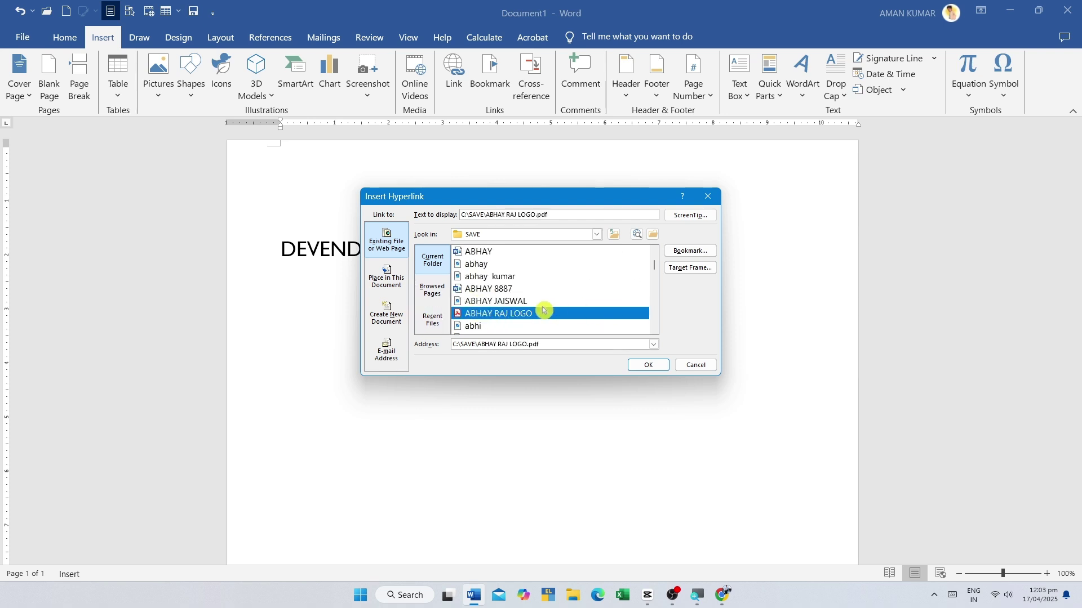
pyautogui.click(648, 365)
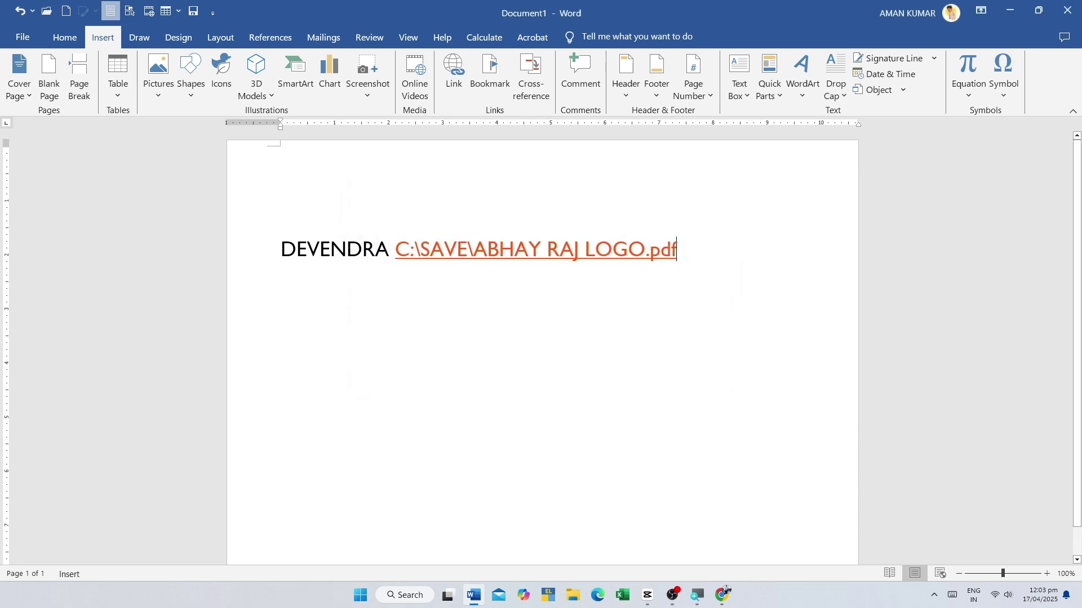
# - Undo the inserted path hyperlink and select the name at the start of the line
pyautogui.moveTo(285, 250); pyautogui.dragTo(684, 251)
pyautogui.click(410, 250)
pyautogui.click(623, 328)
pyautogui.moveTo(388, 250); pyautogui.dragTo(280, 250)
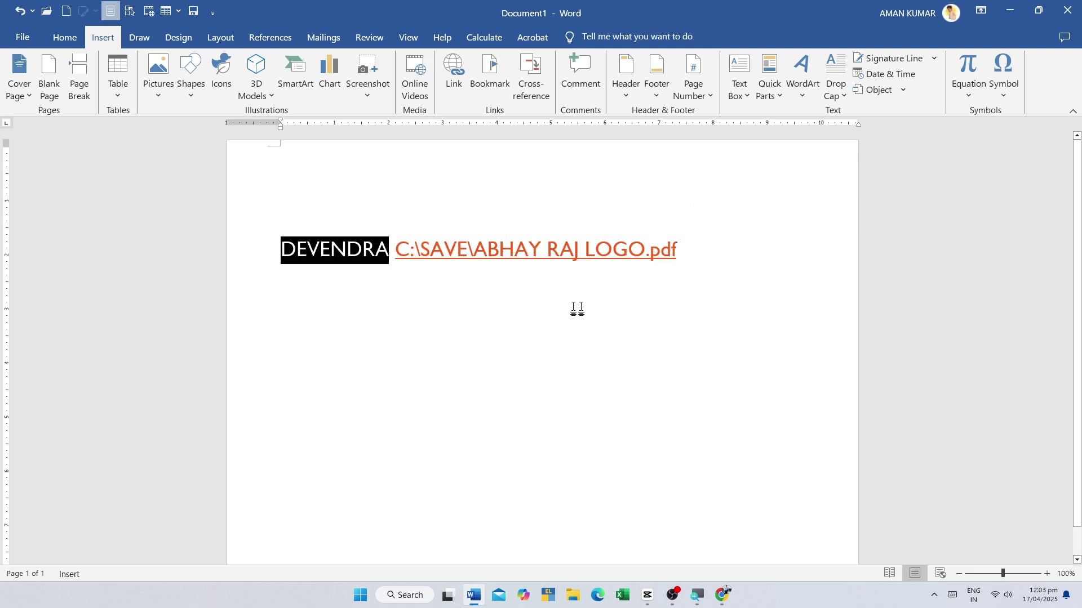
pyautogui.click(581, 304)
pyautogui.hotkey('ctrl', 'z')
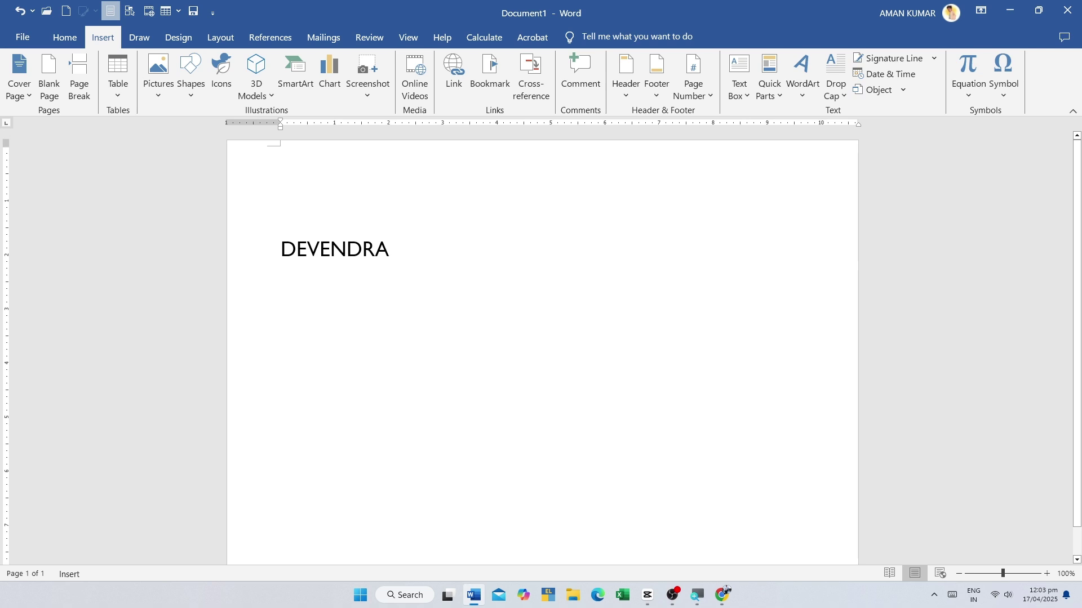
pyautogui.moveTo(406, 249); pyautogui.dragTo(280, 250)
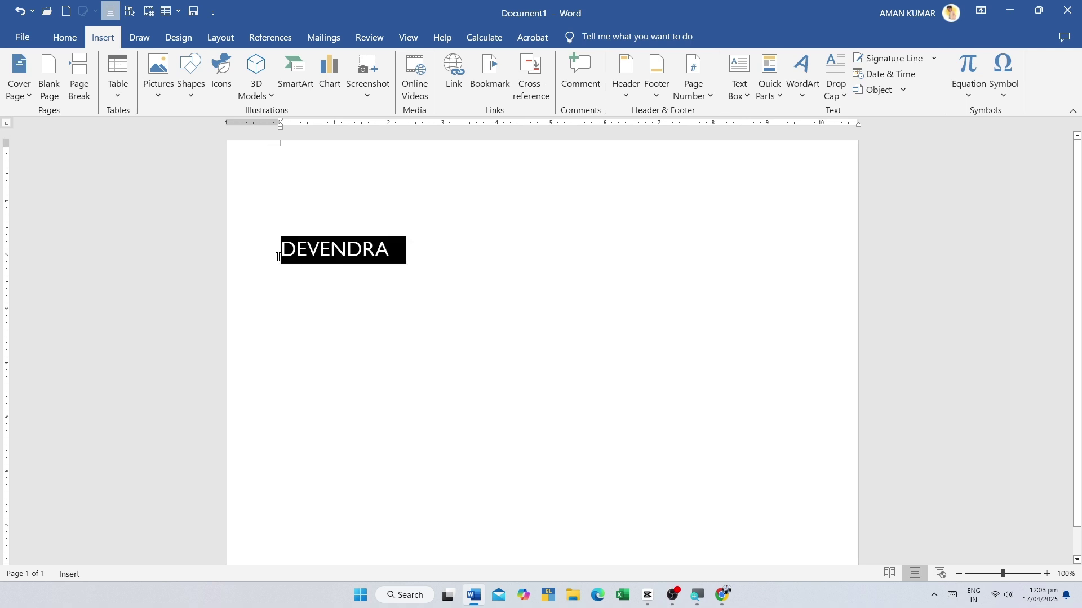
# - Turn the selected name into a hyperlink to the logo PDF in C:\SAVE
pyautogui.click(457, 72)
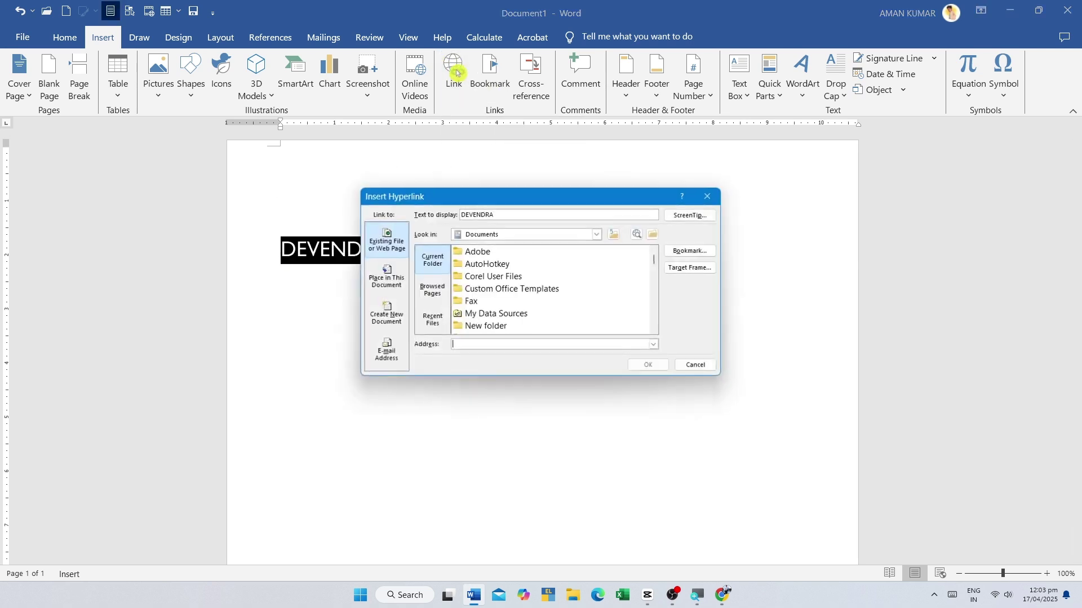
pyautogui.click(517, 235)
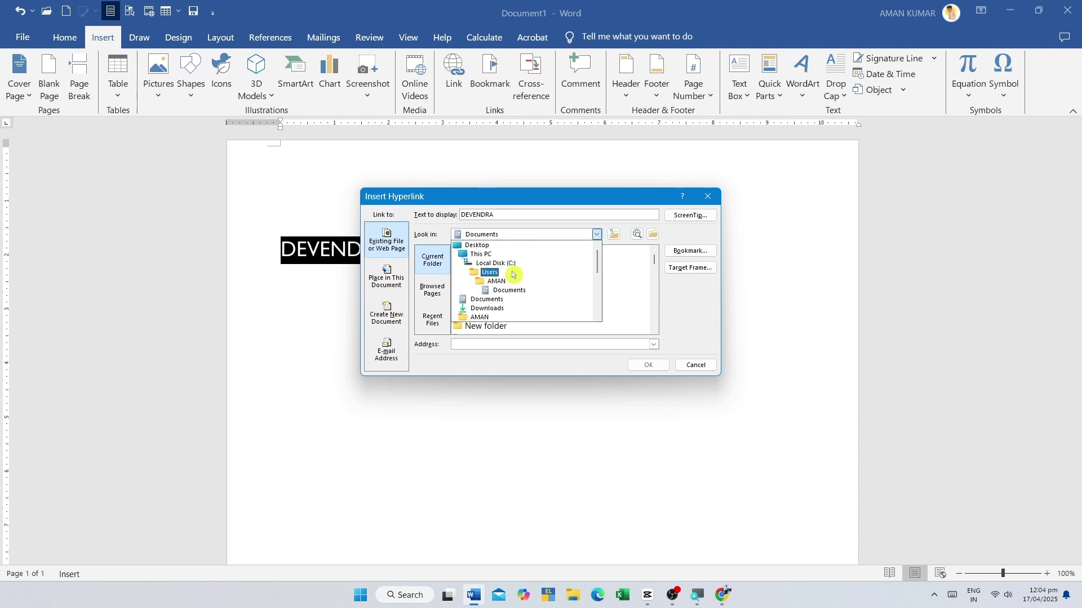
pyautogui.click(478, 246)
pyautogui.click(497, 233)
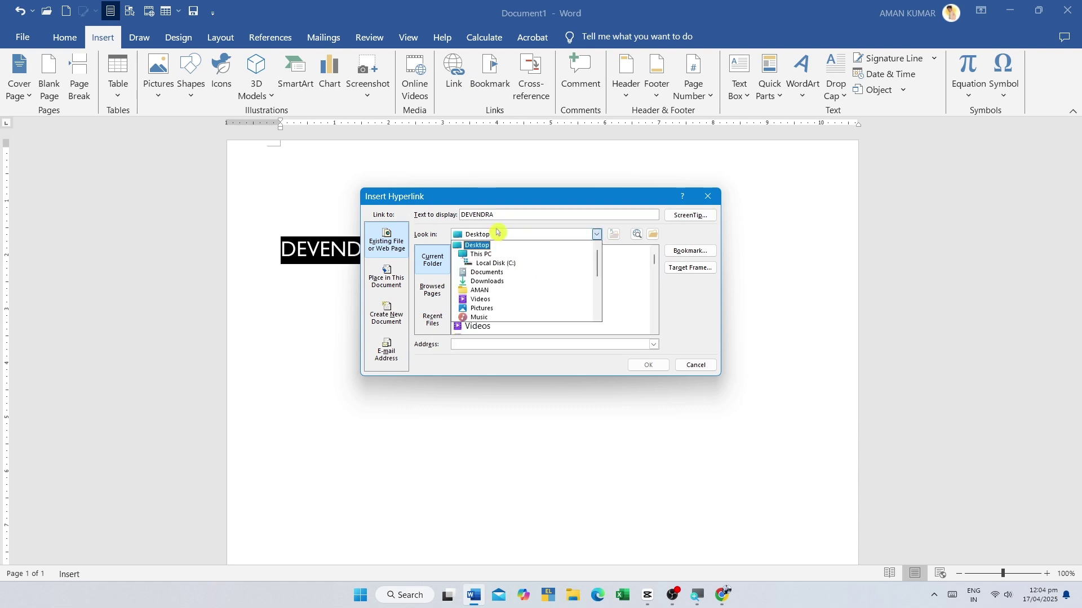
pyautogui.click(494, 263)
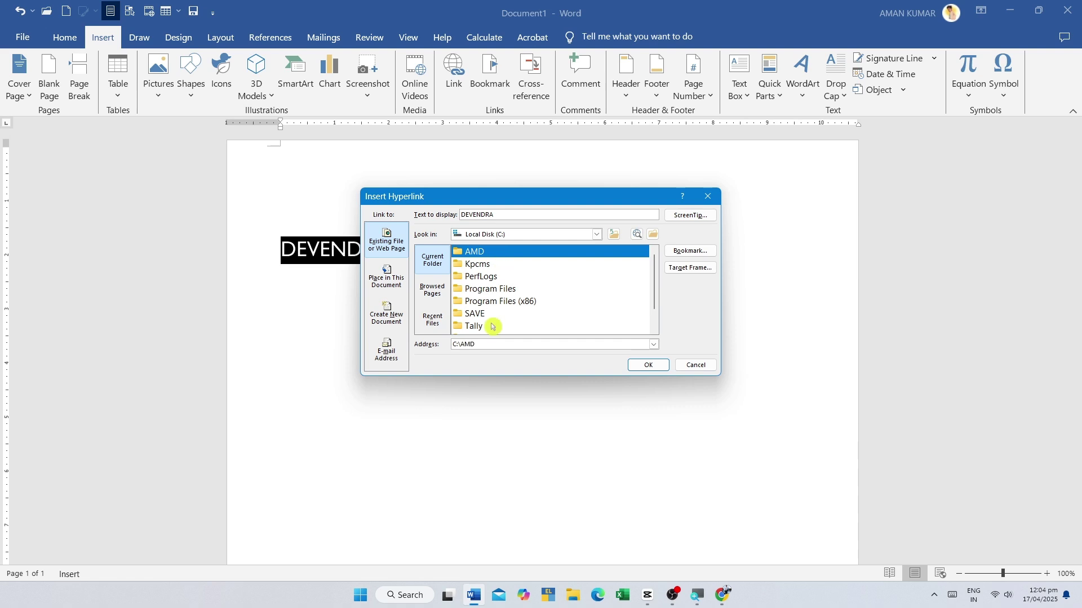
pyautogui.doubleClick(485, 314)
pyautogui.scroll(-10, 499, 322)
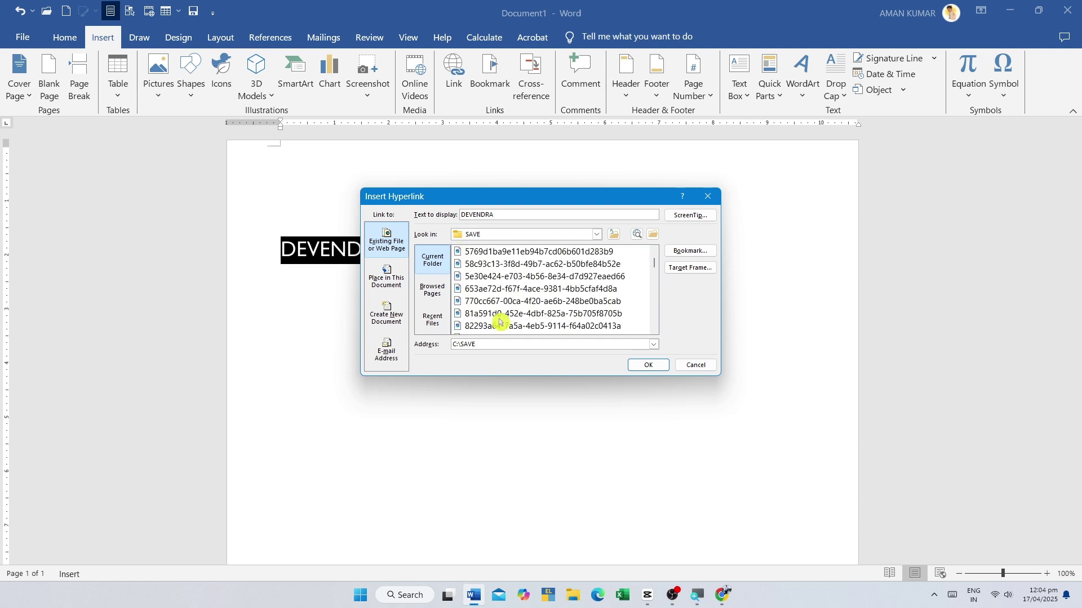
pyautogui.click(499, 314)
pyautogui.click(642, 366)
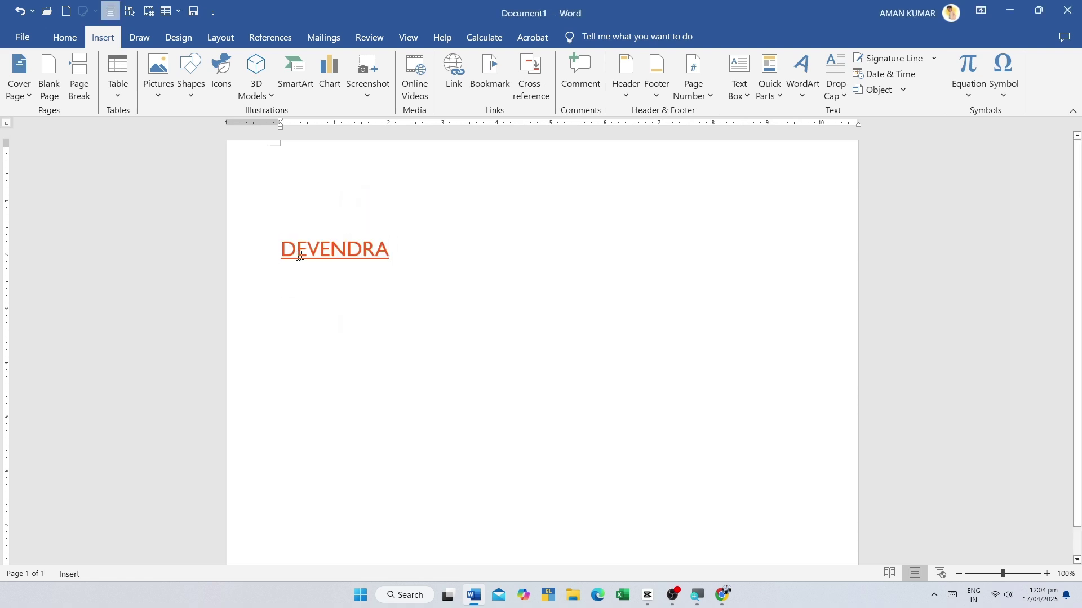
# - Follow the name's hyperlink and allow the linked logo PDF to open in Acrobat
pyautogui.click(346, 248)
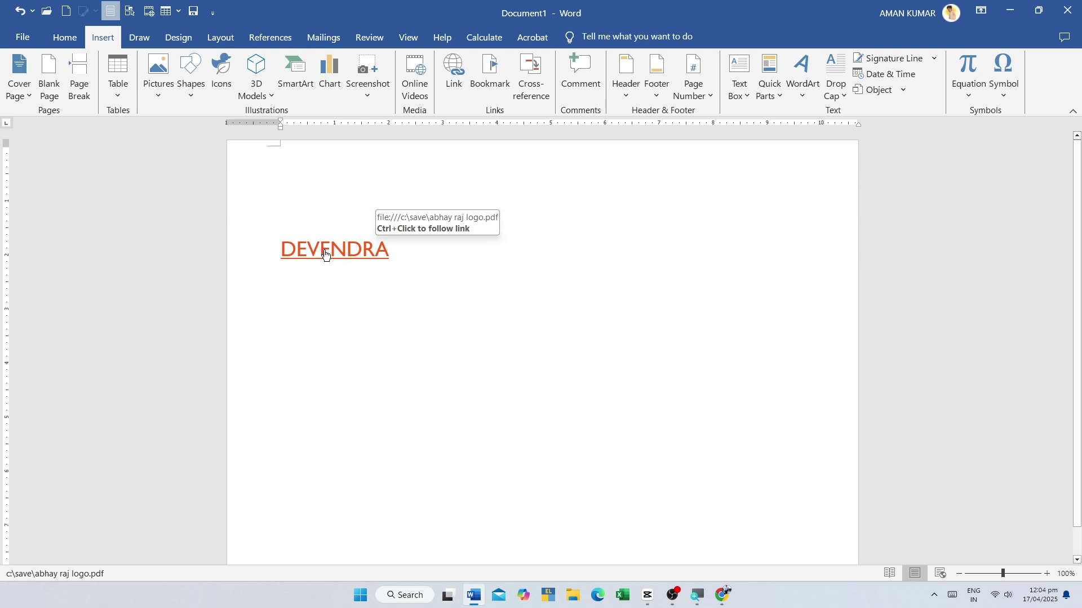
pyautogui.keyDown('ctrl'); pyautogui.click(325, 251); pyautogui.keyUp('ctrl')
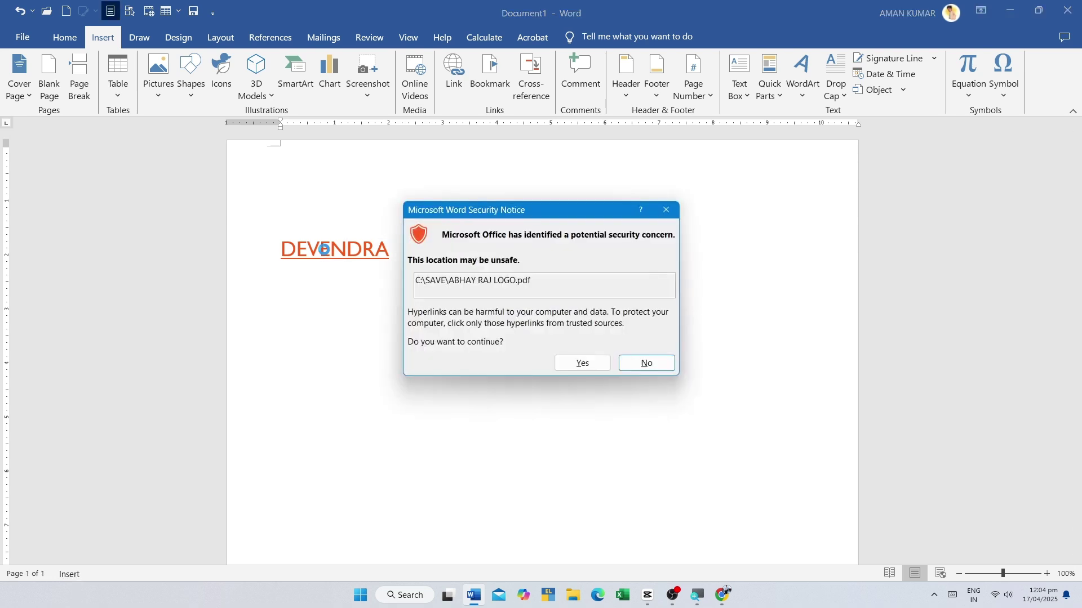
pyautogui.click(589, 368)
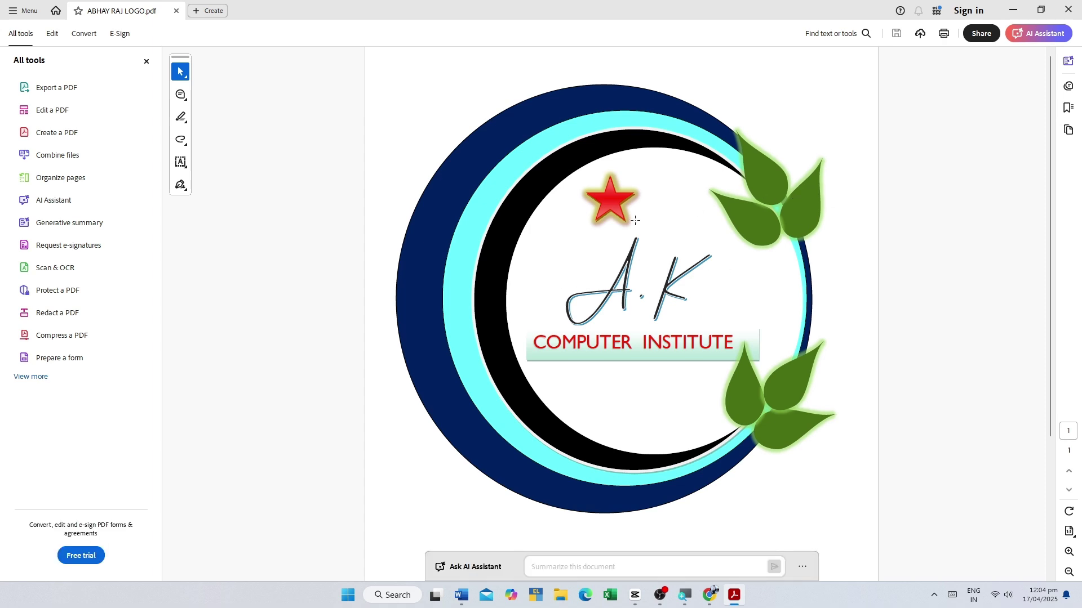
# - Close the logo PDF in Acrobat to get back to the Word document
pyautogui.click(1068, 10)
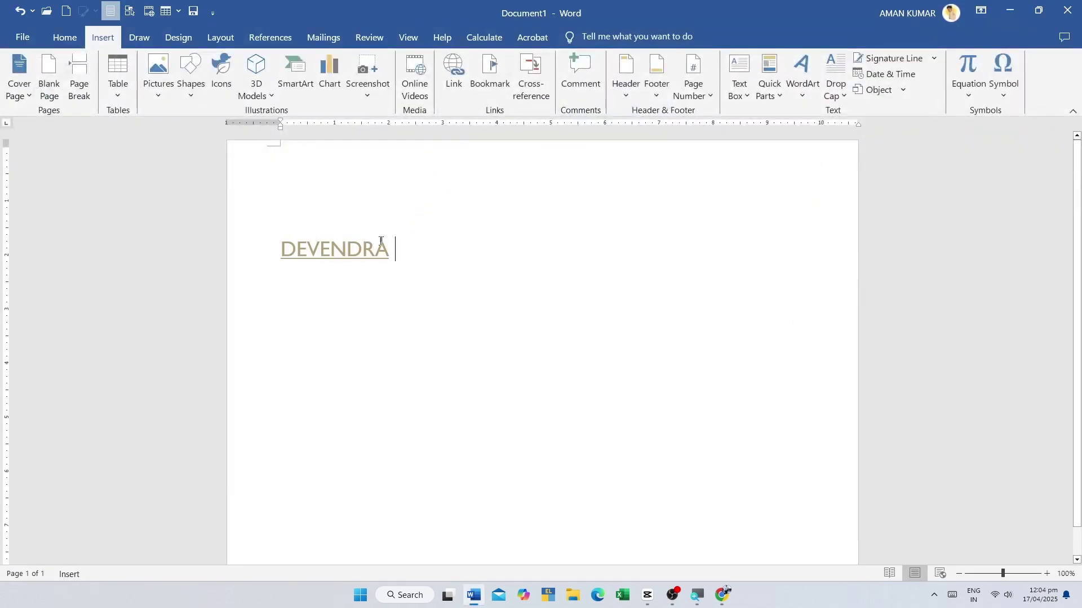
# - On a new line, insert a hyperlink to the RTF file in Documents
pyautogui.press('Return')
pyautogui.click(454, 73)
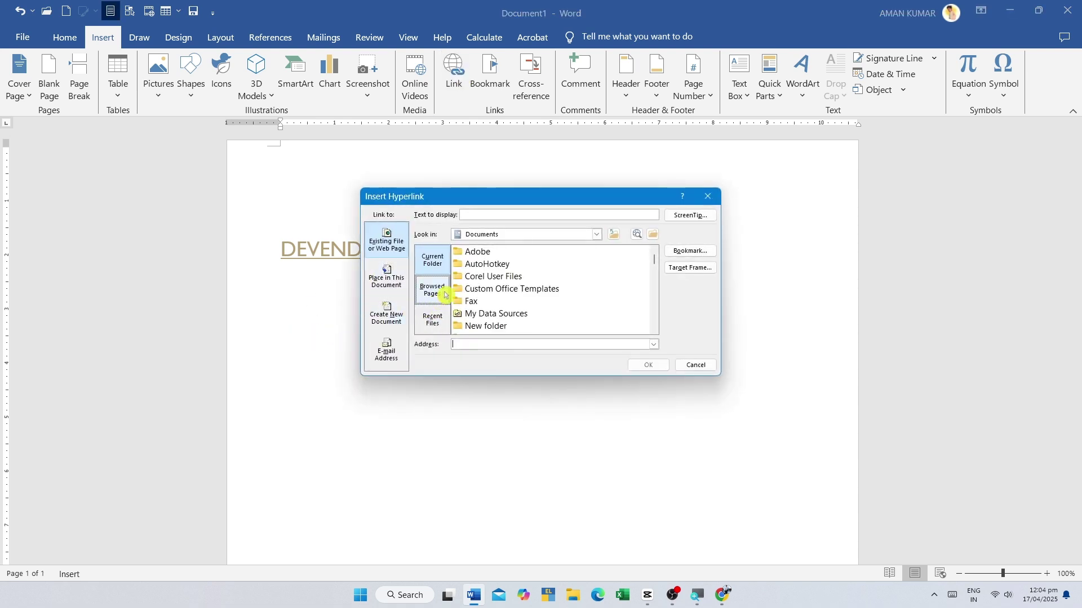
pyautogui.scroll(-5, 476, 310)
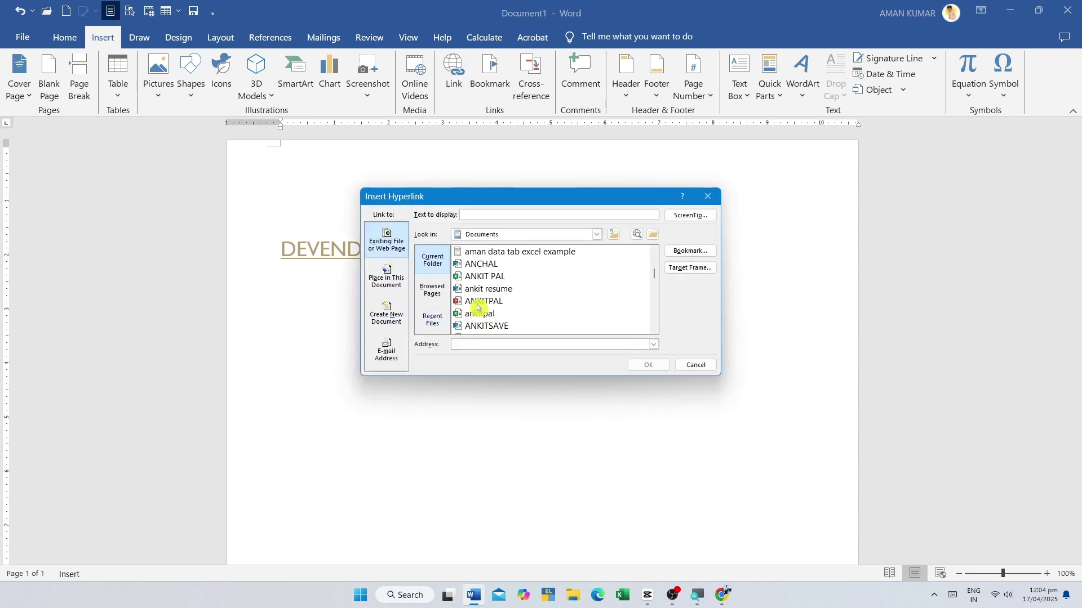
pyautogui.click(489, 330)
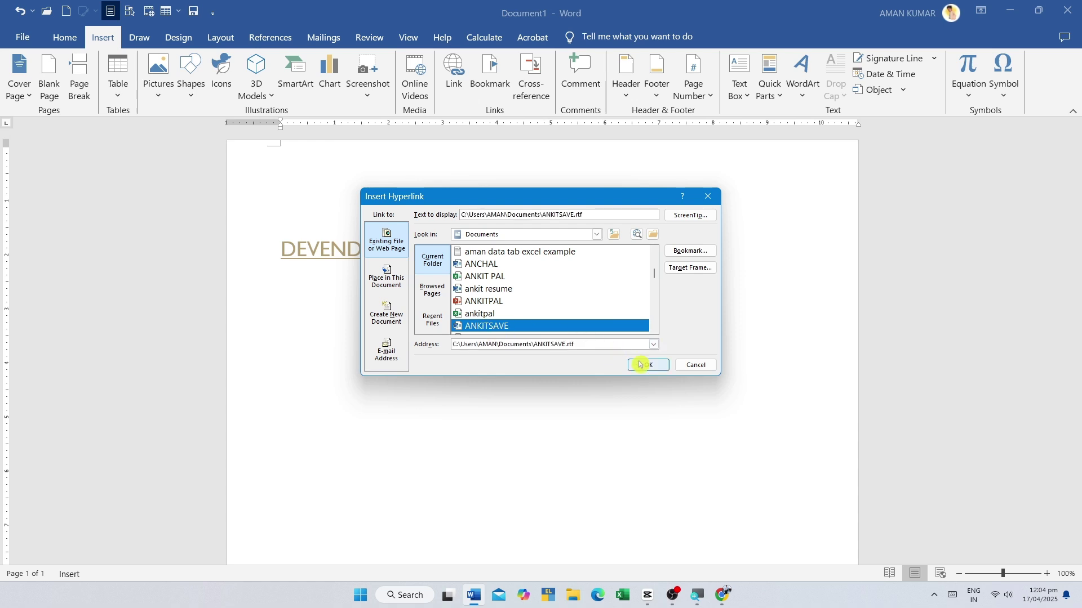
pyautogui.click(643, 365)
# - Follow the new file hyperlink and allow the RTF file to open
pyautogui.tripleClick(755, 313)
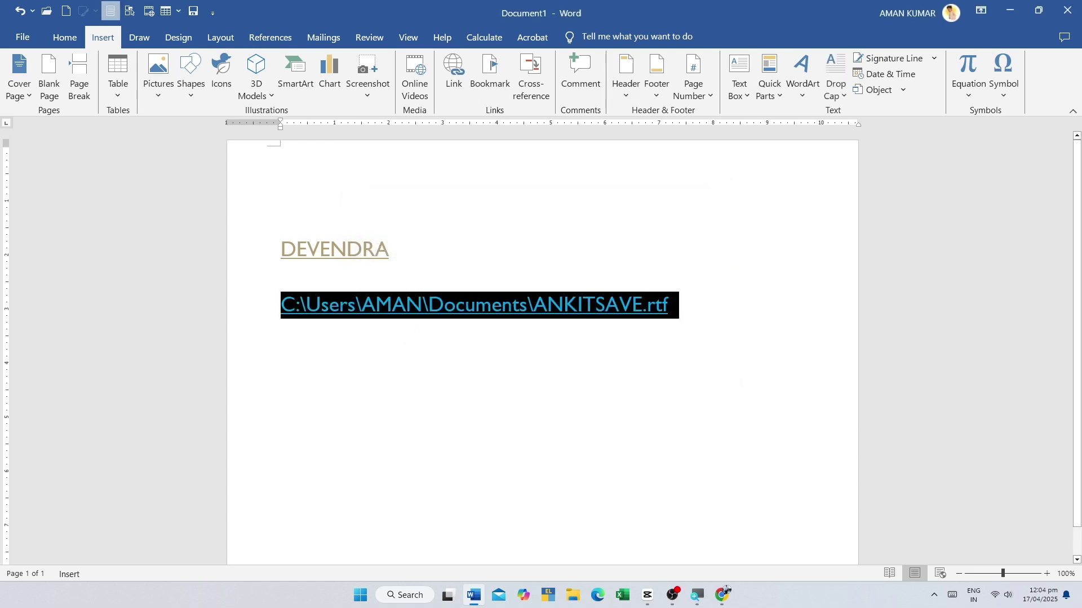
pyautogui.click(547, 307)
pyautogui.keyDown('ctrl'); pyautogui.click(488, 307); pyautogui.keyUp('ctrl')
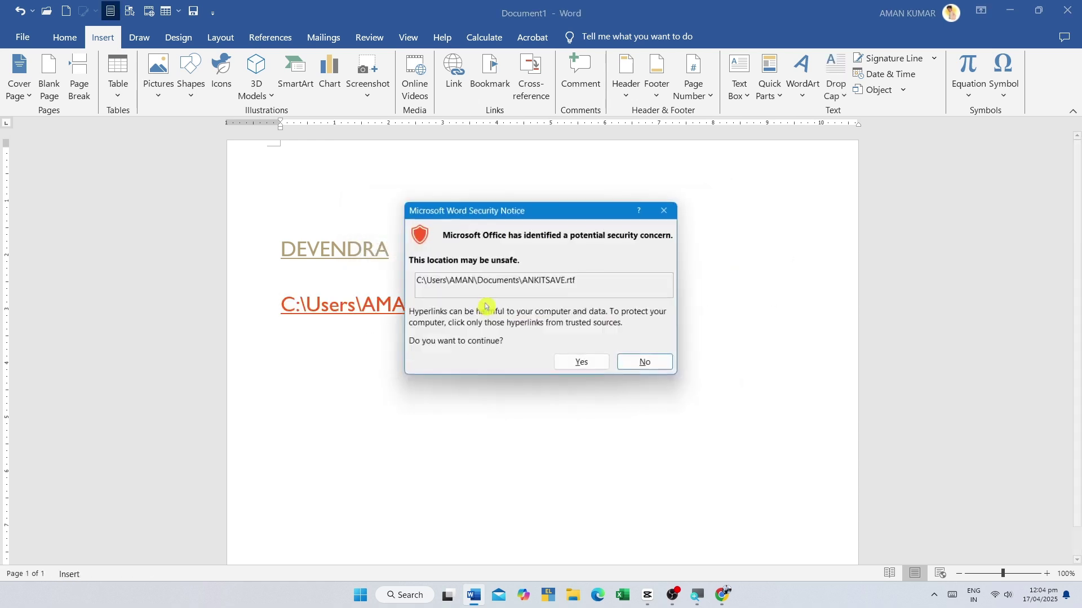
pyautogui.click(580, 364)
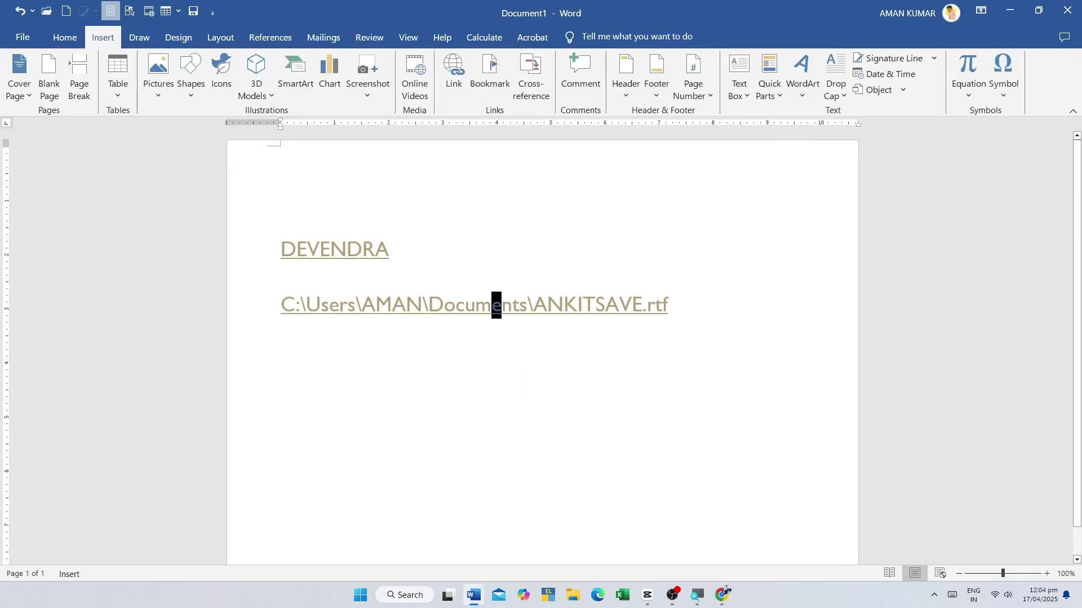
# - Back in Document1, select and then deselect the name line and the path link line
pyautogui.tripleClick(307, 249)
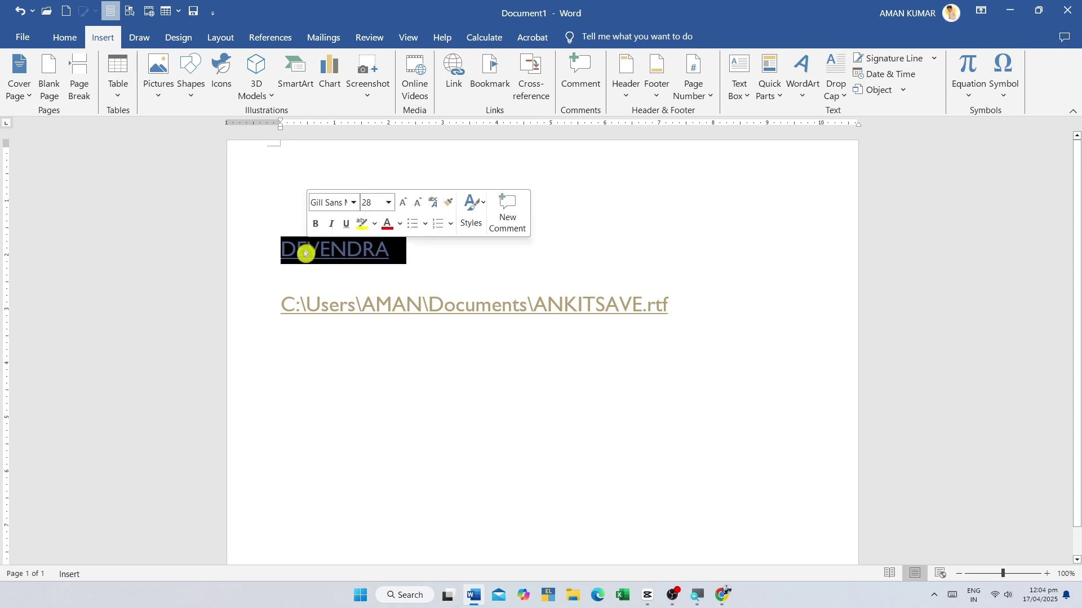
pyautogui.click(296, 276)
pyautogui.hotkey('shift', 'Up')
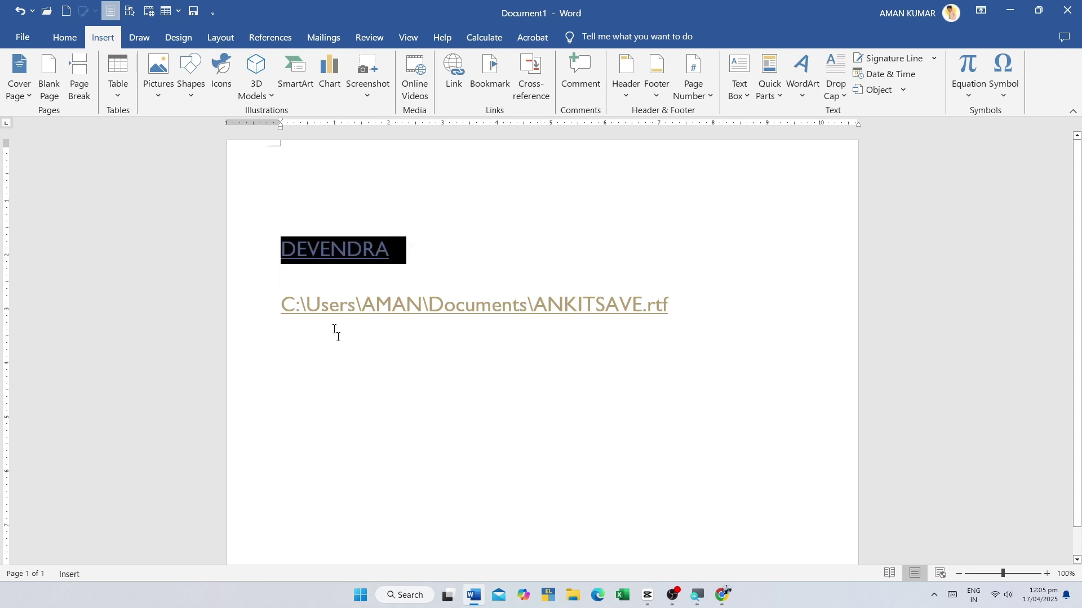
pyautogui.click(333, 332)
pyautogui.moveTo(277, 309); pyautogui.dragTo(673, 307)
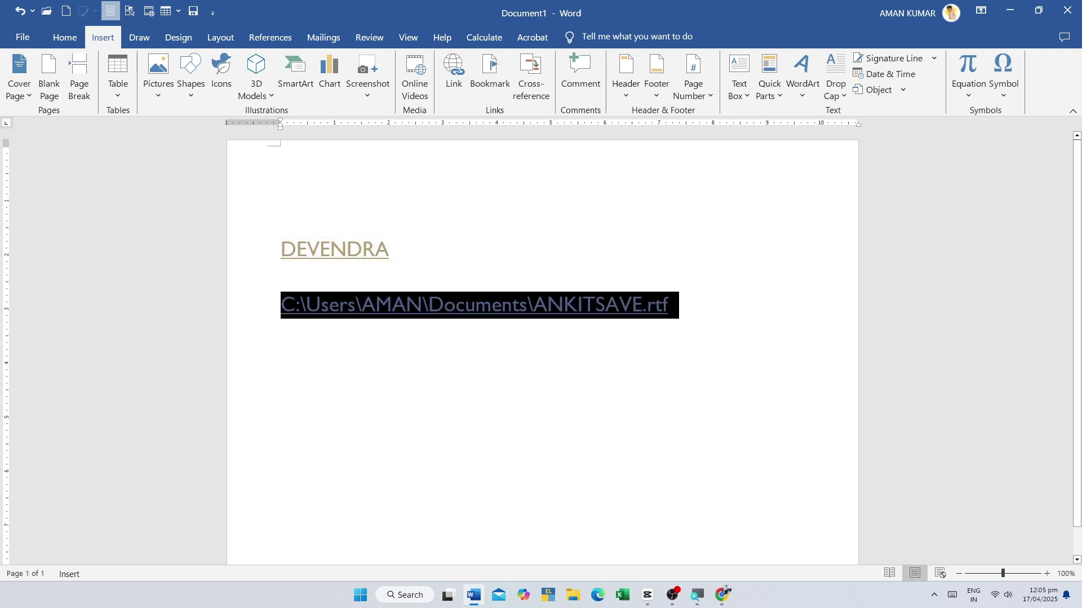
pyautogui.click(563, 307)
# - Select the file name in the path link, then bring up Insert Hyperlink again
pyautogui.click(270, 309)
pyautogui.click(297, 314)
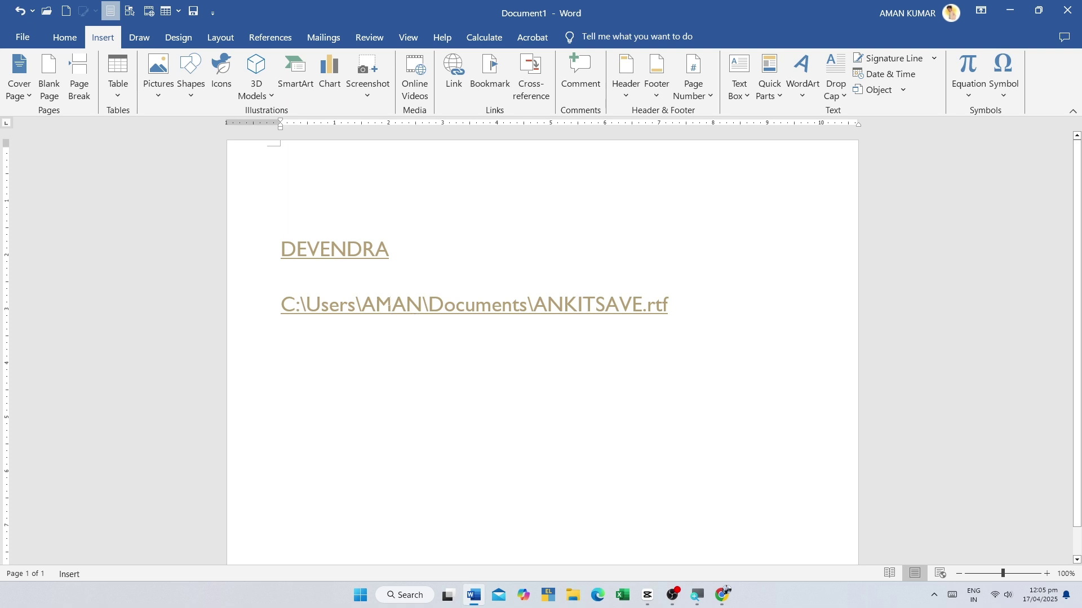
pyautogui.tripleClick(477, 310)
pyautogui.click(563, 307)
pyautogui.moveTo(564, 308); pyautogui.dragTo(652, 307)
pyautogui.click(502, 150)
pyautogui.click(459, 84)
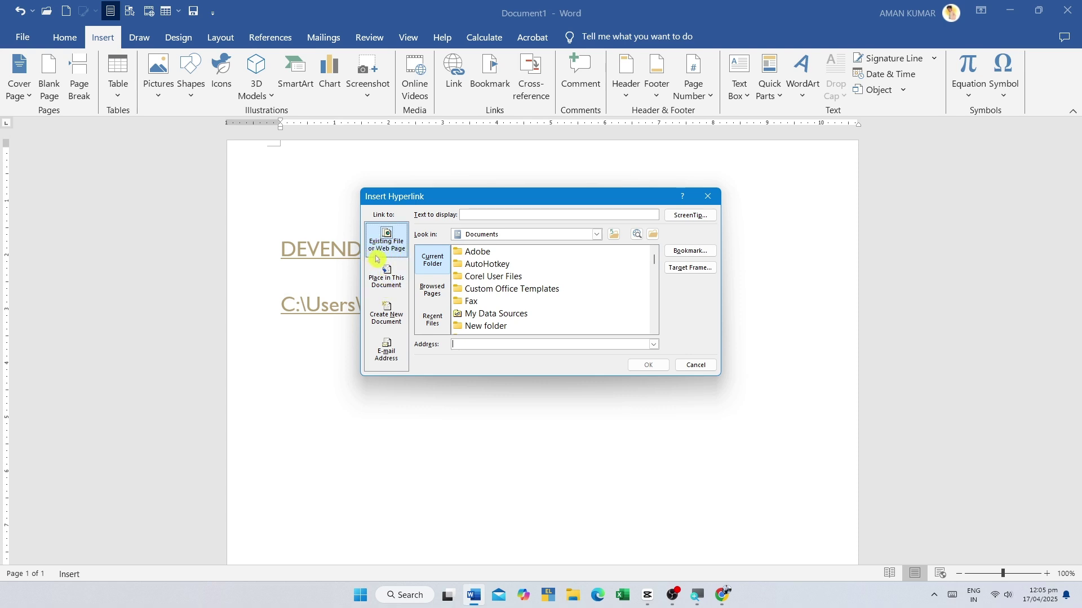
# - Look through Browsed Pages and Recent Files, then show Place in This Document targets
pyautogui.click(431, 289)
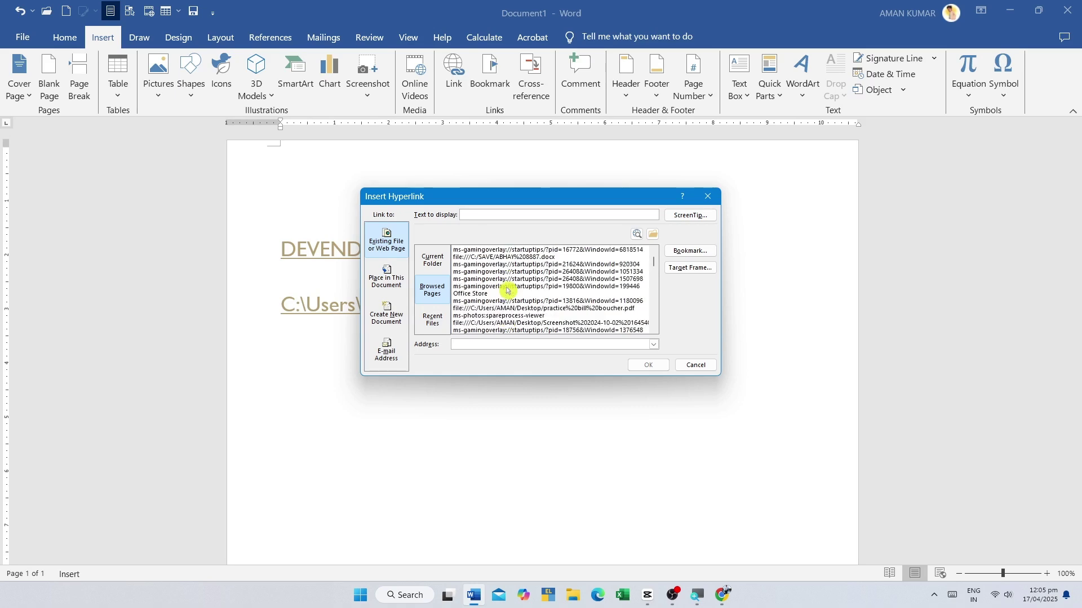
pyautogui.click(430, 325)
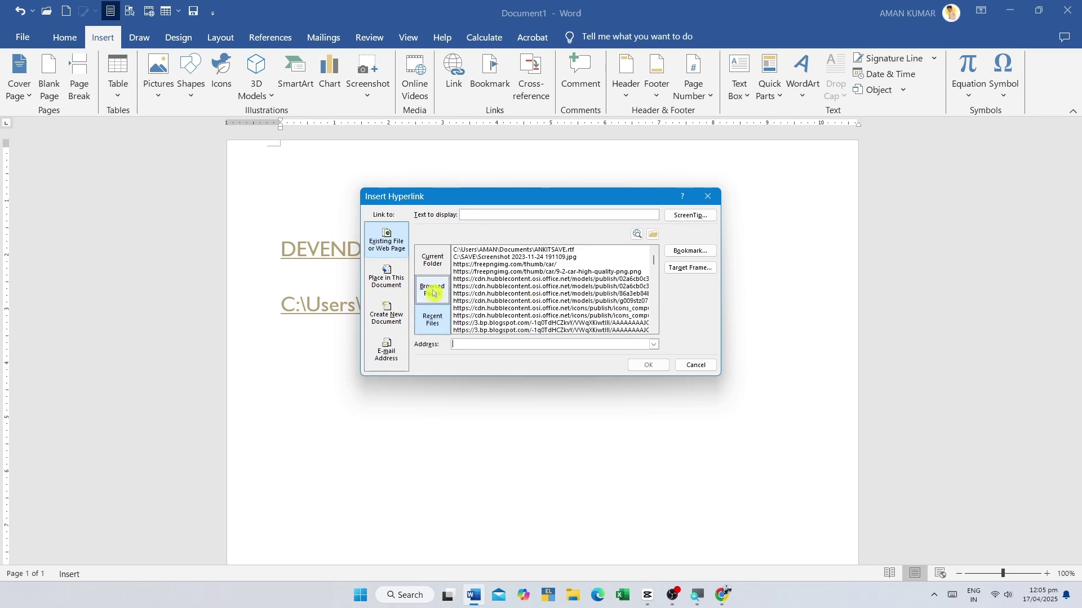
pyautogui.click(480, 288)
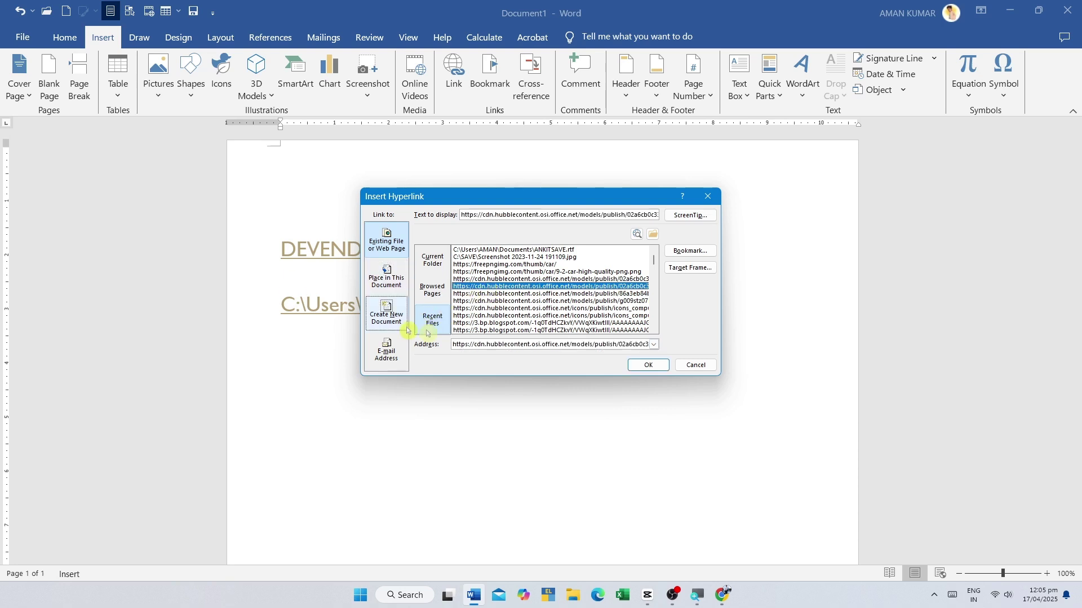
pyautogui.click(386, 277)
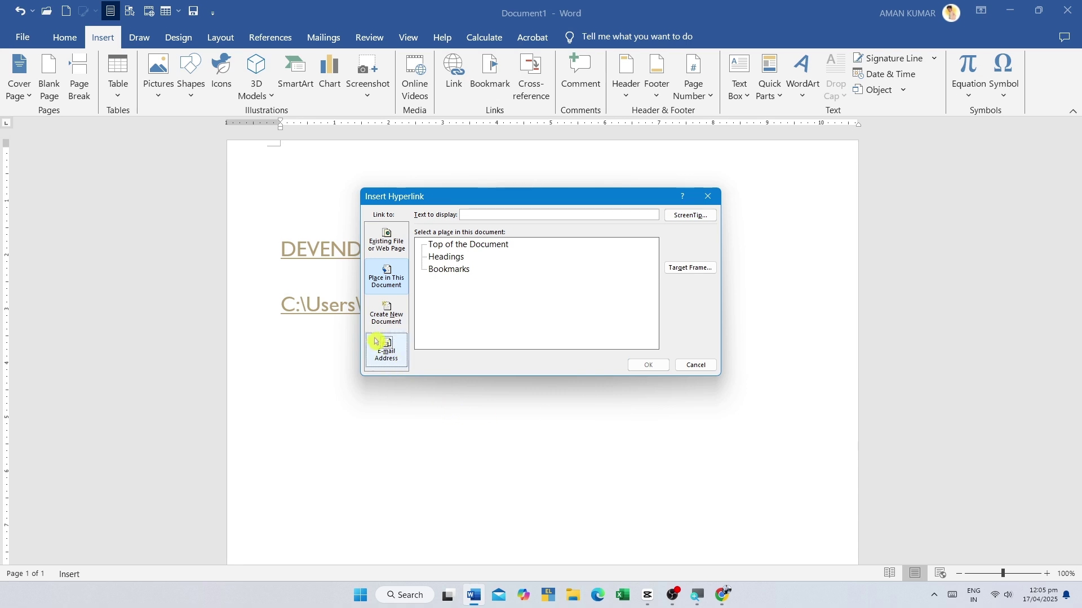
# - Pick Headings, then try Create New Document, toggling between edit later and edit now
pyautogui.click(449, 258)
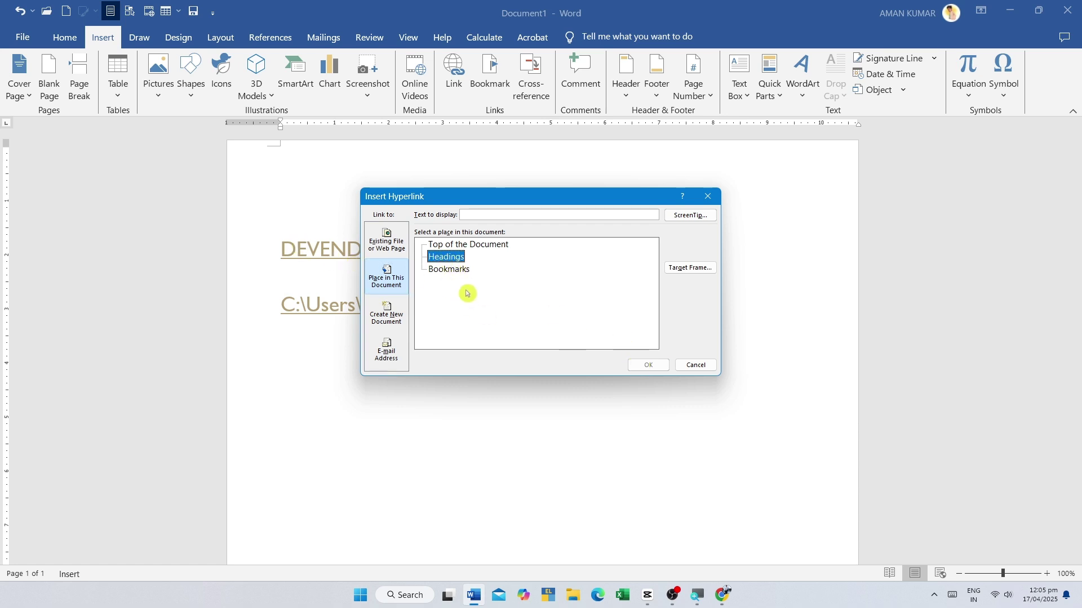
pyautogui.click(390, 324)
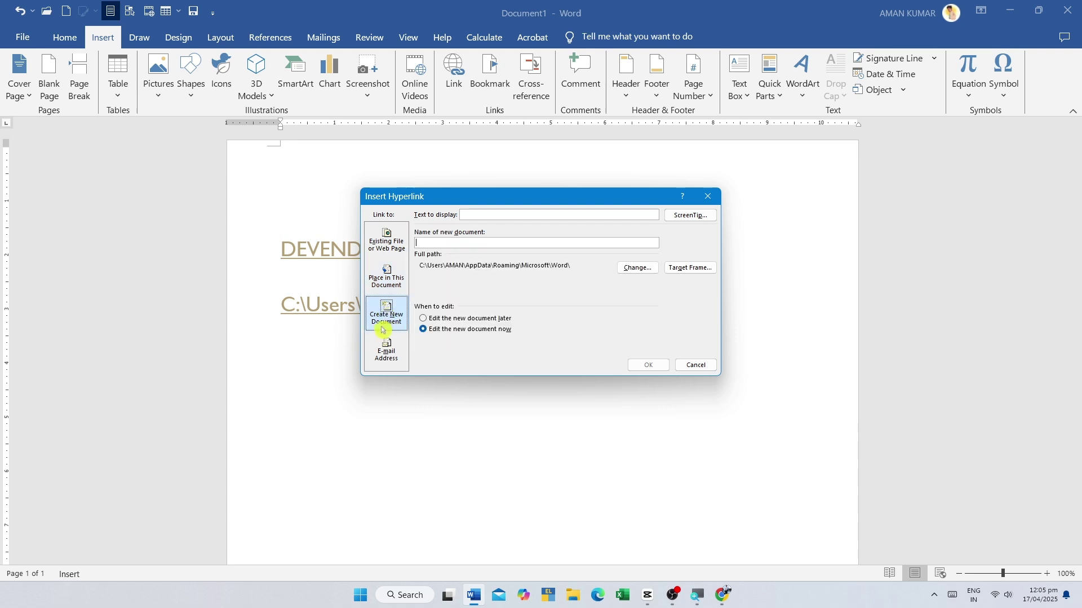
pyautogui.moveTo(465, 200); pyautogui.dragTo(554, 350)
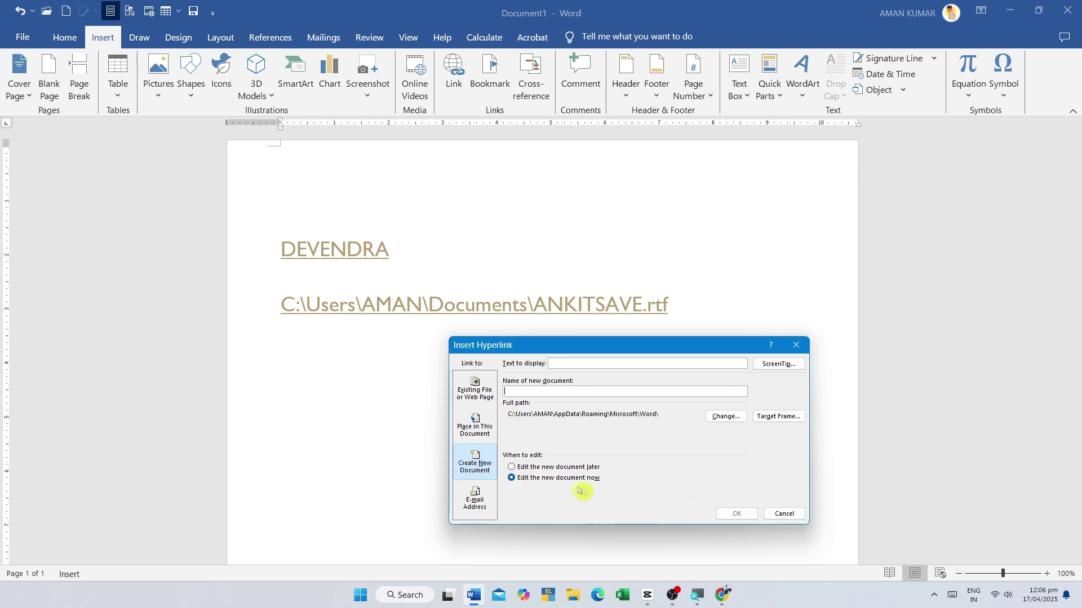
pyautogui.click(535, 467)
pyautogui.click(530, 479)
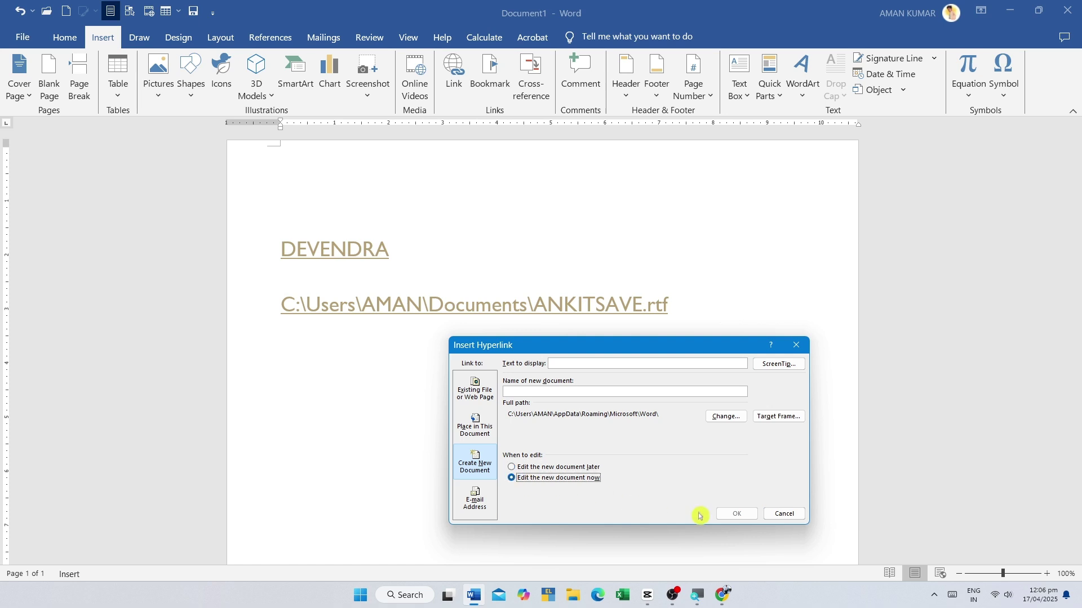
pyautogui.click(541, 393)
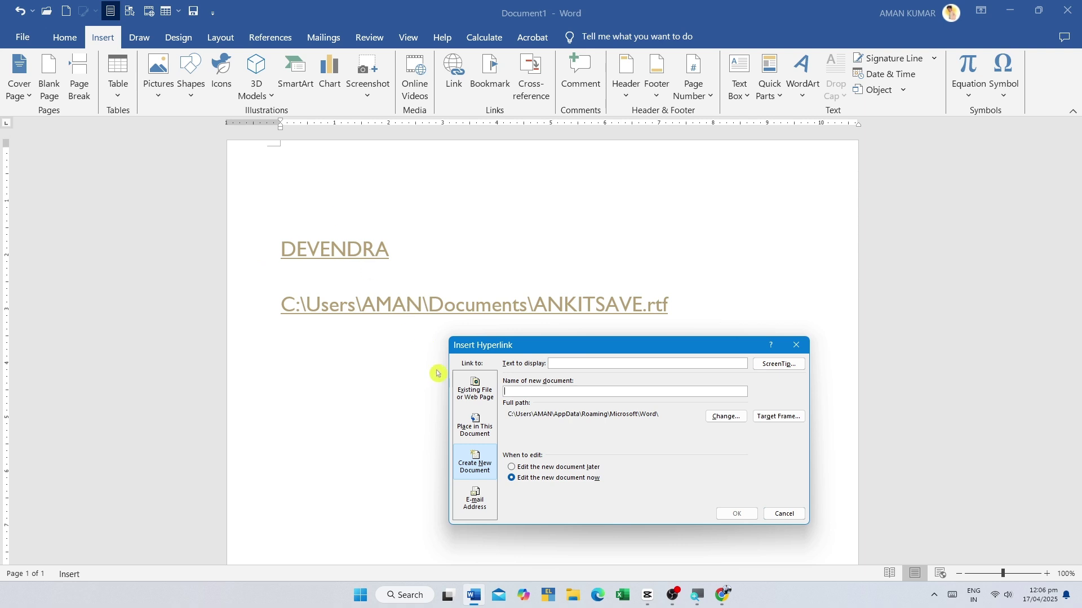
pyautogui.click(475, 413)
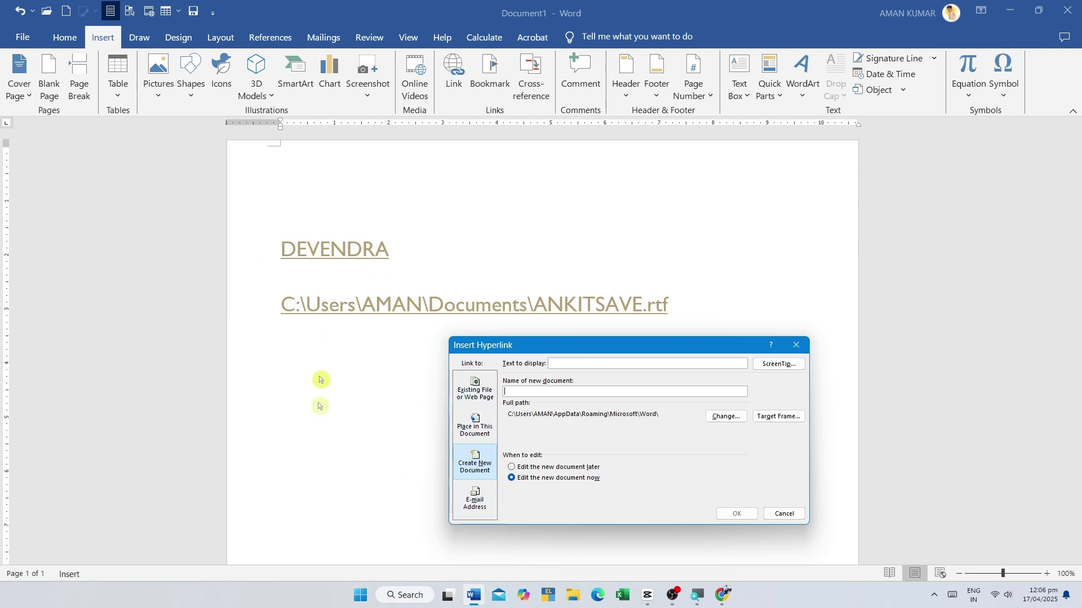
# - View the E-mail Address link options, then cancel without adding a link
pyautogui.click(481, 504)
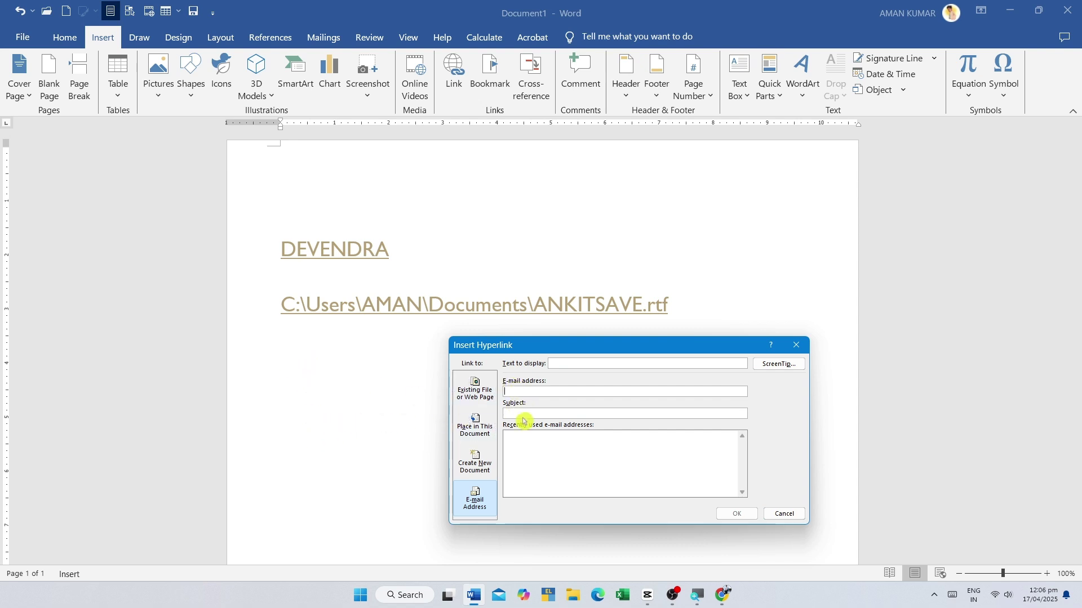
pyautogui.click(530, 451)
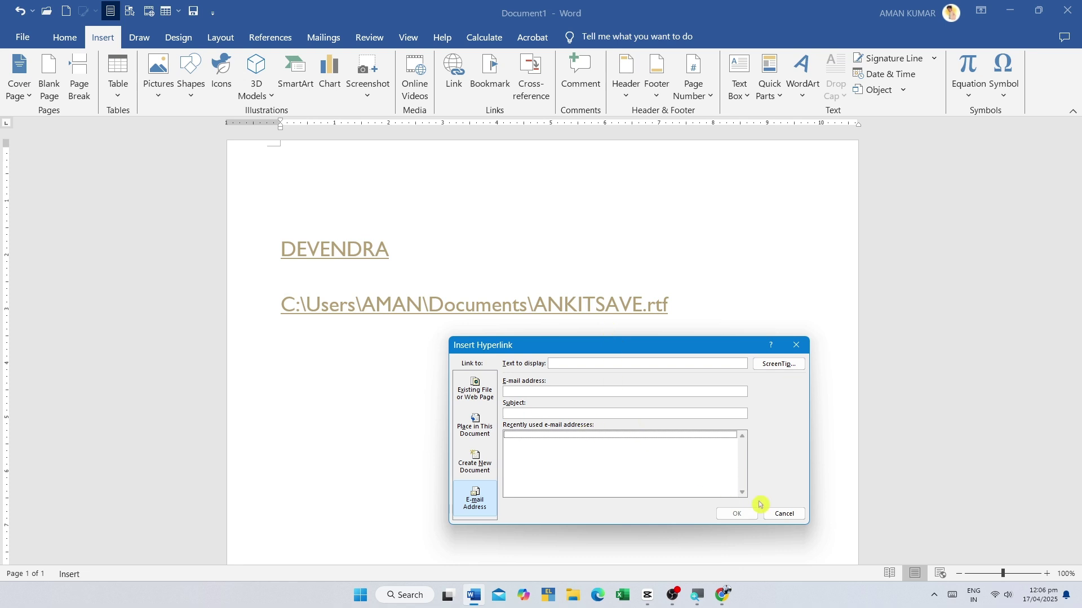
pyautogui.click(739, 517)
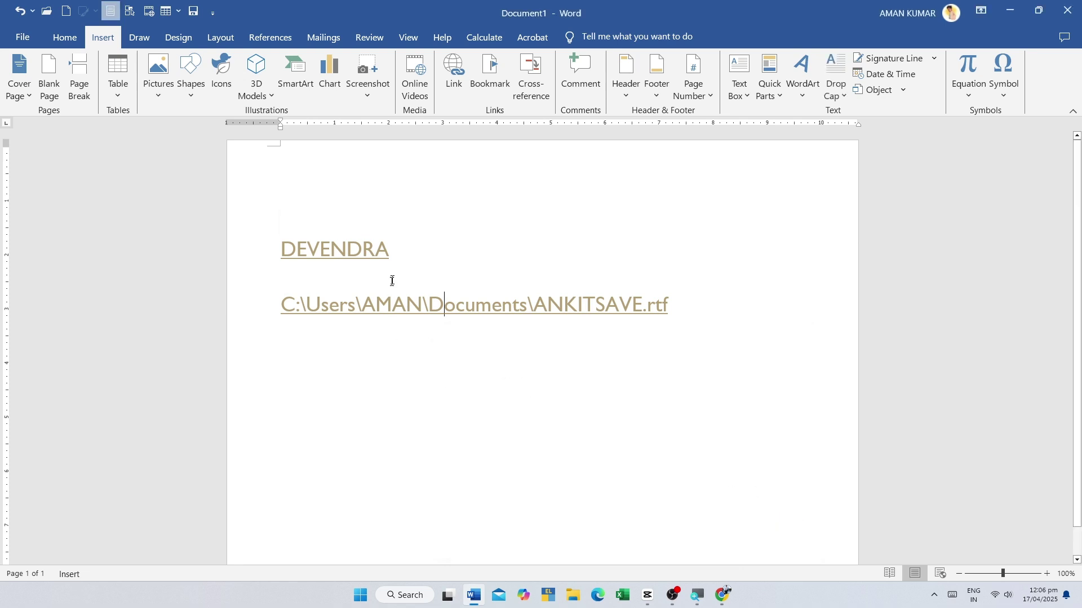
pyautogui.tripleClick(309, 248)
pyautogui.click(396, 249)
pyautogui.tripleClick(309, 248)
pyautogui.click(454, 74)
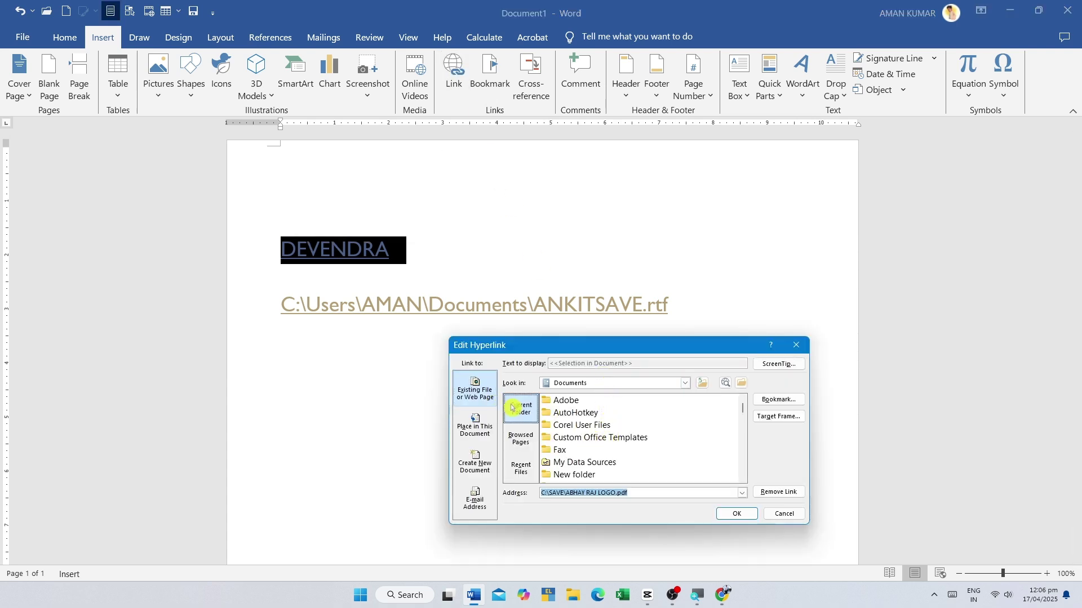
pyautogui.scroll(-15, 604, 428)
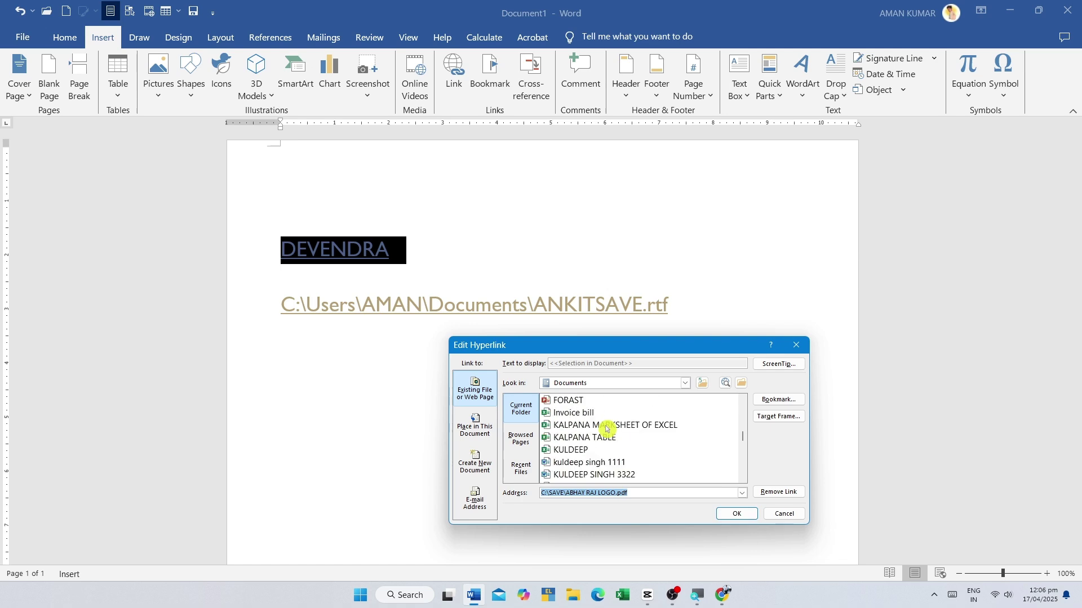
pyautogui.click(521, 440)
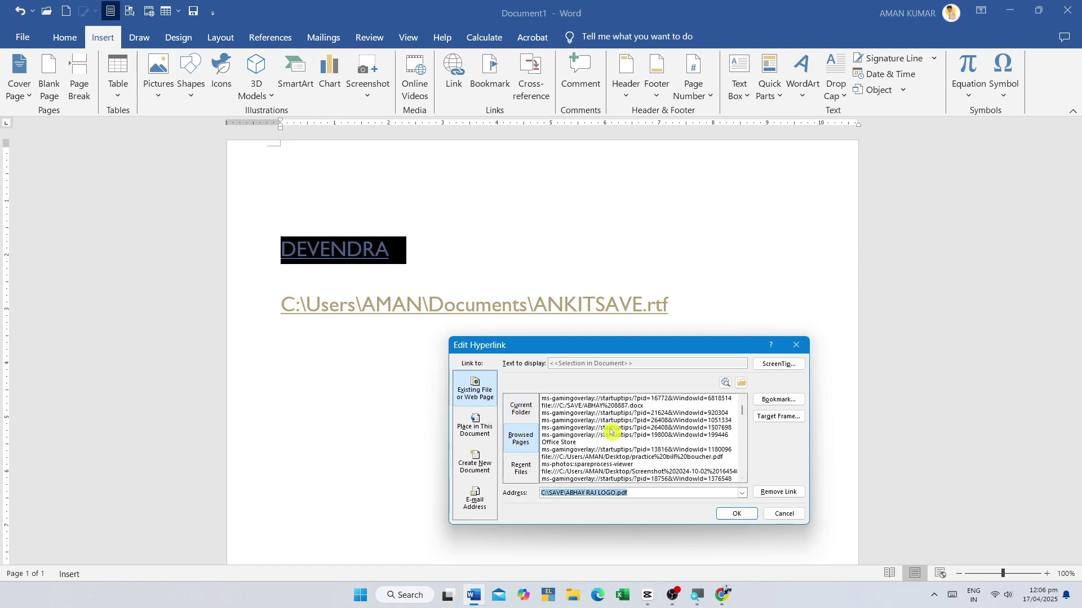
pyautogui.click(521, 468)
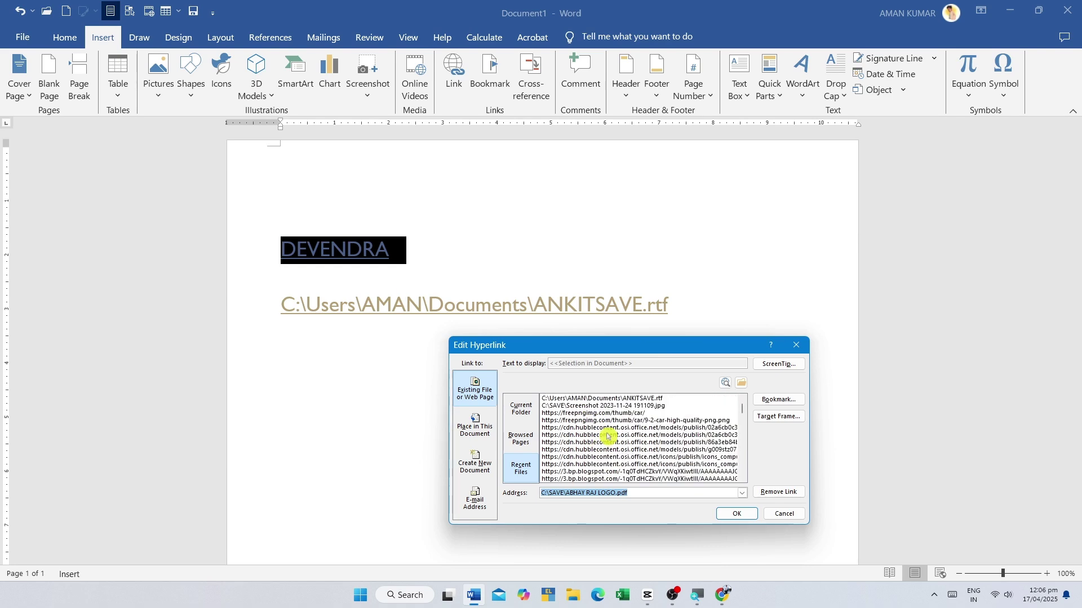
pyautogui.click(515, 409)
pyautogui.scroll(15, 583, 417)
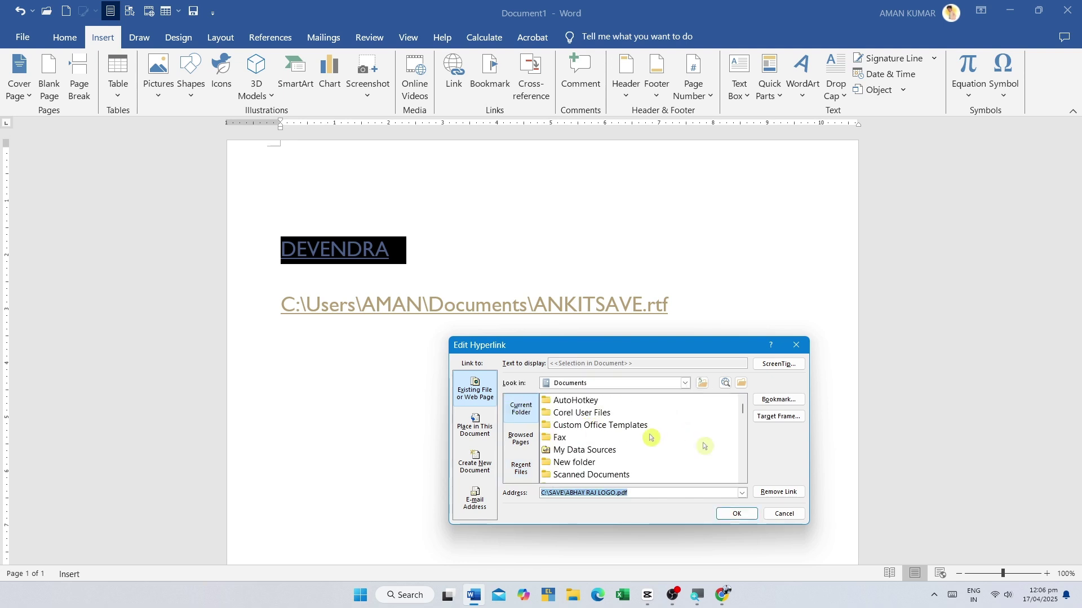
pyautogui.click(781, 513)
pyautogui.click(557, 231)
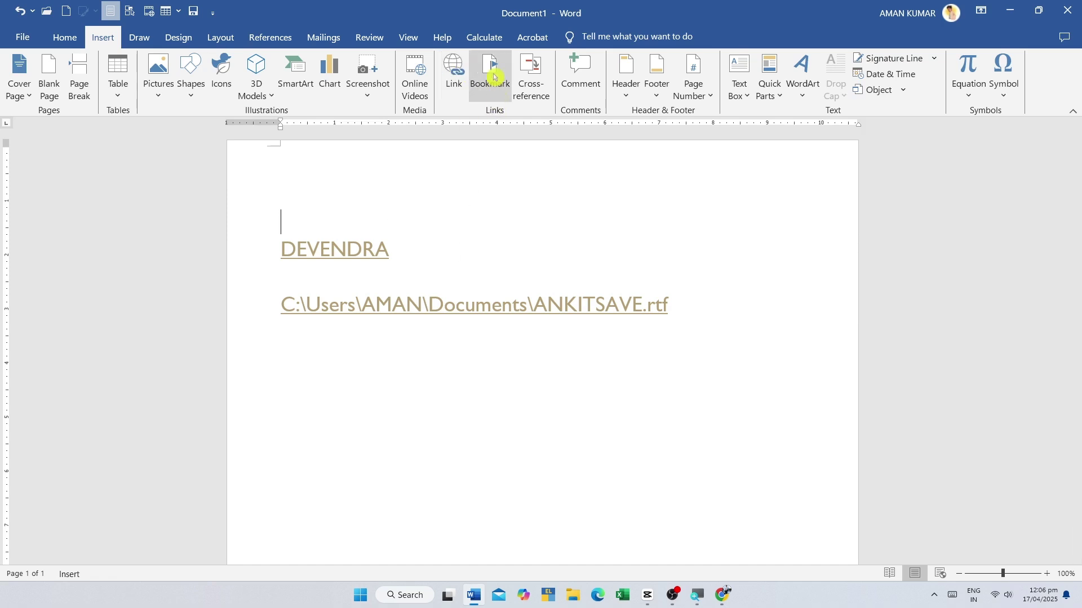
# - Replace all document text with =RAND() sample paragraphs and paste a second copy
pyautogui.hotkey('ctrl', 'a')
pyautogui.press('Delete')
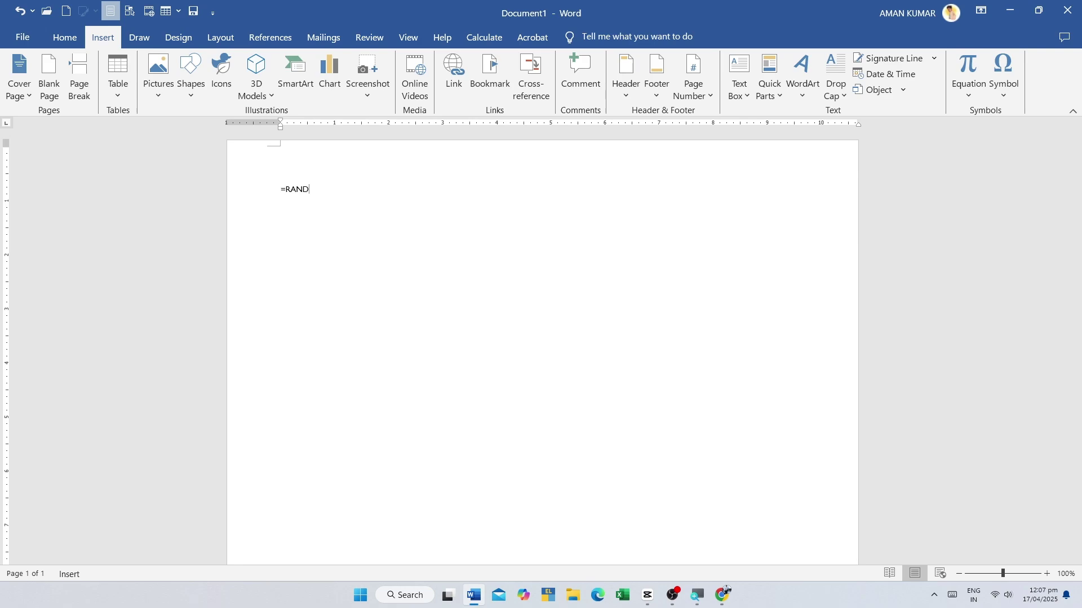
pyautogui.write('=RAND()')
pyautogui.press('Return')
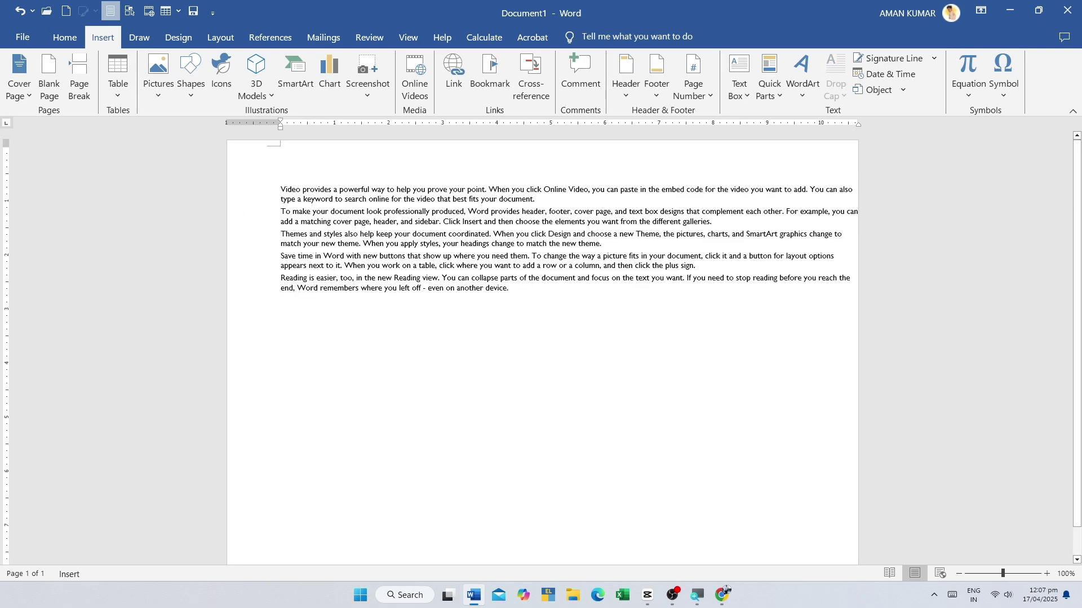
pyautogui.hotkey('ctrl', 'v')
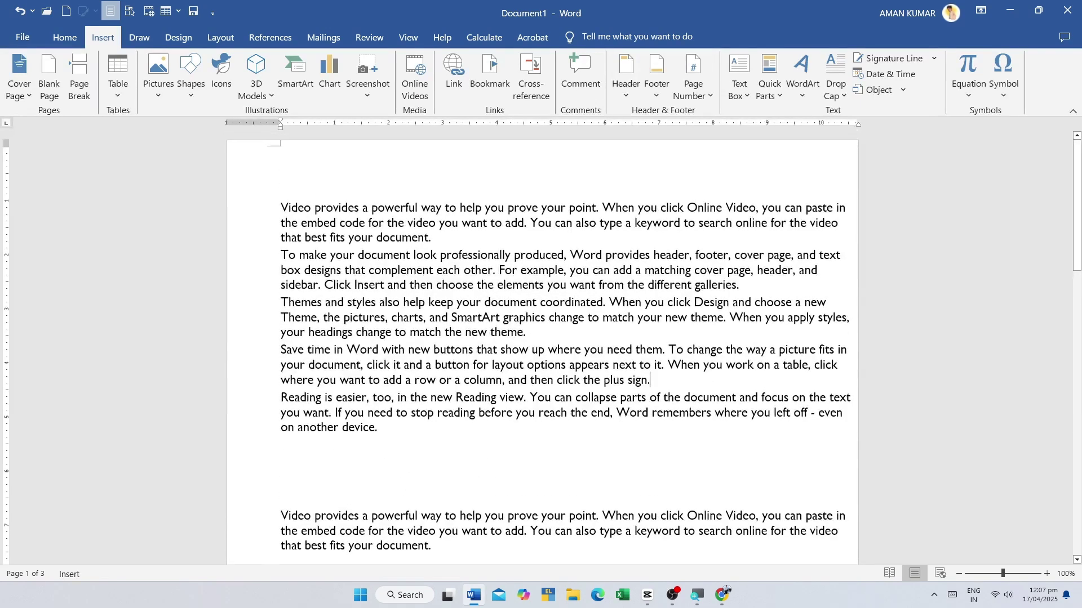
# - Review the sample paragraphs and select the word 'Video' starting the second copy
pyautogui.moveTo(299, 207); pyautogui.dragTo(434, 546)
pyautogui.click(454, 413)
pyautogui.doubleClick(634, 413)
pyautogui.moveTo(633, 412); pyautogui.dragTo(299, 428)
pyautogui.click(394, 430)
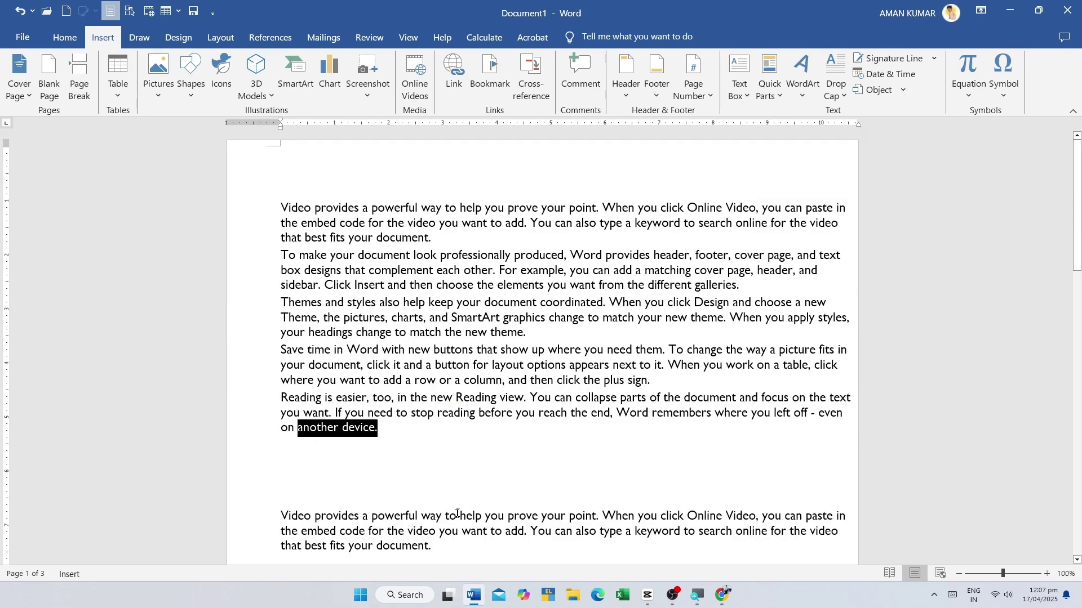
pyautogui.click(293, 480)
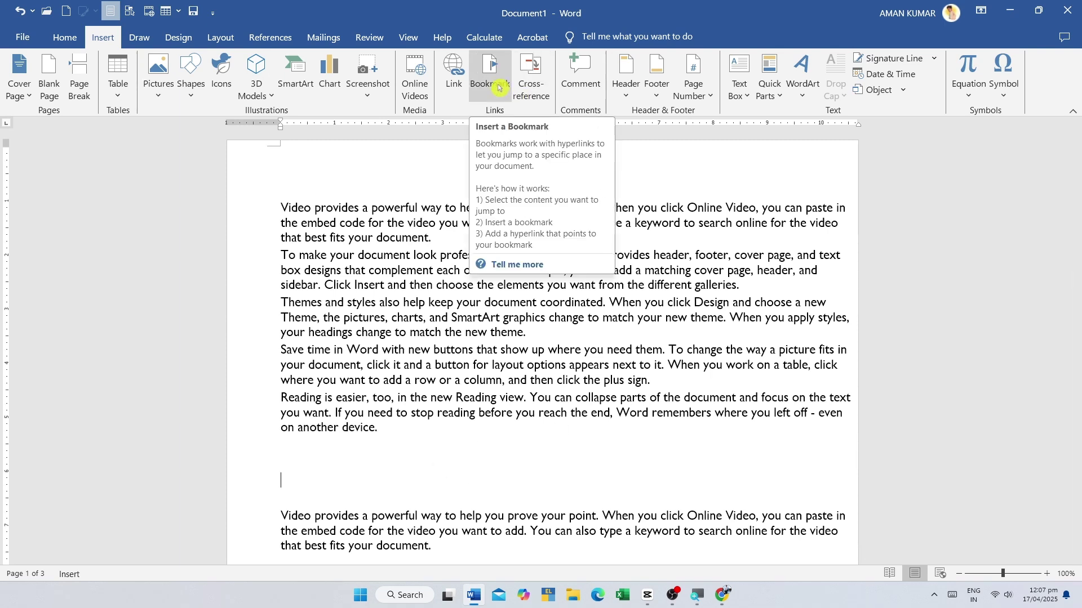
pyautogui.click(530, 380)
pyautogui.moveTo(283, 191); pyautogui.dragTo(569, 328)
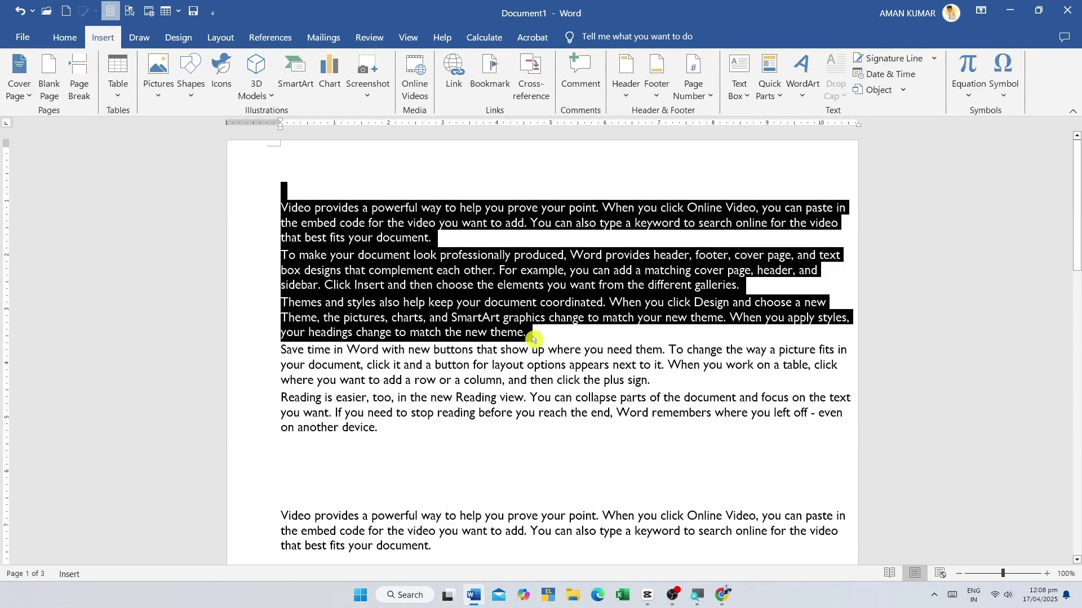
pyautogui.click(334, 366)
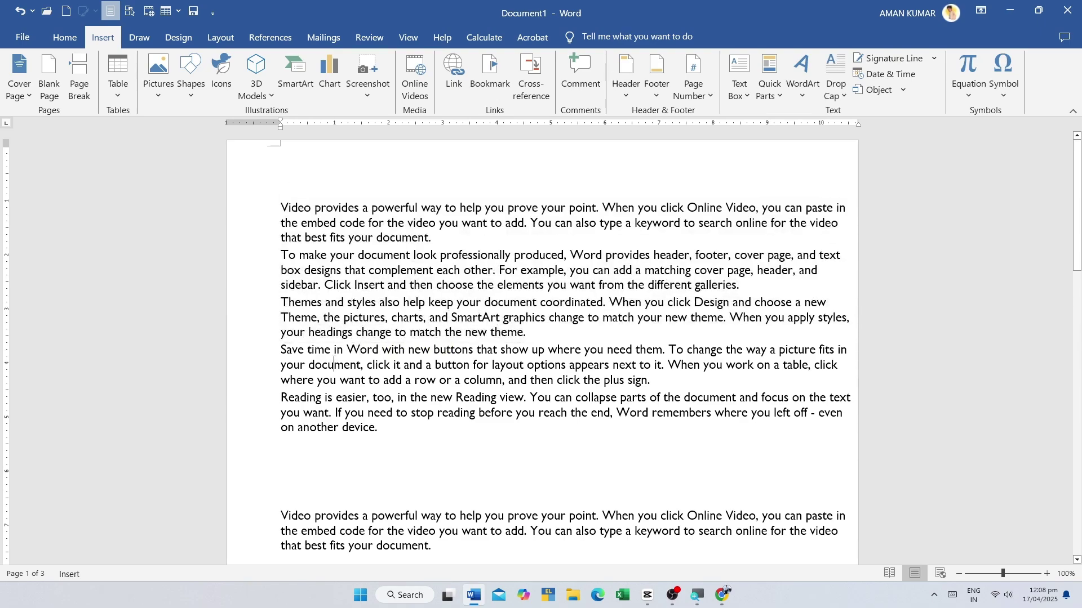
pyautogui.scroll(-5, 436, 290)
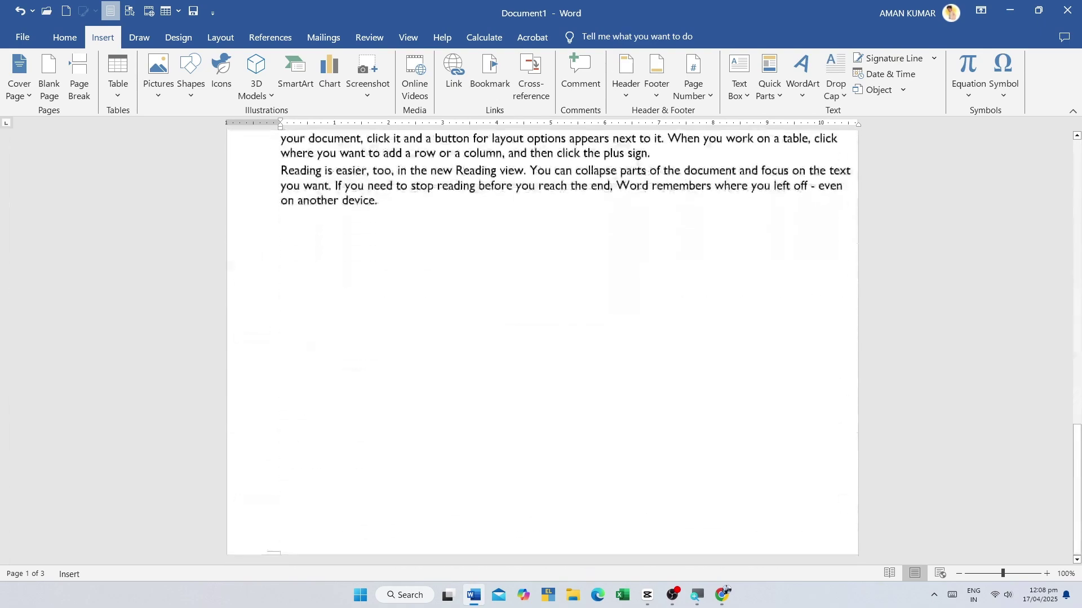
pyautogui.scroll(5, 543, 343)
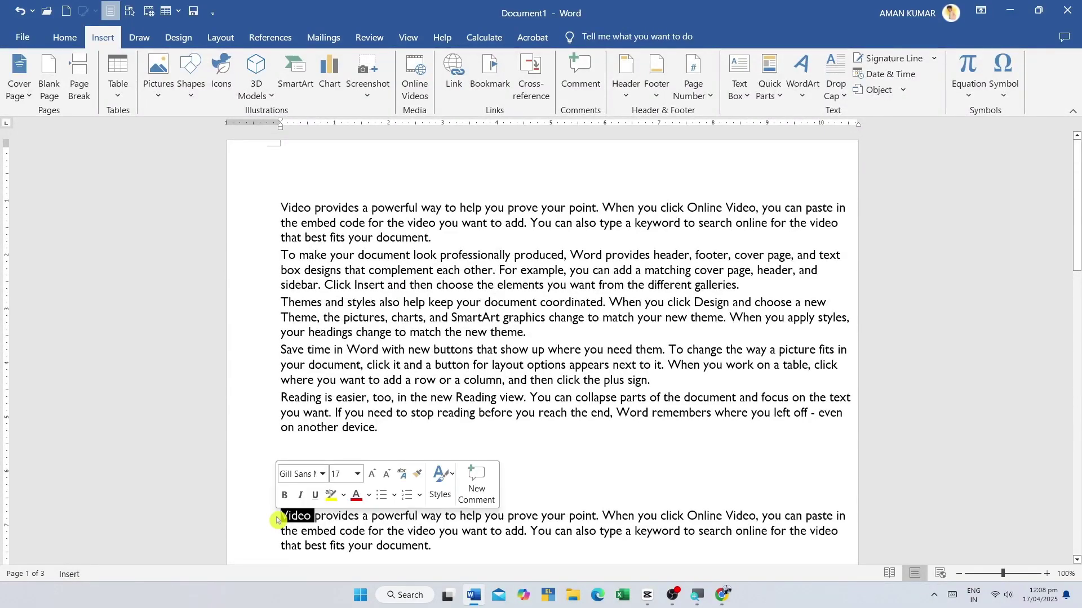
pyautogui.click(361, 545)
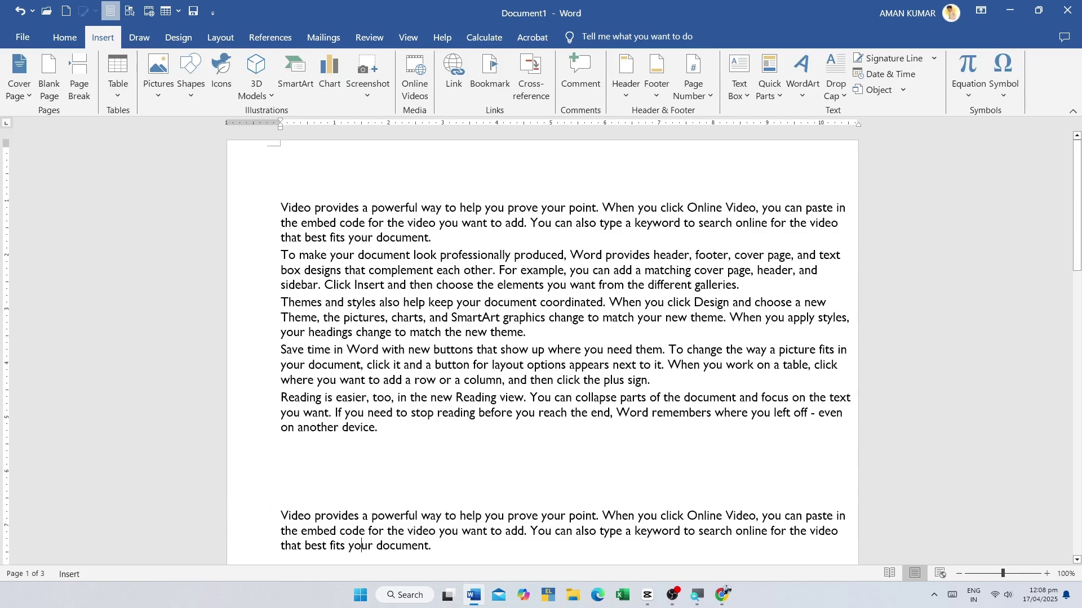
pyautogui.doubleClick(295, 515)
pyautogui.scroll(-2, 305, 430)
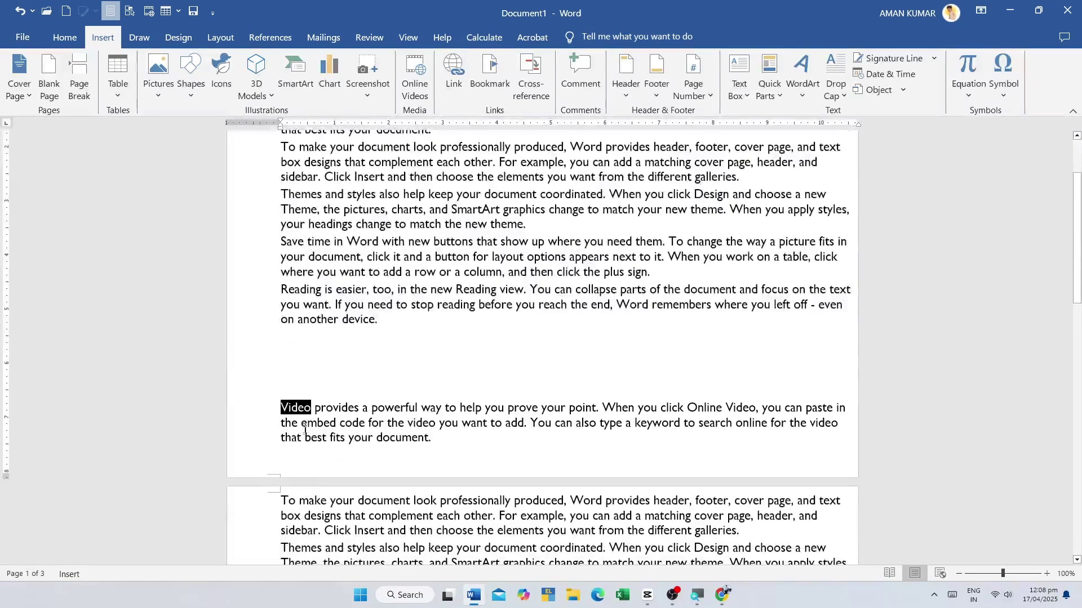
# - Add a bookmark named 'A' on the selected word 'Video'
pyautogui.click(490, 72)
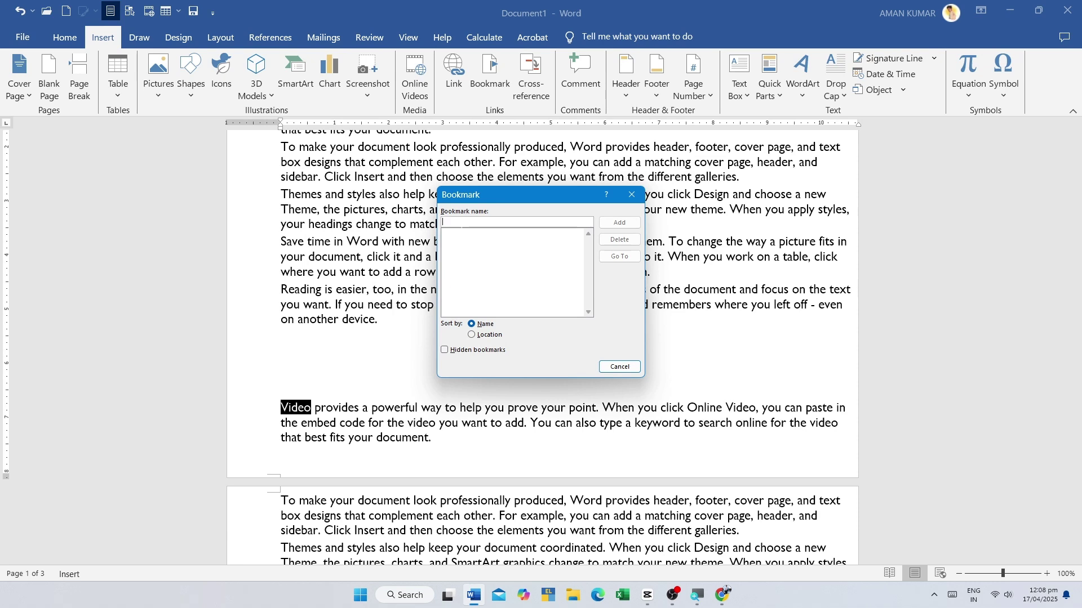
pyautogui.write('ABC')
pyautogui.click(619, 223)
pyautogui.scroll(-5, 339, 424)
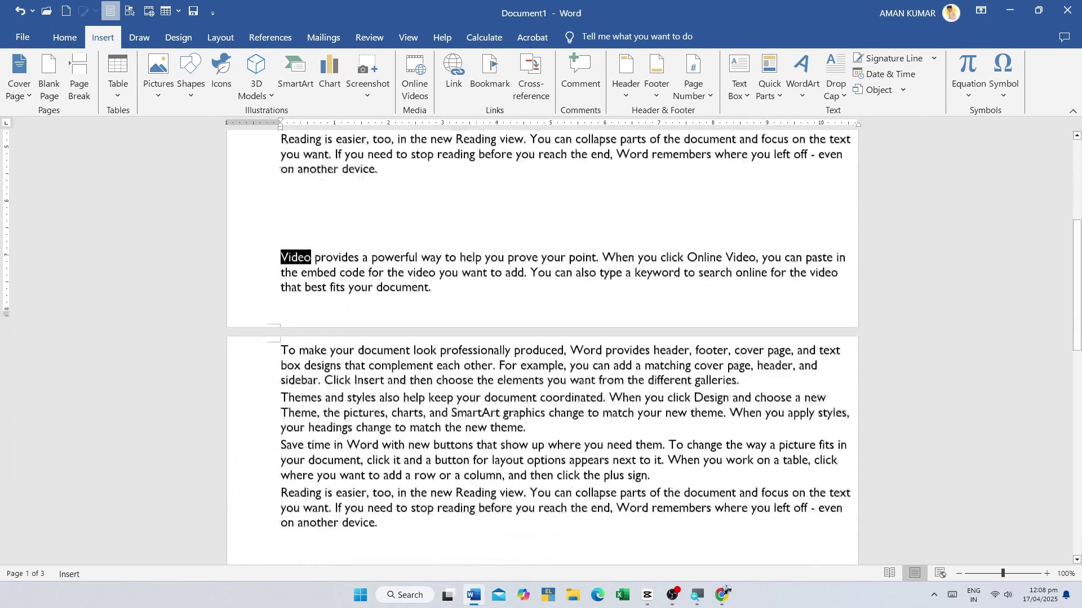
pyautogui.scroll(-3, 338, 424)
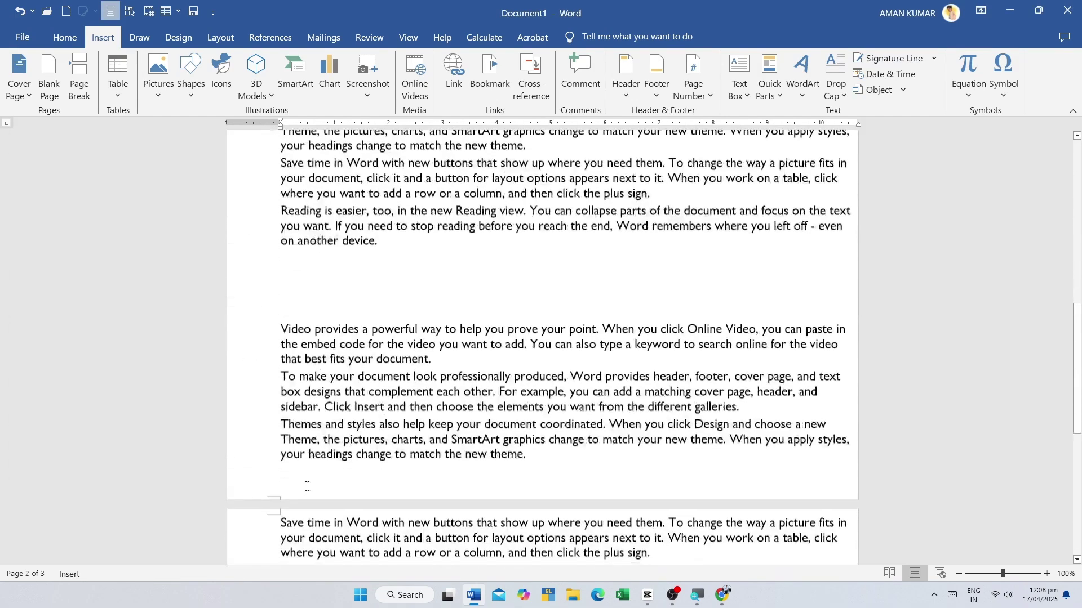
# - Bookmark the word 'your' under a new name, then check the bookmark list
pyautogui.doubleClick(297, 458)
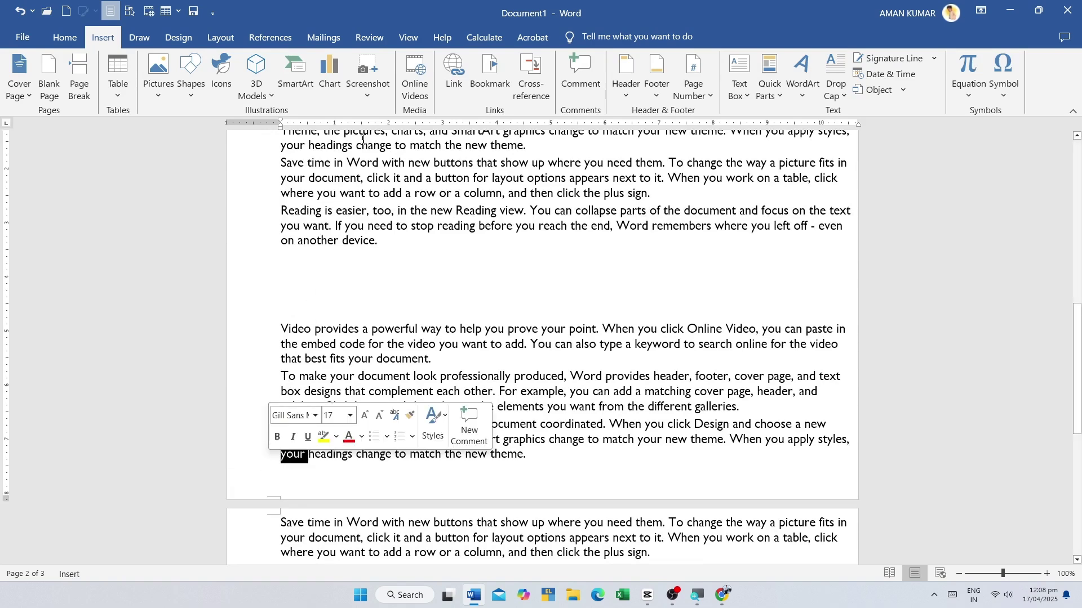
pyautogui.click(486, 79)
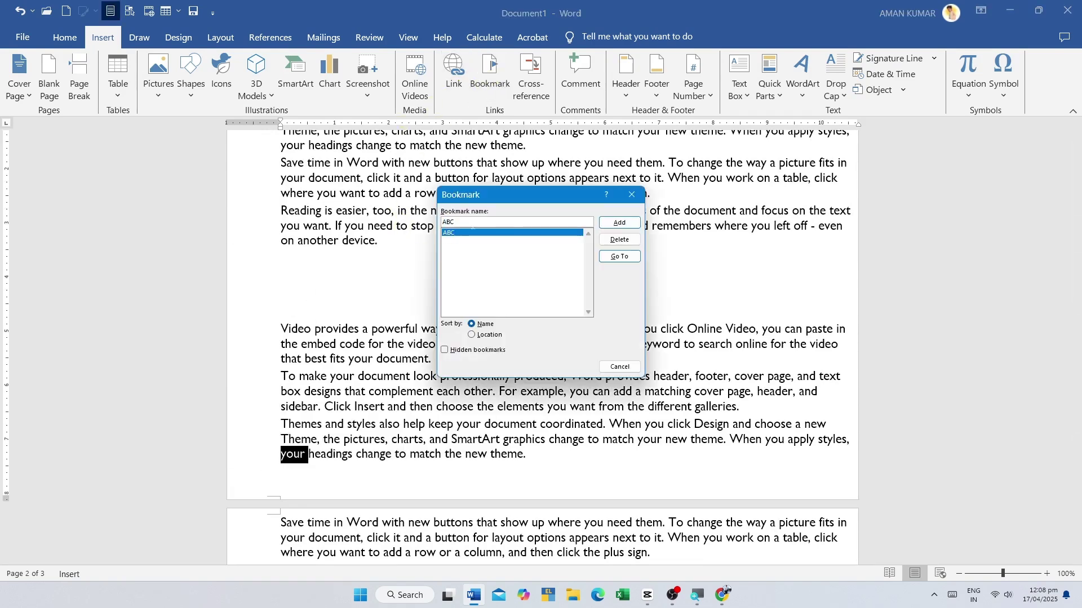
pyautogui.press('BackSpace')
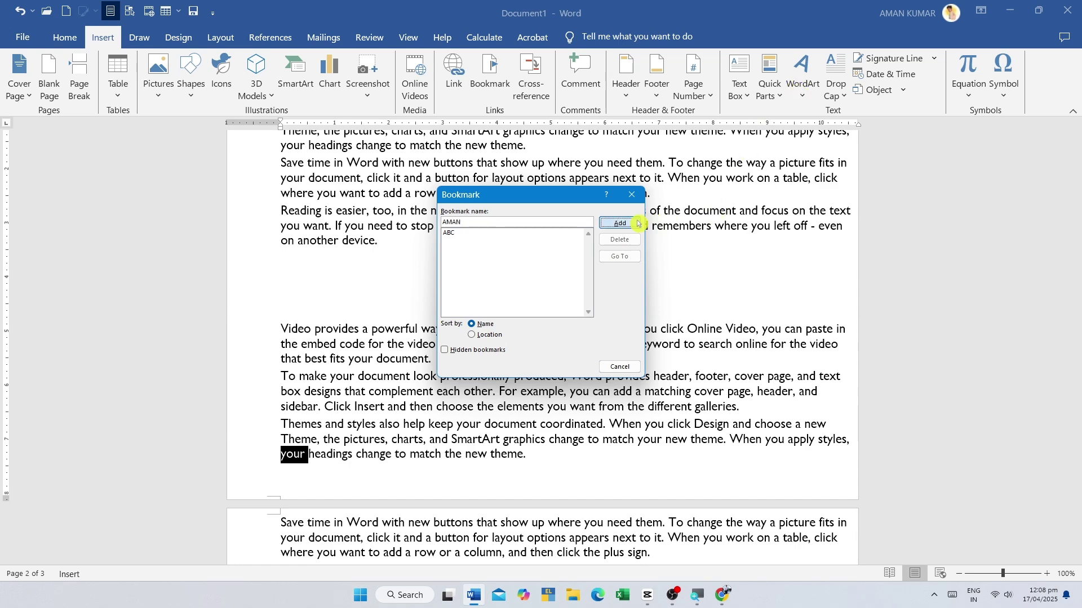
pyautogui.click(620, 223)
pyautogui.click(490, 72)
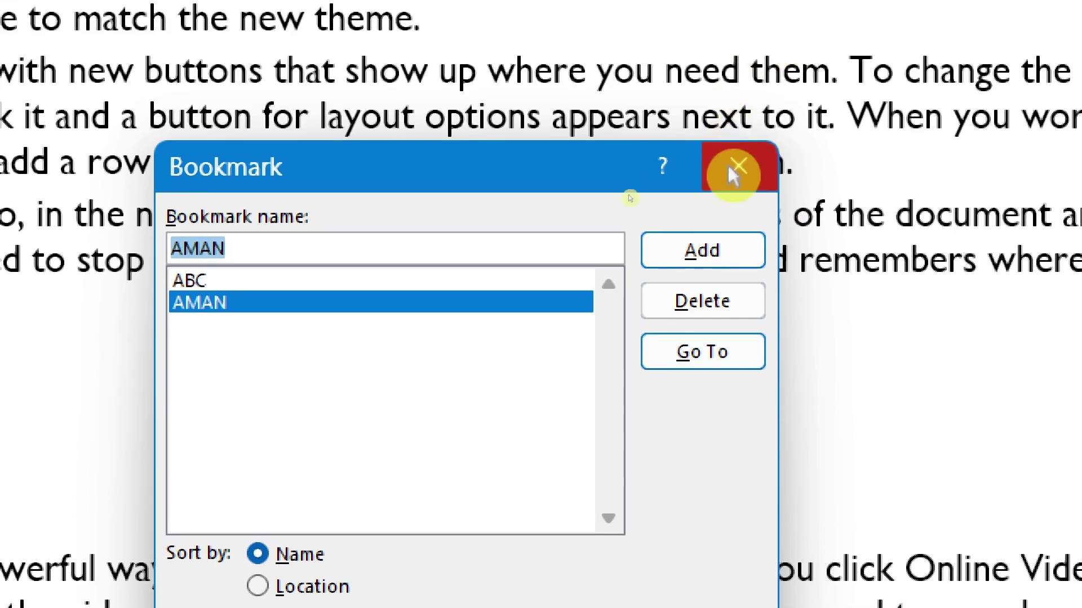
pyautogui.click(739, 111)
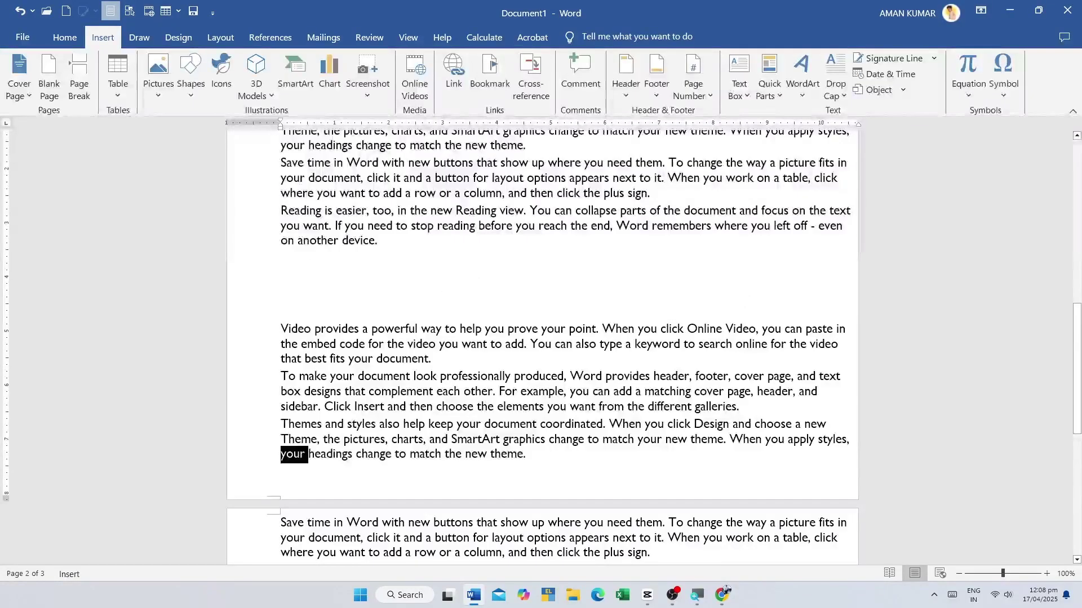
# - Minimize Word and the browser, then bring the Word document back up
pyautogui.scroll(-5, 448, 291)
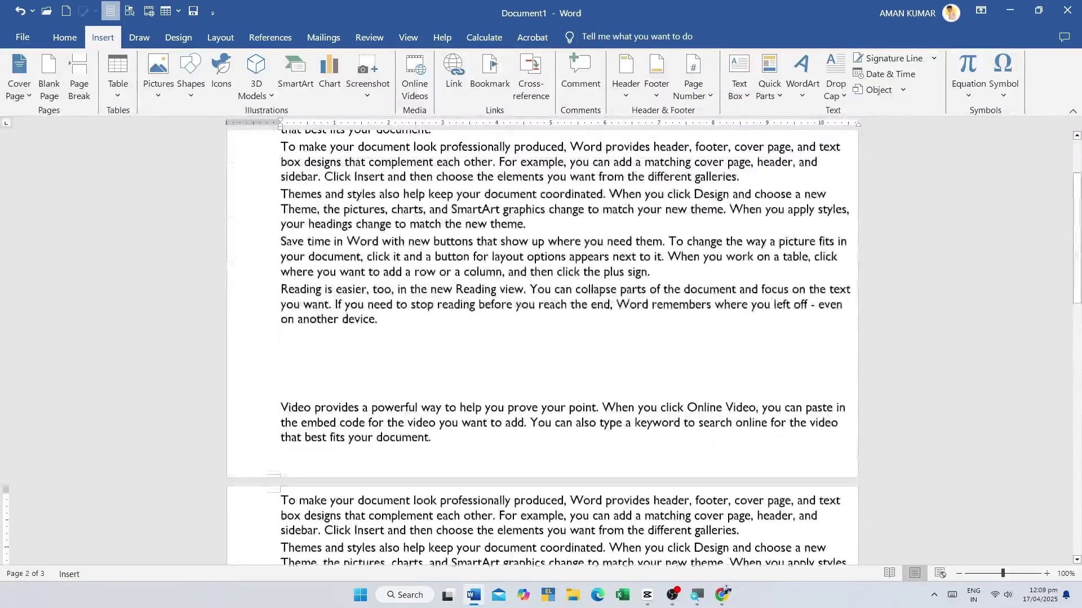
pyautogui.scroll(2, 483, 280)
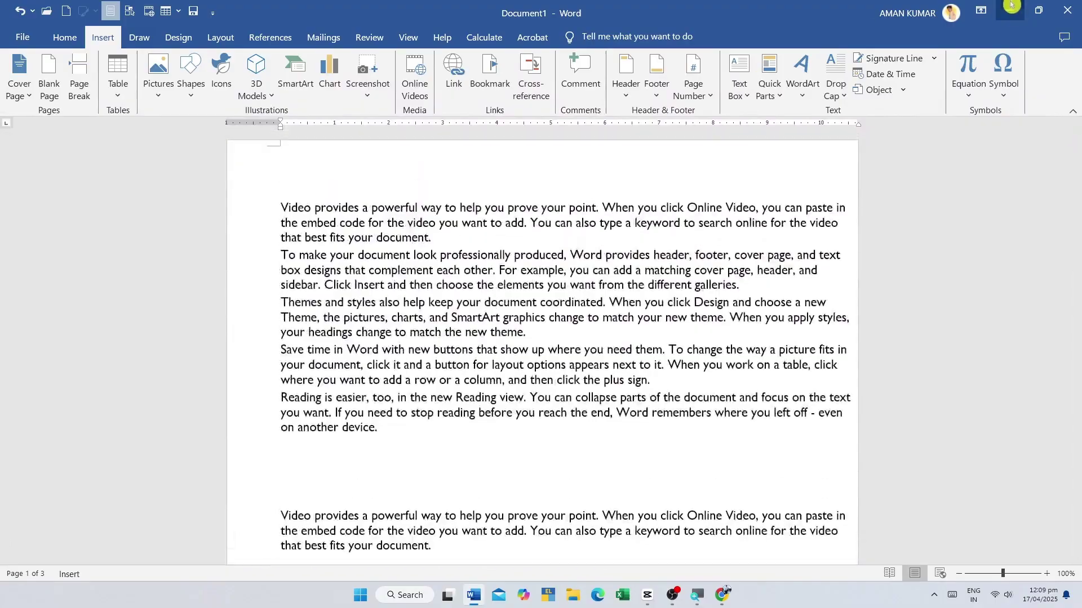
pyautogui.click(1010, 10)
pyautogui.click(1013, 4)
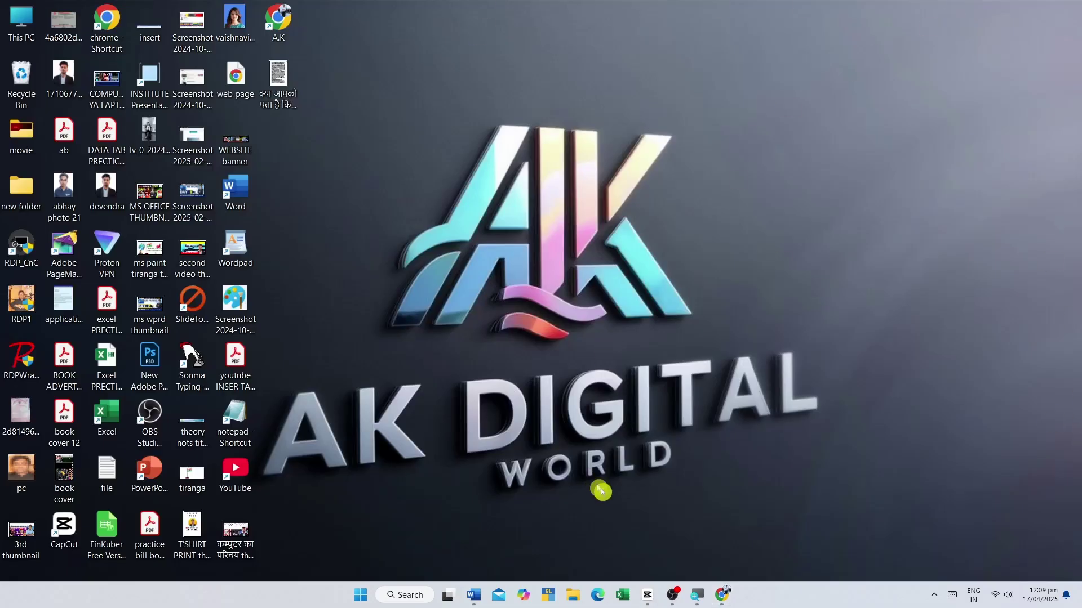
pyautogui.click(473, 595)
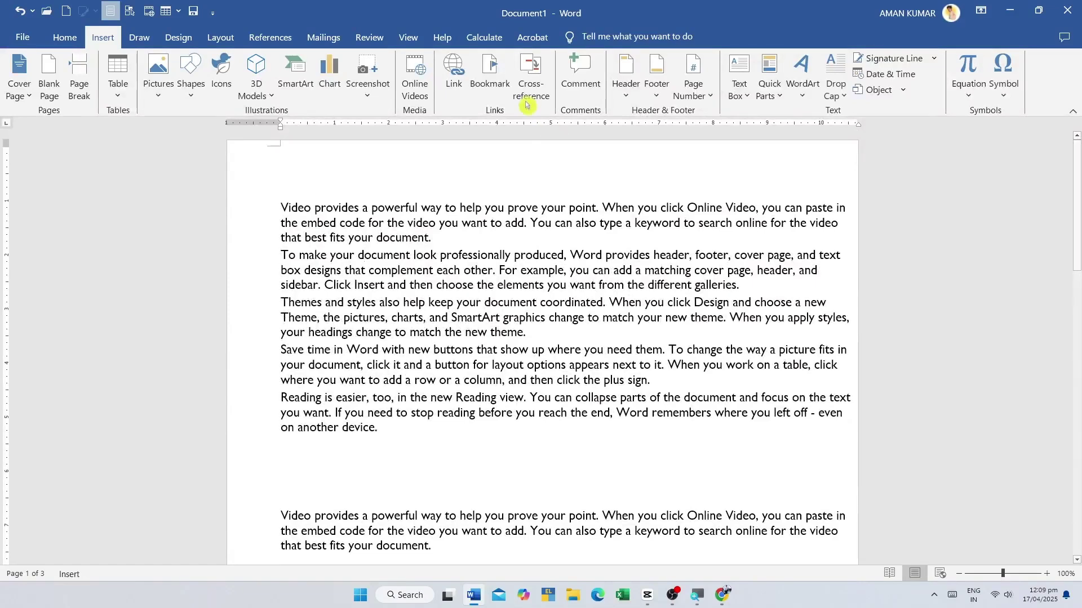
# - Go to the ABC bookmark, re-add the second bookmark at 'Video', and jump to it
pyautogui.click(490, 76)
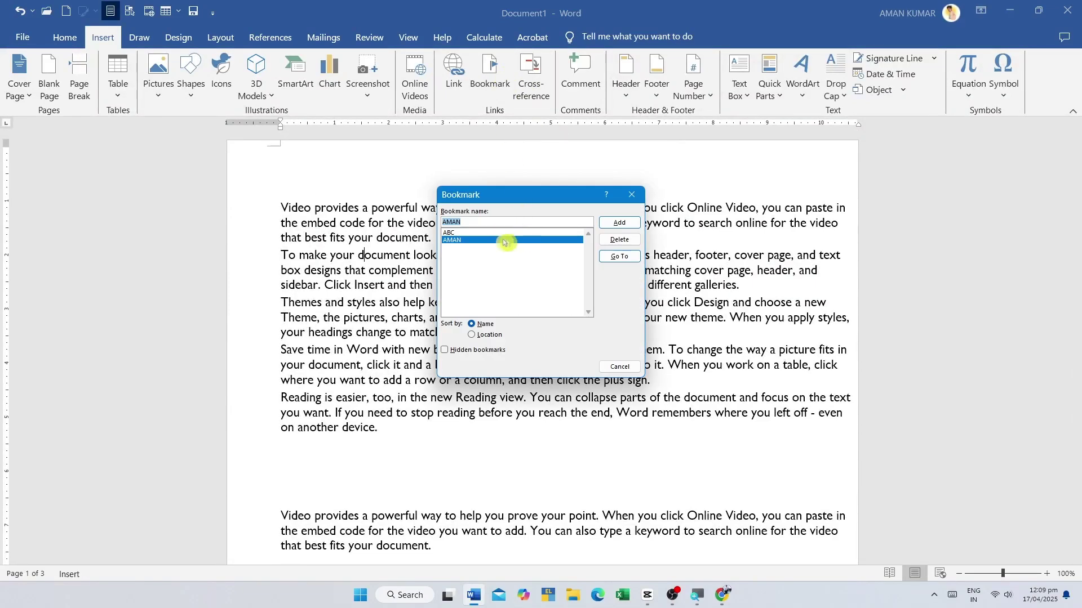
pyautogui.click(452, 235)
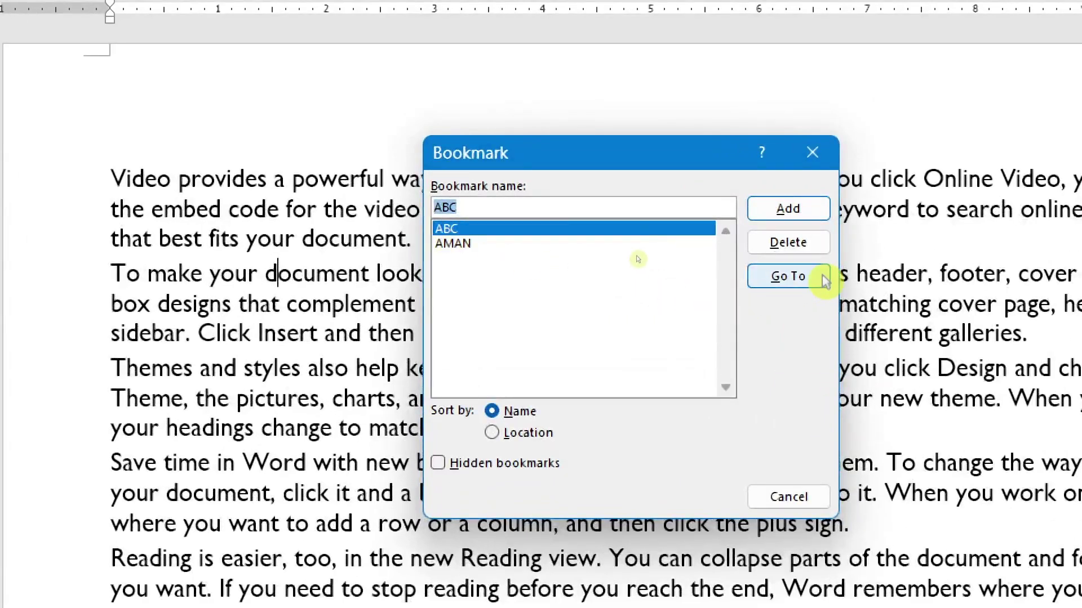
pyautogui.click(824, 278)
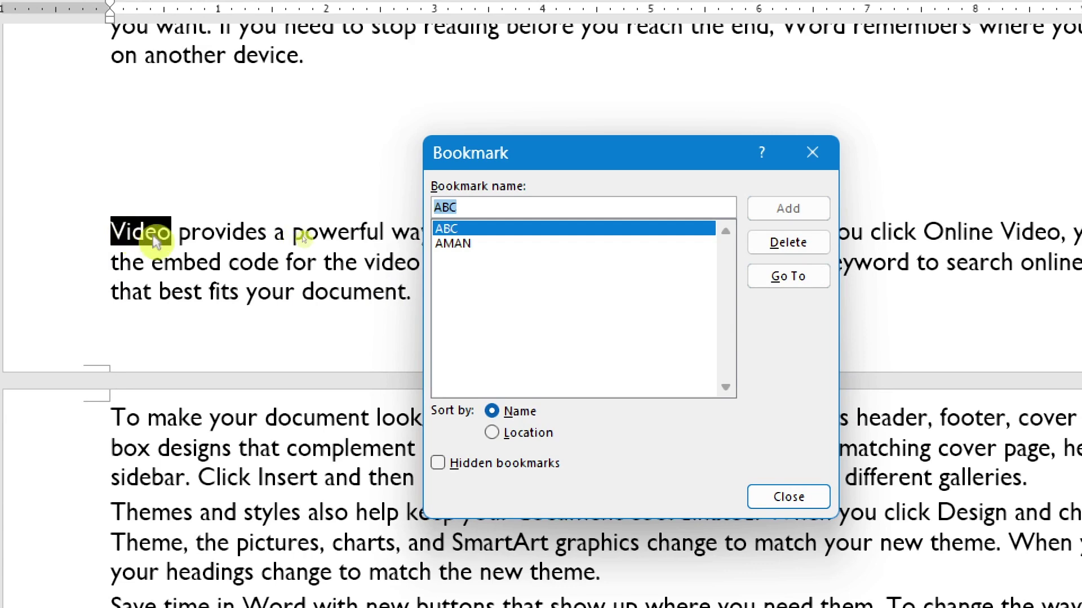
pyautogui.click(512, 248)
pyautogui.click(811, 205)
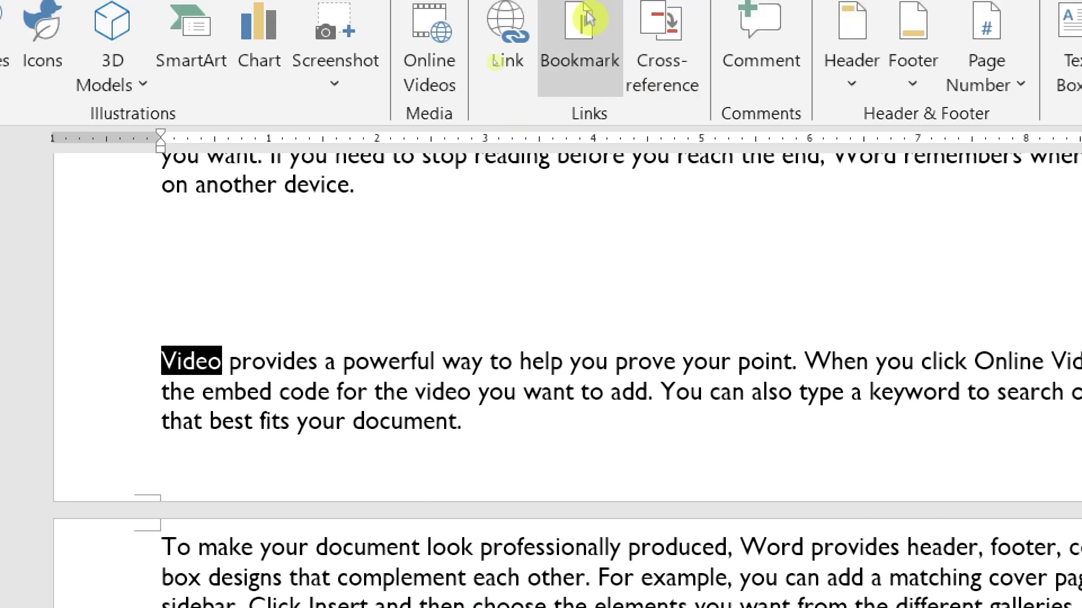
pyautogui.click(579, 15)
pyautogui.click(839, 406)
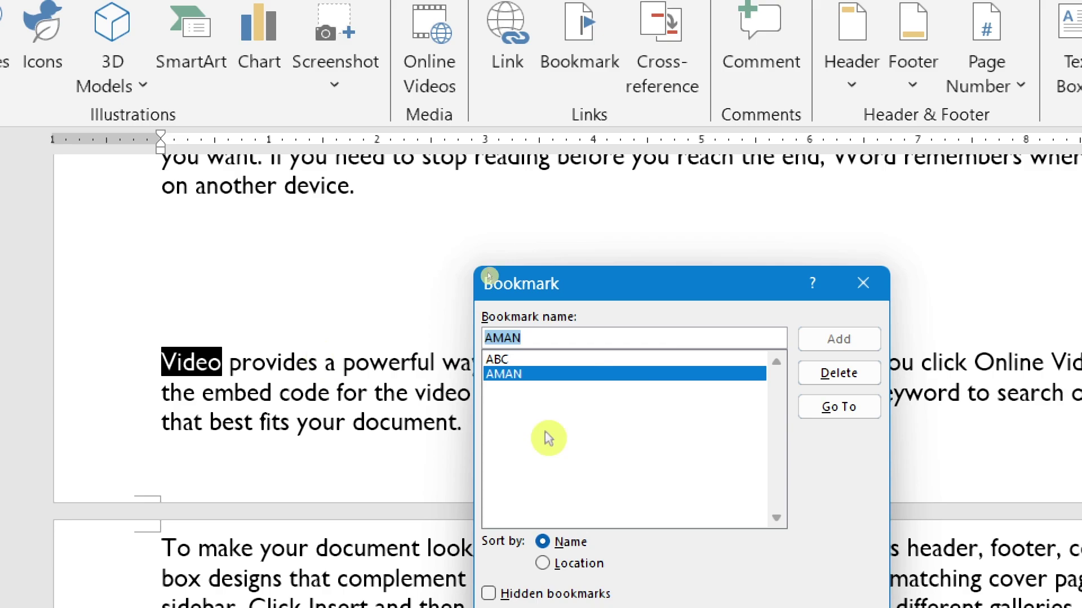
pyautogui.click(865, 283)
# - Jump to the second bookmark once more, then dismiss the Bookmark dialog unchanged
pyautogui.scroll(-10, 519, 297)
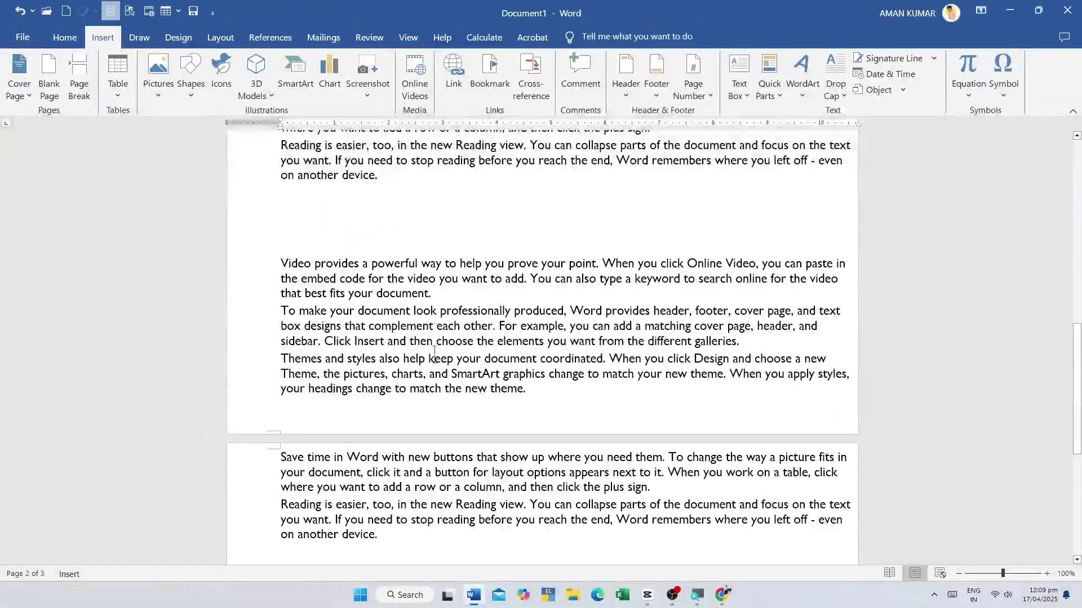
pyautogui.scroll(3, 479, 568)
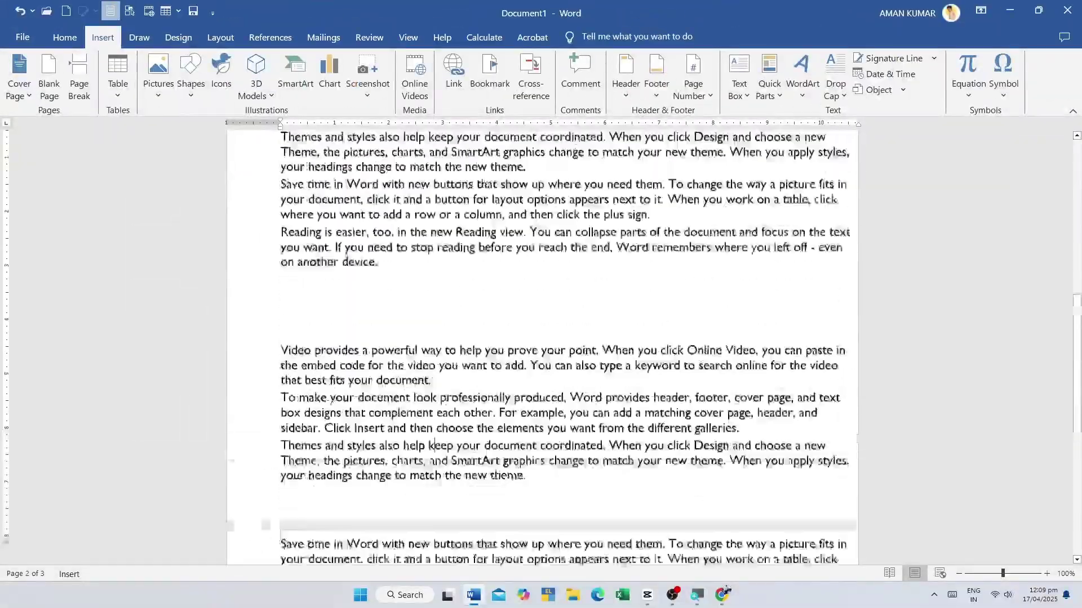
pyautogui.scroll(-3, 479, 568)
pyautogui.click(489, 73)
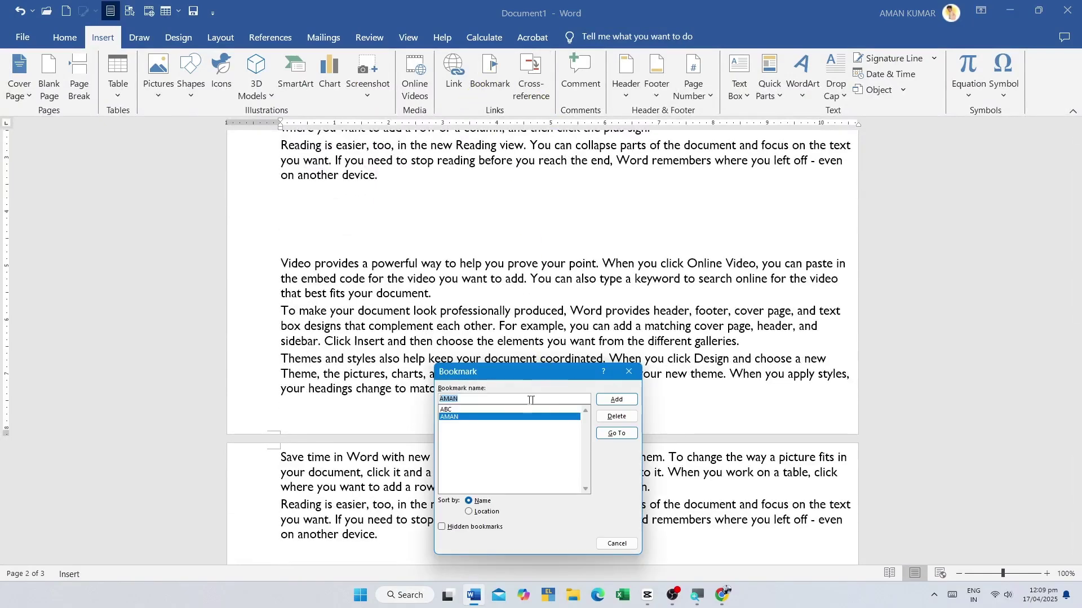
pyautogui.click(616, 433)
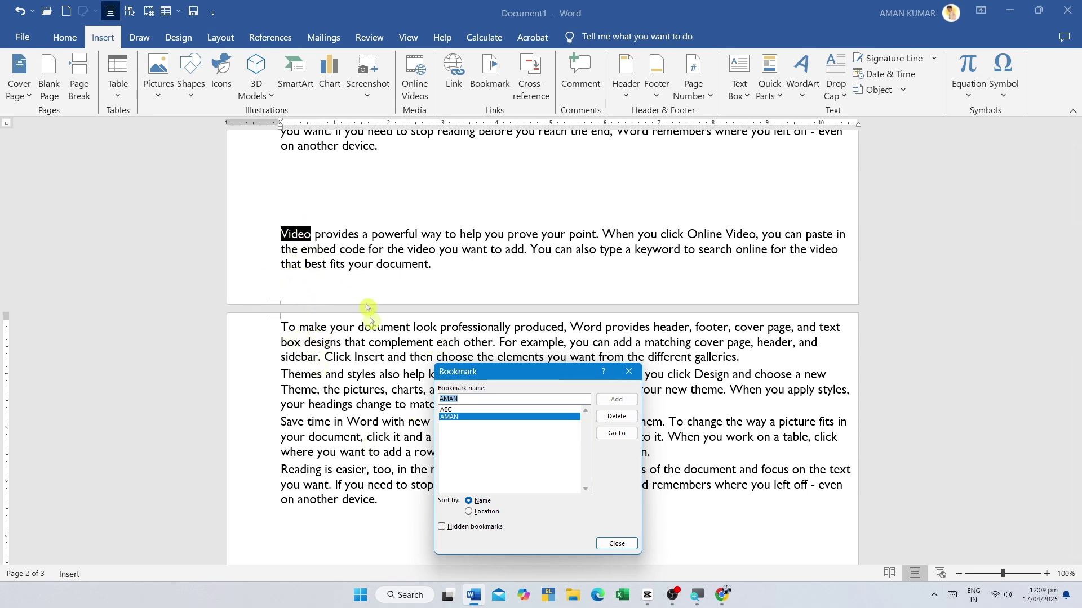
pyautogui.click(616, 544)
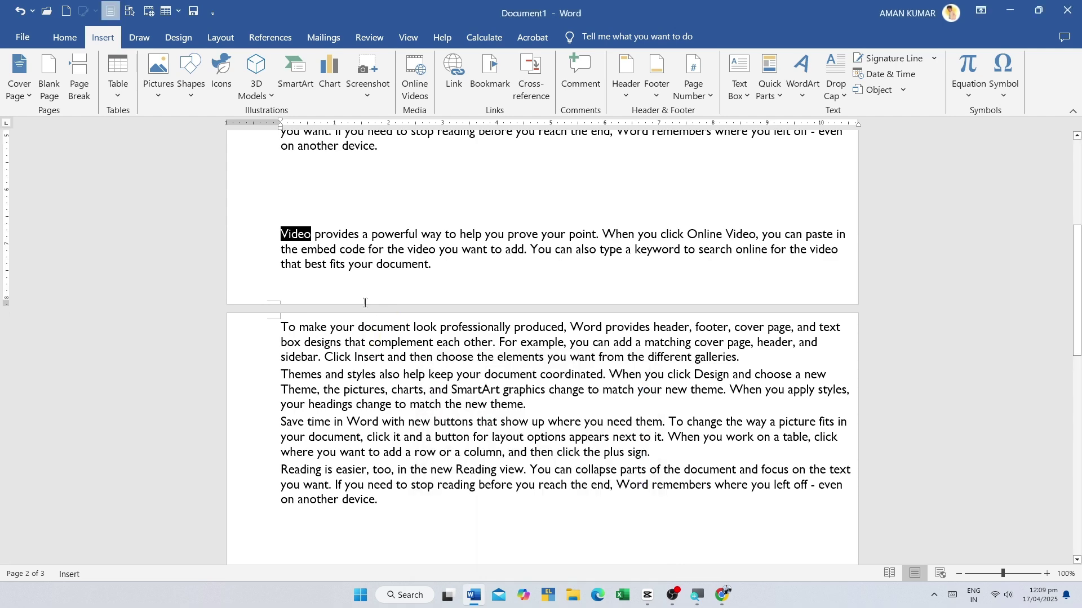
pyautogui.scroll(2, 365, 302)
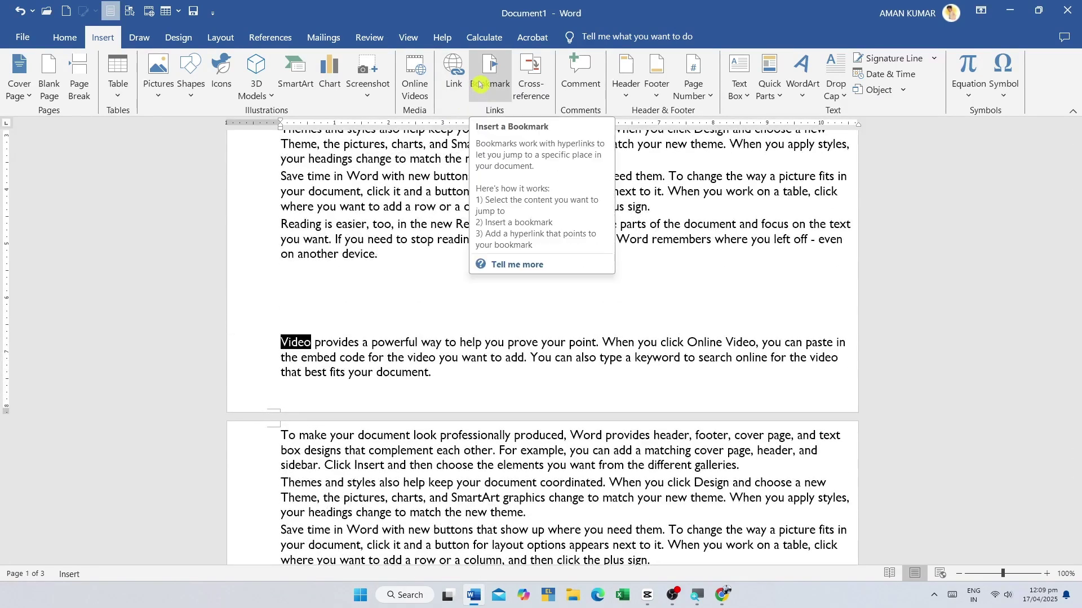
pyautogui.click(493, 72)
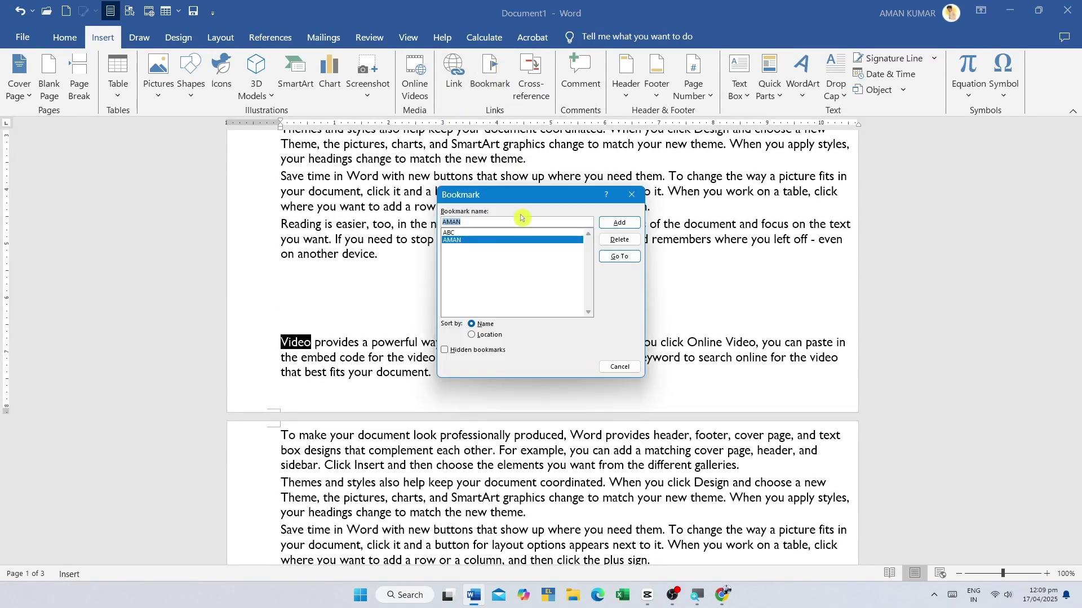
pyautogui.click(620, 366)
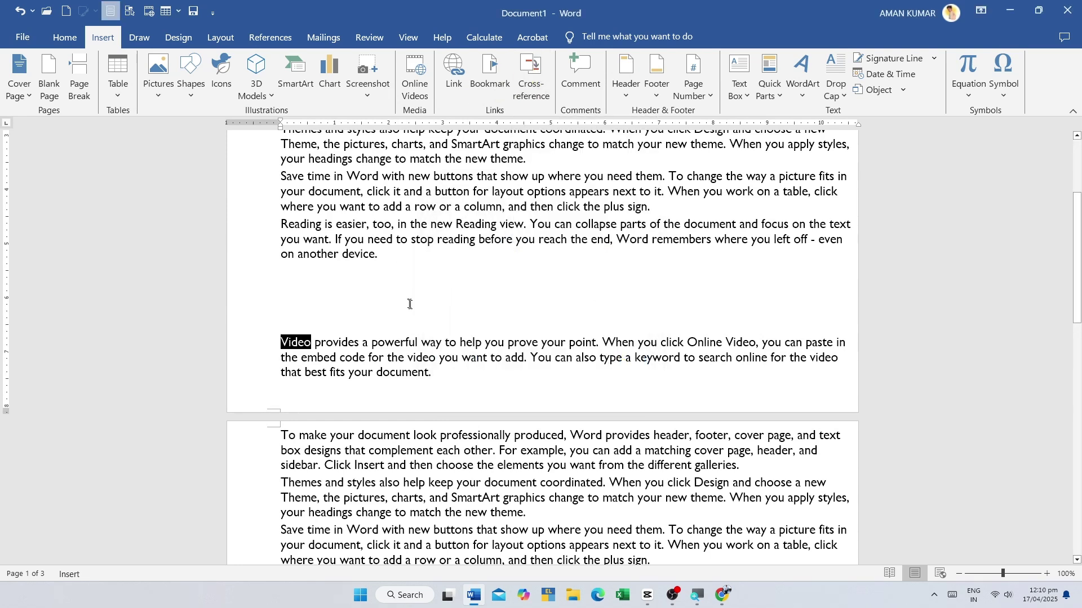
# - Open the Cross-reference dialog and close it again
pyautogui.click(525, 67)
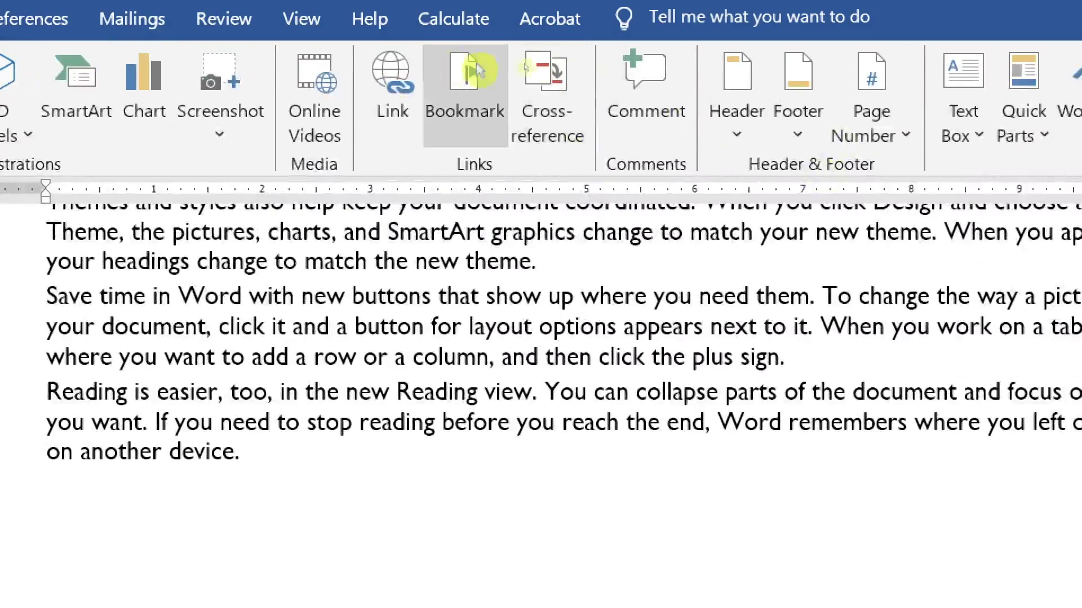
pyautogui.click(536, 66)
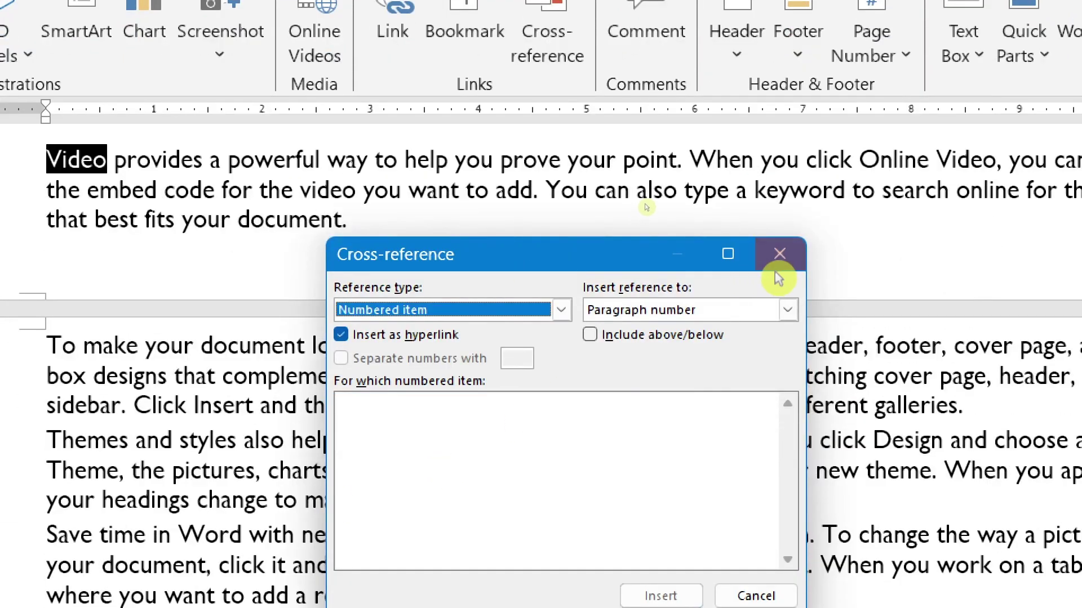
pyautogui.click(775, 269)
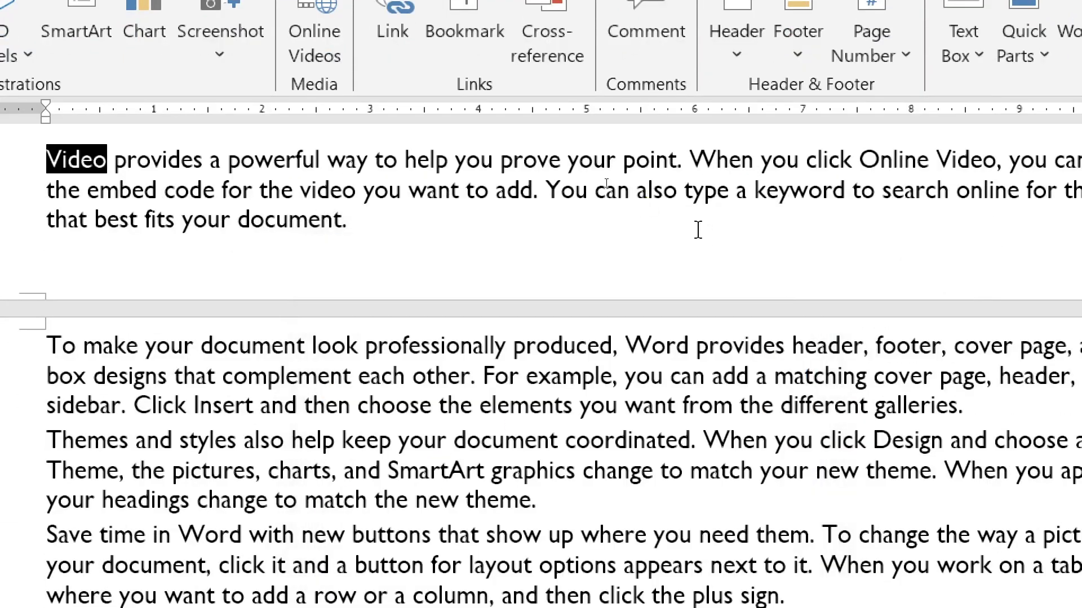
# - Add empty lines after 'even on another device.' at the end of page 3
pyautogui.scroll(-3, 696, 229)
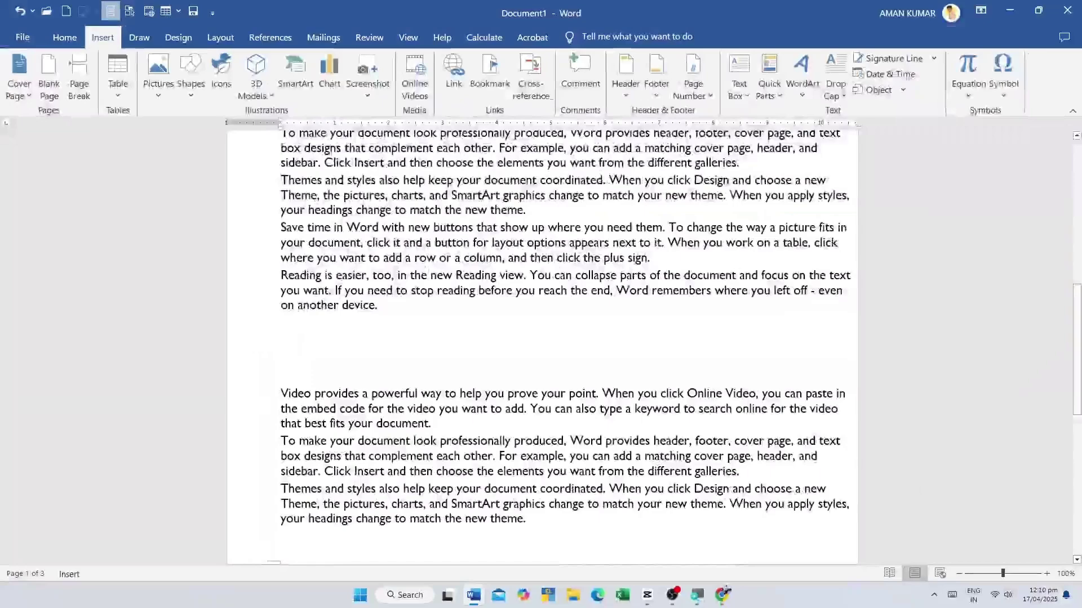
pyautogui.scroll(-10, 685, 233)
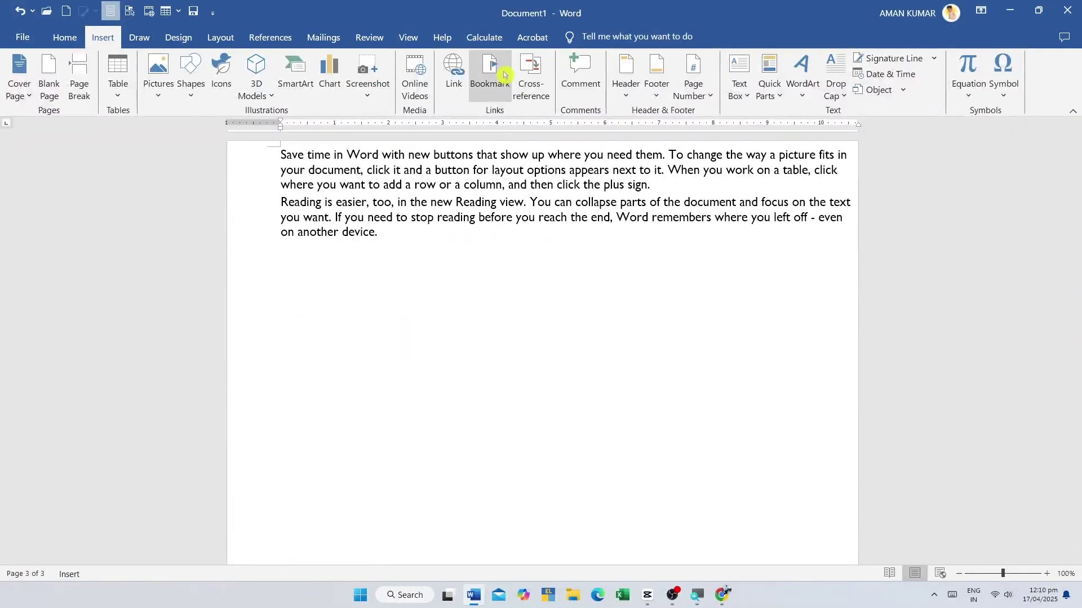
pyautogui.click(399, 237)
pyautogui.press('Return')
pyautogui.press('Return')
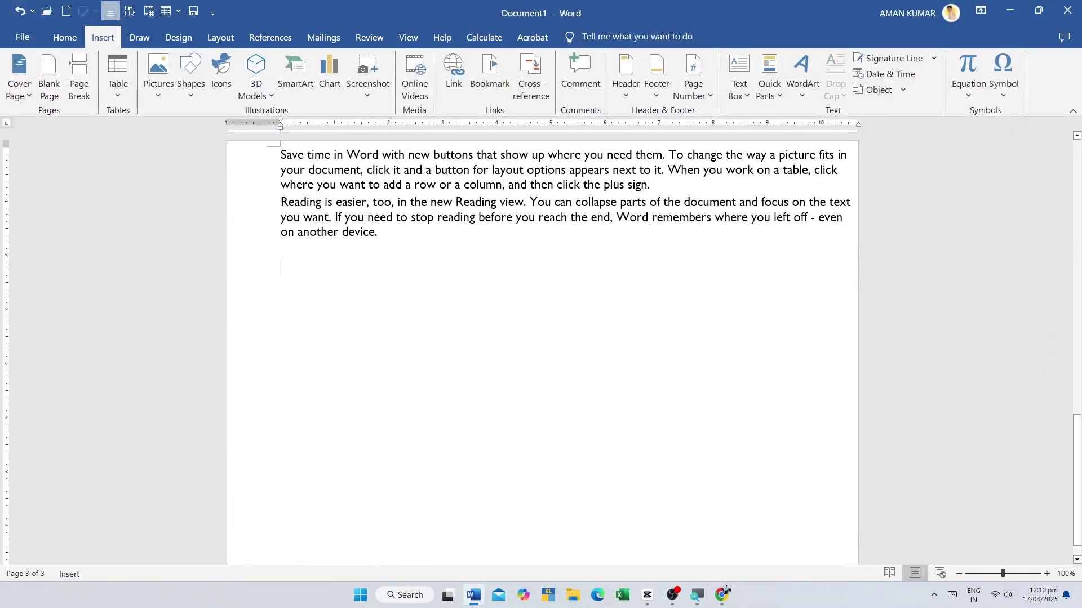
pyautogui.press('Return')
pyautogui.press('Return')
pyautogui.press('Return')
pyautogui.press('Return')
pyautogui.press('Return')
pyautogui.press('Return')
pyautogui.press('Return')
pyautogui.press('Return')
pyautogui.press('Return')
pyautogui.press('Return')
pyautogui.press('Return')
pyautogui.press('Return')
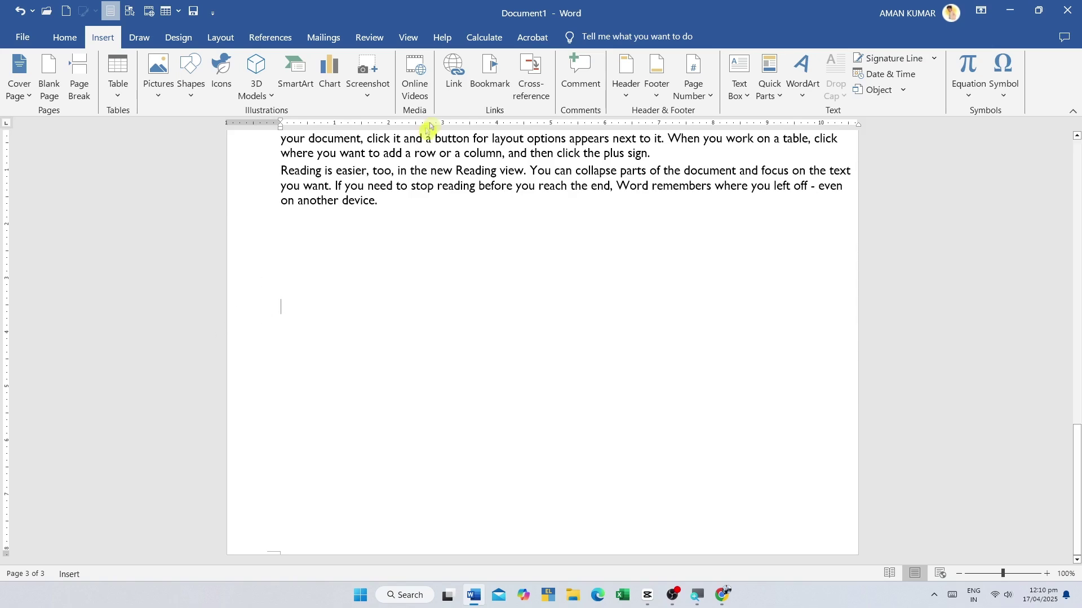
# - Insert cross-references to the ABC bookmark and a second bookmark
pyautogui.click(531, 76)
pyautogui.click(477, 224)
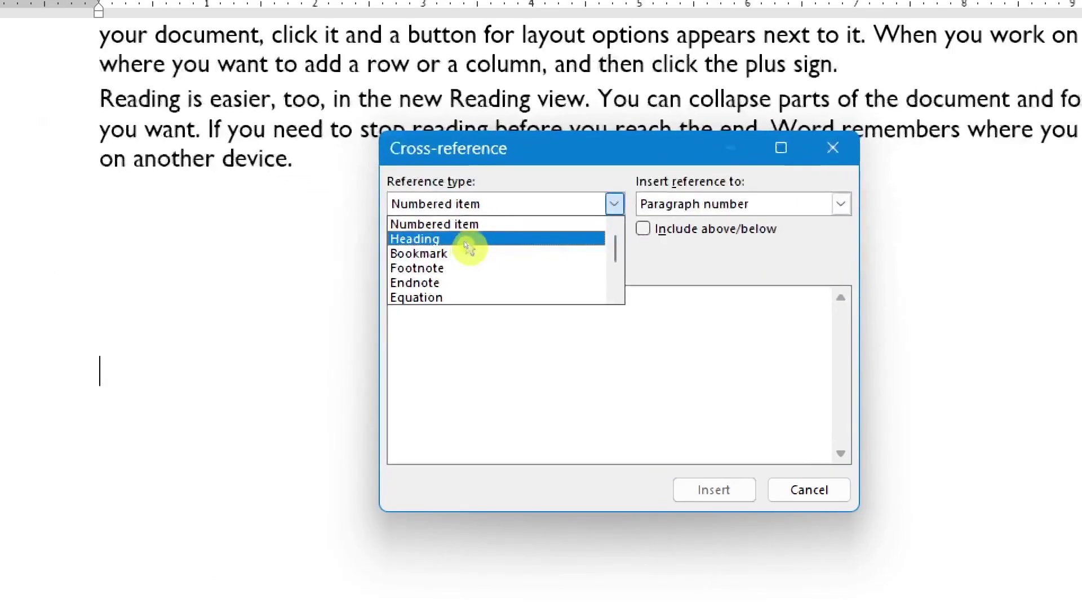
pyautogui.click(457, 248)
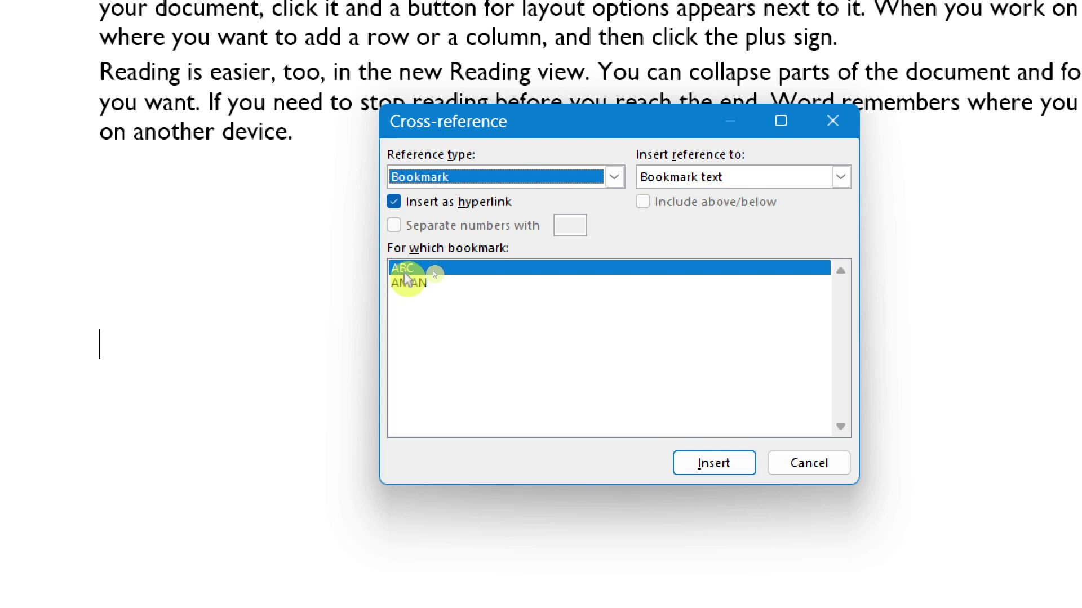
pyautogui.click(715, 463)
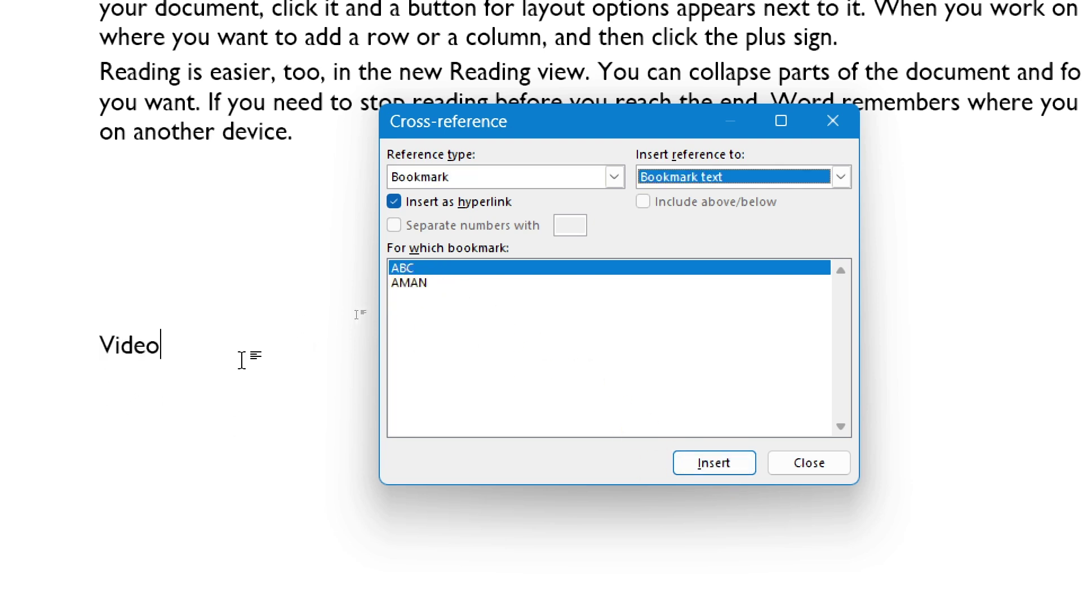
pyautogui.click(436, 302)
pyautogui.click(714, 463)
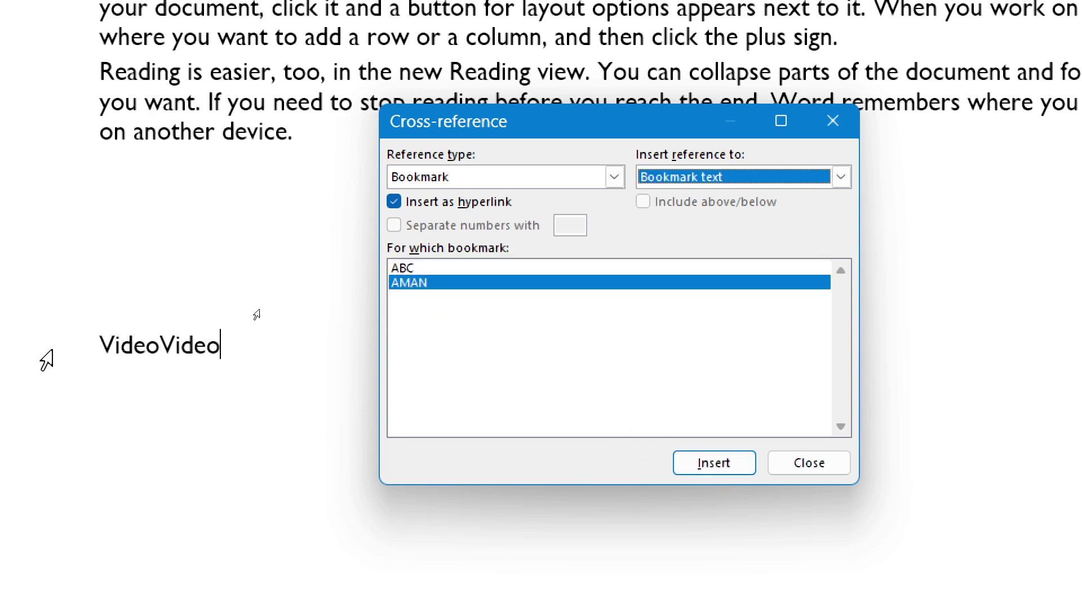
pyautogui.click(822, 464)
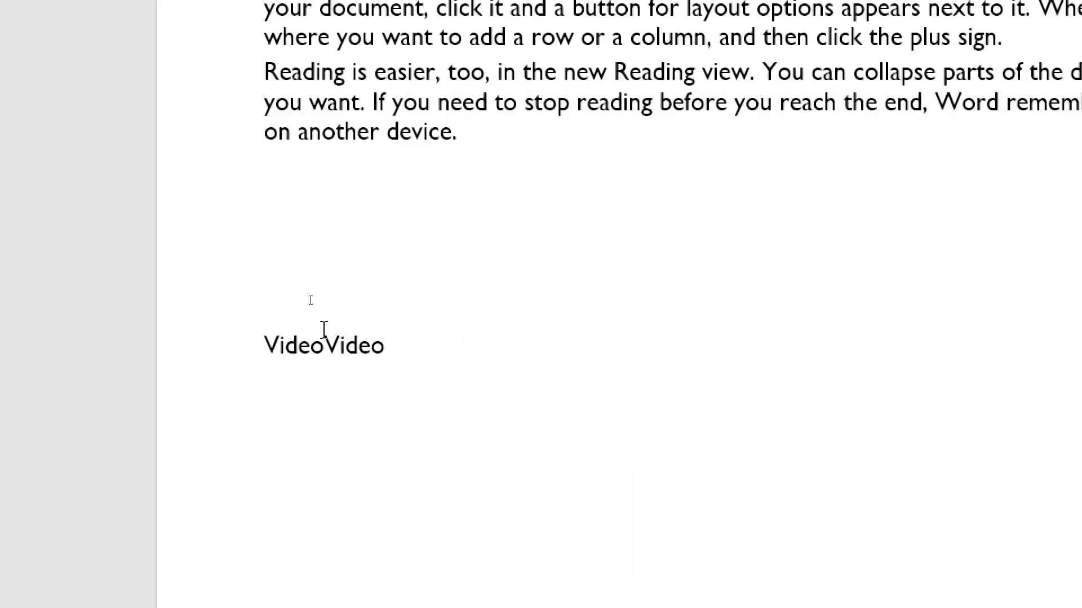
# - Put the second Video reference on its own line and expand the fields to full paragraph text
pyautogui.click(159, 341)
pyautogui.press('Return')
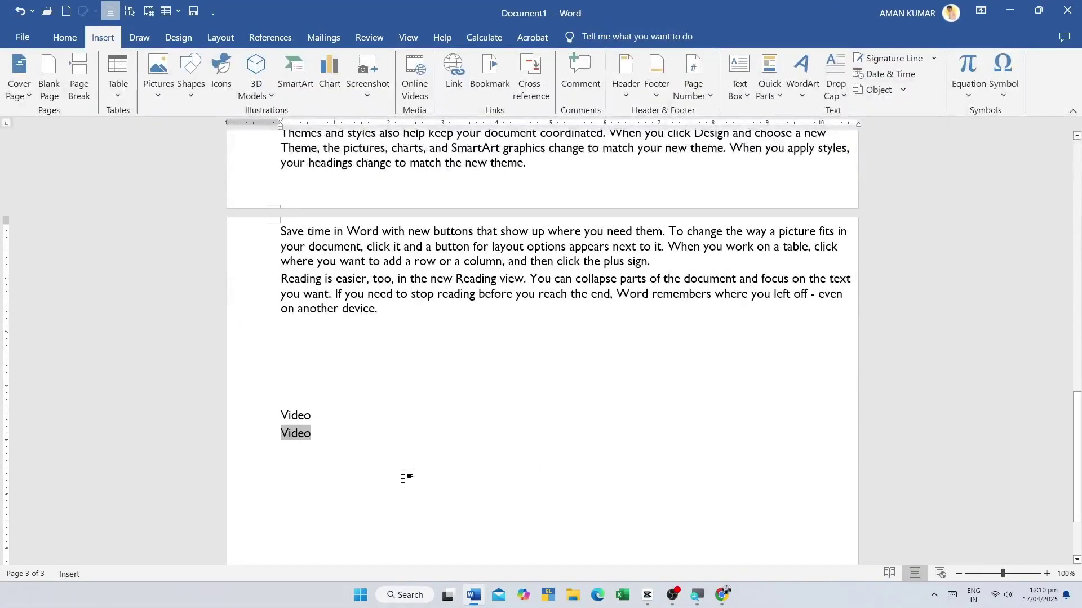
pyautogui.press('F9')
pyautogui.scroll(10, 541, 338)
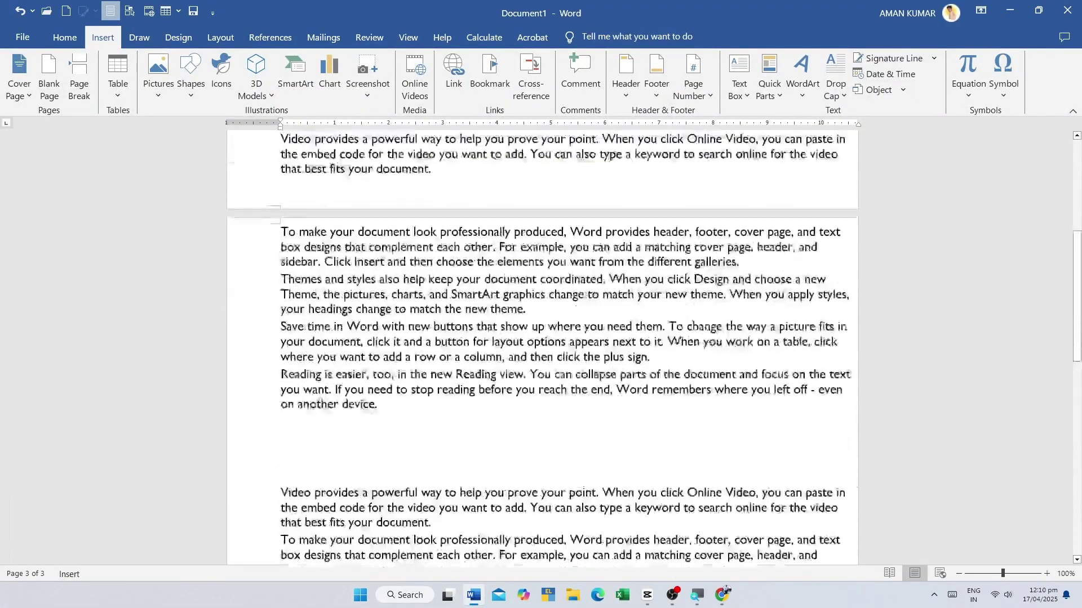
pyautogui.scroll(-10, 422, 387)
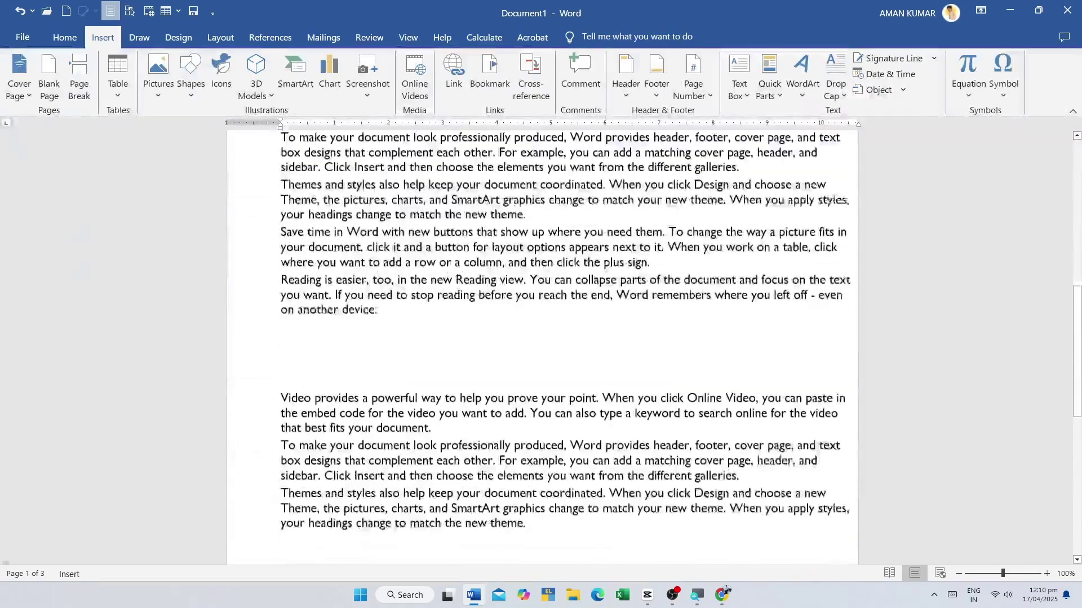
pyautogui.scroll(10, 541, 349)
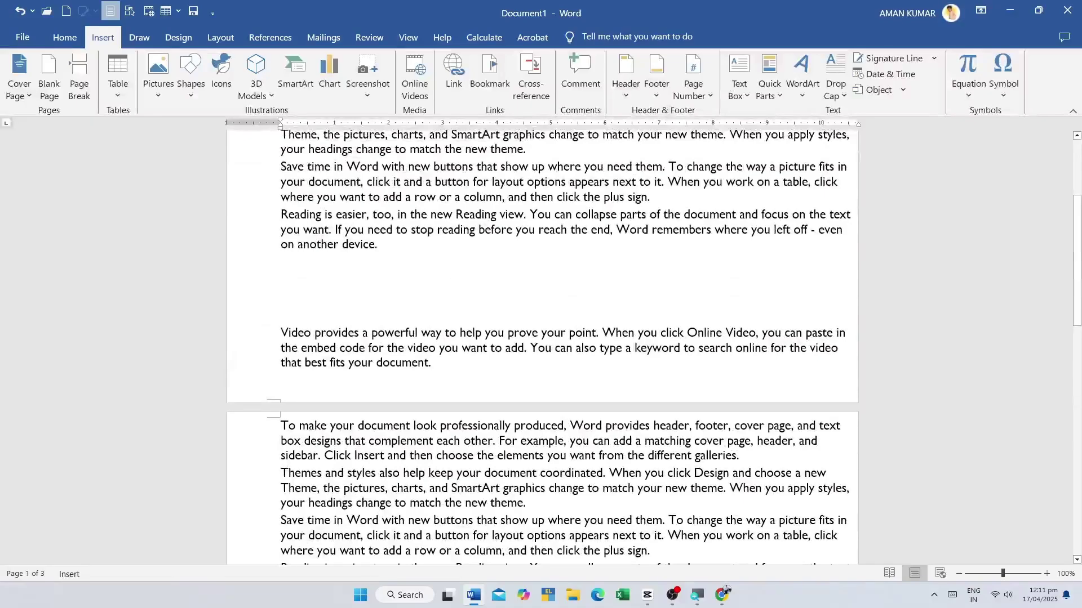
pyautogui.scroll(-5, 541, 338)
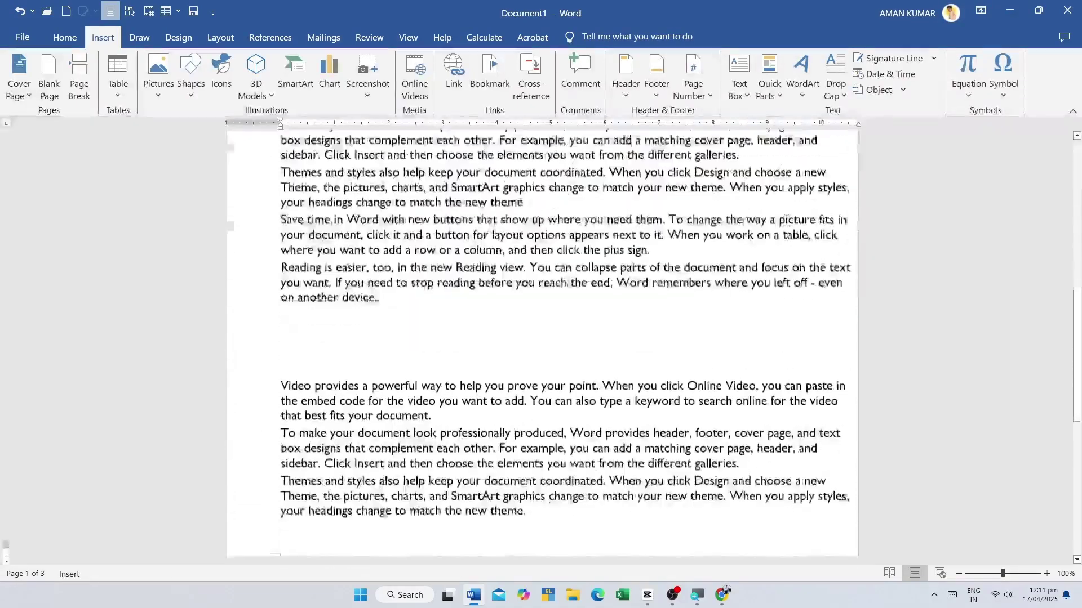
pyautogui.scroll(-6, 541, 338)
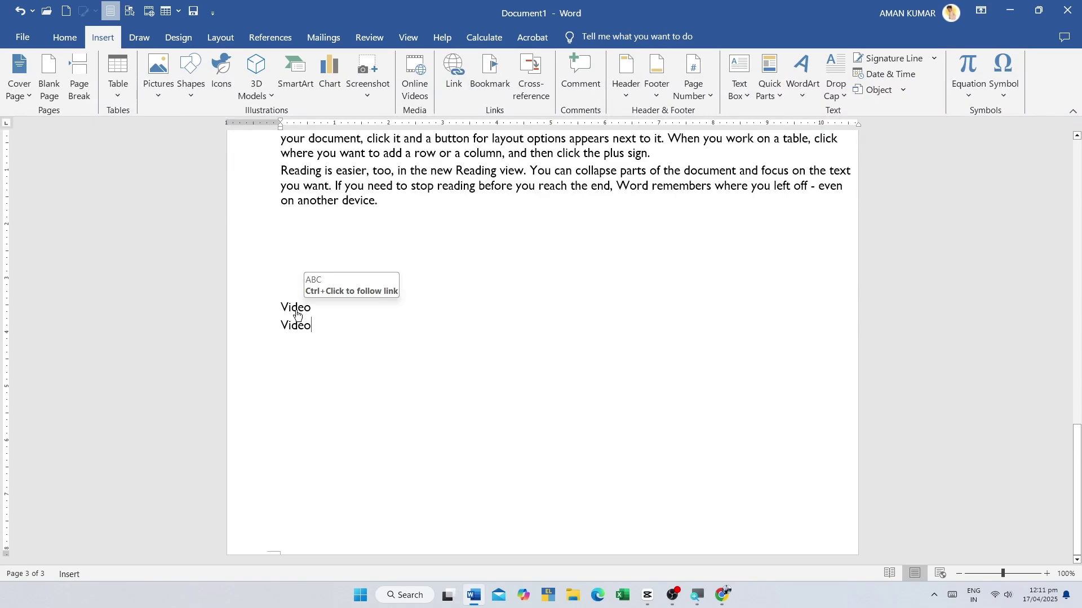
pyautogui.scroll(10, 298, 315)
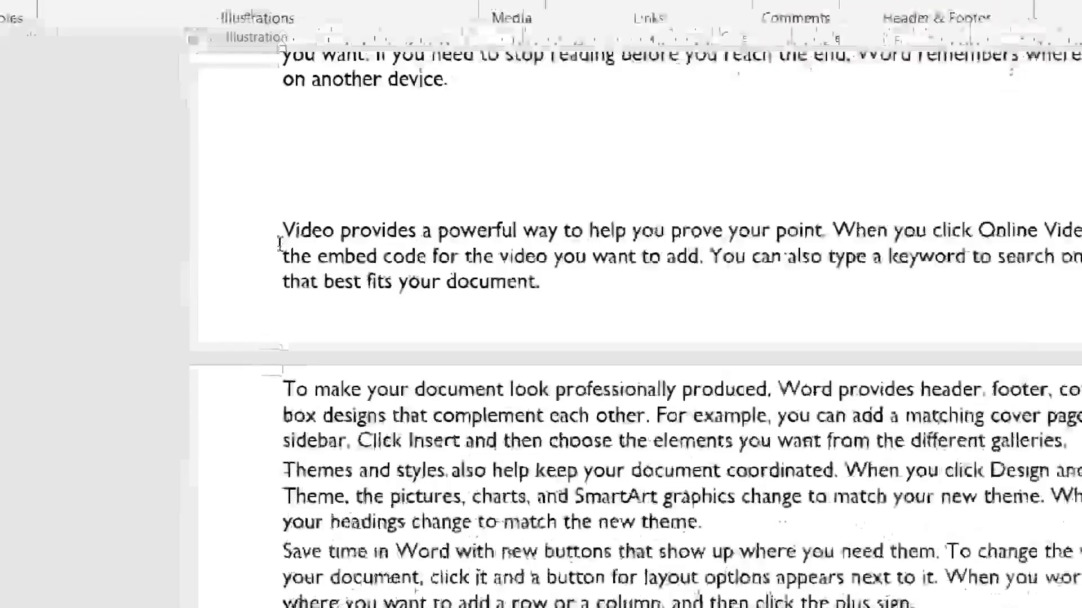
# - Comment 'GOOD' on the word Video, add a second blank comment, then return to GOOD
pyautogui.scroll(-10, 299, 338)
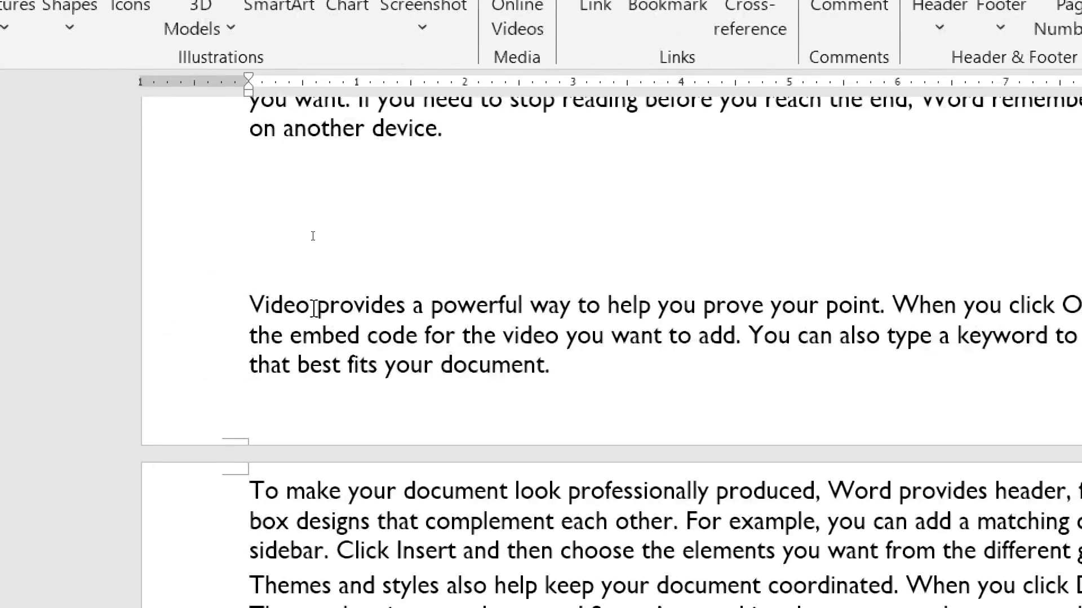
pyautogui.doubleClick(298, 305)
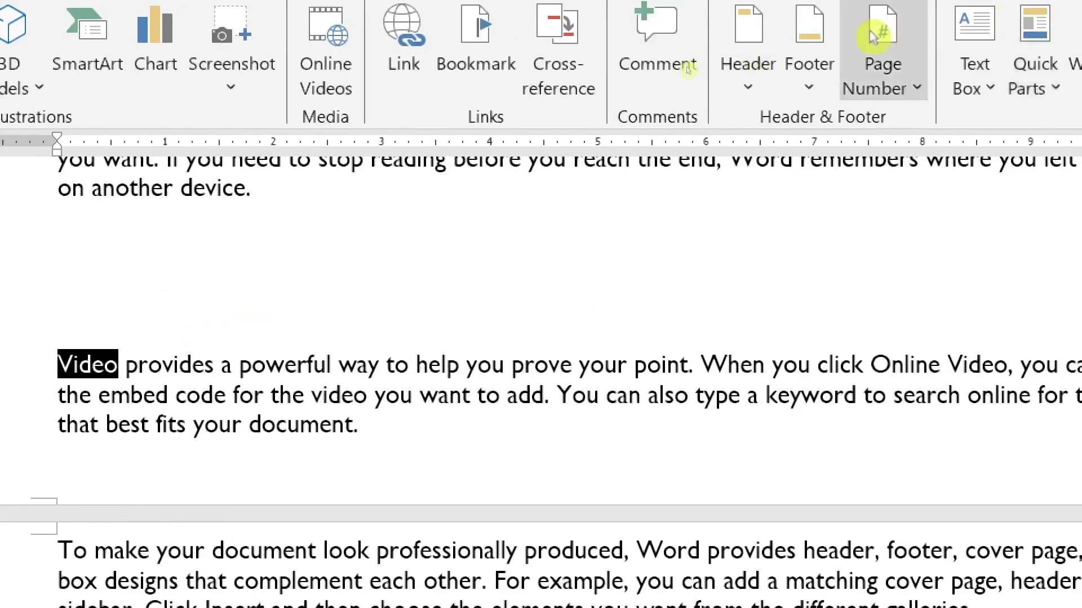
pyautogui.click(634, 40)
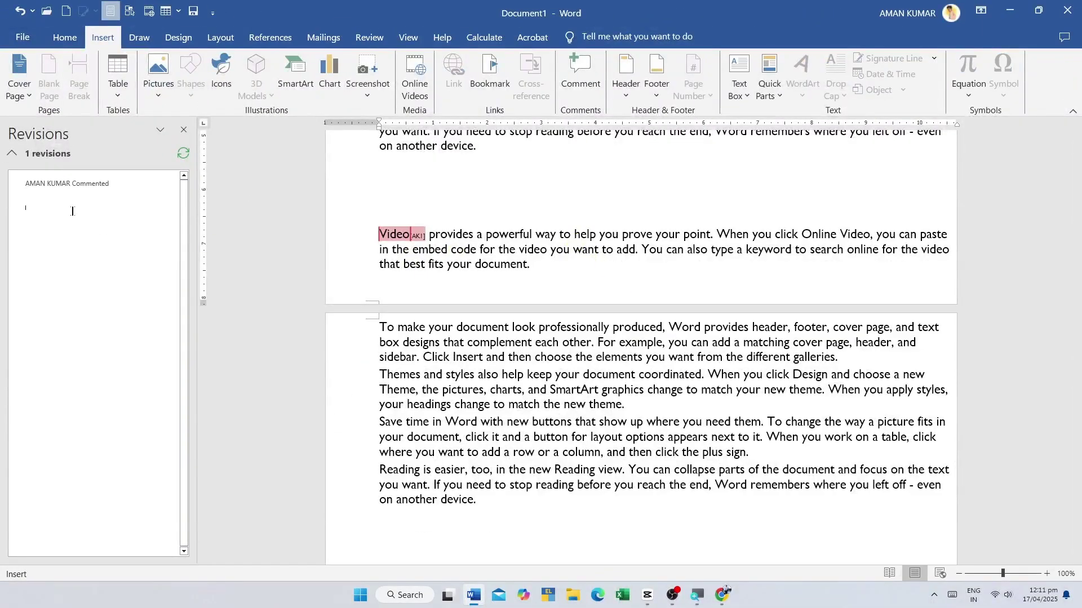
pyautogui.press('t')
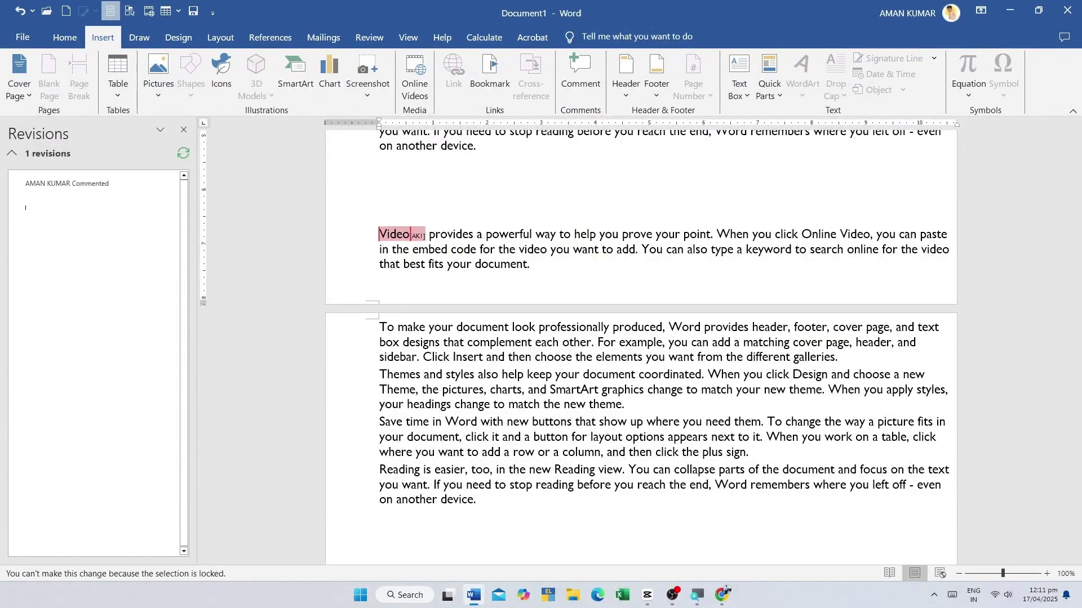
pyautogui.hotkey('ctrl', 'alt', 'm')
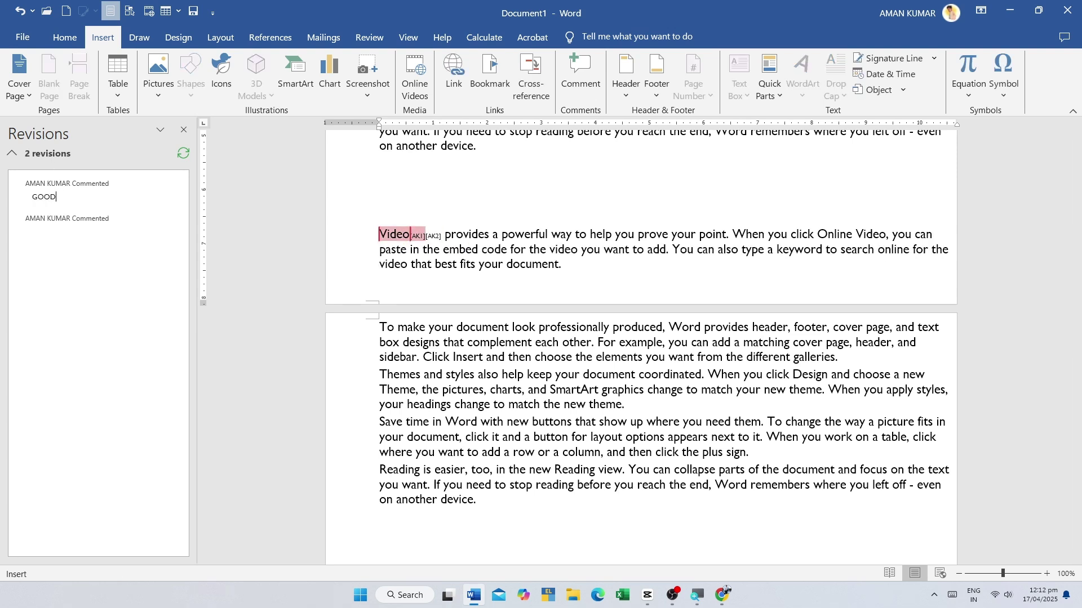
pyautogui.press('Return')
pyautogui.click(25, 216)
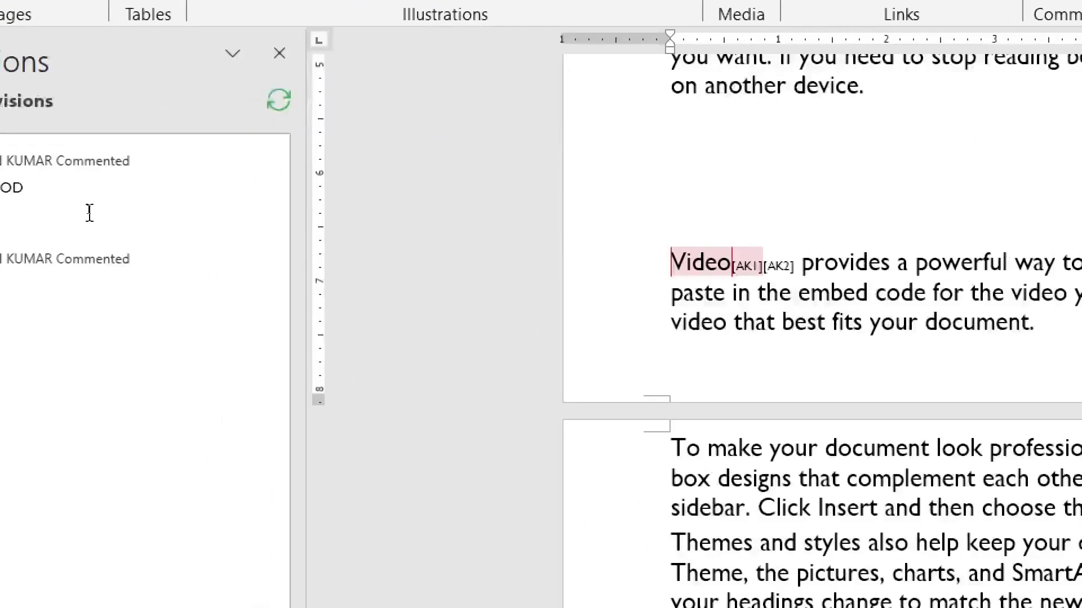
pyautogui.click(56, 201)
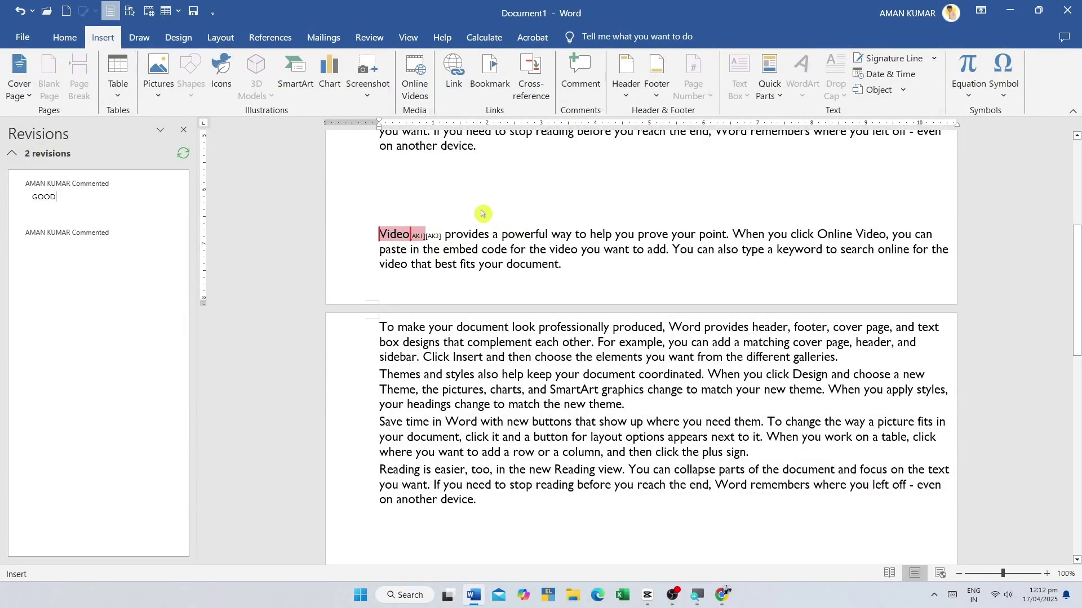
# - Type COMPUTER on page 1's first line, centre it and grow it to 48 pt
pyautogui.click(579, 82)
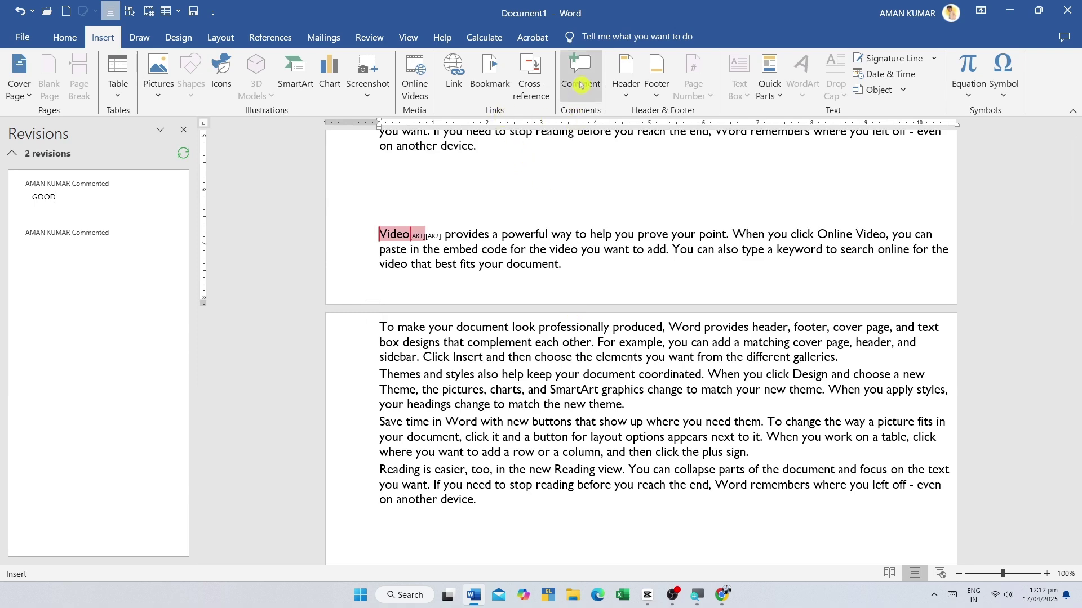
pyautogui.scroll(5, 594, 308)
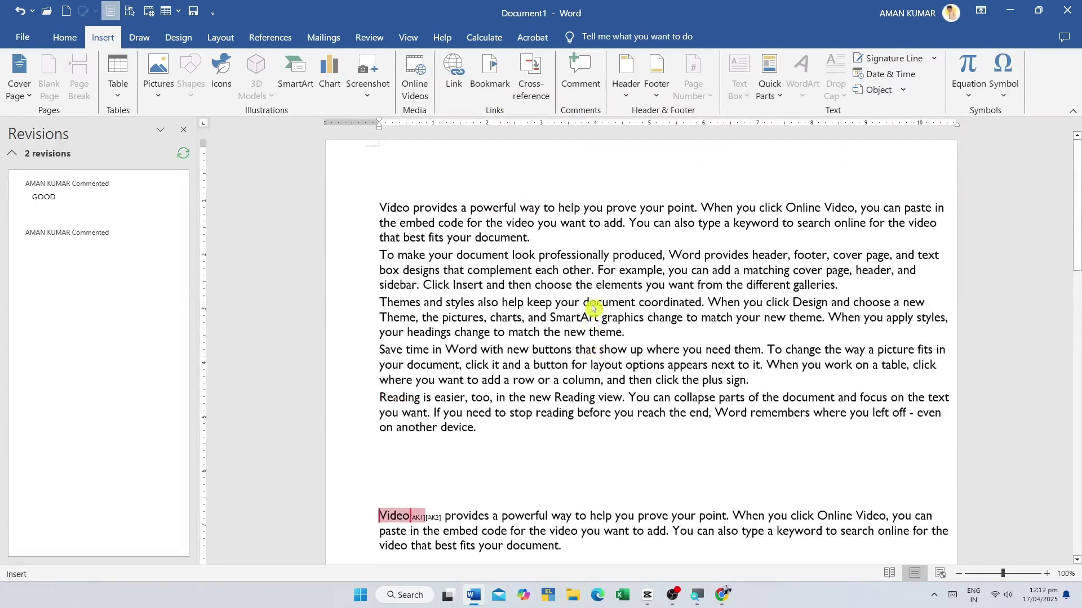
pyautogui.click(543, 160)
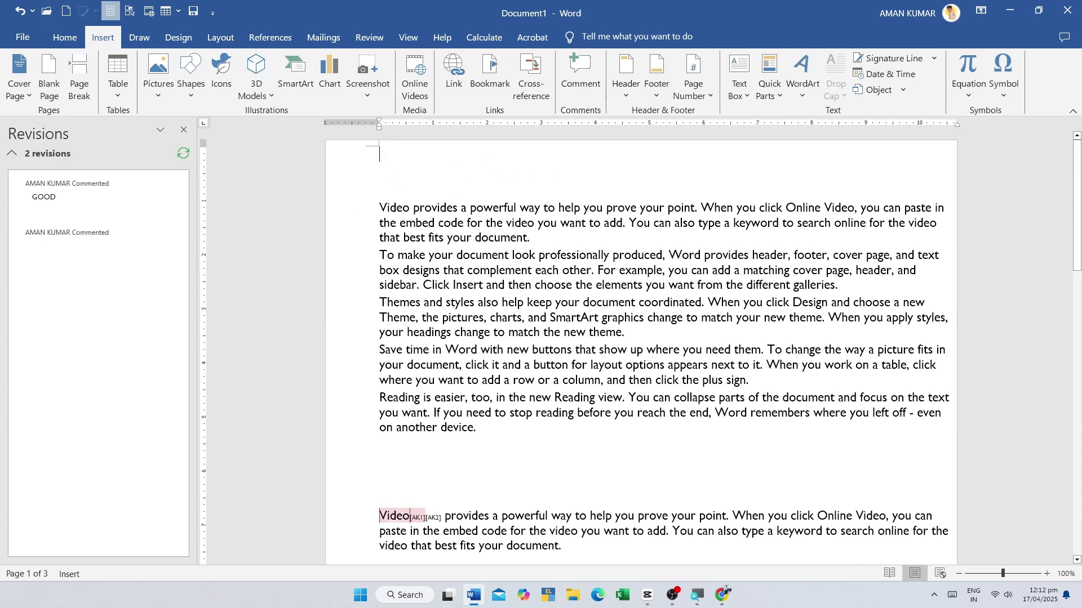
pyautogui.write('C')
pyautogui.press('BackSpace')
pyautogui.press('BackSpace')
pyautogui.press('BackSpace')
pyautogui.press('BackSpace')
pyautogui.press('BackSpace')
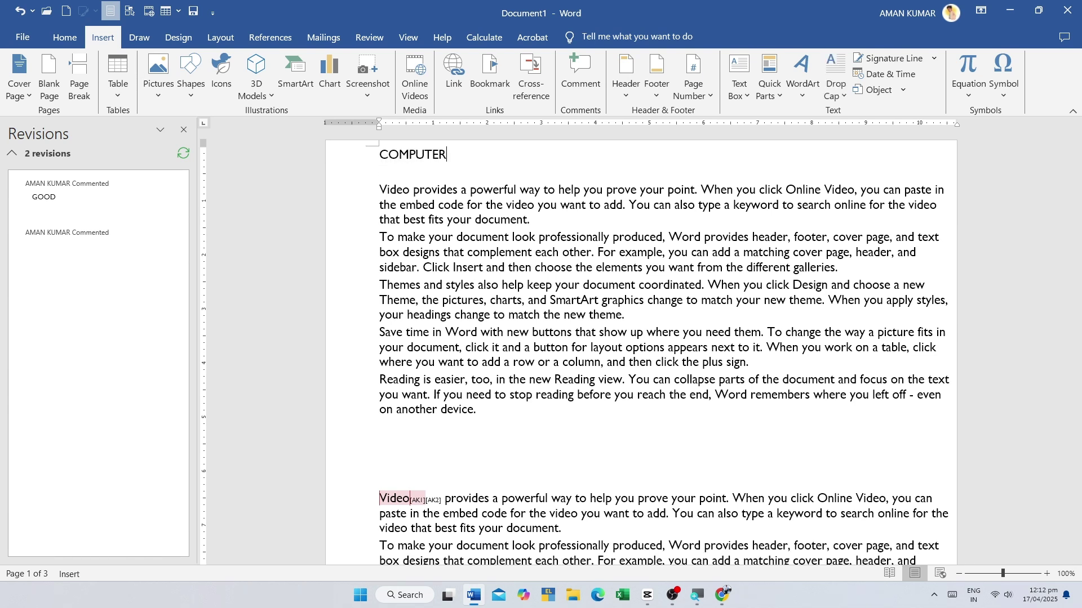
pyautogui.doubleClick(437, 161)
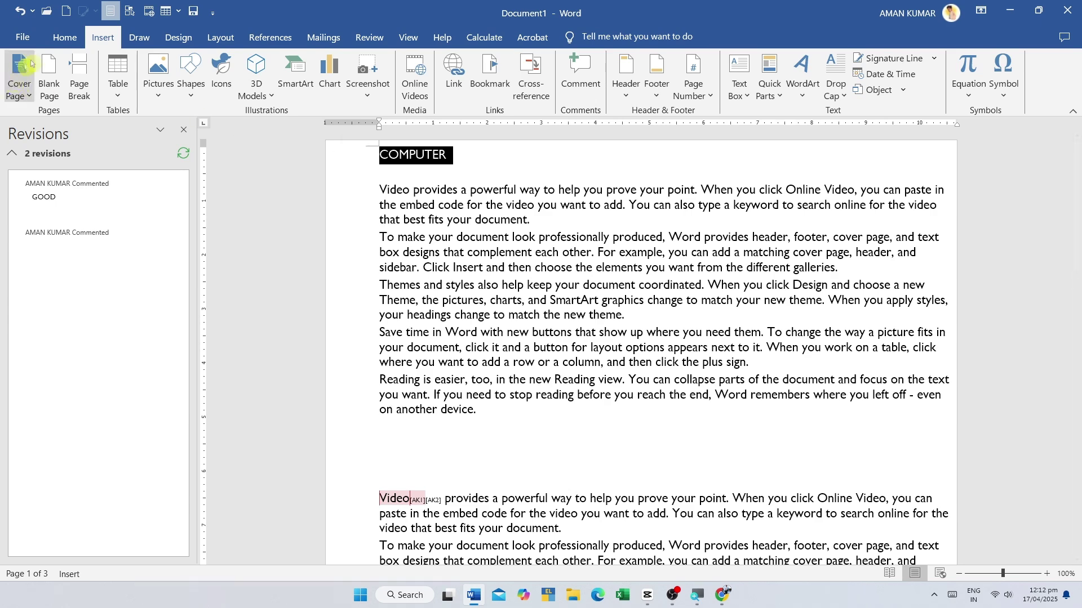
pyautogui.click(68, 43)
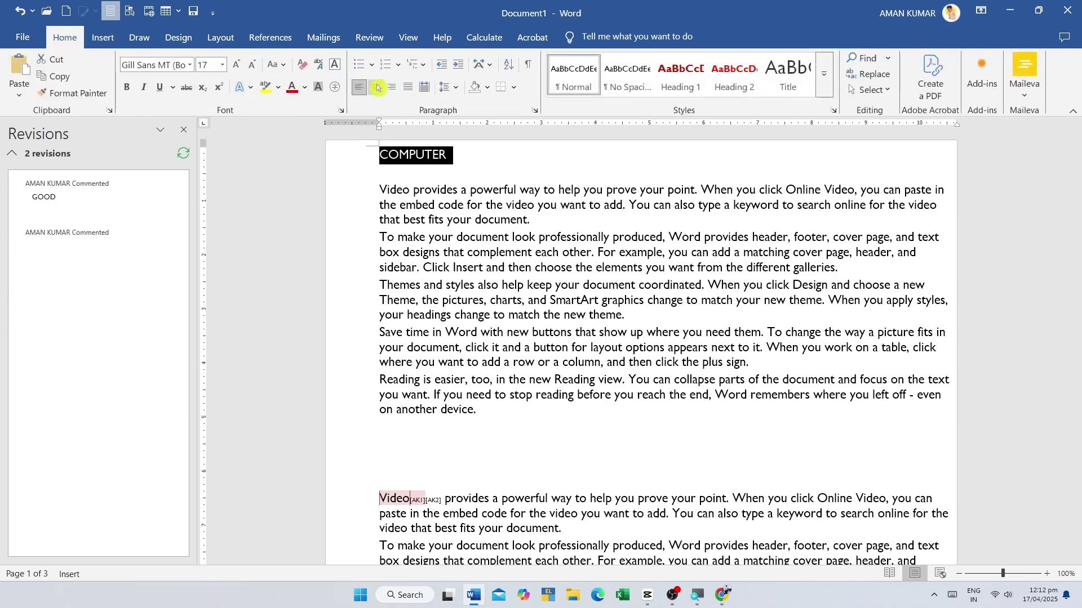
pyautogui.click(375, 87)
pyautogui.click(236, 64)
pyautogui.click(236, 64)
pyautogui.click(236, 65)
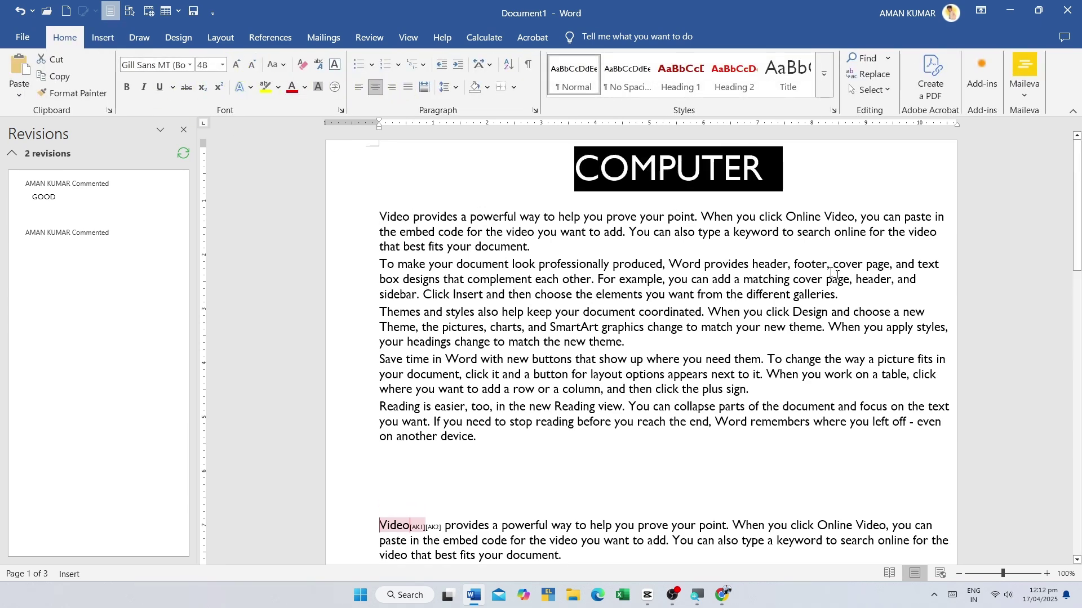
pyautogui.click(236, 64)
# - Check the COMPUTER title's formatting, then open the built-in header designs gallery
pyautogui.click(792, 215)
pyautogui.moveTo(766, 169); pyautogui.dragTo(572, 169)
pyautogui.click(543, 231)
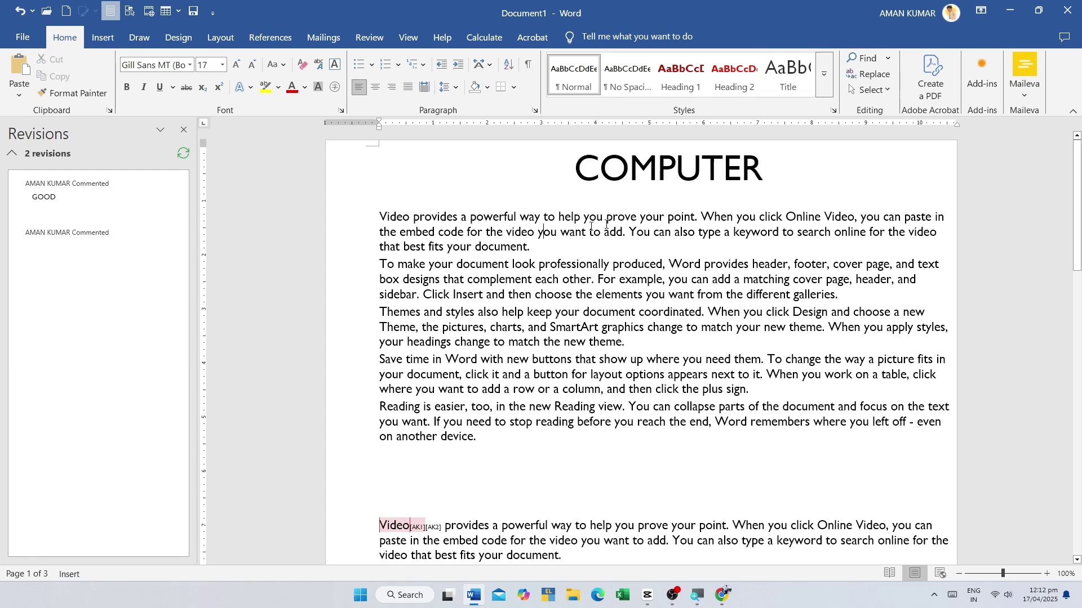
pyautogui.moveTo(765, 162); pyautogui.dragTo(573, 169)
pyautogui.click(765, 169)
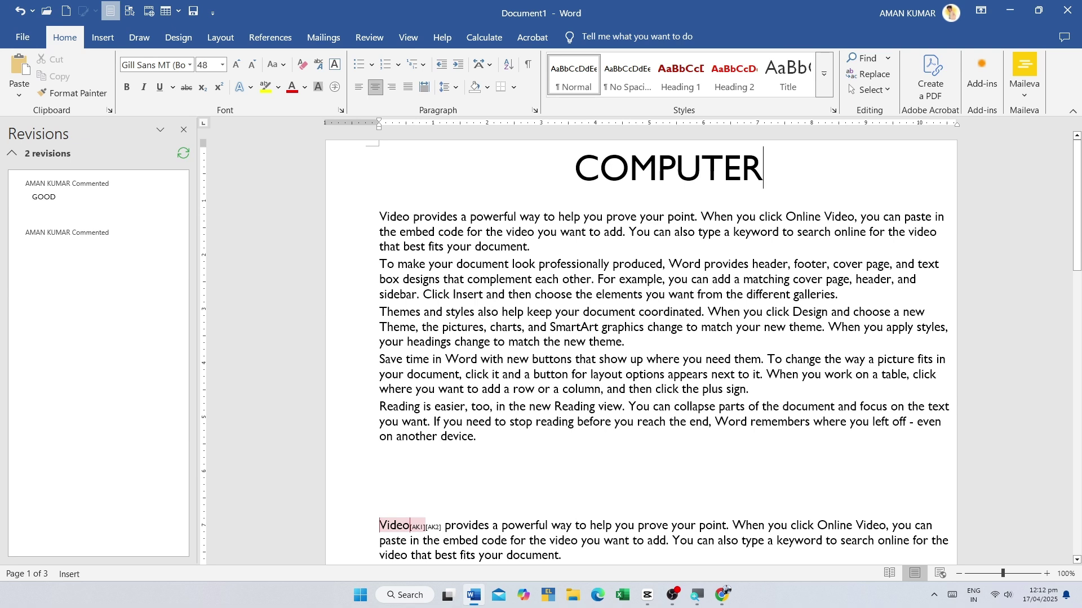
pyautogui.moveTo(765, 169)
pyautogui.mouseDown()
pyautogui.moveTo(572, 169)
pyautogui.moveTo(767, 169)
pyautogui.mouseUp()
pyautogui.click(524, 197)
pyautogui.click(751, 231)
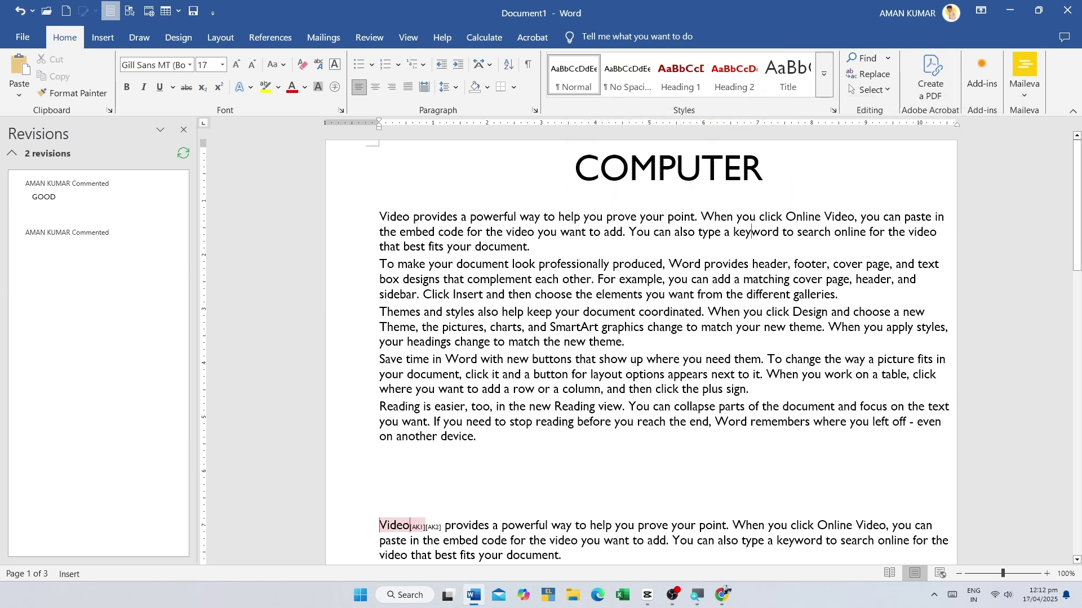
pyautogui.click(103, 37)
pyautogui.click(625, 70)
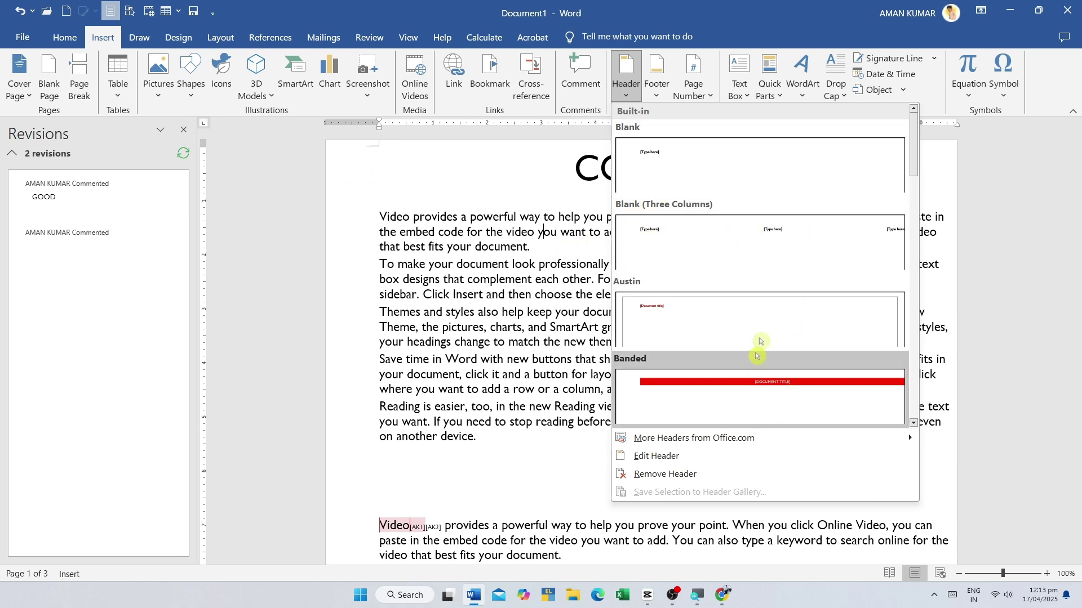
# - Insert a blank header reading COMPUTER and enlarge it to 22 pt
pyautogui.click(664, 163)
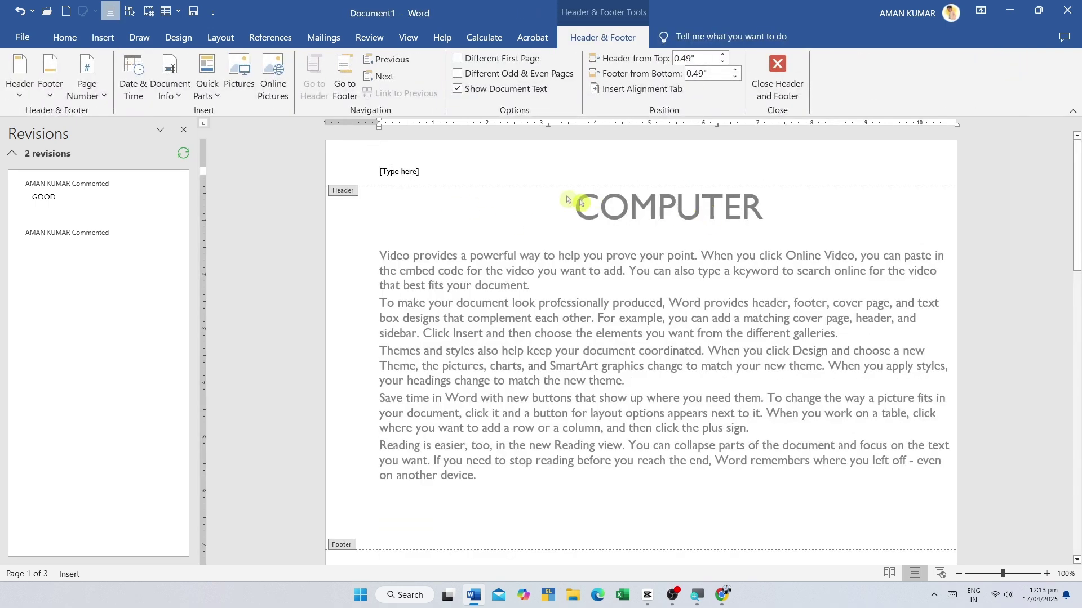
pyautogui.click(413, 170)
pyautogui.write('co')
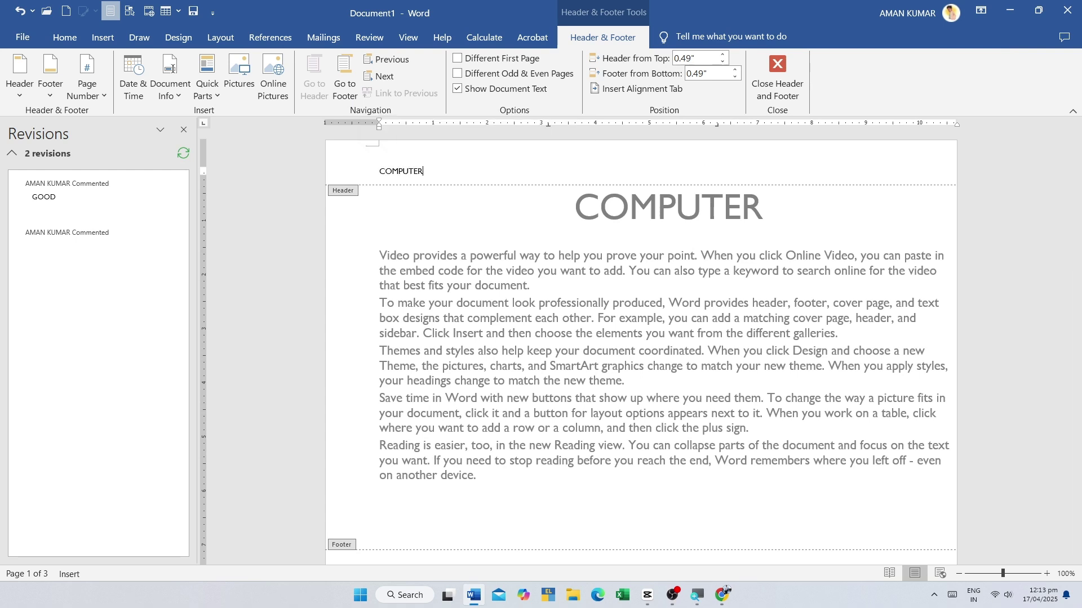
pyautogui.tripleClick(462, 184)
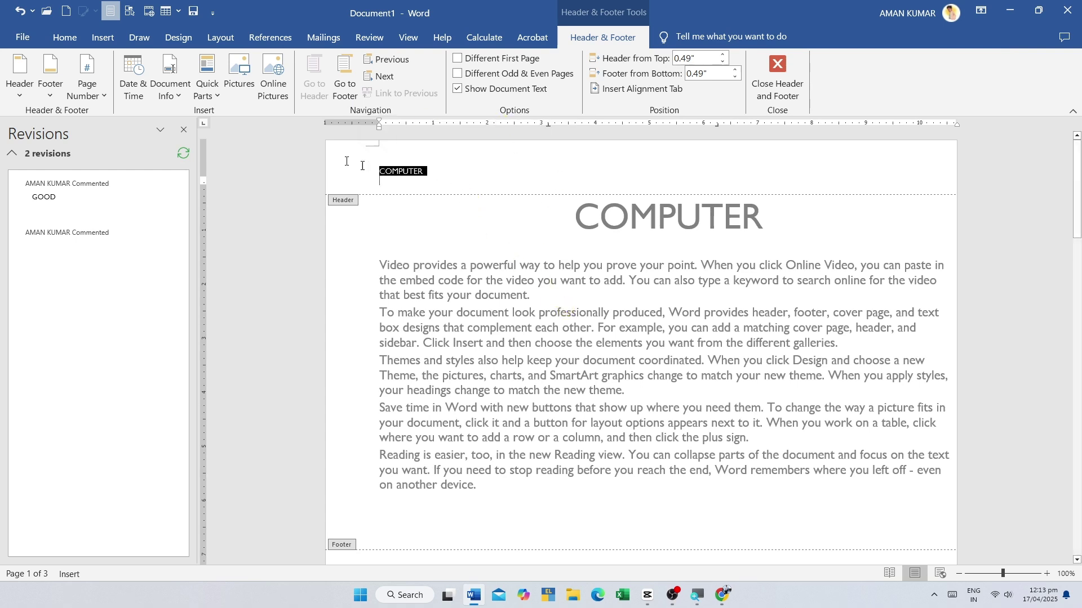
pyautogui.click(64, 38)
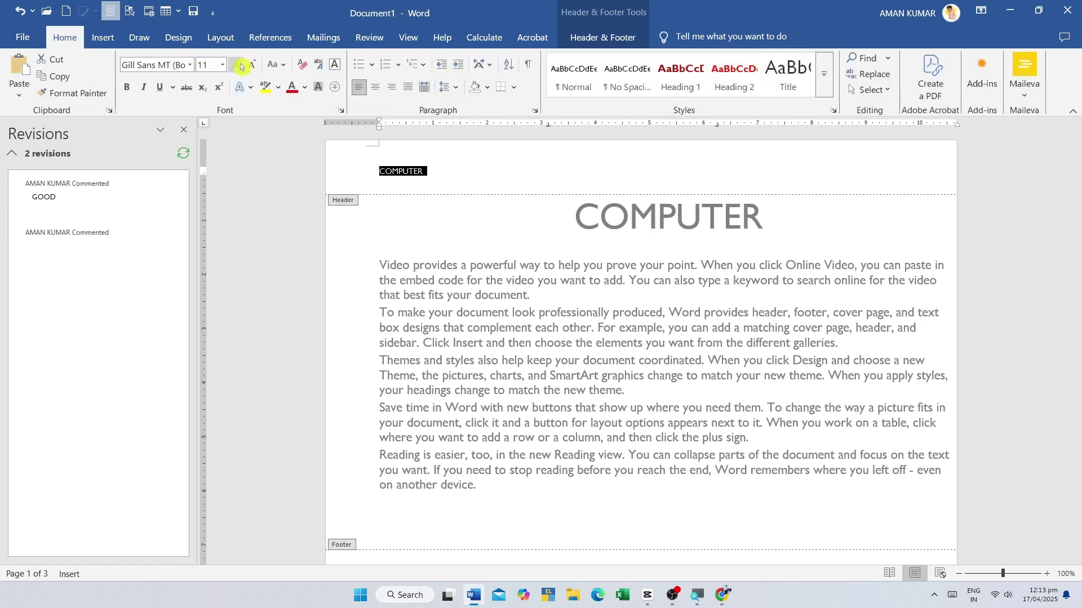
pyautogui.click(237, 64)
pyautogui.click(236, 64)
pyautogui.click(237, 65)
pyautogui.click(237, 65)
pyautogui.click(237, 64)
pyautogui.click(237, 64)
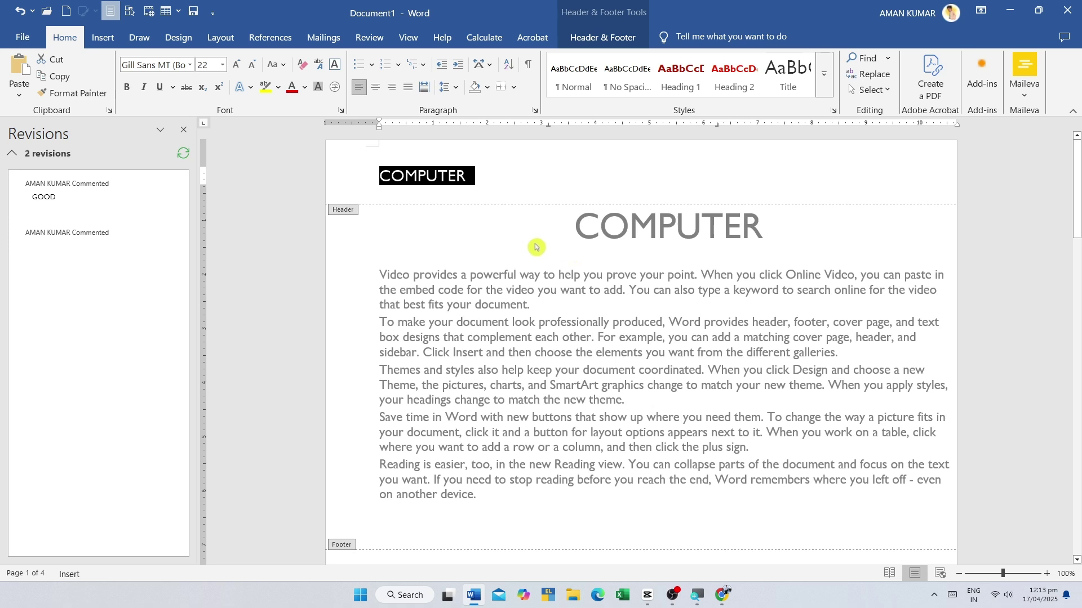
pyautogui.click(475, 172)
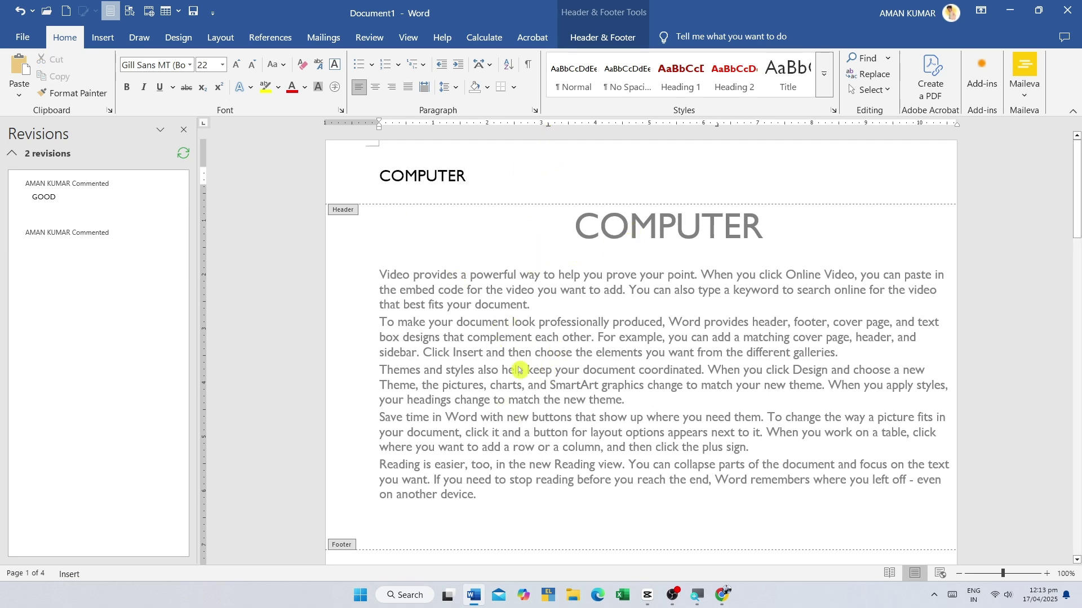
# - Type XDSSDDS inside 'coordinated' in the body, then reopen the header
pyautogui.doubleClick(507, 231)
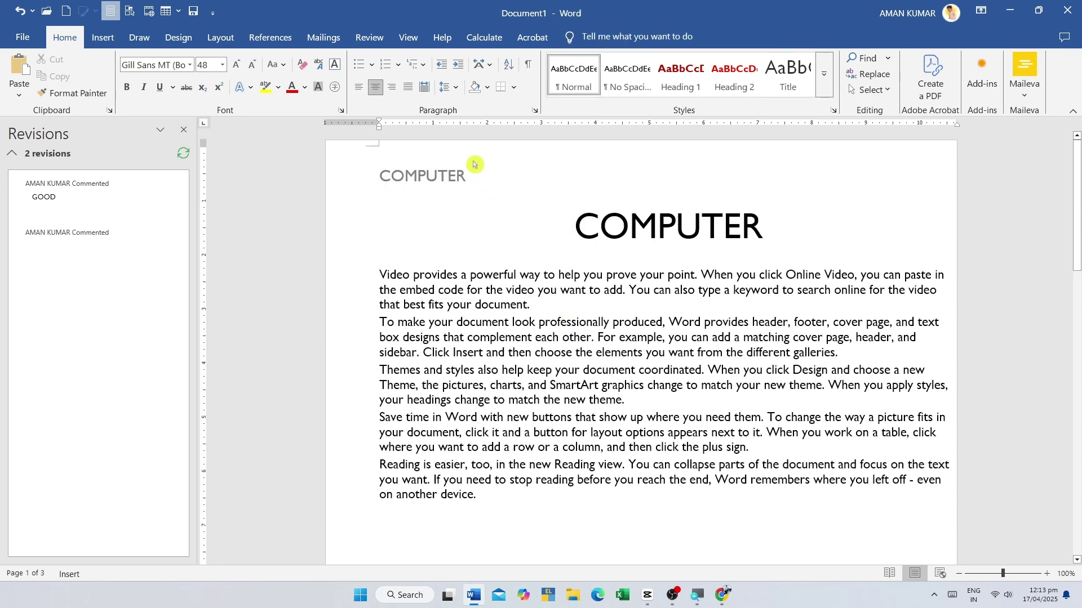
pyautogui.click(679, 370)
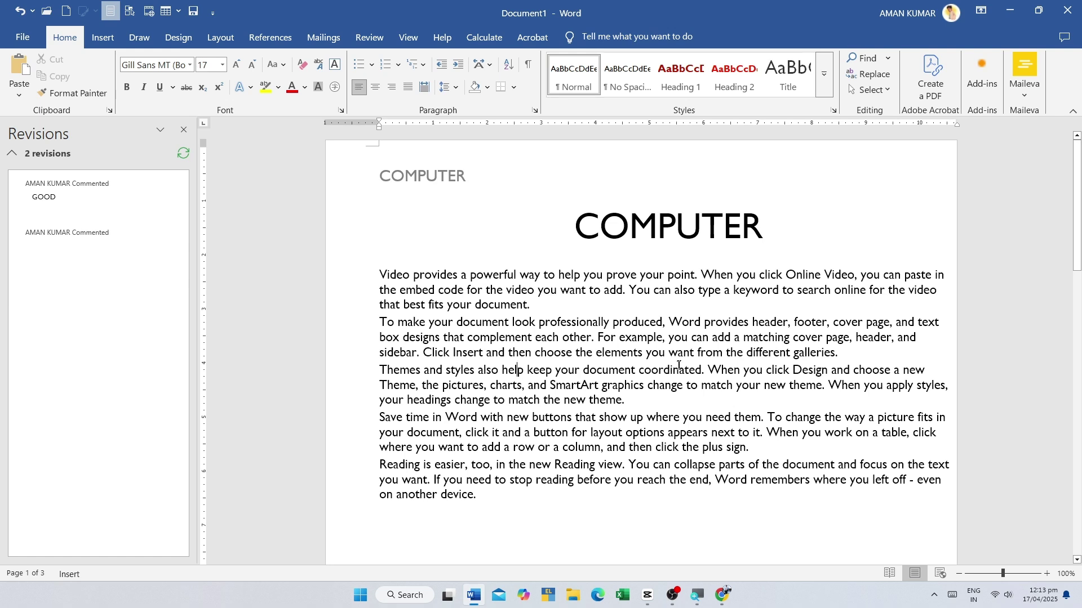
pyautogui.write('XDSSDDS')
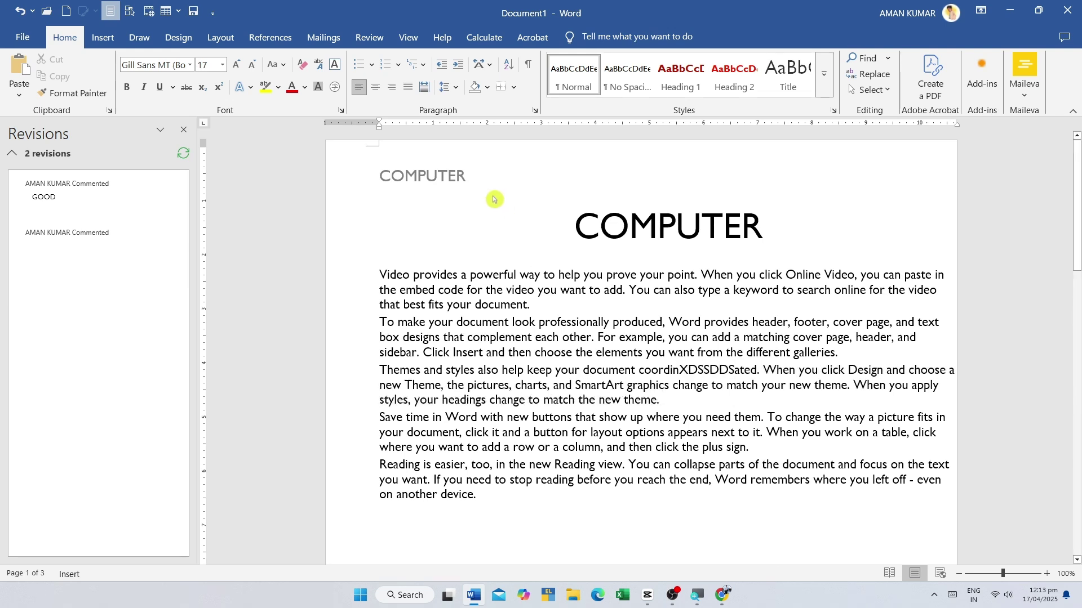
pyautogui.doubleClick(499, 164)
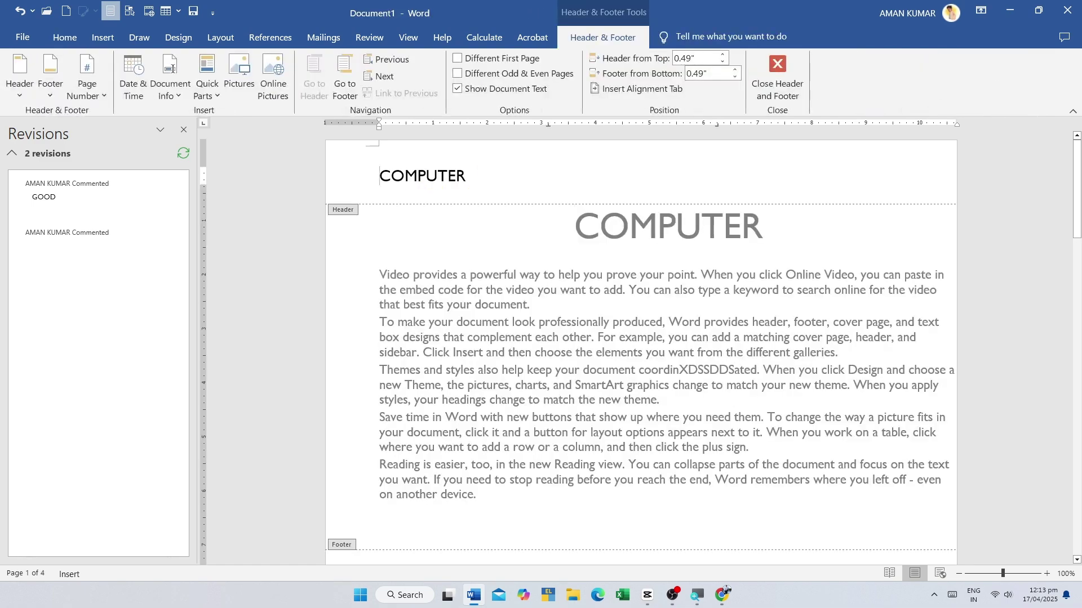
# - Insert the Blank (Three Columns) footer on the pages
pyautogui.scroll(-9, 483, 186)
pyautogui.scroll(4, 430, 264)
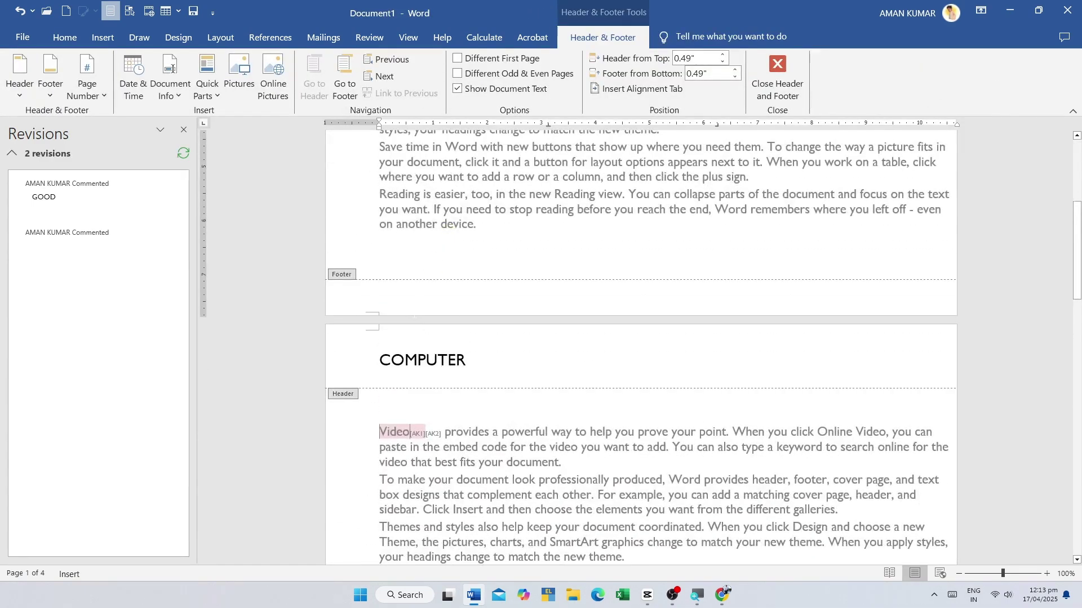
pyautogui.scroll(7, 423, 308)
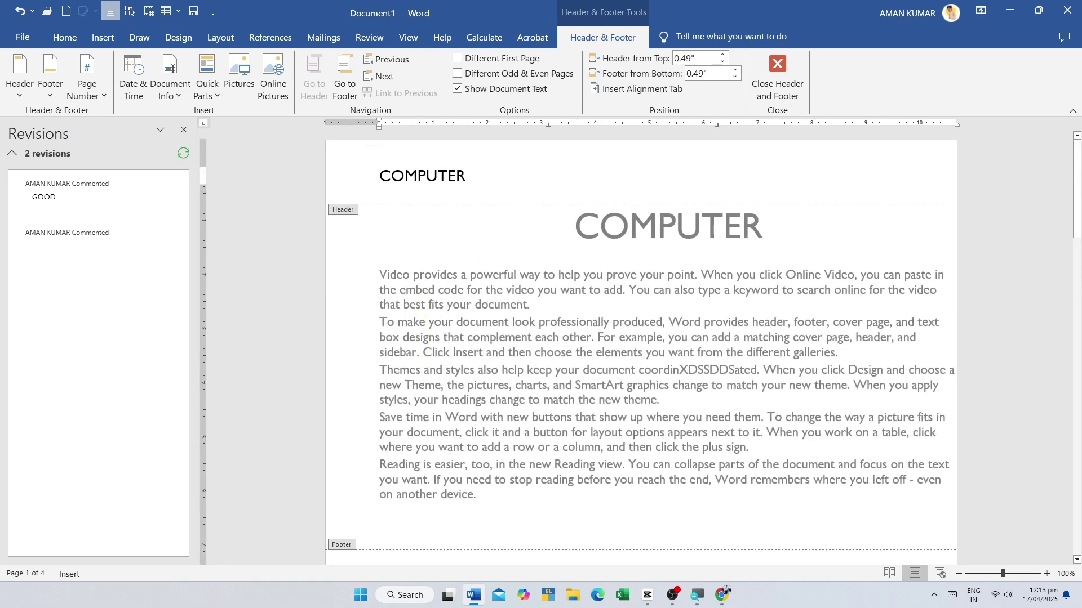
pyautogui.scroll(-10, 510, 265)
pyautogui.scroll(3, 642, 349)
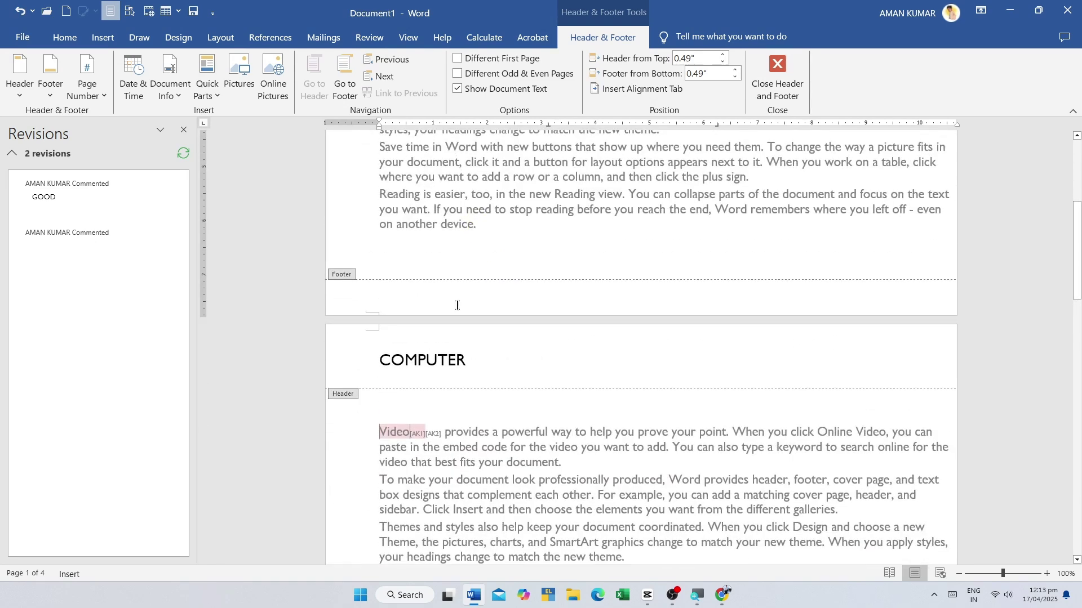
pyautogui.scroll(5, 456, 306)
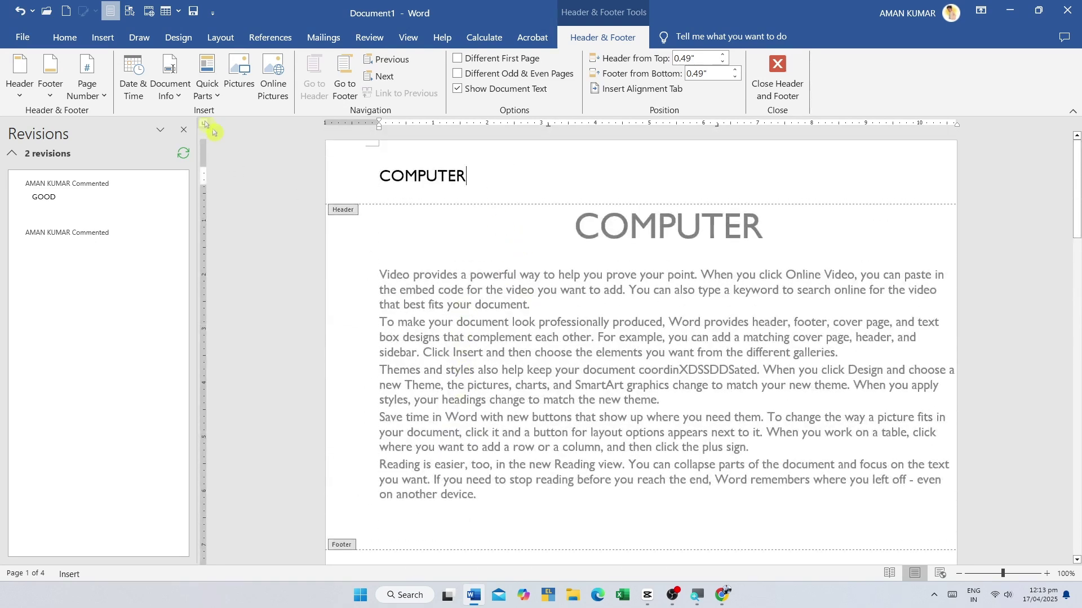
pyautogui.click(103, 38)
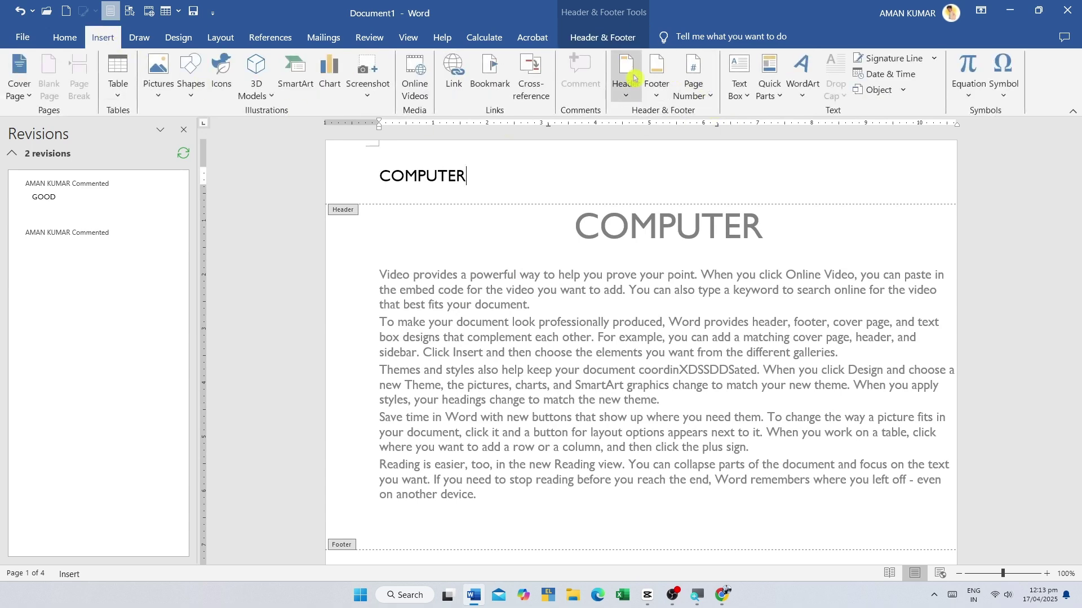
pyautogui.click(657, 77)
pyautogui.click(656, 76)
pyautogui.click(656, 76)
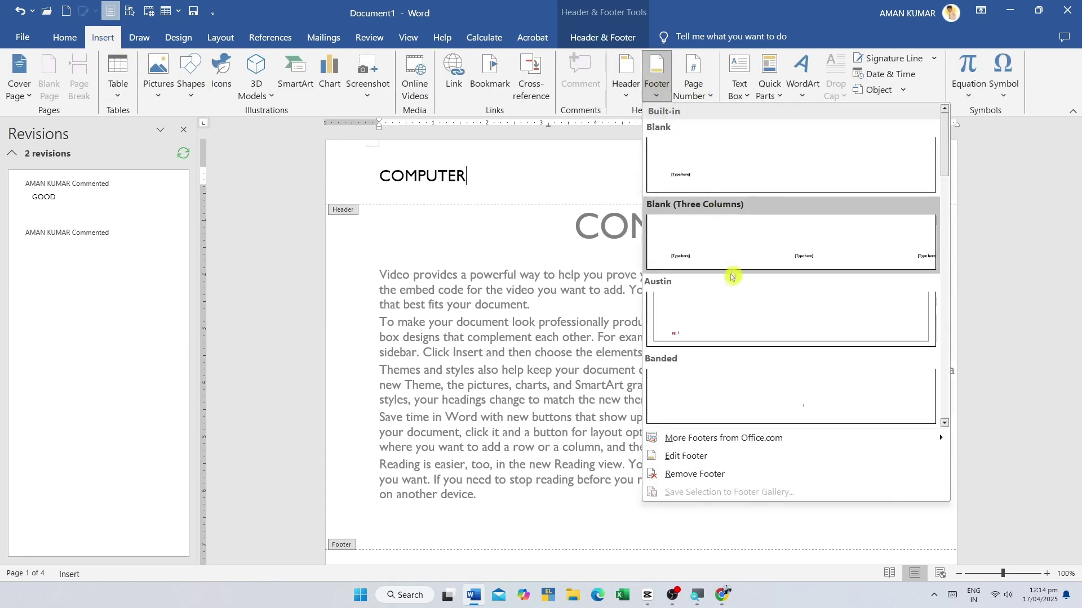
pyautogui.click(718, 253)
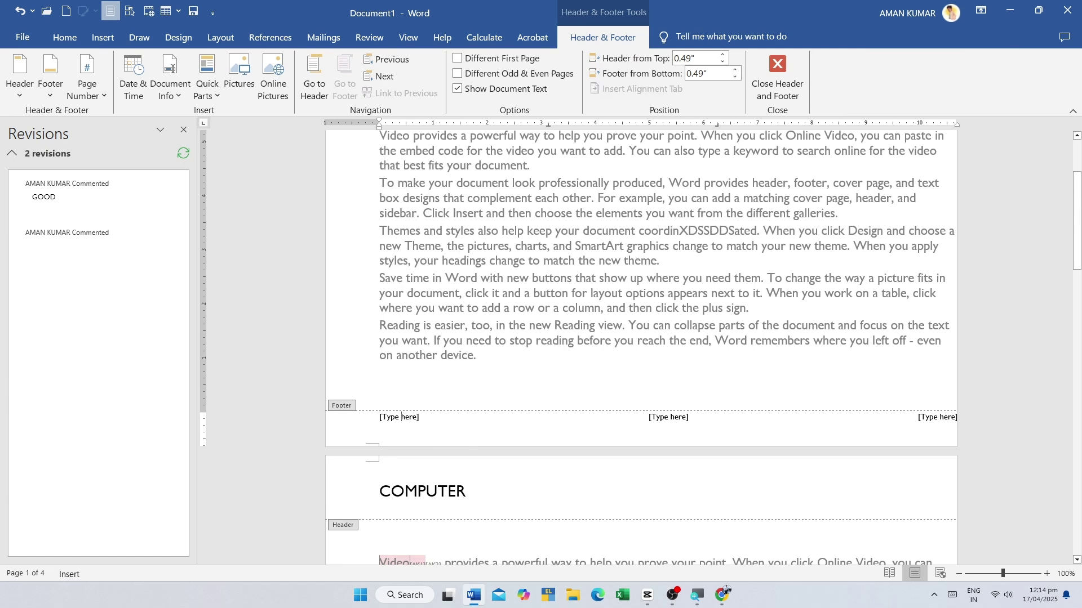
# - Select the left and right footer placeholders, then close header and footer editing
pyautogui.click(399, 416)
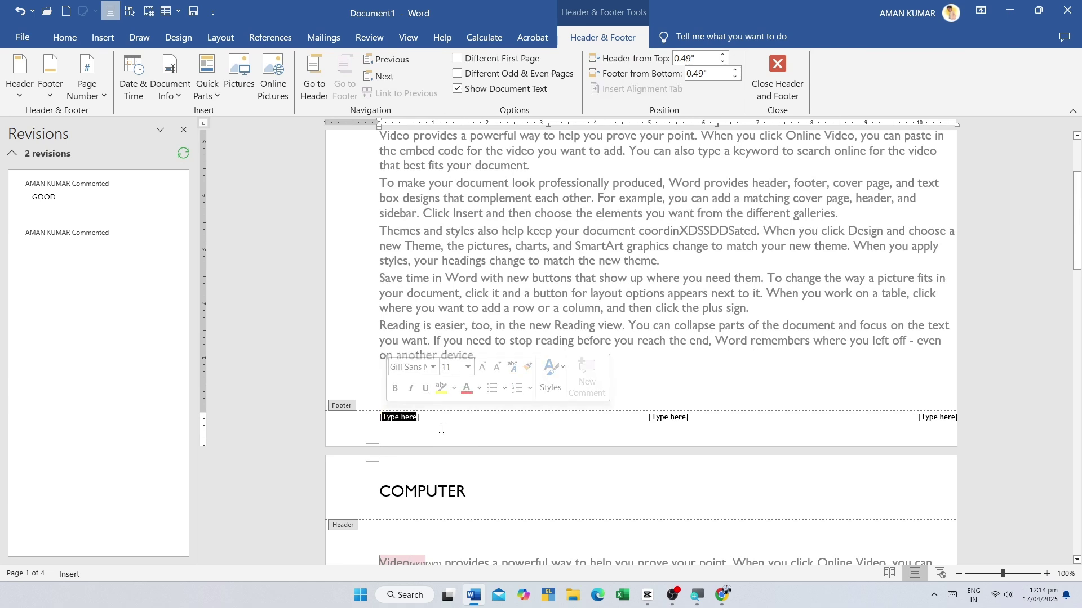
pyautogui.click(946, 413)
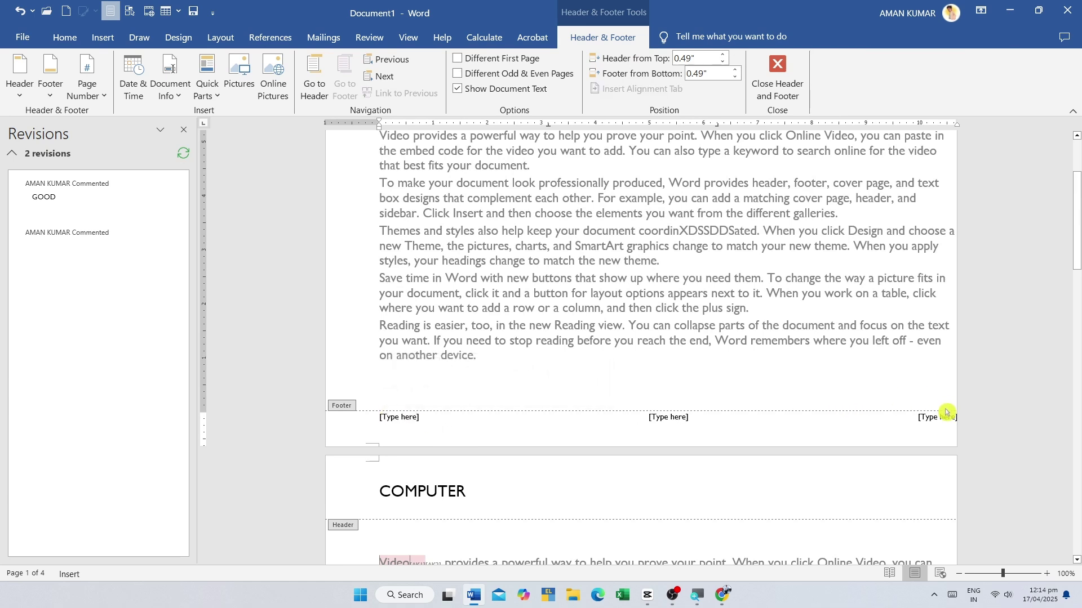
pyautogui.scroll(3, 846, 459)
pyautogui.scroll(-3, 596, 466)
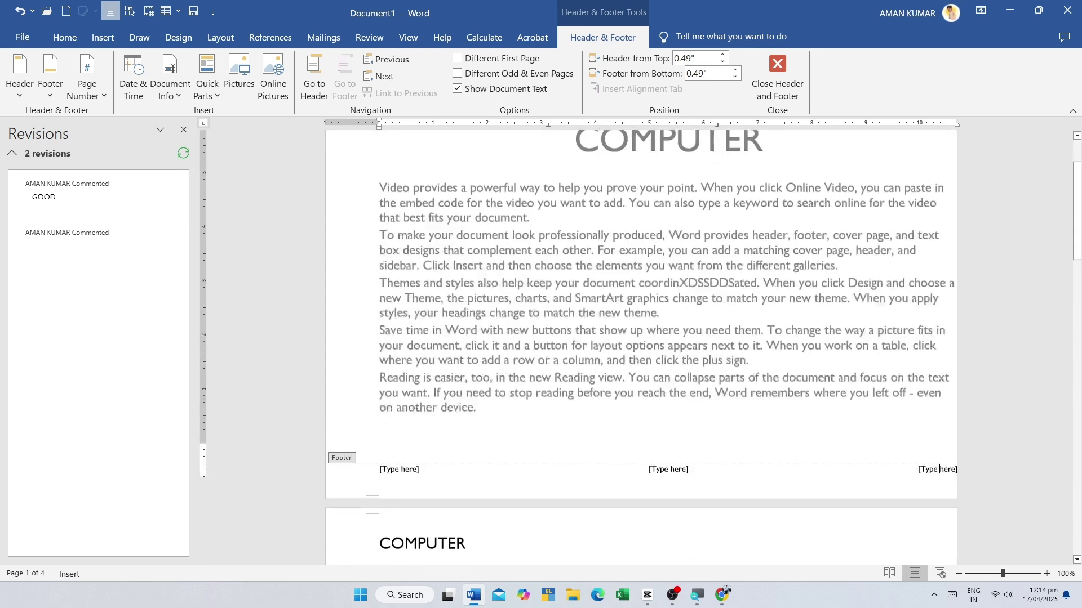
pyautogui.scroll(3, 562, 470)
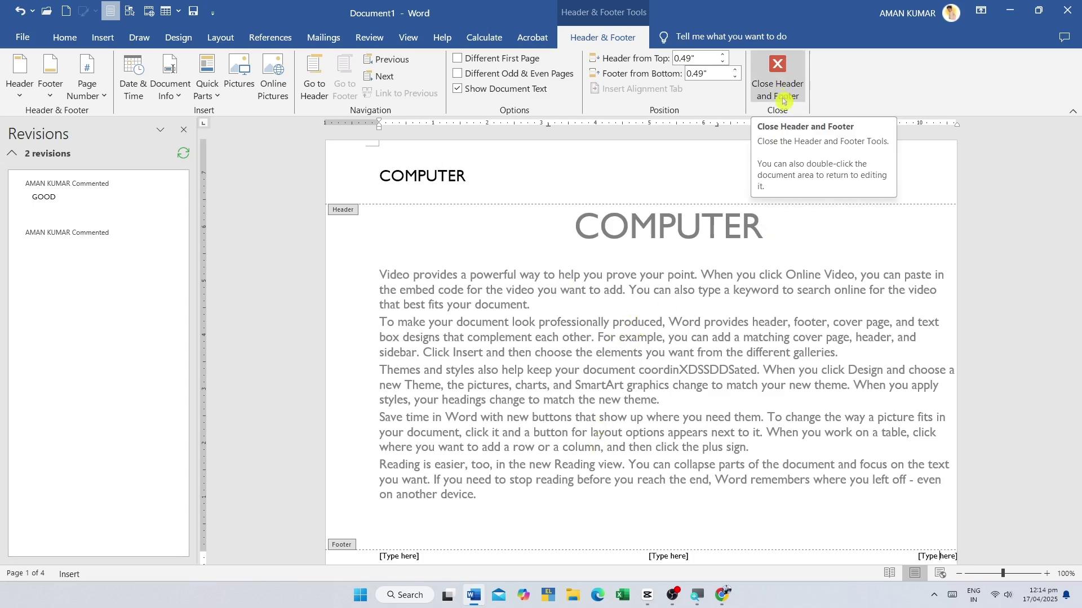
pyautogui.click(776, 72)
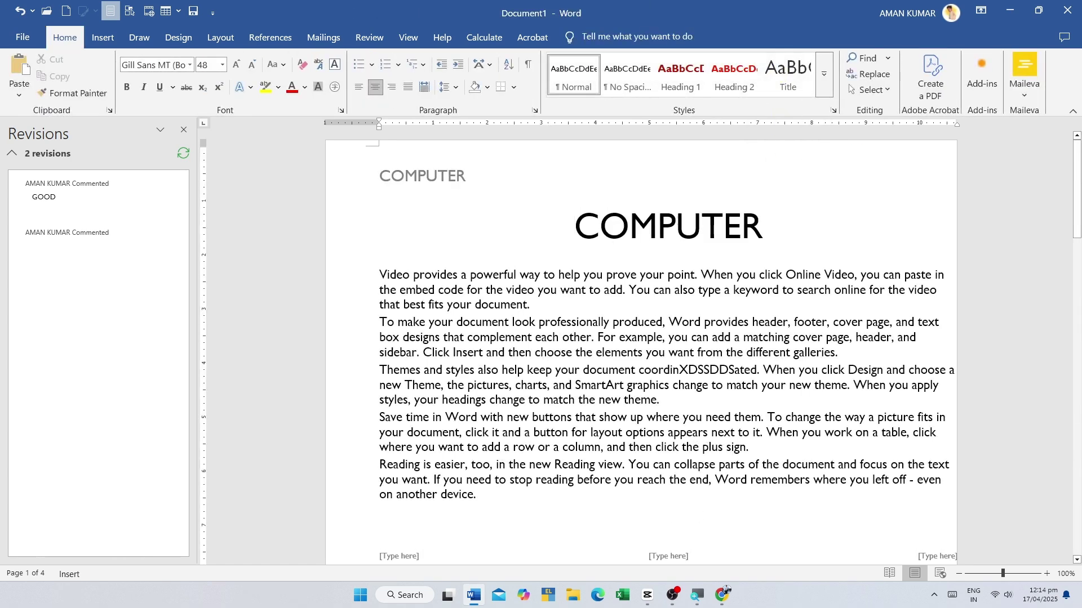
# - Reopen the COMPUTER header, select its text, and show the built-in footer designs
pyautogui.doubleClick(470, 175)
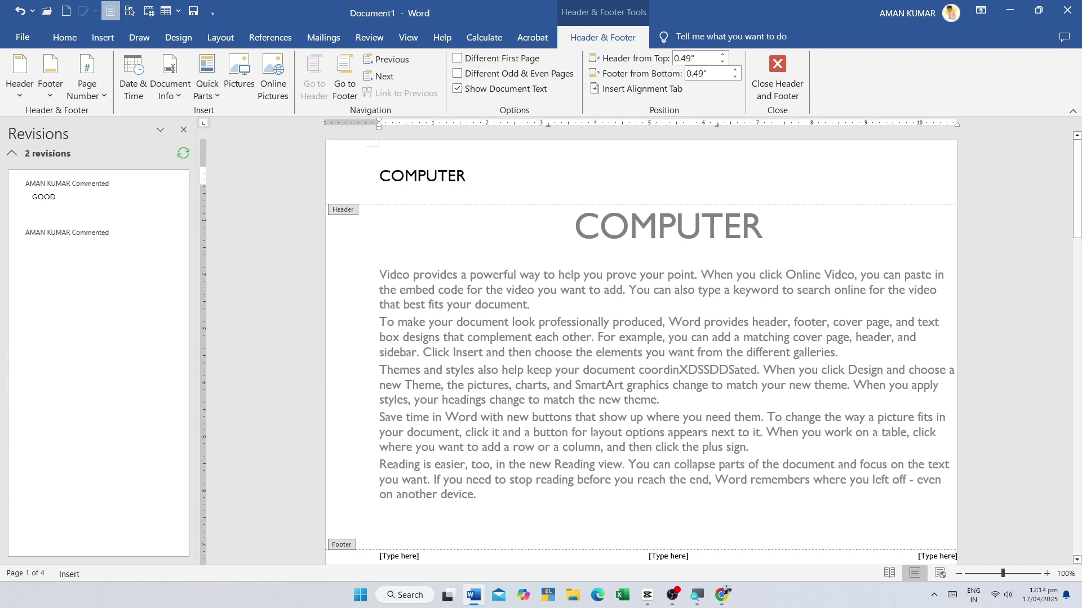
pyautogui.moveTo(467, 169); pyautogui.dragTo(391, 169)
pyautogui.press('Right')
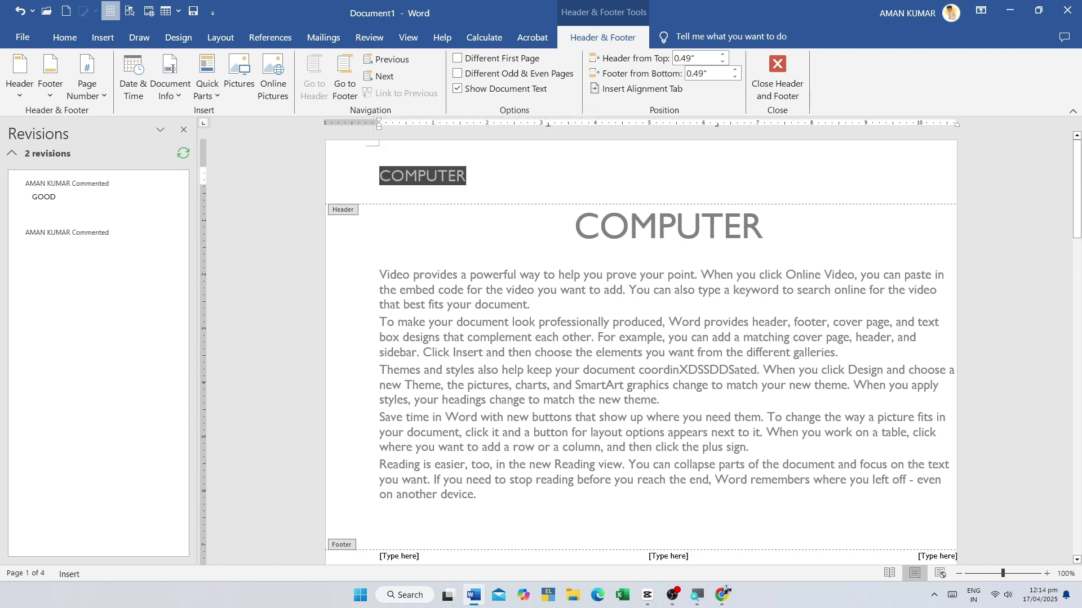
pyautogui.scroll(-1, 527, 219)
pyautogui.scroll(-5, 518, 222)
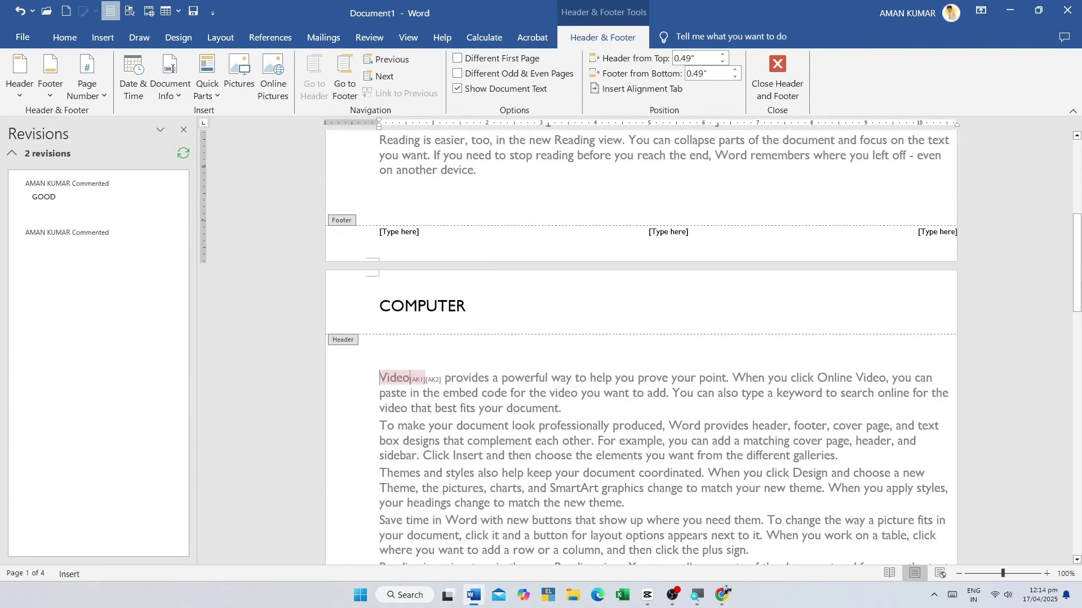
pyautogui.scroll(5, 475, 309)
pyautogui.moveTo(467, 169); pyautogui.dragTo(379, 170)
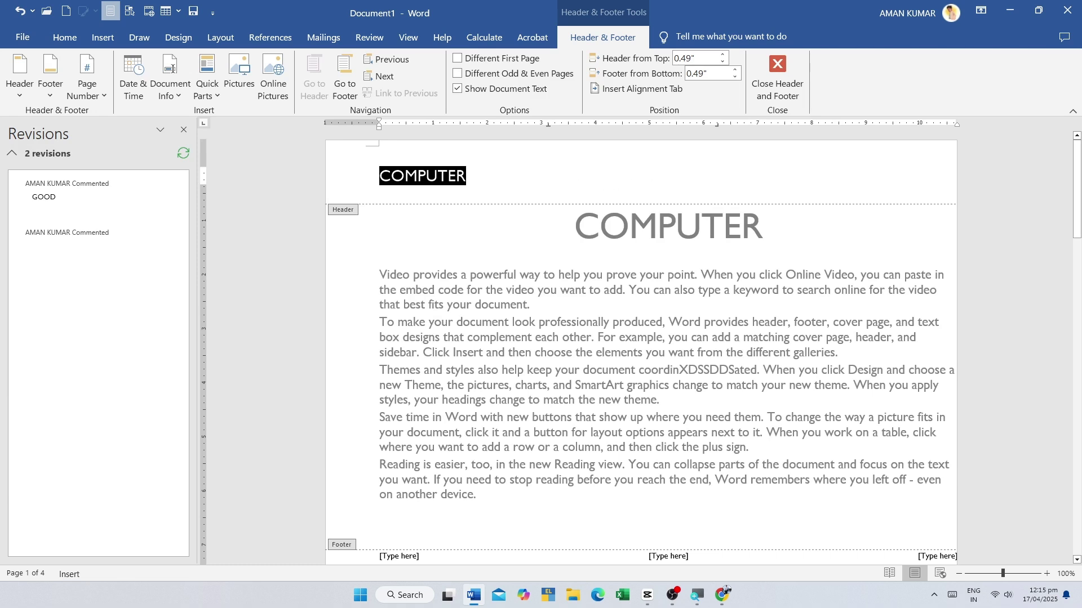
pyautogui.click(101, 37)
pyautogui.click(659, 90)
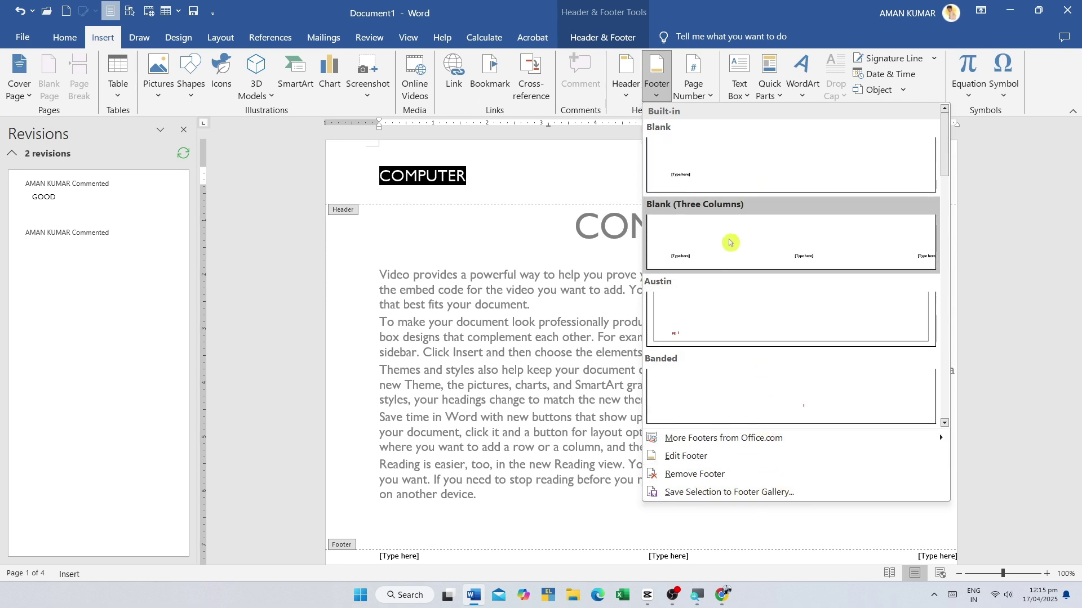
# - Remove the COMPUTER header and go back to the body text
pyautogui.click(626, 90)
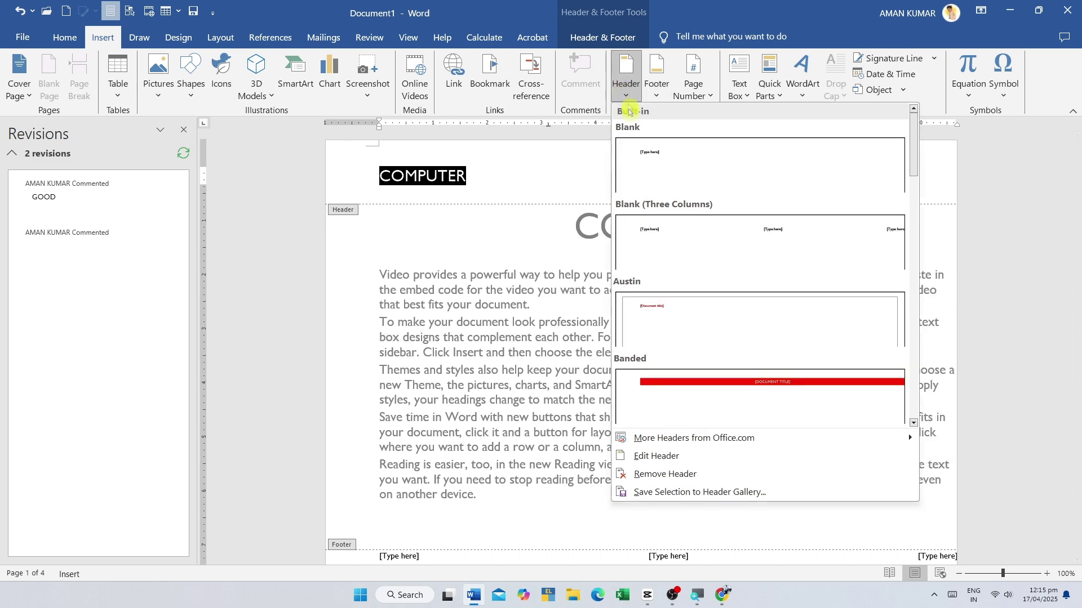
pyautogui.click(653, 477)
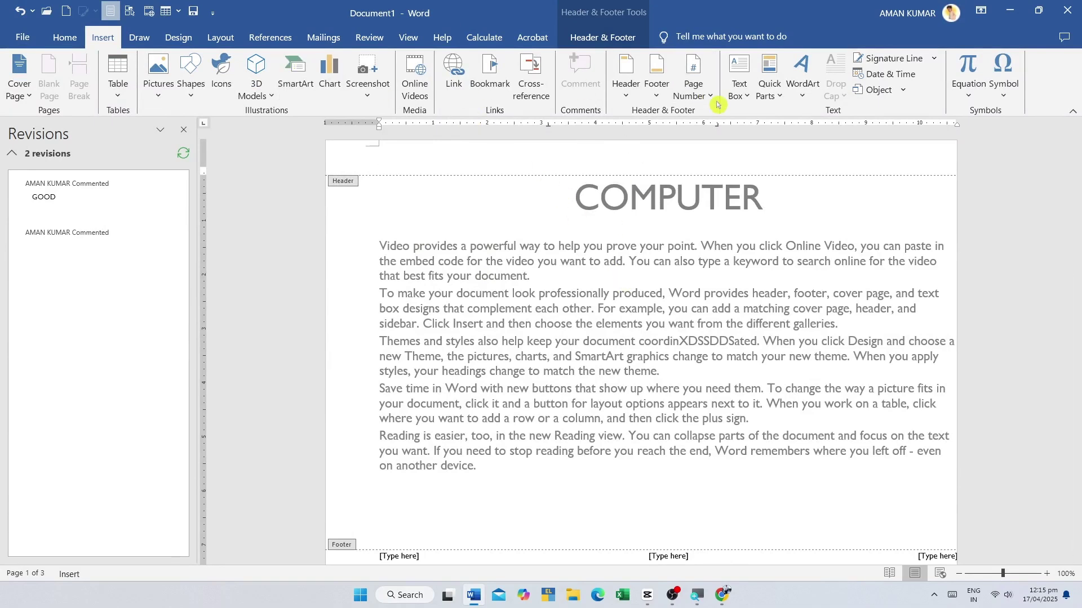
pyautogui.doubleClick(476, 293)
# - Add a Plain Number 1 page number at the top-left, then return to the body
pyautogui.click(693, 76)
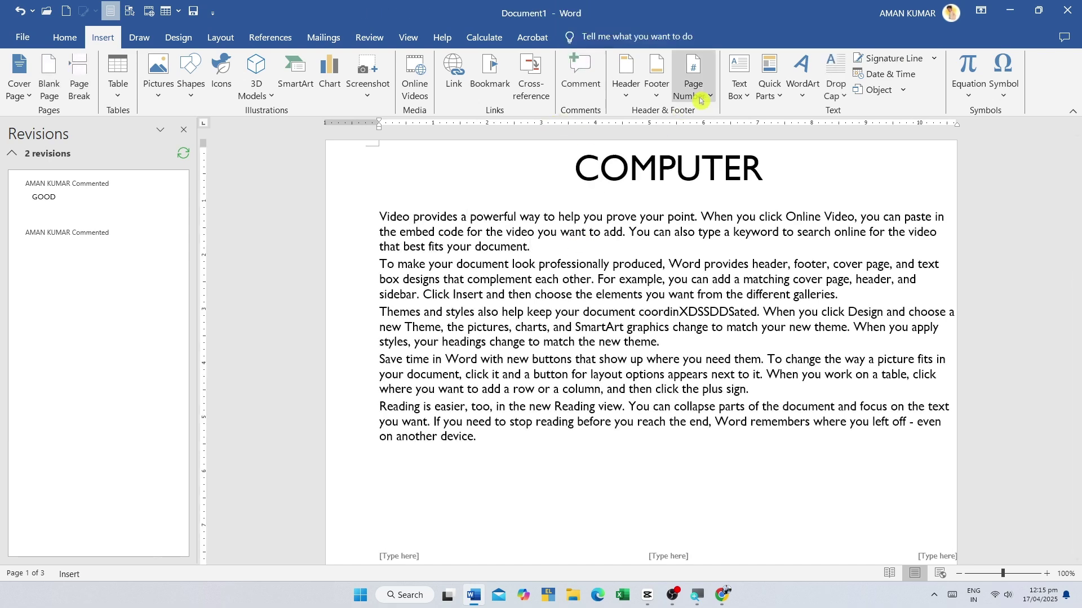
pyautogui.moveTo(713, 117)
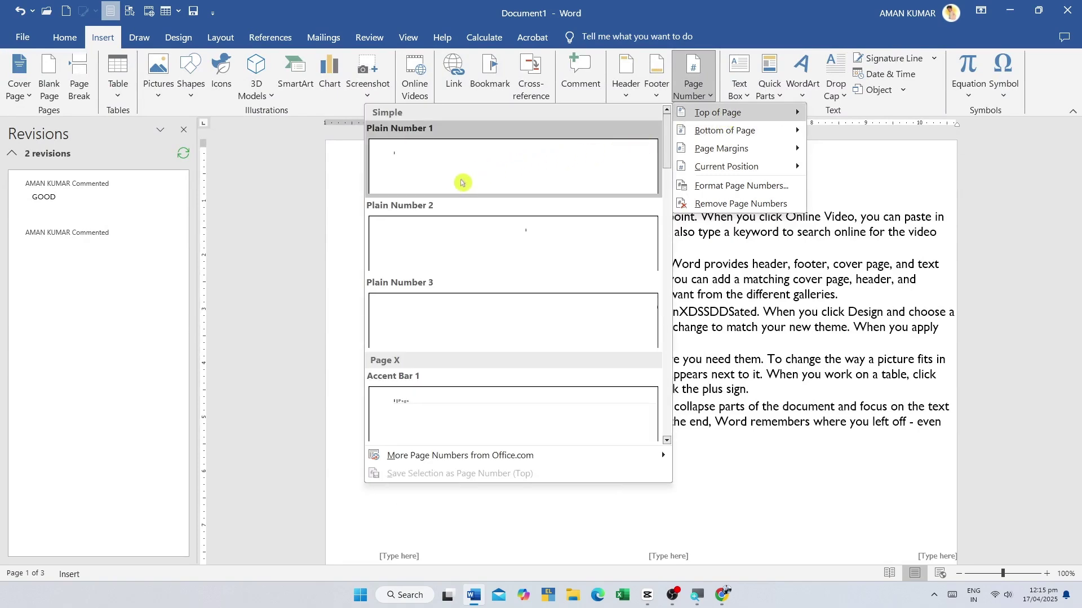
pyautogui.click(407, 163)
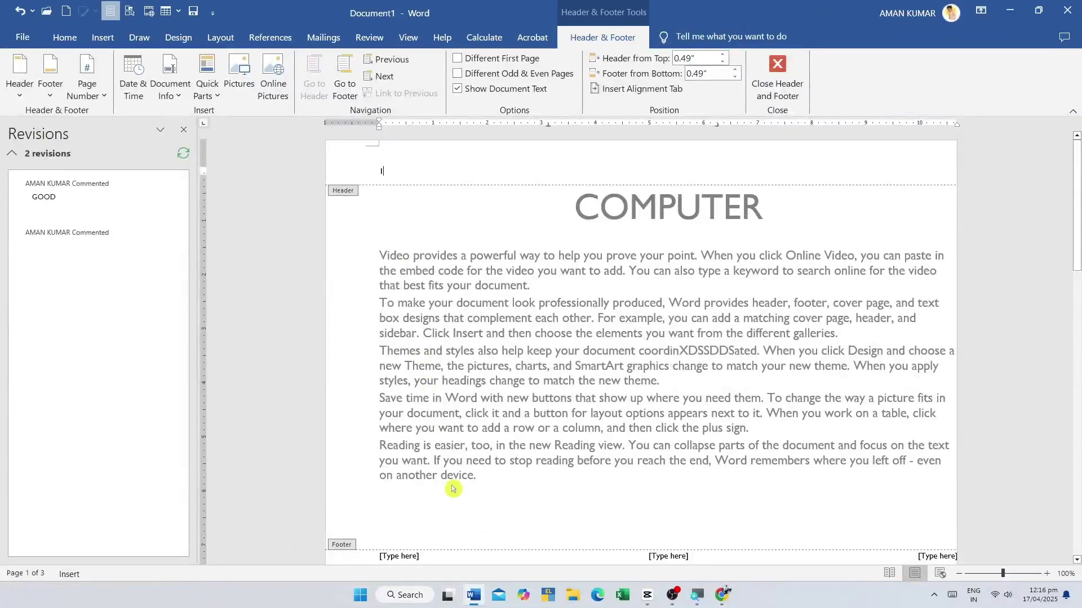
pyautogui.doubleClick(453, 489)
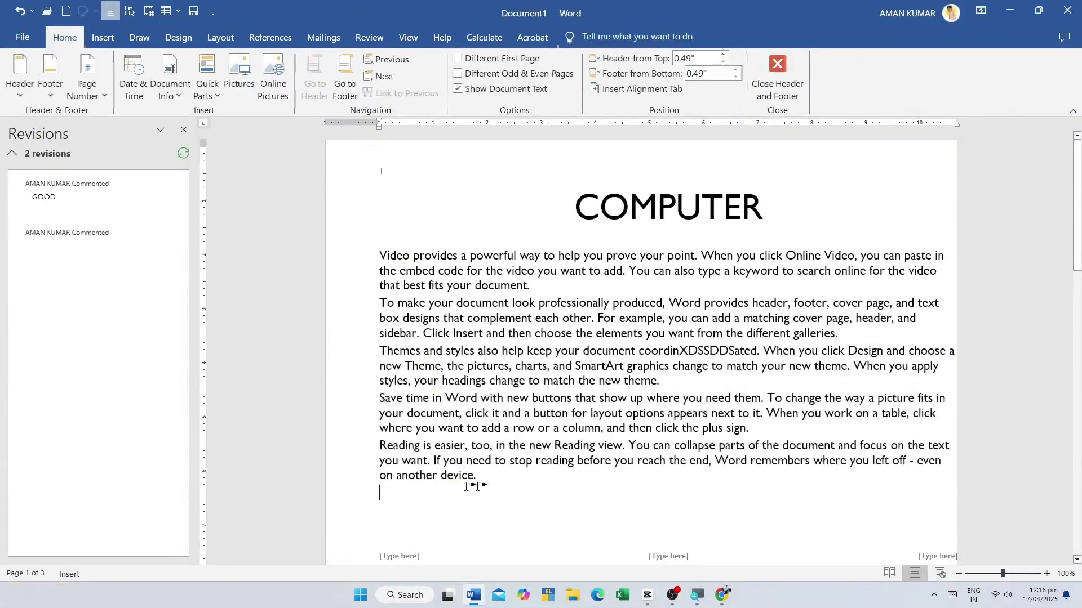
pyautogui.scroll(-7, 422, 366)
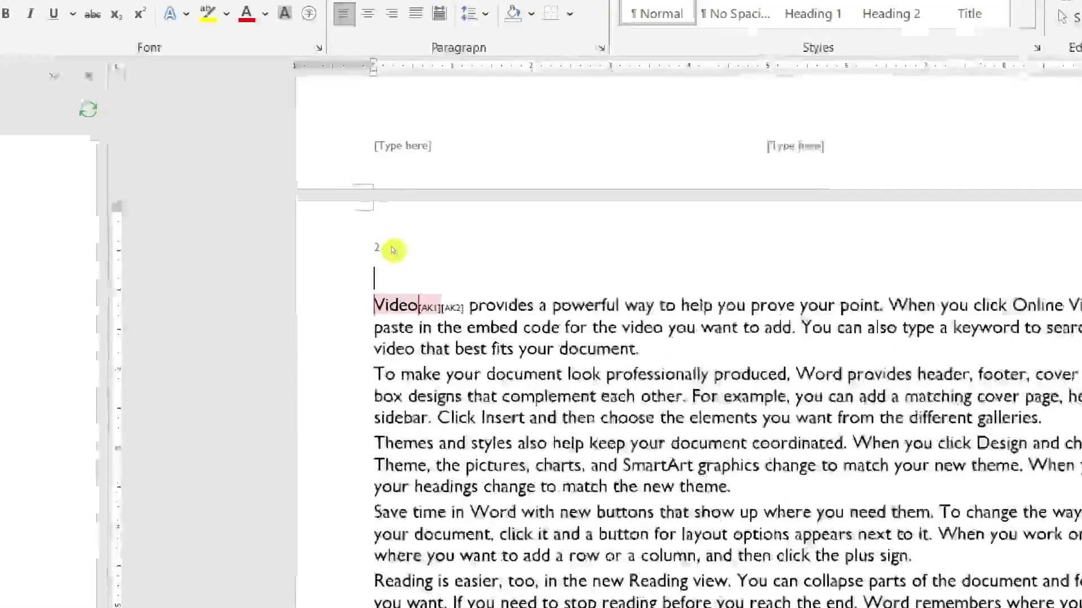
pyautogui.scroll(-7, 386, 378)
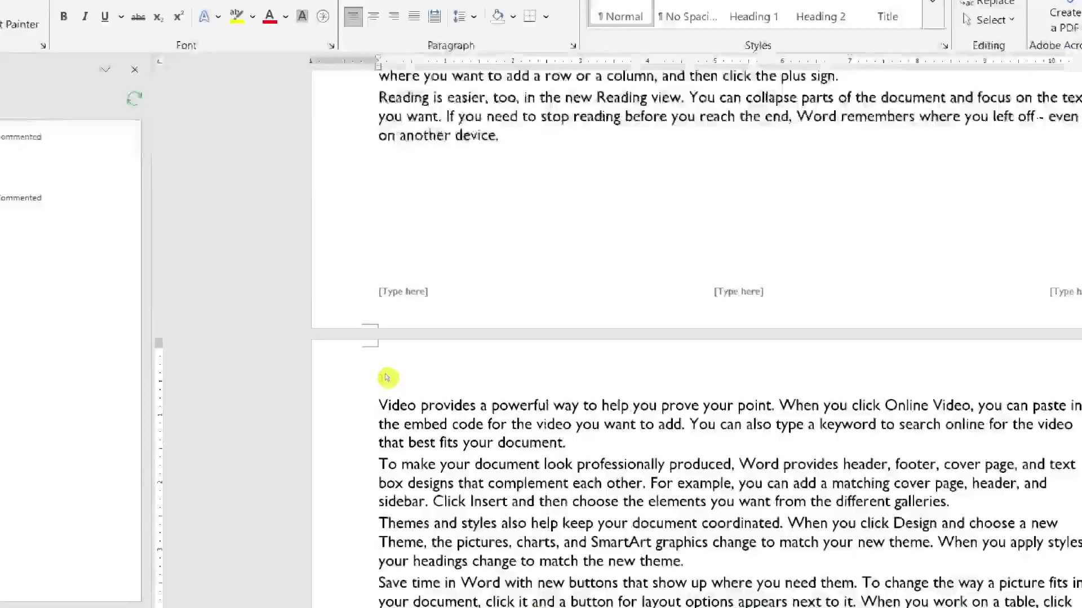
pyautogui.click(383, 397)
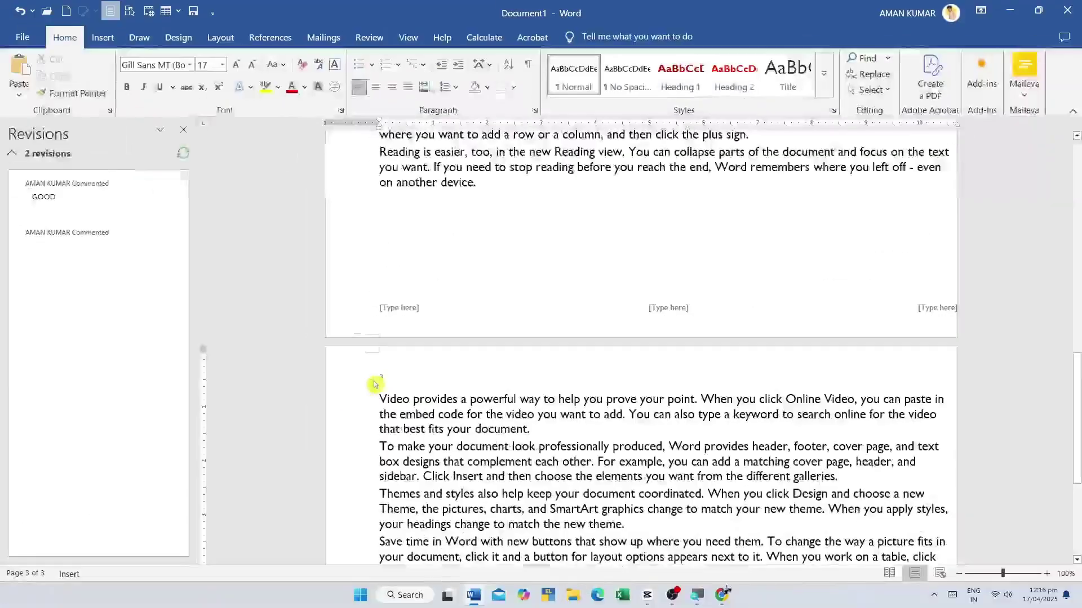
pyautogui.scroll(15, 374, 389)
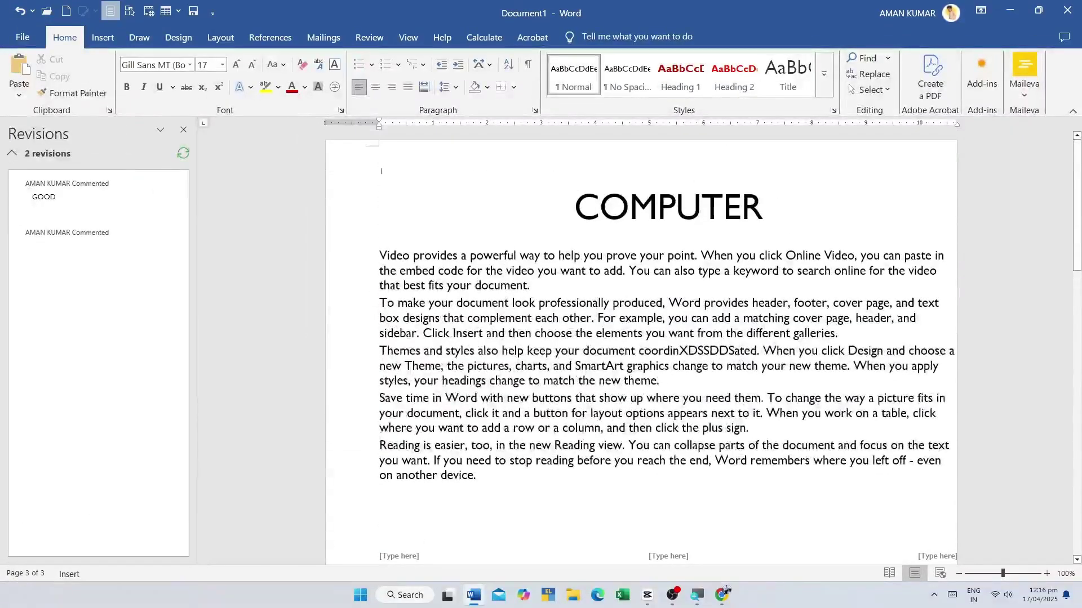
pyautogui.click(102, 37)
# - Add a centred plain page number at the bottom of the page
pyautogui.click(726, 76)
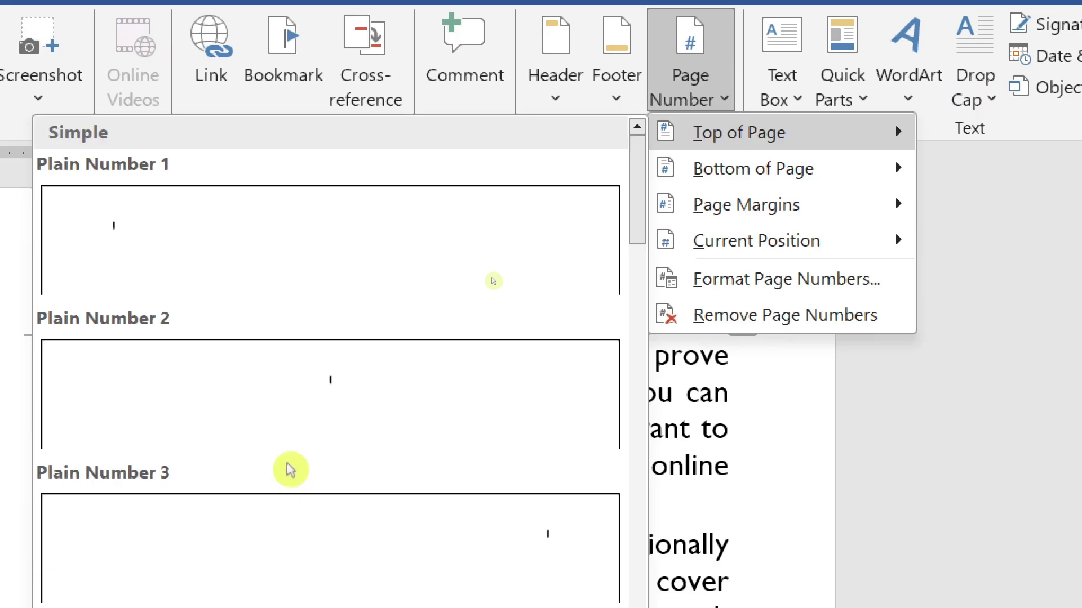
pyautogui.moveTo(743, 172)
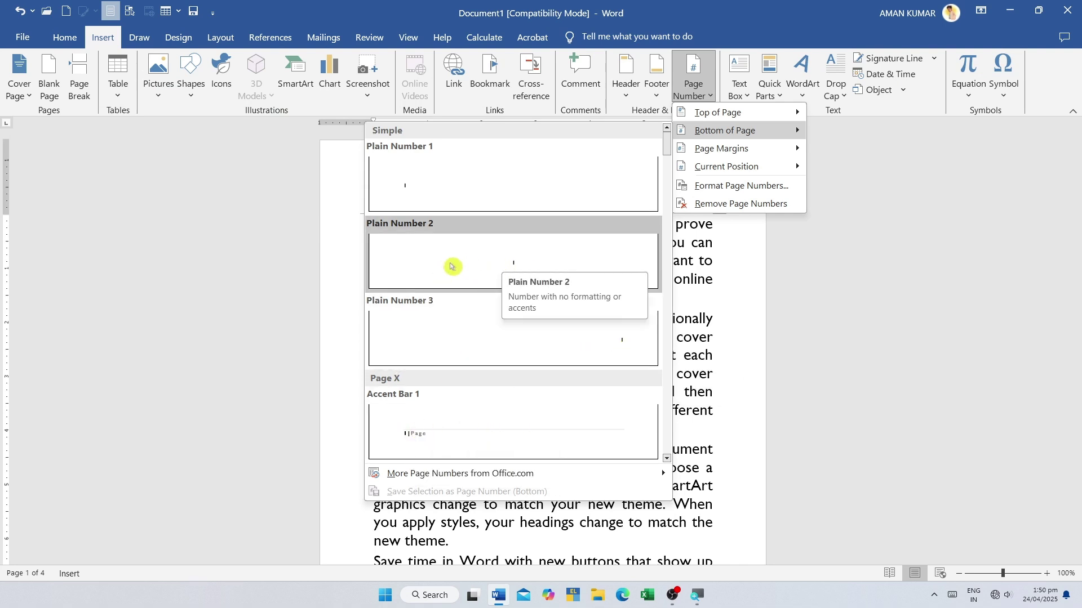
pyautogui.click(516, 272)
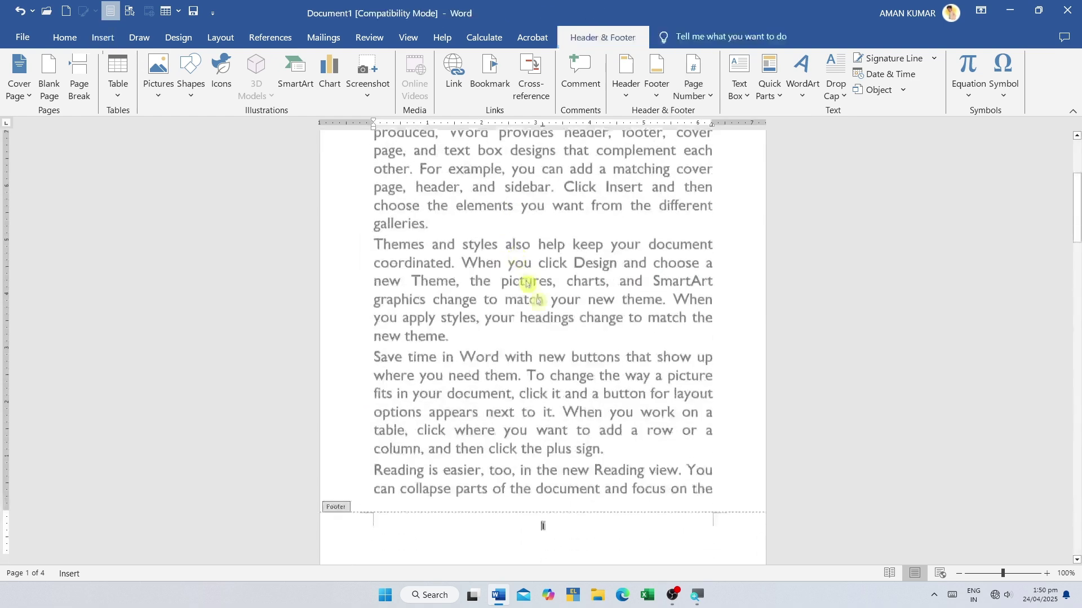
# - Scroll through the pages and bring up the Page Number options again
pyautogui.scroll(-2, 544, 345)
pyautogui.scroll(-1, 544, 350)
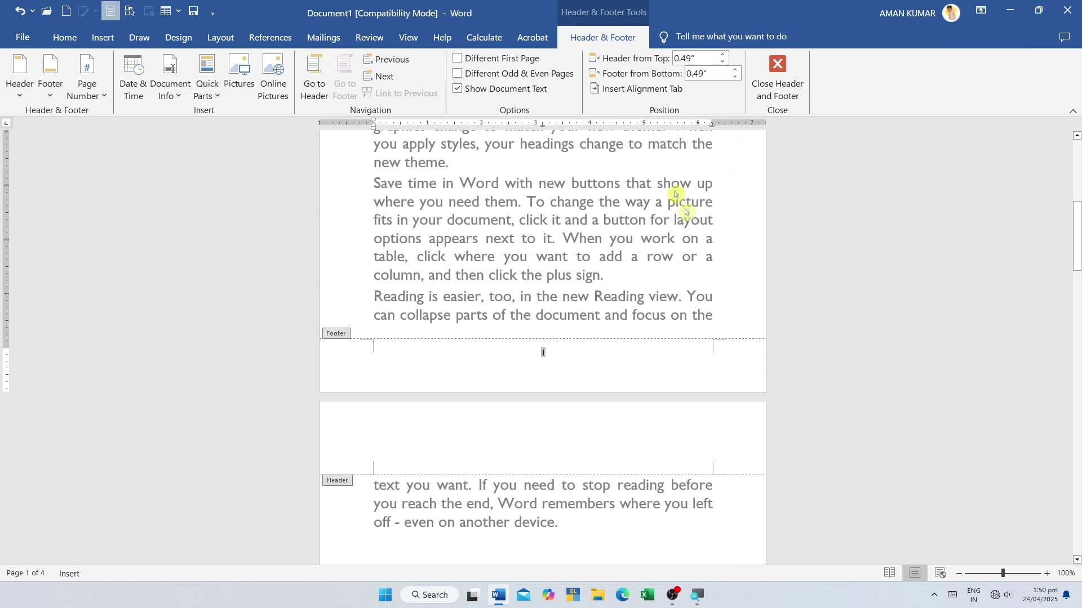
pyautogui.scroll(-1, 512, 413)
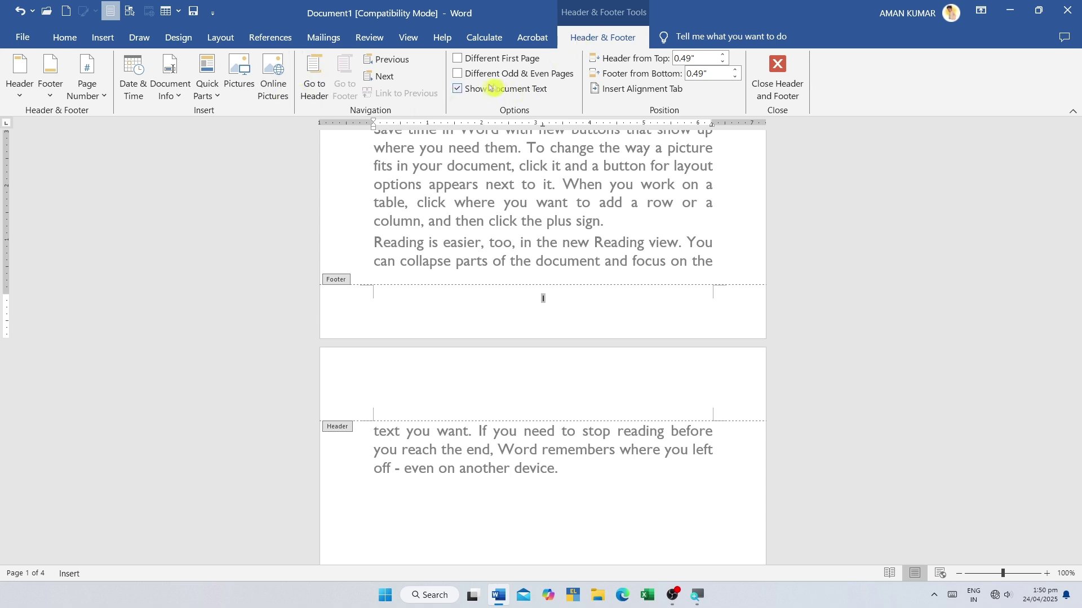
pyautogui.click(102, 38)
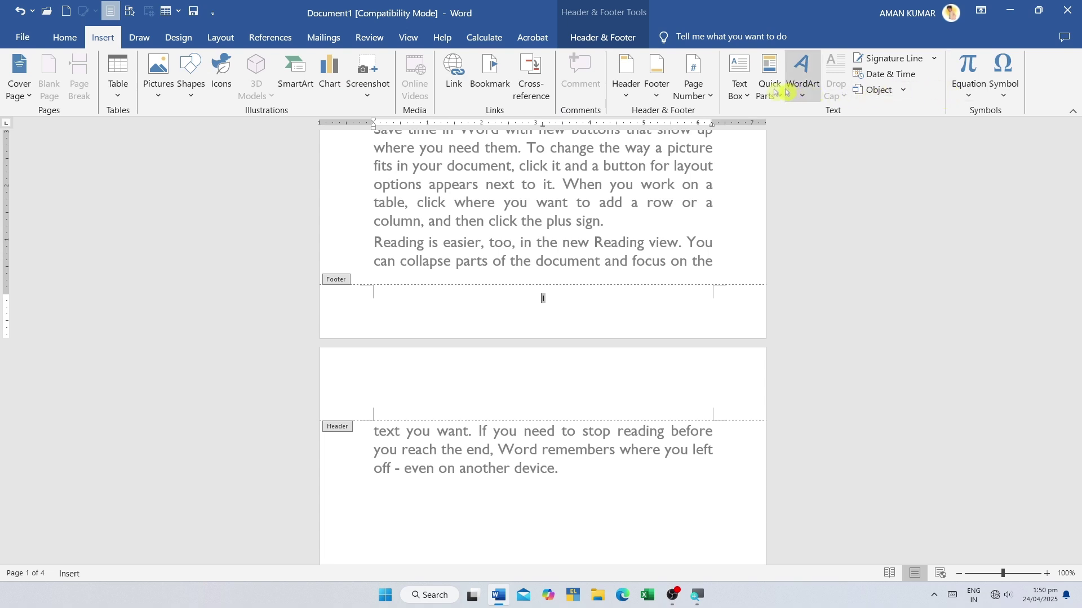
pyautogui.click(709, 96)
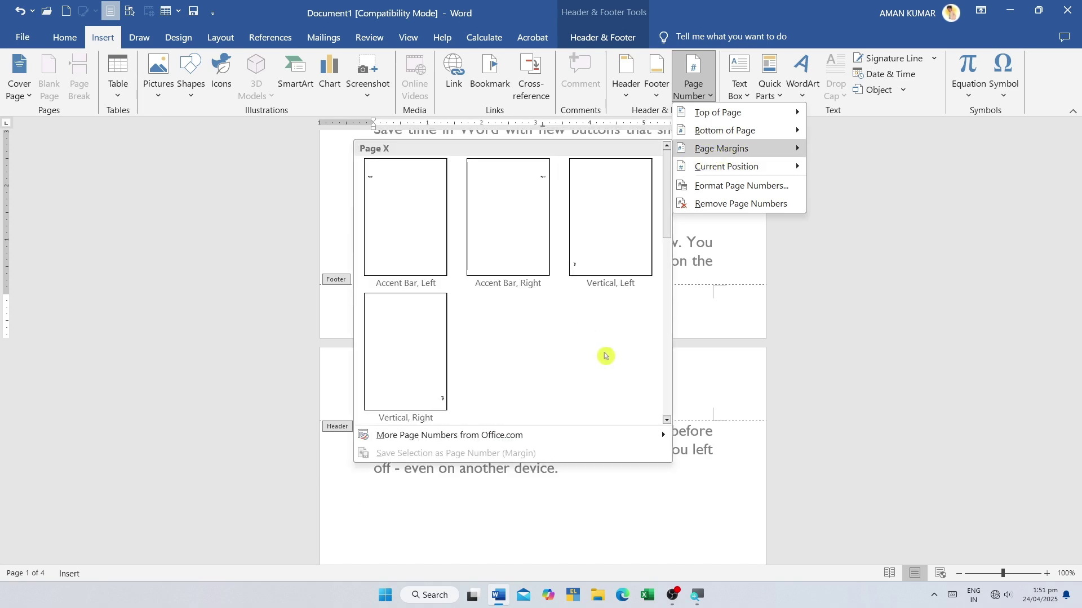
# - Dismiss the page number menu, leave footer editing, and place the cursor on the first line
pyautogui.click(719, 355)
pyautogui.doubleClick(620, 241)
pyautogui.scroll(5, 620, 241)
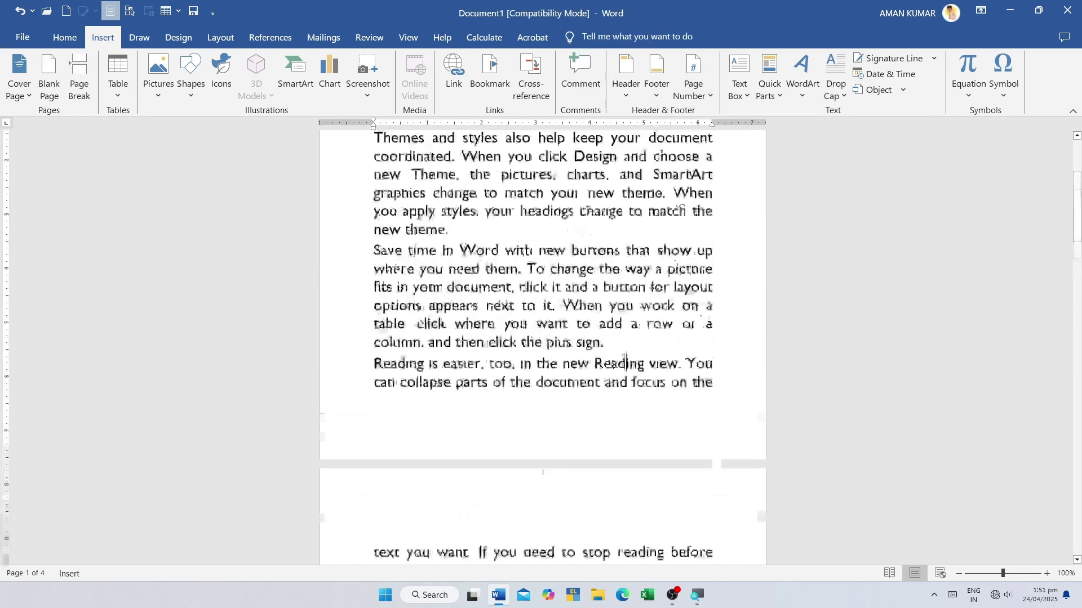
pyautogui.scroll(1, 299, 187)
pyautogui.click(336, 165)
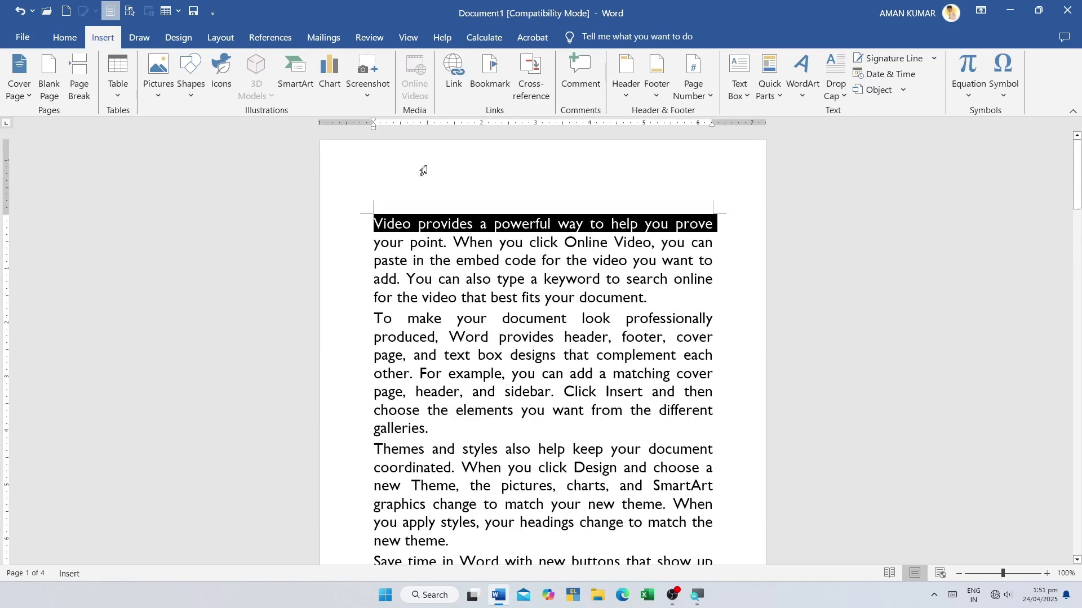
pyautogui.click(427, 169)
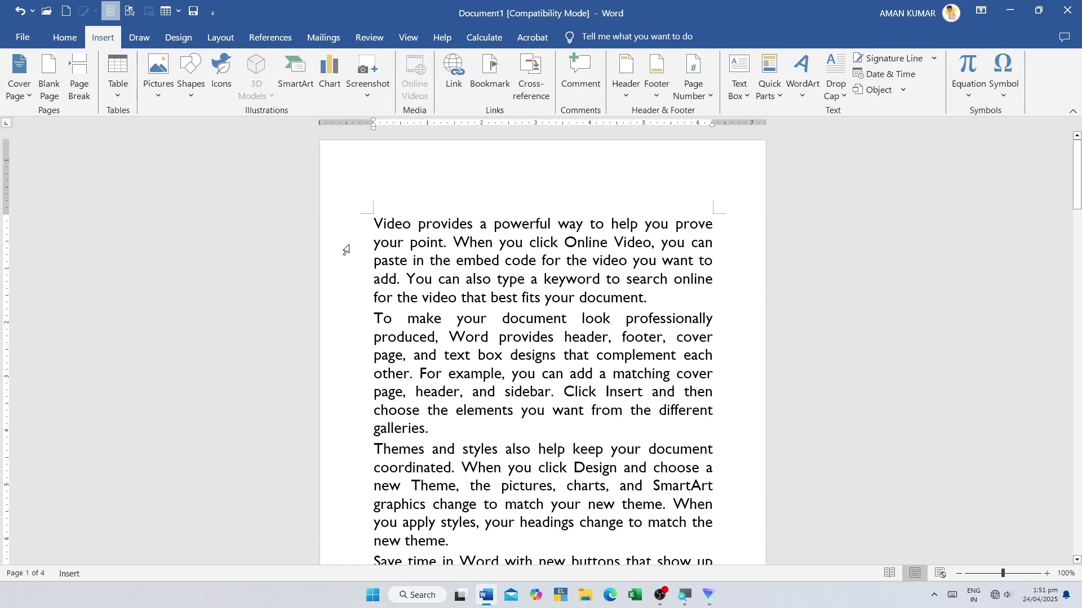
# - Insert an Accent Bar, Left margin page number reading 'Page | 1', then return to the body
pyautogui.click(694, 89)
pyautogui.moveTo(711, 148)
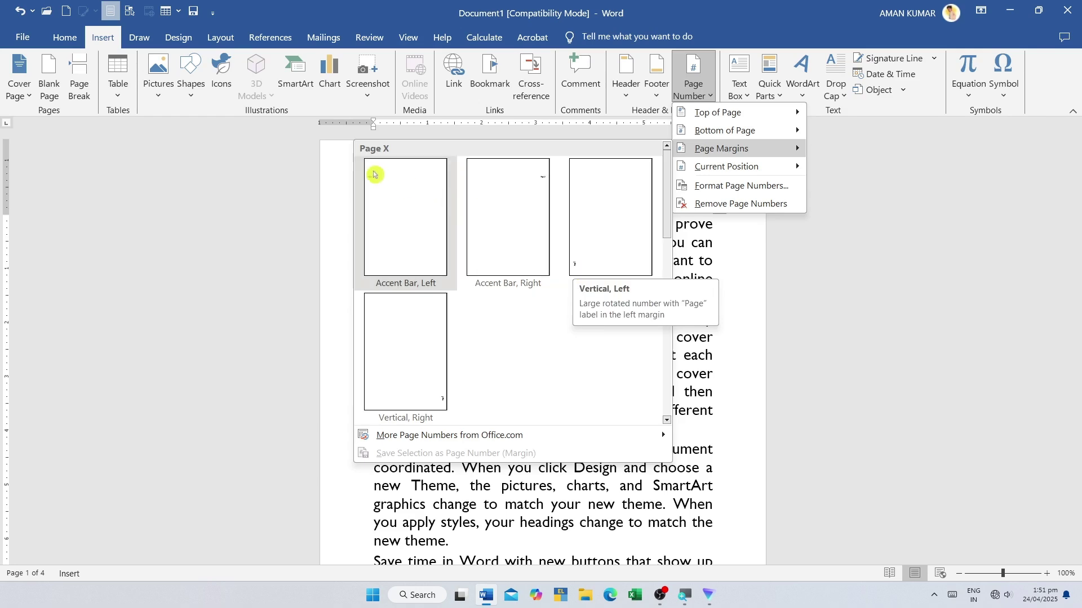
pyautogui.click(374, 192)
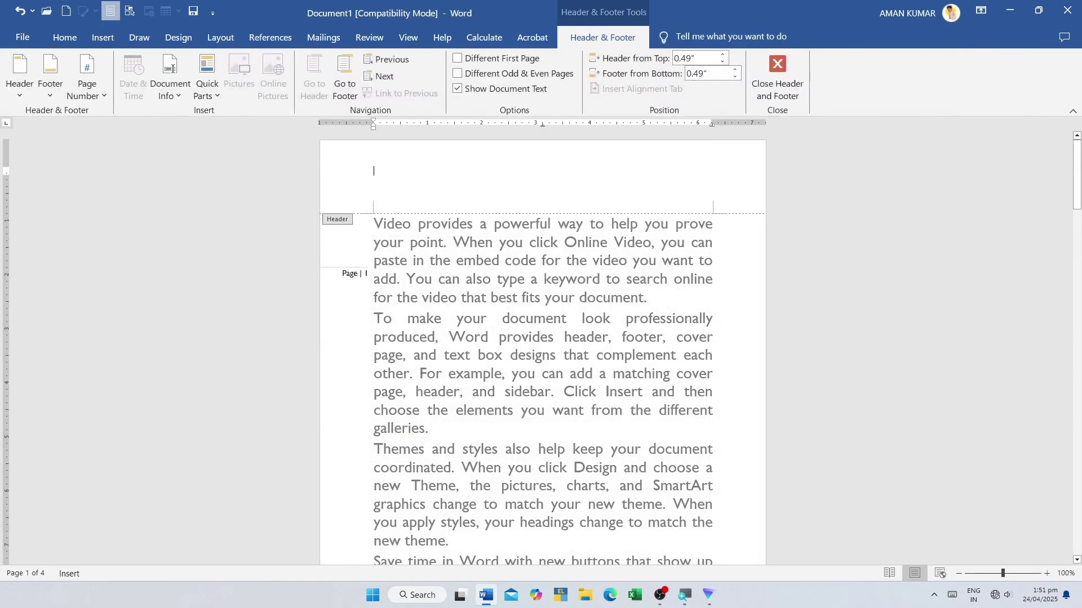
pyautogui.click(359, 243)
pyautogui.doubleClick(417, 287)
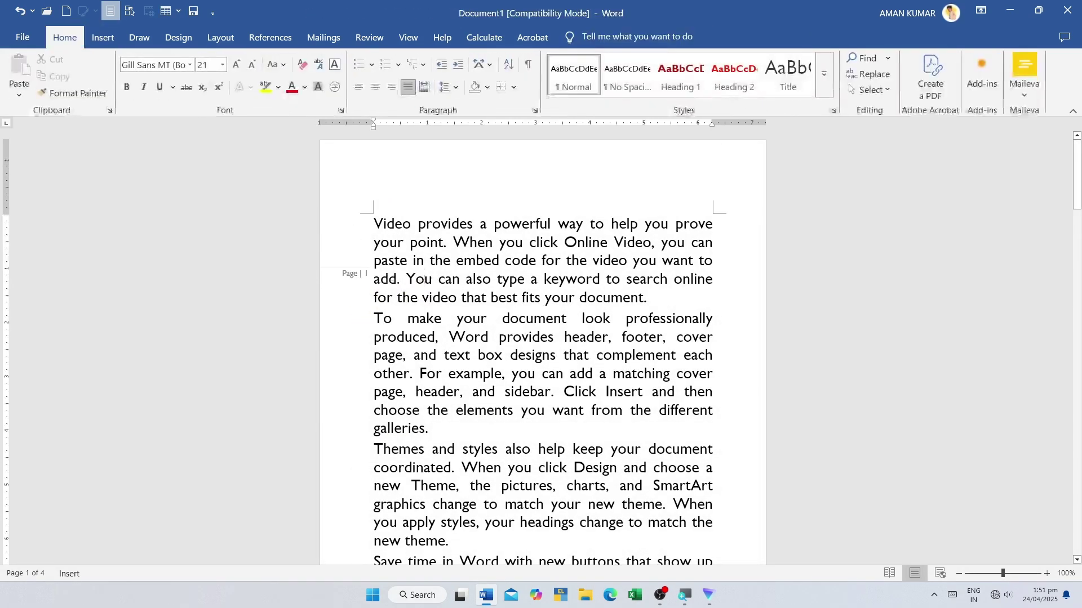
pyautogui.scroll(-2, 376, 269)
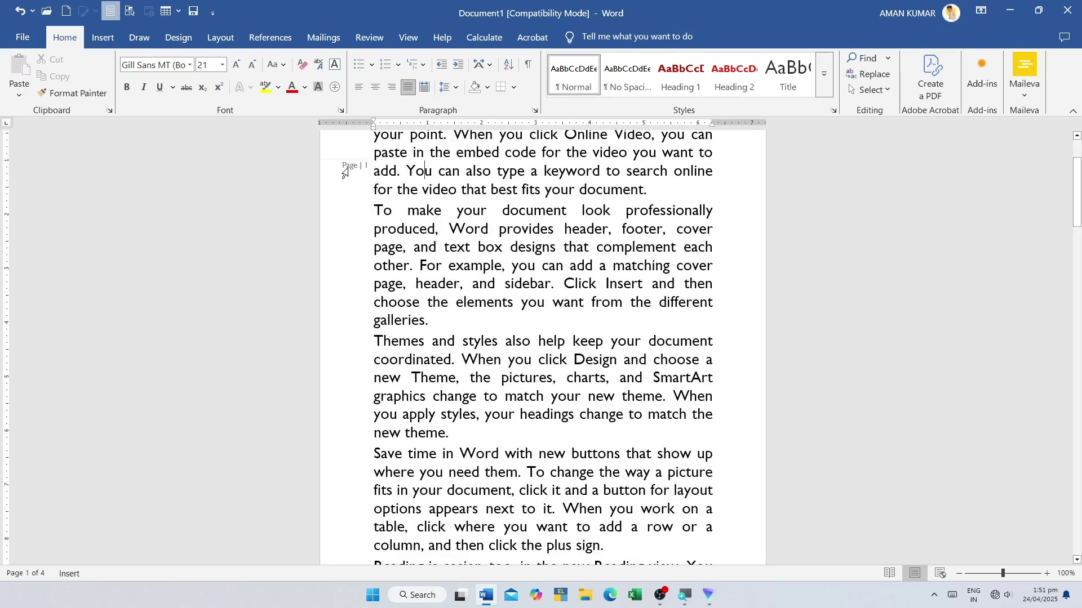
pyautogui.click(103, 37)
pyautogui.click(704, 100)
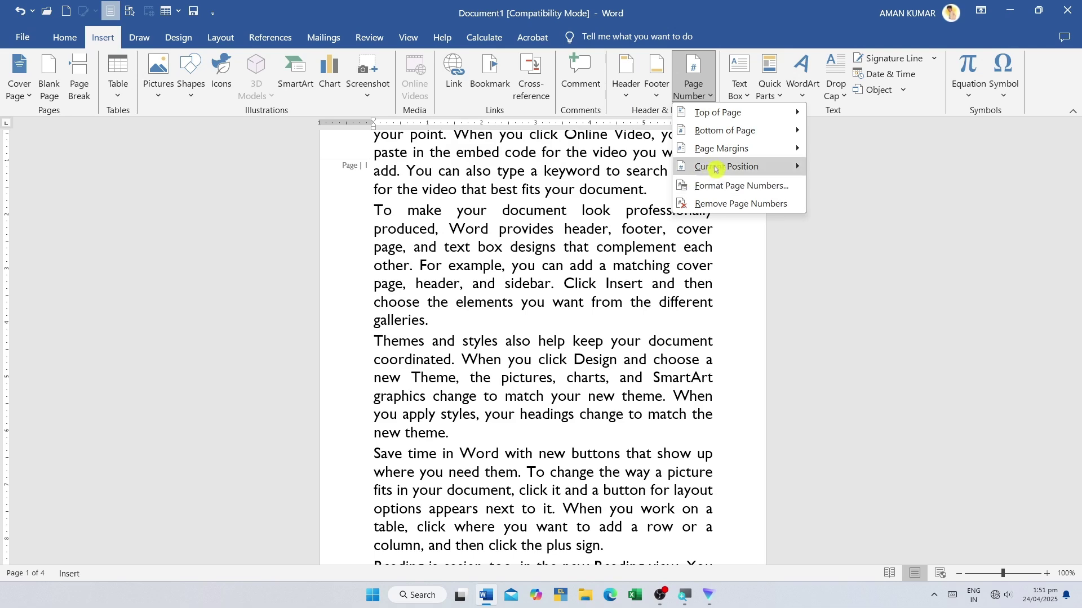
# - Review the page number format list and cancel, leaving the number format unchanged
pyautogui.moveTo(728, 167)
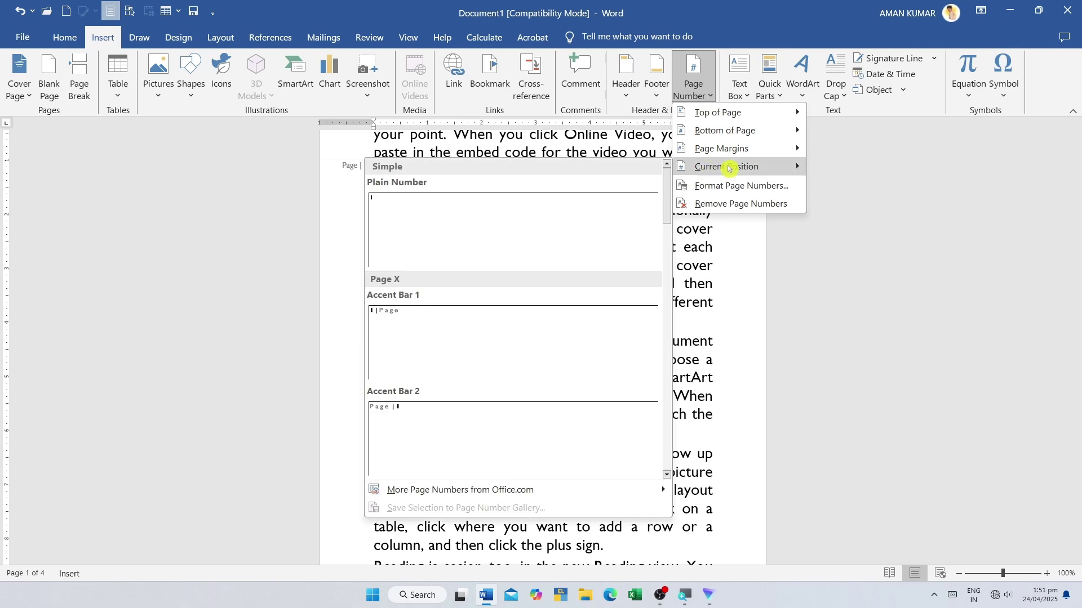
pyautogui.click(765, 186)
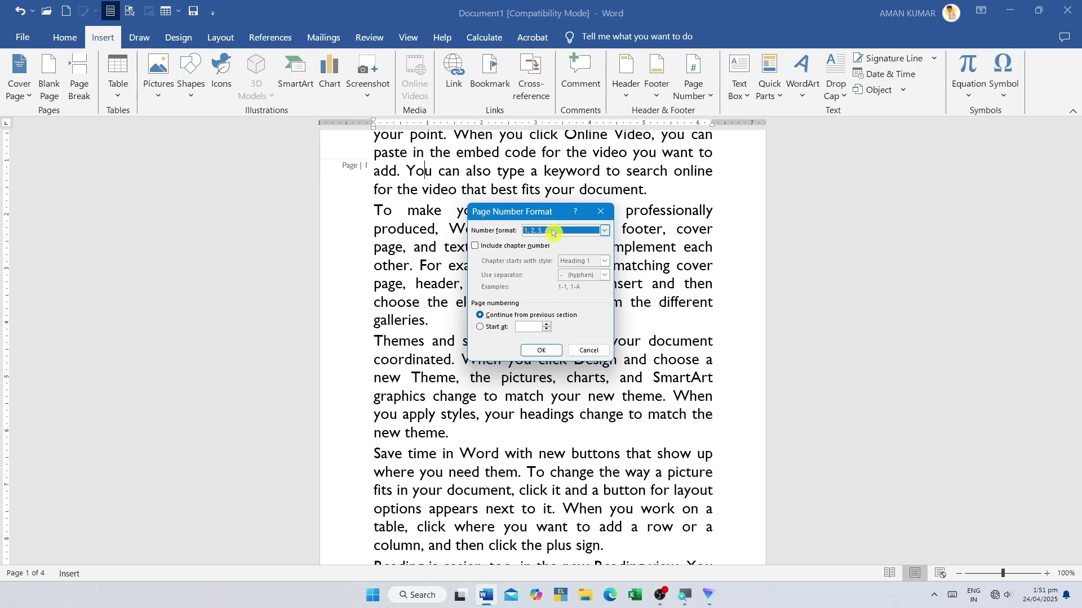
pyautogui.click(605, 231)
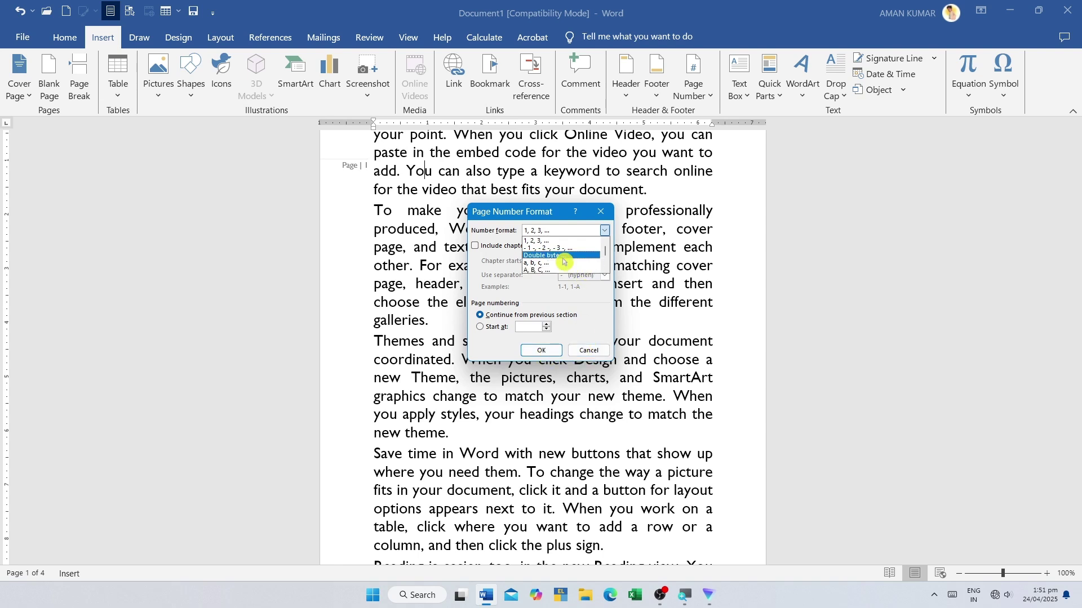
pyautogui.click(588, 350)
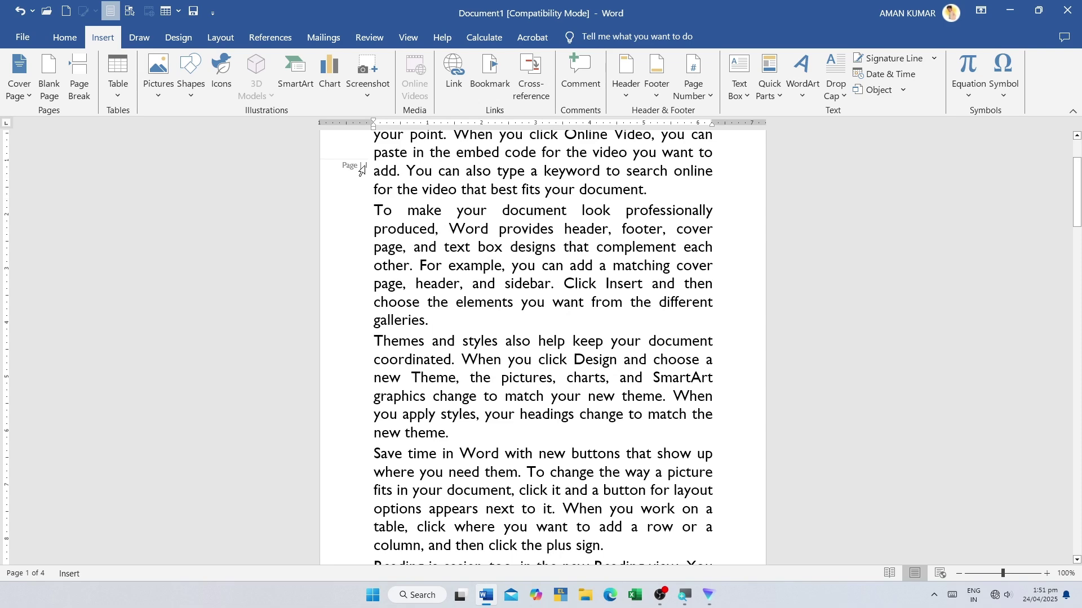
# - Remove the 'Page | 1' page numbers from the document
pyautogui.click(710, 97)
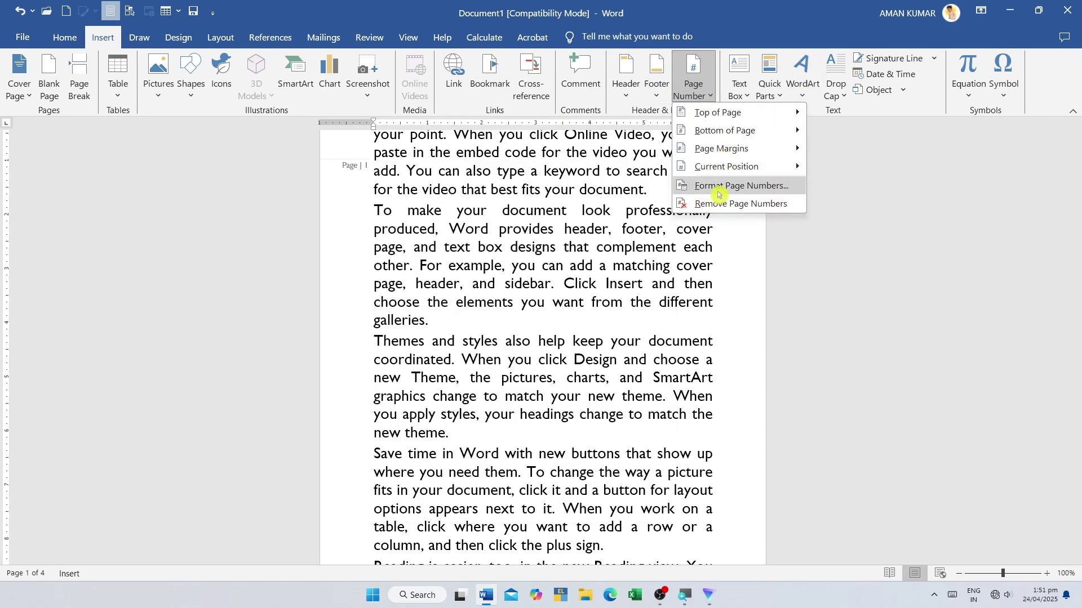
pyautogui.scroll(2, 428, 272)
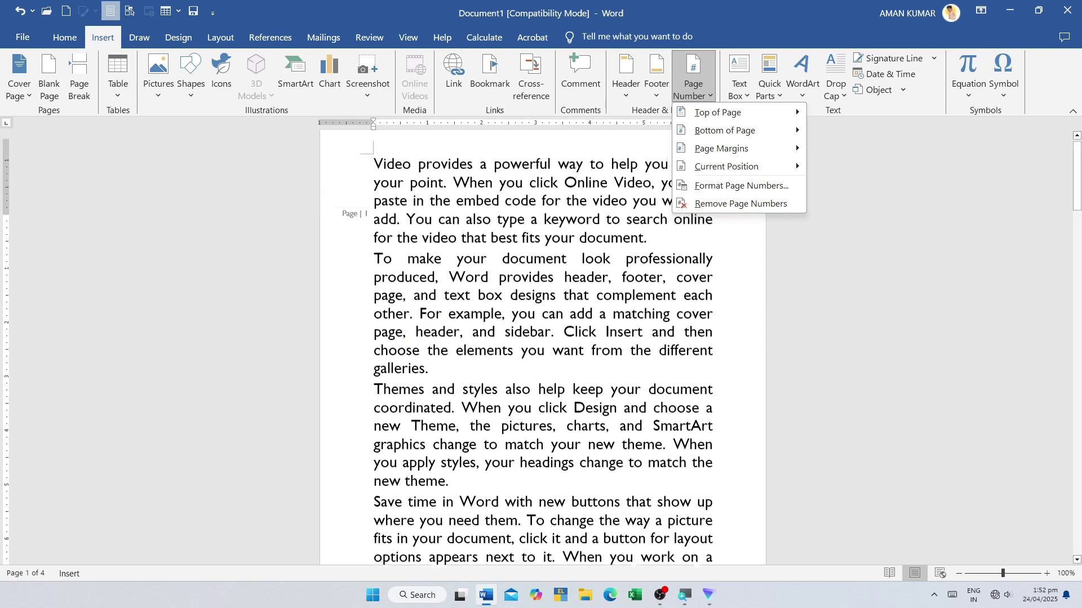
pyautogui.click(714, 204)
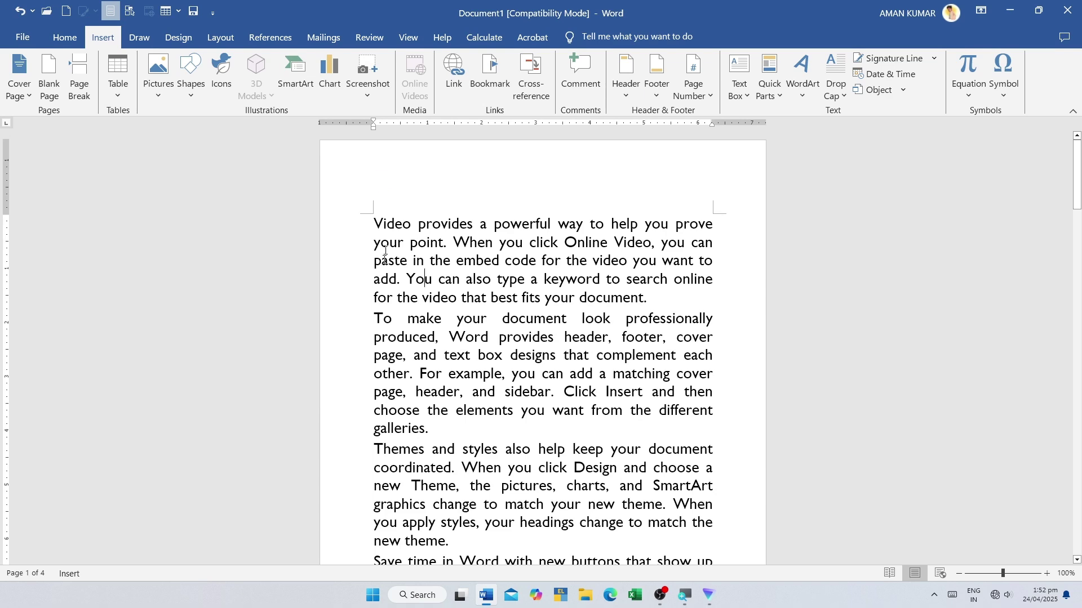
pyautogui.scroll(-5, 345, 314)
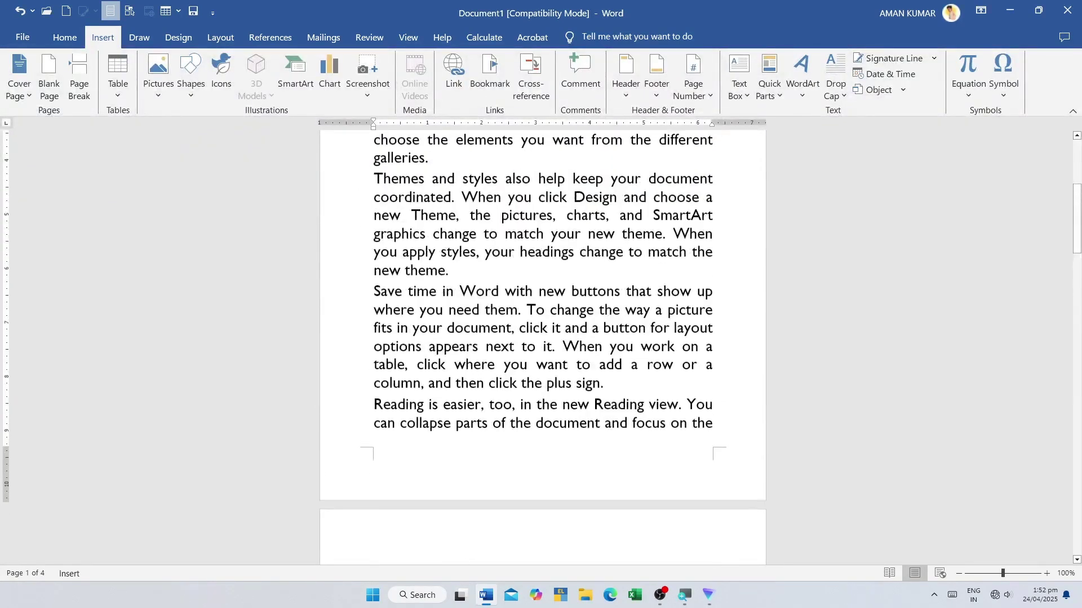
pyautogui.scroll(5, 543, 347)
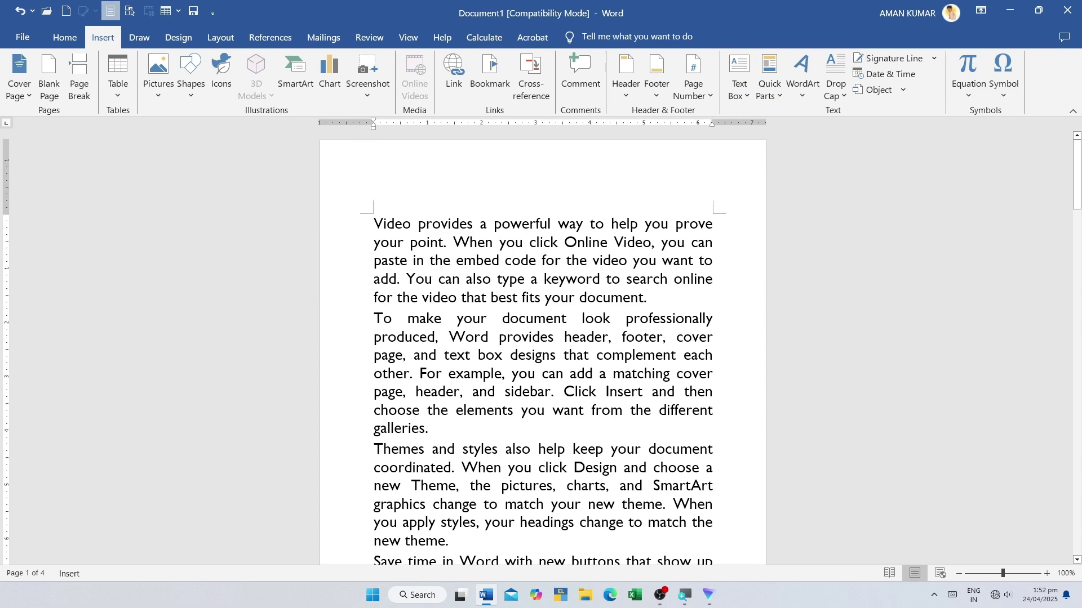
pyautogui.scroll(-1, 542, 350)
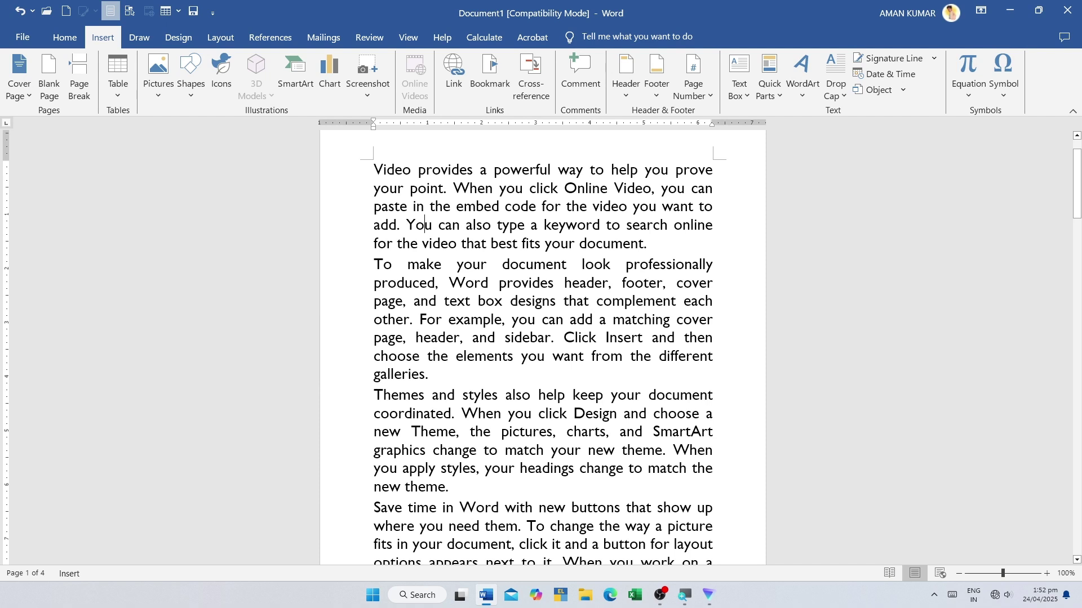
pyautogui.scroll(2, 465, 200)
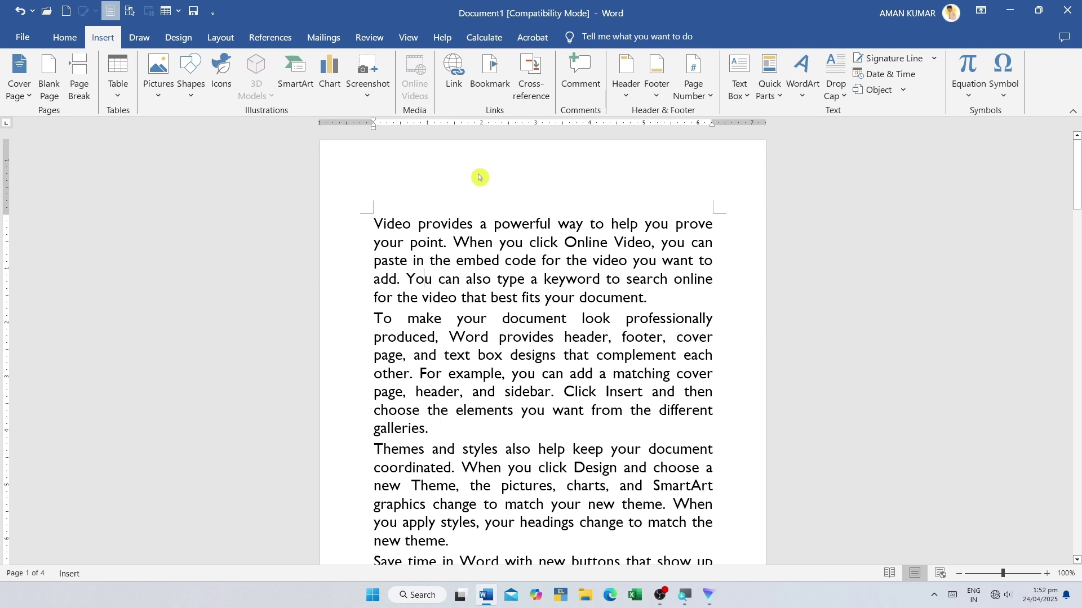
pyautogui.click(749, 92)
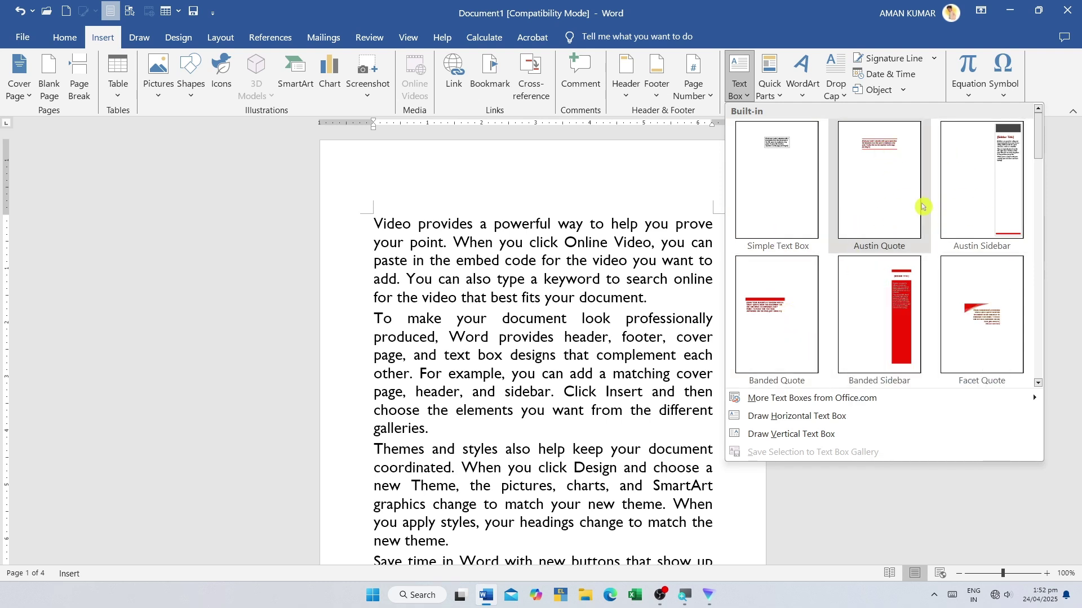
pyautogui.click(875, 158)
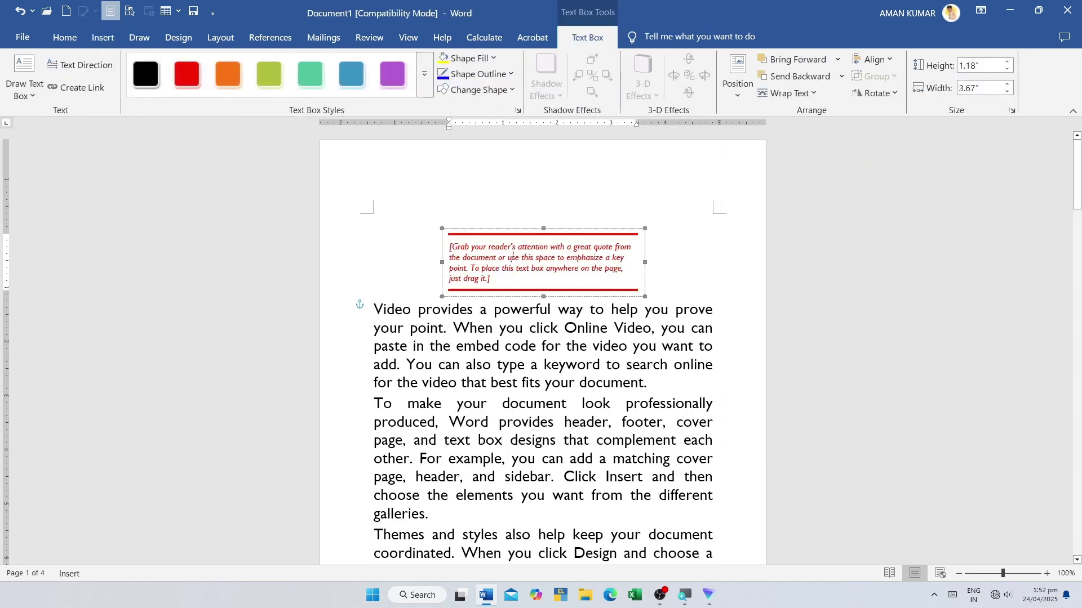
pyautogui.moveTo(469, 280); pyautogui.dragTo(430, 246)
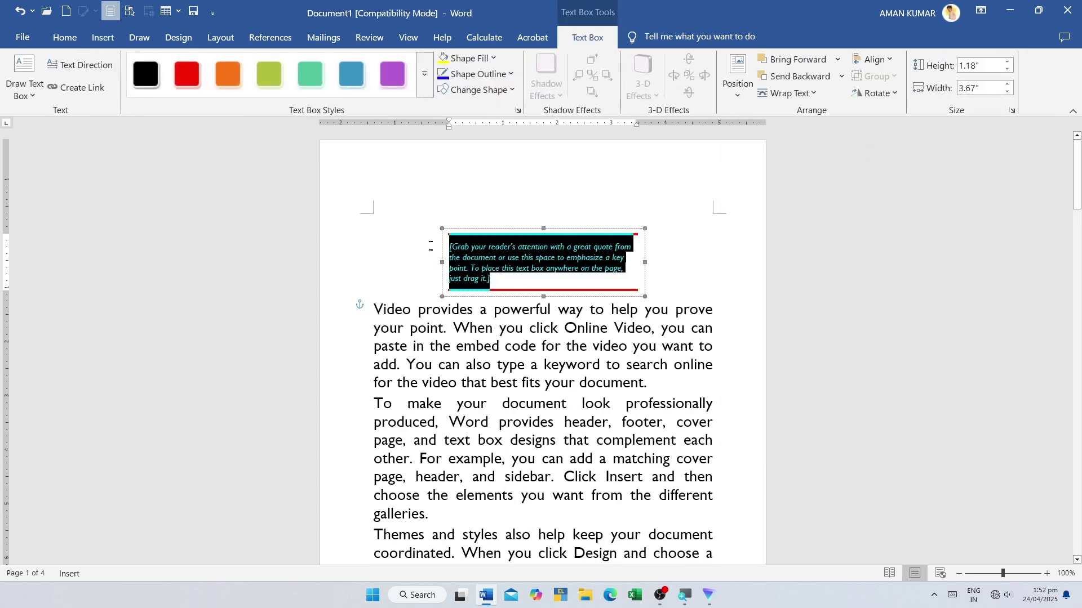
pyautogui.write('dfldjlkgjklfgjlkf')
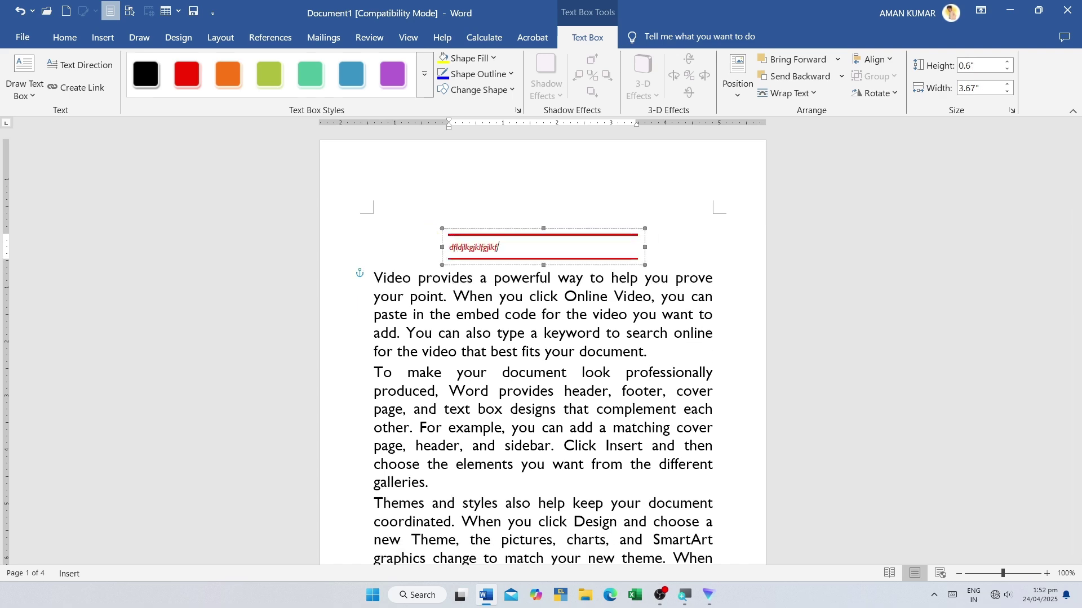
pyautogui.rightClick(426, 232)
pyautogui.click(378, 231)
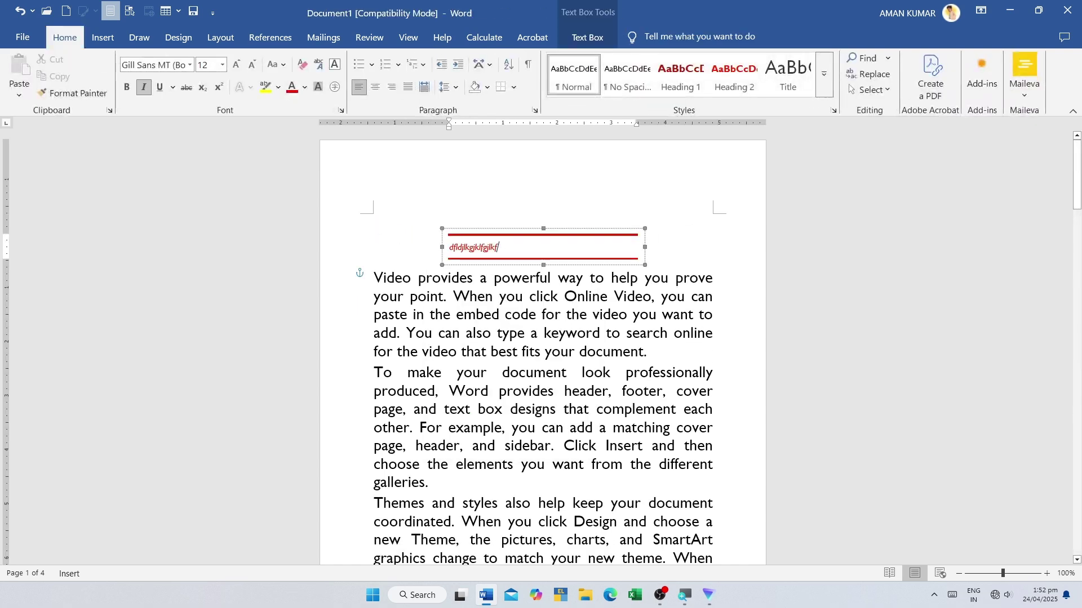
pyautogui.rightClick(510, 230)
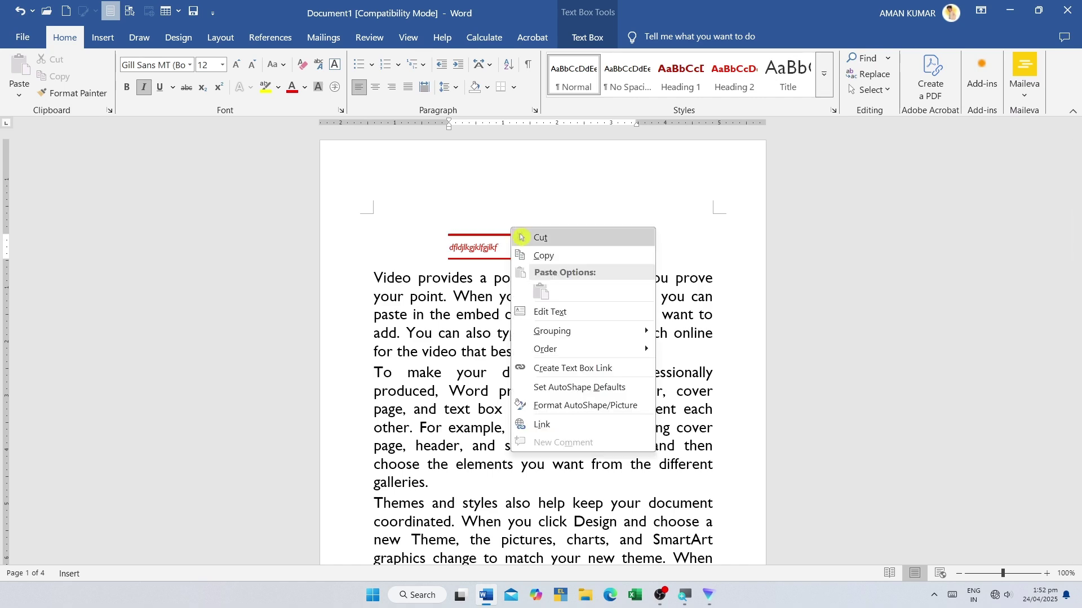
pyautogui.click(534, 236)
pyautogui.click(103, 38)
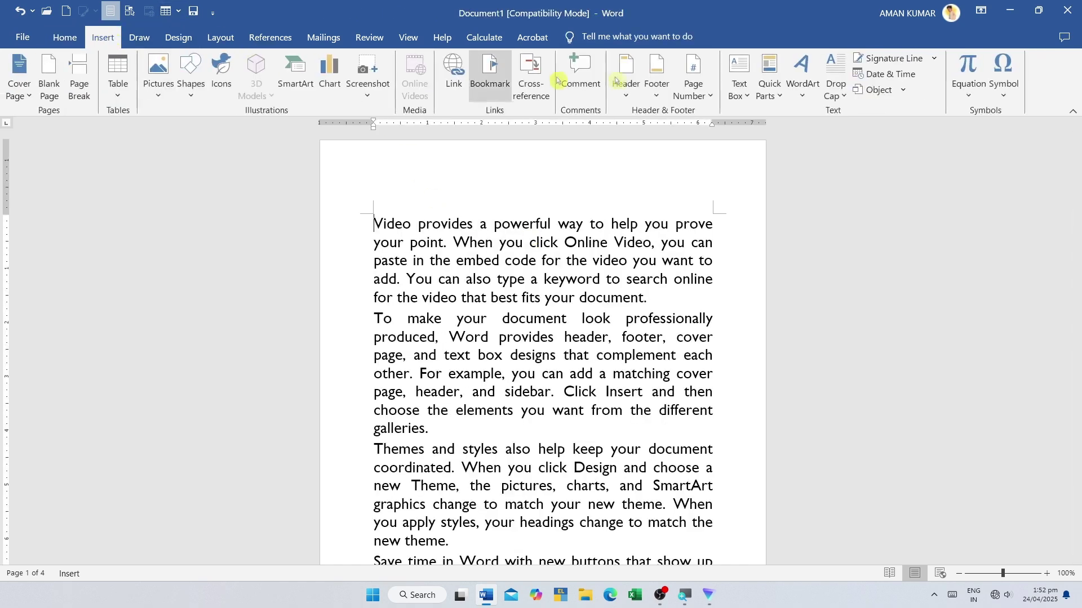
# - Draw a wide horizontal text box across the top of page 1, then delete it
pyautogui.click(745, 96)
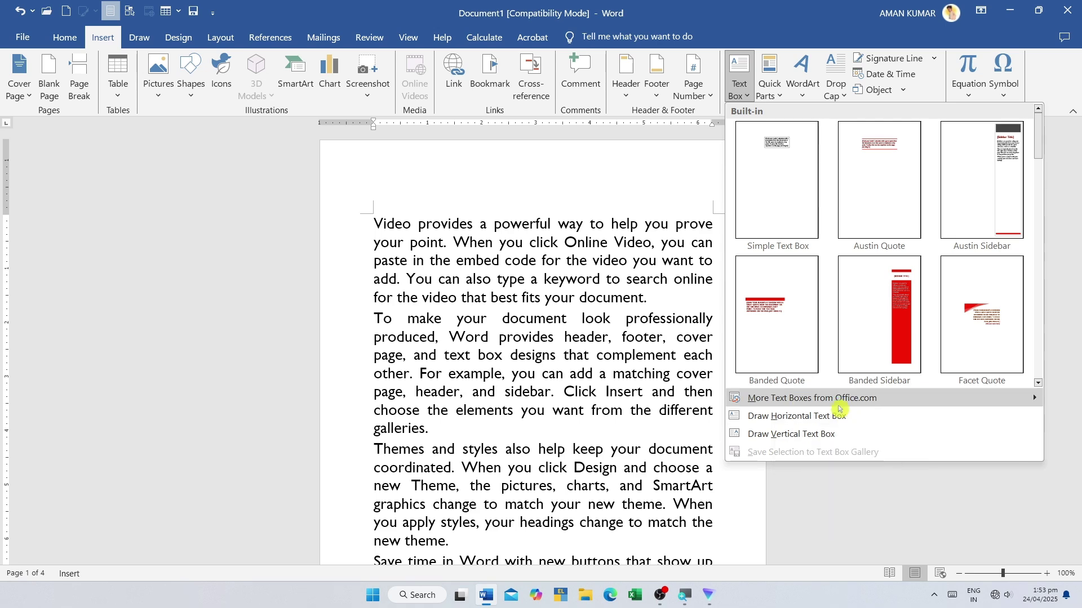
pyautogui.click(828, 416)
pyautogui.moveTo(404, 181); pyautogui.dragTo(732, 248)
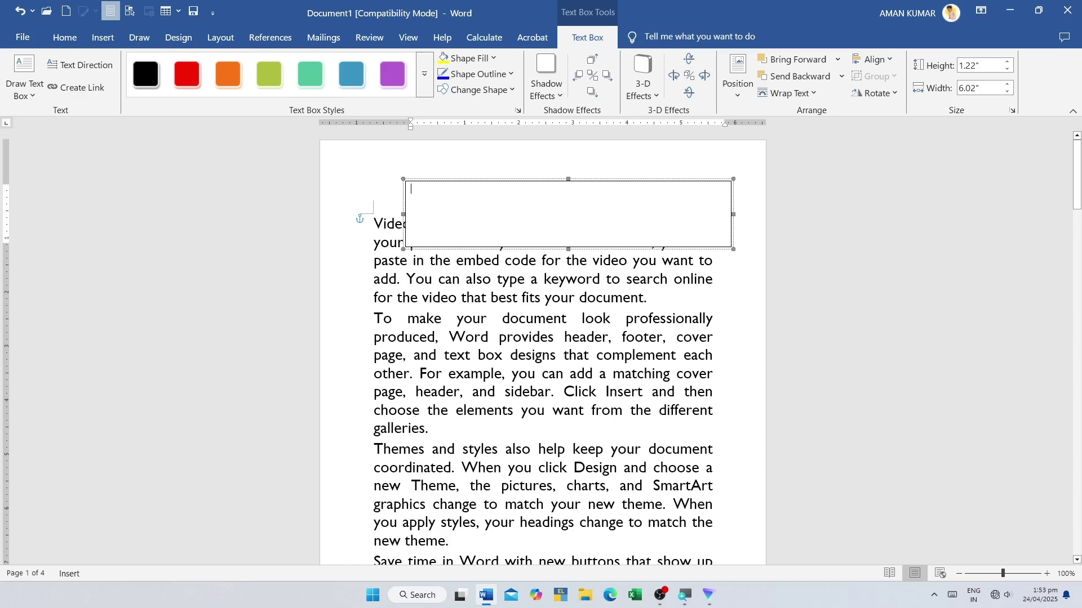
pyautogui.click(491, 182)
pyautogui.press('Delete')
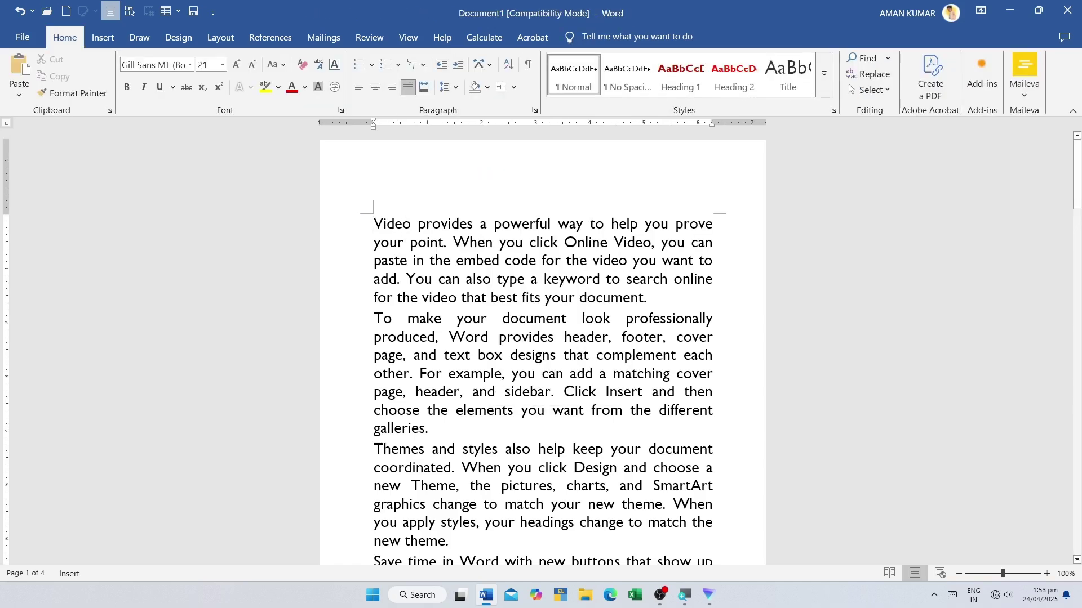
# - Draw a 3.74" by 3.48" vertical text box over the opening paragraphs of page 1
pyautogui.click(78, 41)
pyautogui.click(92, 38)
pyautogui.click(739, 76)
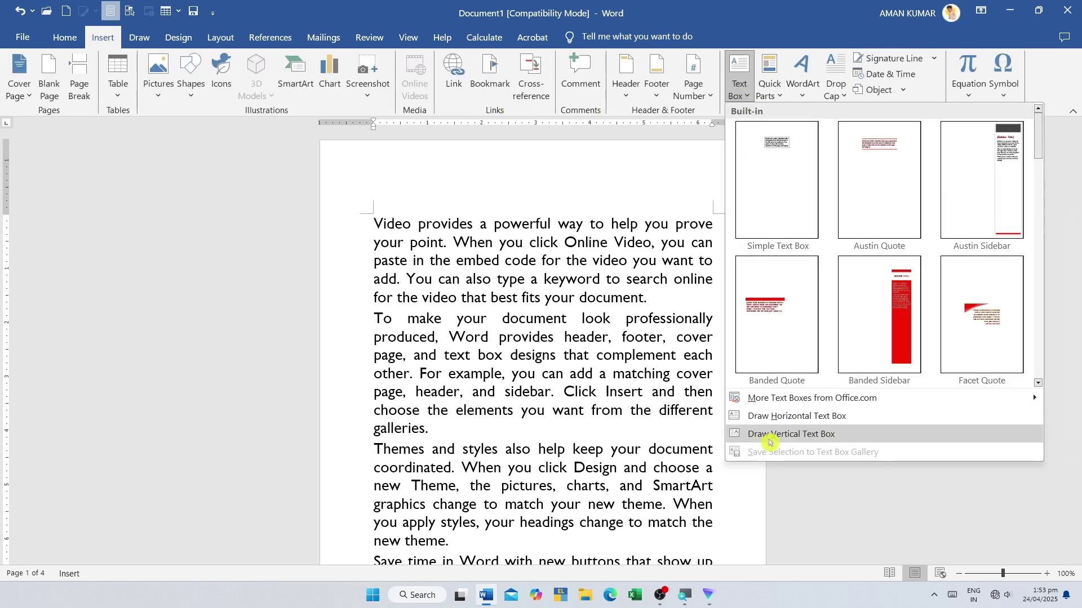
pyautogui.click(820, 438)
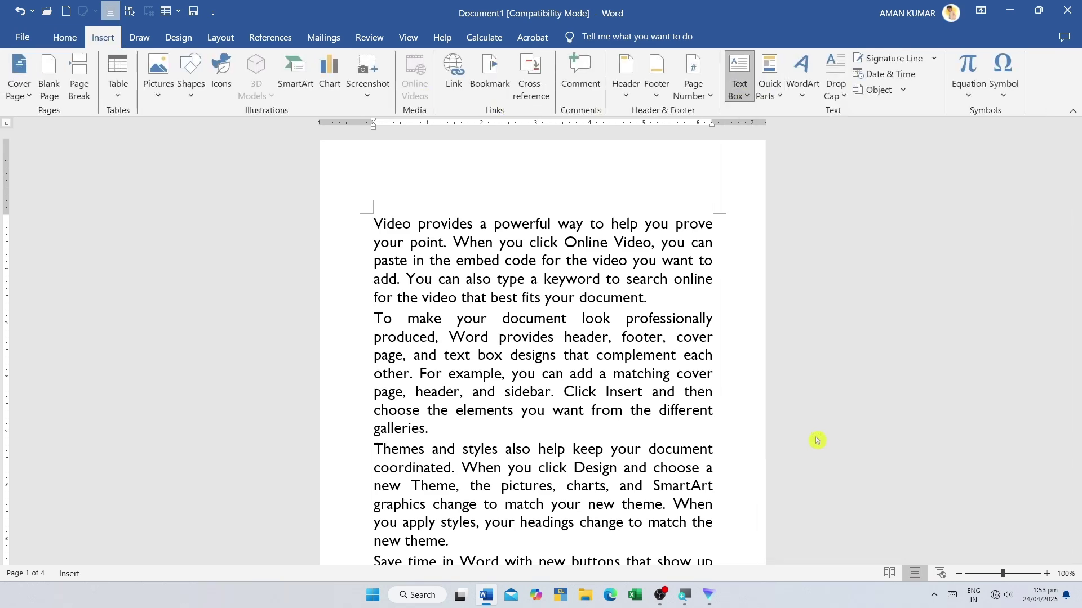
pyautogui.moveTo(433, 177); pyautogui.dragTo(623, 381)
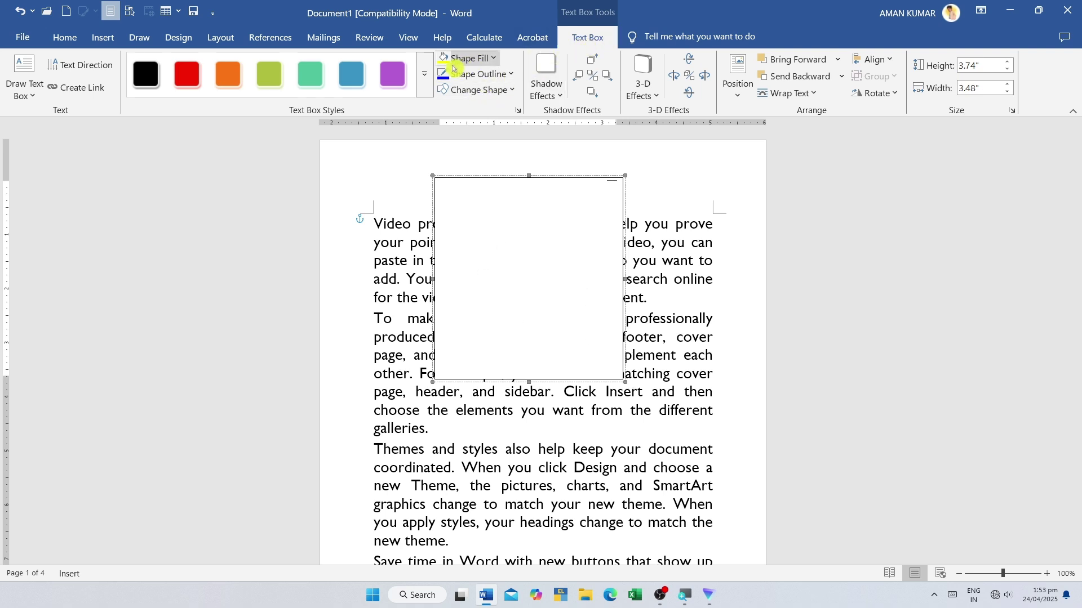
# - Give the text box a red fill and a thick black outline
pyautogui.click(468, 58)
pyautogui.click(467, 268)
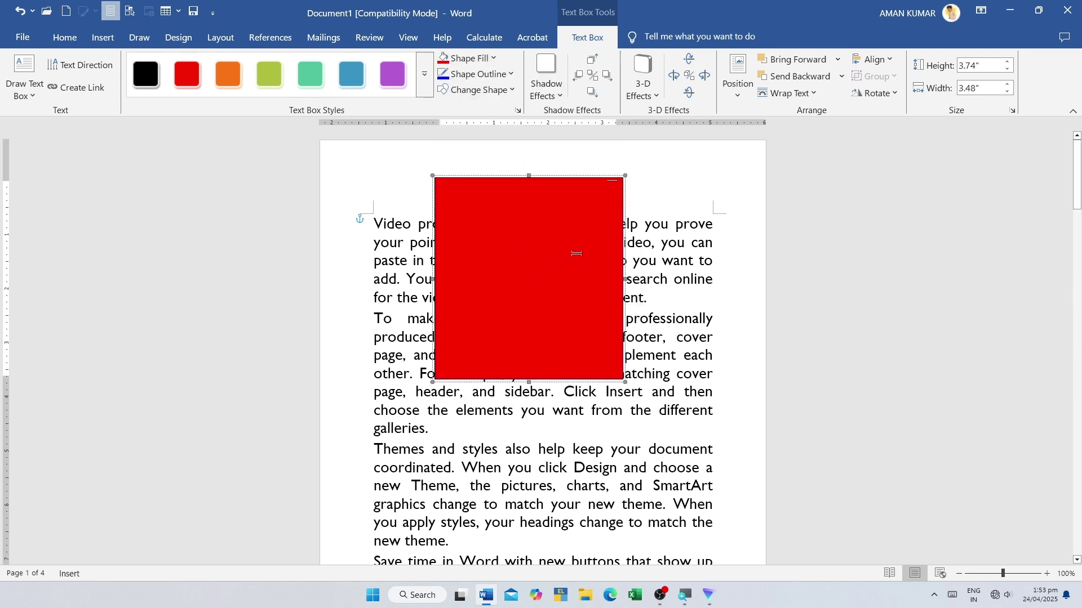
pyautogui.click(478, 74)
pyautogui.click(467, 163)
pyautogui.click(478, 74)
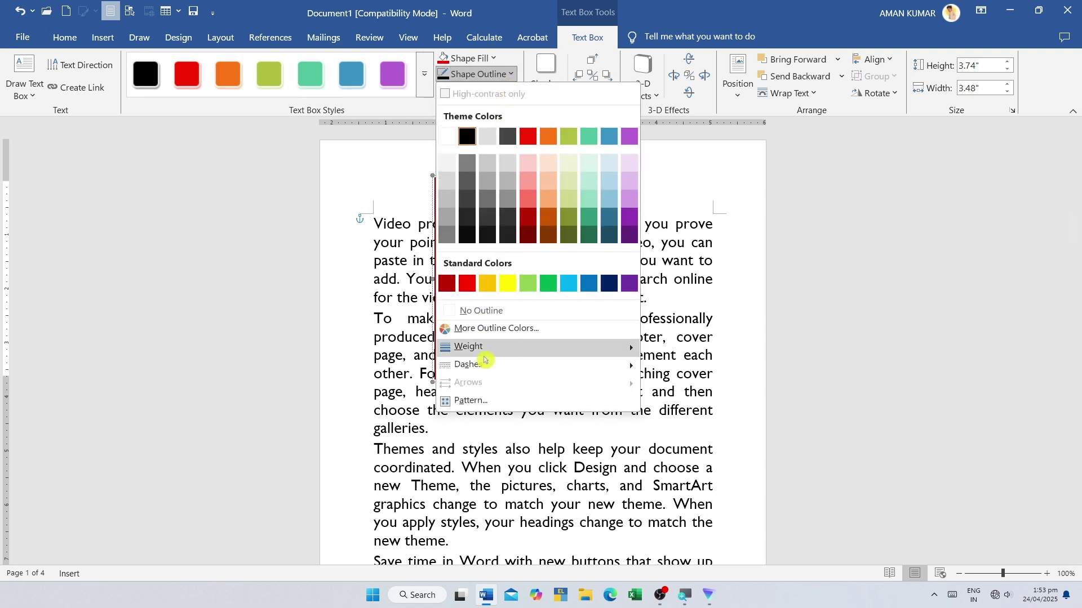
pyautogui.moveTo(479, 349)
pyautogui.click(689, 445)
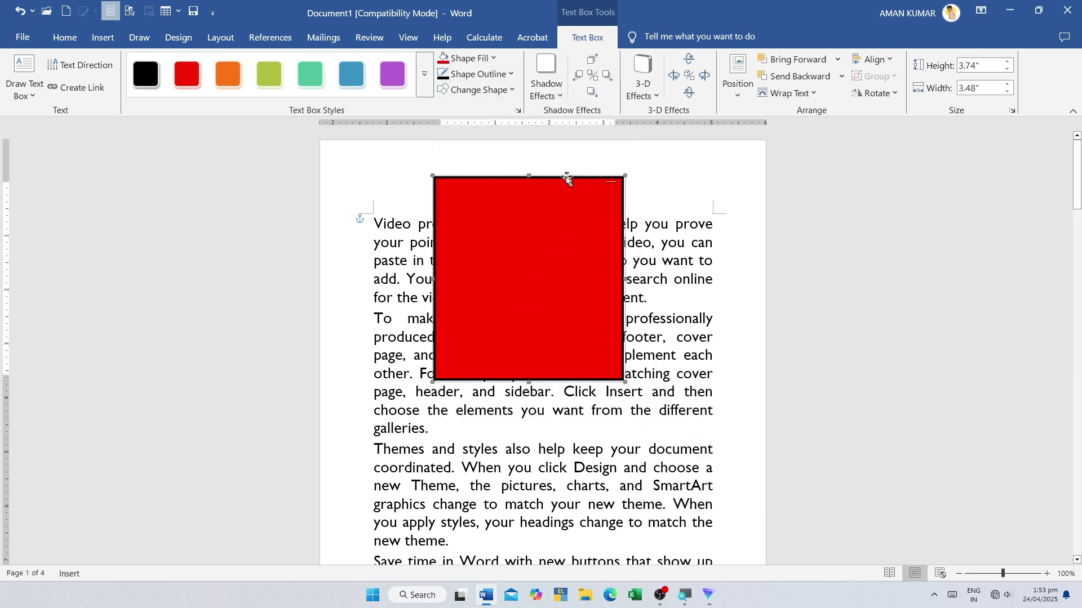
pyautogui.click(683, 223)
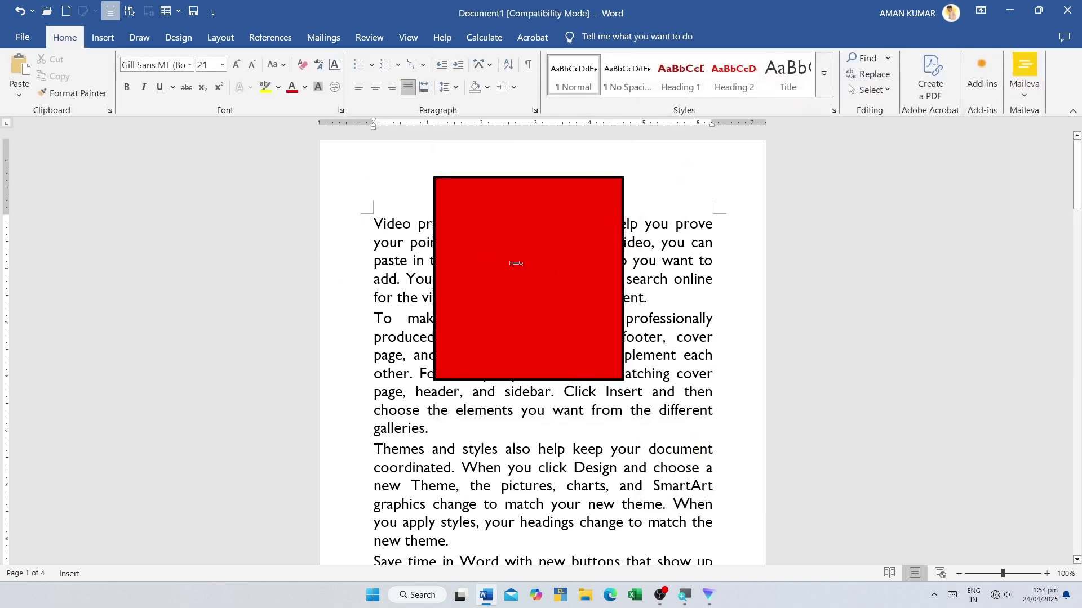
# - Set the text box to No Outline and No Fill
pyautogui.click(519, 177)
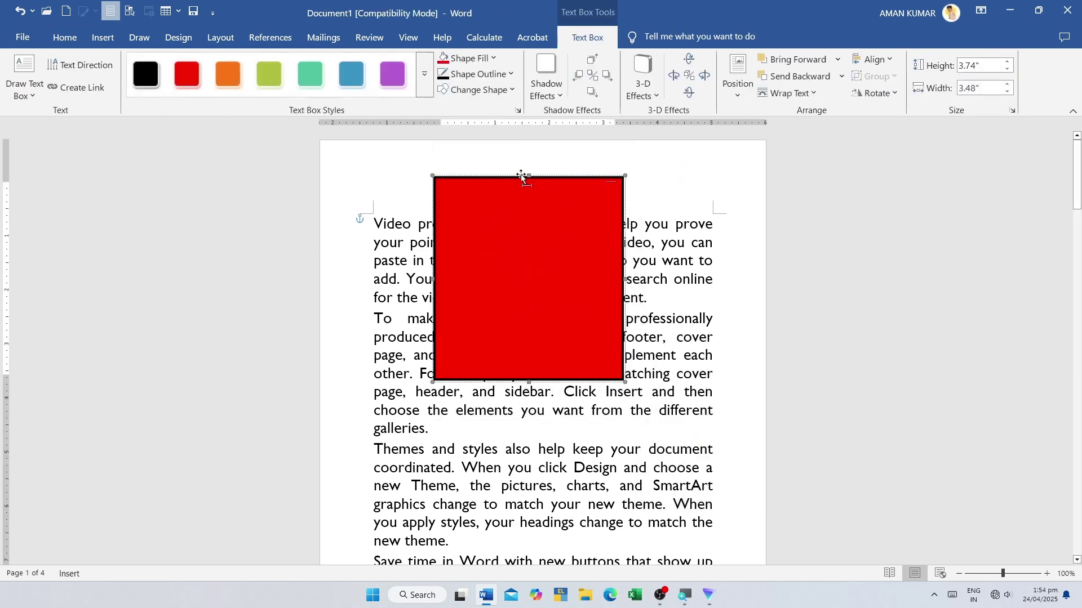
pyautogui.click(479, 74)
pyautogui.click(482, 311)
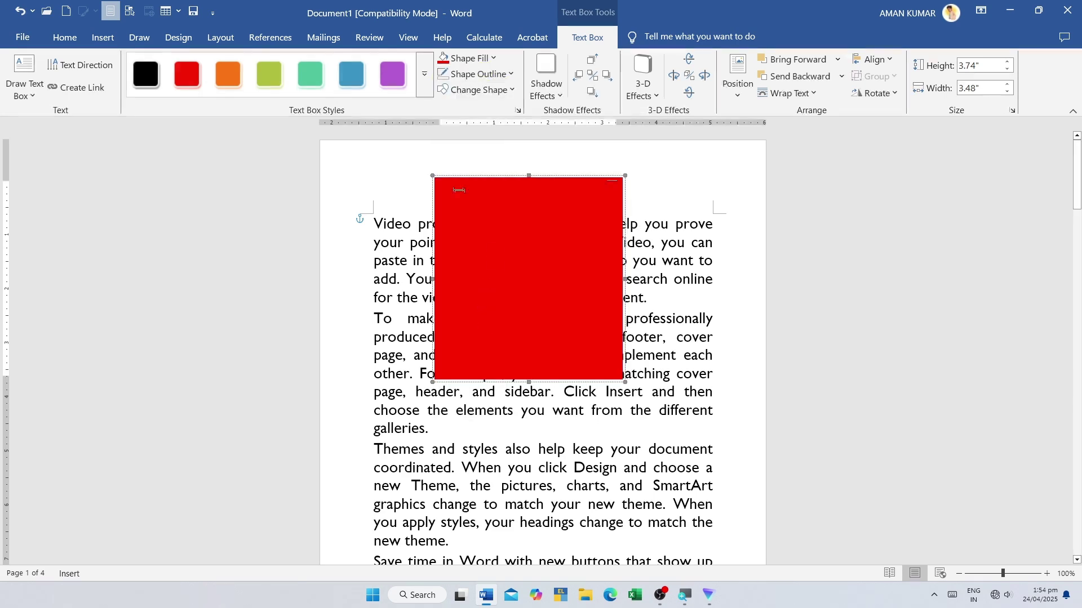
pyautogui.click(455, 66)
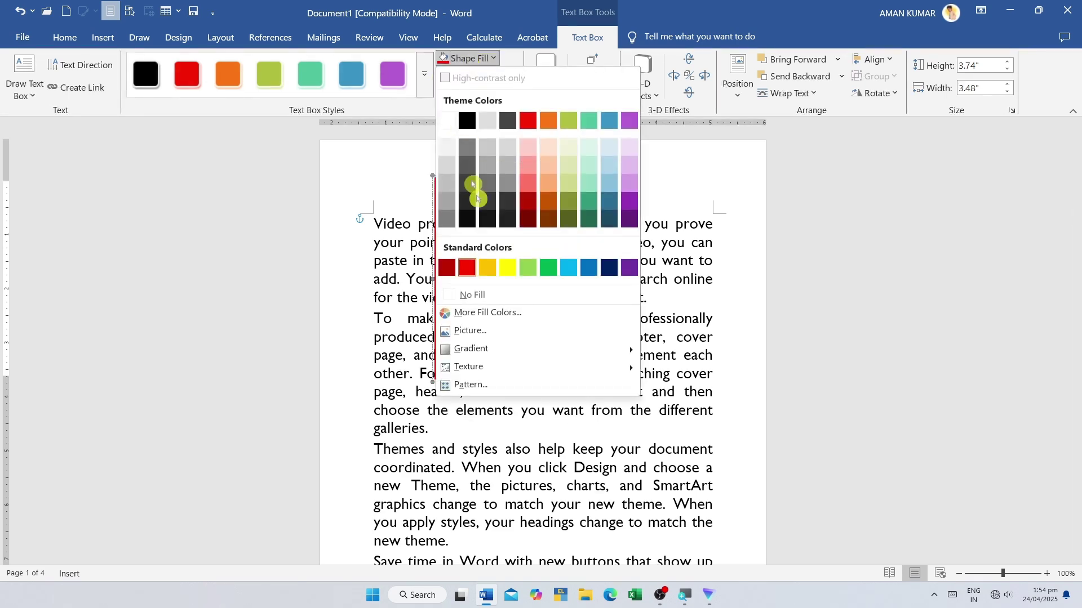
pyautogui.click(470, 292)
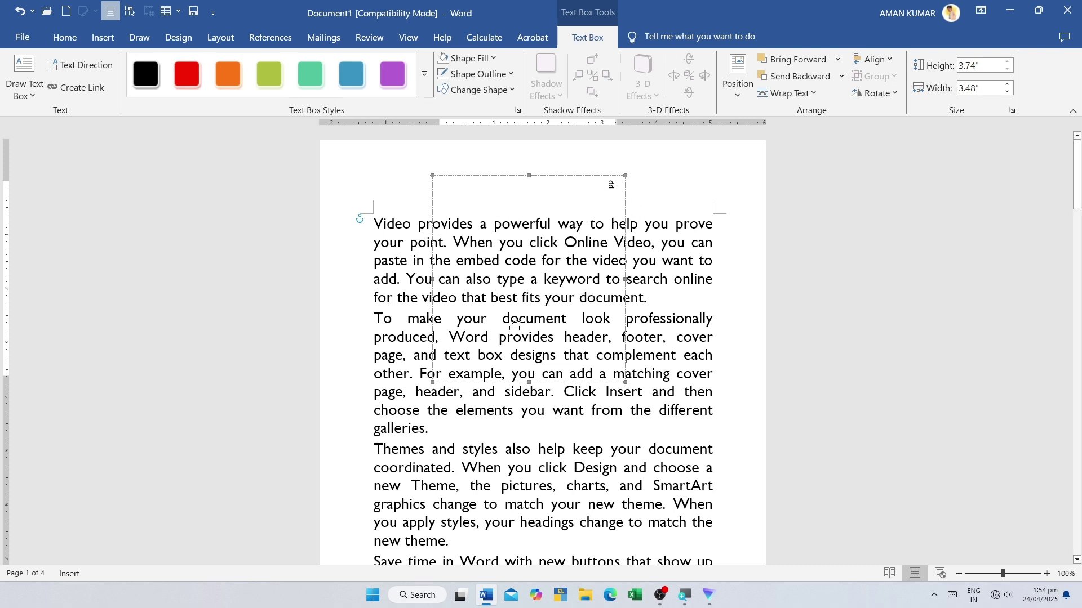
pyautogui.click(99, 38)
pyautogui.click(743, 93)
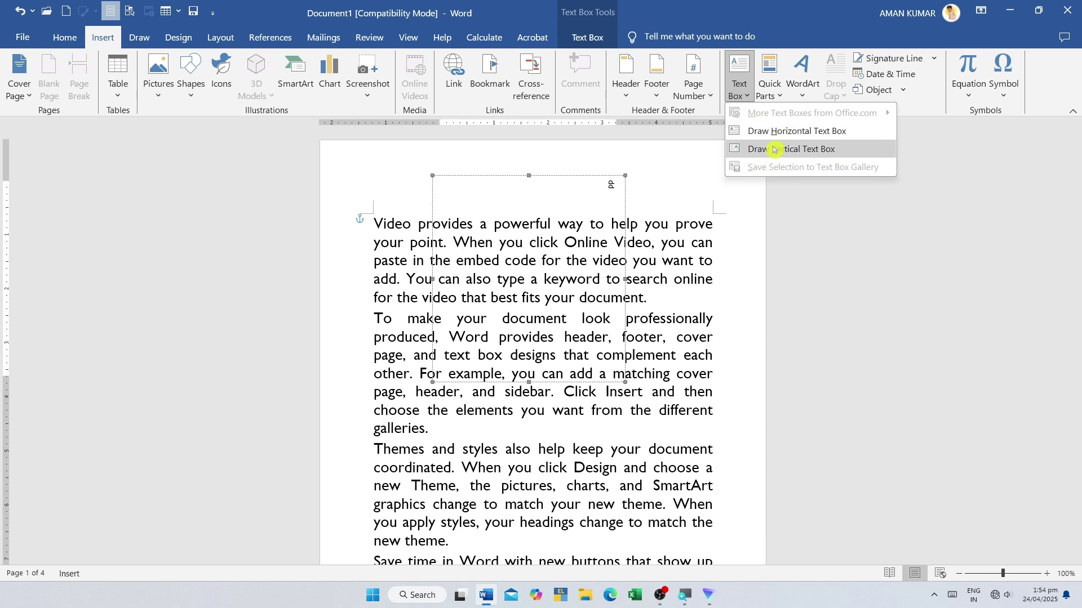
# - Select the Themes and styles paragraph and browse the Text Box gallery without inserting anything
pyautogui.click(697, 282)
pyautogui.click(697, 281)
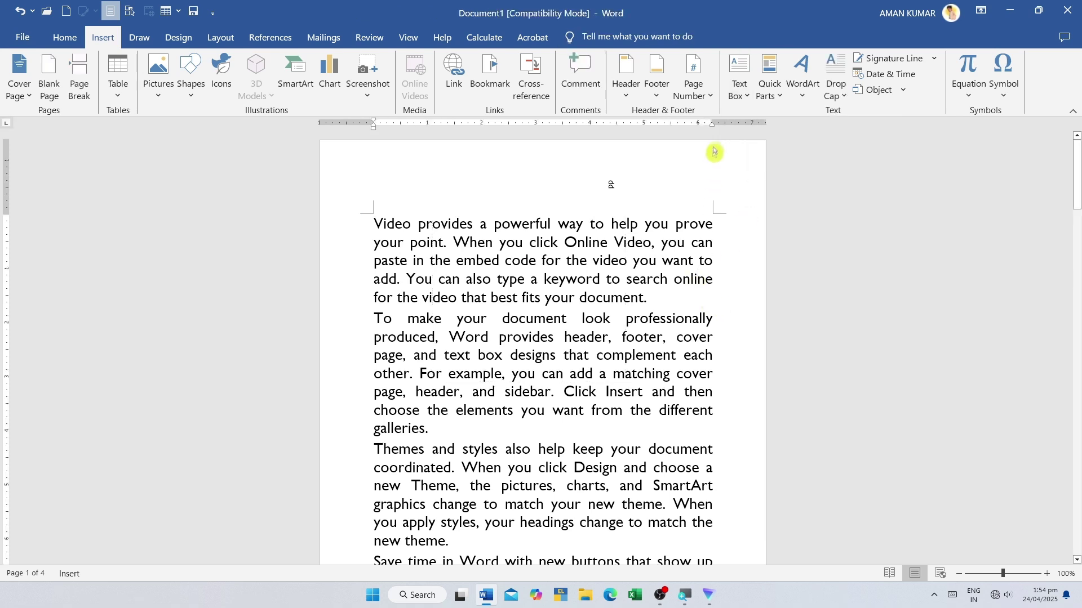
pyautogui.click(740, 97)
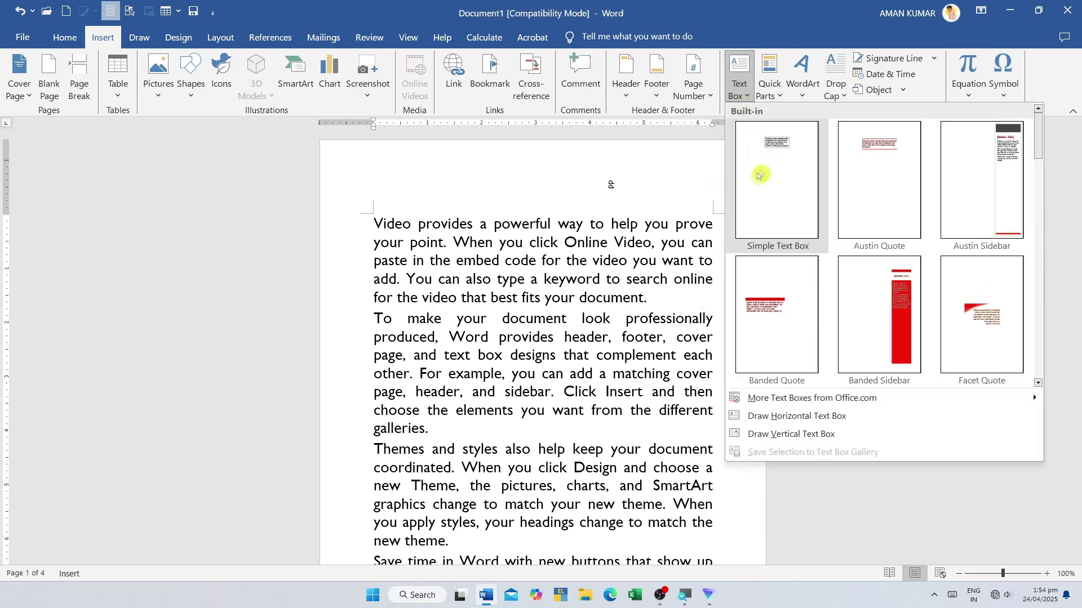
pyautogui.press('Escape')
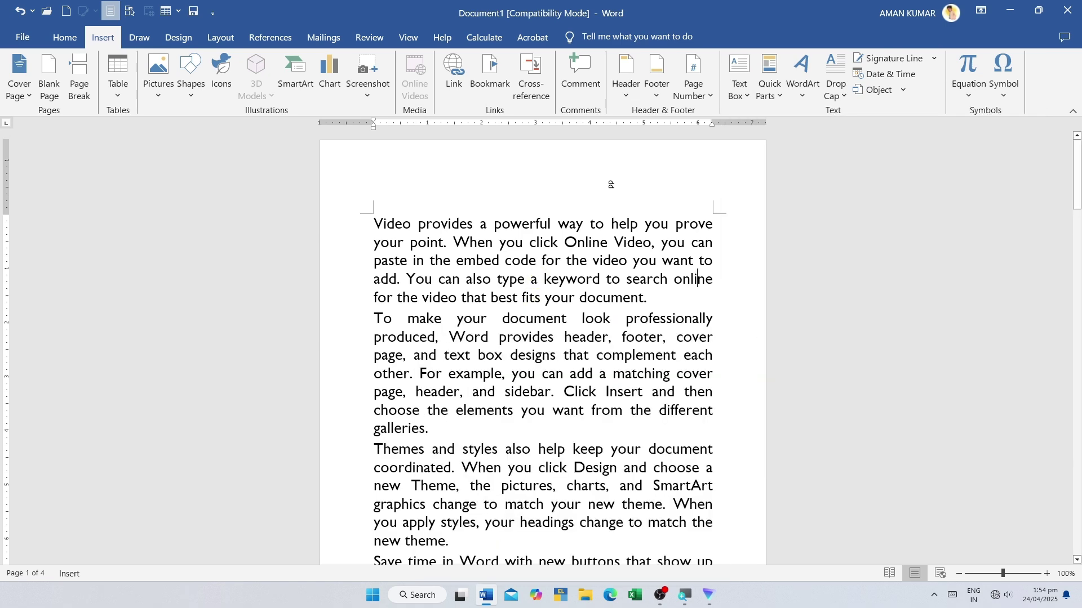
pyautogui.moveTo(374, 449); pyautogui.dragTo(627, 522)
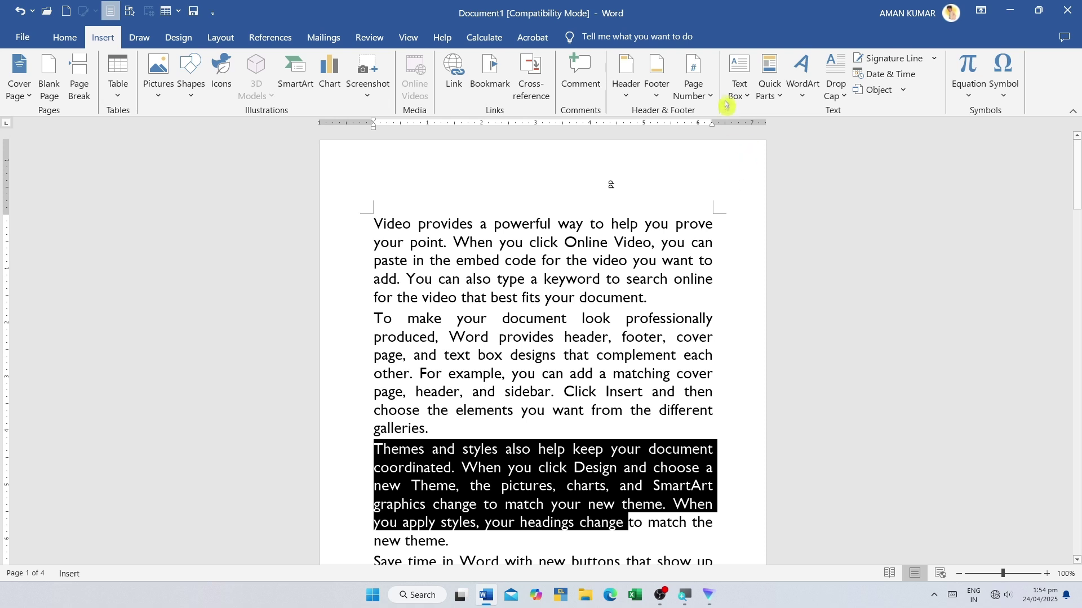
pyautogui.click(739, 79)
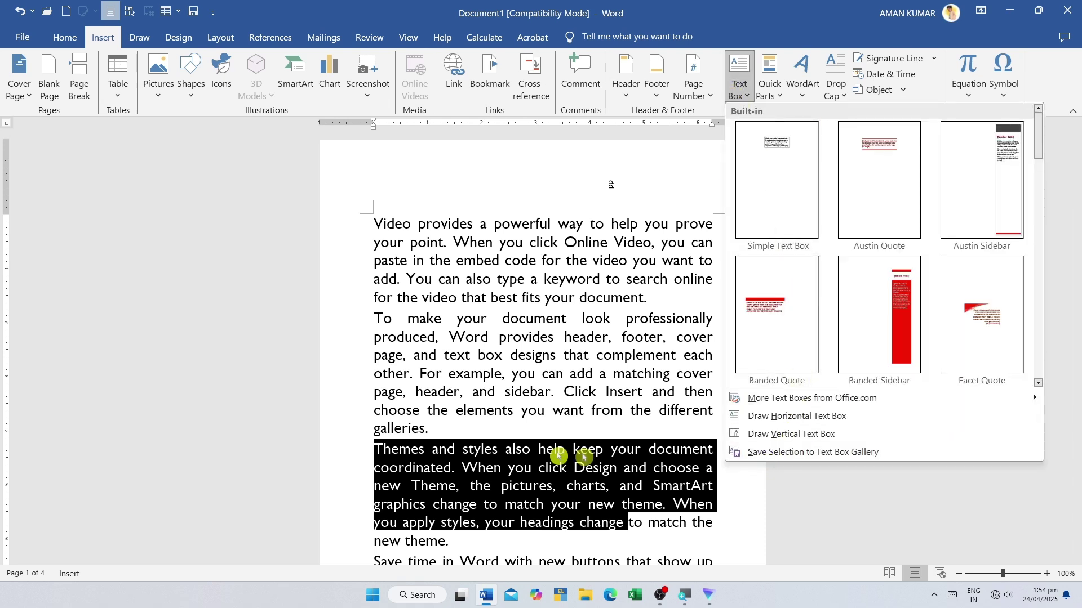
pyautogui.click(560, 451)
pyautogui.click(361, 418)
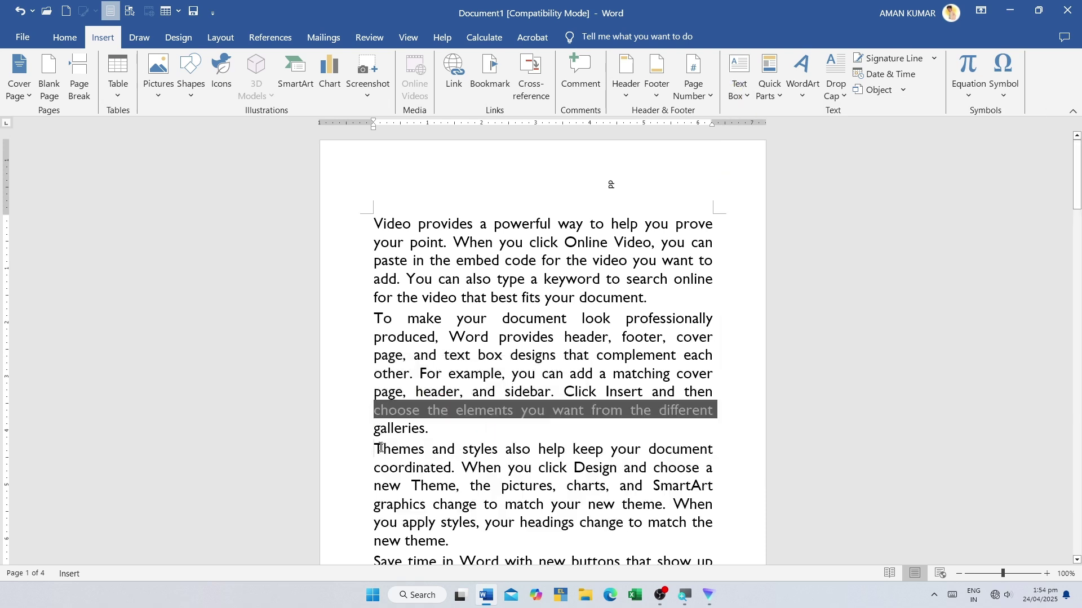
pyautogui.moveTo(374, 449); pyautogui.dragTo(451, 542)
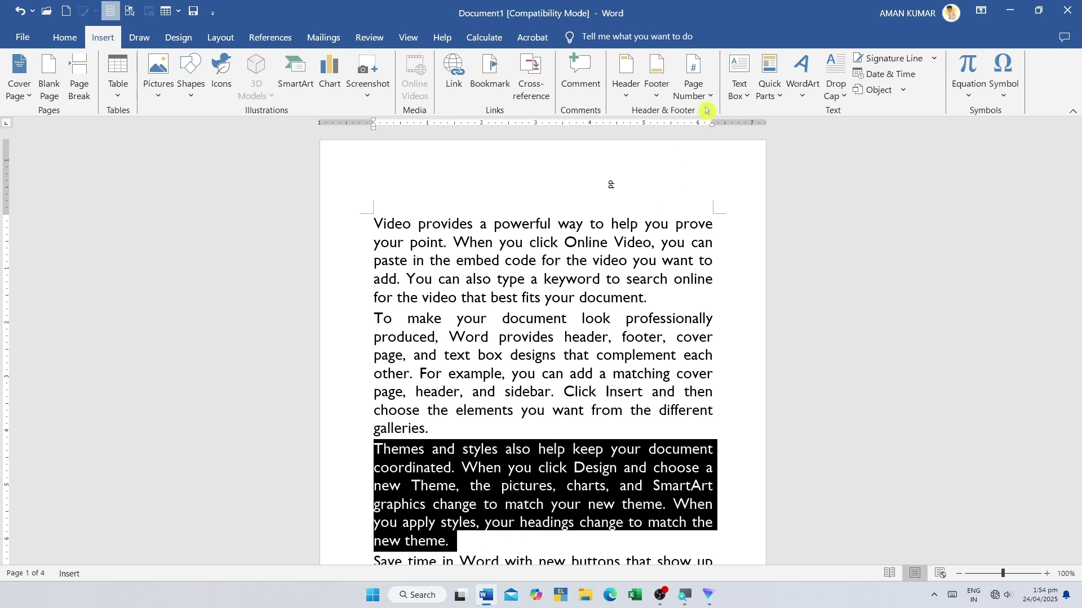
pyautogui.click(739, 79)
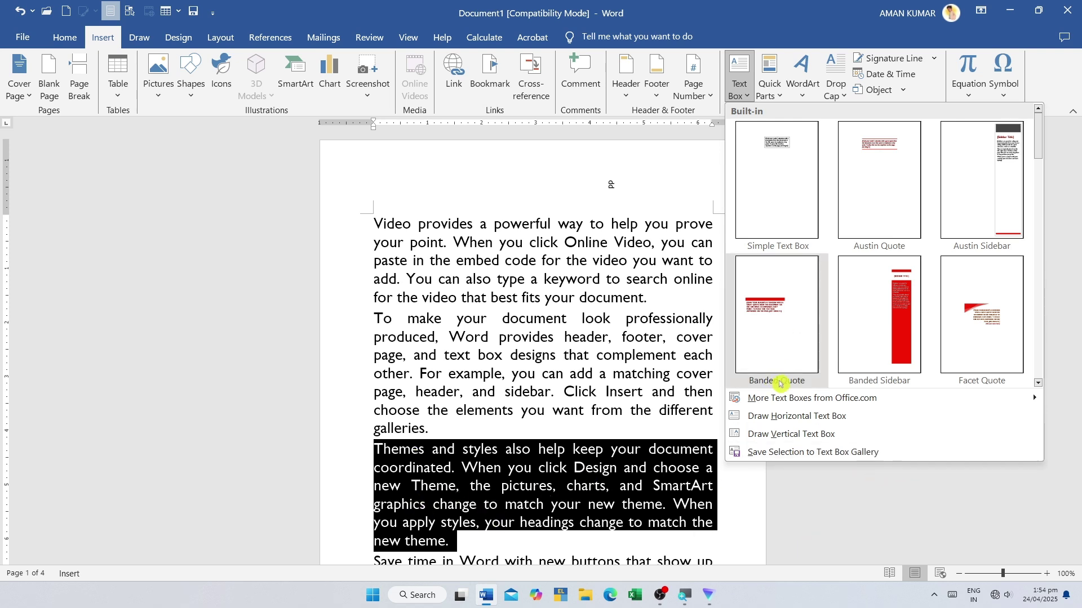
pyautogui.press('Escape')
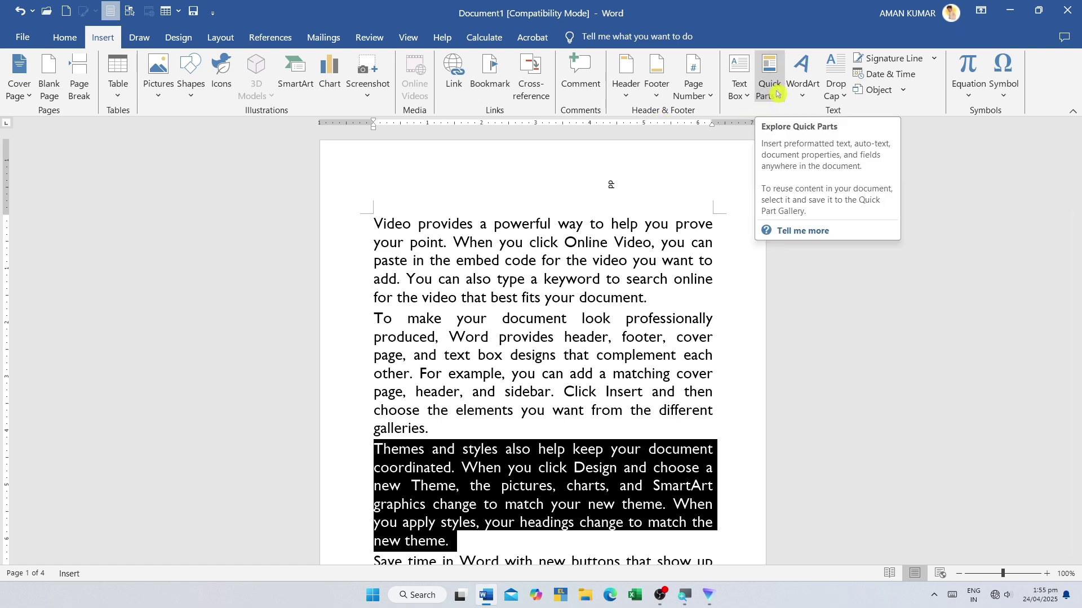
pyautogui.click(394, 224)
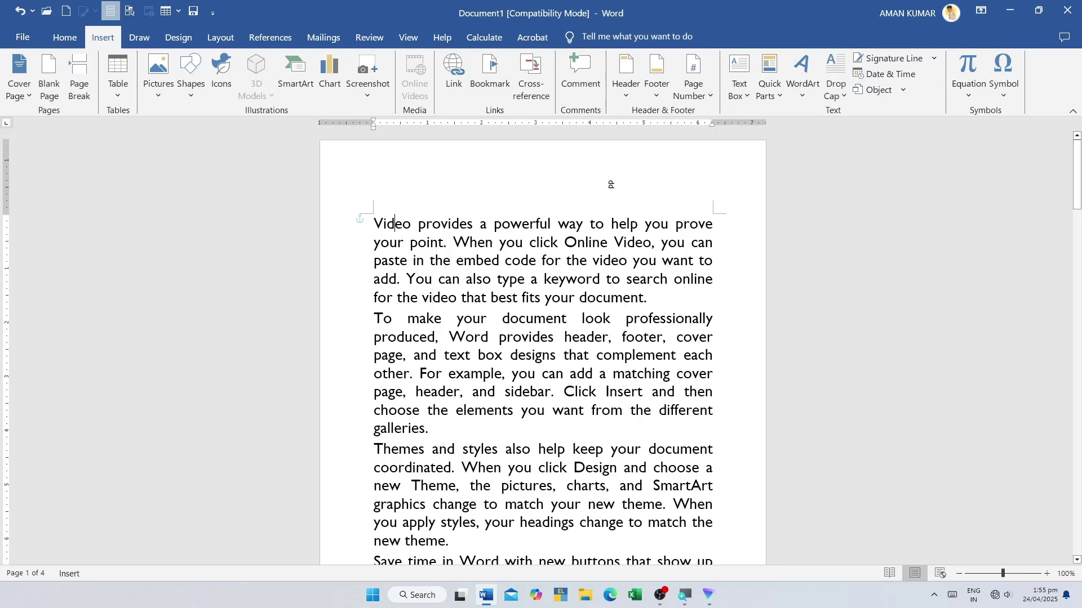
# - Delete the small rotated text box near the top and select the first paragraph
pyautogui.click(519, 177)
pyautogui.press('Delete')
pyautogui.tripleClick(409, 236)
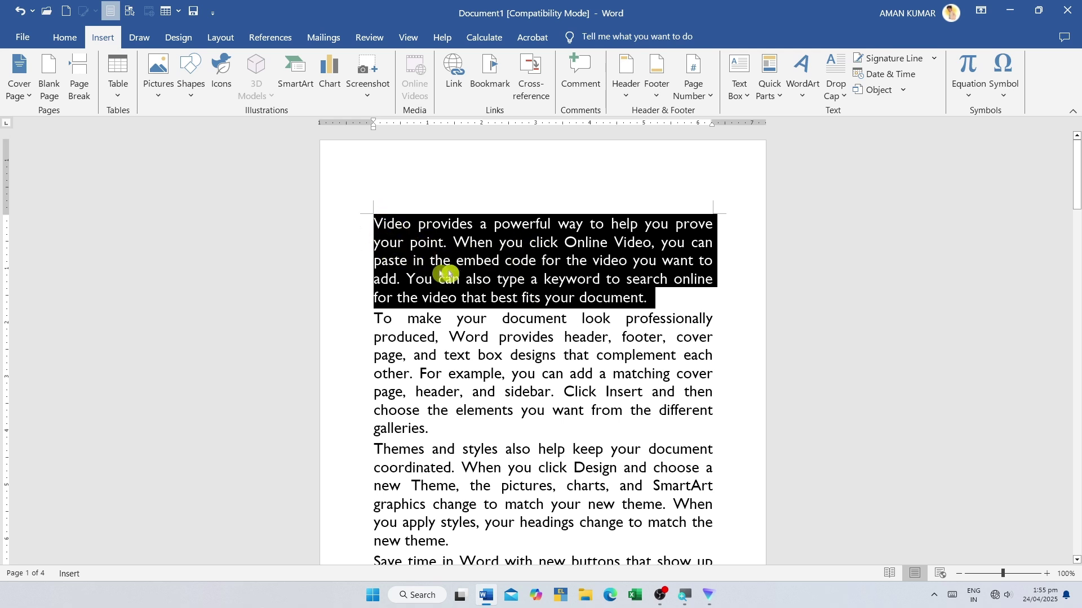
# - Preview the AutoText and Document Property submenus in the Quick Parts list
pyautogui.click(773, 97)
pyautogui.moveTo(783, 115)
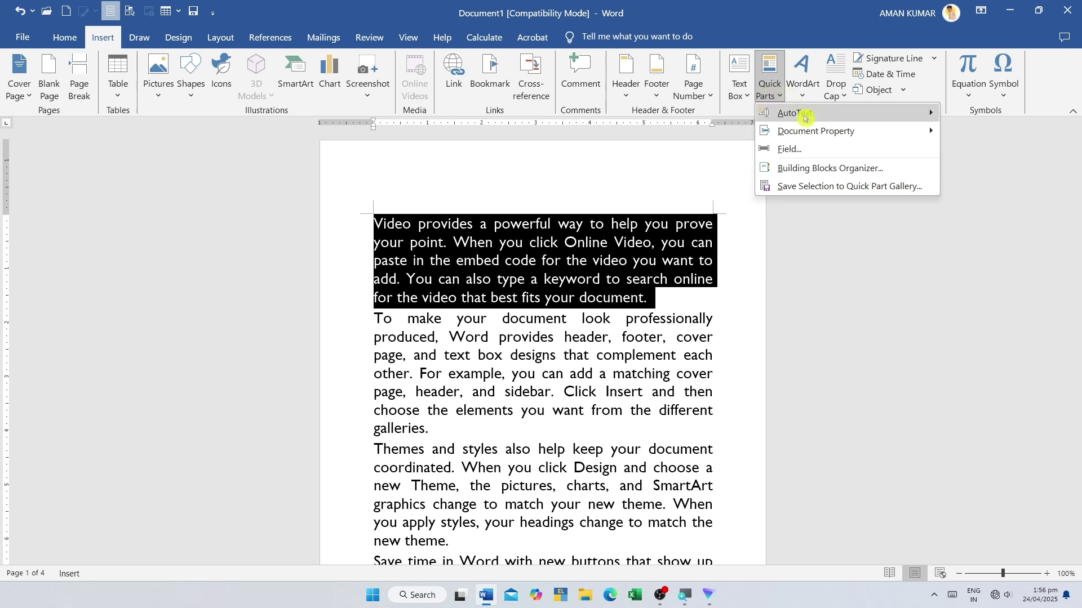
pyautogui.moveTo(786, 134)
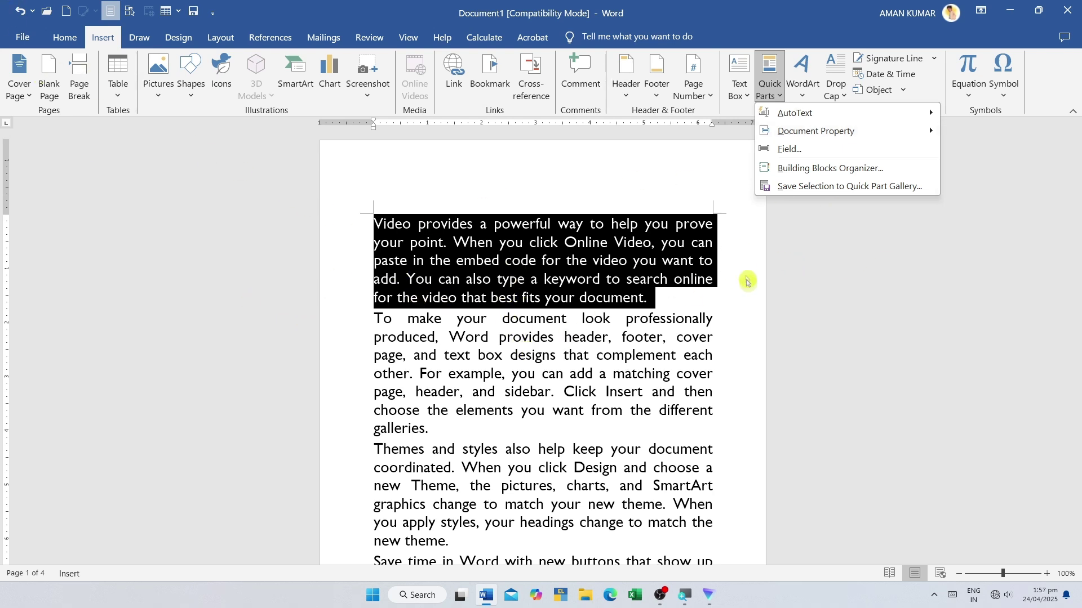
# - View the document's properties on the Info page: 4 pages, 239 words, not yet saved
pyautogui.click(18, 38)
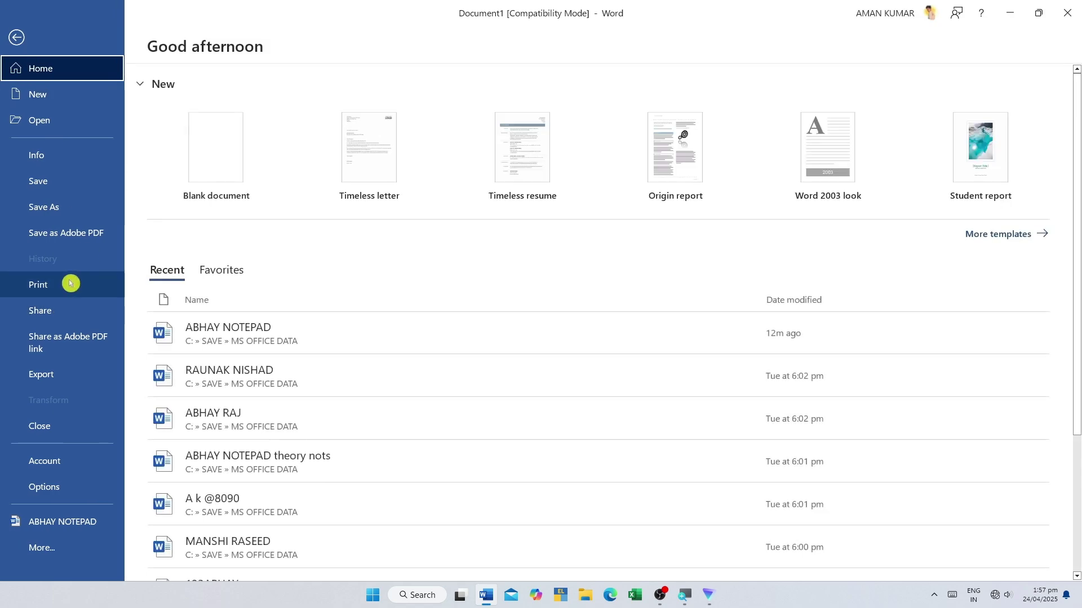
pyautogui.click(50, 163)
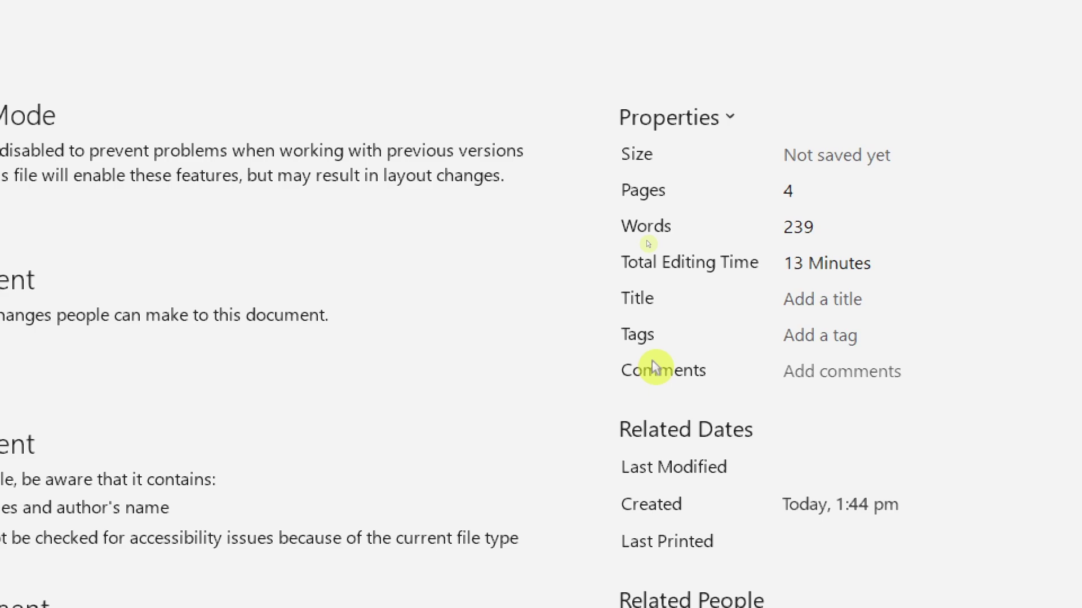
# - Preview the CreateDate field's date formats in the Field dialog, then close it without inserting
pyautogui.click(22, 39)
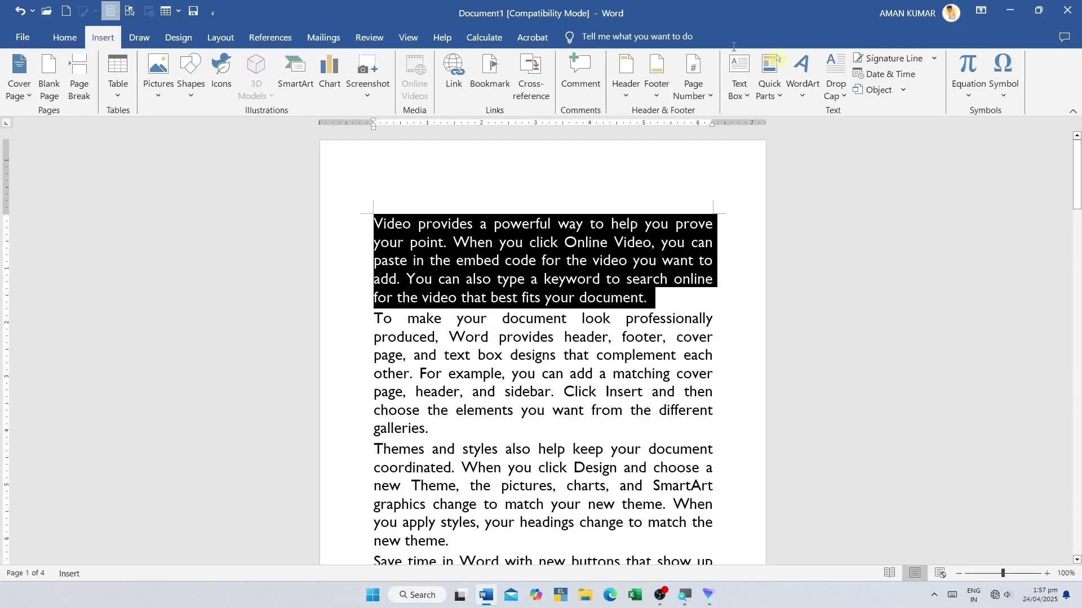
pyautogui.click(772, 96)
pyautogui.moveTo(786, 129)
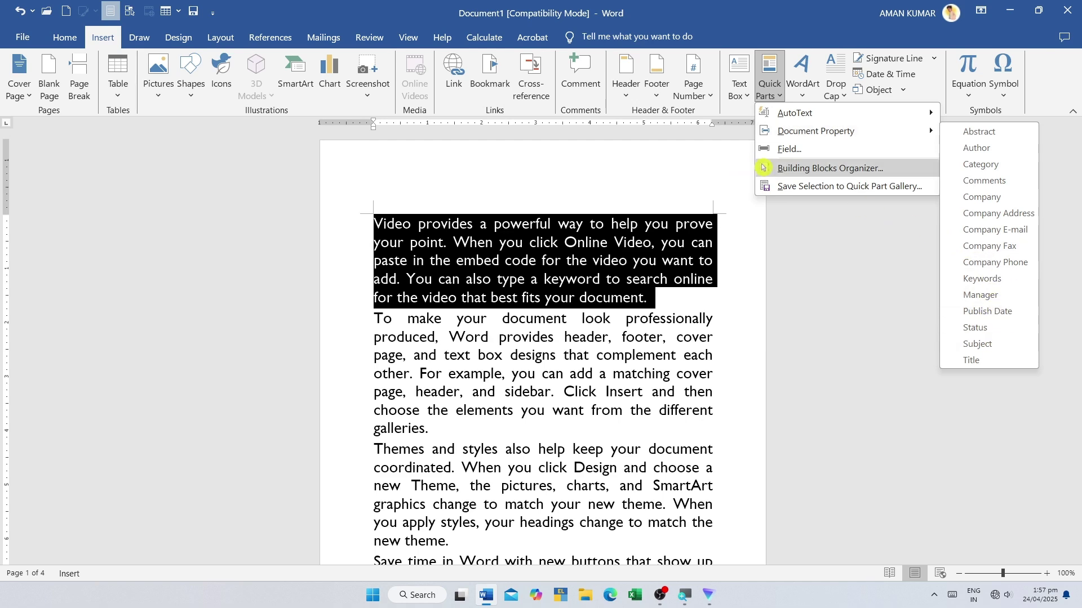
pyautogui.click(795, 149)
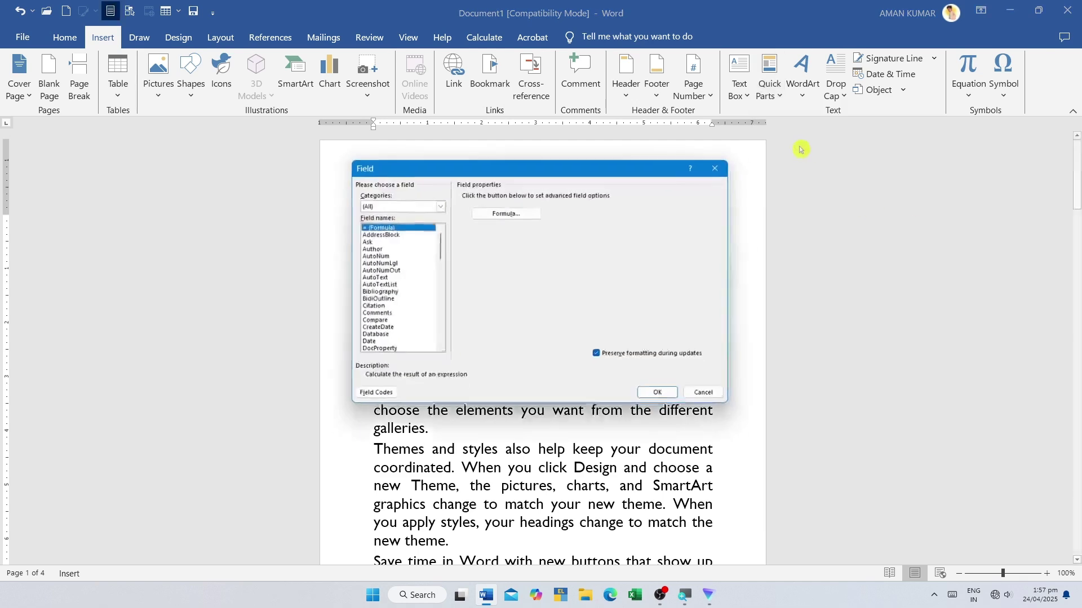
pyautogui.scroll(-2, 375, 283)
pyautogui.click(375, 285)
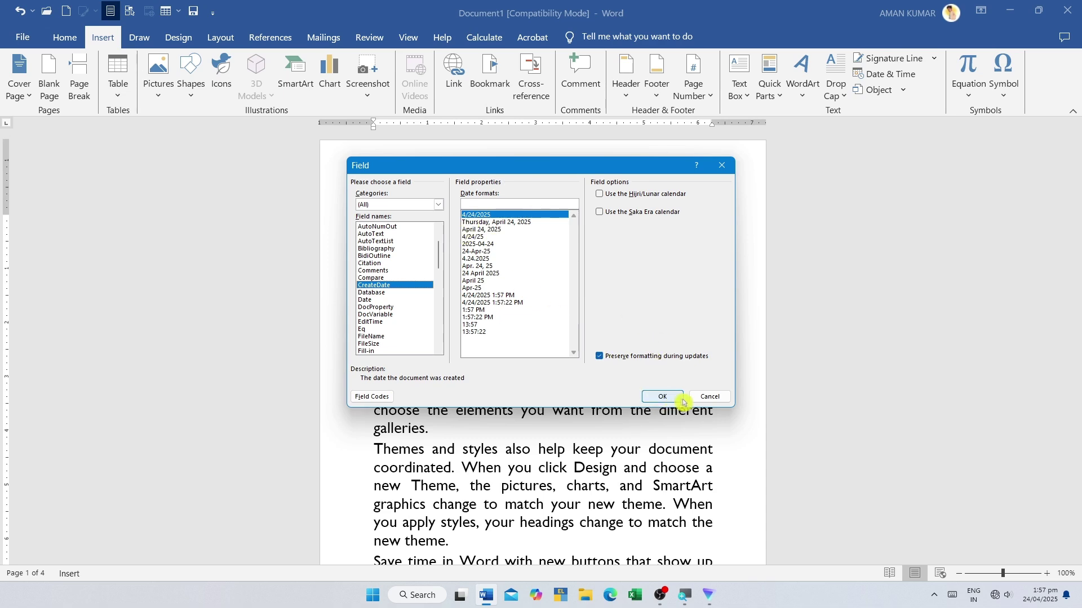
pyautogui.click(709, 397)
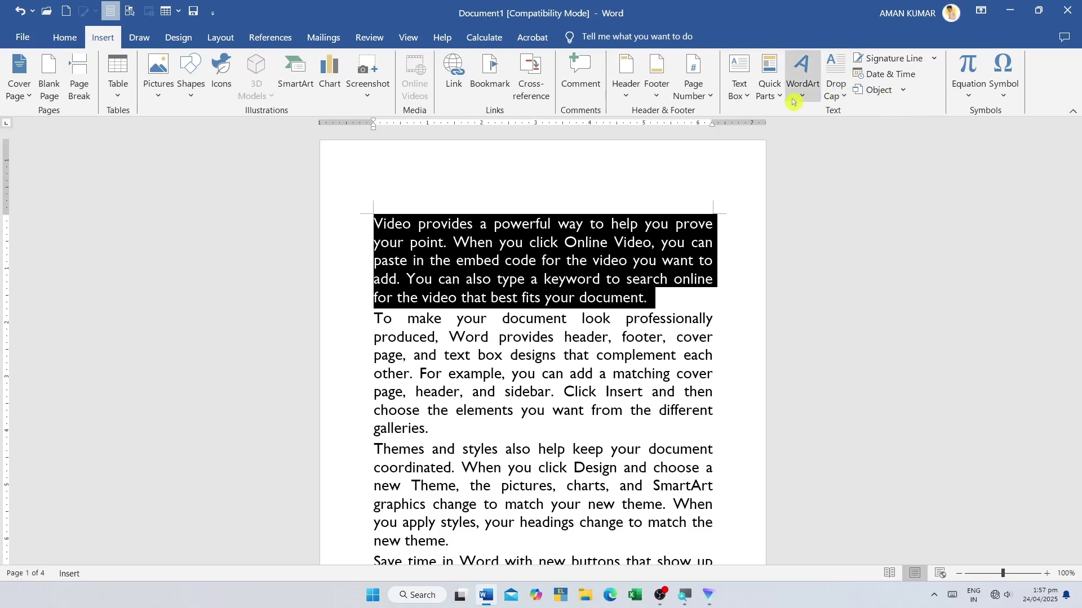
pyautogui.click(769, 90)
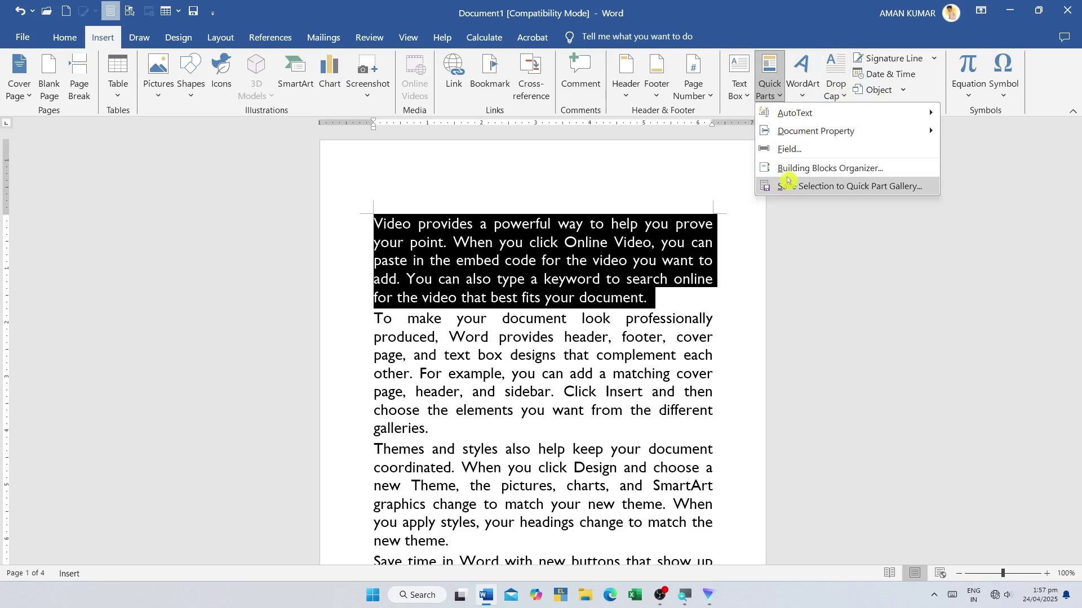
pyautogui.click(854, 169)
pyautogui.scroll(-8, 445, 256)
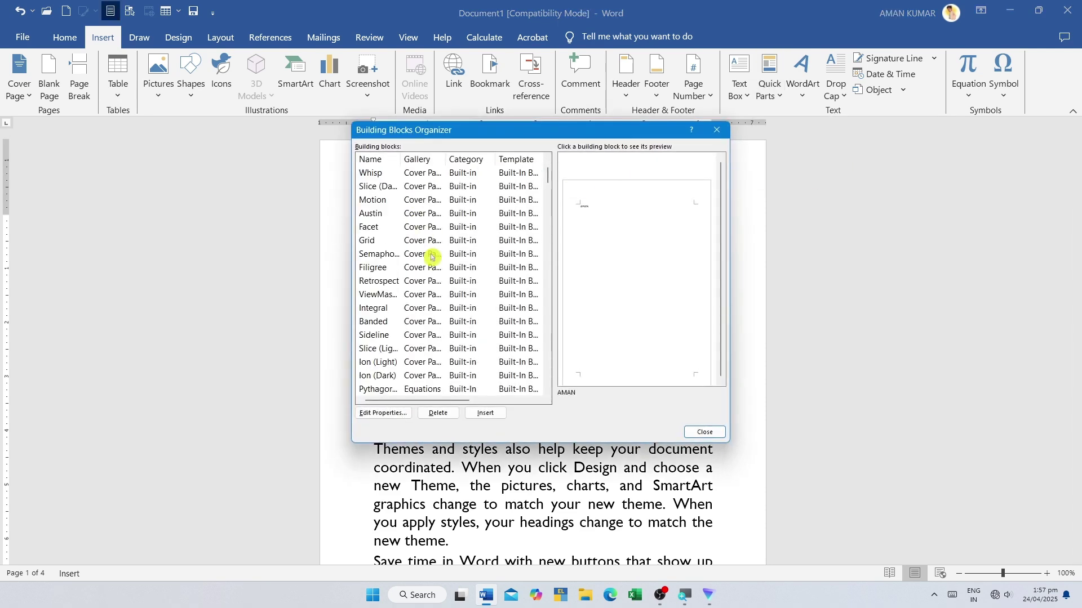
pyautogui.moveTo(531, 138); pyautogui.dragTo(807, 232)
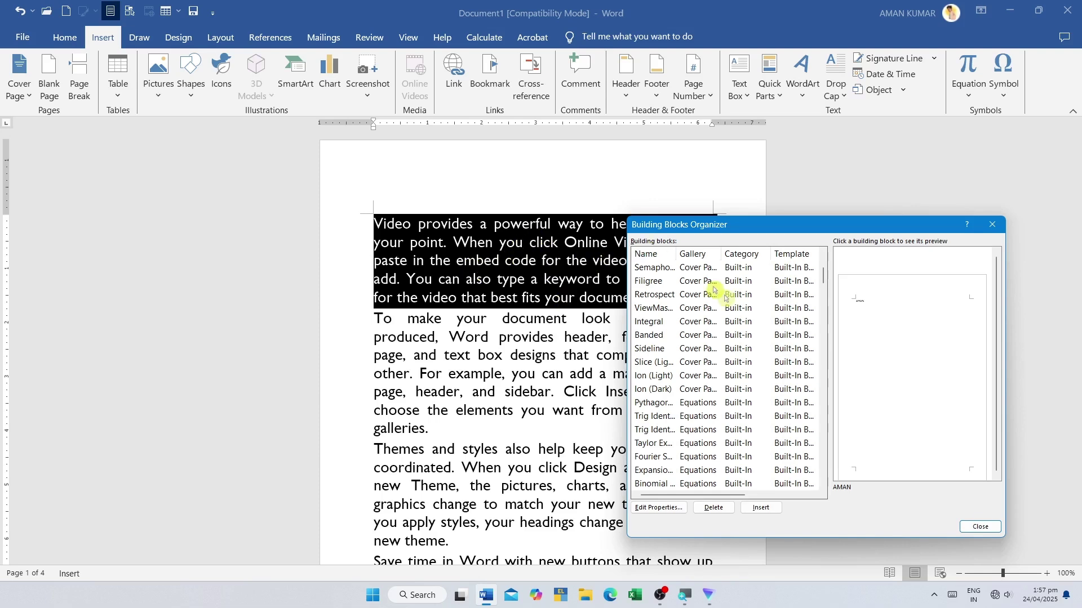
pyautogui.scroll(-6, 692, 337)
pyautogui.scroll(6, 692, 315)
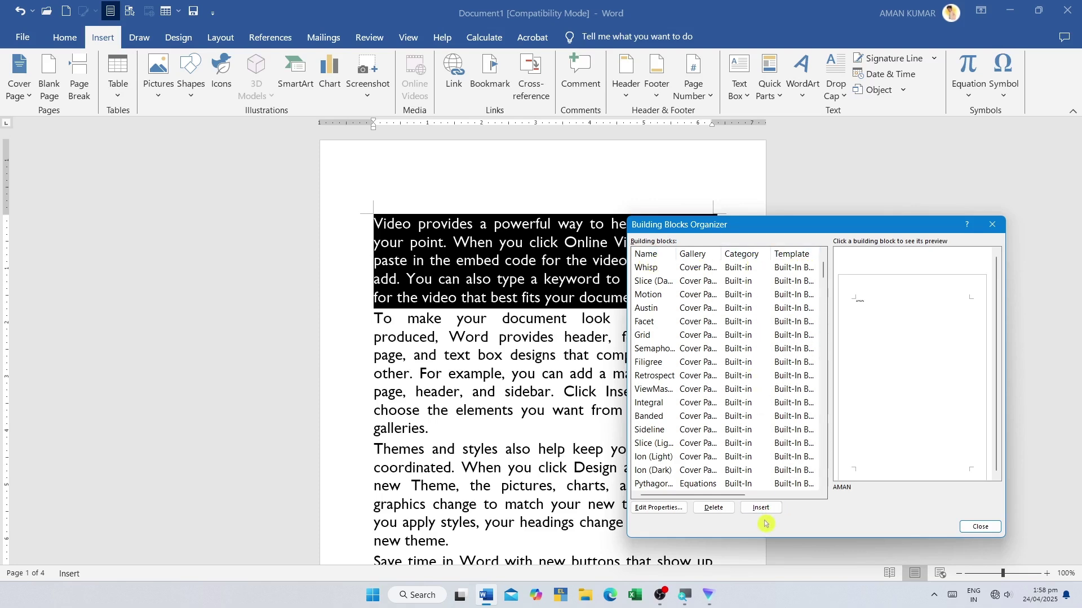
pyautogui.scroll(-10, 696, 362)
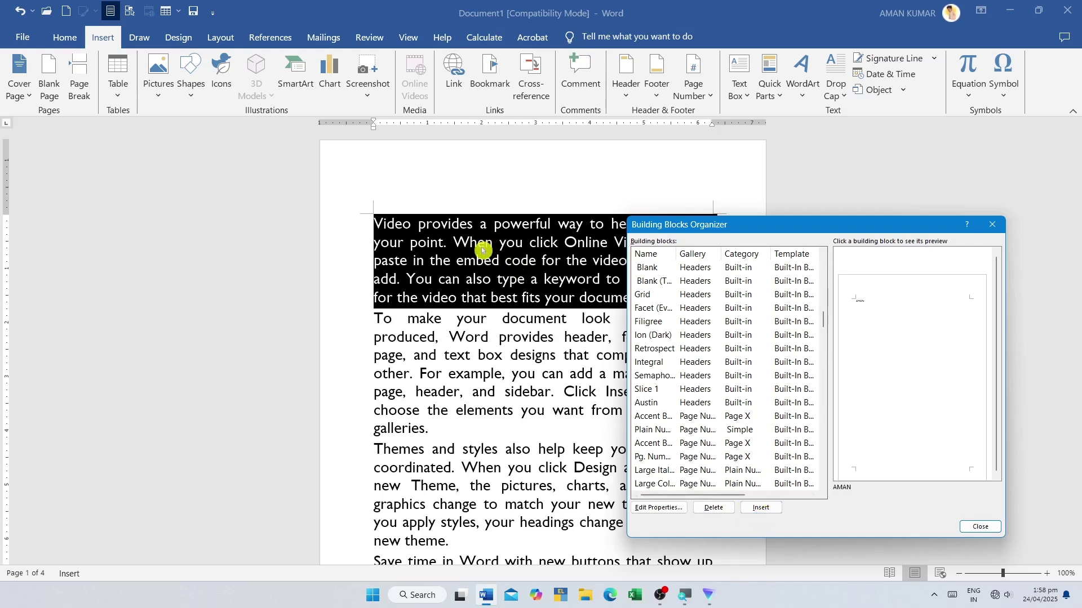
pyautogui.click(980, 527)
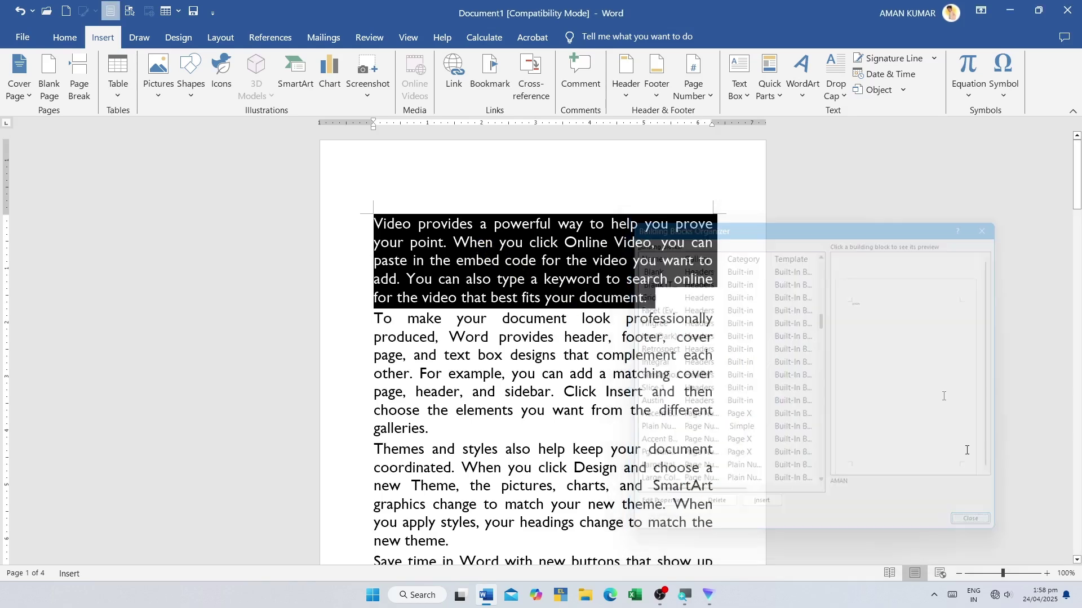
pyautogui.click(769, 89)
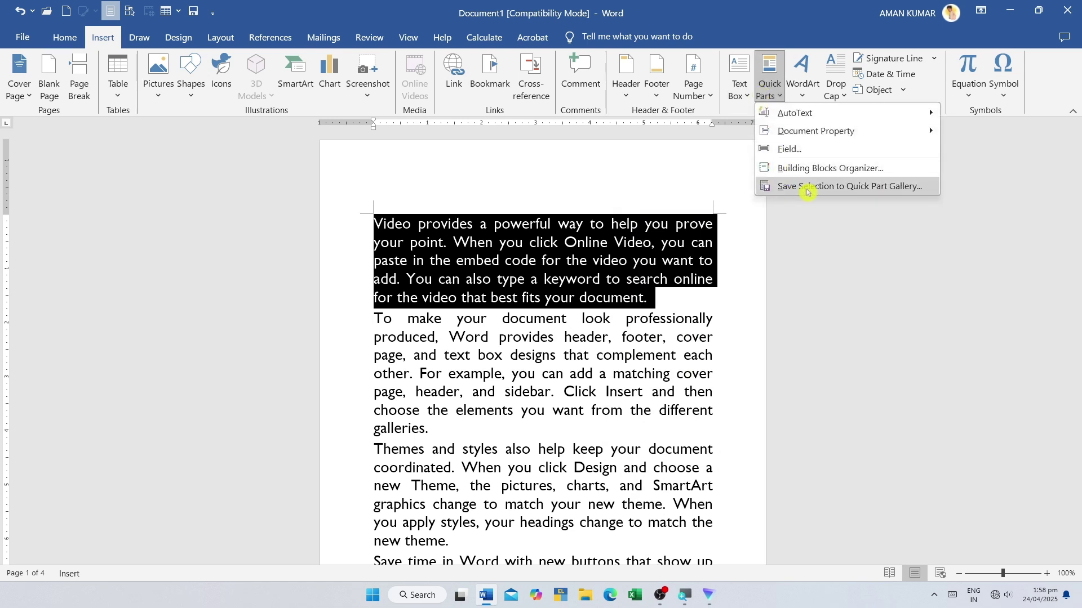
# - Save the selected paragraph to the Quick Parts gallery as 'Video provides' and confirm it's listed
pyautogui.click(868, 193)
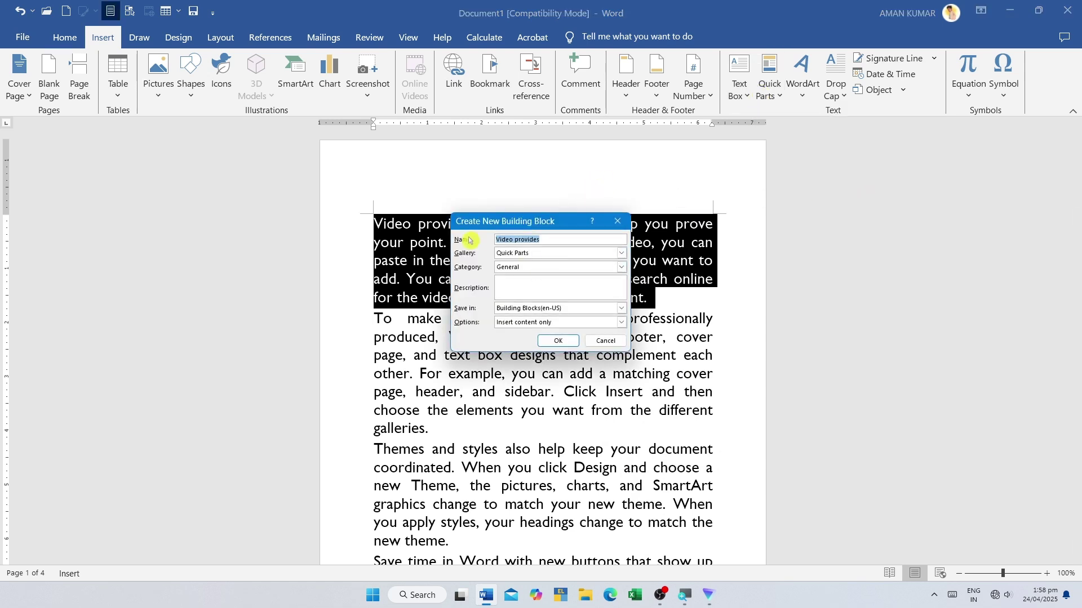
pyautogui.click(550, 241)
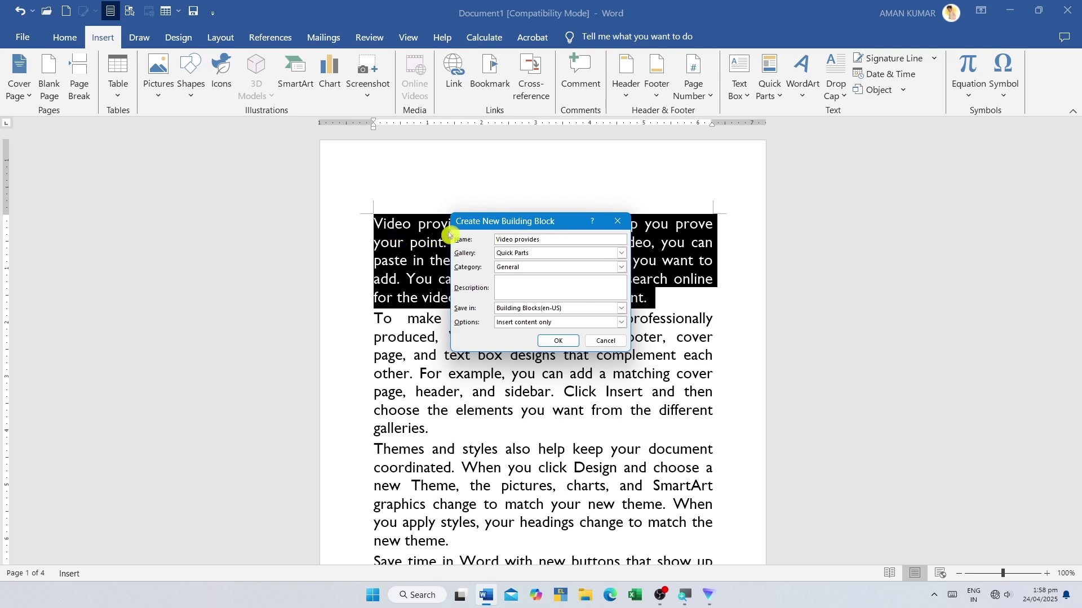
pyautogui.click(539, 254)
pyautogui.click(460, 270)
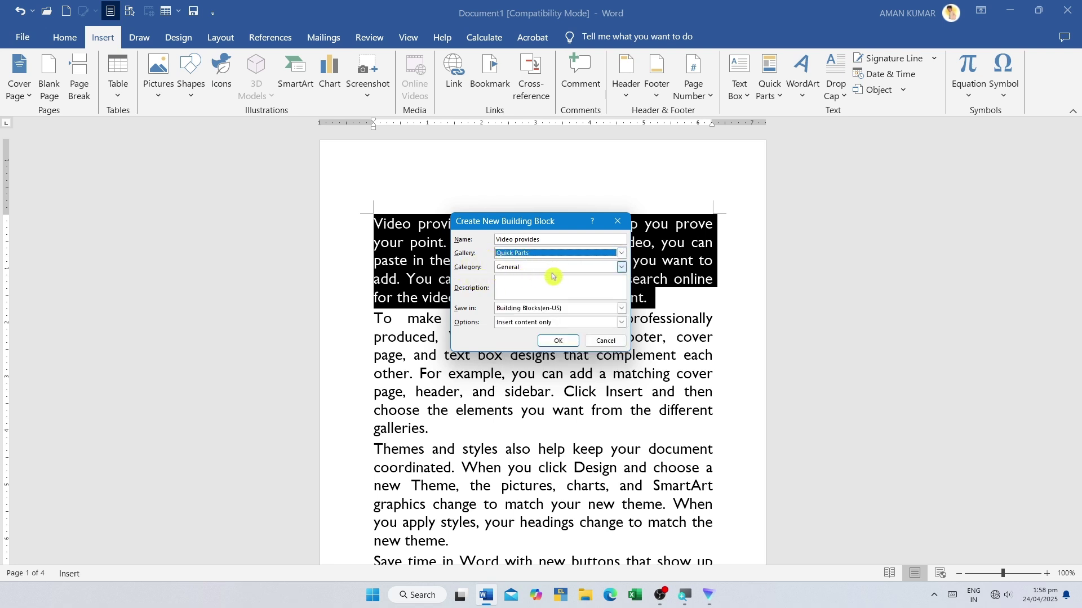
pyautogui.click(519, 286)
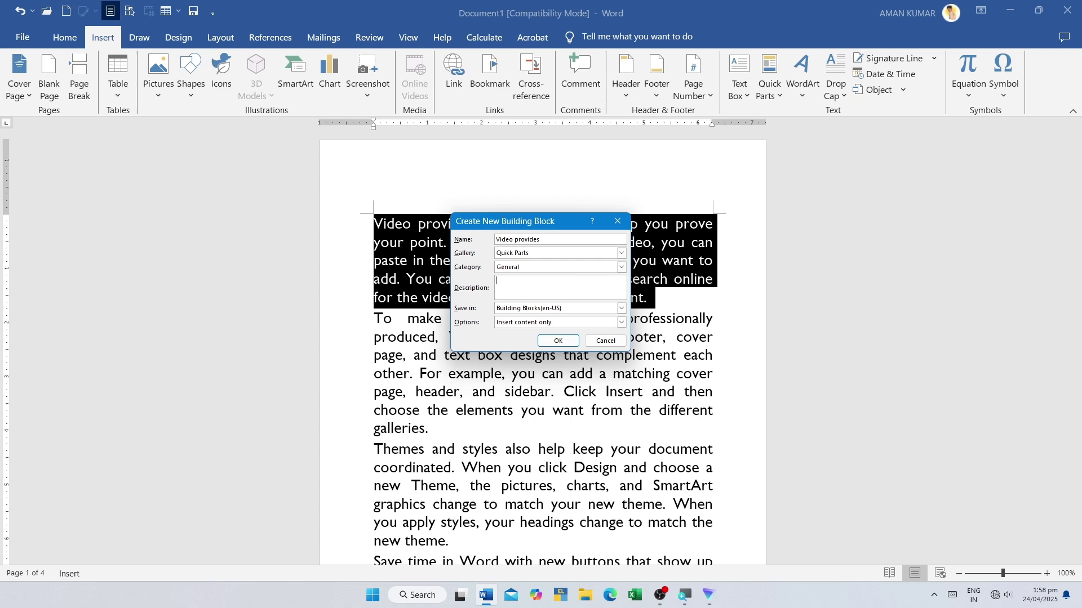
pyautogui.click(557, 341)
pyautogui.click(770, 85)
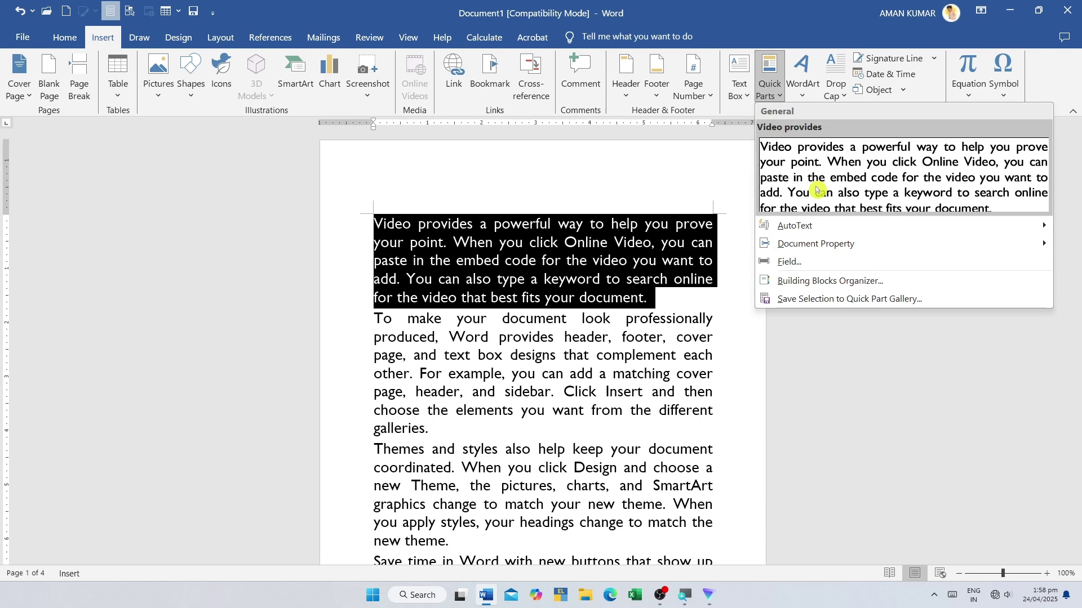
# - Insert the saved 'Video provides' quick part after the text at the end of page 2
pyautogui.click(817, 284)
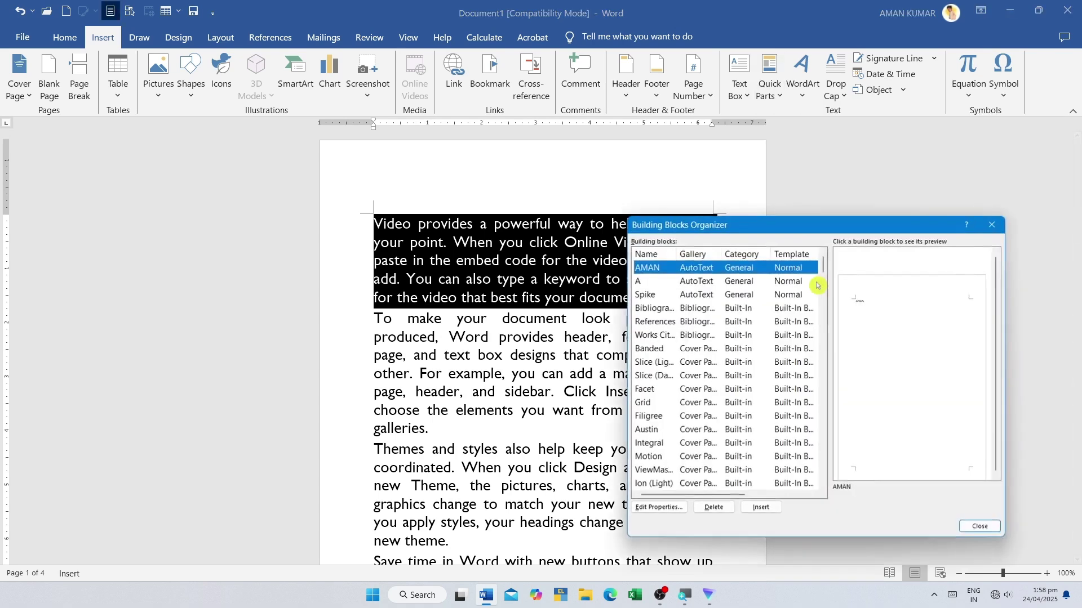
pyautogui.click(981, 527)
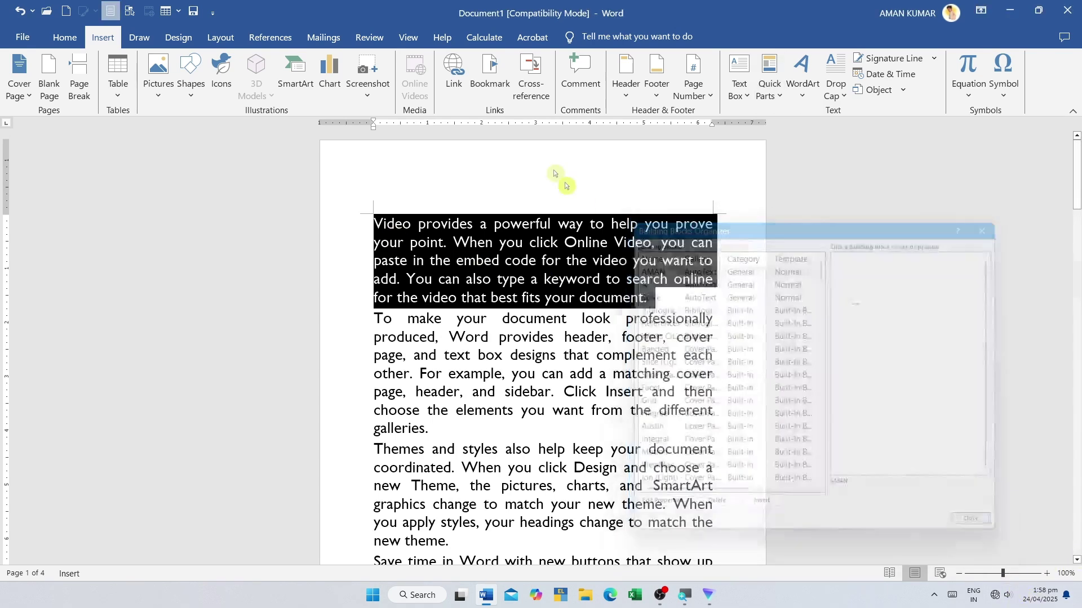
pyautogui.click(561, 176)
pyautogui.scroll(-10, 543, 338)
pyautogui.scroll(10, 543, 338)
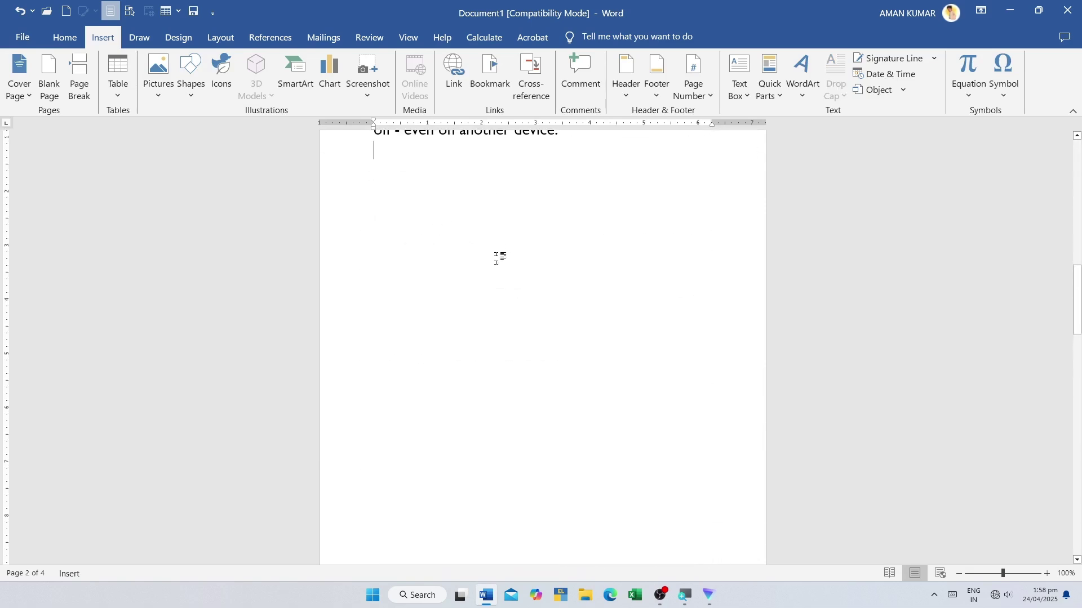
pyautogui.click(776, 107)
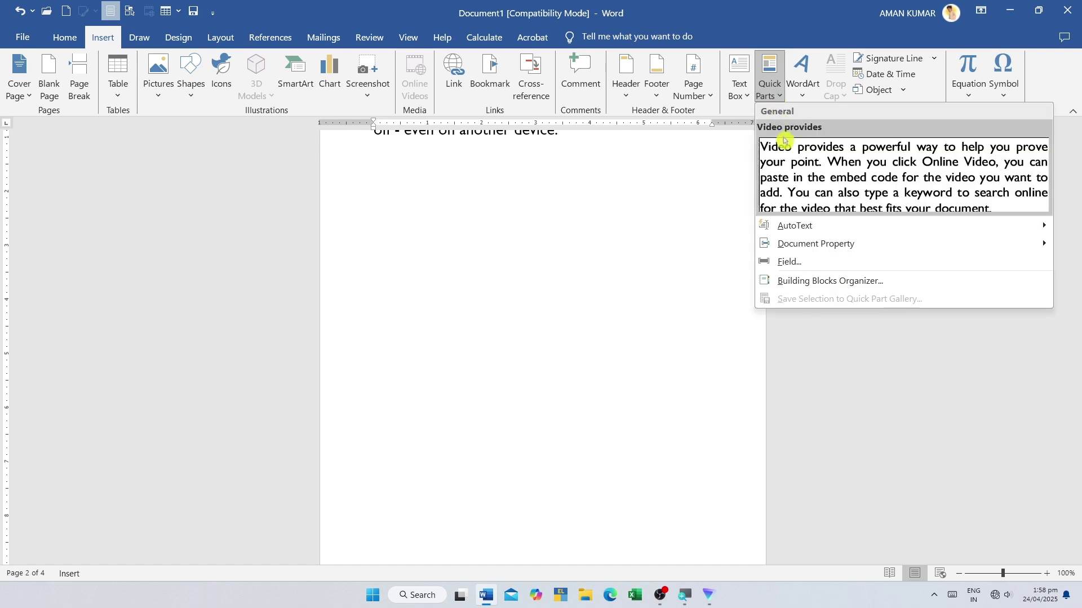
pyautogui.click(820, 170)
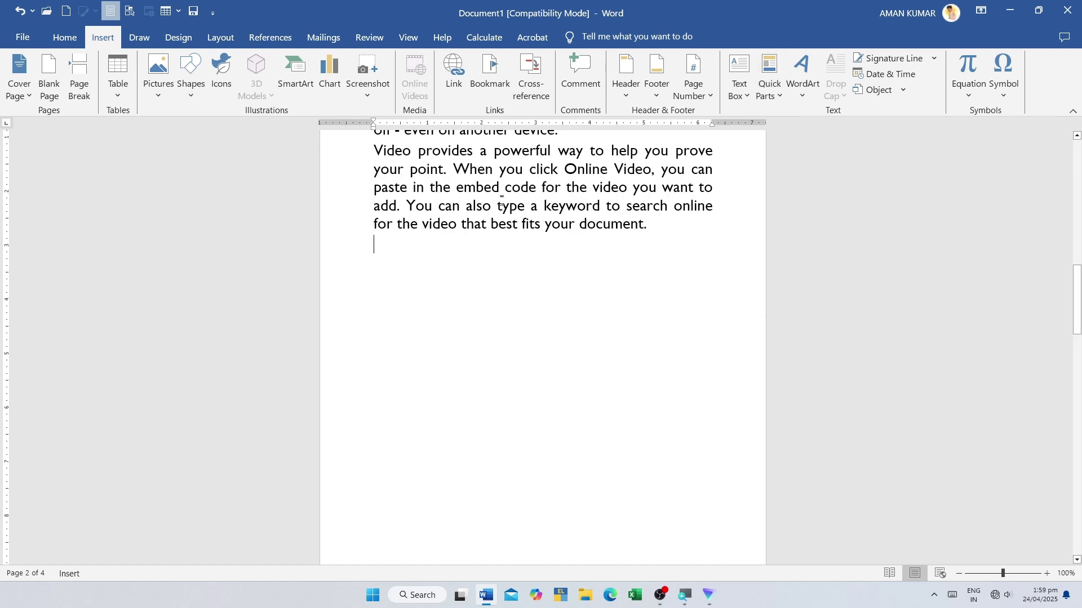
# - Place the insertion point at the top of page 3
pyautogui.hotkey('ctrl', 'shift', 'Up')
pyautogui.scroll(-7, 585, 411)
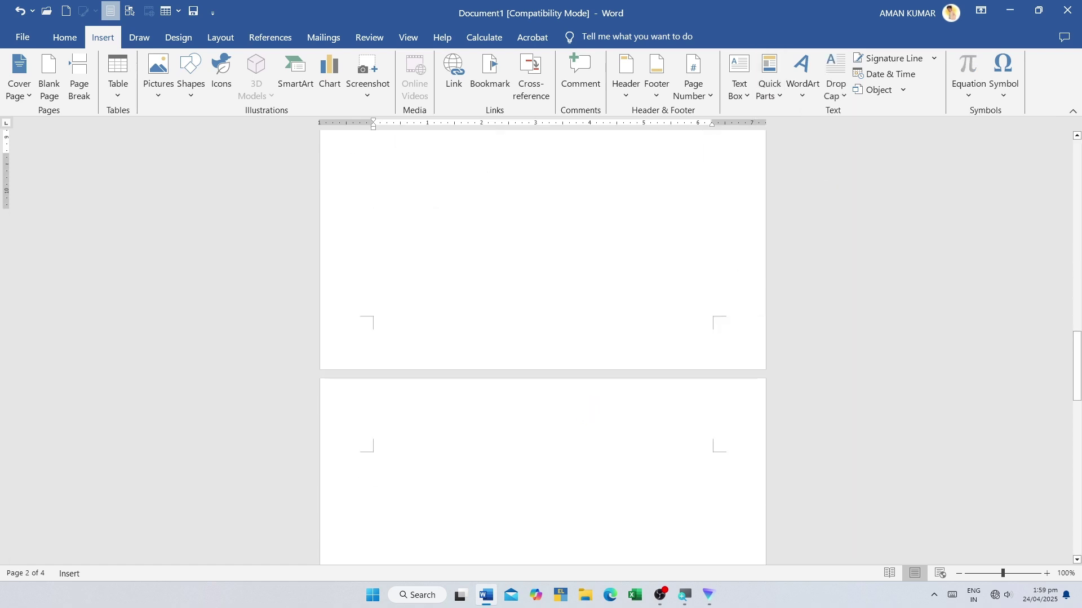
pyautogui.click(403, 397)
# - Open the Building Blocks Organizer, move it to the page centre, and browse its entries
pyautogui.click(773, 93)
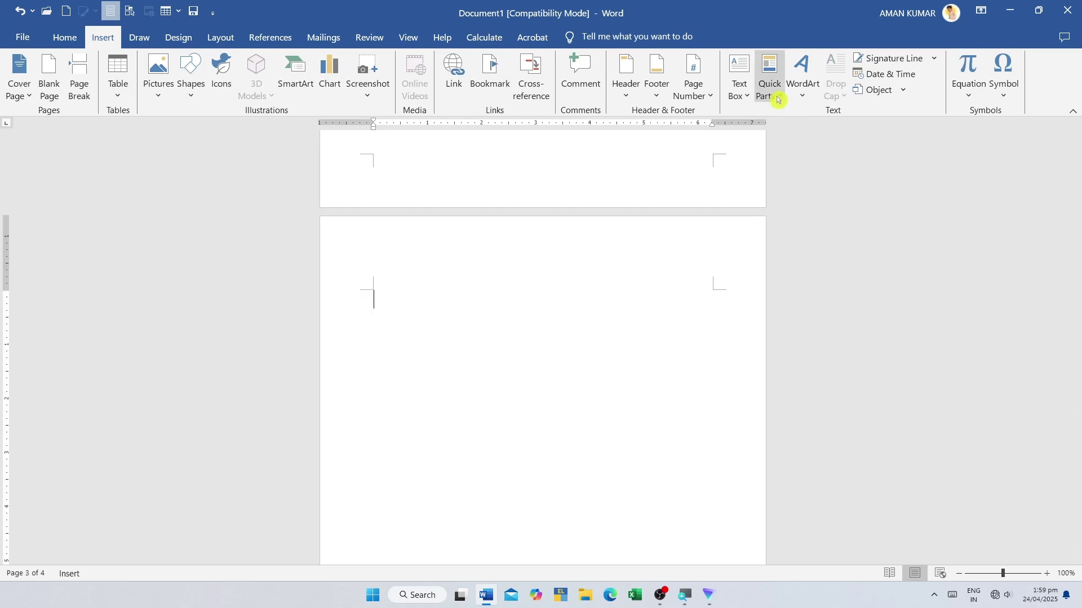
pyautogui.click(792, 282)
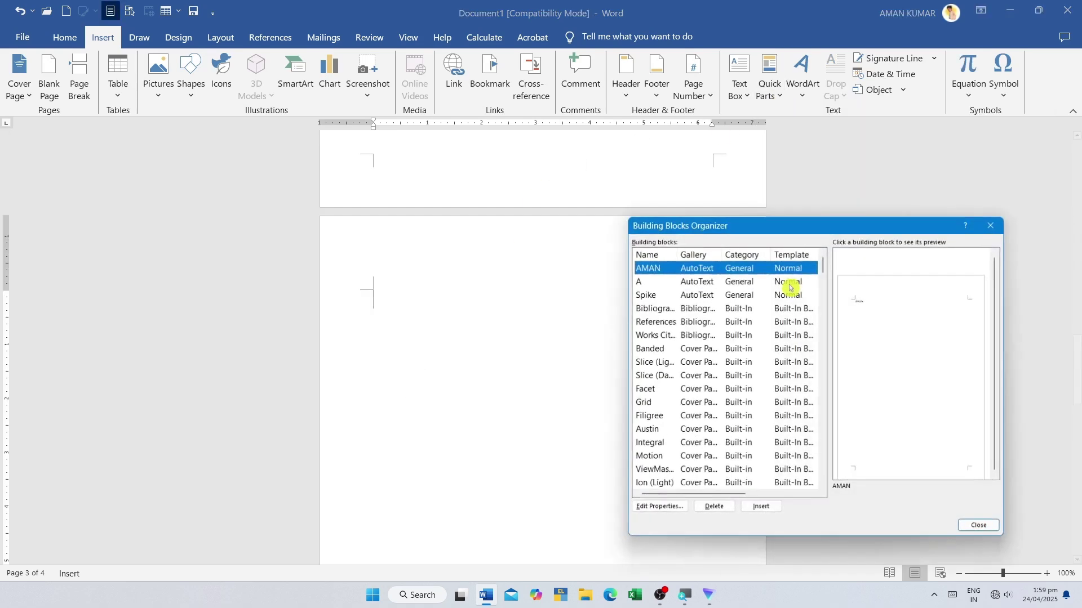
pyautogui.moveTo(713, 227); pyautogui.dragTo(478, 220)
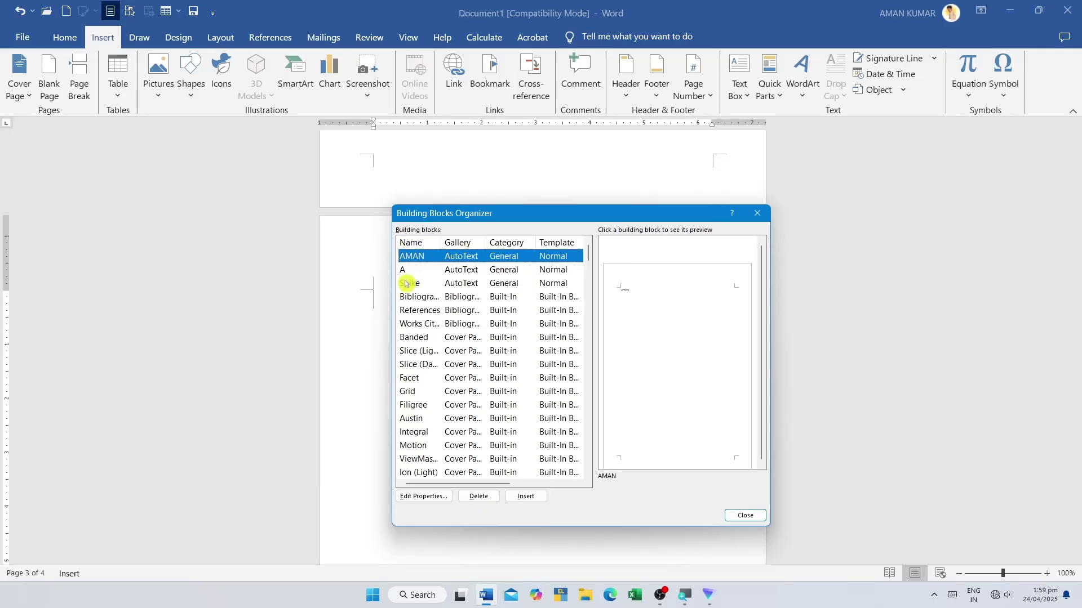
pyautogui.scroll(-12, 441, 326)
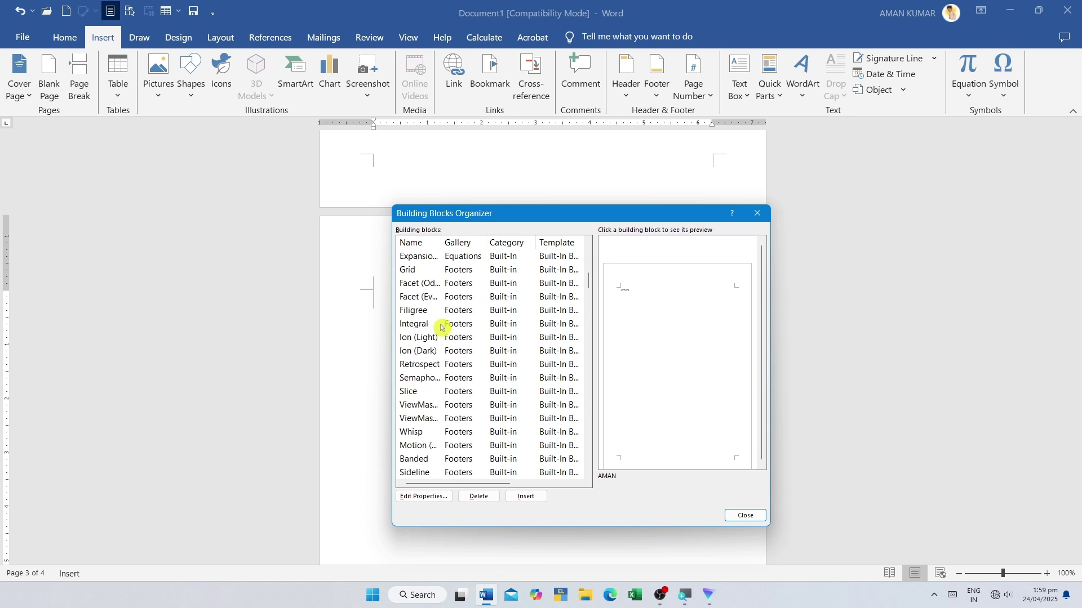
pyautogui.scroll(-4, 442, 328)
pyautogui.scroll(10, 440, 329)
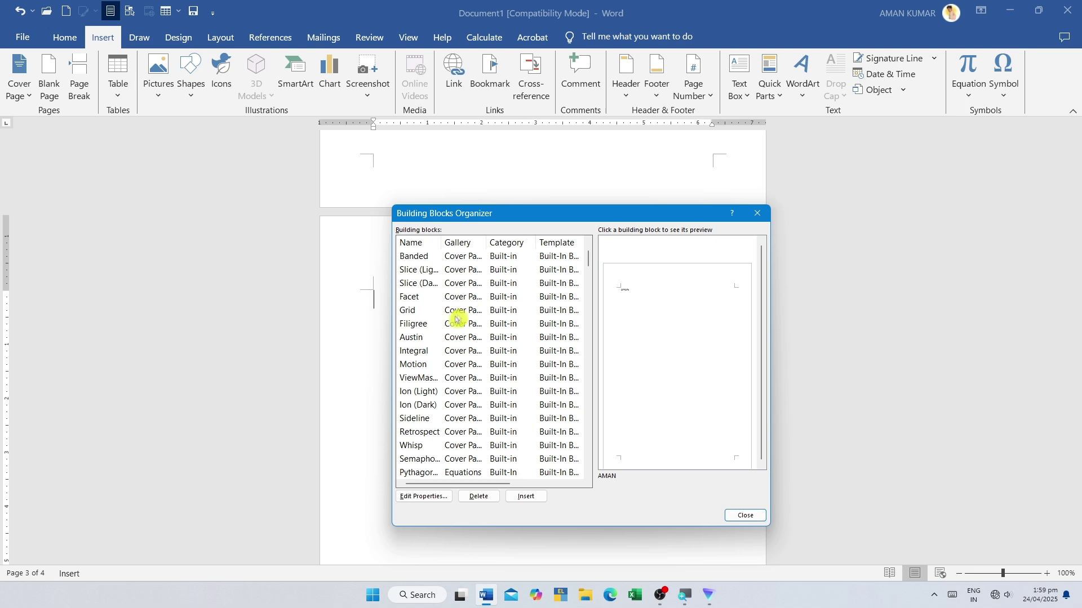
pyautogui.scroll(-2, 457, 319)
pyautogui.scroll(-20, 465, 293)
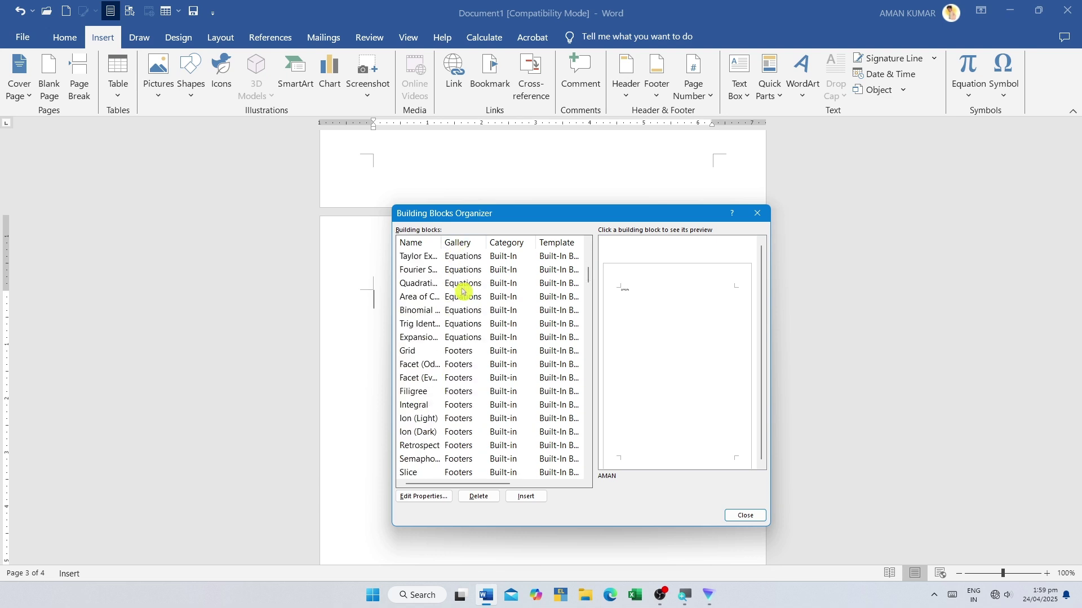
pyautogui.scroll(-15, 468, 316)
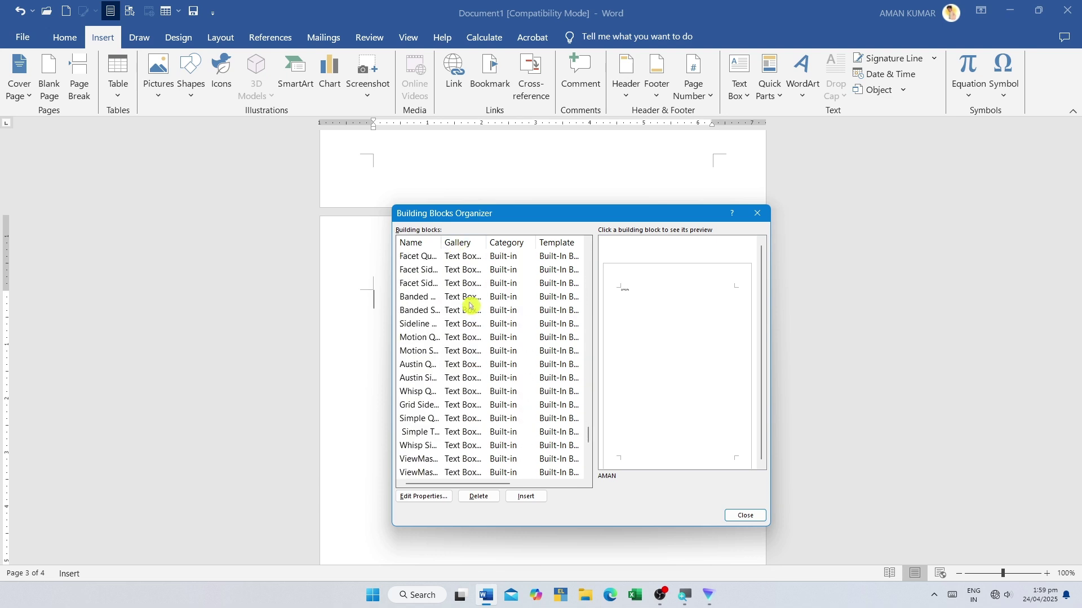
pyautogui.scroll(10, 465, 327)
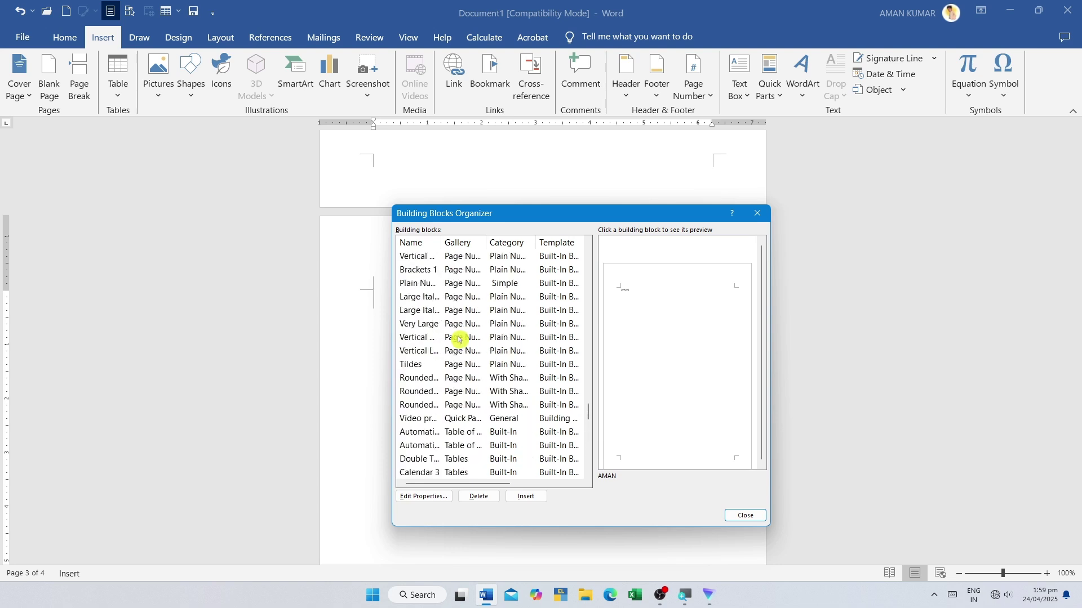
pyautogui.scroll(-15, 509, 389)
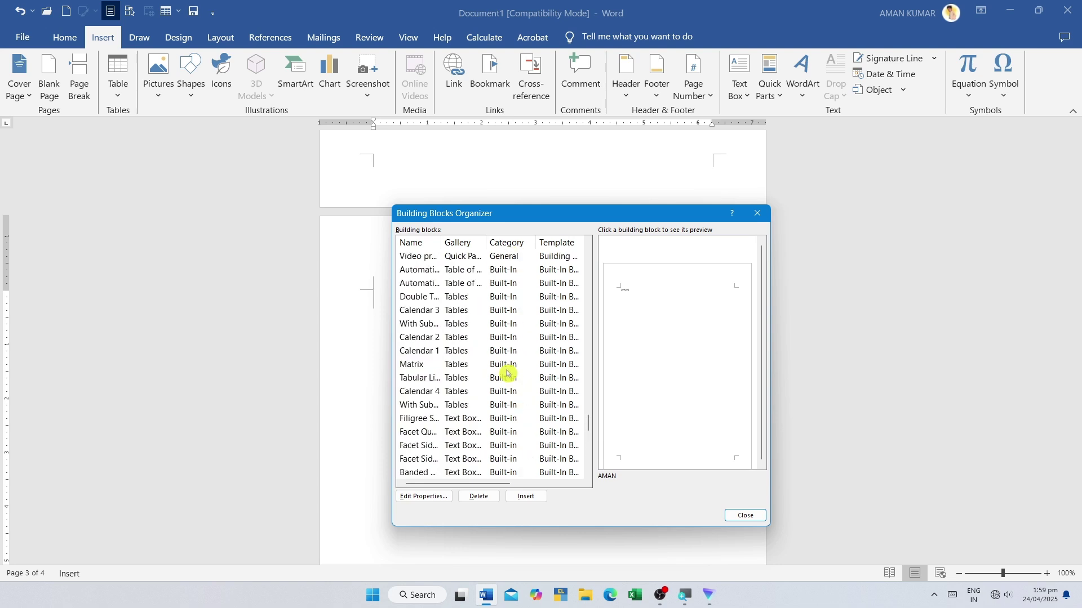
pyautogui.scroll(20, 508, 370)
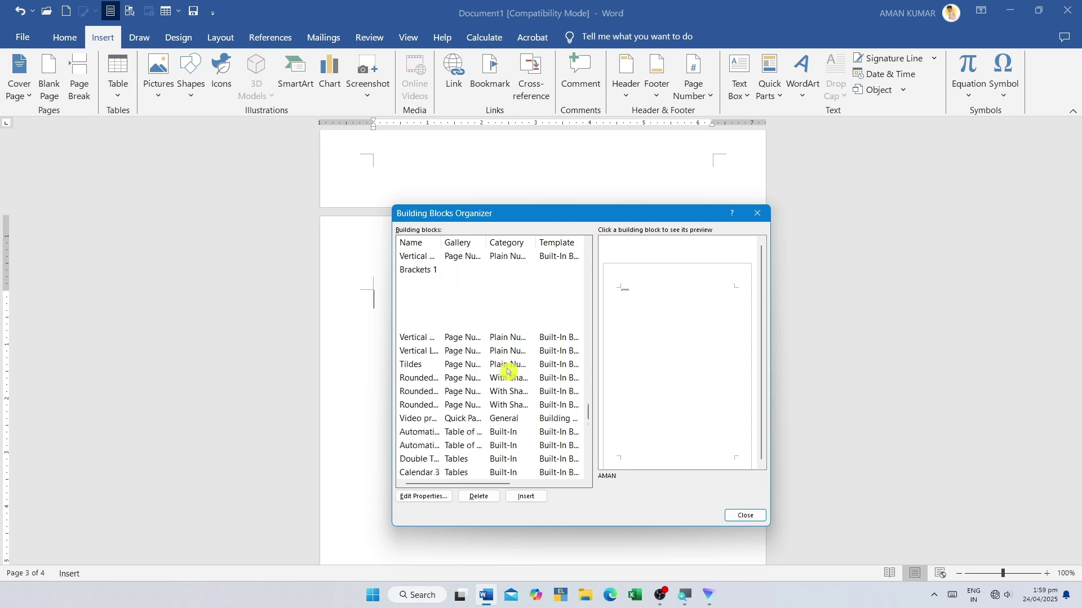
pyautogui.scroll(6, 492, 308)
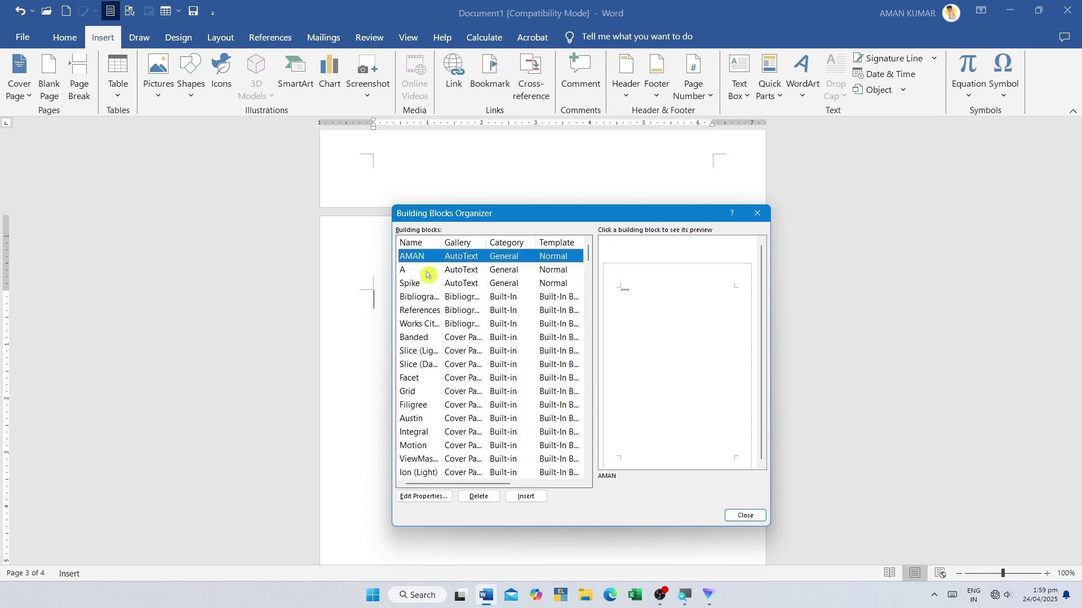
pyautogui.scroll(-15, 483, 285)
pyautogui.scroll(-12, 429, 290)
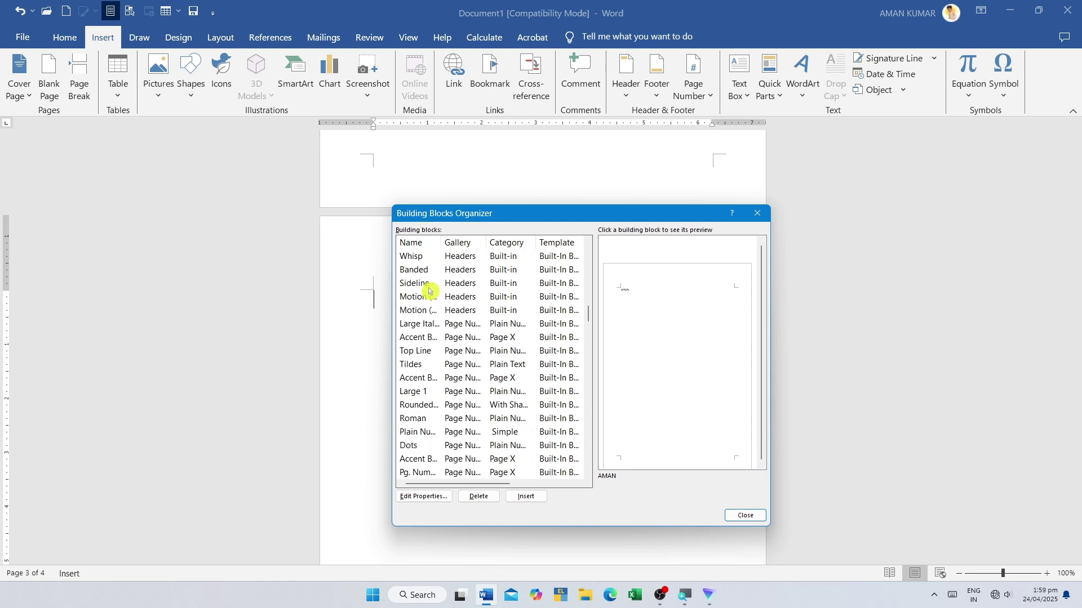
pyautogui.scroll(-15, 463, 326)
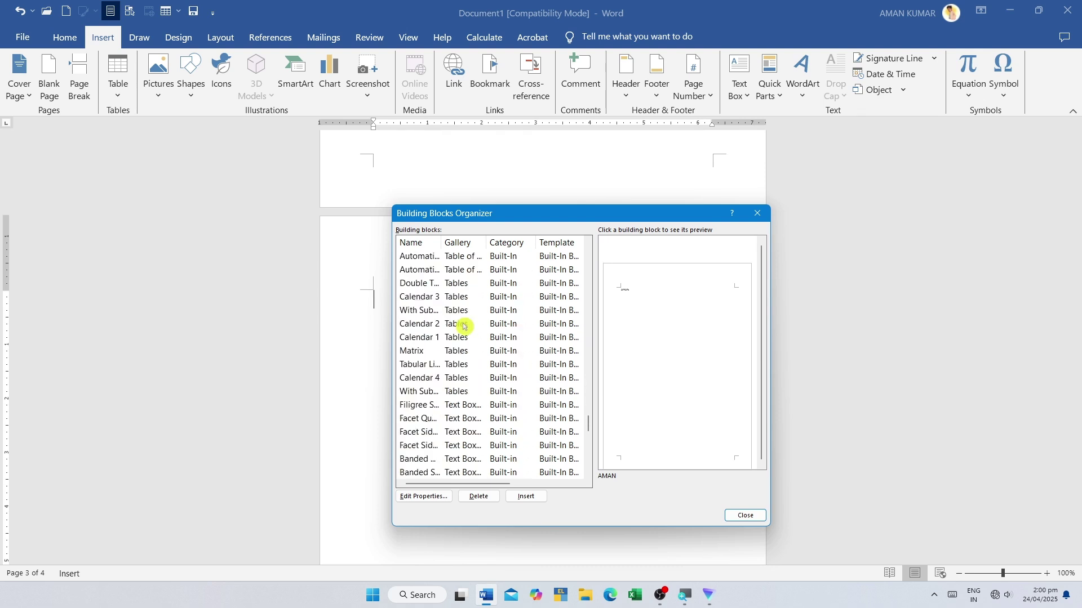
pyautogui.scroll(10, 464, 327)
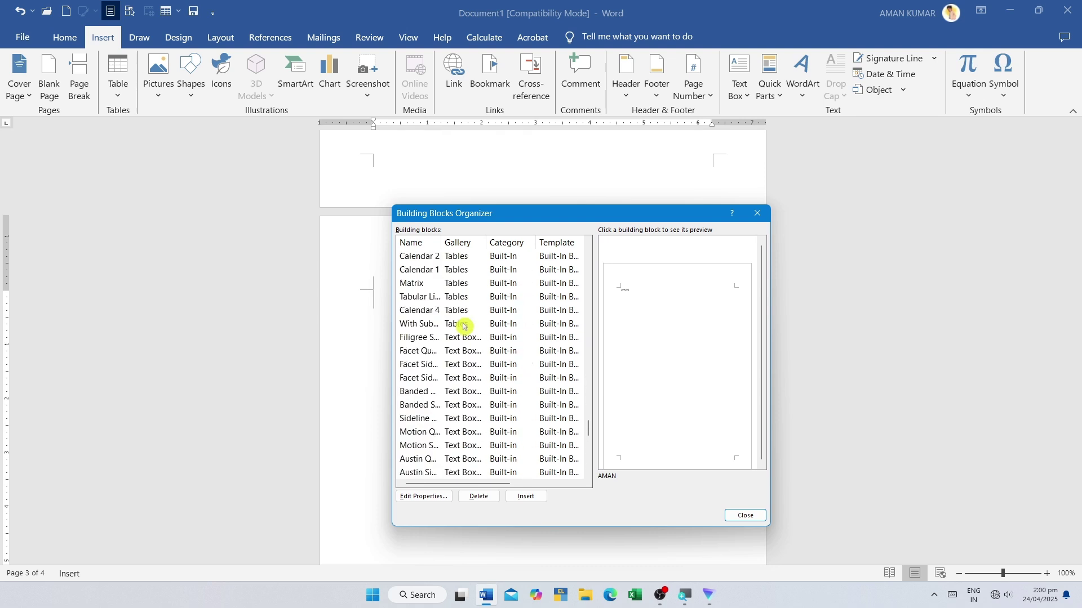
# - Insert the 'Video provides' building block at the top of page 3
pyautogui.click(466, 338)
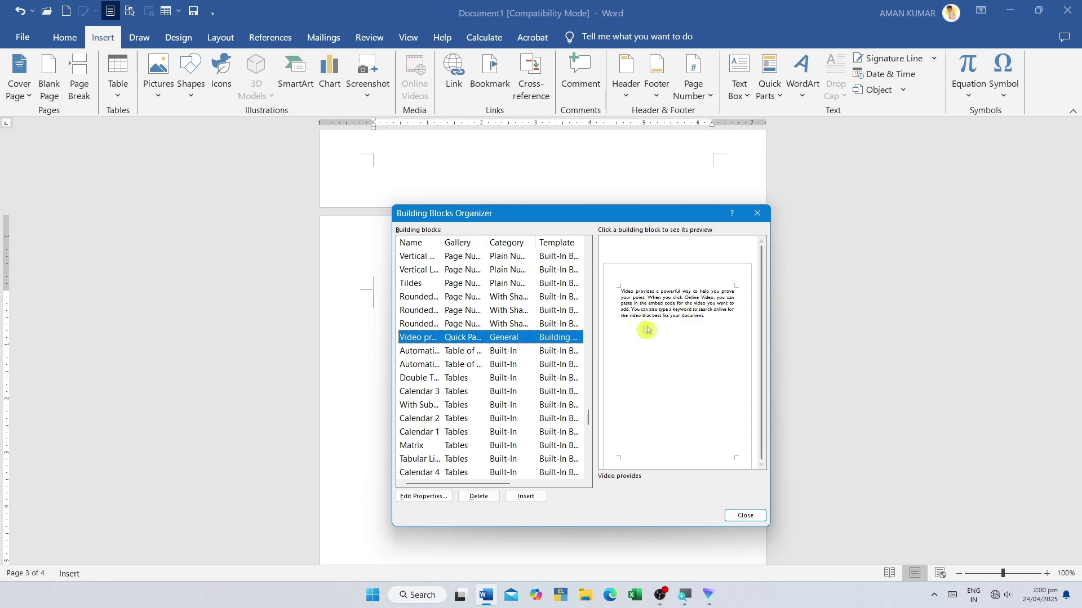
pyautogui.click(526, 498)
pyautogui.moveTo(363, 294); pyautogui.dragTo(490, 396)
pyautogui.click(484, 396)
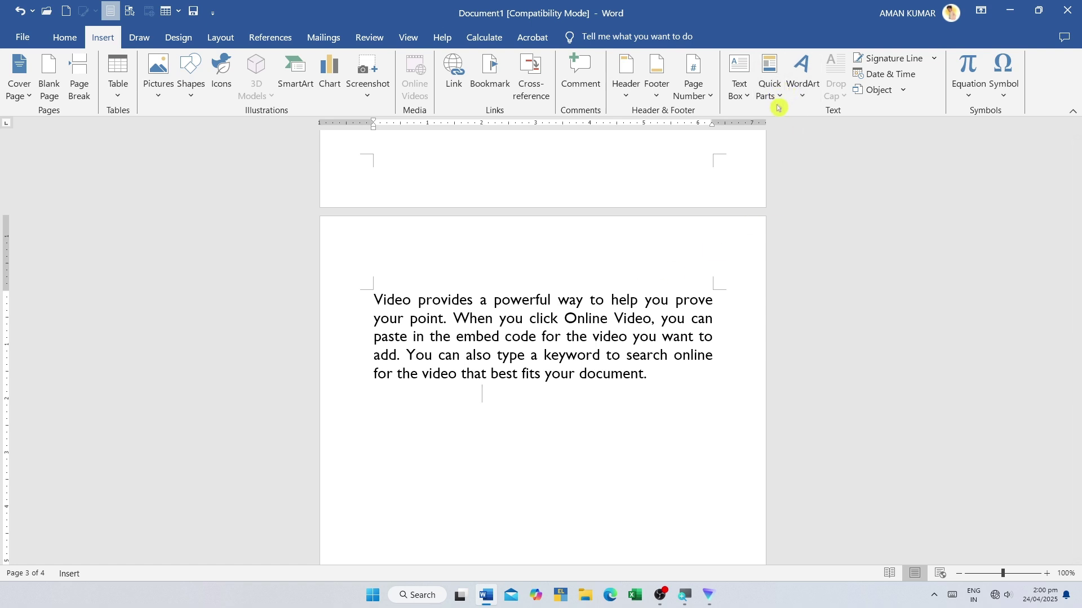
# - Pick a WordArt style and enter the text 'ak computer institute'
pyautogui.click(806, 94)
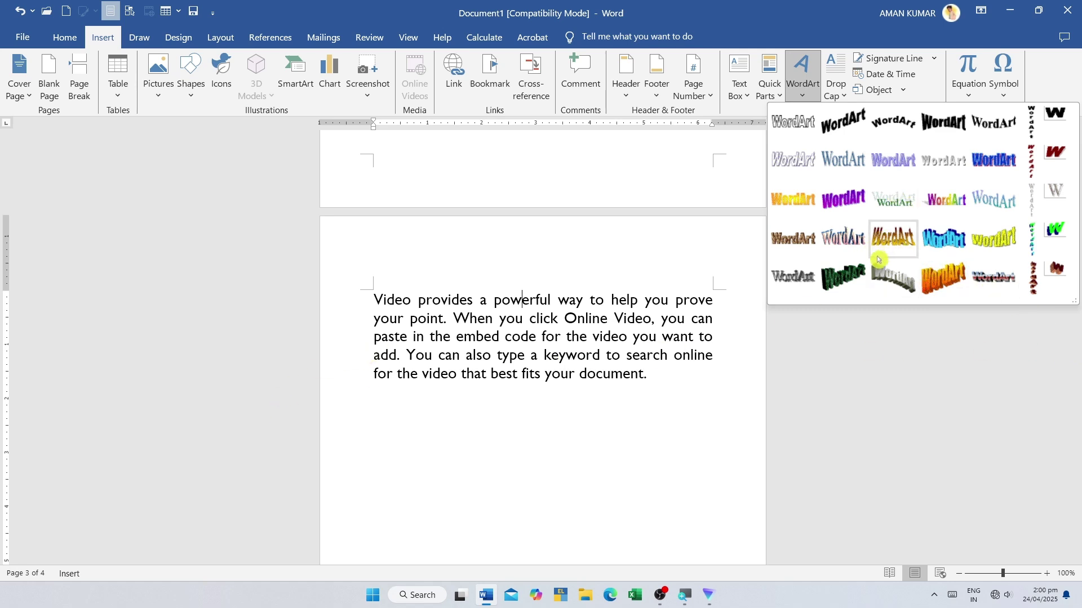
pyautogui.click(947, 241)
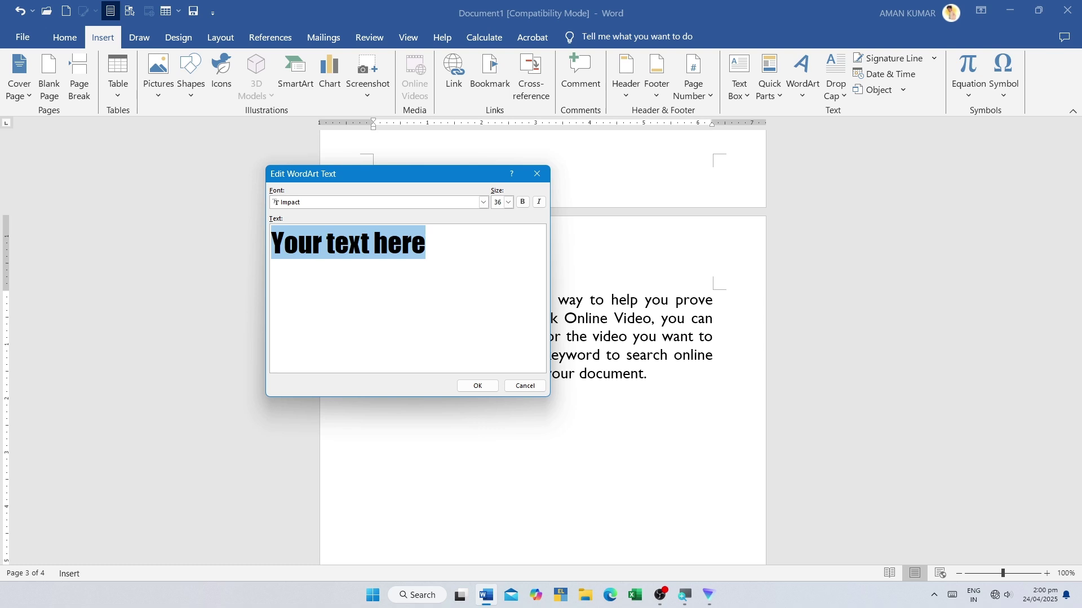
pyautogui.write('ak com')
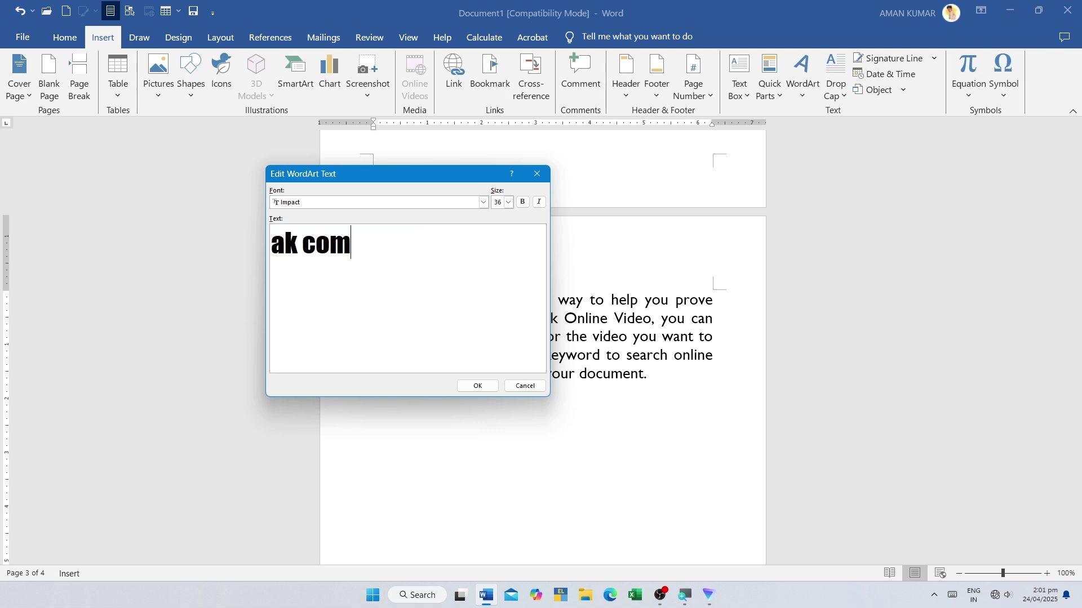
pyautogui.write('puter institute')
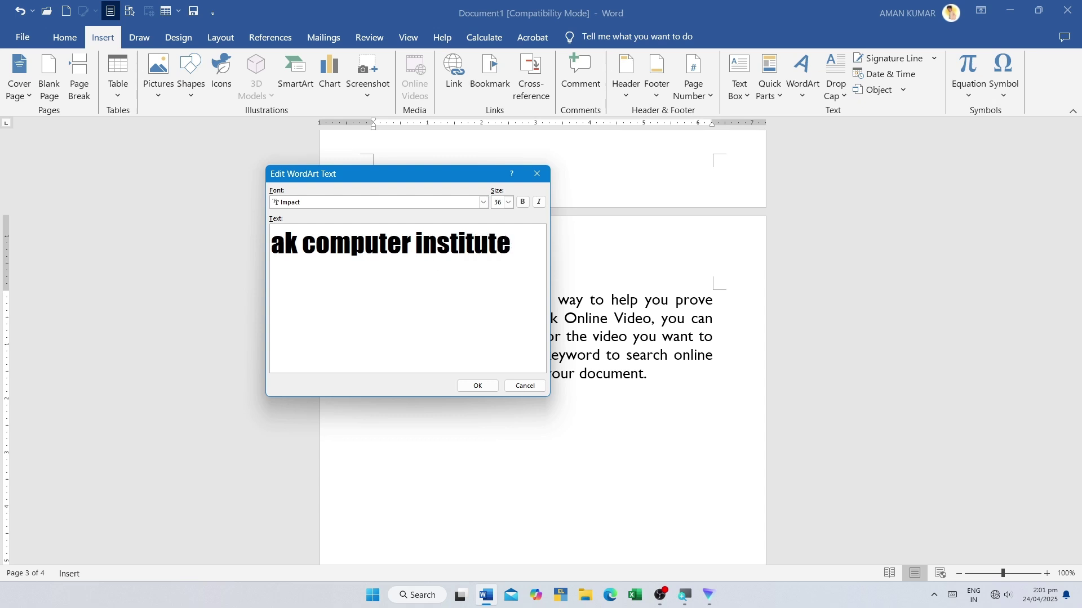
pyautogui.click(477, 386)
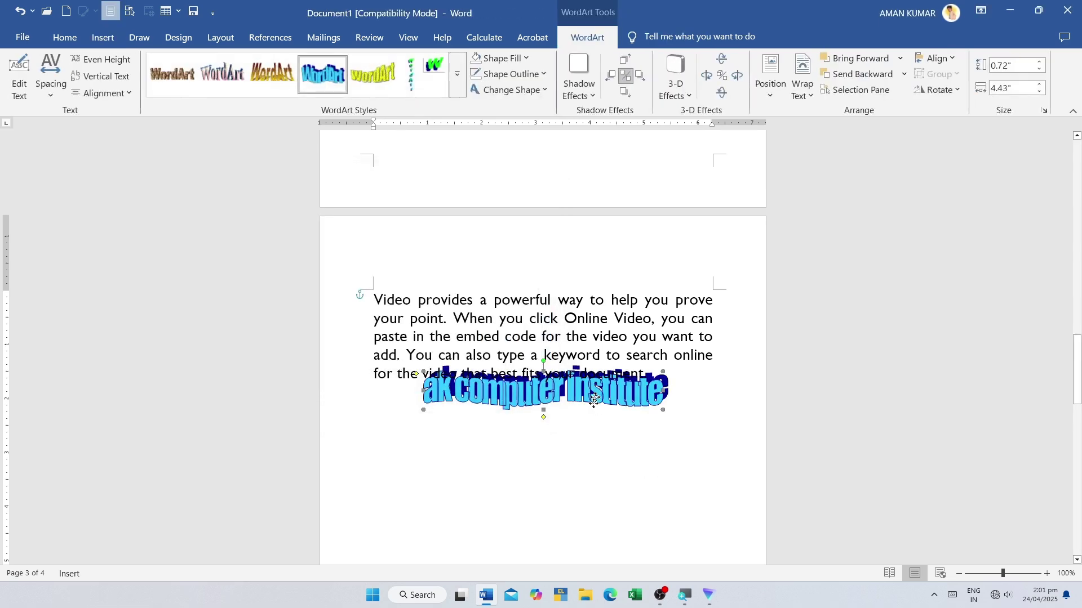
# - Move the WordArt below the paragraph, enlarge it to about 1.67 by 5.61 inches, deepen its wave, and tilt it
pyautogui.moveTo(579, 453); pyautogui.dragTo(579, 452)
pyautogui.scroll(-3, 579, 452)
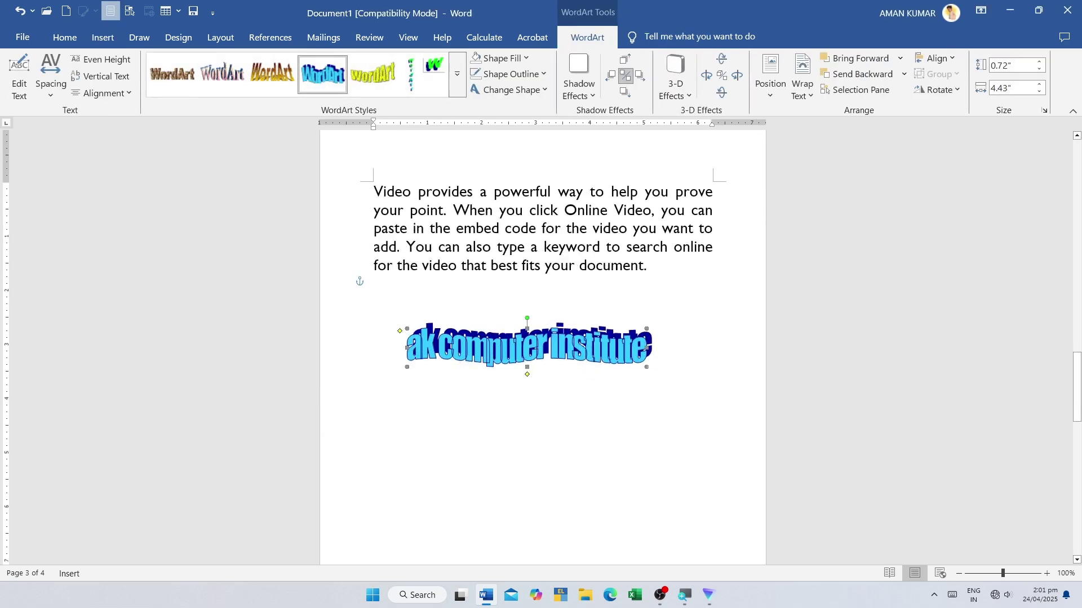
pyautogui.moveTo(646, 366); pyautogui.dragTo(711, 418)
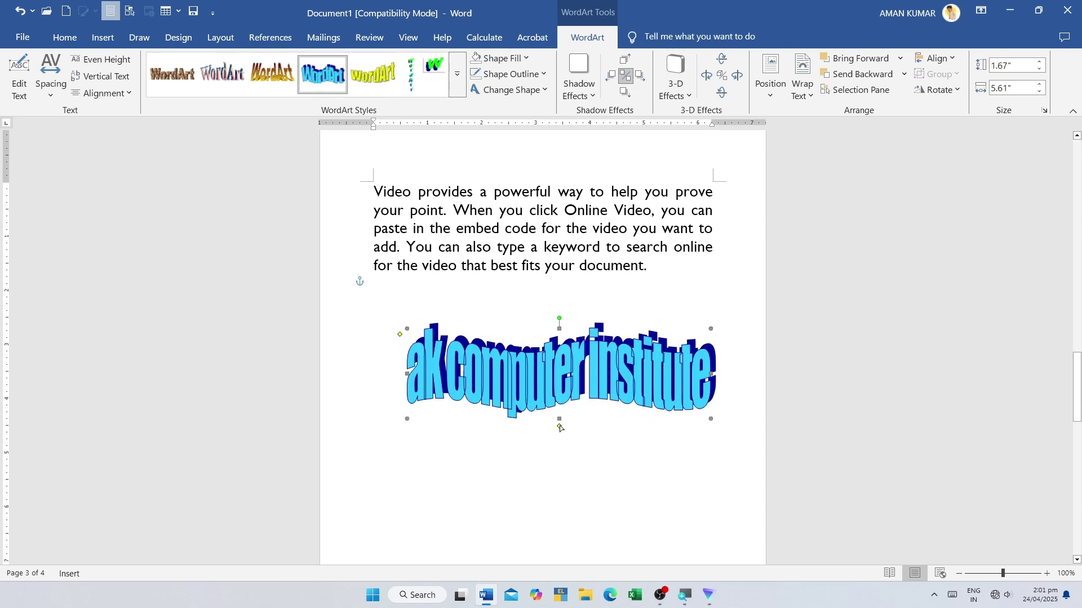
pyautogui.moveTo(559, 427)
pyautogui.mouseDown()
pyautogui.moveTo(563, 413)
pyautogui.moveTo(562, 426)
pyautogui.mouseUp()
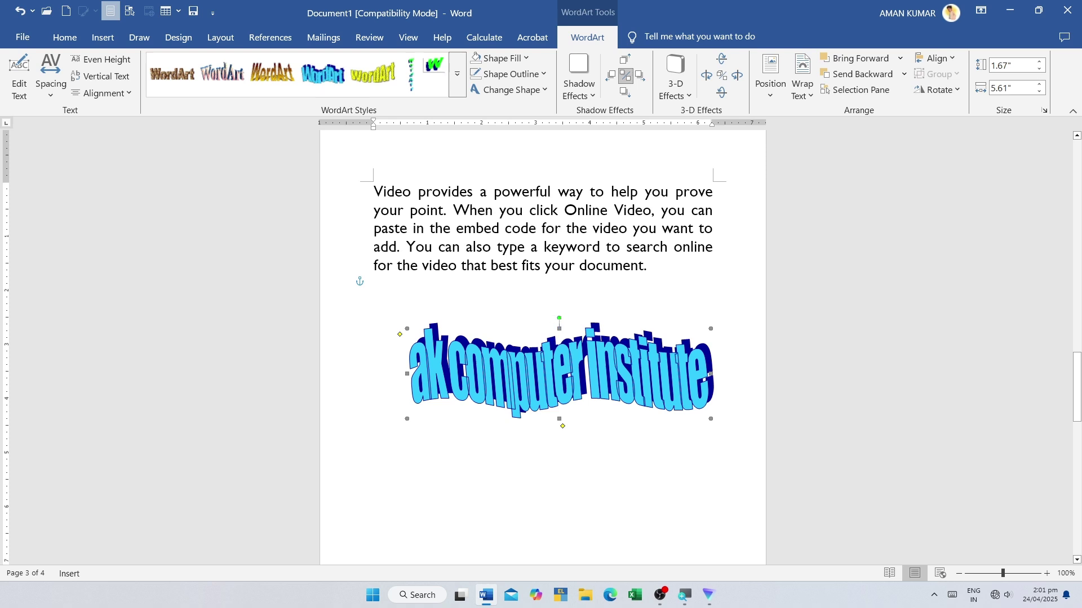
pyautogui.moveTo(542, 319)
pyautogui.mouseDown()
pyautogui.moveTo(514, 324)
pyautogui.moveTo(542, 319)
pyautogui.mouseUp()
pyautogui.moveTo(526, 317); pyautogui.dragTo(529, 322)
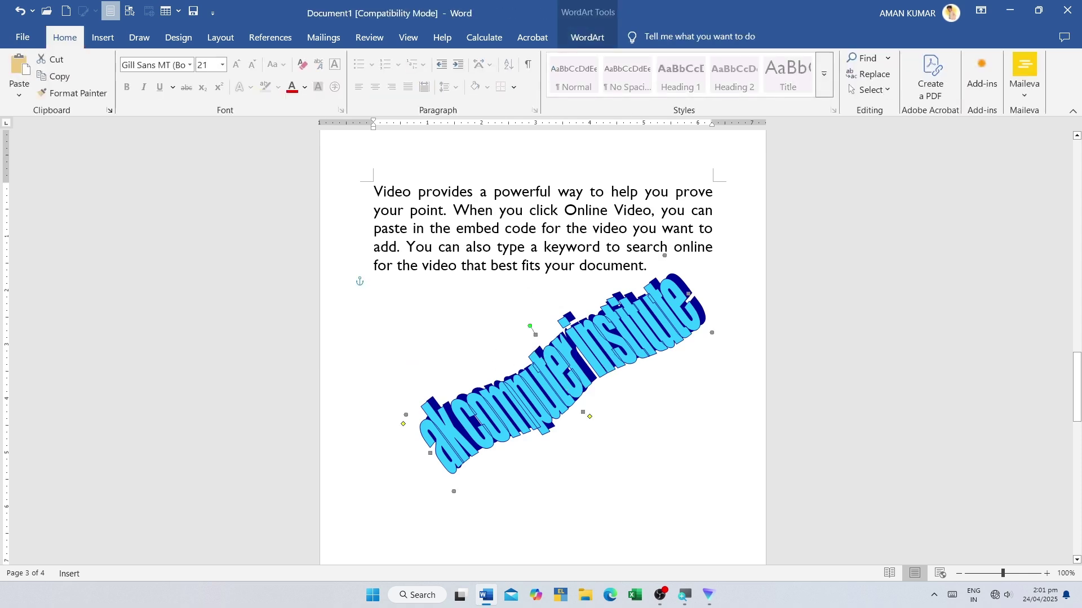
# - Browse the WordArt style gallery and close it without choosing a style
pyautogui.click(102, 38)
pyautogui.click(800, 91)
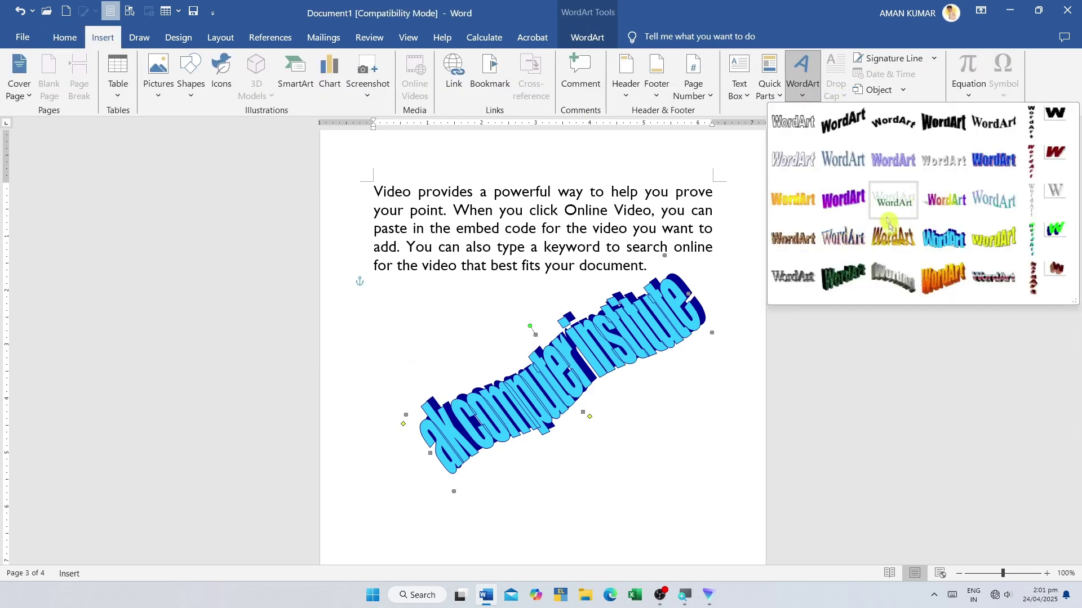
pyautogui.click(582, 373)
# - Delete the rotated 'ak computer institute' WordArt
pyautogui.press('Delete')
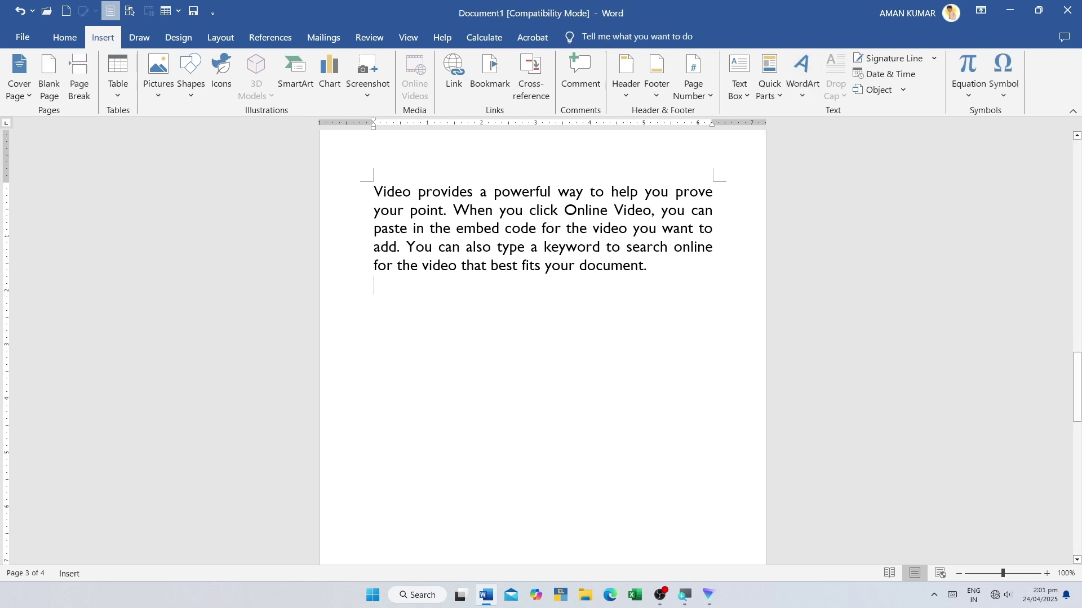
pyautogui.scroll(2, 789, 174)
pyautogui.click(802, 84)
# - Convert the document out of Compatibility Mode from the Info page
pyautogui.click(444, 389)
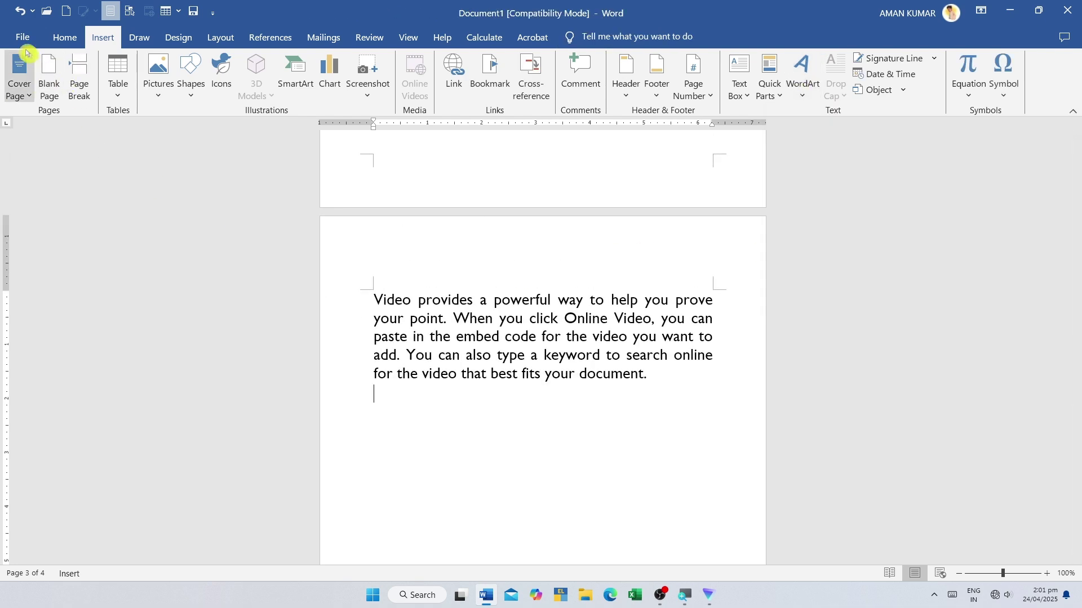
pyautogui.click(22, 37)
pyautogui.click(69, 162)
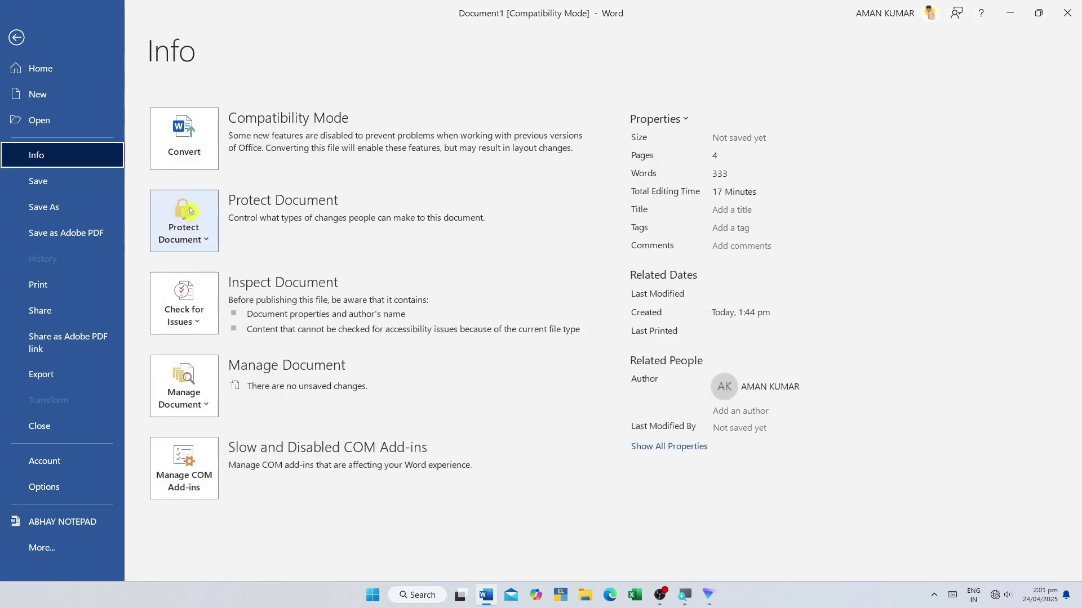
pyautogui.click(190, 144)
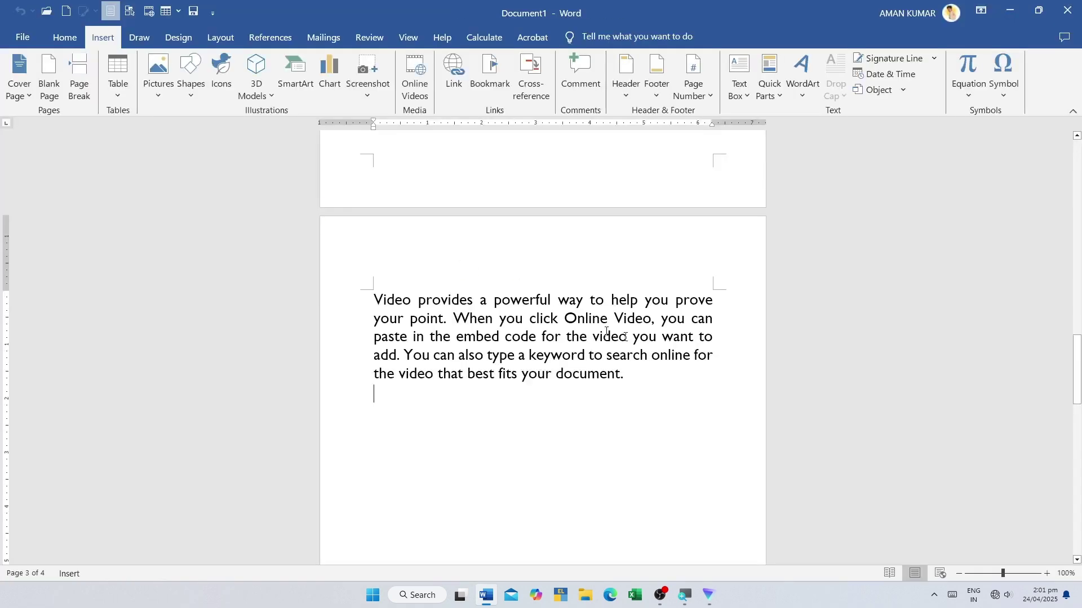
# - Turn the paragraph's first line into 'Fill: Red, Accent color 1; Shadow' WordArt
pyautogui.click(799, 93)
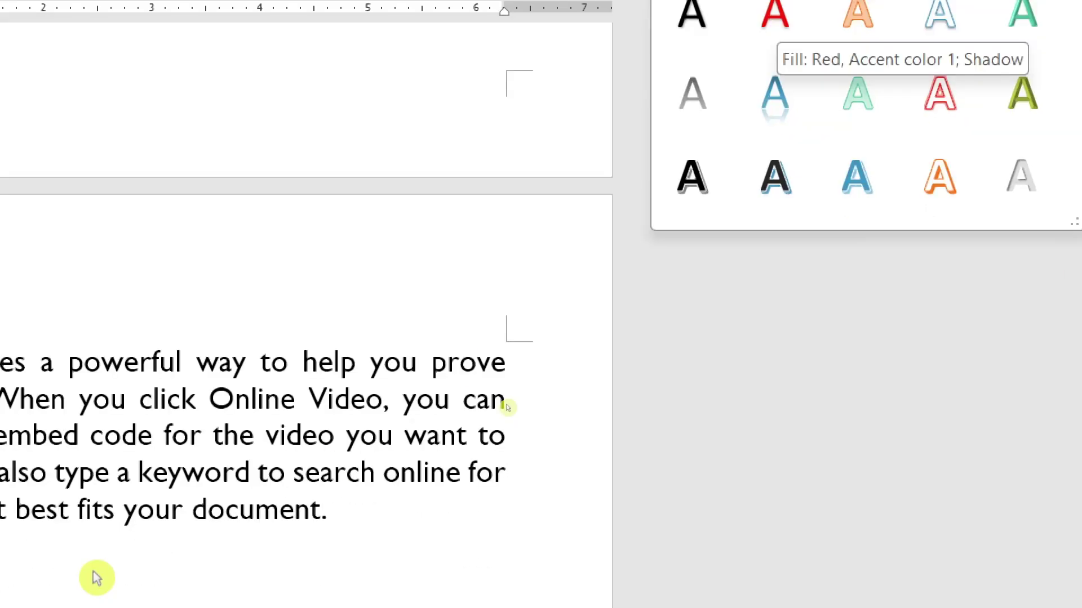
pyautogui.click(97, 577)
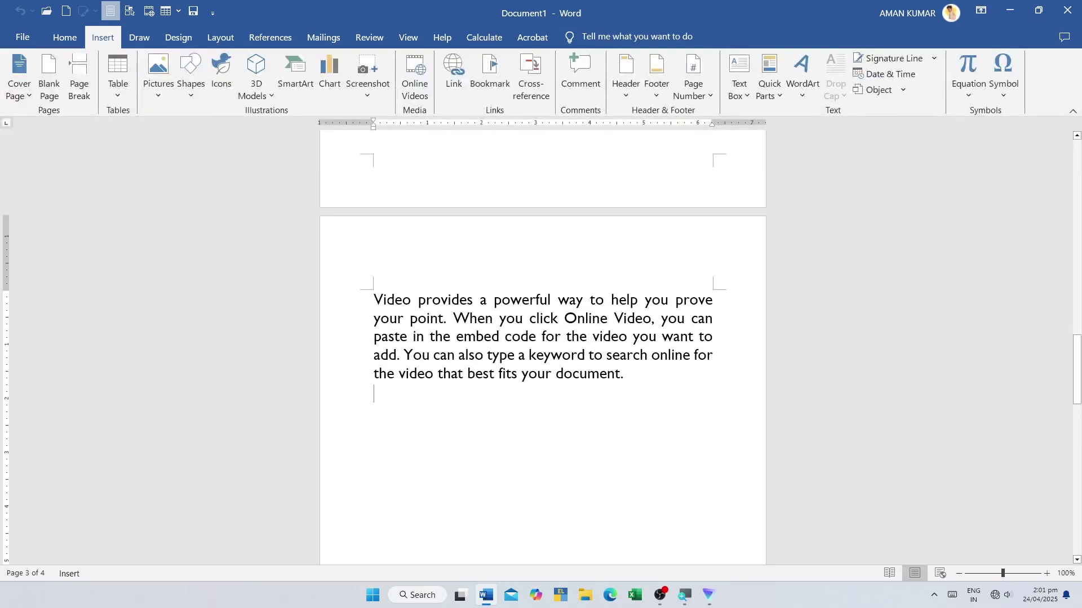
pyautogui.moveTo(374, 299); pyautogui.dragTo(716, 300)
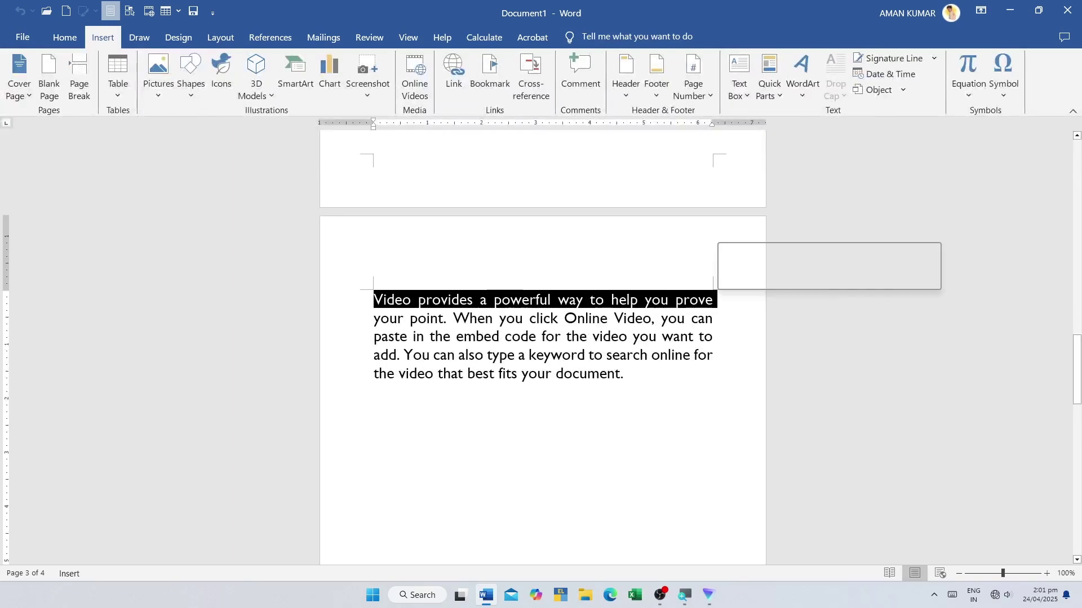
pyautogui.click(802, 76)
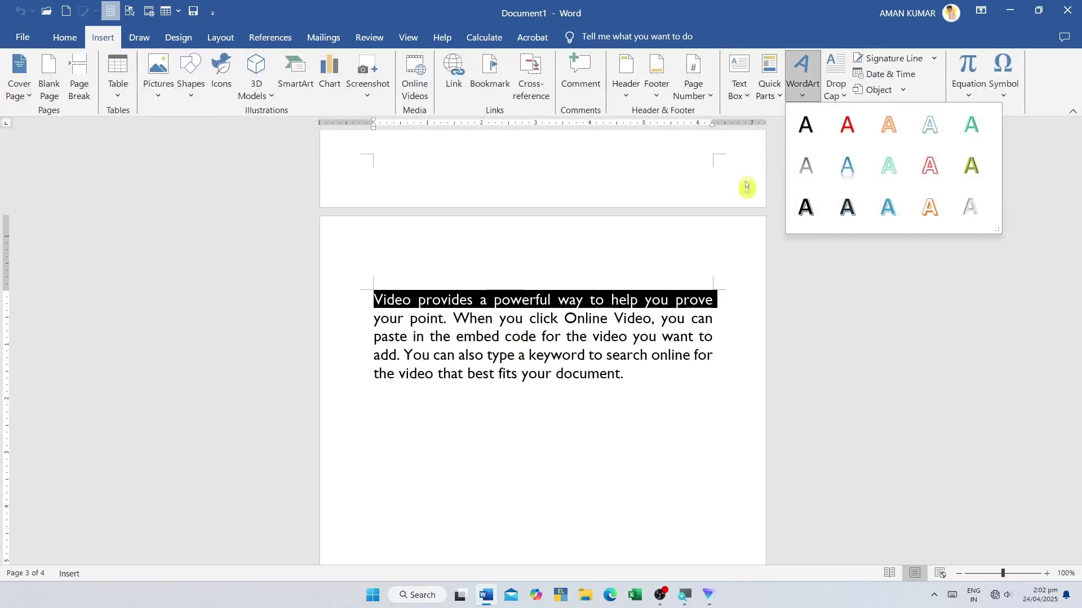
pyautogui.click(854, 128)
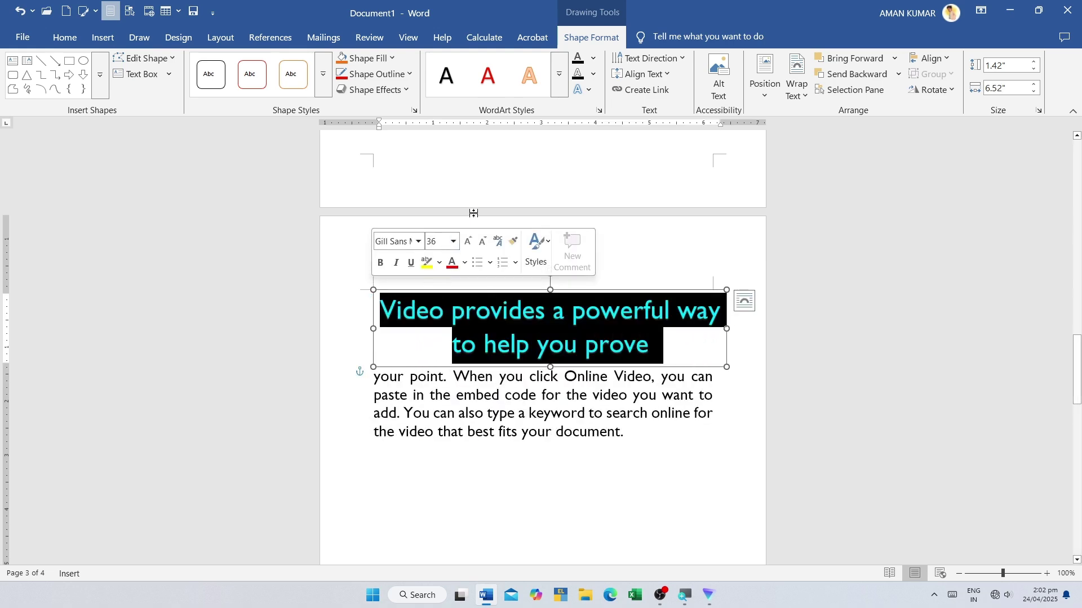
pyautogui.click(699, 376)
# - Select the WordArt text and browse the WordArt styles again without changing them
pyautogui.moveTo(380, 310); pyautogui.dragTo(663, 345)
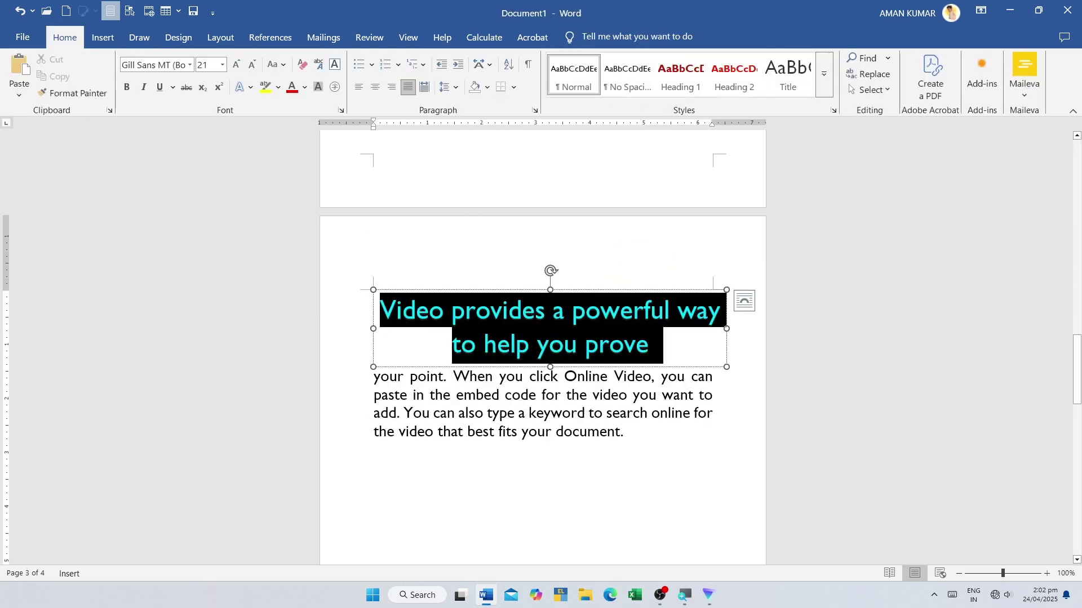
pyautogui.click(623, 432)
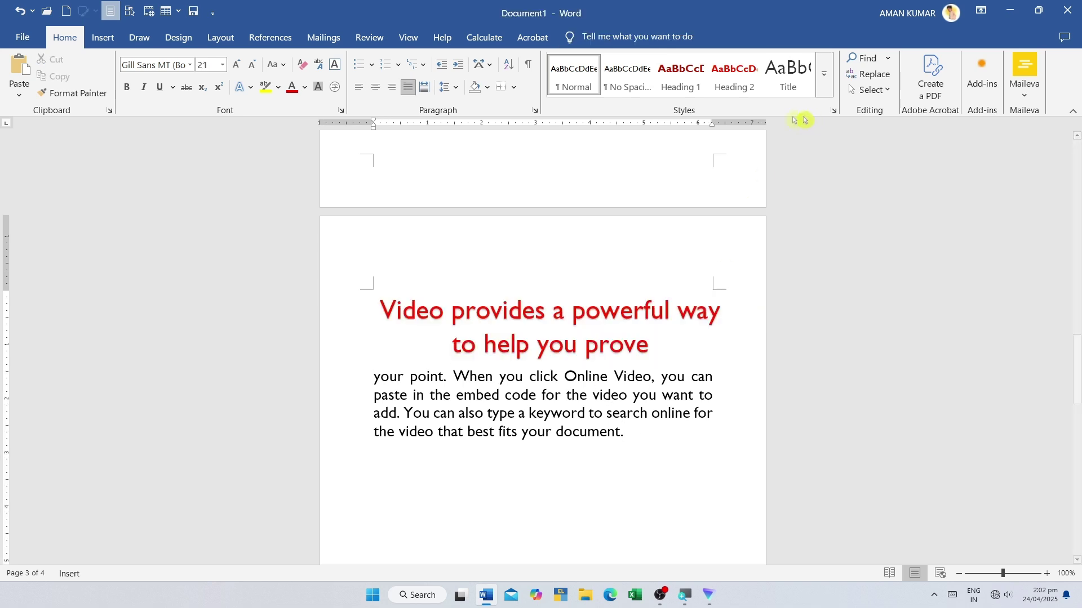
pyautogui.click(103, 37)
pyautogui.click(802, 79)
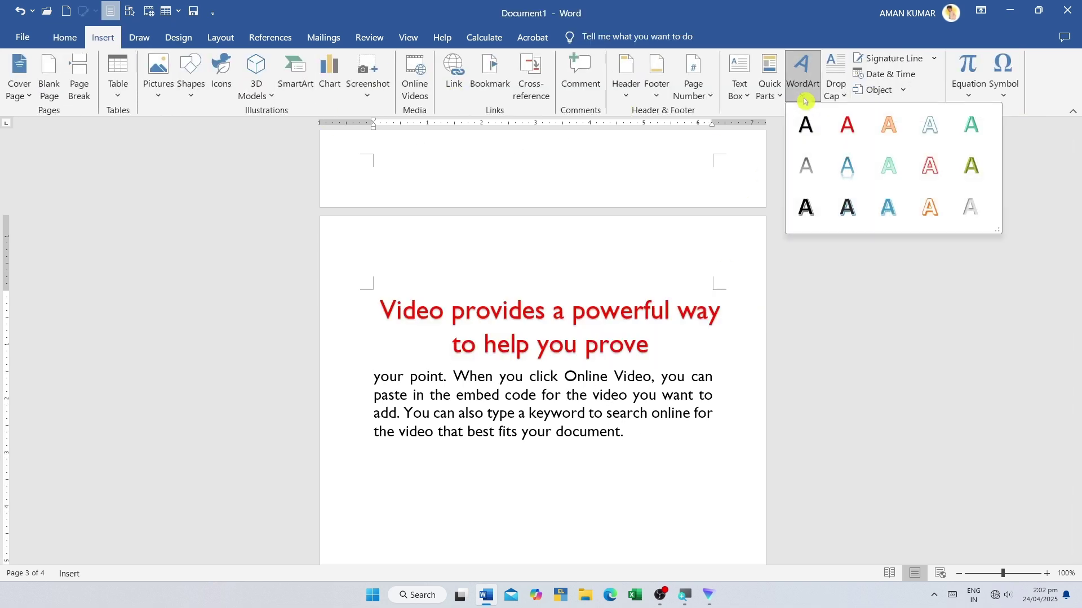
pyautogui.click(66, 44)
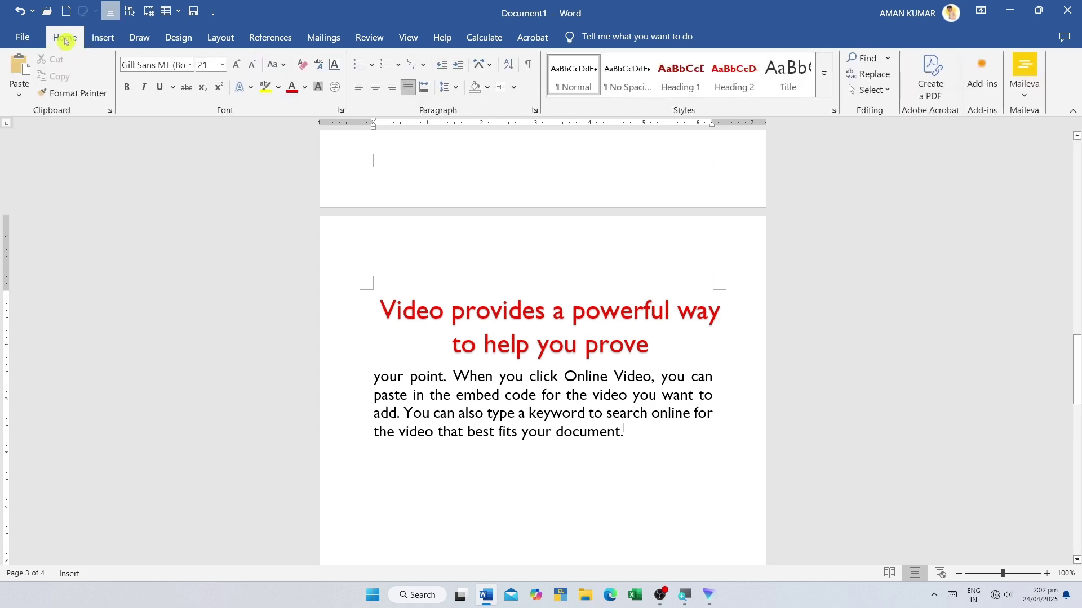
pyautogui.click(251, 88)
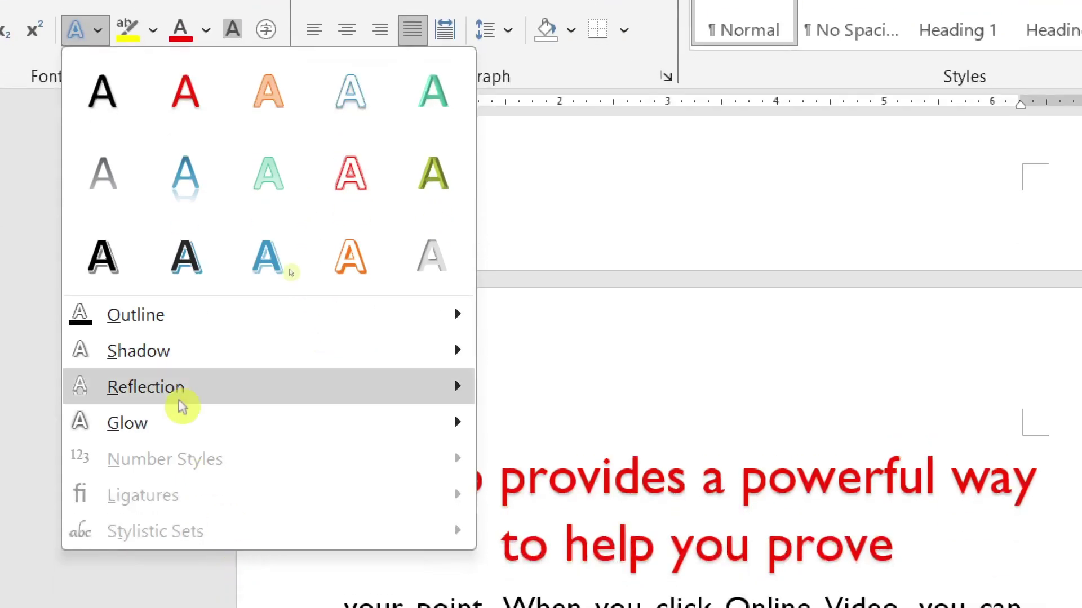
pyautogui.moveTo(237, 326)
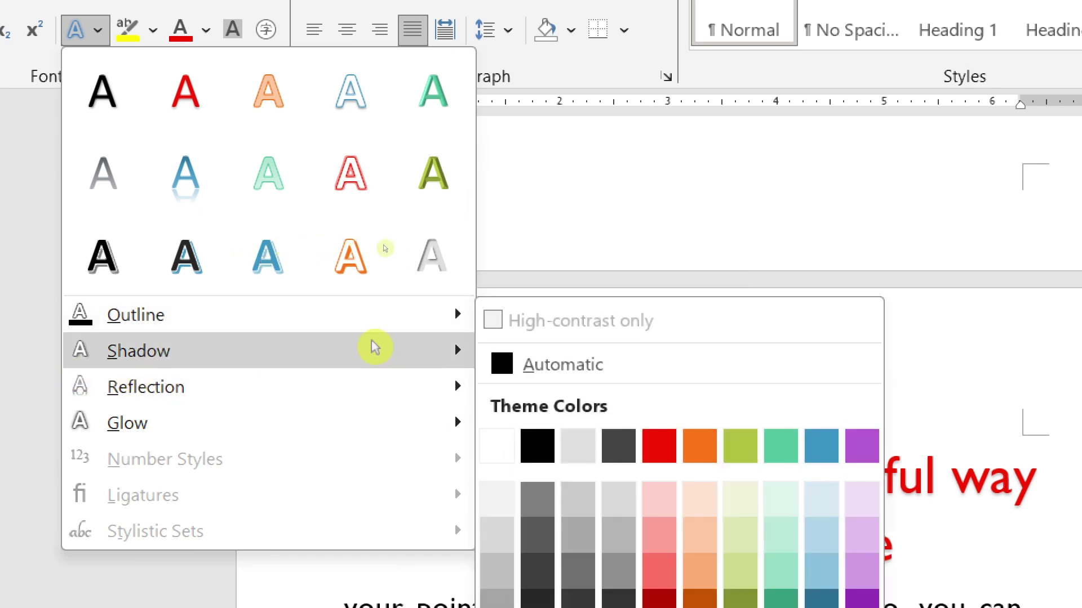
pyautogui.moveTo(174, 400)
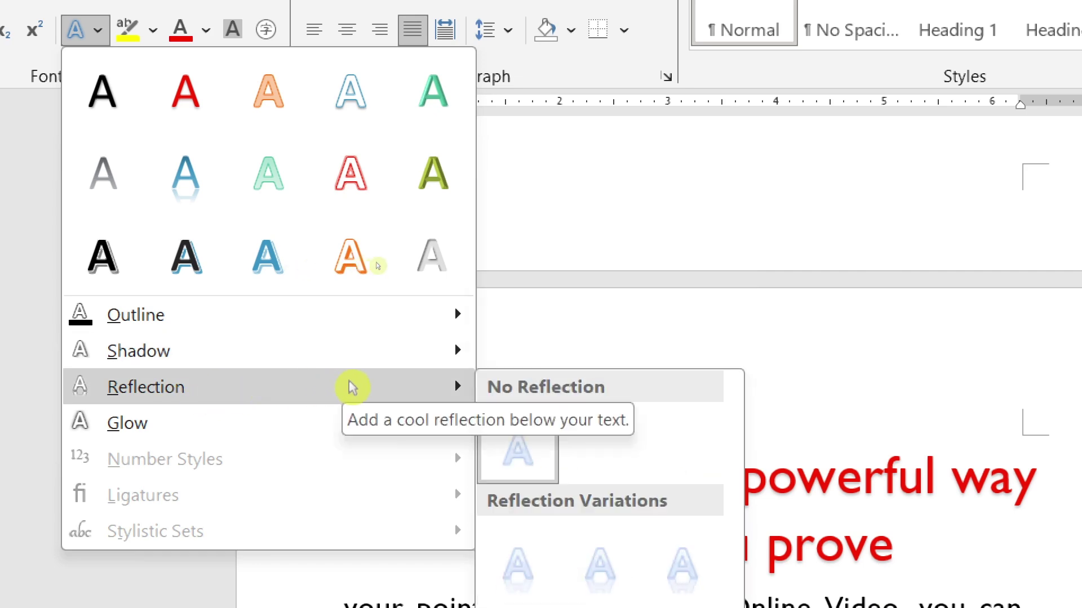
pyautogui.moveTo(188, 427)
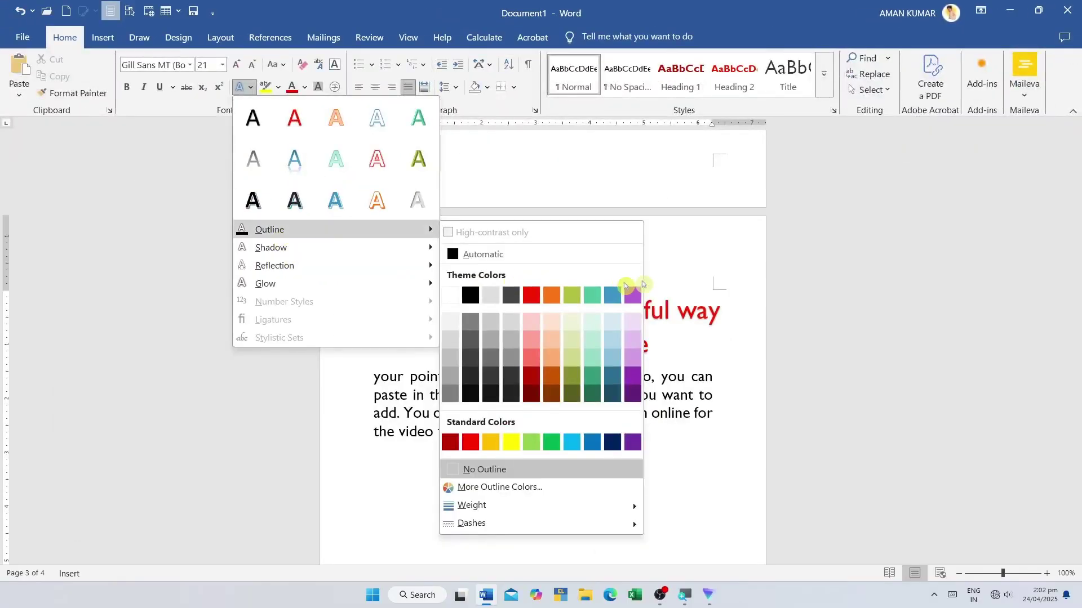
pyautogui.click(633, 294)
pyautogui.moveTo(724, 312); pyautogui.dragTo(404, 309)
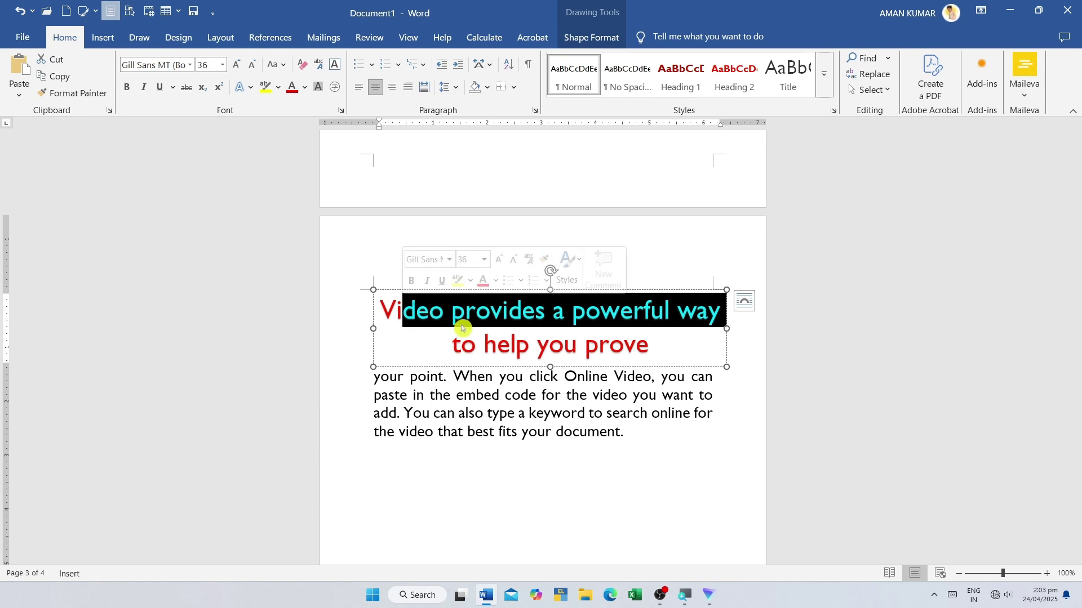
pyautogui.click(721, 247)
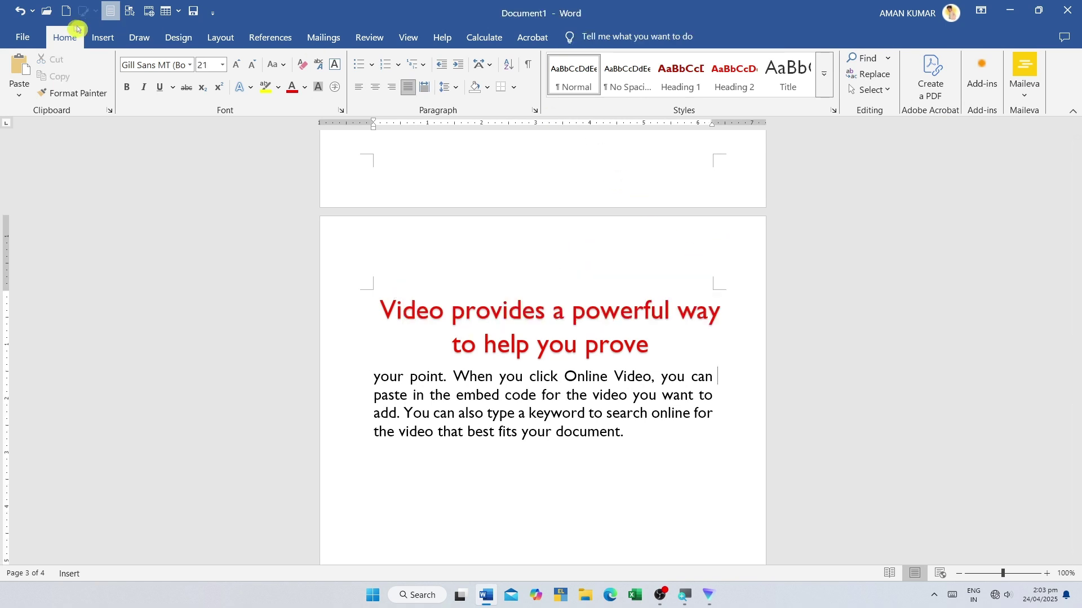
pyautogui.click(103, 37)
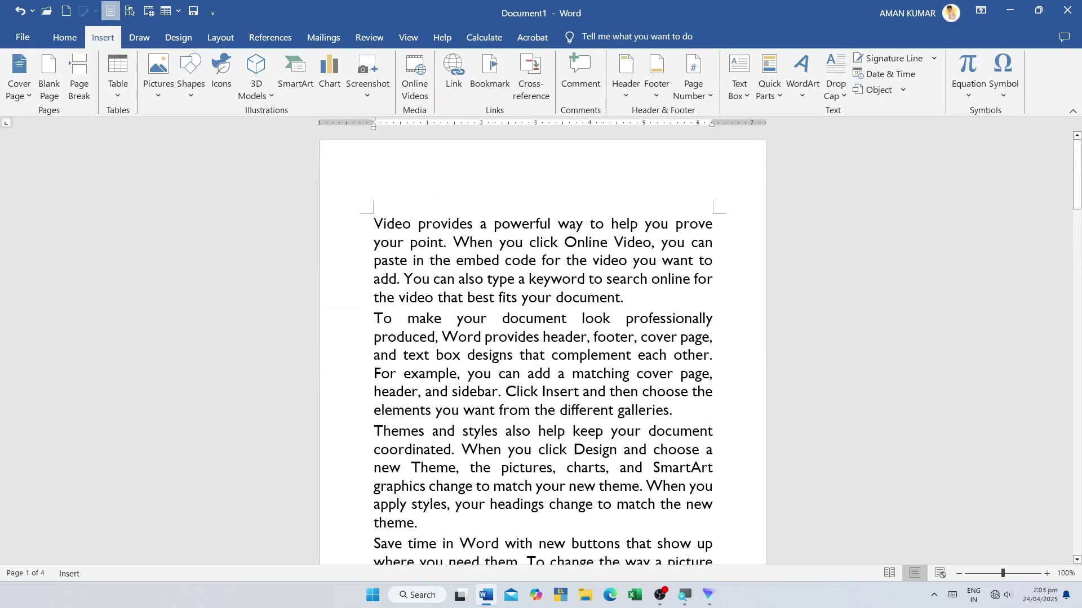
# - Give the first page-1 paragraph a Dropped capital V
pyautogui.moveTo(373, 224); pyautogui.dragTo(714, 515)
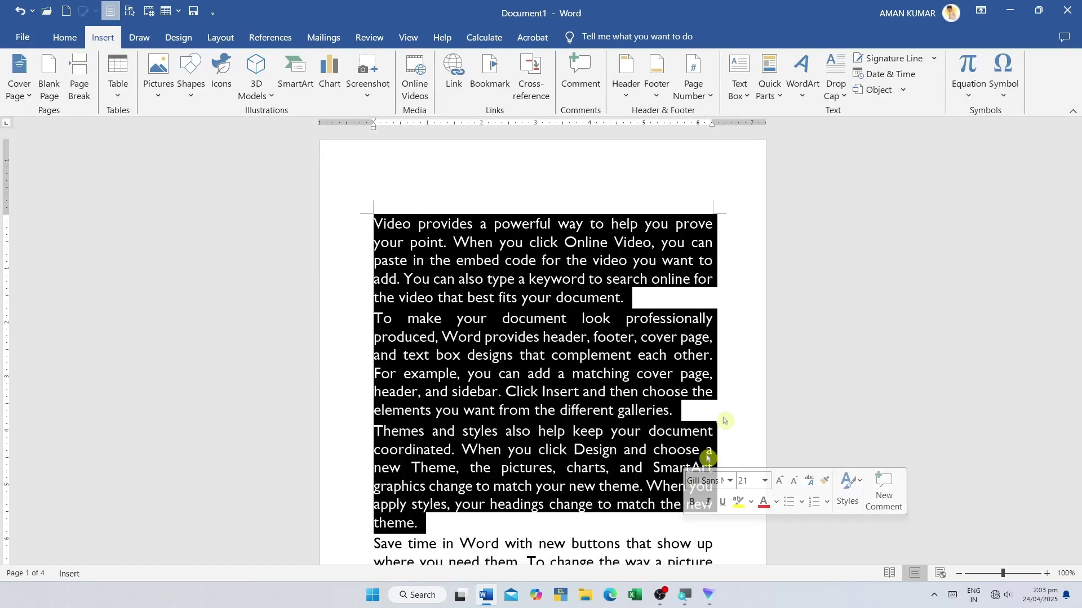
pyautogui.click(809, 99)
pyautogui.click(837, 93)
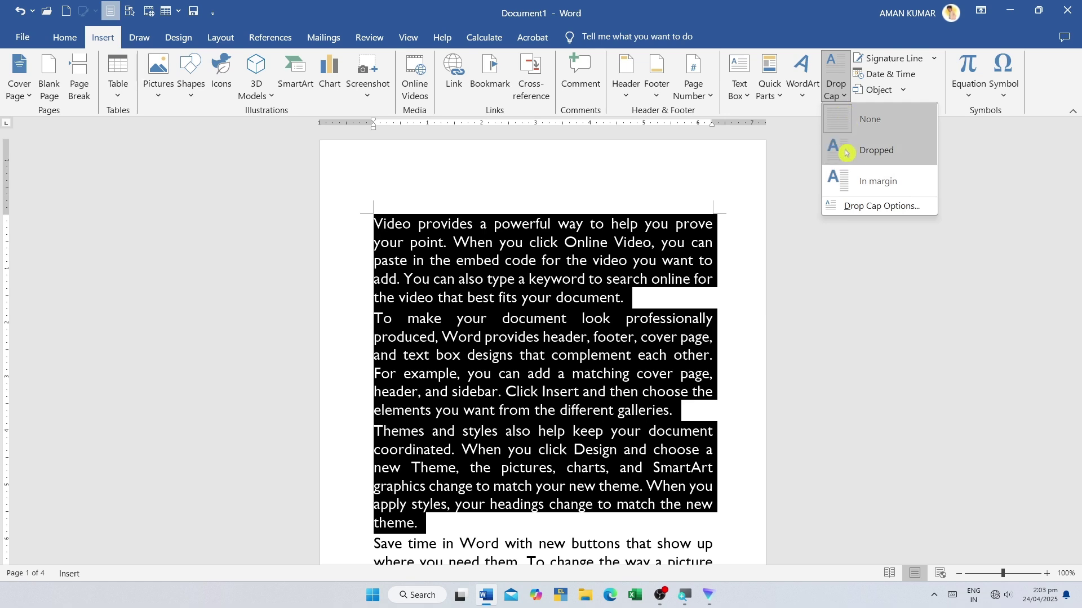
pyautogui.click(845, 153)
pyautogui.click(521, 260)
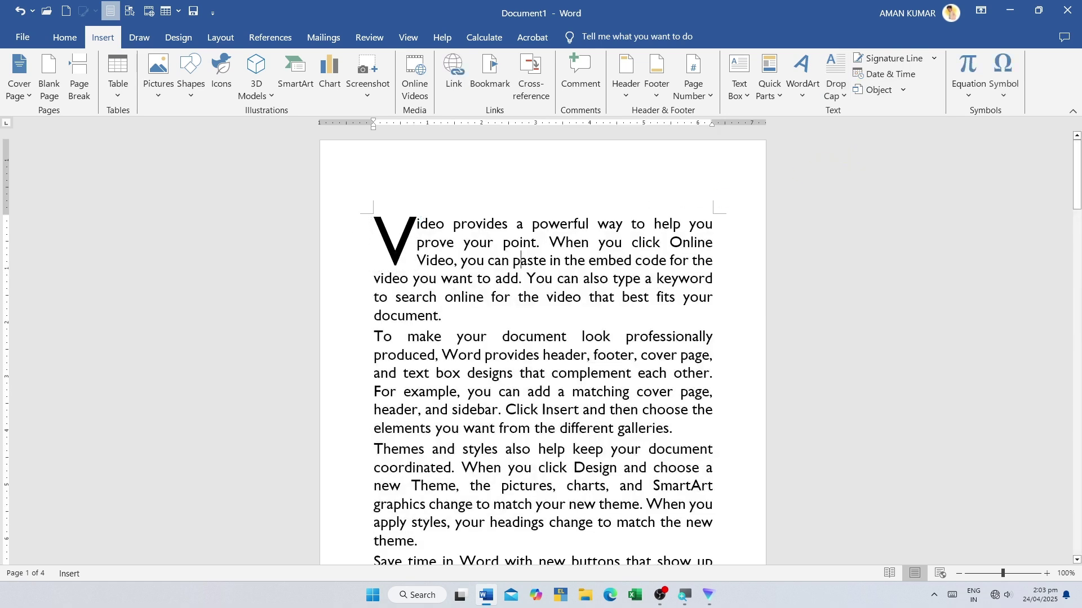
pyautogui.click(382, 210)
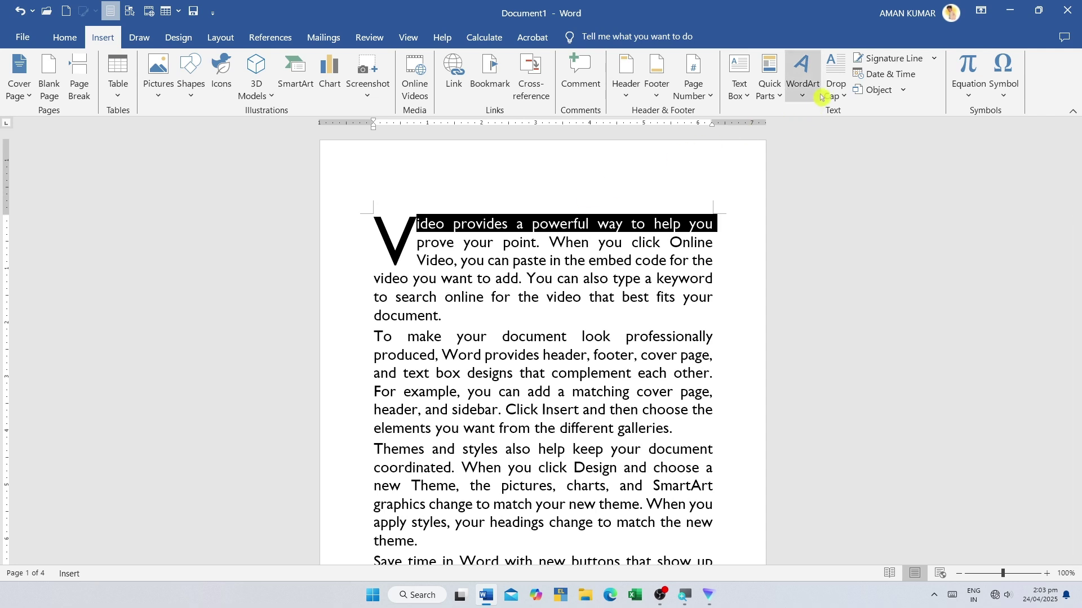
pyautogui.click(842, 100)
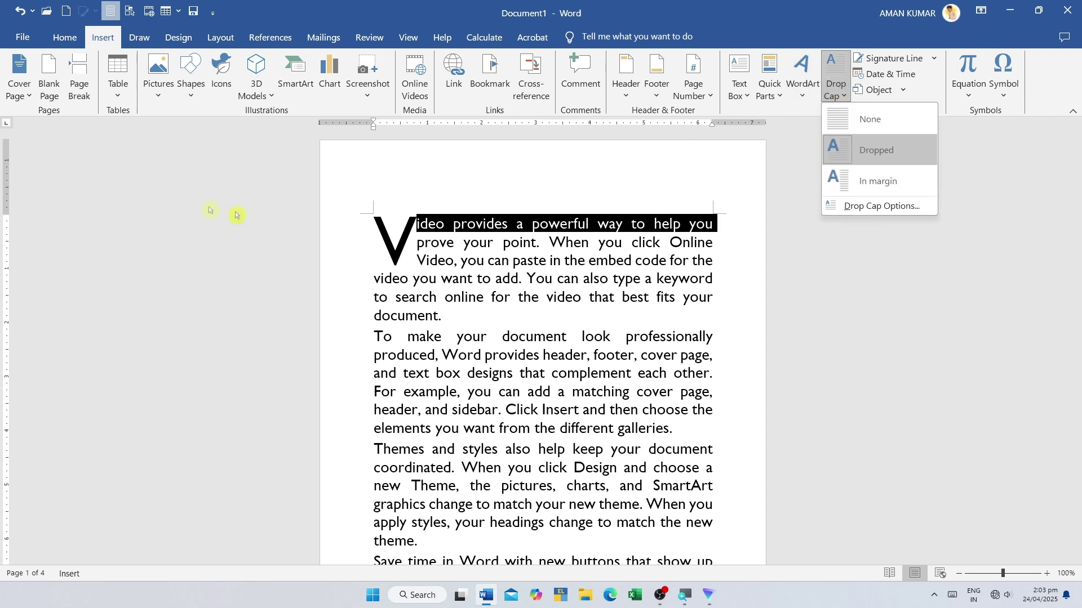
pyautogui.click(363, 204)
# - Switch the V drop cap to the In margin position
pyautogui.doubleClick(364, 206)
pyautogui.moveTo(522, 378); pyautogui.dragTo(614, 502)
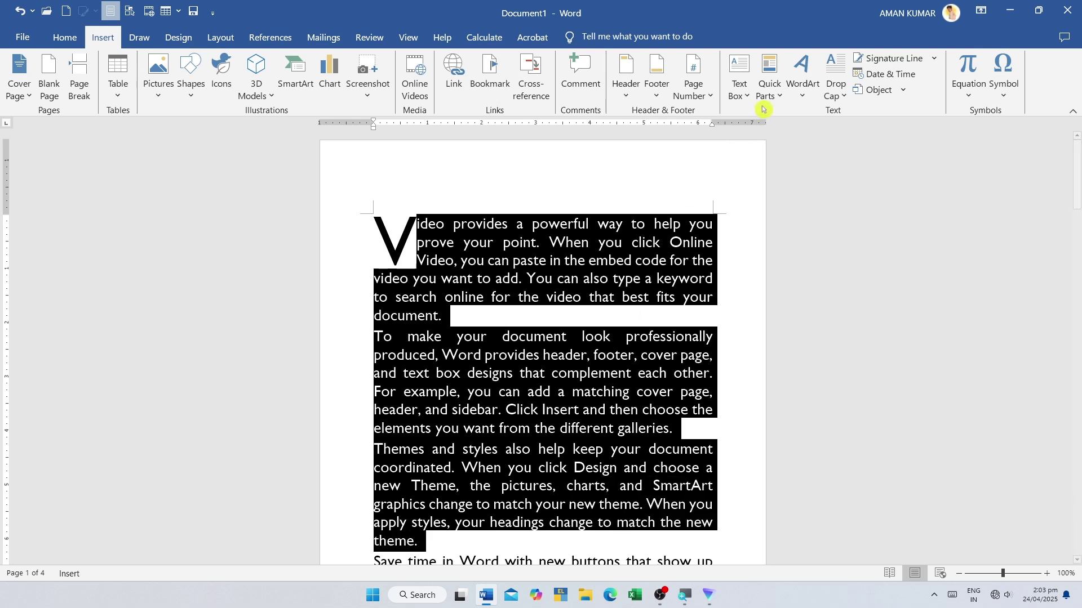
pyautogui.click(836, 84)
pyautogui.click(850, 182)
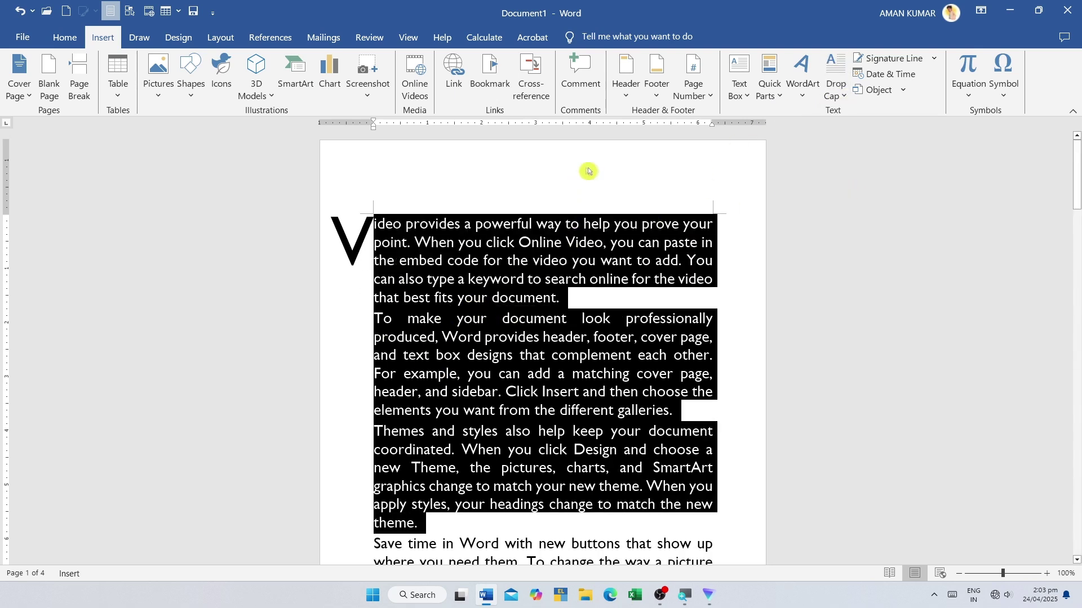
pyautogui.click(580, 195)
pyautogui.click(836, 84)
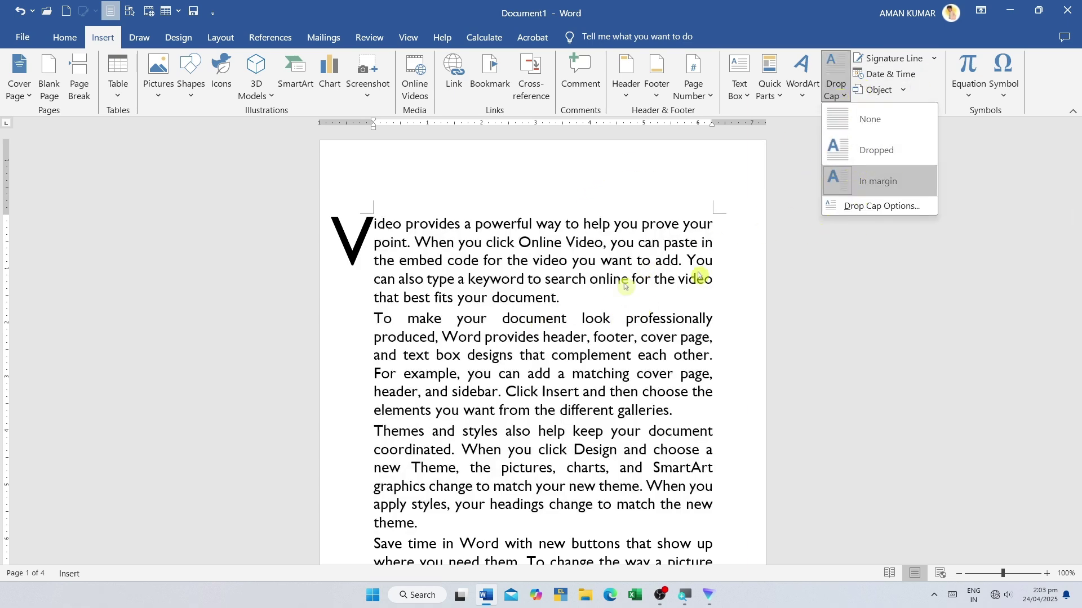
pyautogui.click(535, 219)
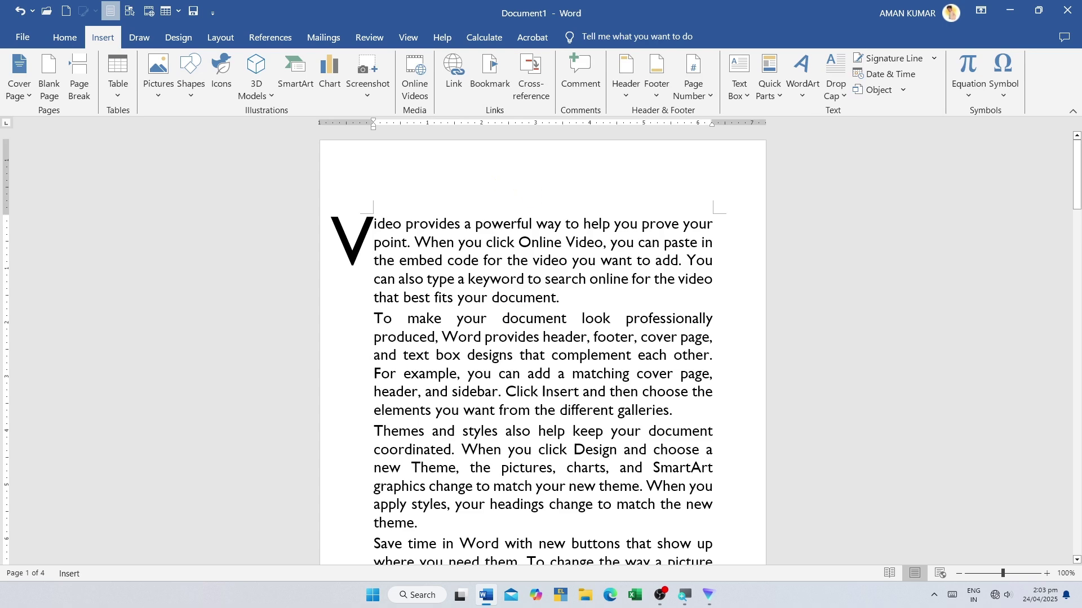
pyautogui.scroll(-15, 542, 338)
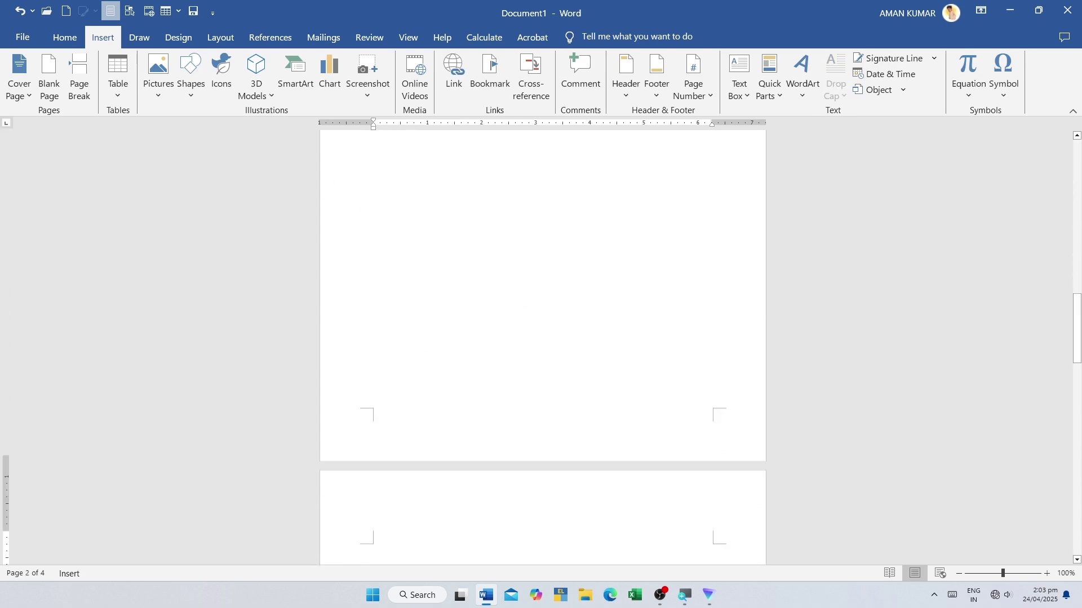
# - Scroll up to the empty line after the Video paragraph and start a Signature Line
pyautogui.scroll(5, 480, 241)
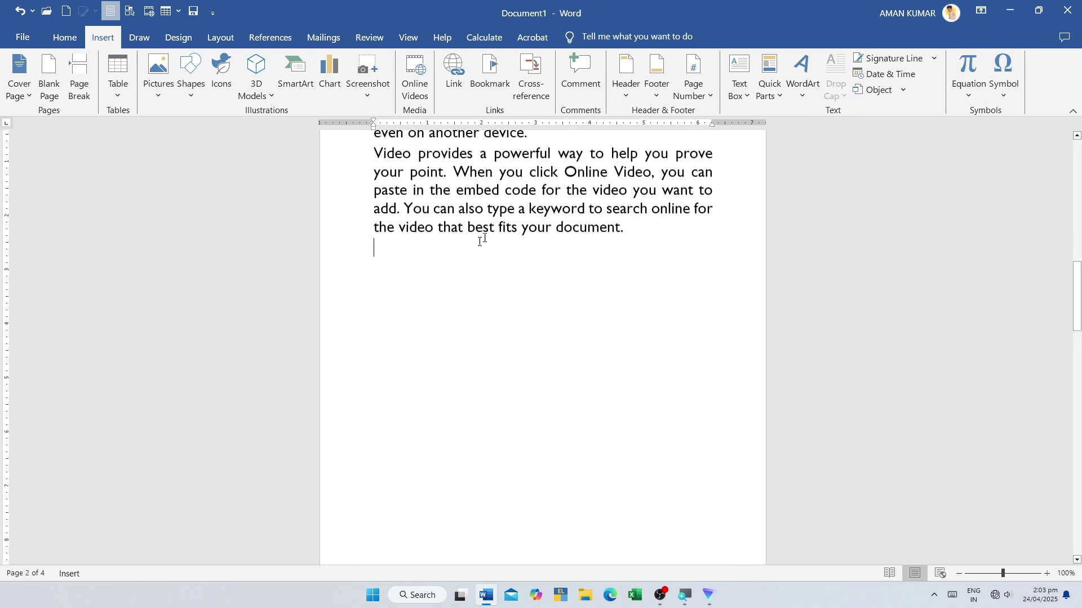
pyautogui.scroll(3, 384, 253)
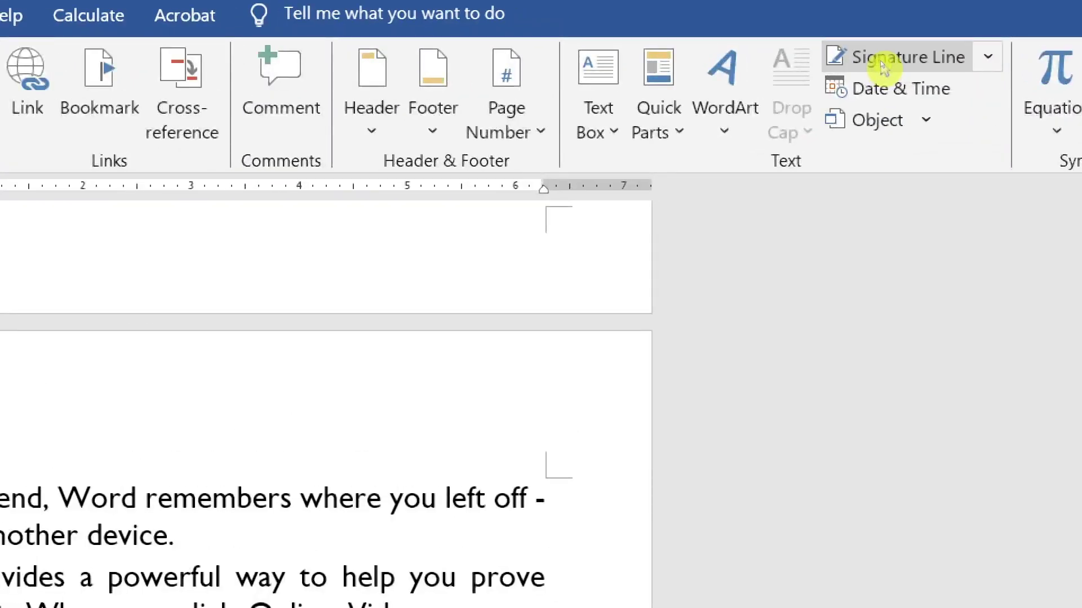
pyautogui.click(883, 66)
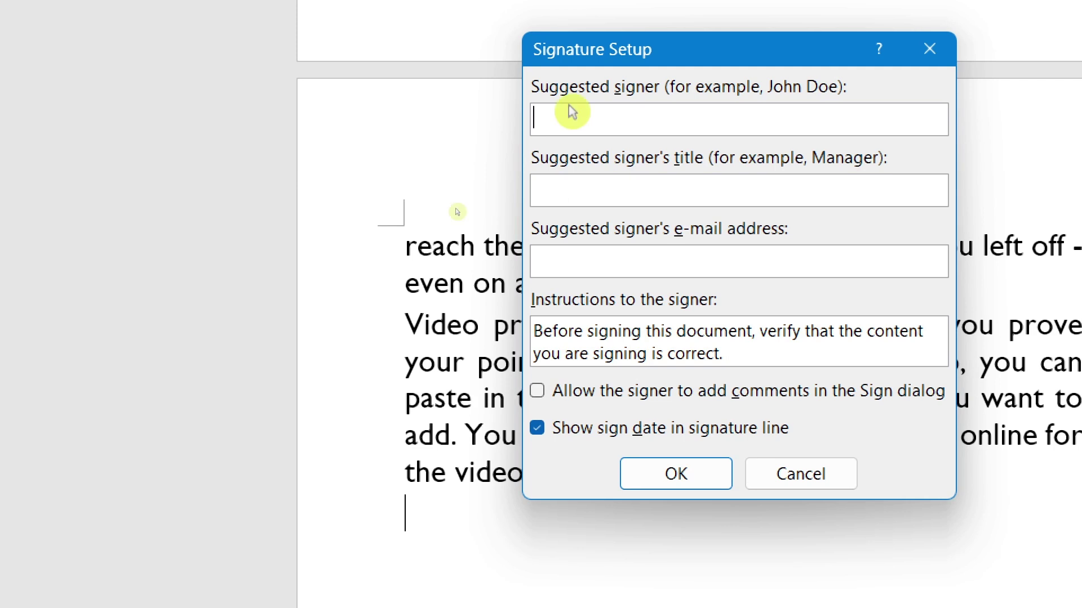
# - Fill in the signer's name and the title 'computer' in Signature Setup and confirm
pyautogui.write('aman')
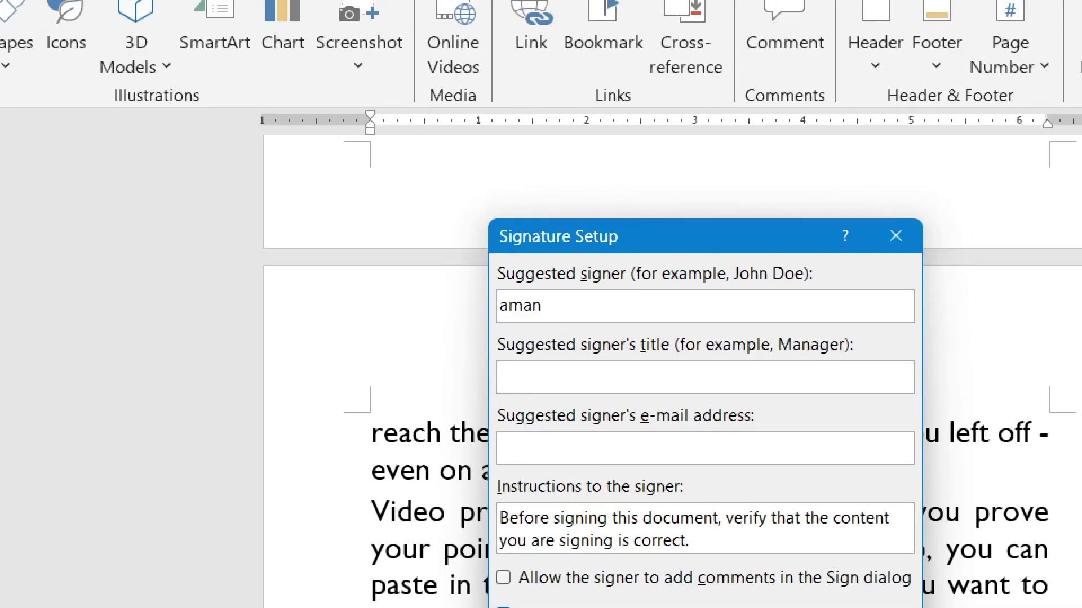
pyautogui.click(611, 369)
pyautogui.write('computer')
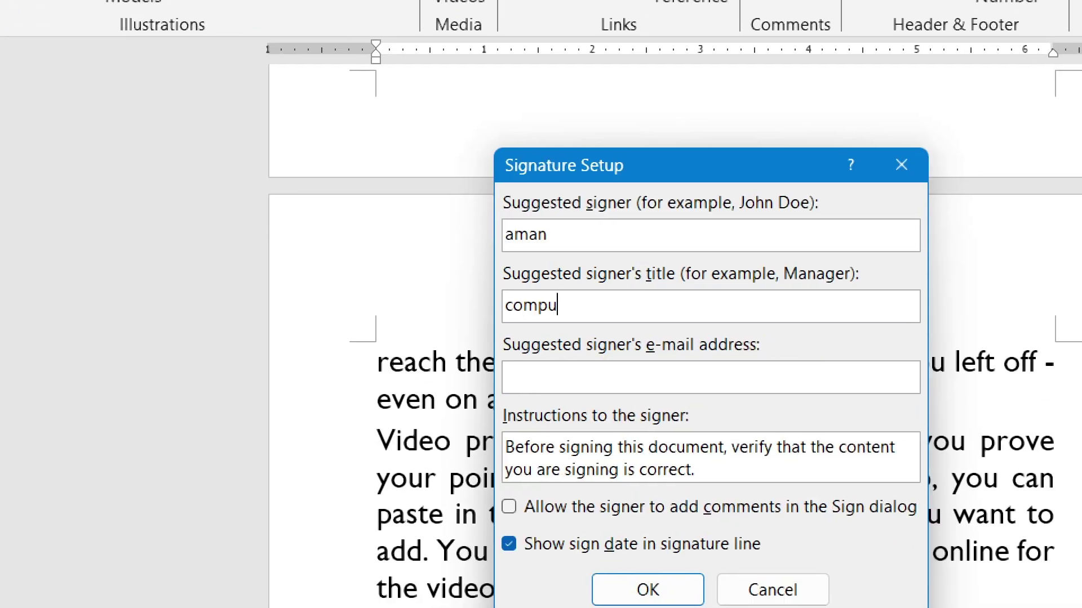
pyautogui.write('afkjshdfhj')
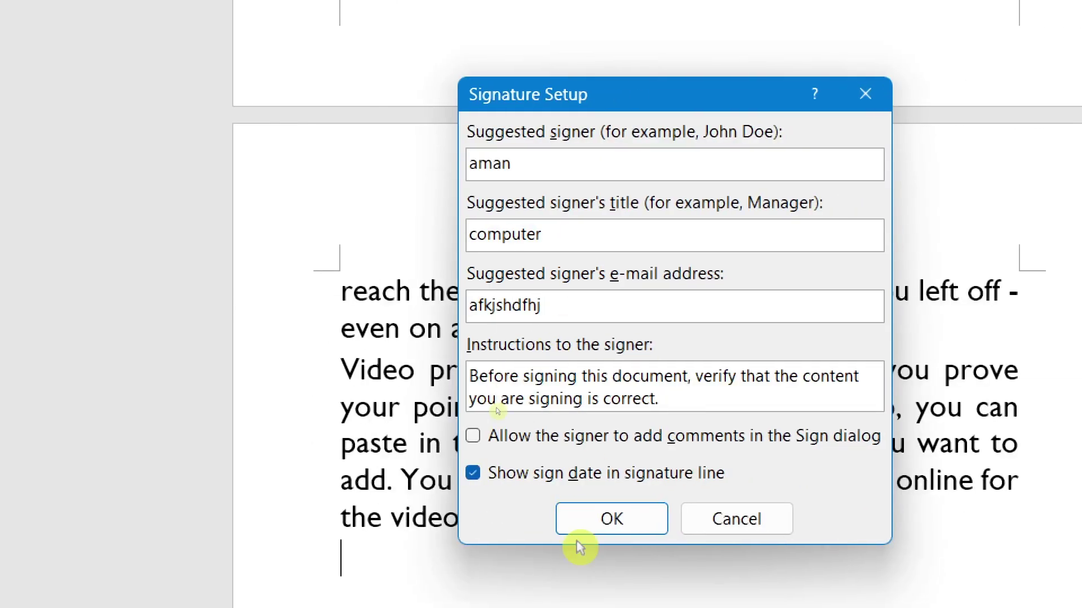
pyautogui.click(625, 590)
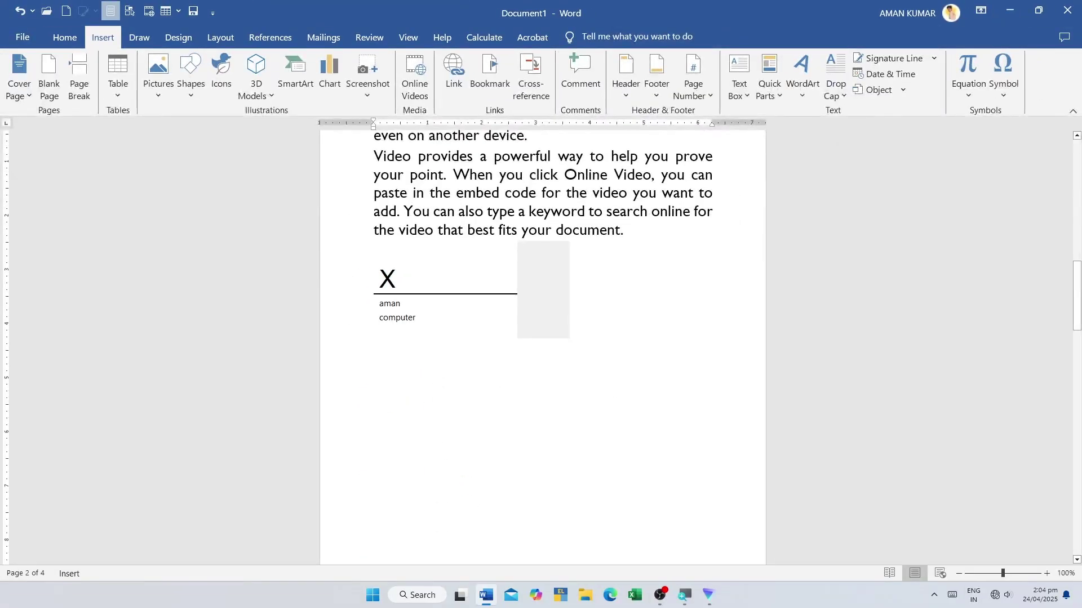
# - Select and try moving the signature line, then place the insertion point beside it
pyautogui.click(530, 317)
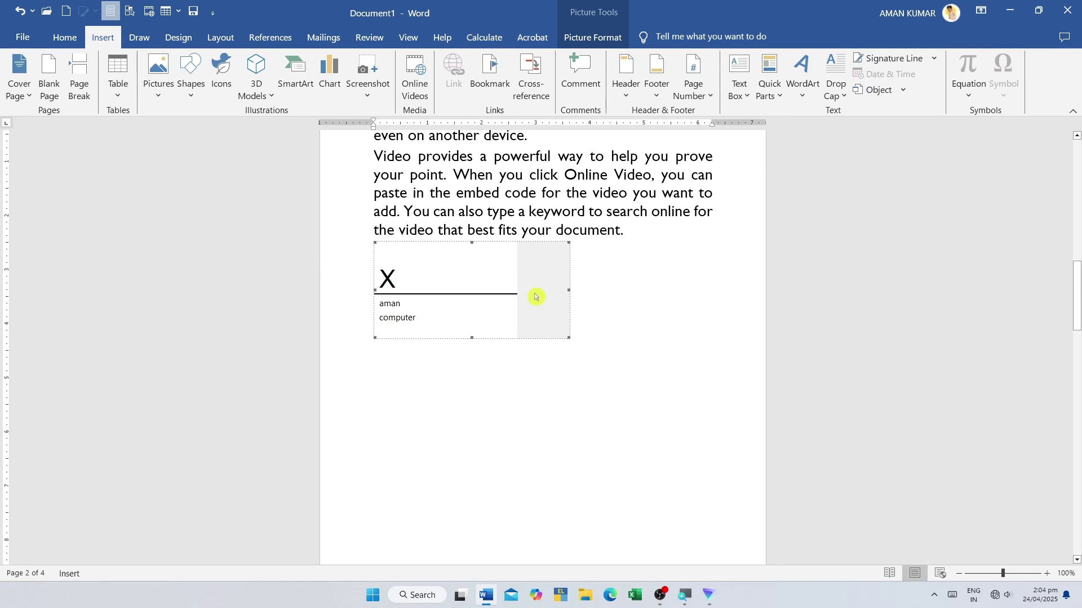
pyautogui.click(490, 350)
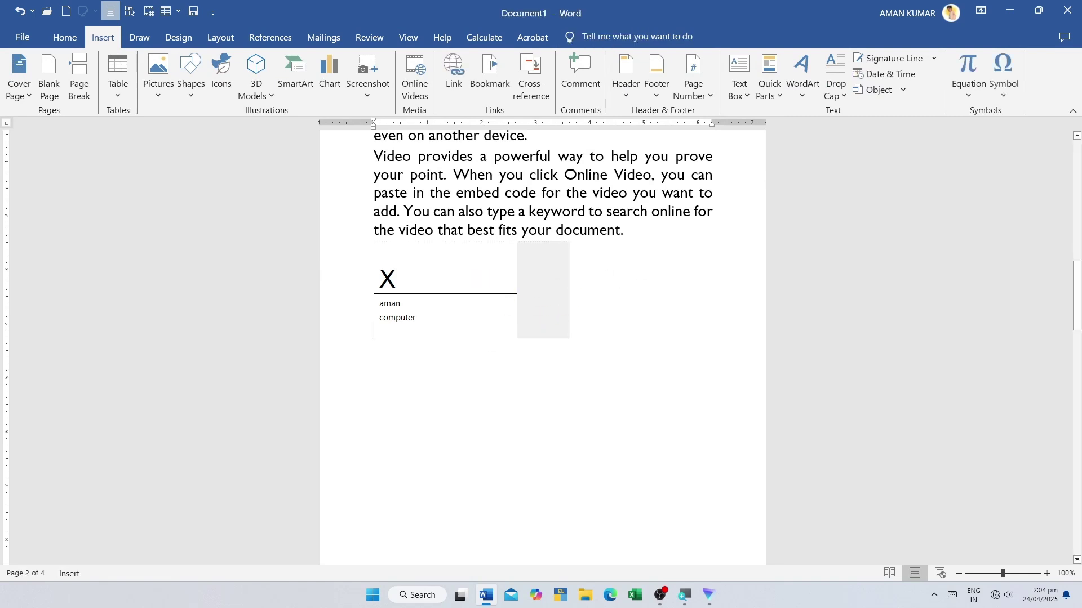
pyautogui.moveTo(481, 289); pyautogui.dragTo(501, 372)
pyautogui.click(563, 285)
pyautogui.scroll(4, 394, 259)
pyautogui.scroll(-2, 394, 258)
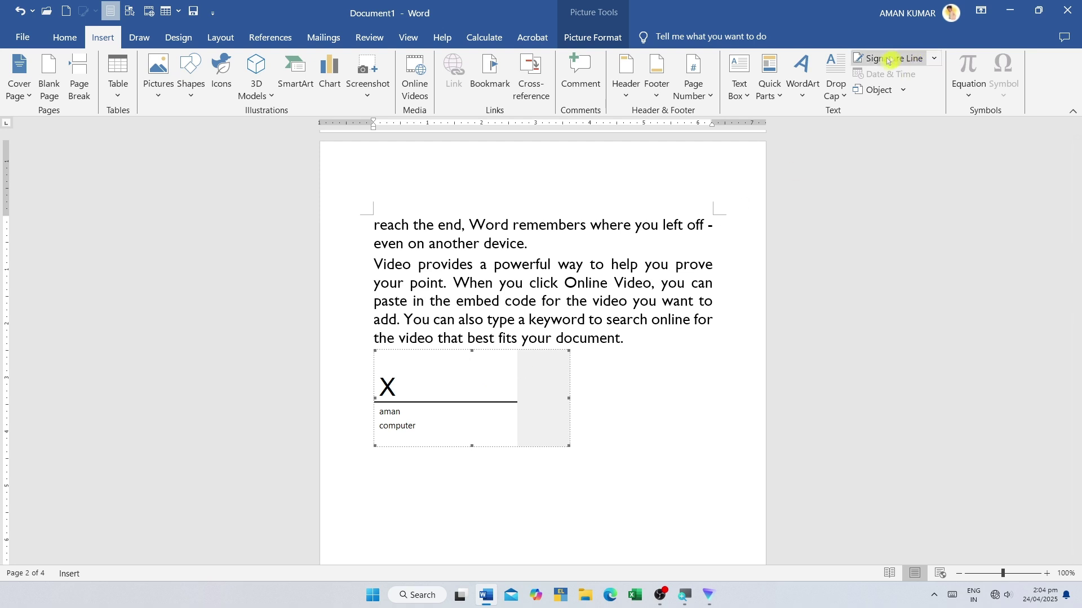
pyautogui.doubleClick(679, 437)
pyautogui.scroll(-2, 625, 387)
# - Insert the date 'Thursday, April 24, 2025' after the signature line
pyautogui.click(479, 315)
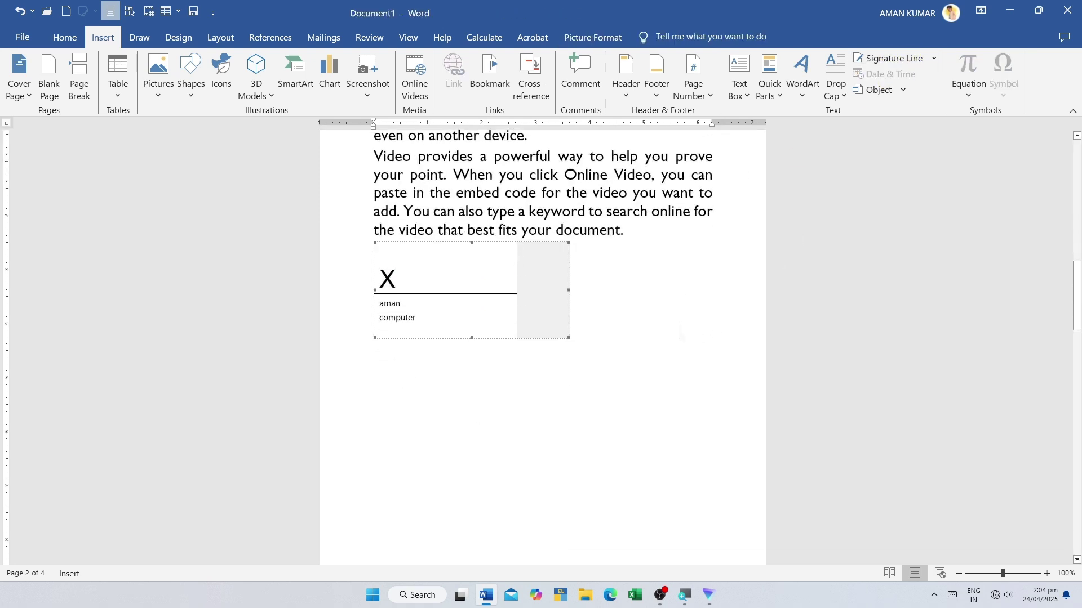
pyautogui.click(687, 352)
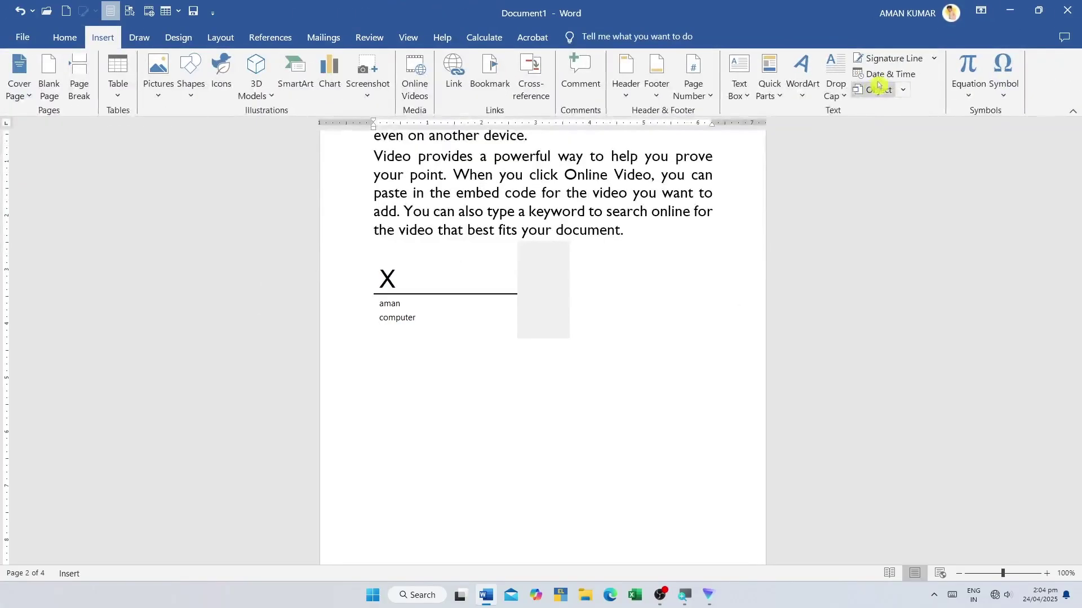
pyautogui.click(890, 66)
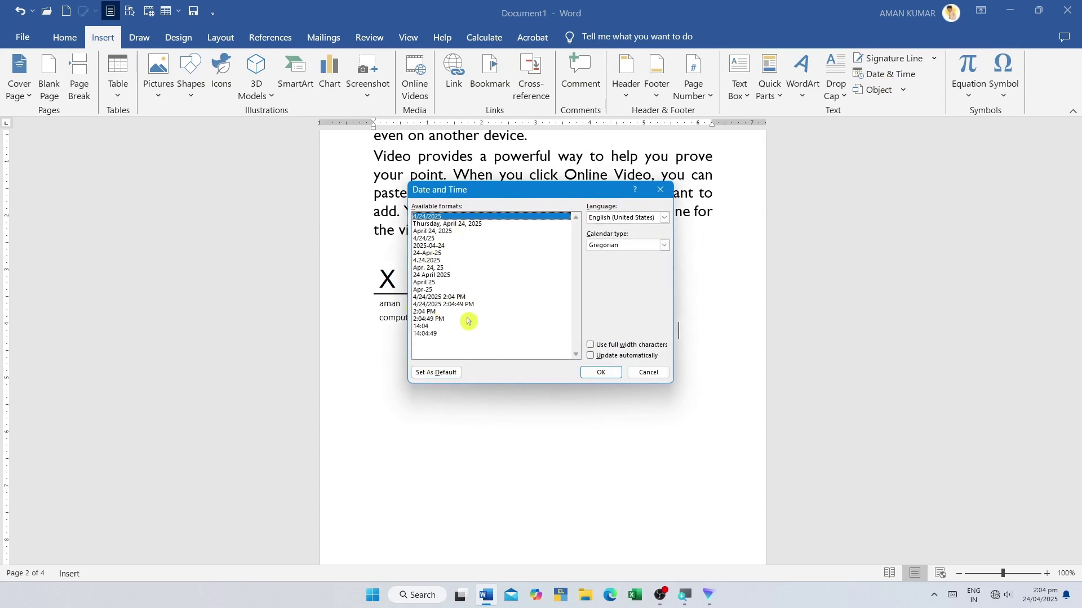
pyautogui.click(456, 225)
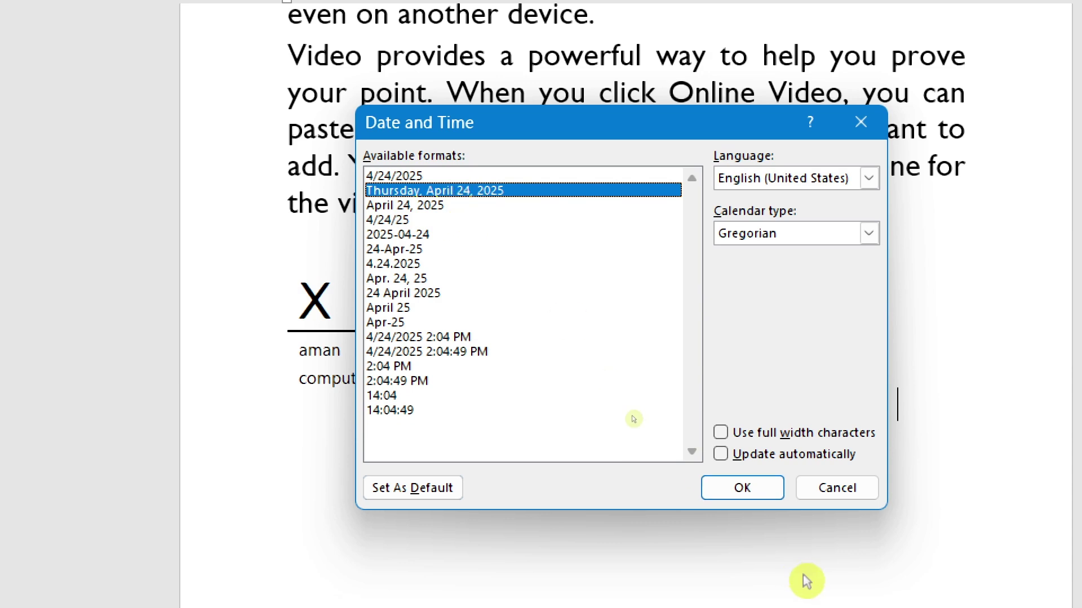
pyautogui.click(752, 502)
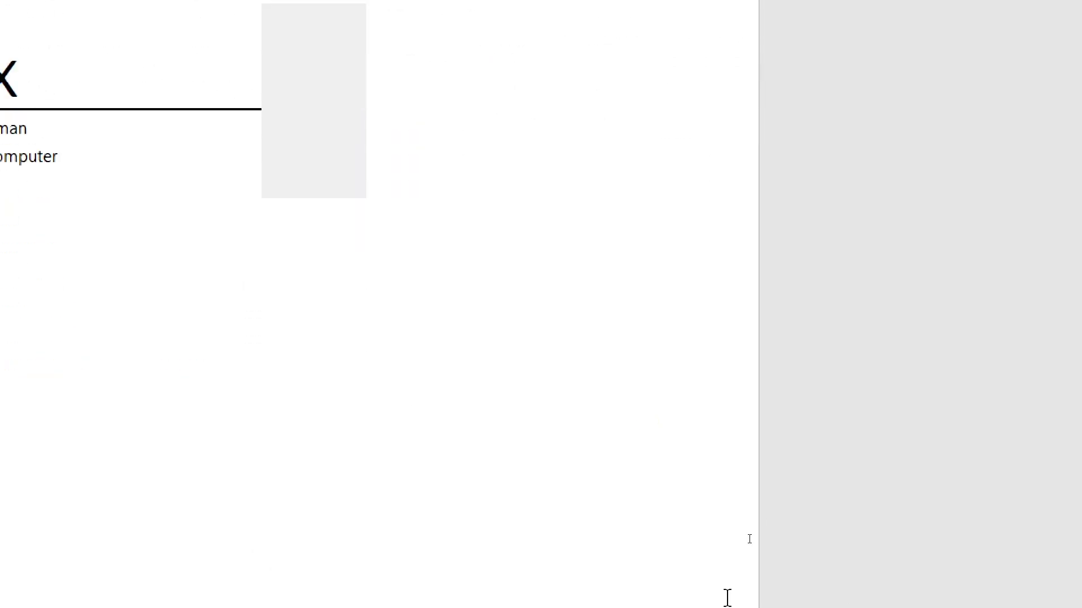
# - Select and deselect the inserted date line, then place the insertion point below the paragraph
pyautogui.scroll(4, 223, 378)
pyautogui.scroll(-2, 223, 378)
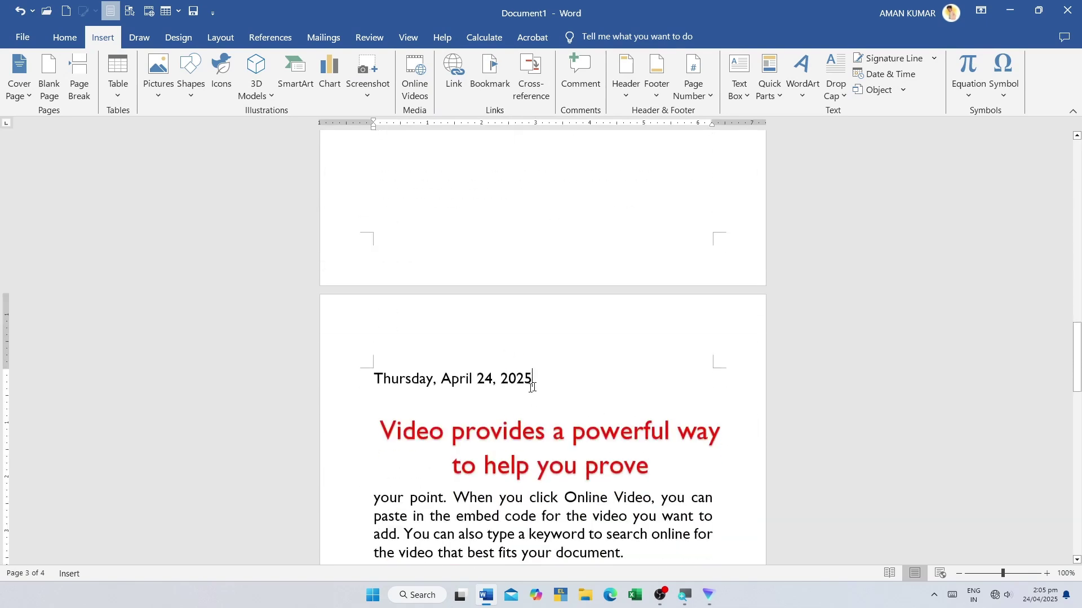
pyautogui.moveTo(533, 388); pyautogui.dragTo(238, 355)
pyautogui.click(456, 245)
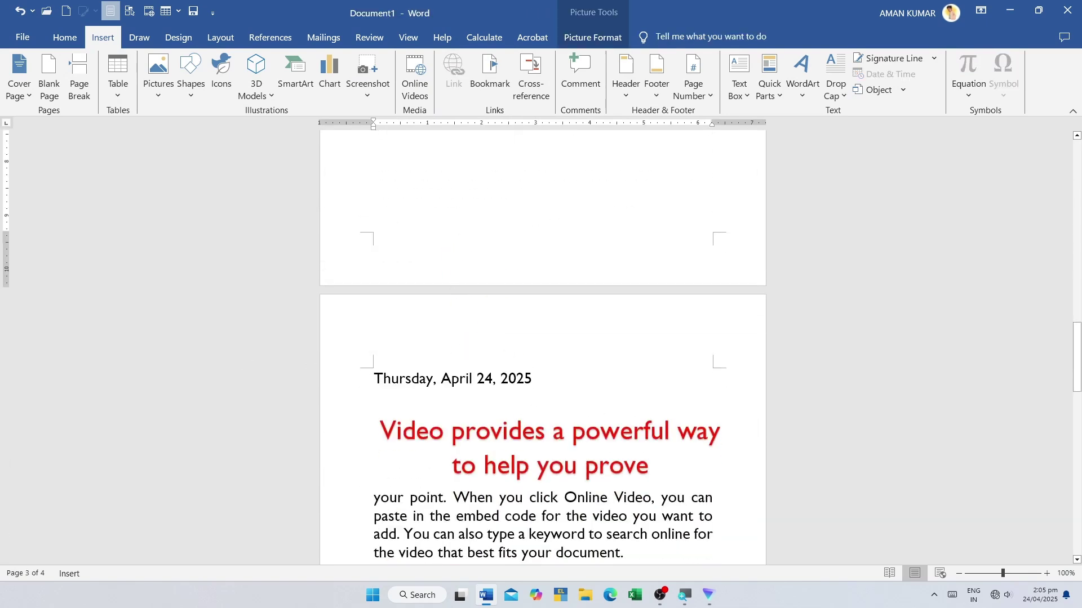
pyautogui.scroll(-10, 488, 333)
pyautogui.click(488, 333)
pyautogui.scroll(5, 488, 333)
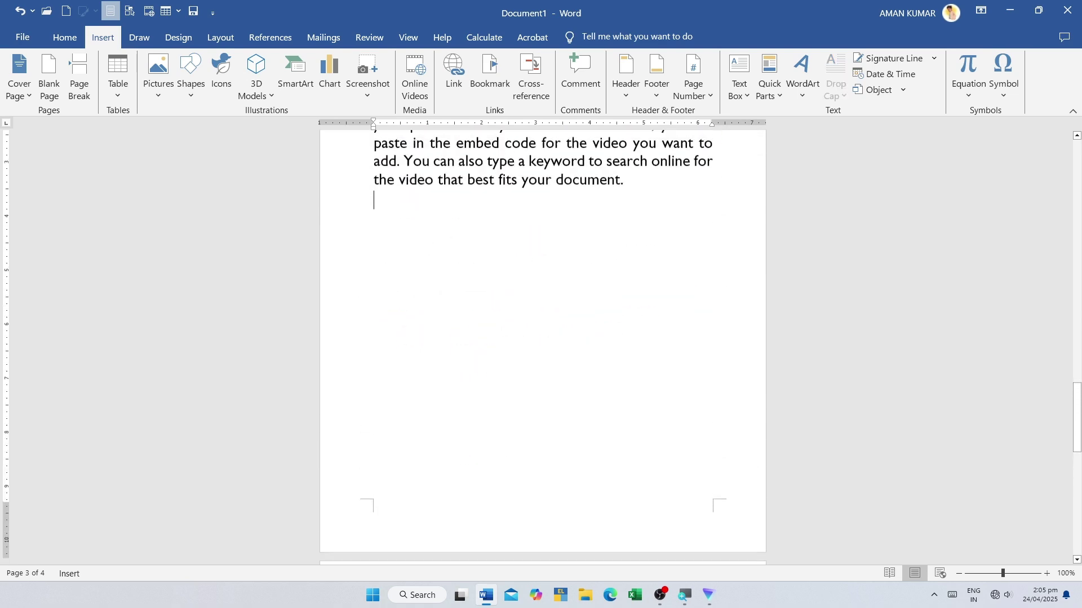
# - Insert the date-and-time stamp '4/24/2025 2:05 PM' below the paragraph
pyautogui.click(888, 73)
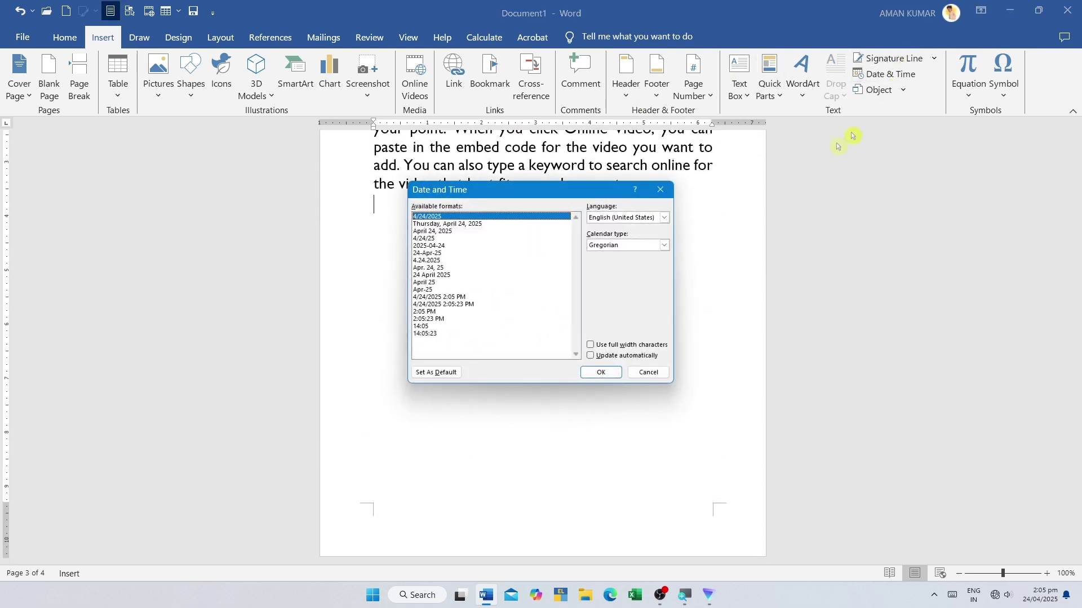
pyautogui.click(445, 298)
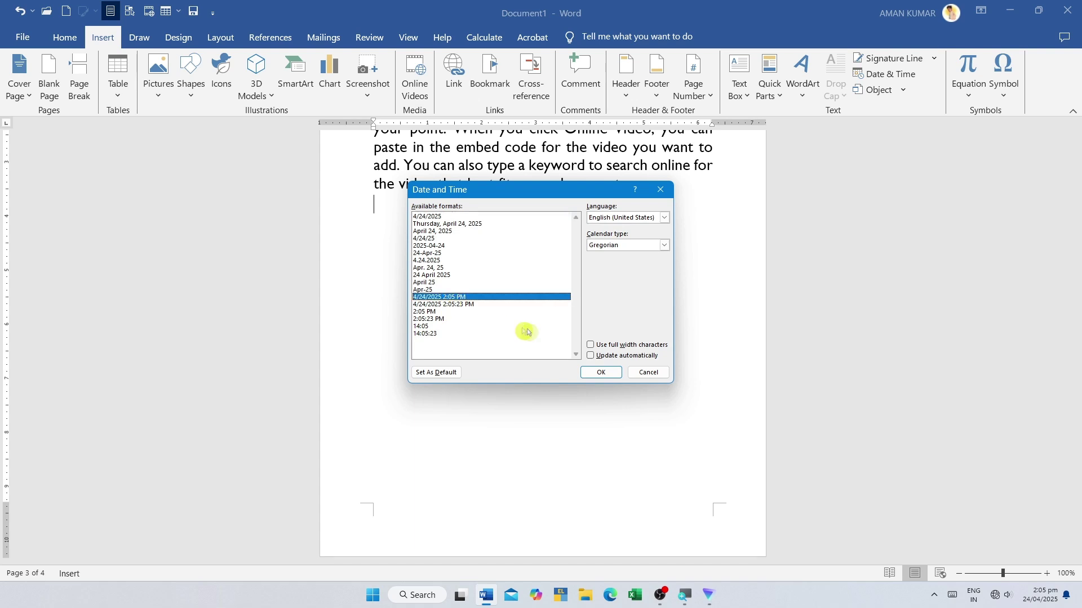
pyautogui.click(600, 373)
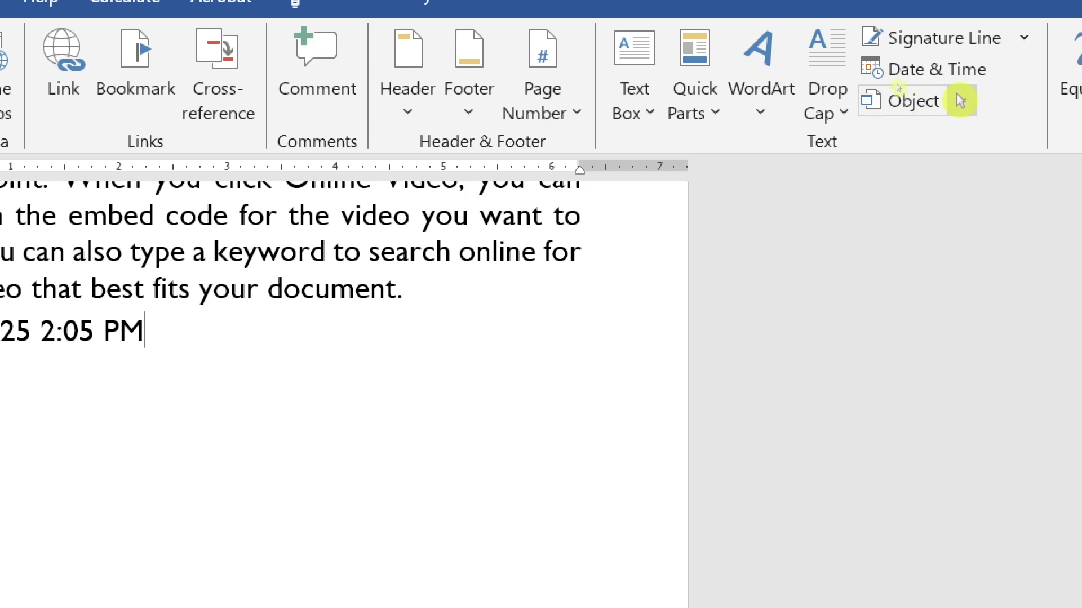
pyautogui.click(962, 100)
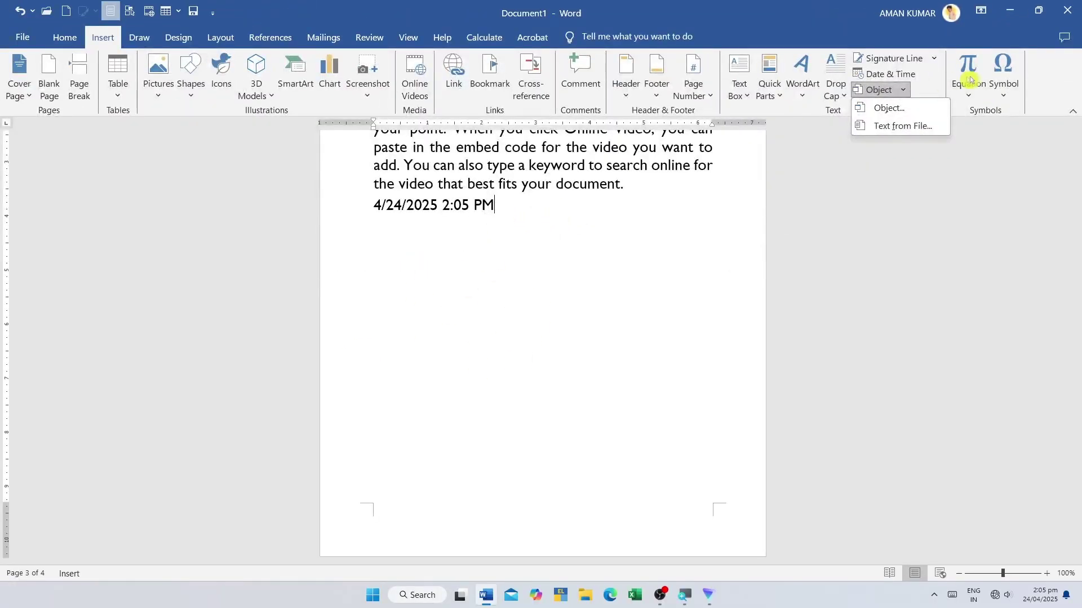
# - In the Object dialog's Create New list, select WordPad Document as the object type
pyautogui.click(884, 107)
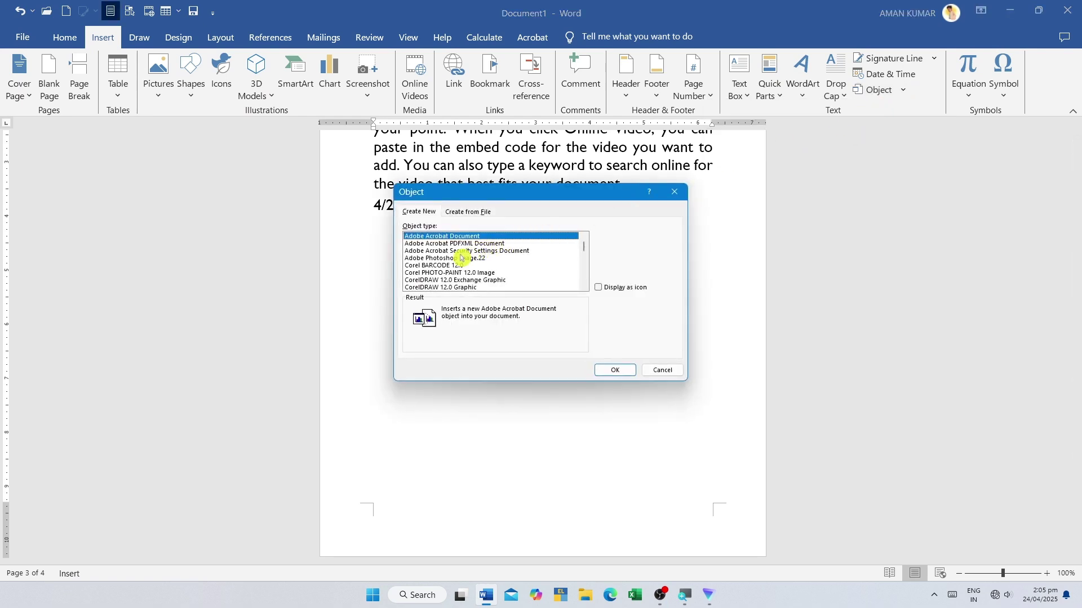
pyautogui.scroll(-2, 468, 272)
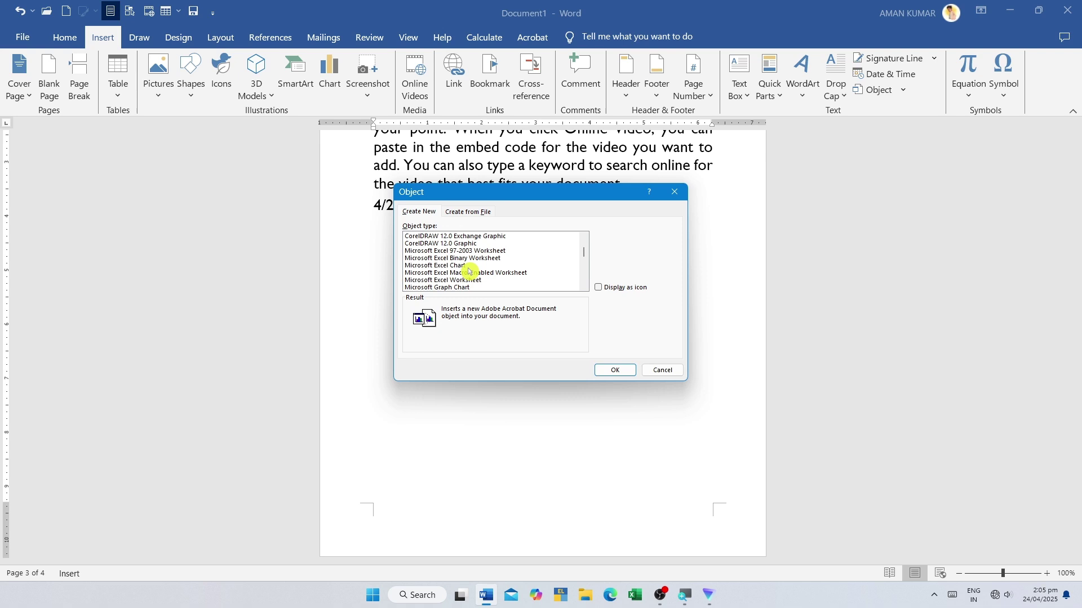
pyautogui.scroll(-4, 470, 265)
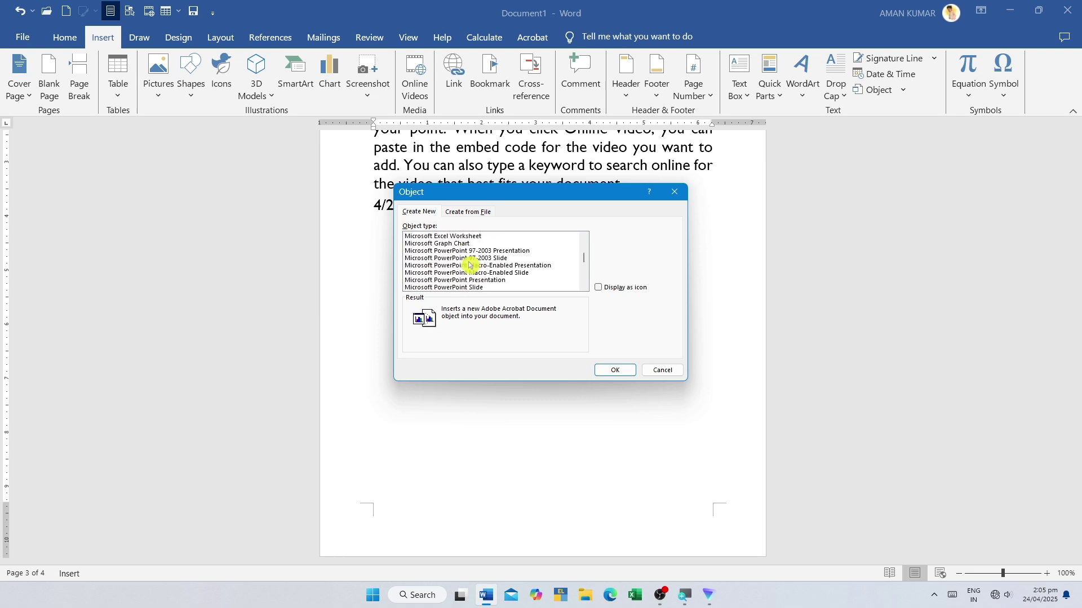
pyautogui.scroll(-4, 468, 265)
pyautogui.scroll(3, 465, 276)
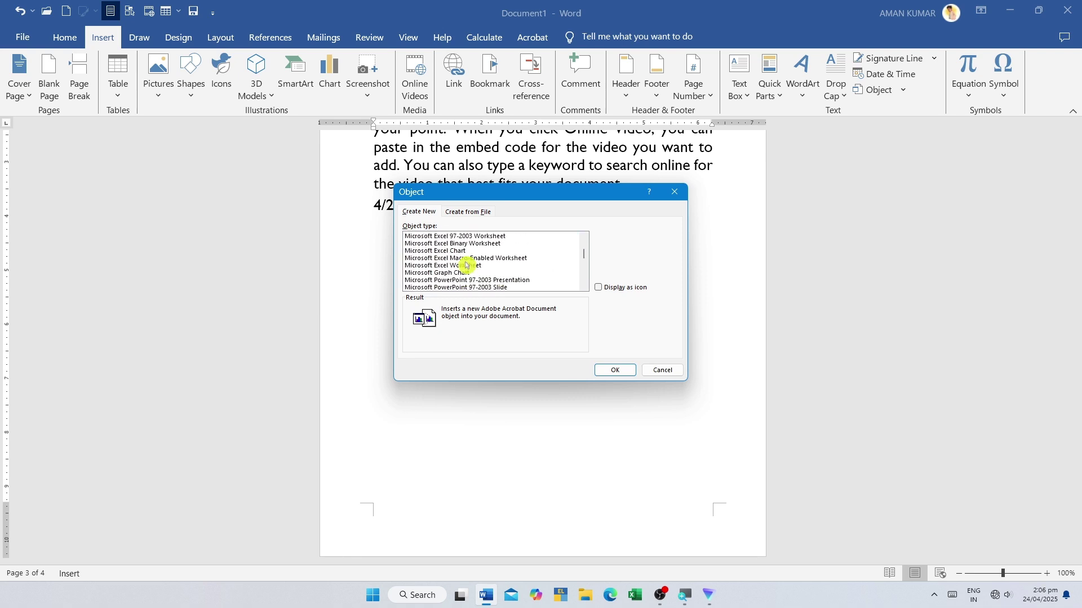
pyautogui.scroll(-3, 461, 282)
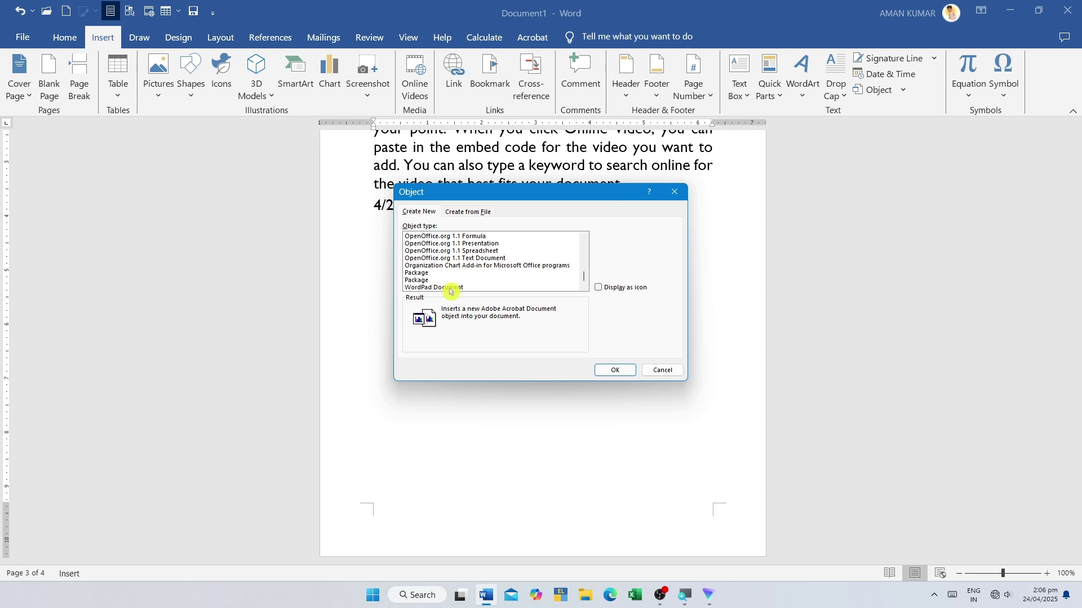
pyautogui.click(456, 288)
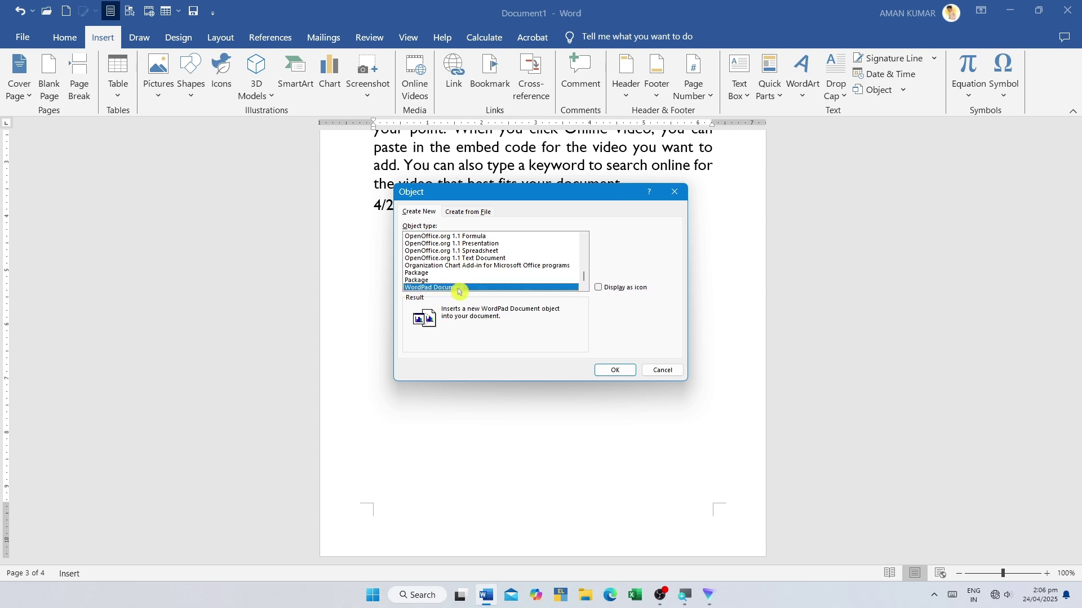
# - Create the embedded WordPad document, insert the ASHOK CHAKRA picture into it, and close WordPad
pyautogui.click(615, 371)
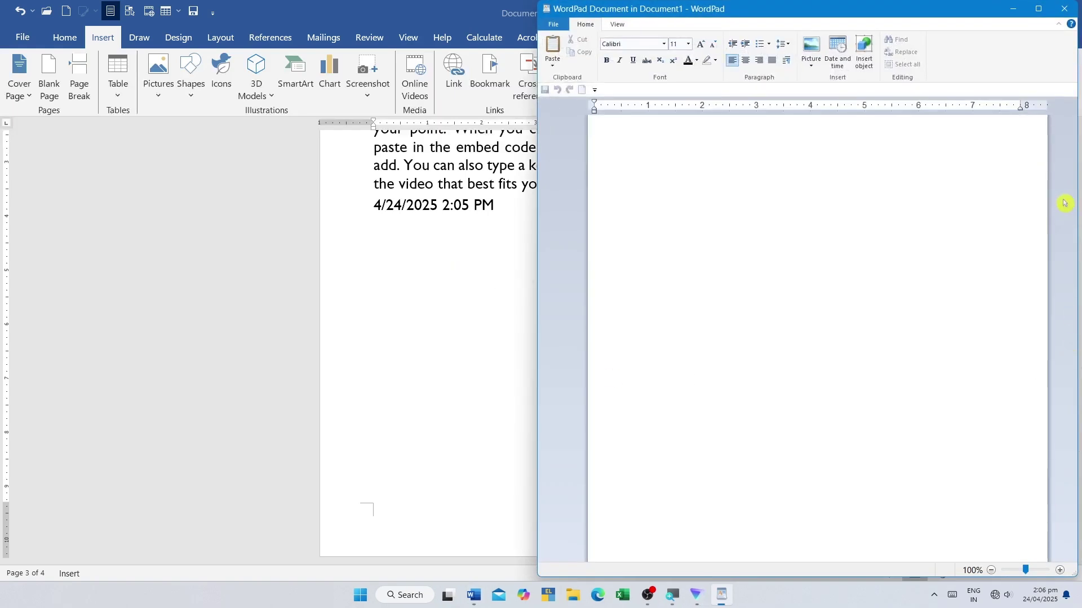
pyautogui.moveTo(884, 4); pyautogui.dragTo(586, 83)
pyautogui.click(518, 151)
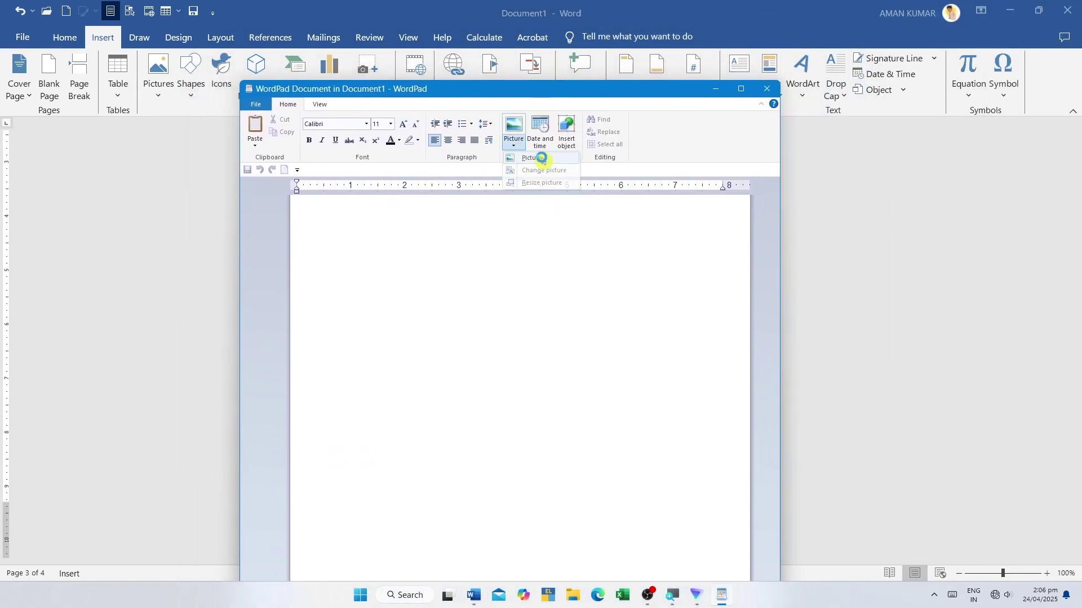
pyautogui.click(538, 168)
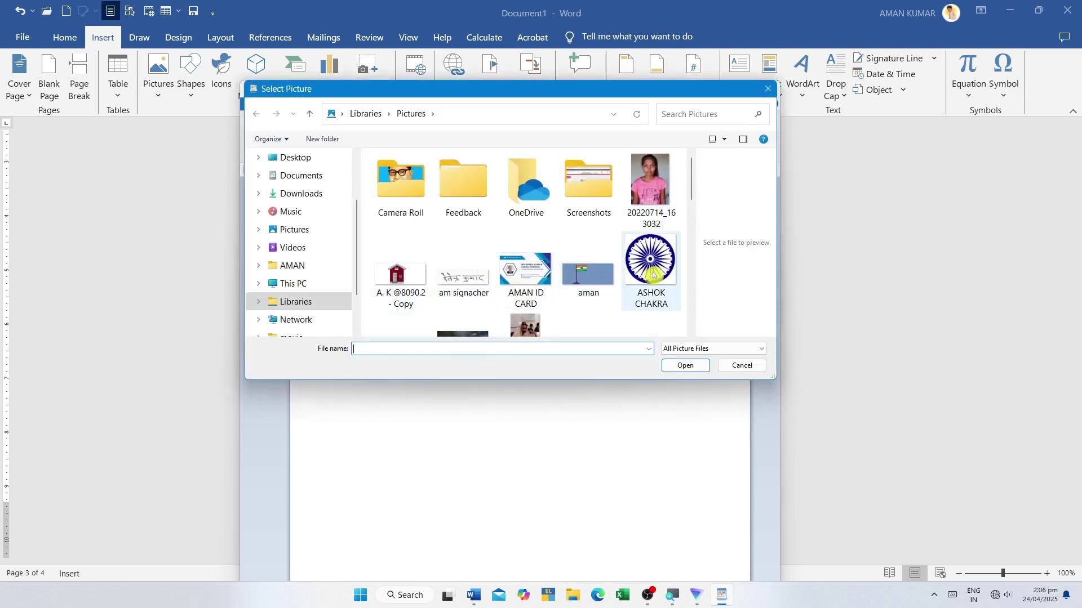
pyautogui.click(650, 261)
pyautogui.click(680, 366)
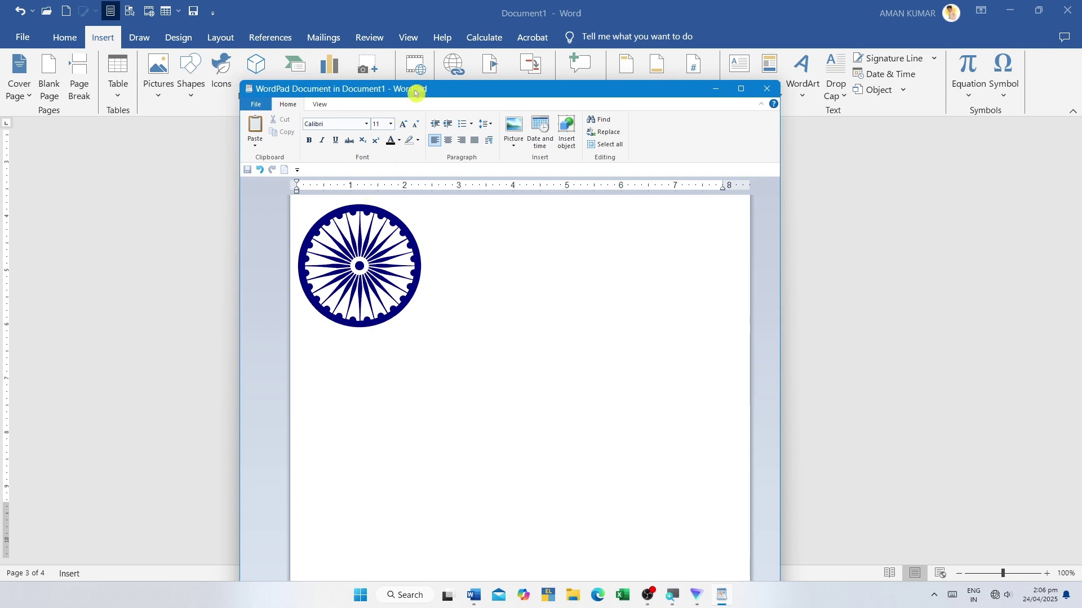
pyautogui.moveTo(411, 90); pyautogui.dragTo(440, 111)
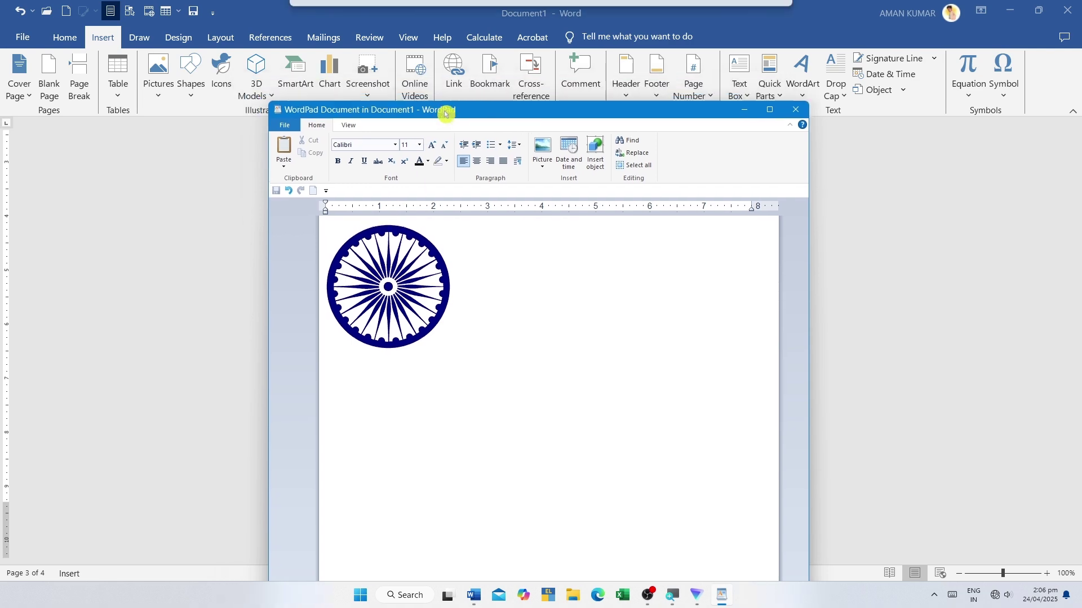
pyautogui.click(801, 112)
pyautogui.click(555, 219)
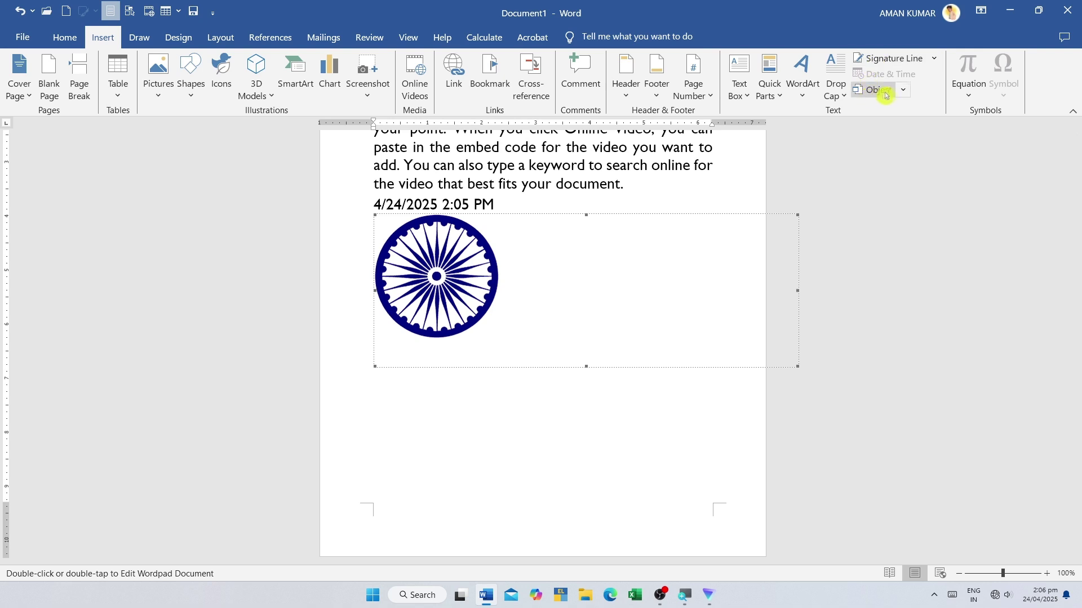
# - Open and dismiss the Object dropdown, scroll back to the embedded object, and reopen it
pyautogui.click(905, 92)
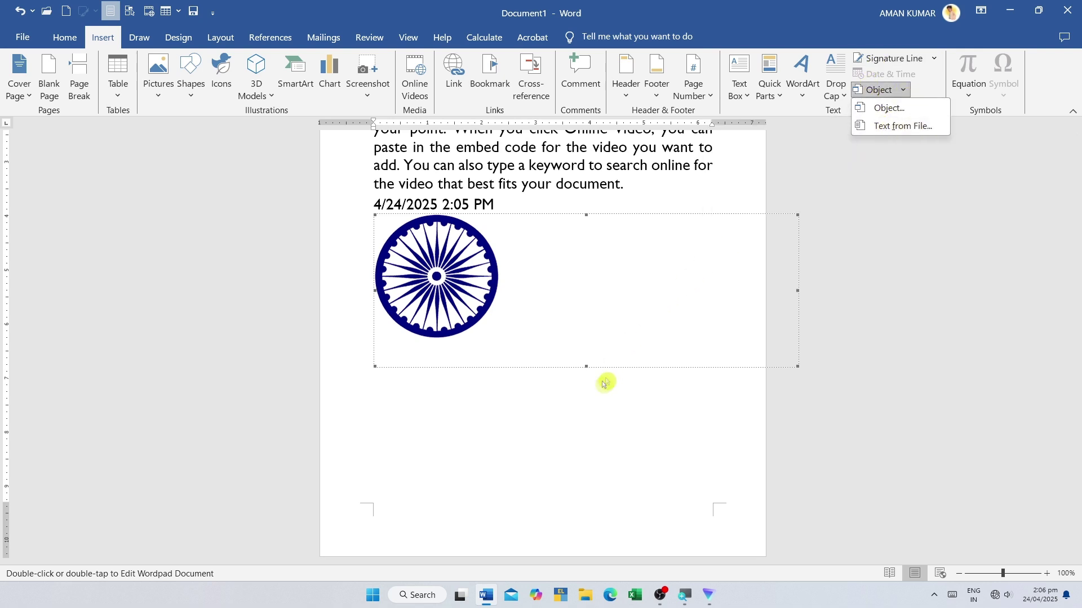
pyautogui.click(597, 404)
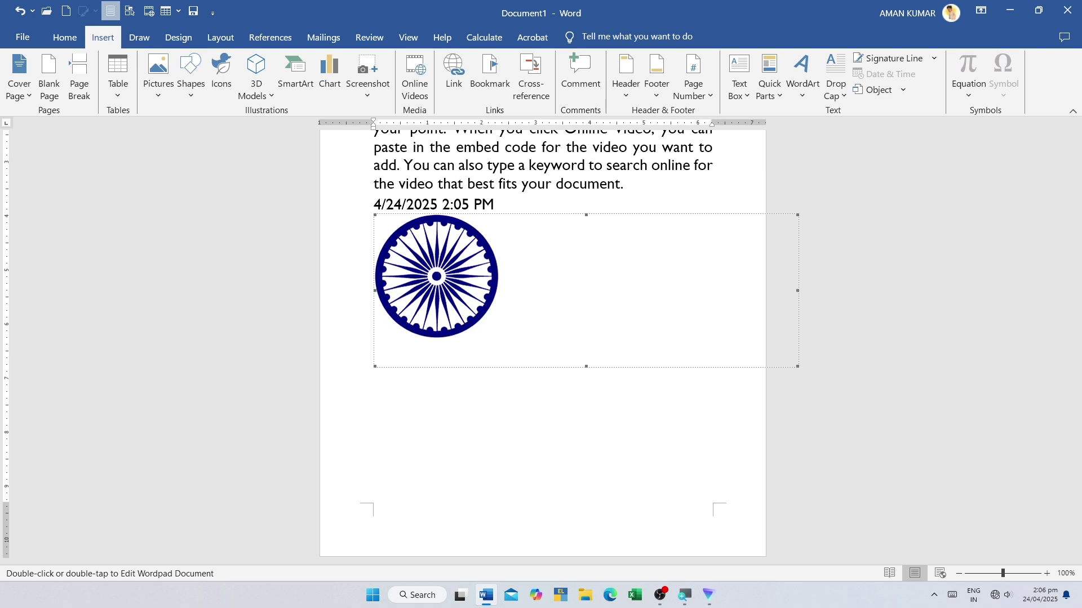
pyautogui.scroll(15, 507, 316)
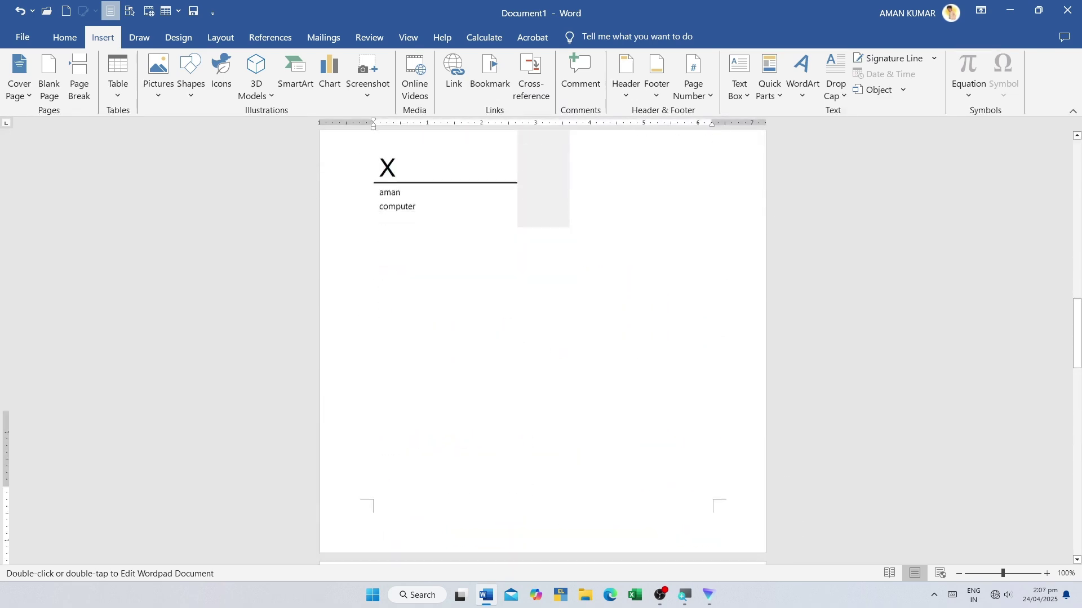
pyautogui.scroll(-10, 543, 338)
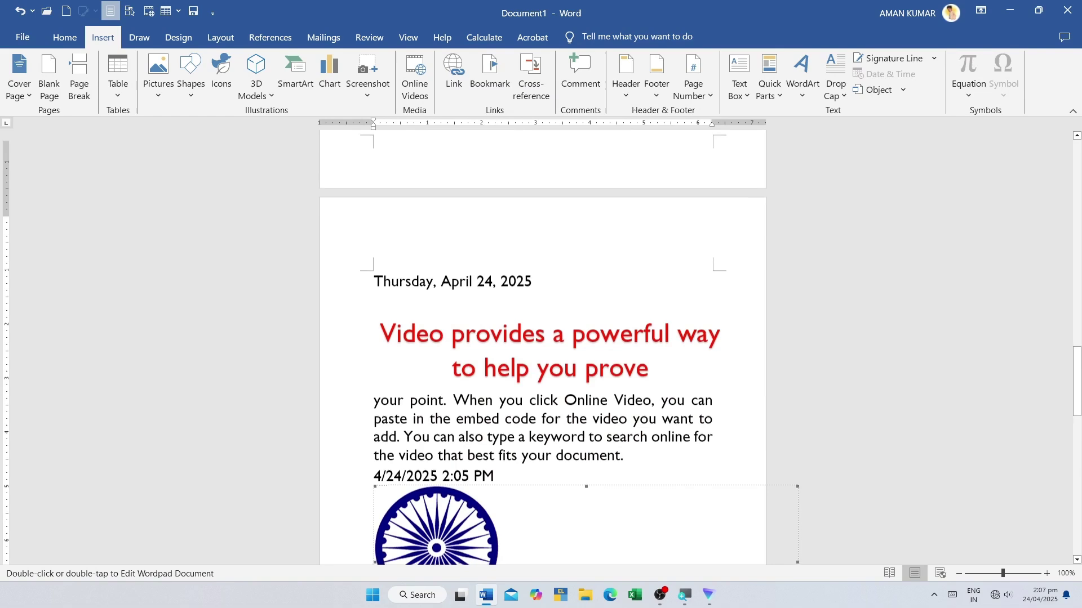
pyautogui.click(903, 89)
# - Insert the contents of the 123ABHAY file using Text from File
pyautogui.click(911, 127)
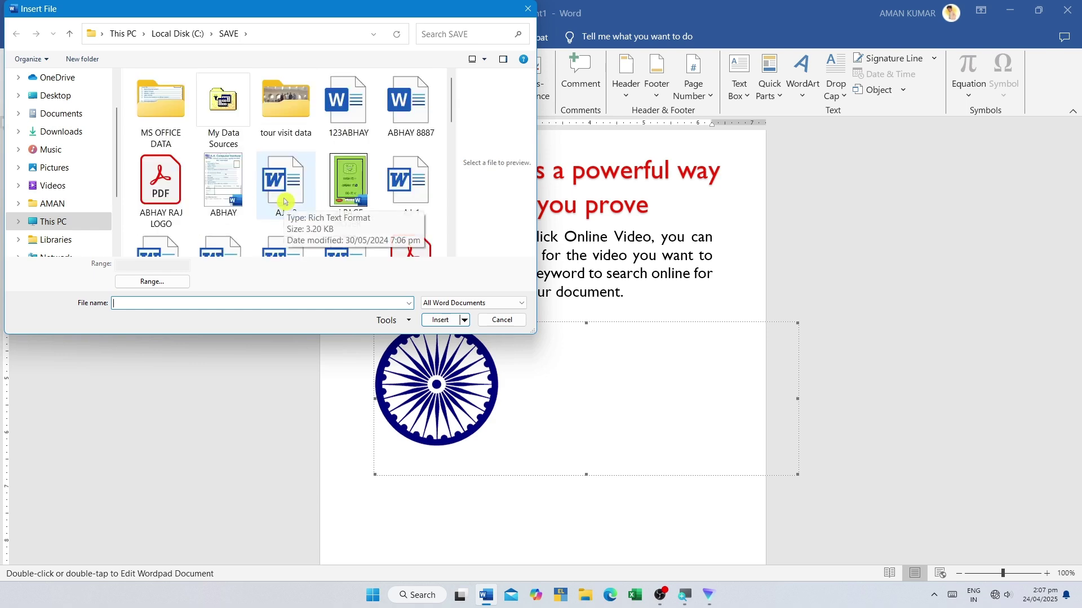
pyautogui.click(345, 104)
pyautogui.click(433, 318)
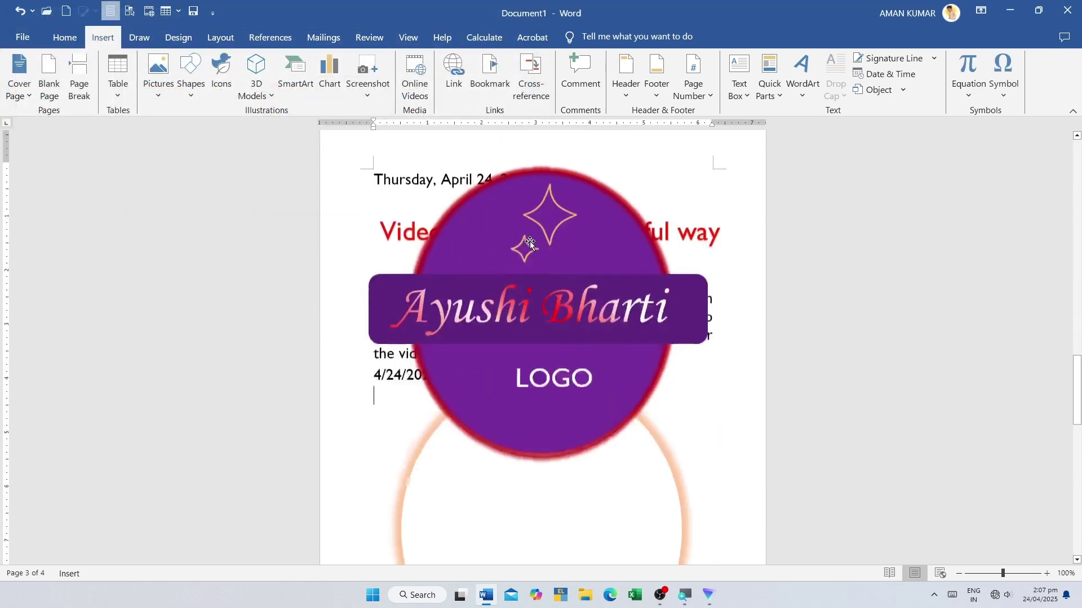
# - Select the inserted purple logo and open and close the Object dropdown twice
pyautogui.click(529, 244)
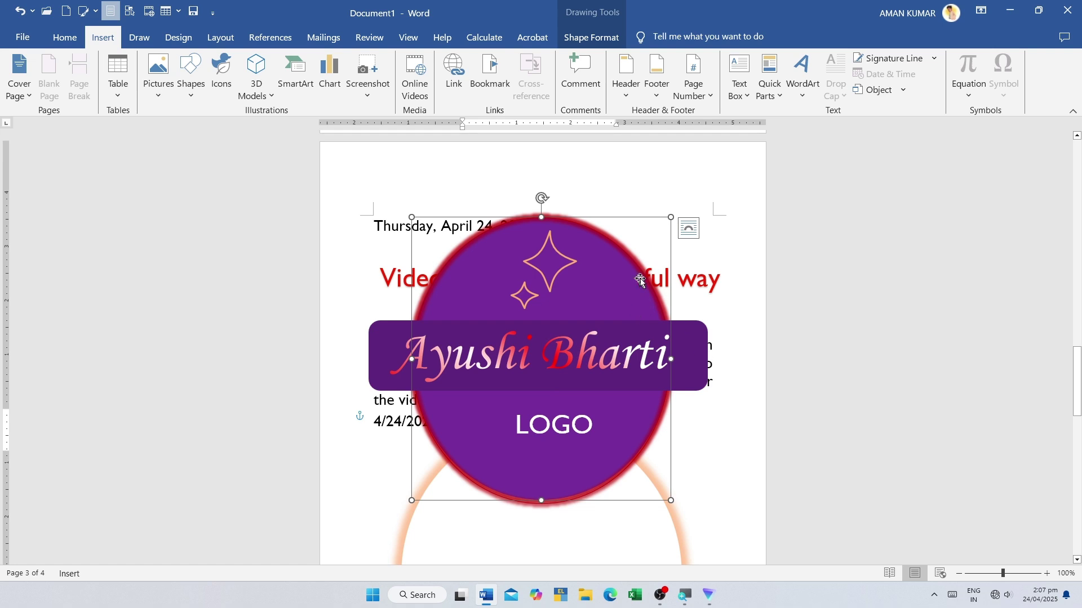
pyautogui.click(903, 90)
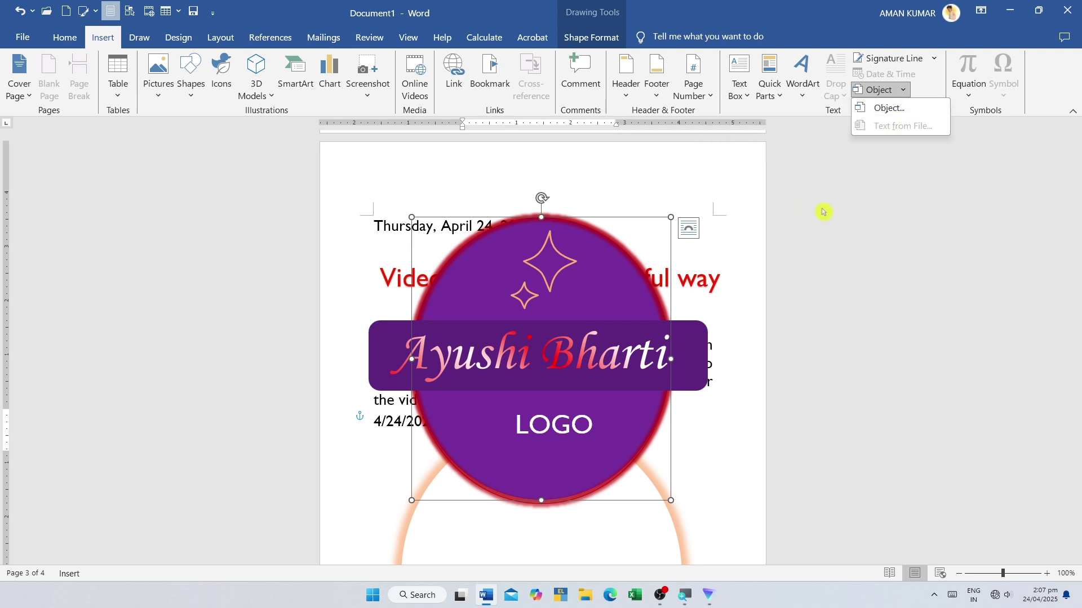
pyautogui.click(821, 210)
pyautogui.click(902, 93)
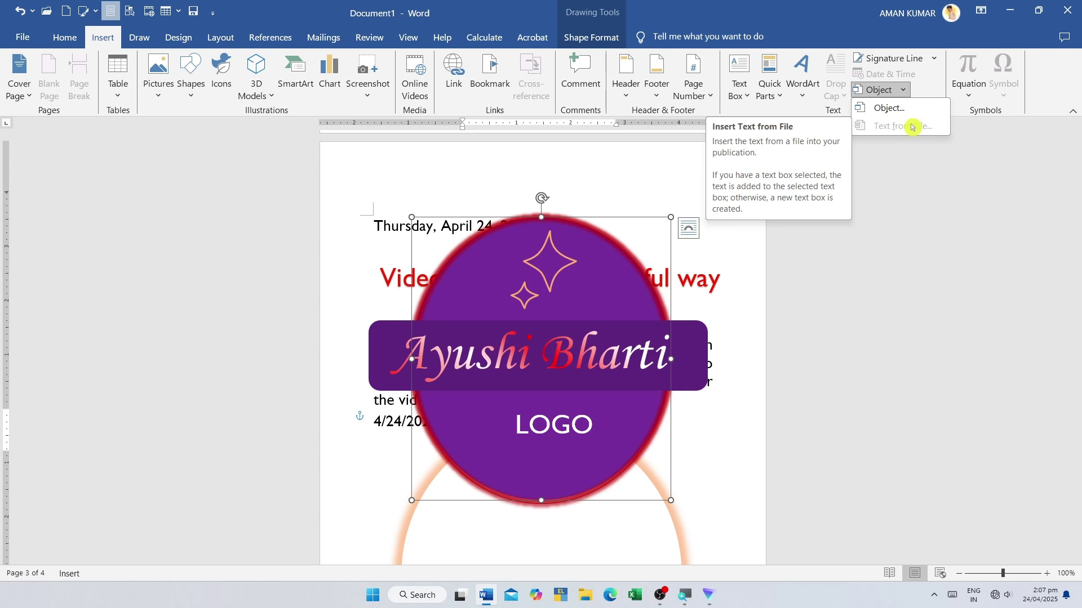
pyautogui.click(904, 211)
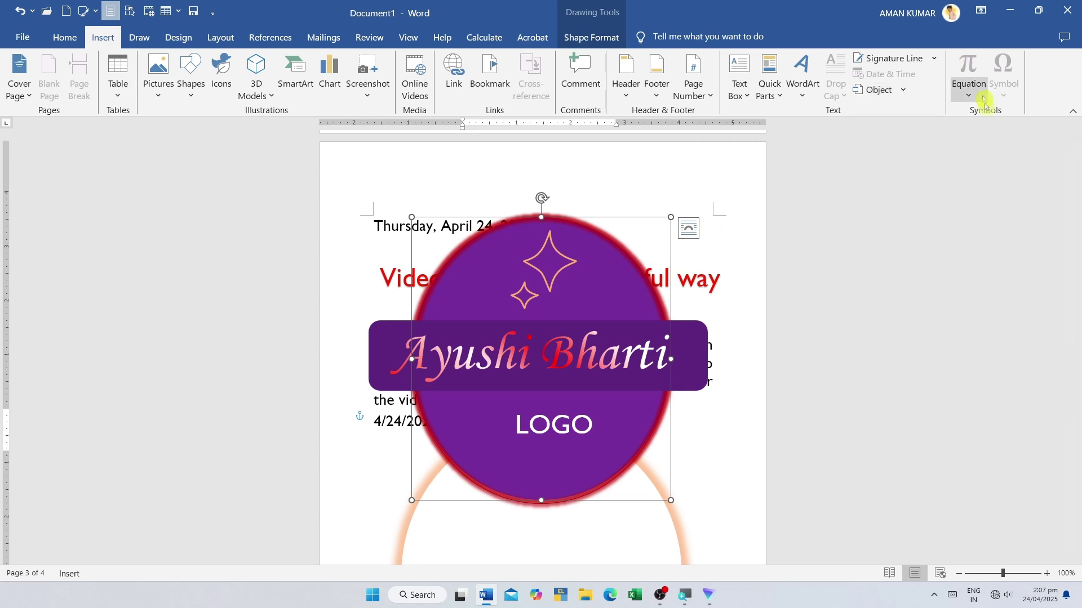
# - Insert the built-in Fourier Series equation on the empty last page
pyautogui.hotkey('ctrl', 'End')
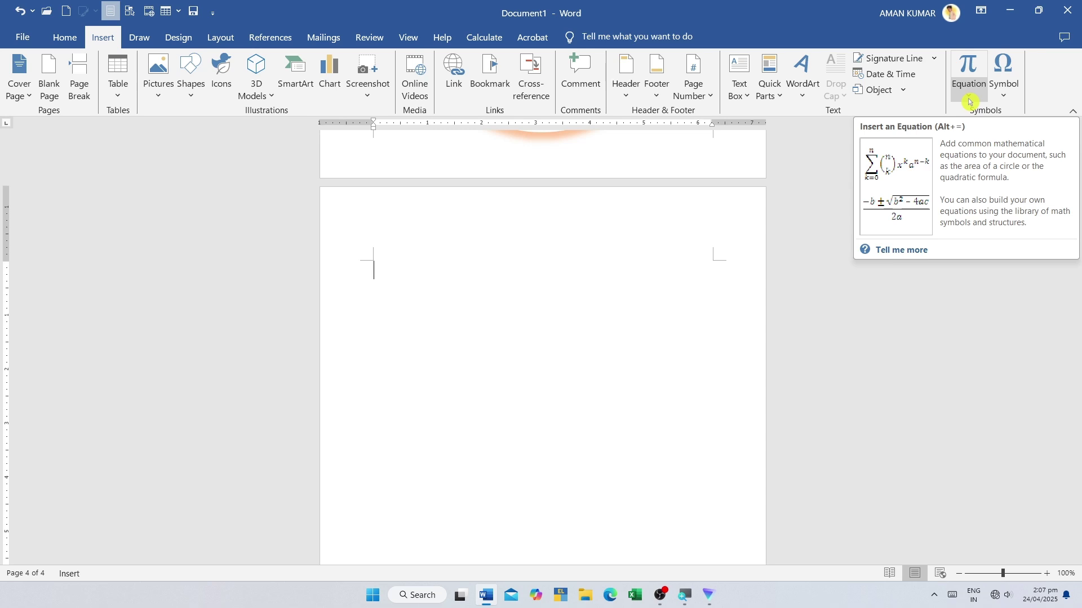
pyautogui.click(969, 101)
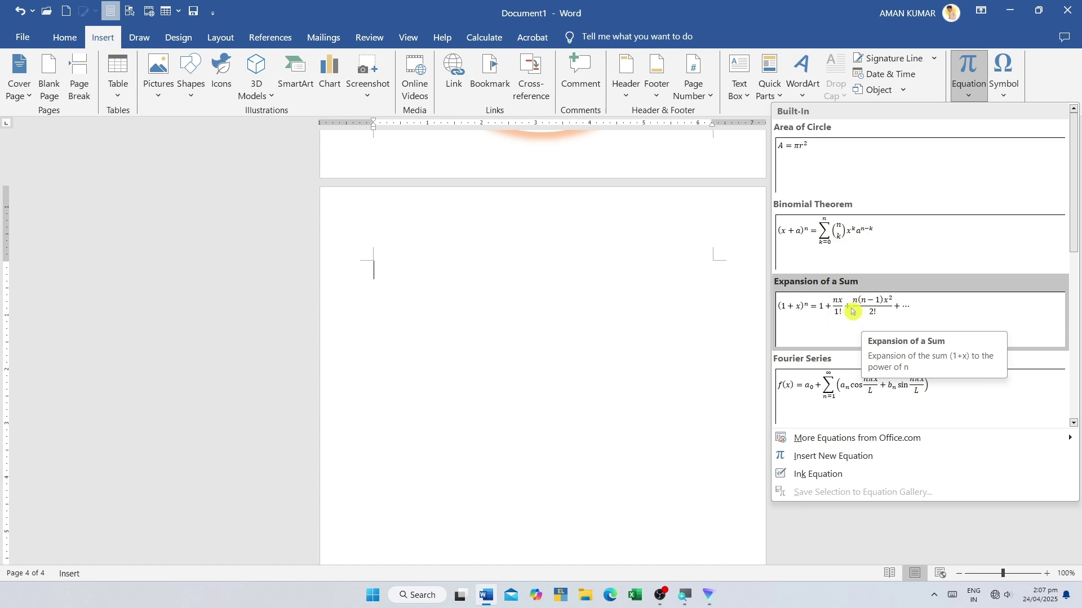
pyautogui.click(844, 385)
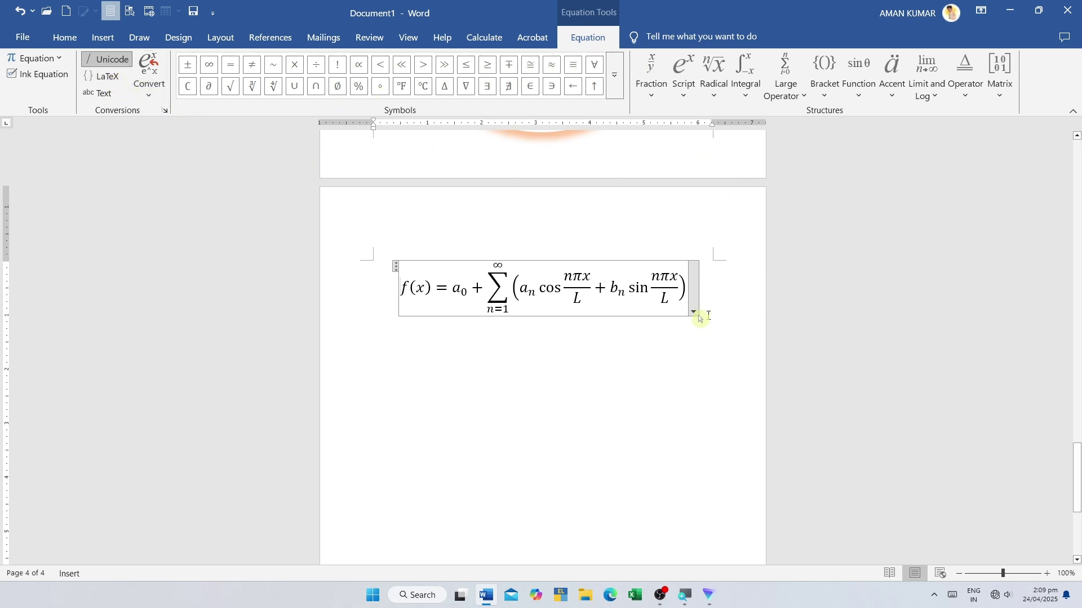
# - Change the equation's a₀ term to a₁
pyautogui.click(633, 292)
pyautogui.moveTo(627, 294); pyautogui.dragTo(451, 289)
pyautogui.click(450, 288)
pyautogui.click(468, 290)
pyautogui.press('BackSpace')
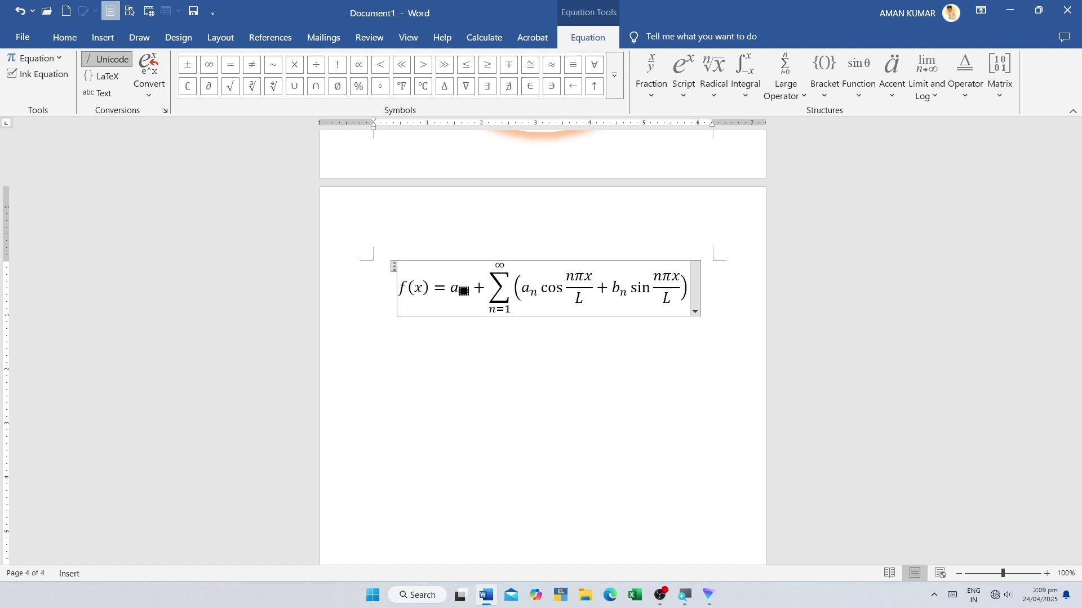
pyautogui.write('a')
pyautogui.press('BackSpace')
pyautogui.write('1')
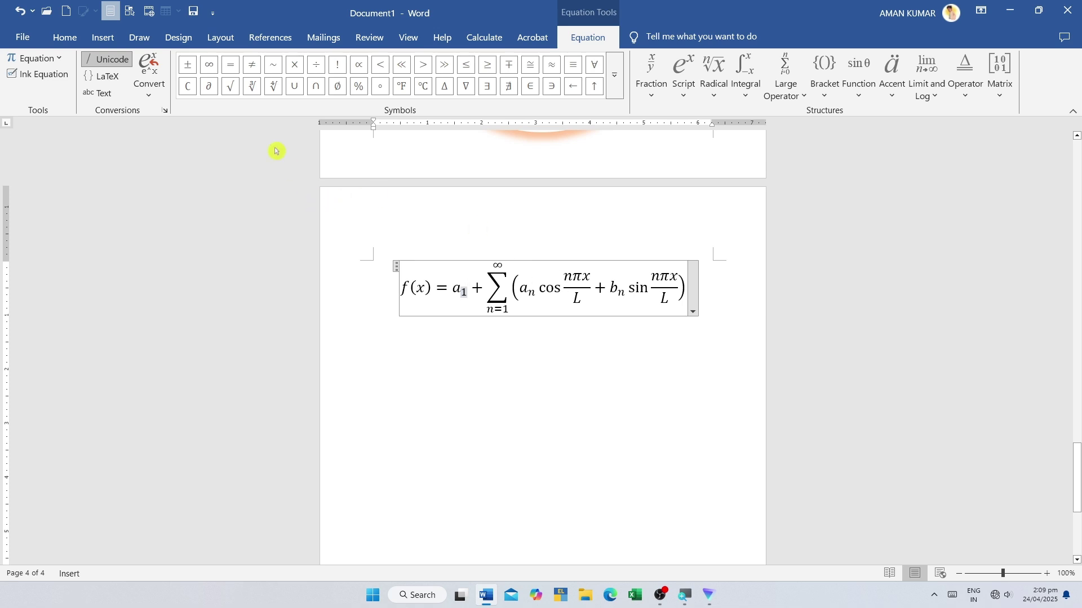
# - Browse the equation gallery and symbol list without inserting, then undo the equation
pyautogui.click(102, 38)
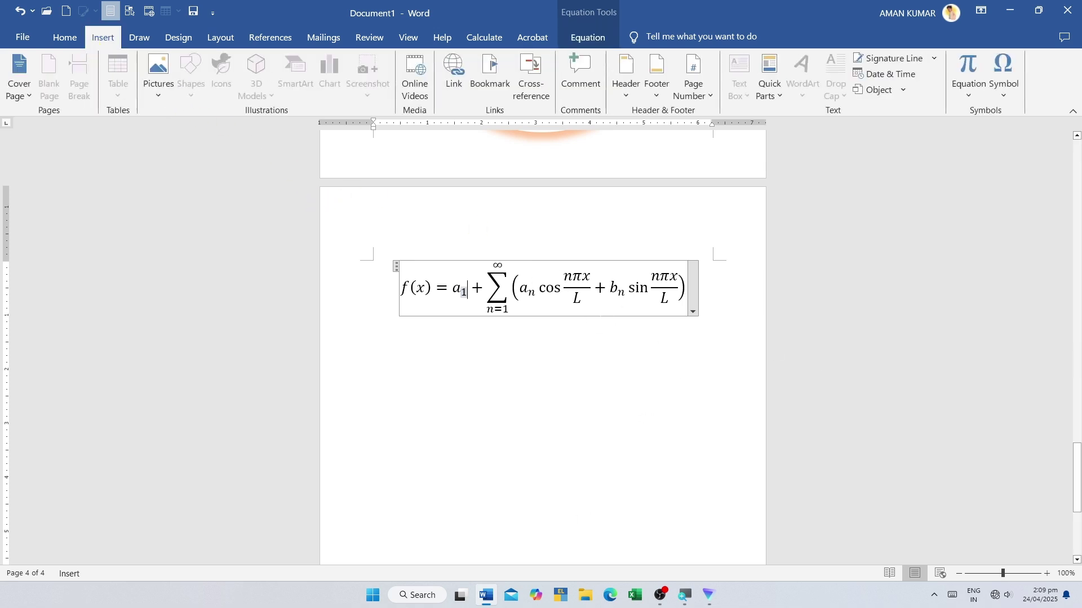
pyautogui.click(956, 97)
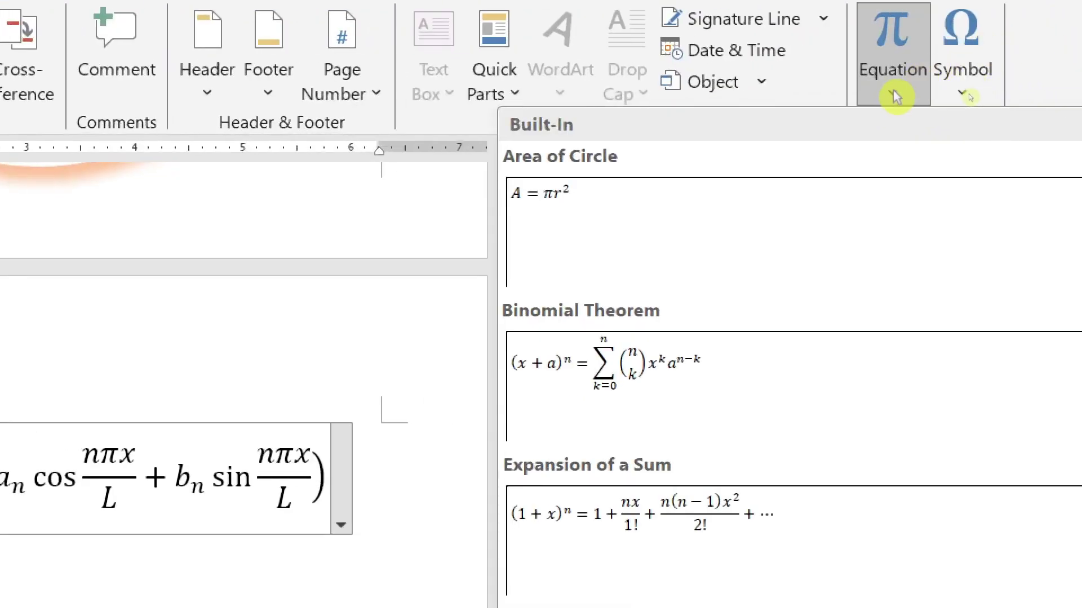
pyautogui.click(961, 92)
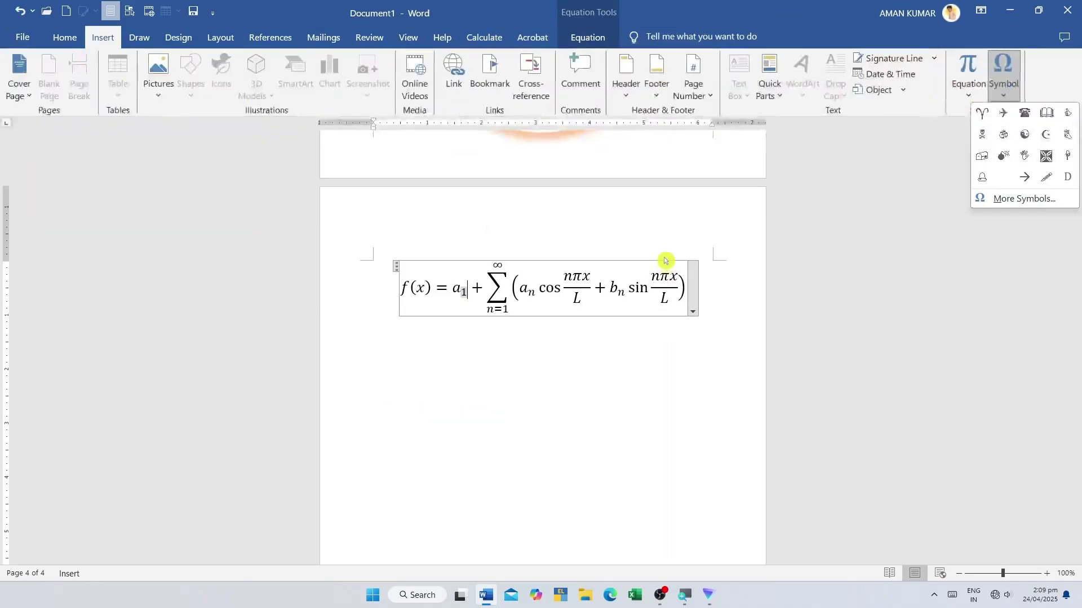
pyautogui.click(665, 260)
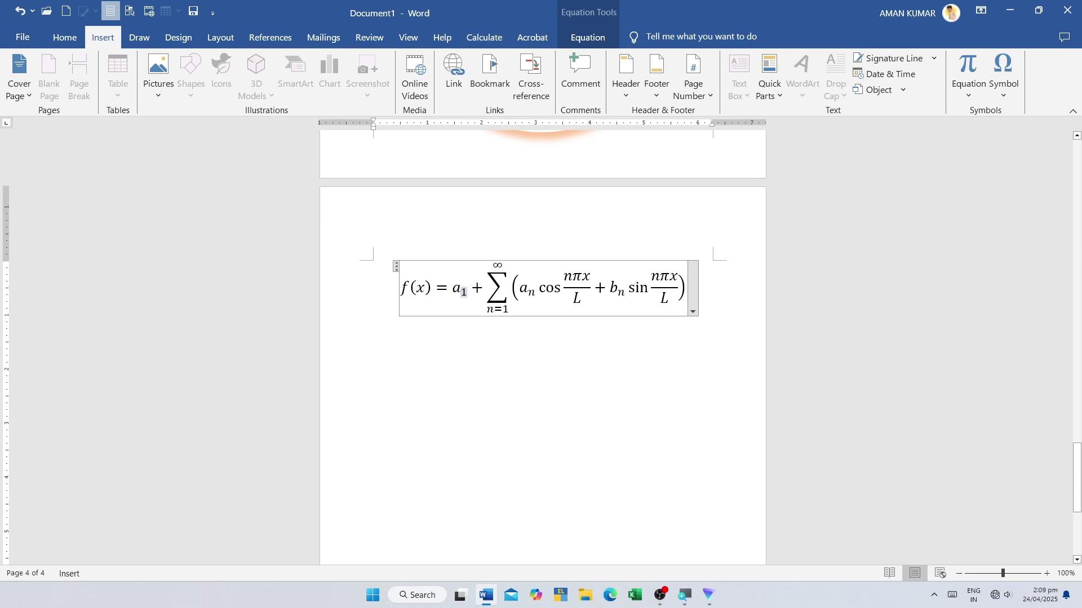
pyautogui.hotkey('ctrl', 'z')
pyautogui.hotkey('ctrl', 'z')
pyautogui.hotkey('ctrl', 'z')
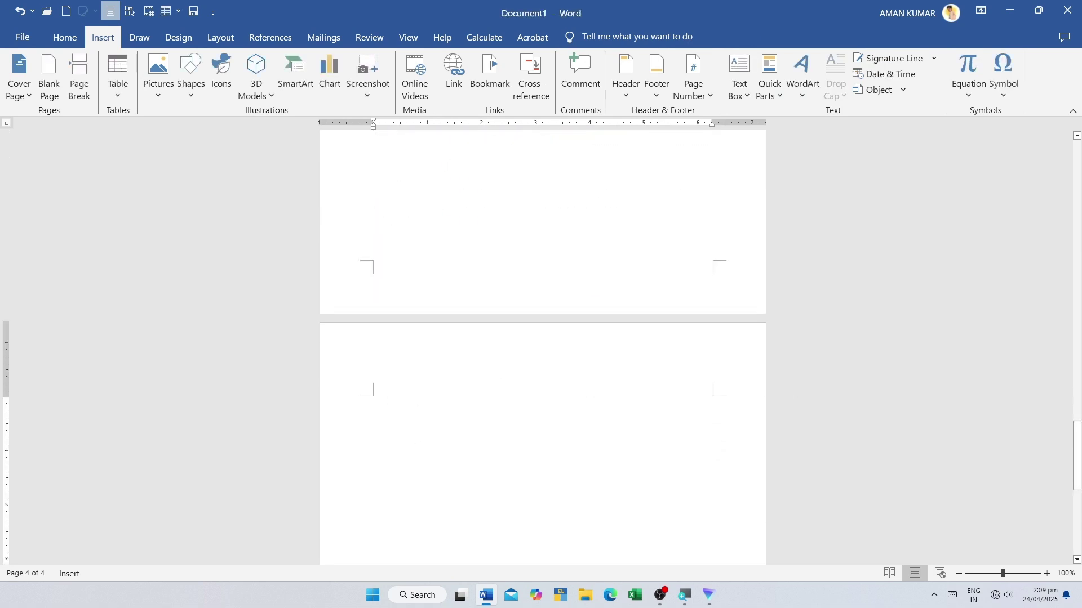
# - Type 'Name', 'Add' and 'Mo no.' on three separate lines of page 4
pyautogui.write('Name')
pyautogui.press('Return')
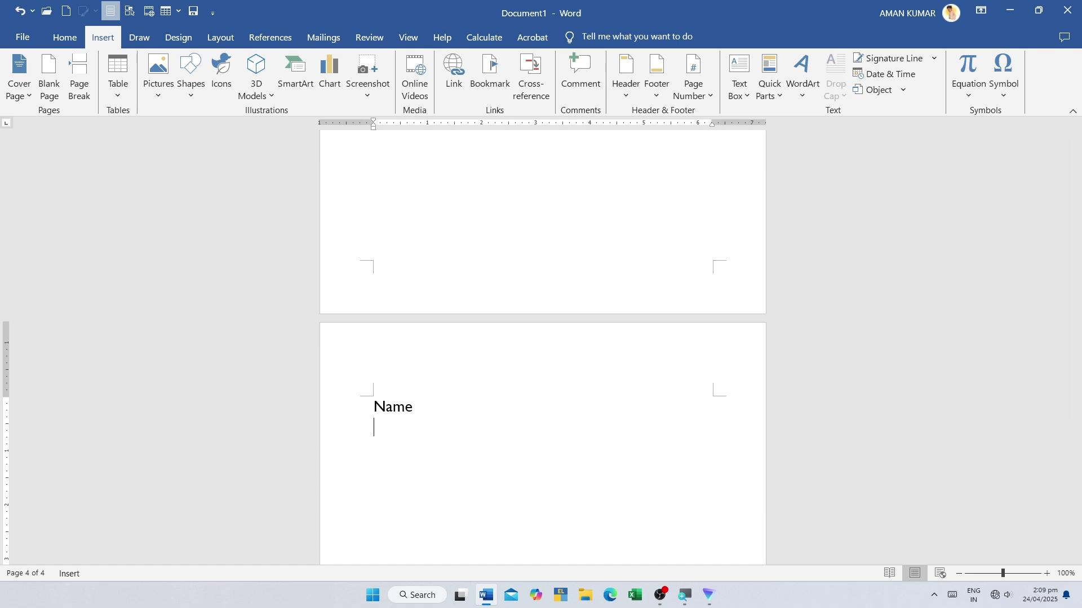
pyautogui.write('add')
pyautogui.press('Return')
pyautogui.write('mo n')
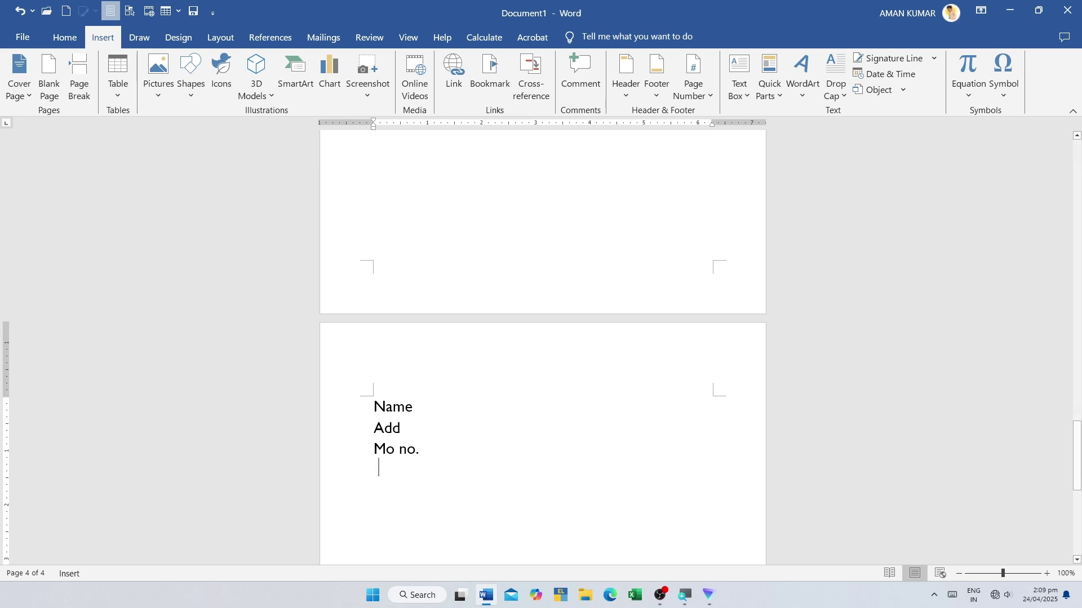
pyautogui.press('BackSpace')
pyautogui.click(417, 406)
pyautogui.click(1001, 89)
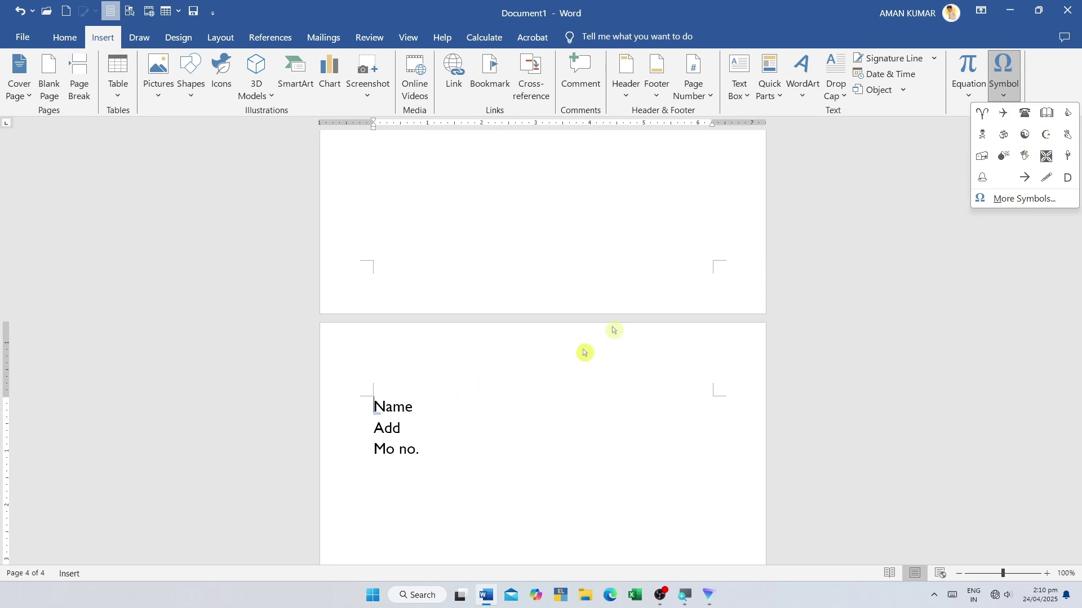
# - Insert a telephone symbol before 'Mo no.' and type the mobile number after it
pyautogui.click(442, 469)
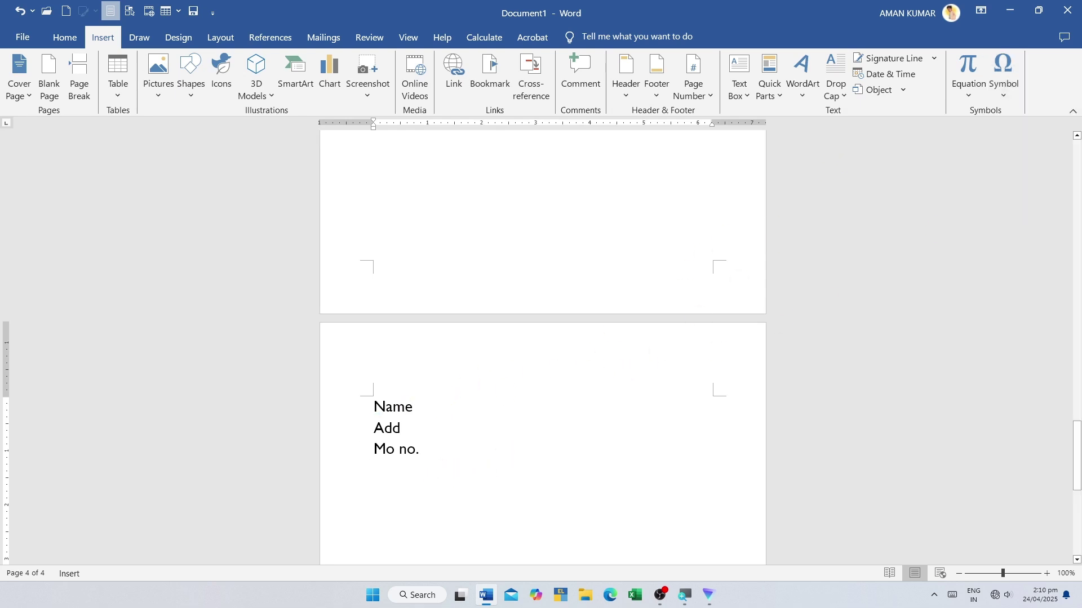
pyautogui.click(1003, 89)
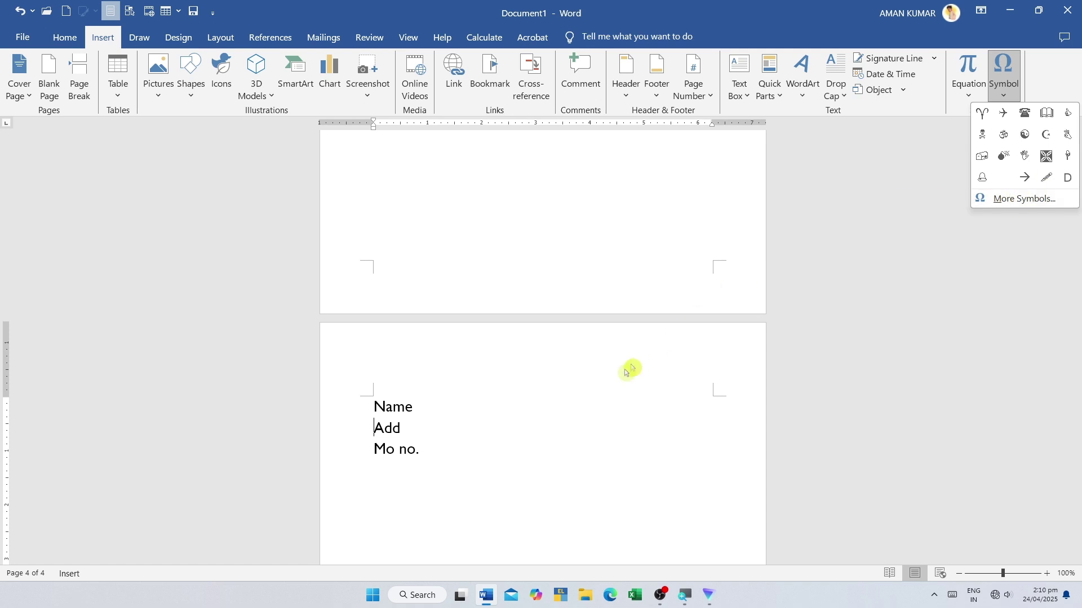
pyautogui.click(376, 449)
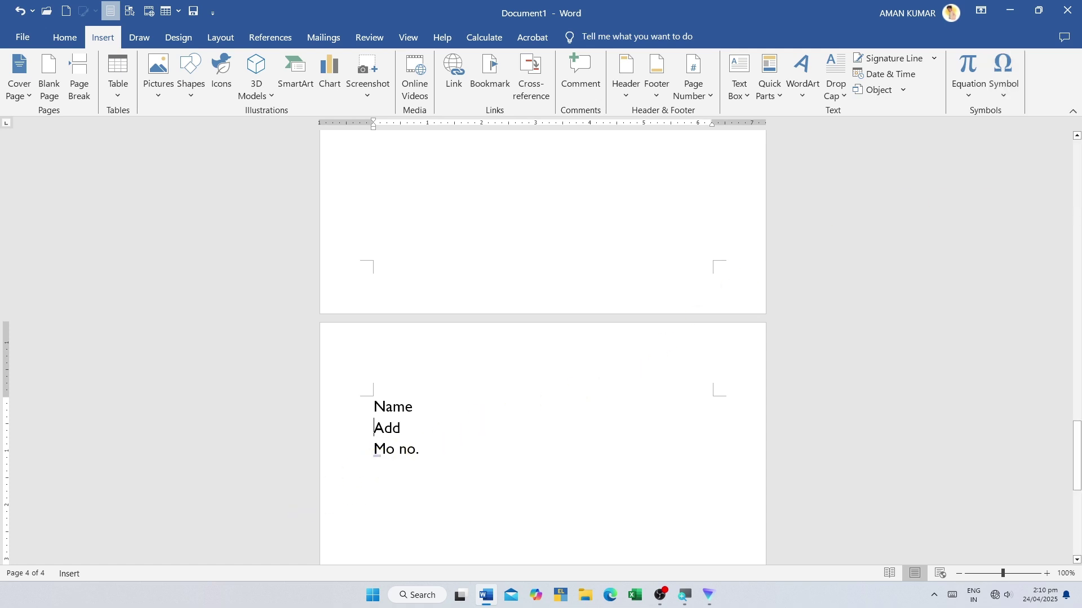
pyautogui.click(1003, 85)
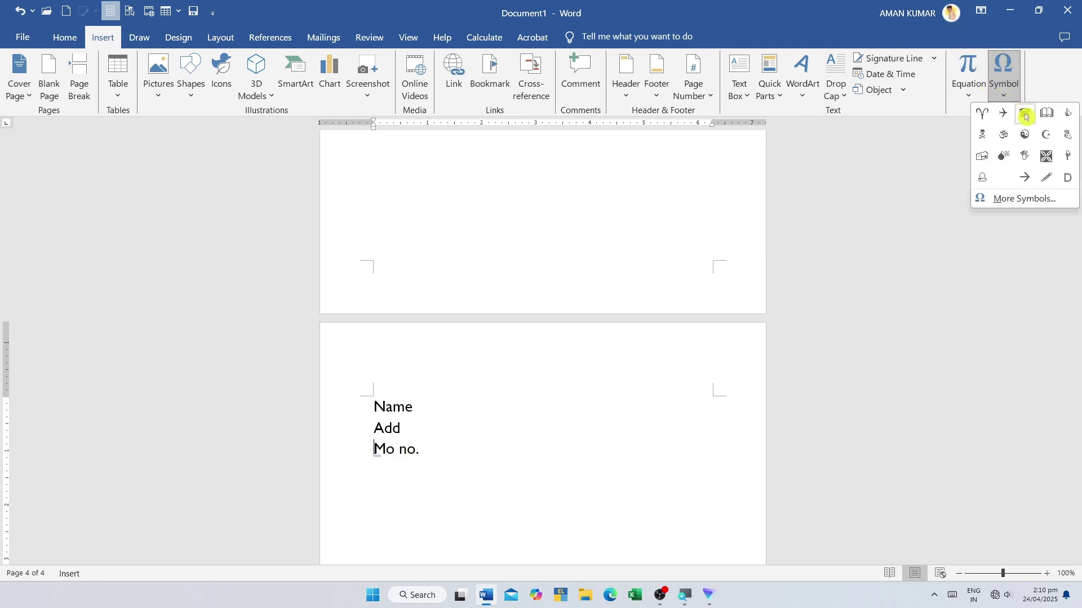
pyautogui.click(1024, 114)
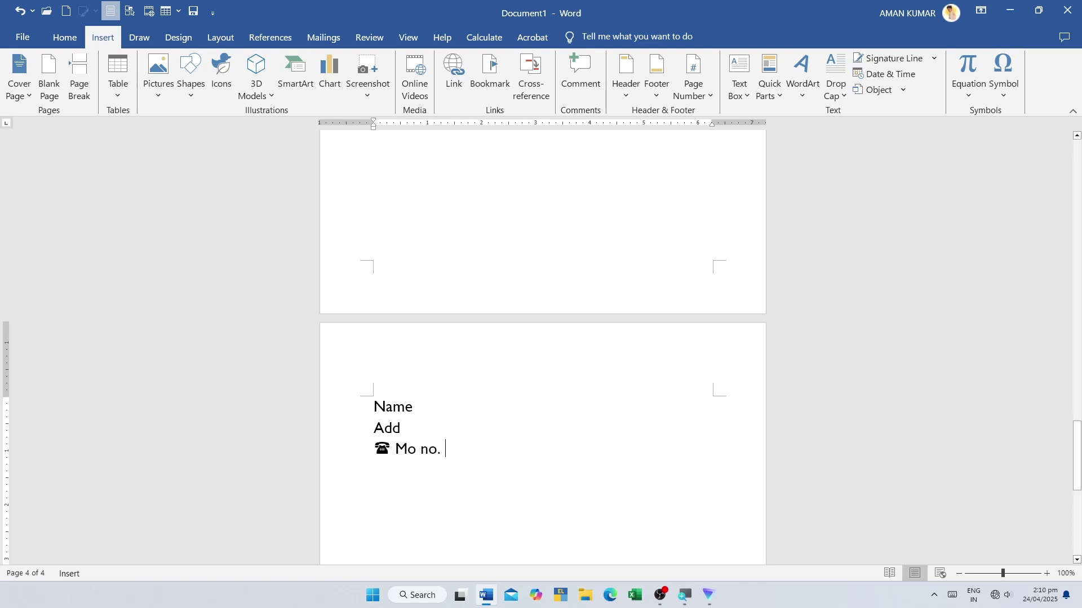
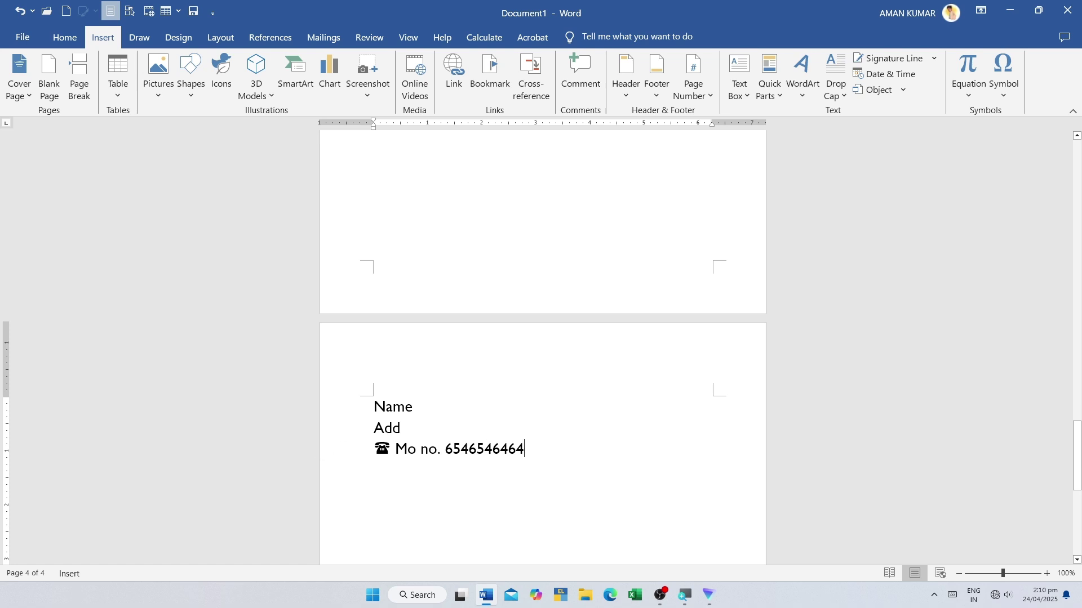
# - Move to a new empty line below the phone number and show the recent symbols gallery
pyautogui.moveTo(407, 429); pyautogui.dragTo(373, 407)
pyautogui.click(524, 460)
pyautogui.tripleClick(510, 451)
pyautogui.click(452, 497)
pyautogui.click(479, 439)
pyautogui.press('Down')
pyautogui.click(993, 99)
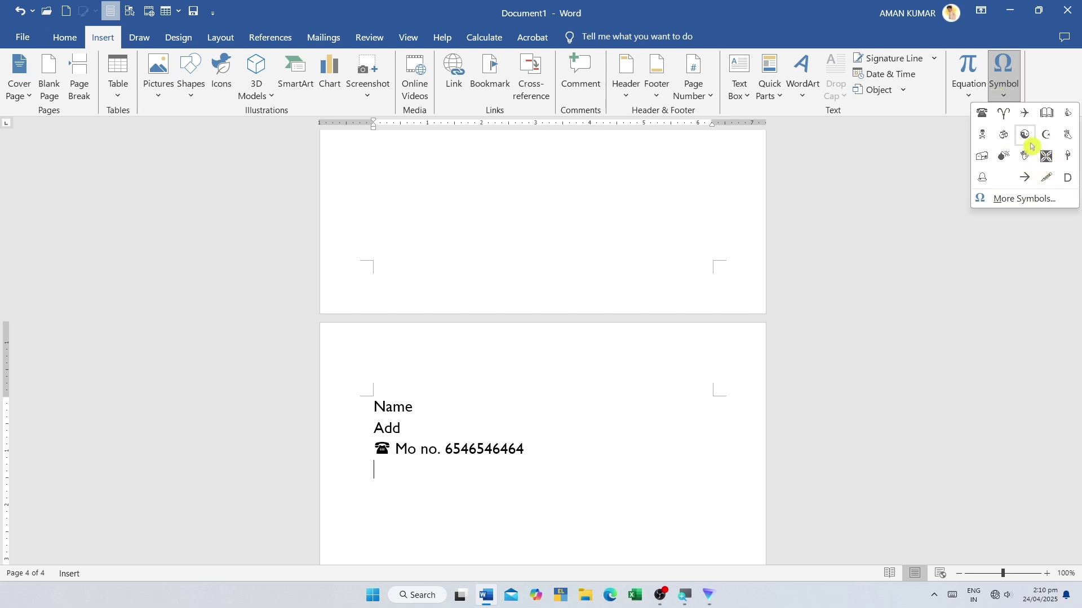
# - Insert four Wingdings symbols in a row: circled phone, airplane, computer mouse, and the symbol beside the mouse
pyautogui.click(1025, 199)
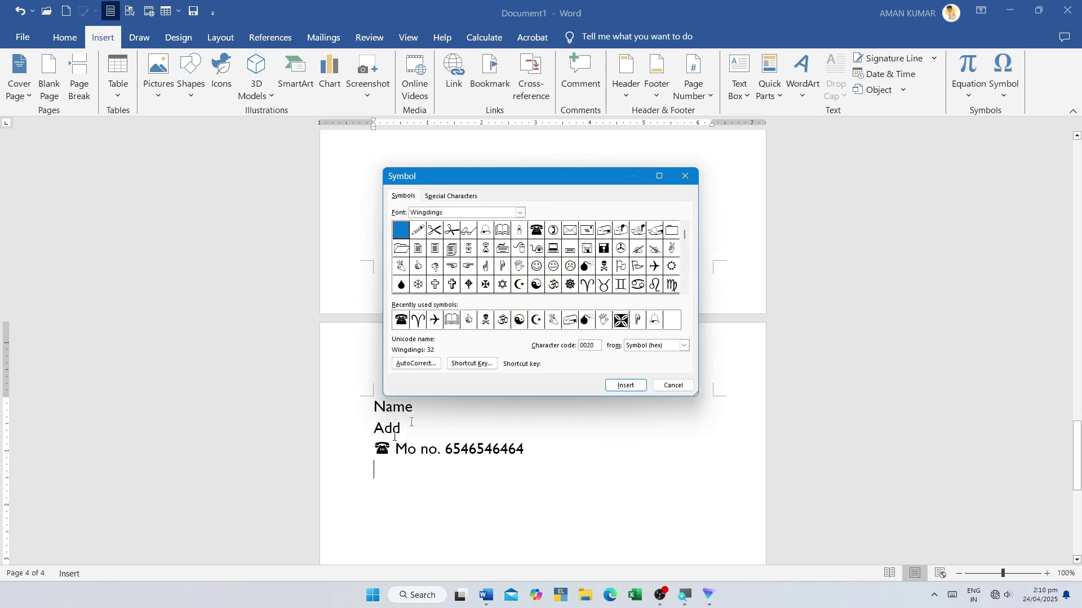
pyautogui.click(553, 231)
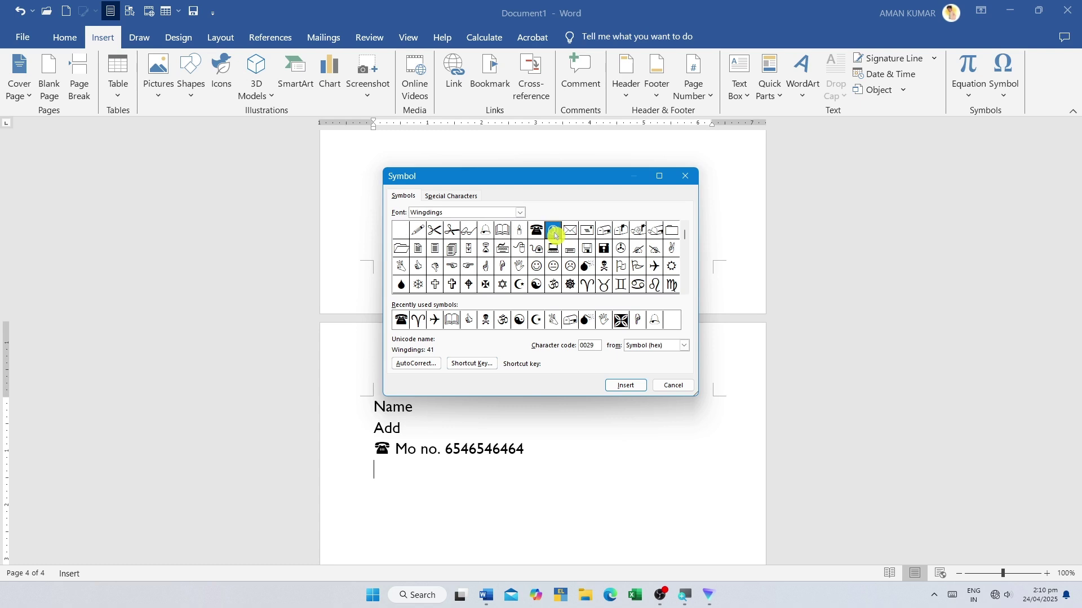
pyautogui.click(624, 386)
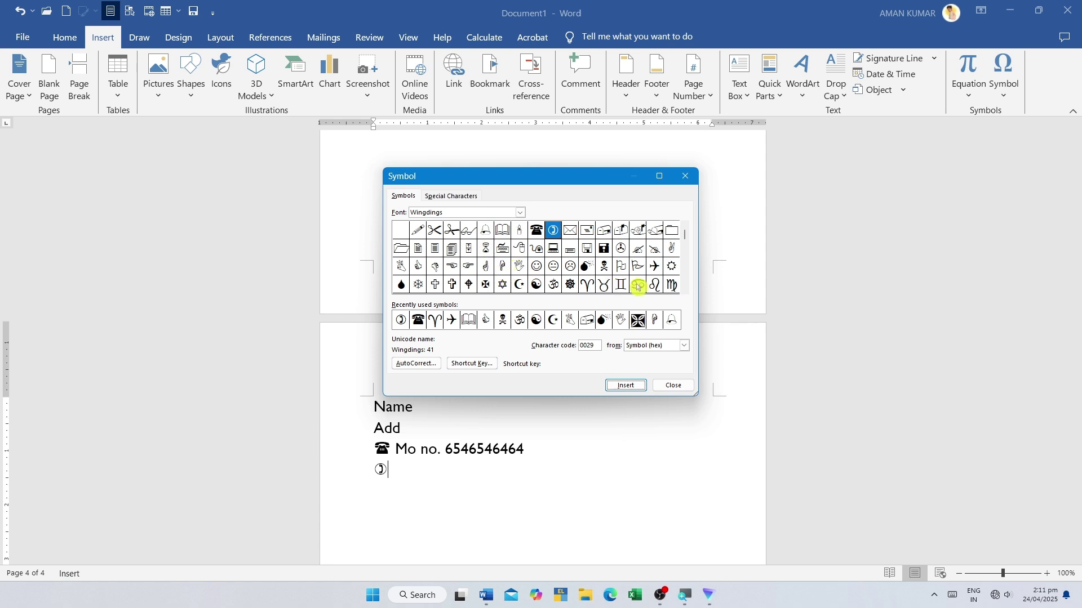
pyautogui.click(654, 268)
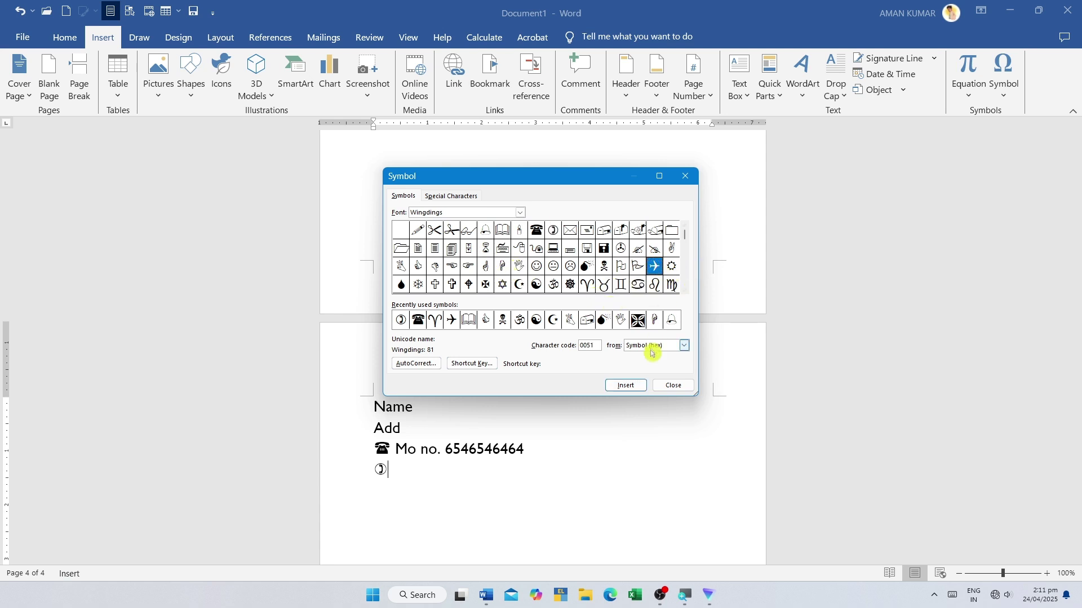
pyautogui.click(625, 386)
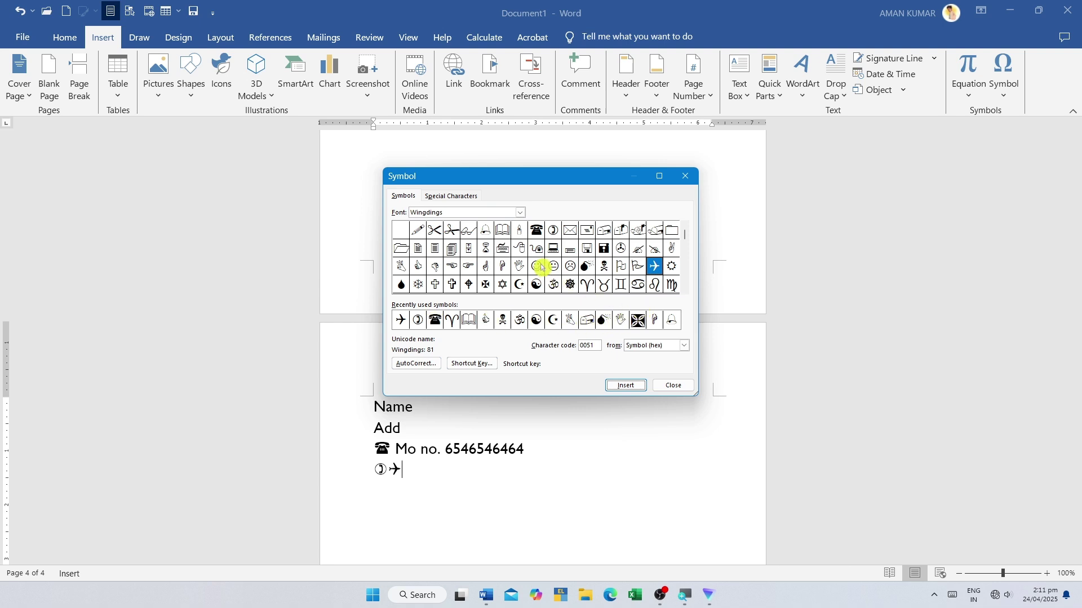
pyautogui.click(519, 248)
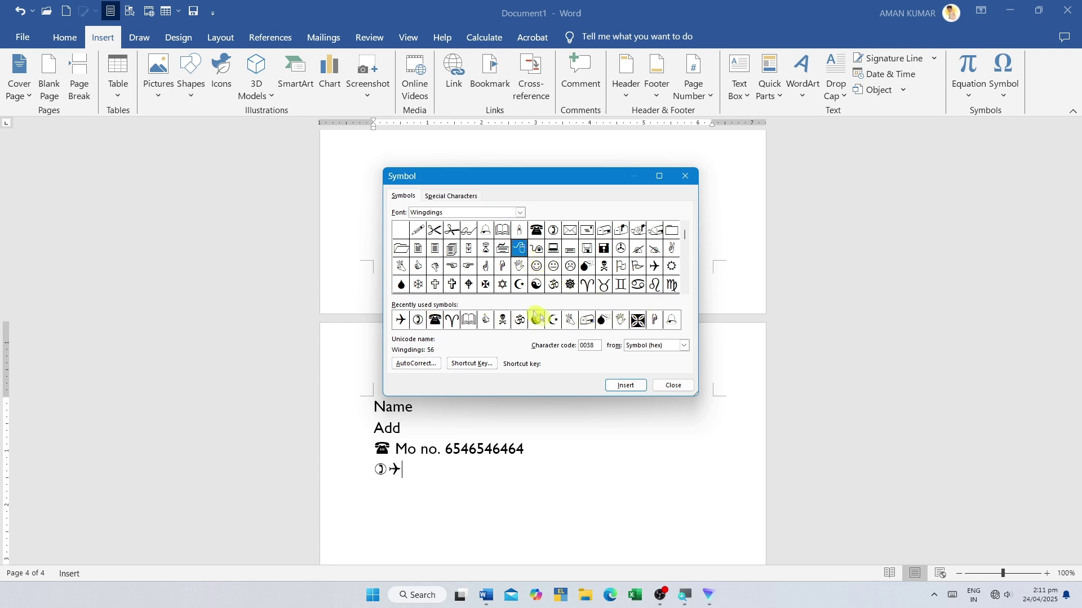
pyautogui.click(625, 386)
pyautogui.click(535, 249)
pyautogui.click(617, 386)
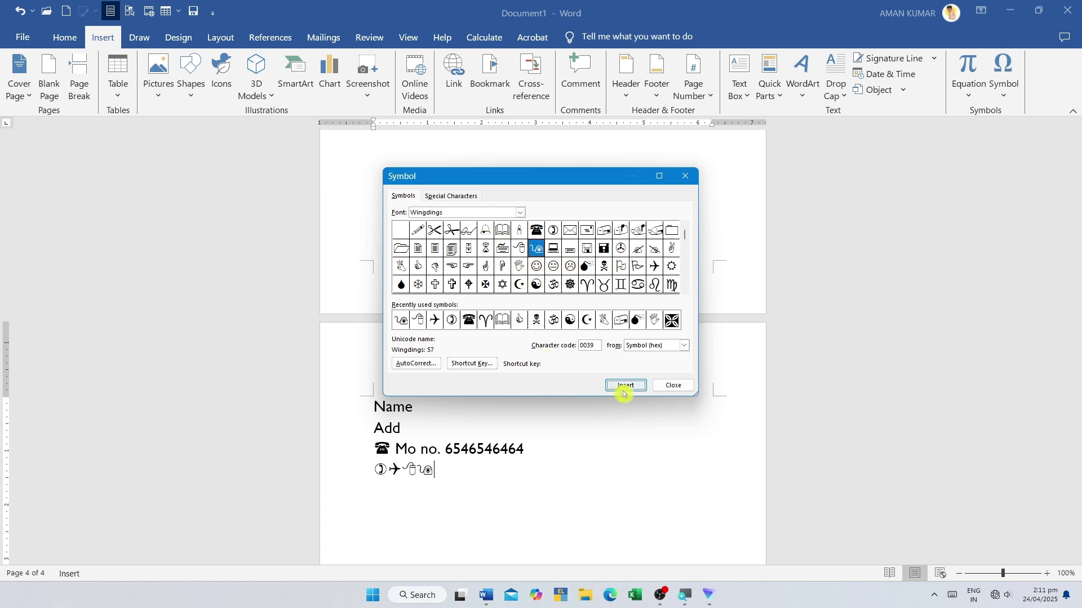
pyautogui.click(673, 386)
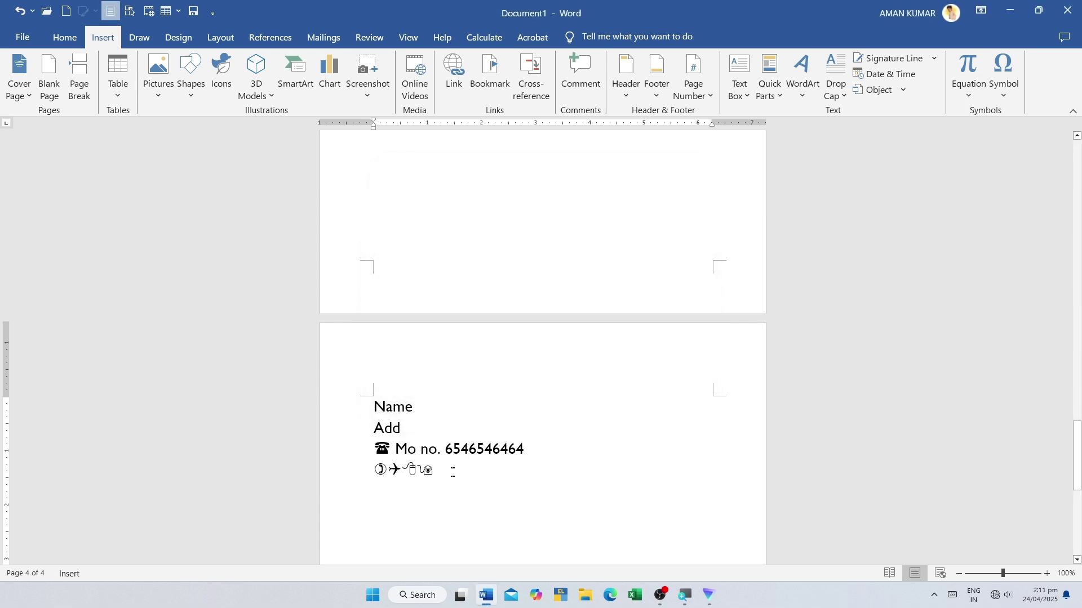
# - Grow the font of the Wingdings symbol line to 80 pt
pyautogui.moveTo(452, 471); pyautogui.dragTo(358, 466)
pyautogui.click(70, 38)
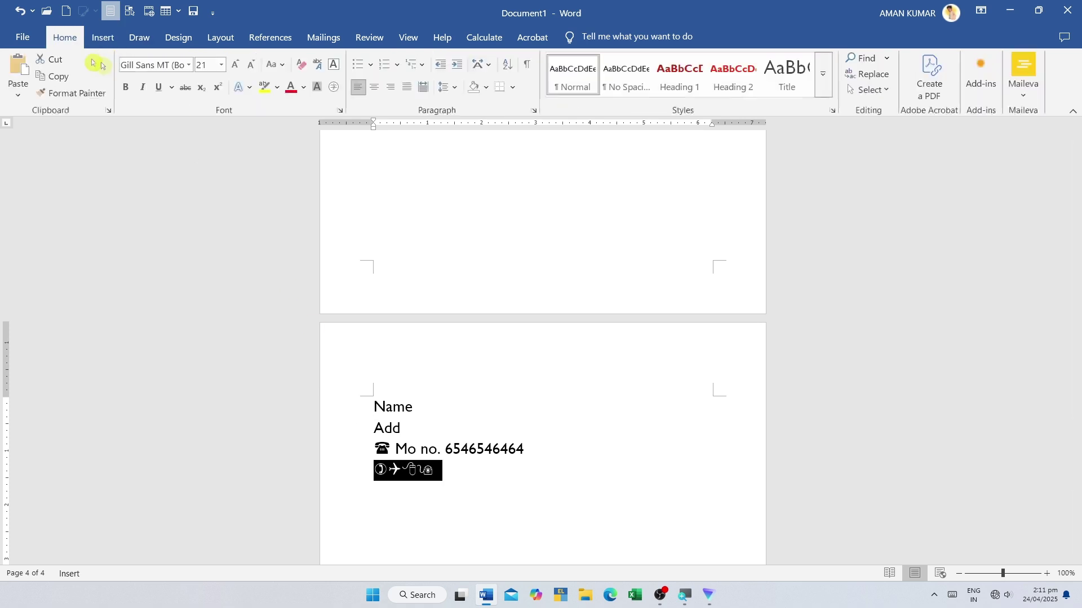
pyautogui.click(236, 66)
pyautogui.click(236, 66)
pyautogui.click(236, 66)
pyautogui.click(236, 65)
pyautogui.click(237, 66)
pyautogui.click(236, 66)
pyautogui.click(236, 66)
pyautogui.click(237, 66)
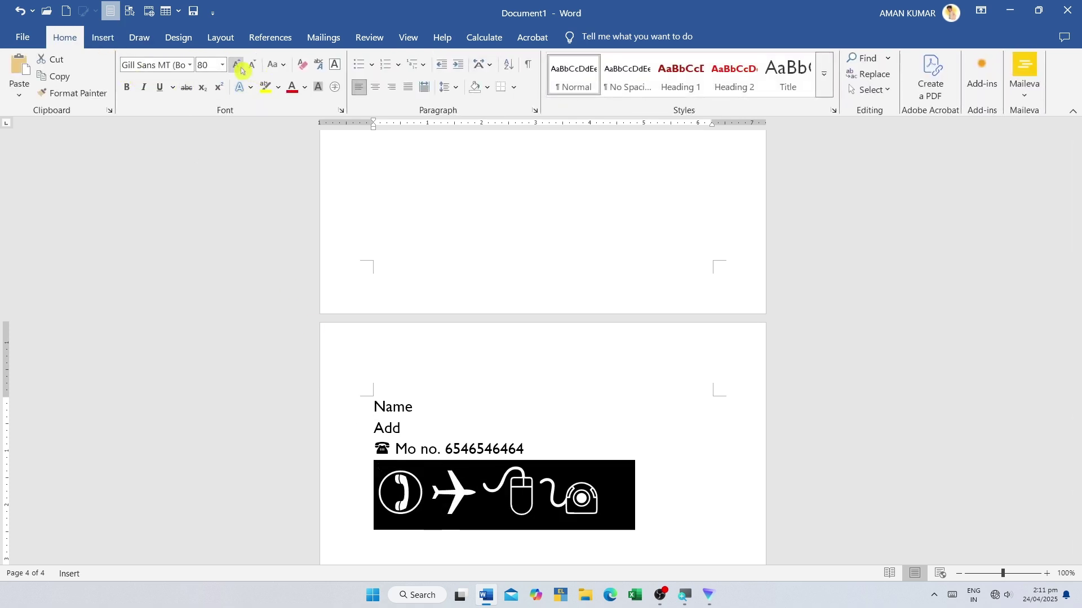
pyautogui.scroll(-3, 647, 363)
pyautogui.click(714, 444)
pyautogui.hotkey('shift', 'Up')
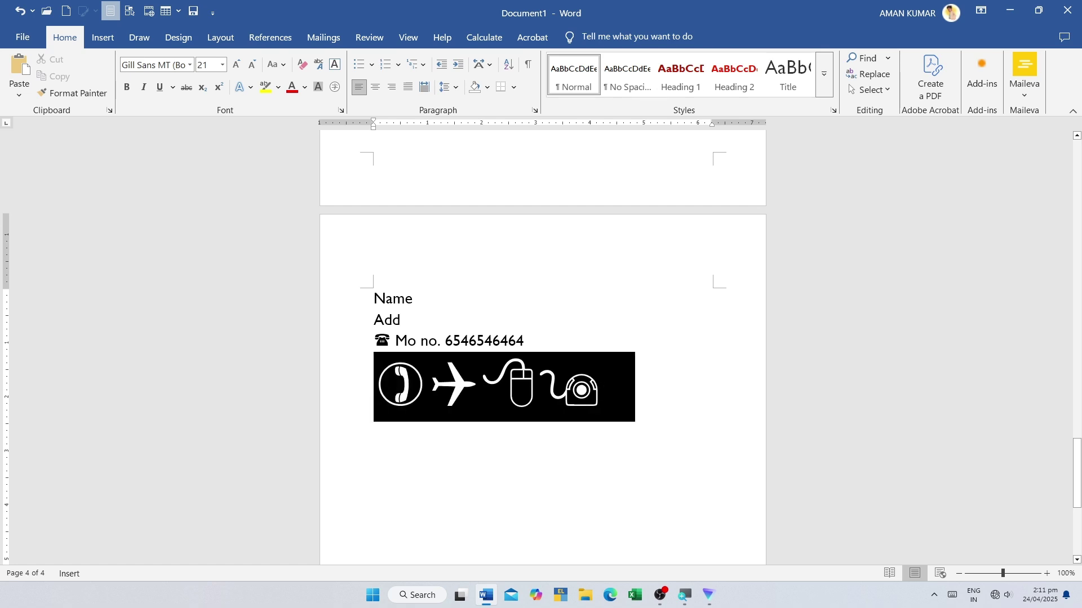
pyautogui.press('Right')
# - Return to the Insert tab, then open and dismiss the symbol gallery
pyautogui.click(103, 37)
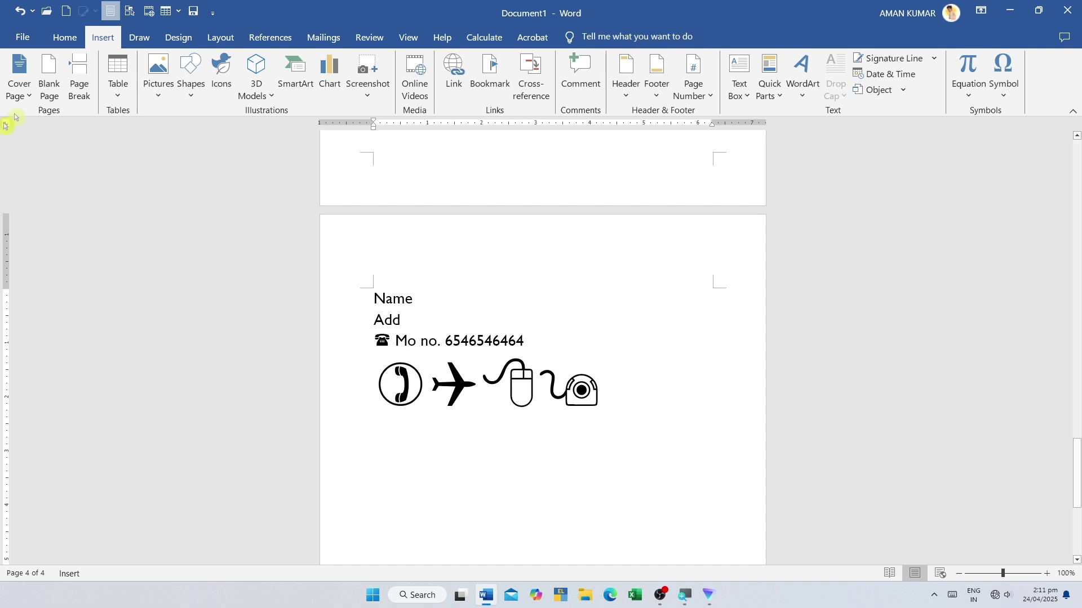
pyautogui.click(1000, 96)
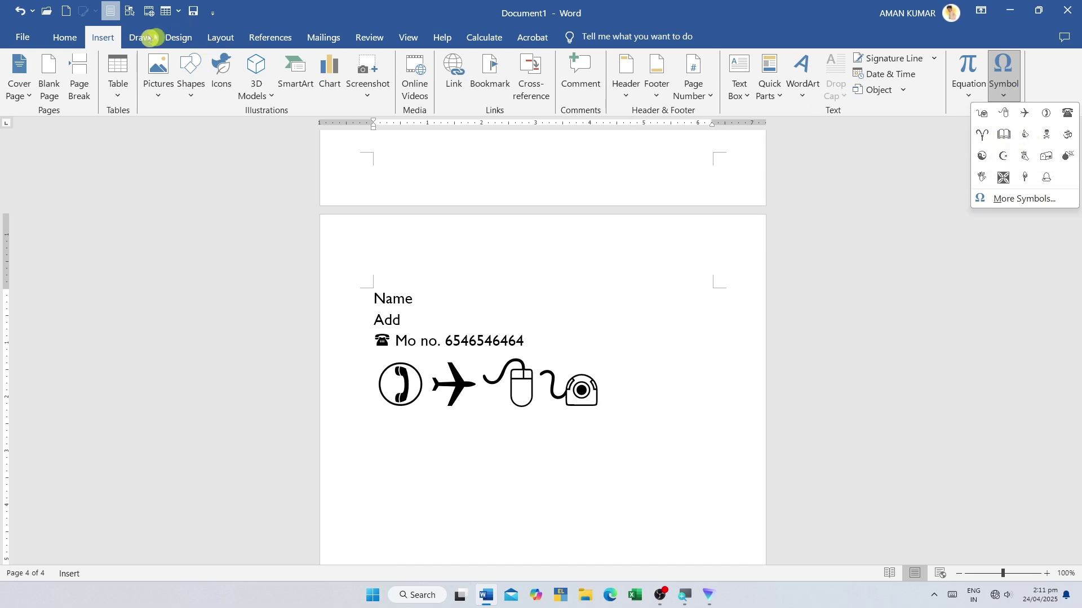
pyautogui.click(452, 240)
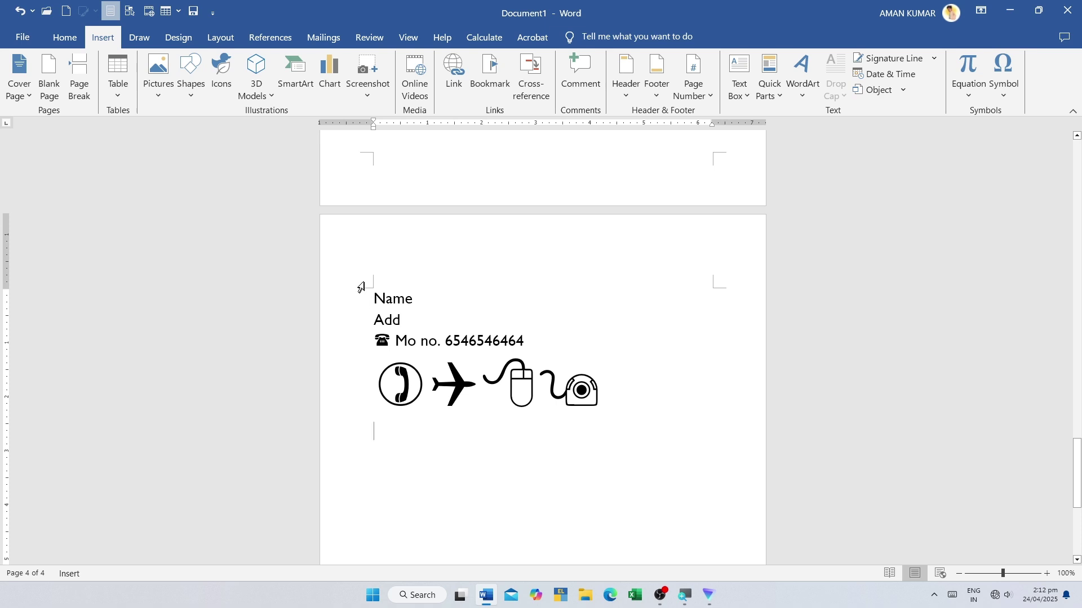
pyautogui.click(159, 79)
pyautogui.click(179, 125)
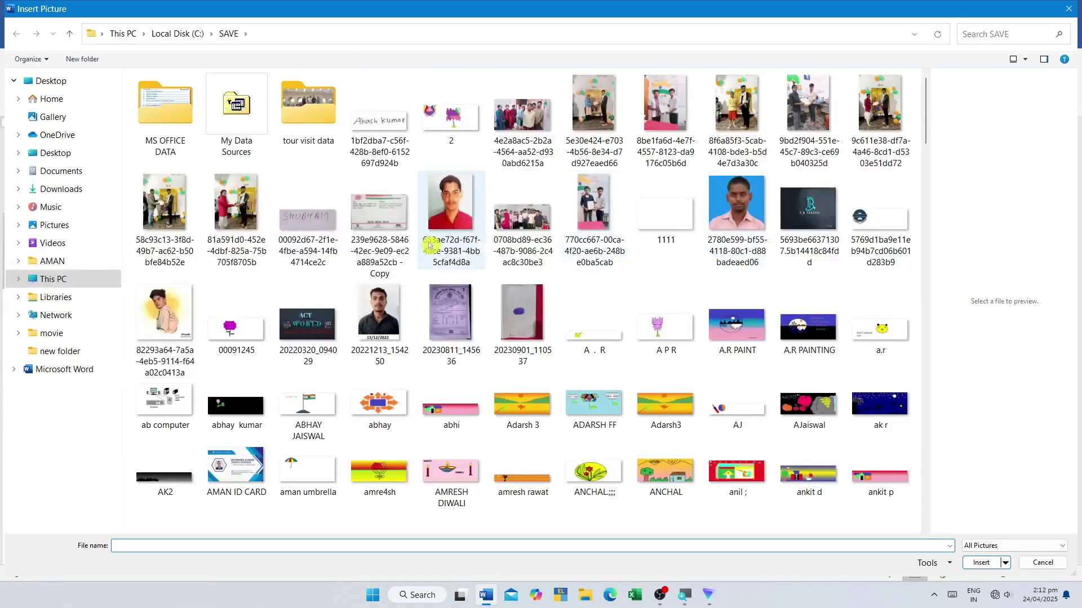
pyautogui.click(265, 479)
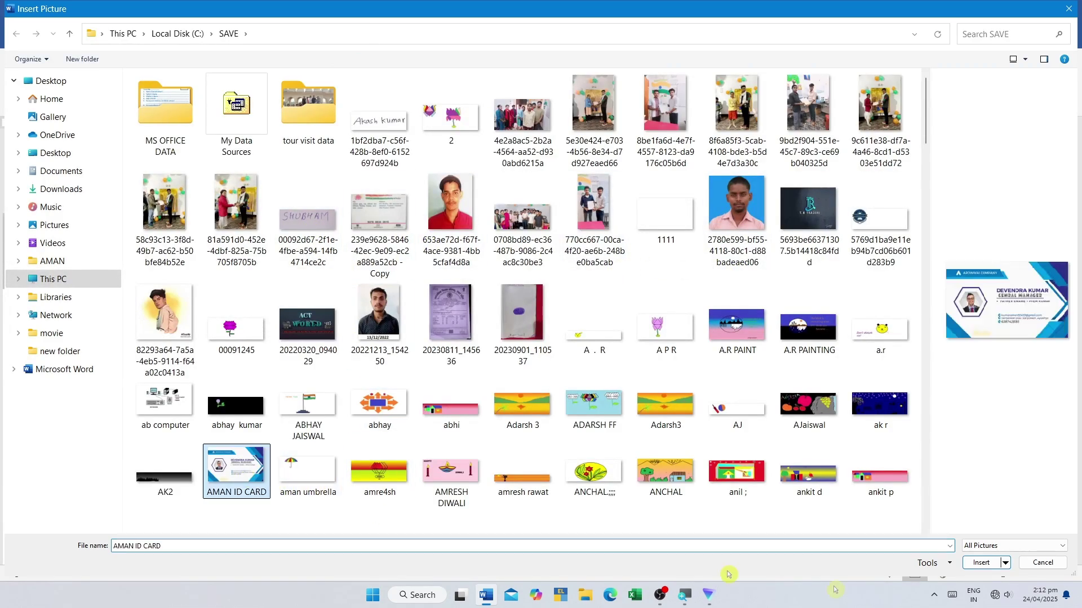
pyautogui.click(981, 563)
pyautogui.scroll(-3, 478, 382)
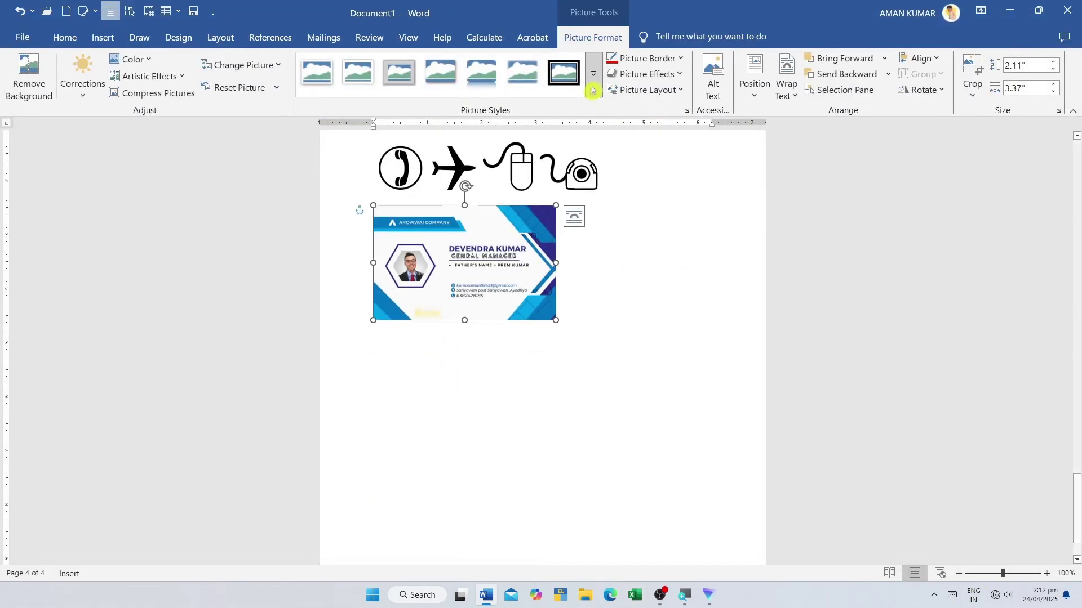
pyautogui.click(101, 37)
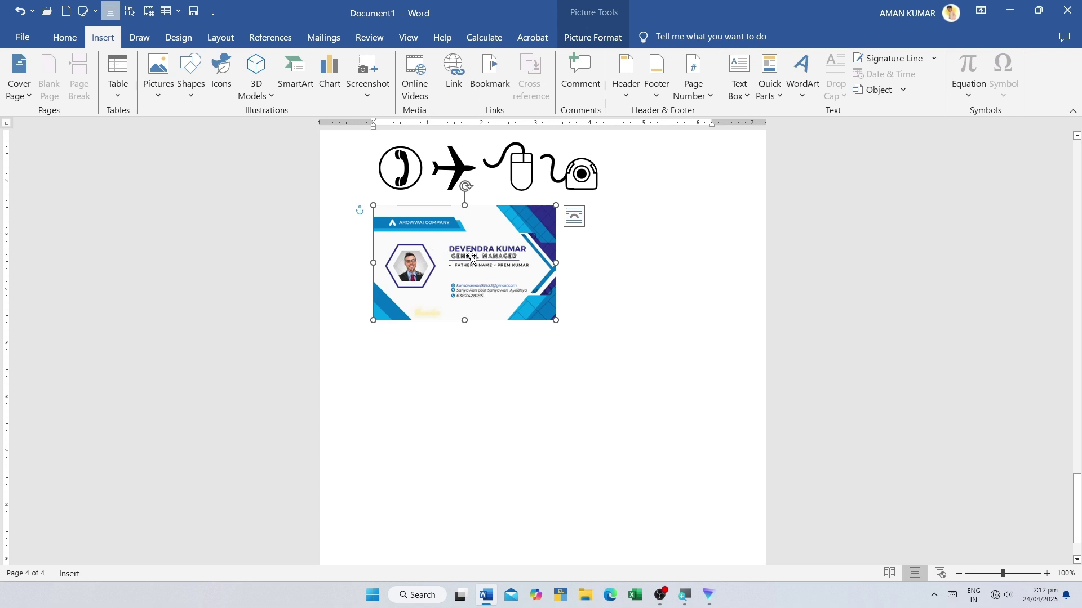
pyautogui.moveTo(468, 253); pyautogui.dragTo(481, 295)
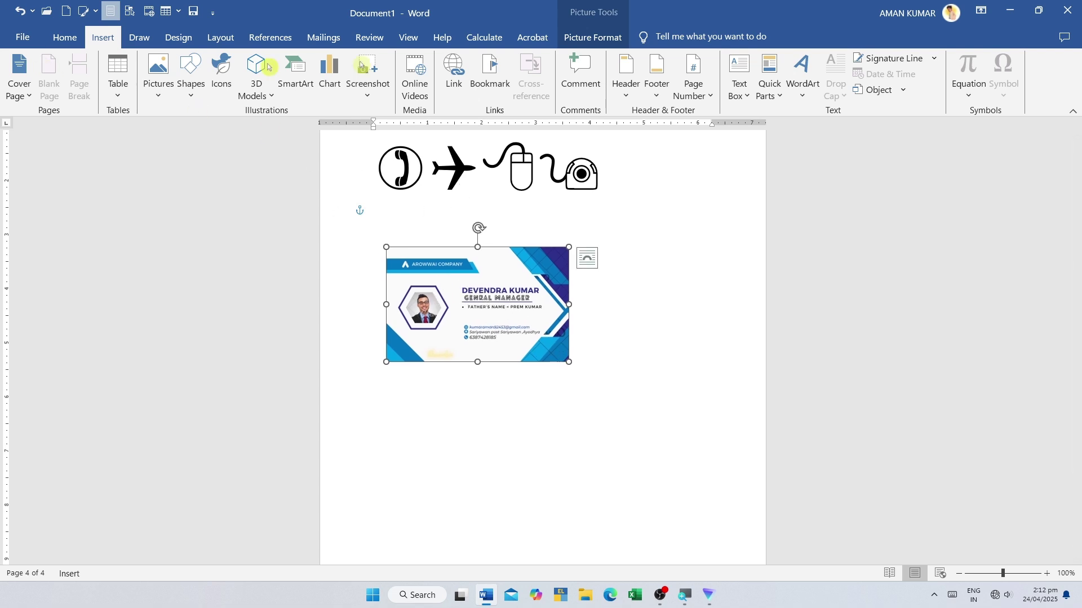
pyautogui.click(591, 38)
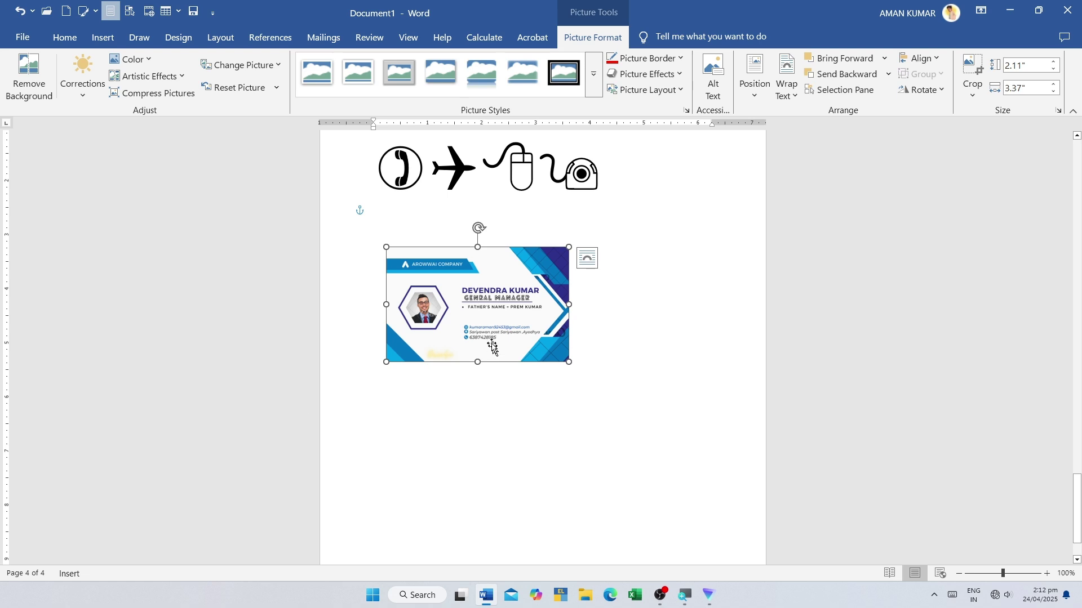
pyautogui.click(523, 72)
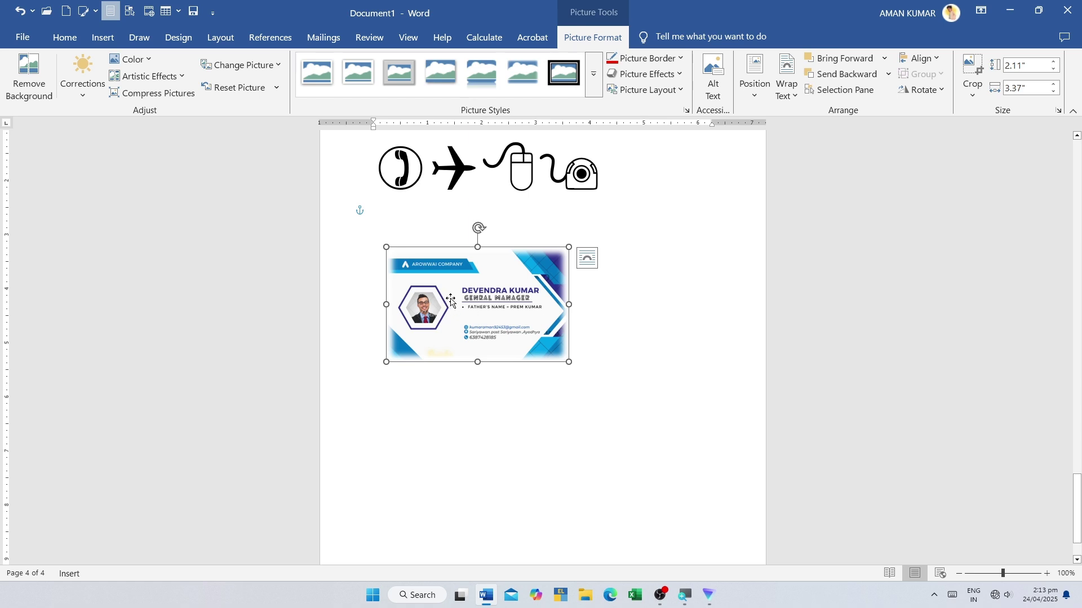
pyautogui.press('Delete')
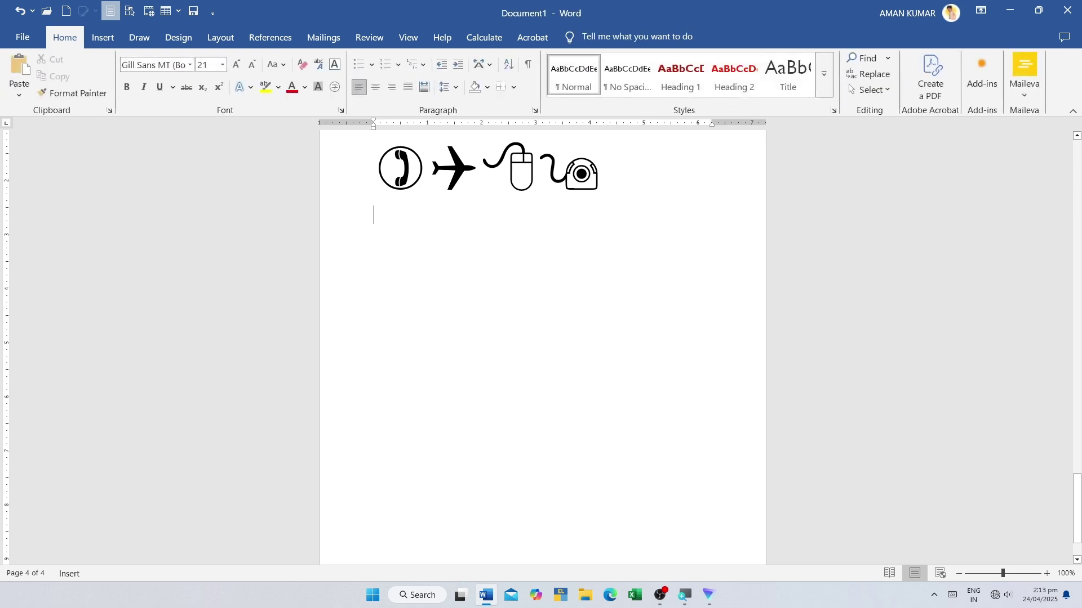